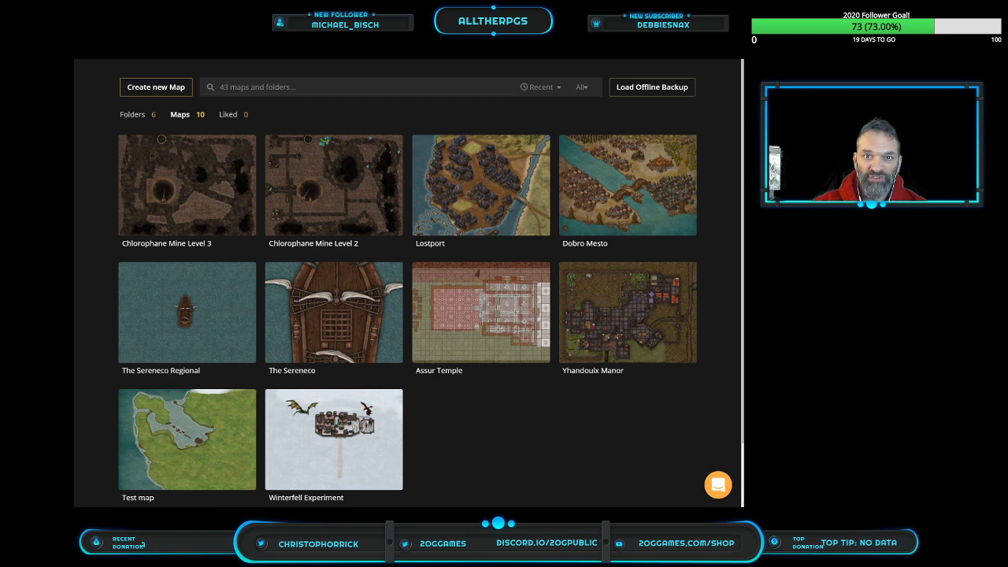
# Create a new map in the Fantasy Battlemap style with High (2k) resolution and the Landscape 40 x 30 tiles aspect ratio
pyautogui.moveTo(627, 313)
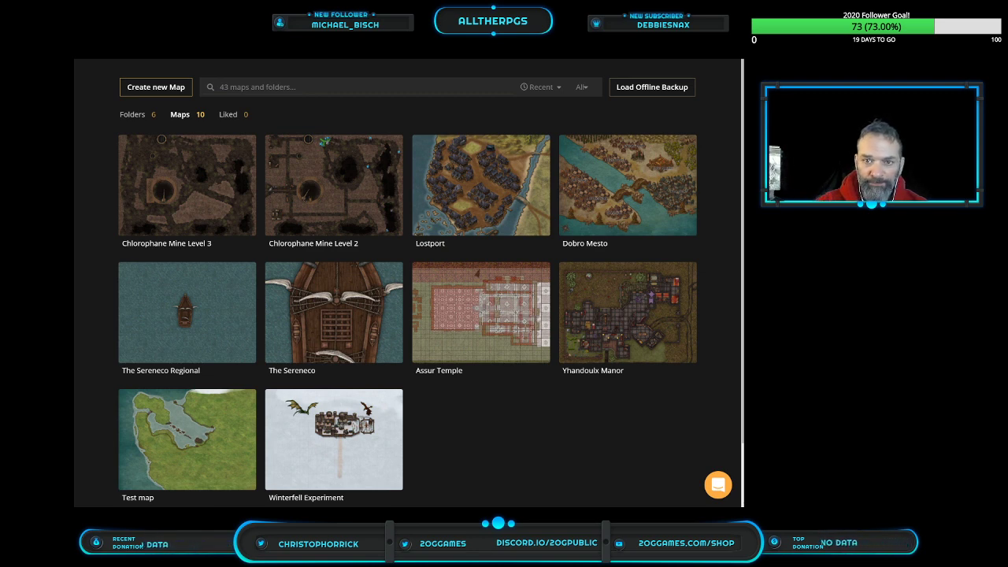
pyautogui.click(158, 88)
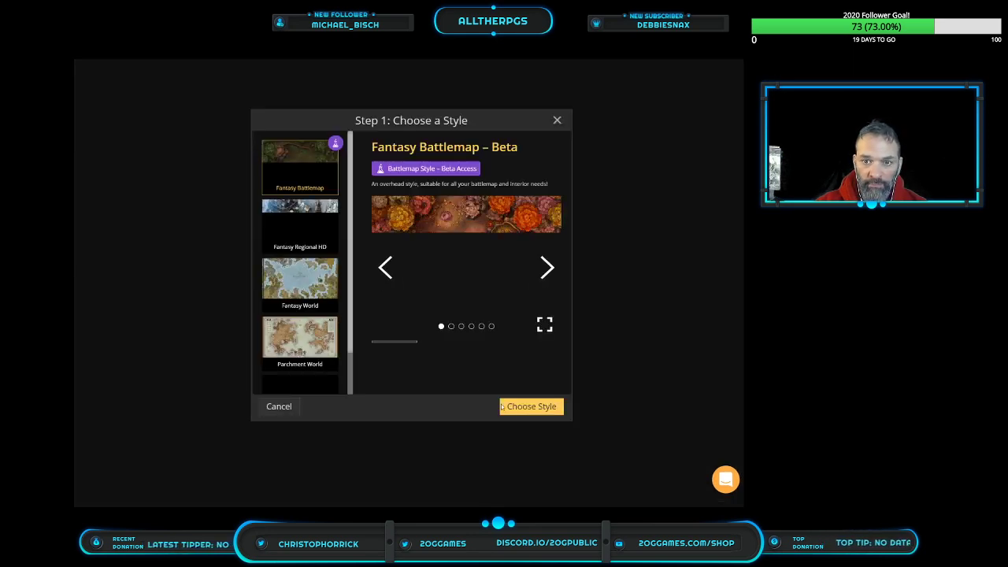
pyautogui.click(540, 409)
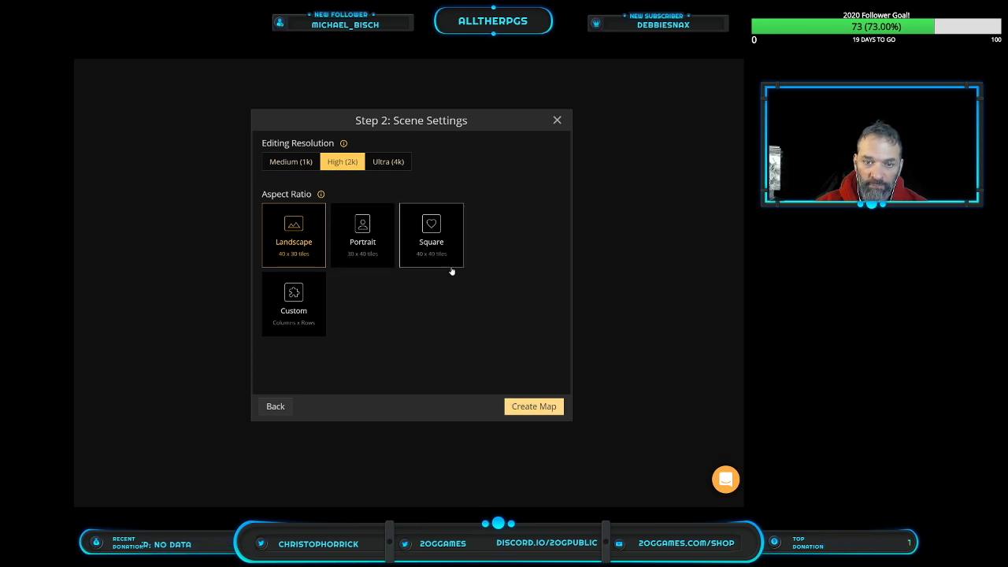
pyautogui.click(524, 409)
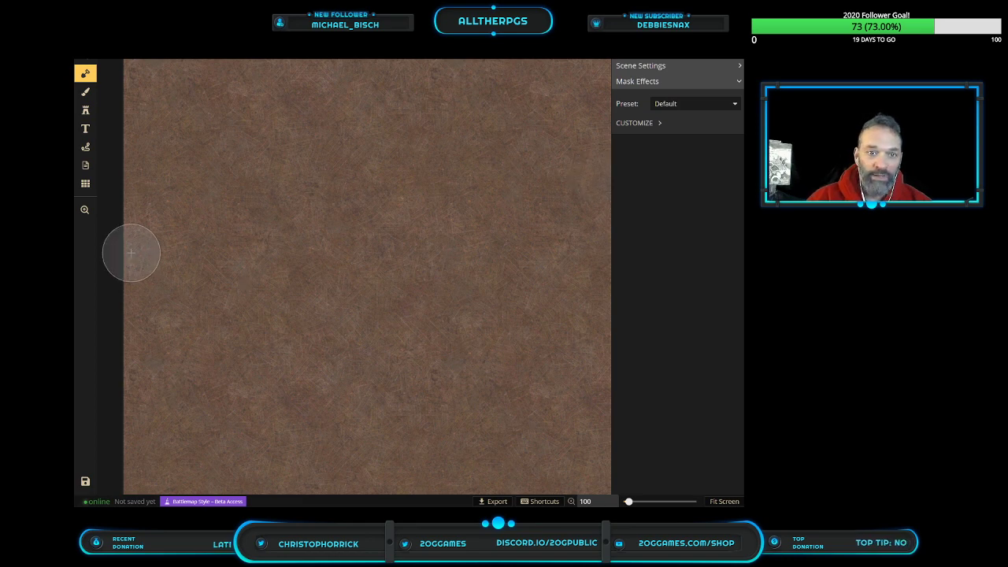
# Cover the entire map with grassy land using the Mask tool
pyautogui.scroll(-3, 481, 303)
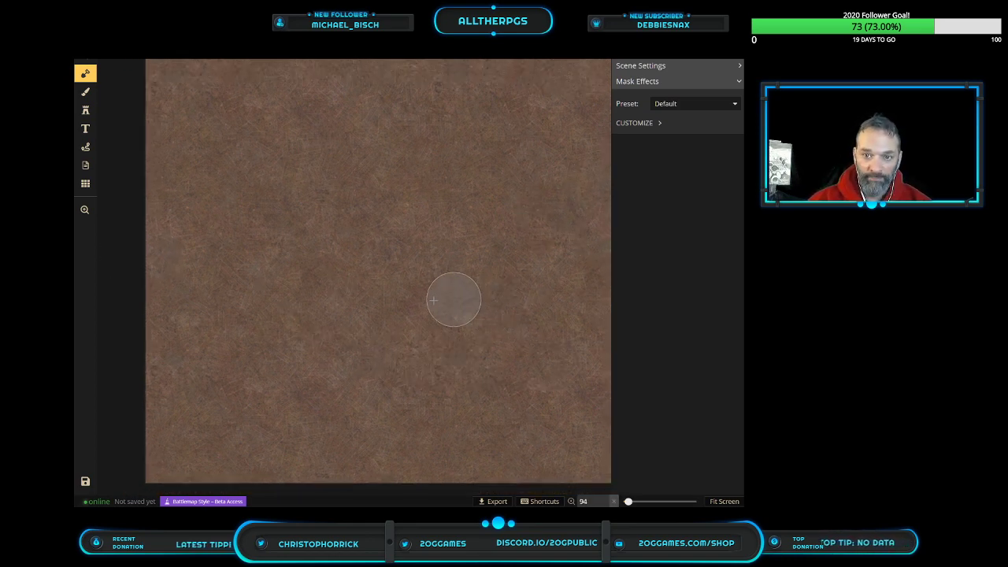
pyautogui.scroll(-2, 297, 354)
pyautogui.click(85, 209)
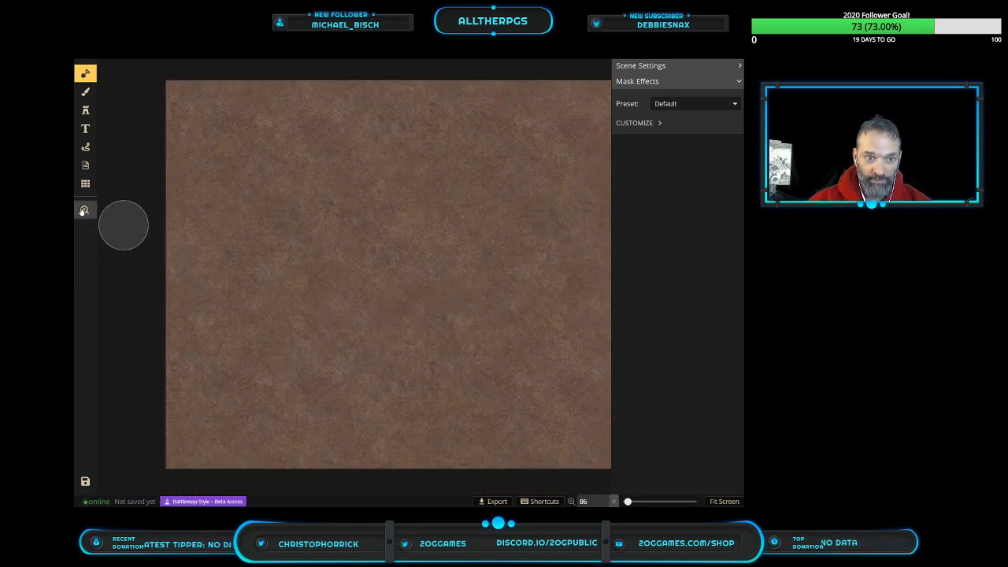
pyautogui.moveTo(356, 235); pyautogui.dragTo(324, 229)
pyautogui.moveTo(380, 210); pyautogui.dragTo(340, 203)
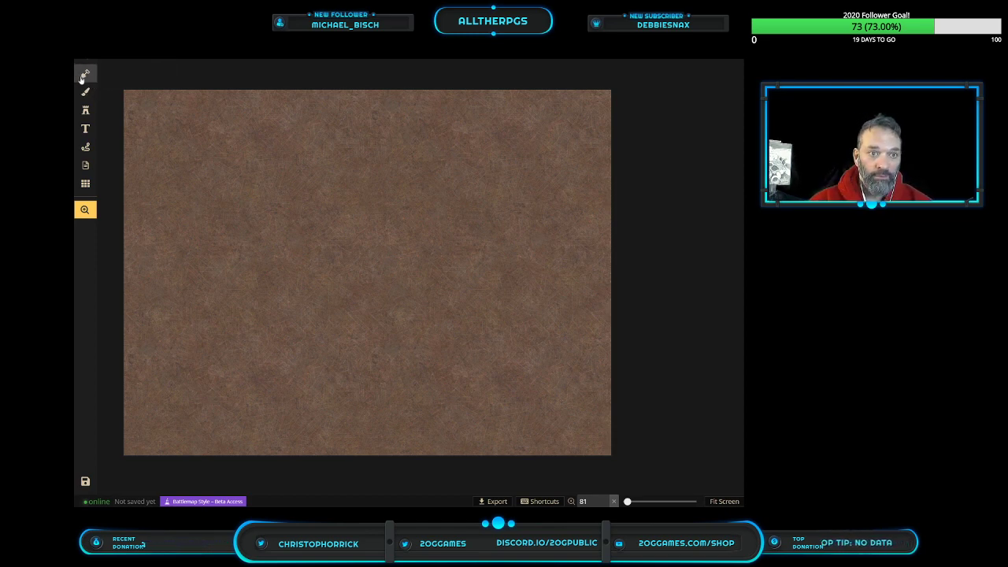
pyautogui.press('m')
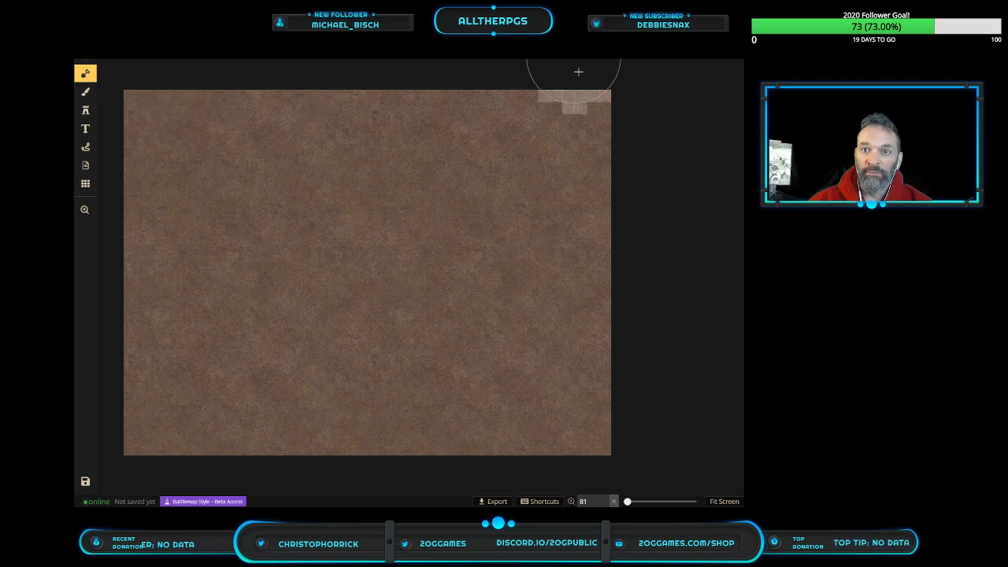
pyautogui.moveTo(612, 134); pyautogui.dragTo(126, 130)
pyautogui.moveTo(391, 228)
pyautogui.mouseDown()
pyautogui.moveTo(661, 224)
pyautogui.moveTo(279, 232)
pyautogui.moveTo(141, 262)
pyautogui.moveTo(475, 286)
pyautogui.moveTo(488, 343)
pyautogui.moveTo(150, 151)
pyautogui.moveTo(139, 235)
pyautogui.moveTo(176, 428)
pyautogui.moveTo(270, 400)
pyautogui.moveTo(178, 368)
pyautogui.moveTo(450, 448)
pyautogui.moveTo(630, 421)
pyautogui.mouseUp()
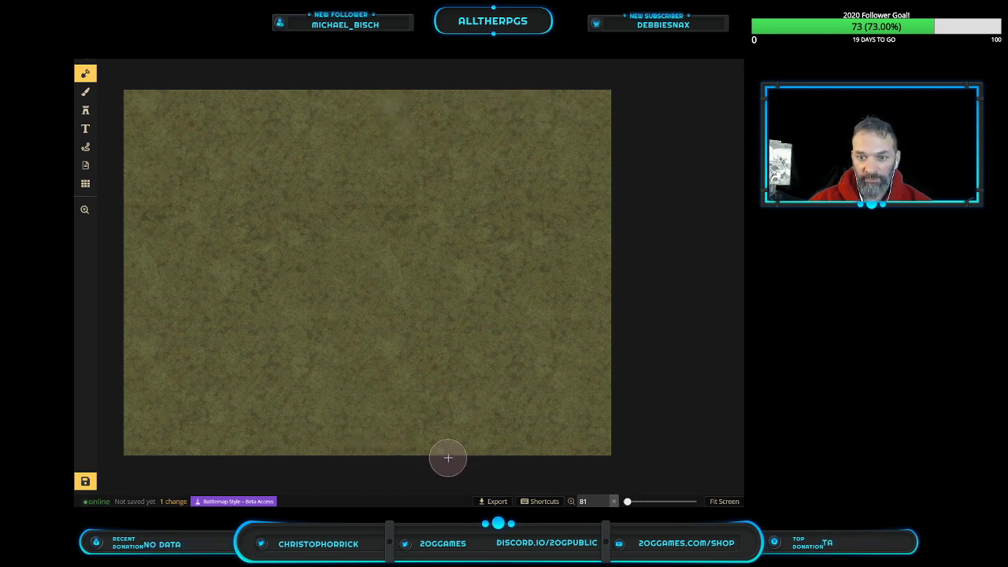
# Carve land away from the northeast and southeast corners to leave a ragged coastline with a point on the east edge
pyautogui.moveTo(457, 451)
pyautogui.mouseDown()
pyautogui.moveTo(630, 341)
pyautogui.moveTo(622, 268)
pyautogui.moveTo(535, 118)
pyautogui.moveTo(464, 66)
pyautogui.mouseUp()
pyautogui.moveTo(604, 152)
pyautogui.mouseDown()
pyautogui.moveTo(592, 210)
pyautogui.moveTo(580, 138)
pyautogui.moveTo(553, 113)
pyautogui.mouseUp()
pyautogui.moveTo(655, 407)
pyautogui.mouseDown()
pyautogui.moveTo(626, 434)
pyautogui.moveTo(604, 421)
pyautogui.moveTo(612, 411)
pyautogui.moveTo(540, 463)
pyautogui.moveTo(613, 462)
pyautogui.moveTo(639, 442)
pyautogui.moveTo(471, 468)
pyautogui.mouseUp()
pyautogui.moveTo(603, 371)
pyautogui.mouseDown()
pyautogui.moveTo(568, 376)
pyautogui.moveTo(593, 372)
pyautogui.moveTo(612, 450)
pyautogui.mouseUp()
pyautogui.moveTo(601, 367)
pyautogui.mouseDown()
pyautogui.moveTo(582, 237)
pyautogui.moveTo(592, 260)
pyautogui.mouseUp()
pyautogui.moveTo(661, 294); pyautogui.dragTo(648, 254)
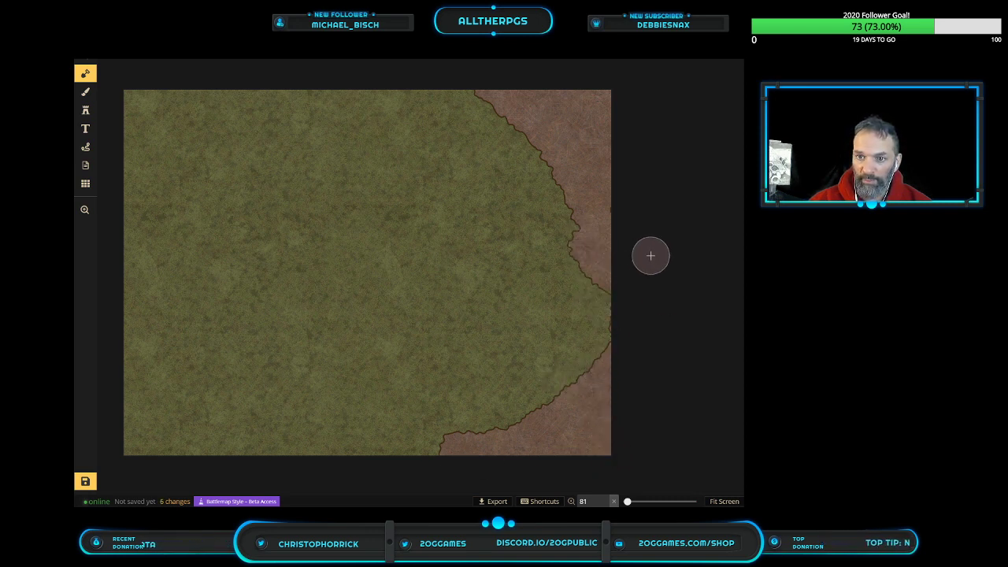
pyautogui.moveTo(626, 330)
pyautogui.mouseDown()
pyautogui.moveTo(499, 423)
pyautogui.moveTo(511, 481)
pyautogui.mouseUp()
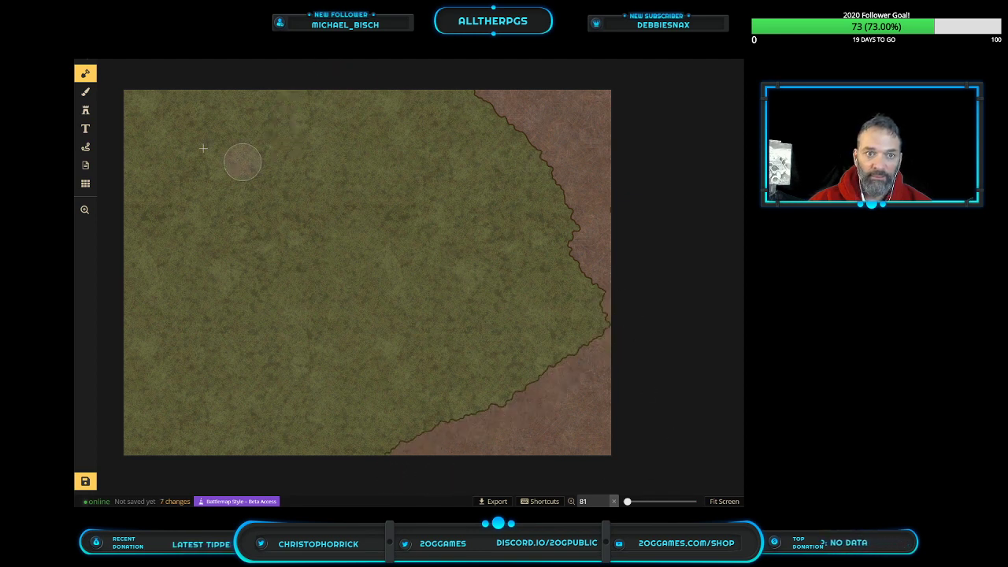
# Paint the background layer beyond the coastline with the teal water texture
pyautogui.click(86, 92)
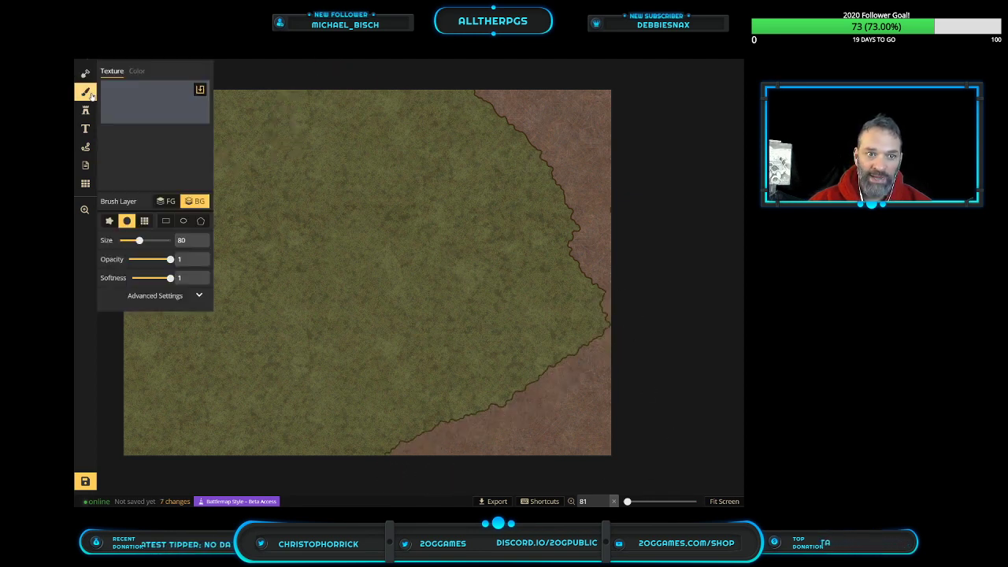
pyautogui.click(165, 201)
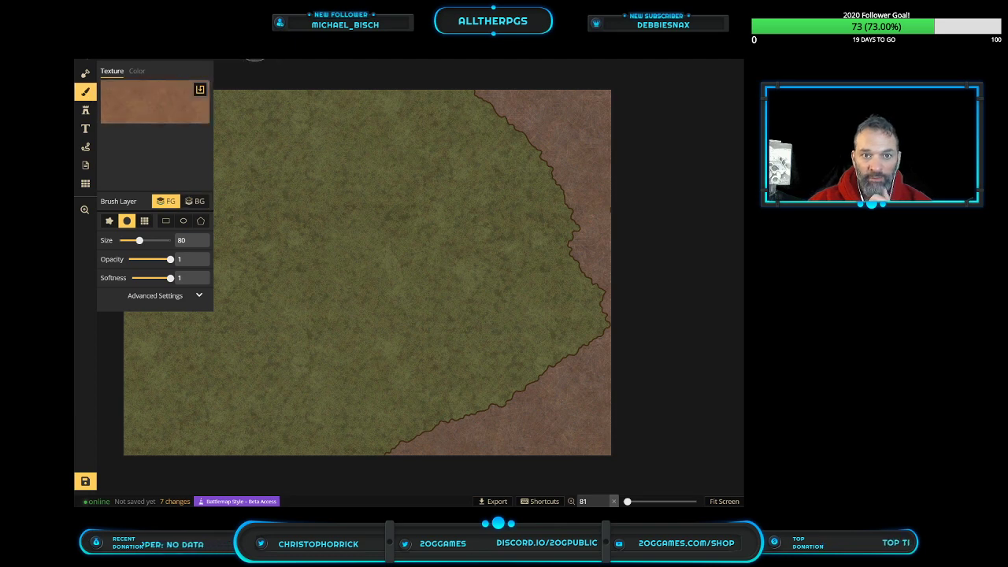
pyautogui.click(195, 201)
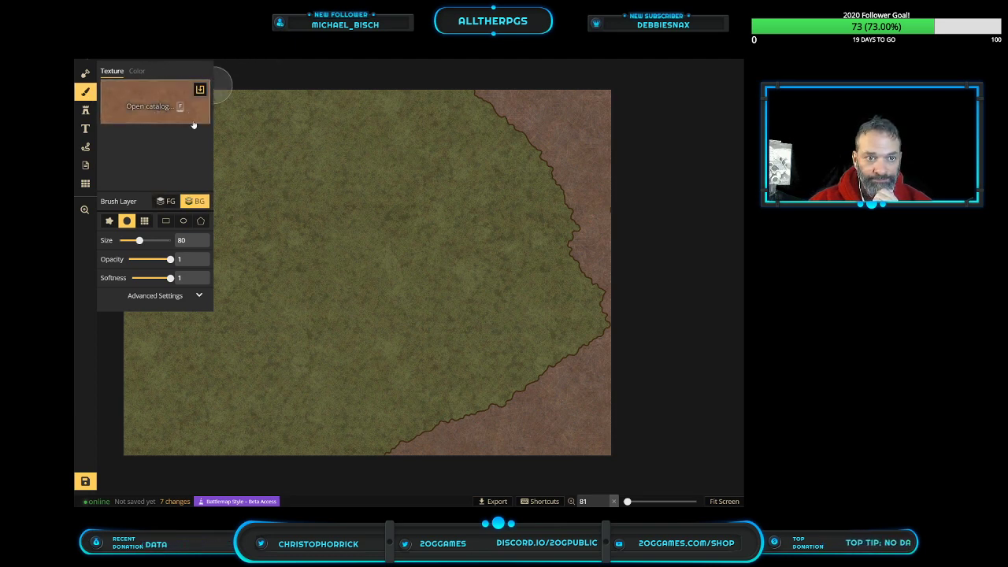
pyautogui.click(143, 108)
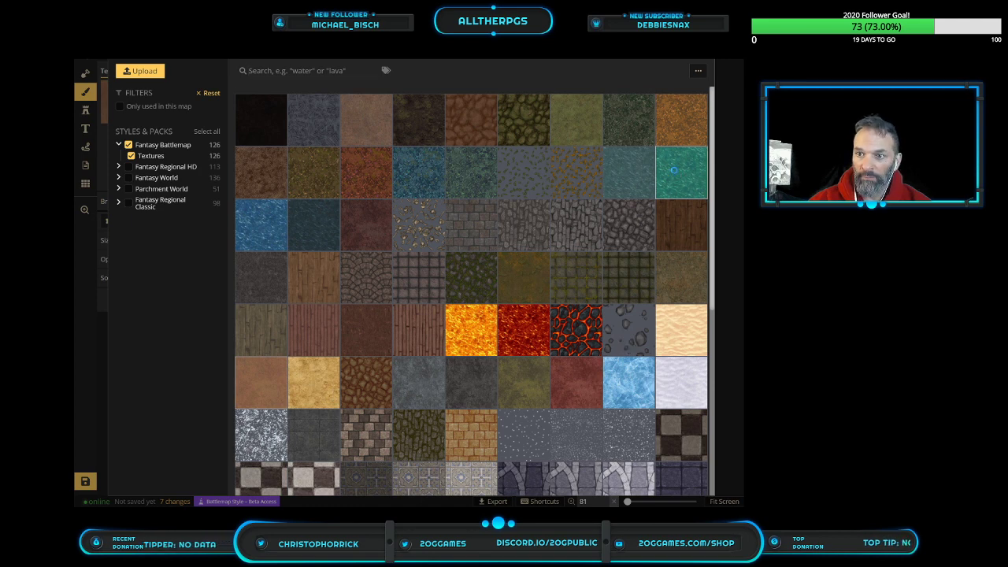
pyautogui.click(674, 173)
pyautogui.moveTo(473, 97); pyautogui.dragTo(640, 104)
pyautogui.moveTo(461, 120)
pyautogui.mouseDown()
pyautogui.moveTo(607, 128)
pyautogui.moveTo(530, 145)
pyautogui.moveTo(658, 176)
pyautogui.moveTo(592, 184)
pyautogui.moveTo(598, 207)
pyautogui.moveTo(619, 209)
pyautogui.moveTo(590, 224)
pyautogui.moveTo(608, 248)
pyautogui.moveTo(581, 248)
pyautogui.moveTo(620, 300)
pyautogui.moveTo(609, 328)
pyautogui.moveTo(606, 299)
pyautogui.moveTo(588, 315)
pyautogui.moveTo(584, 308)
pyautogui.moveTo(619, 211)
pyautogui.moveTo(614, 204)
pyautogui.moveTo(614, 391)
pyautogui.moveTo(598, 478)
pyautogui.moveTo(608, 364)
pyautogui.moveTo(583, 344)
pyautogui.moveTo(527, 383)
pyautogui.moveTo(372, 454)
pyautogui.moveTo(575, 399)
pyautogui.moveTo(524, 402)
pyautogui.moveTo(544, 397)
pyautogui.moveTo(421, 439)
pyautogui.moveTo(628, 434)
pyautogui.moveTo(478, 445)
pyautogui.moveTo(590, 440)
pyautogui.mouseUp()
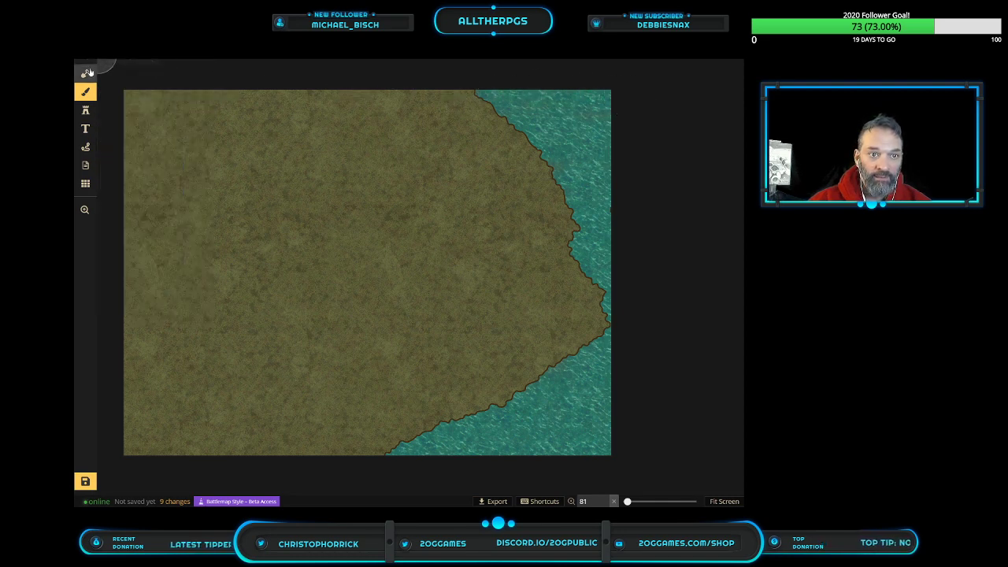
# Carve a small inlet into the eastern coastline and trim the shore back above the point with the Mask tool
pyautogui.click(86, 74)
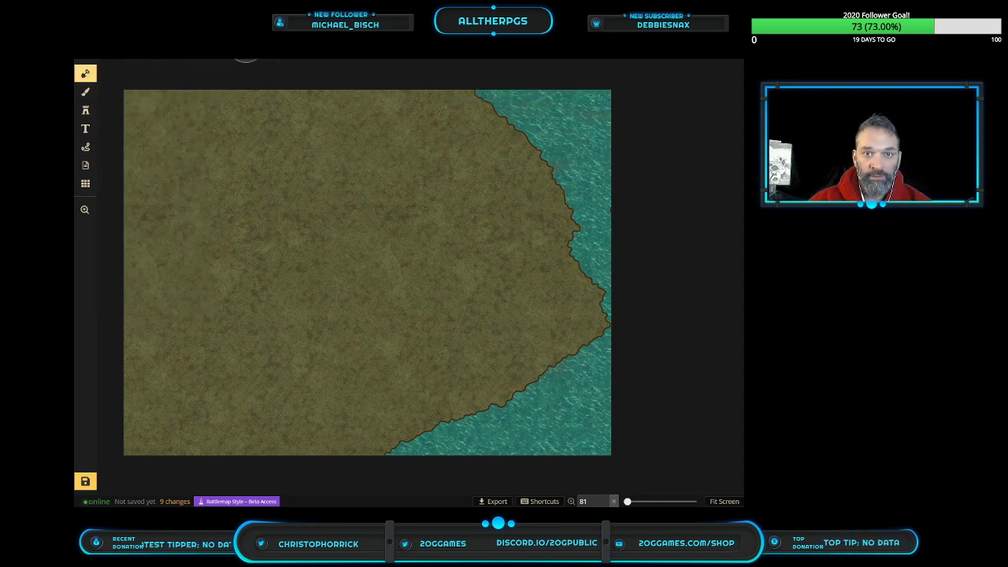
pyautogui.moveTo(553, 180)
pyautogui.mouseDown()
pyautogui.moveTo(617, 320)
pyautogui.moveTo(691, 376)
pyautogui.mouseUp()
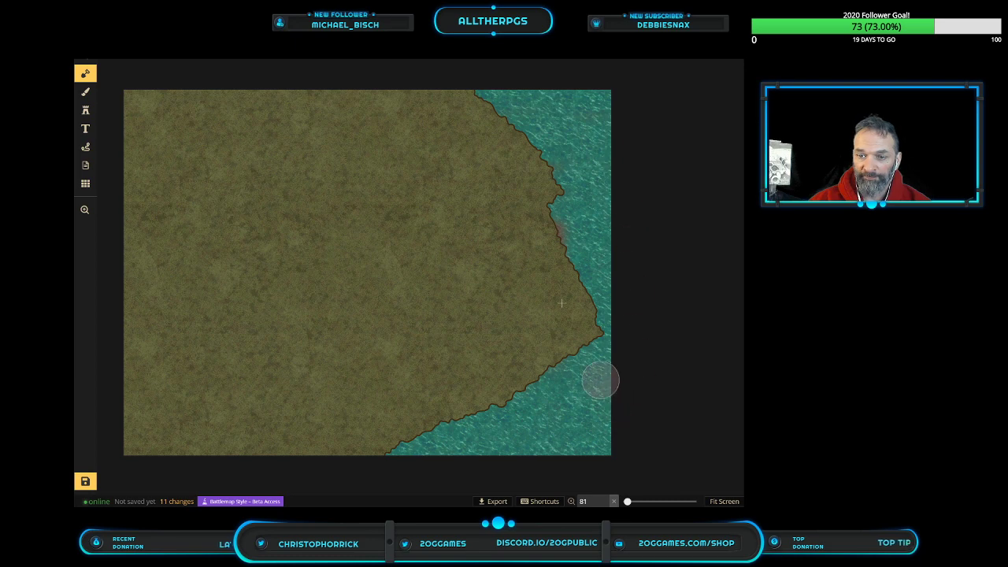
pyautogui.moveTo(527, 255); pyautogui.dragTo(555, 222)
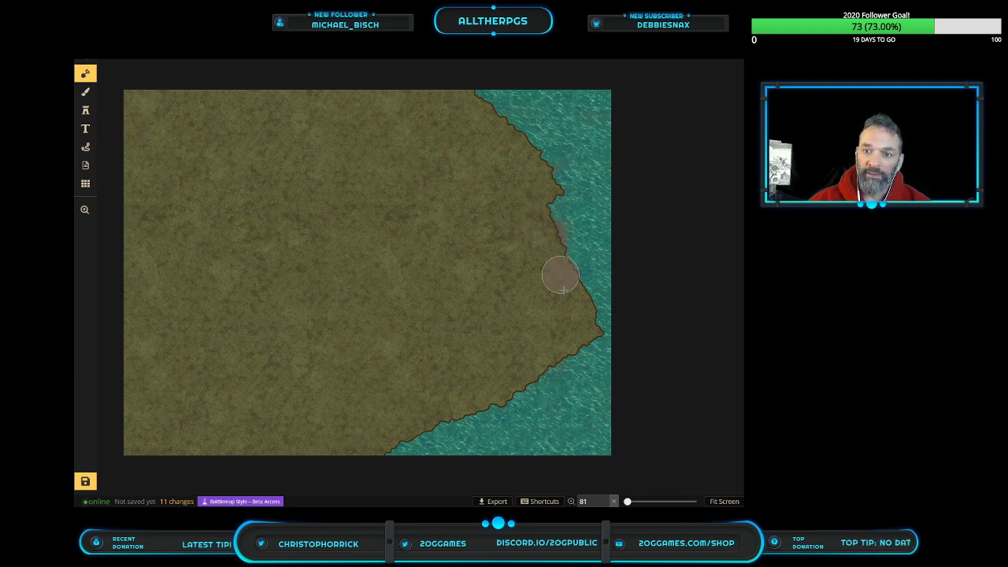
# Paint the teal water texture over the reddish unpainted patch beside the eastern inlet
pyautogui.scroll(2, 565, 235)
pyautogui.scroll(3, 566, 235)
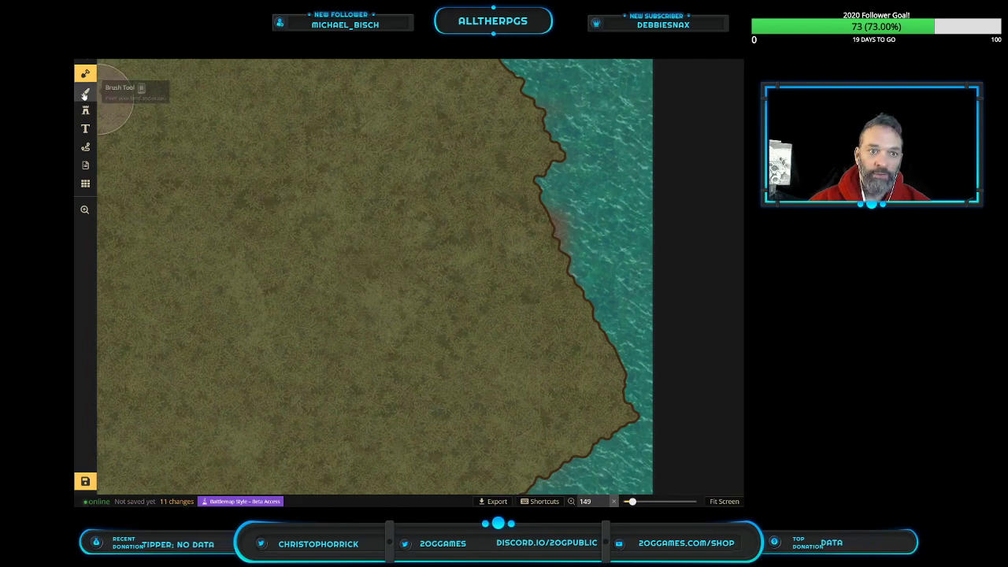
pyautogui.click(85, 91)
pyautogui.moveTo(561, 214)
pyautogui.mouseDown()
pyautogui.moveTo(553, 151)
pyautogui.moveTo(576, 310)
pyautogui.moveTo(571, 357)
pyautogui.moveTo(568, 246)
pyautogui.moveTo(581, 189)
pyautogui.mouseUp()
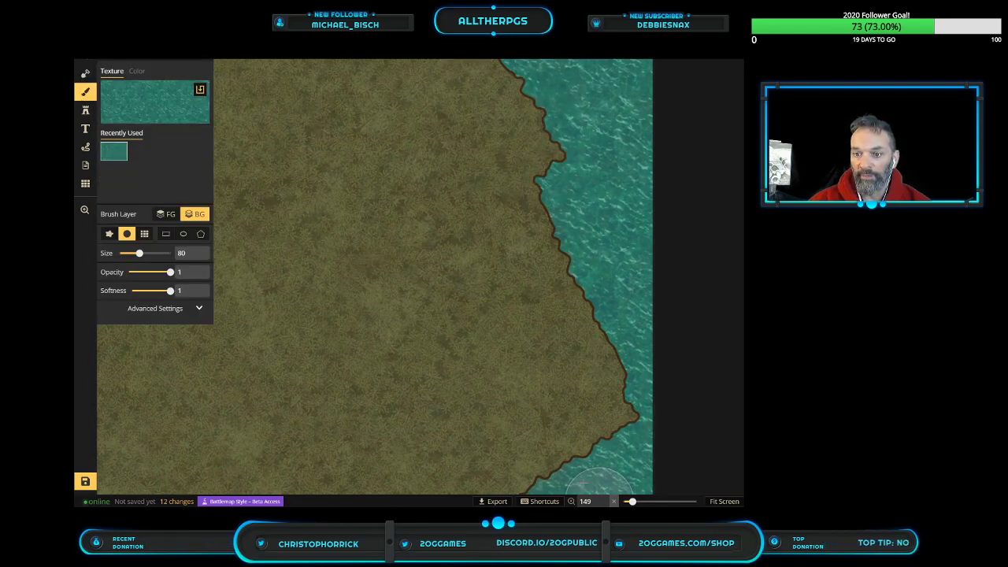
# Paint narrow roads on the foreground layer with the brown cobbled texture, from the southwest and north edges to a junction east of centre
pyautogui.scroll(-3, 513, 288)
pyautogui.scroll(-2, 504, 276)
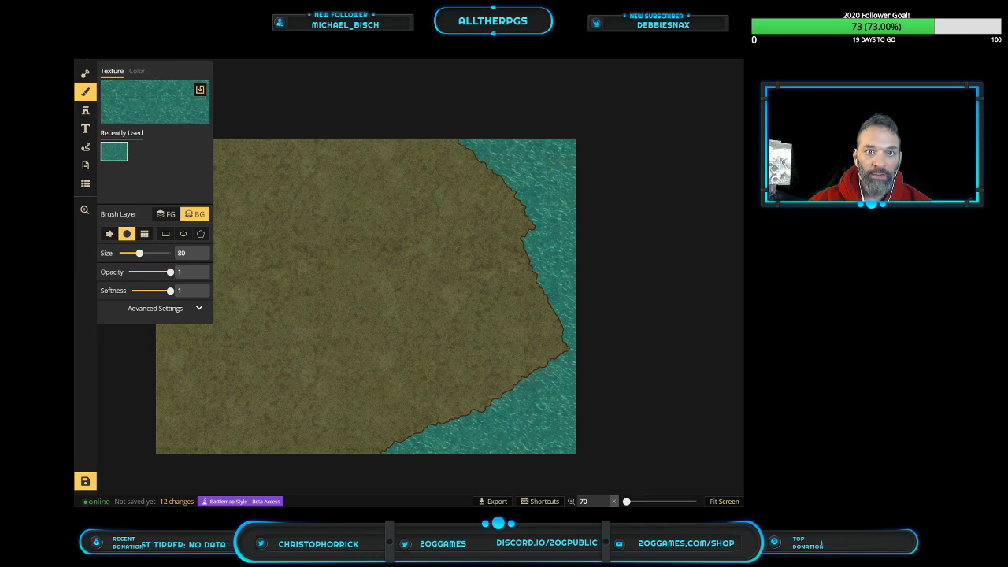
pyautogui.click(165, 213)
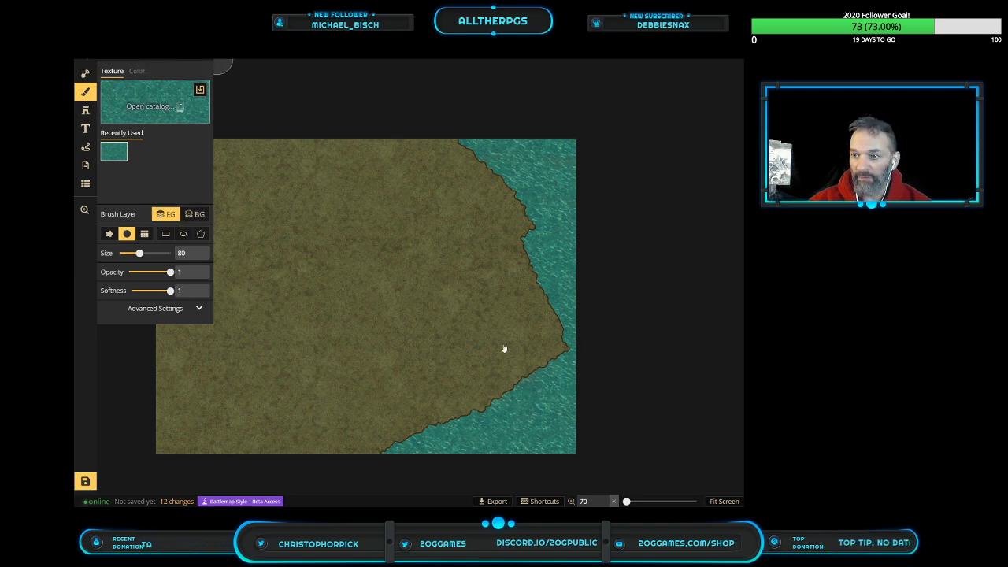
pyautogui.press('f')
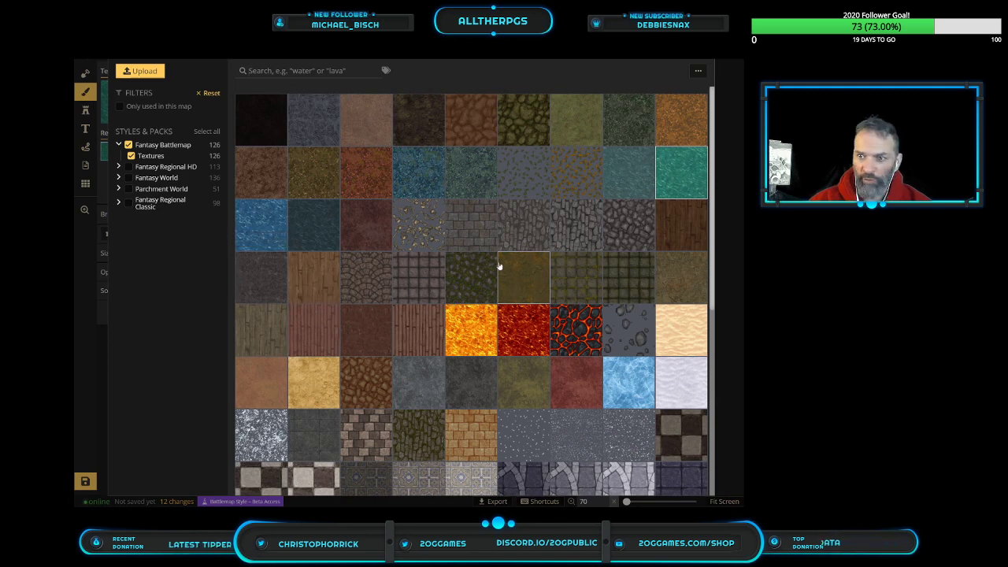
pyautogui.scroll(-8, 499, 267)
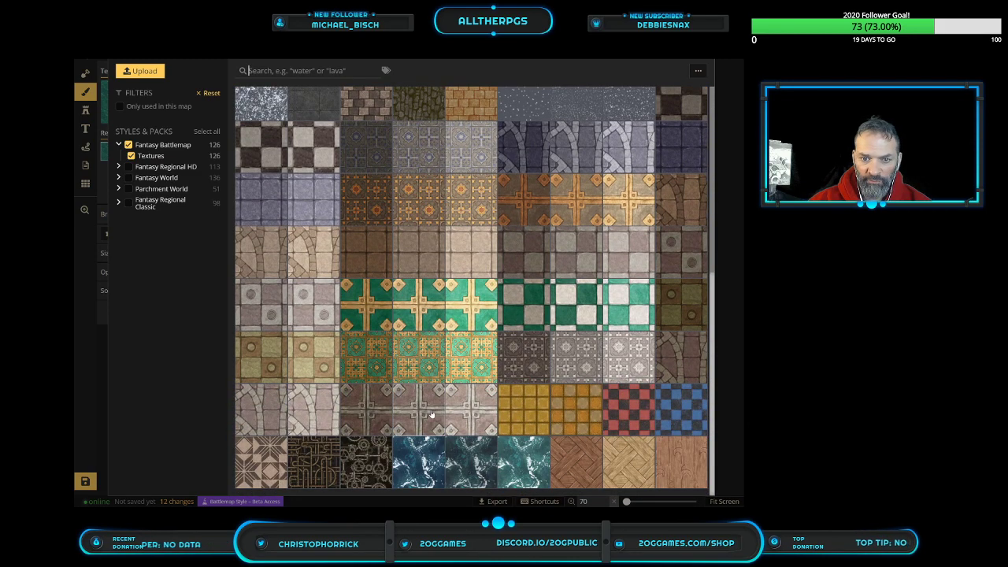
pyautogui.scroll(7, 410, 460)
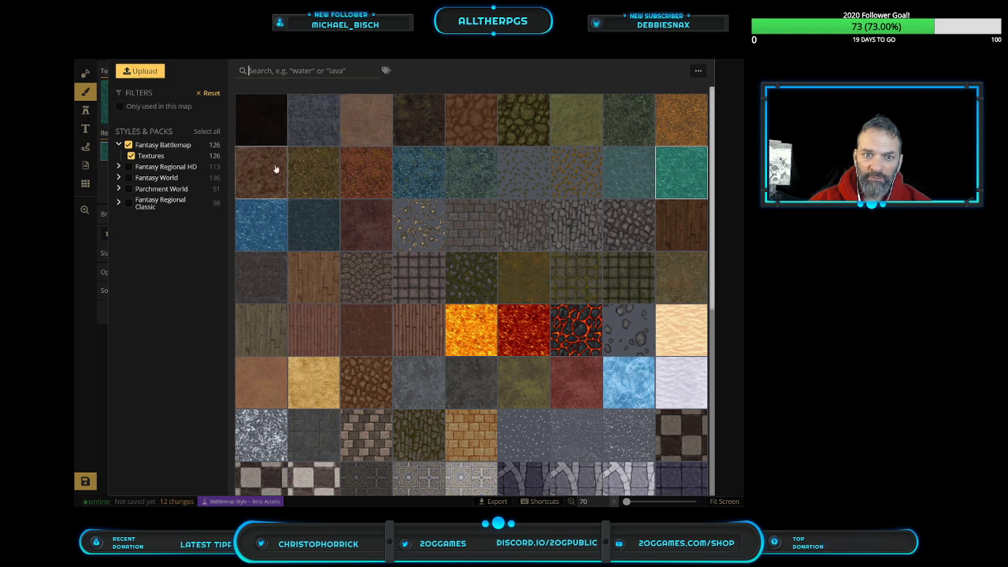
pyautogui.click(464, 122)
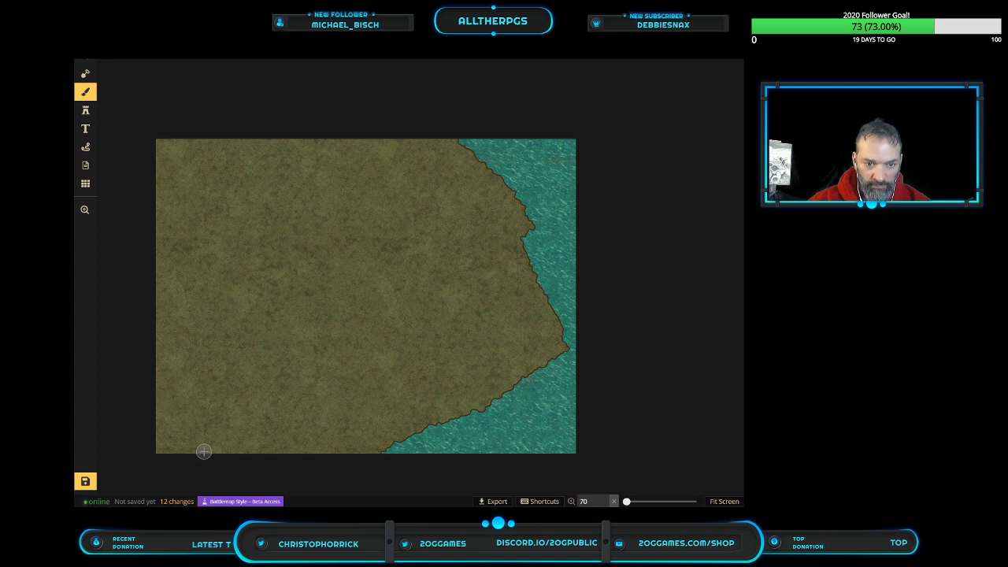
pyautogui.moveTo(189, 451)
pyautogui.mouseDown()
pyautogui.moveTo(233, 438)
pyautogui.moveTo(431, 316)
pyautogui.moveTo(404, 318)
pyautogui.moveTo(334, 201)
pyautogui.moveTo(267, 127)
pyautogui.mouseUp()
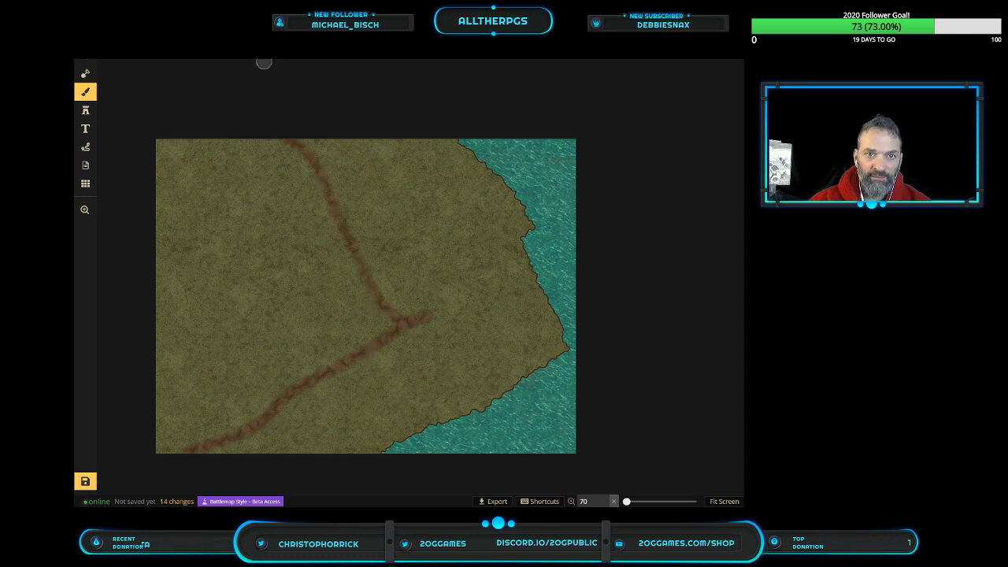
# Paint over the roads with the light brown dirt texture and extend the eastern branch toward the coast
pyautogui.click(217, 61)
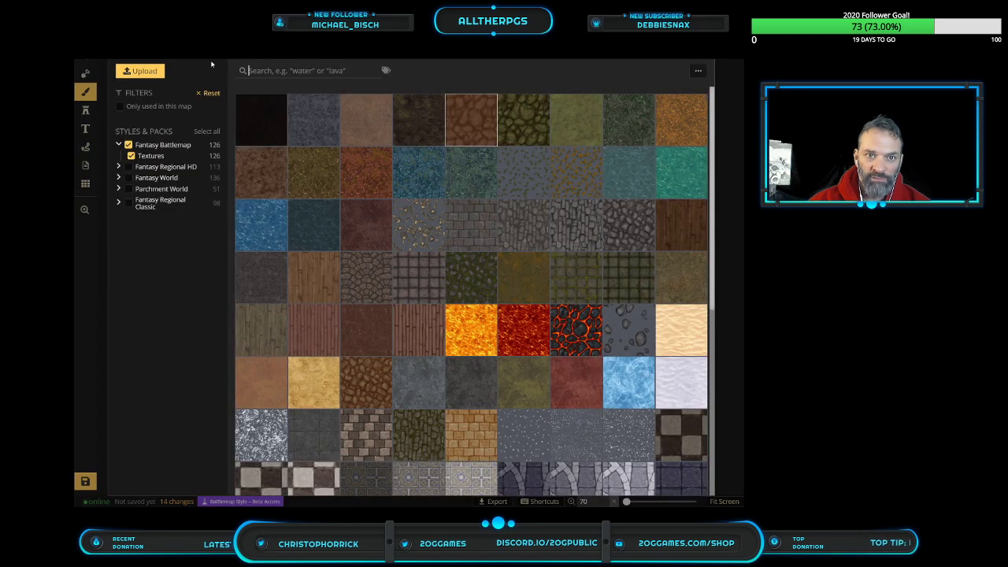
pyautogui.click(356, 120)
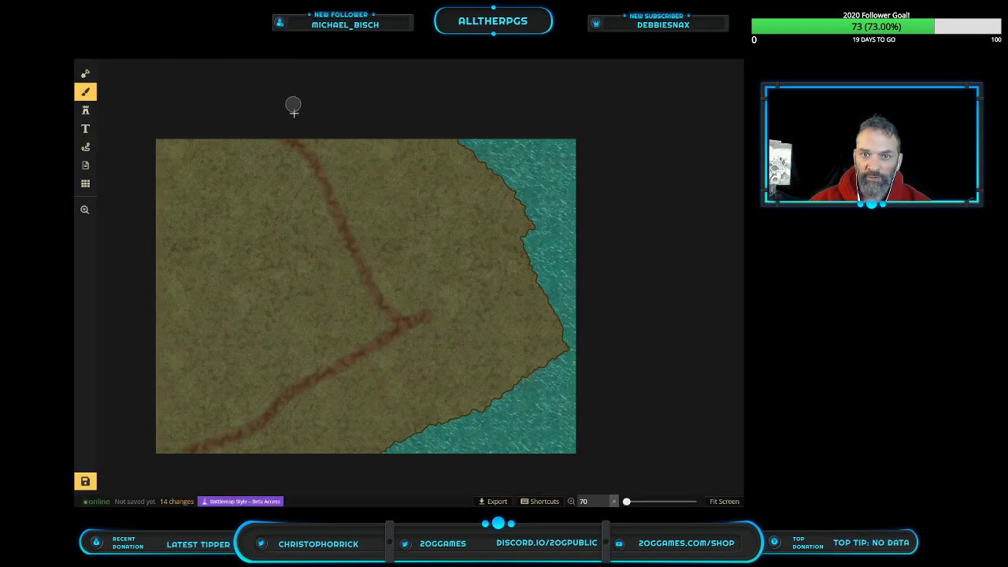
pyautogui.moveTo(292, 143)
pyautogui.mouseDown()
pyautogui.moveTo(367, 286)
pyautogui.moveTo(401, 315)
pyautogui.moveTo(433, 321)
pyautogui.moveTo(367, 344)
pyautogui.moveTo(206, 448)
pyautogui.moveTo(166, 461)
pyautogui.mouseUp()
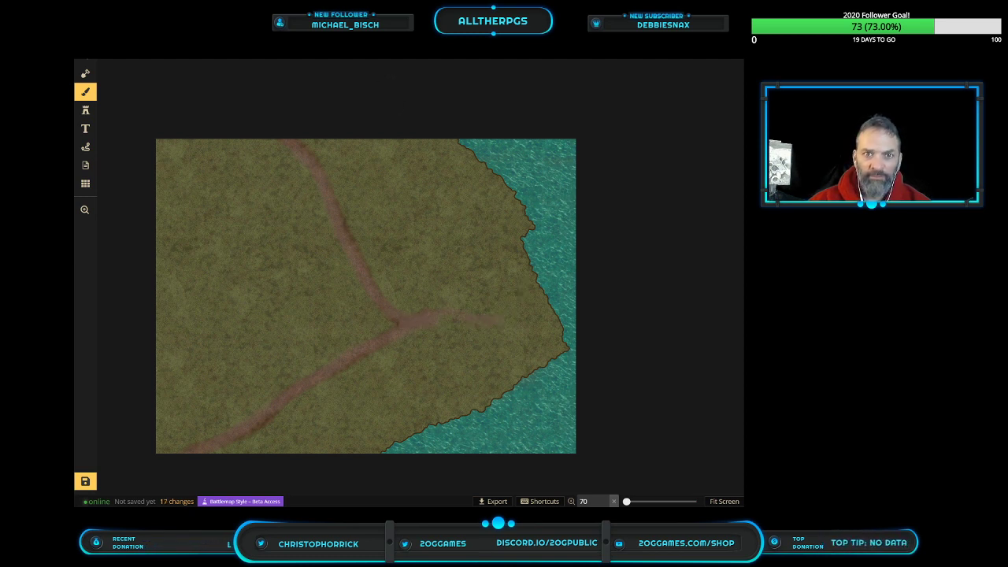
# Cover the road junction with the light green grass texture and repaint it in brown as a curved bend with faint links to the eastern branch
pyautogui.rightClick(407, 334)
pyautogui.click(585, 126)
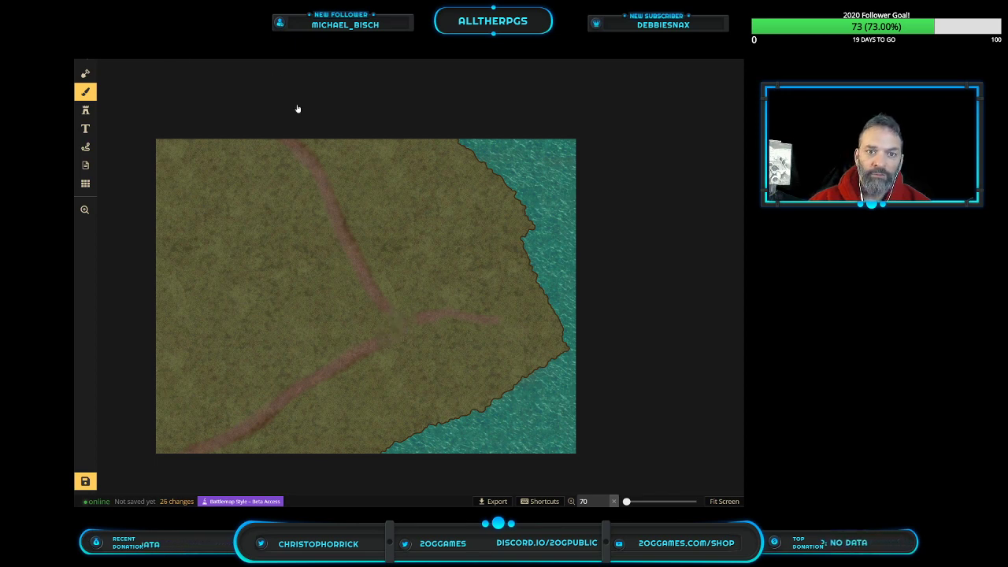
pyautogui.click(321, 105)
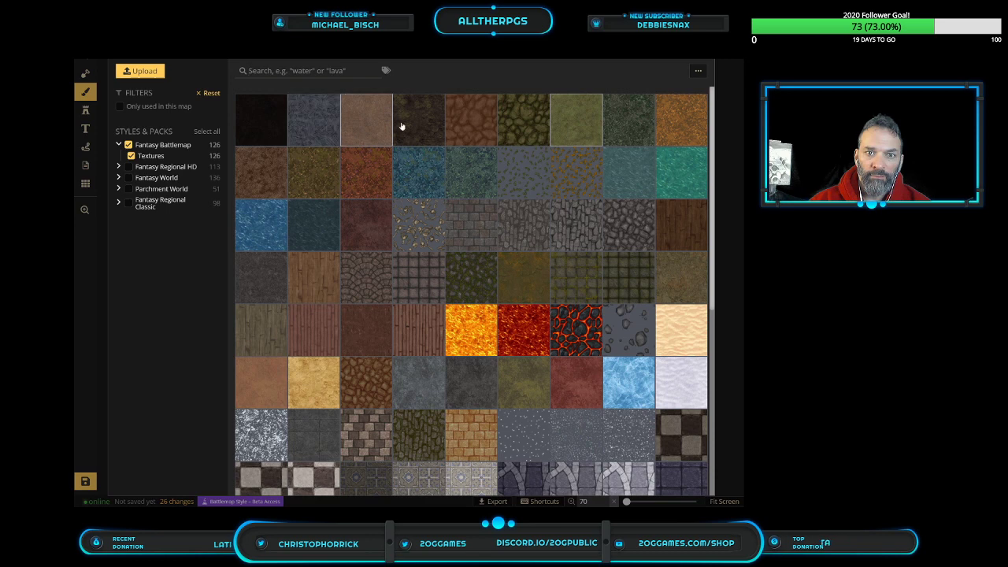
pyautogui.click(371, 169)
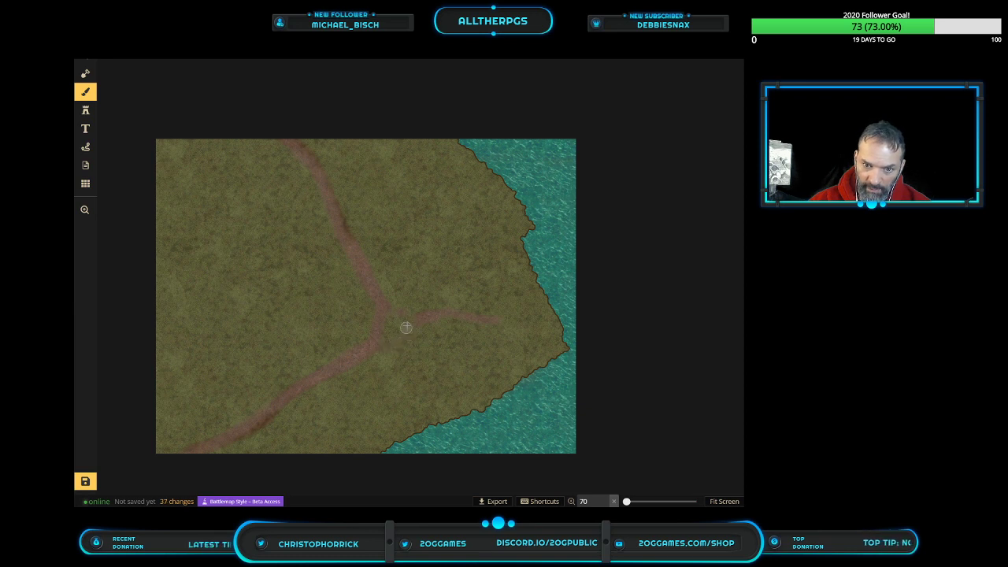
pyautogui.moveTo(416, 344)
pyautogui.mouseDown()
pyautogui.moveTo(413, 329)
pyautogui.moveTo(402, 331)
pyautogui.mouseUp()
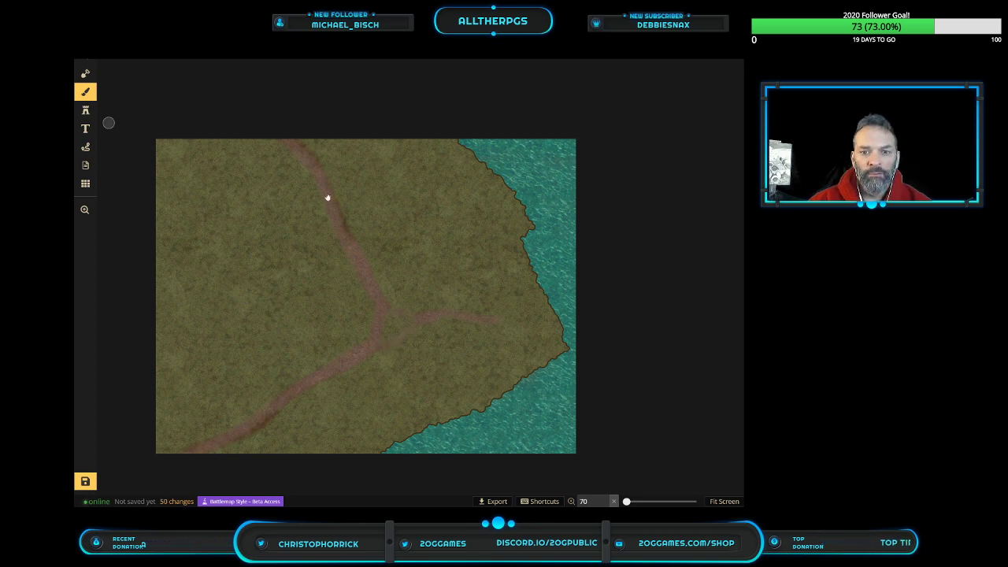
# Paint the light green grass texture over the eastern road branch between the junction links and the coast
pyautogui.rightClick(178, 155)
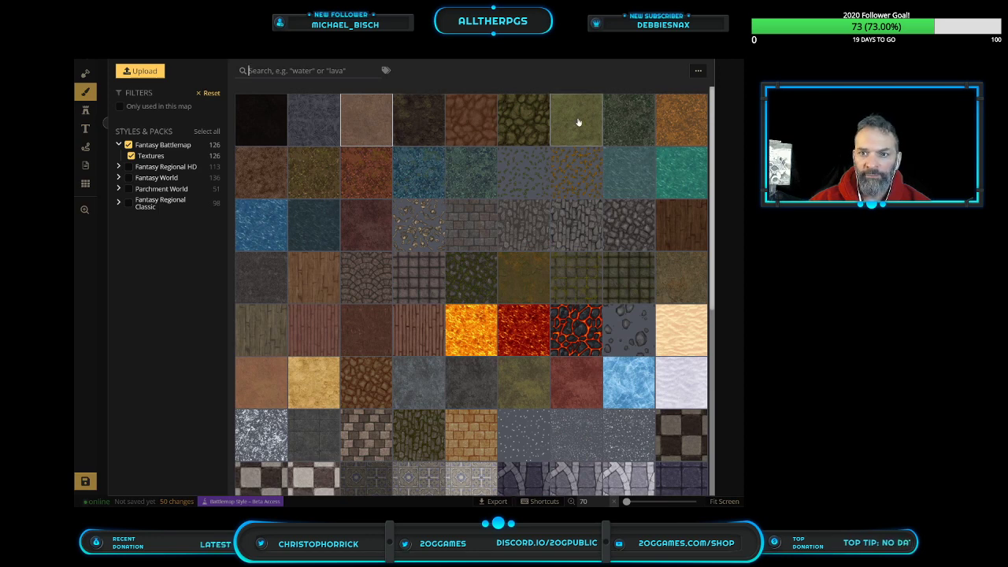
pyautogui.click(530, 404)
pyautogui.scroll(5, 432, 379)
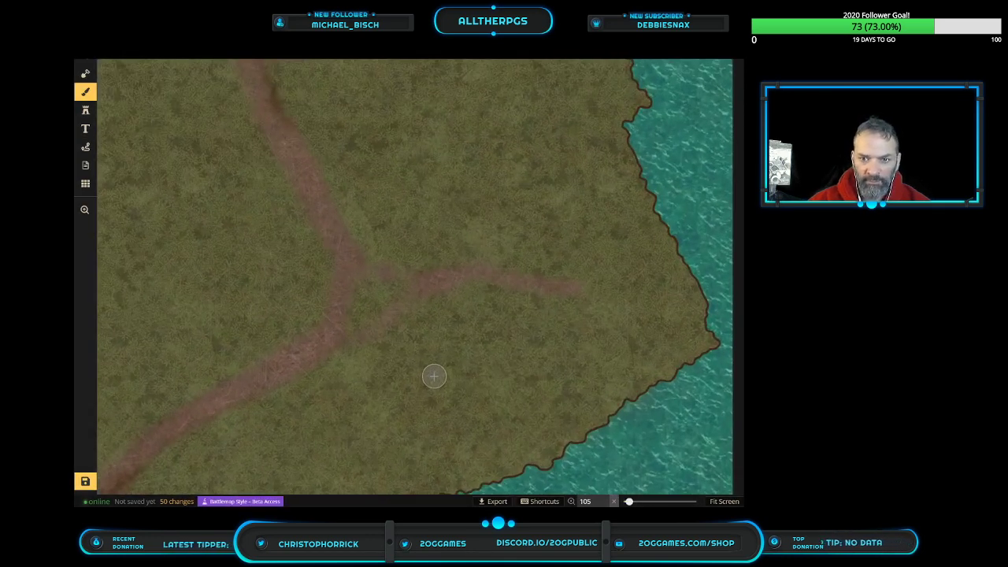
pyautogui.scroll(2, 434, 377)
pyautogui.moveTo(596, 286)
pyautogui.mouseDown()
pyautogui.moveTo(450, 248)
pyautogui.moveTo(578, 257)
pyautogui.moveTo(586, 281)
pyautogui.moveTo(420, 248)
pyautogui.moveTo(588, 275)
pyautogui.mouseUp()
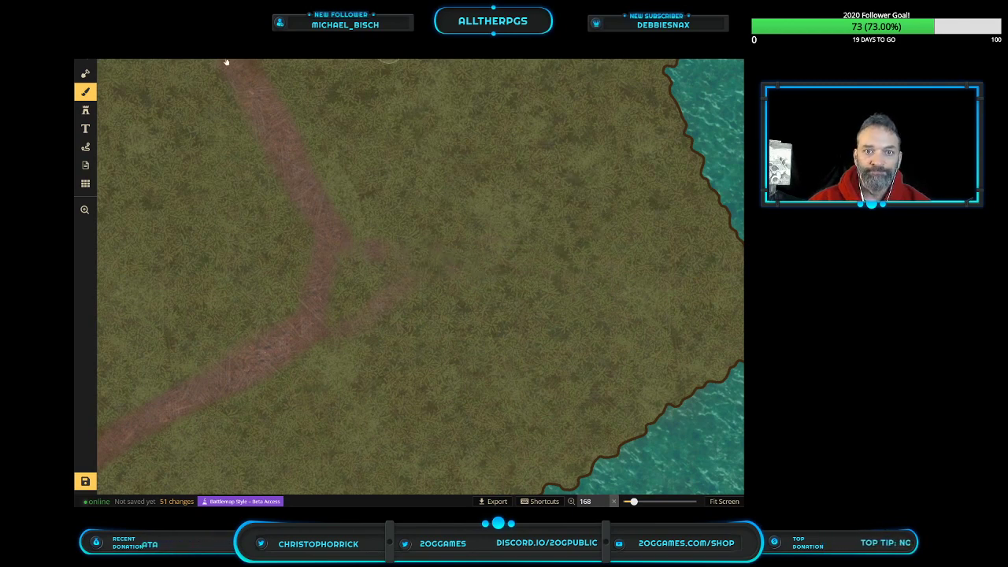
# Repaint the eastern branch with the light brown dirt texture as a faint, patchy trail toward the coast
pyautogui.click(388, 59)
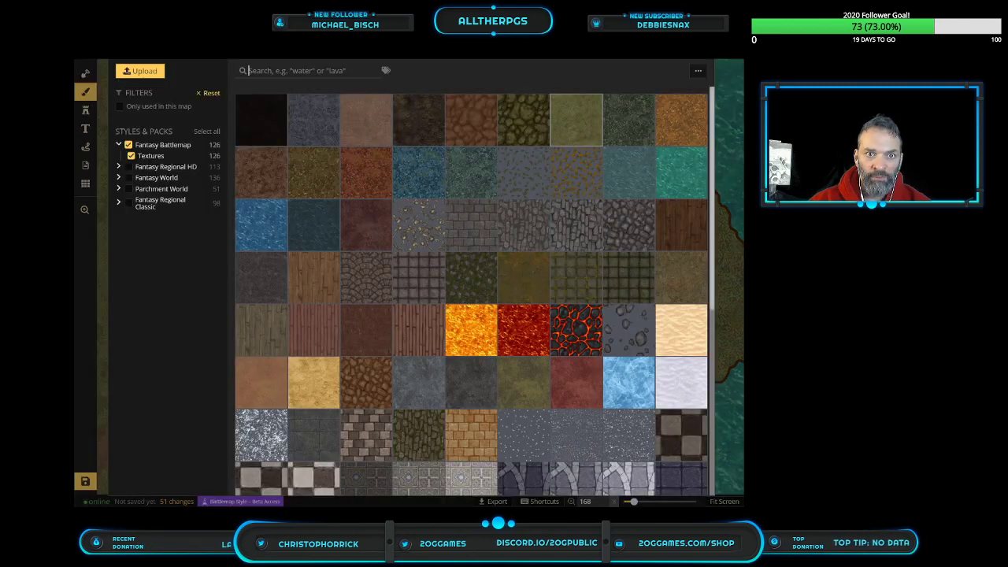
pyautogui.click(377, 115)
pyautogui.moveTo(421, 268)
pyautogui.mouseDown()
pyautogui.moveTo(604, 282)
pyautogui.moveTo(390, 260)
pyautogui.mouseUp()
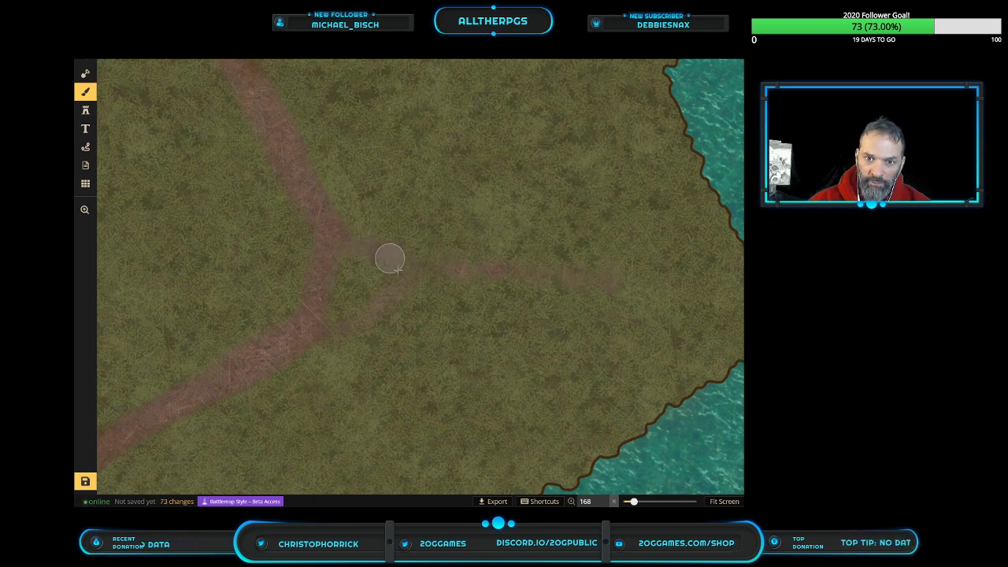
# Widen the main dirt road from the southwest through the bend to the north and touch up its eastern link
pyautogui.moveTo(242, 352); pyautogui.dragTo(103, 430)
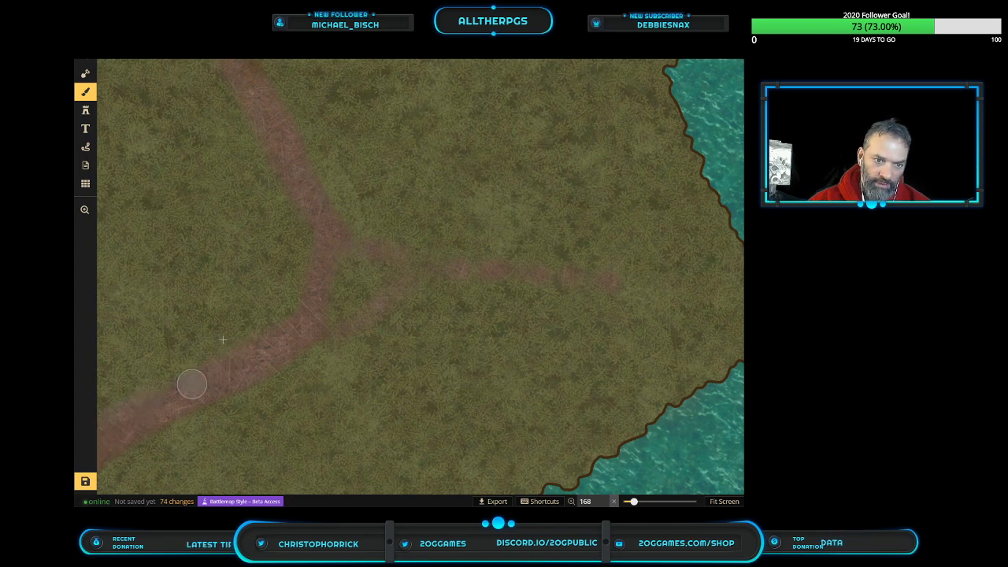
pyautogui.moveTo(308, 261)
pyautogui.mouseDown()
pyautogui.moveTo(328, 243)
pyautogui.moveTo(315, 252)
pyautogui.mouseUp()
pyautogui.moveTo(286, 315)
pyautogui.mouseDown()
pyautogui.moveTo(272, 320)
pyautogui.moveTo(295, 245)
pyautogui.moveTo(277, 181)
pyautogui.moveTo(228, 97)
pyautogui.mouseUp()
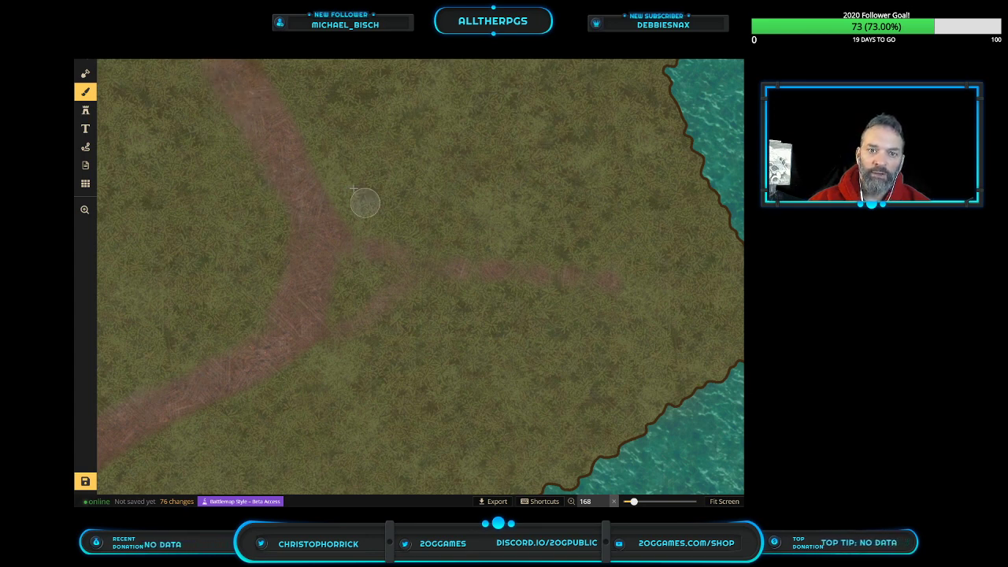
pyautogui.moveTo(363, 250); pyautogui.dragTo(434, 261)
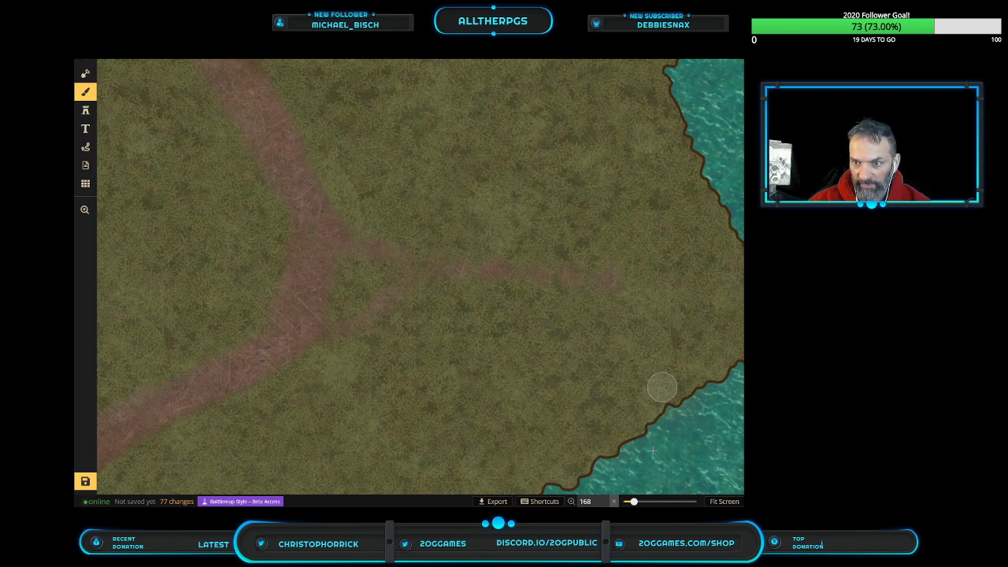
# Examine the shape variants of the building wall sets in the Fantasy Battlemap stamp library
pyautogui.click(86, 209)
pyautogui.moveTo(515, 331); pyautogui.dragTo(333, 324)
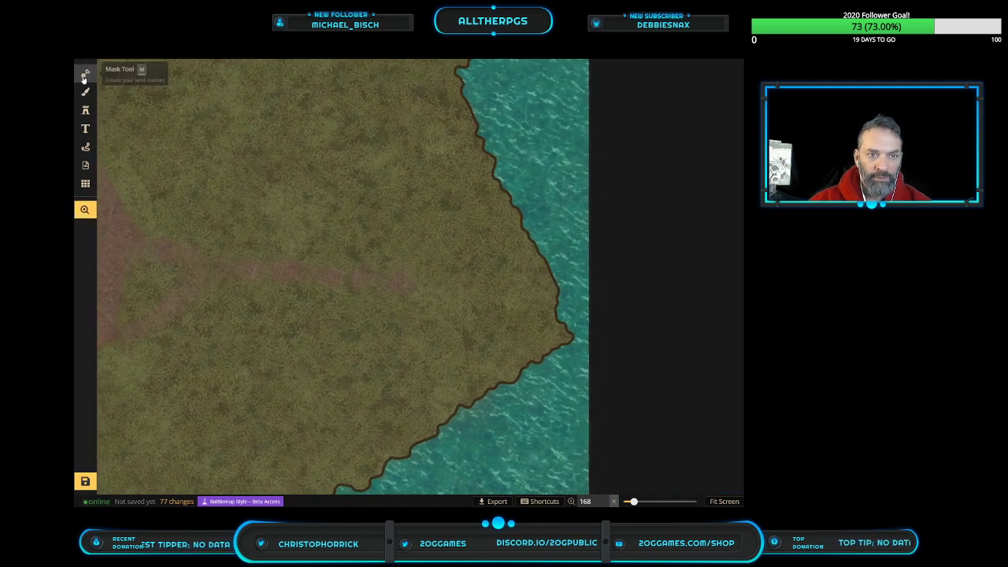
pyautogui.click(91, 110)
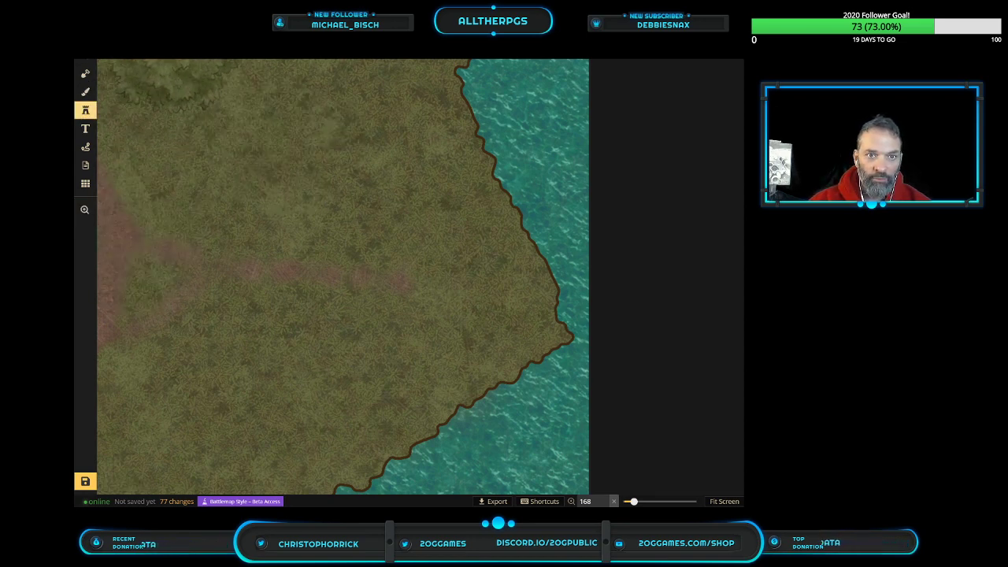
pyautogui.rightClick(404, 321)
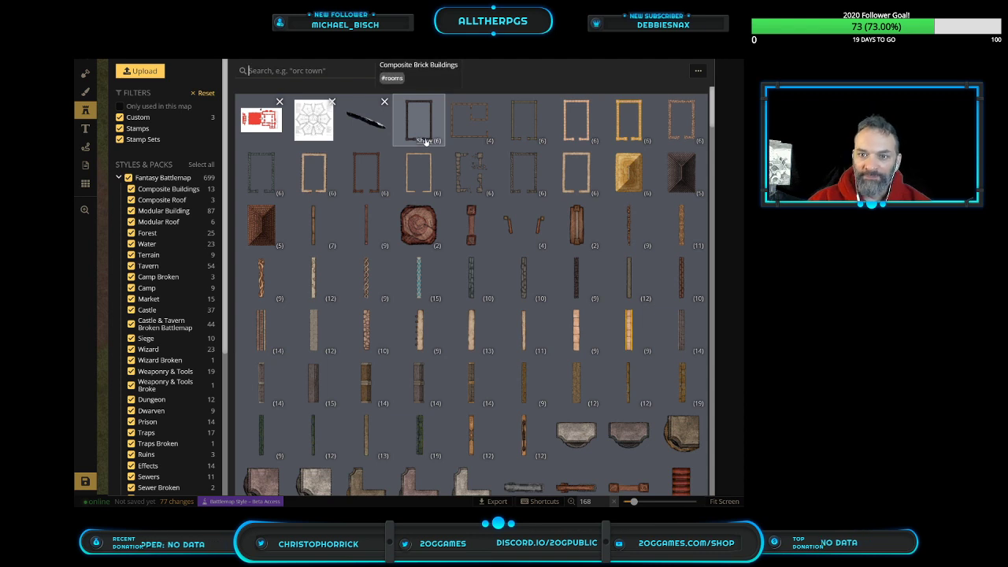
pyautogui.click(479, 193)
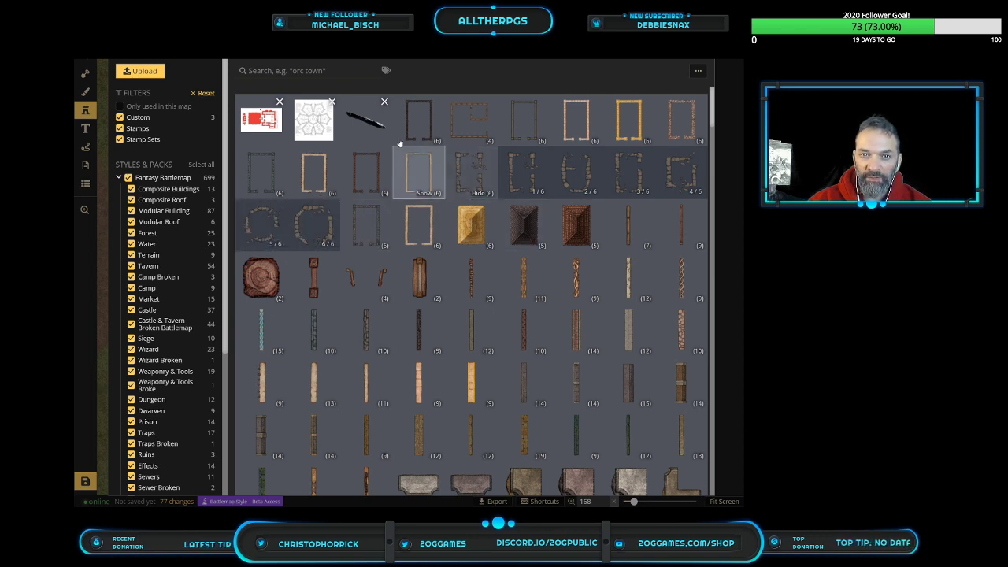
pyautogui.click(530, 141)
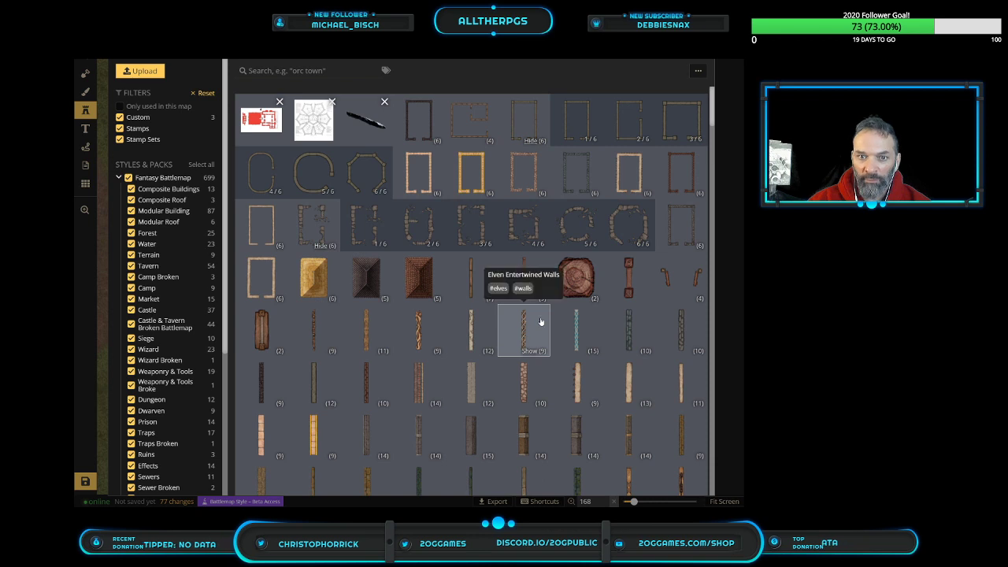
pyautogui.click(428, 141)
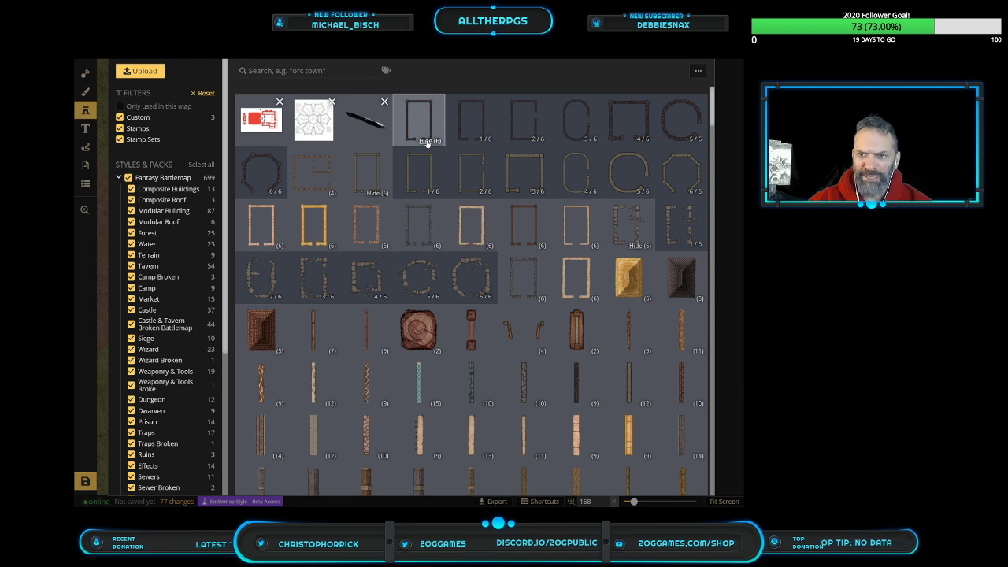
pyautogui.click(427, 141)
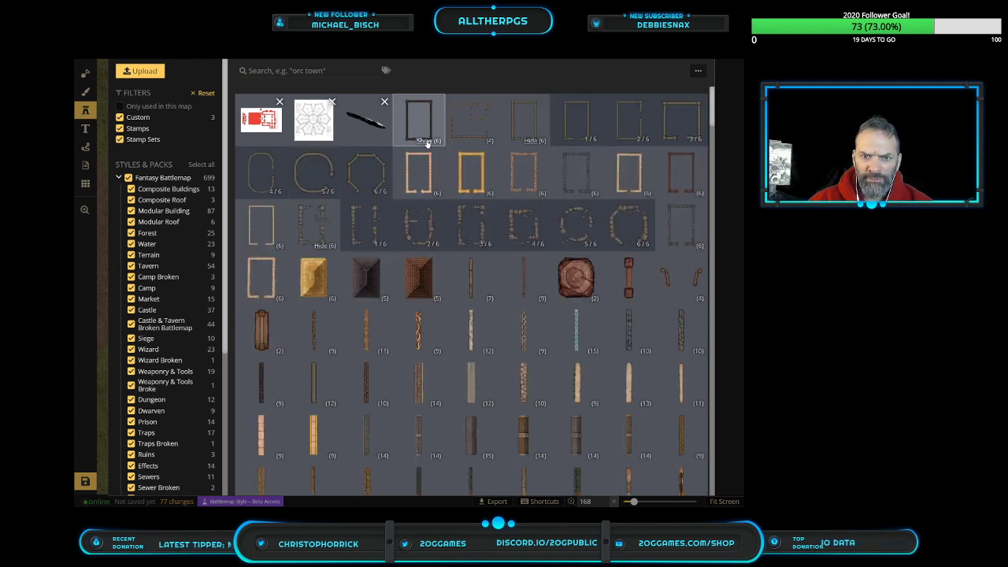
pyautogui.click(480, 142)
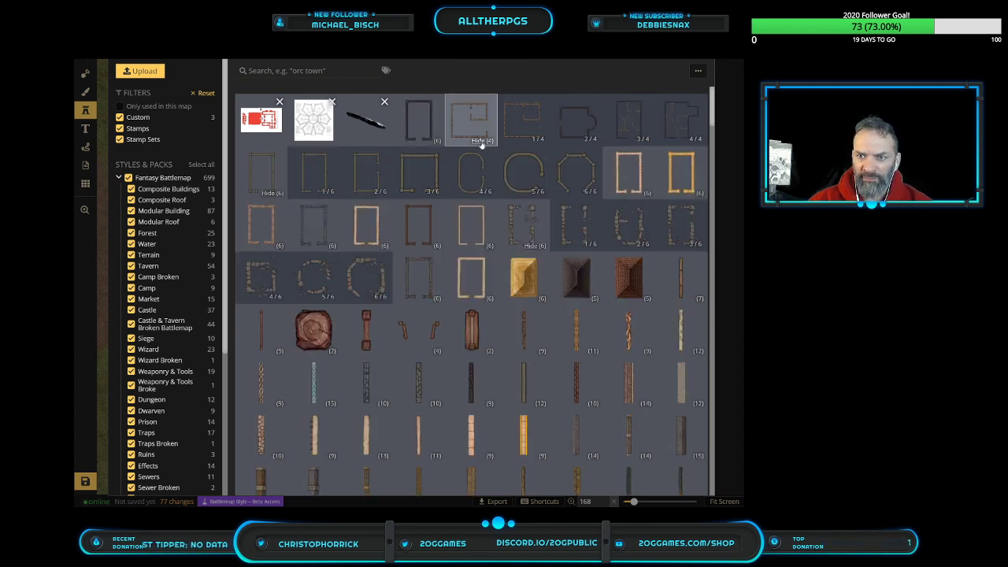
pyautogui.click(482, 145)
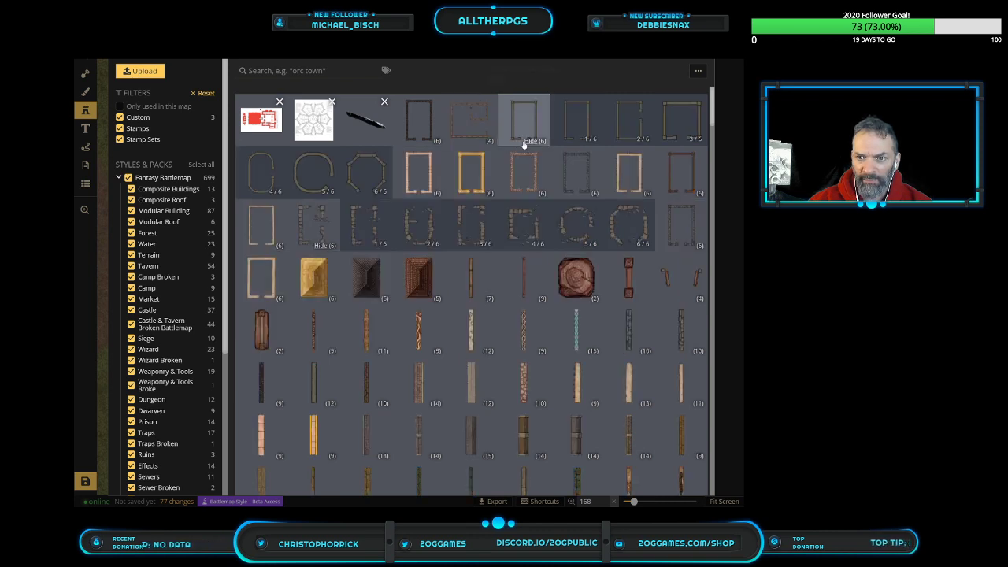
pyautogui.click(528, 143)
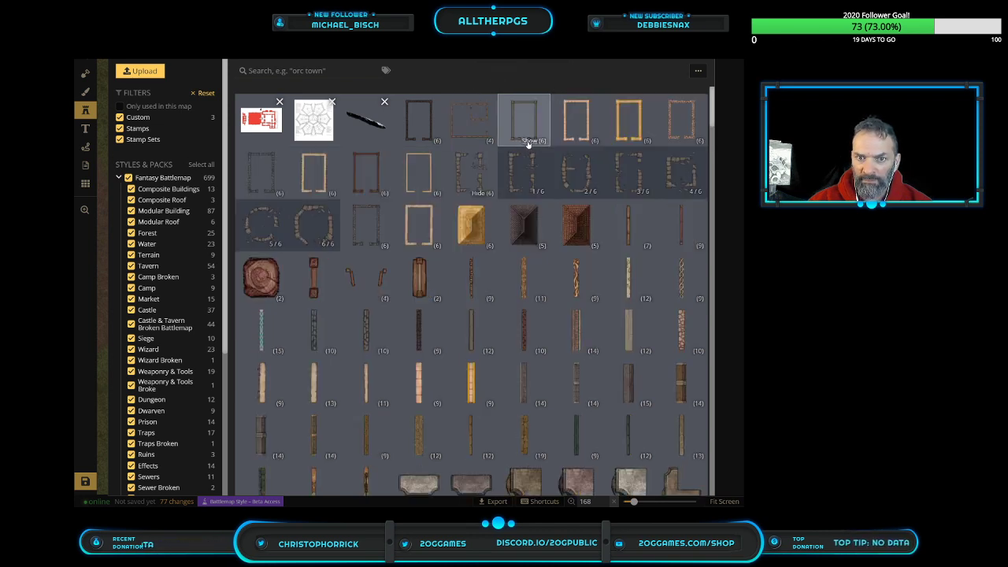
pyautogui.click(584, 140)
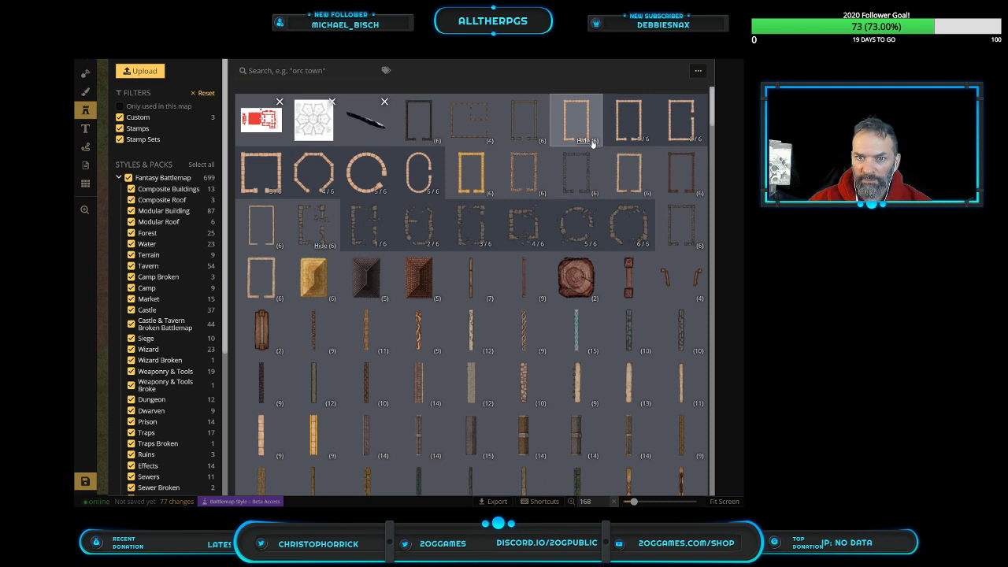
pyautogui.click(623, 143)
pyautogui.click(645, 142)
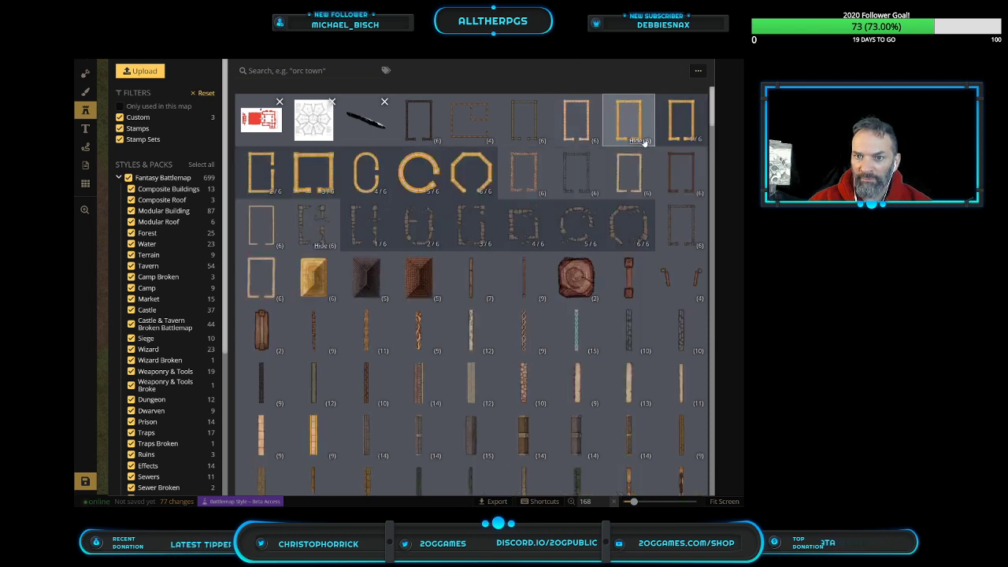
pyautogui.click(644, 141)
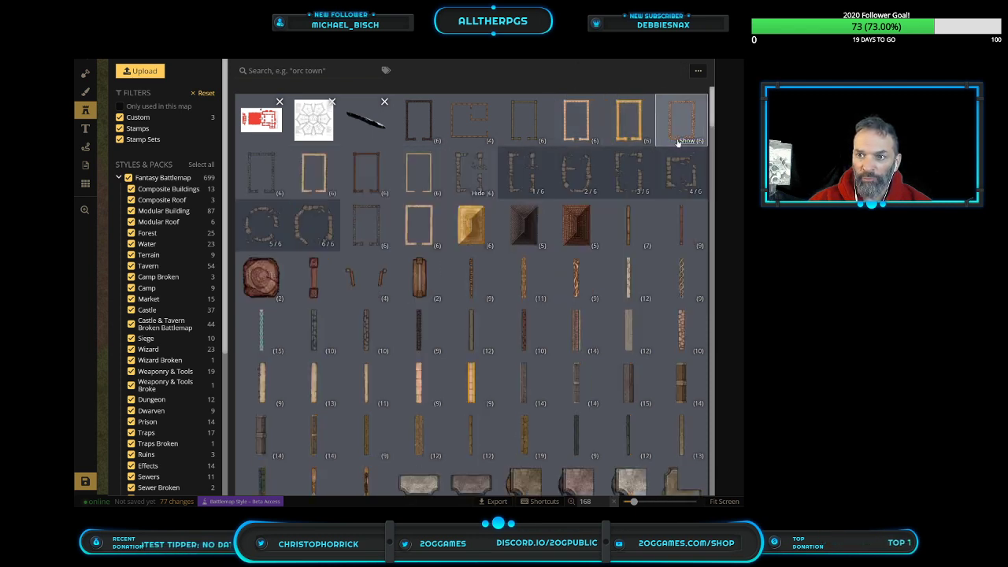
# Place the octagonal reddish stone wall stamp on the eastern headland and shrink it to fit the point
pyautogui.click(685, 142)
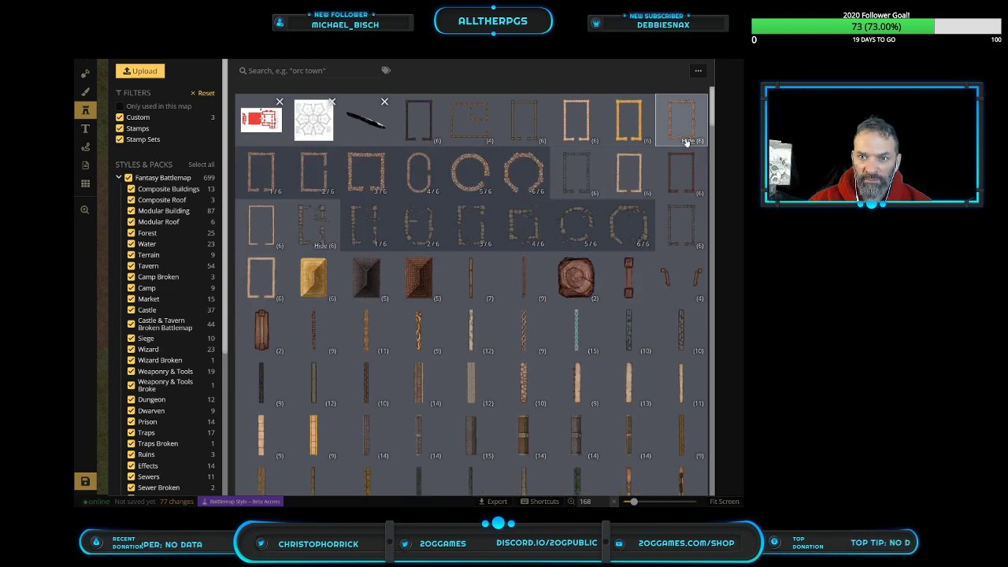
pyautogui.click(524, 187)
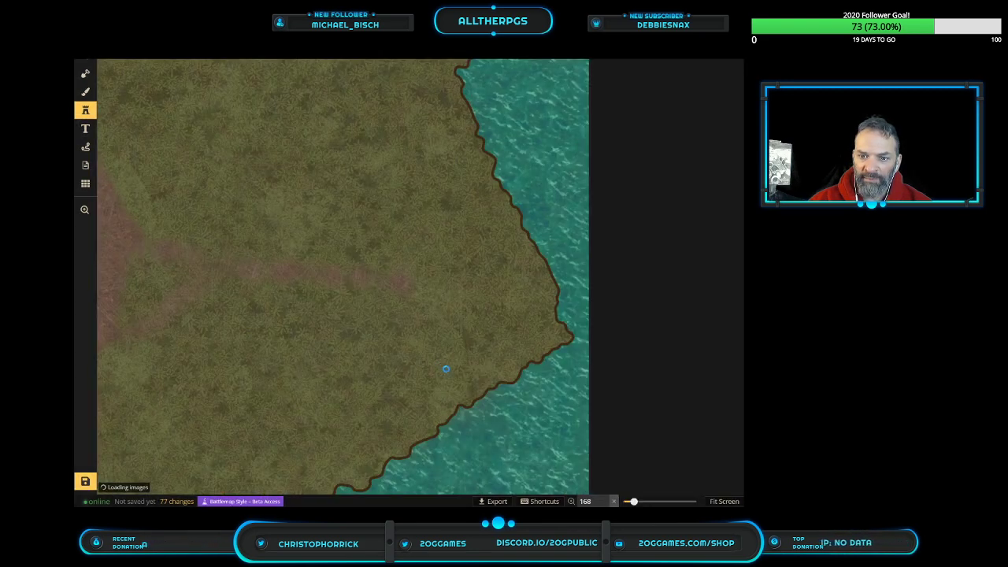
pyautogui.click(403, 278)
pyautogui.moveTo(278, 150); pyautogui.dragTo(380, 251)
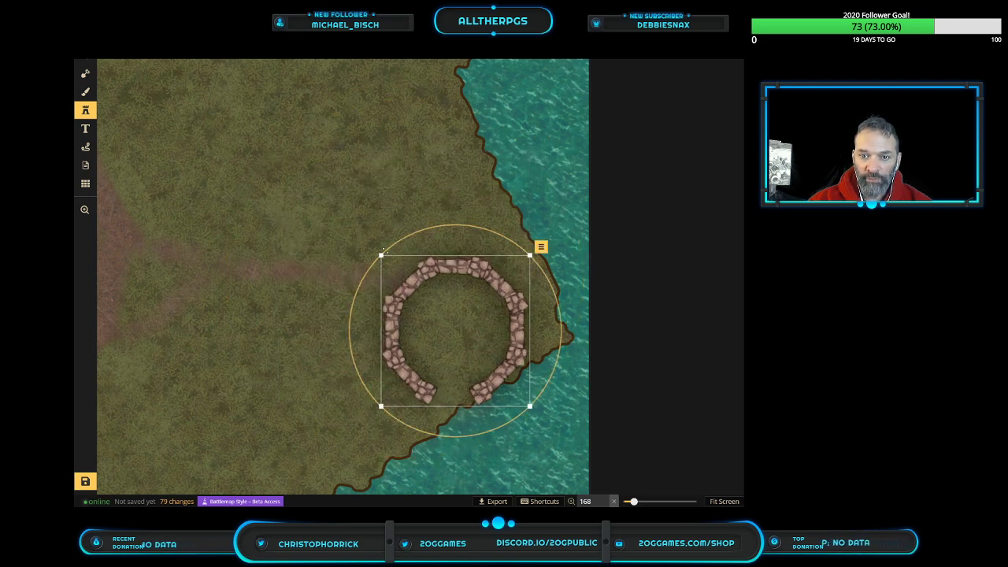
# Rotate and reposition the octagonal stone wall within the headland so its opening faces the eastern road branch
pyautogui.moveTo(429, 219); pyautogui.dragTo(543, 284)
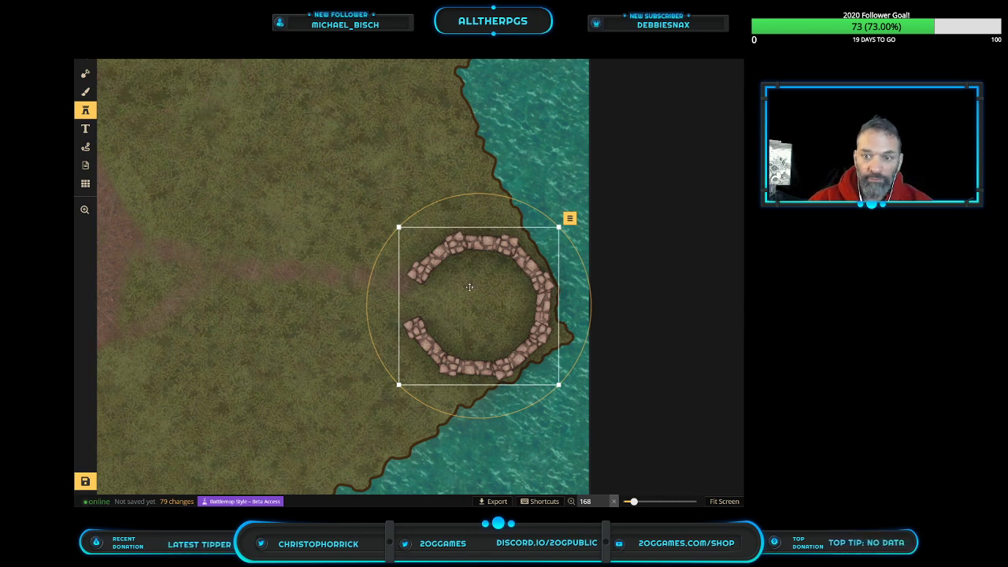
pyautogui.click(86, 61)
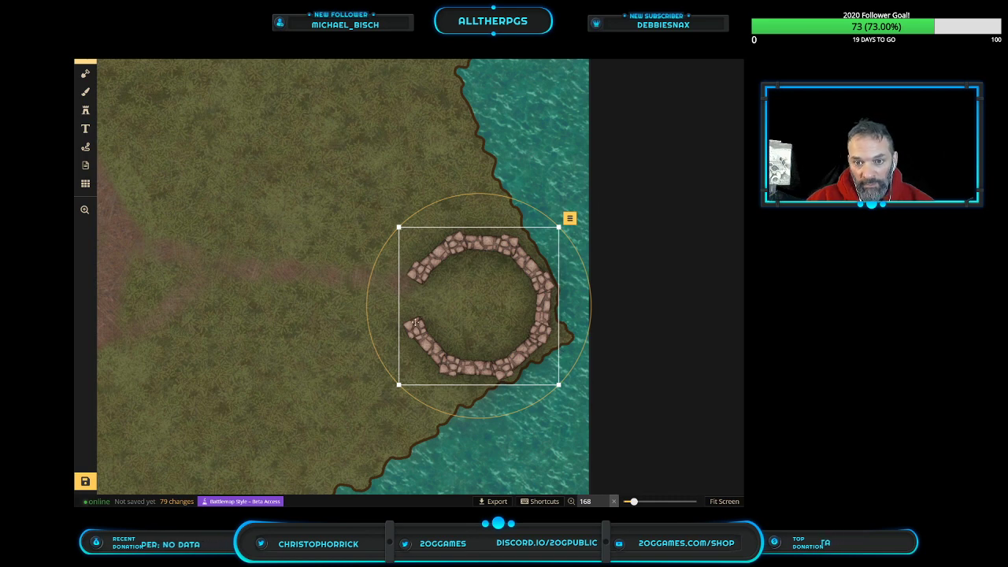
pyautogui.moveTo(416, 399); pyautogui.dragTo(401, 398)
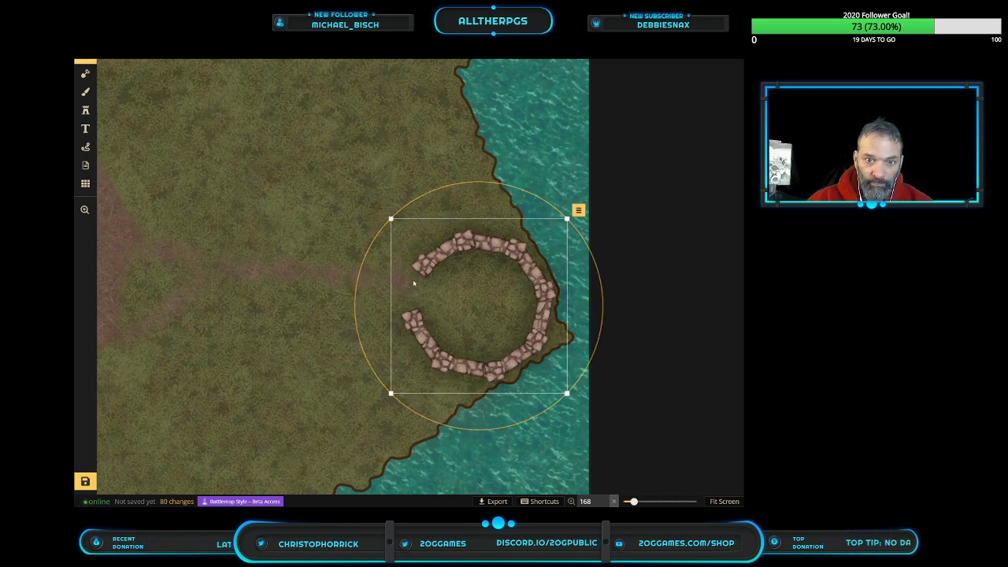
# Place the round roof from the Whole Marble Roofs set over the octagonal stone wall and select it
pyautogui.click(85, 91)
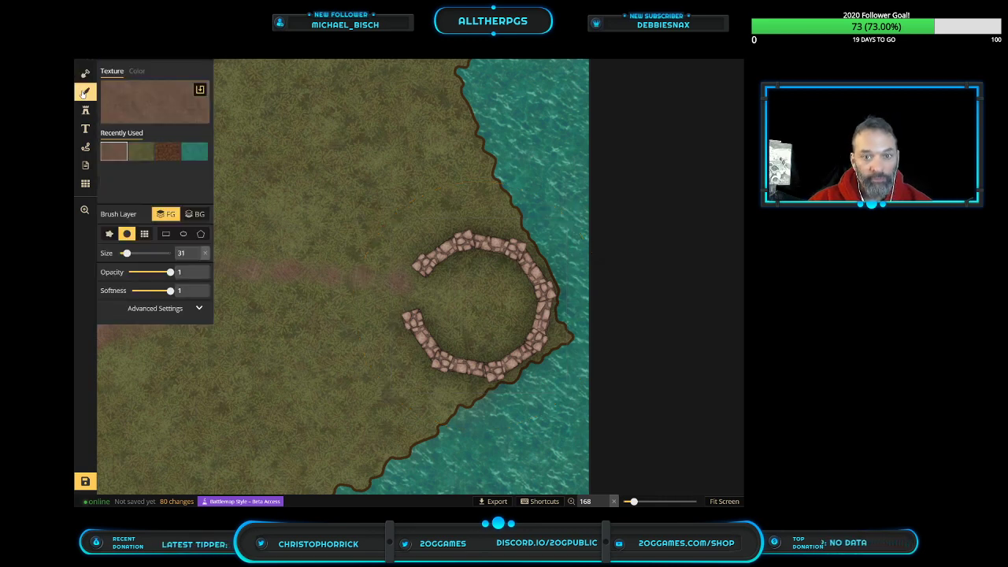
pyautogui.click(85, 109)
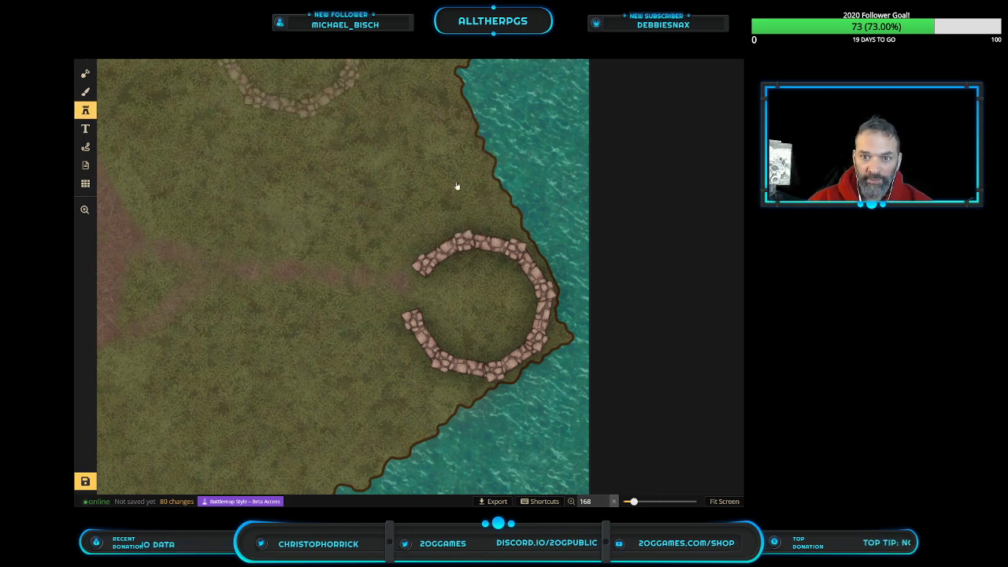
pyautogui.rightClick(366, 163)
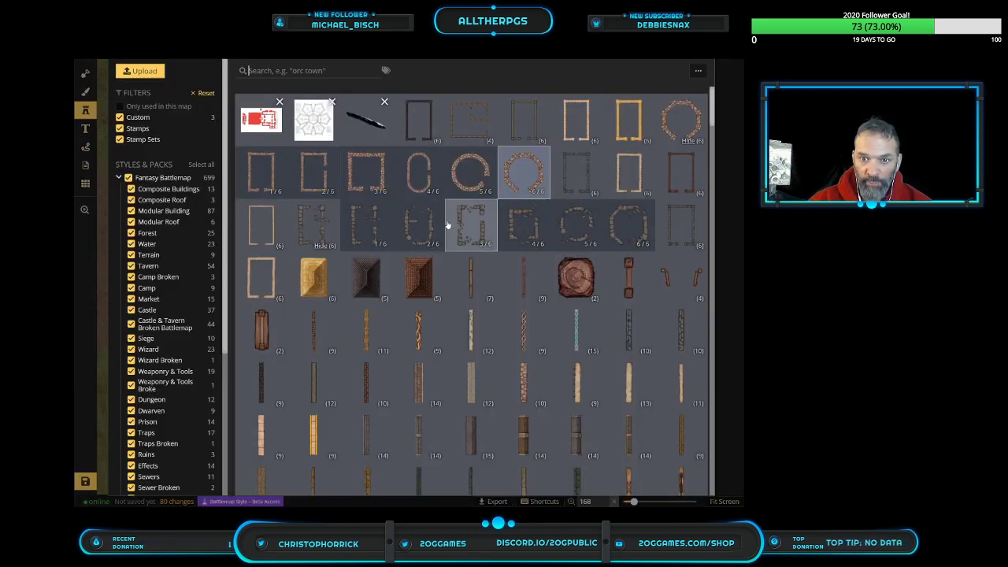
pyautogui.scroll(-1, 398, 282)
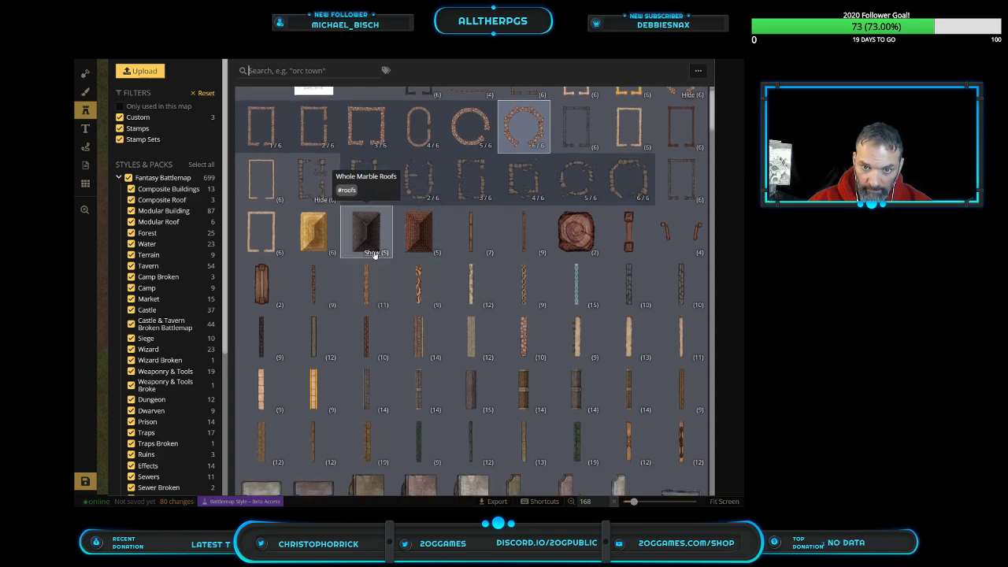
pyautogui.click(378, 253)
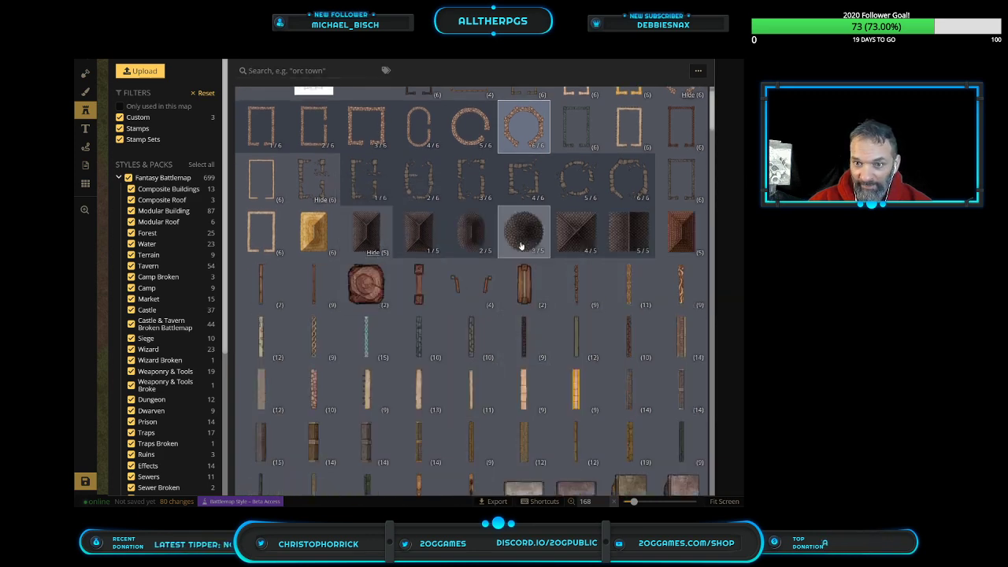
pyautogui.click(521, 236)
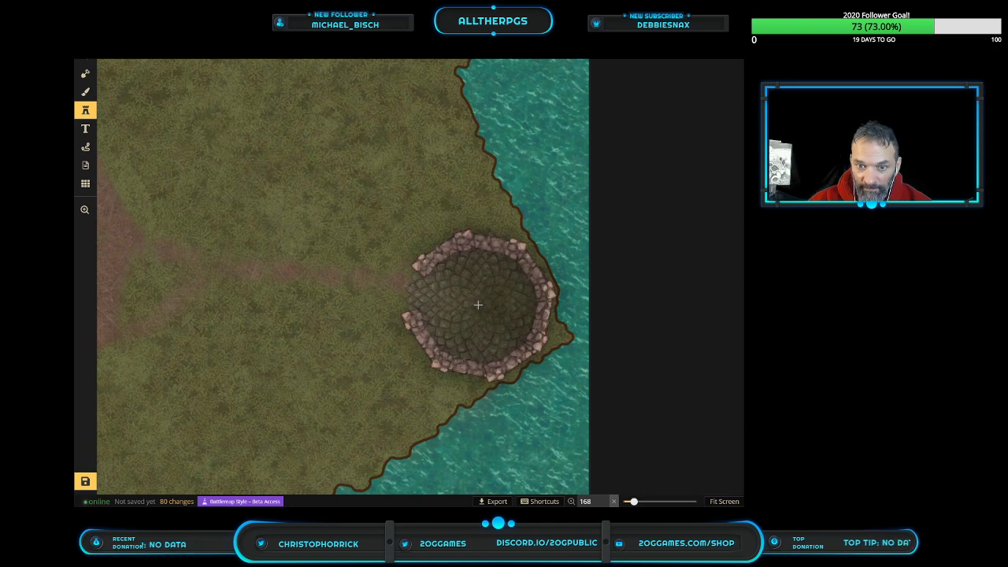
pyautogui.click(478, 305)
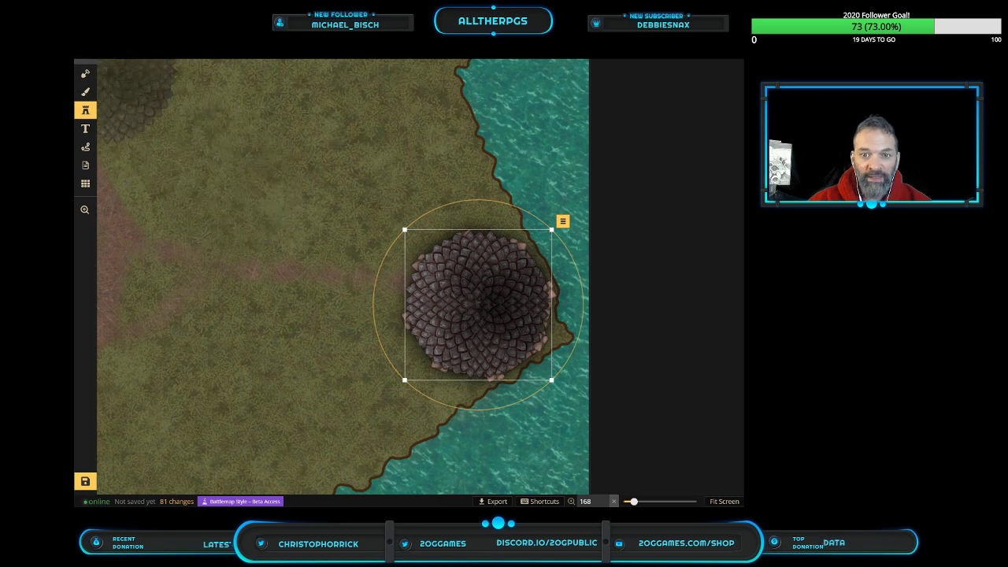
pyautogui.click(84, 61)
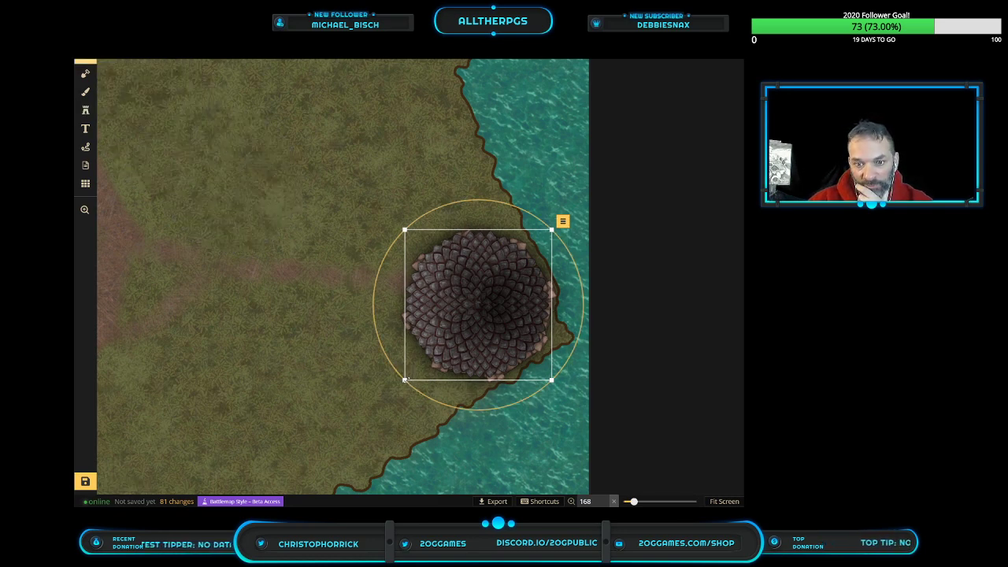
# Enlarge the round marble roof until it fully covers the octagonal stone wall, and rotate it so its dark shading faces north
pyautogui.moveTo(411, 377); pyautogui.dragTo(402, 383)
pyautogui.moveTo(477, 344); pyautogui.dragTo(480, 344)
pyautogui.moveTo(581, 362); pyautogui.dragTo(526, 407)
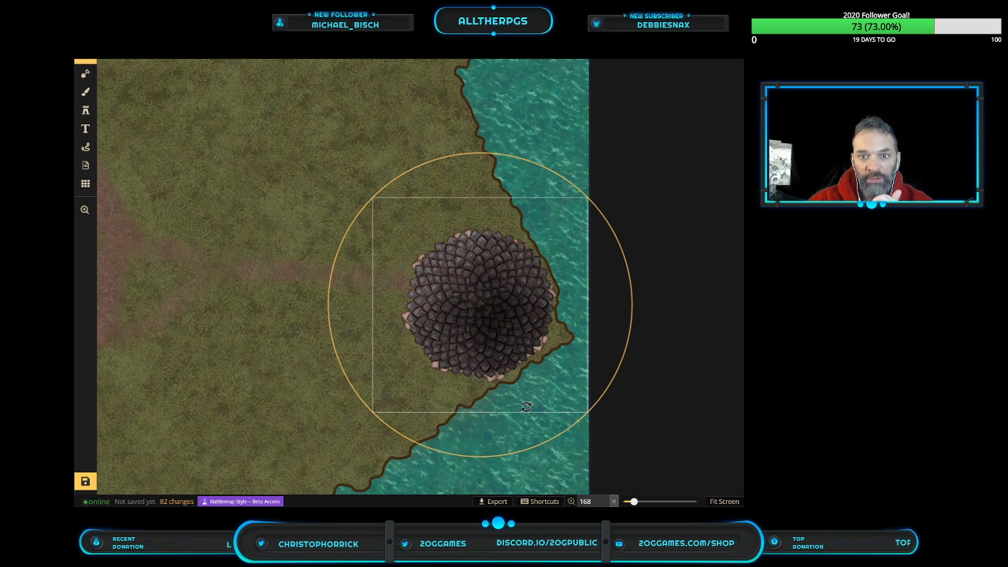
pyautogui.moveTo(526, 407); pyautogui.dragTo(604, 195)
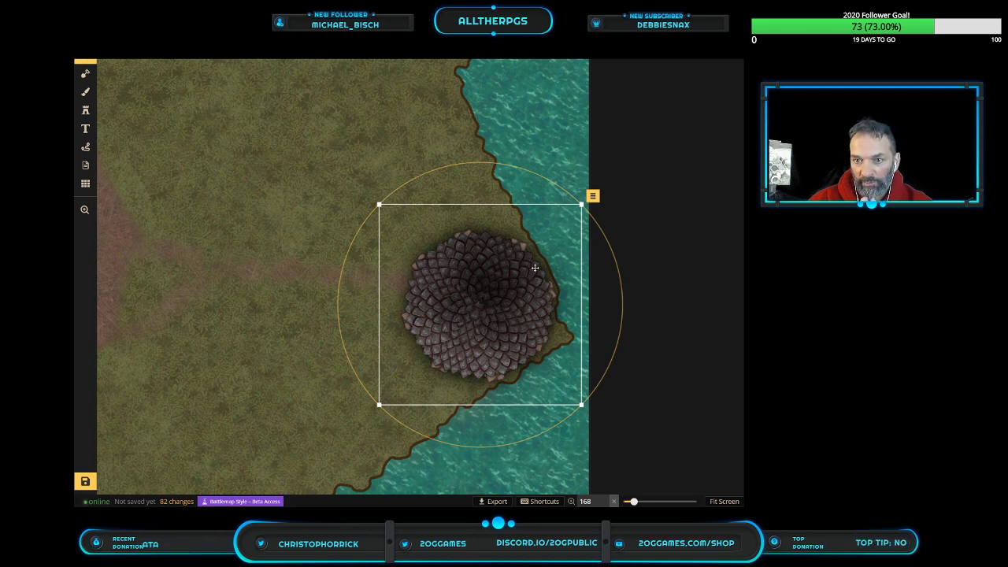
# Search the stamp library for "compass"
pyautogui.scroll(-5, 481, 301)
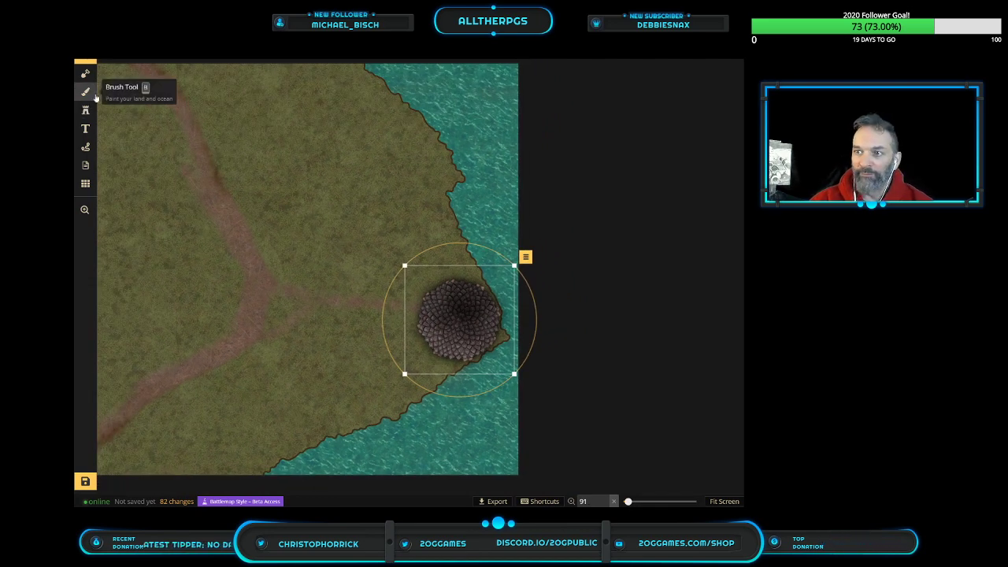
pyautogui.click(84, 93)
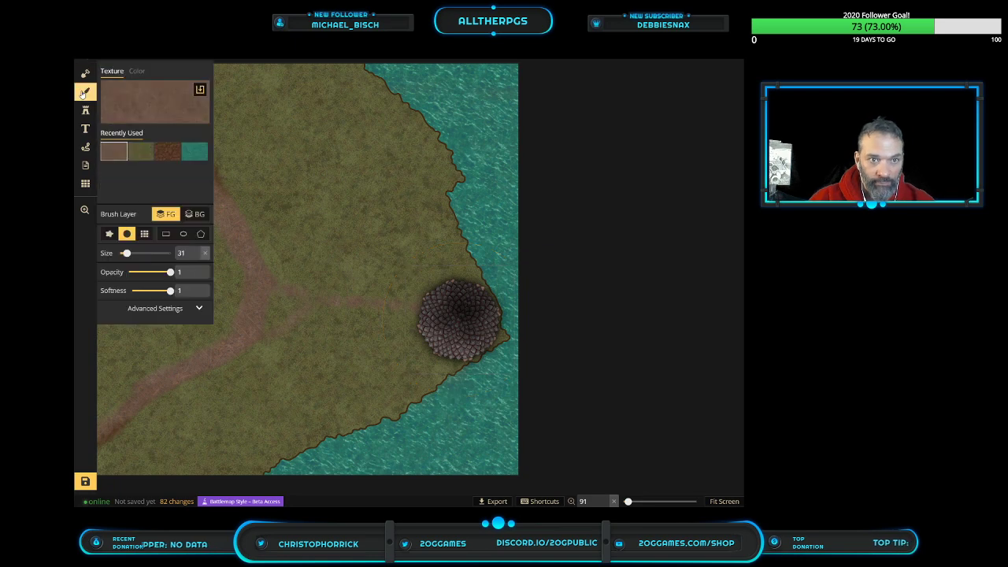
pyautogui.click(84, 112)
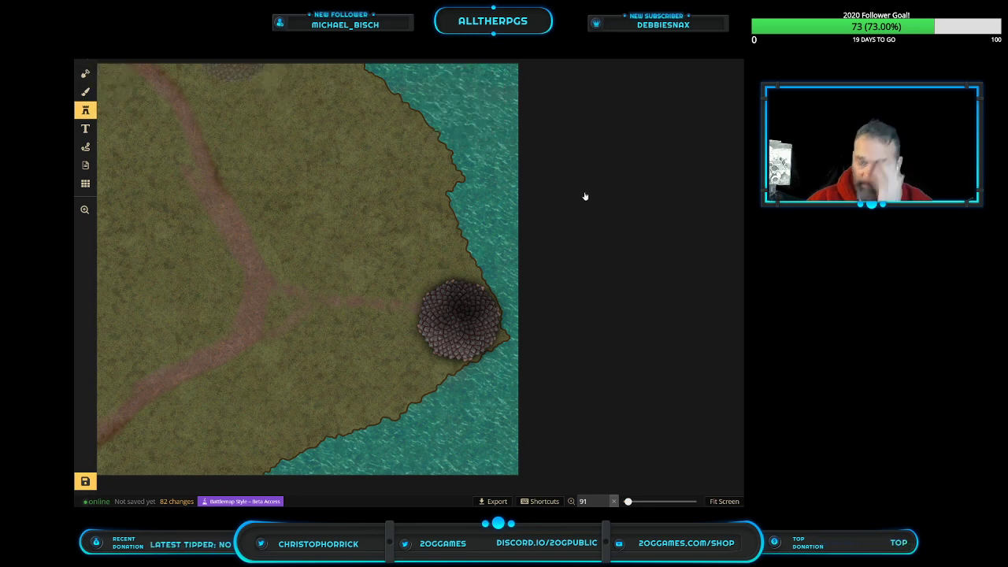
pyautogui.press('q')
pyautogui.click(313, 72)
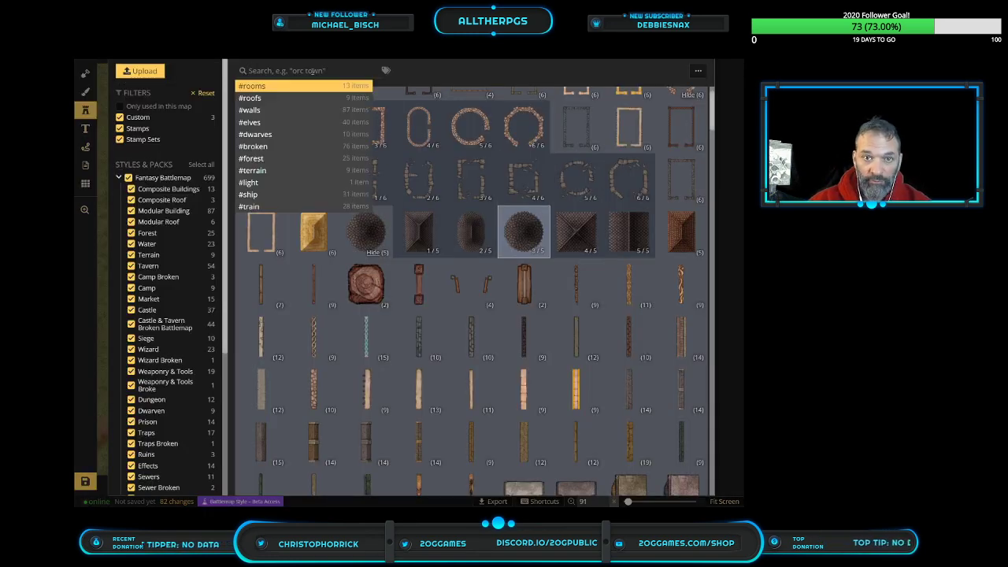
pyautogui.write('compass')
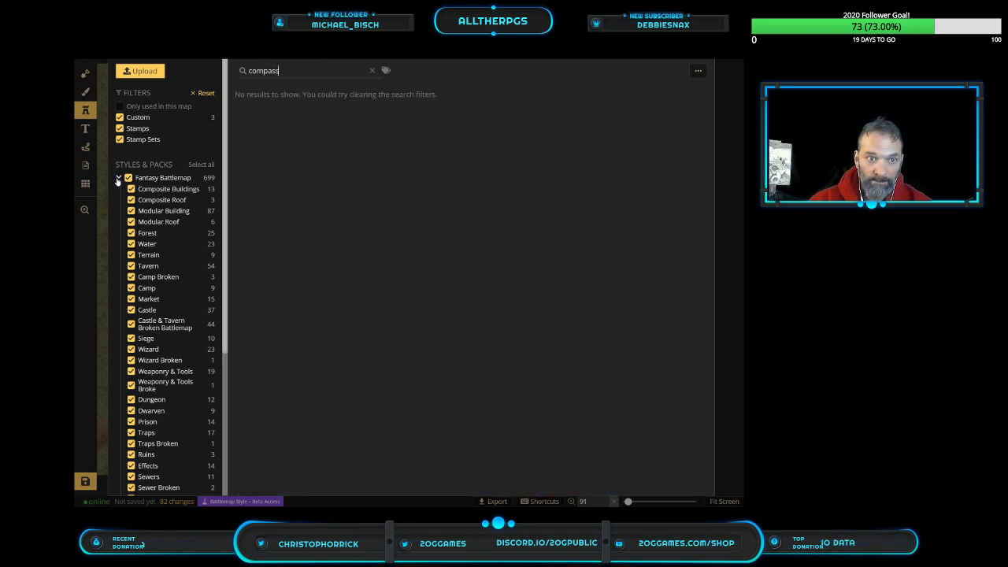
# Include the Fantasy Regional HD, Fantasy World, Parchment World and Fantasy Regional Classic packs in the compass stamp search
pyautogui.click(118, 178)
pyautogui.click(128, 189)
pyautogui.click(129, 200)
pyautogui.click(128, 211)
pyautogui.click(128, 225)
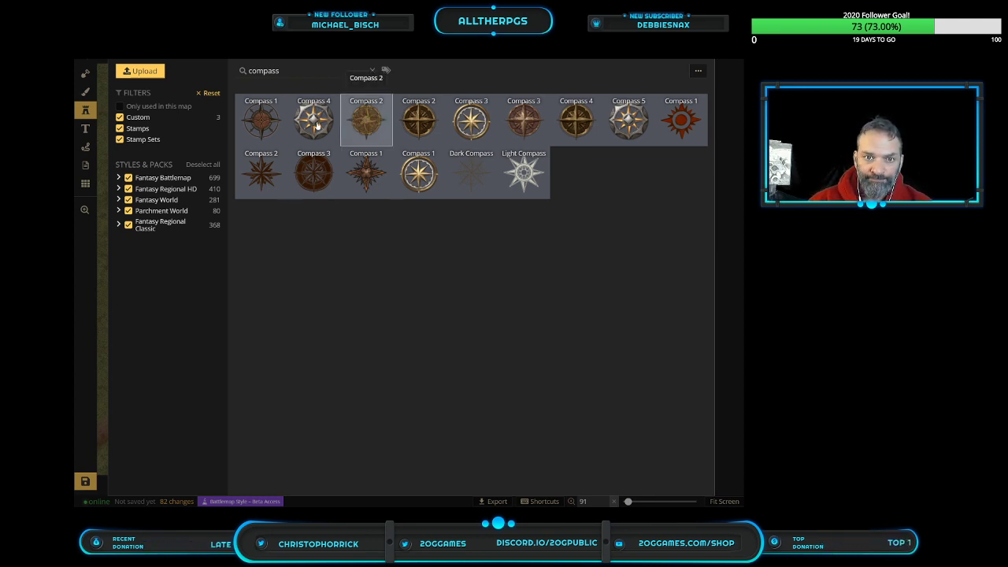
# Place a reduced Compass 1 stamp over the water in the map's northeast corner
pyautogui.click(260, 134)
pyautogui.scroll(-5, 477, 114)
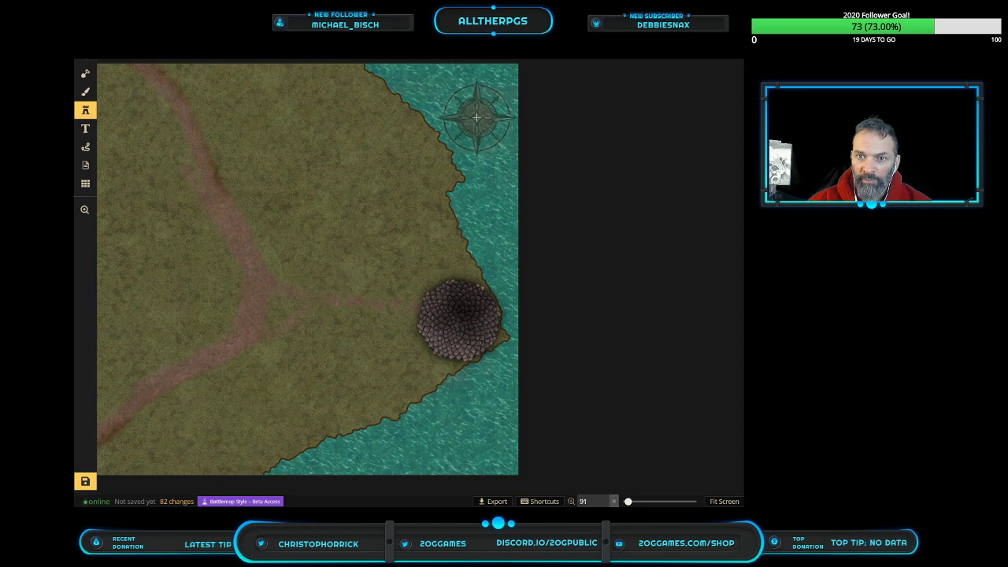
pyautogui.click(477, 120)
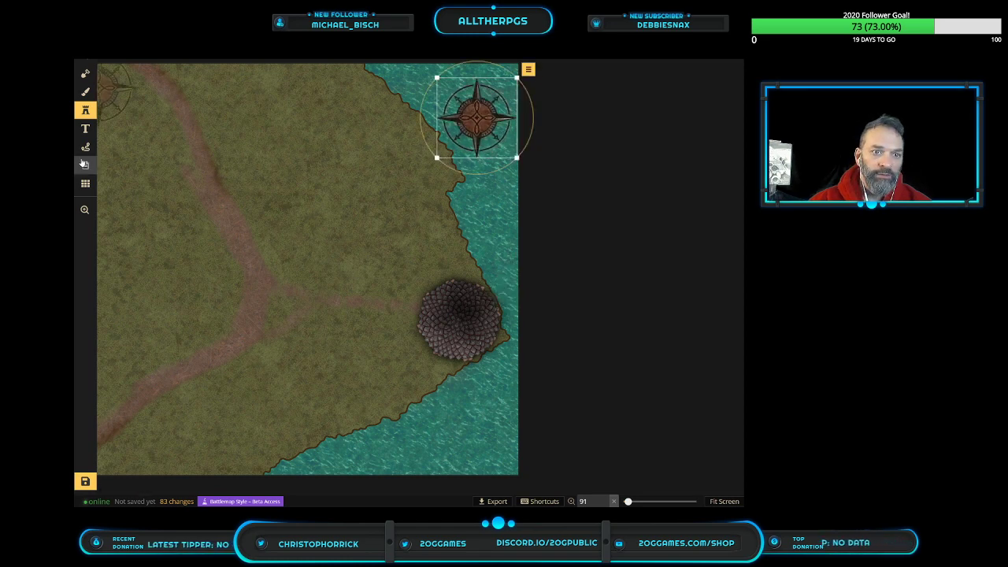
# Add the text label "N" and center it just above the compass's north point
pyautogui.press('t')
pyautogui.click(472, 73)
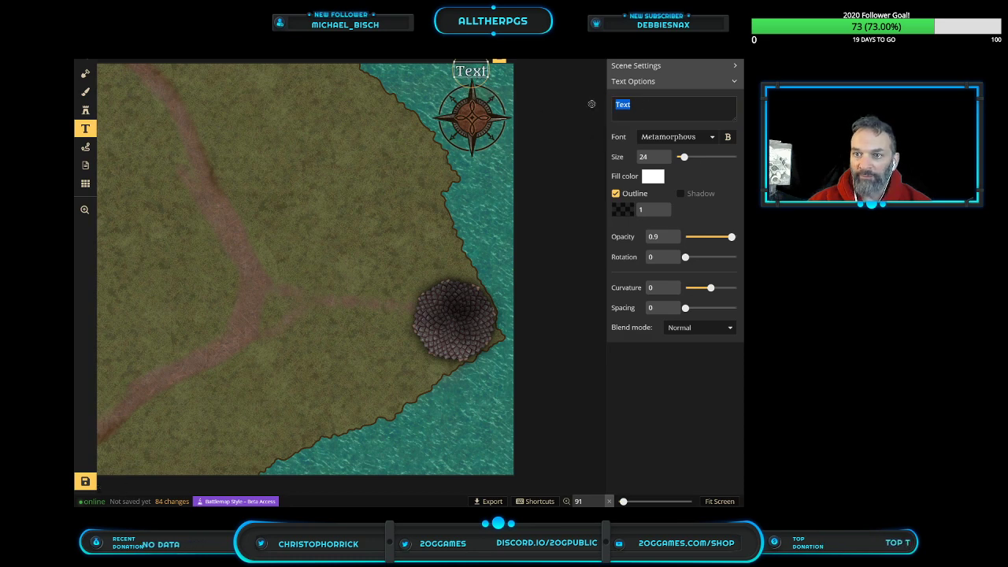
pyautogui.write('N')
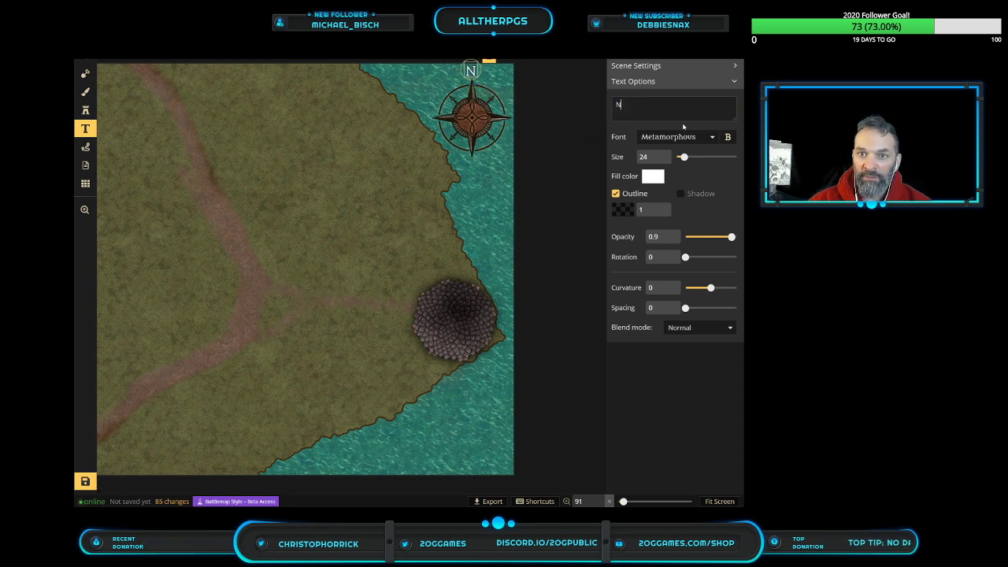
pyautogui.press('Escape')
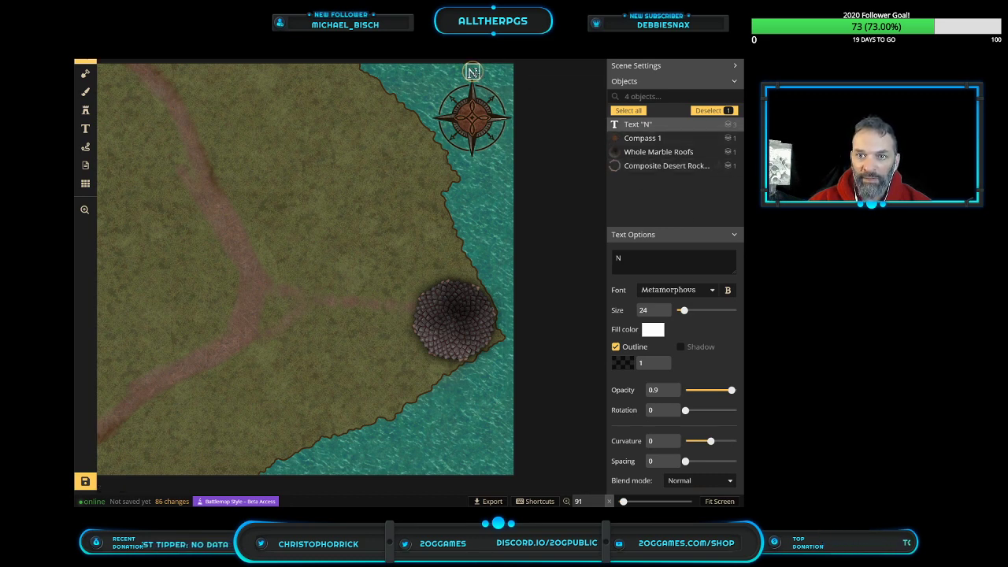
pyautogui.click(471, 72)
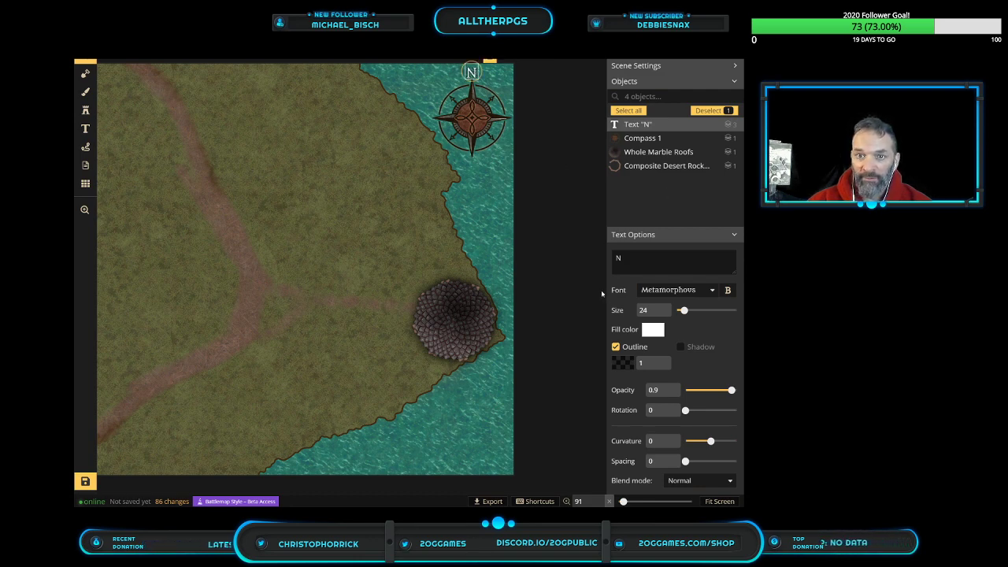
# Set the fill color of the "N" label to a dark reddish brown, RGB 115, 41, 7
pyautogui.click(649, 331)
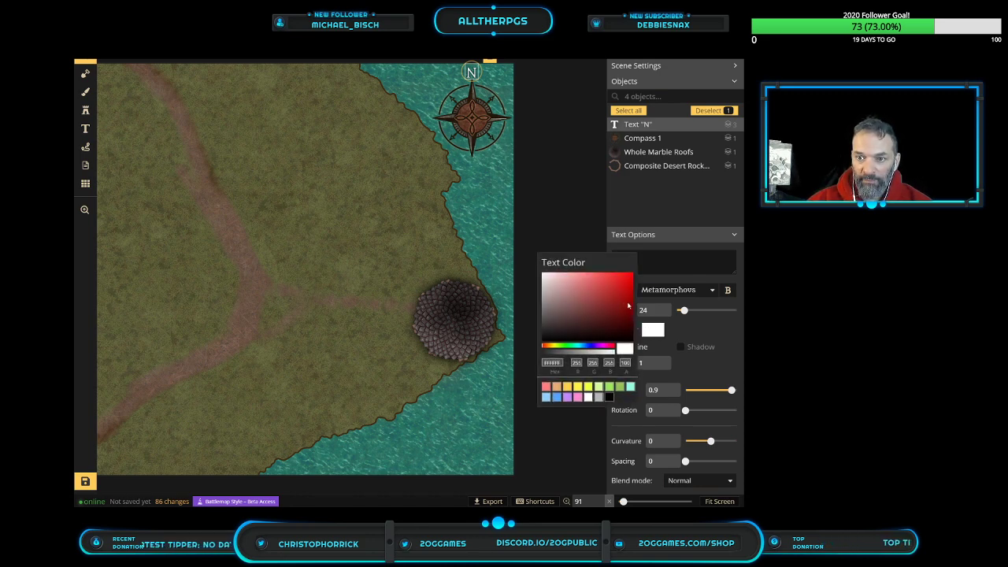
pyautogui.click(628, 310)
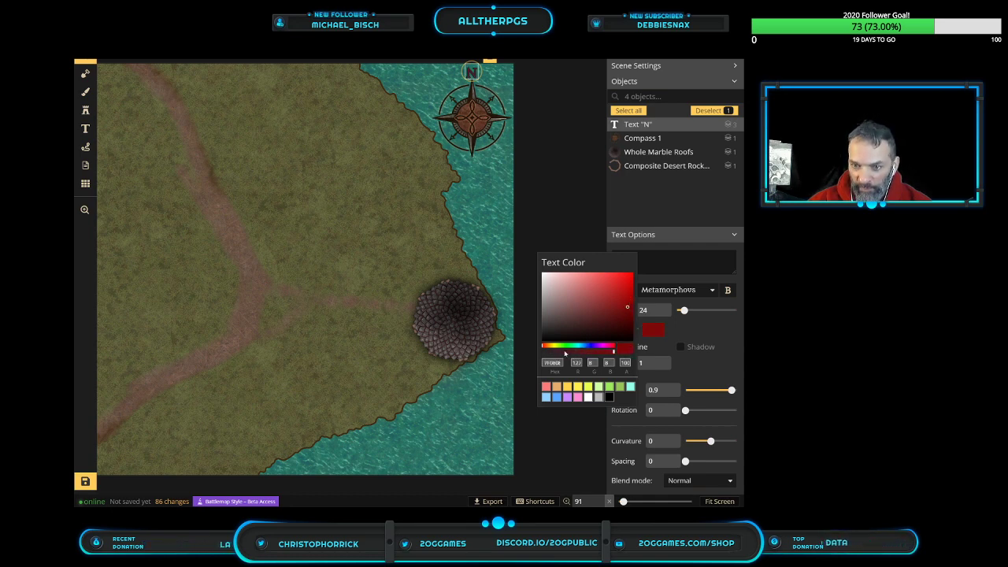
pyautogui.moveTo(544, 348); pyautogui.dragTo(545, 347)
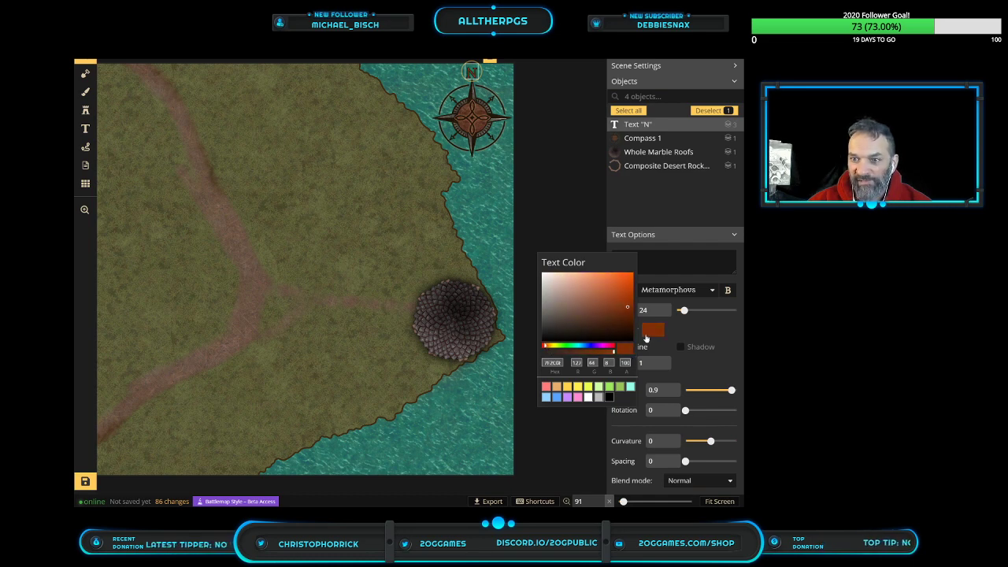
pyautogui.click(630, 312)
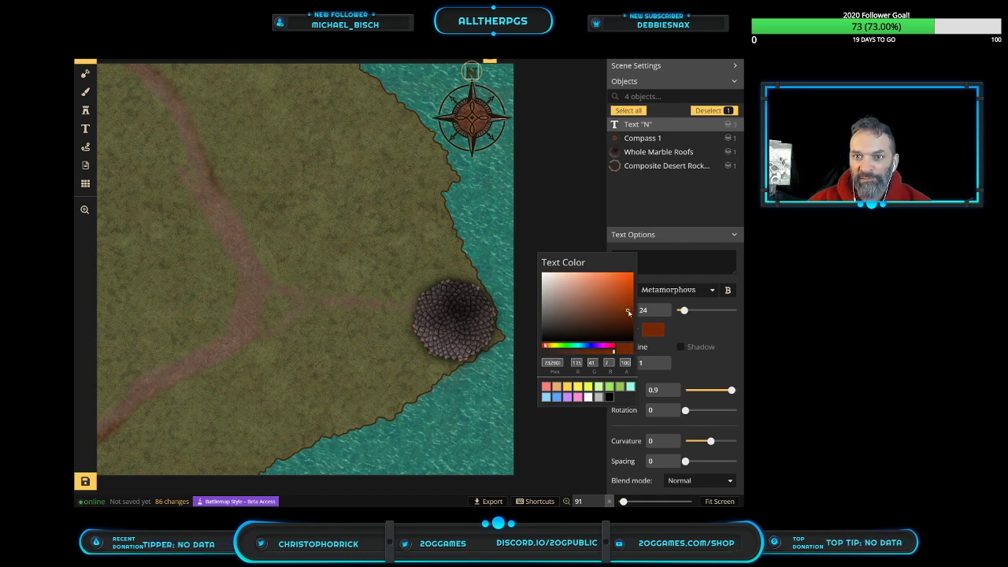
pyautogui.click(508, 124)
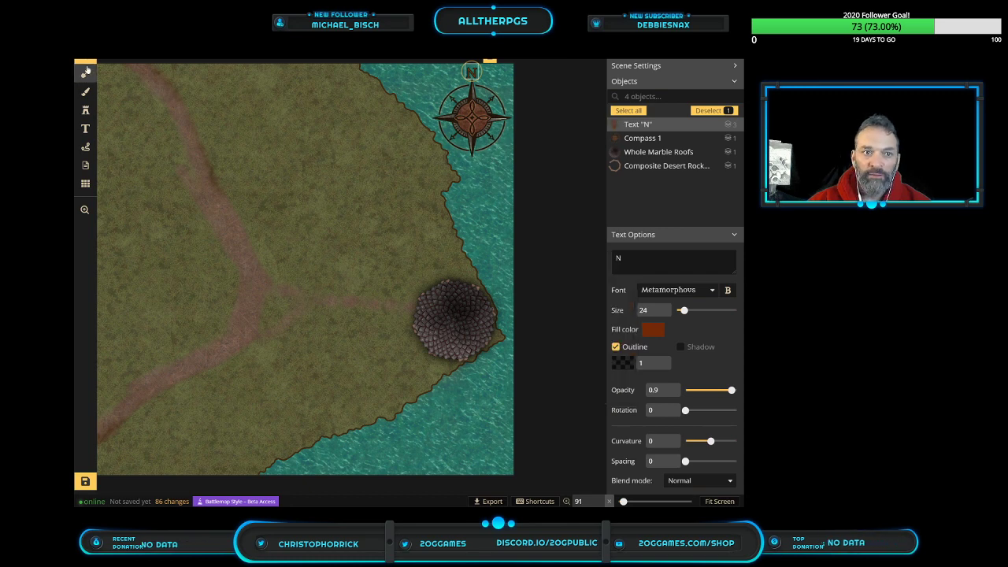
# Lower the opacity of the "N" label, and set the Compass 1 stamp's opacity to 0.67
pyautogui.click(425, 296)
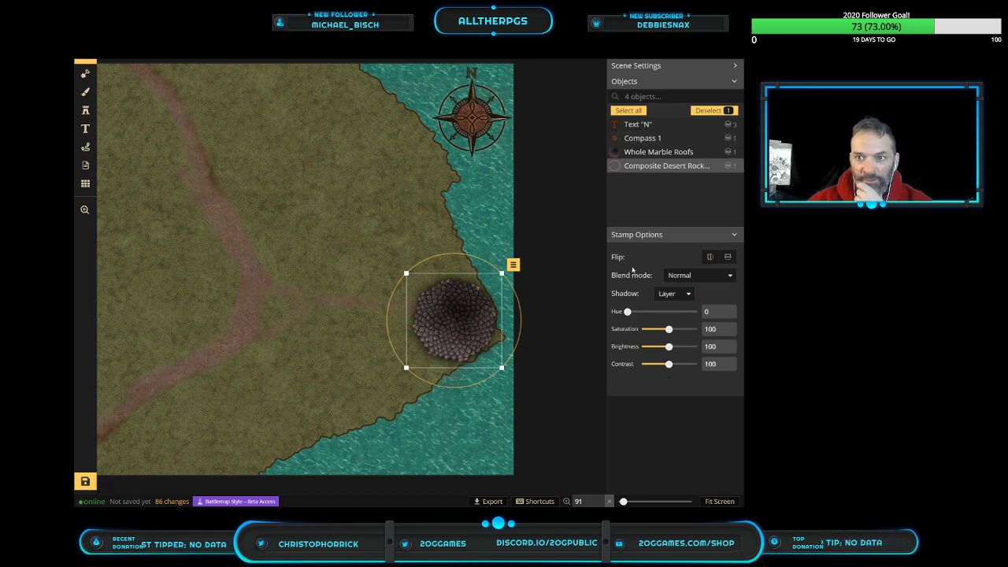
pyautogui.click(471, 71)
pyautogui.moveTo(727, 390); pyautogui.dragTo(714, 390)
pyautogui.click(643, 137)
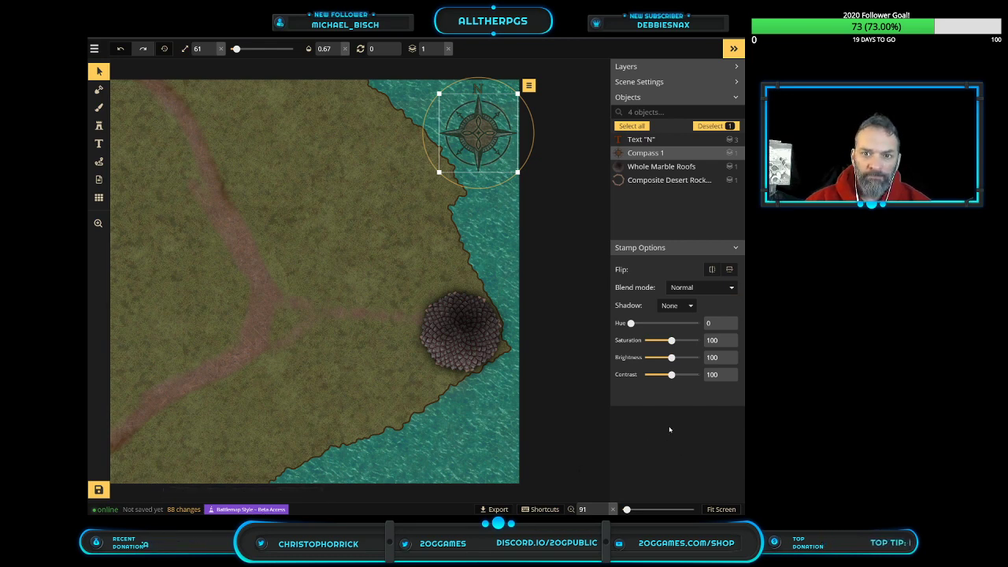
pyautogui.click(553, 174)
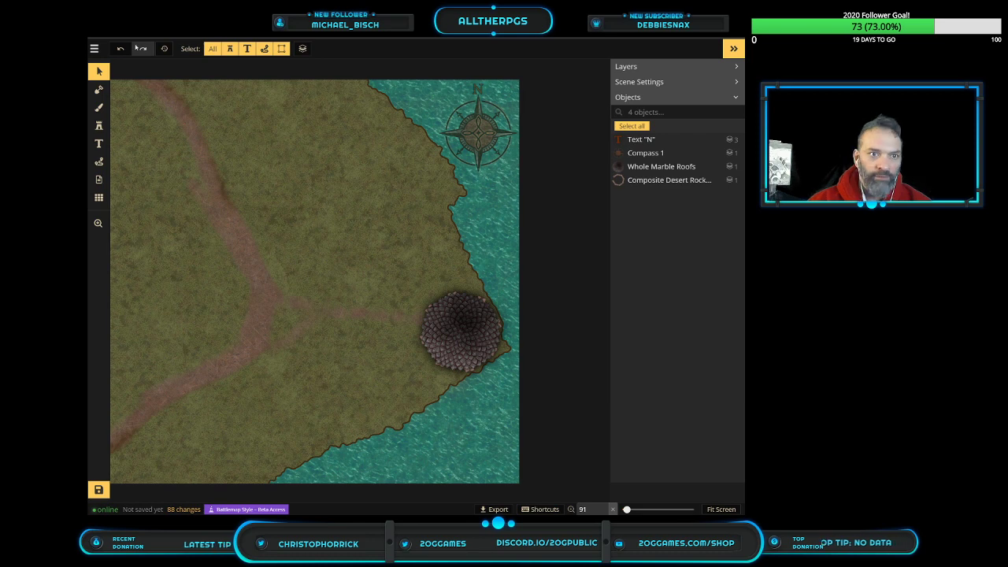
# Save the map under the name "Promontory Tower"
pyautogui.click(95, 50)
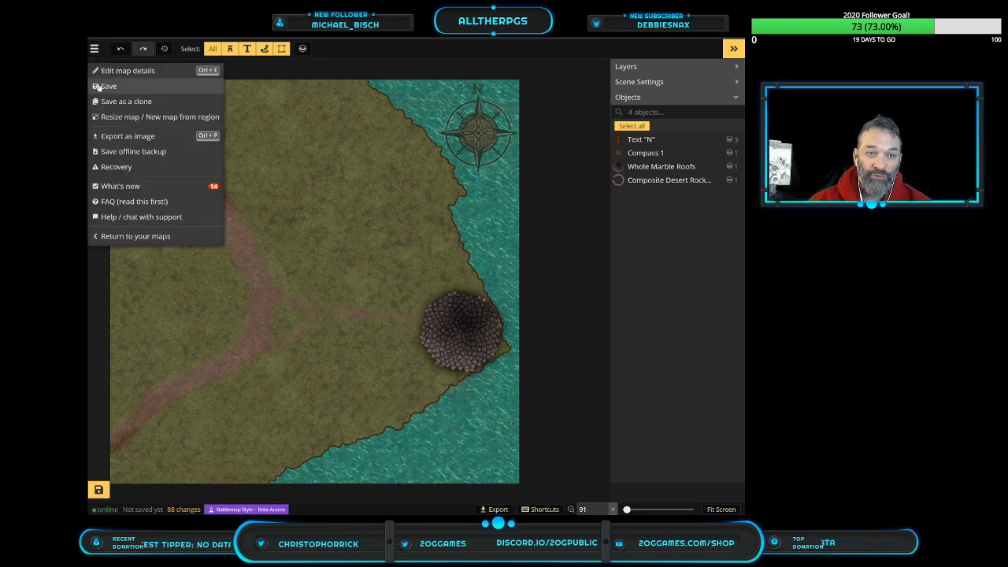
pyautogui.click(96, 86)
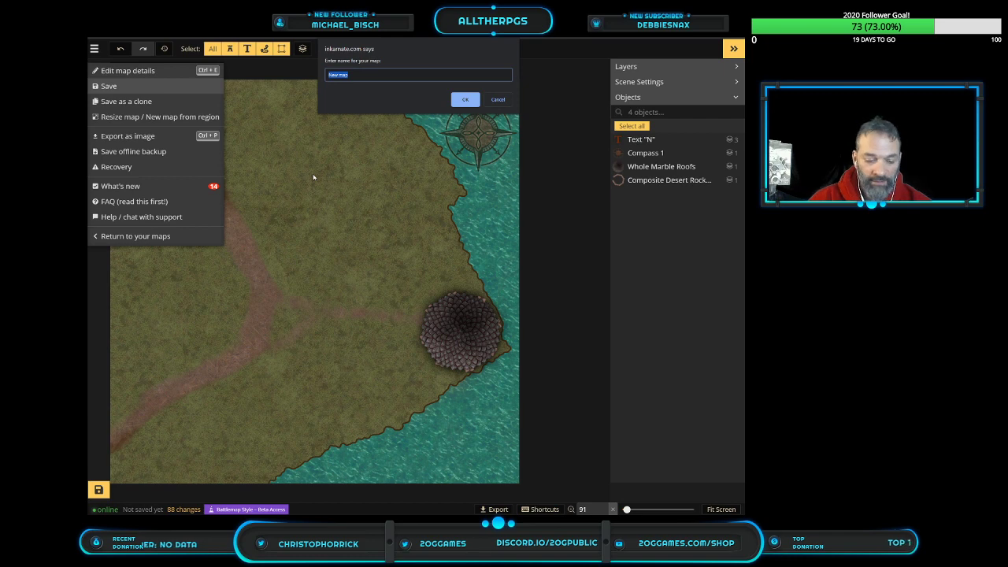
pyautogui.write('Proj')
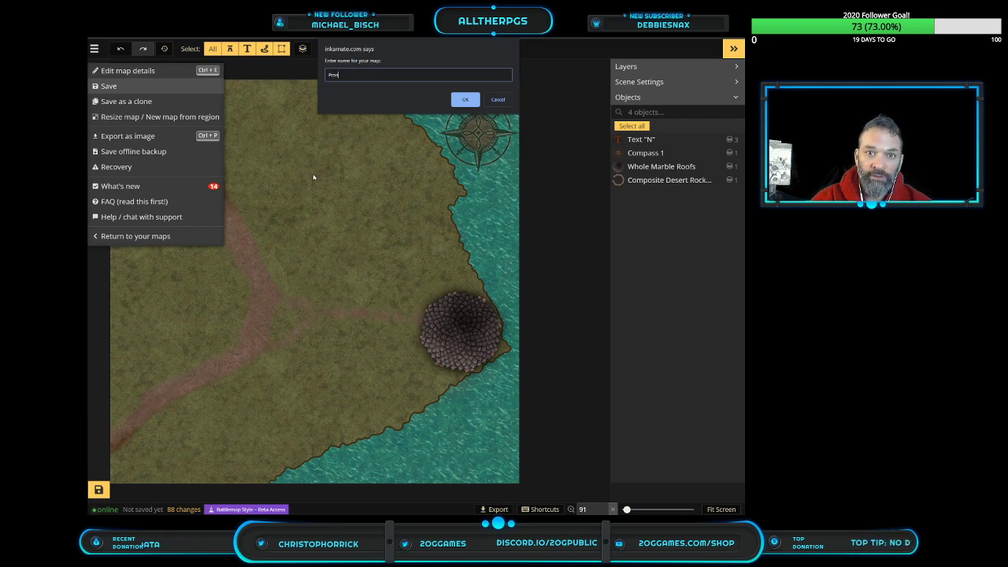
pyautogui.write('ontory Tower')
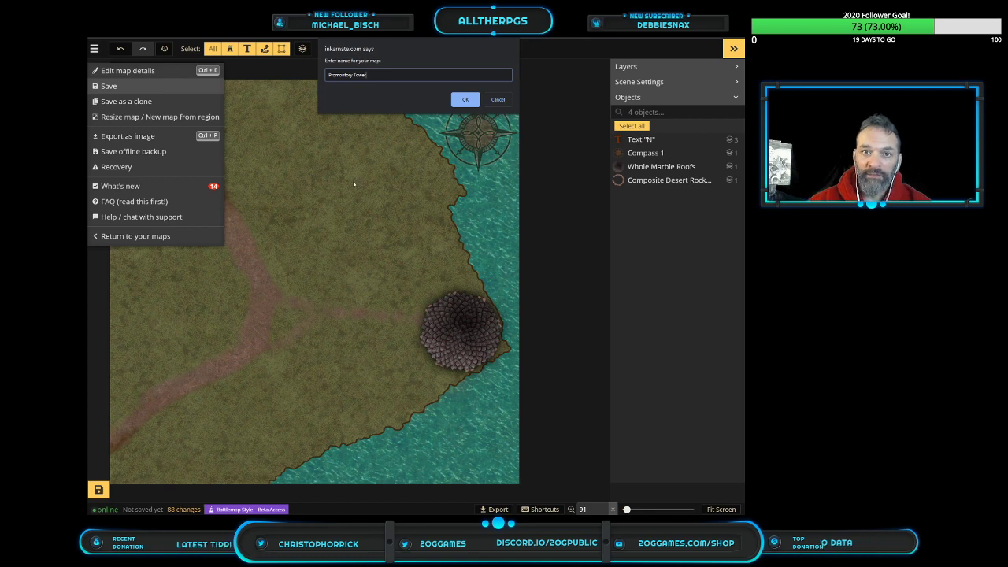
pyautogui.click(465, 101)
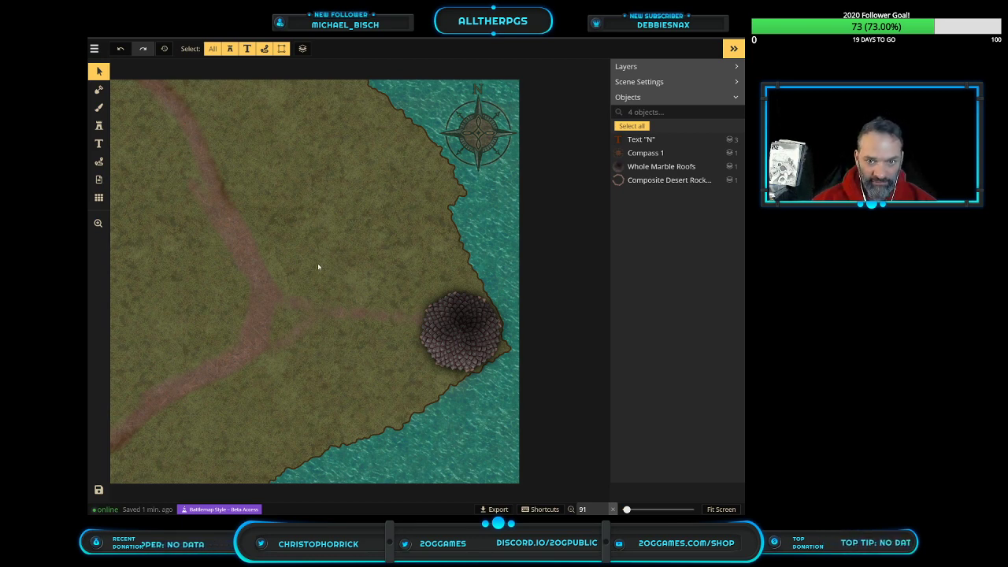
# Choose the grey cratered rock texture from the Fantasy Battlemap textures for the foreground brush, and hide the layer and scene settings
pyautogui.scroll(10, 359, 248)
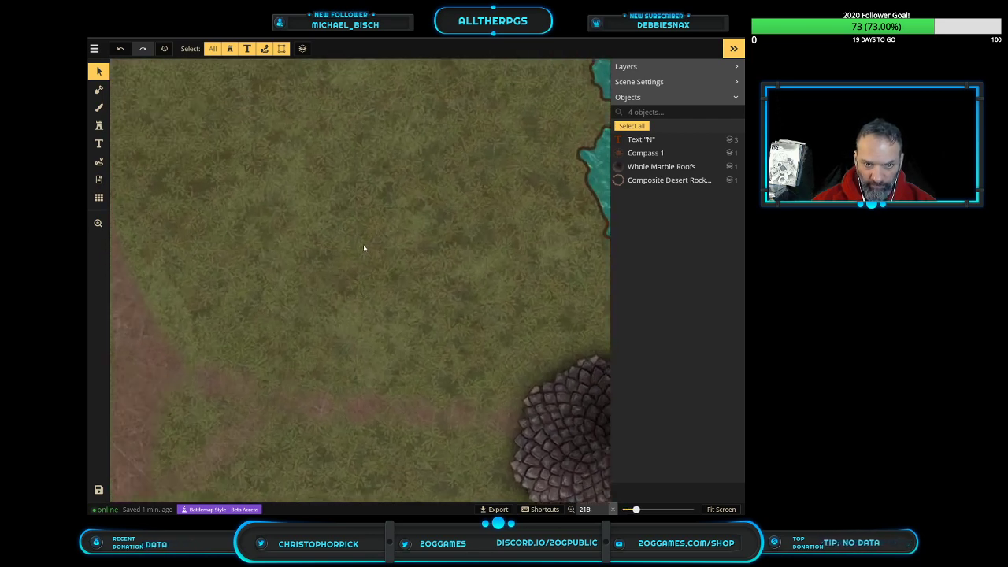
pyautogui.scroll(-2, 376, 249)
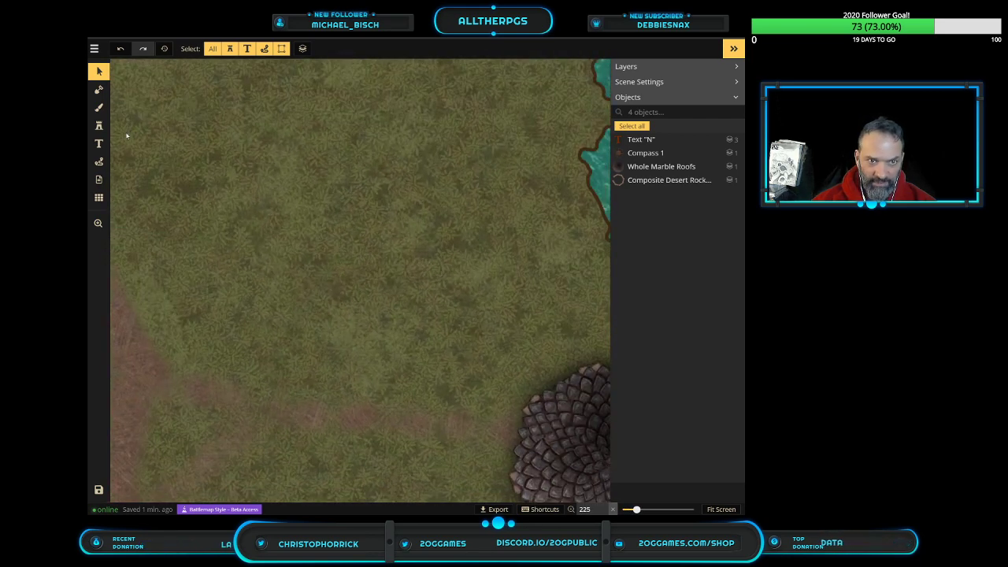
pyautogui.press('b')
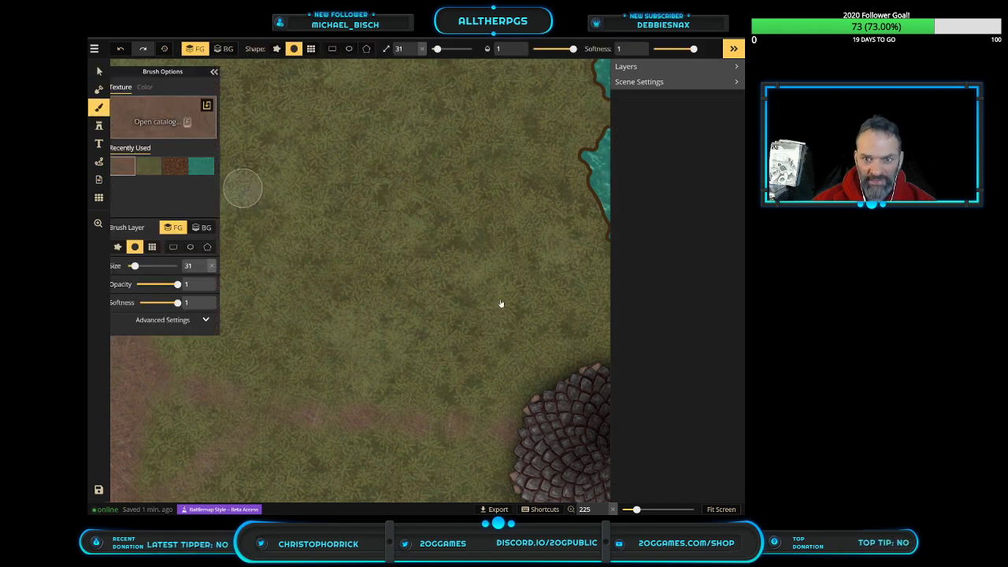
pyautogui.click(155, 121)
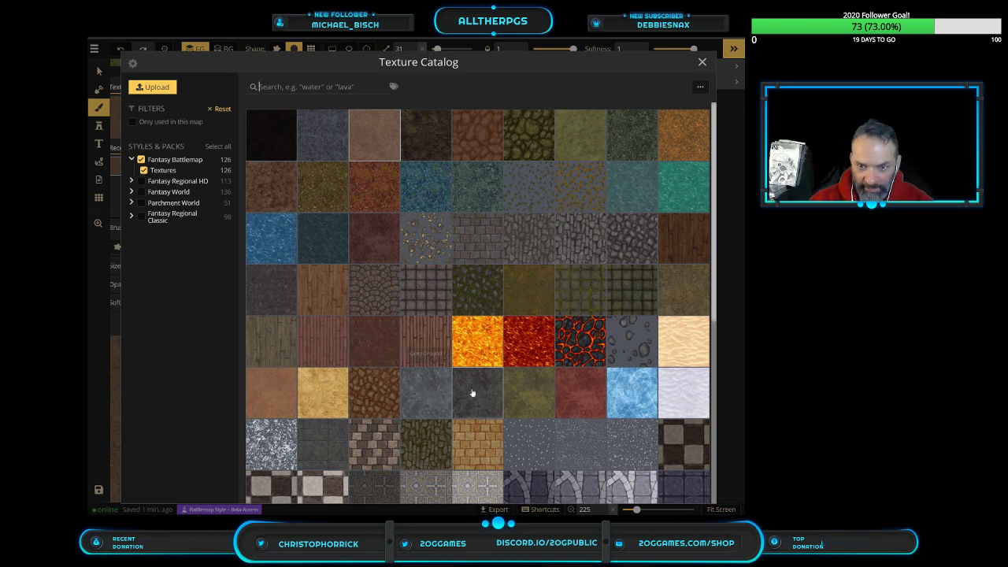
pyautogui.scroll(-3, 458, 393)
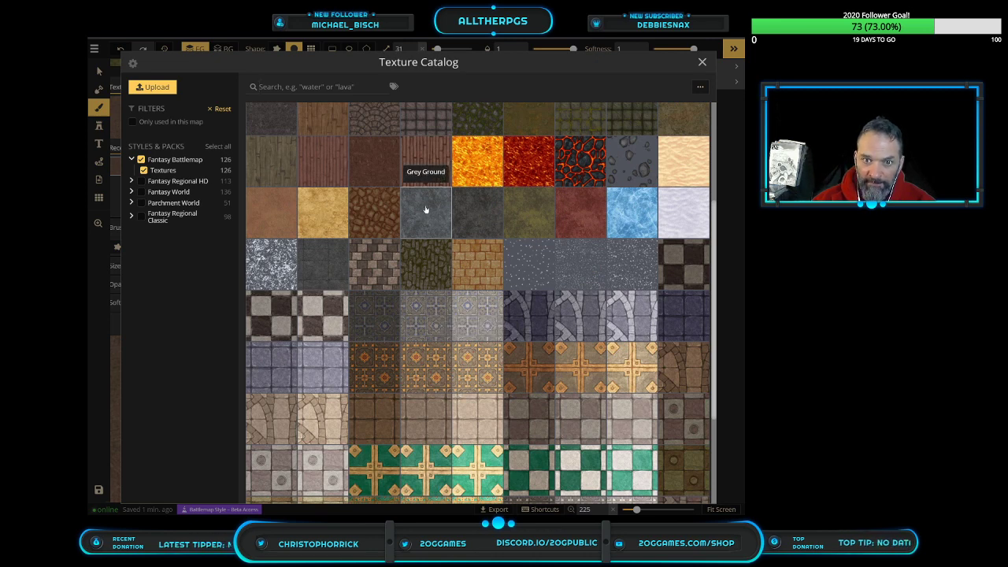
pyautogui.scroll(2, 522, 396)
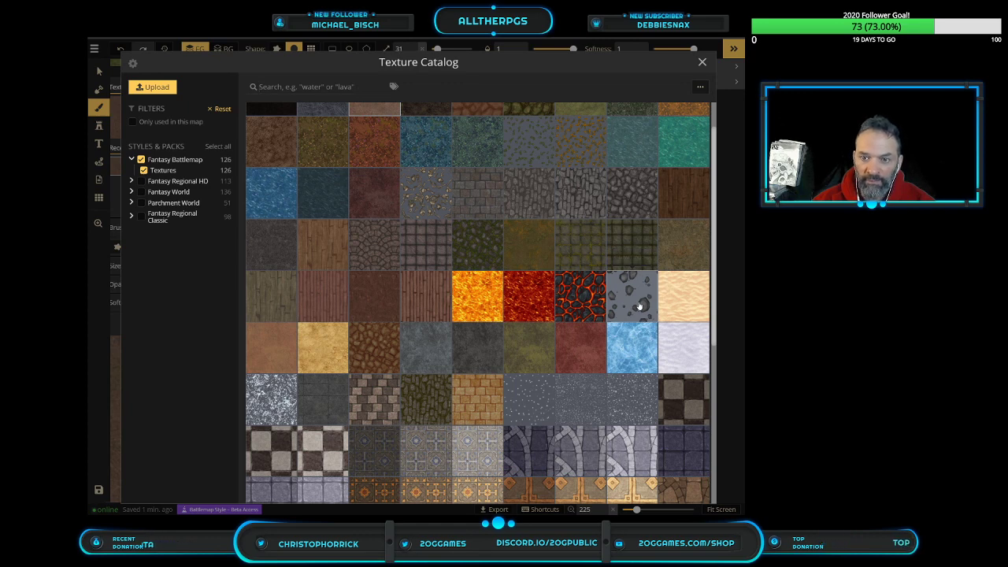
pyautogui.click(638, 299)
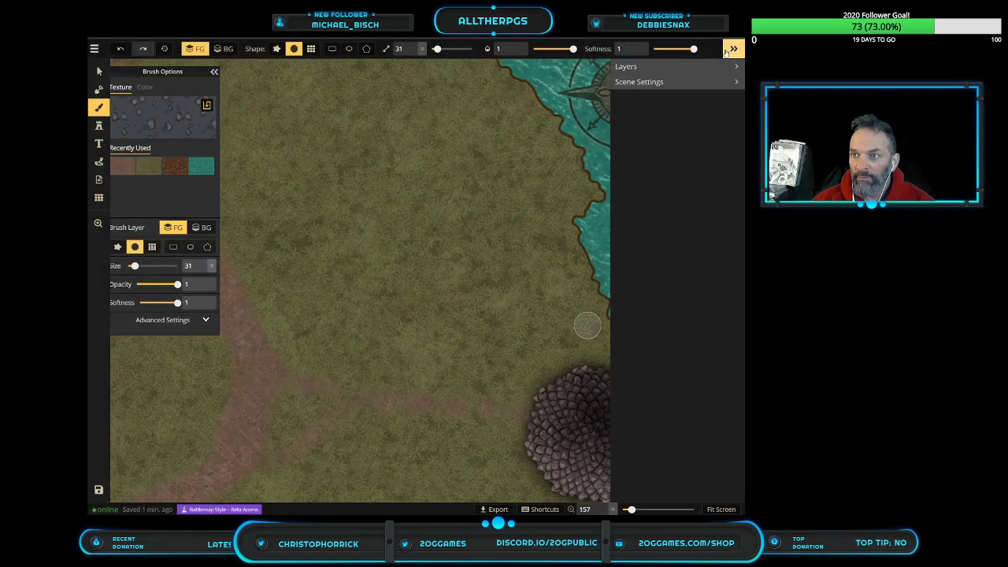
pyautogui.click(727, 49)
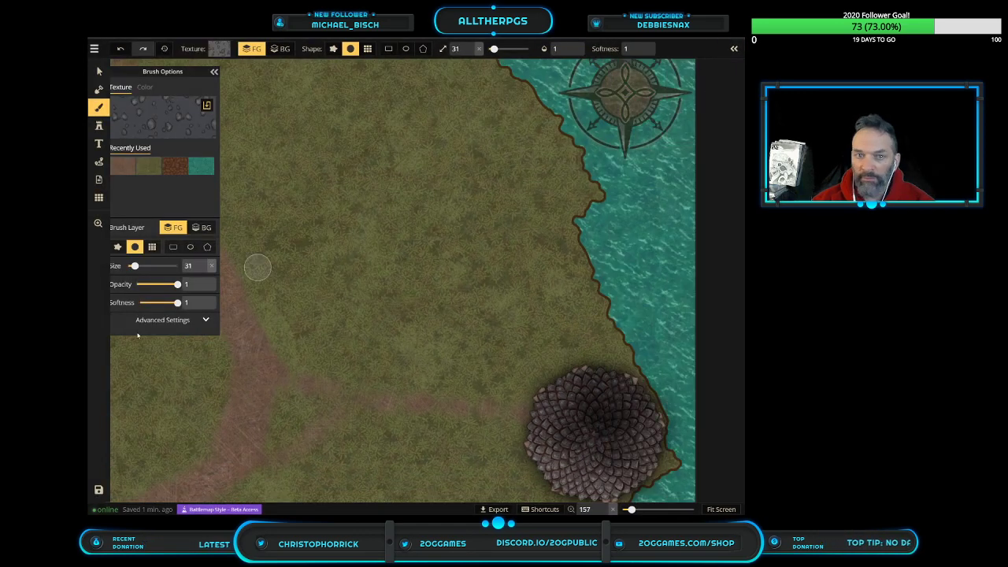
# Hide the brush options and paint clusters of grey boulders along the coastline north of the tower with the cratered rock texture
pyautogui.click(214, 73)
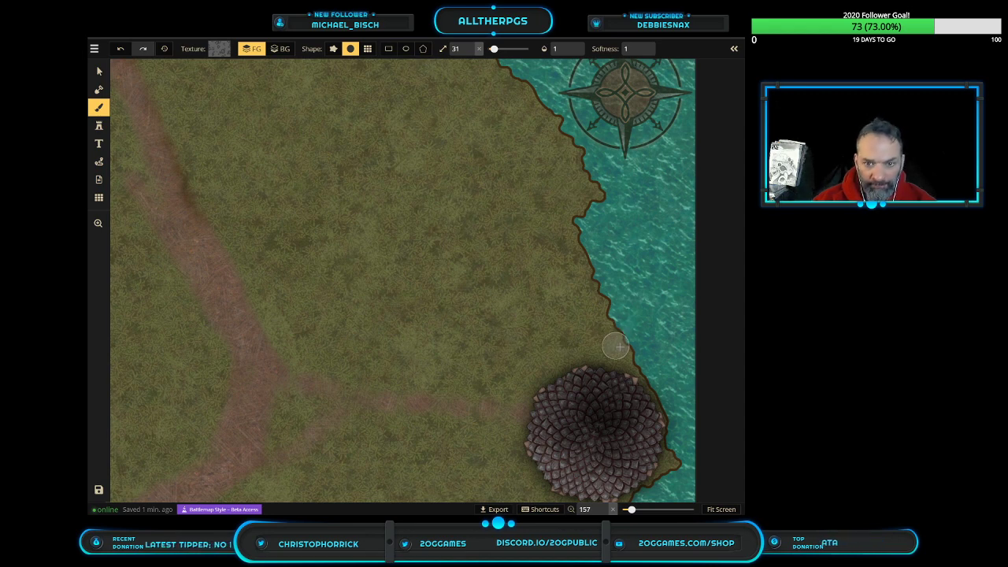
pyautogui.moveTo(627, 359)
pyautogui.mouseDown()
pyautogui.moveTo(575, 283)
pyautogui.moveTo(581, 290)
pyautogui.mouseUp()
pyautogui.moveTo(599, 351)
pyautogui.mouseDown()
pyautogui.moveTo(644, 368)
pyautogui.moveTo(615, 355)
pyautogui.moveTo(577, 278)
pyautogui.moveTo(575, 243)
pyautogui.moveTo(581, 270)
pyautogui.moveTo(565, 274)
pyautogui.moveTo(577, 288)
pyautogui.moveTo(567, 258)
pyautogui.moveTo(563, 284)
pyautogui.moveTo(571, 302)
pyautogui.moveTo(552, 279)
pyautogui.moveTo(565, 248)
pyautogui.moveTo(560, 309)
pyautogui.mouseUp()
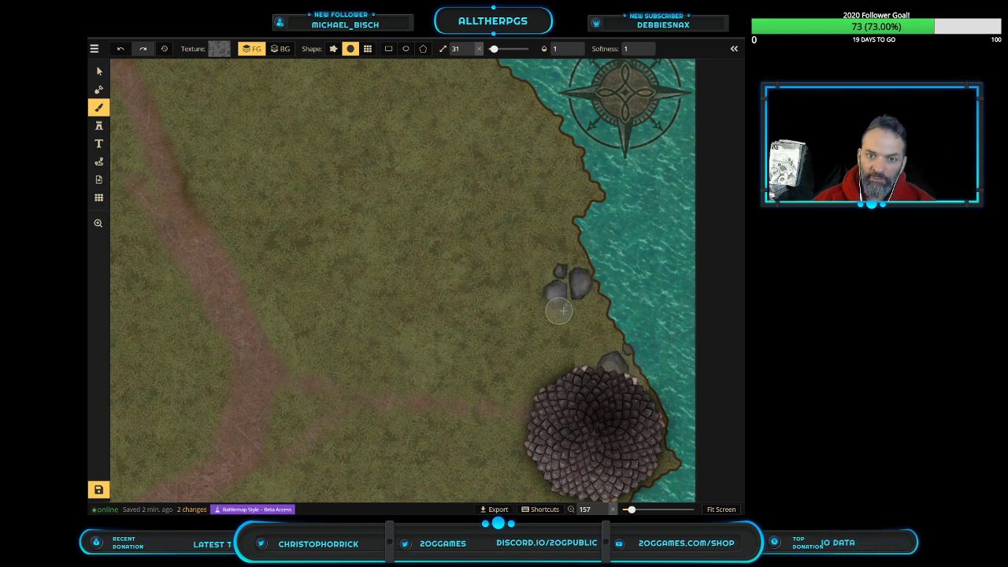
pyautogui.click(555, 147)
pyautogui.moveTo(506, 72)
pyautogui.mouseDown()
pyautogui.moveTo(542, 131)
pyautogui.moveTo(508, 150)
pyautogui.moveTo(497, 105)
pyautogui.moveTo(539, 145)
pyautogui.moveTo(515, 106)
pyautogui.moveTo(491, 103)
pyautogui.moveTo(494, 124)
pyautogui.moveTo(509, 119)
pyautogui.moveTo(474, 57)
pyautogui.moveTo(508, 77)
pyautogui.moveTo(535, 144)
pyautogui.mouseUp()
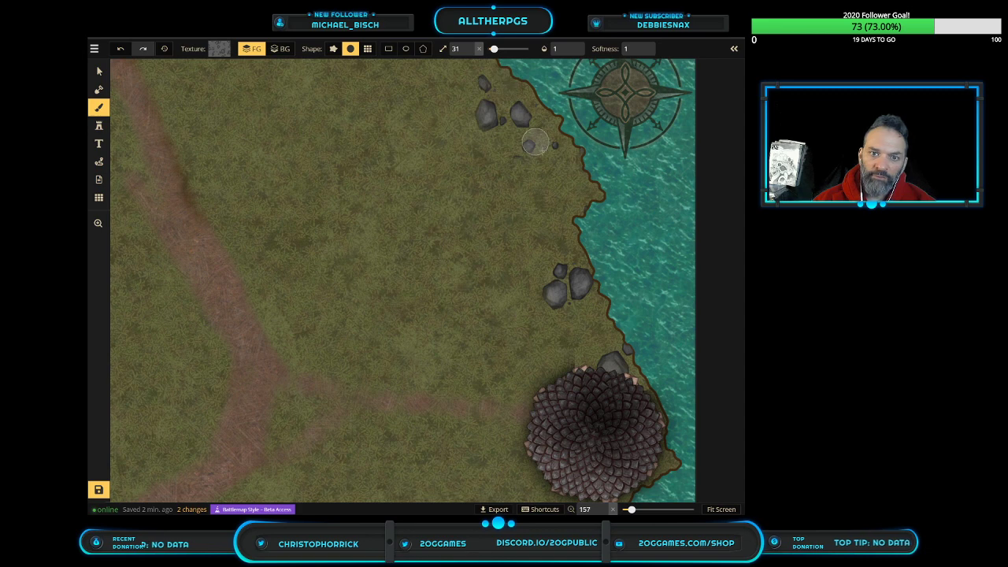
# Browse the texture catalog and include the Fantasy Regional HD, Fantasy World, Parchment World and Fantasy Regional Classic packs
pyautogui.click(220, 48)
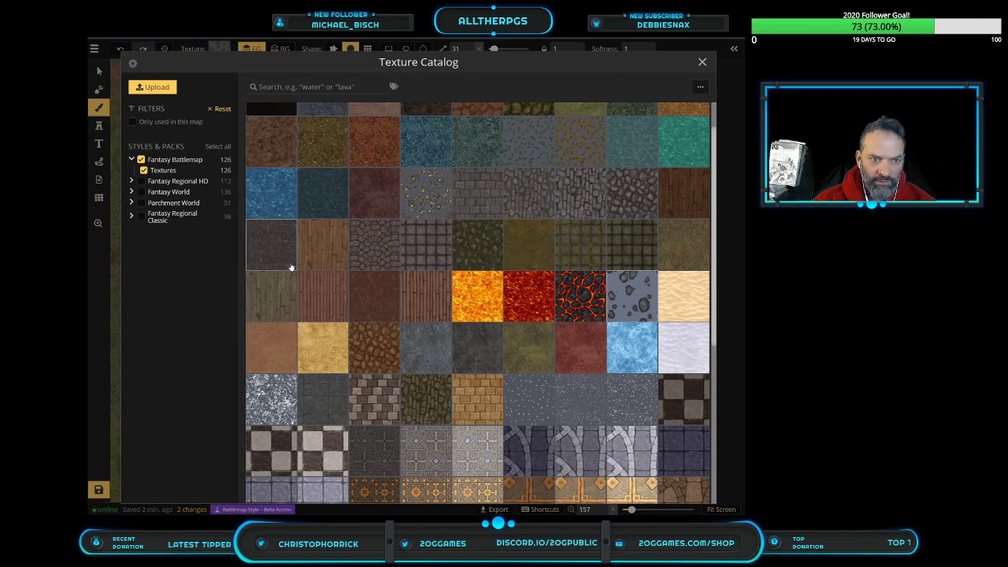
pyautogui.scroll(-3, 289, 269)
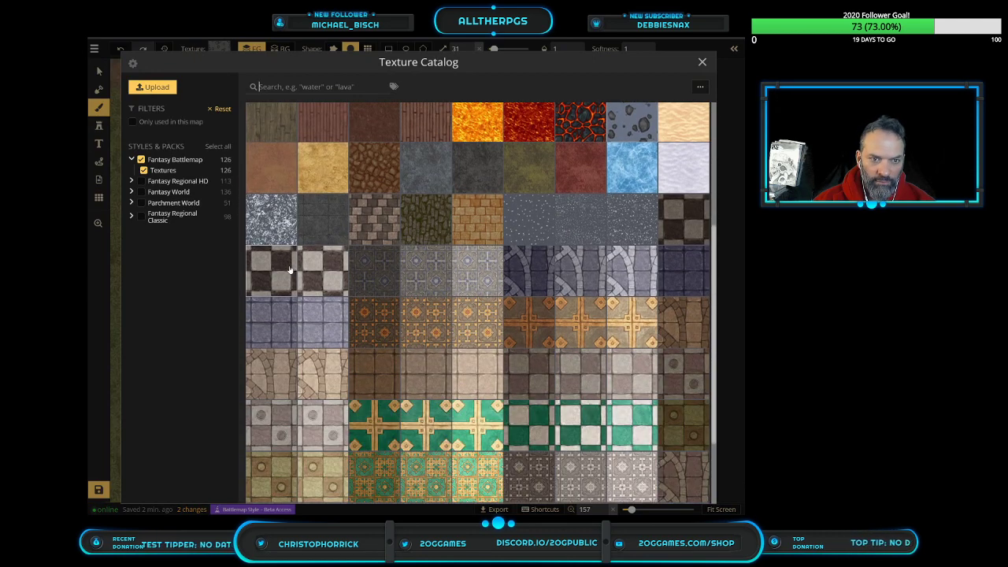
pyautogui.scroll(-2, 610, 374)
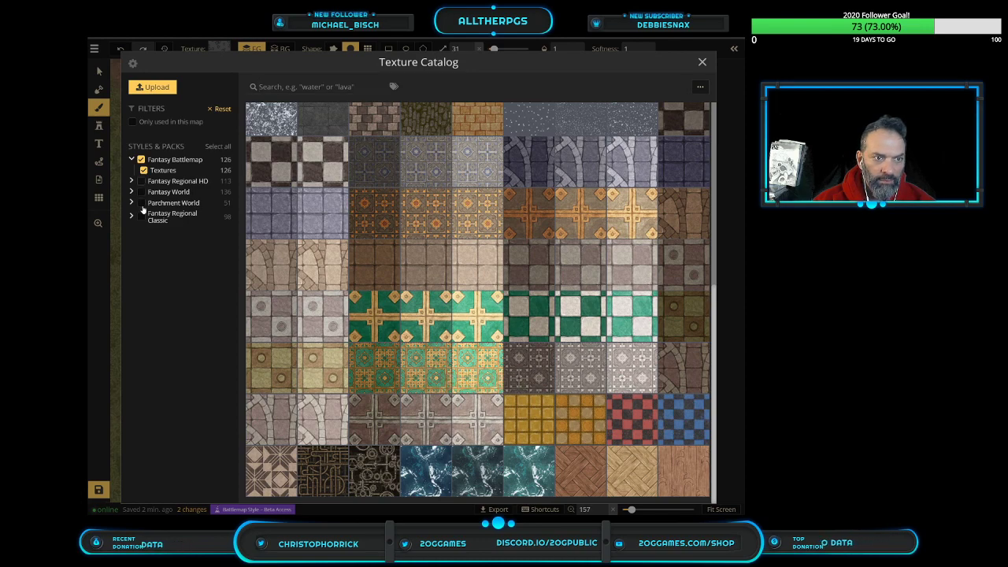
pyautogui.click(141, 217)
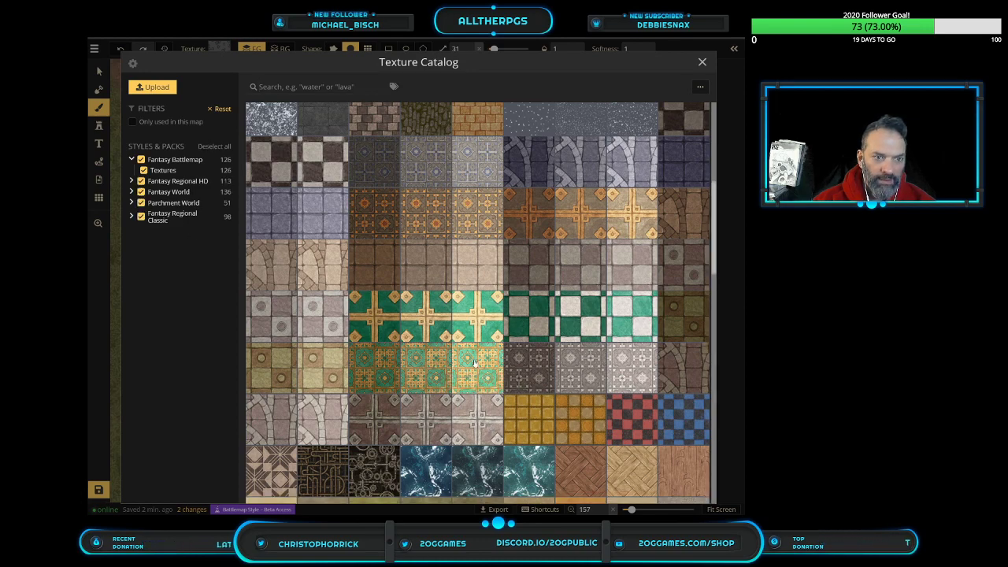
# Choose the plain dark grey texture beside the dark green one in the texture catalog for the foreground brush
pyautogui.scroll(6, 583, 367)
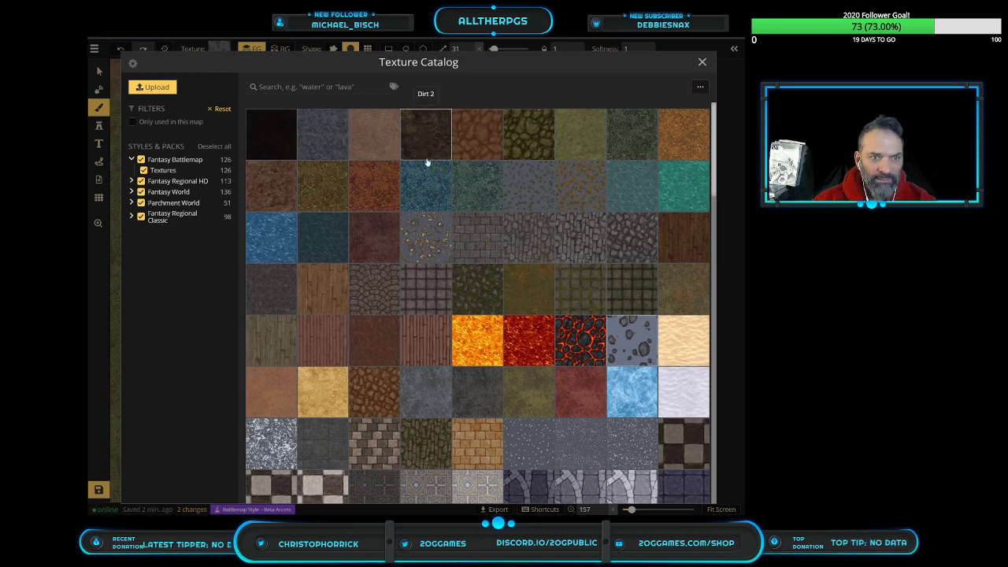
pyautogui.scroll(-15, 423, 157)
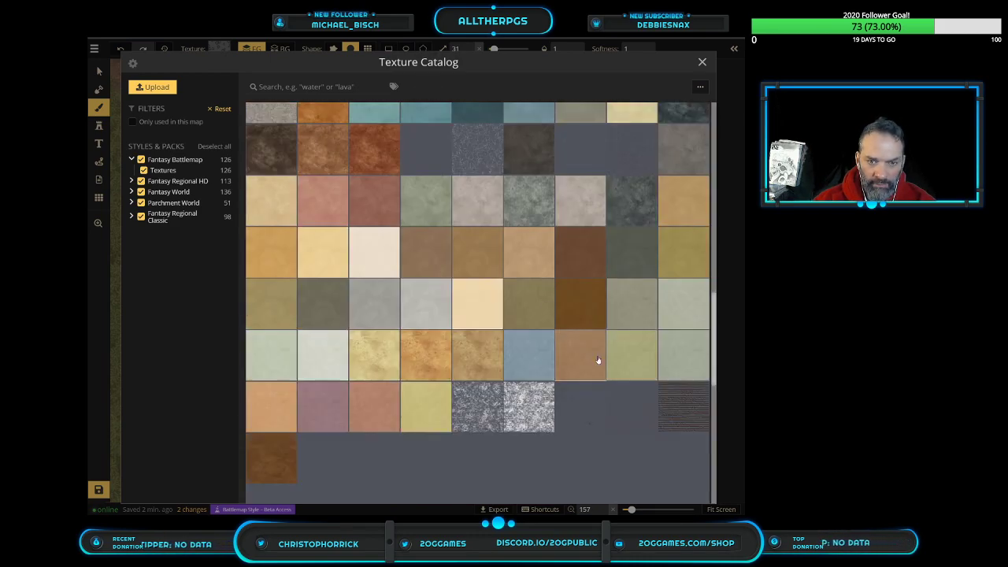
pyautogui.scroll(2, 607, 360)
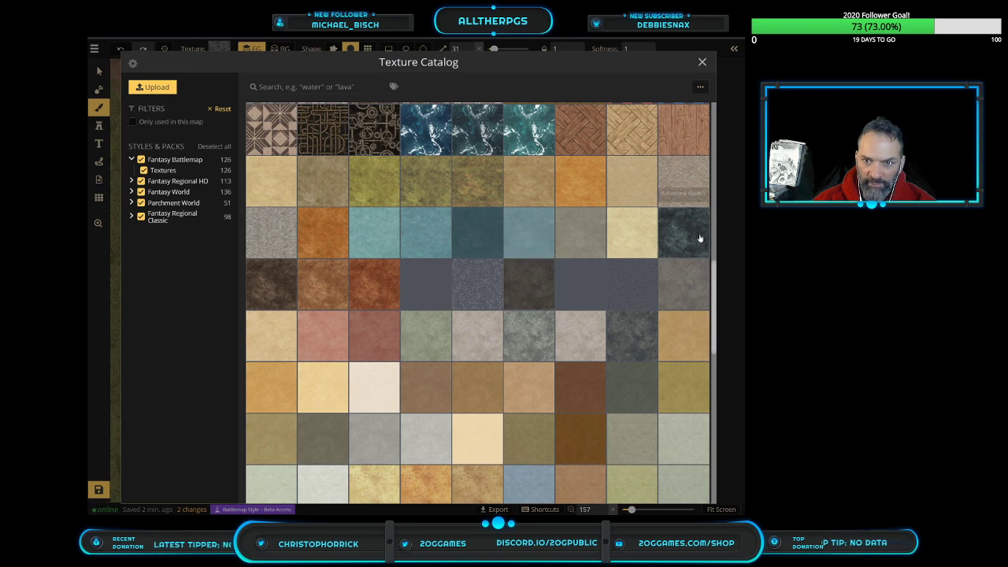
pyautogui.scroll(-2, 640, 338)
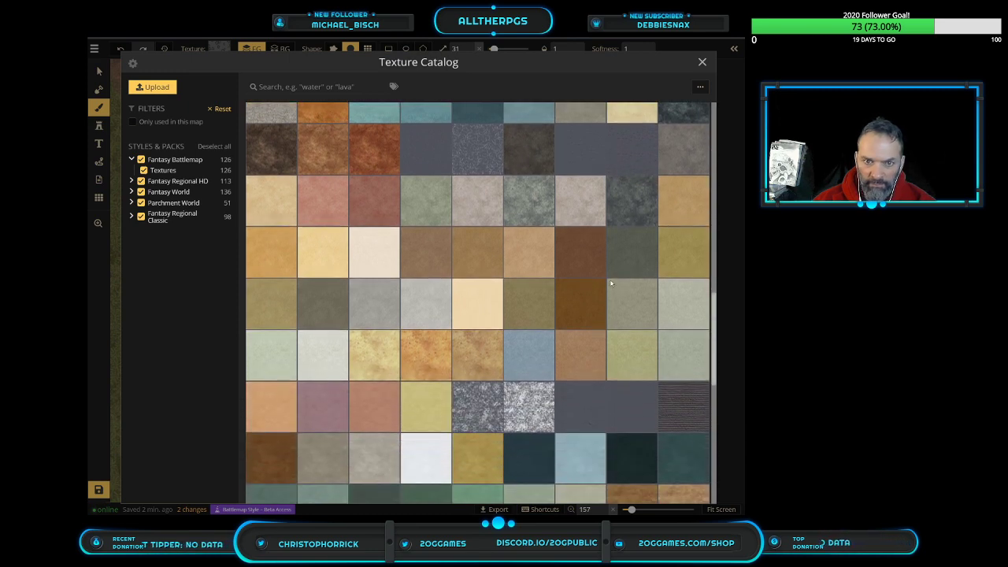
pyautogui.scroll(-5, 536, 200)
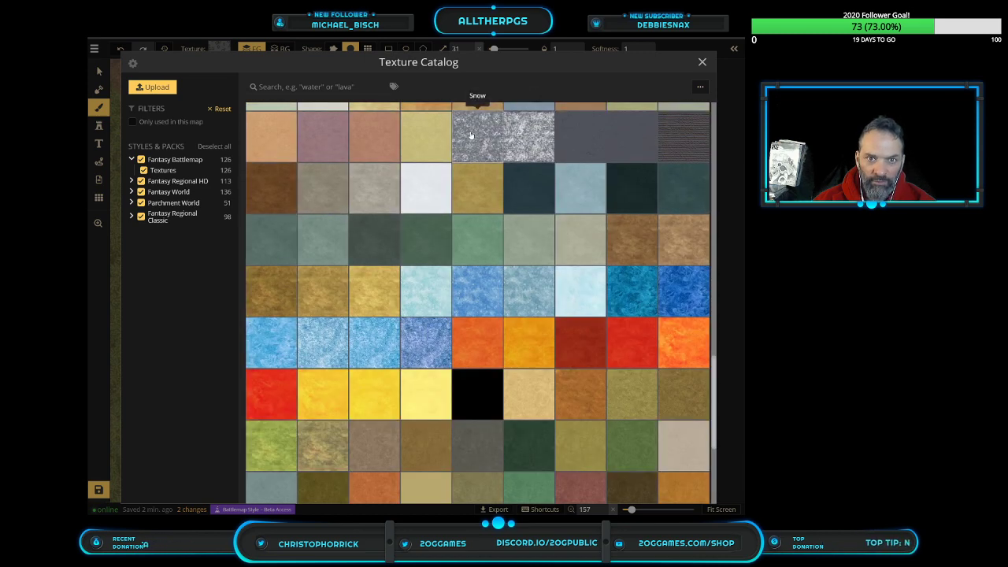
pyautogui.scroll(1, 486, 337)
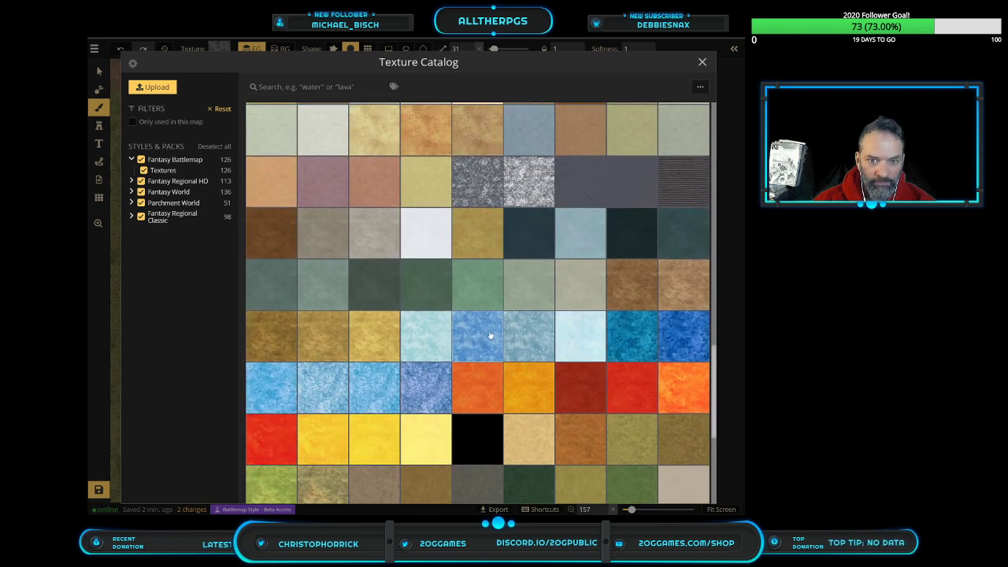
pyautogui.scroll(-5, 627, 351)
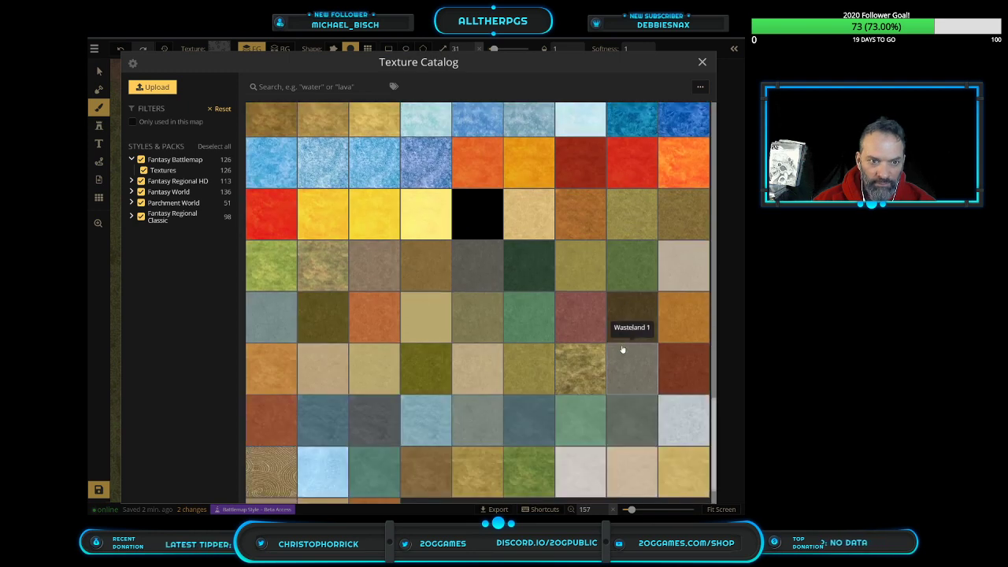
pyautogui.scroll(-1, 622, 349)
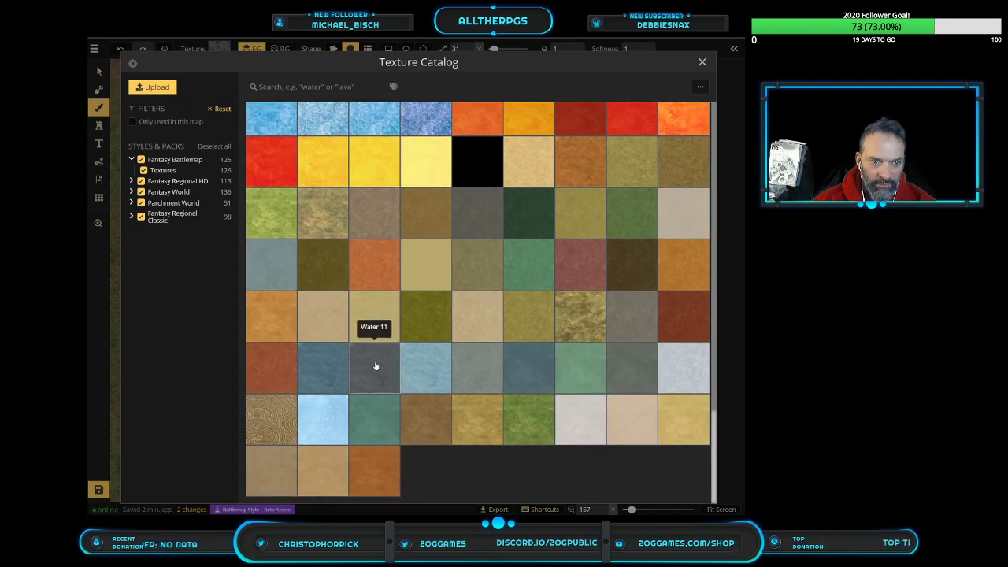
pyautogui.scroll(2, 376, 365)
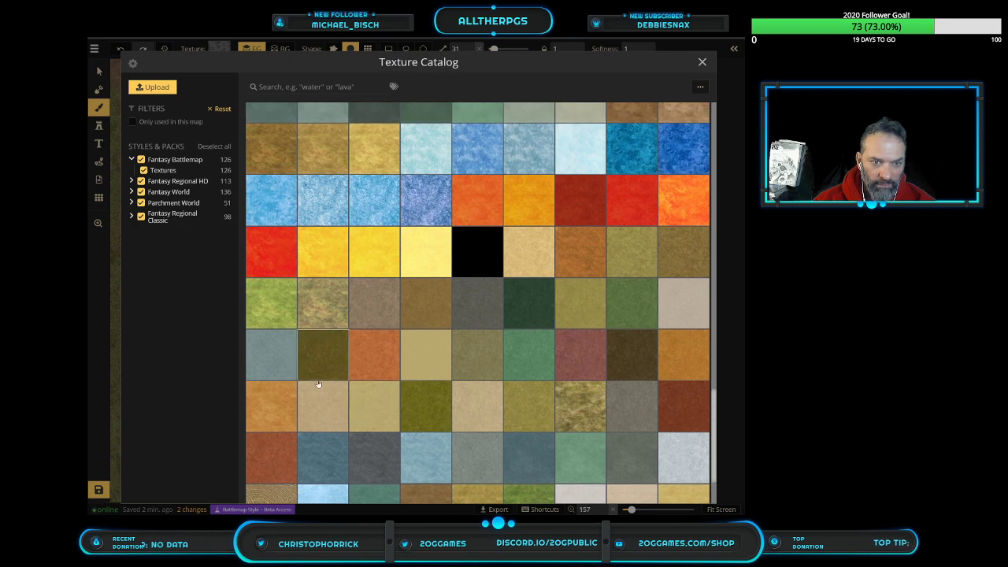
pyautogui.click(486, 310)
# Paint a soft grey rock strip along the whole eastern coastline and a rocky patch around the tower with the size 31 brush
pyautogui.moveTo(482, 63)
pyautogui.mouseDown()
pyautogui.moveTo(552, 125)
pyautogui.moveTo(524, 77)
pyautogui.moveTo(590, 184)
pyautogui.moveTo(598, 204)
pyautogui.moveTo(573, 214)
pyautogui.moveTo(596, 210)
pyautogui.moveTo(586, 192)
pyautogui.moveTo(579, 230)
pyautogui.moveTo(670, 479)
pyautogui.mouseUp()
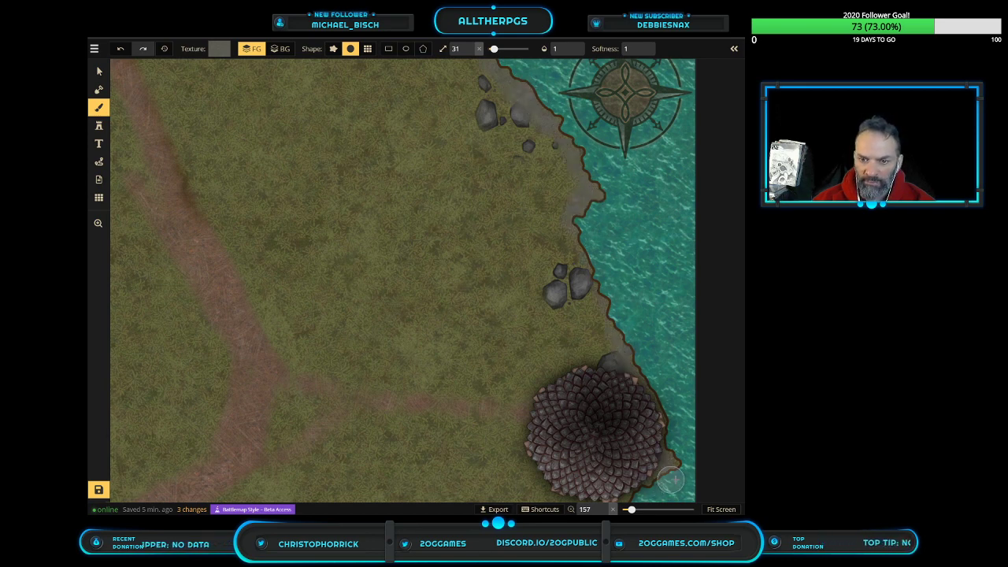
pyautogui.scroll(-3, 670, 478)
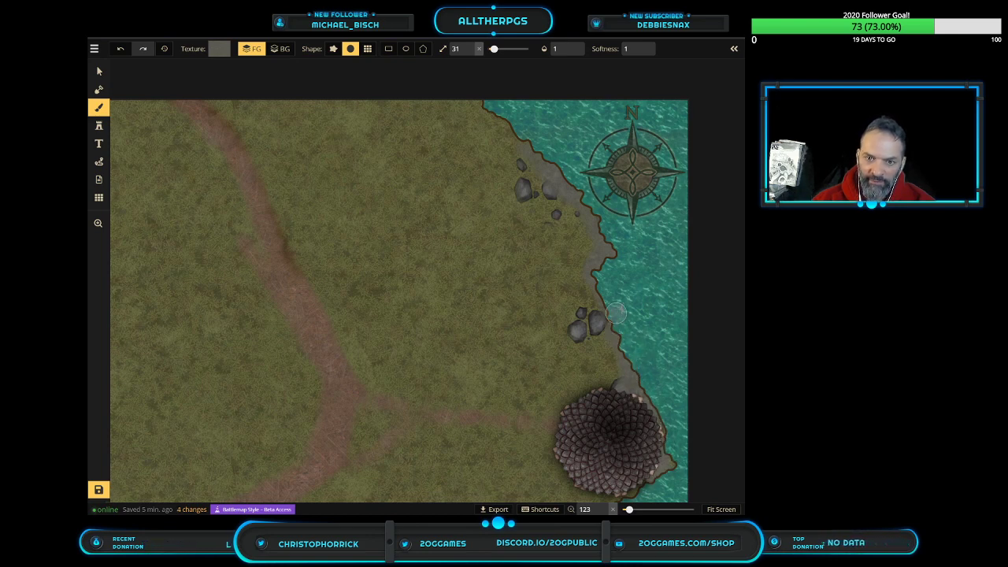
pyautogui.click(510, 132)
pyautogui.moveTo(558, 460)
pyautogui.mouseDown()
pyautogui.moveTo(586, 507)
pyautogui.moveTo(646, 497)
pyautogui.moveTo(571, 501)
pyautogui.moveTo(636, 492)
pyautogui.moveTo(627, 486)
pyautogui.moveTo(628, 496)
pyautogui.moveTo(646, 419)
pyautogui.moveTo(627, 394)
pyautogui.moveTo(576, 418)
pyautogui.moveTo(580, 495)
pyautogui.moveTo(609, 496)
pyautogui.mouseUp()
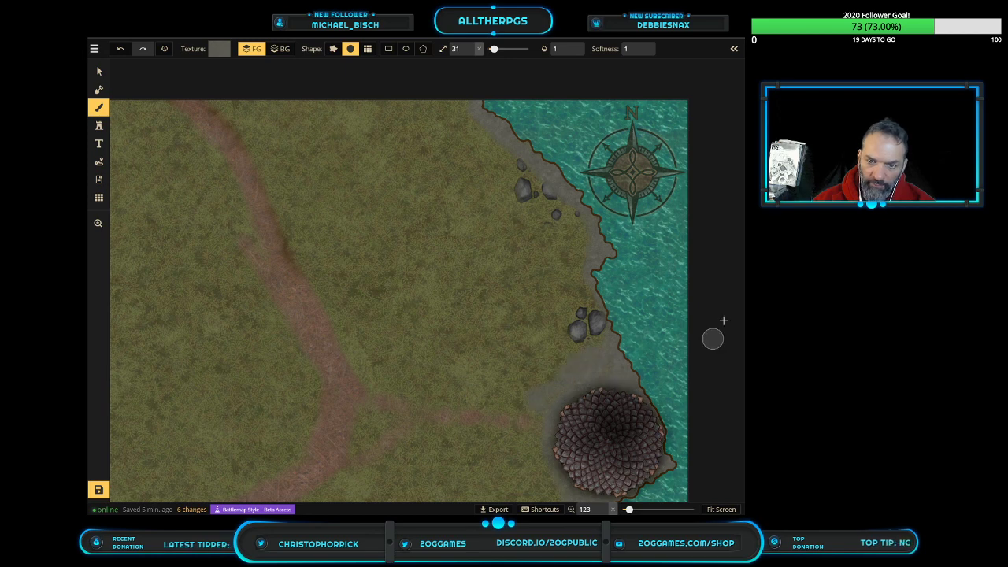
# Fill in the soft grey ground north and west of the tower, down to the shore south of it
pyautogui.scroll(-1, 704, 268)
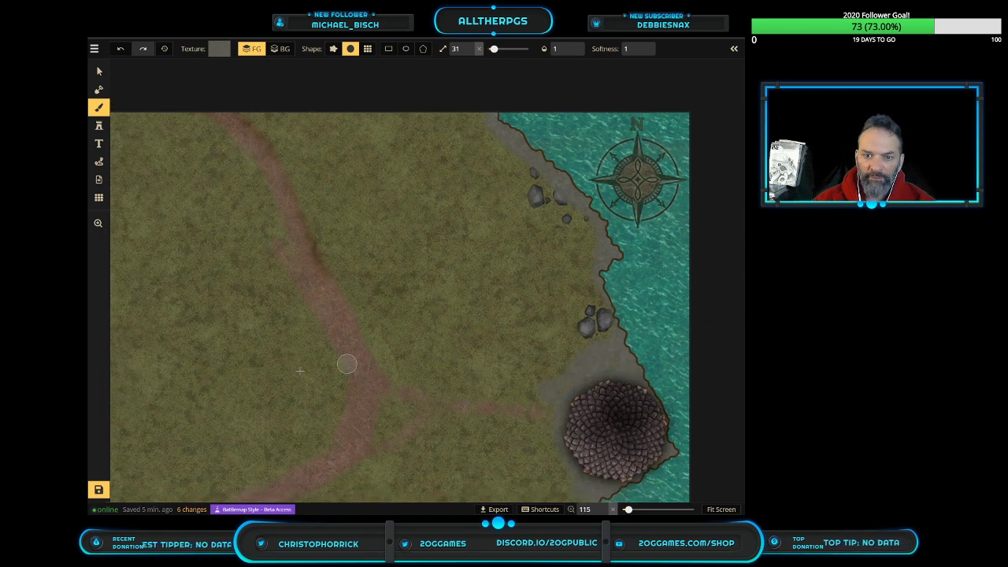
pyautogui.click(98, 223)
pyautogui.moveTo(532, 395); pyautogui.dragTo(525, 281)
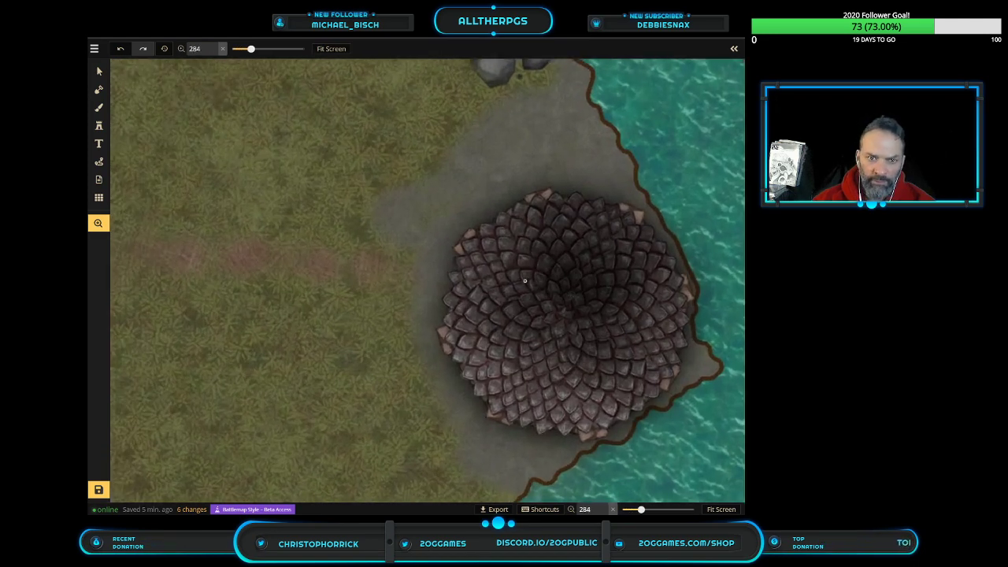
pyautogui.click(99, 108)
pyautogui.moveTo(437, 203)
pyautogui.mouseDown()
pyautogui.moveTo(534, 130)
pyautogui.moveTo(506, 157)
pyautogui.moveTo(465, 126)
pyautogui.moveTo(563, 73)
pyautogui.mouseUp()
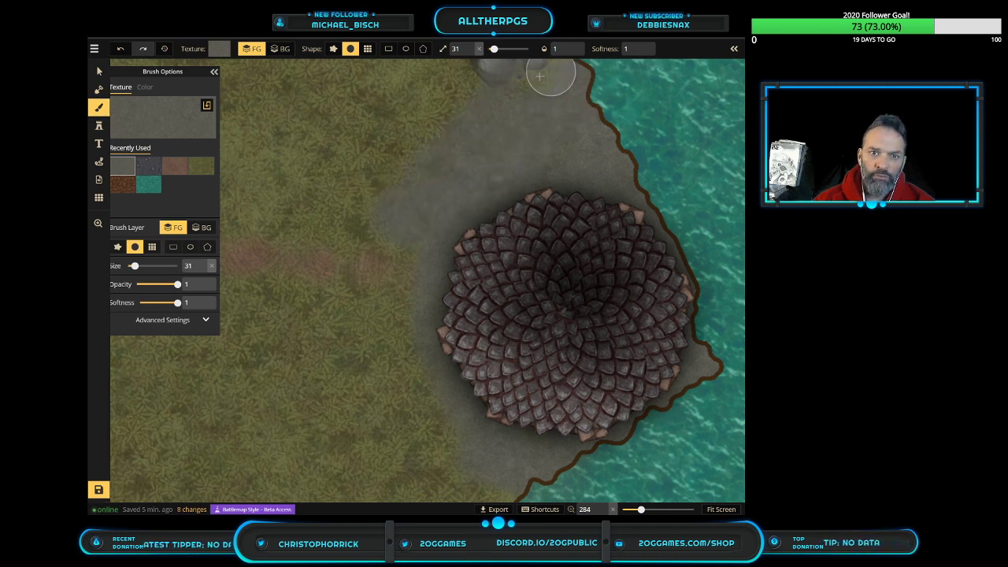
pyautogui.moveTo(462, 342)
pyautogui.mouseDown()
pyautogui.moveTo(421, 297)
pyautogui.moveTo(424, 258)
pyautogui.moveTo(452, 408)
pyautogui.moveTo(489, 478)
pyautogui.mouseUp()
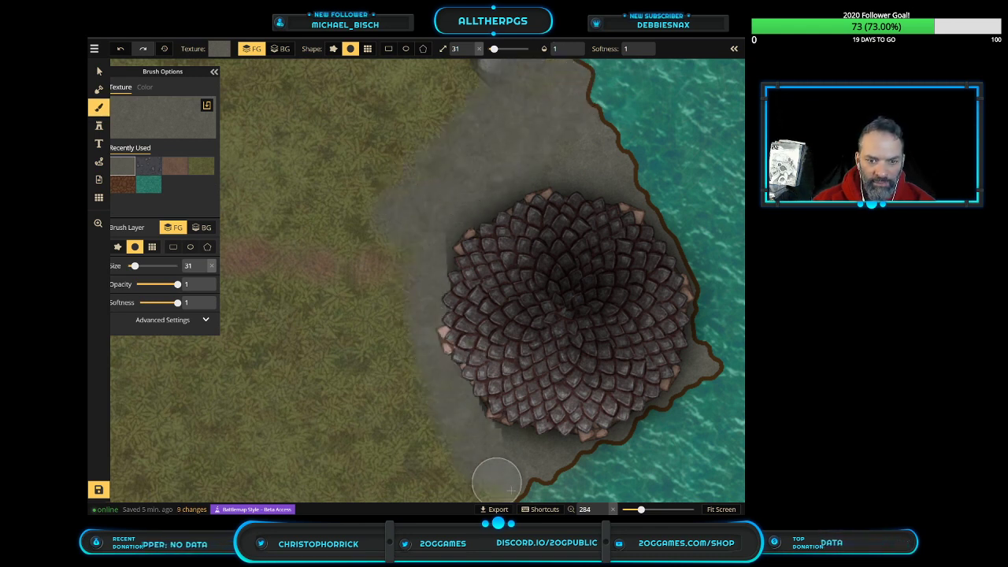
# Switch to the rough-edged brush with roughness 8 and widen the grey rock west of the tower and up the northern coast
pyautogui.click(333, 48)
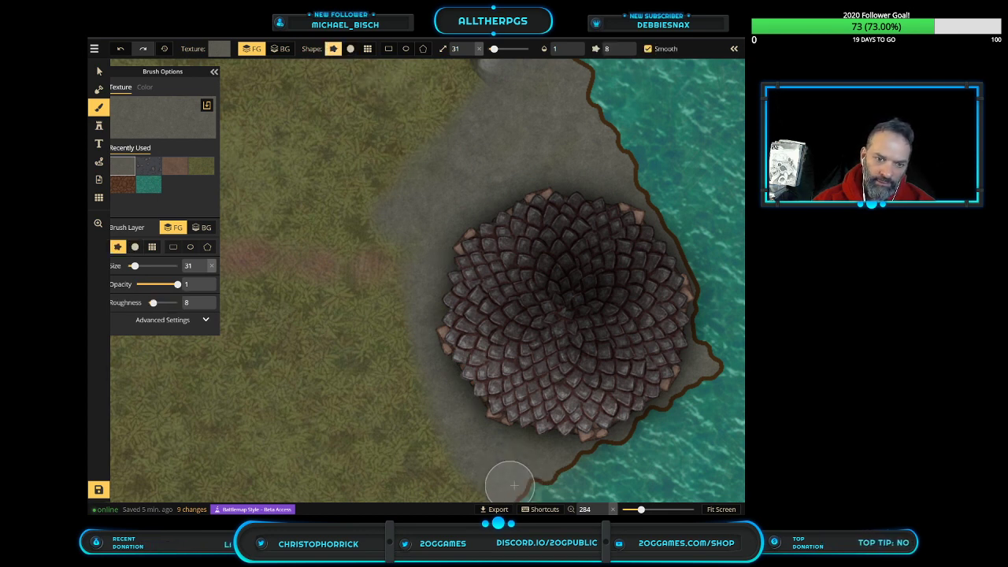
pyautogui.moveTo(509, 480)
pyautogui.mouseDown()
pyautogui.moveTo(460, 464)
pyautogui.moveTo(417, 410)
pyautogui.moveTo(399, 335)
pyautogui.moveTo(400, 311)
pyautogui.mouseUp()
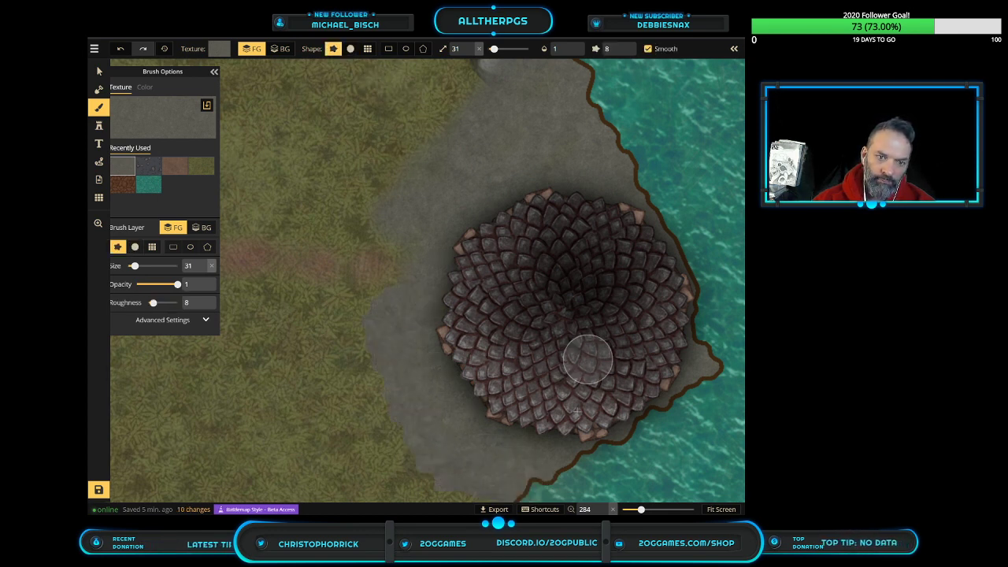
pyautogui.scroll(-2, 543, 432)
pyautogui.scroll(-10, 554, 427)
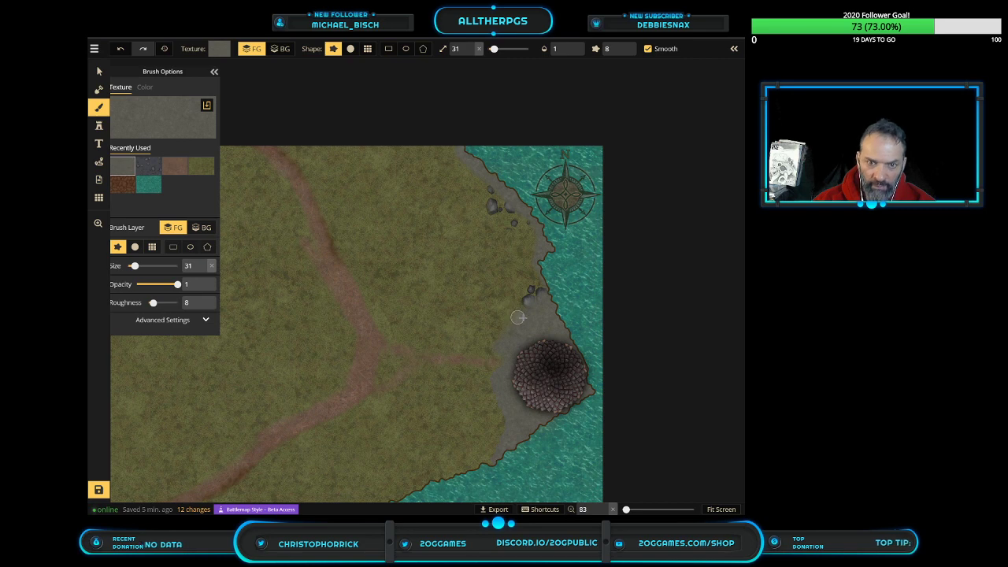
pyautogui.moveTo(519, 256)
pyautogui.mouseDown()
pyautogui.moveTo(487, 191)
pyautogui.moveTo(439, 142)
pyautogui.mouseUp()
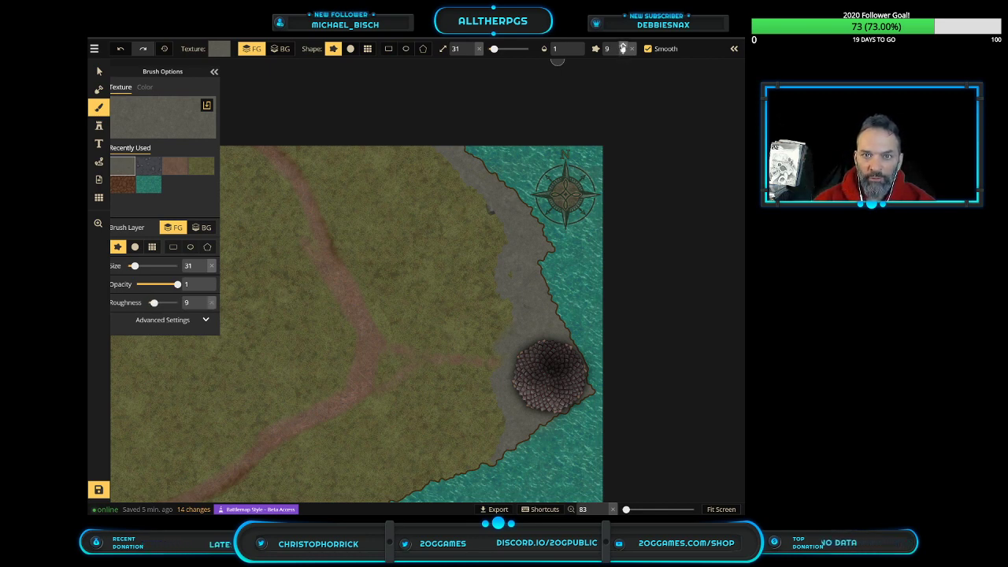
# Set the brush roughness to 17 and paint grey rock over the grass bulge northwest of the tower
pyautogui.click(622, 46)
pyautogui.click(622, 45)
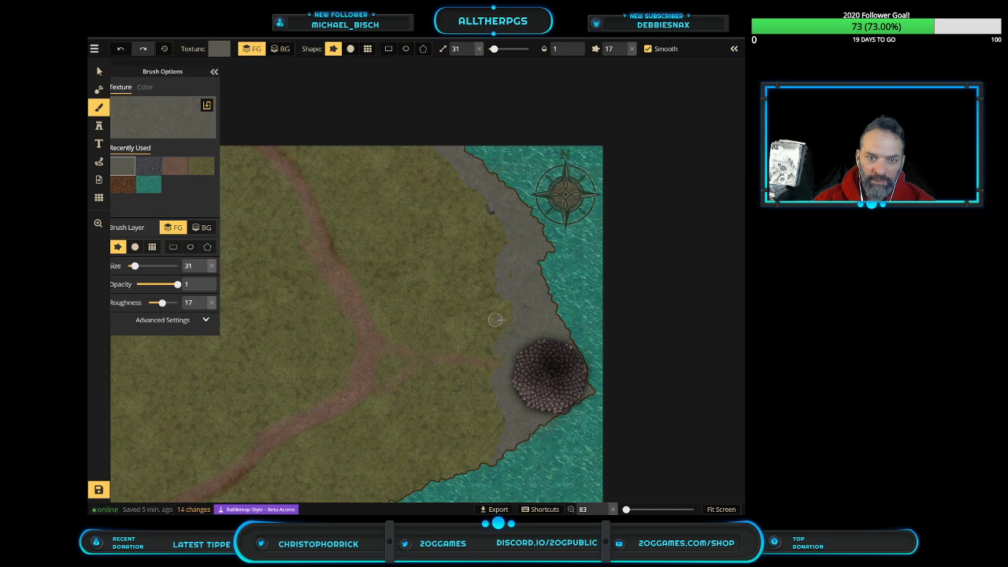
pyautogui.scroll(8, 492, 318)
pyautogui.scroll(2, 489, 306)
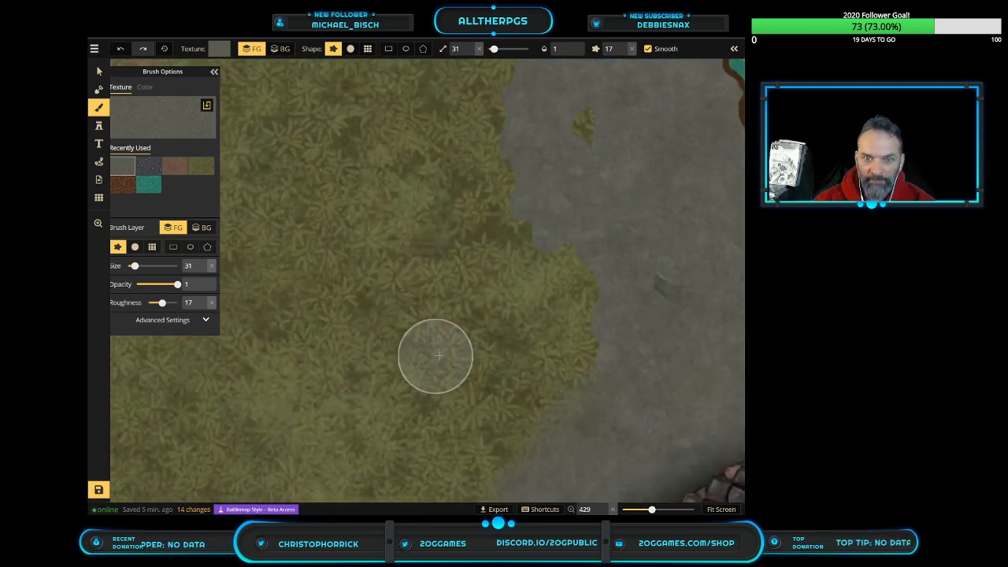
pyautogui.moveTo(193, 123)
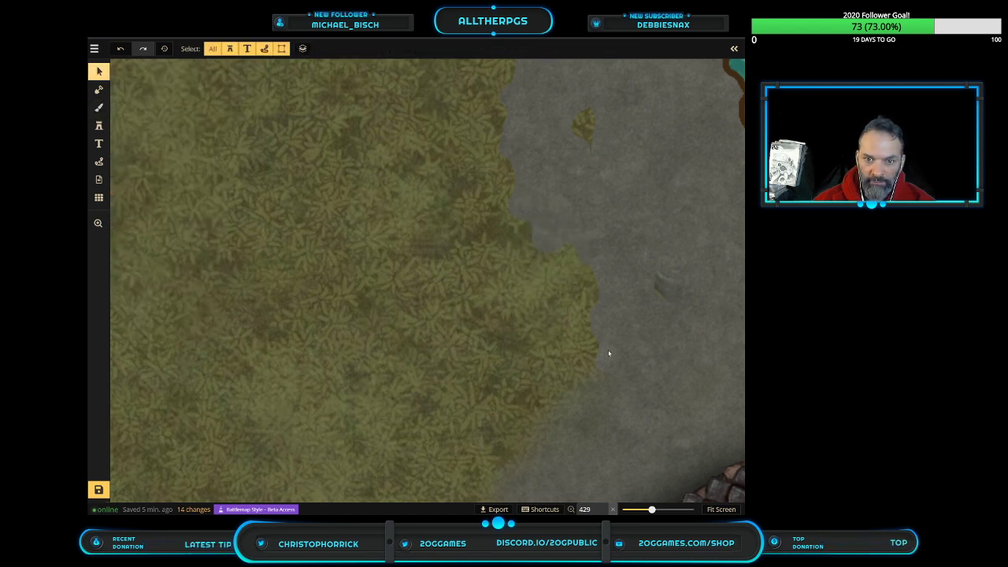
pyautogui.click(101, 108)
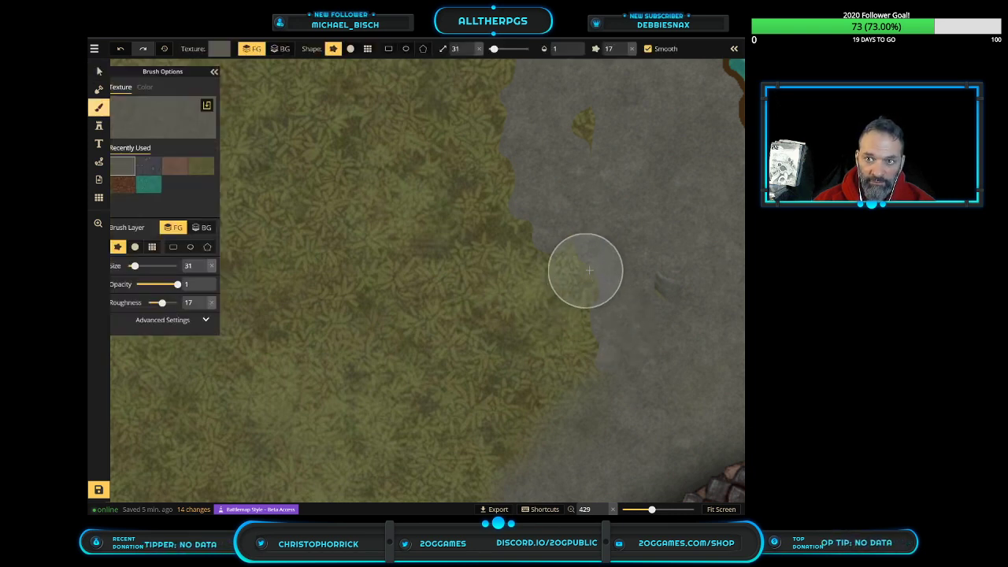
pyautogui.moveTo(589, 270)
pyautogui.mouseDown()
pyautogui.moveTo(655, 273)
pyautogui.moveTo(628, 343)
pyautogui.moveTo(546, 311)
pyautogui.moveTo(542, 260)
pyautogui.moveTo(572, 293)
pyautogui.moveTo(592, 409)
pyautogui.moveTo(602, 411)
pyautogui.moveTo(595, 341)
pyautogui.moveTo(547, 394)
pyautogui.moveTo(622, 394)
pyautogui.mouseUp()
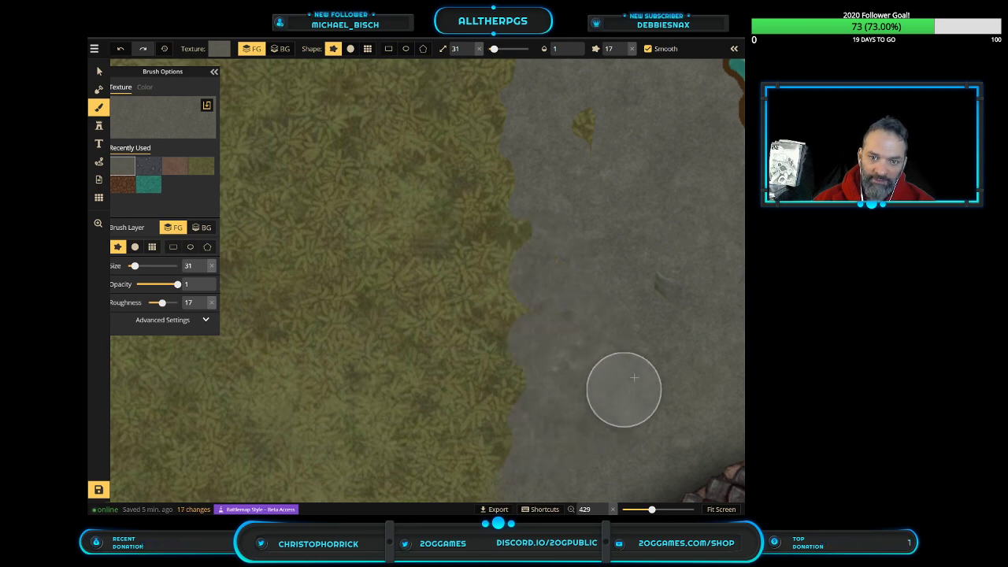
# Set the brush roughness to 4 and hide the brush options
pyautogui.scroll(-5, 561, 353)
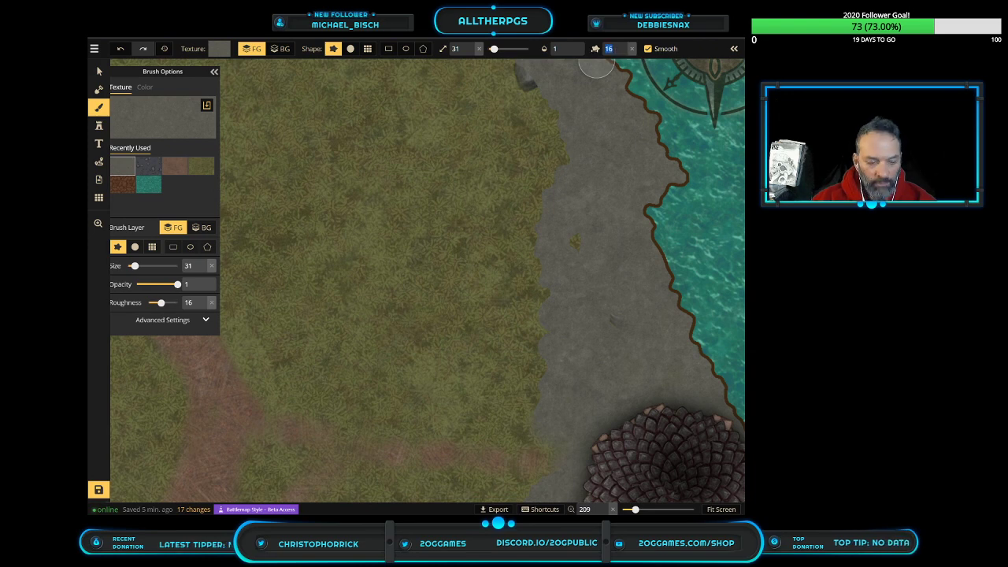
pyautogui.scroll(5, 542, 427)
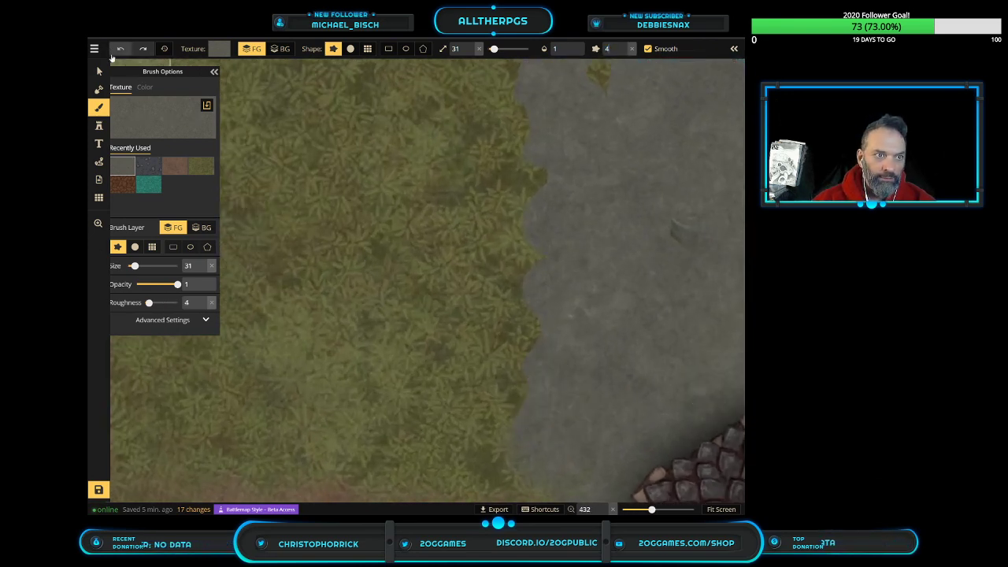
pyautogui.click(212, 71)
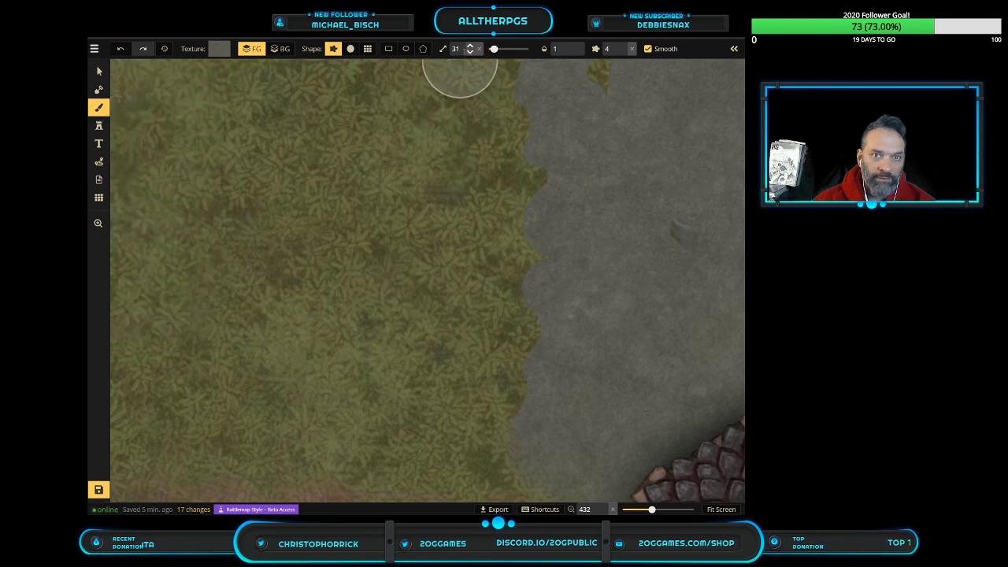
# Paint grey rock over the uneven grass edge directly west of the tower, where the side road meets the rock
pyautogui.click(98, 223)
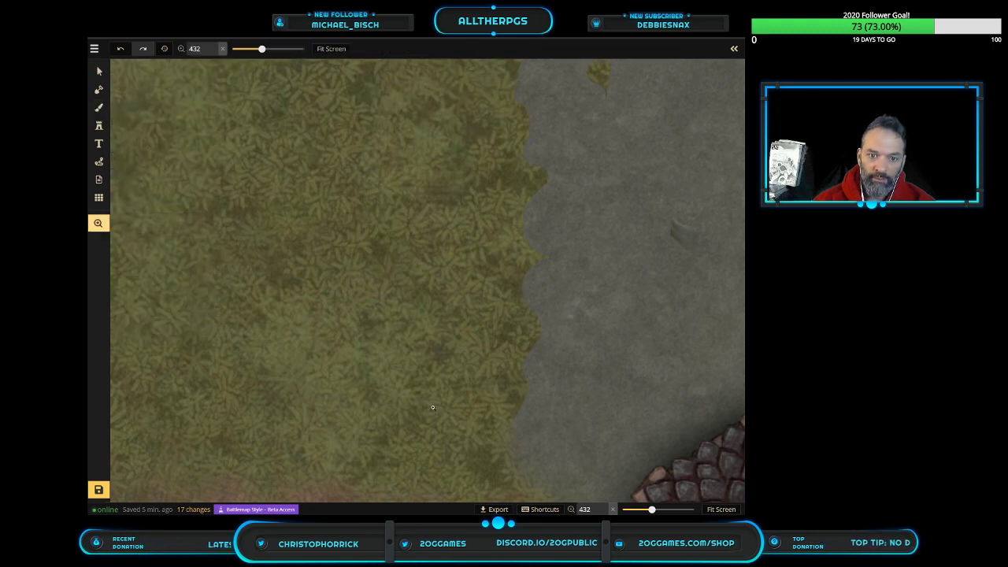
pyautogui.moveTo(483, 404); pyautogui.dragTo(498, 237)
pyautogui.scroll(1, 110, 75)
pyautogui.click(100, 71)
pyautogui.click(98, 126)
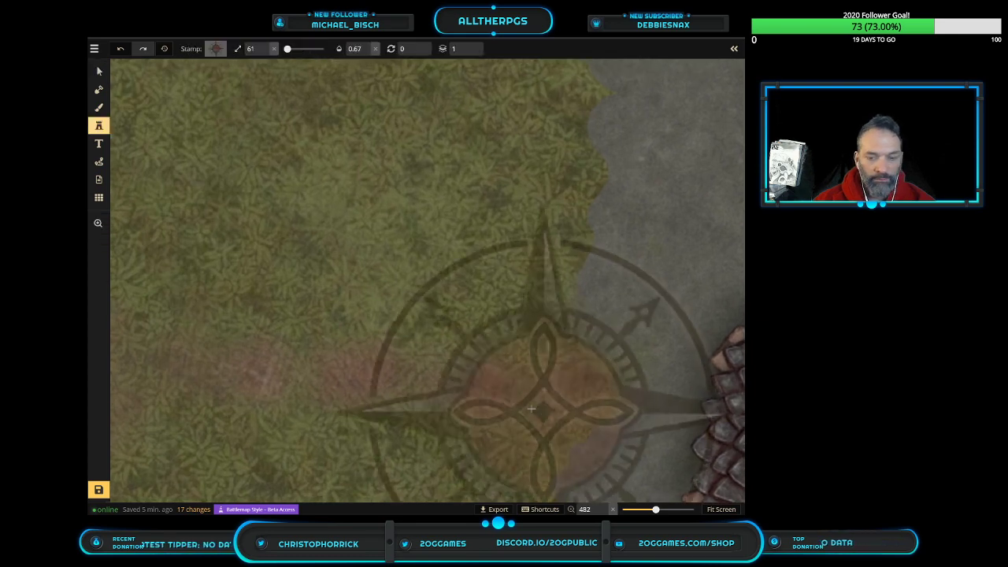
pyautogui.click(99, 108)
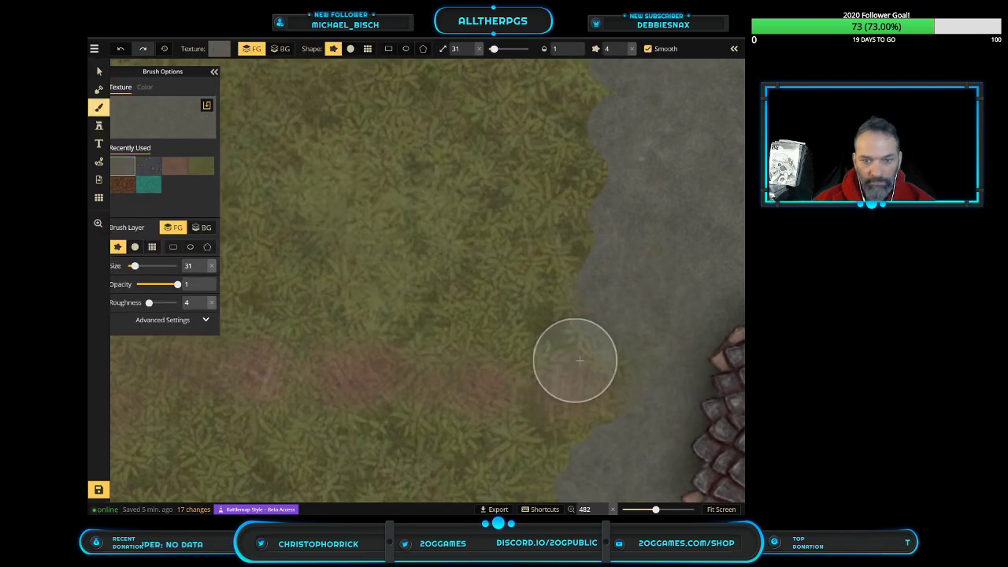
pyautogui.moveTo(607, 292)
pyautogui.mouseDown()
pyautogui.moveTo(626, 74)
pyautogui.moveTo(725, 159)
pyautogui.moveTo(586, 303)
pyautogui.moveTo(575, 438)
pyautogui.moveTo(623, 432)
pyautogui.moveTo(593, 48)
pyautogui.mouseUp()
# Extend the western edge of the grey rock northwest of the tower into the grass with the size 31 brush
pyautogui.scroll(-3, 621, 418)
pyautogui.scroll(-3, 623, 423)
pyautogui.moveTo(623, 110)
pyautogui.mouseDown()
pyautogui.moveTo(641, 221)
pyautogui.moveTo(624, 108)
pyautogui.mouseUp()
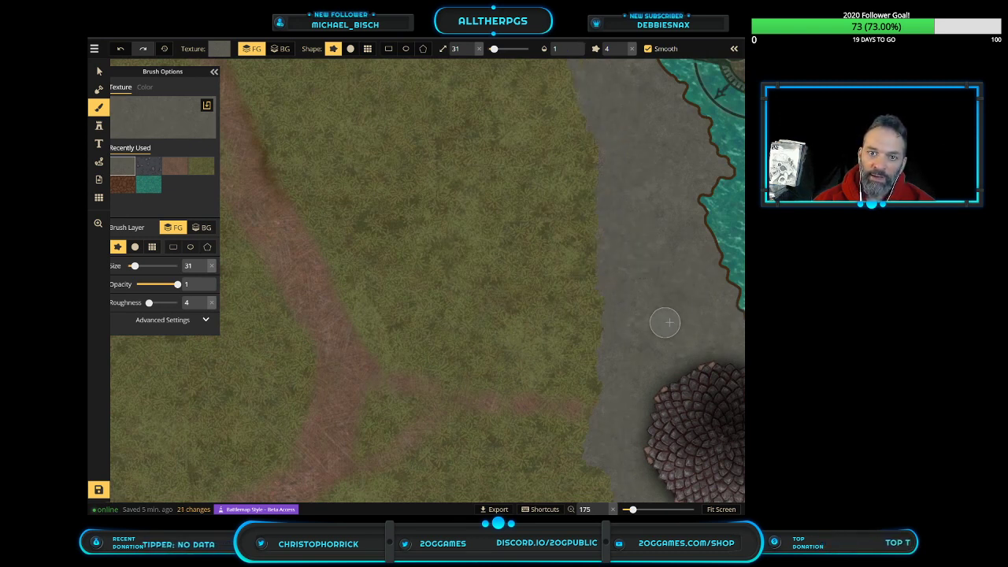
pyautogui.moveTo(588, 142)
pyautogui.mouseDown()
pyautogui.moveTo(537, 39)
pyautogui.moveTo(579, 80)
pyautogui.mouseUp()
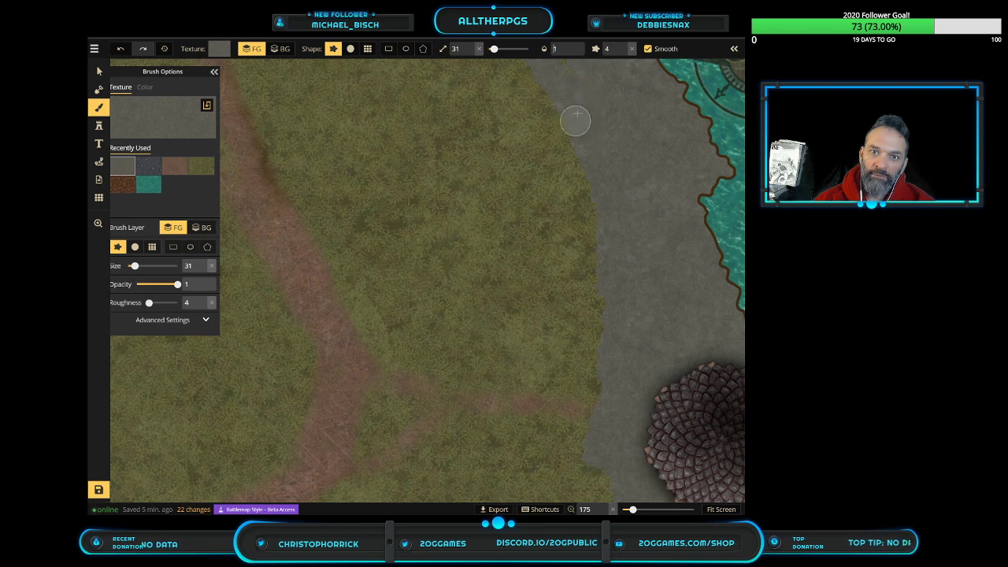
pyautogui.moveTo(568, 71)
pyautogui.mouseDown()
pyautogui.moveTo(590, 85)
pyautogui.moveTo(572, 75)
pyautogui.mouseUp()
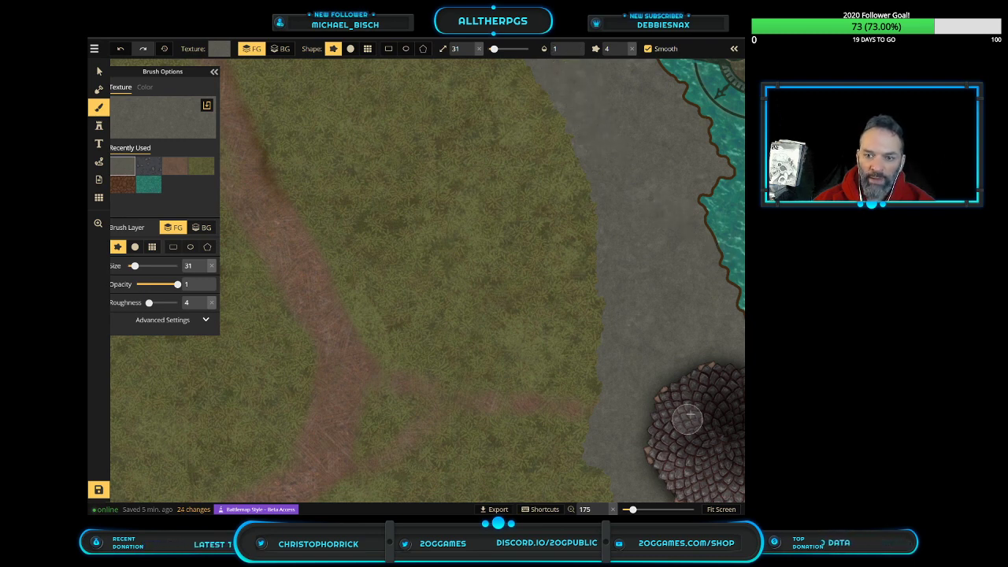
# Paint a grey rock band along the southwestern shore from the tower to the map's southern edge, leaving small grass patches inside it
pyautogui.click(98, 224)
pyautogui.scroll(-5, 513, 241)
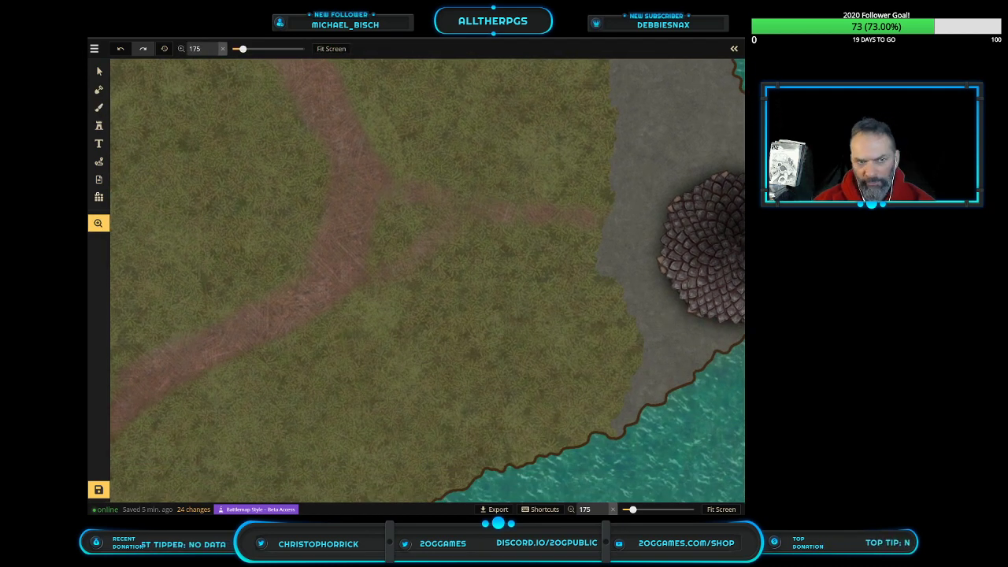
pyautogui.click(100, 108)
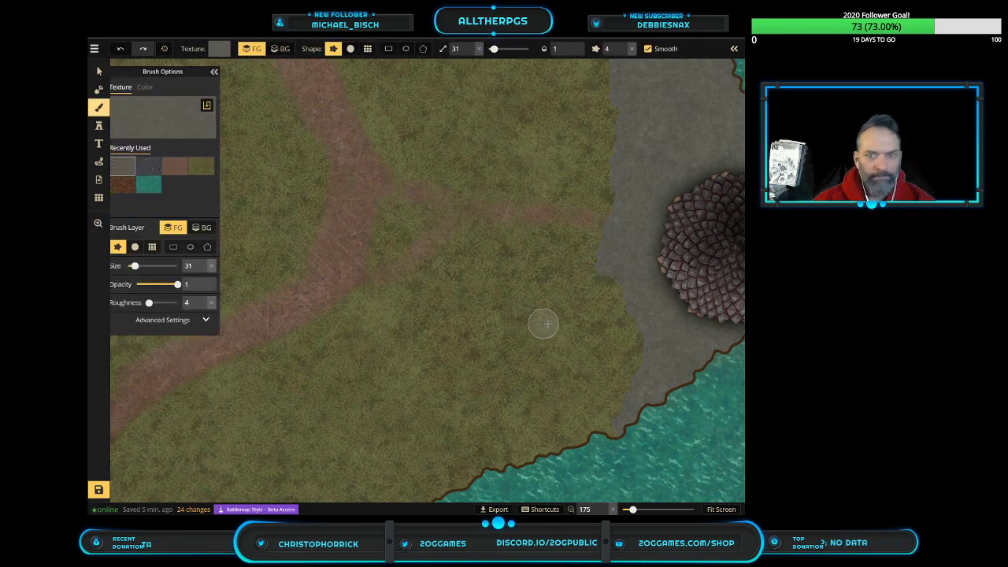
pyautogui.moveTo(557, 451)
pyautogui.mouseDown()
pyautogui.moveTo(387, 491)
pyautogui.moveTo(528, 434)
pyautogui.moveTo(634, 354)
pyautogui.moveTo(577, 447)
pyautogui.moveTo(601, 329)
pyautogui.moveTo(549, 402)
pyautogui.moveTo(436, 481)
pyautogui.mouseUp()
pyautogui.scroll(-2, 523, 438)
pyautogui.scroll(-3, 518, 437)
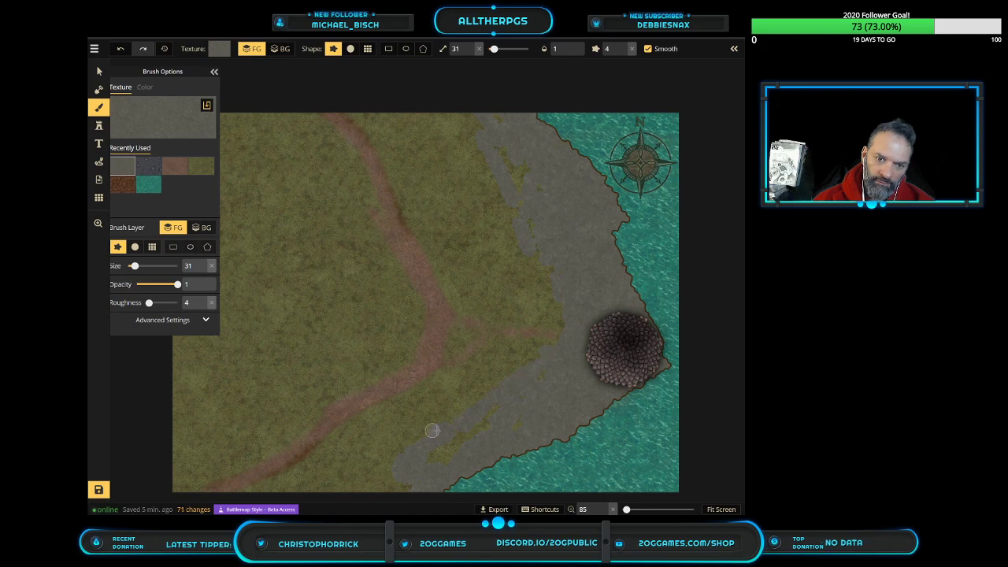
pyautogui.scroll(10, 431, 431)
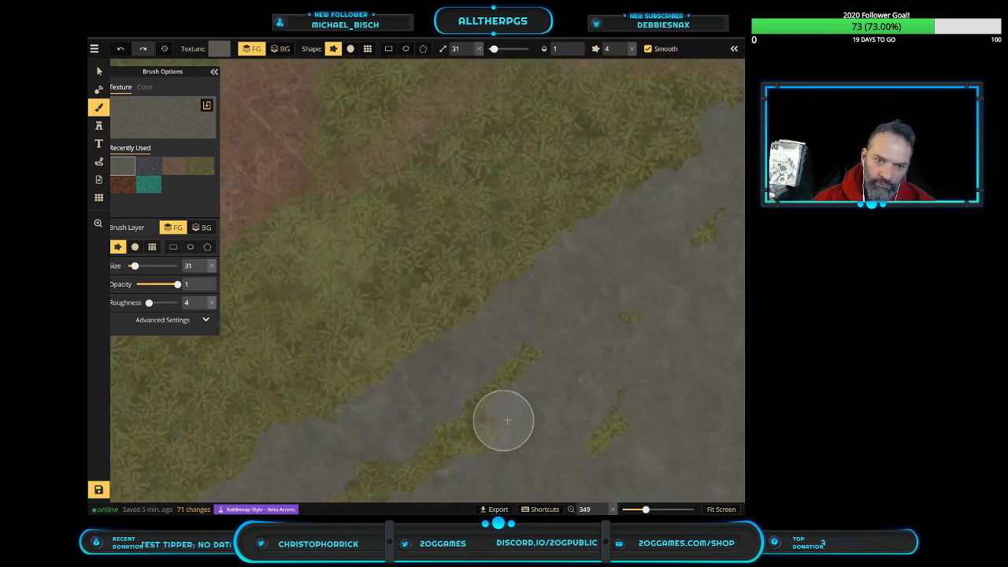
pyautogui.scroll(-6, 612, 331)
pyautogui.scroll(-2, 616, 316)
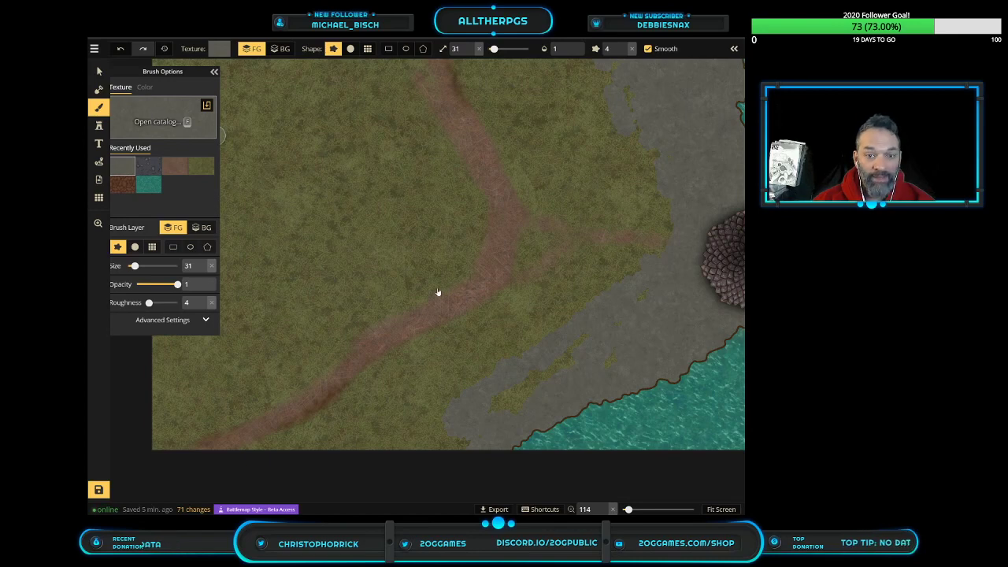
pyautogui.click(162, 122)
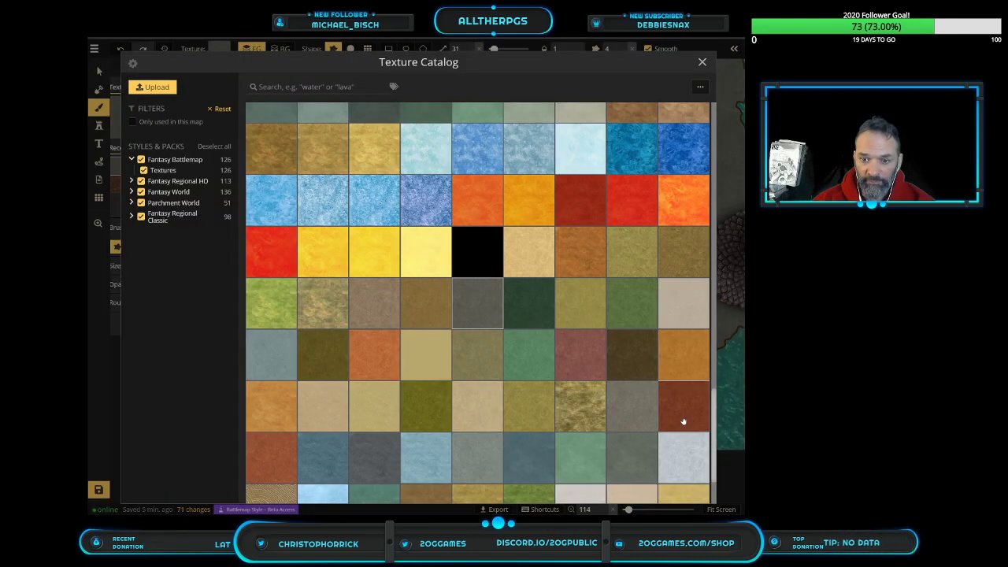
pyautogui.scroll(-2, 689, 469)
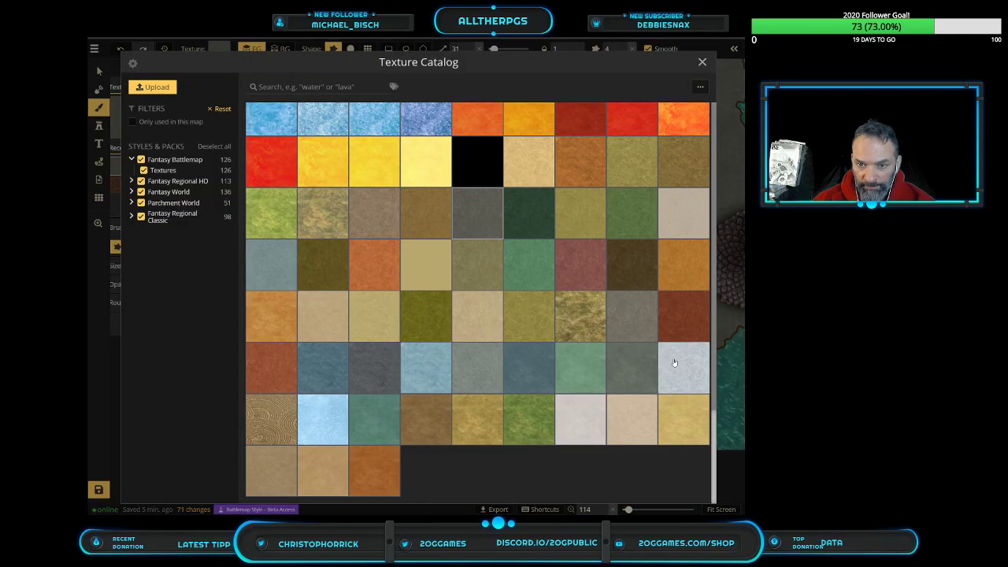
pyautogui.click(660, 351)
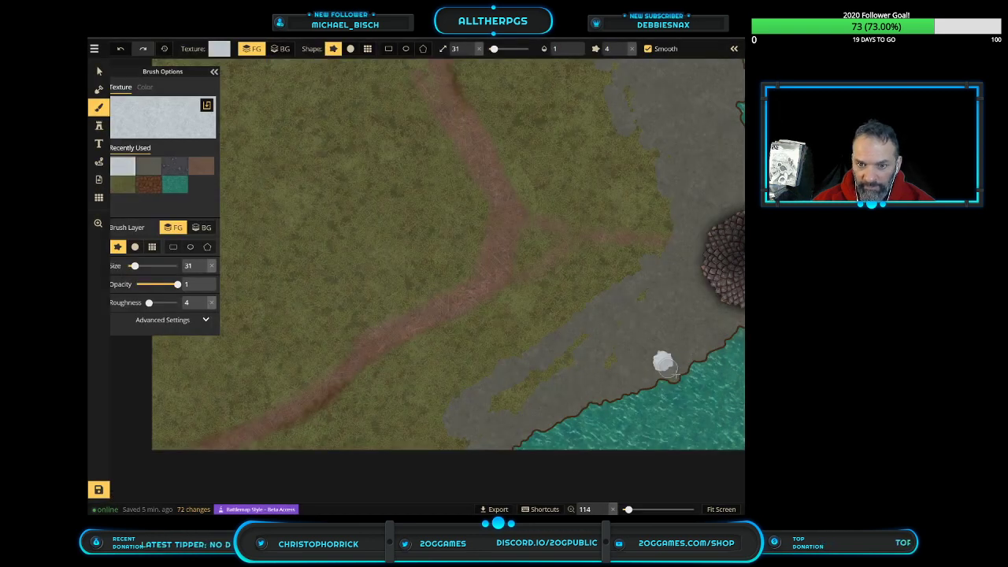
pyautogui.hotkey('ctrl', 'z')
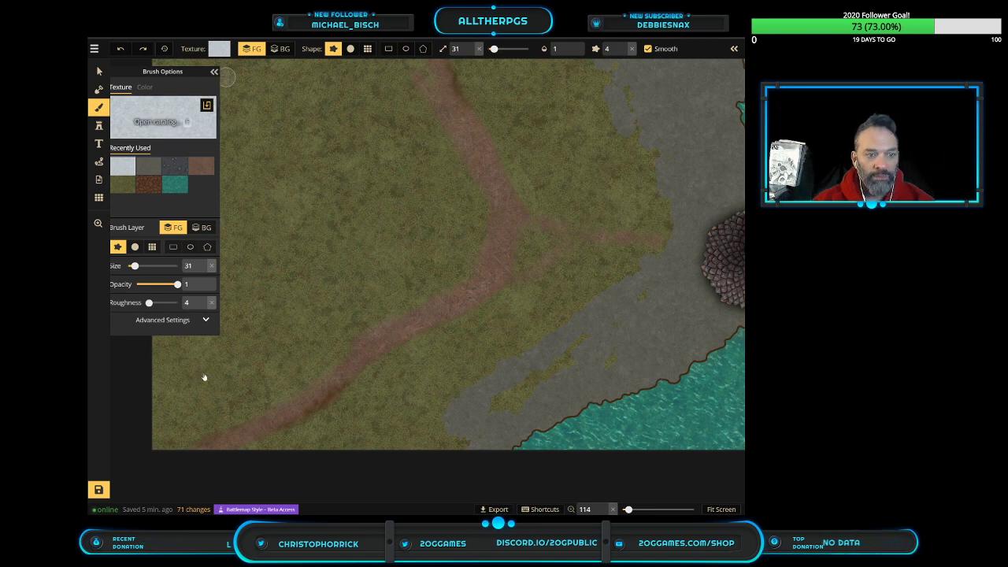
pyautogui.click(162, 121)
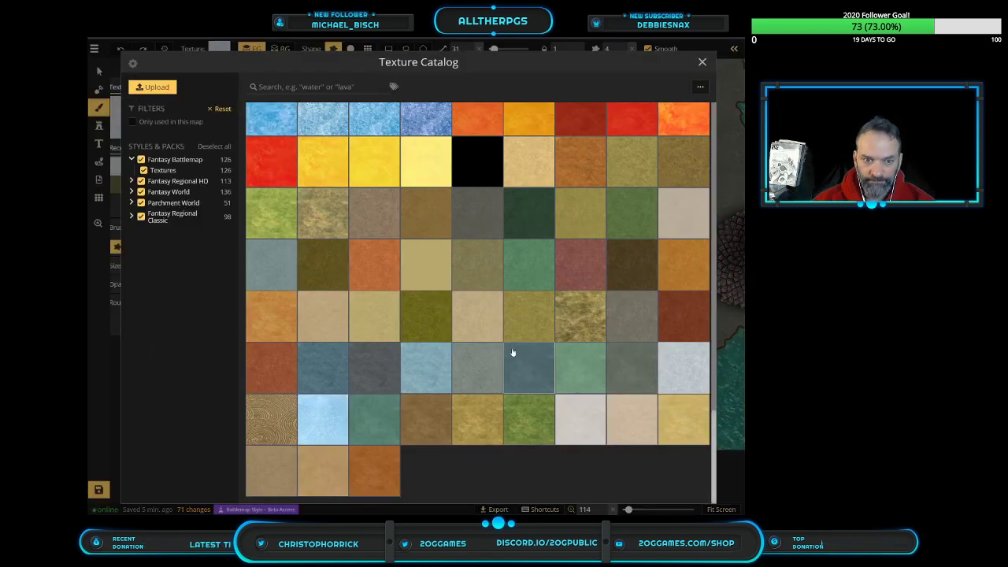
pyautogui.scroll(5, 511, 352)
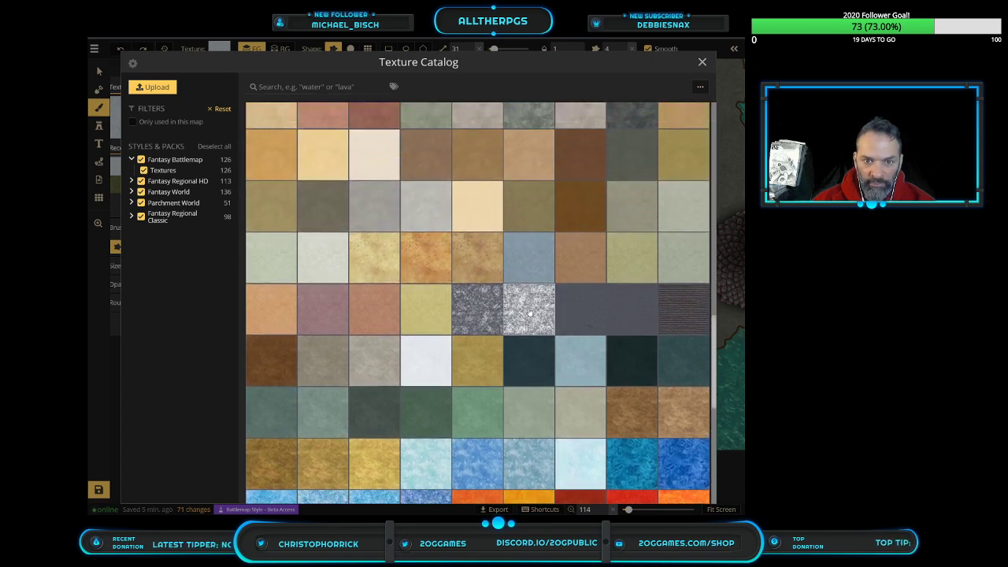
pyautogui.click(529, 312)
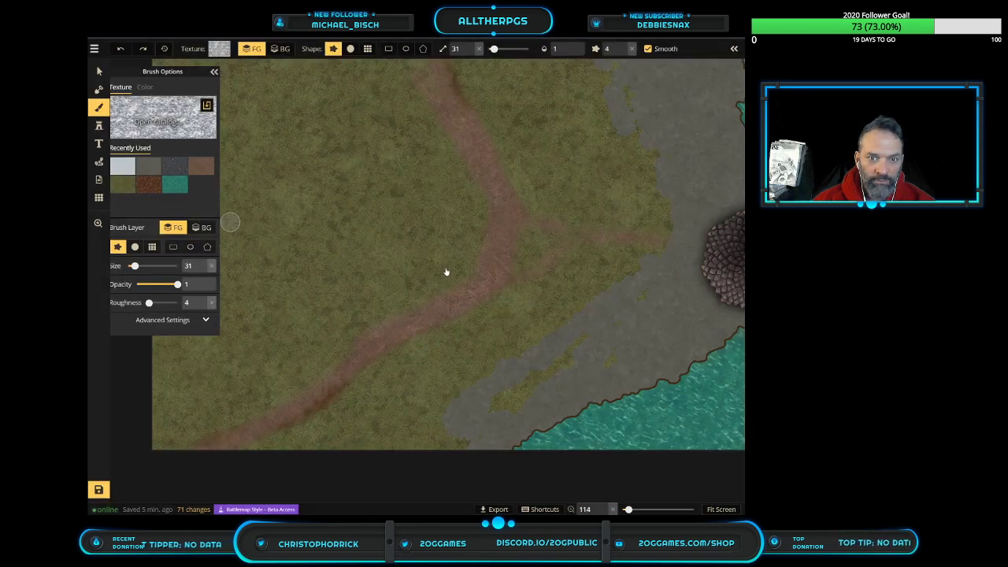
# Choose the dark grey speckled stone texture, set the brush size to 160 and paint the shoreline north of the tower
pyautogui.click(170, 107)
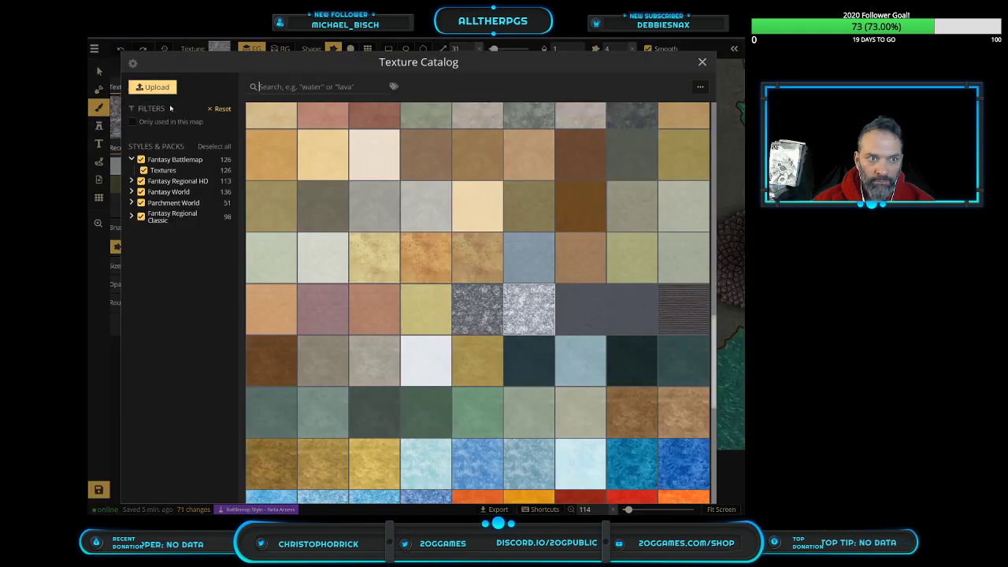
pyautogui.click(475, 312)
pyautogui.scroll(-3, 623, 325)
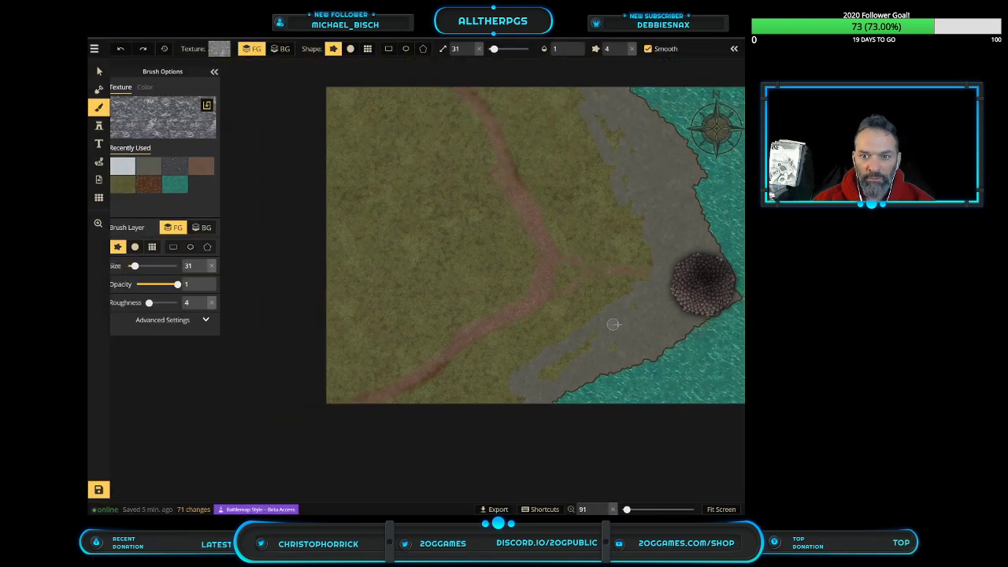
pyautogui.scroll(-1, 612, 323)
pyautogui.moveTo(493, 49); pyautogui.dragTo(520, 49)
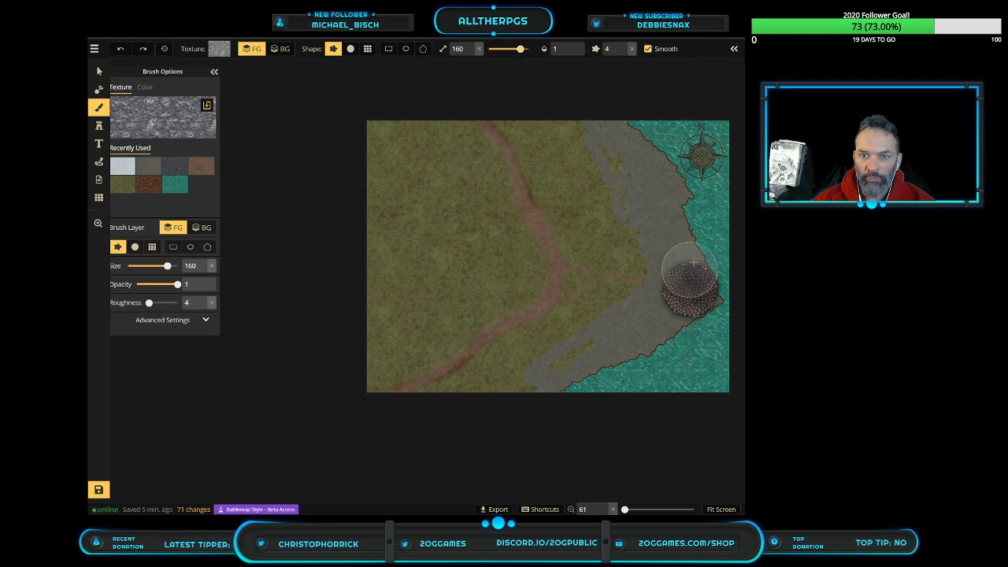
pyautogui.moveTo(689, 231)
pyautogui.mouseDown()
pyautogui.moveTo(673, 170)
pyautogui.moveTo(673, 179)
pyautogui.moveTo(637, 129)
pyautogui.moveTo(680, 175)
pyautogui.moveTo(698, 224)
pyautogui.mouseUp()
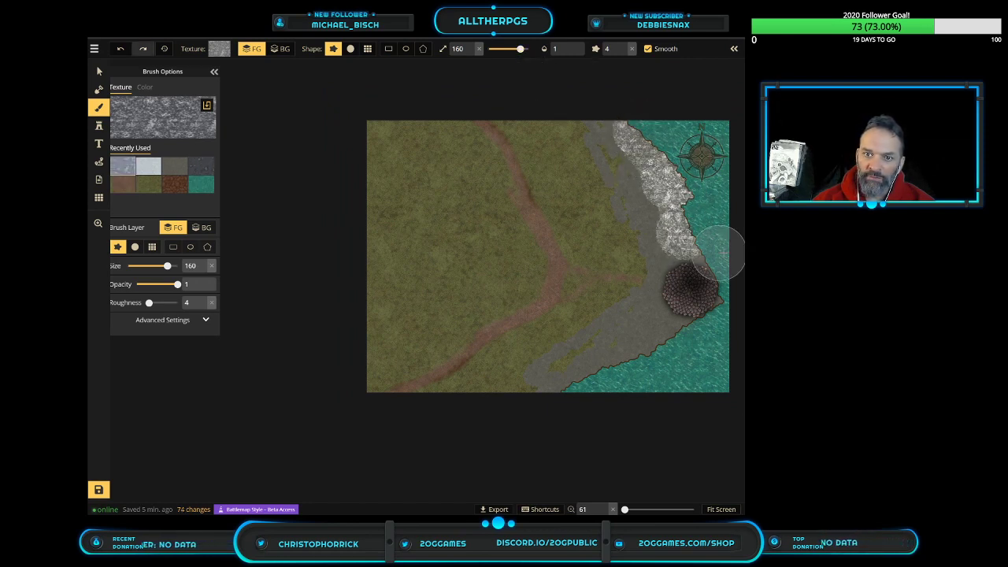
# Continue the speckled stone around the tower's seaward side and along the southern shoreline to the map's edge
pyautogui.moveTo(717, 278)
pyautogui.mouseDown()
pyautogui.moveTo(731, 328)
pyautogui.moveTo(712, 279)
pyautogui.moveTo(691, 293)
pyautogui.mouseUp()
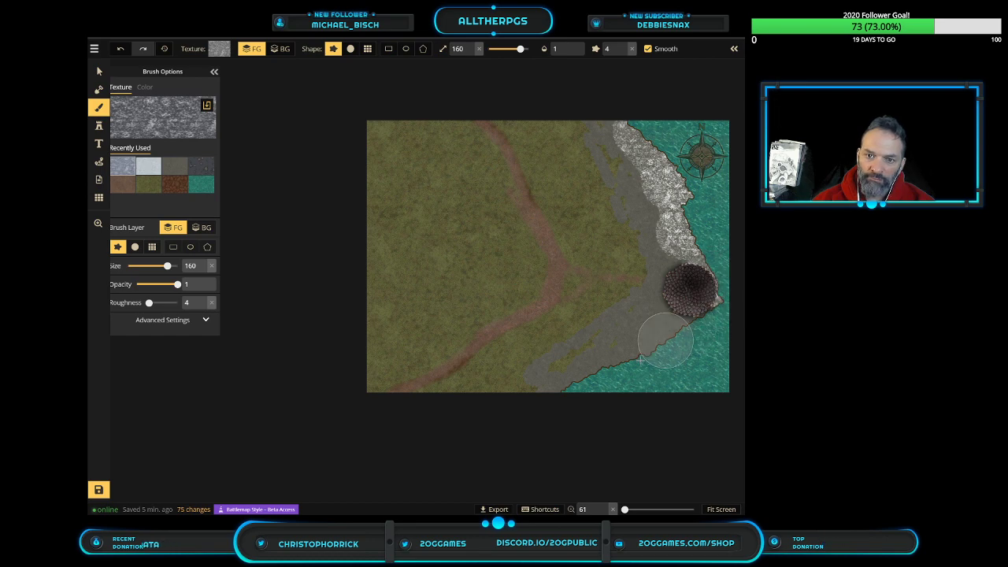
pyautogui.moveTo(597, 382)
pyautogui.mouseDown()
pyautogui.moveTo(568, 382)
pyautogui.moveTo(560, 394)
pyautogui.moveTo(573, 389)
pyautogui.mouseUp()
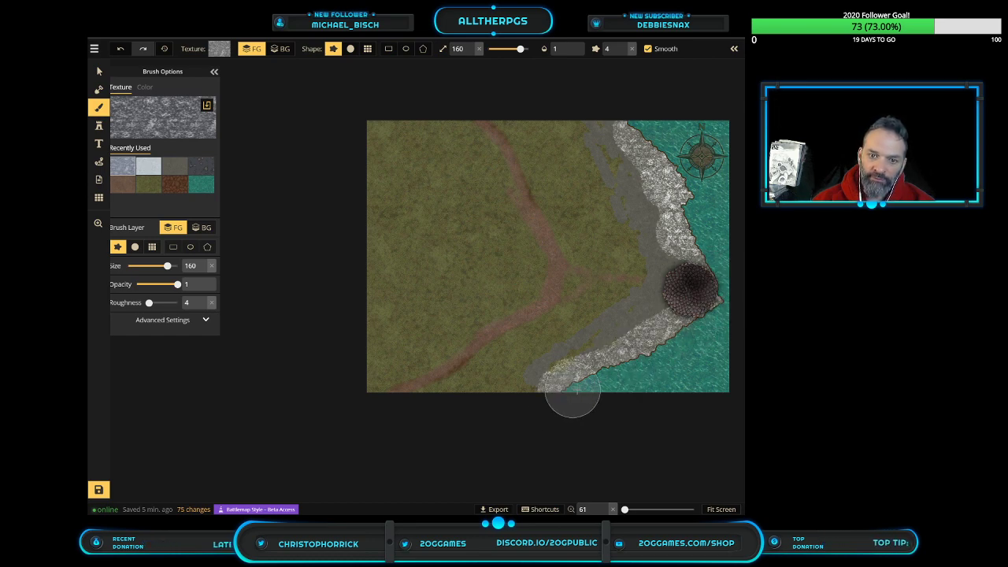
pyautogui.scroll(1, 584, 385)
pyautogui.scroll(5, 573, 387)
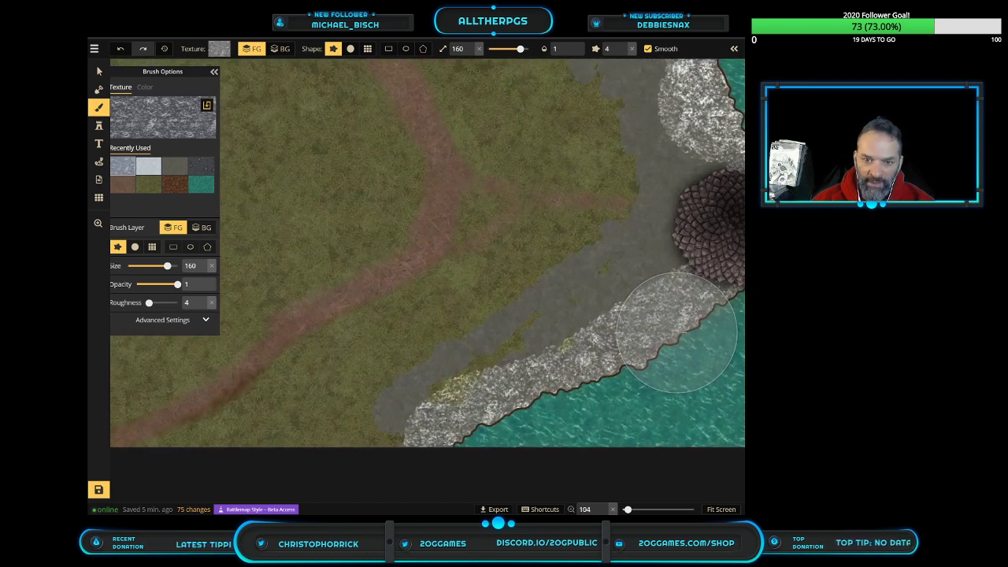
pyautogui.moveTo(677, 334)
pyautogui.mouseDown()
pyautogui.moveTo(722, 347)
pyautogui.moveTo(653, 405)
pyautogui.mouseUp()
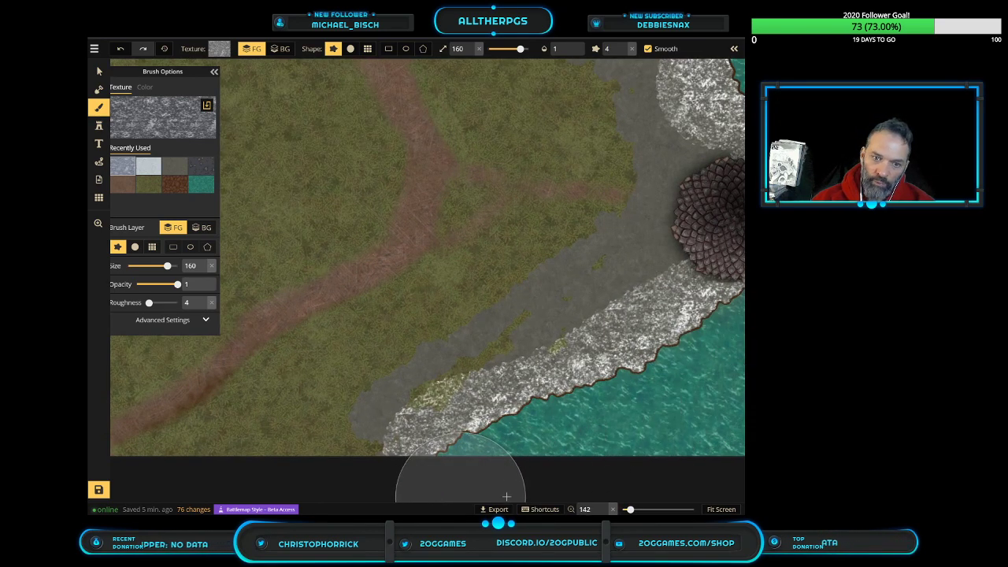
# Dab speckled stone over the promontory tip and the shore strip just east of the tower
pyautogui.scroll(-5, 638, 426)
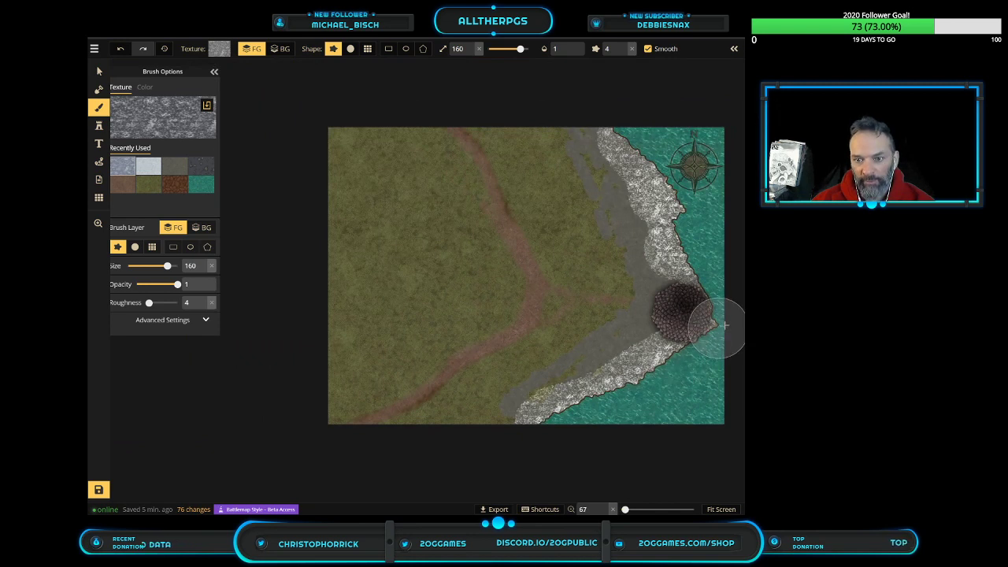
pyautogui.click(705, 284)
pyautogui.click(697, 311)
pyautogui.click(708, 321)
pyautogui.click(708, 322)
pyautogui.click(710, 315)
pyautogui.click(710, 316)
pyautogui.click(706, 327)
pyautogui.scroll(2, 699, 279)
pyautogui.scroll(2, 700, 279)
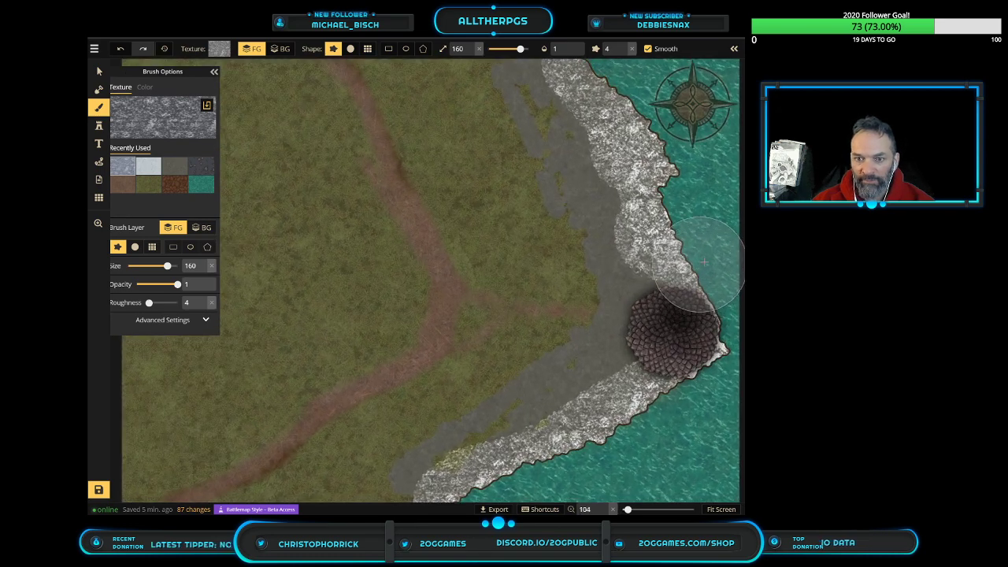
pyautogui.scroll(-3, 603, 63)
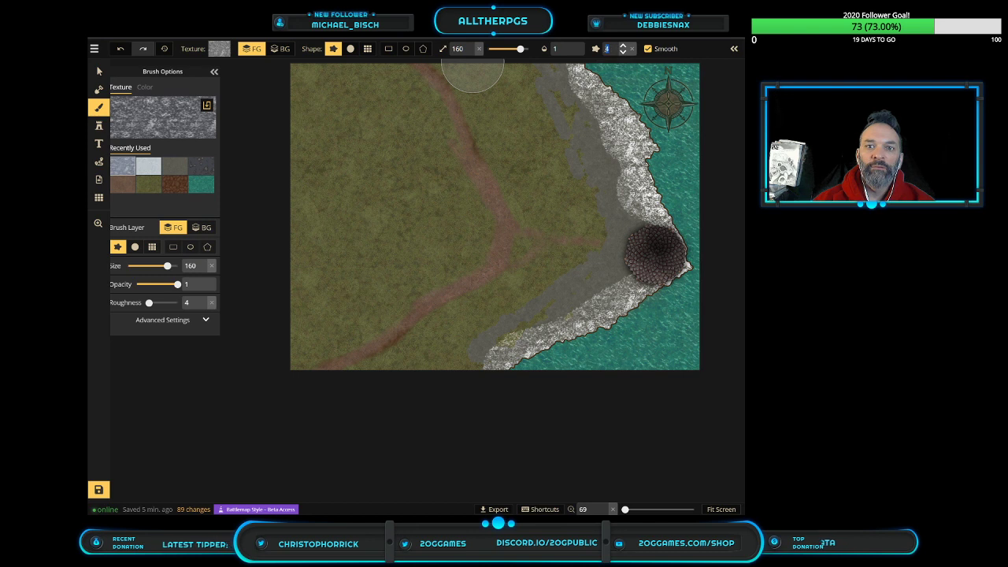
# Set roughness to 9 and brush size to 72, and narrow the speckled shore strip from inland with the plain grey rock texture
pyautogui.click(596, 49)
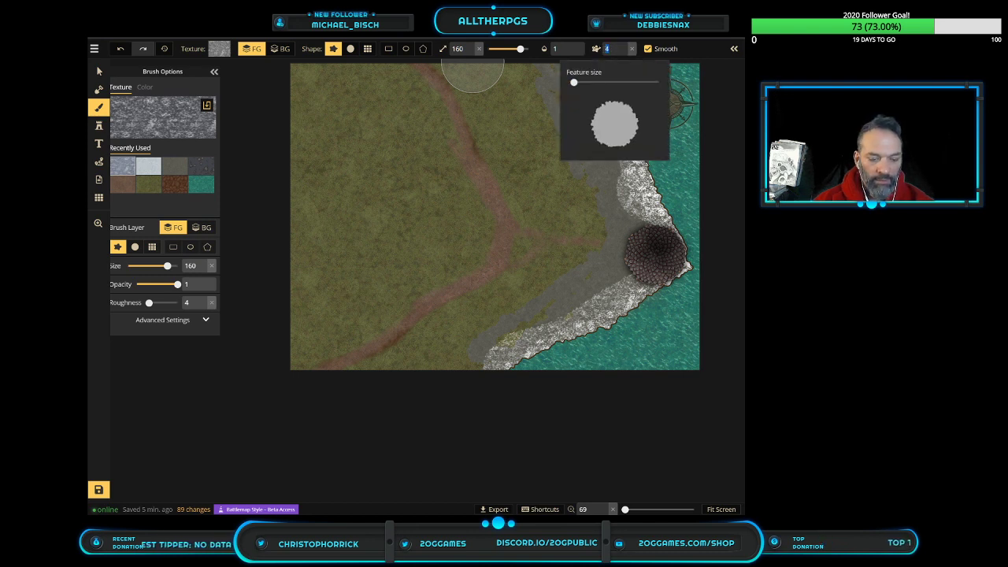
pyautogui.write('9')
pyautogui.click(170, 168)
pyautogui.moveTo(571, 225); pyautogui.dragTo(625, 213)
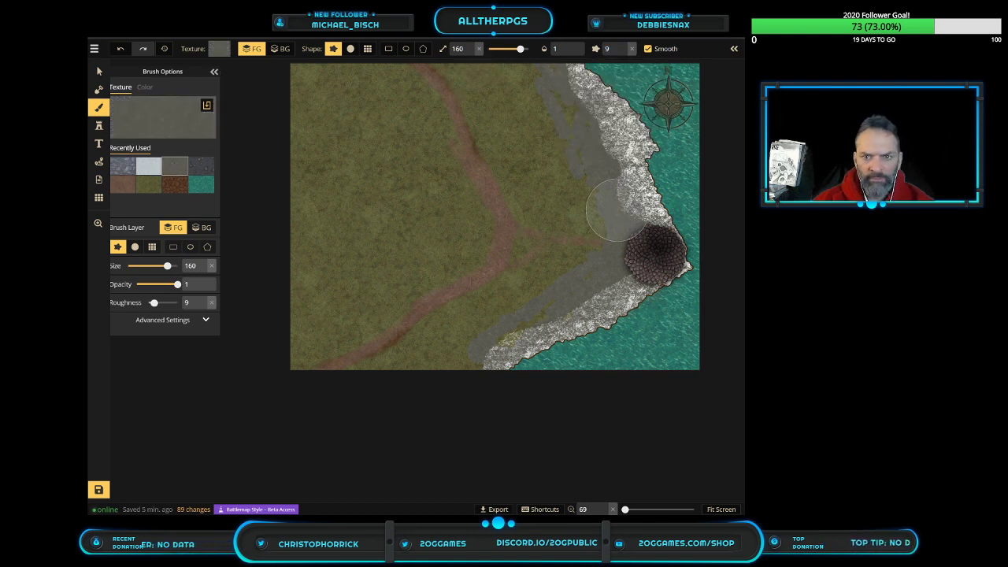
pyautogui.moveTo(520, 48); pyautogui.dragTo(503, 49)
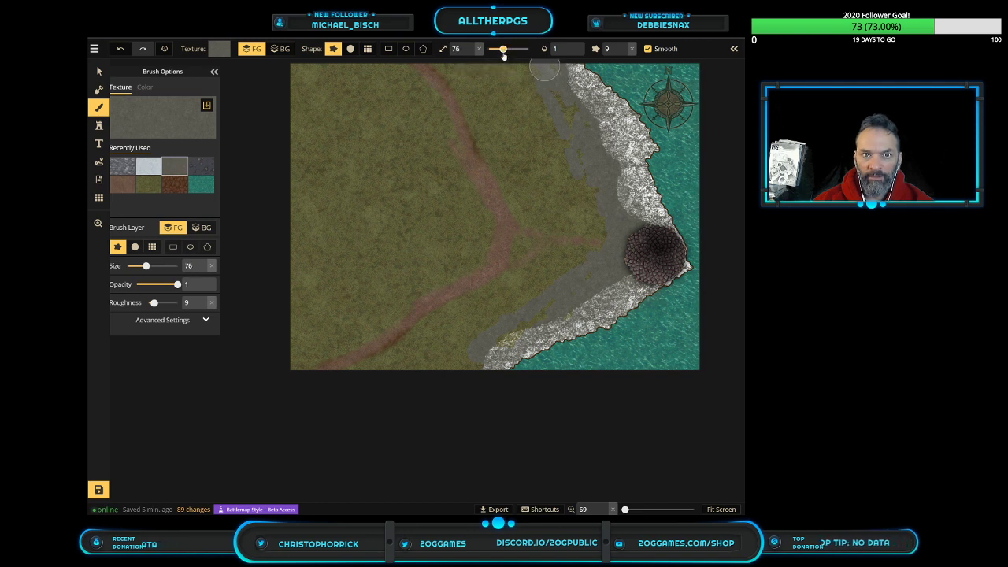
pyautogui.moveTo(621, 215)
pyautogui.mouseDown()
pyautogui.moveTo(592, 125)
pyautogui.moveTo(547, 64)
pyautogui.moveTo(592, 120)
pyautogui.moveTo(637, 222)
pyautogui.mouseUp()
pyautogui.moveTo(619, 274)
pyautogui.mouseDown()
pyautogui.moveTo(513, 324)
pyautogui.moveTo(486, 352)
pyautogui.moveTo(632, 268)
pyautogui.moveTo(583, 295)
pyautogui.moveTo(474, 303)
pyautogui.moveTo(510, 335)
pyautogui.moveTo(480, 338)
pyautogui.mouseUp()
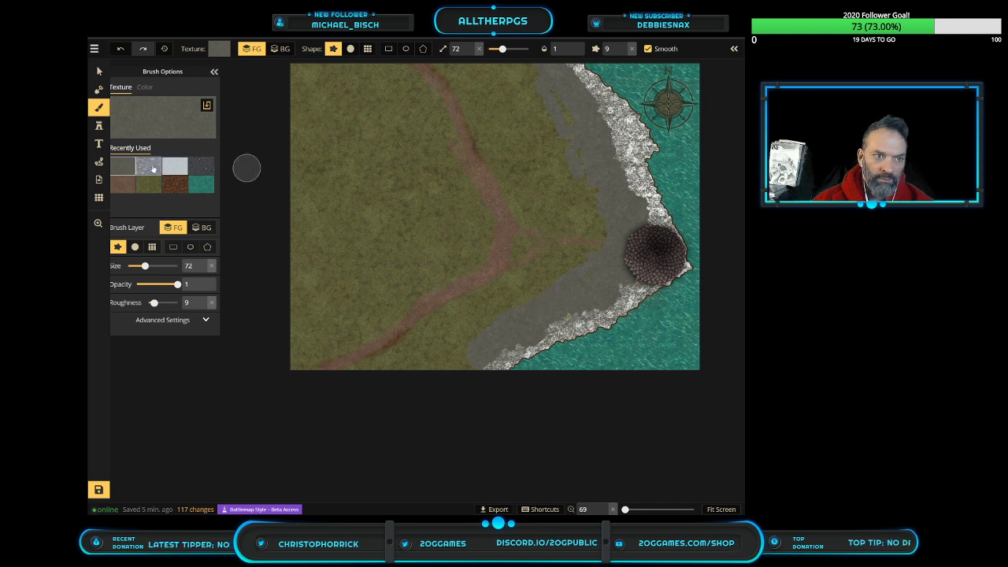
# Repaint the southern shore with speckled stone and trim its inland edge with plain grey rock down to the map's edge
pyautogui.click(148, 165)
pyautogui.moveTo(642, 290)
pyautogui.mouseDown()
pyautogui.moveTo(618, 317)
pyautogui.moveTo(445, 382)
pyautogui.mouseUp()
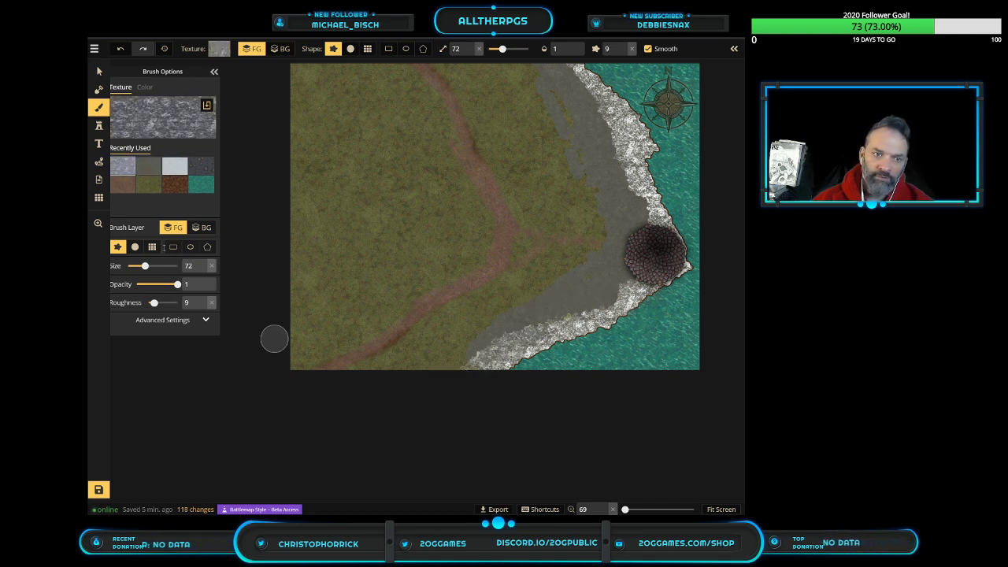
pyautogui.click(140, 172)
pyautogui.moveTo(602, 264)
pyautogui.mouseDown()
pyautogui.moveTo(615, 293)
pyautogui.moveTo(532, 327)
pyautogui.moveTo(418, 415)
pyautogui.mouseUp()
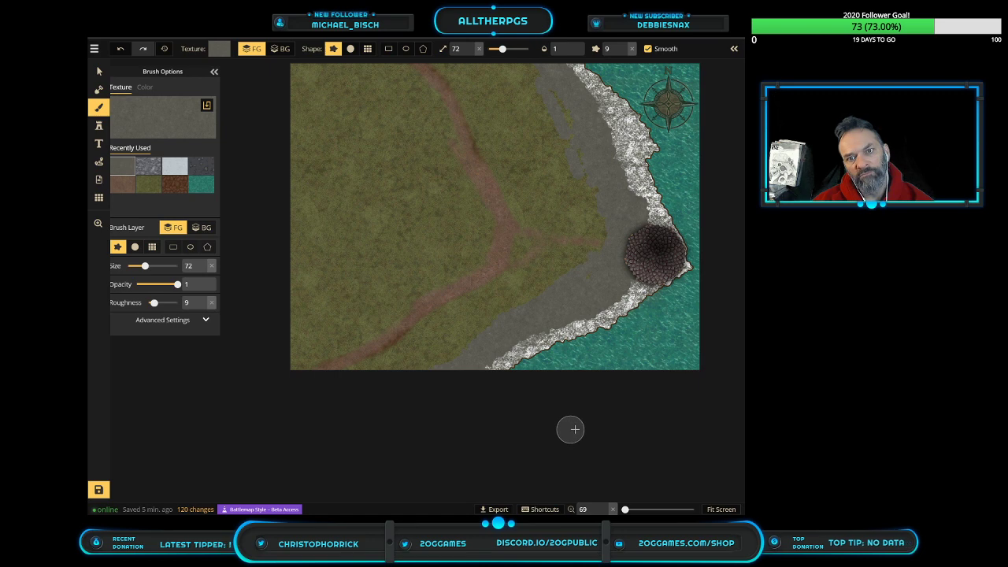
# Set brush size to 39 and opacity to 0.8, and soften the southern shore's inland speckled edge with speckled stone from the tower to the map's edge
pyautogui.scroll(5, 622, 347)
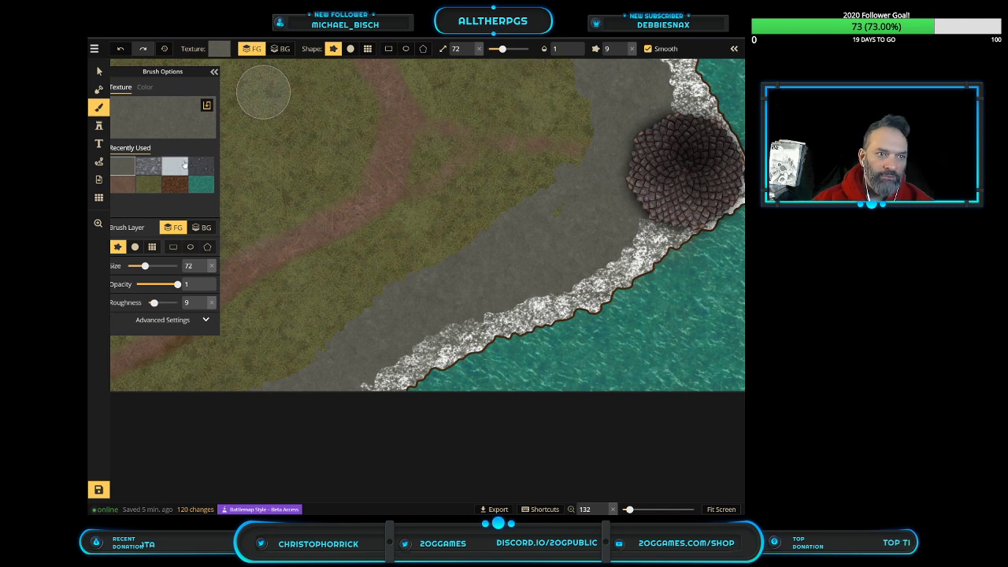
pyautogui.click(184, 164)
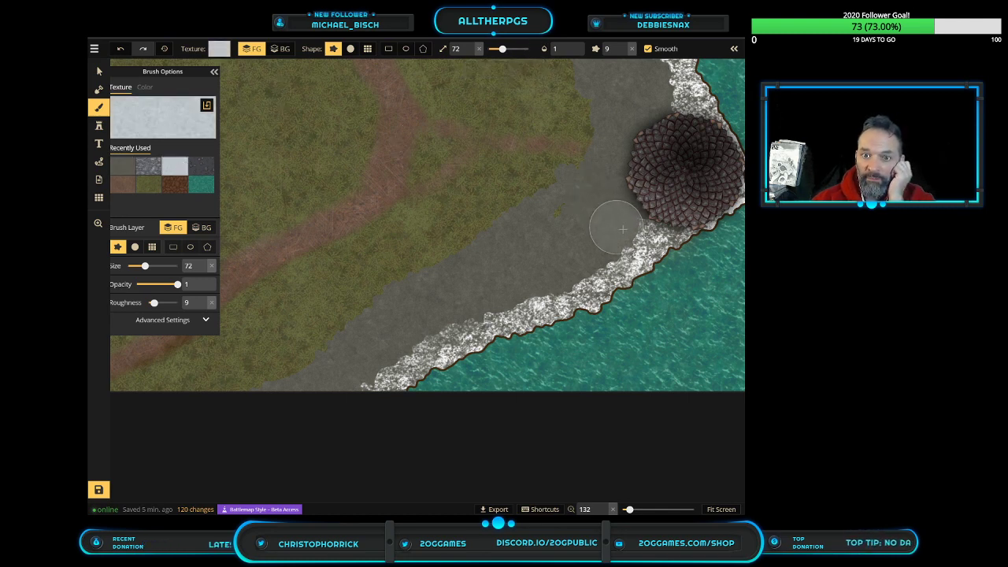
pyautogui.scroll(-6, 530, 52)
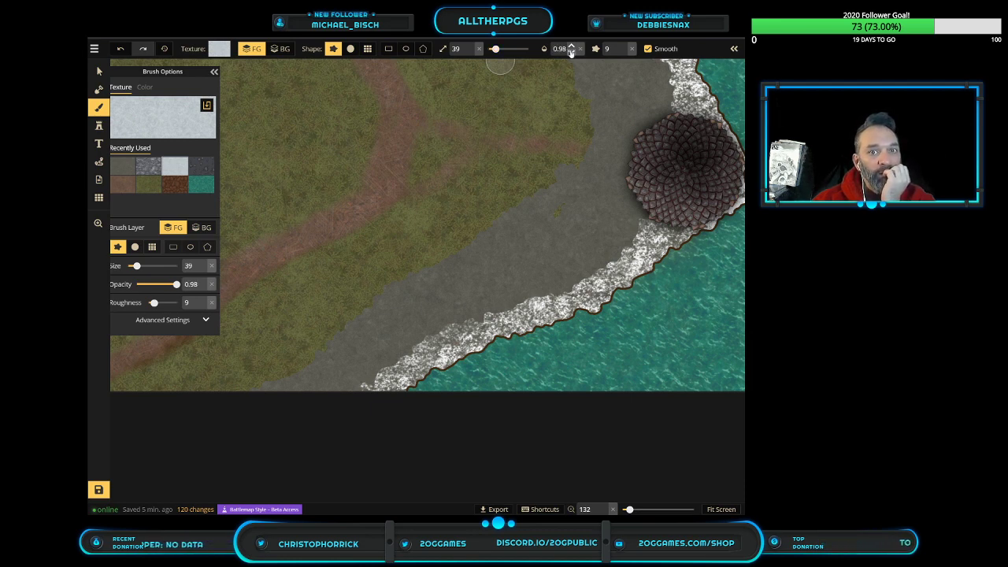
pyautogui.click(573, 49)
pyautogui.write('0.8')
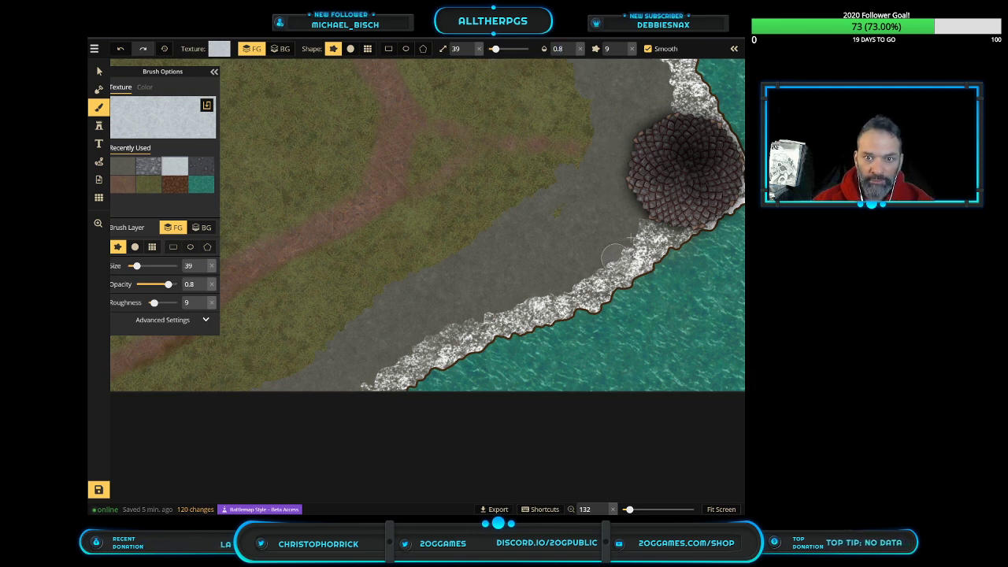
pyautogui.moveTo(640, 225); pyautogui.dragTo(586, 275)
pyautogui.hotkey('ctrl', 'z')
pyautogui.moveTo(649, 223)
pyautogui.mouseDown()
pyautogui.moveTo(551, 277)
pyautogui.moveTo(571, 275)
pyautogui.moveTo(401, 399)
pyautogui.moveTo(372, 378)
pyautogui.moveTo(361, 427)
pyautogui.mouseUp()
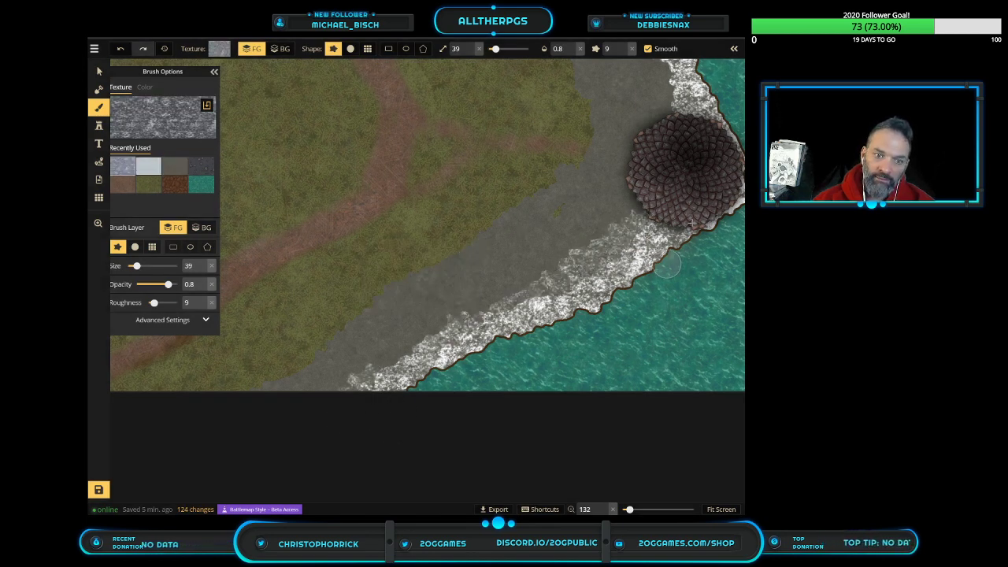
pyautogui.moveTo(649, 277); pyautogui.dragTo(654, 230)
# Blend the inland edge of the speckled strip north of the tower with speckled stone at the same opacity
pyautogui.scroll(2, 646, 235)
pyautogui.scroll(-5, 646, 235)
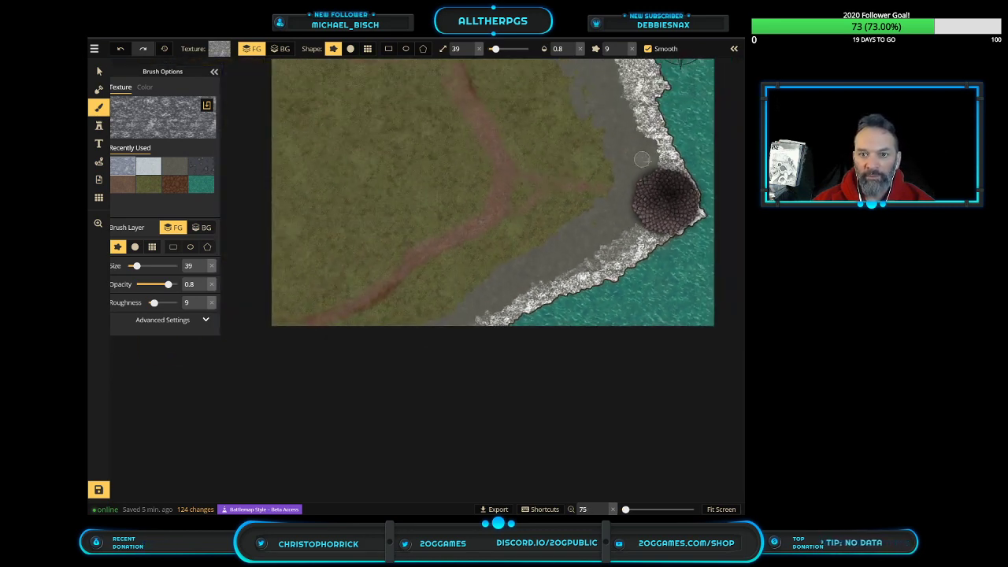
pyautogui.moveTo(658, 168); pyautogui.dragTo(616, 61)
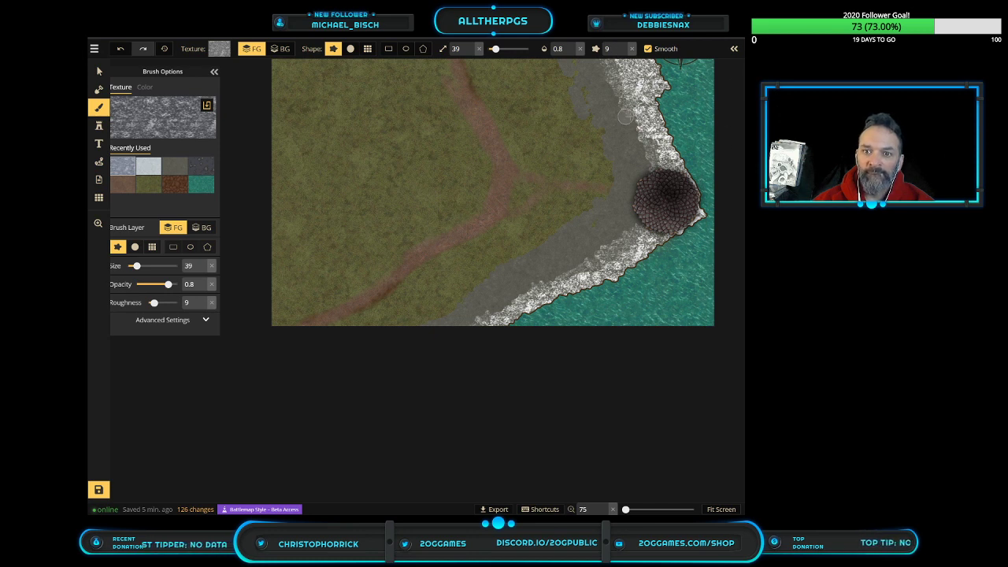
pyautogui.click(558, 48)
pyautogui.write('1')
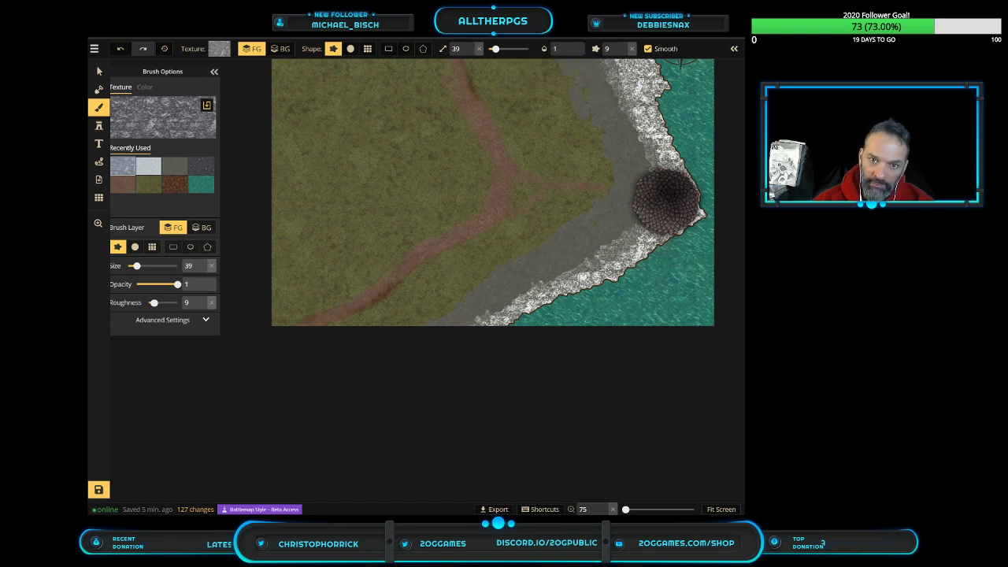
pyautogui.moveTo(624, 220); pyautogui.dragTo(436, 345)
pyautogui.moveTo(516, 288); pyautogui.dragTo(544, 272)
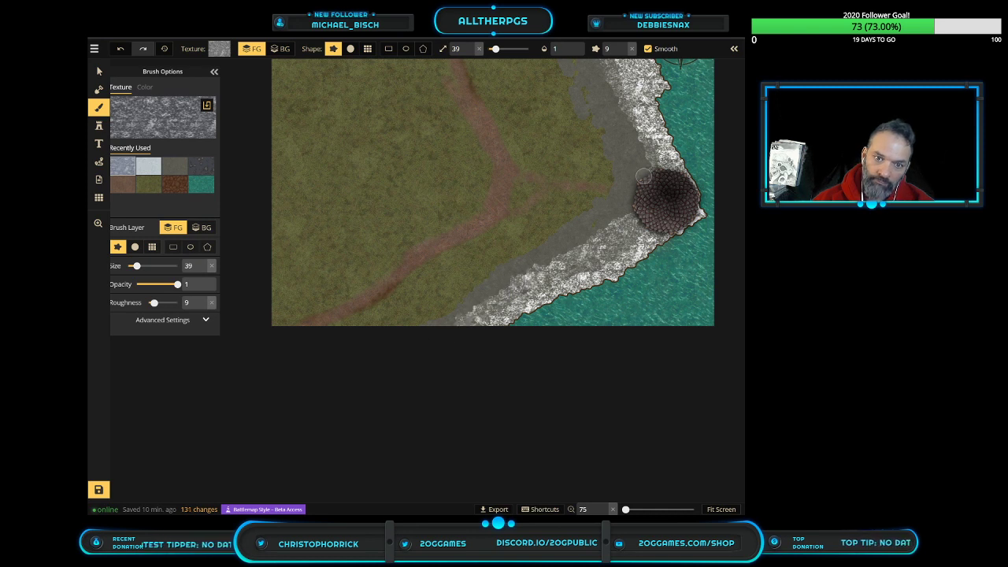
pyautogui.moveTo(644, 167); pyautogui.dragTo(590, 61)
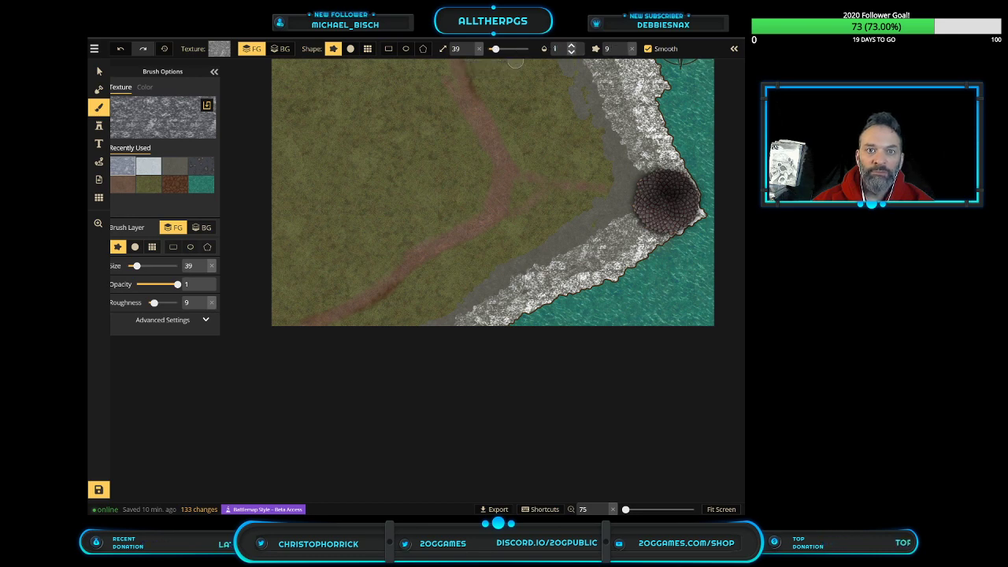
pyautogui.hotkey('ctrl', 'z')
pyautogui.hotkey('ctrl', 'z')
pyautogui.hotkey('ctrl', 'z')
pyautogui.hotkey('ctrl', 'z')
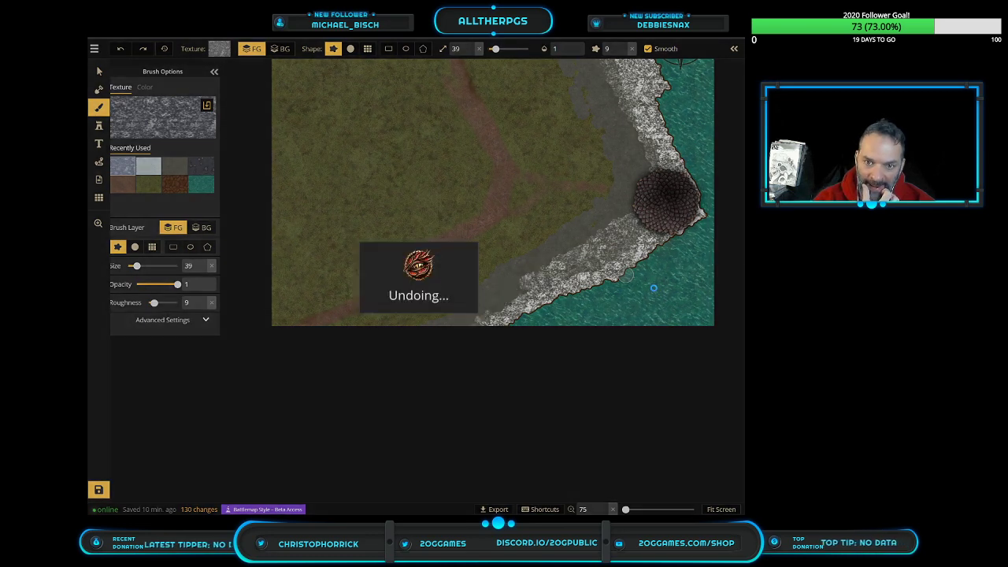
pyautogui.hotkey('ctrl', 'z')
pyautogui.hotkey('ctrl', 'z')
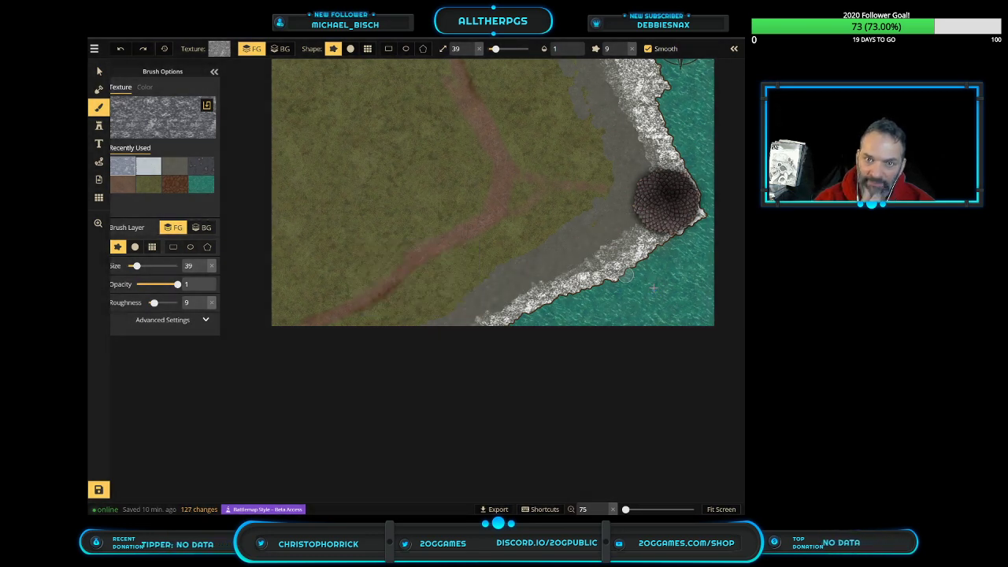
# Lower the opacity, ending at 0.4, and brush translucent speckled stone over the plain grey rock along the shore on both sides of the tower
pyautogui.click(541, 49)
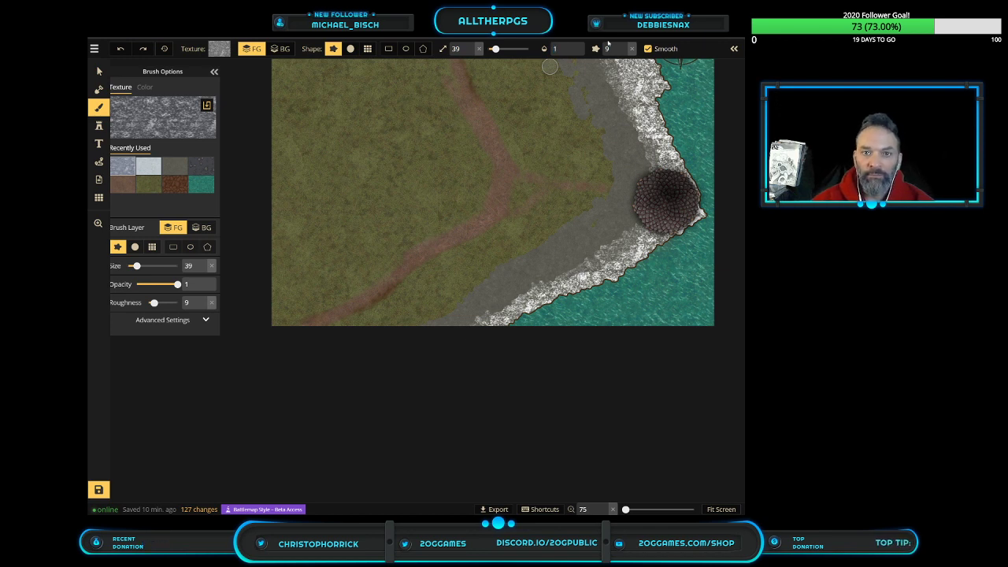
pyautogui.write('0.1')
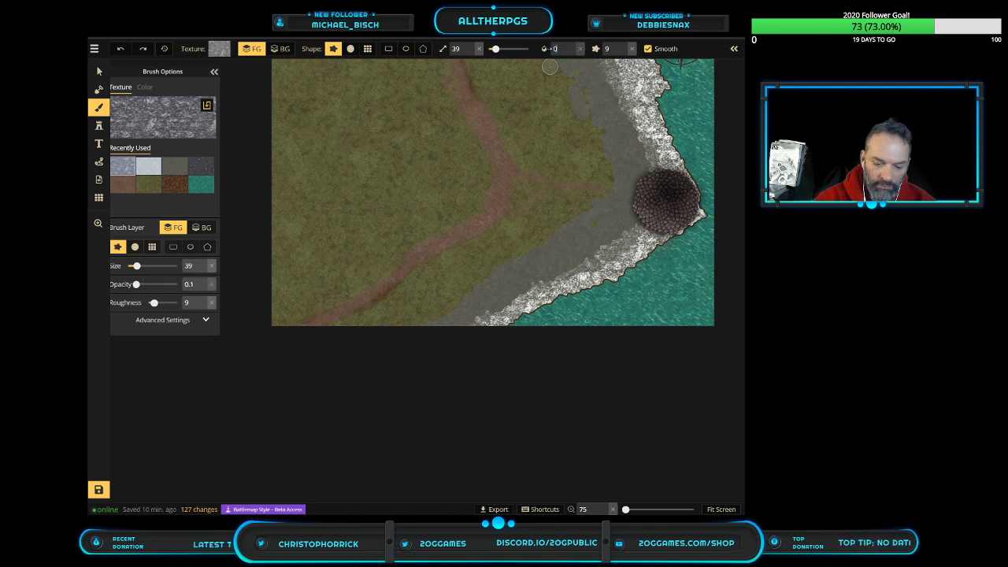
pyautogui.moveTo(599, 64)
pyautogui.mouseDown()
pyautogui.moveTo(648, 166)
pyautogui.moveTo(643, 212)
pyautogui.moveTo(526, 277)
pyautogui.moveTo(454, 331)
pyautogui.mouseUp()
pyautogui.click(571, 52)
pyautogui.click(571, 52)
pyautogui.moveTo(557, 100)
pyautogui.mouseDown()
pyautogui.moveTo(581, 64)
pyautogui.moveTo(628, 166)
pyautogui.moveTo(628, 207)
pyautogui.moveTo(504, 277)
pyautogui.moveTo(435, 337)
pyautogui.mouseUp()
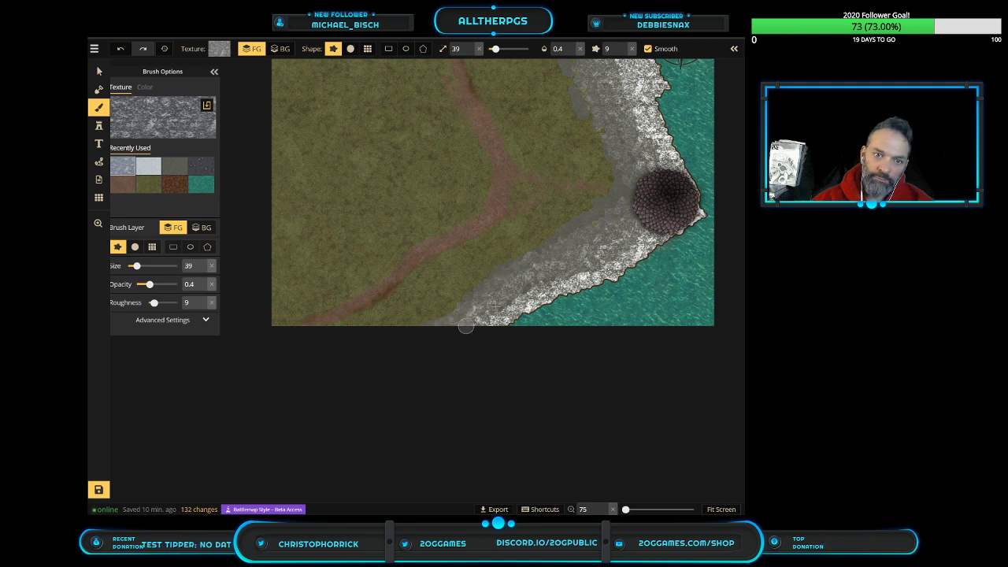
pyautogui.click(558, 49)
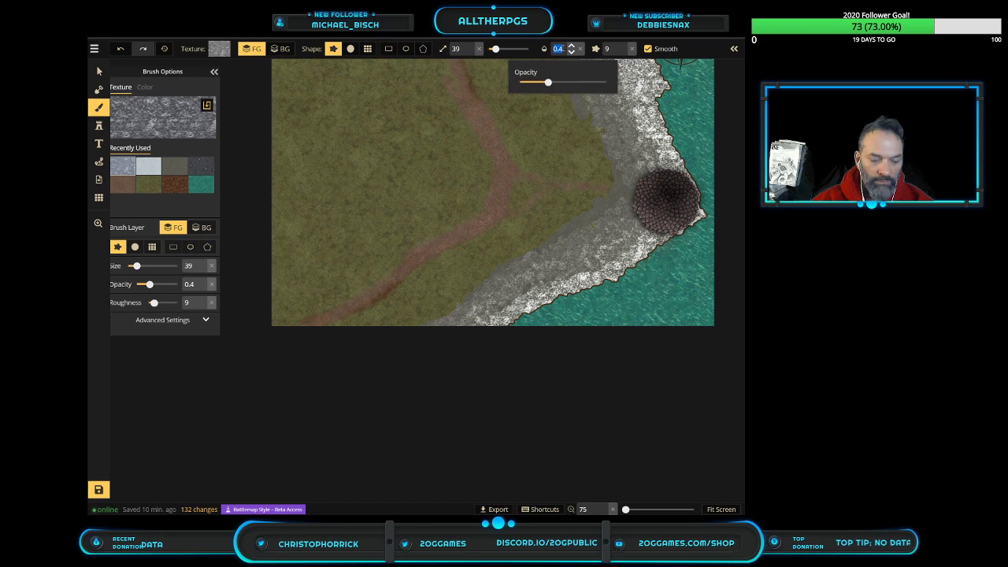
pyautogui.write('1')
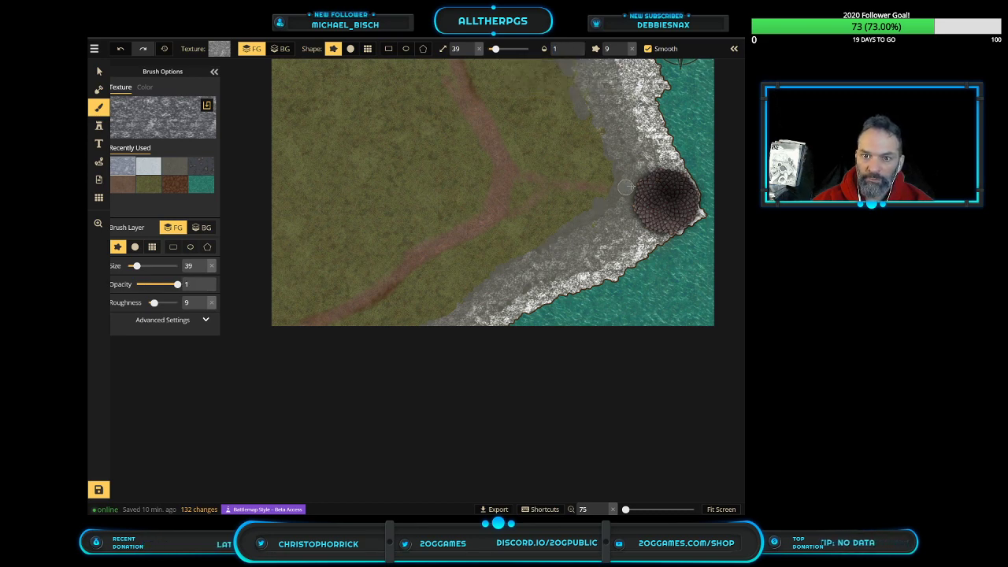
pyautogui.hotkey('ctrl', 'z')
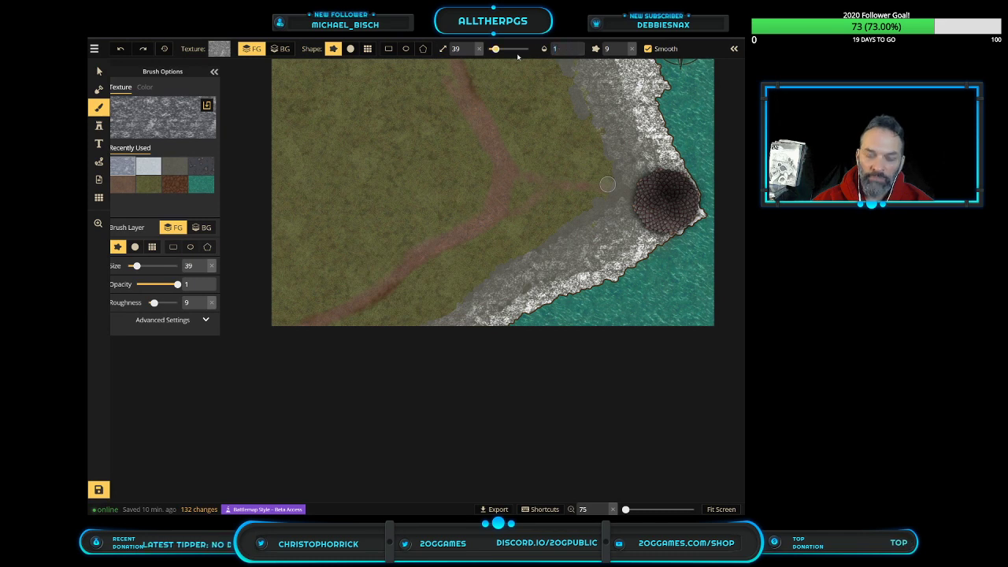
# Switch to the background layer at opacity 0.2 and brush speckled stone over the grey rock inland of the tower and along the nearby shore
pyautogui.press('x')
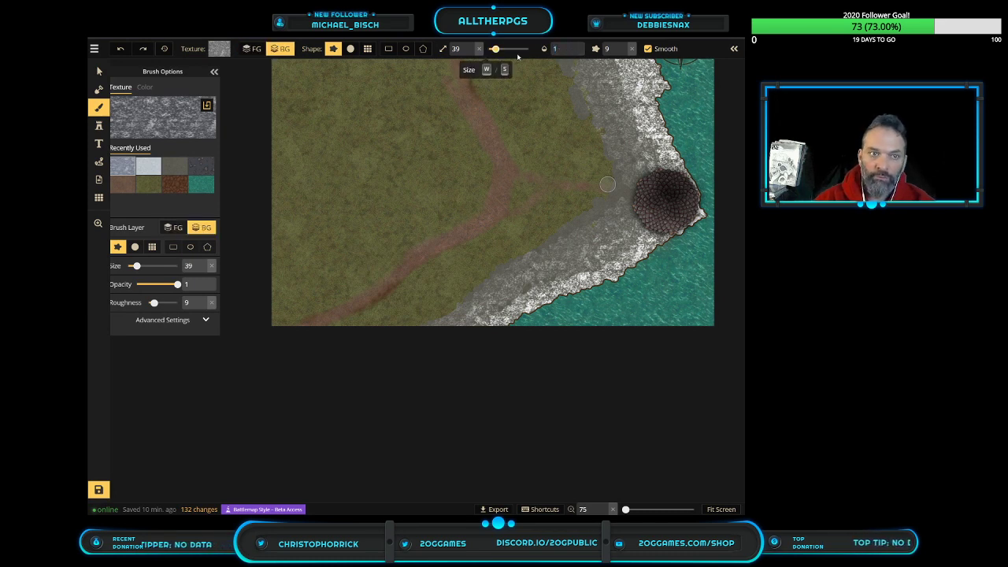
pyautogui.click(555, 49)
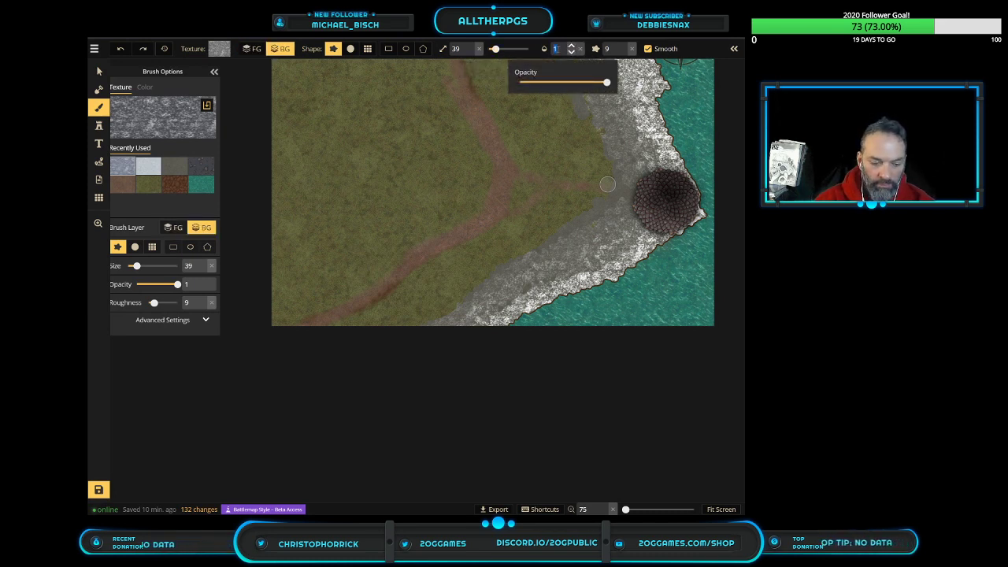
pyautogui.write('.2')
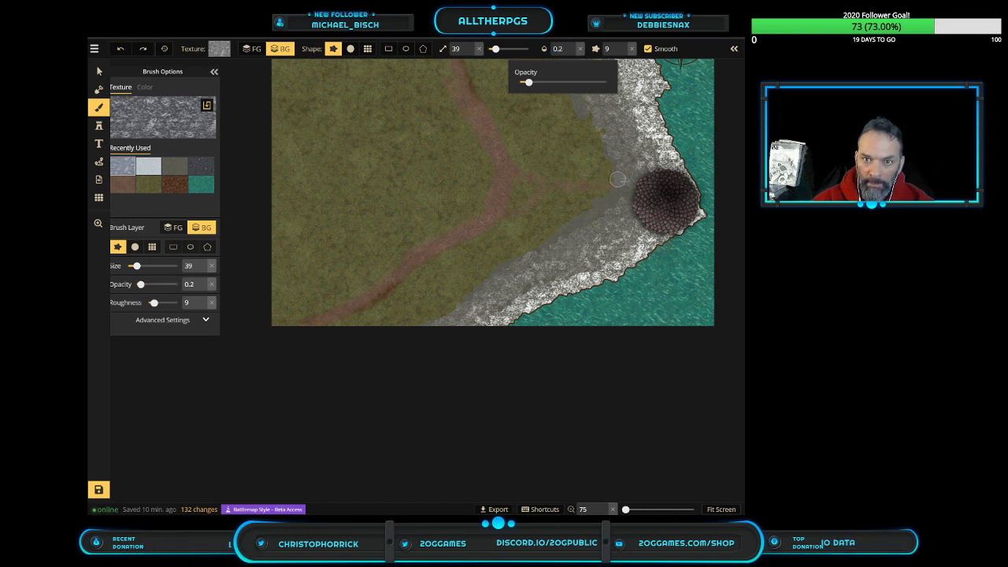
pyautogui.click(621, 185)
pyautogui.moveTo(626, 190); pyautogui.dragTo(523, 267)
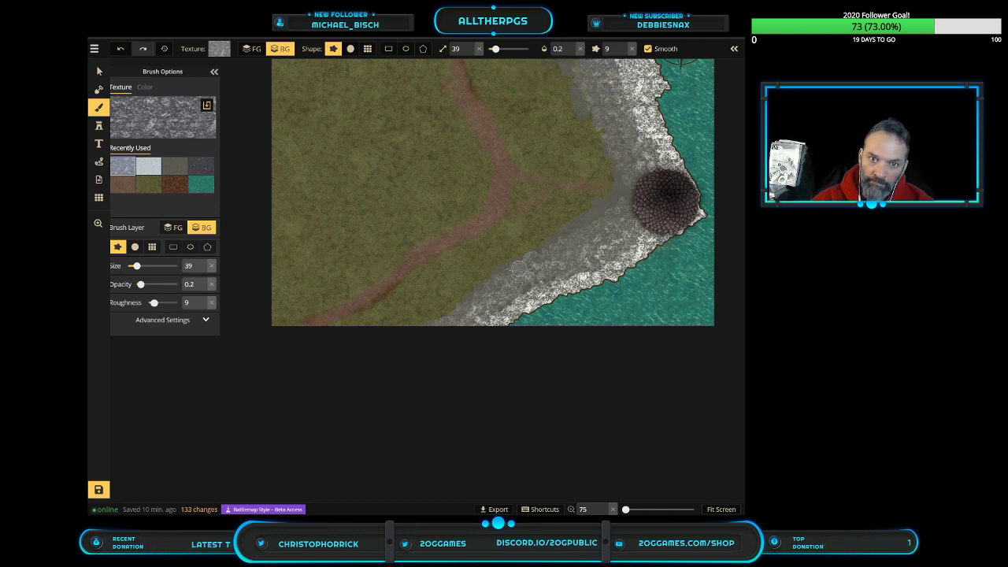
pyautogui.moveTo(583, 111)
pyautogui.mouseDown()
pyautogui.moveTo(564, 60)
pyautogui.moveTo(610, 179)
pyautogui.moveTo(617, 168)
pyautogui.moveTo(608, 208)
pyautogui.mouseUp()
pyautogui.scroll(10, 607, 207)
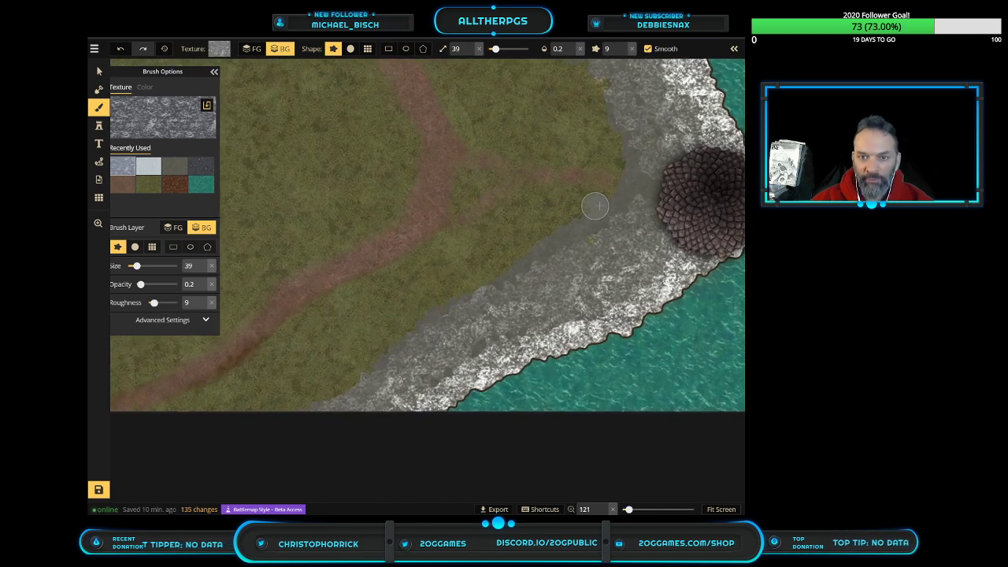
pyautogui.scroll(5, 626, 184)
pyautogui.moveTo(643, 213)
pyautogui.mouseDown()
pyautogui.moveTo(576, 241)
pyautogui.moveTo(610, 239)
pyautogui.moveTo(580, 274)
pyautogui.moveTo(530, 282)
pyautogui.moveTo(423, 329)
pyautogui.moveTo(359, 382)
pyautogui.moveTo(385, 387)
pyautogui.moveTo(628, 245)
pyautogui.moveTo(729, 147)
pyautogui.moveTo(710, 114)
pyautogui.moveTo(682, 105)
pyautogui.moveTo(729, 163)
pyautogui.moveTo(633, 125)
pyautogui.mouseUp()
# Paint the grey strip beside the grass on the background layer with brush size 24 and opacity 1, and return to the foreground layer
pyautogui.moveTo(495, 49); pyautogui.dragTo(493, 49)
pyautogui.click(559, 49)
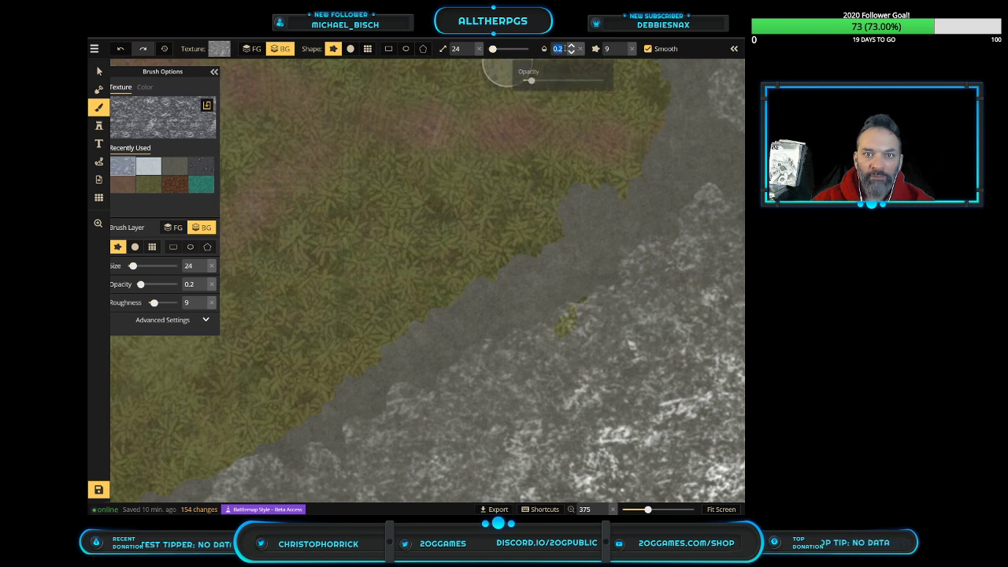
pyautogui.moveTo(540, 81); pyautogui.dragTo(604, 81)
pyautogui.moveTo(694, 139)
pyautogui.mouseDown()
pyautogui.moveTo(671, 194)
pyautogui.moveTo(682, 148)
pyautogui.moveTo(623, 243)
pyautogui.moveTo(634, 226)
pyautogui.moveTo(599, 239)
pyautogui.moveTo(579, 218)
pyautogui.moveTo(572, 273)
pyautogui.moveTo(456, 346)
pyautogui.moveTo(488, 340)
pyautogui.moveTo(408, 331)
pyautogui.mouseUp()
pyautogui.click(252, 49)
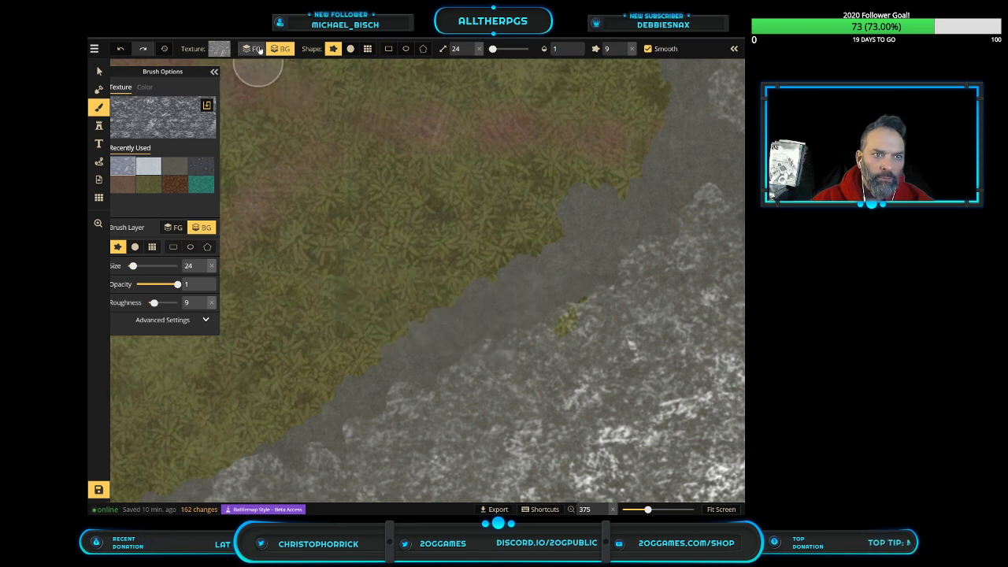
pyautogui.click(536, 293)
pyautogui.click(619, 248)
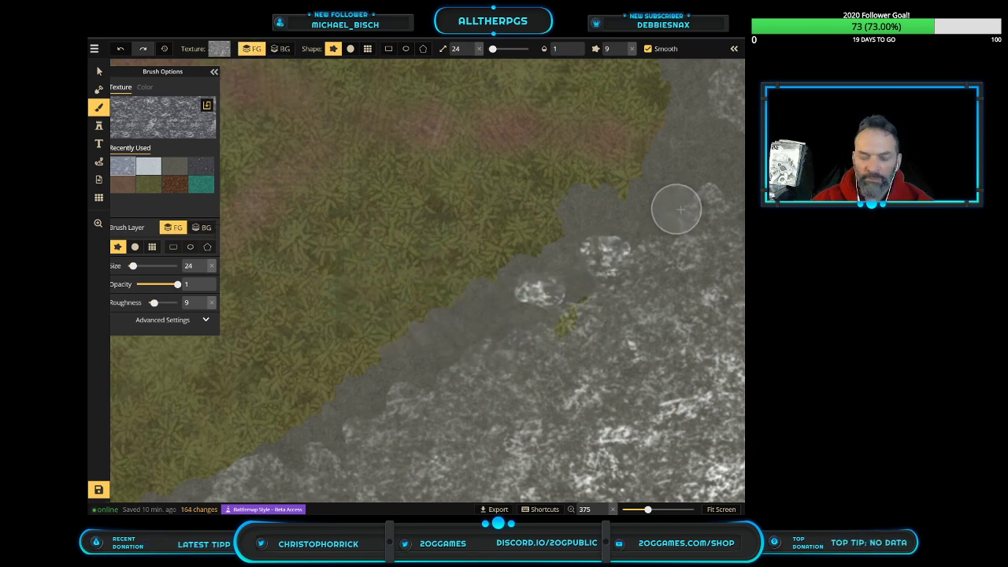
pyautogui.scroll(-5, 669, 209)
pyautogui.hotkey('ctrl', 'z')
pyautogui.hotkey('ctrl', 'z')
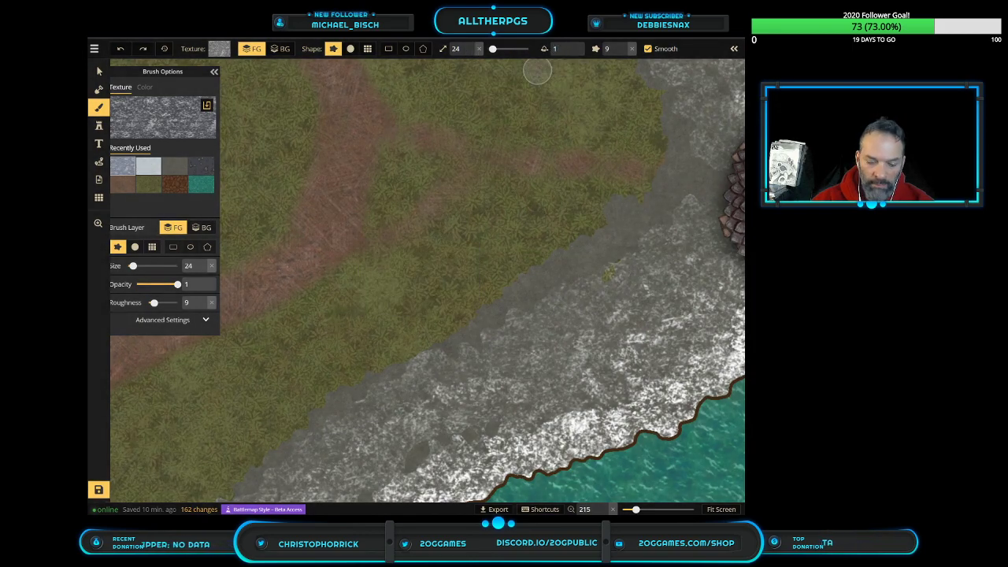
# Set opacity to 0.1 and brush faint speckled stone over the plain grey strip between the grass and the shore near the tower
pyautogui.write('.1')
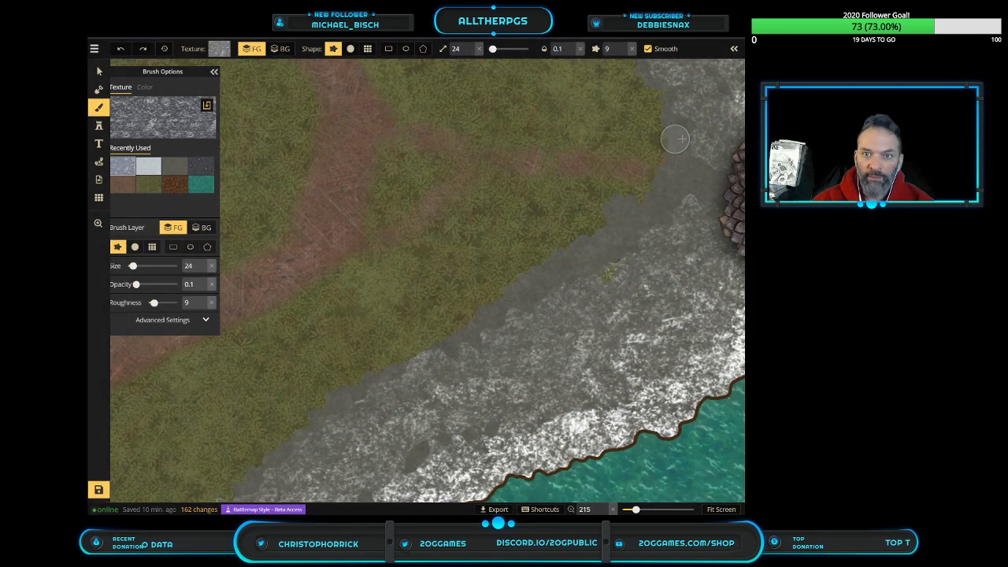
pyautogui.moveTo(675, 139); pyautogui.dragTo(675, 130)
pyautogui.moveTo(701, 177)
pyautogui.mouseDown()
pyautogui.moveTo(612, 237)
pyautogui.moveTo(626, 209)
pyautogui.moveTo(582, 274)
pyautogui.moveTo(607, 240)
pyautogui.moveTo(616, 252)
pyautogui.moveTo(481, 309)
pyautogui.moveTo(455, 337)
pyautogui.moveTo(497, 337)
pyautogui.moveTo(527, 300)
pyautogui.moveTo(479, 327)
pyautogui.mouseUp()
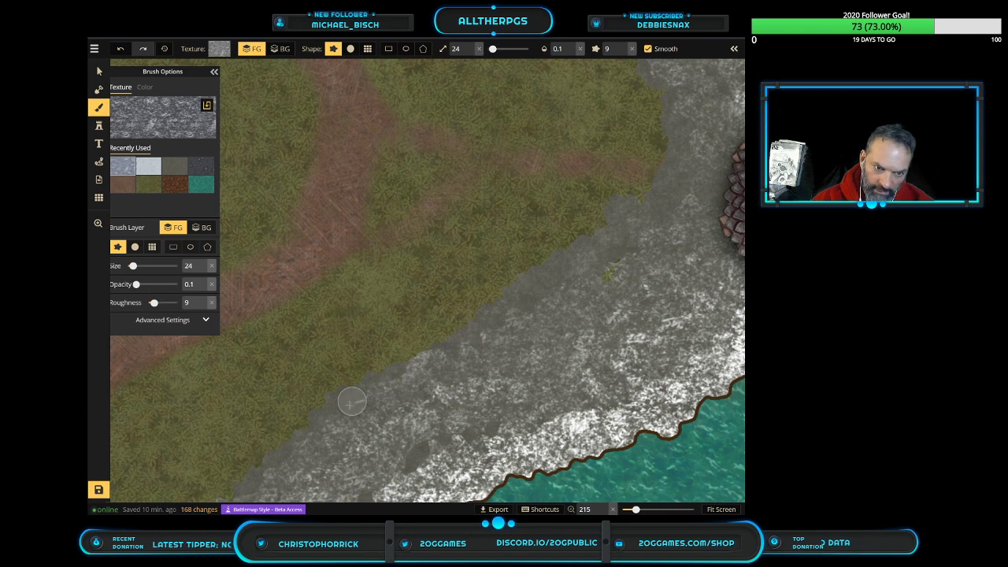
pyautogui.moveTo(536, 294)
pyautogui.mouseDown()
pyautogui.moveTo(567, 247)
pyautogui.moveTo(645, 181)
pyautogui.mouseUp()
pyautogui.scroll(2, 660, 150)
pyautogui.scroll(-1, 660, 149)
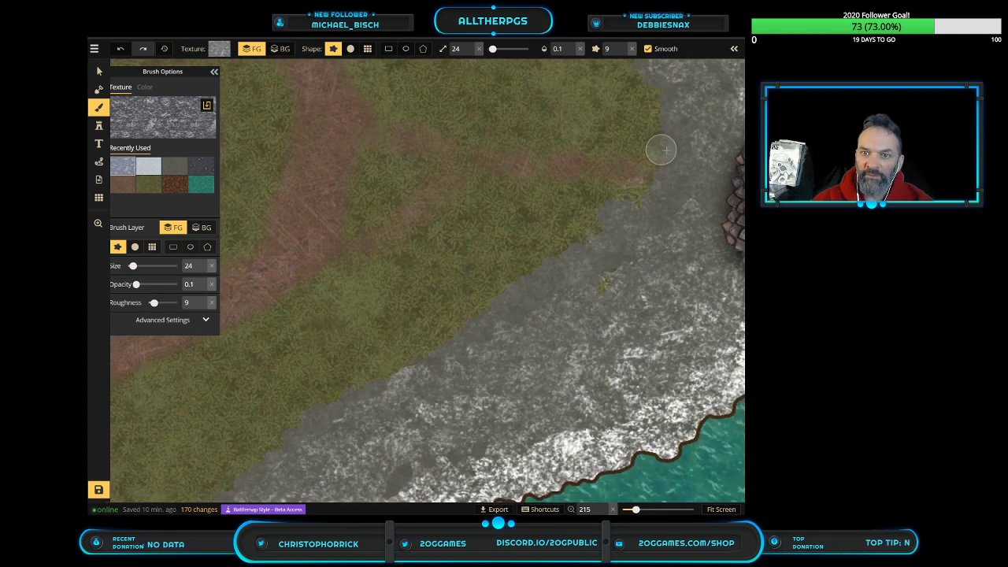
pyautogui.scroll(-5, 733, 147)
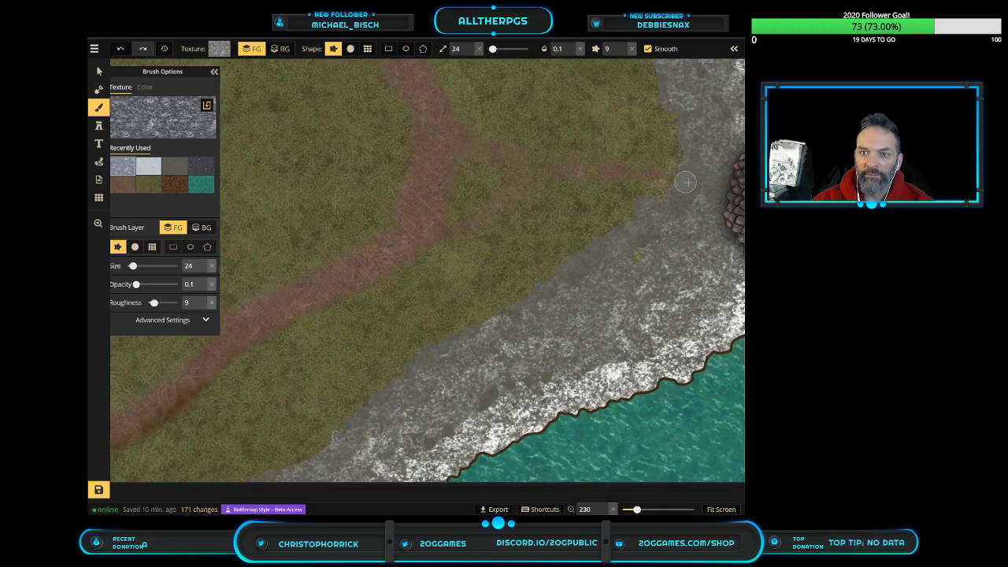
# Set the brush opacity to 1 and paint speckled stone over the grey rock along the shore north of the tower
pyautogui.click(99, 224)
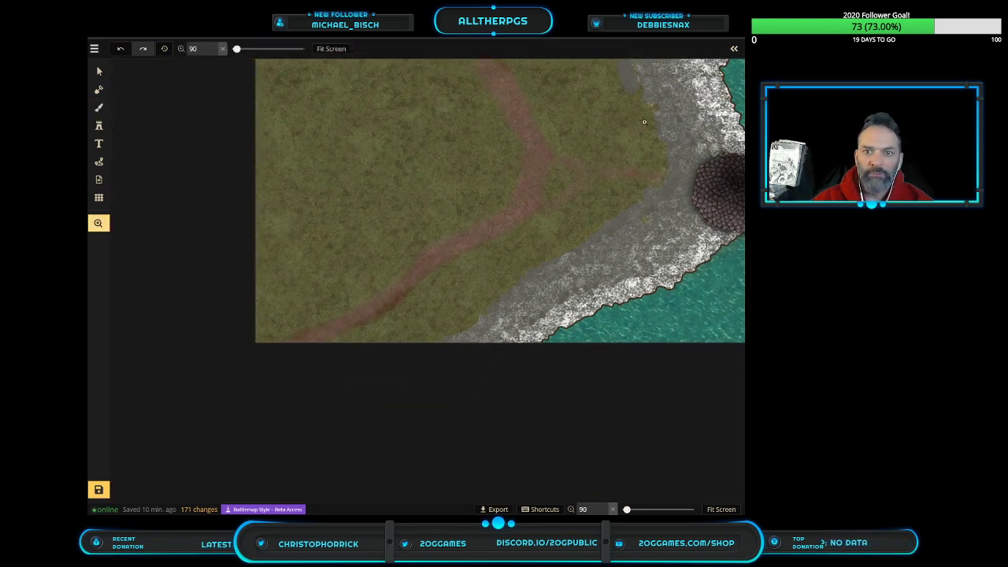
pyautogui.scroll(3, 615, 228)
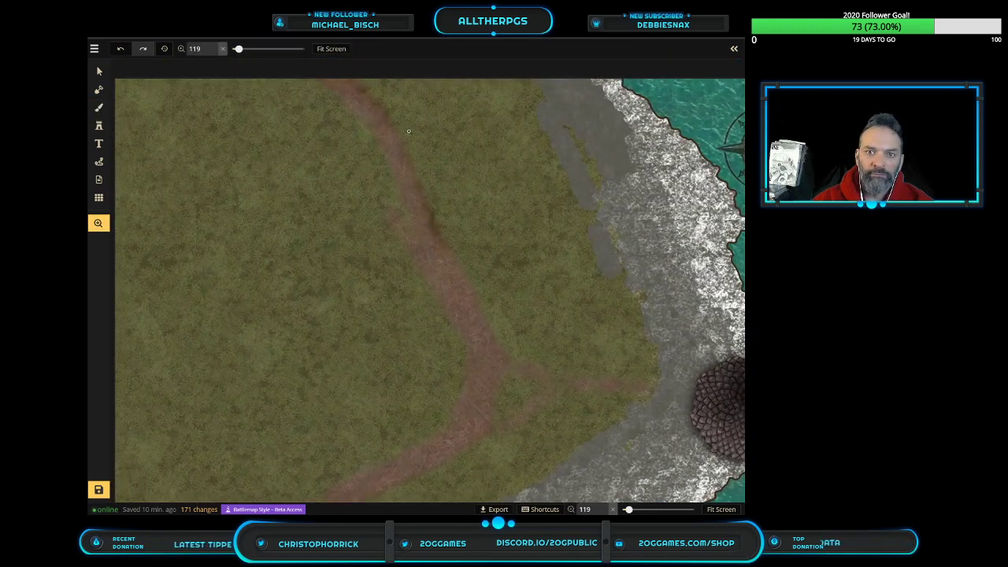
pyautogui.click(98, 107)
pyautogui.moveTo(619, 282); pyautogui.dragTo(519, 81)
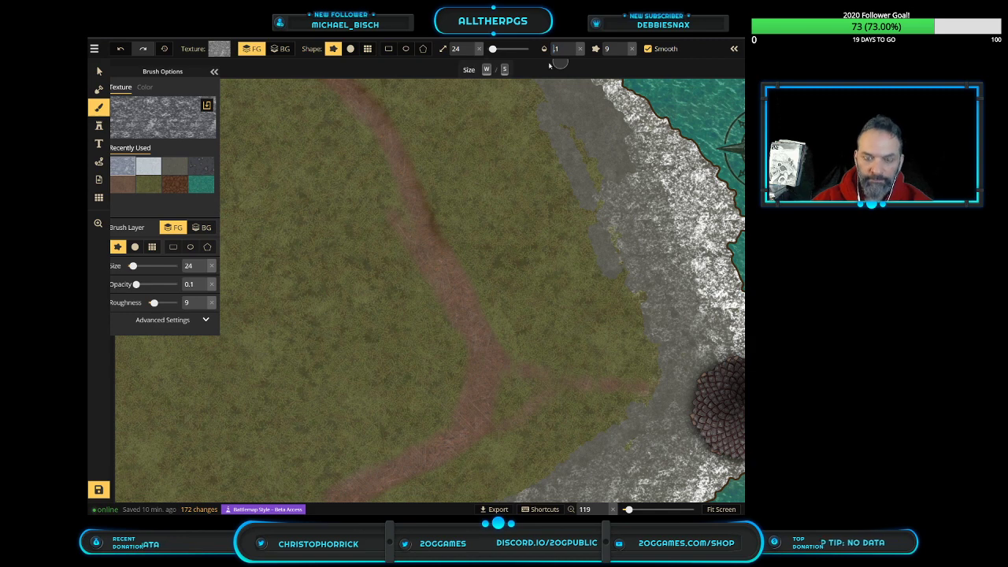
pyautogui.write('1')
pyautogui.moveTo(616, 113); pyautogui.dragTo(609, 91)
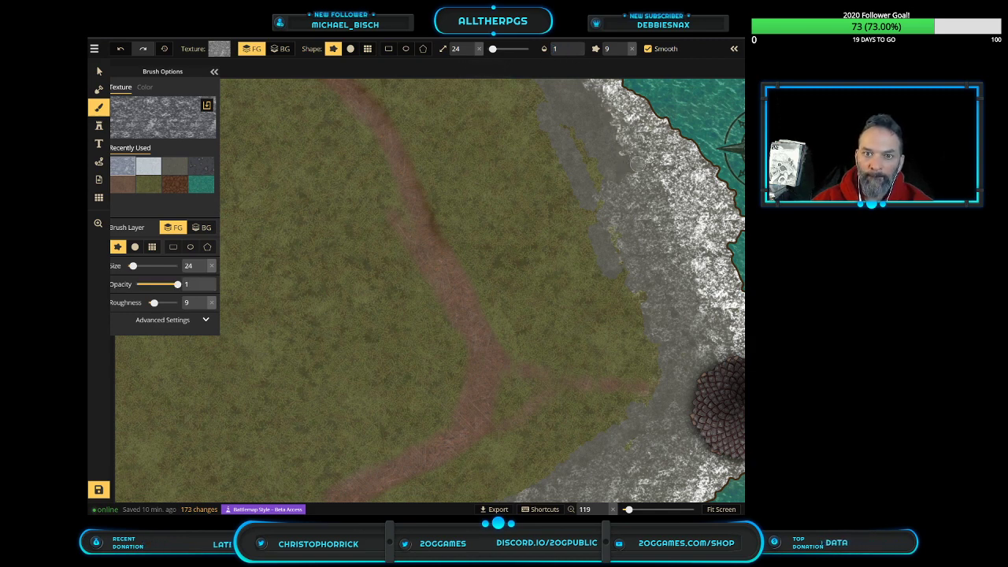
pyautogui.moveTo(637, 164); pyautogui.dragTo(607, 108)
# Lower the opacity to 0.8 and brush speckled stone along the inner side of the northern shore rock
pyautogui.click(556, 49)
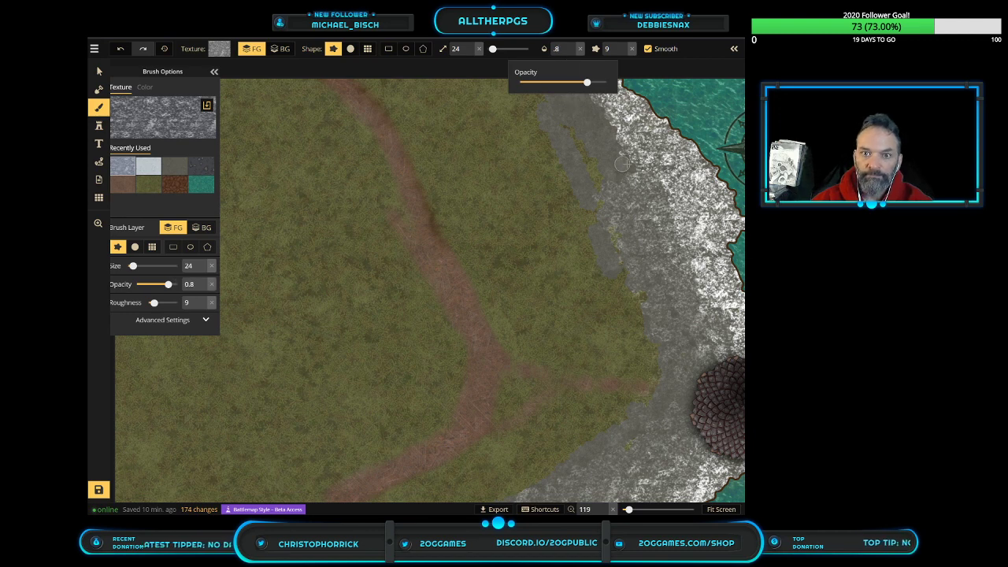
pyautogui.press('Return')
pyautogui.moveTo(571, 85); pyautogui.dragTo(652, 189)
# Set the opacity to 0.6, brush speckled stone further inland on the northern rock, and reduce the brush roughness to 4
pyautogui.click(557, 49)
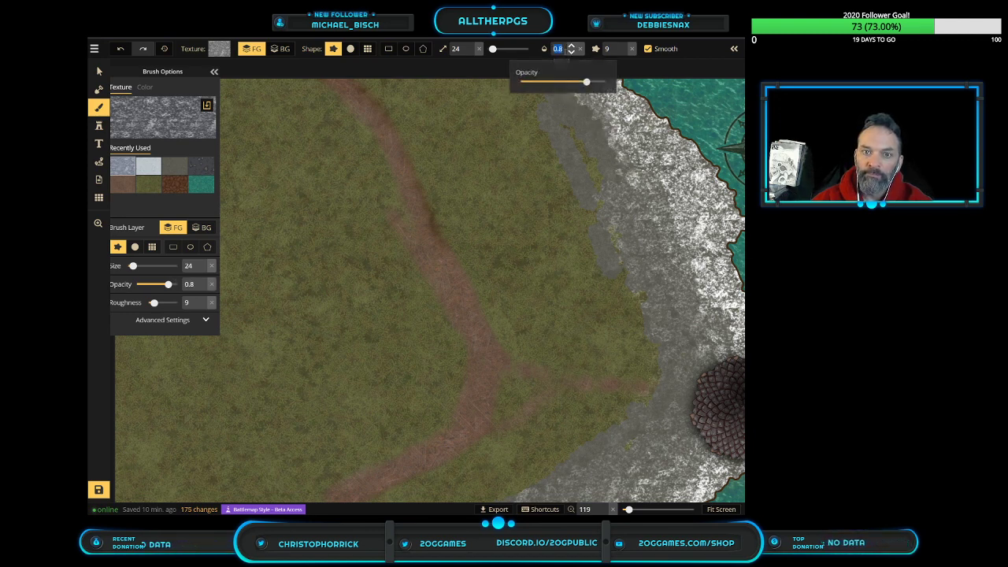
pyautogui.moveTo(589, 82); pyautogui.dragTo(608, 82)
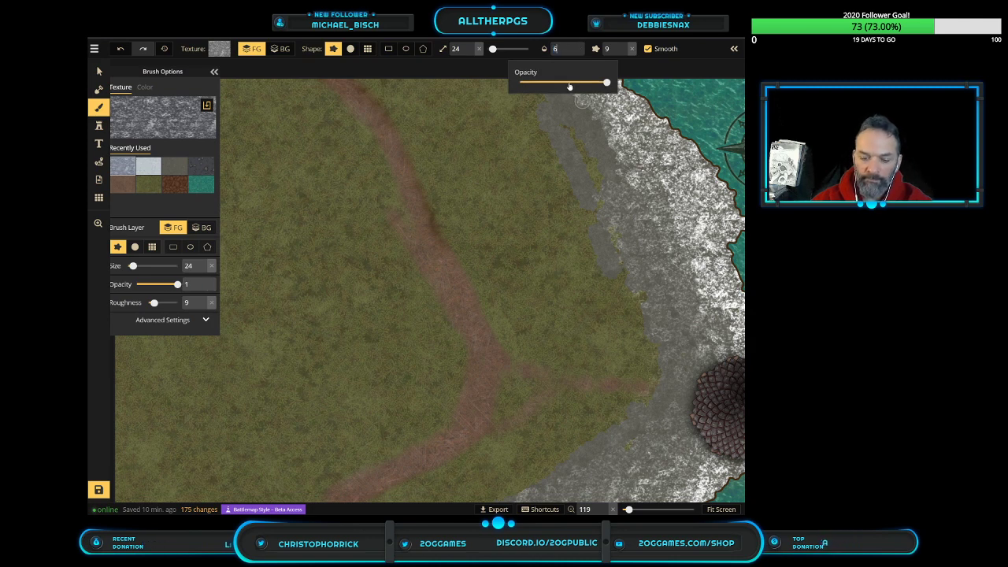
pyautogui.write('.6')
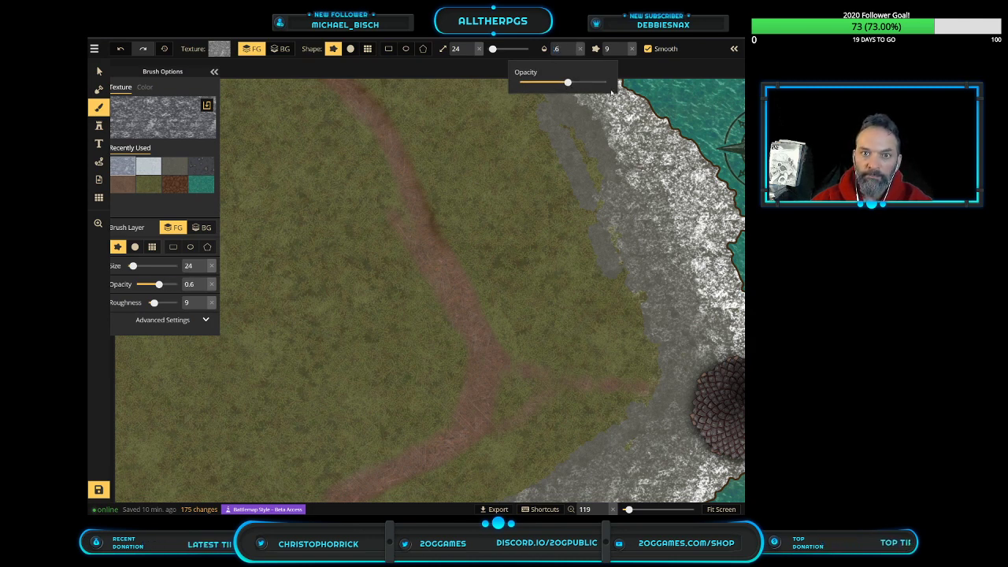
pyautogui.press('Return')
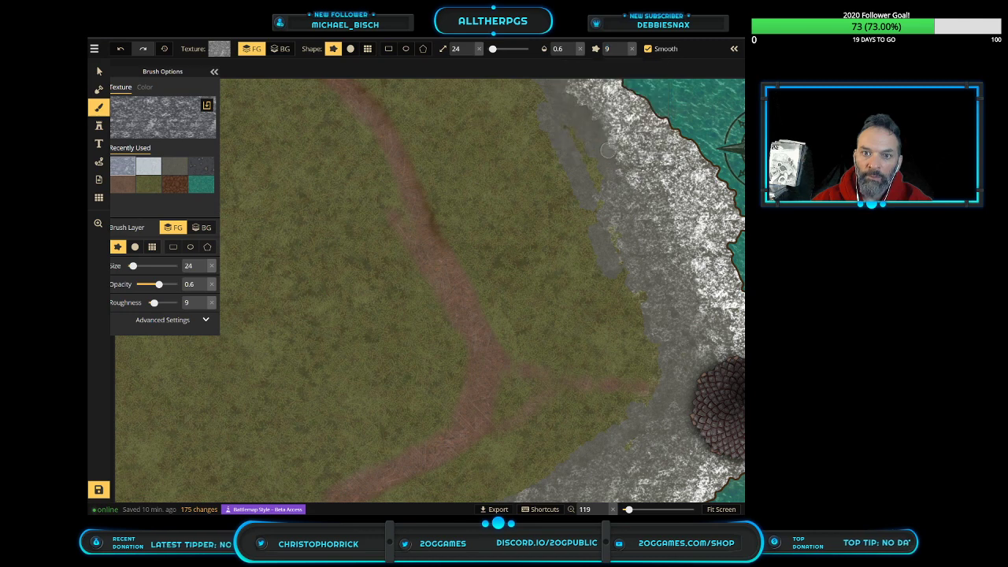
pyautogui.click(606, 49)
pyautogui.moveTo(596, 82); pyautogui.dragTo(574, 88)
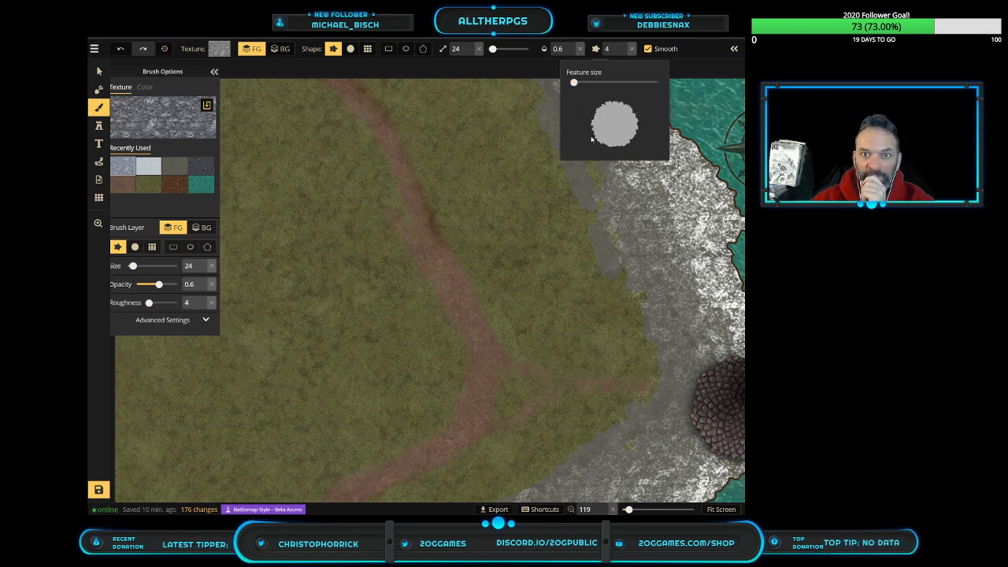
pyautogui.moveTo(575, 83)
pyautogui.mouseDown()
pyautogui.moveTo(591, 90)
pyautogui.moveTo(575, 88)
pyautogui.mouseUp()
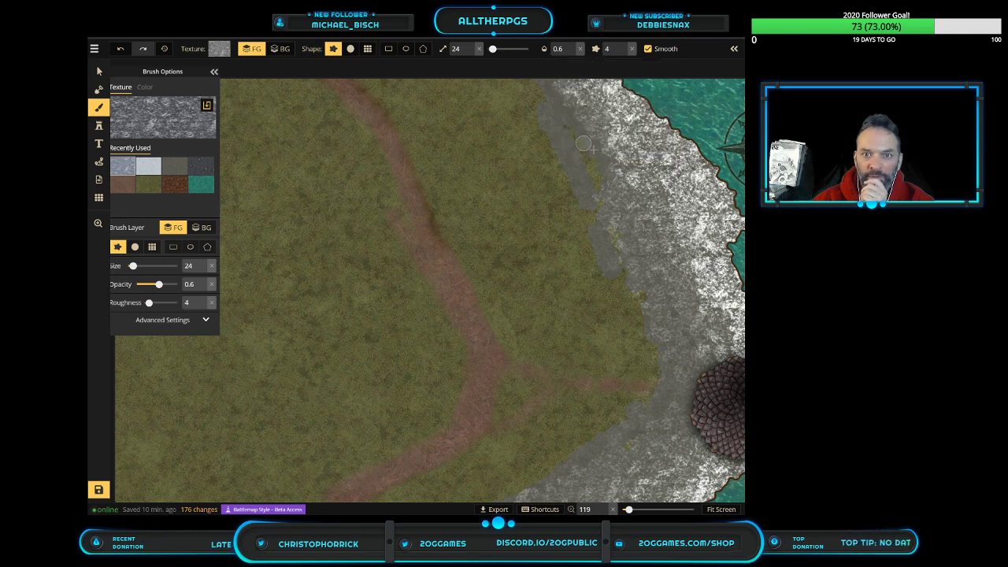
# Lower the opacity to 0.4 and brush speckled stone over the grey rock beside the grass north of the tower
pyautogui.click(563, 48)
pyautogui.moveTo(568, 82); pyautogui.dragTo(610, 82)
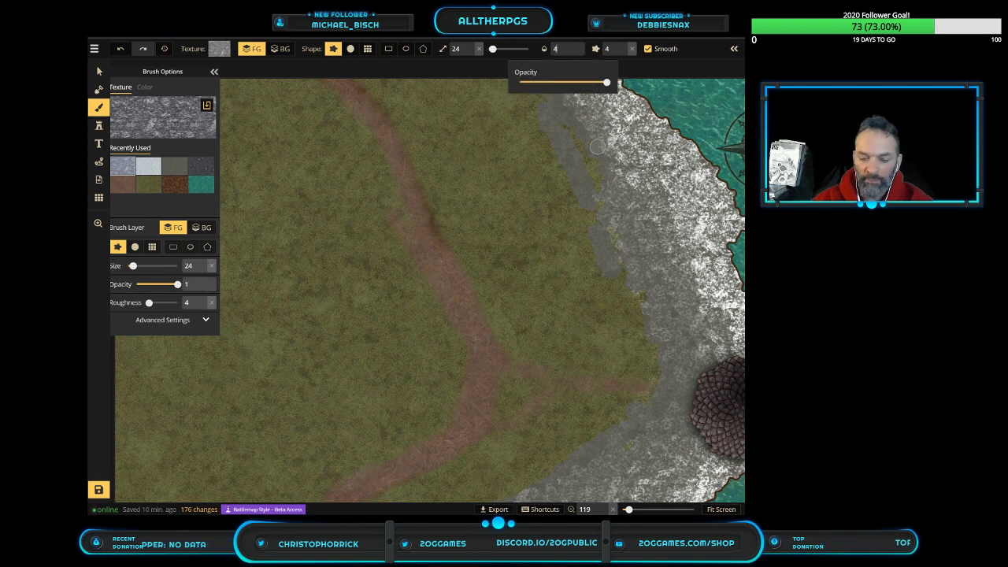
pyautogui.moveTo(606, 82); pyautogui.dragTo(547, 82)
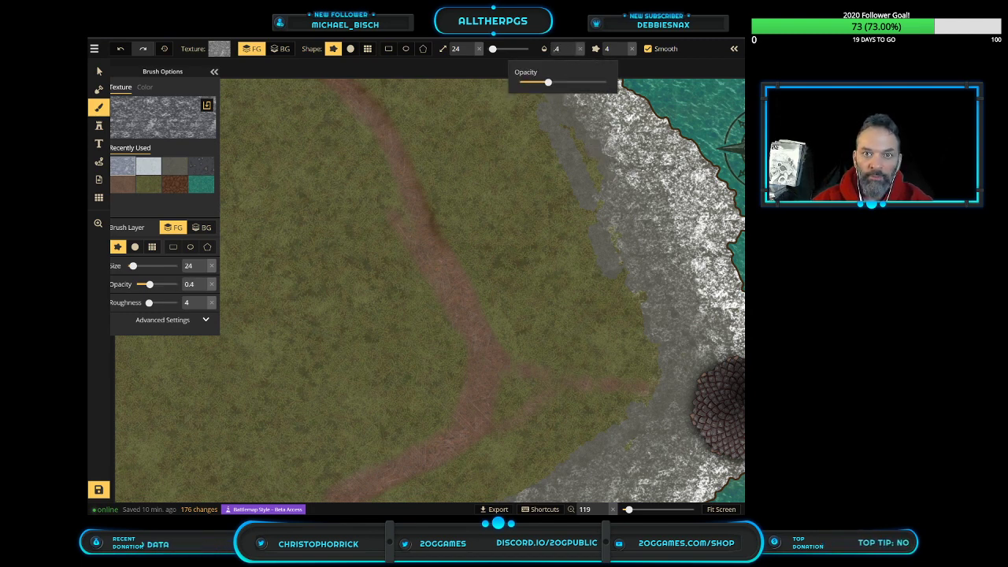
pyautogui.moveTo(596, 146)
pyautogui.mouseDown()
pyautogui.moveTo(553, 94)
pyautogui.moveTo(573, 126)
pyautogui.mouseUp()
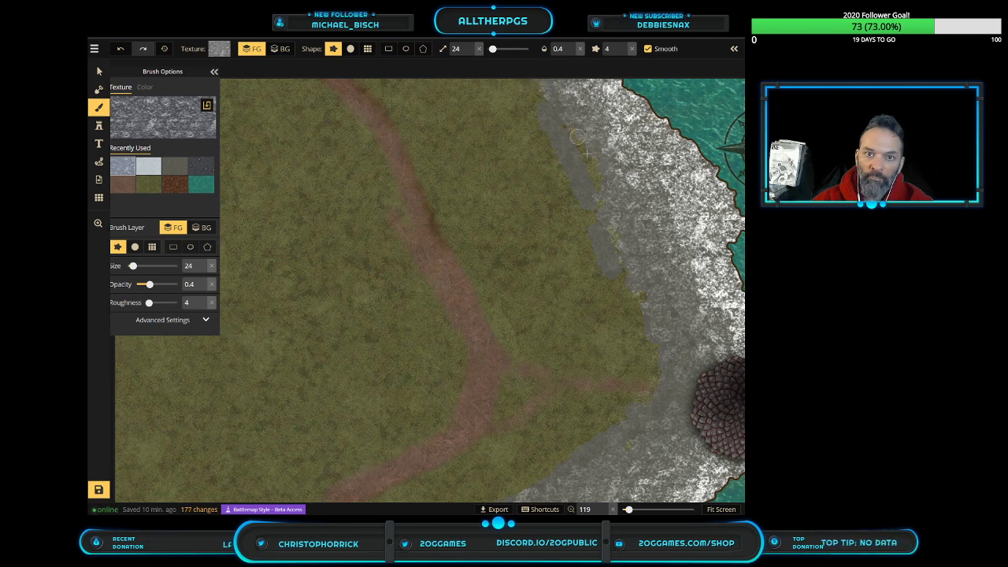
# Set the opacity to 0.2 and brush faint speckled stone along the whole grass edge, both north and southwest of the tower
pyautogui.click(557, 49)
pyautogui.write('1')
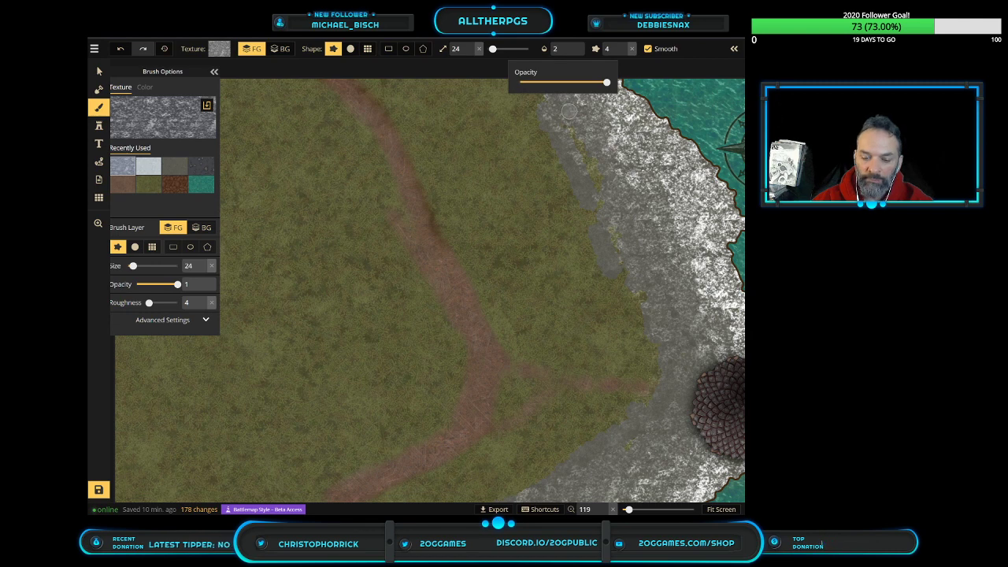
pyautogui.write('.2')
pyautogui.press('Return')
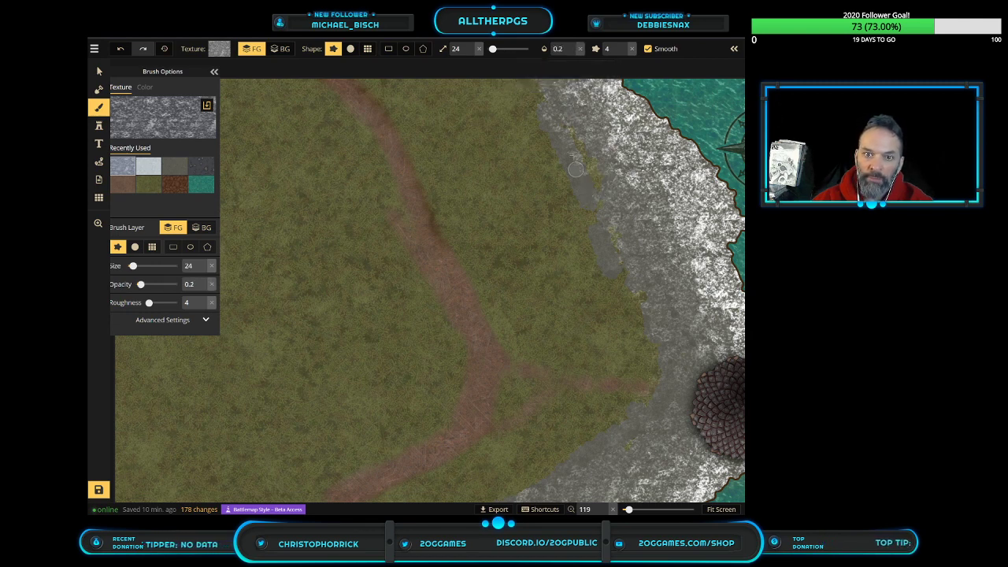
pyautogui.moveTo(522, 83)
pyautogui.mouseDown()
pyautogui.moveTo(611, 271)
pyautogui.moveTo(622, 258)
pyautogui.moveTo(573, 156)
pyautogui.moveTo(641, 316)
pyautogui.moveTo(644, 387)
pyautogui.moveTo(641, 339)
pyautogui.mouseUp()
pyautogui.moveTo(542, 146); pyautogui.dragTo(525, 75)
pyautogui.moveTo(641, 407); pyautogui.dragTo(591, 450)
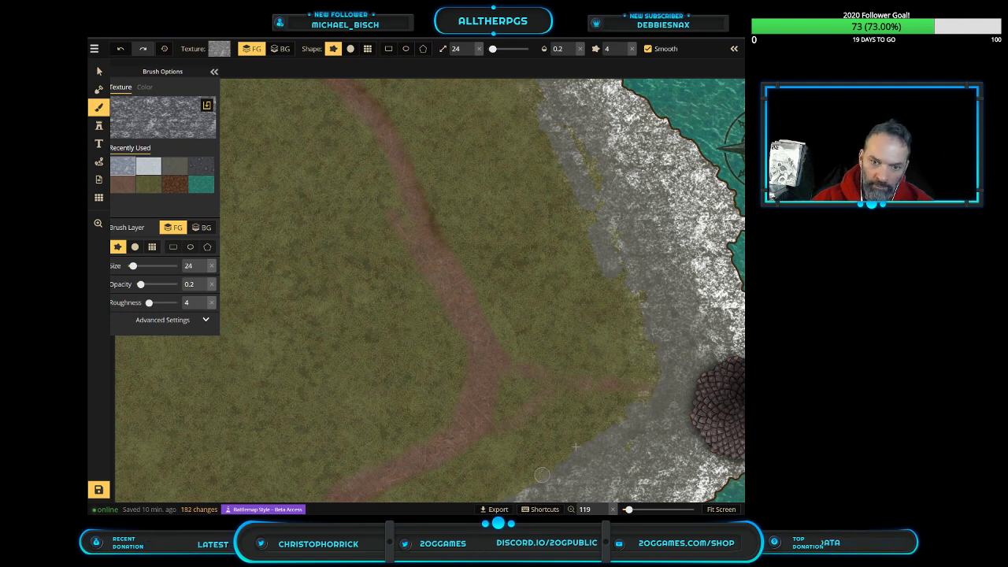
# Pick the Grass Mixed 1 texture from the texture catalog for the brush
pyautogui.scroll(-4, 556, 462)
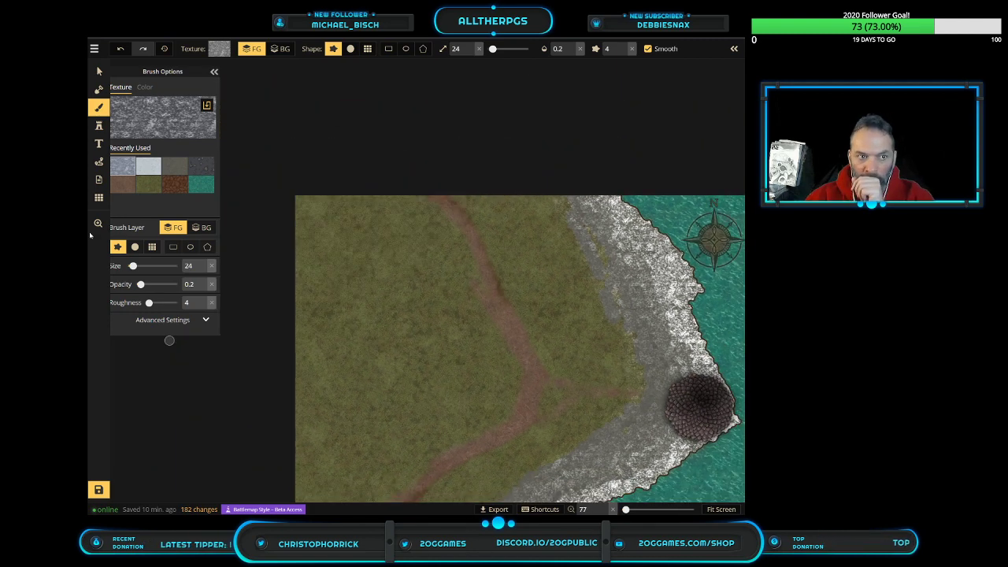
pyautogui.click(98, 224)
pyautogui.moveTo(572, 410); pyautogui.dragTo(487, 285)
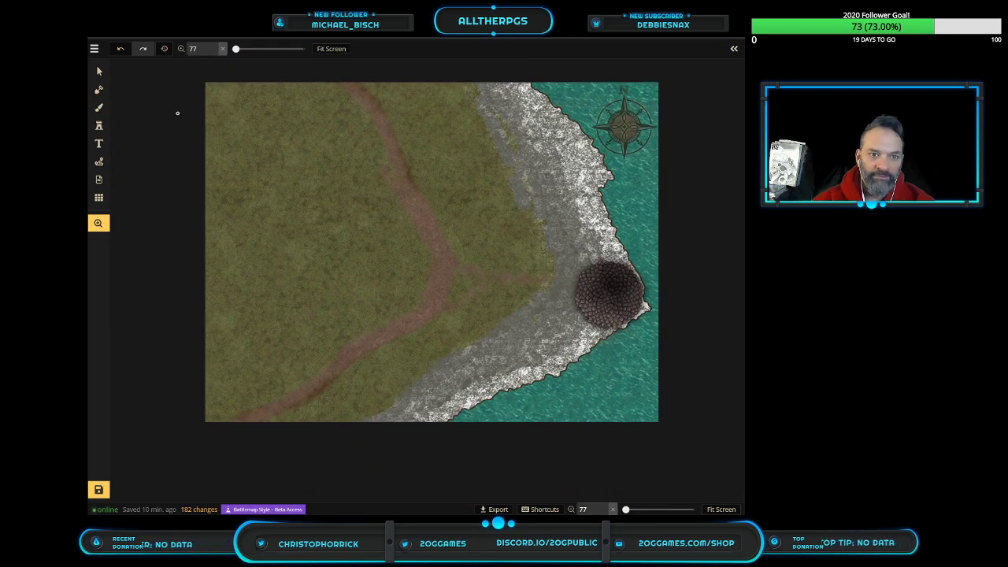
pyautogui.click(98, 90)
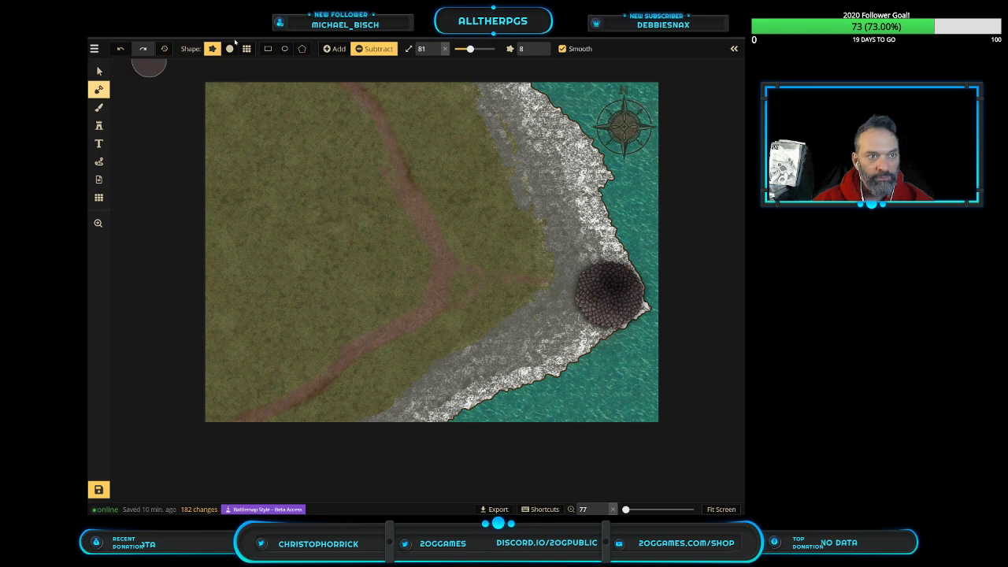
pyautogui.click(99, 107)
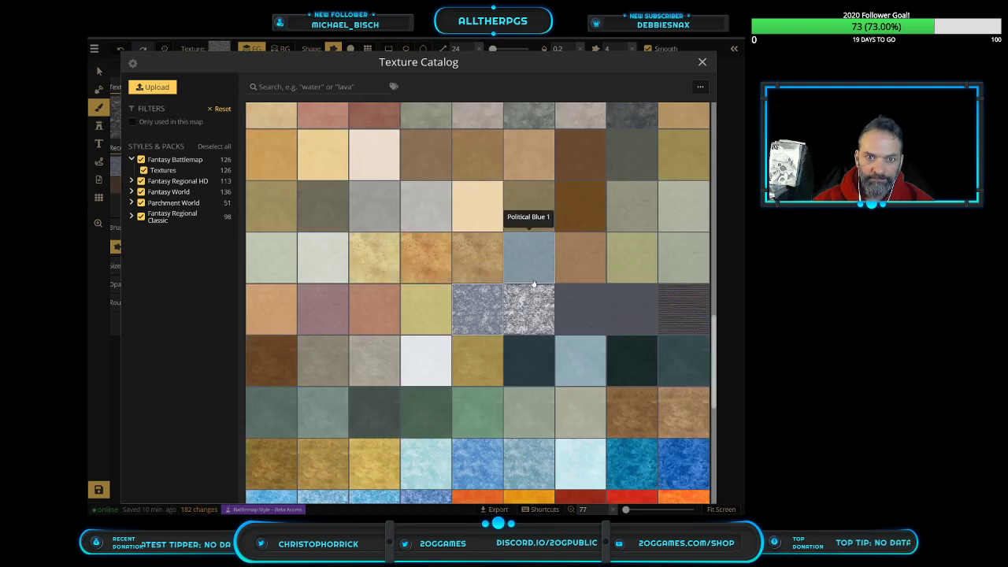
pyautogui.scroll(3, 530, 282)
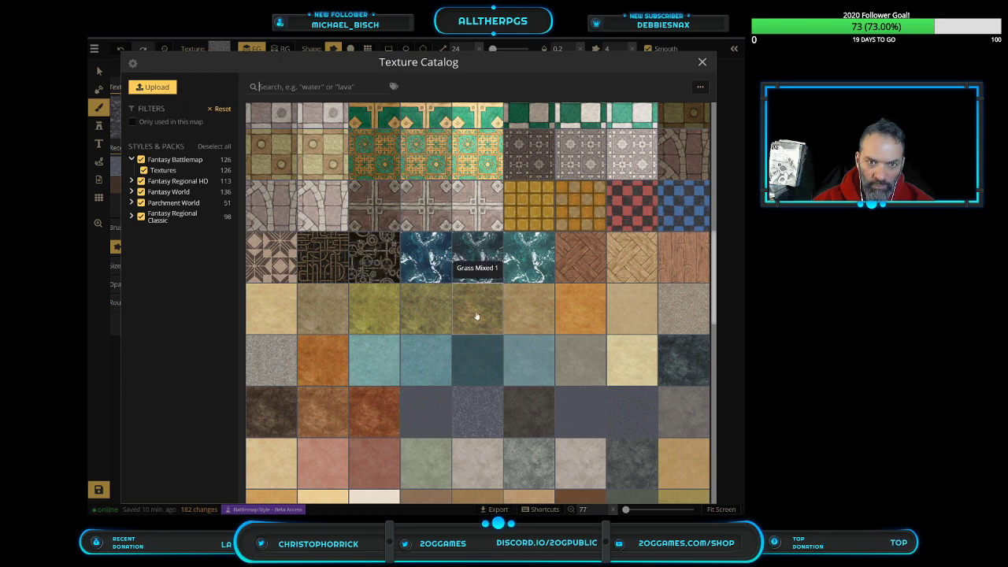
pyautogui.click(521, 331)
pyautogui.scroll(4, 507, 225)
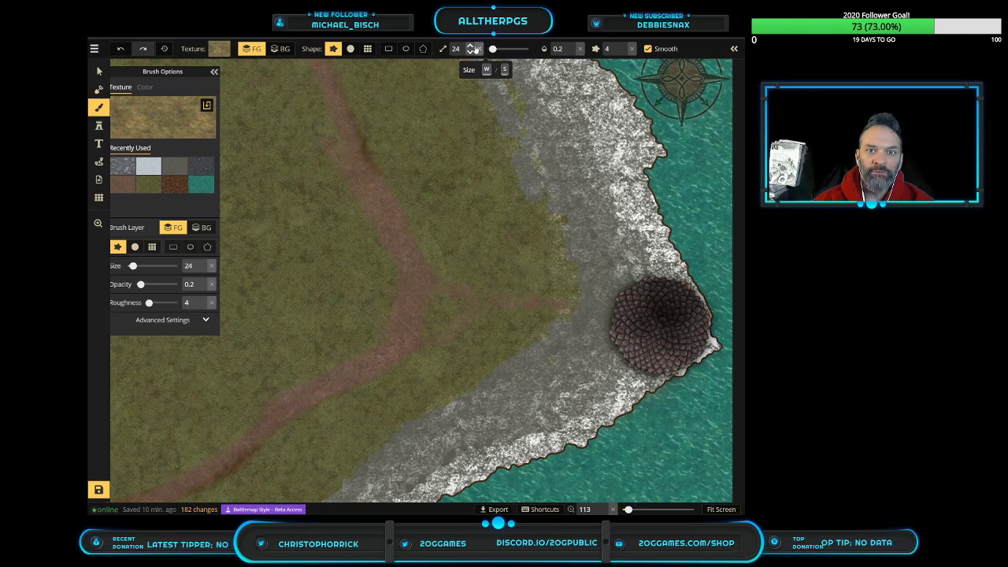
# Set brush size 174 and opacity 0.5, and paint mixed grass over the green area between the northern road and the shore
pyautogui.moveTo(492, 49); pyautogui.dragTo(523, 49)
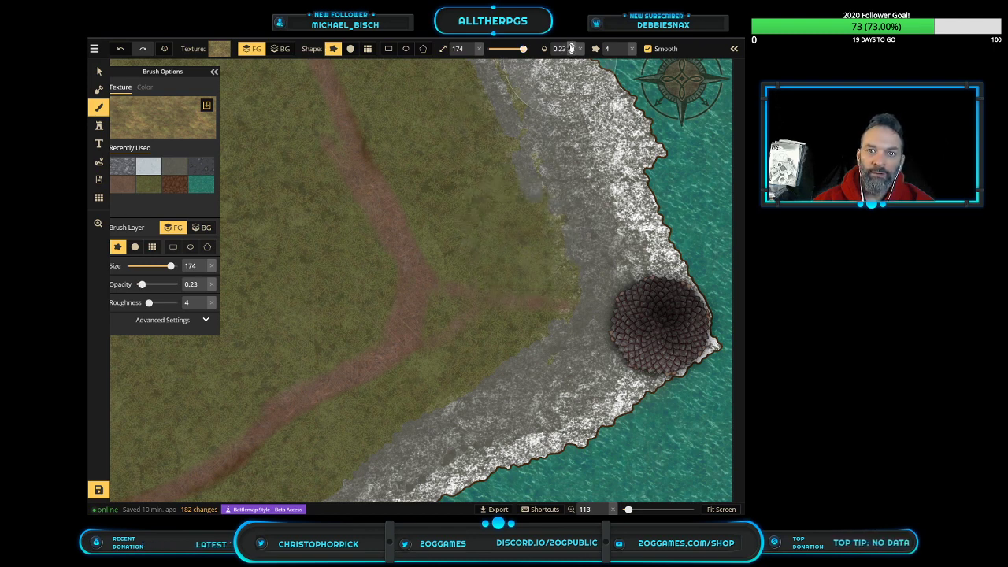
pyautogui.moveTo(558, 49); pyautogui.dragTo(574, 52)
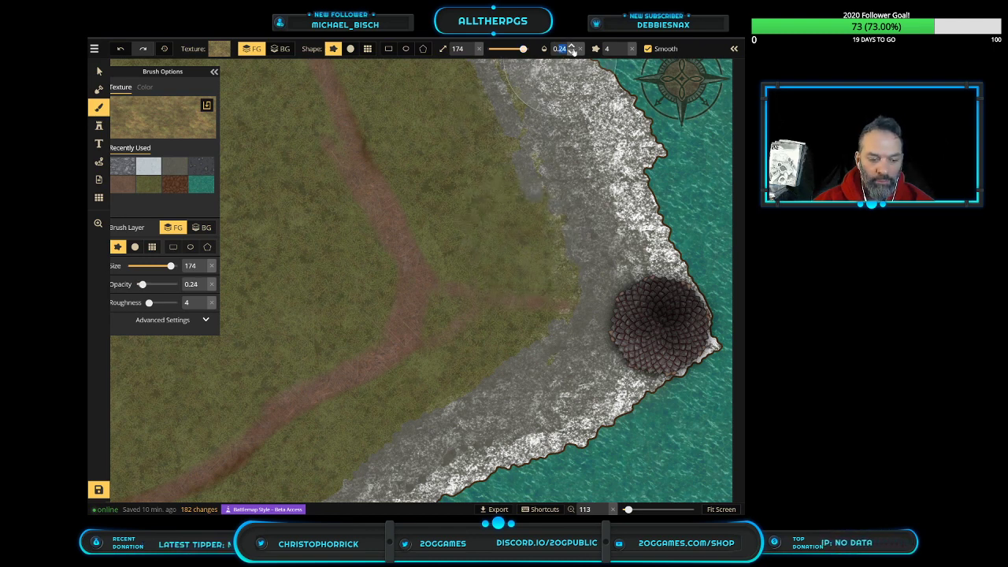
pyautogui.moveTo(513, 247)
pyautogui.mouseDown()
pyautogui.moveTo(545, 251)
pyautogui.moveTo(546, 238)
pyautogui.moveTo(461, 214)
pyautogui.moveTo(466, 175)
pyautogui.moveTo(418, 67)
pyautogui.moveTo(465, 213)
pyautogui.mouseUp()
pyautogui.scroll(-3, 466, 212)
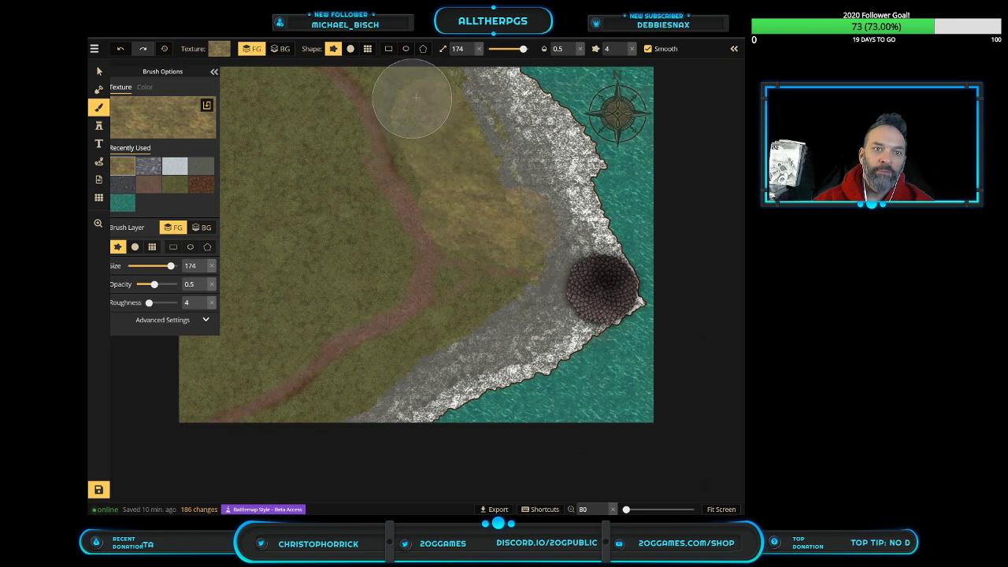
# Keep the rough brush shape and paint mixed grass over all the green land west of the road
pyautogui.click(389, 48)
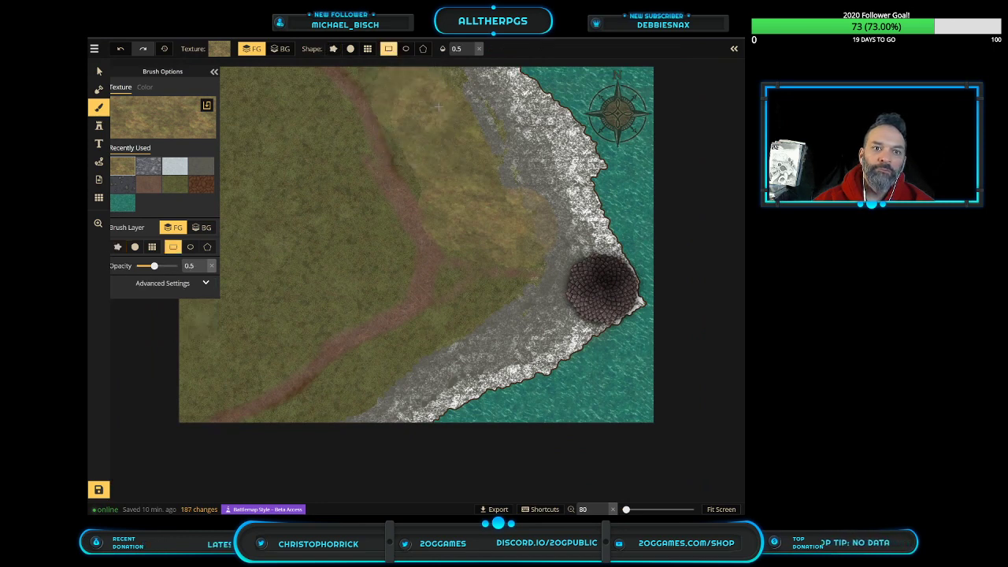
pyautogui.click(332, 48)
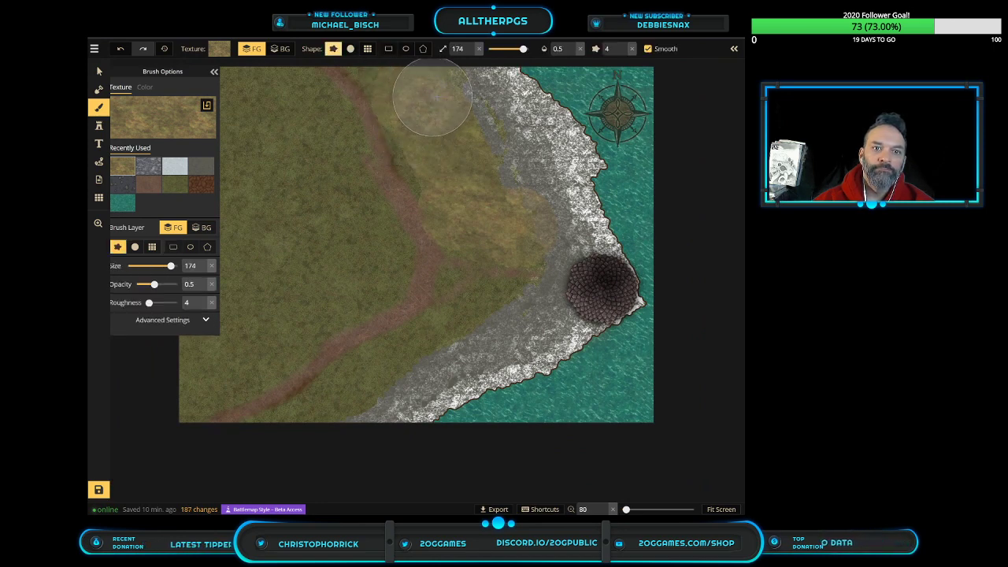
pyautogui.moveTo(403, 79)
pyautogui.mouseDown()
pyautogui.moveTo(425, 150)
pyautogui.moveTo(450, 180)
pyautogui.moveTo(455, 173)
pyautogui.moveTo(422, 125)
pyautogui.moveTo(445, 136)
pyautogui.moveTo(362, 224)
pyautogui.moveTo(324, 128)
pyautogui.moveTo(293, 102)
pyautogui.moveTo(231, 91)
pyautogui.moveTo(240, 116)
pyautogui.moveTo(297, 161)
pyautogui.moveTo(198, 289)
pyautogui.moveTo(252, 183)
pyautogui.moveTo(316, 205)
pyautogui.moveTo(350, 189)
pyautogui.moveTo(343, 174)
pyautogui.moveTo(376, 255)
pyautogui.moveTo(373, 281)
pyautogui.moveTo(301, 311)
pyautogui.moveTo(262, 312)
pyautogui.moveTo(293, 258)
pyautogui.moveTo(296, 223)
pyautogui.moveTo(252, 310)
pyautogui.moveTo(273, 232)
pyautogui.moveTo(236, 112)
pyautogui.moveTo(207, 60)
pyautogui.mouseUp()
pyautogui.click(213, 73)
pyautogui.moveTo(185, 402); pyautogui.dragTo(178, 417)
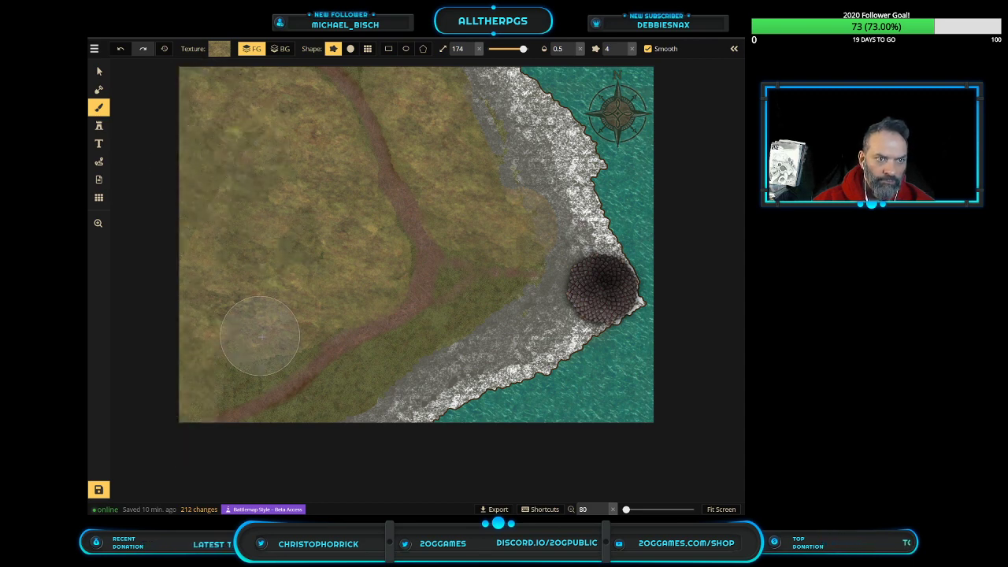
pyautogui.moveTo(314, 300)
pyautogui.mouseDown()
pyautogui.moveTo(209, 371)
pyautogui.moveTo(230, 368)
pyautogui.mouseUp()
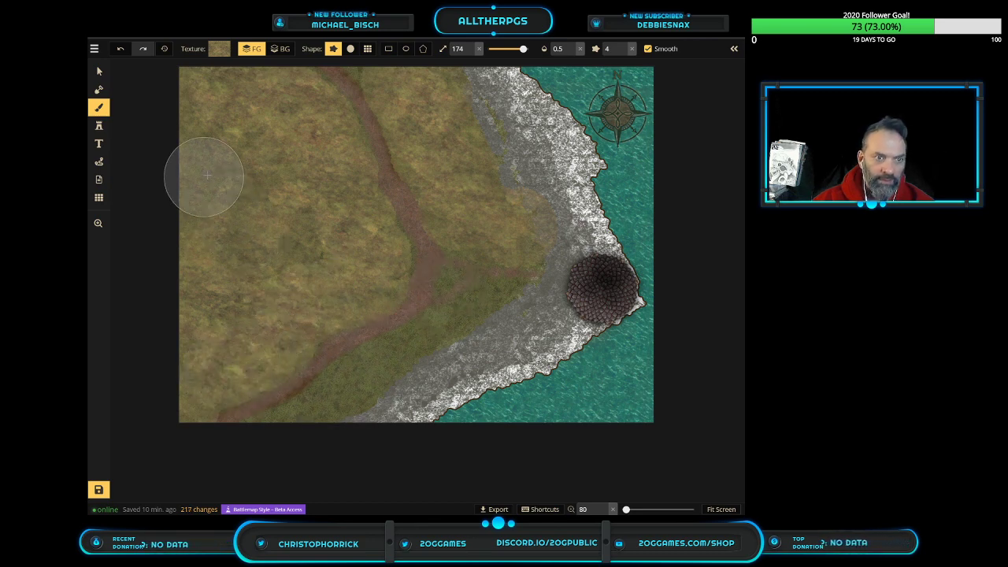
pyautogui.moveTo(202, 124)
pyautogui.mouseDown()
pyautogui.moveTo(196, 202)
pyautogui.moveTo(178, 248)
pyautogui.moveTo(183, 223)
pyautogui.mouseUp()
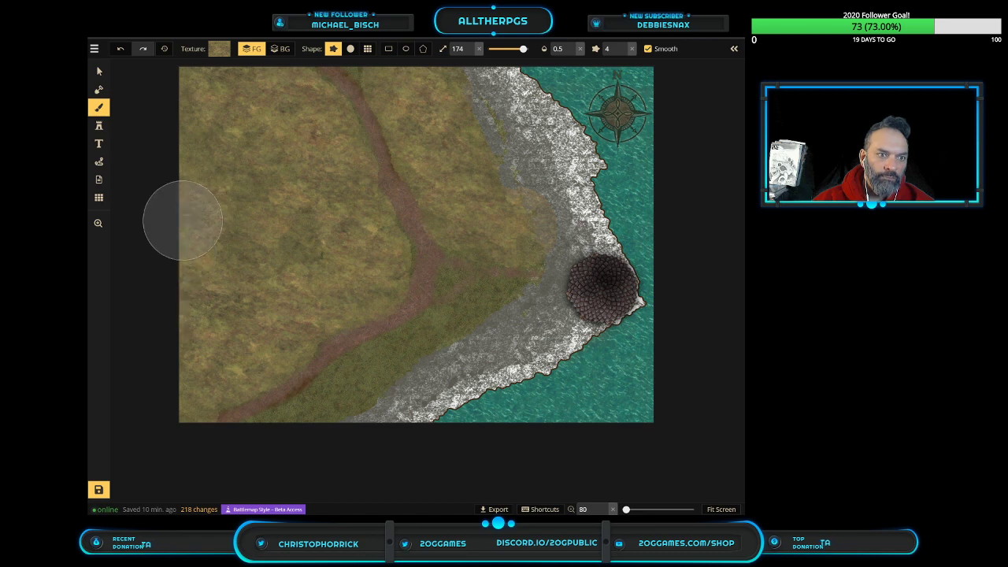
pyautogui.moveTo(191, 172)
pyautogui.mouseDown()
pyautogui.moveTo(193, 87)
pyautogui.moveTo(192, 316)
pyautogui.moveTo(188, 355)
pyautogui.moveTo(183, 304)
pyautogui.moveTo(178, 368)
pyautogui.moveTo(203, 353)
pyautogui.moveTo(230, 294)
pyautogui.moveTo(235, 214)
pyautogui.moveTo(213, 112)
pyautogui.moveTo(246, 143)
pyautogui.moveTo(268, 201)
pyautogui.moveTo(272, 253)
pyautogui.moveTo(214, 326)
pyautogui.moveTo(117, 334)
pyautogui.moveTo(131, 382)
pyautogui.mouseUp()
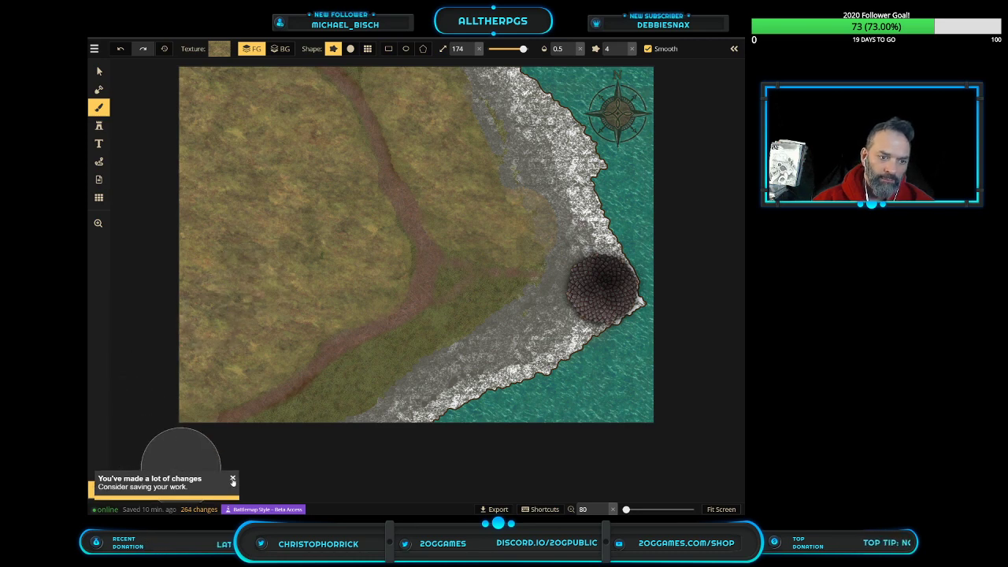
# Dismiss the save reminder and save the map
pyautogui.click(232, 480)
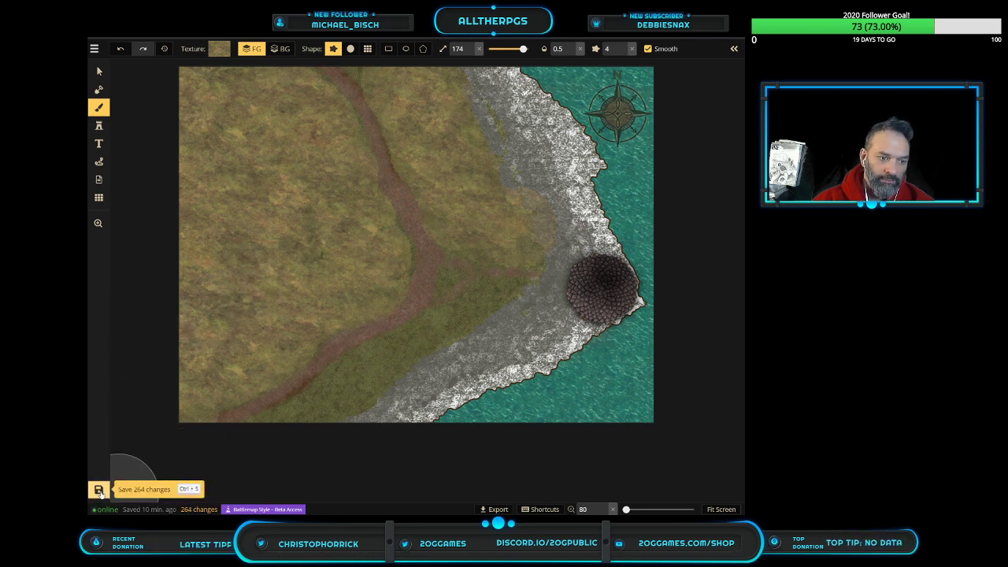
pyautogui.click(98, 490)
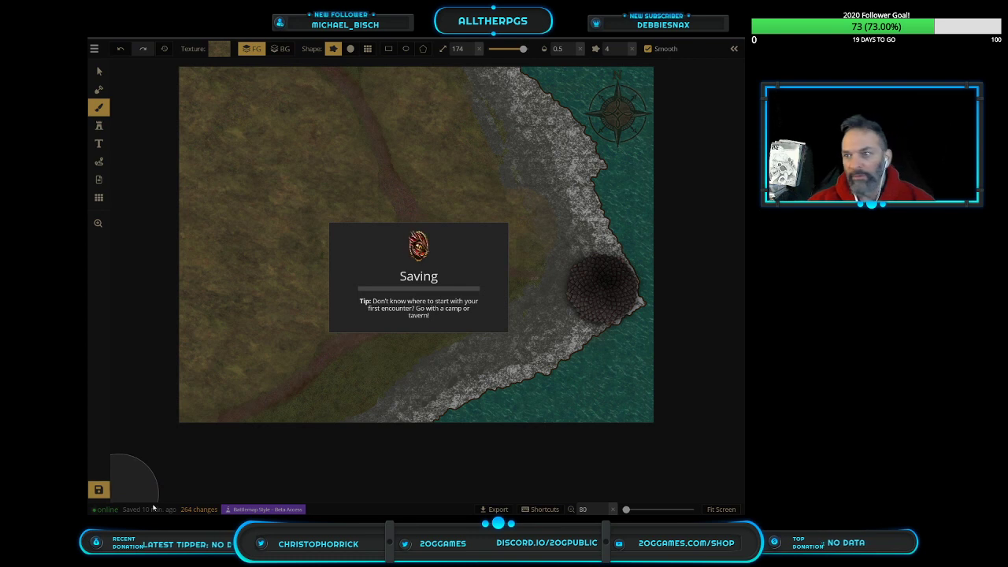
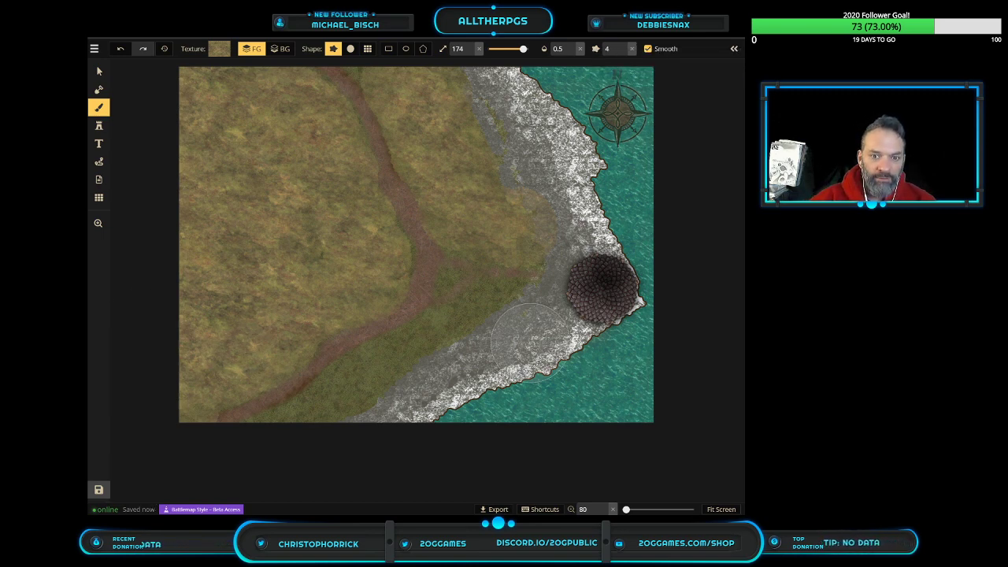
# Set the brush size to 13 and paint mixed grass beside the road junction and along the green strip's road and shore edges
pyautogui.scroll(8, 461, 323)
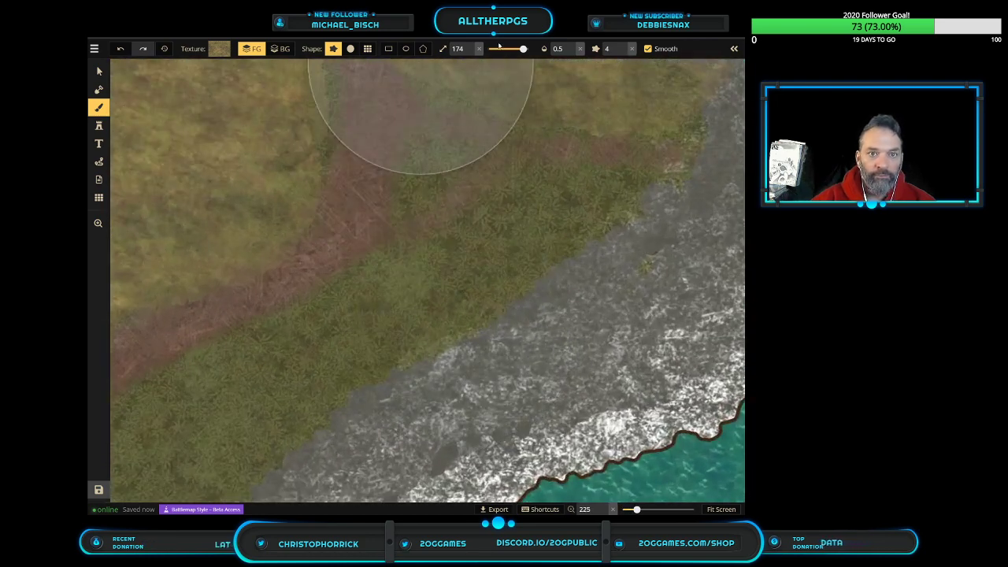
pyautogui.moveTo(523, 48); pyautogui.dragTo(489, 61)
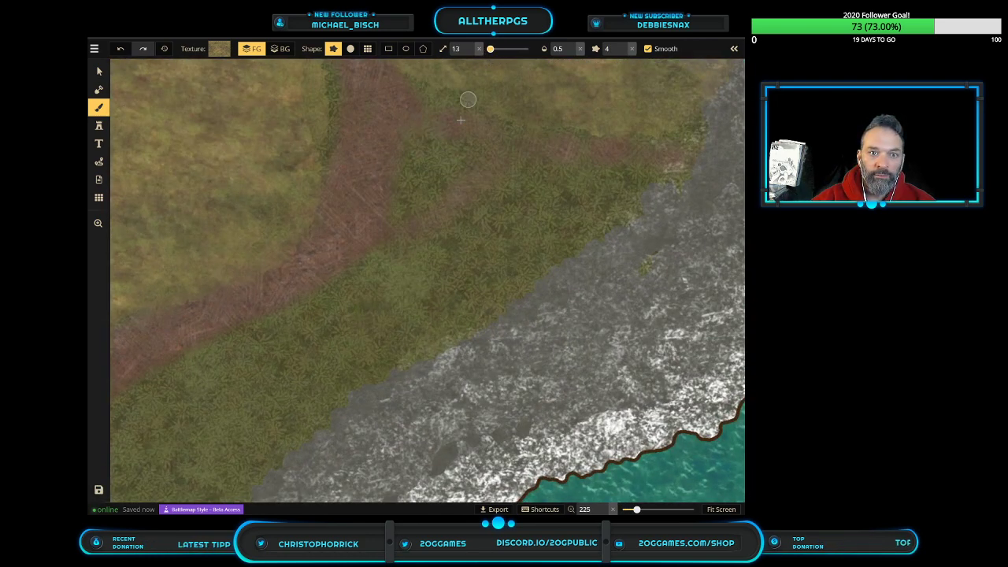
pyautogui.moveTo(423, 144)
pyautogui.mouseDown()
pyautogui.moveTo(475, 160)
pyautogui.moveTo(426, 181)
pyautogui.moveTo(411, 210)
pyautogui.mouseUp()
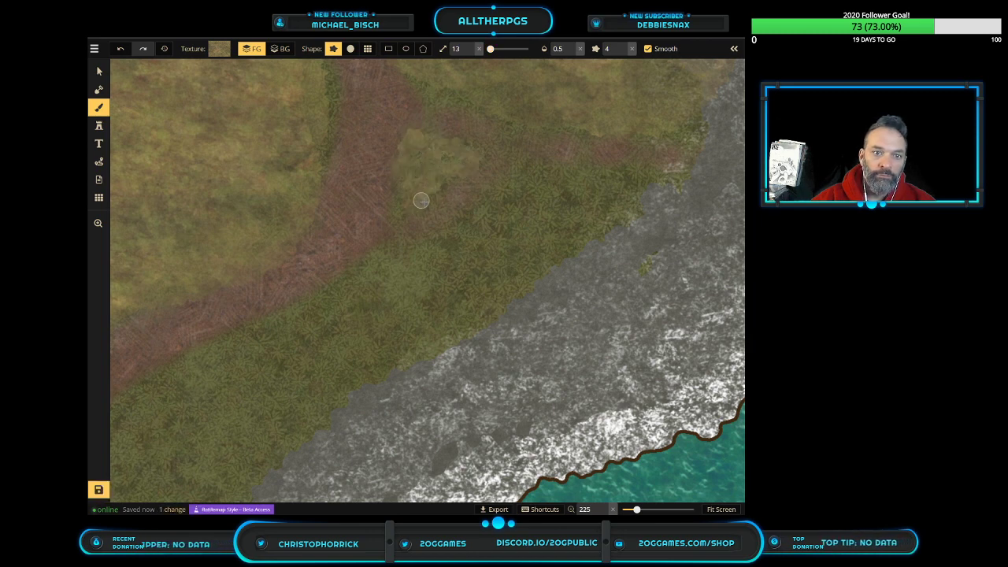
pyautogui.moveTo(419, 67); pyautogui.dragTo(440, 82)
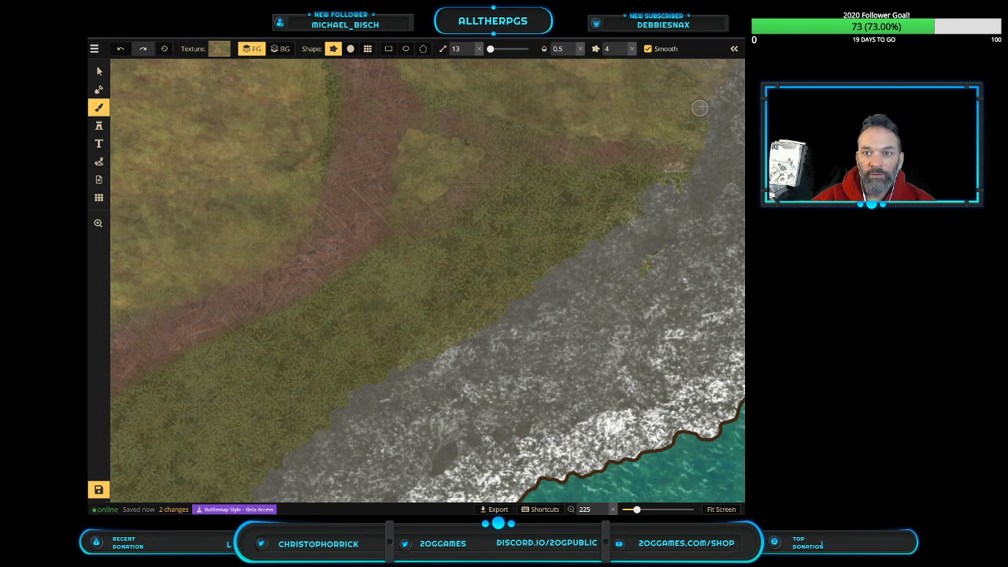
pyautogui.moveTo(680, 180); pyautogui.dragTo(523, 185)
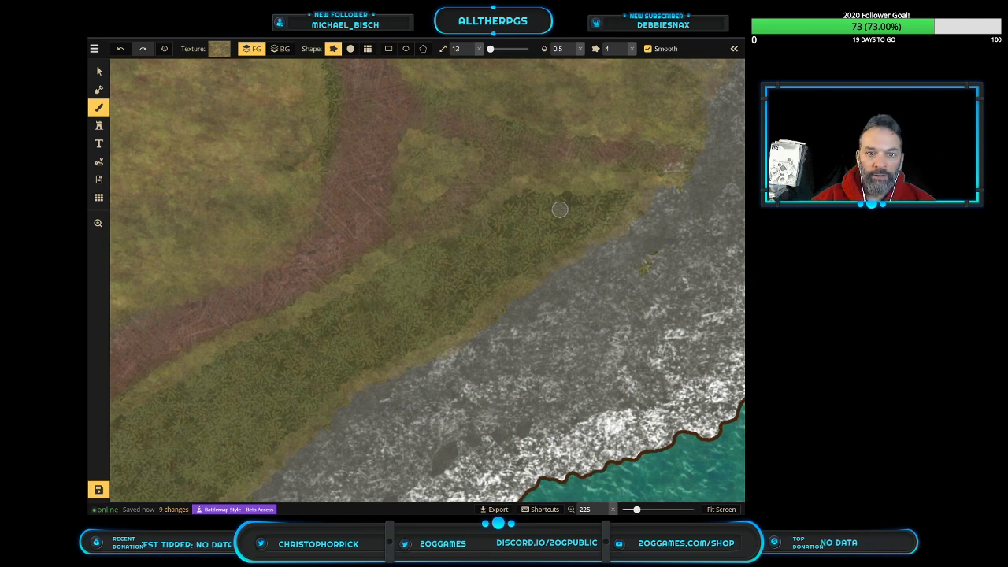
# Set the brush size to 58 and cover the remaining green strip between the southern road and the shore with mixed grass
pyautogui.moveTo(497, 52); pyautogui.dragTo(500, 49)
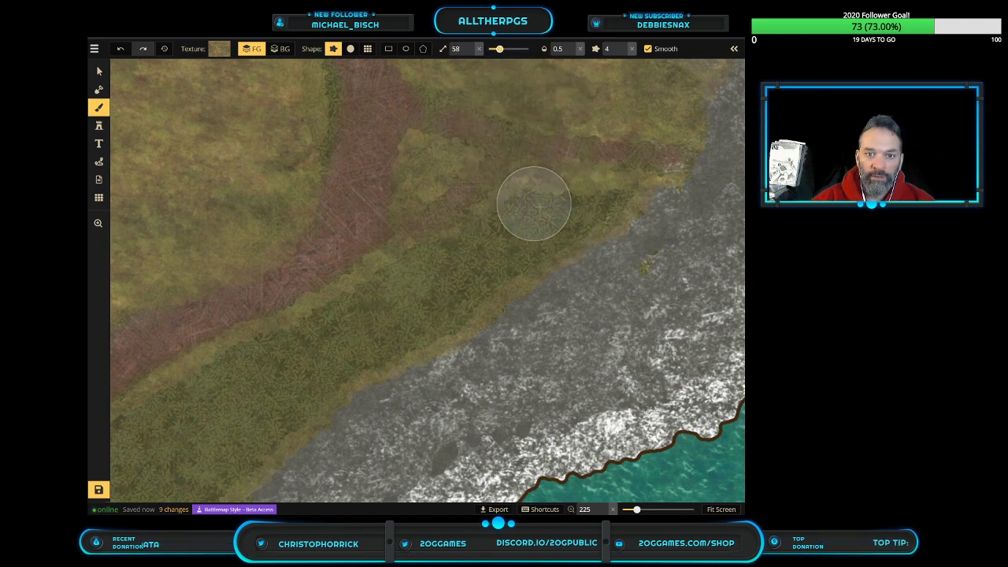
pyautogui.moveTo(602, 202)
pyautogui.mouseDown()
pyautogui.moveTo(381, 348)
pyautogui.moveTo(449, 275)
pyautogui.moveTo(354, 312)
pyautogui.moveTo(294, 367)
pyautogui.moveTo(99, 474)
pyautogui.moveTo(233, 426)
pyautogui.moveTo(266, 377)
pyautogui.moveTo(187, 402)
pyautogui.moveTo(226, 444)
pyautogui.moveTo(321, 372)
pyautogui.moveTo(225, 459)
pyautogui.moveTo(194, 463)
pyautogui.moveTo(237, 410)
pyautogui.moveTo(214, 422)
pyautogui.moveTo(200, 443)
pyautogui.moveTo(206, 457)
pyautogui.moveTo(168, 497)
pyautogui.moveTo(183, 453)
pyautogui.moveTo(126, 502)
pyautogui.moveTo(152, 467)
pyautogui.moveTo(144, 459)
pyautogui.moveTo(96, 497)
pyautogui.moveTo(184, 487)
pyautogui.moveTo(269, 275)
pyautogui.moveTo(273, 224)
pyautogui.moveTo(228, 163)
pyautogui.moveTo(206, 101)
pyautogui.mouseUp()
pyautogui.scroll(-3, 209, 417)
pyautogui.scroll(-2, 203, 430)
pyautogui.scroll(1, 226, 434)
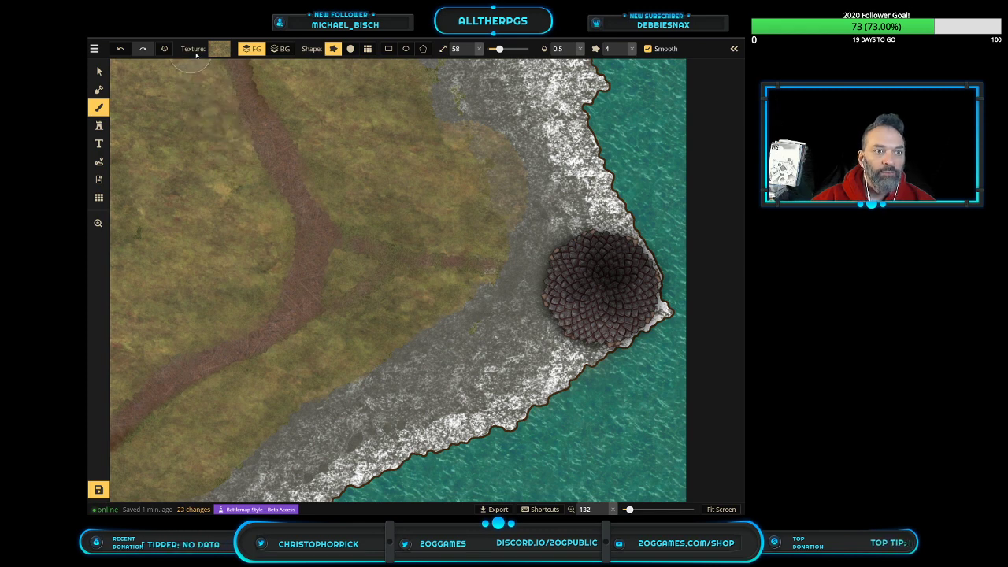
pyautogui.scroll(2, 212, 122)
pyautogui.moveTo(297, 110)
pyautogui.mouseDown()
pyautogui.moveTo(318, 92)
pyautogui.moveTo(359, 175)
pyautogui.moveTo(406, 235)
pyautogui.moveTo(273, 222)
pyautogui.moveTo(249, 178)
pyautogui.mouseUp()
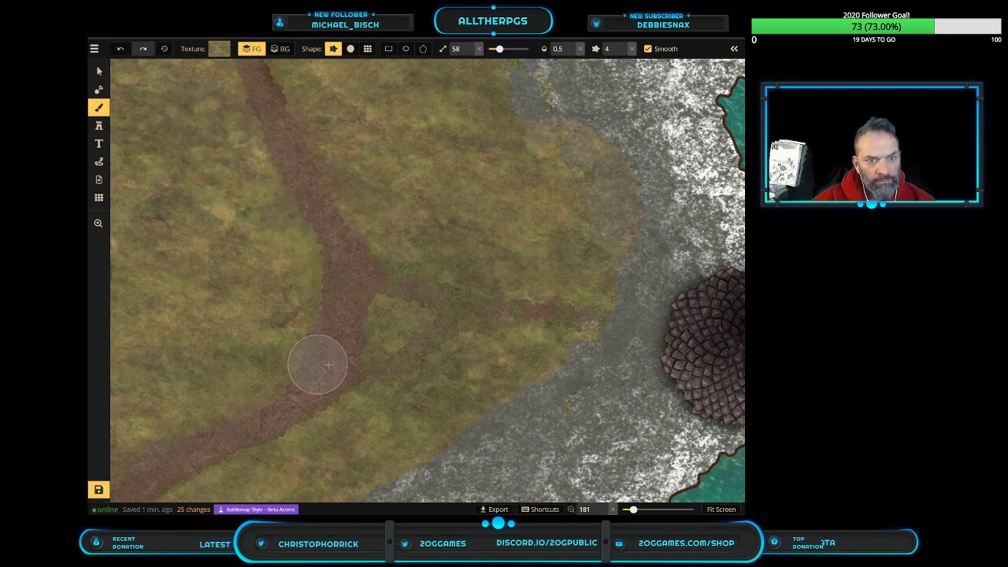
# Set the brush size to 20 and opacity to 0.25, and blend mixed grass over the faint side paths between the road and the tower
pyautogui.scroll(3, 460, 426)
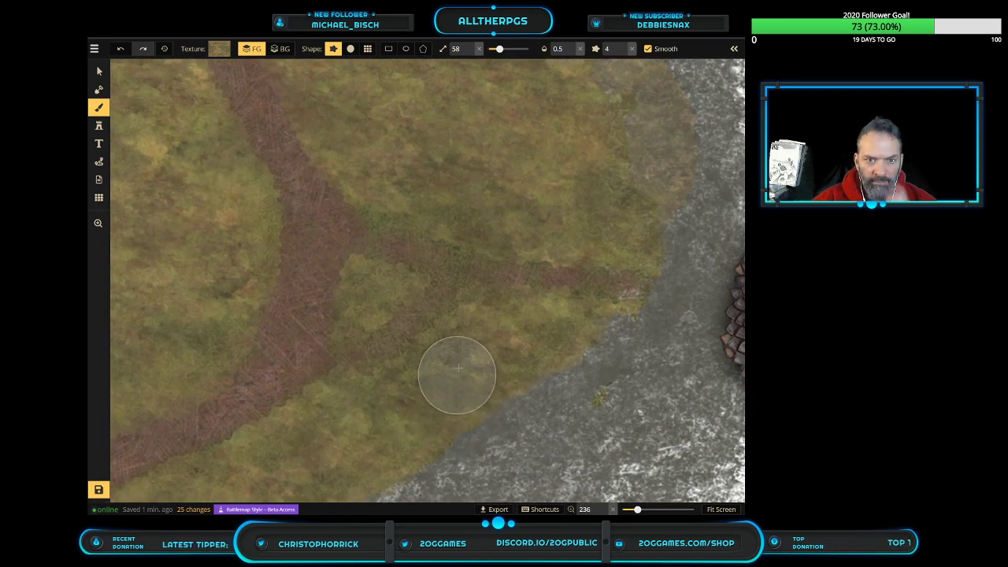
pyautogui.moveTo(499, 49); pyautogui.dragTo(491, 49)
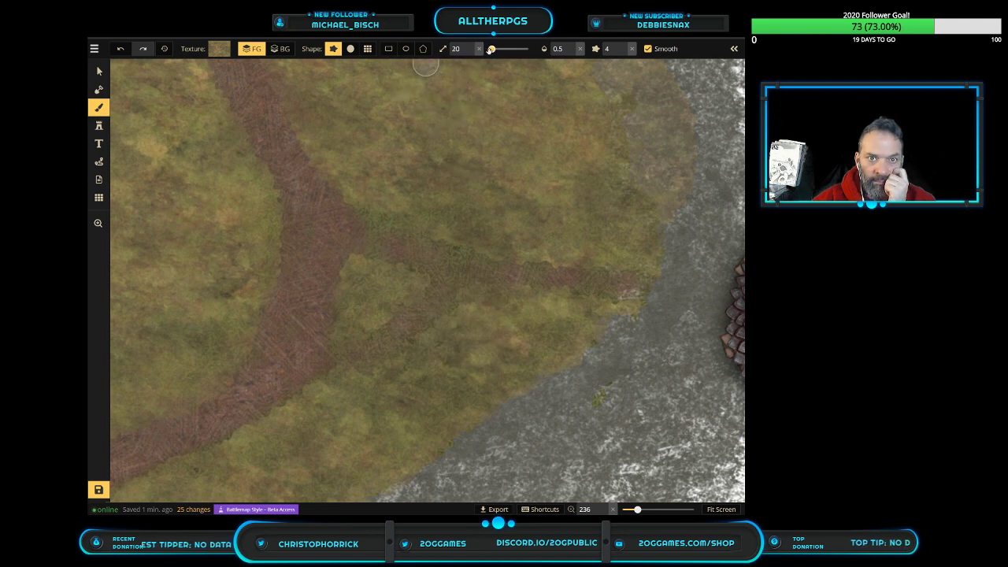
pyautogui.moveTo(383, 221); pyautogui.dragTo(381, 215)
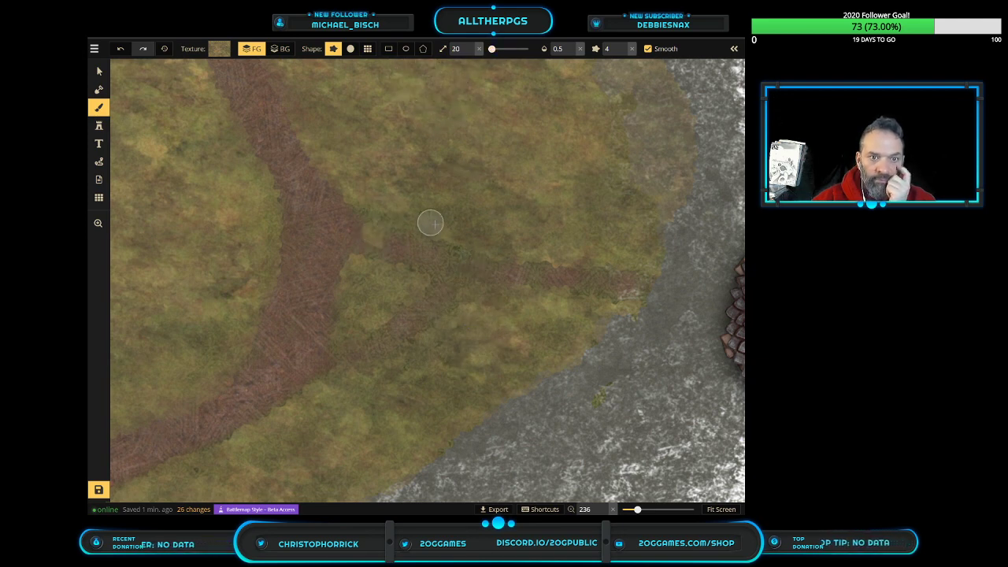
pyautogui.hotkey('ctrl', 'z')
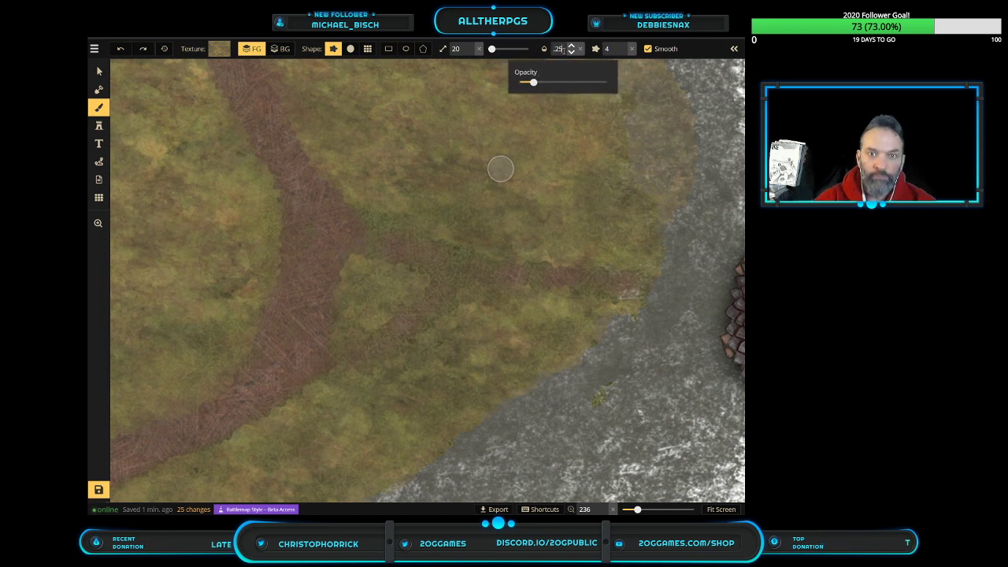
pyautogui.click(384, 226)
pyautogui.click(371, 211)
pyautogui.click(378, 226)
pyautogui.moveTo(375, 218)
pyautogui.mouseDown()
pyautogui.moveTo(439, 218)
pyautogui.moveTo(376, 243)
pyautogui.moveTo(457, 250)
pyautogui.moveTo(462, 281)
pyautogui.moveTo(425, 270)
pyautogui.moveTo(455, 280)
pyautogui.moveTo(596, 279)
pyautogui.moveTo(420, 313)
pyautogui.moveTo(448, 313)
pyautogui.moveTo(385, 349)
pyautogui.moveTo(367, 376)
pyautogui.moveTo(604, 360)
pyautogui.mouseUp()
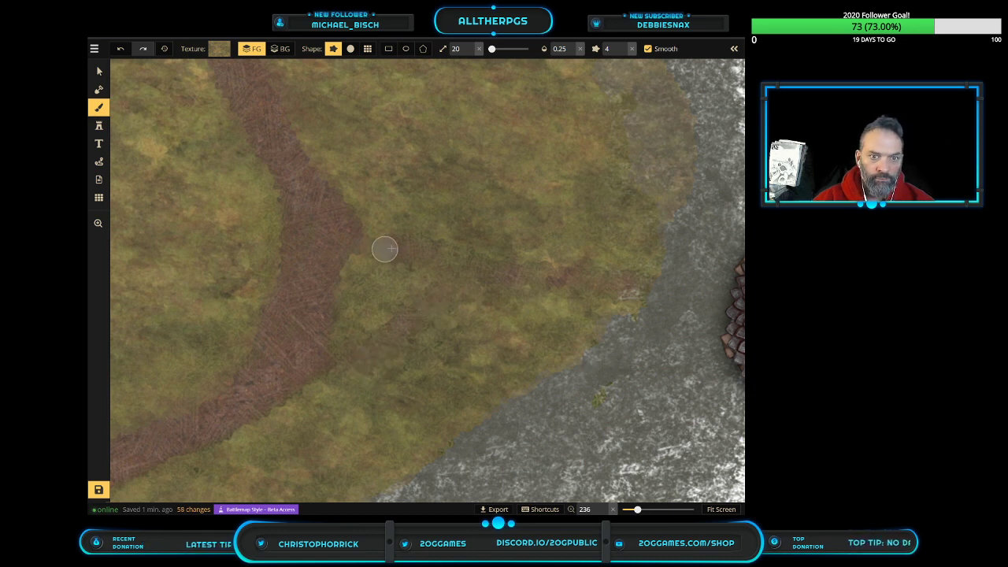
pyautogui.moveTo(482, 414); pyautogui.dragTo(484, 394)
pyautogui.moveTo(551, 292); pyautogui.dragTo(549, 296)
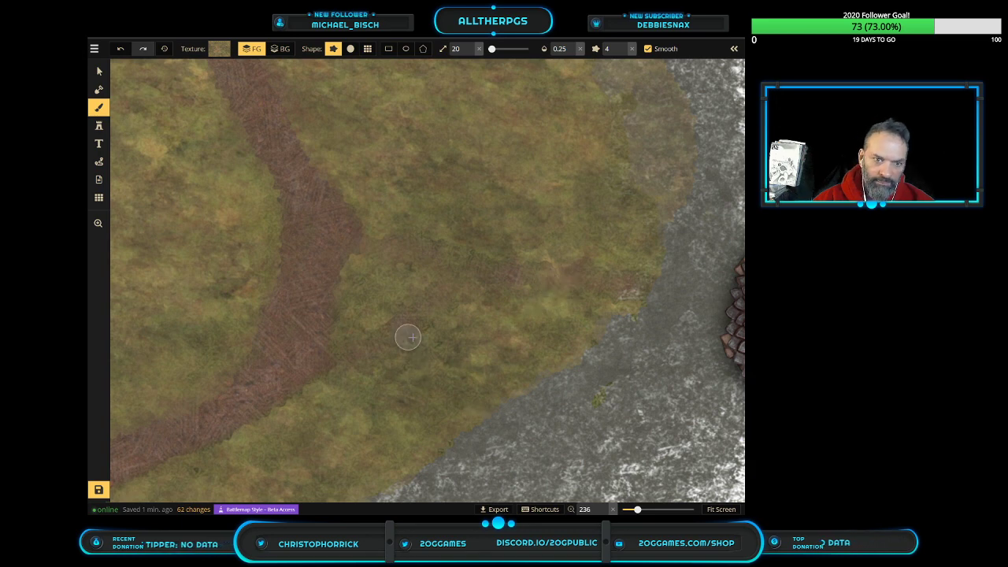
# Pick the brown dirt texture, set the opacity to 1, and widen the road by painting along both edges and its bend
pyautogui.scroll(-2, 414, 326)
pyautogui.scroll(-1, 426, 361)
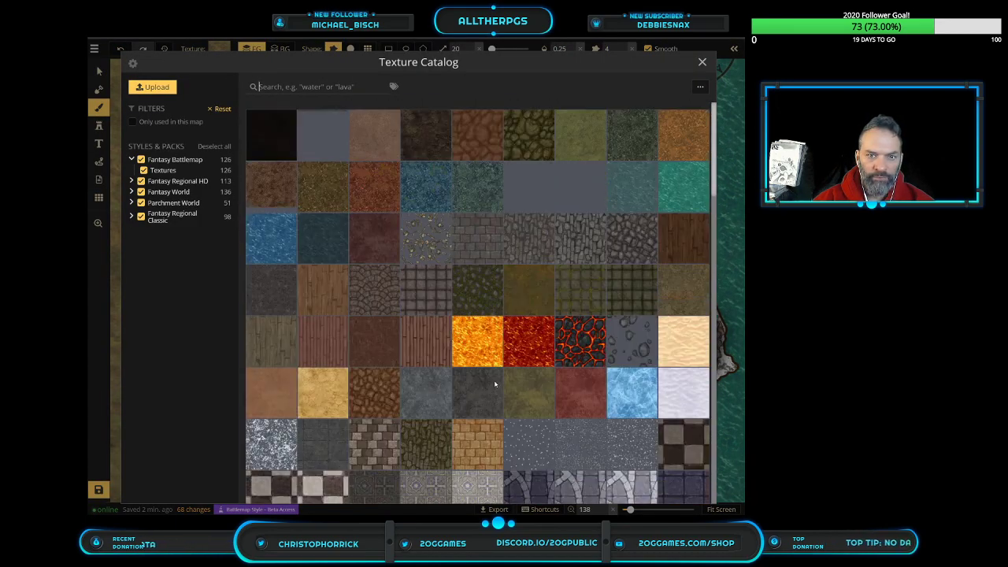
pyautogui.click(373, 136)
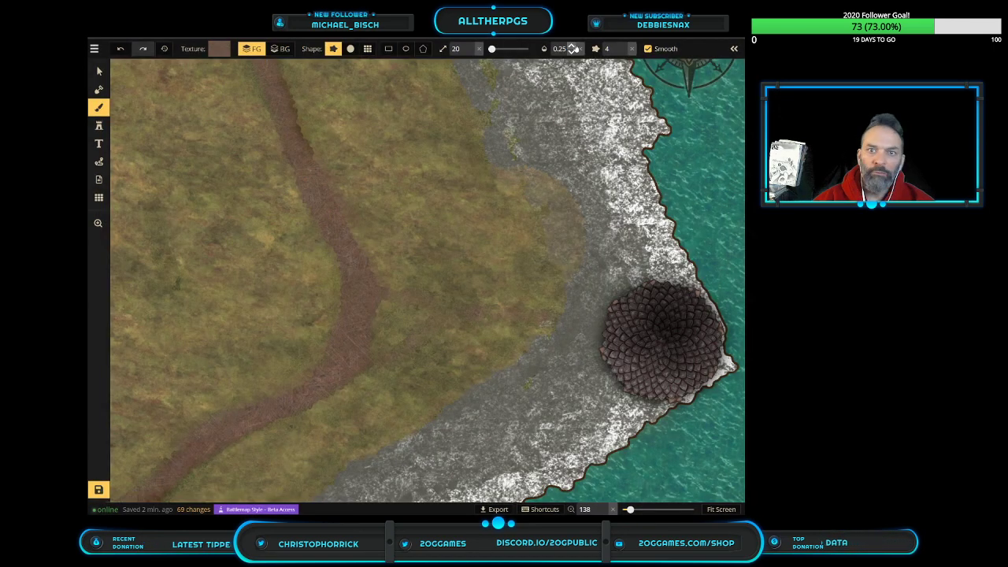
pyautogui.press('Return')
pyautogui.moveTo(329, 214)
pyautogui.mouseDown()
pyautogui.moveTo(257, 61)
pyautogui.moveTo(282, 145)
pyautogui.moveTo(301, 168)
pyautogui.moveTo(270, 117)
pyautogui.mouseUp()
pyautogui.moveTo(321, 200)
pyautogui.mouseDown()
pyautogui.moveTo(297, 176)
pyautogui.moveTo(342, 270)
pyautogui.moveTo(325, 347)
pyautogui.moveTo(290, 383)
pyautogui.moveTo(126, 490)
pyautogui.mouseUp()
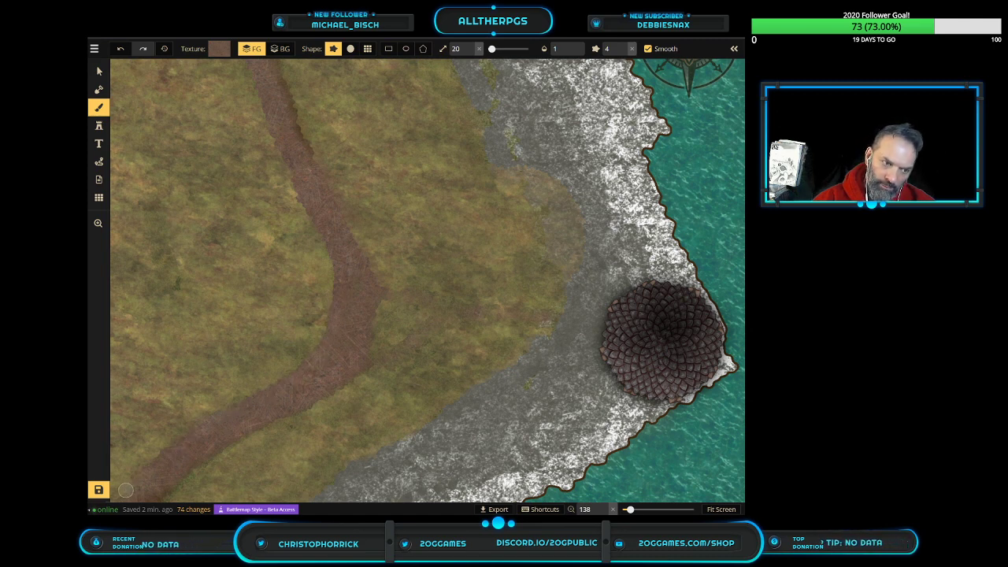
pyautogui.moveTo(369, 355)
pyautogui.mouseDown()
pyautogui.moveTo(374, 300)
pyautogui.moveTo(375, 335)
pyautogui.moveTo(337, 390)
pyautogui.moveTo(377, 300)
pyautogui.moveTo(376, 346)
pyautogui.moveTo(375, 298)
pyautogui.mouseUp()
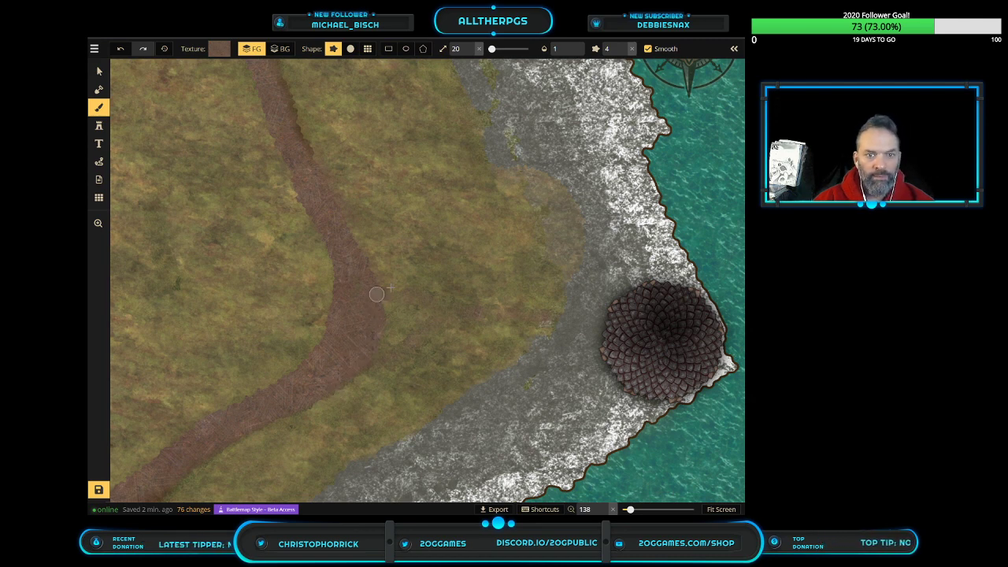
pyautogui.scroll(5, 566, 317)
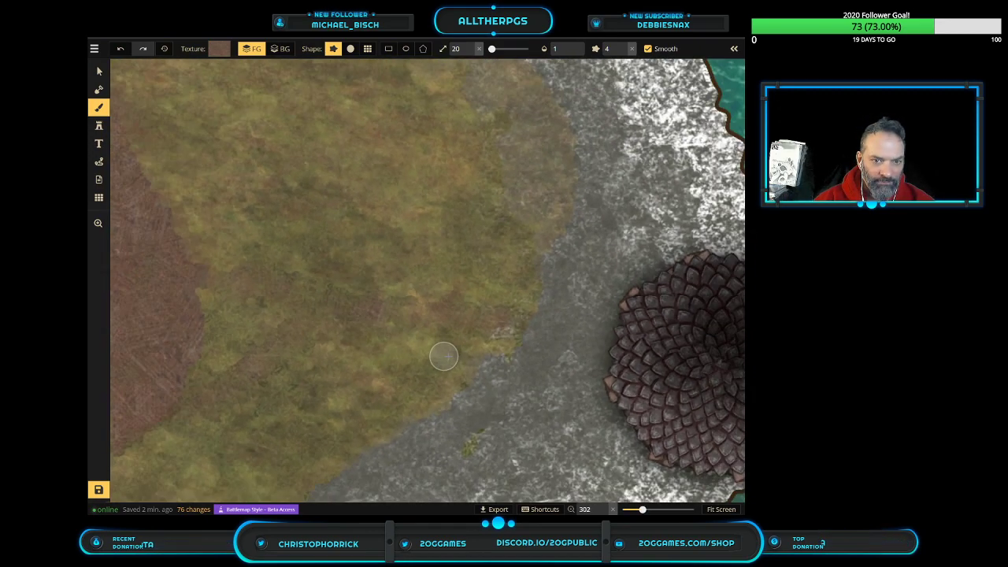
pyautogui.scroll(-4, 445, 356)
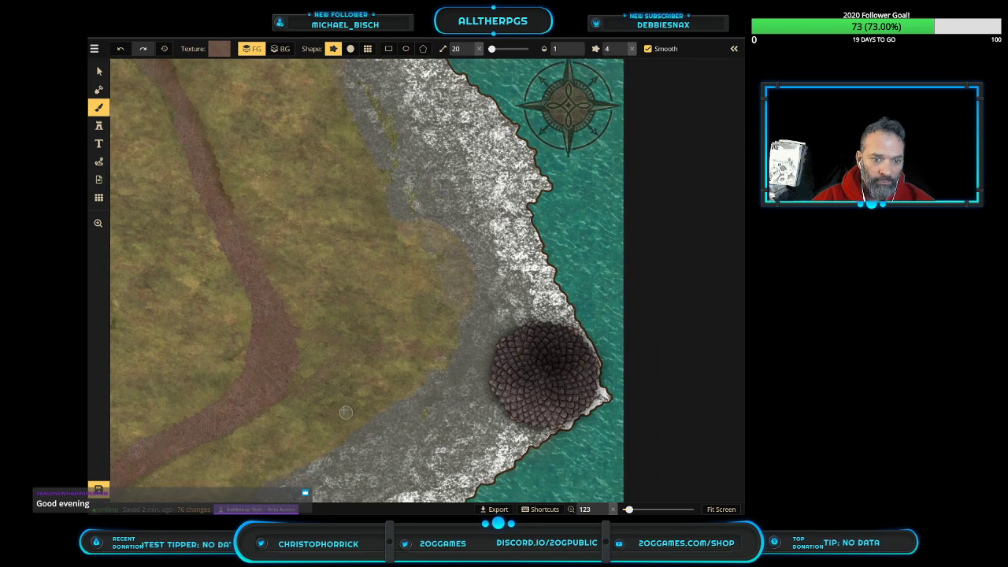
pyautogui.click(98, 223)
pyautogui.moveTo(277, 352); pyautogui.dragTo(419, 292)
pyautogui.scroll(-2, 420, 308)
pyautogui.scroll(-1, 415, 376)
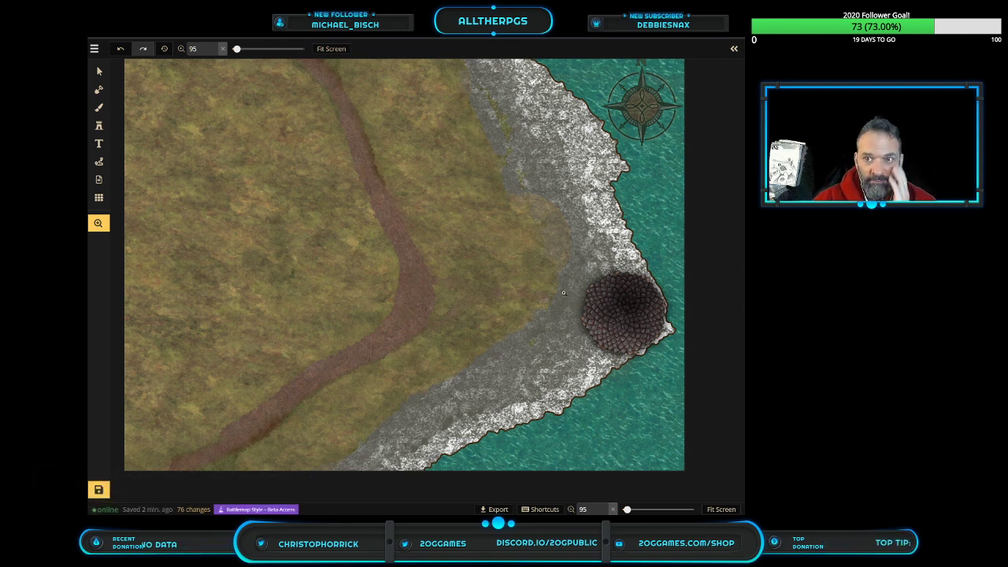
pyautogui.scroll(-1, 577, 294)
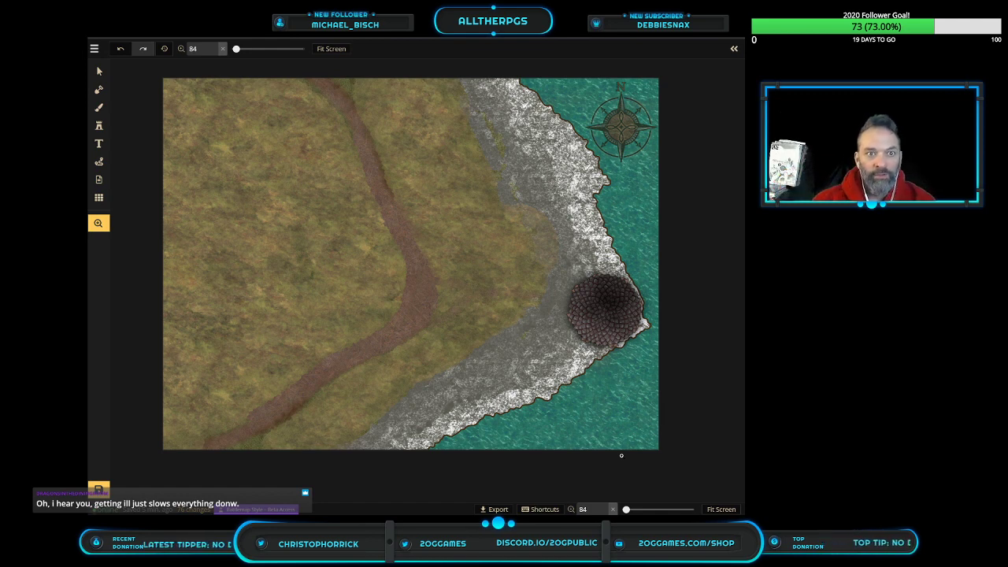
# Paint more dirt along the western edge of the northern road with the size 20 brush
pyautogui.click(98, 89)
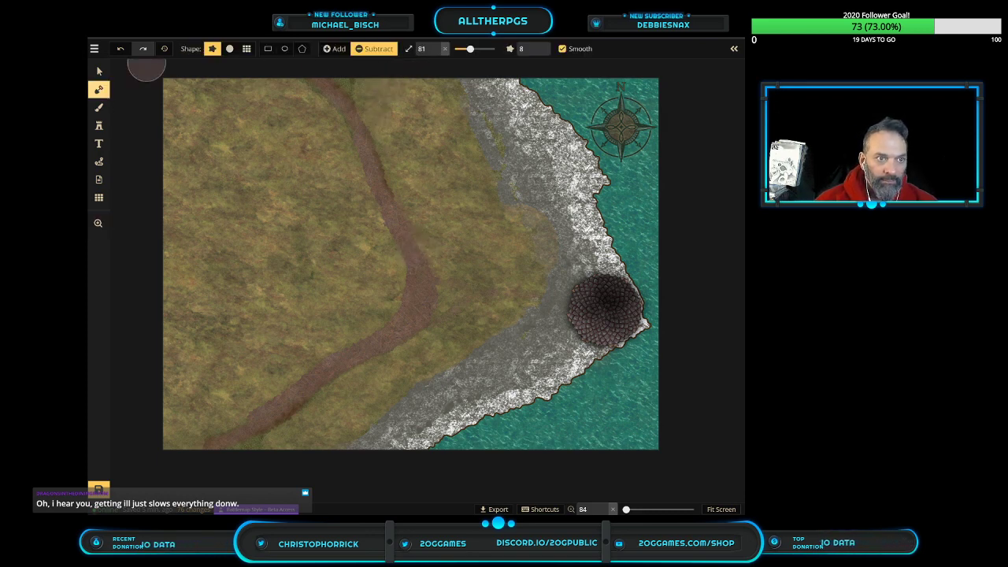
pyautogui.click(98, 107)
pyautogui.moveTo(416, 271)
pyautogui.mouseDown()
pyautogui.moveTo(358, 147)
pyautogui.moveTo(293, 75)
pyautogui.moveTo(352, 126)
pyautogui.mouseUp()
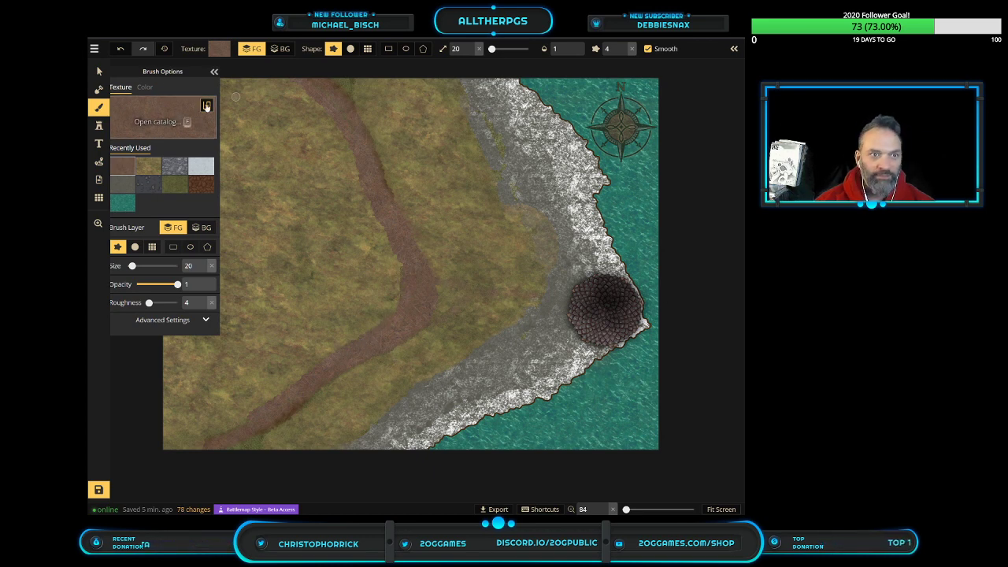
pyautogui.click(214, 72)
pyautogui.scroll(4, 443, 291)
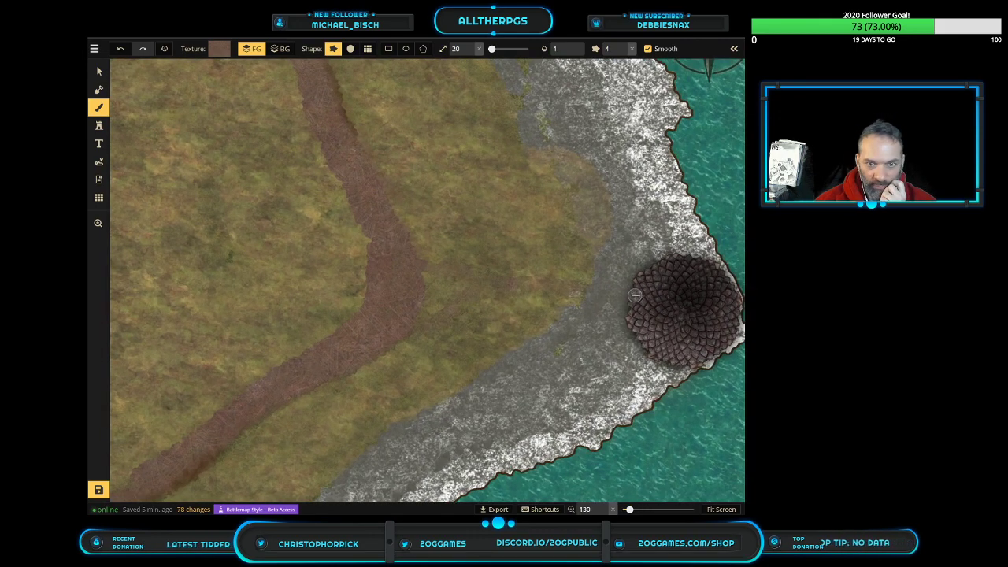
pyautogui.scroll(-3, 697, 337)
pyautogui.scroll(-2, 616, 339)
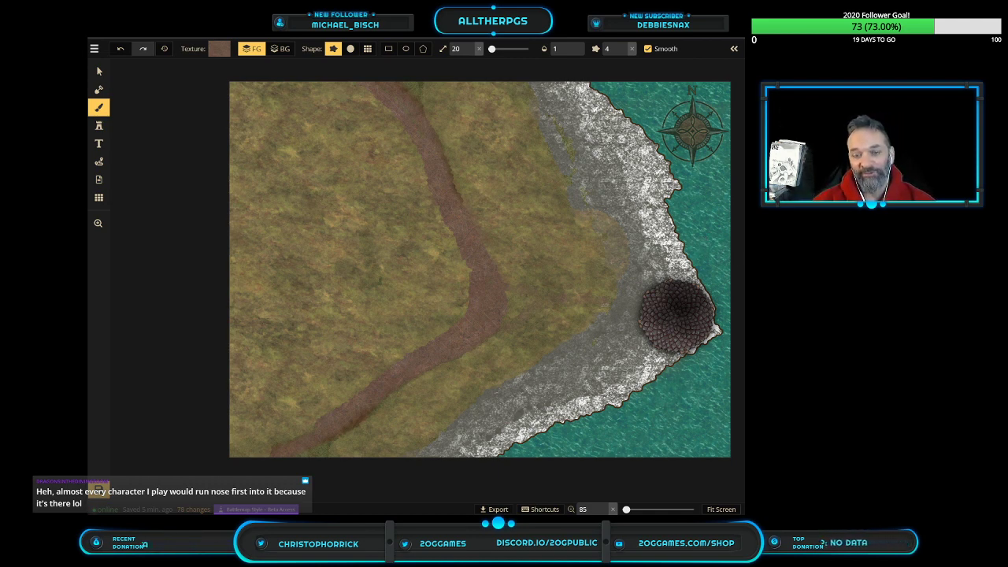
pyautogui.scroll(5, 643, 386)
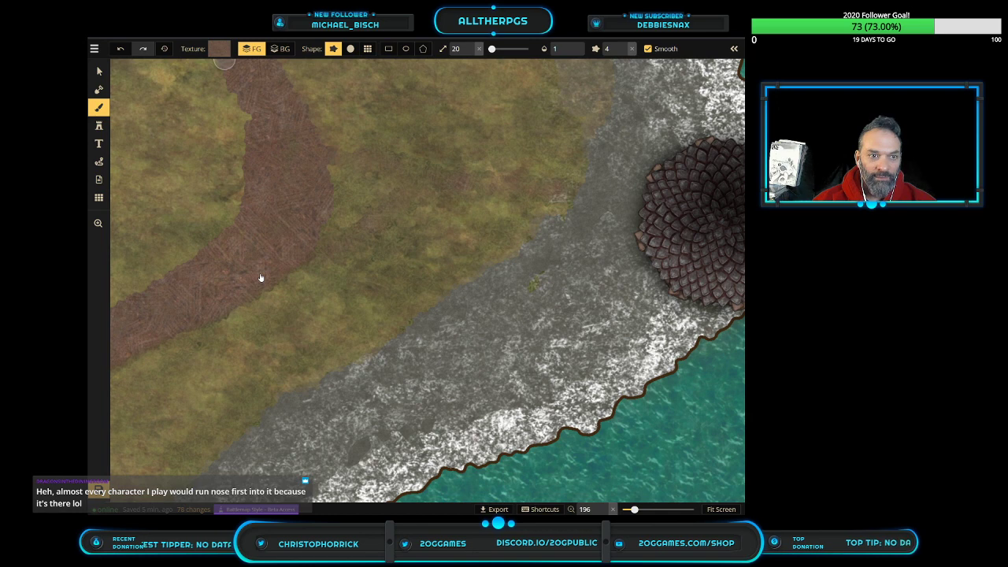
pyautogui.click(220, 49)
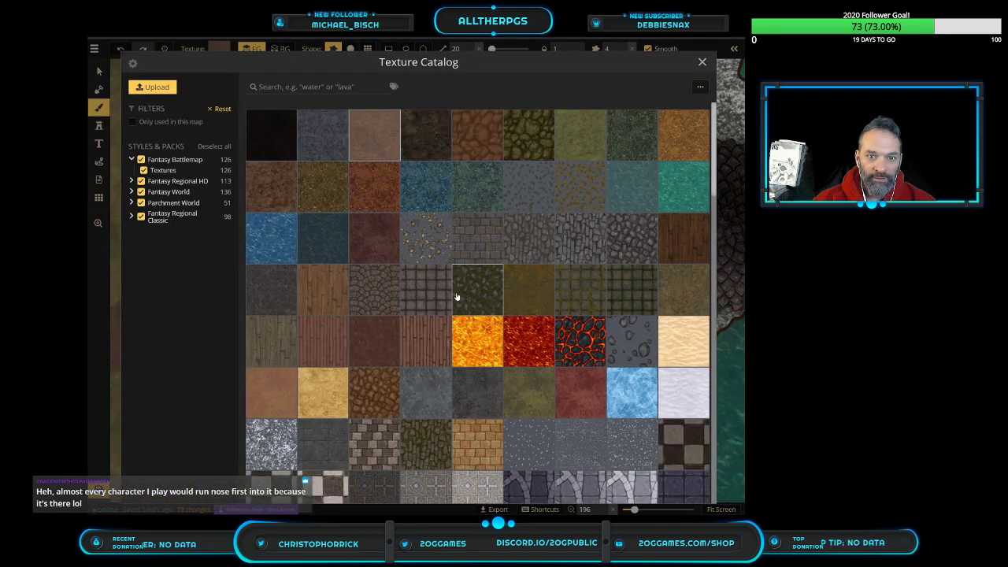
pyautogui.scroll(-3, 457, 296)
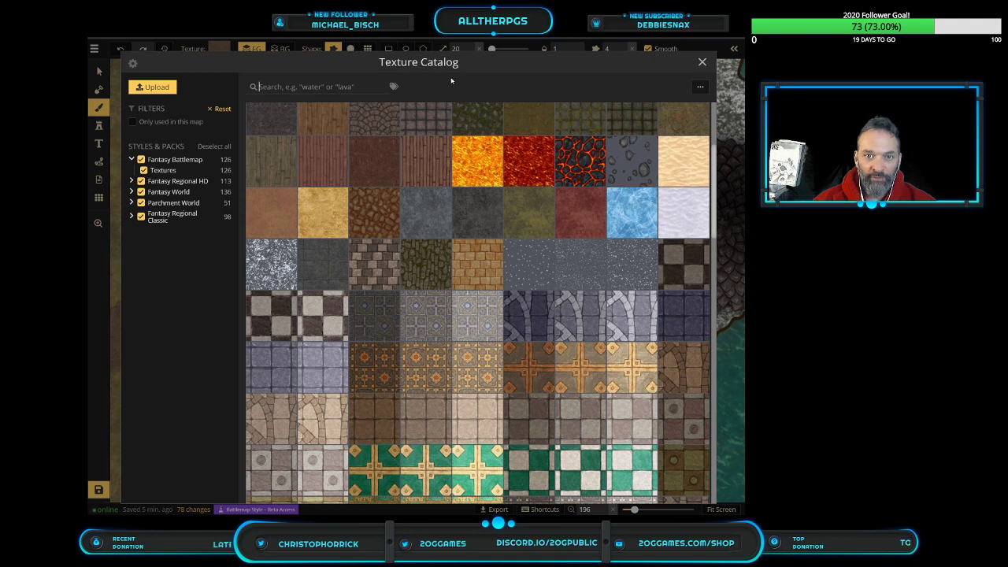
pyautogui.click(702, 61)
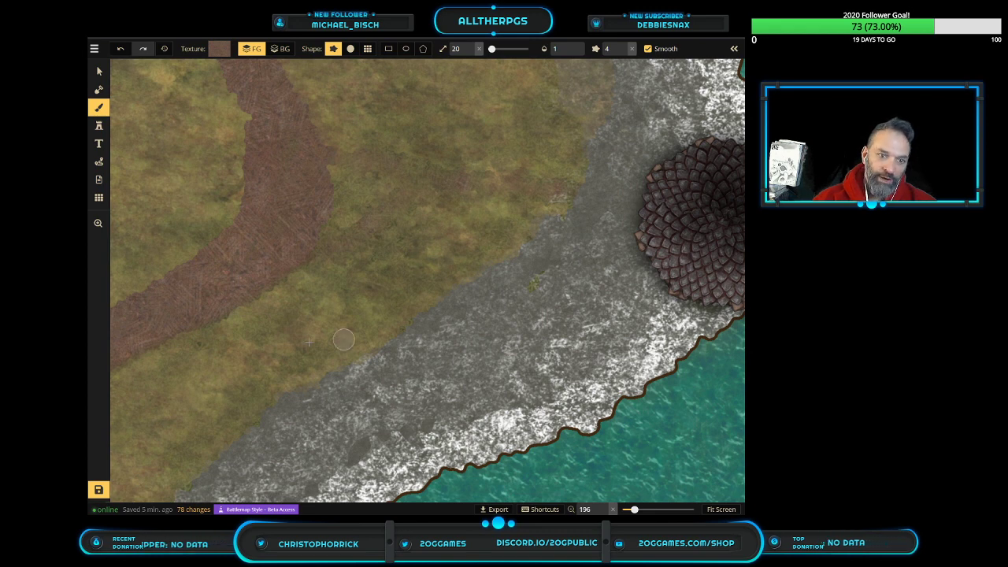
# Search the texture catalog for "grass" and pick a dark brown grass texture for the brush
pyautogui.scroll(-5, 430, 347)
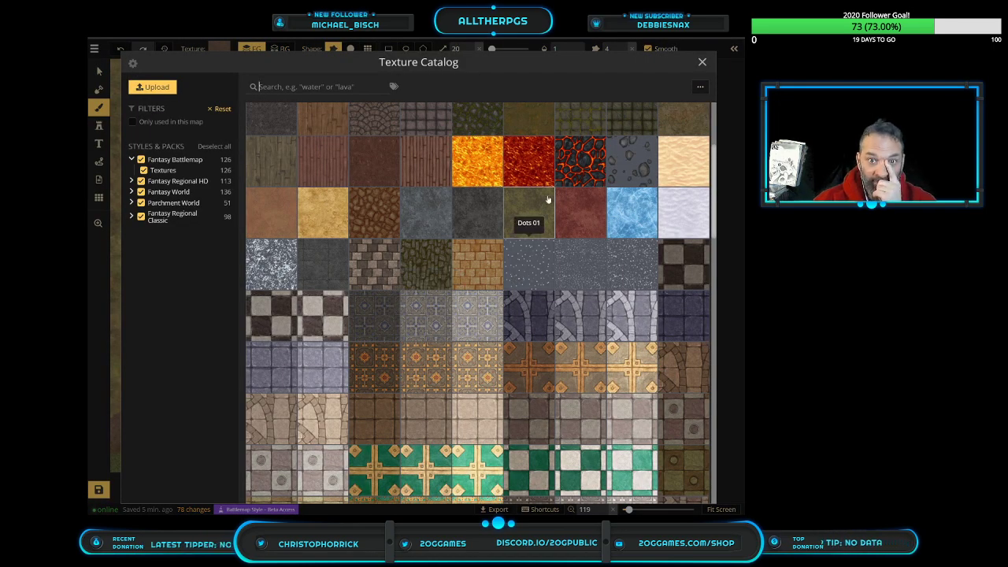
pyautogui.scroll(3, 545, 227)
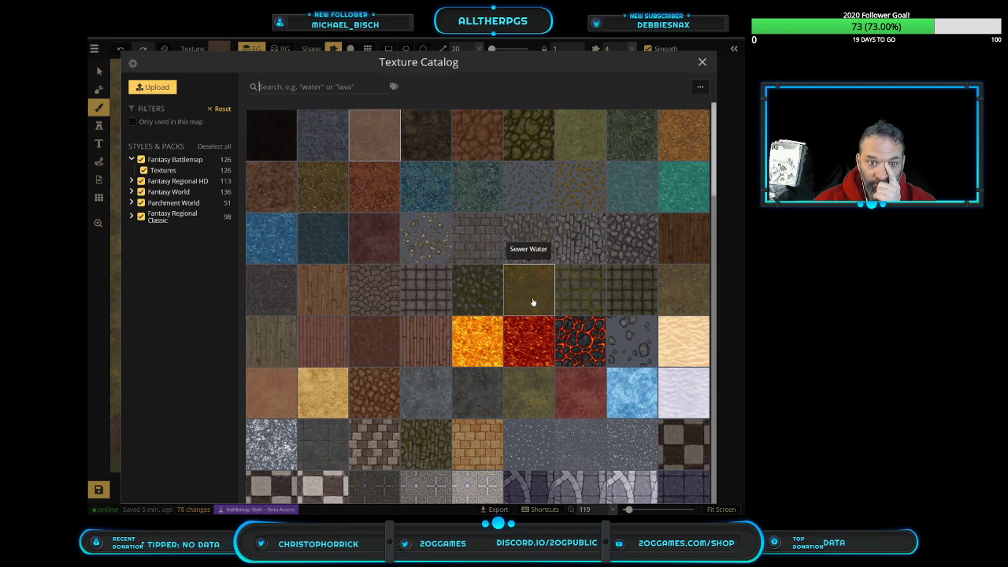
pyautogui.scroll(-2, 533, 303)
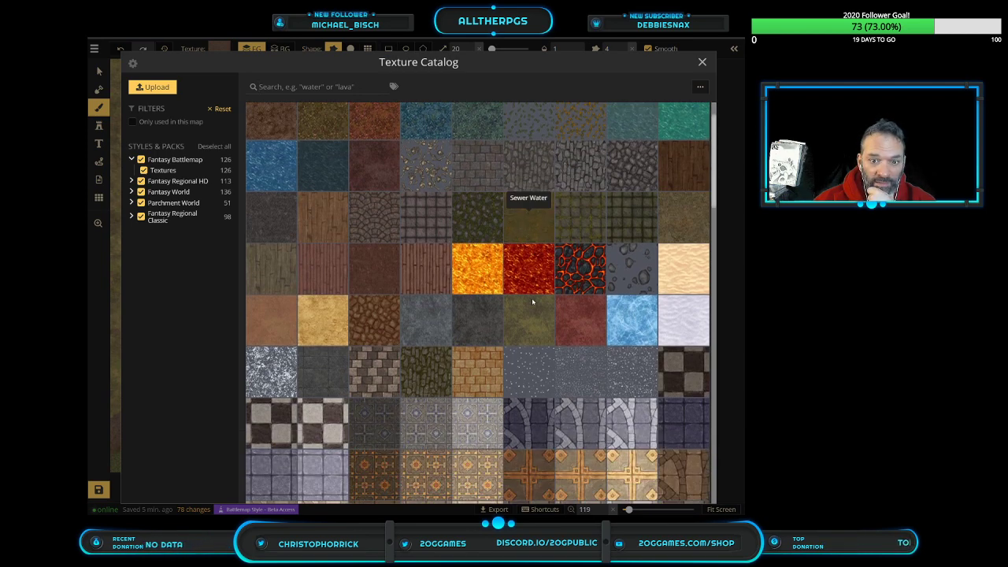
pyautogui.click(307, 85)
pyautogui.write('grass')
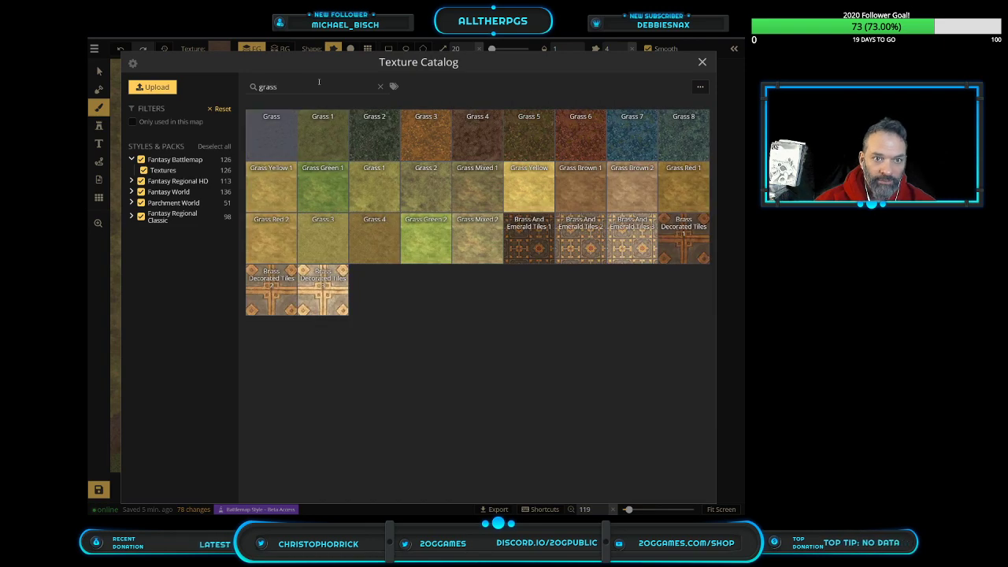
pyautogui.click(482, 139)
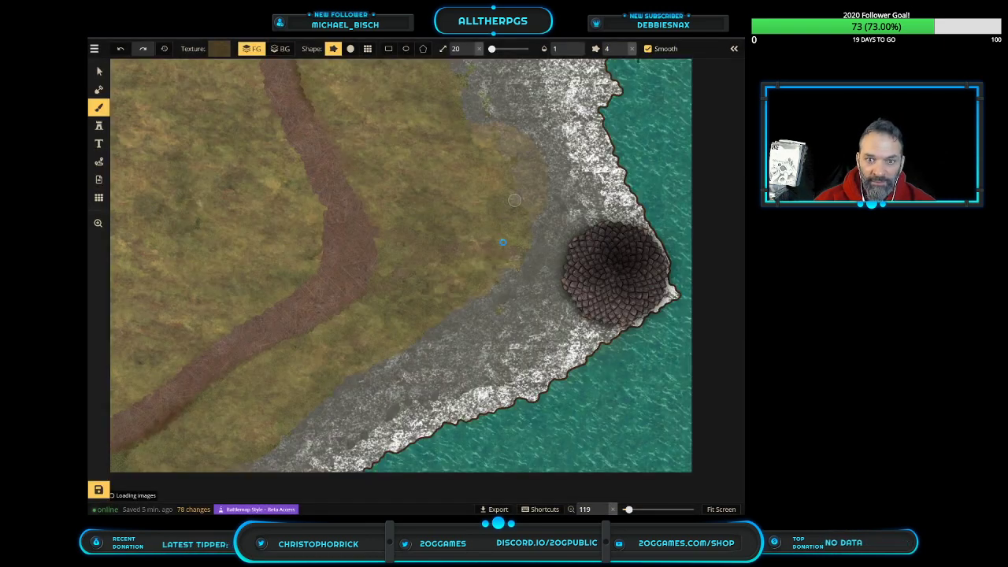
# Set the brush opacity to 0.25 and blend the dark brown grass along the boundary between grass and shore stone west of the tower
pyautogui.scroll(3, 505, 251)
pyautogui.moveTo(565, 180)
pyautogui.mouseDown()
pyautogui.moveTo(542, 230)
pyautogui.moveTo(576, 152)
pyautogui.mouseUp()
pyautogui.hotkey('ctrl', 'z')
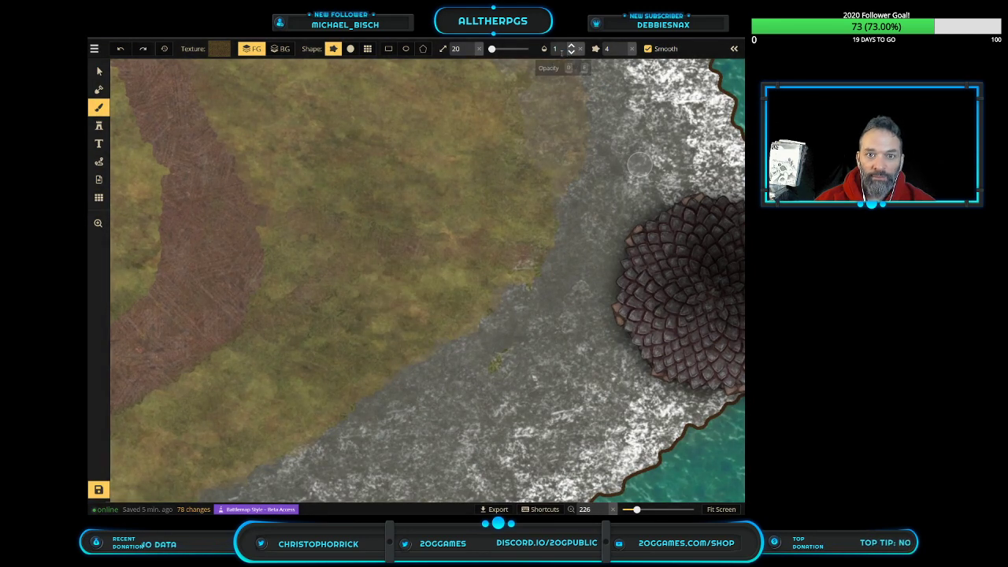
pyautogui.doubleClick(556, 49)
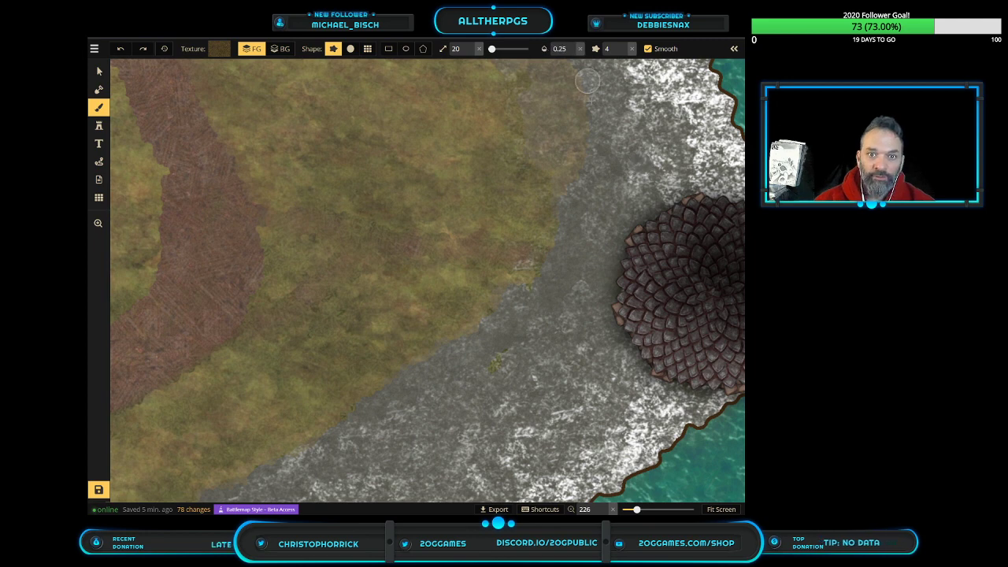
pyautogui.moveTo(565, 175); pyautogui.dragTo(561, 183)
pyautogui.moveTo(564, 169)
pyautogui.mouseDown()
pyautogui.moveTo(579, 137)
pyautogui.moveTo(563, 107)
pyautogui.mouseUp()
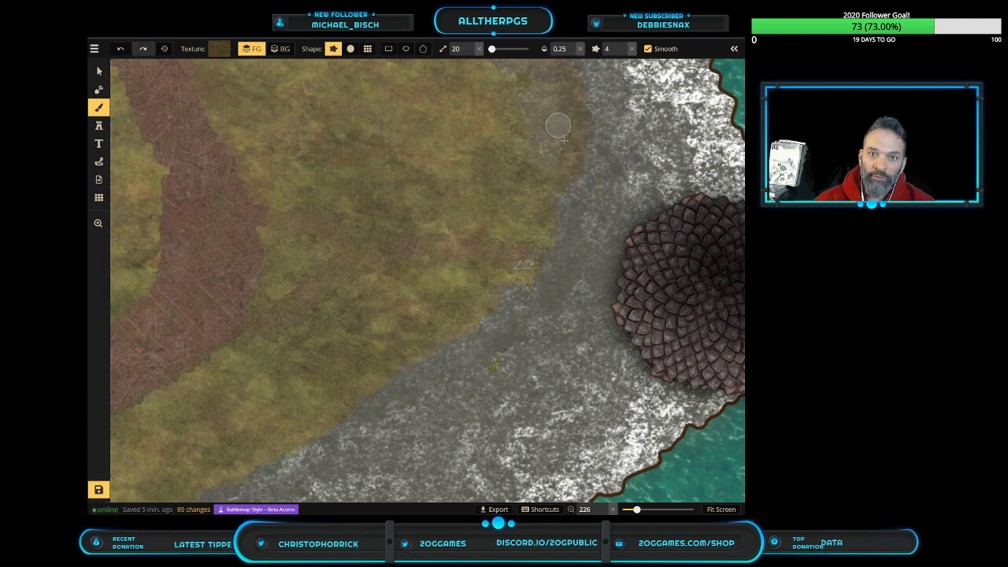
pyautogui.scroll(-2, 561, 85)
pyautogui.moveTo(553, 167)
pyautogui.mouseDown()
pyautogui.moveTo(546, 237)
pyautogui.moveTo(477, 289)
pyautogui.moveTo(489, 294)
pyautogui.moveTo(280, 418)
pyautogui.moveTo(332, 394)
pyautogui.moveTo(245, 448)
pyautogui.moveTo(192, 498)
pyautogui.mouseUp()
pyautogui.moveTo(389, 415)
pyautogui.mouseDown()
pyautogui.moveTo(510, 268)
pyautogui.moveTo(551, 236)
pyautogui.moveTo(544, 218)
pyautogui.moveTo(580, 110)
pyautogui.mouseUp()
pyautogui.scroll(-5, 563, 181)
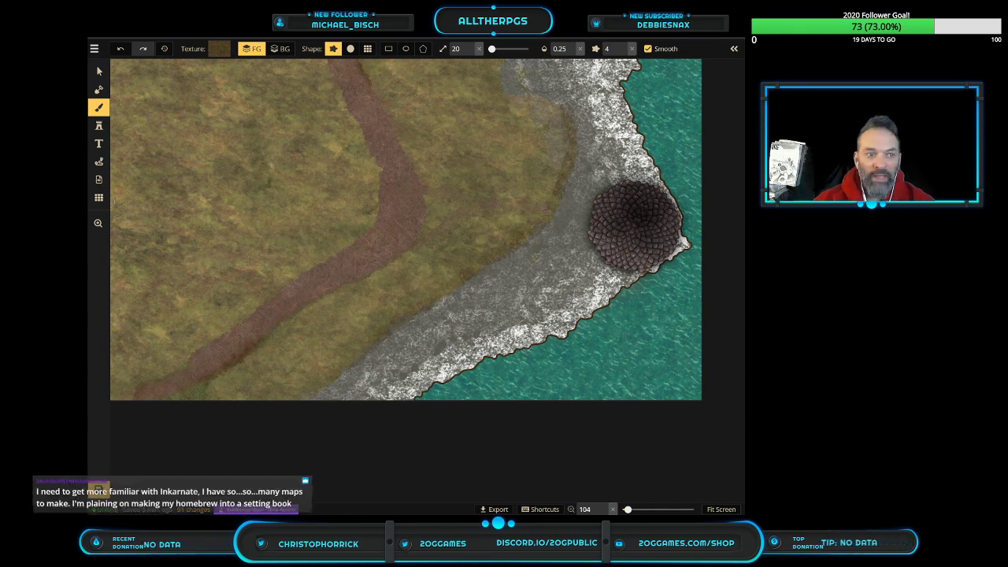
# Blend the dark brown grass over the northern grass edge and the faded patch where it meets the shore stone
pyautogui.click(98, 223)
pyautogui.moveTo(547, 119); pyautogui.dragTo(551, 286)
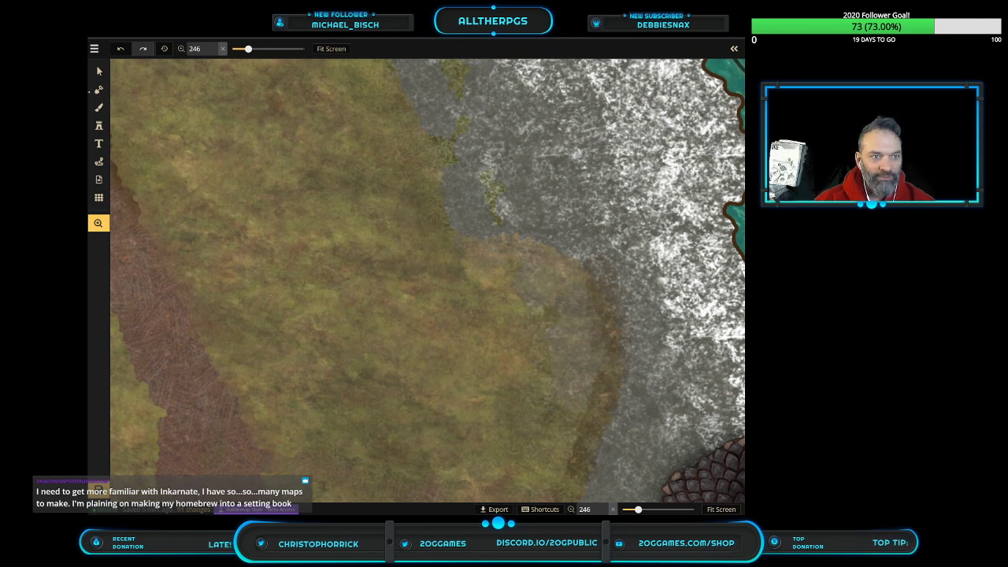
pyautogui.moveTo(525, 268)
pyautogui.mouseDown()
pyautogui.moveTo(630, 278)
pyautogui.moveTo(606, 285)
pyautogui.moveTo(506, 239)
pyautogui.moveTo(472, 229)
pyautogui.moveTo(503, 253)
pyautogui.moveTo(463, 235)
pyautogui.moveTo(415, 98)
pyautogui.moveTo(489, 200)
pyautogui.moveTo(454, 101)
pyautogui.moveTo(460, 113)
pyautogui.moveTo(454, 61)
pyautogui.moveTo(498, 214)
pyautogui.moveTo(478, 153)
pyautogui.moveTo(439, 174)
pyautogui.mouseUp()
pyautogui.scroll(-3, 445, 220)
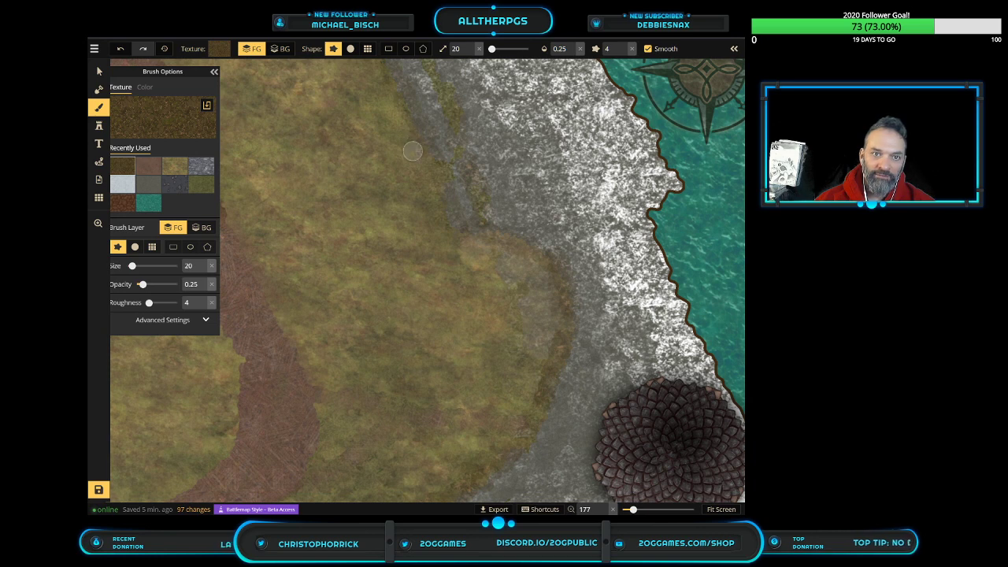
pyautogui.moveTo(467, 225)
pyautogui.mouseDown()
pyautogui.moveTo(415, 71)
pyautogui.moveTo(473, 230)
pyautogui.moveTo(567, 274)
pyautogui.moveTo(534, 390)
pyautogui.moveTo(535, 325)
pyautogui.moveTo(528, 368)
pyautogui.mouseUp()
pyautogui.scroll(-2, 534, 391)
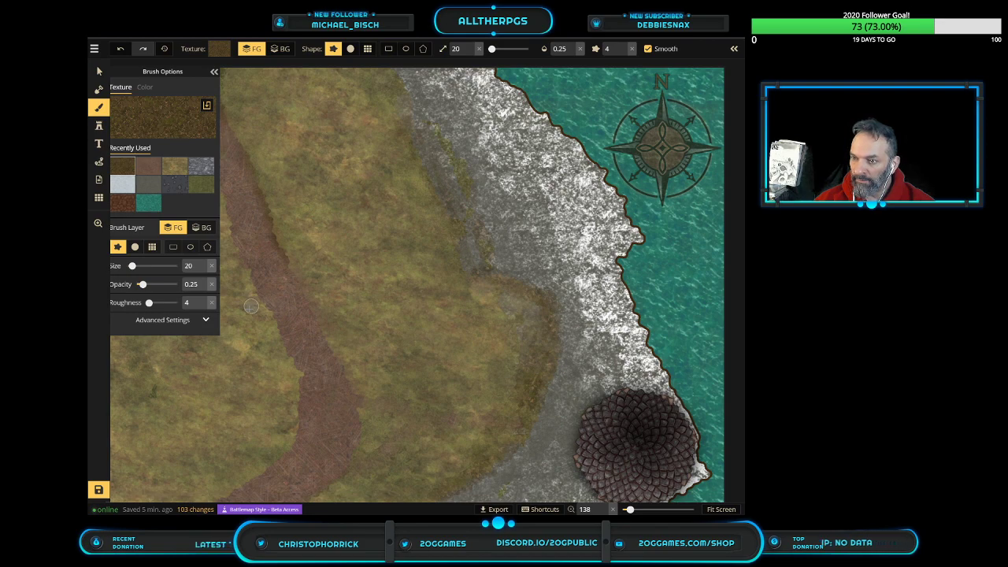
# Add more dark brown grass along the grass edge southwest of the tower with the size 20 brush
pyautogui.click(98, 223)
pyautogui.scroll(3, 359, 275)
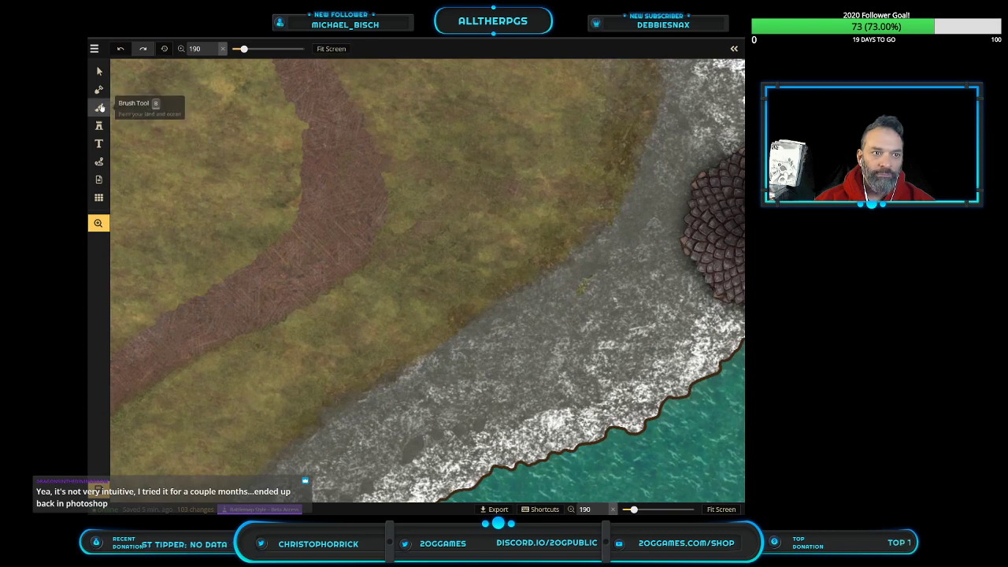
pyautogui.click(98, 107)
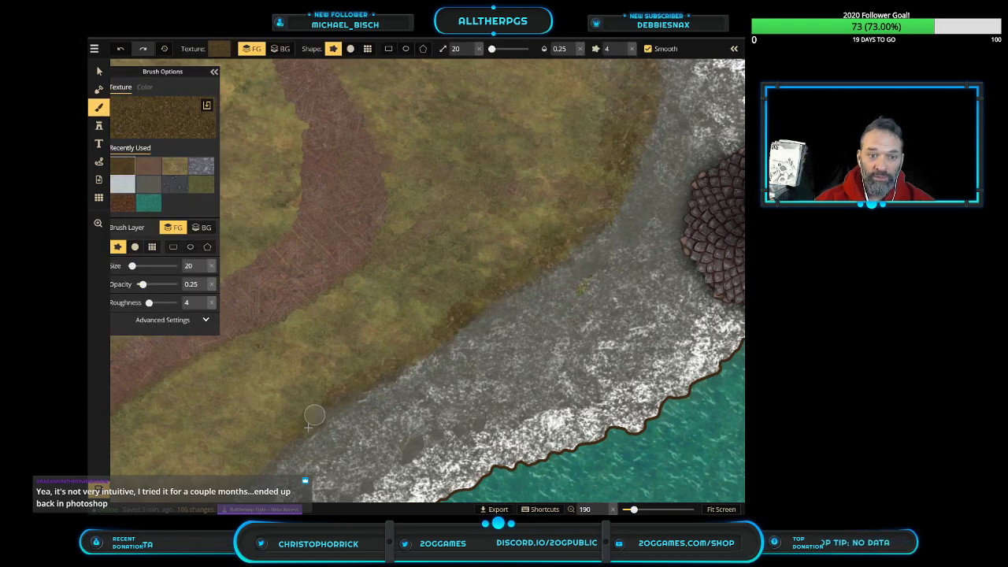
pyautogui.scroll(-4, 272, 465)
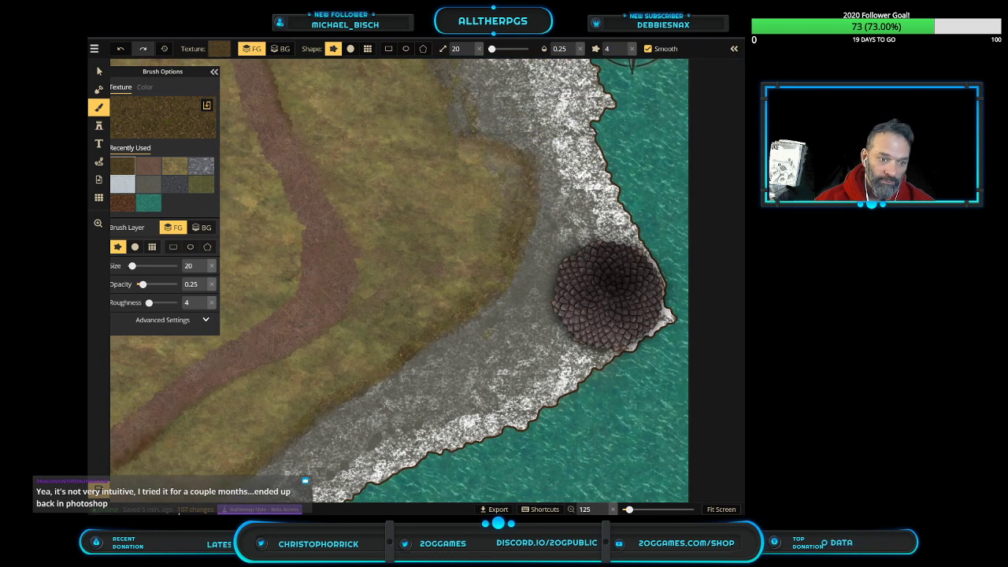
pyautogui.scroll(-2, 241, 461)
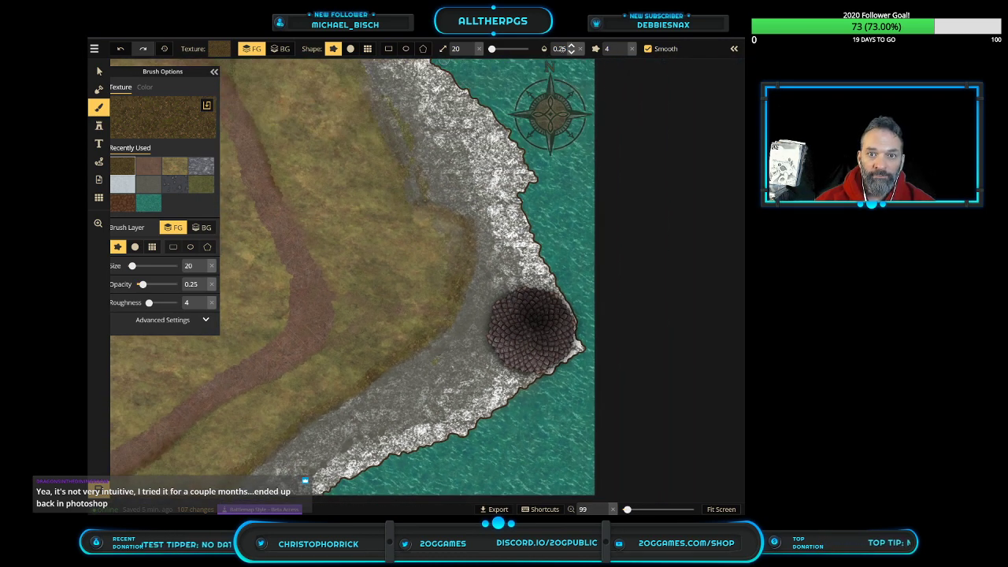
# Set the brush opacity to 0.1 and size to 117, and softly darken the grass between the shore and the road
pyautogui.click(560, 49)
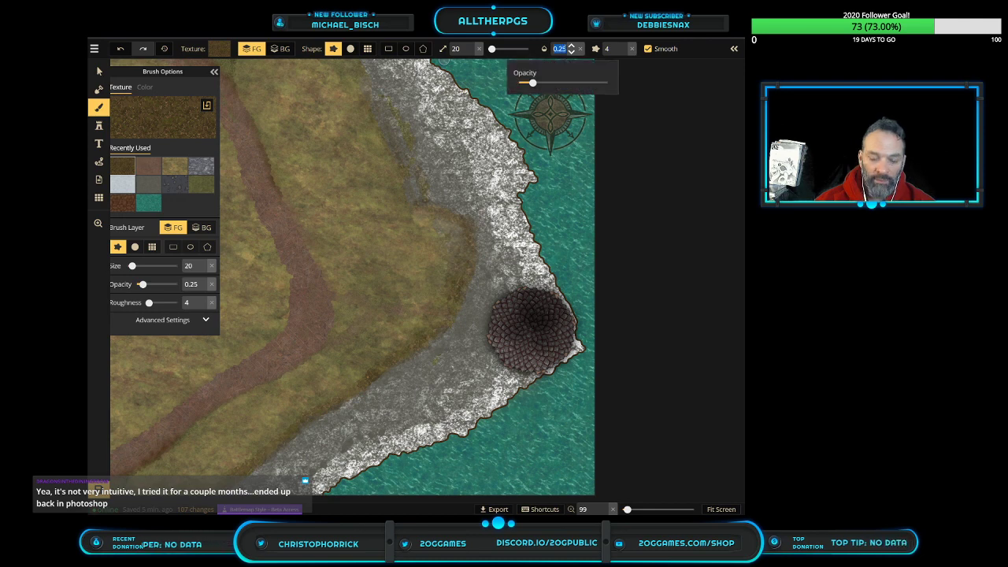
pyautogui.moveTo(539, 82)
pyautogui.mouseDown()
pyautogui.moveTo(606, 82)
pyautogui.moveTo(519, 82)
pyautogui.mouseUp()
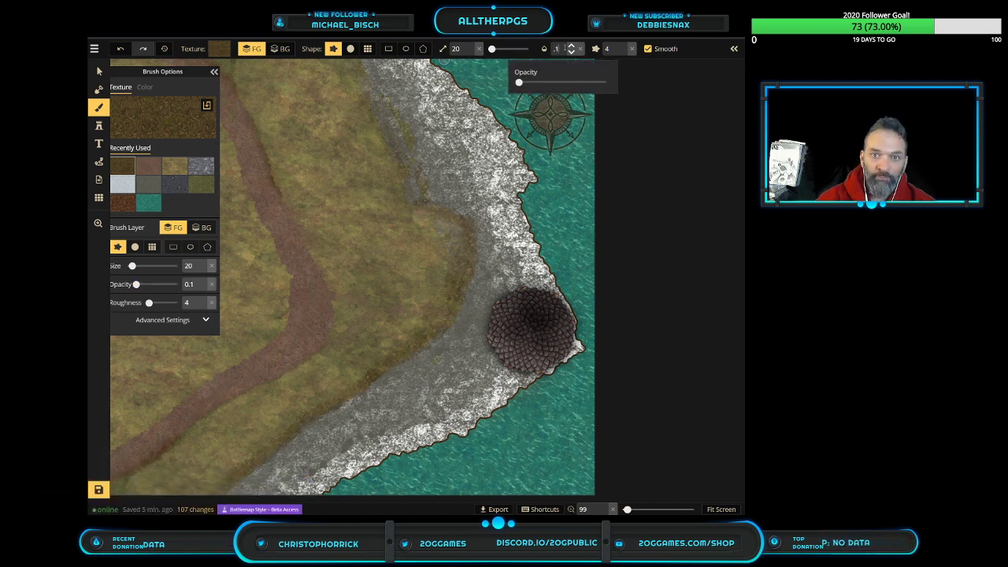
pyautogui.moveTo(492, 49); pyautogui.dragTo(511, 49)
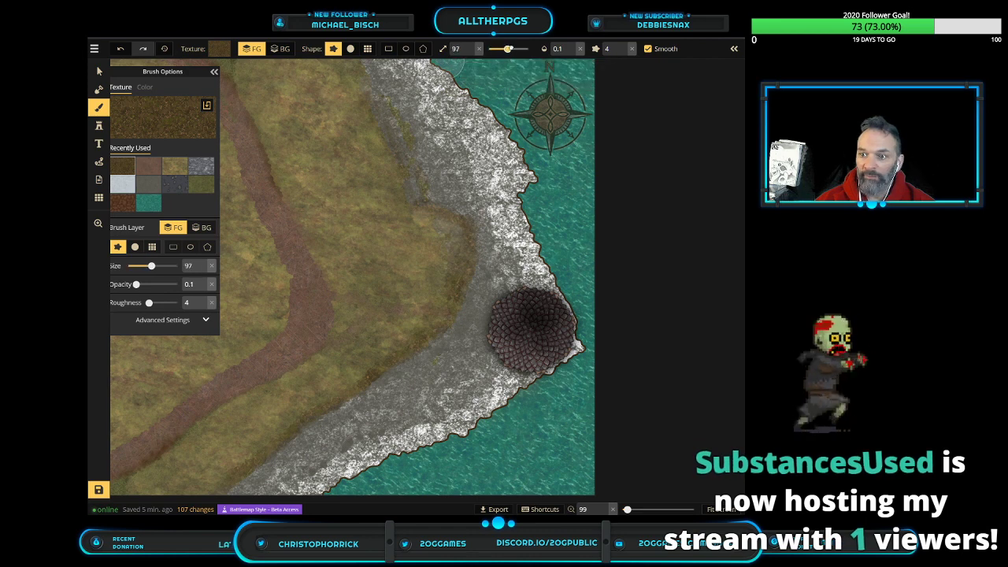
pyautogui.moveTo(393, 330); pyautogui.dragTo(406, 322)
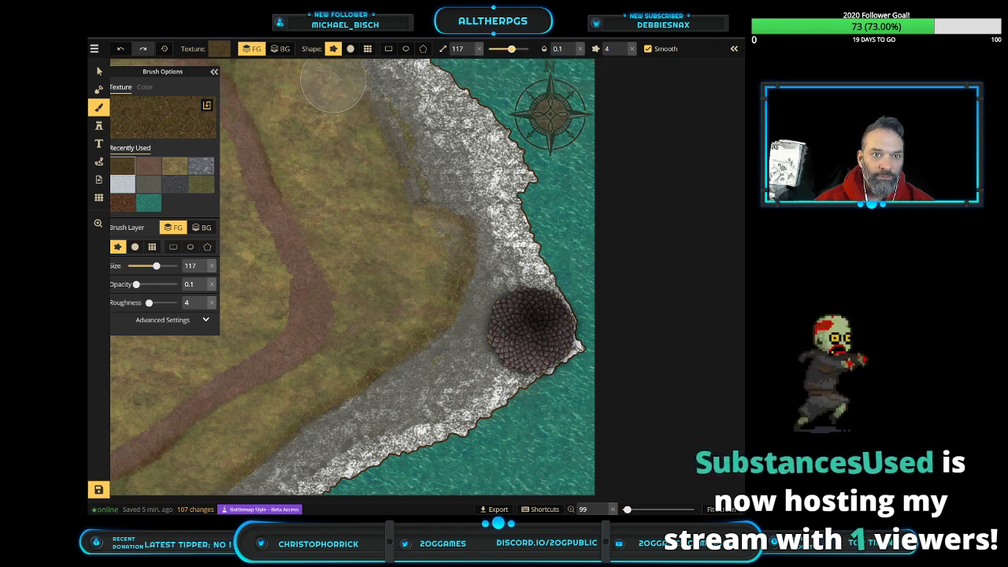
pyautogui.moveTo(340, 79)
pyautogui.mouseDown()
pyautogui.moveTo(370, 98)
pyautogui.moveTo(398, 178)
pyautogui.moveTo(441, 248)
pyautogui.moveTo(414, 322)
pyautogui.moveTo(181, 488)
pyautogui.mouseUp()
pyautogui.moveTo(439, 262)
pyautogui.mouseDown()
pyautogui.moveTo(341, 84)
pyautogui.moveTo(532, 283)
pyautogui.moveTo(390, 231)
pyautogui.moveTo(428, 243)
pyautogui.moveTo(326, 331)
pyautogui.mouseUp()
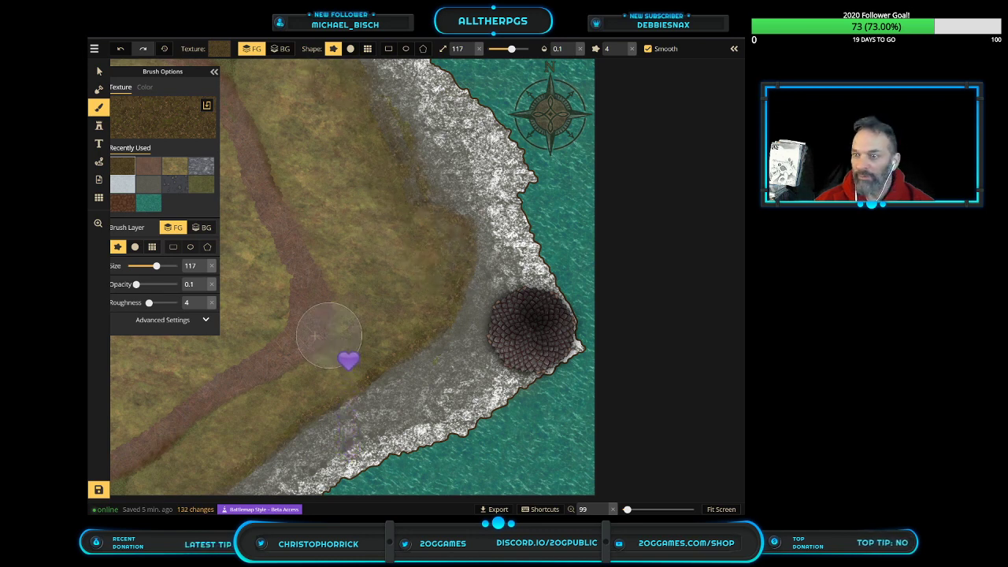
pyautogui.click(214, 71)
pyautogui.scroll(-2, 398, 301)
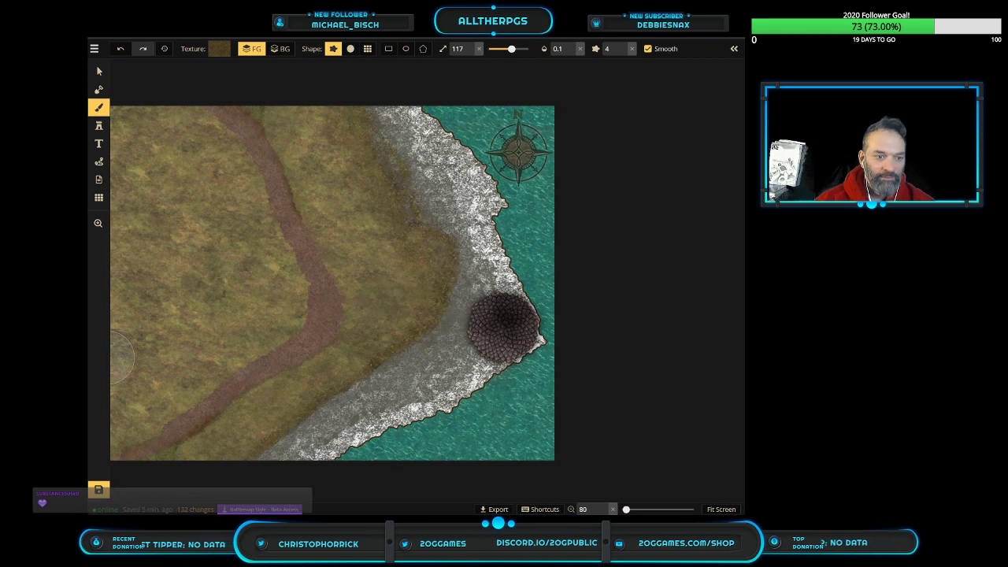
# Save the Promontory Tower map and return to the list of maps
pyautogui.click(98, 223)
pyautogui.moveTo(250, 245); pyautogui.dragTo(359, 235)
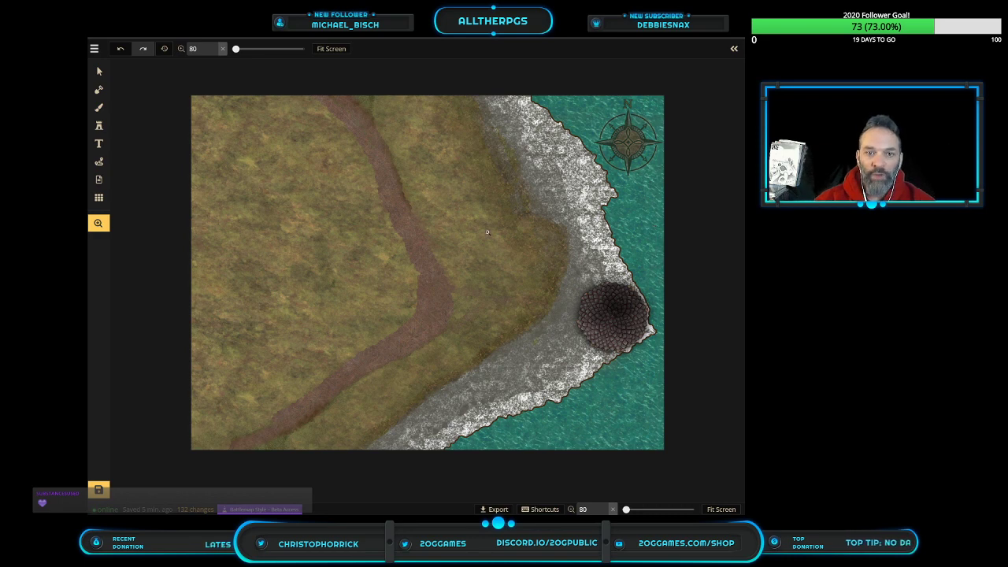
pyautogui.moveTo(487, 232); pyautogui.dragTo(451, 226)
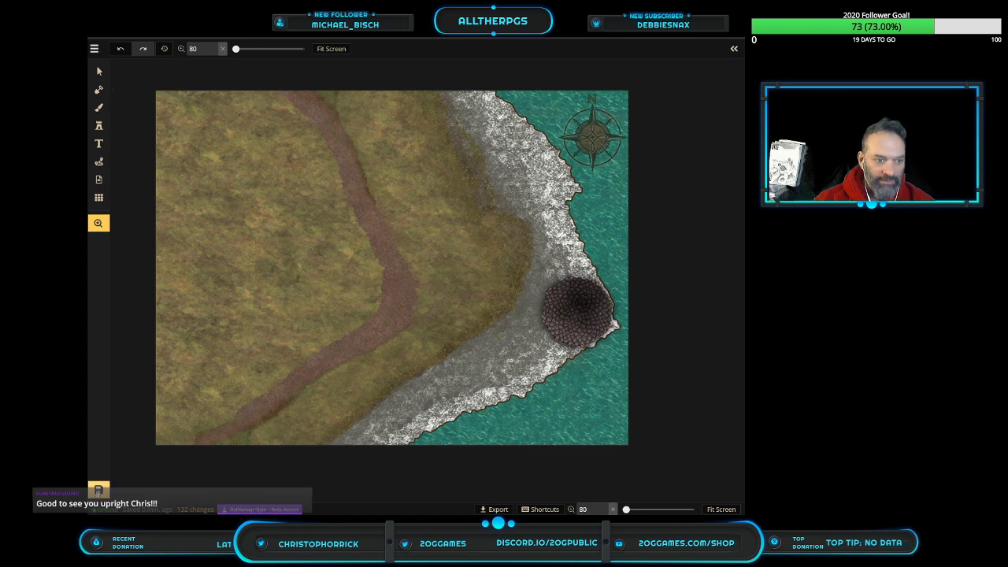
pyautogui.hotkey('ctrl', 's')
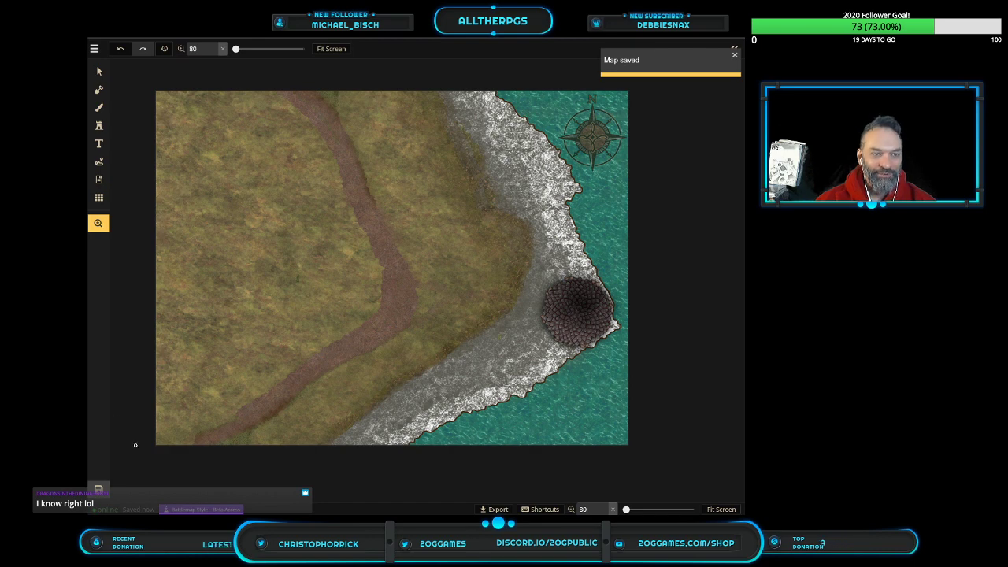
pyautogui.click(94, 48)
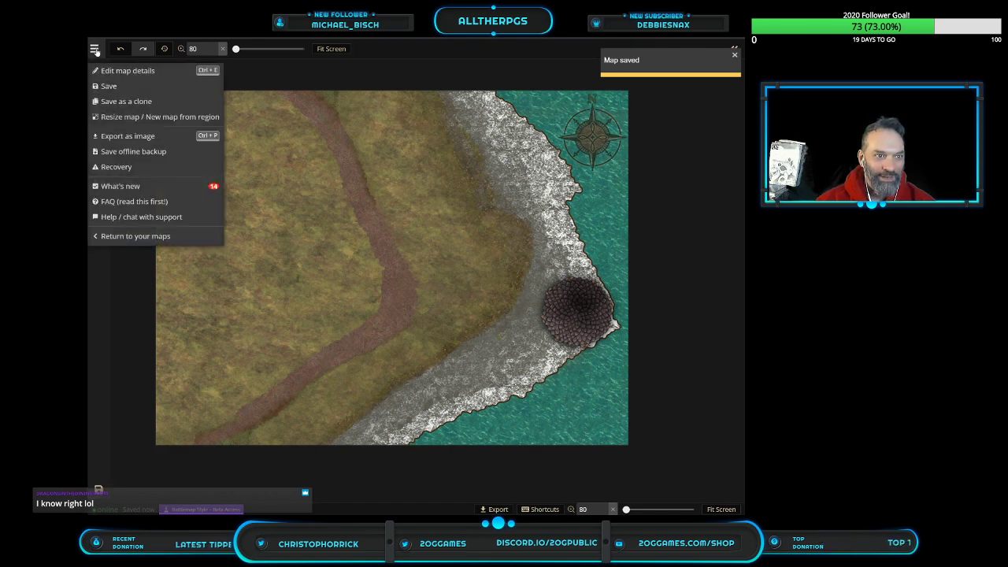
pyautogui.click(115, 236)
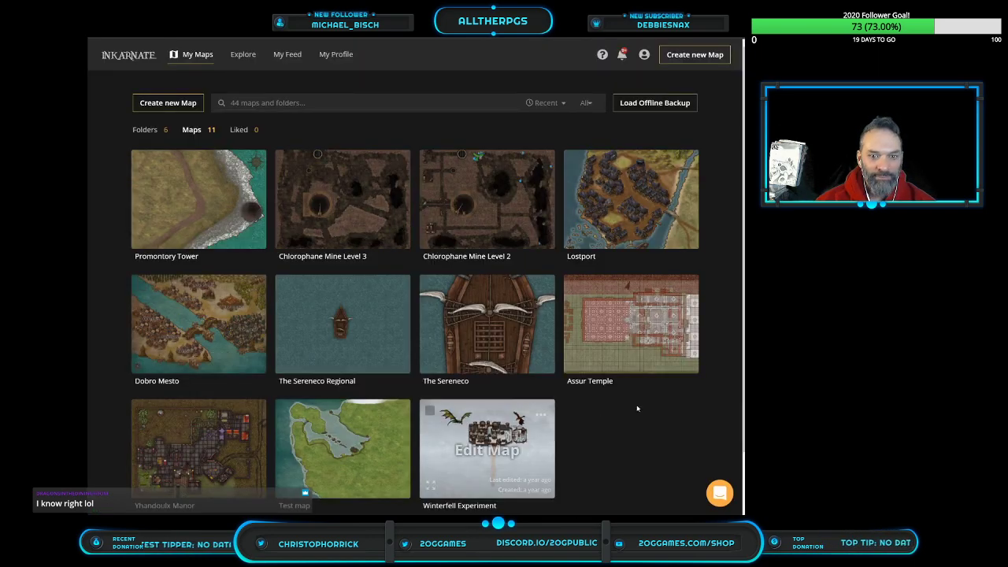
# Open the Winterfell Experiment map from the saved maps
pyautogui.scroll(-2, 609, 471)
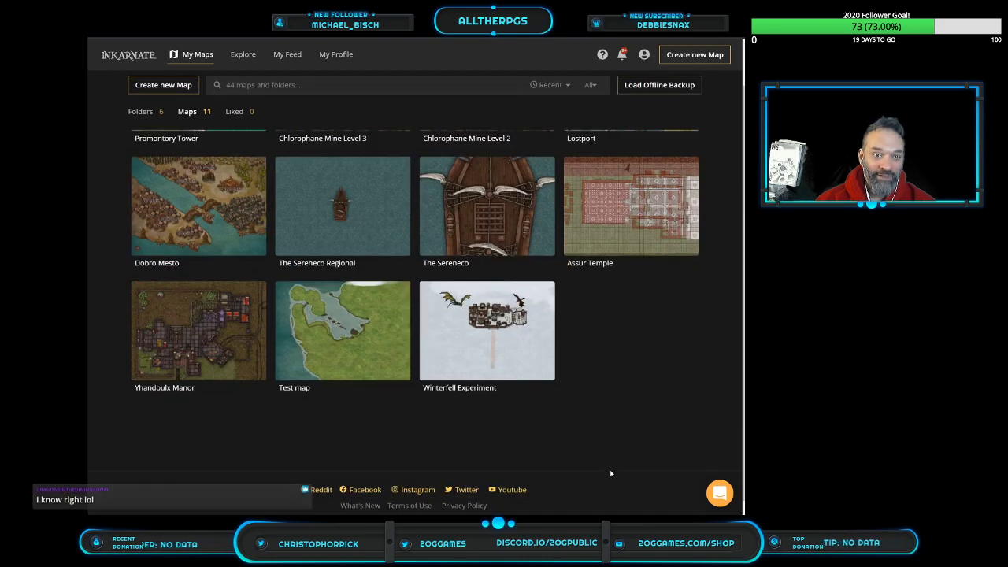
pyautogui.scroll(2, 610, 469)
pyautogui.moveTo(479, 455)
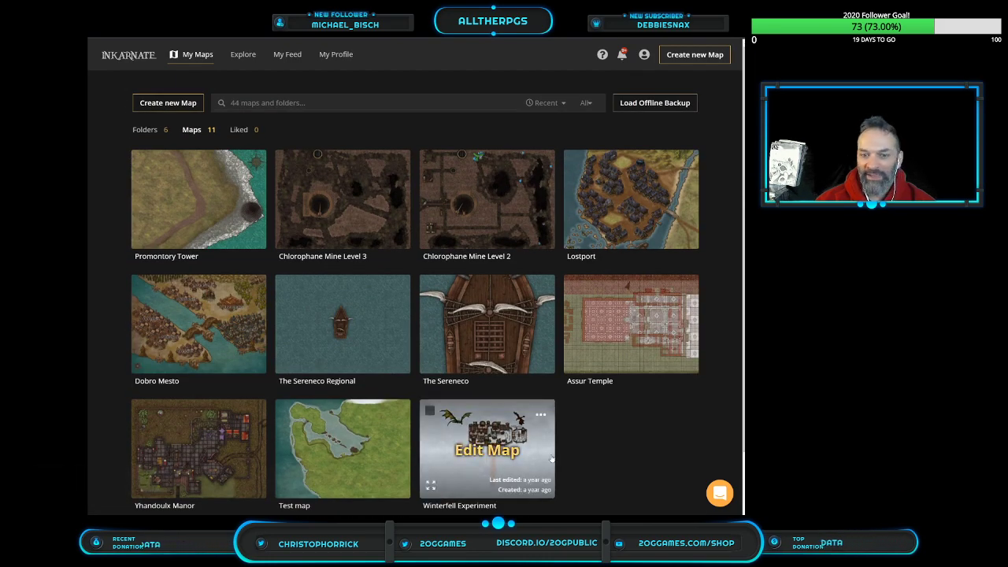
pyautogui.click(479, 455)
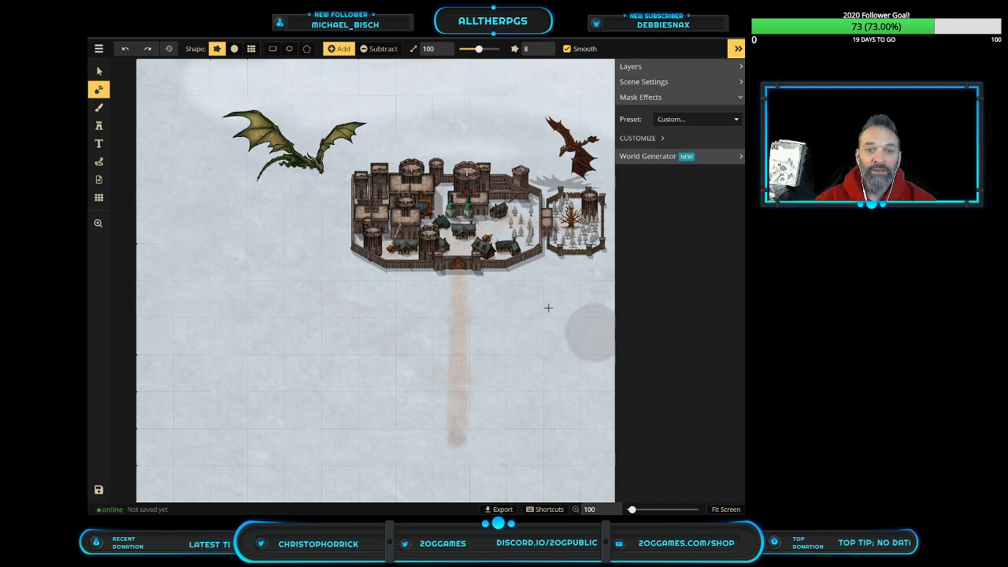
# Examine the Winterfell map's castle, its towers, courtyard buildings and walled grove, and the two dragons around it
pyautogui.click(101, 72)
pyautogui.click(738, 48)
pyautogui.scroll(2, 608, 168)
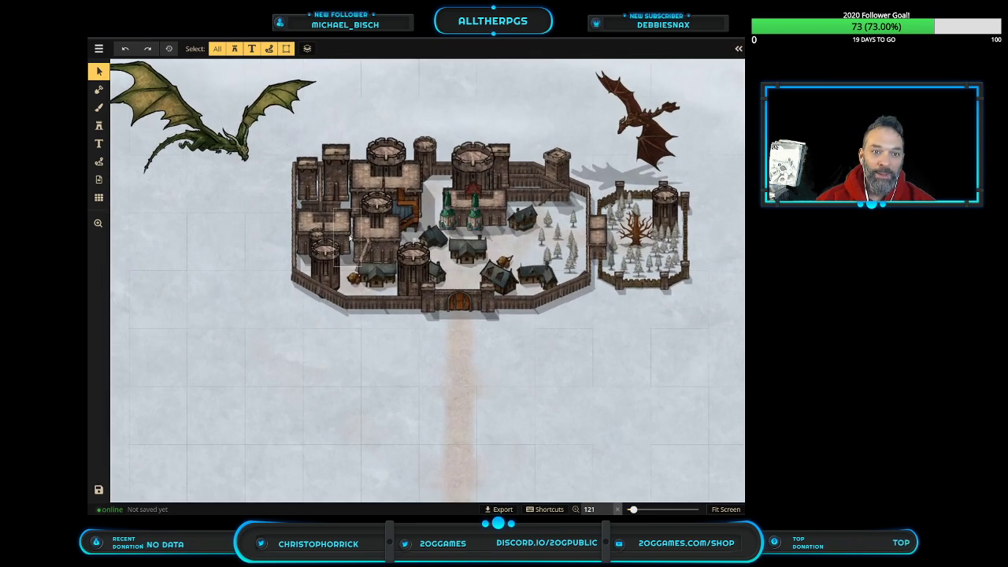
pyautogui.scroll(8, 345, 239)
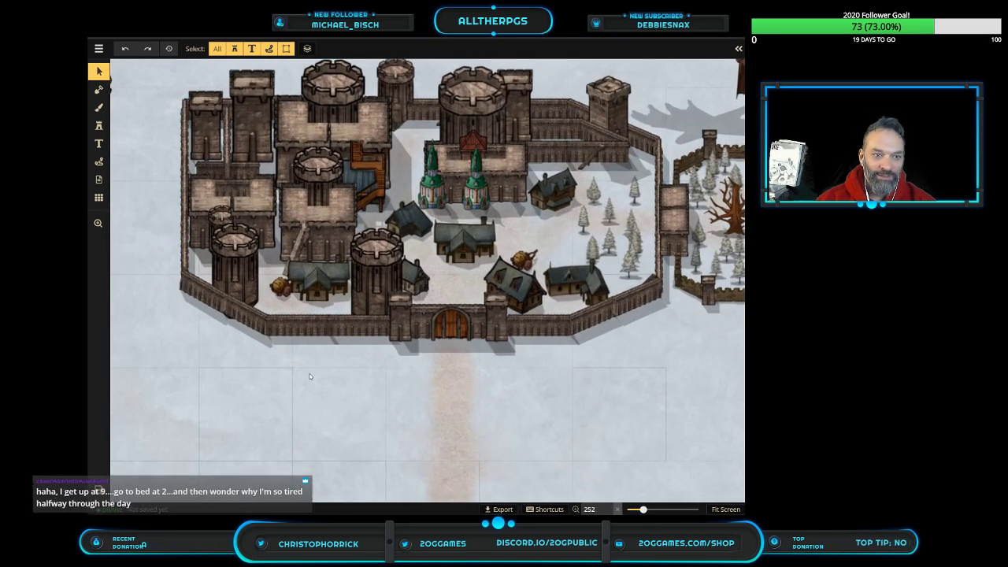
pyautogui.click(98, 223)
pyautogui.moveTo(429, 350); pyautogui.dragTo(417, 449)
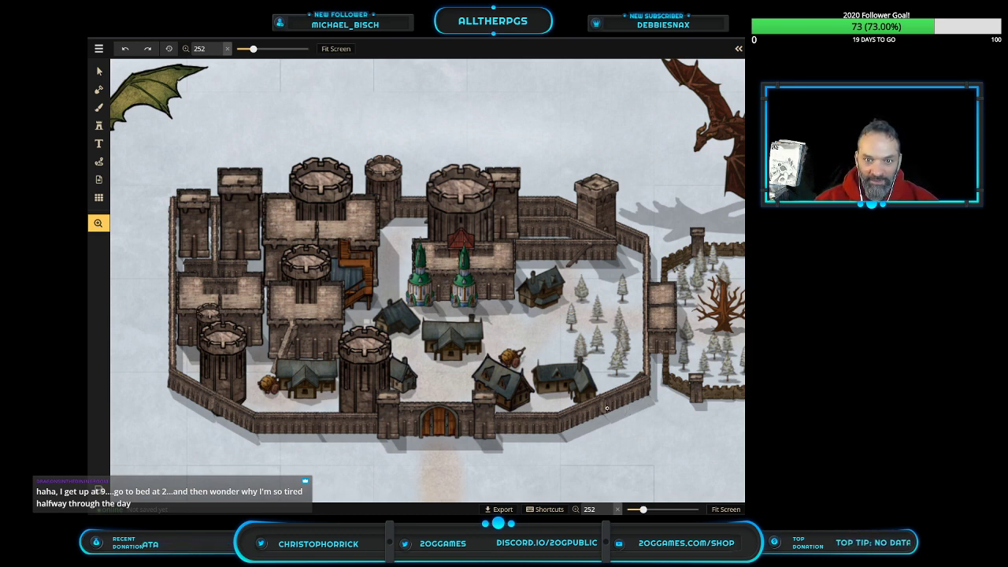
pyautogui.scroll(-3, 599, 392)
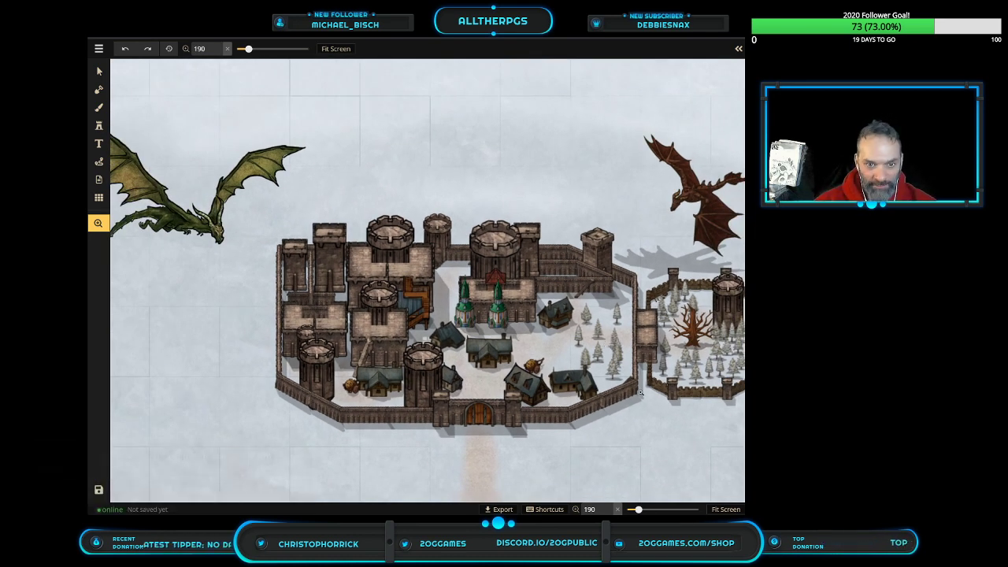
pyautogui.moveTo(640, 371); pyautogui.dragTo(572, 360)
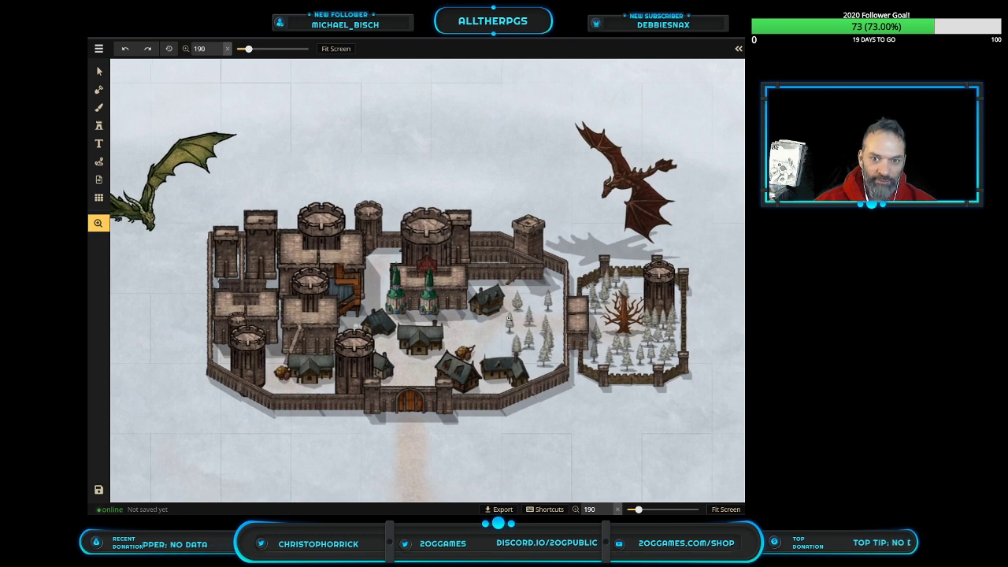
pyautogui.scroll(1, 646, 333)
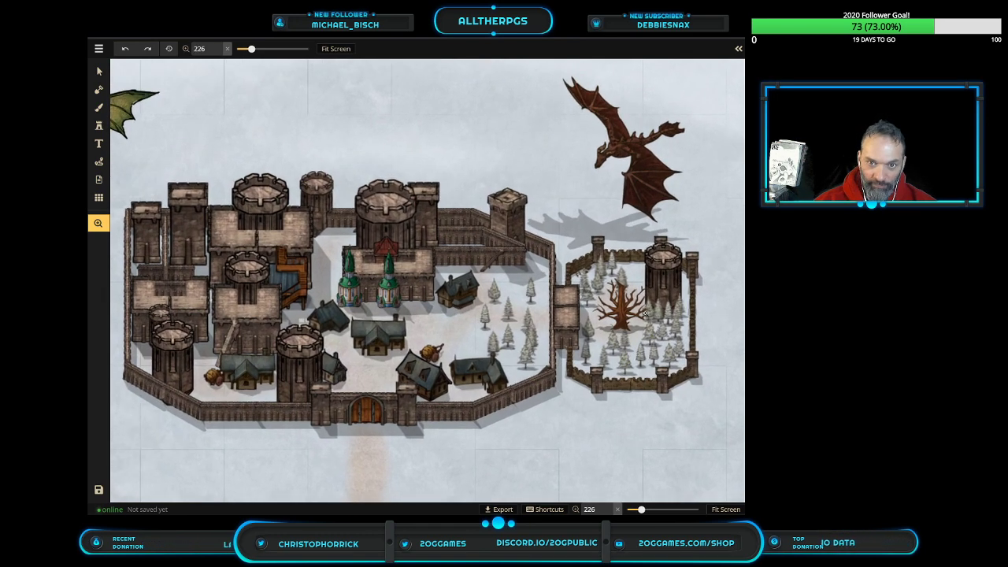
pyautogui.scroll(-1, 425, 354)
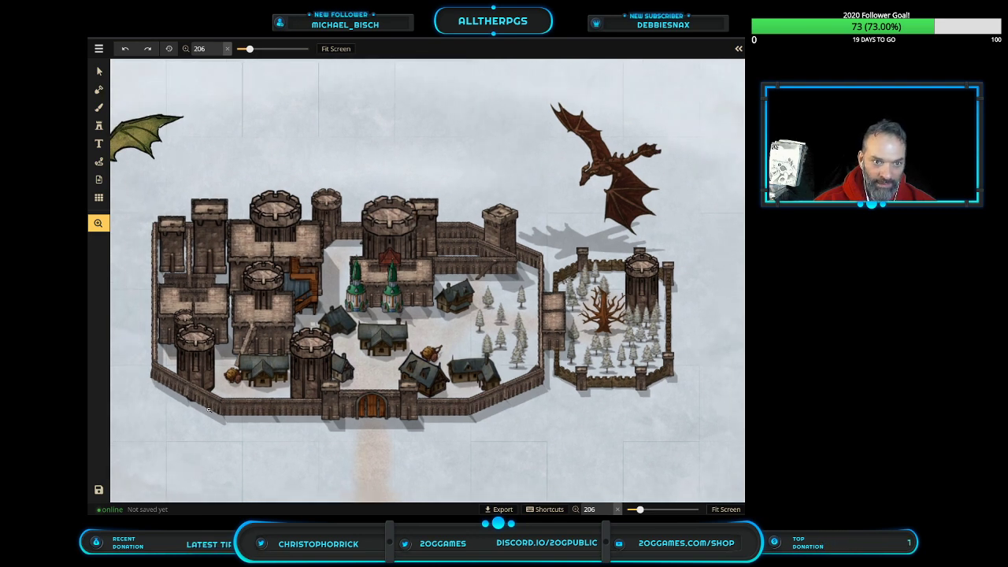
pyautogui.moveTo(327, 367); pyautogui.dragTo(380, 377)
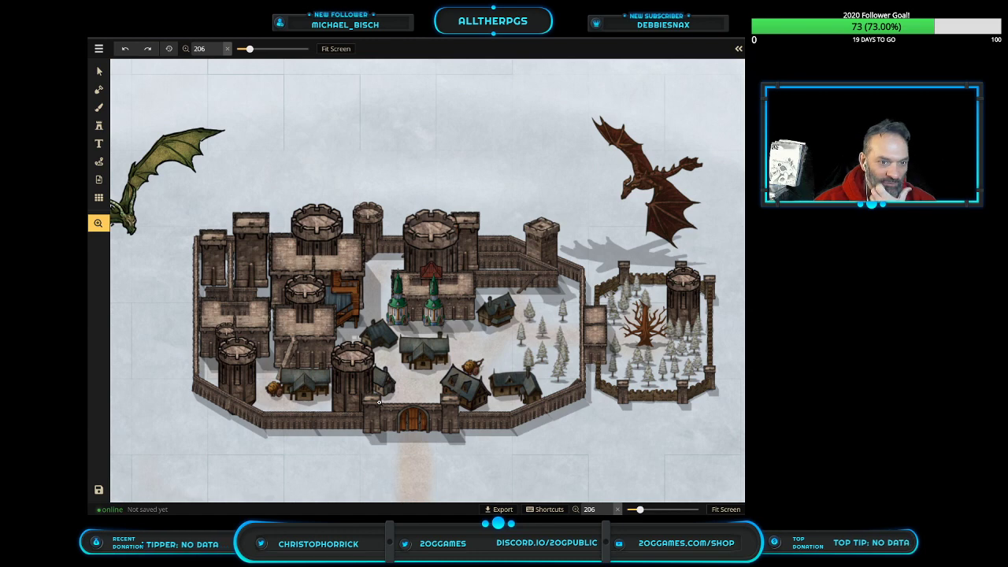
pyautogui.scroll(4, 432, 319)
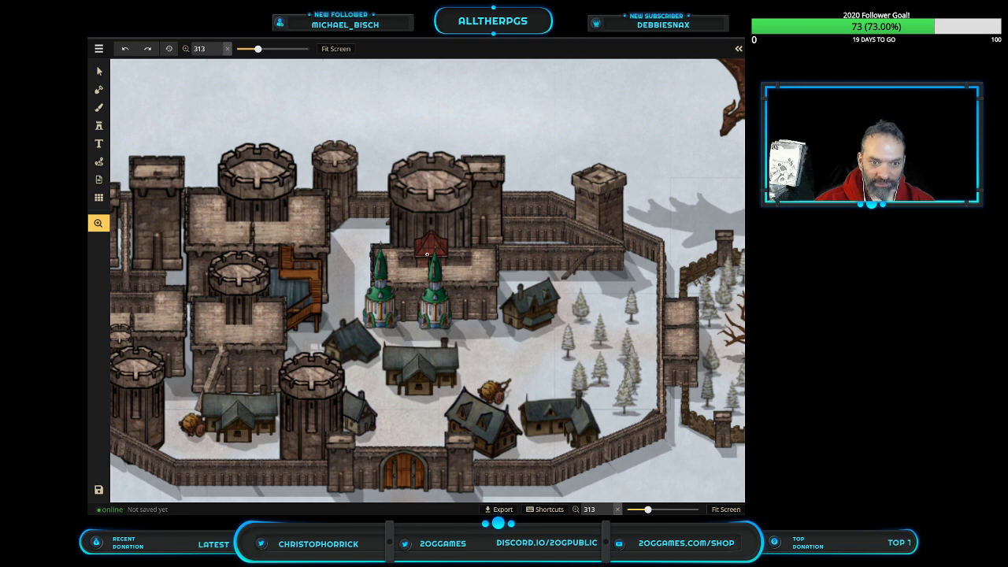
pyautogui.scroll(-2, 425, 257)
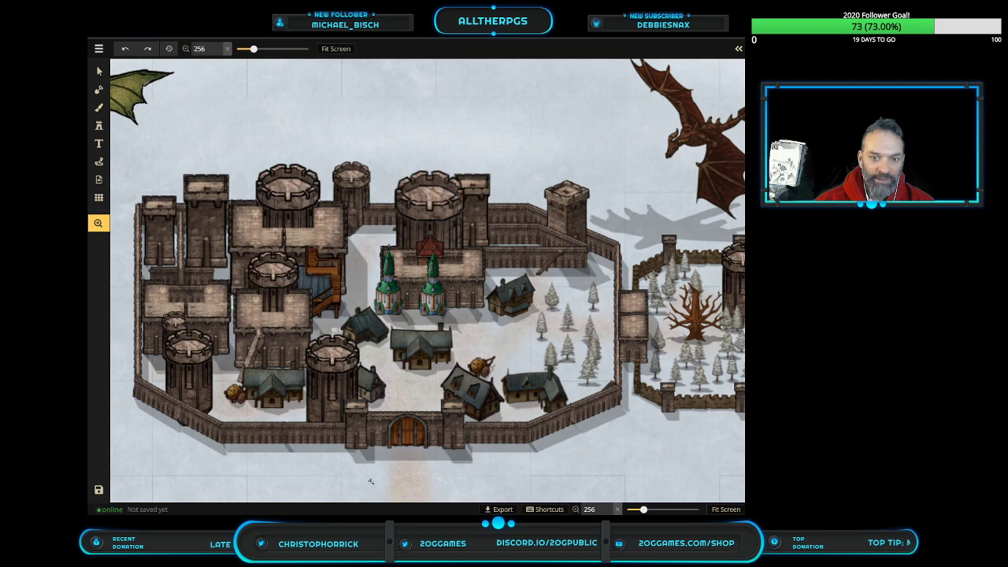
# Examine the Winterfell map's castle up close and as a whole, including the road leading from the gate
pyautogui.scroll(-5, 312, 449)
pyautogui.scroll(3, 317, 240)
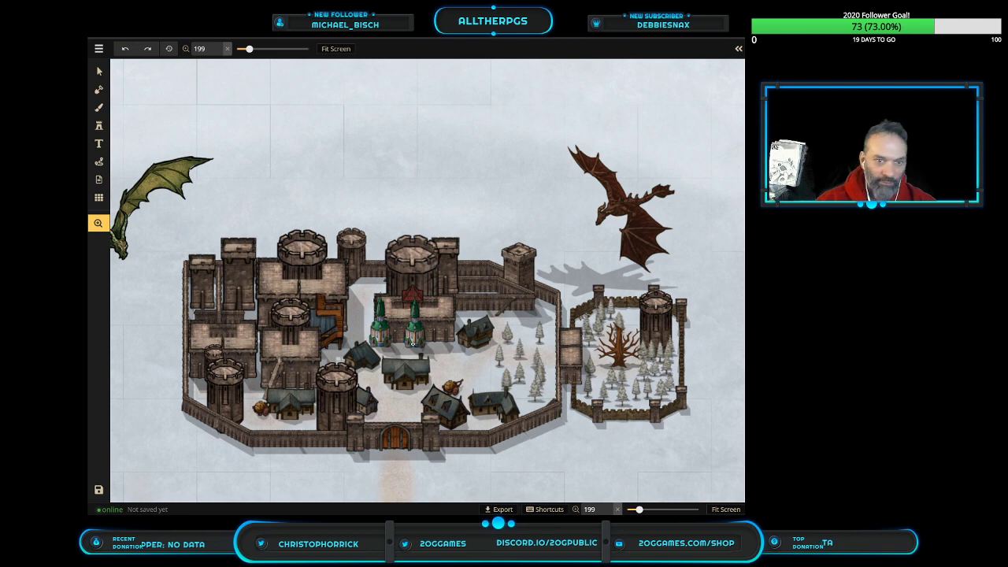
pyautogui.scroll(3, 412, 339)
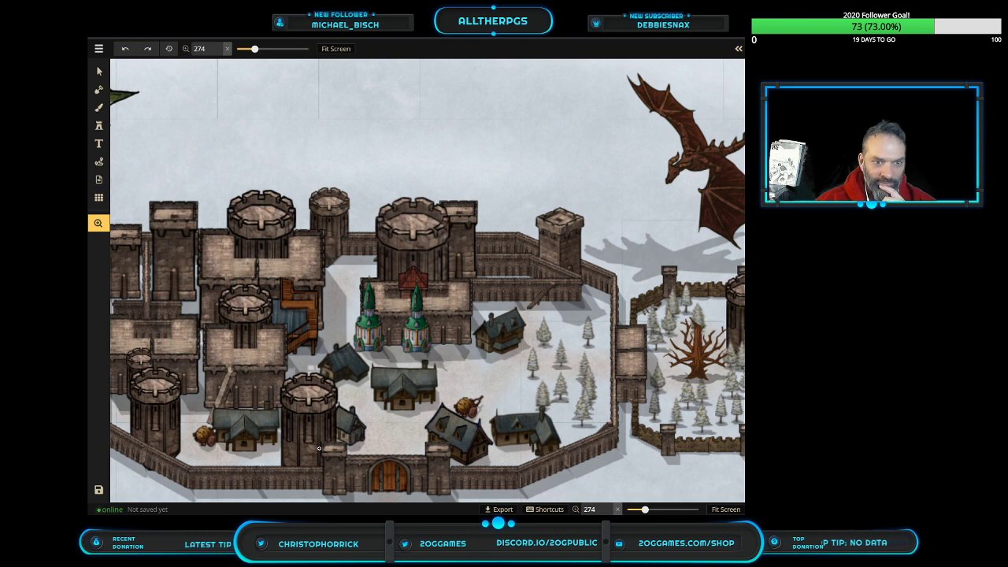
pyautogui.scroll(-5, 319, 448)
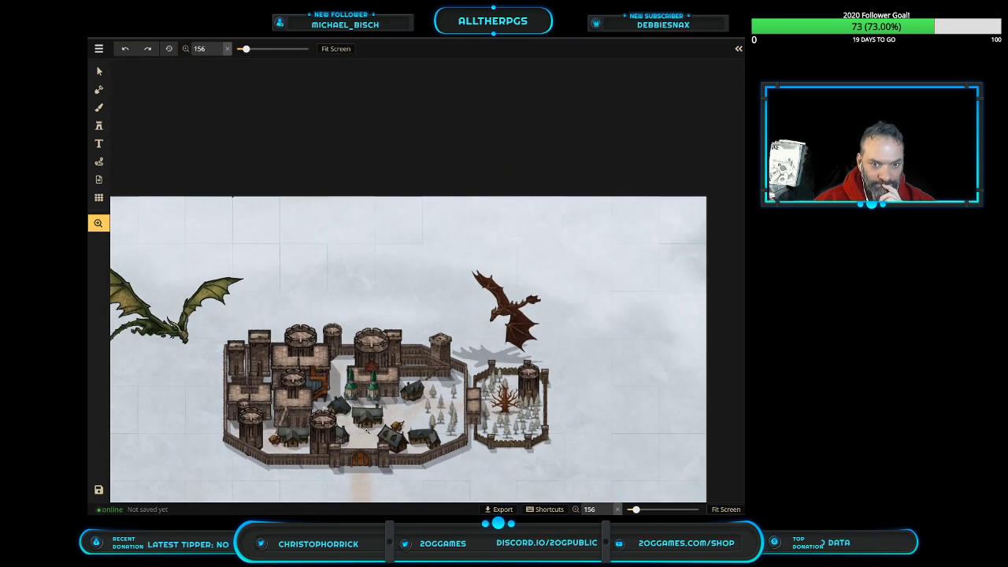
pyautogui.scroll(-3, 341, 455)
pyautogui.scroll(-2, 378, 331)
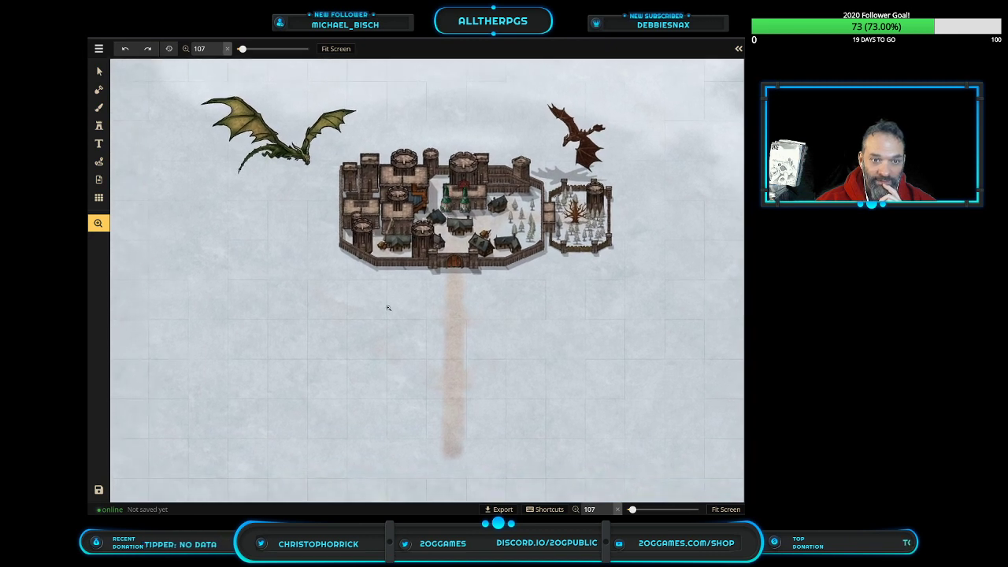
pyautogui.moveTo(434, 311); pyautogui.dragTo(440, 274)
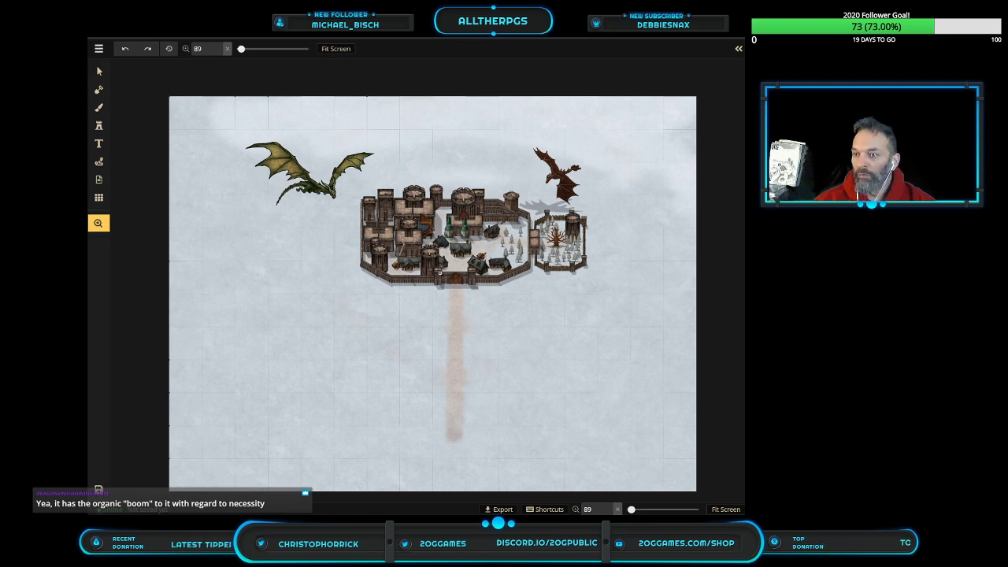
pyautogui.scroll(3, 325, 335)
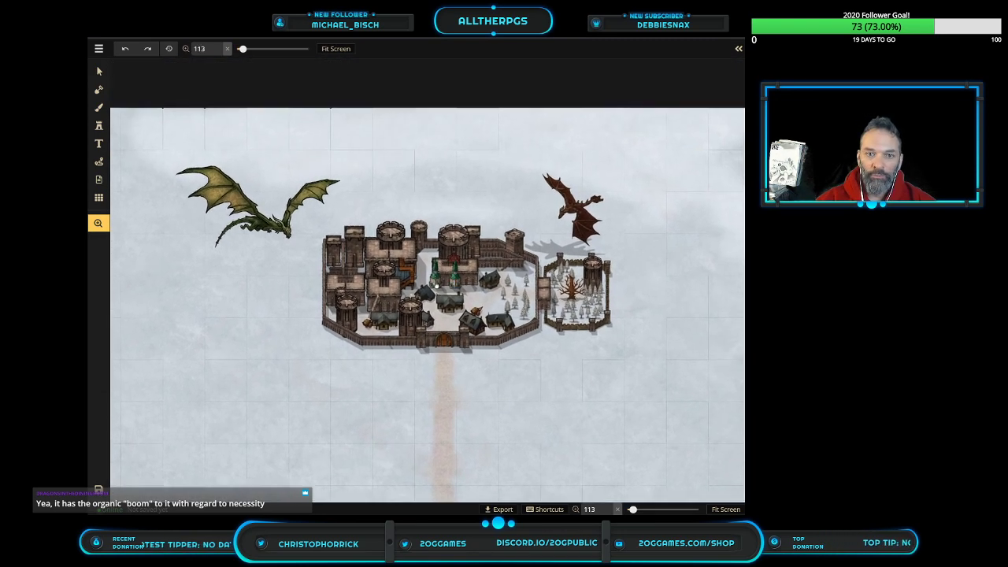
pyautogui.scroll(2, 460, 293)
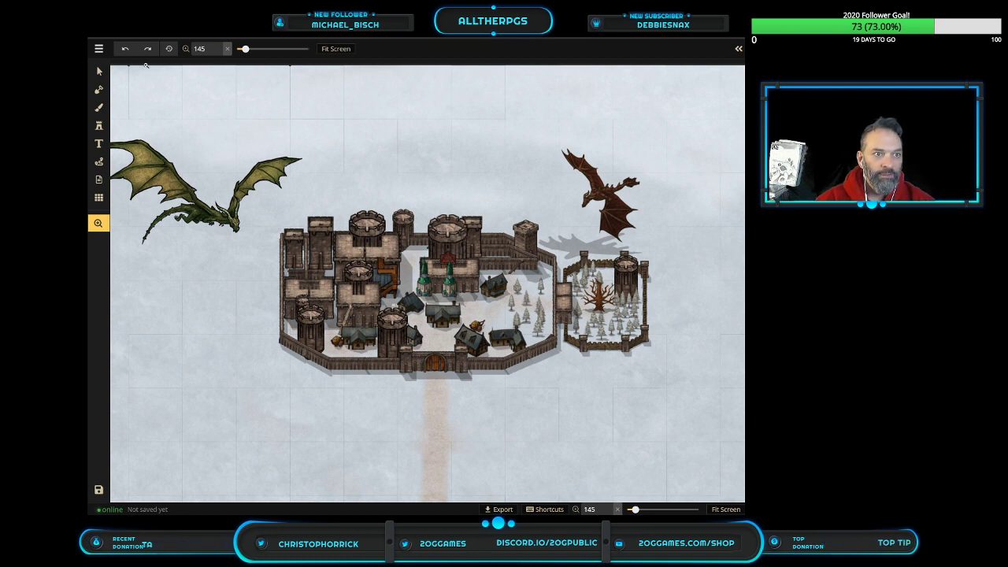
# Try to box-select all the objects of the Winterfell castle and its walled grove, and clear the selection
pyautogui.click(99, 72)
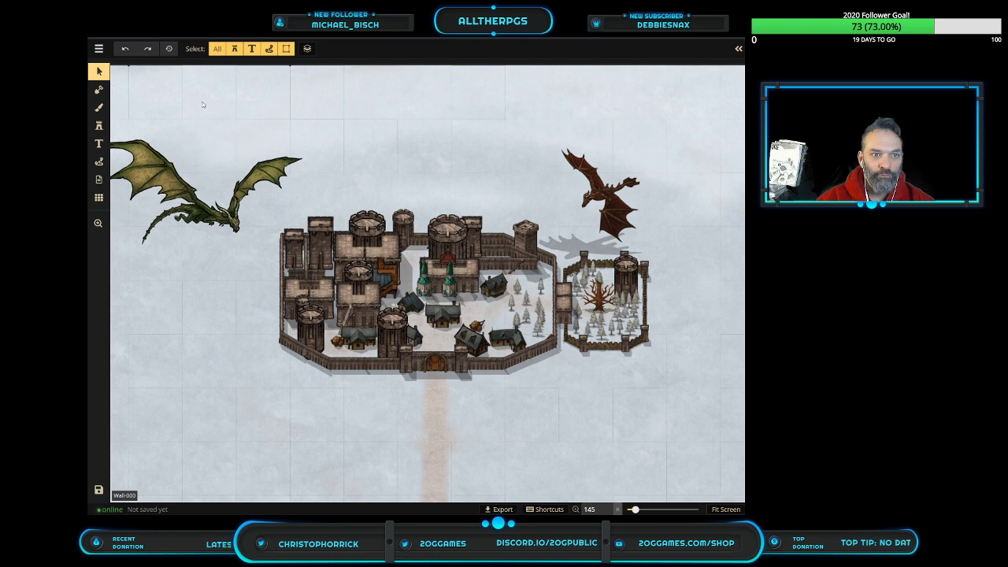
pyautogui.moveTo(200, 100); pyautogui.dragTo(692, 406)
pyautogui.scroll(2, 430, 317)
pyautogui.click(224, 427)
pyautogui.moveTo(221, 423); pyautogui.dragTo(706, 170)
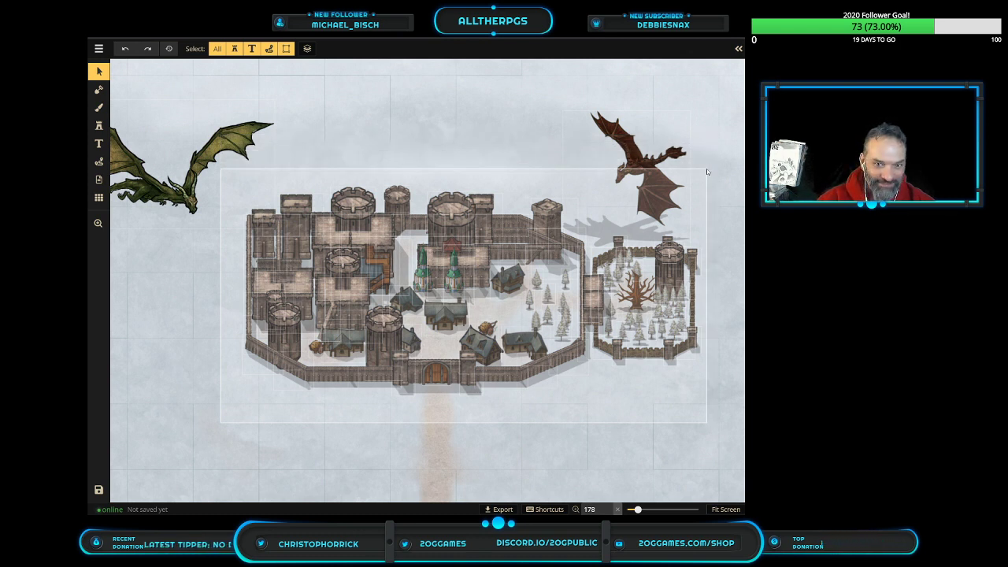
pyautogui.moveTo(706, 169); pyautogui.dragTo(707, 182)
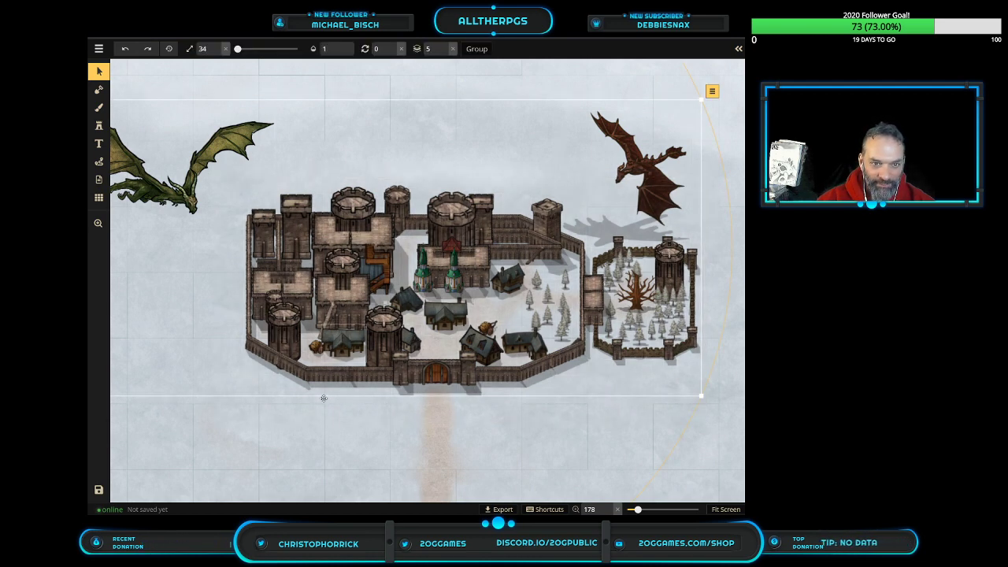
pyautogui.press('Escape')
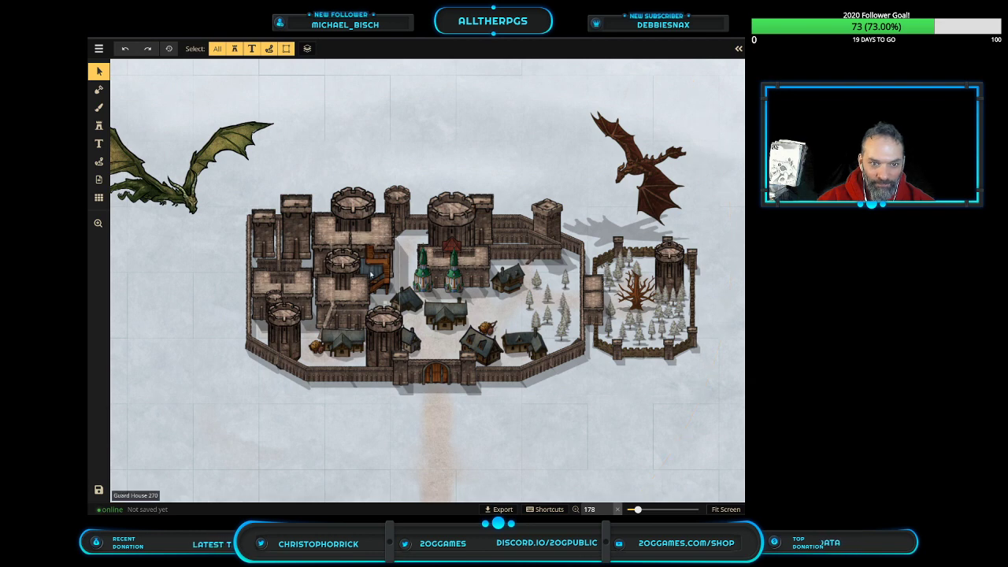
# Move the blue-roofed guard house out beside the road below the gate and put it back in the castle
pyautogui.moveTo(372, 271); pyautogui.dragTo(501, 448)
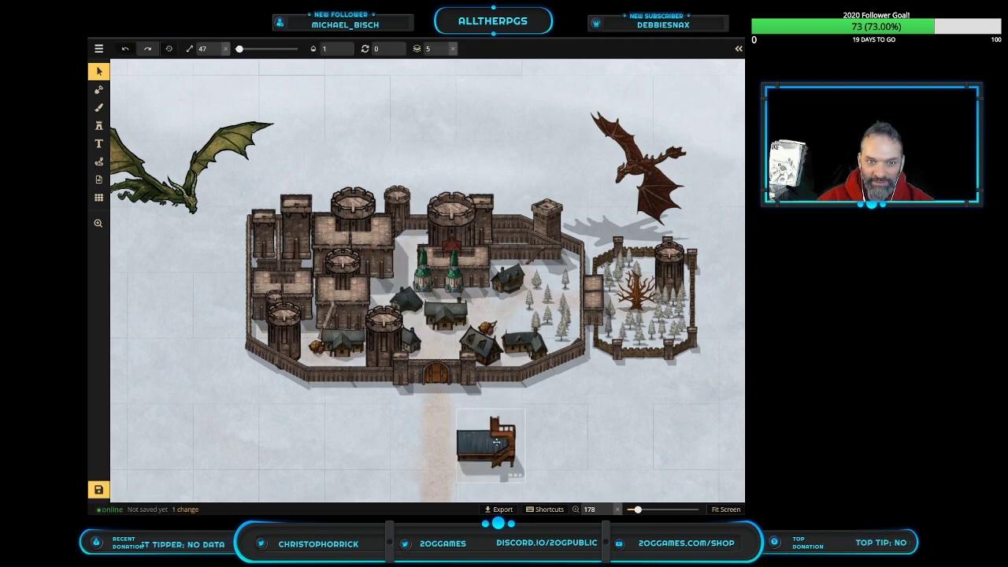
pyautogui.moveTo(500, 427); pyautogui.dragTo(379, 274)
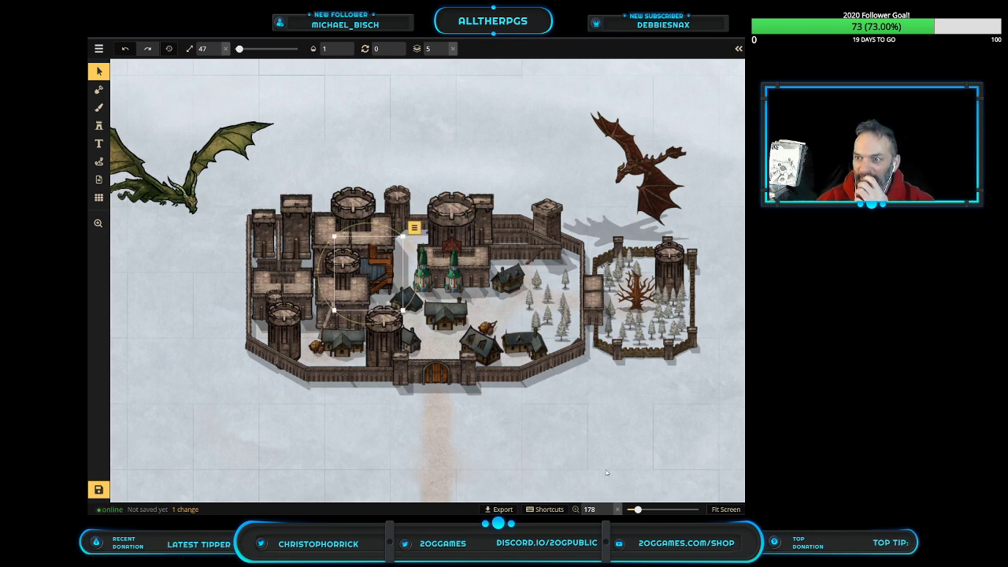
pyautogui.scroll(-2, 607, 473)
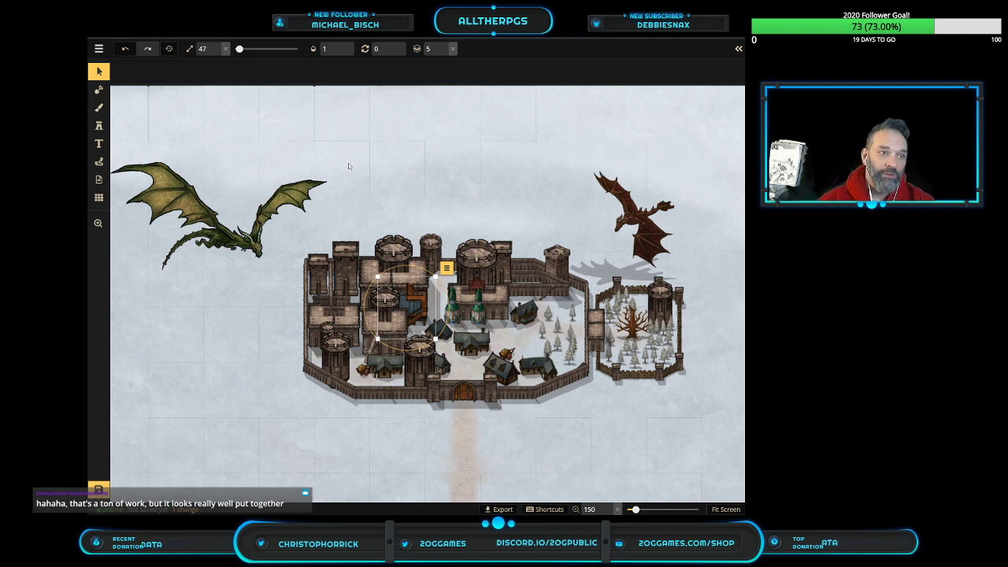
# Leave the Winterfell map without saving the changes and return to the list of maps
pyautogui.click(99, 48)
pyautogui.click(131, 221)
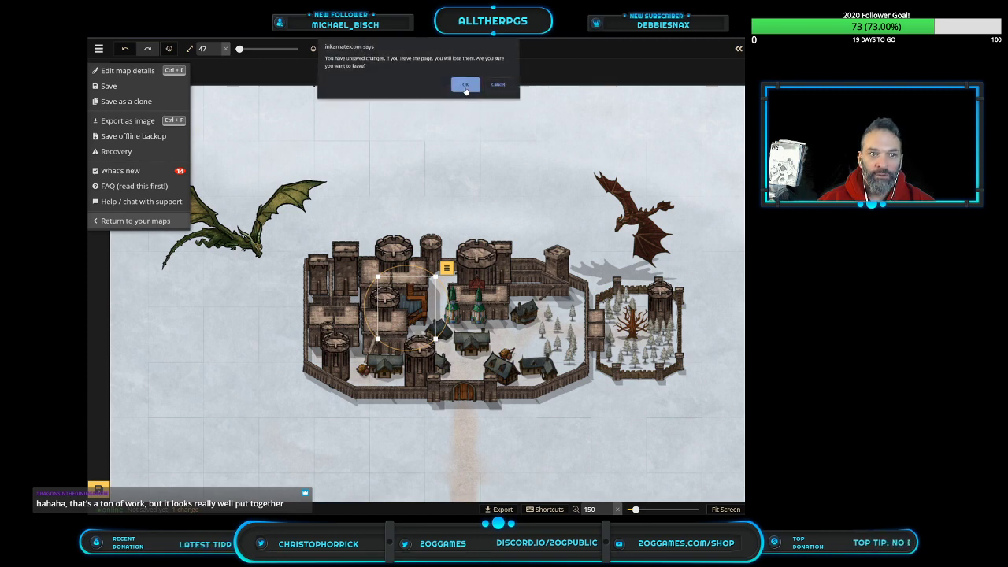
pyautogui.click(465, 87)
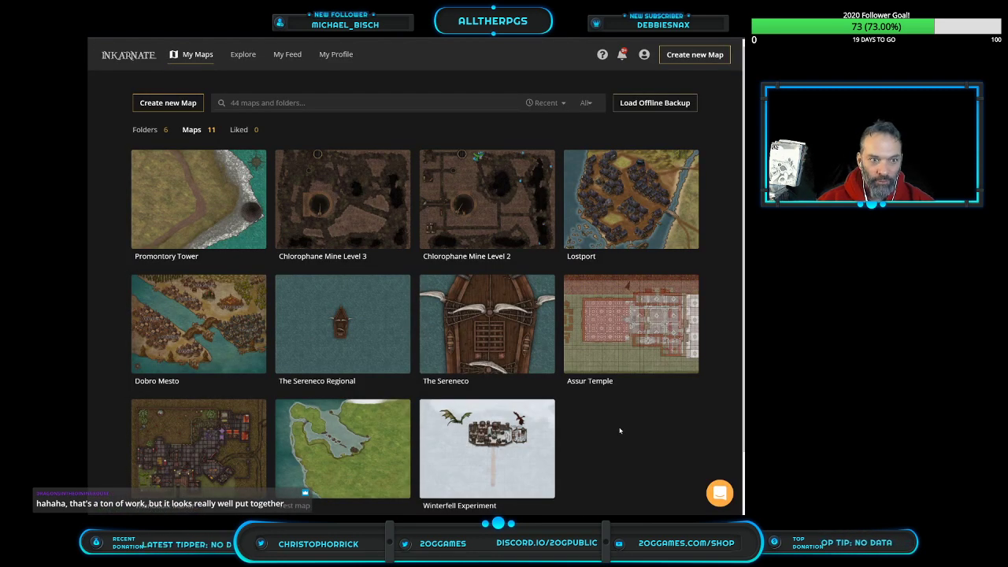
# Look through the saved maps and open the furnished manor battlemap with the walled garden
pyautogui.scroll(-2, 622, 424)
pyautogui.scroll(2, 622, 423)
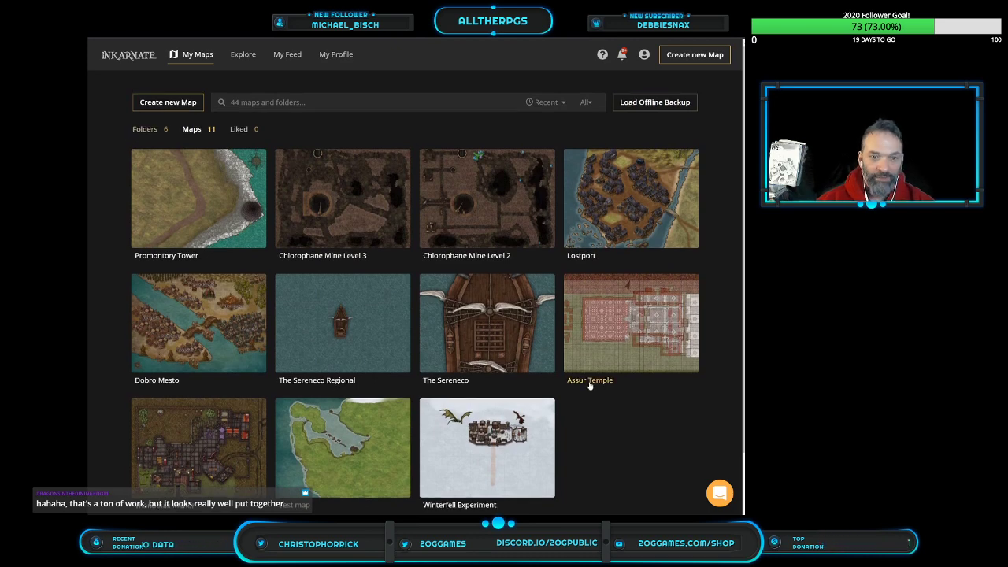
pyautogui.scroll(-2, 193, 327)
pyautogui.click(189, 324)
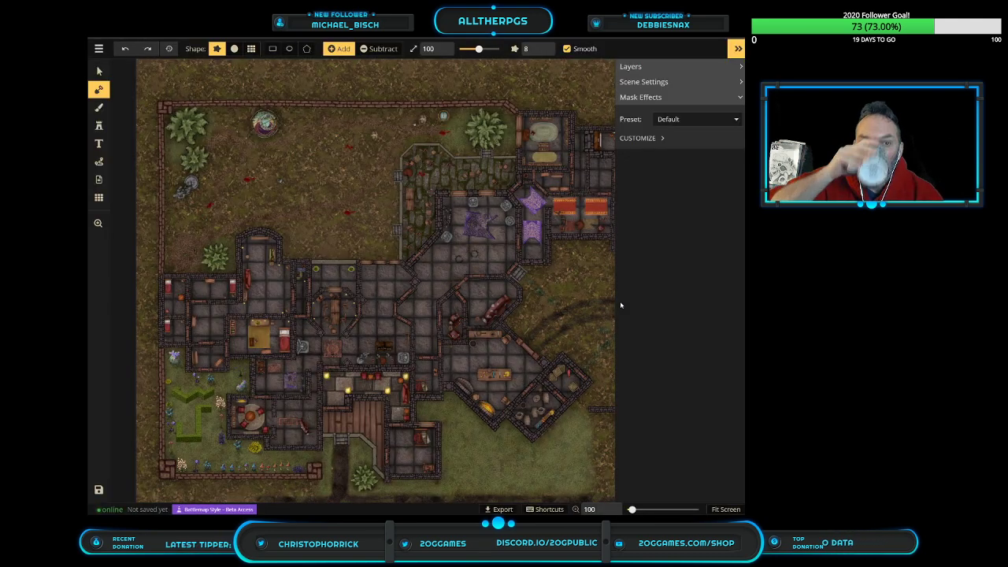
# View the whole manor battlemap and check its list of object layers
pyautogui.scroll(-4, 512, 283)
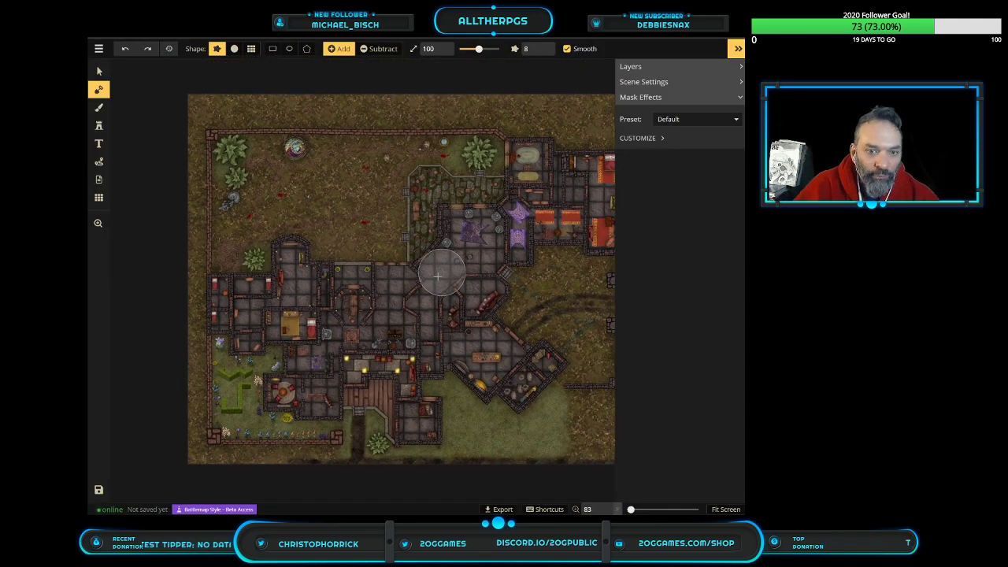
pyautogui.press('z')
pyautogui.moveTo(523, 317); pyautogui.dragTo(458, 313)
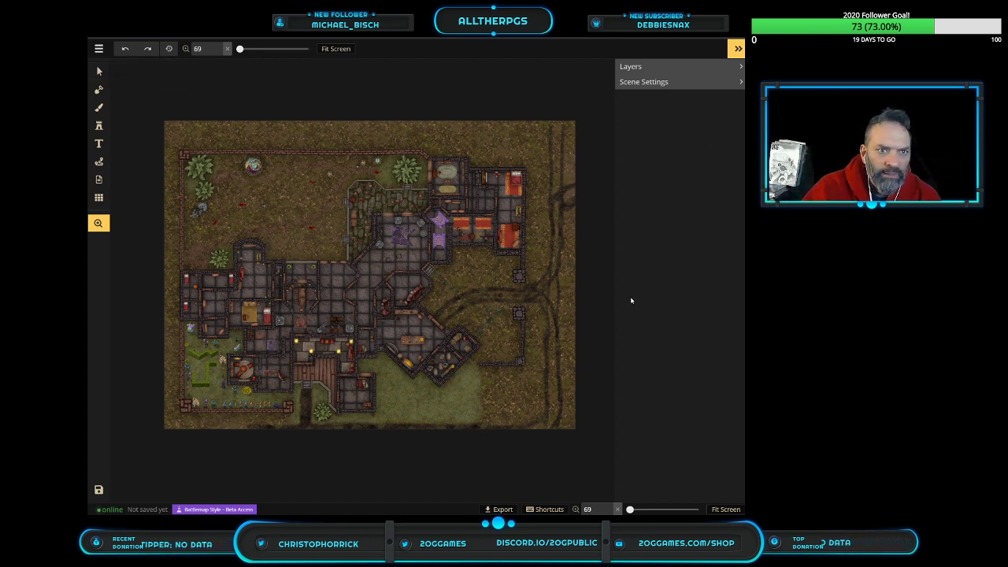
pyautogui.click(740, 68)
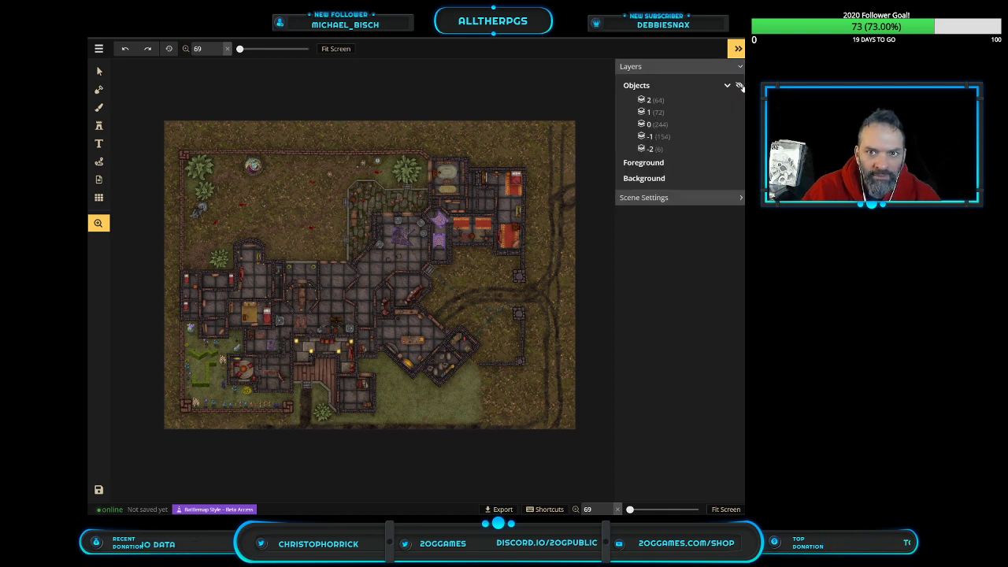
pyautogui.click(741, 68)
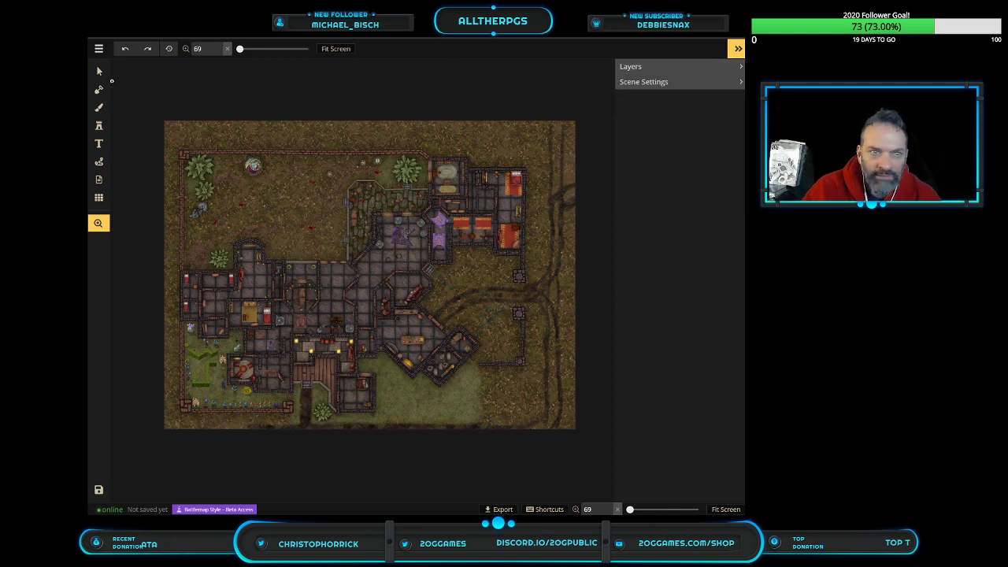
# Upload the black-and-white manor floor plan image as a custom stamp at 8X scale, titled yhand
pyautogui.click(99, 126)
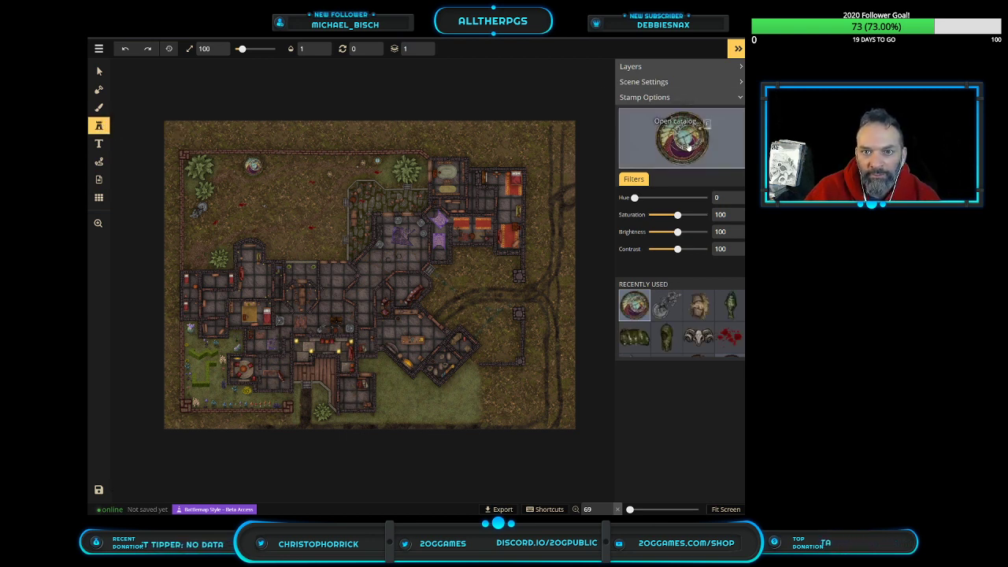
pyautogui.press('f')
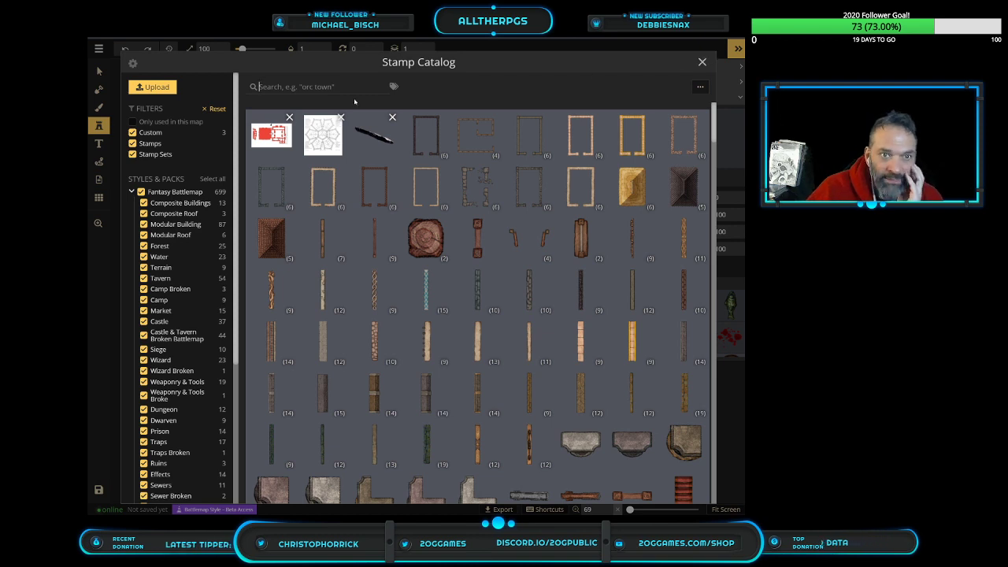
pyautogui.click(151, 86)
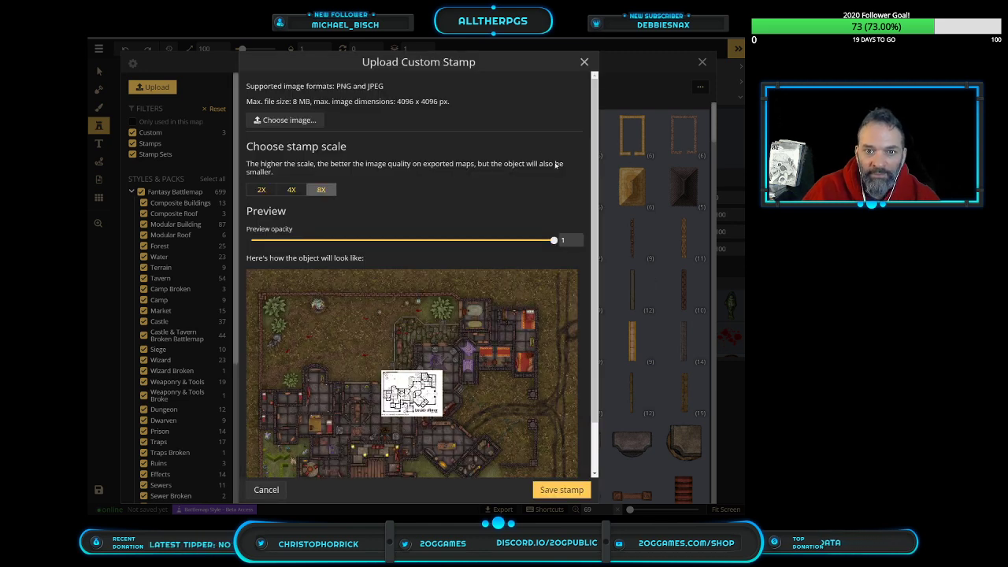
pyautogui.click(561, 490)
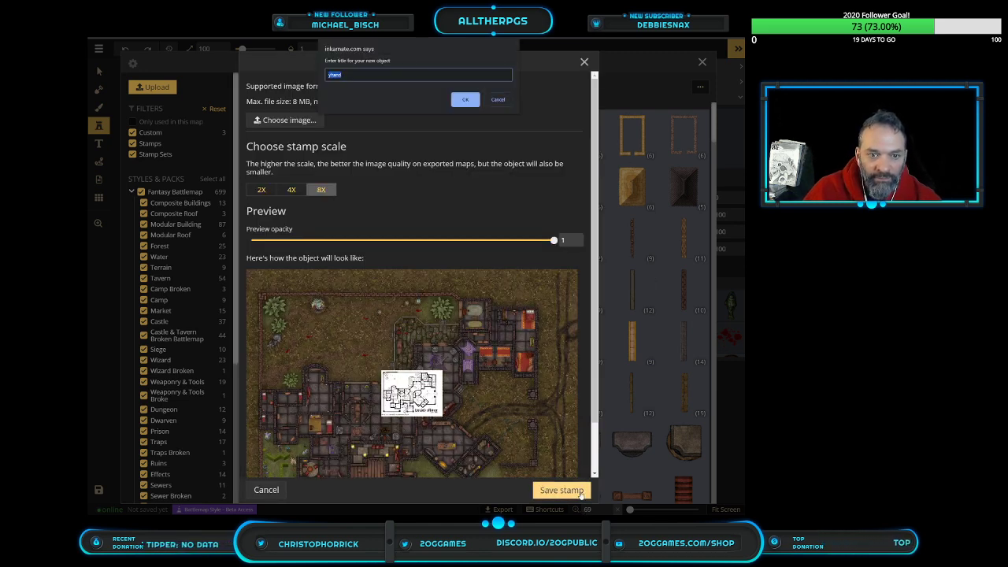
pyautogui.click(471, 101)
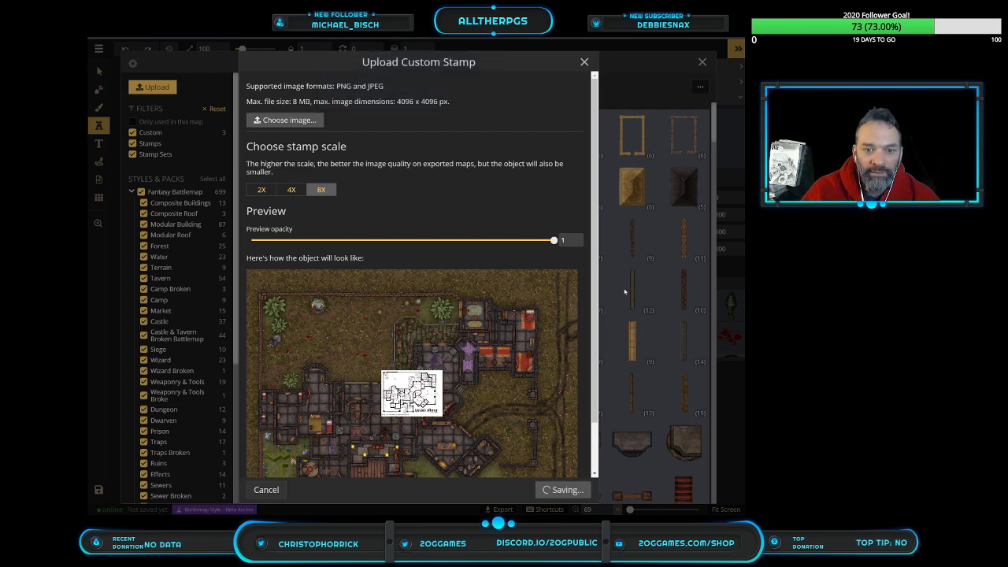
pyautogui.click(584, 62)
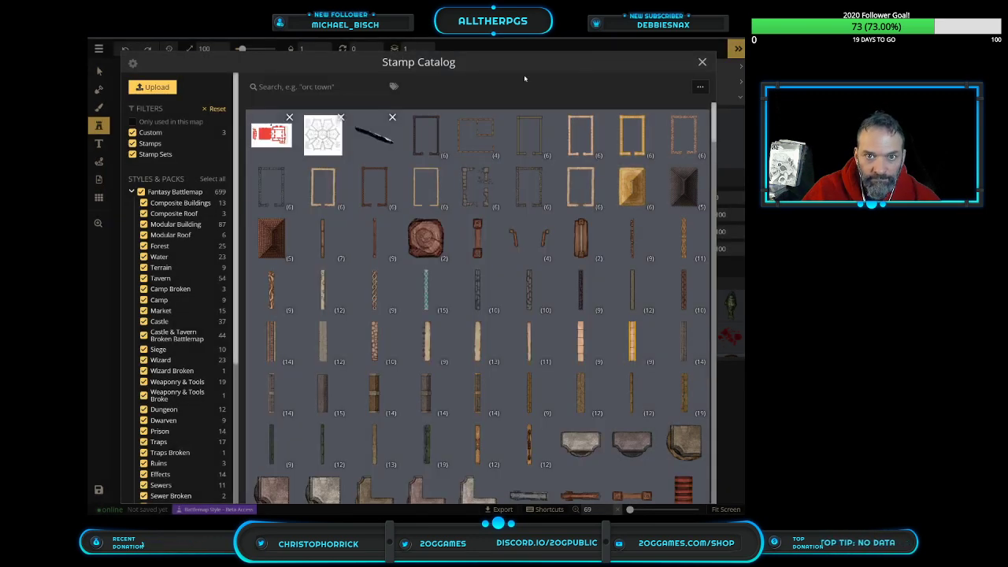
# Place the uploaded floor plan stamp on the map, enlarge it to size 500 and align it over the manor
pyautogui.scroll(-5, 419, 270)
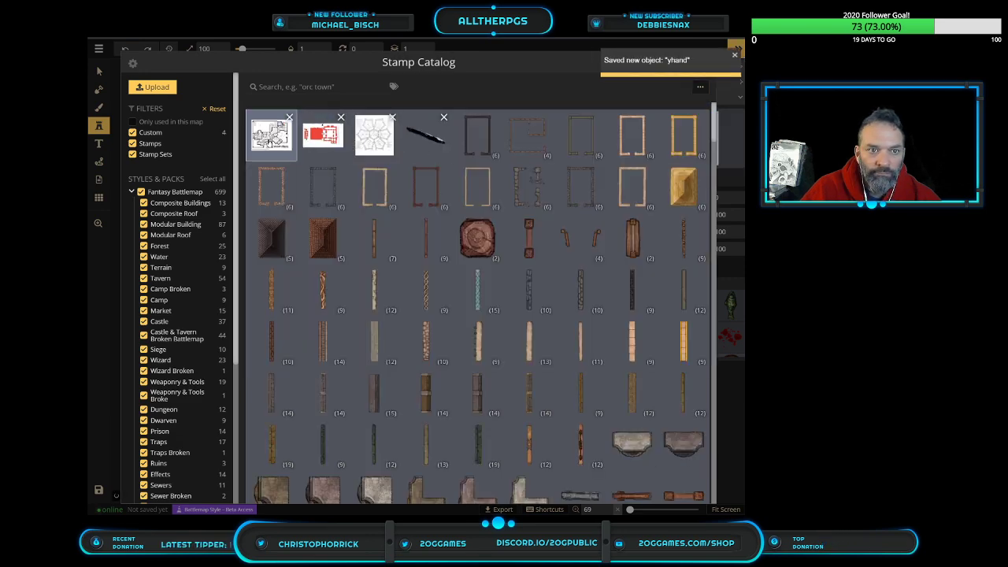
pyautogui.click(270, 133)
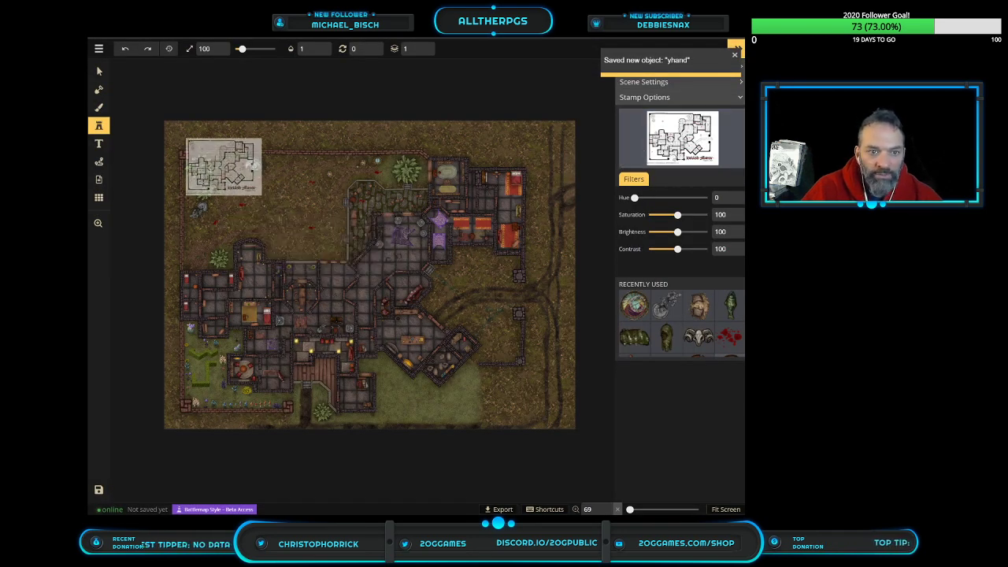
pyautogui.click(202, 150)
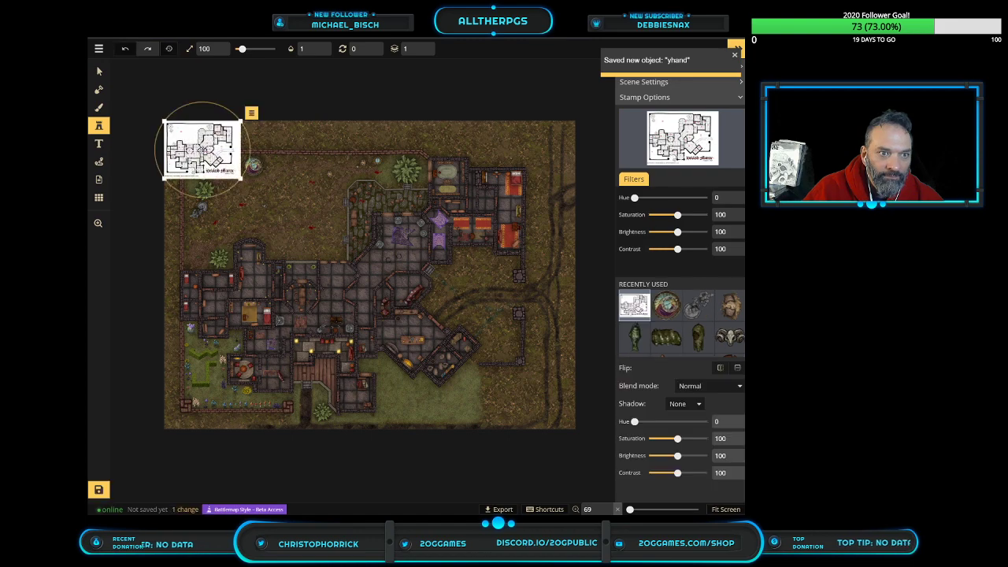
pyautogui.moveTo(240, 179); pyautogui.dragTo(589, 462)
pyautogui.moveTo(551, 395); pyautogui.dragTo(537, 389)
pyautogui.moveTo(573, 453); pyautogui.dragTo(568, 449)
pyautogui.moveTo(534, 407); pyautogui.dragTo(538, 406)
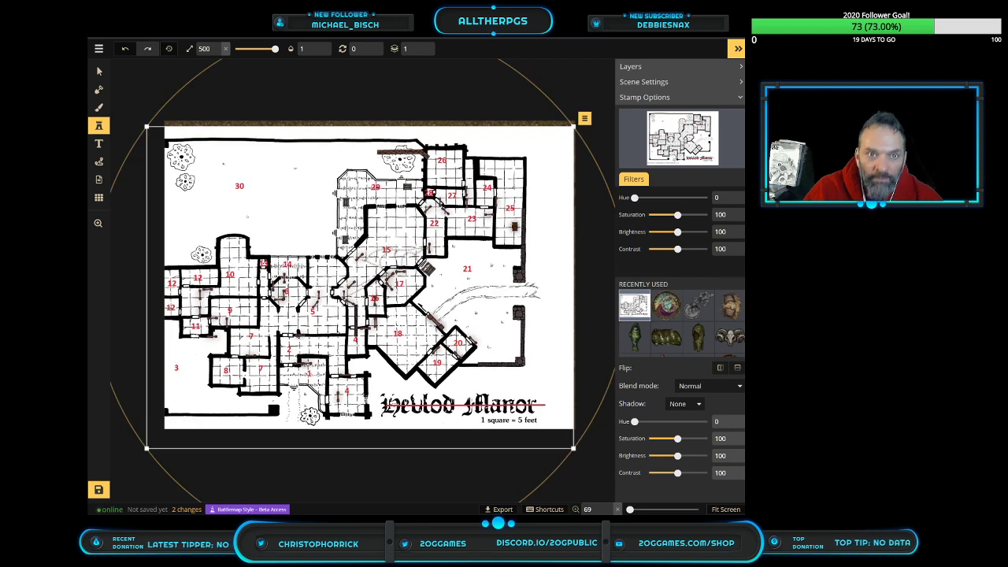
# Set the floor plan stamp's opacity to 0.25 and compare its walls with the manor underneath
pyautogui.doubleClick(303, 49)
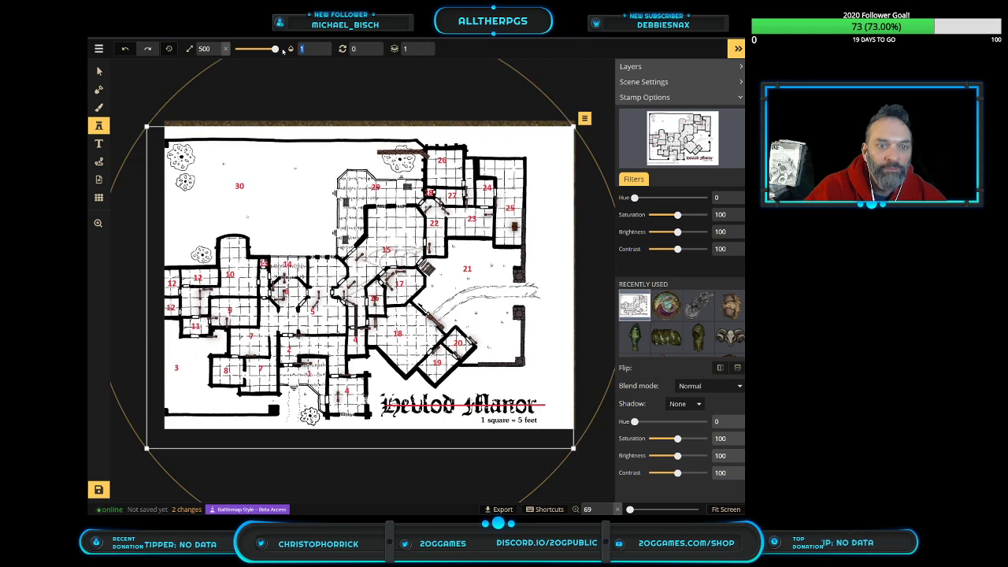
pyautogui.write('.25')
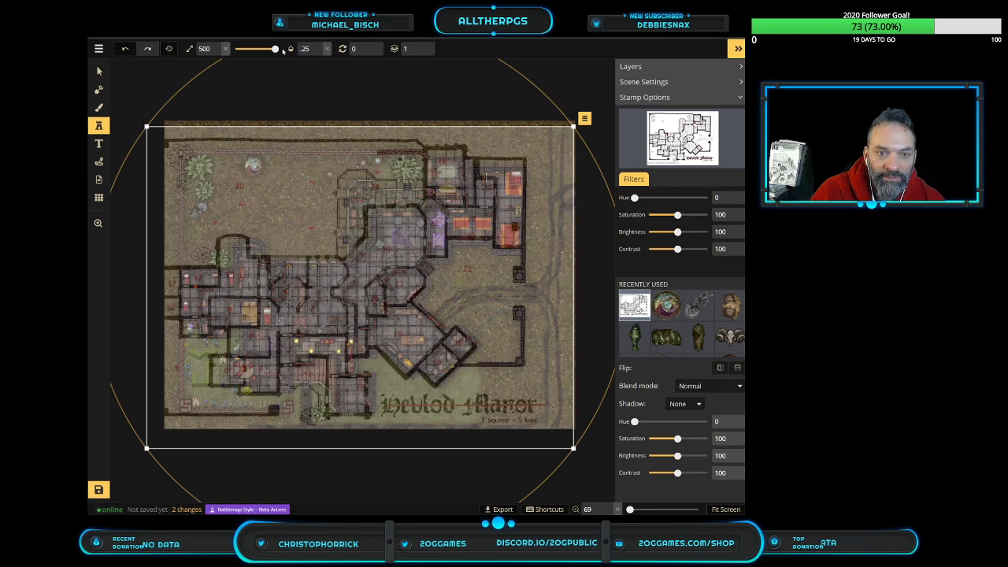
pyautogui.scroll(5, 371, 246)
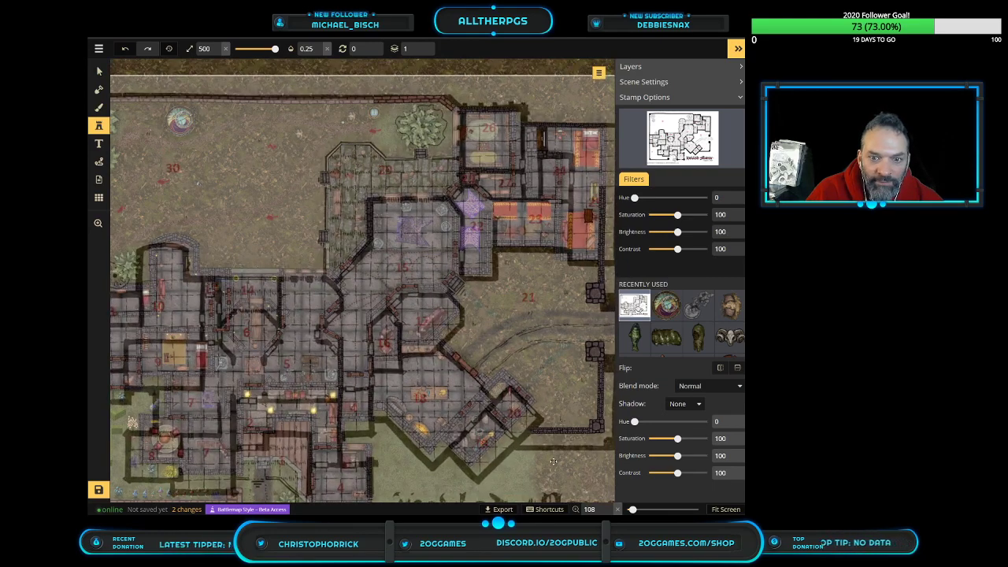
pyautogui.scroll(-2, 520, 400)
pyautogui.scroll(-2, 520, 400)
pyautogui.scroll(2, 520, 400)
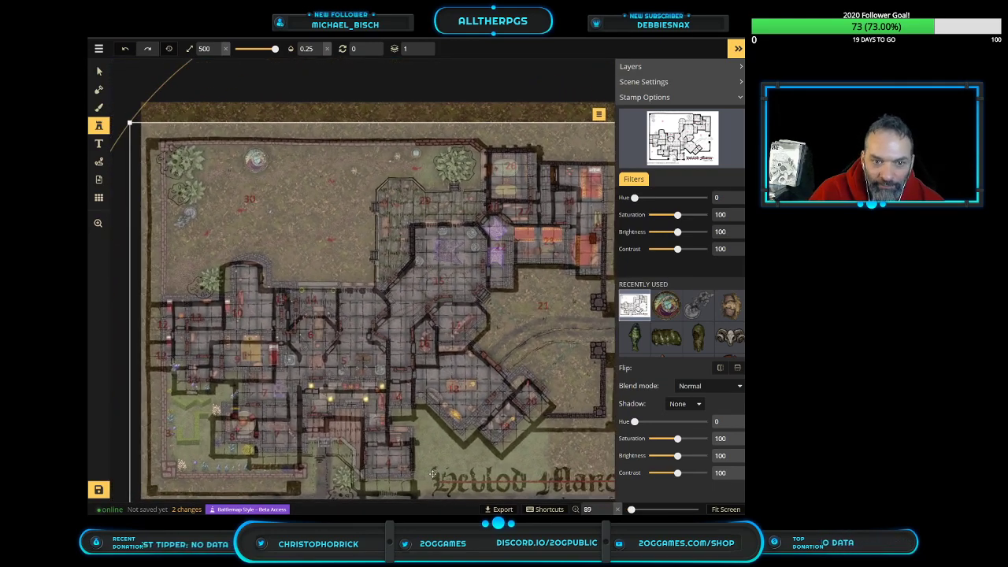
# Lower the floor plan stamp's opacity stepwise to about 0.15
pyautogui.click(318, 54)
pyautogui.click(319, 54)
pyautogui.click(318, 54)
pyautogui.click(318, 53)
pyautogui.click(318, 52)
pyautogui.click(318, 53)
pyautogui.click(318, 53)
pyautogui.click(318, 52)
pyautogui.click(319, 53)
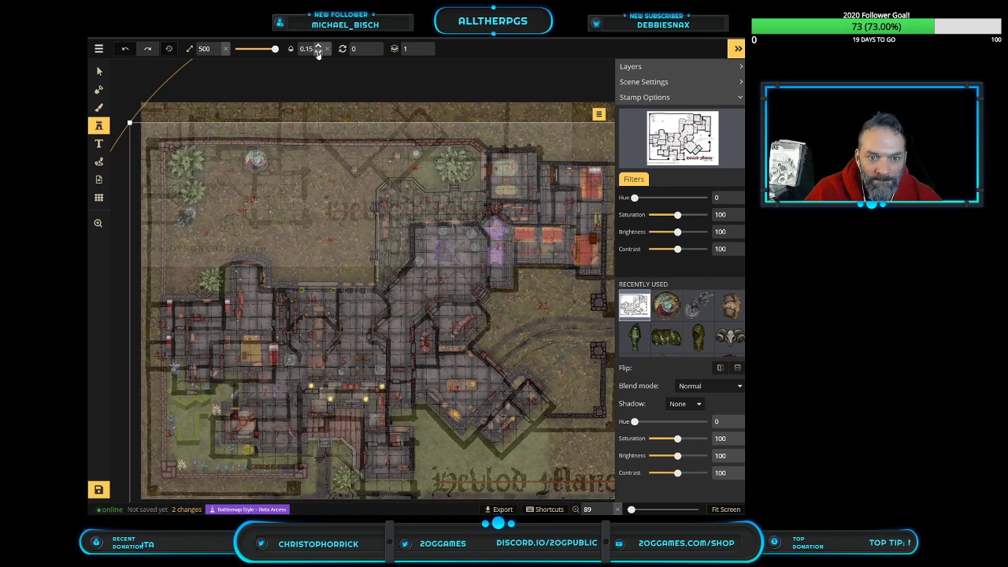
# Set the floor plan stamp's opacity to 1 and switch to the Select tool with the stamp still selected
pyautogui.moveTo(313, 48); pyautogui.dragTo(289, 49)
pyautogui.write('1')
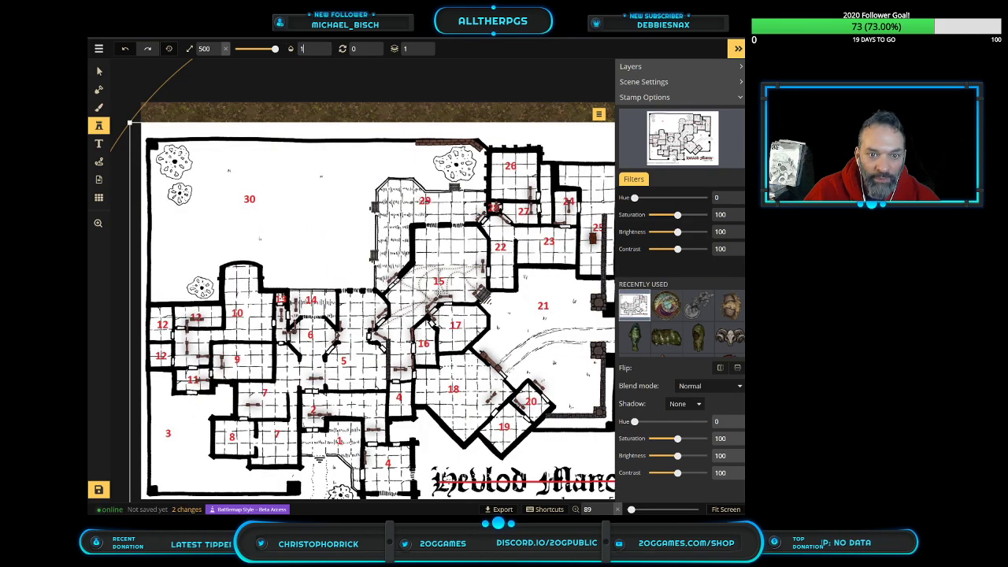
pyautogui.click(99, 71)
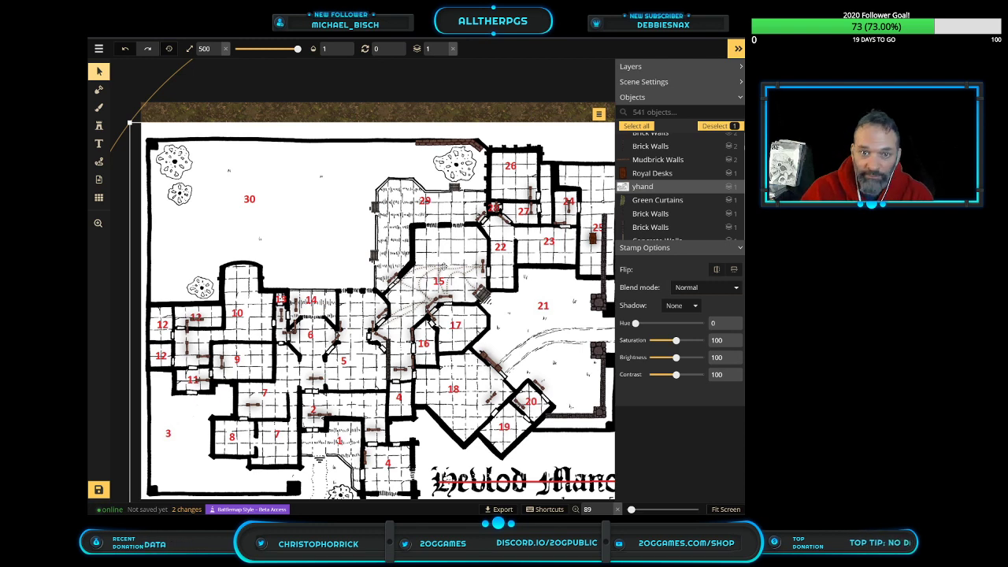
# Reposition the yhand reference image over the manor map so its rooms line up with the drawn layout
pyautogui.moveTo(540, 326); pyautogui.dragTo(531, 316)
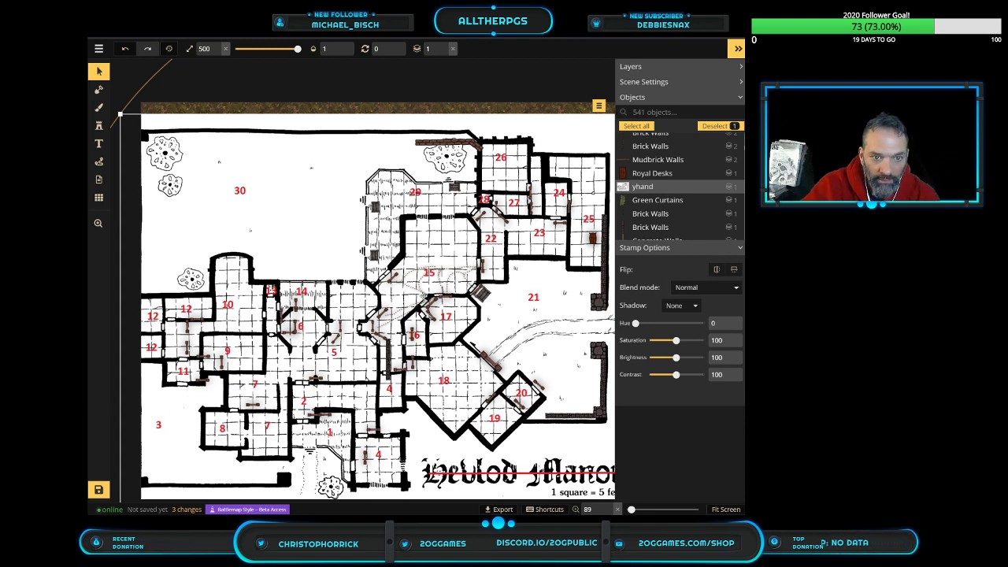
pyautogui.scroll(3, 275, 332)
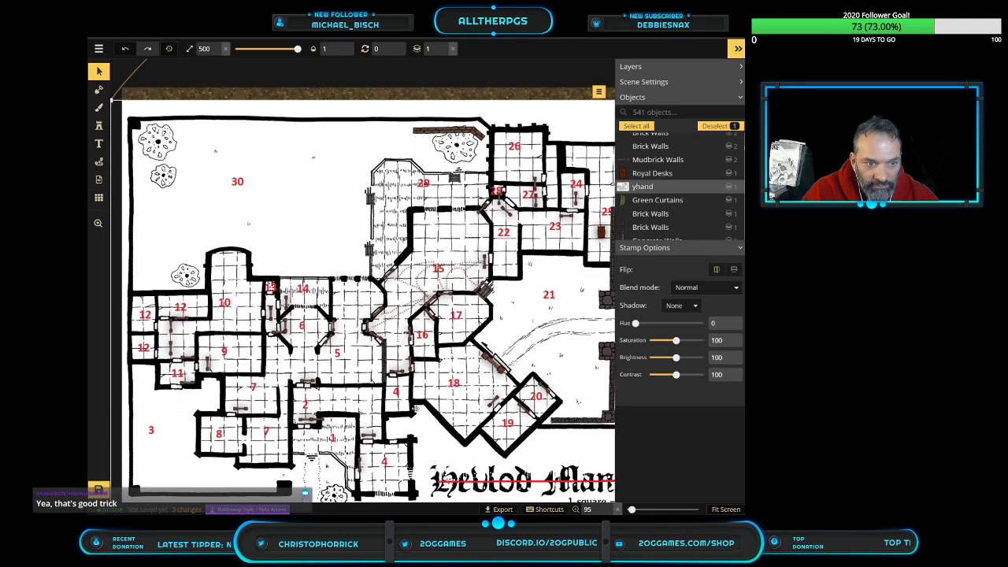
pyautogui.scroll(-3, 456, 377)
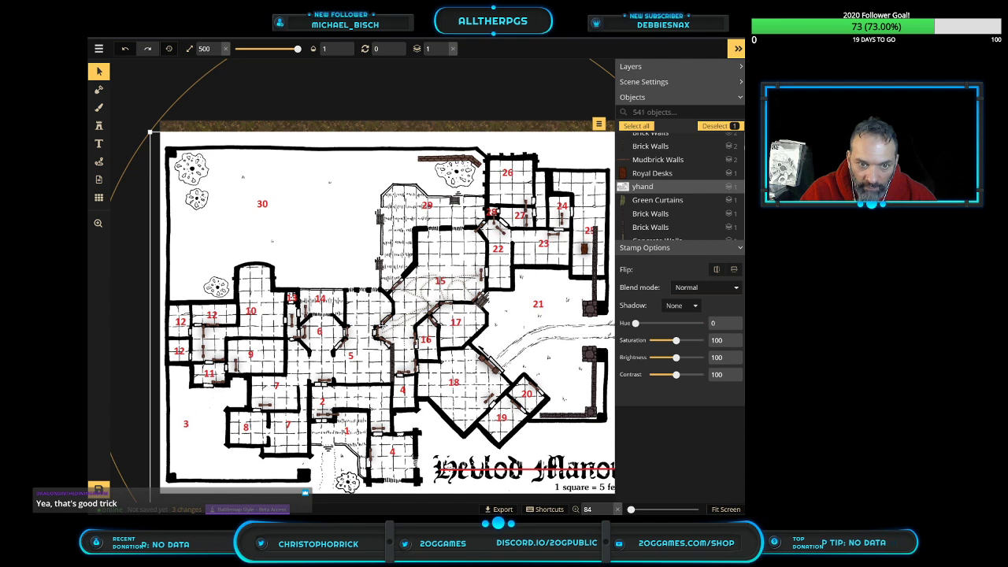
pyautogui.moveTo(414, 390); pyautogui.dragTo(418, 388)
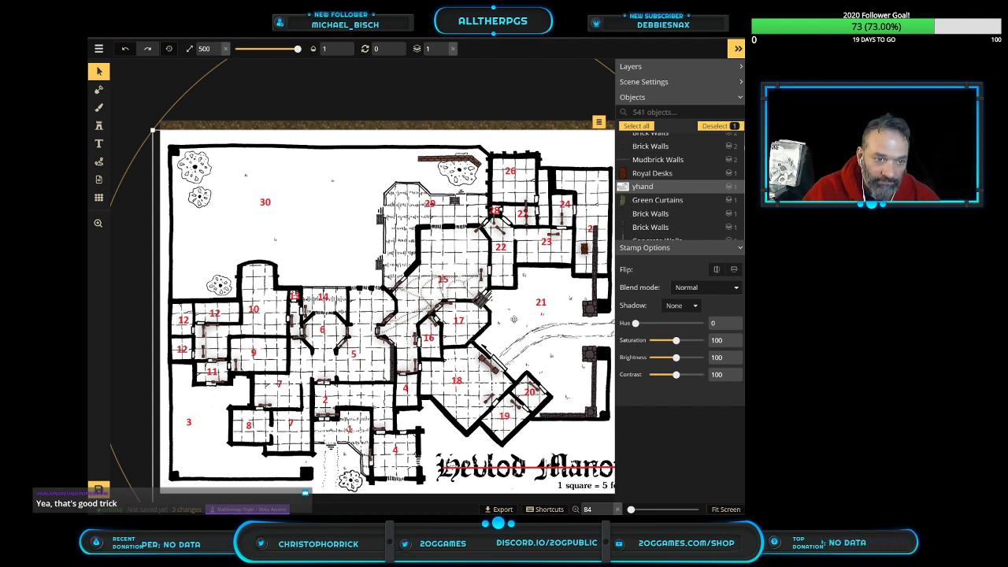
pyautogui.moveTo(502, 313); pyautogui.dragTo(500, 315)
# Delete the yhand reference image and marquee-select the objects across the manor's central and eastern rooms
pyautogui.press('Escape')
pyautogui.press('Delete')
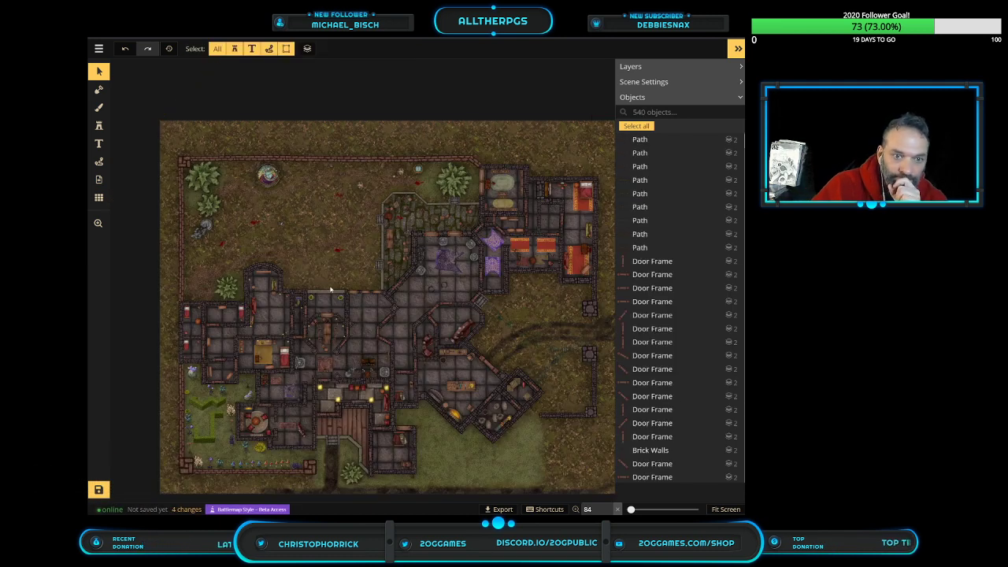
pyautogui.scroll(2, 548, 453)
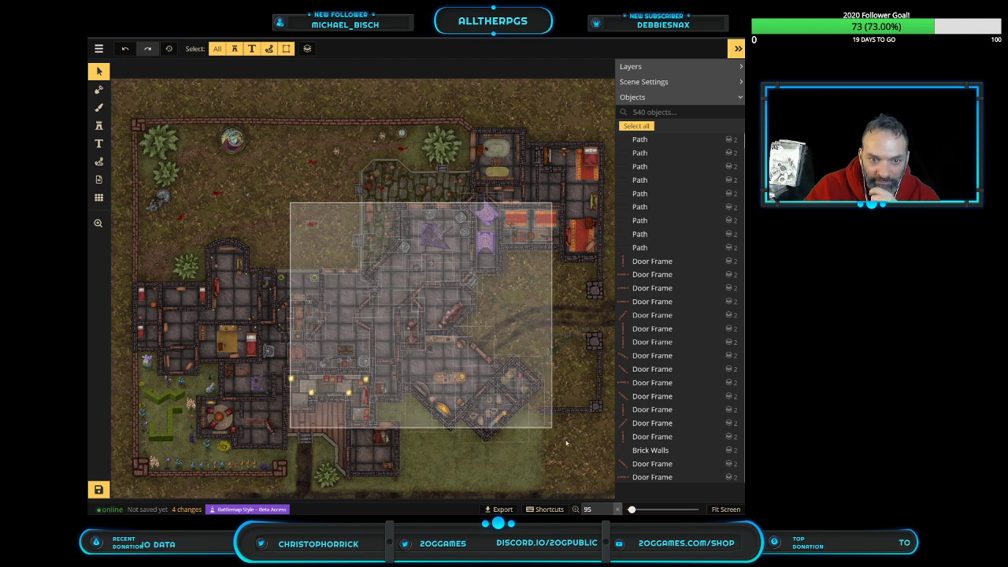
pyautogui.moveTo(573, 443); pyautogui.dragTo(610, 463)
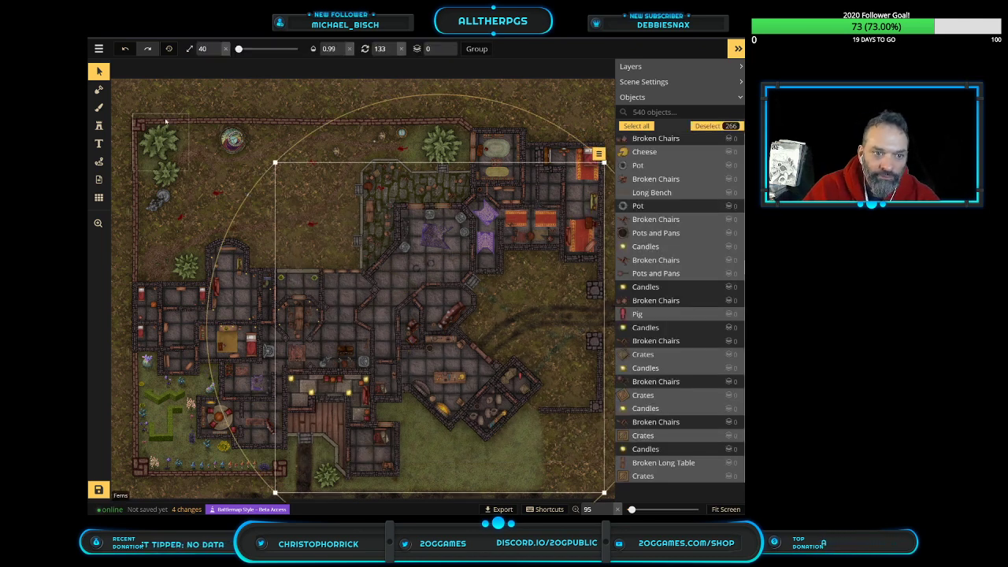
# Return to the map list, discarding the unsaved changes to the manor map
pyautogui.click(98, 48)
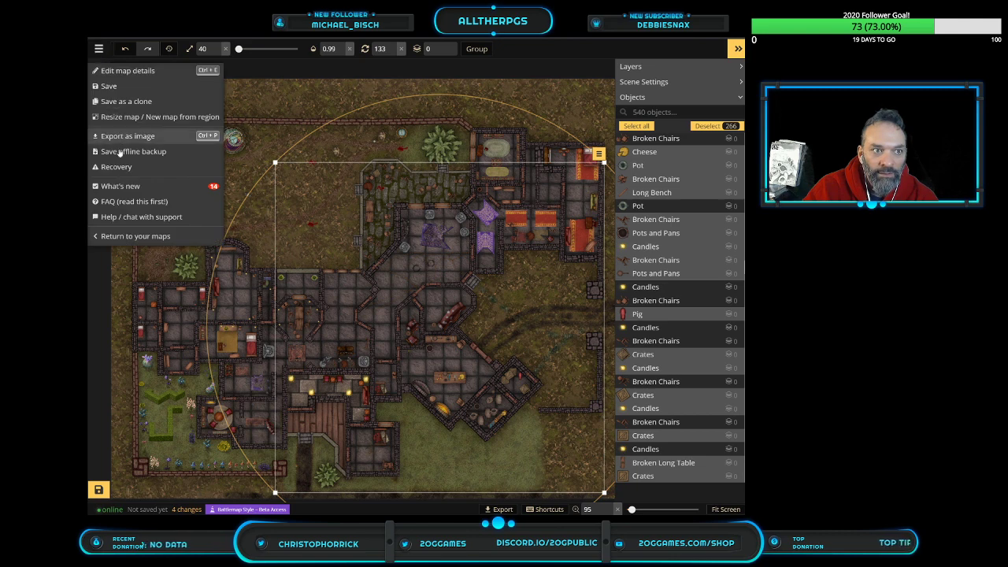
pyautogui.click(130, 237)
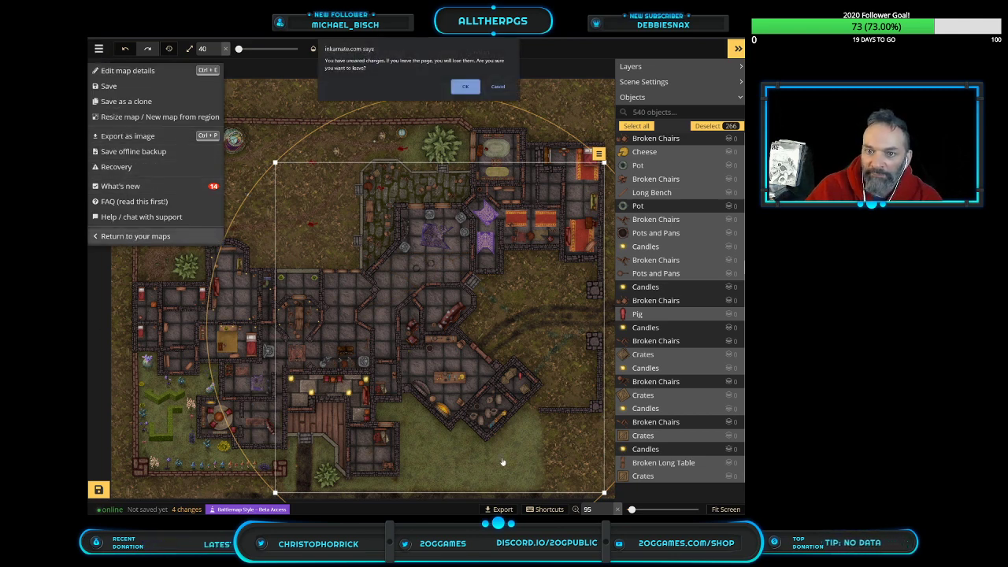
pyautogui.click(462, 86)
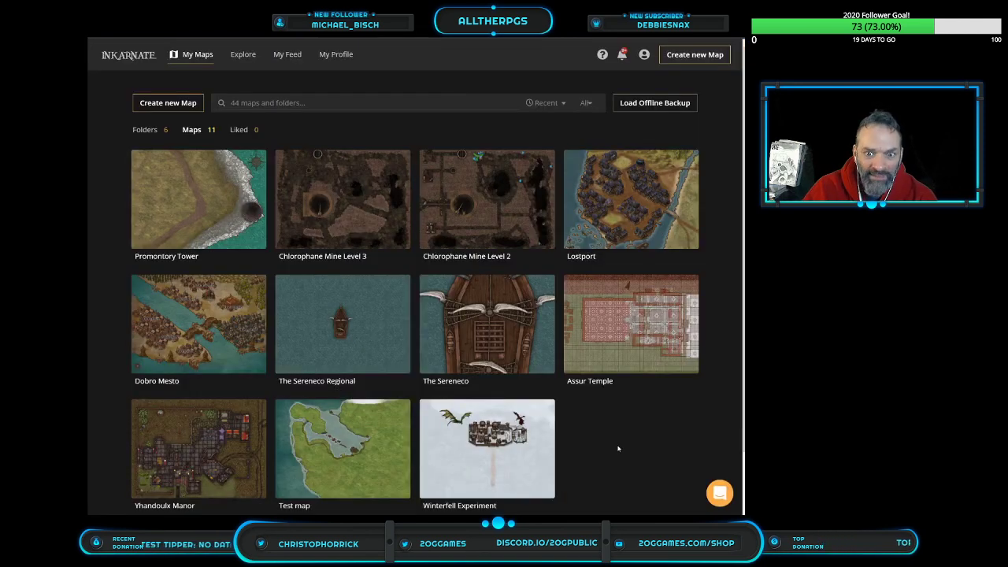
# Open the Assur Temple map and bring its whole layout into view
pyautogui.click(634, 325)
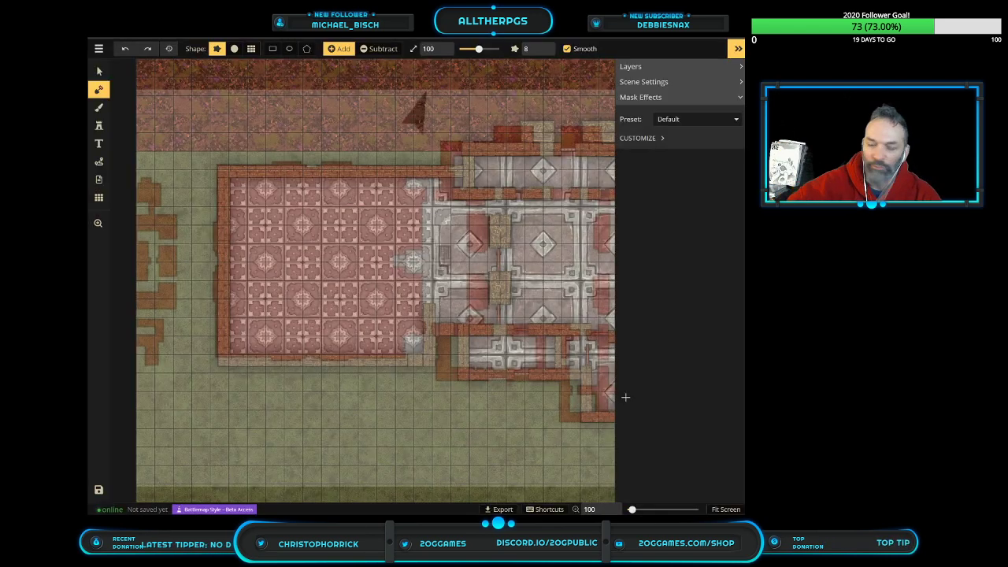
pyautogui.scroll(-5, 369, 339)
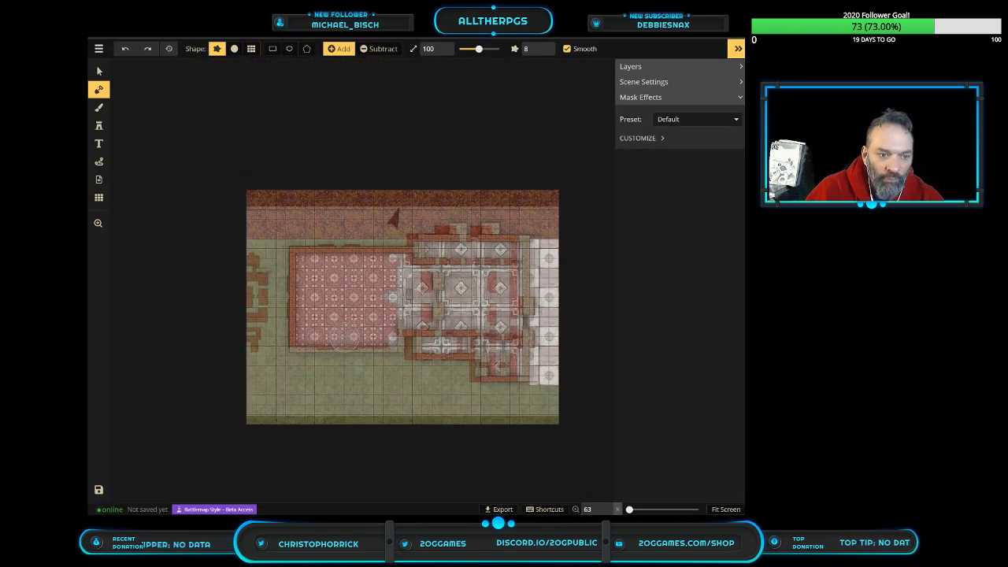
pyautogui.click(100, 226)
pyautogui.moveTo(494, 354); pyautogui.dragTo(434, 344)
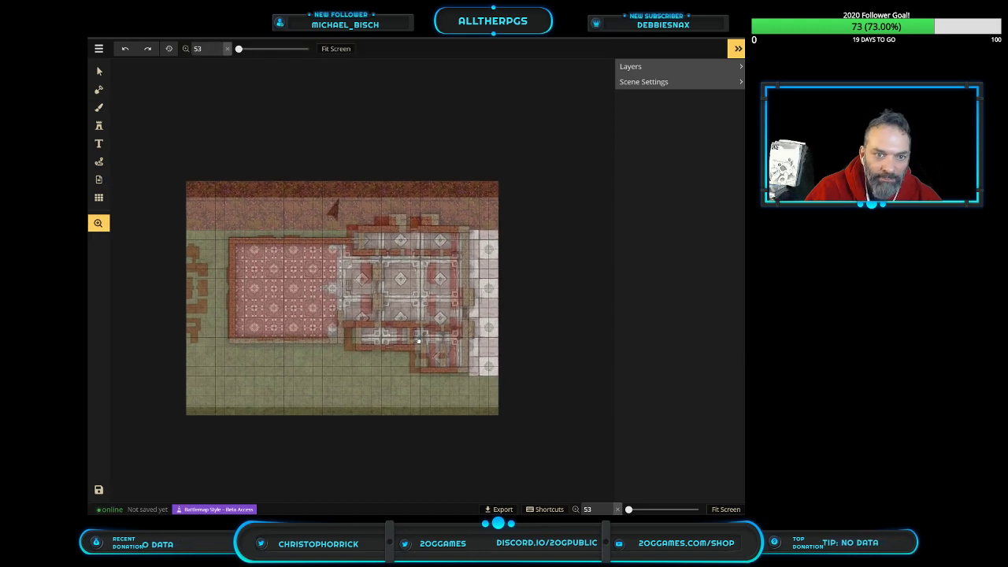
pyautogui.scroll(2, 449, 340)
pyautogui.scroll(1, 449, 341)
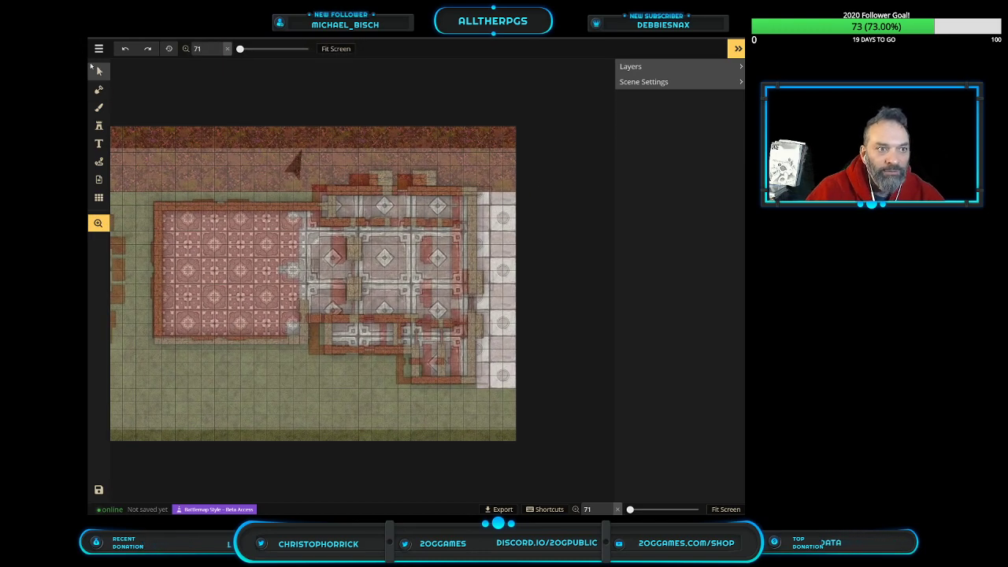
# Shift the Assur_temple reference image slightly east to line up with the temple walls
pyautogui.click(97, 71)
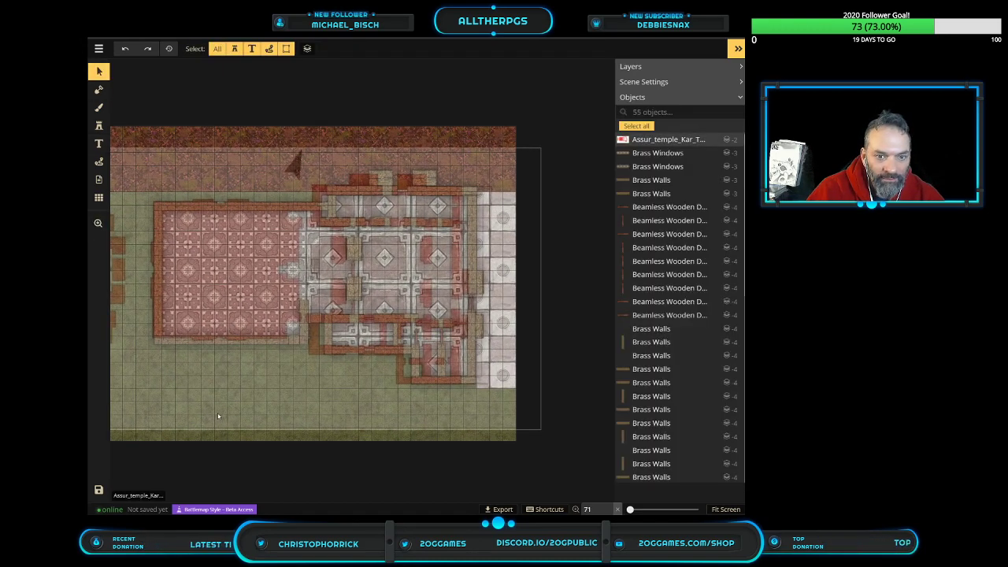
pyautogui.click(219, 415)
pyautogui.moveTo(232, 415)
pyautogui.mouseDown()
pyautogui.moveTo(253, 331)
pyautogui.moveTo(272, 461)
pyautogui.moveTo(315, 477)
pyautogui.moveTo(268, 482)
pyautogui.moveTo(264, 492)
pyautogui.moveTo(245, 416)
pyautogui.moveTo(233, 418)
pyautogui.moveTo(247, 416)
pyautogui.mouseUp()
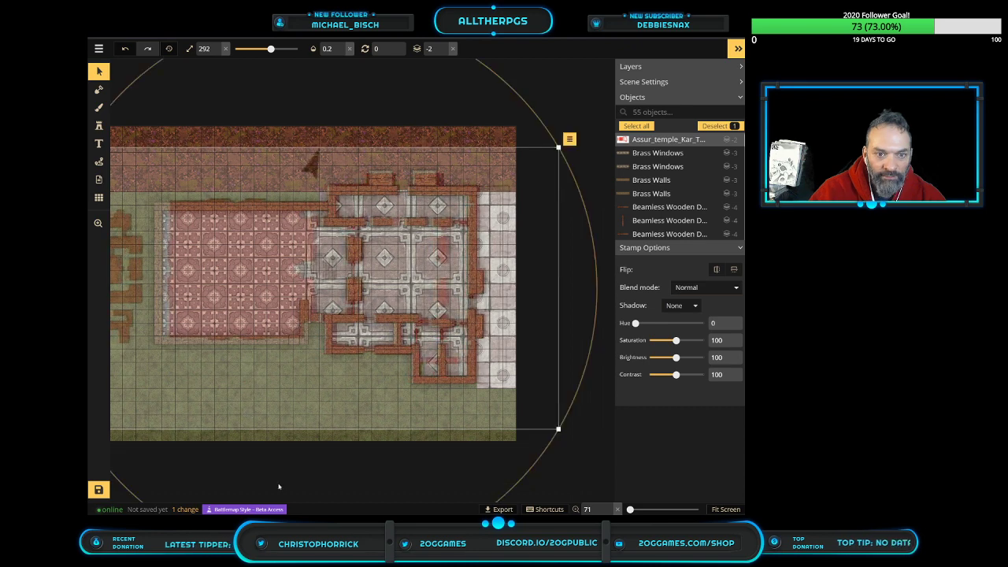
# Set the temple reference image's opacity to 1 to show the original plan, and reduce it to 0.1
pyautogui.click(331, 49)
pyautogui.write('1')
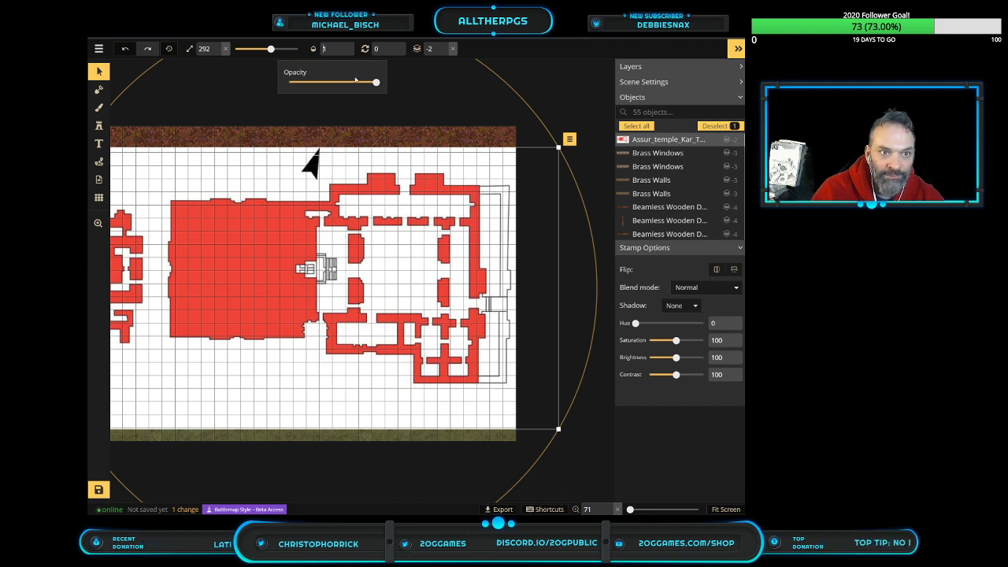
pyautogui.write('.1')
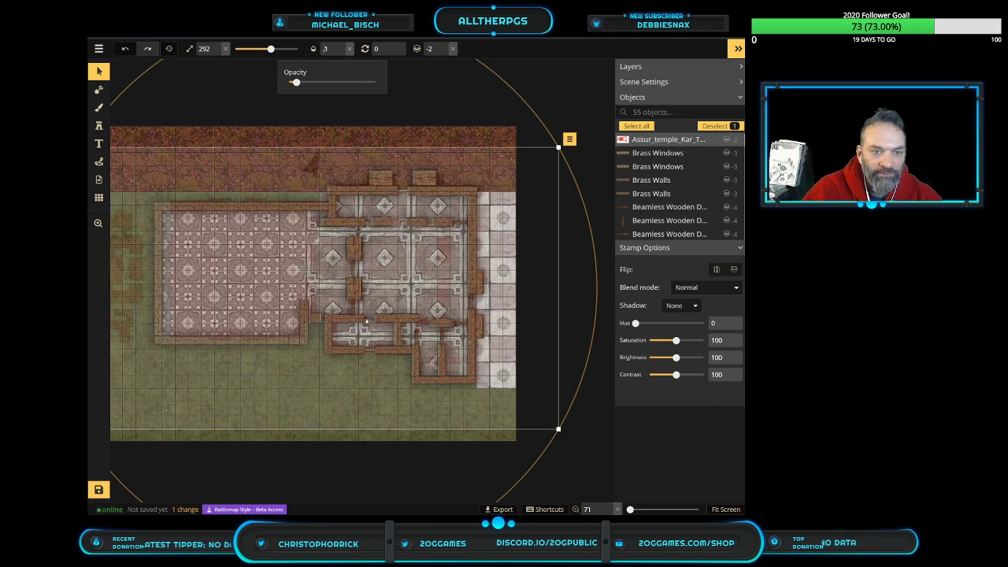
pyautogui.write('z')
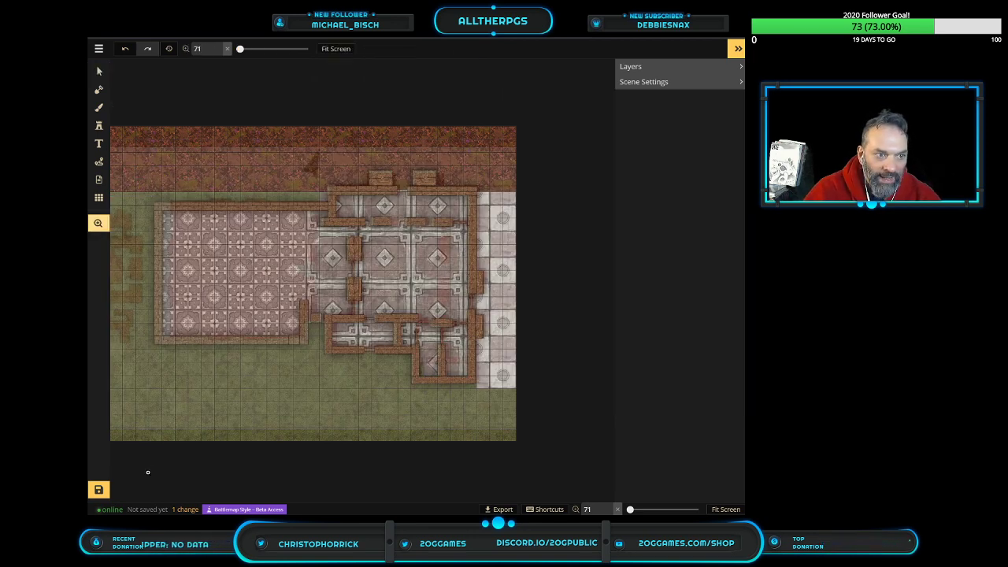
pyautogui.moveTo(216, 419); pyautogui.dragTo(201, 413)
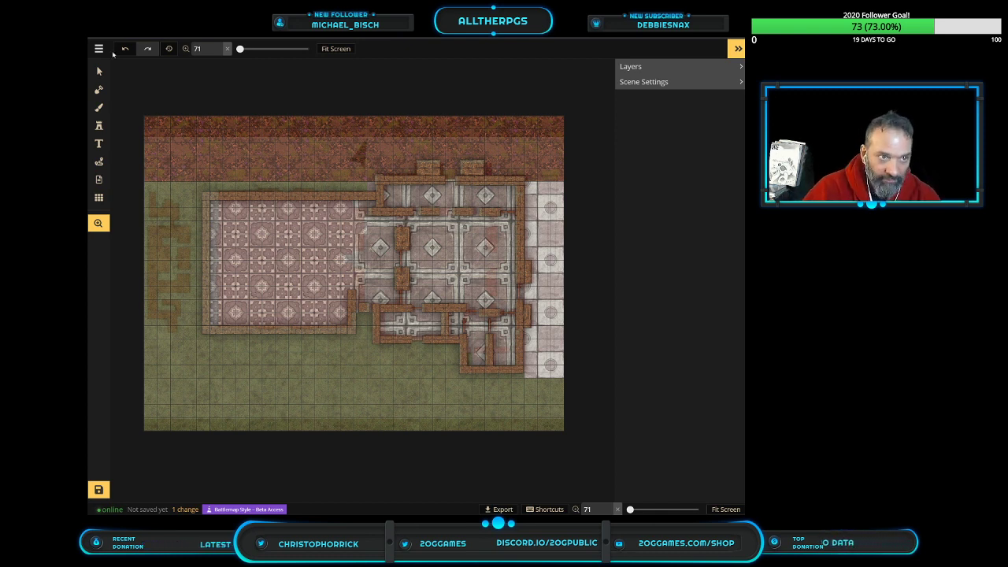
# Leave the Assur Temple map without saving and go back to the map list
pyautogui.click(98, 49)
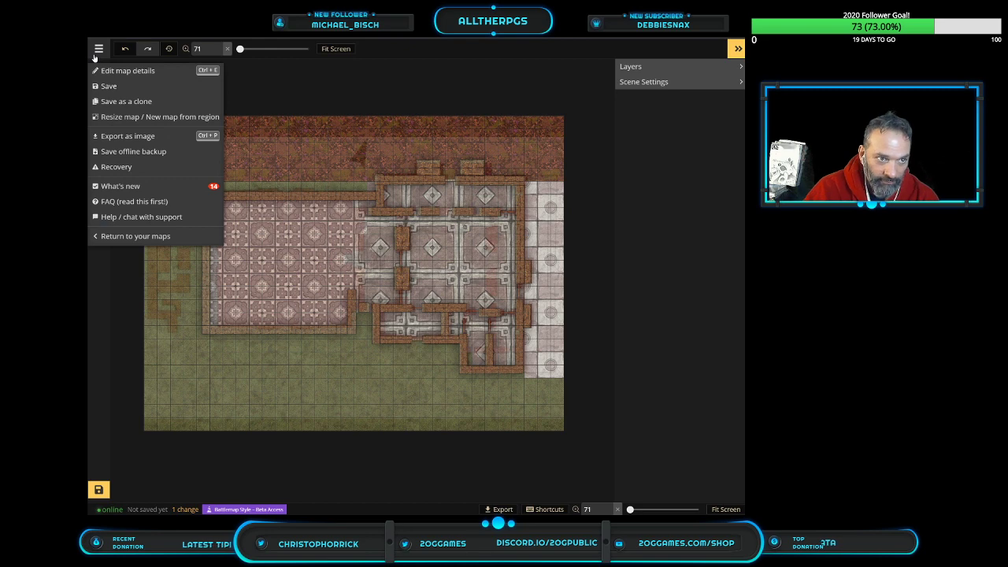
pyautogui.click(122, 236)
pyautogui.click(468, 86)
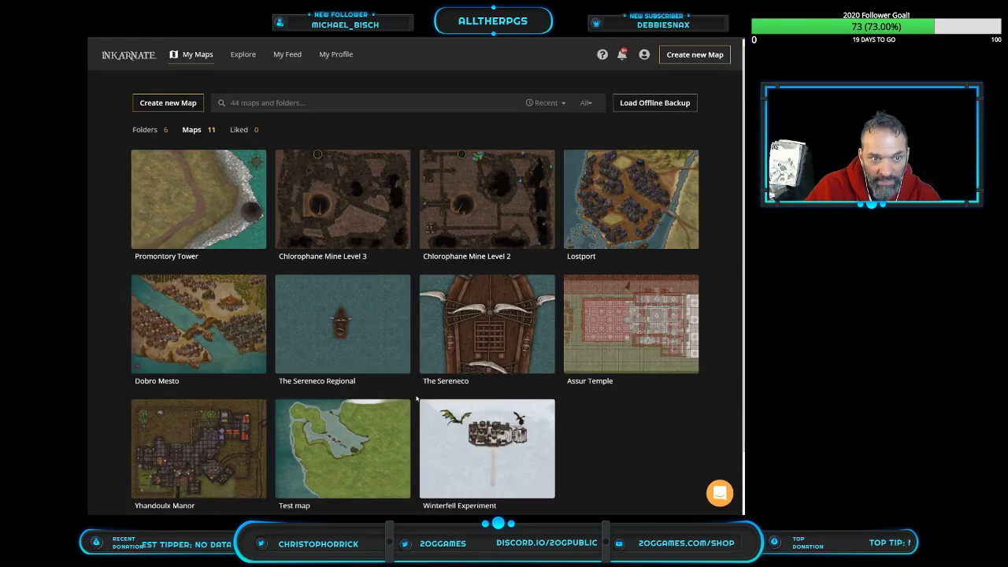
# Open the Fellmire Prison Upper Level map from The Panopticon folder and look over its full layout
pyautogui.click(152, 132)
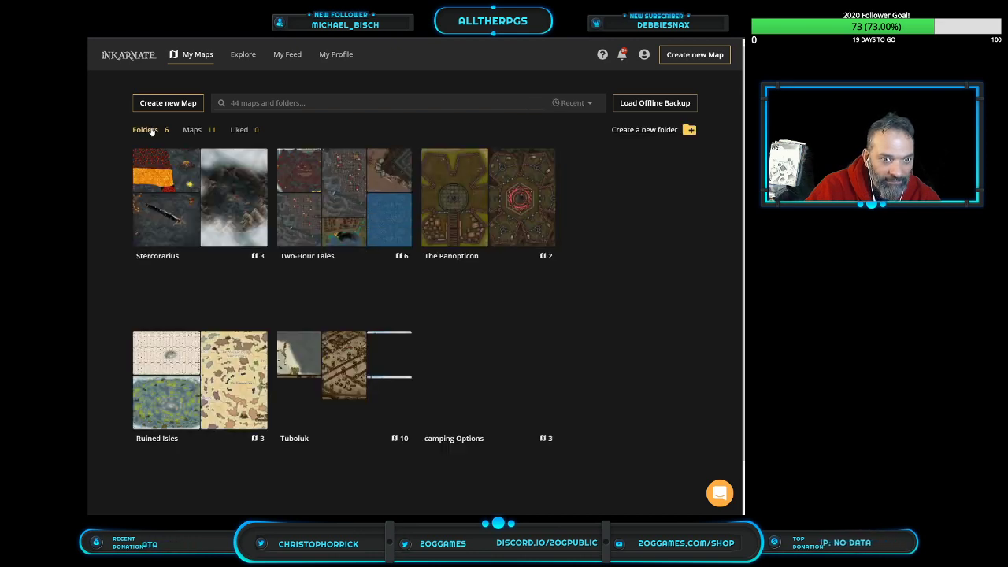
pyautogui.click(471, 205)
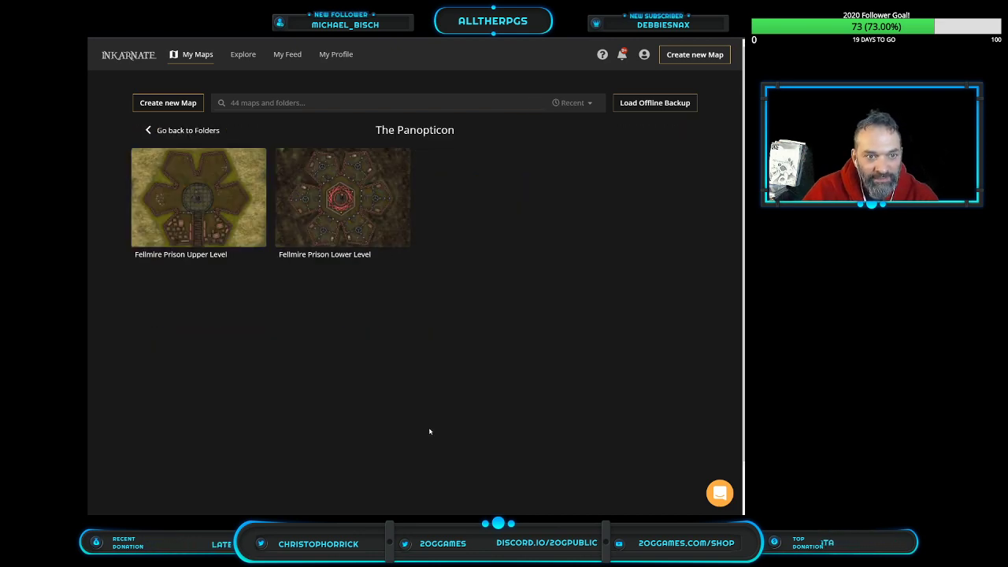
pyautogui.click(197, 201)
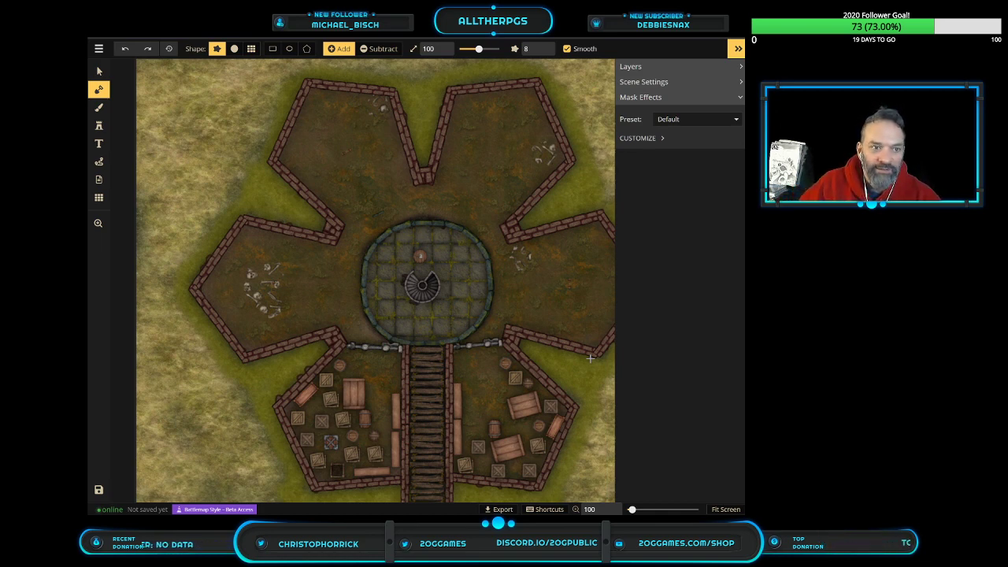
pyautogui.scroll(-2, 413, 298)
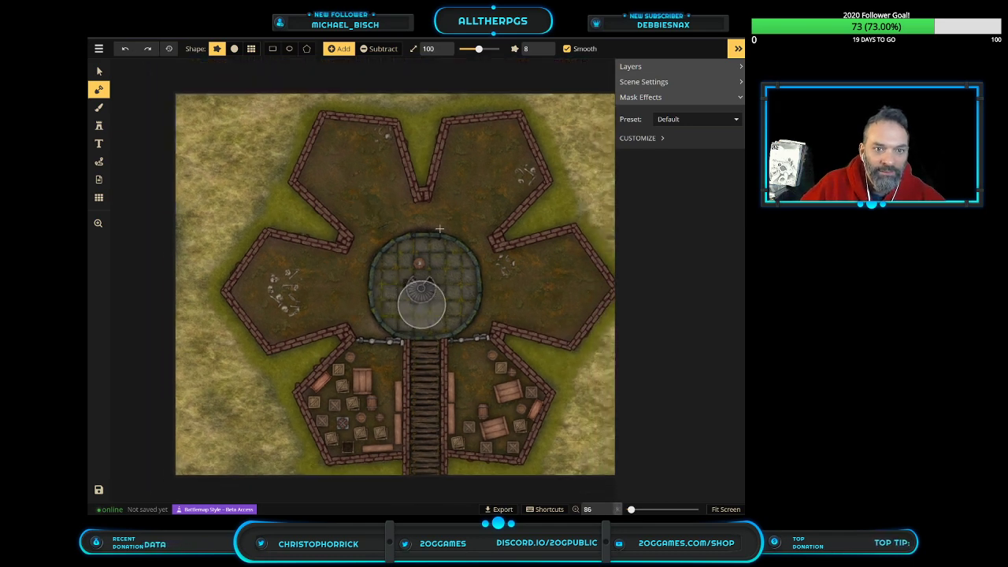
pyautogui.click(100, 71)
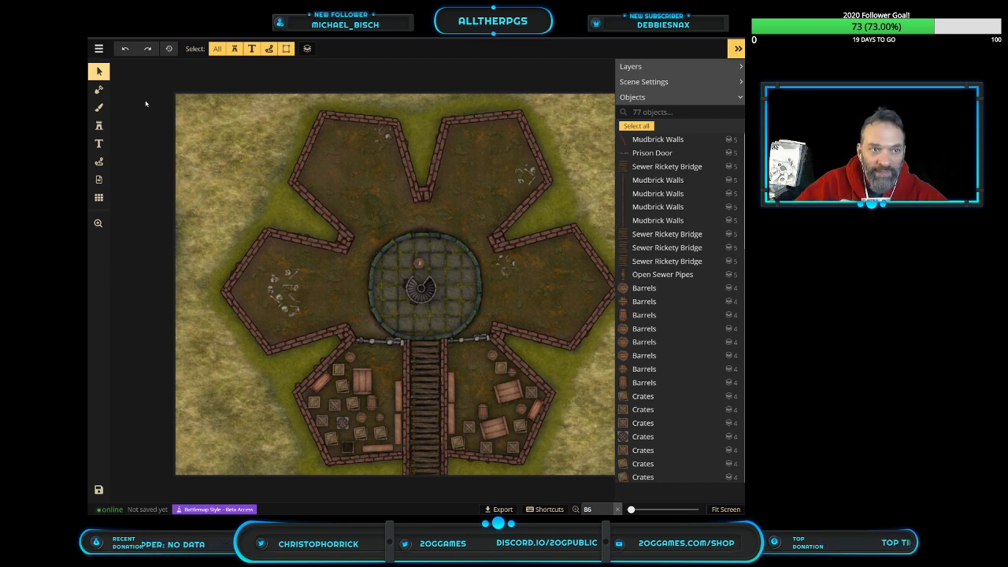
# Switch to the Fellmire Prison Lower Level map and hide the side panel to see the whole map
pyautogui.click(99, 48)
pyautogui.click(125, 239)
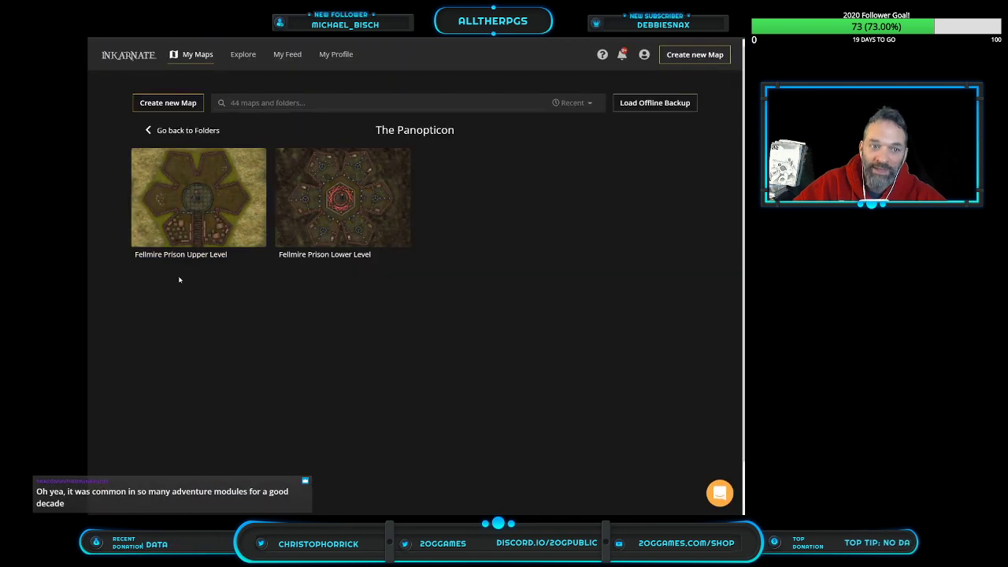
pyautogui.click(331, 223)
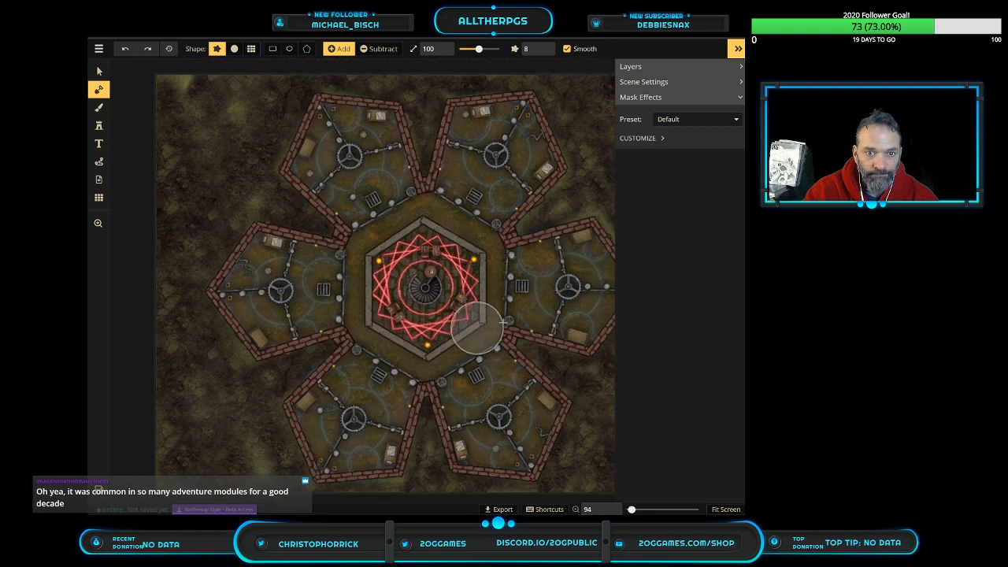
pyautogui.click(738, 48)
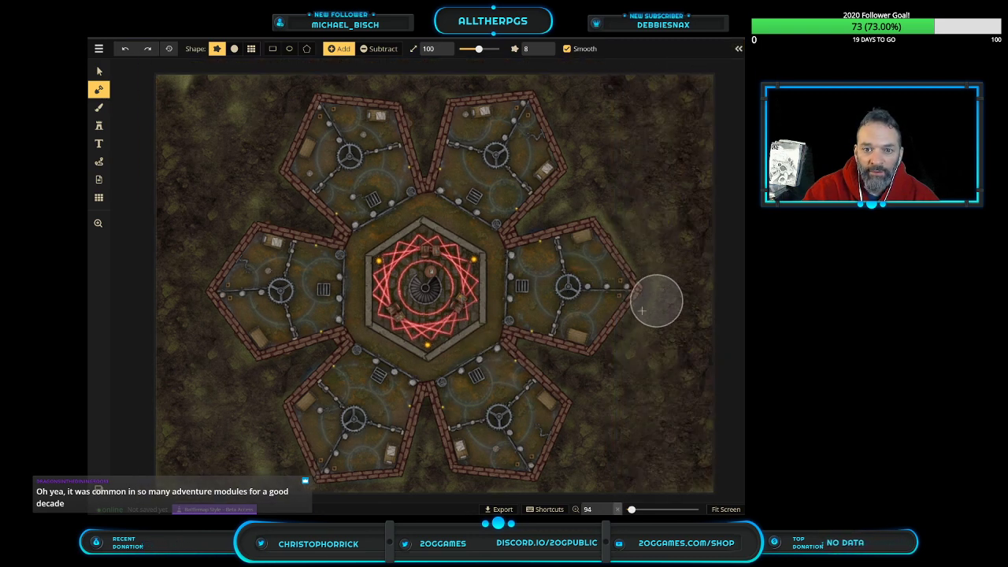
# Examine the lower prison's central hexagonal room with its summoning circle, along with the surrounding cells
pyautogui.click(98, 71)
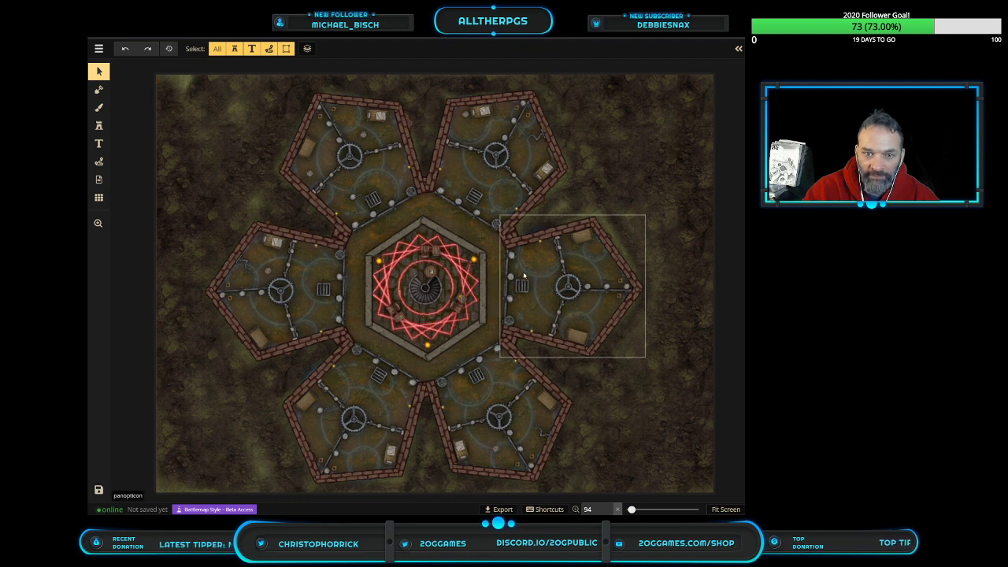
pyautogui.click(497, 158)
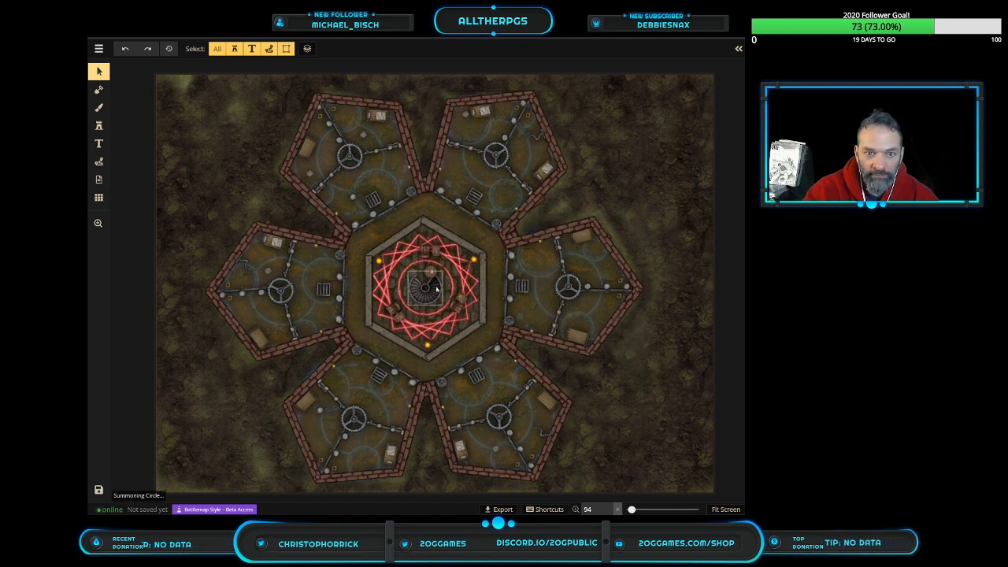
pyautogui.scroll(1, 429, 289)
pyautogui.scroll(1, 436, 289)
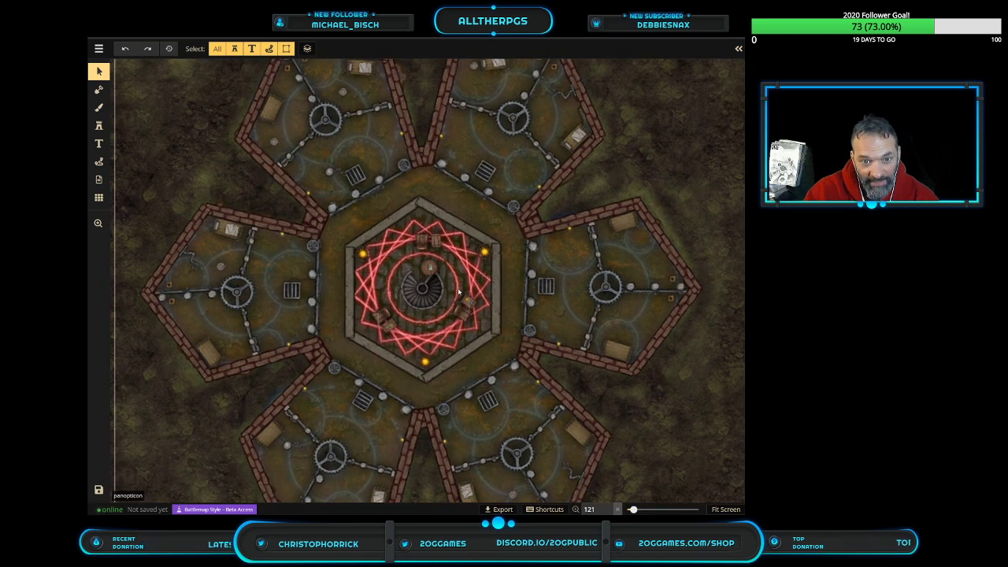
pyautogui.scroll(-1, 444, 312)
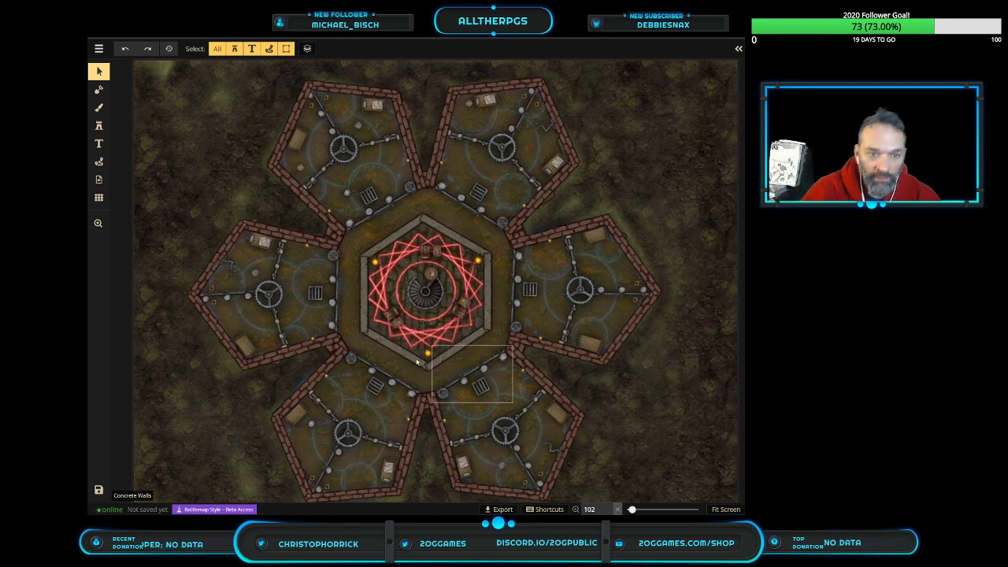
pyautogui.scroll(1, 423, 303)
pyautogui.scroll(1, 423, 303)
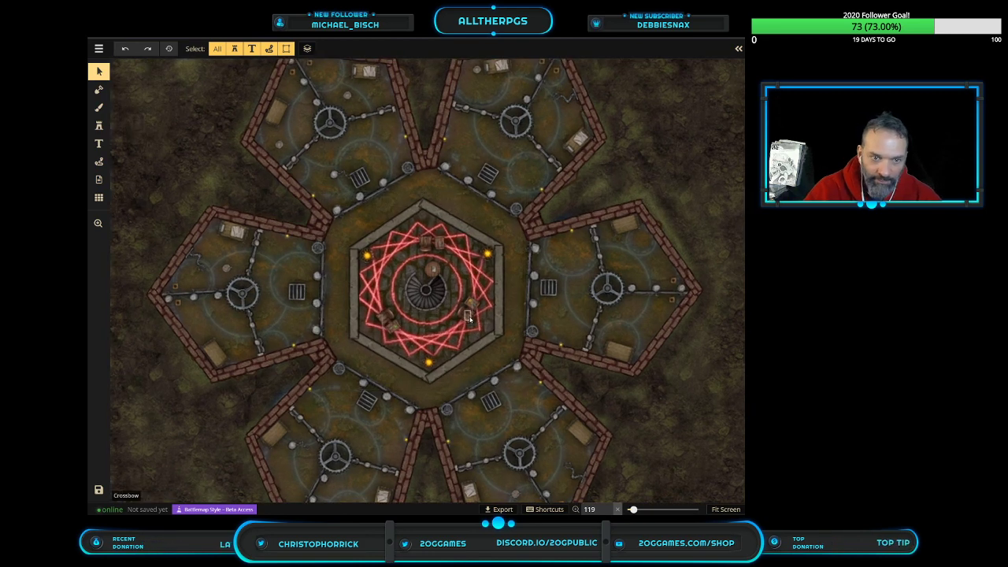
# Select the faded panopticon reference image on the Fellmire Prison Lower Level map and compare its outline with the whole layout
pyautogui.scroll(-1, 441, 340)
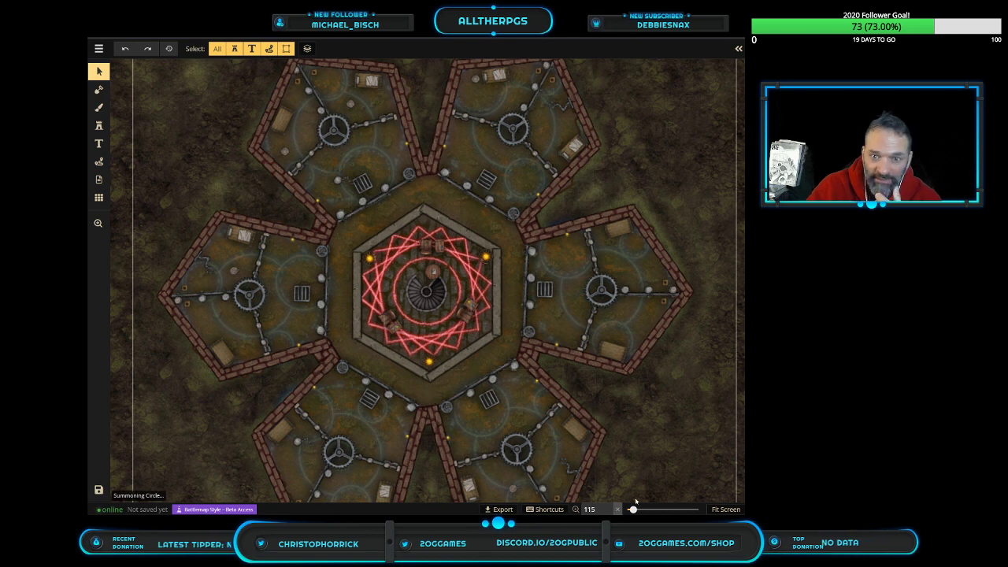
pyautogui.moveTo(605, 434); pyautogui.dragTo(646, 390)
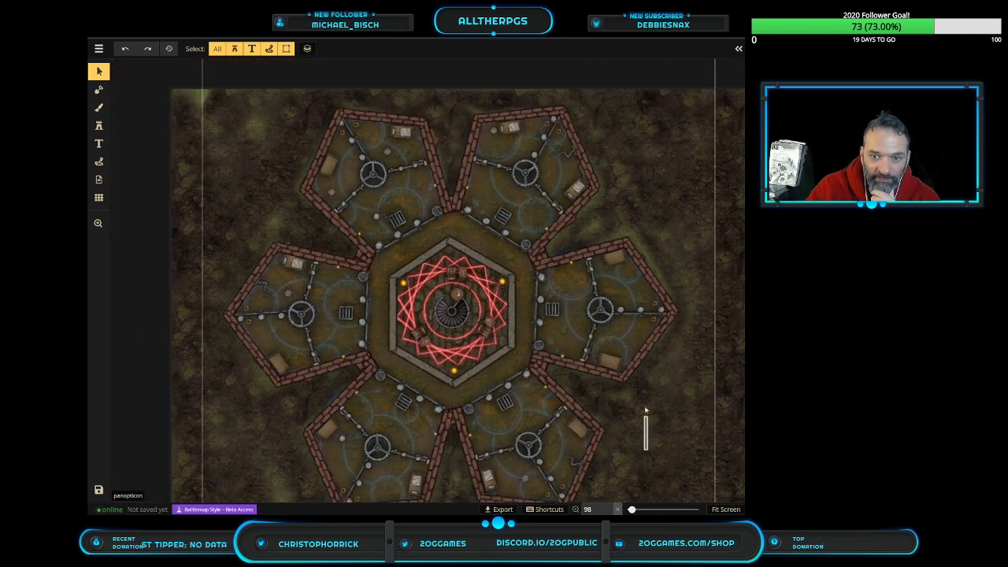
pyautogui.click(658, 429)
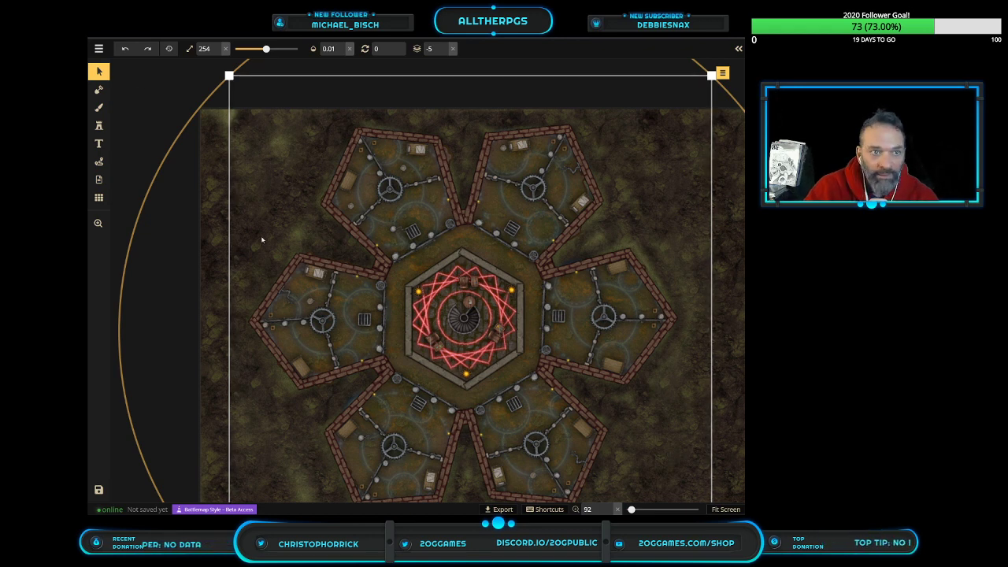
pyautogui.scroll(-2, 266, 236)
# Return to The Panopticon folder and open the Fellmire Prison Upper Level map, showing more of its layout
pyautogui.click(99, 48)
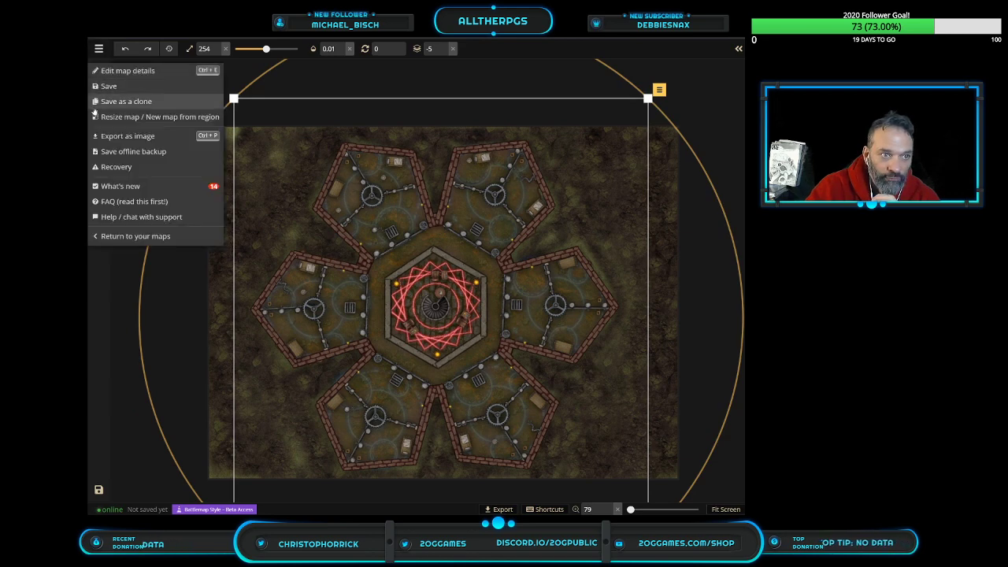
pyautogui.click(114, 240)
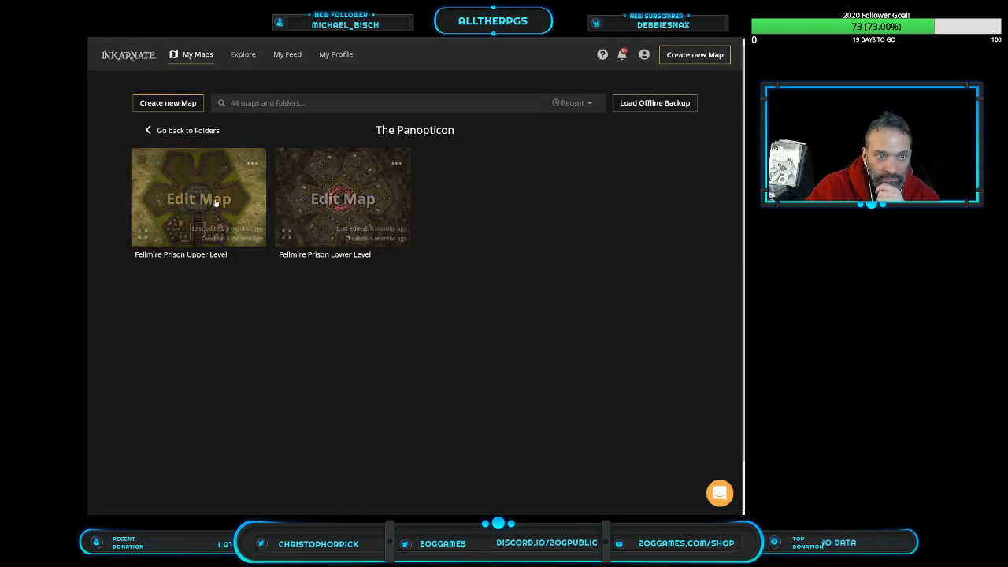
pyautogui.click(319, 221)
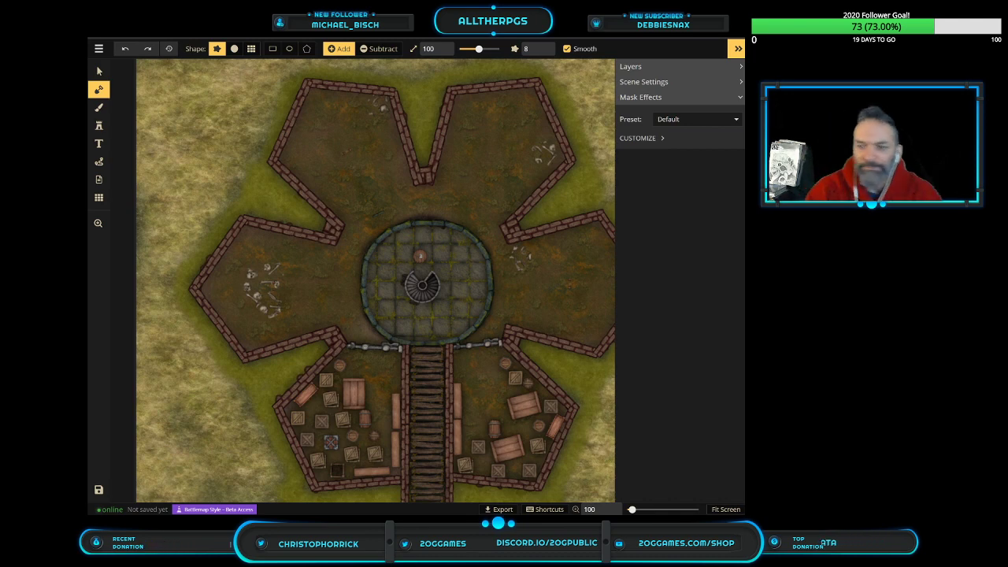
pyautogui.click(197, 381)
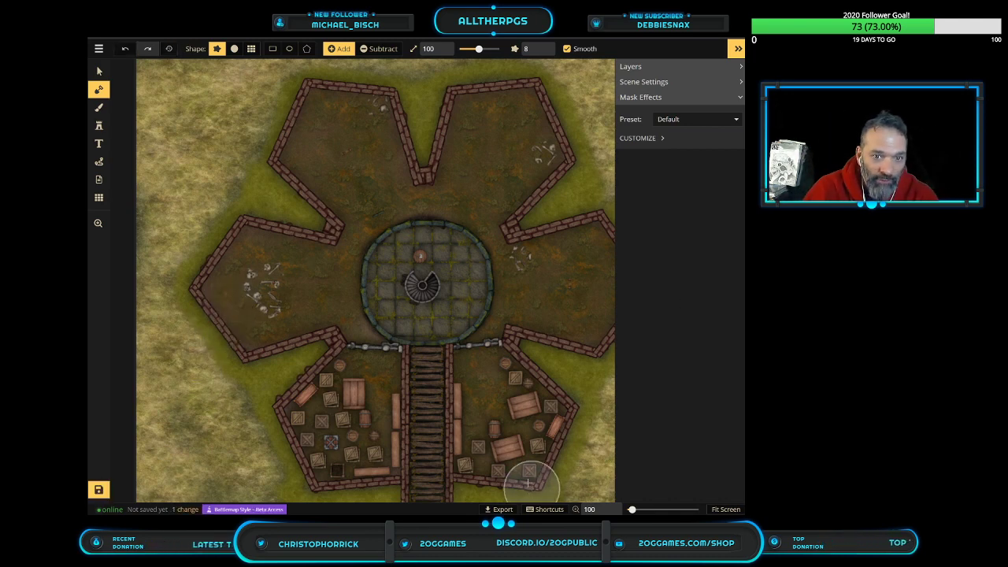
pyautogui.scroll(-1, 461, 480)
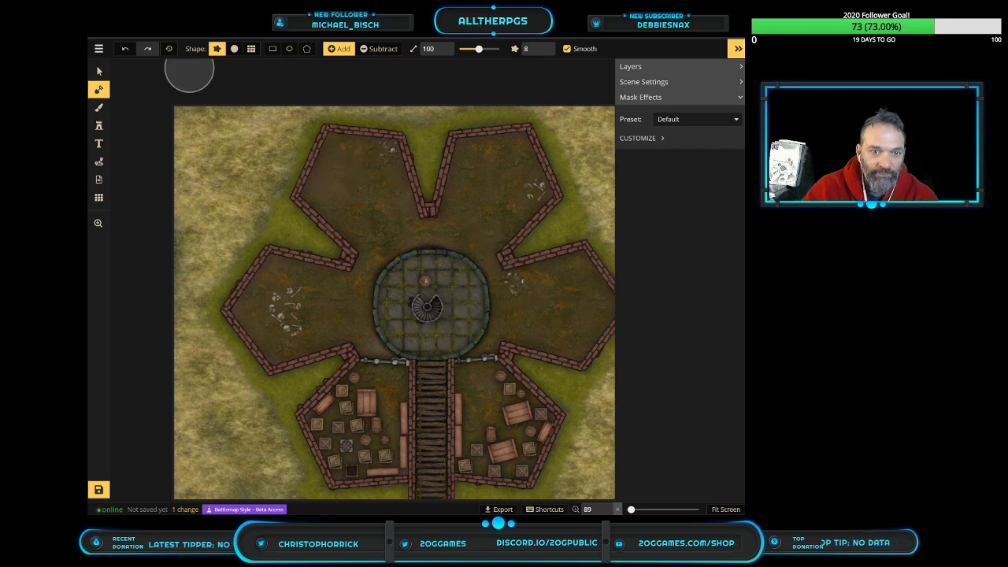
pyautogui.click(99, 49)
pyautogui.click(266, 79)
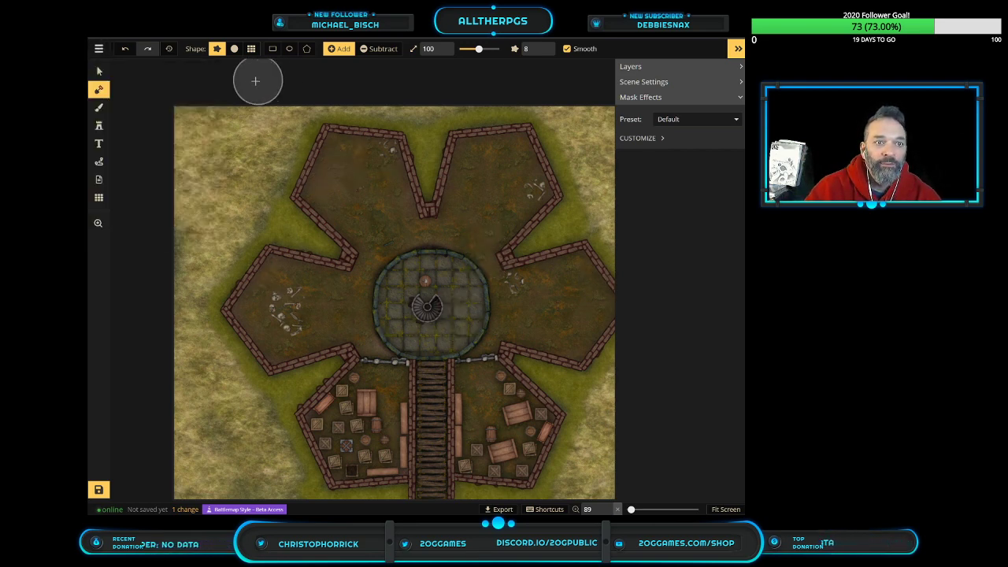
# Place the custom panopticon floor plan stamp over the upper-left part of the prison map
pyautogui.click(98, 107)
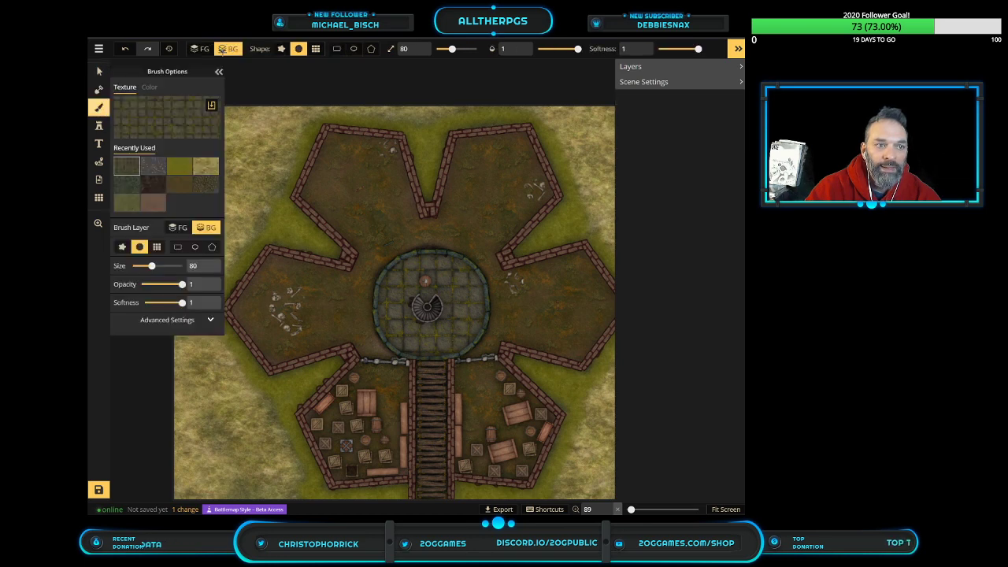
pyautogui.click(98, 125)
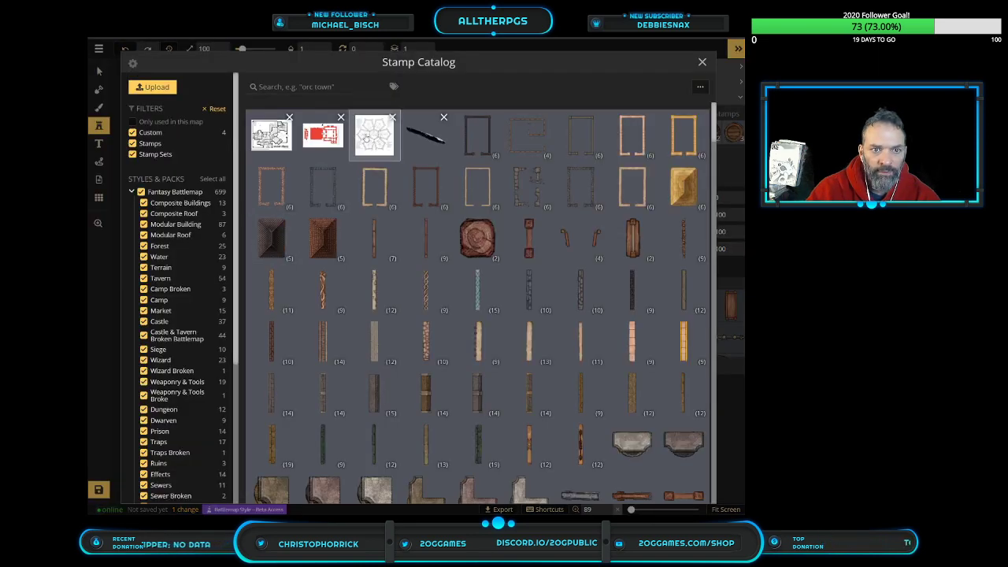
pyautogui.click(370, 135)
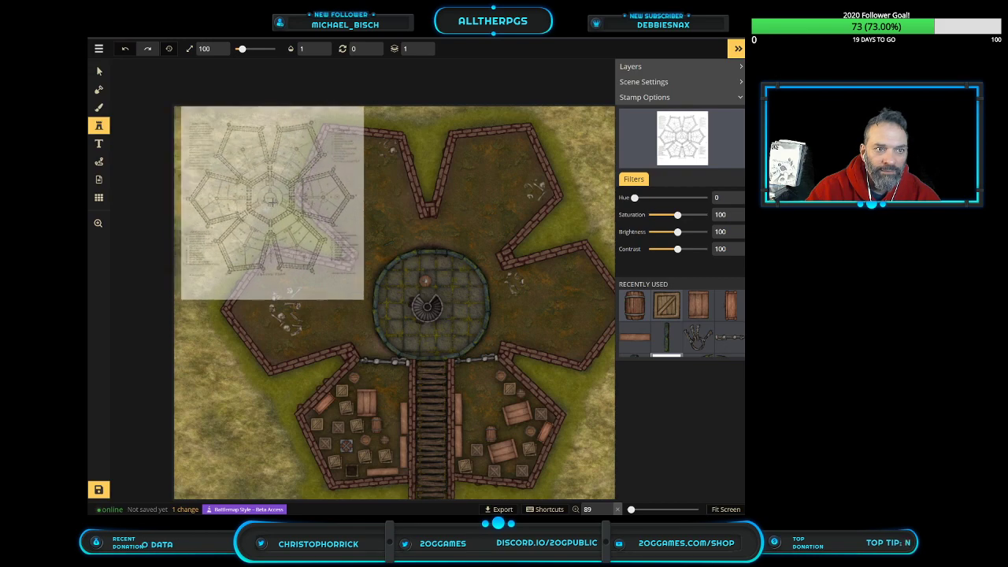
pyautogui.click(266, 204)
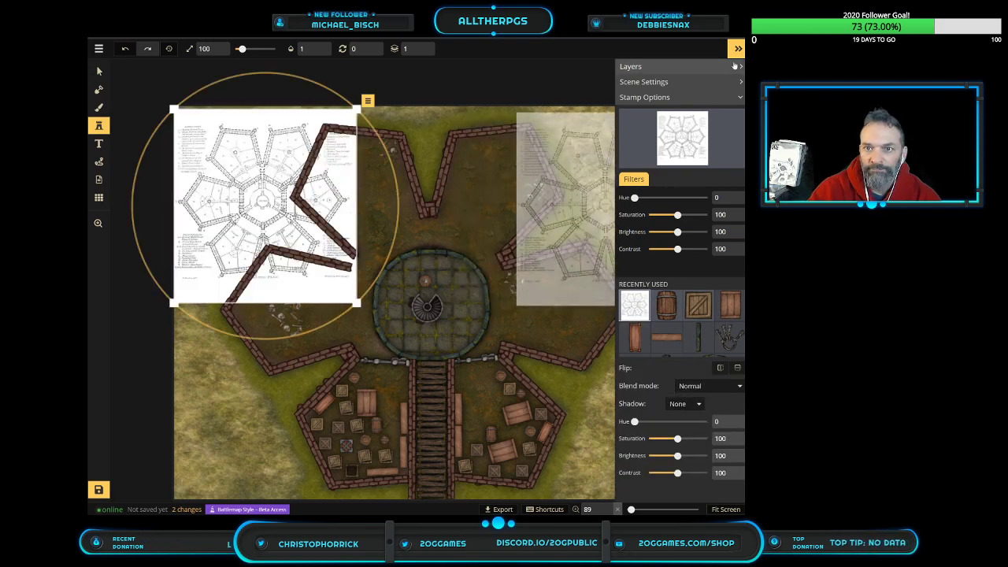
# Enlarge the panopticon floor plan to size 251 and move it so its wings line up with the prison walls
pyautogui.click(738, 48)
pyautogui.scroll(-2, 374, 282)
pyautogui.moveTo(365, 299); pyautogui.dragTo(685, 433)
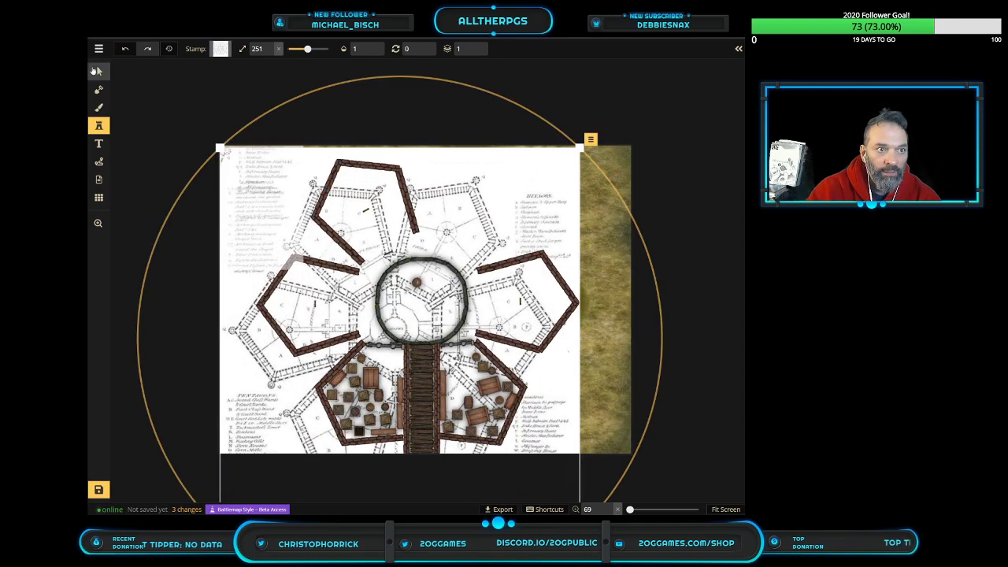
pyautogui.click(96, 71)
pyautogui.moveTo(259, 259); pyautogui.dragTo(275, 230)
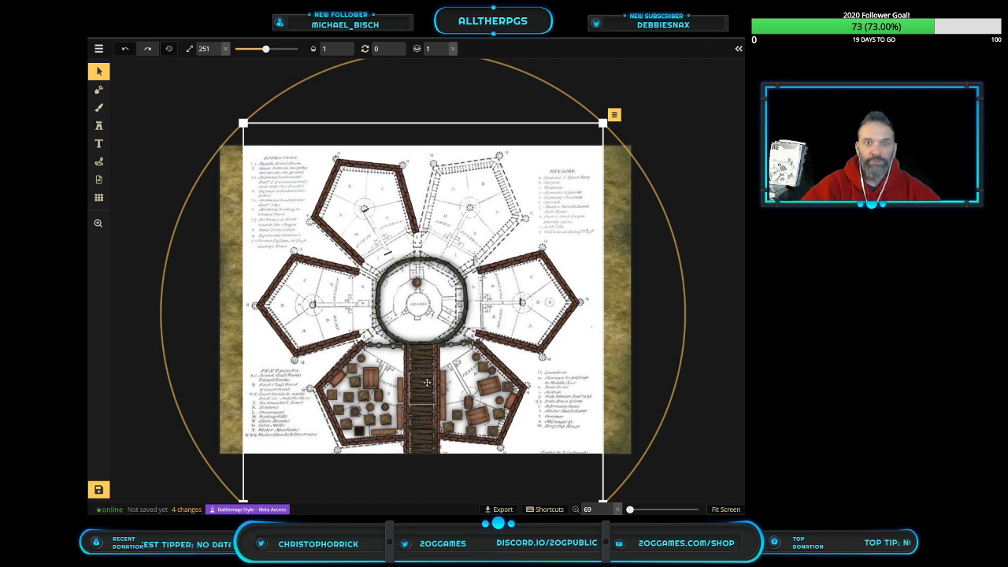
# Lower the floor plan image to layer -5 and nudge it into closer alignment with the brick walls
pyautogui.click(445, 52)
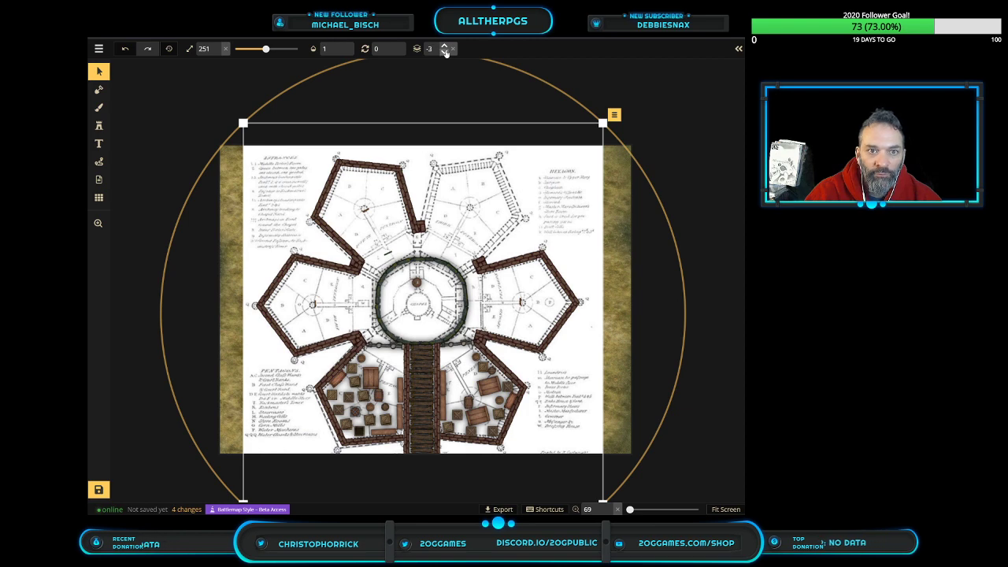
pyautogui.click(445, 52)
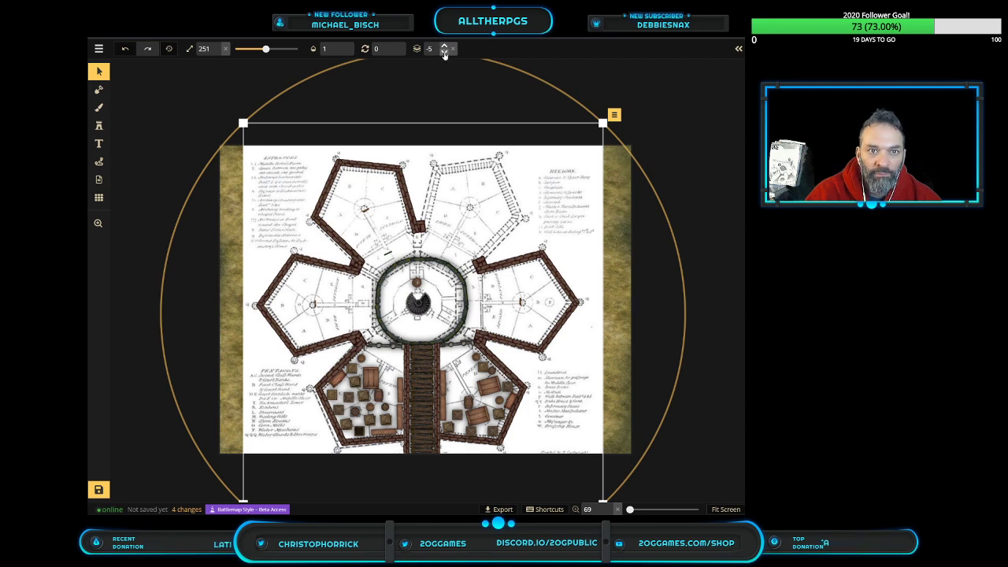
pyautogui.moveTo(540, 186)
pyautogui.mouseDown()
pyautogui.moveTo(343, 185)
pyautogui.moveTo(541, 184)
pyautogui.mouseUp()
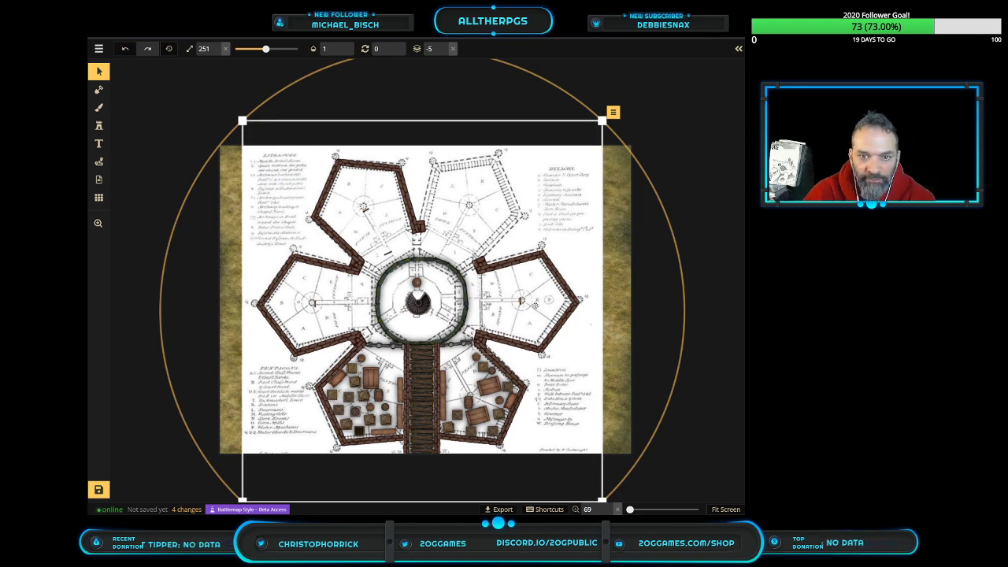
pyautogui.moveTo(587, 377); pyautogui.dragTo(592, 383)
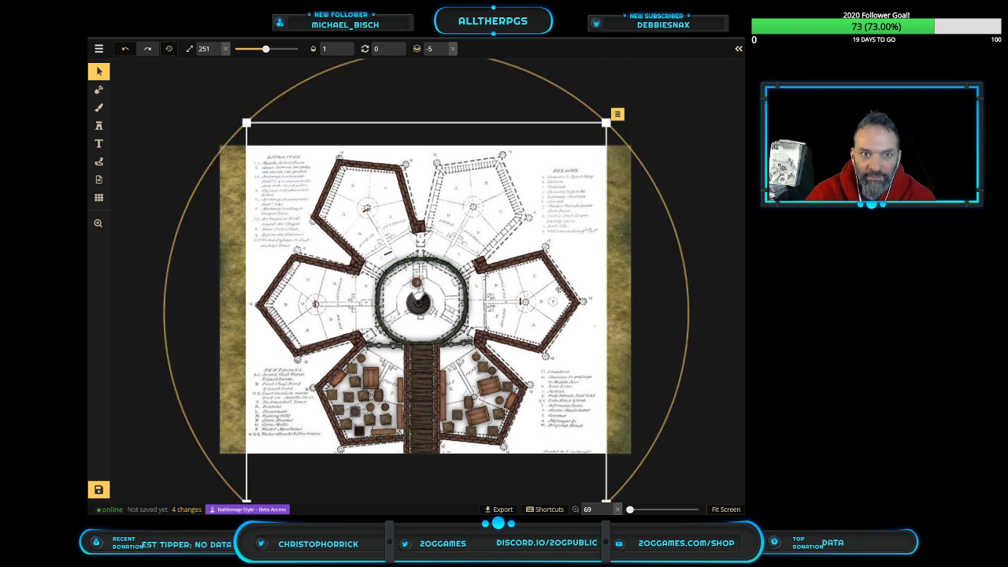
# Delete the floor plan image and leave the upper prison map without saving the changes
pyautogui.press('Delete')
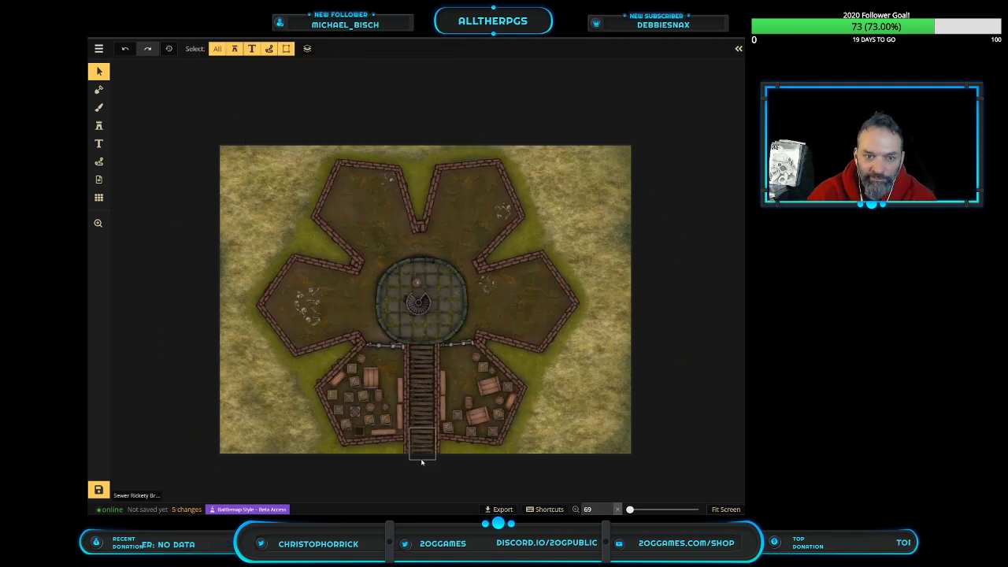
pyautogui.click(98, 48)
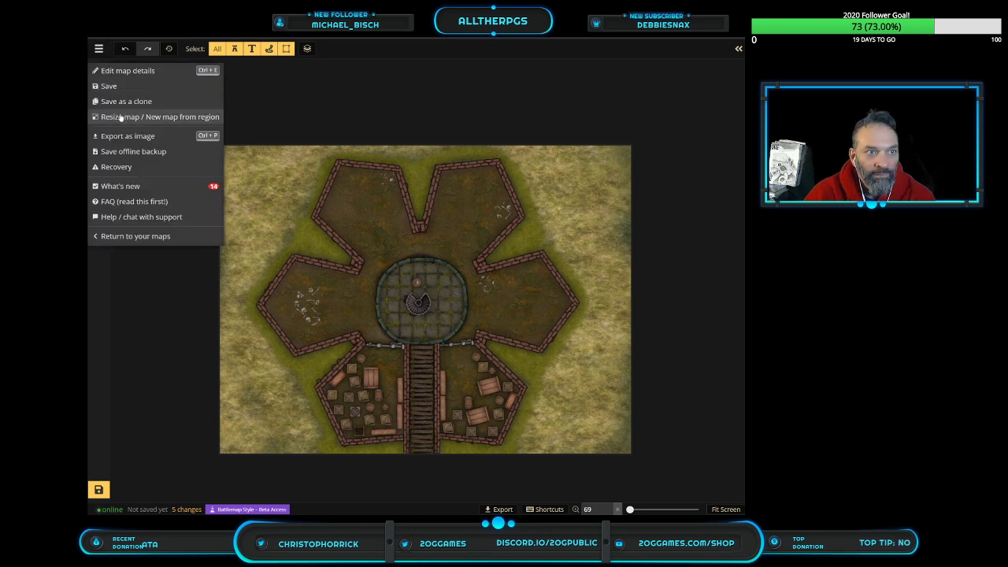
pyautogui.click(129, 236)
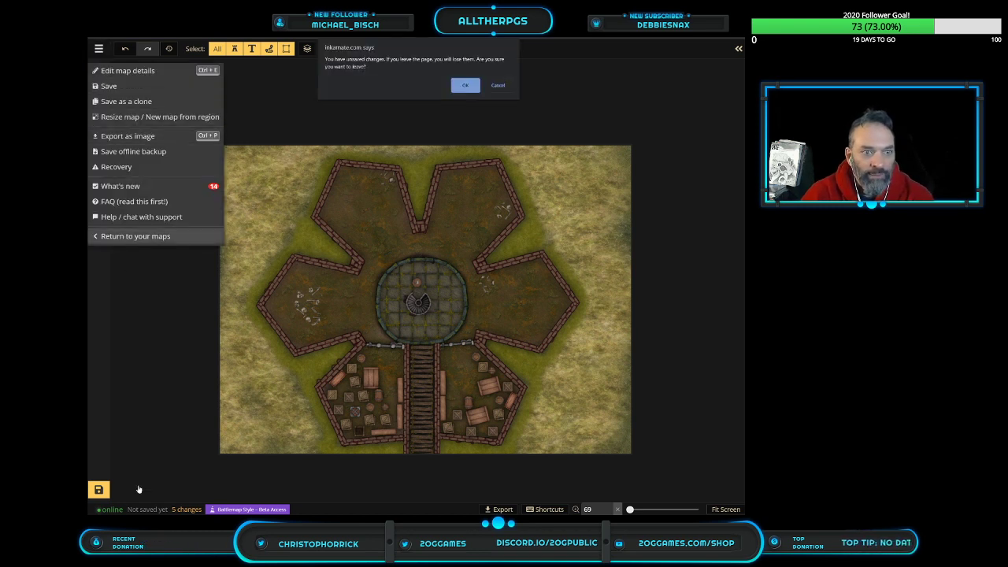
pyautogui.click(457, 88)
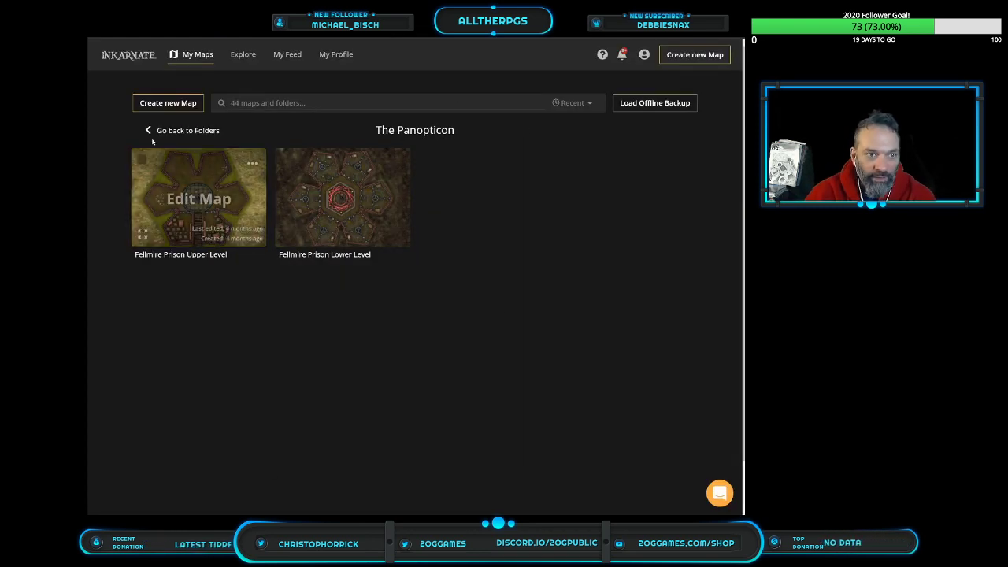
# Open the Ziggurat of the Mega-Maiden map from the Two-Hour Tales folder and look over its full layout
pyautogui.click(181, 130)
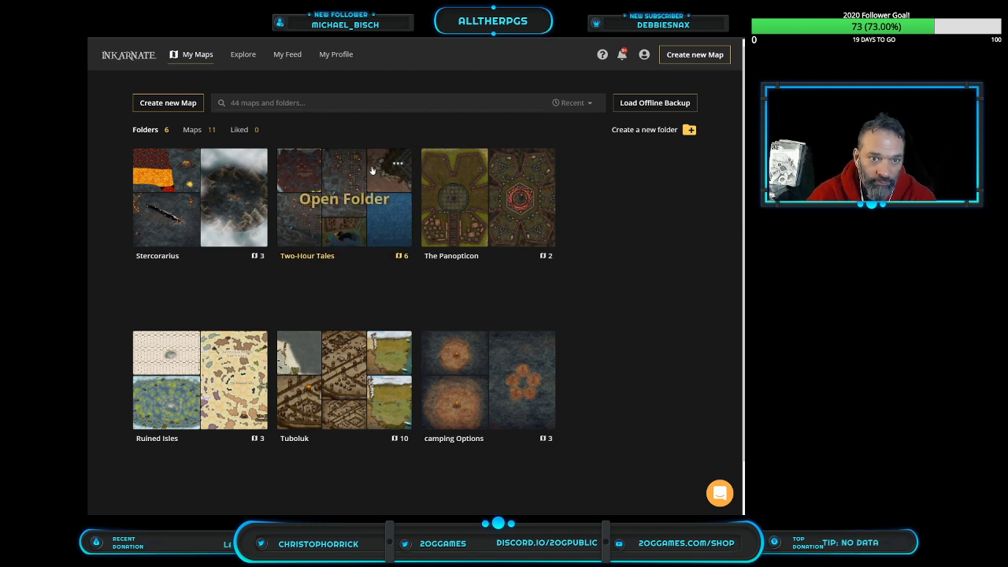
pyautogui.click(350, 212)
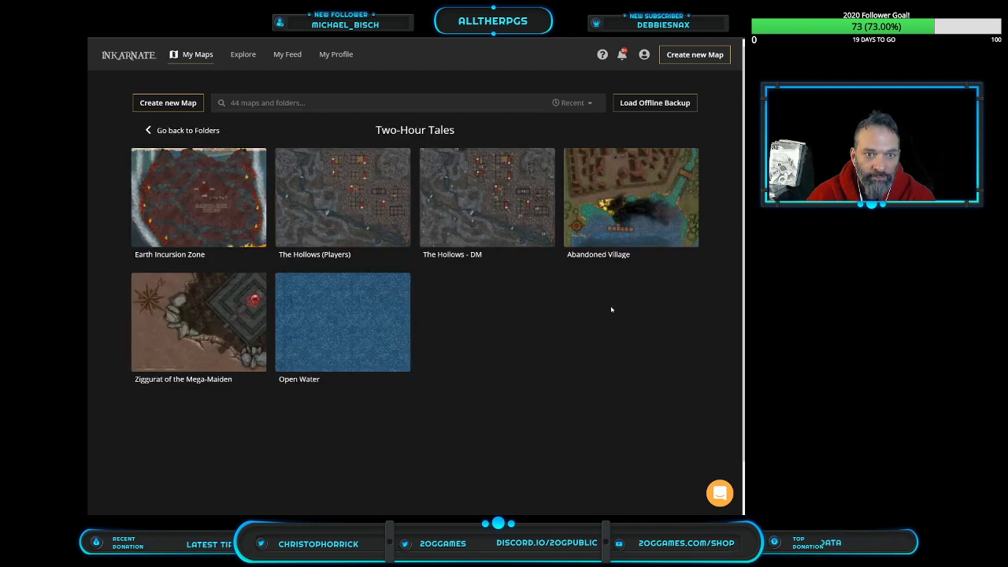
pyautogui.click(197, 327)
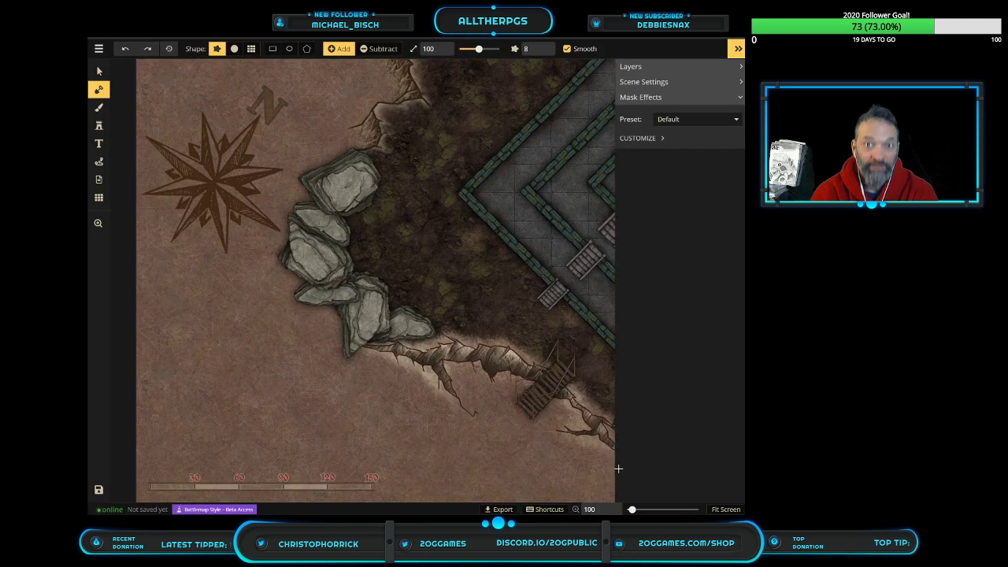
pyautogui.click(738, 48)
pyautogui.scroll(-2, 420, 402)
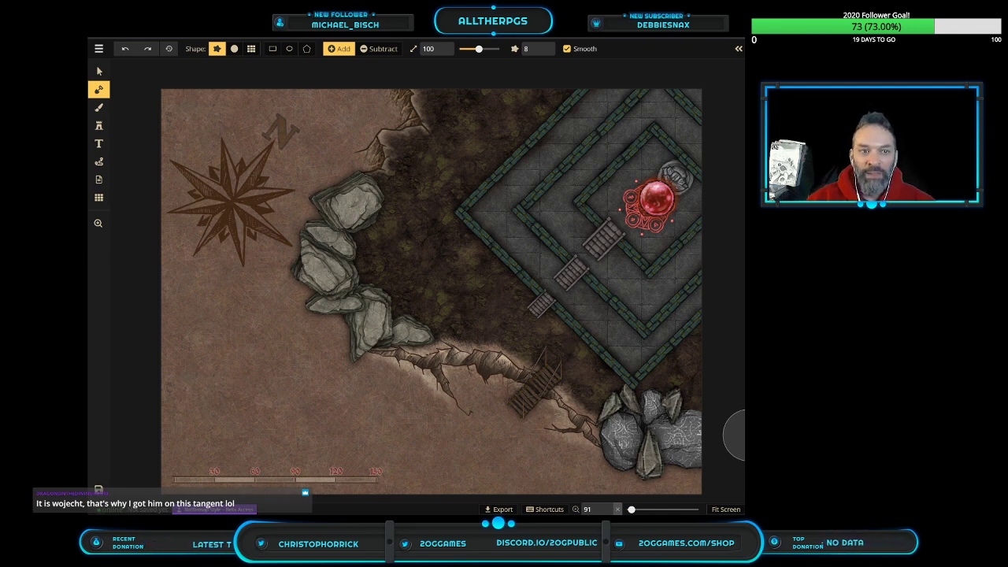
pyautogui.click(99, 71)
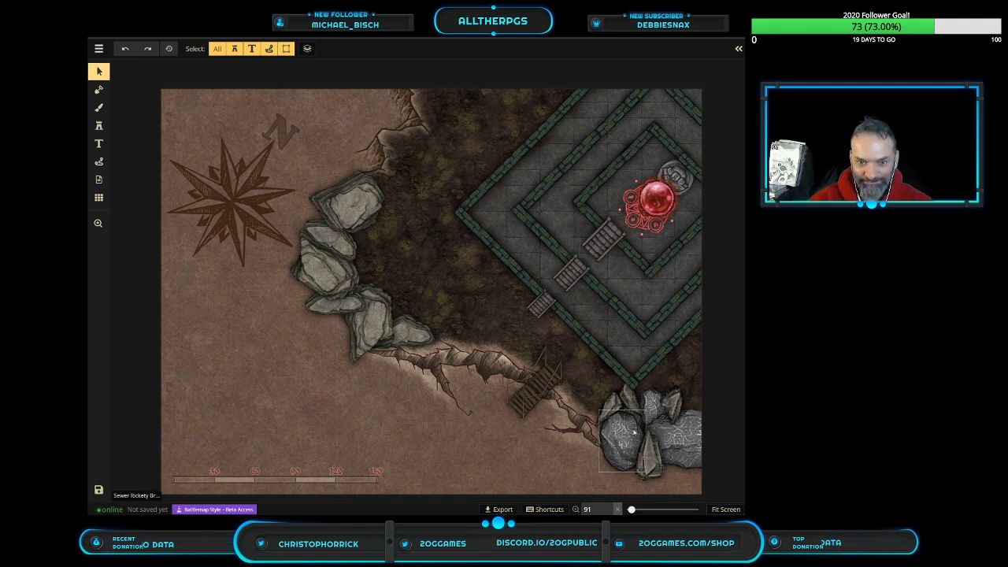
pyautogui.scroll(-1, 301, 408)
pyautogui.scroll(-1, 301, 408)
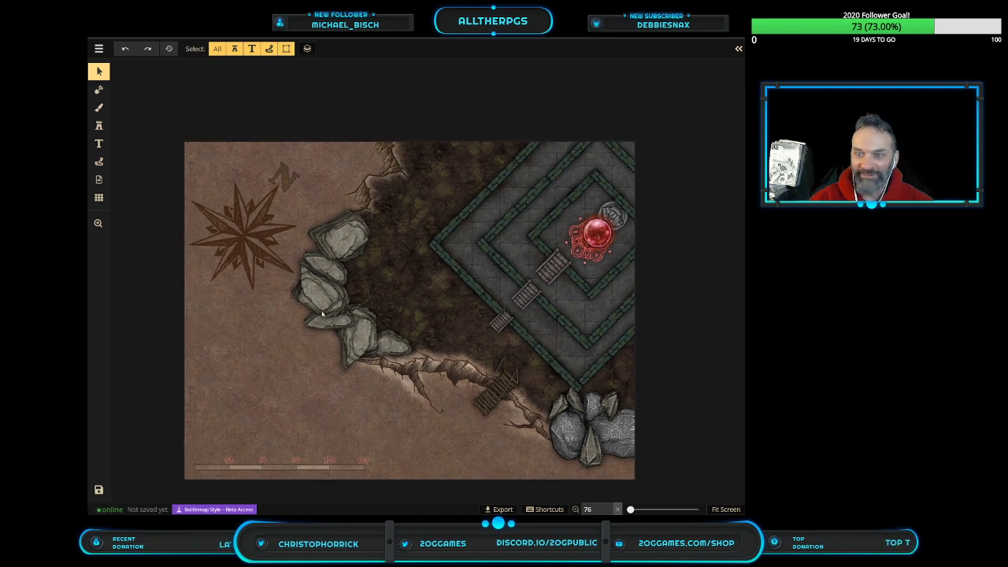
# Switch to the Abandoned Village map in the Two-Hour Tales folder and view its entire layout with the side panel hidden
pyautogui.click(98, 49)
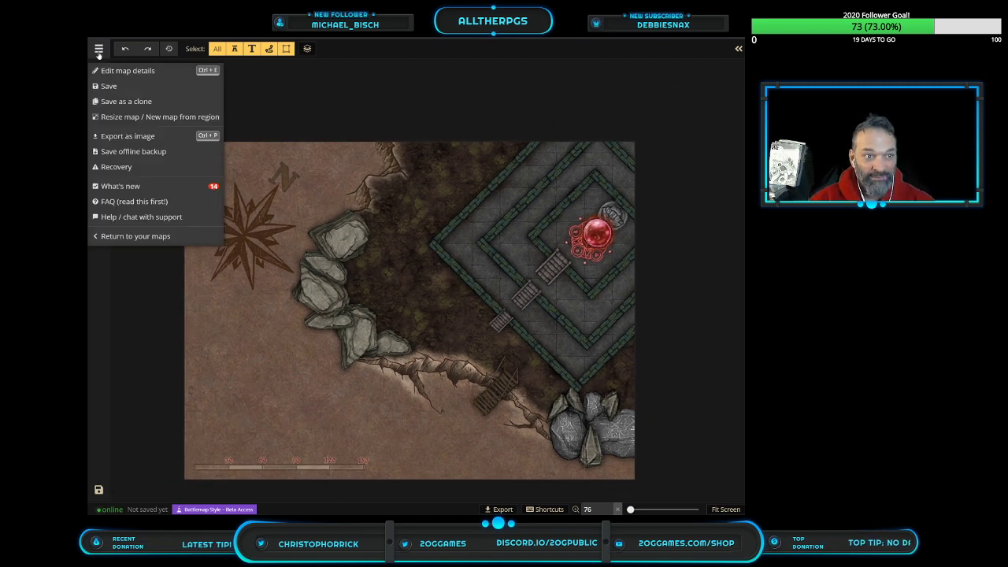
pyautogui.click(138, 236)
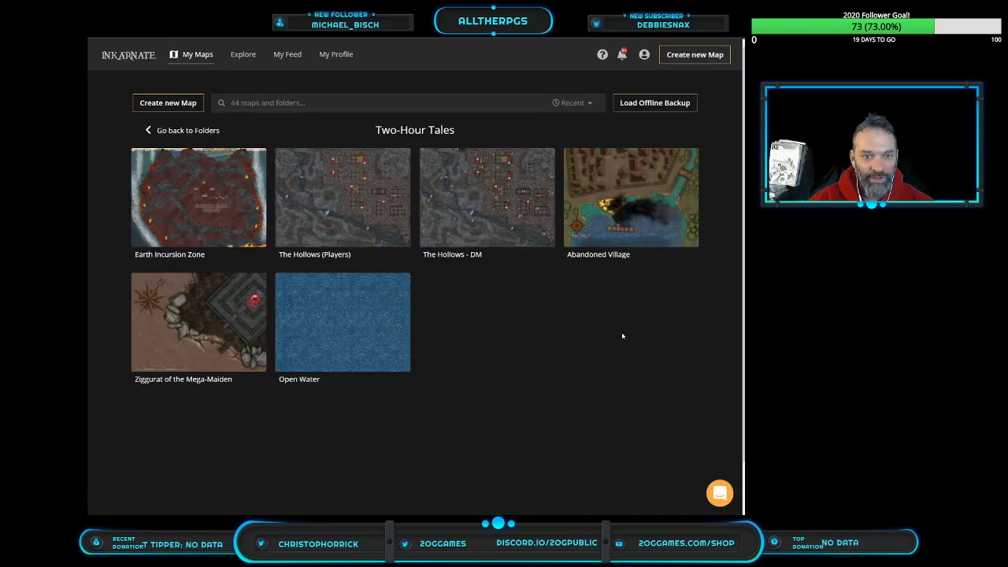
pyautogui.click(630, 209)
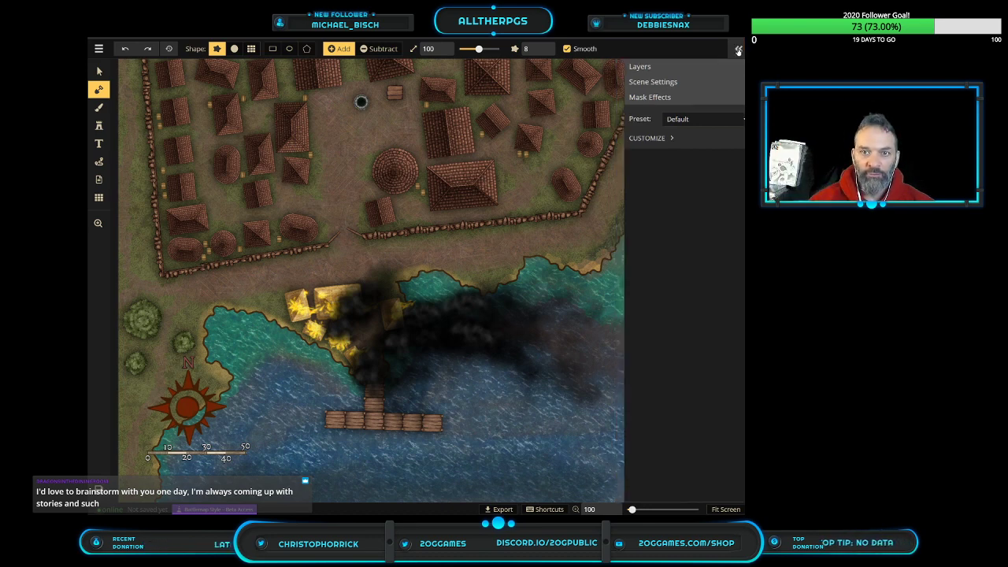
pyautogui.click(738, 48)
pyautogui.scroll(-1, 650, 412)
pyautogui.scroll(-1, 653, 412)
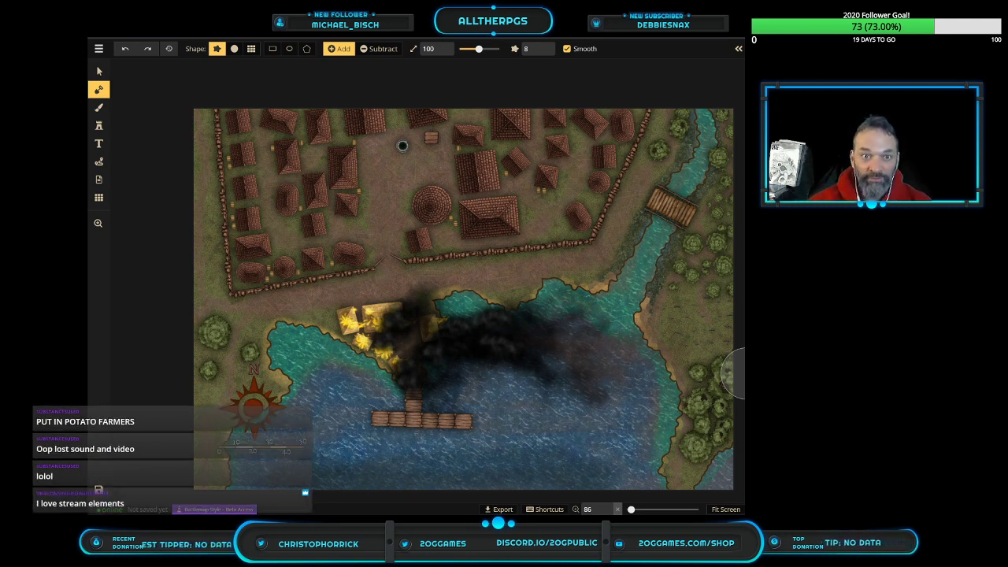
pyautogui.click(289, 48)
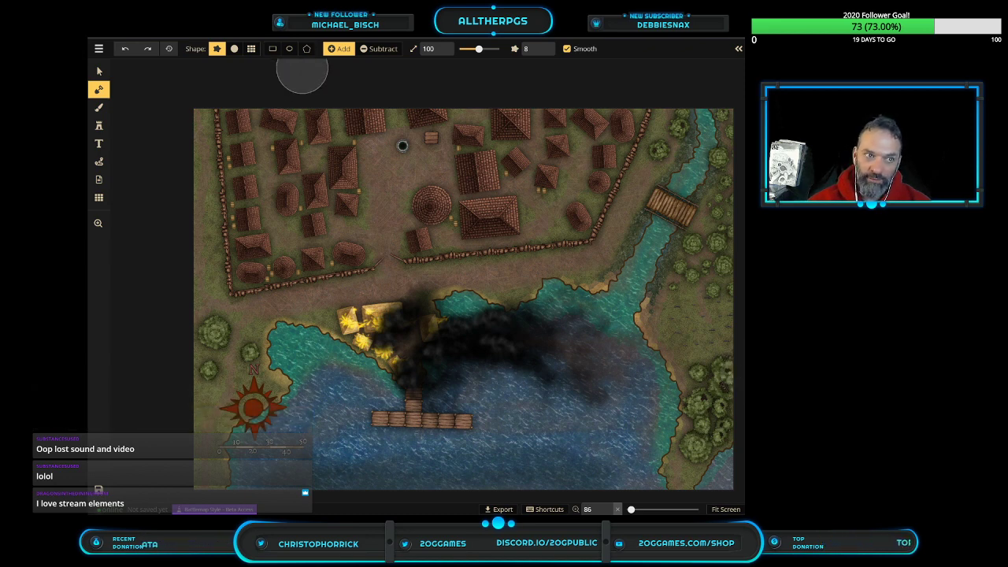
pyautogui.scroll(-1, 505, 329)
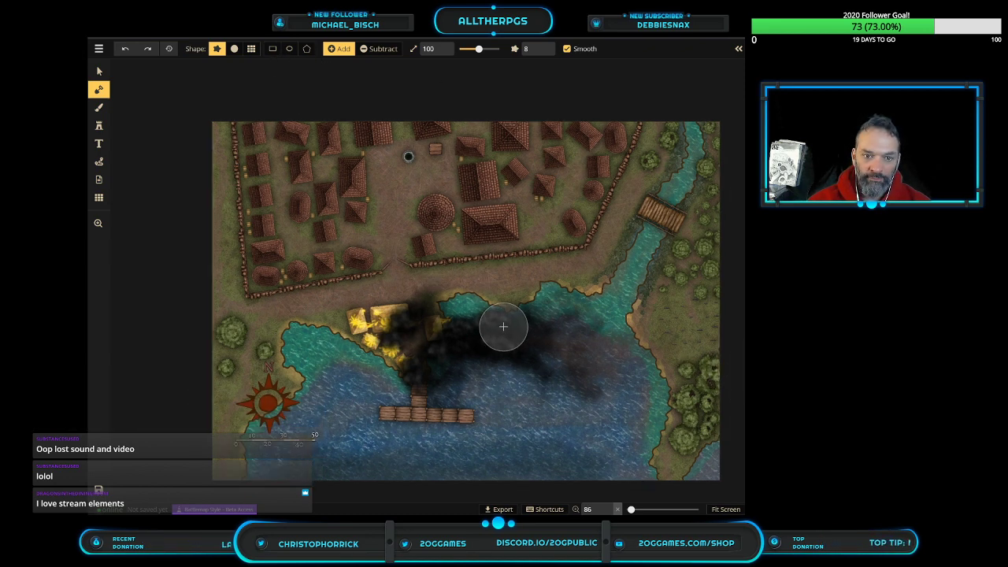
# Look over the Abandoned Village map up close and then across its whole layout
pyautogui.click(98, 224)
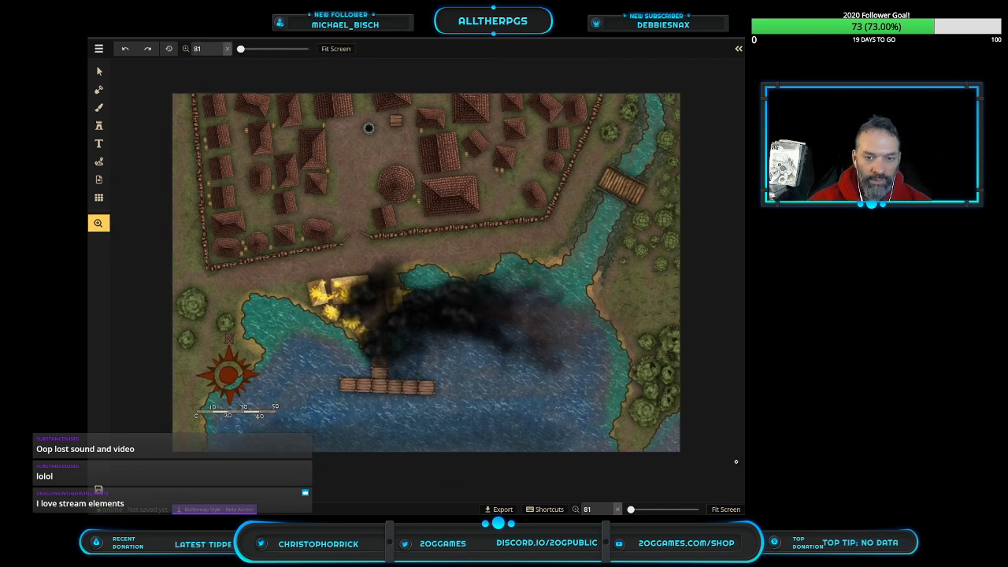
pyautogui.scroll(5, 727, 452)
pyautogui.scroll(-5, 497, 337)
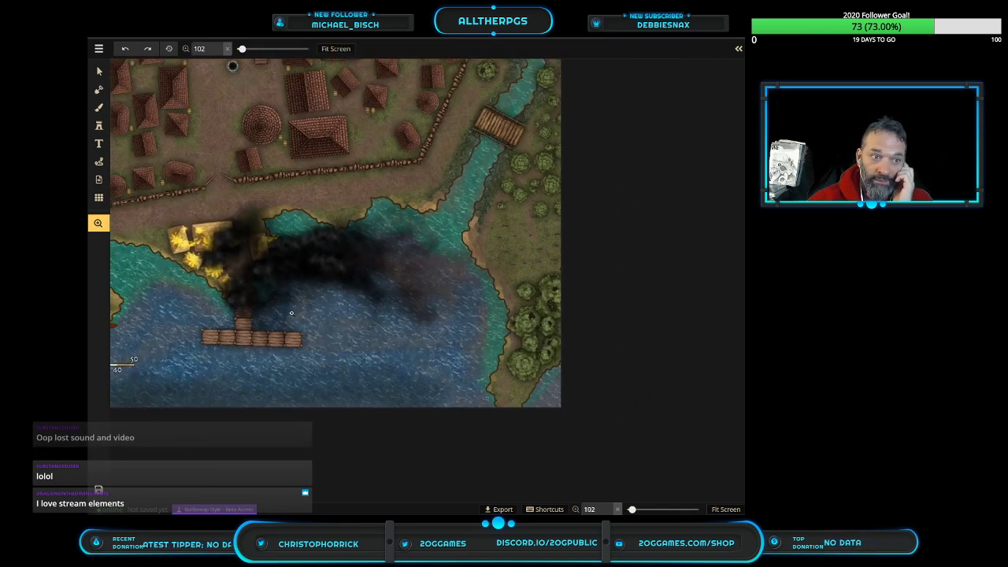
pyautogui.scroll(-4, 291, 313)
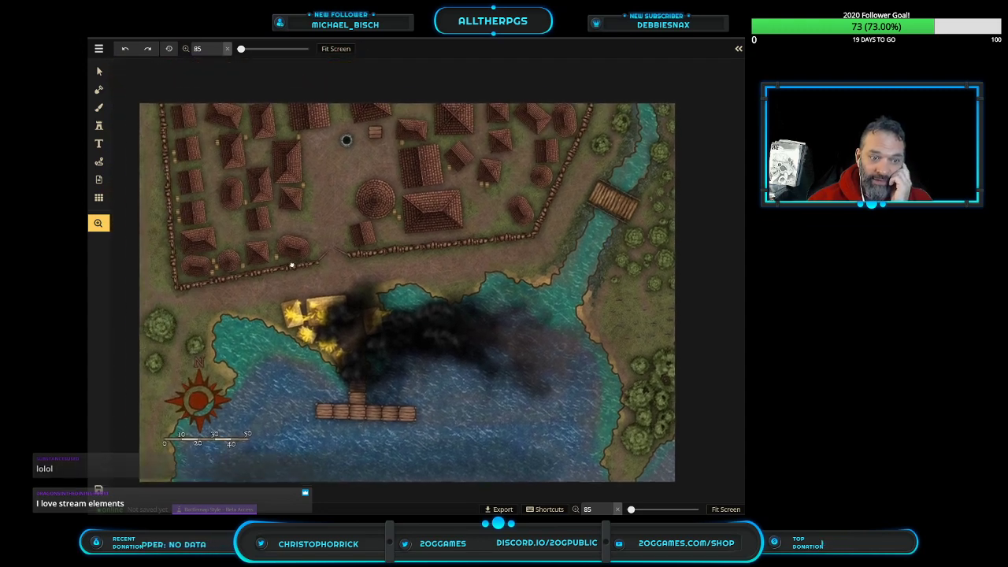
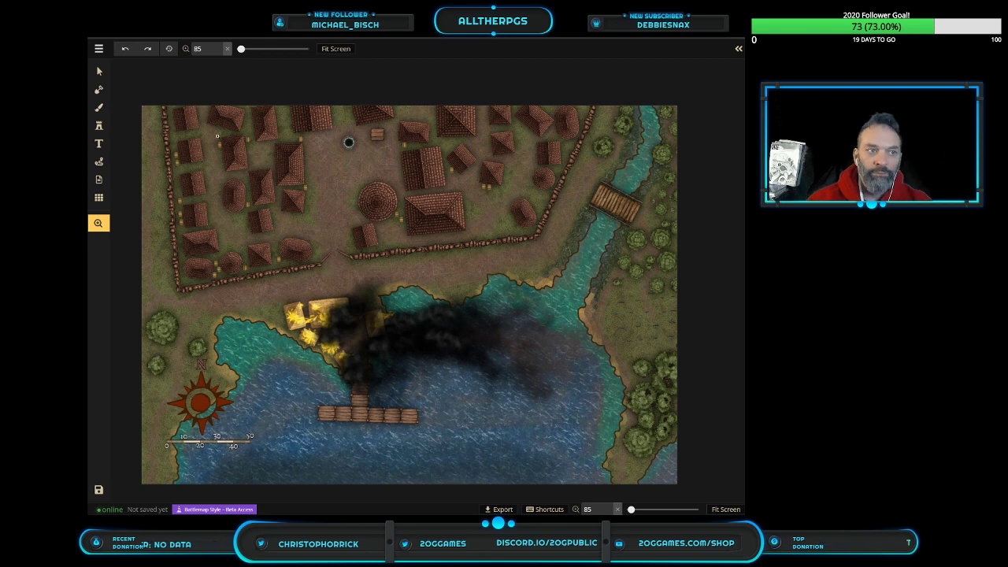
# Leave the Abandoned Village map and its Two-Hour Tales folder, and list the maps stored outside the folders
pyautogui.click(99, 48)
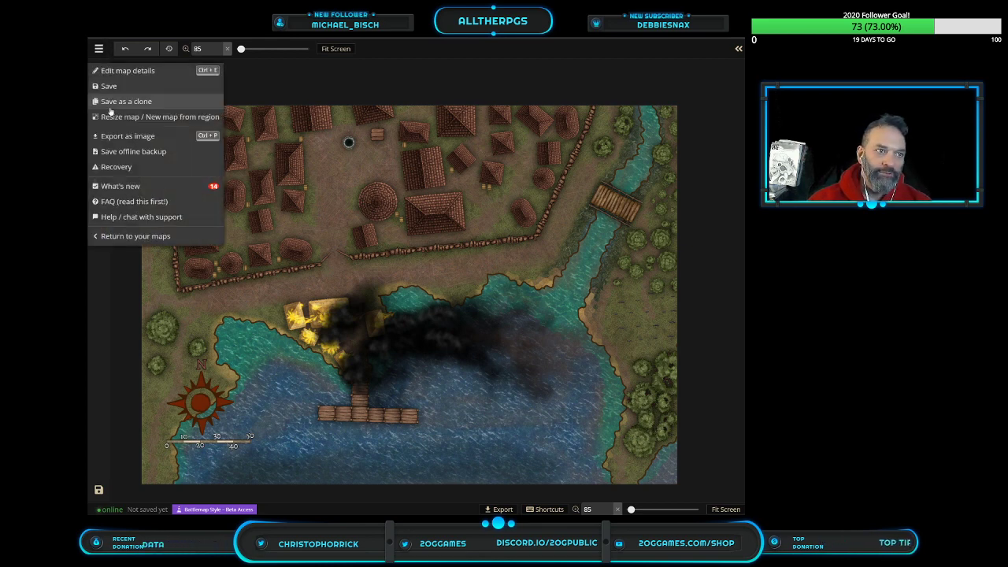
pyautogui.click(126, 236)
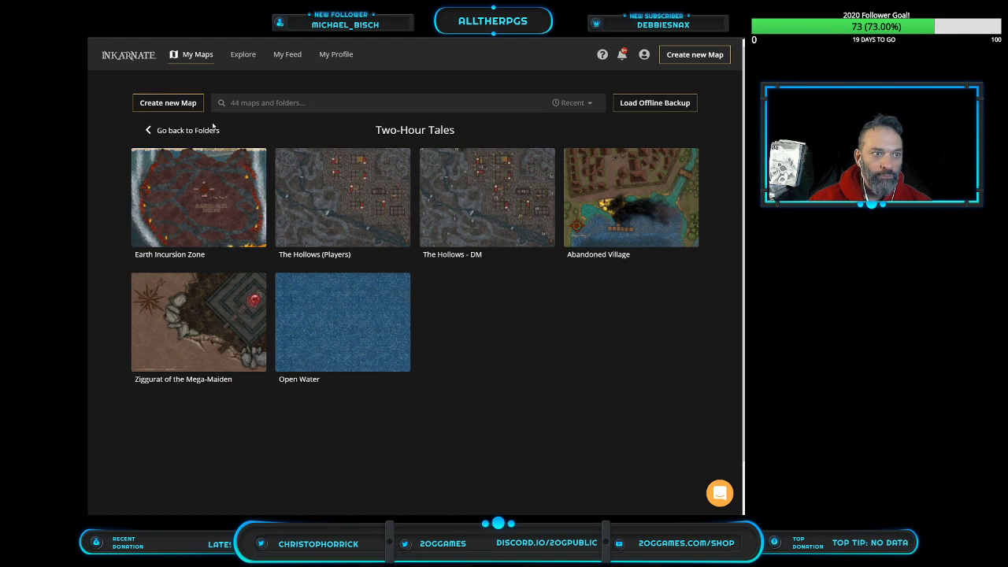
pyautogui.click(221, 134)
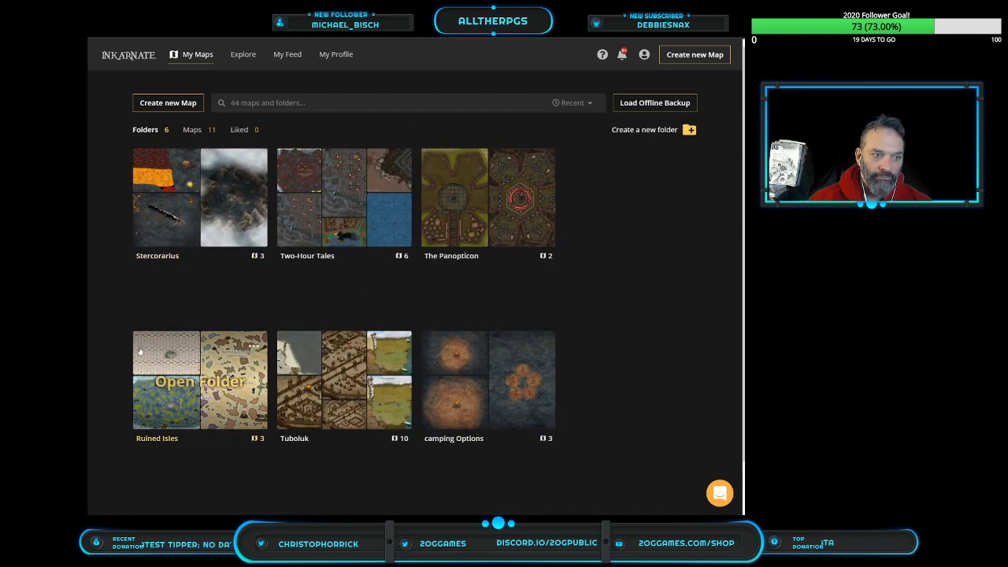
pyautogui.click(197, 130)
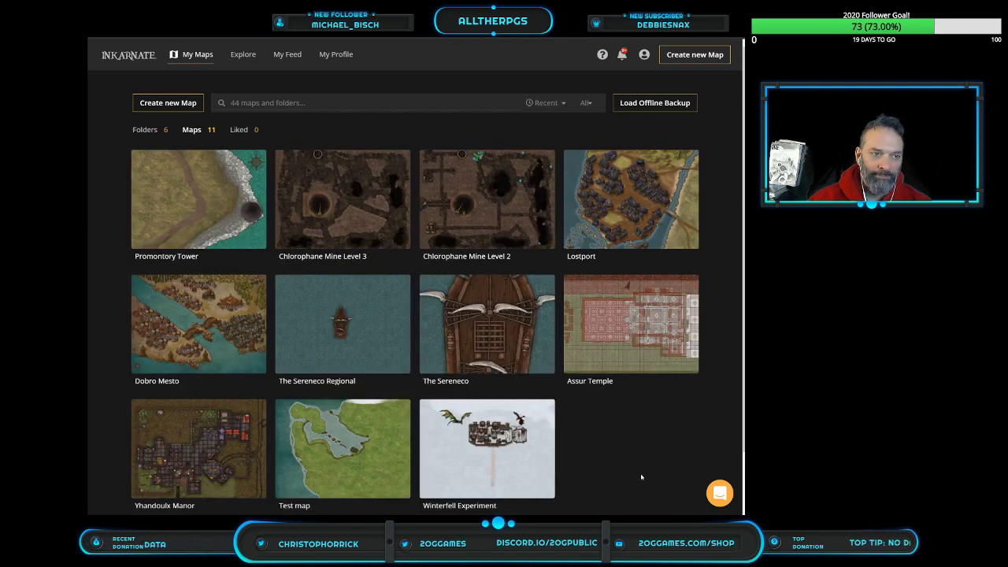
# Create a new Fantasy Battlemap in High (2k) resolution with the Landscape 40 x 30 tiles aspect ratio
pyautogui.click(174, 102)
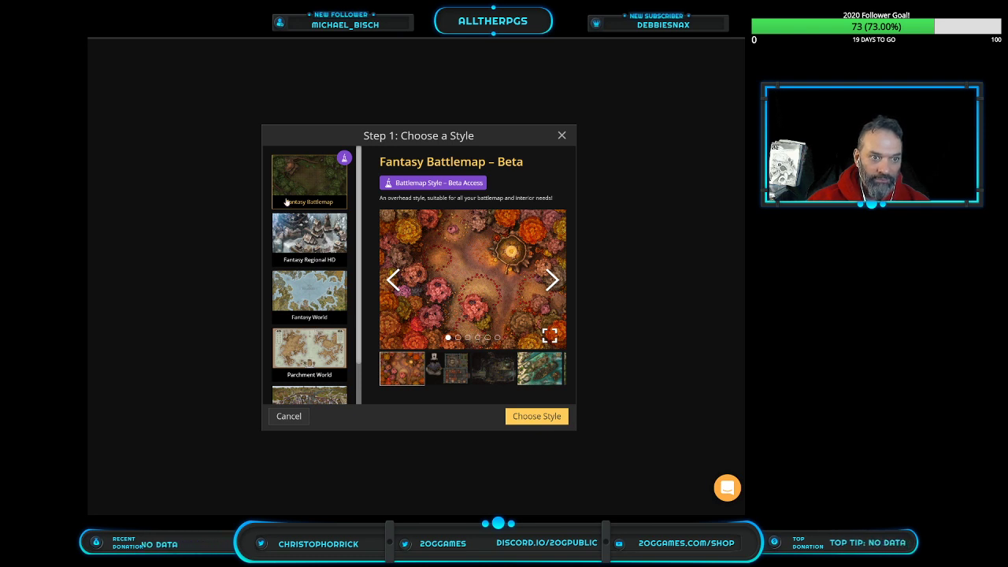
pyautogui.click(532, 423)
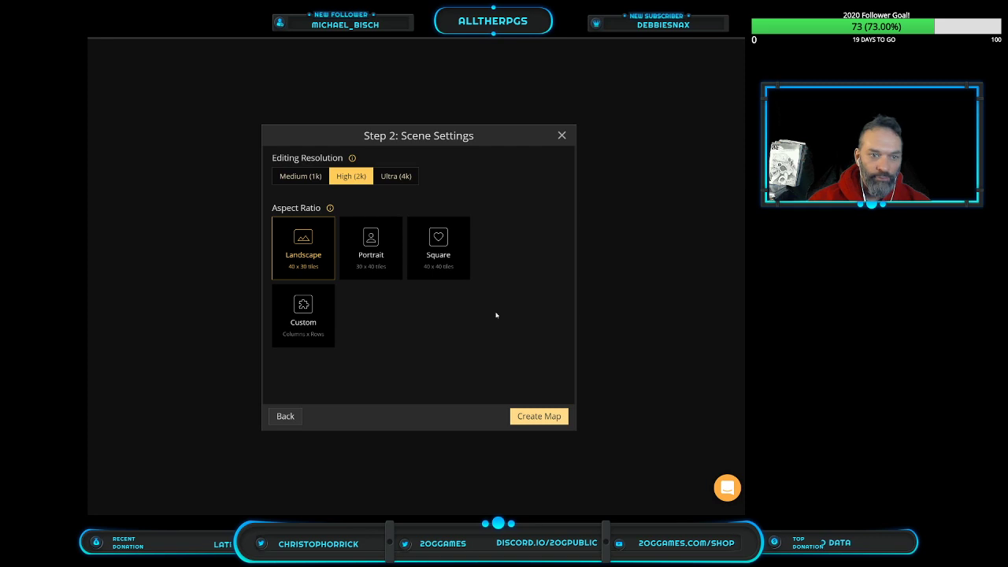
pyautogui.click(552, 420)
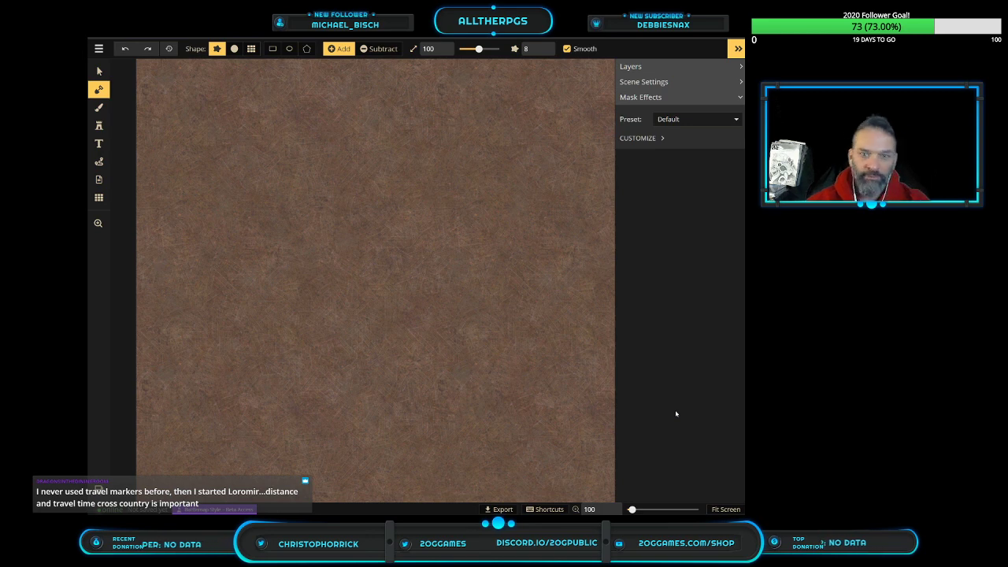
# Hide the side panel and center the entire blank map in the workspace
pyautogui.scroll(-4, 412, 289)
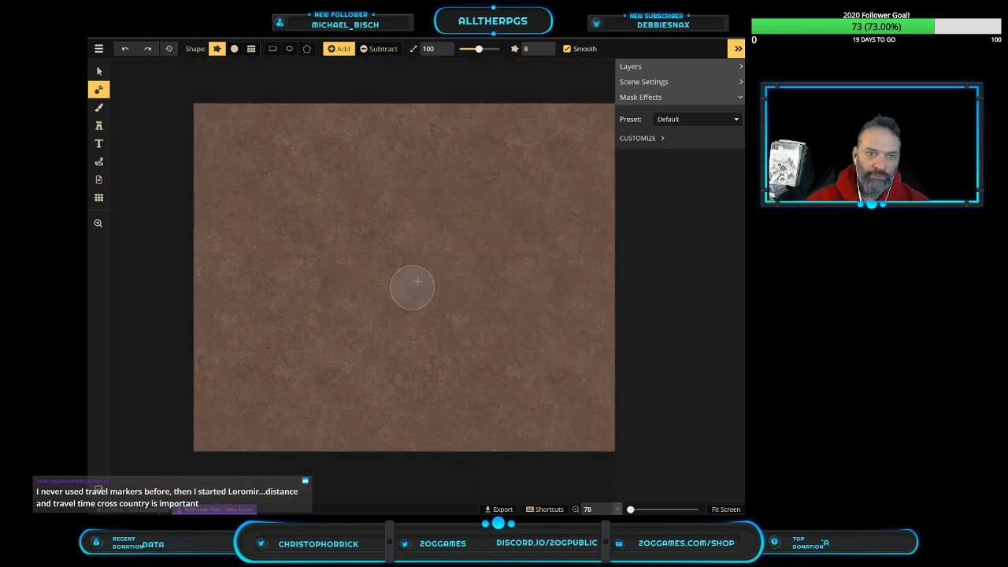
pyautogui.click(738, 49)
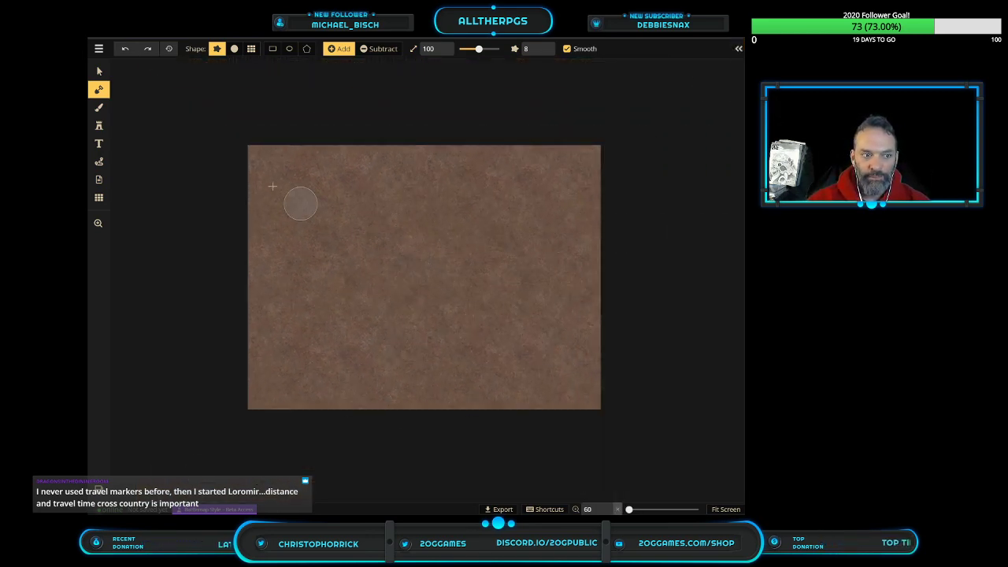
pyautogui.click(99, 223)
pyautogui.moveTo(409, 283); pyautogui.dragTo(452, 261)
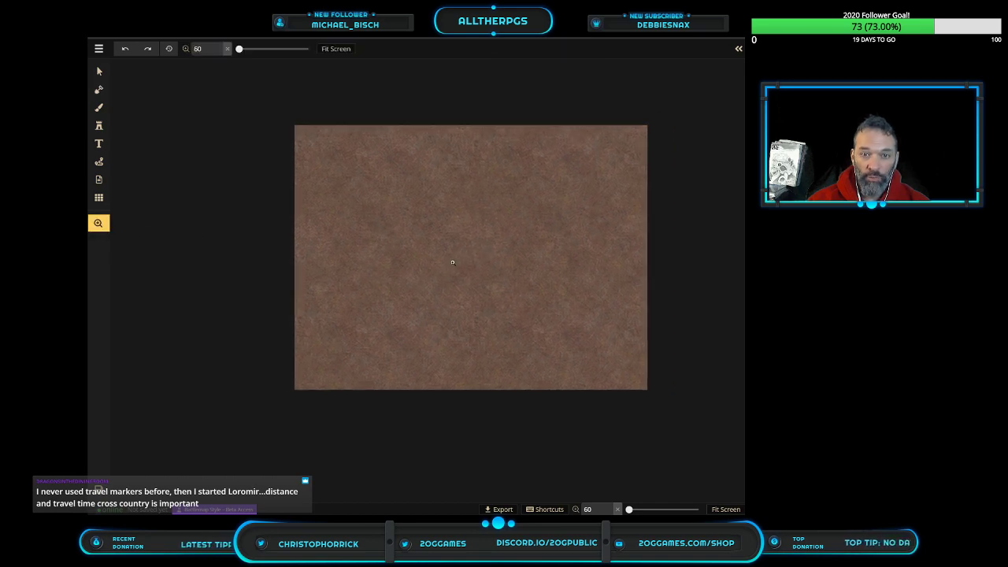
pyautogui.scroll(1, 484, 325)
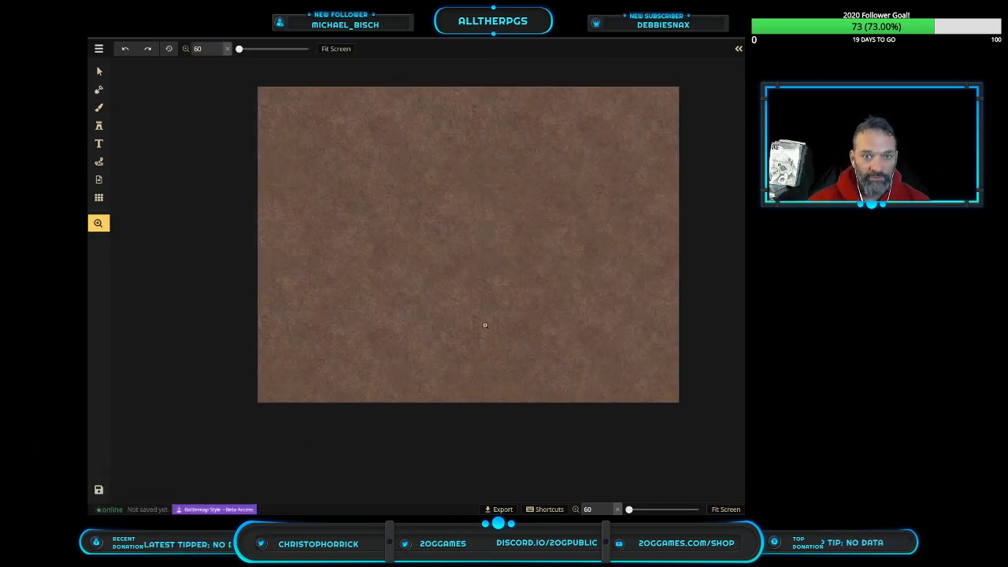
pyautogui.moveTo(571, 198); pyautogui.dragTo(525, 242)
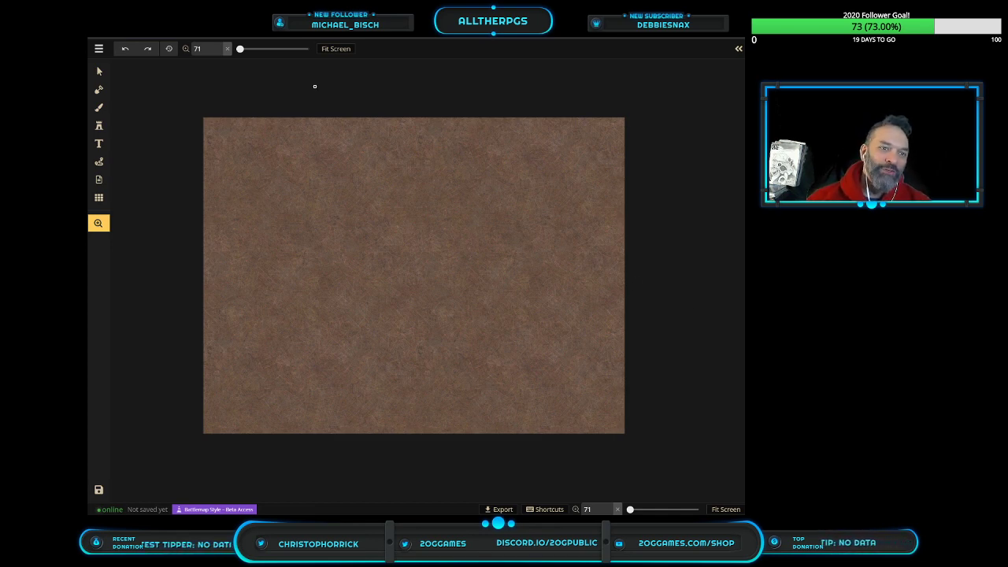
# Paint grass across the map with a size 146 mask brush in Add mode, leaving a dirt triangle below the center
pyautogui.click(96, 92)
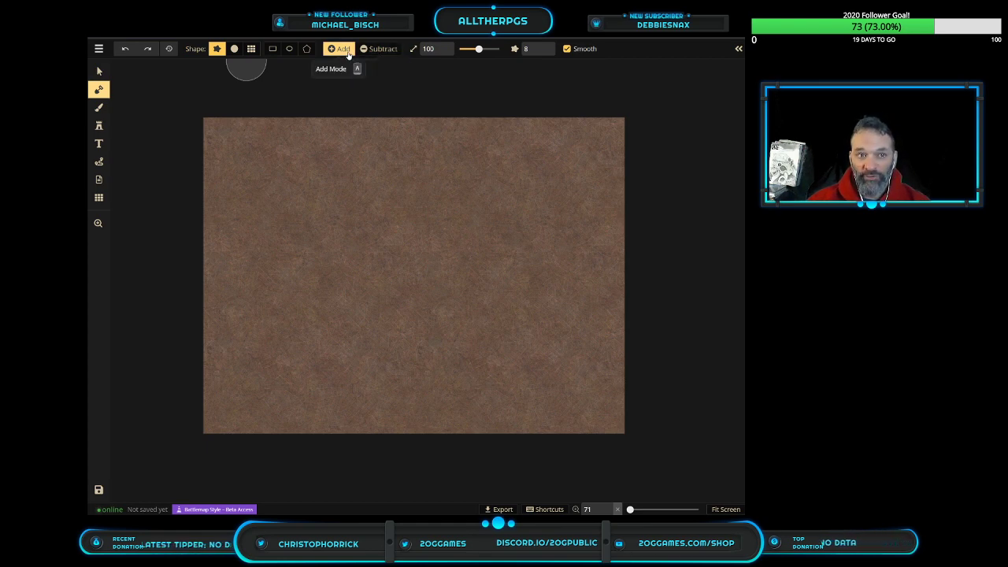
pyautogui.moveTo(478, 49); pyautogui.dragTo(488, 49)
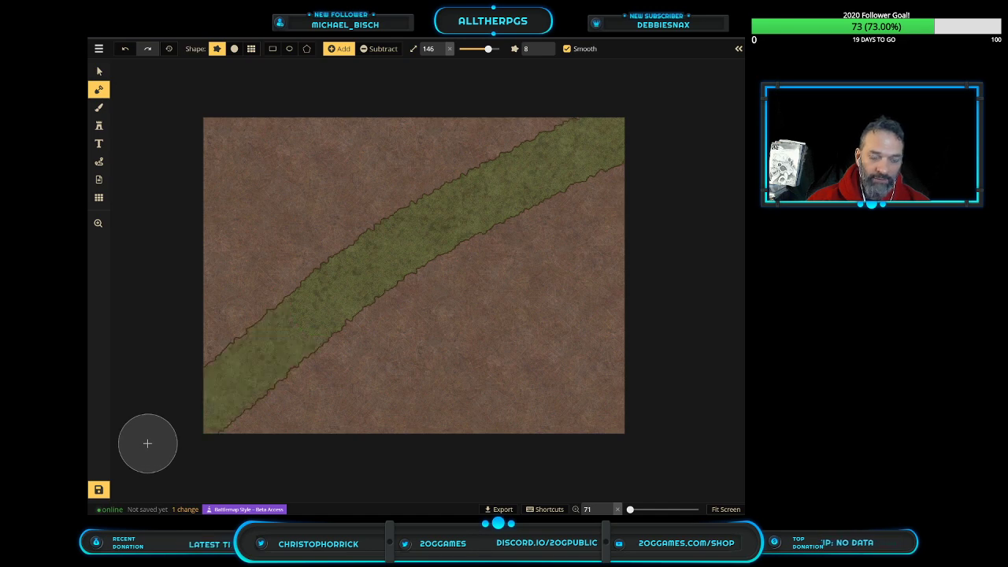
pyautogui.moveTo(215, 127)
pyautogui.mouseDown()
pyautogui.moveTo(591, 343)
pyautogui.moveTo(655, 409)
pyautogui.moveTo(658, 438)
pyautogui.mouseUp()
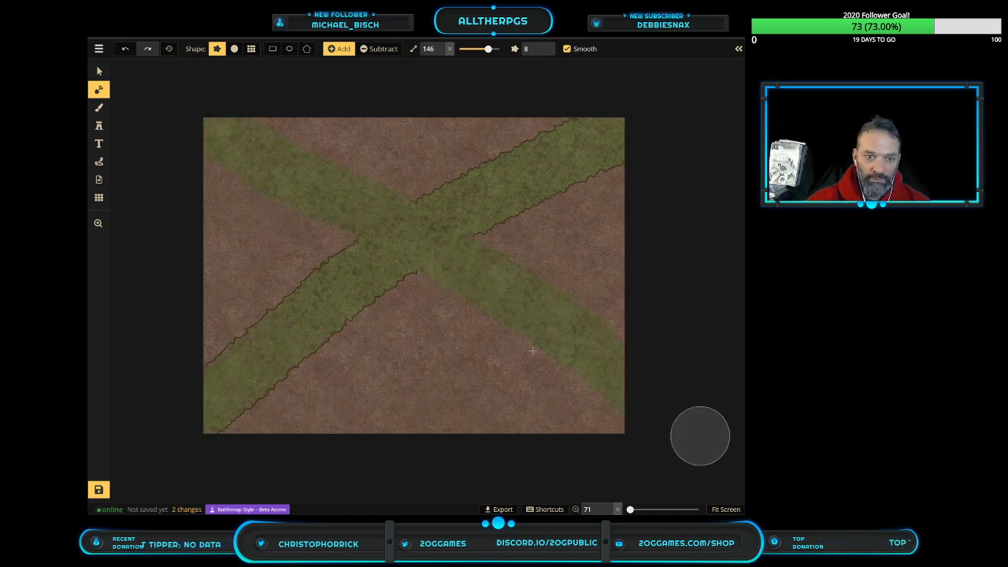
pyautogui.moveTo(587, 374)
pyautogui.mouseDown()
pyautogui.moveTo(469, 391)
pyautogui.moveTo(337, 390)
pyautogui.moveTo(260, 349)
pyautogui.mouseUp()
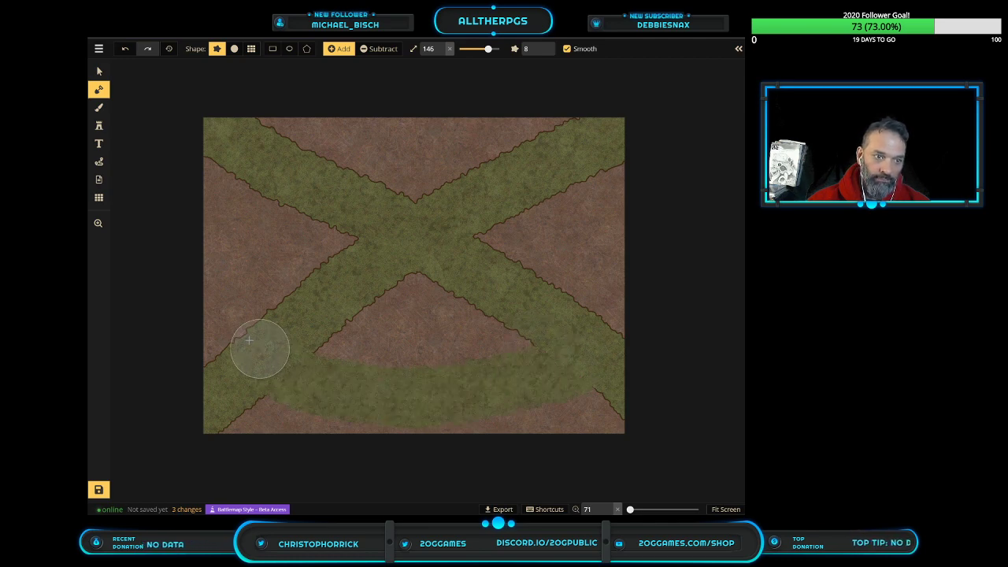
pyautogui.moveTo(334, 231); pyautogui.dragTo(210, 345)
pyautogui.moveTo(311, 230)
pyautogui.mouseDown()
pyautogui.moveTo(216, 184)
pyautogui.moveTo(220, 218)
pyautogui.moveTo(194, 291)
pyautogui.moveTo(224, 327)
pyautogui.moveTo(306, 168)
pyautogui.moveTo(544, 128)
pyautogui.moveTo(285, 180)
pyautogui.moveTo(348, 246)
pyautogui.moveTo(515, 198)
pyautogui.moveTo(592, 333)
pyautogui.moveTo(588, 396)
pyautogui.moveTo(394, 423)
pyautogui.moveTo(236, 410)
pyautogui.moveTo(379, 418)
pyautogui.moveTo(567, 394)
pyautogui.mouseUp()
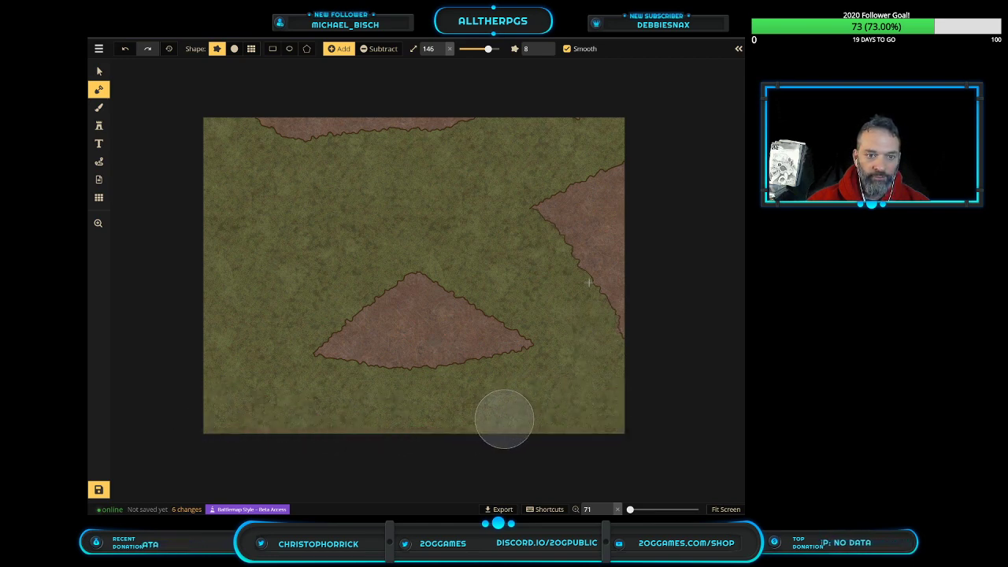
pyautogui.moveTo(488, 128)
pyautogui.mouseDown()
pyautogui.moveTo(234, 121)
pyautogui.moveTo(244, 128)
pyautogui.mouseUp()
pyautogui.moveTo(543, 189)
pyautogui.mouseDown()
pyautogui.moveTo(614, 268)
pyautogui.moveTo(620, 346)
pyautogui.moveTo(587, 266)
pyautogui.moveTo(613, 164)
pyautogui.mouseUp()
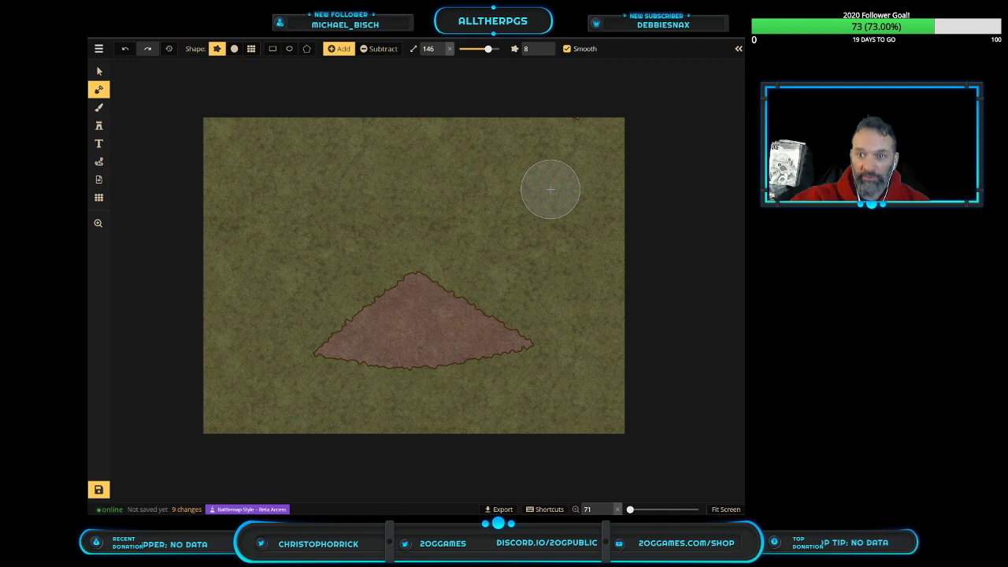
# Carve a winding dirt channel from the triangle's peak to the map's upper edge using a size 64 Subtract brush
pyautogui.click(378, 48)
pyautogui.click(464, 48)
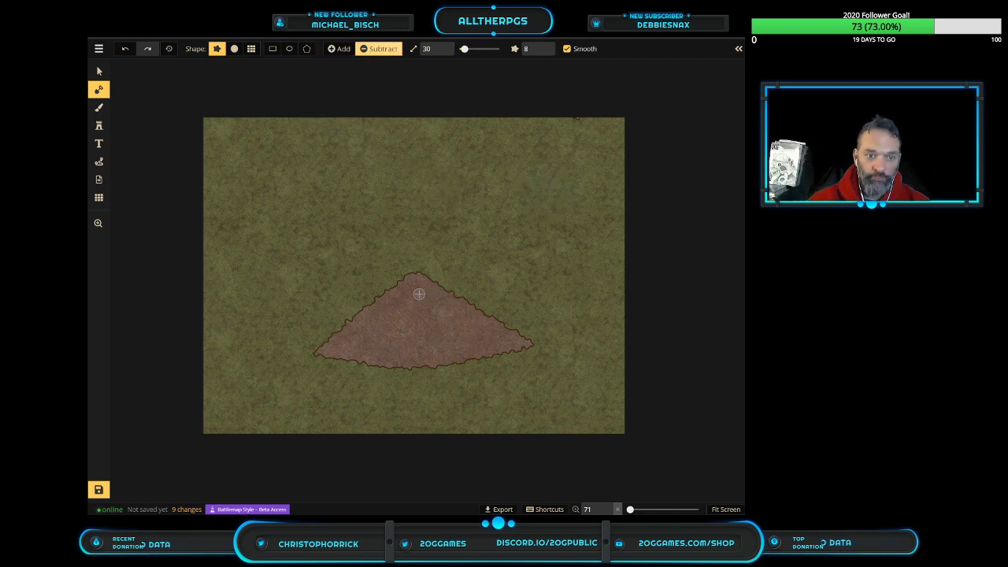
pyautogui.click(471, 48)
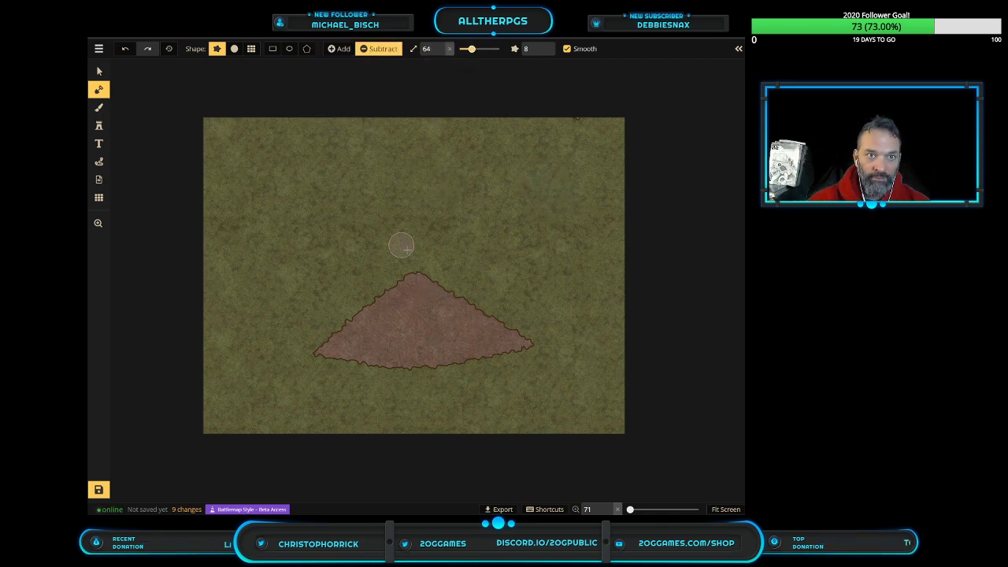
pyautogui.moveTo(415, 274)
pyautogui.mouseDown()
pyautogui.moveTo(327, 239)
pyautogui.moveTo(291, 168)
pyautogui.moveTo(180, 45)
pyautogui.mouseUp()
pyautogui.moveTo(524, 341)
pyautogui.mouseDown()
pyautogui.moveTo(510, 367)
pyautogui.moveTo(483, 373)
pyautogui.moveTo(514, 430)
pyautogui.moveTo(586, 458)
pyautogui.mouseUp()
pyautogui.moveTo(513, 349); pyautogui.dragTo(626, 426)
pyautogui.moveTo(425, 360); pyautogui.dragTo(441, 470)
pyautogui.moveTo(348, 384); pyautogui.dragTo(260, 470)
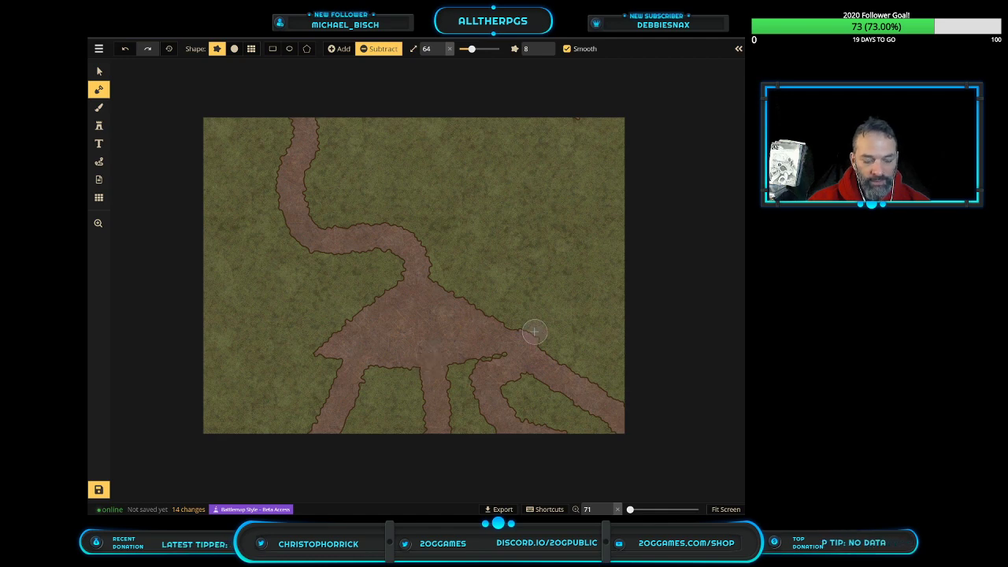
pyautogui.hotkey('ctrl', 'z')
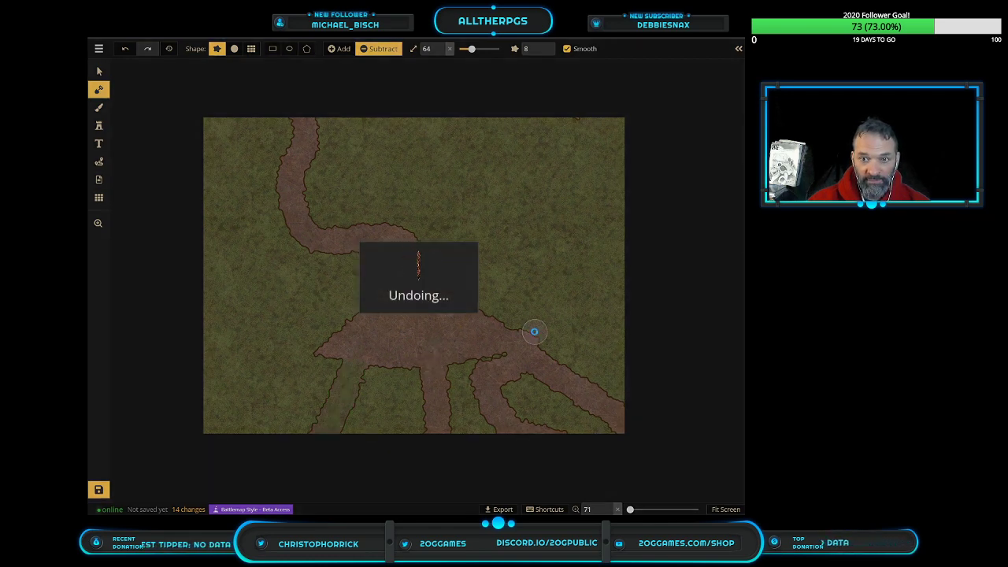
pyautogui.hotkey('ctrl', 'z')
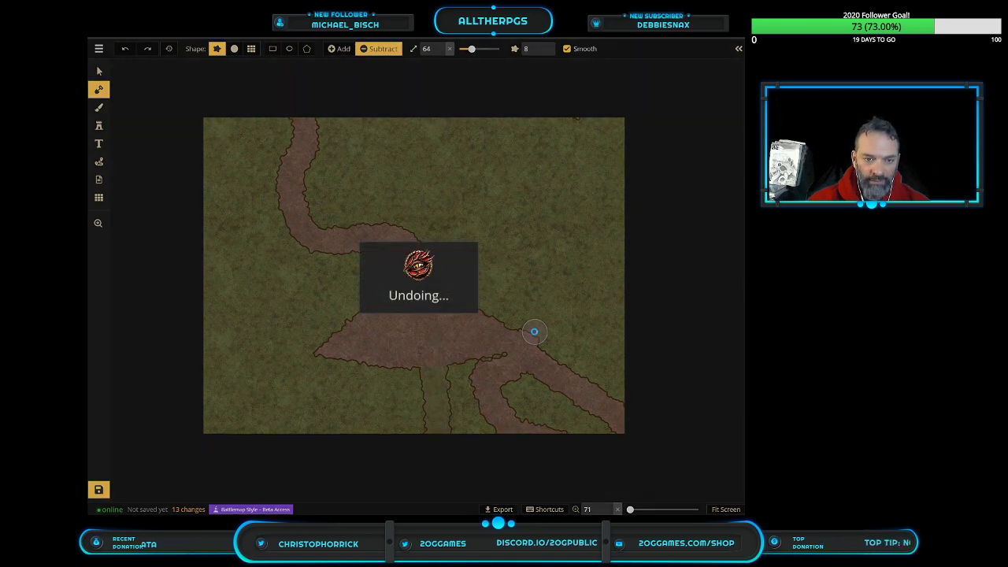
pyautogui.hotkey('ctrl', 'z')
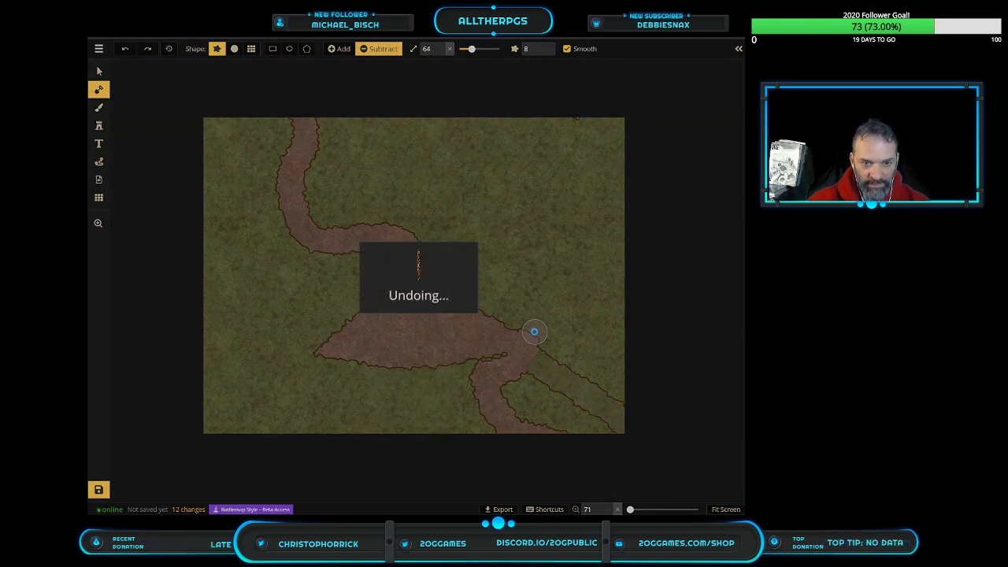
pyautogui.hotkey('ctrl', 'z')
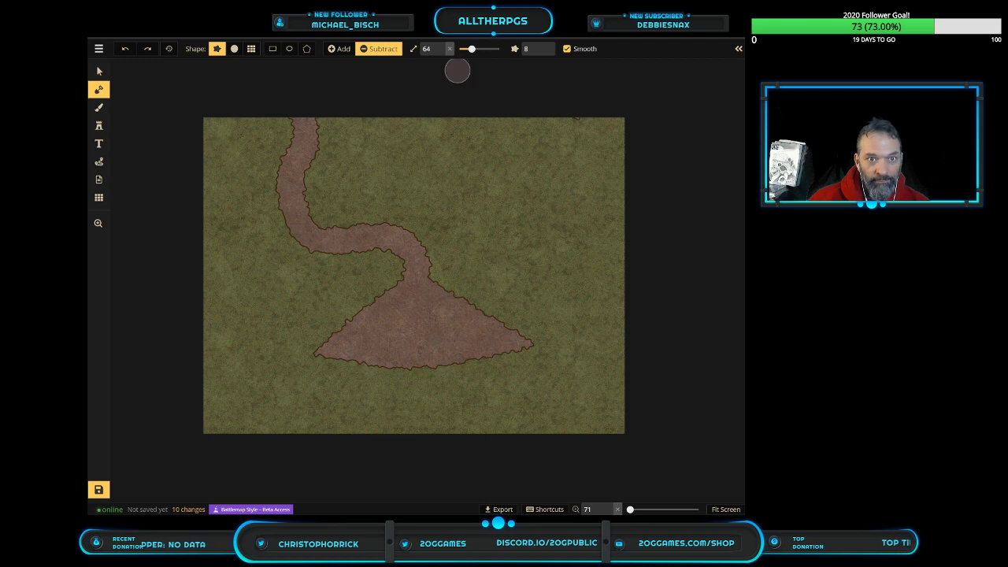
# Carve six narrow dirt channels from the triangle's base to the map's lower edge with a size 40 Subtract brush
pyautogui.moveTo(469, 49); pyautogui.dragTo(465, 49)
pyautogui.moveTo(524, 342)
pyautogui.mouseDown()
pyautogui.moveTo(528, 368)
pyautogui.moveTo(568, 376)
pyautogui.moveTo(603, 434)
pyautogui.mouseUp()
pyautogui.moveTo(473, 400)
pyautogui.mouseDown()
pyautogui.moveTo(528, 402)
pyautogui.moveTo(553, 437)
pyautogui.mouseUp()
pyautogui.moveTo(446, 364); pyautogui.dragTo(451, 446)
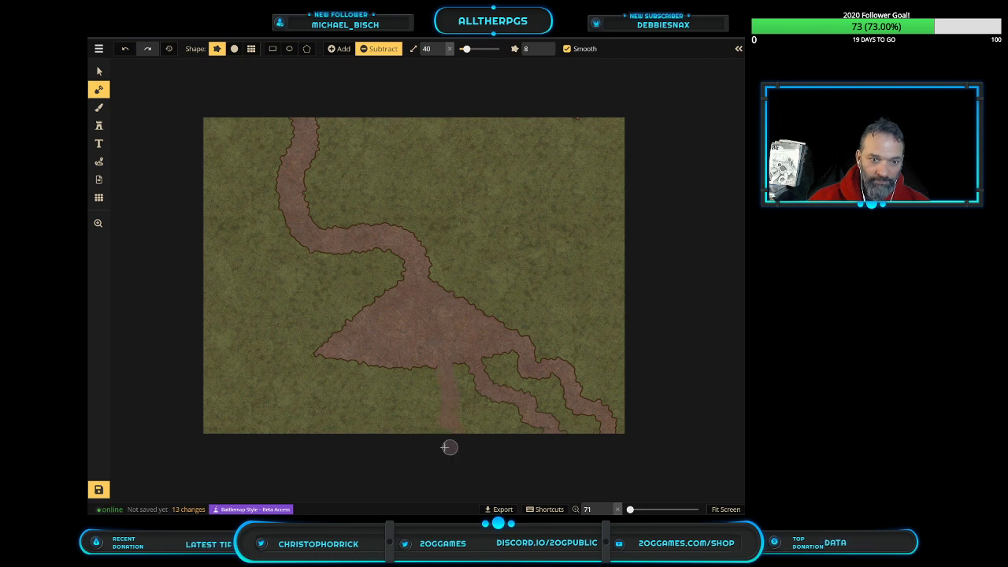
pyautogui.moveTo(409, 371)
pyautogui.mouseDown()
pyautogui.moveTo(400, 407)
pyautogui.moveTo(367, 415)
pyautogui.moveTo(338, 450)
pyautogui.mouseUp()
pyautogui.moveTo(365, 367)
pyautogui.mouseDown()
pyautogui.moveTo(267, 450)
pyautogui.moveTo(311, 380)
pyautogui.moveTo(313, 353)
pyautogui.moveTo(223, 432)
pyautogui.mouseUp()
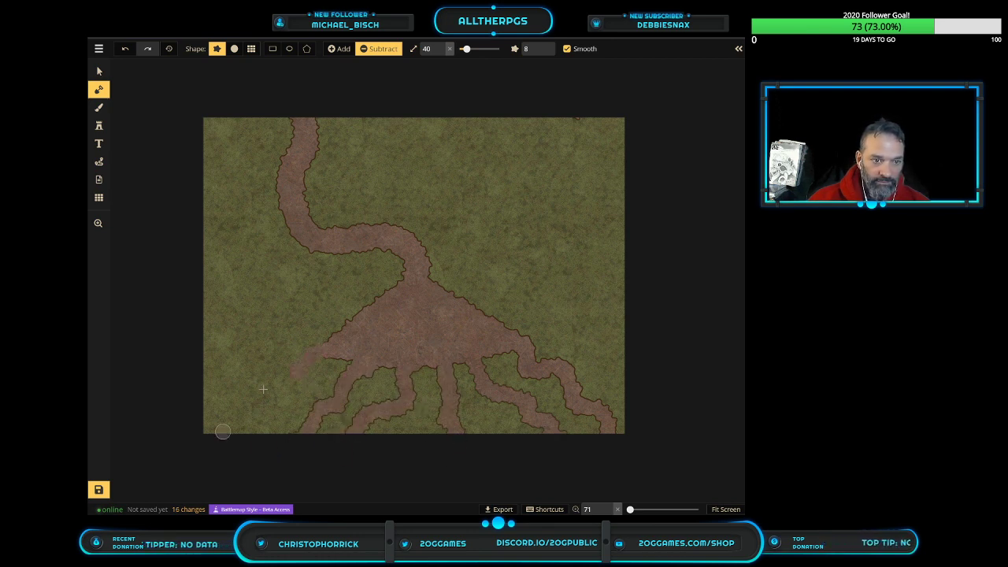
# Widen the upper sides of the dirt basin and add a round grass island at its center with the size 146 brush
pyautogui.moveTo(392, 275)
pyautogui.mouseDown()
pyautogui.moveTo(366, 294)
pyautogui.moveTo(354, 318)
pyautogui.moveTo(323, 336)
pyautogui.moveTo(367, 333)
pyautogui.moveTo(425, 285)
pyautogui.mouseUp()
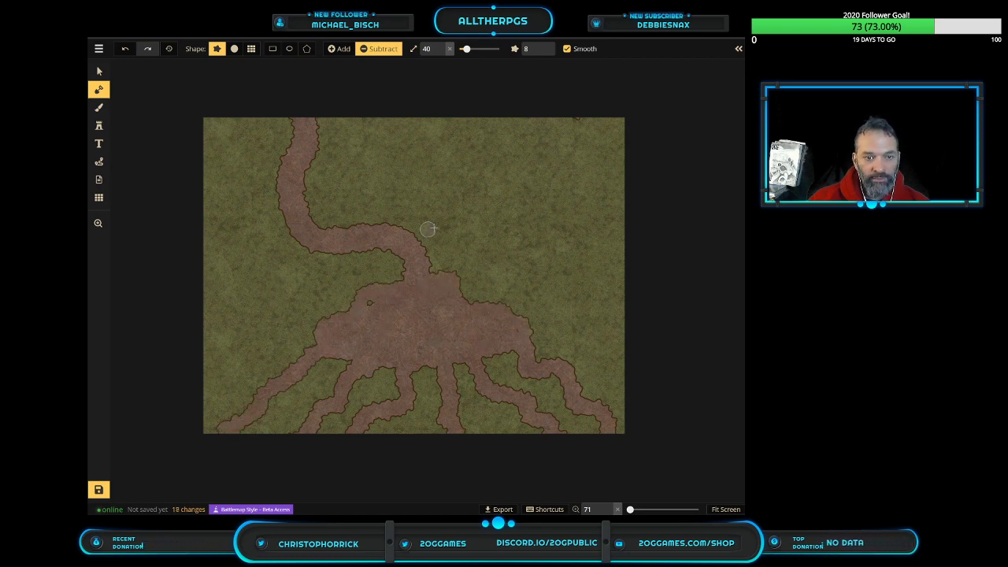
pyautogui.click(339, 49)
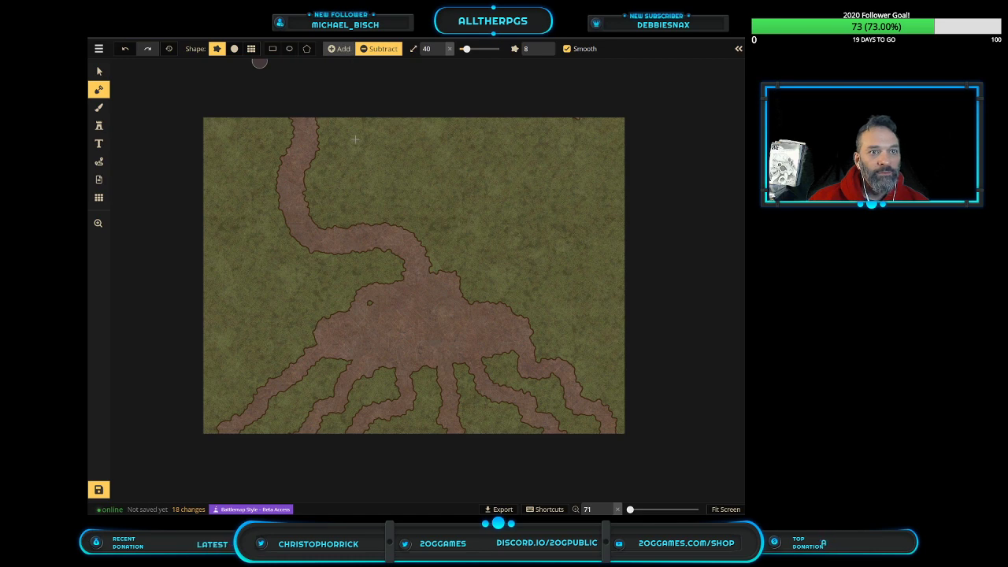
pyautogui.click(429, 326)
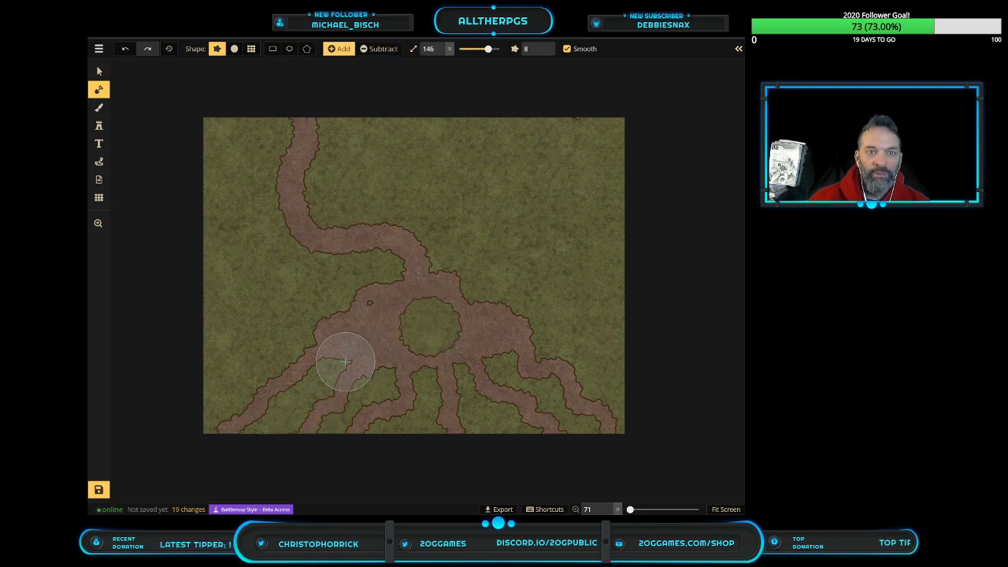
pyautogui.scroll(5, 417, 344)
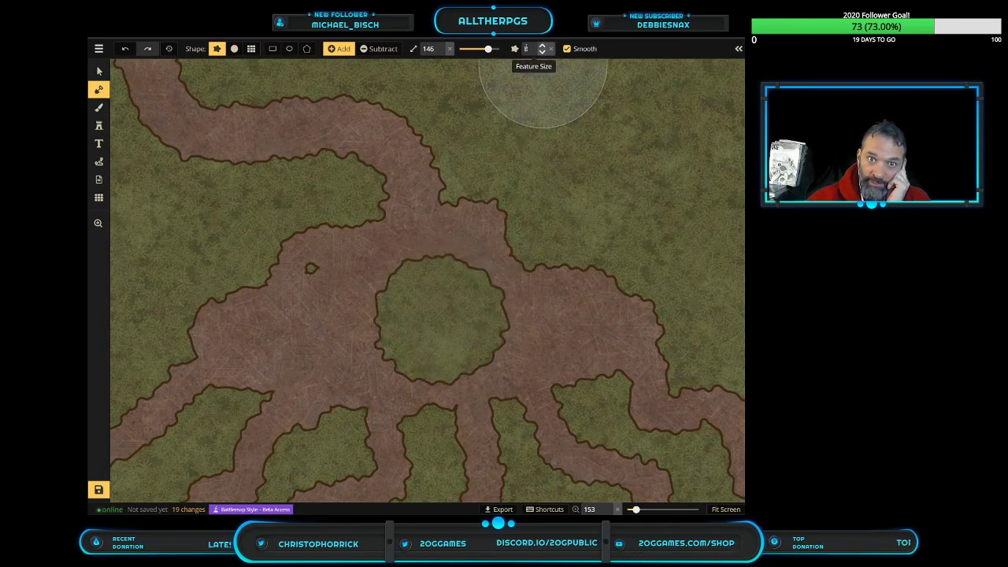
# Turn off Smooth and stamp size 40 dirt patches into the upper-right grass and the central island in Subtract mode at feature size 8
pyautogui.click(567, 49)
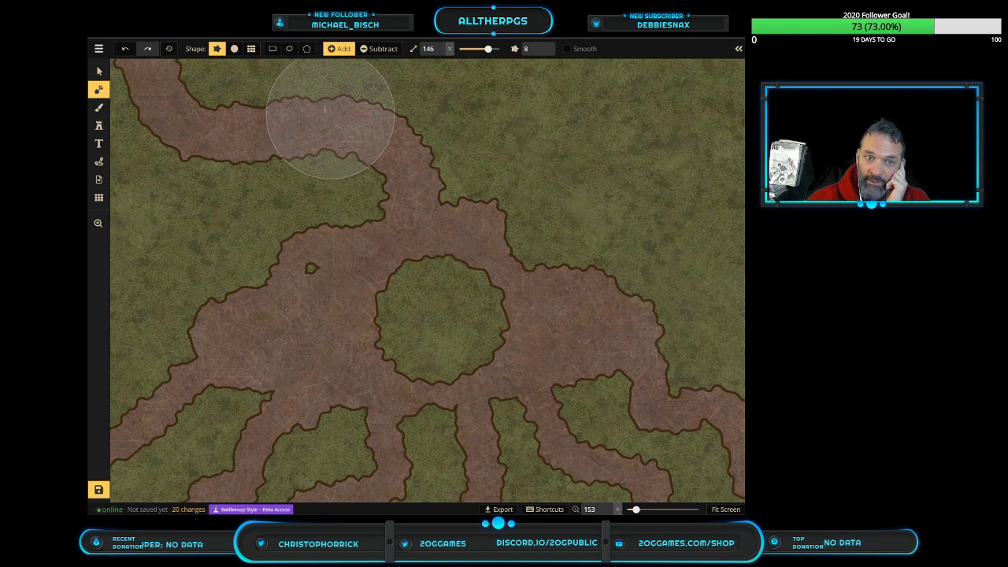
pyautogui.click(371, 49)
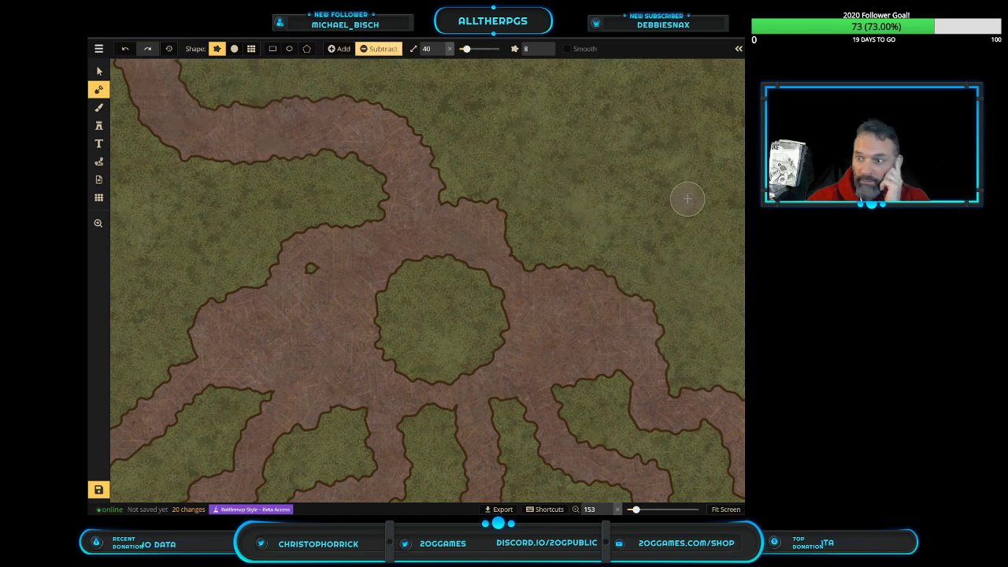
pyautogui.click(609, 199)
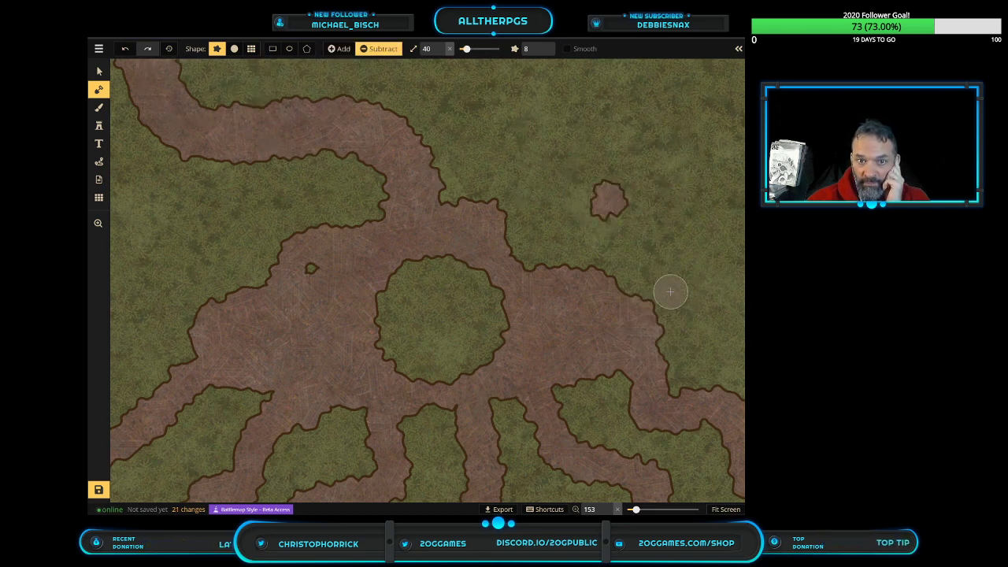
pyautogui.click(441, 316)
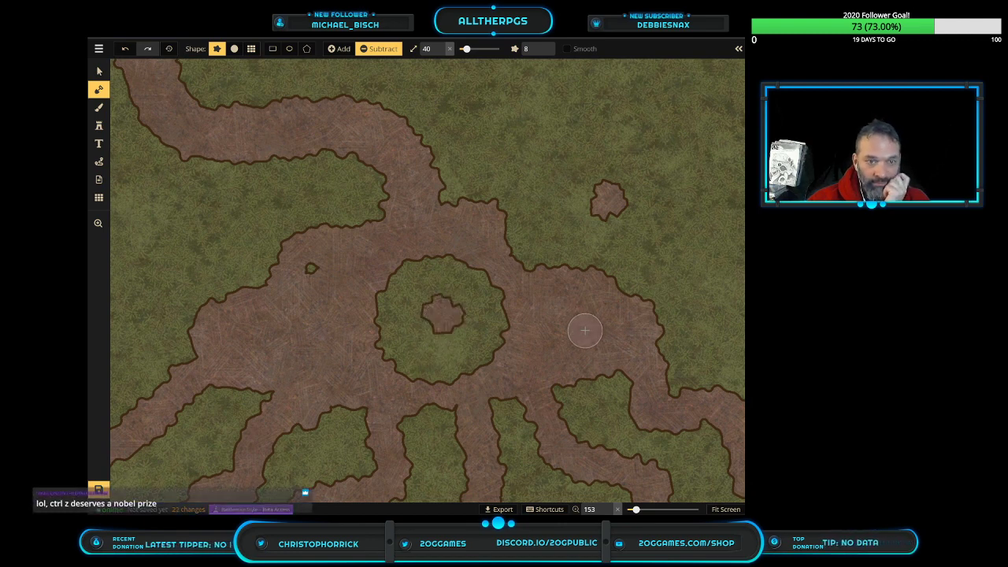
# Cover both dirt patches with grass using the size 146 brush in Add mode, restamping the central island at feature size 4
pyautogui.click(339, 48)
pyautogui.moveTo(466, 48); pyautogui.dragTo(488, 48)
pyautogui.hotkey('ctrl', 'z')
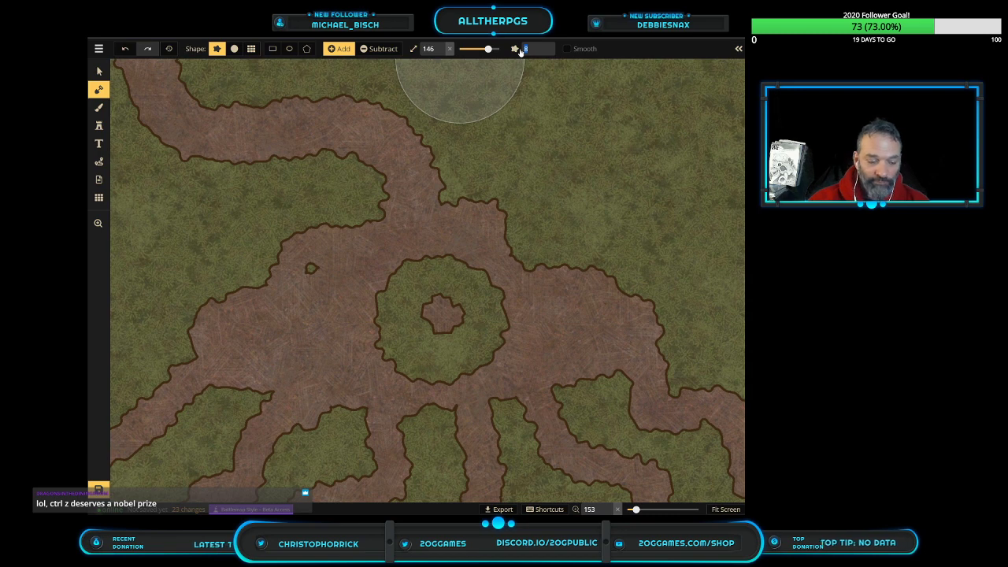
pyautogui.write('4')
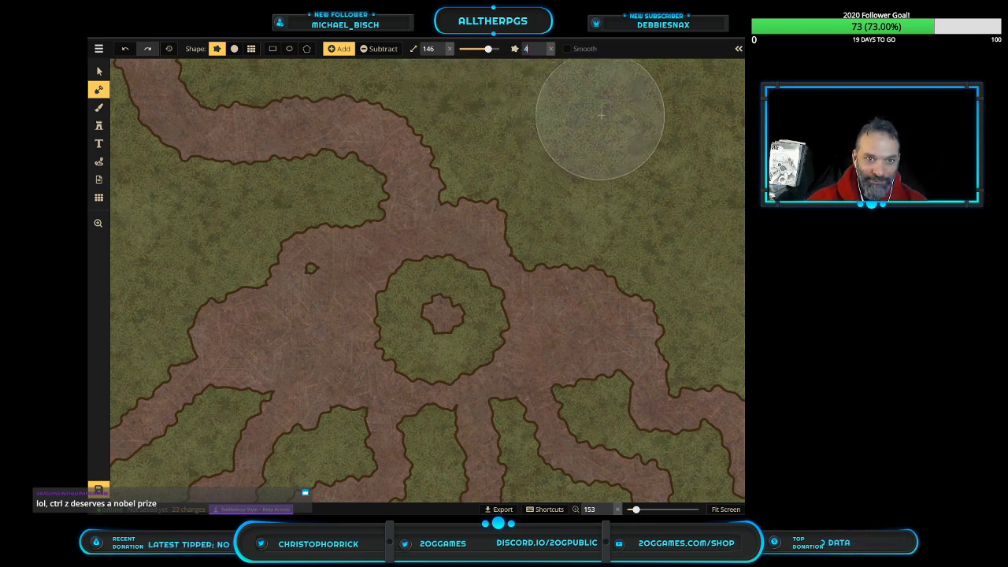
pyautogui.click(440, 317)
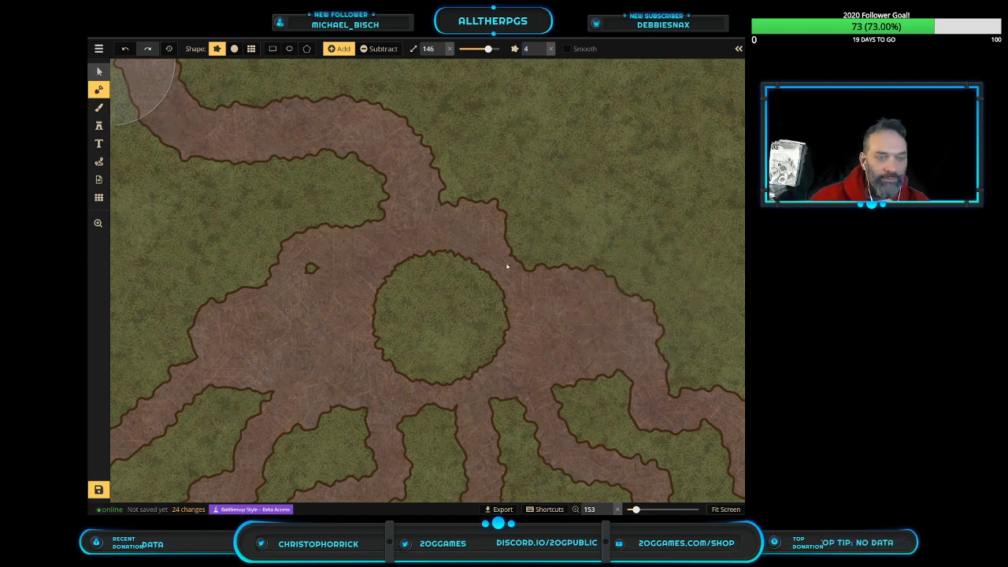
# Rework the central grass island with Smooth on and feature size 8, trimming its rim and restamping it at size 146
pyautogui.press('v')
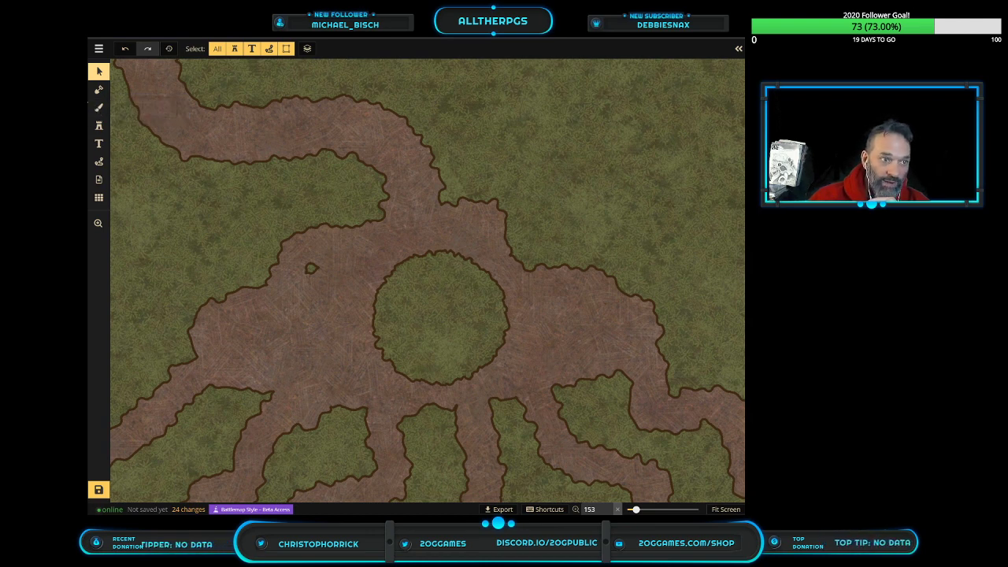
pyautogui.click(97, 89)
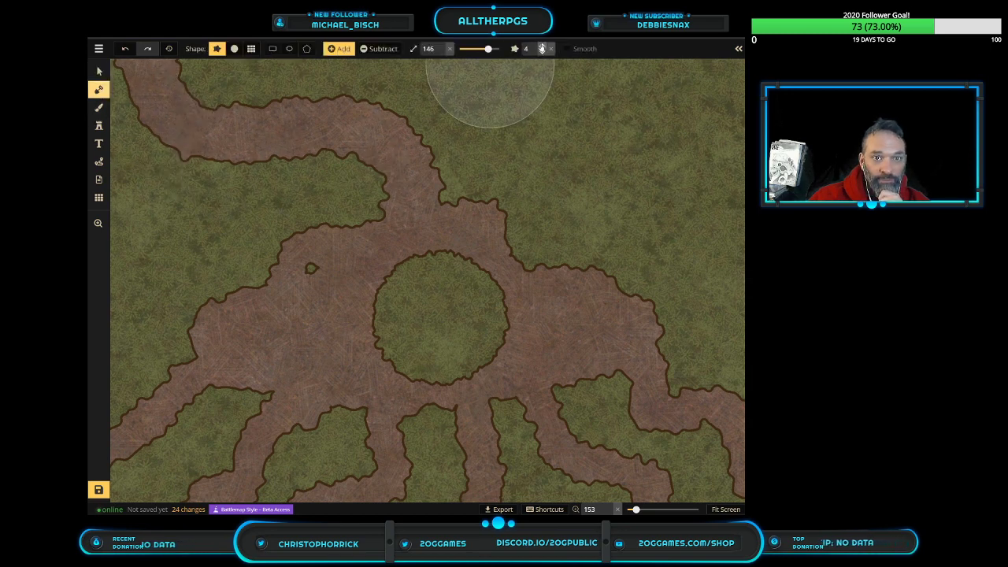
pyautogui.write('8')
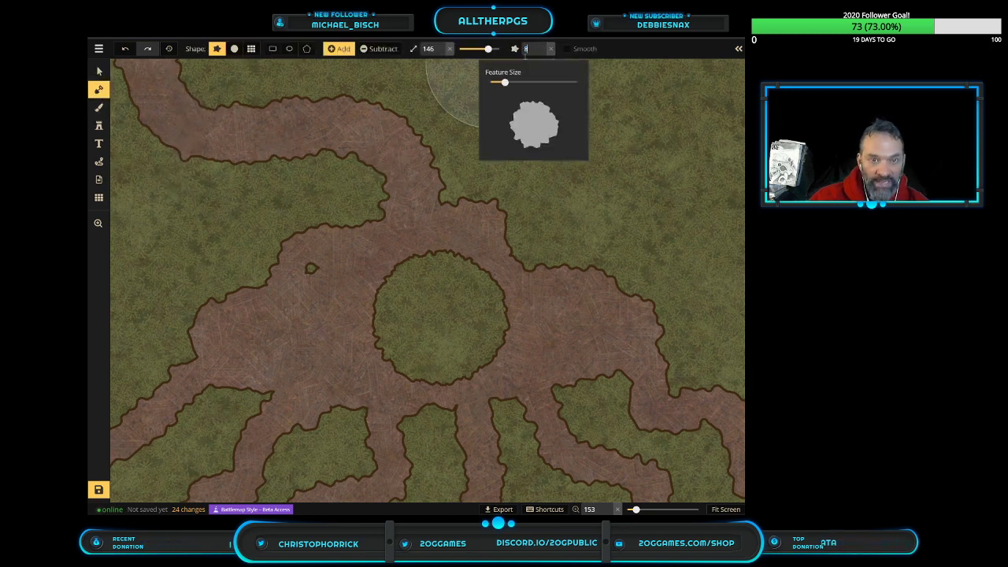
pyautogui.click(568, 48)
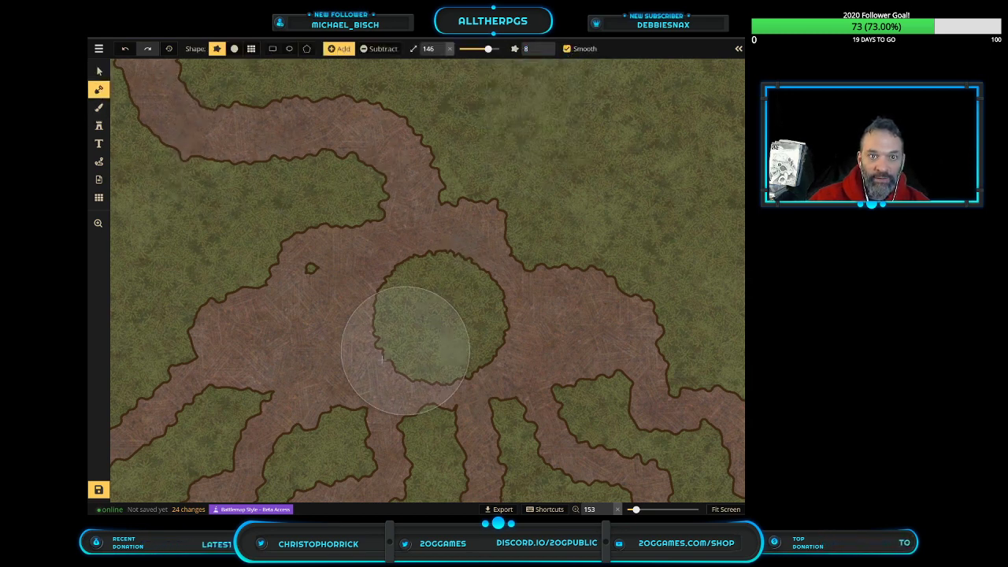
pyautogui.click(438, 316)
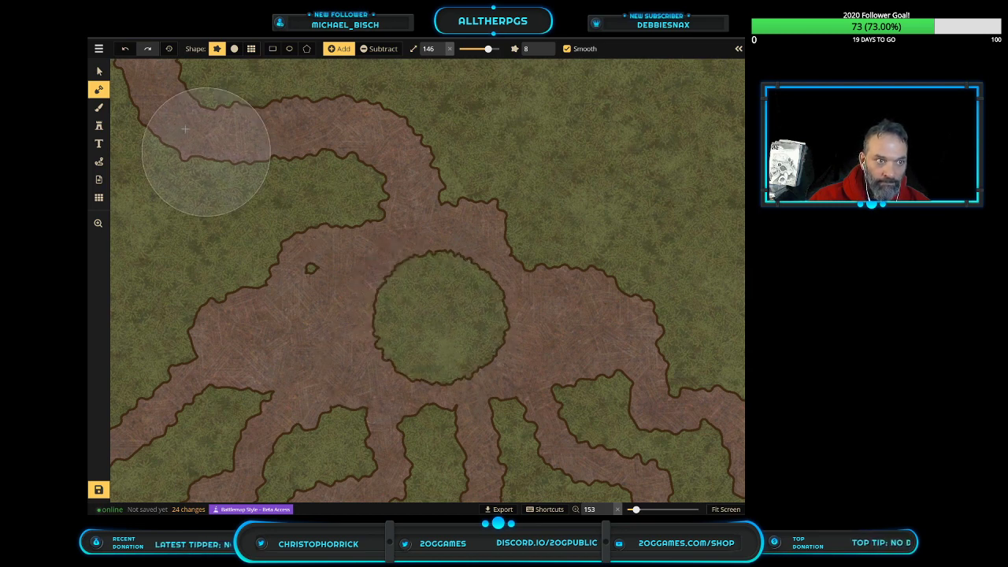
pyautogui.click(379, 49)
pyautogui.moveTo(438, 262)
pyautogui.mouseDown()
pyautogui.moveTo(380, 283)
pyautogui.moveTo(374, 309)
pyautogui.moveTo(379, 346)
pyautogui.moveTo(401, 372)
pyautogui.moveTo(440, 380)
pyautogui.moveTo(479, 365)
pyautogui.moveTo(505, 330)
pyautogui.moveTo(490, 274)
pyautogui.moveTo(431, 234)
pyautogui.moveTo(396, 246)
pyautogui.mouseUp()
pyautogui.click(343, 49)
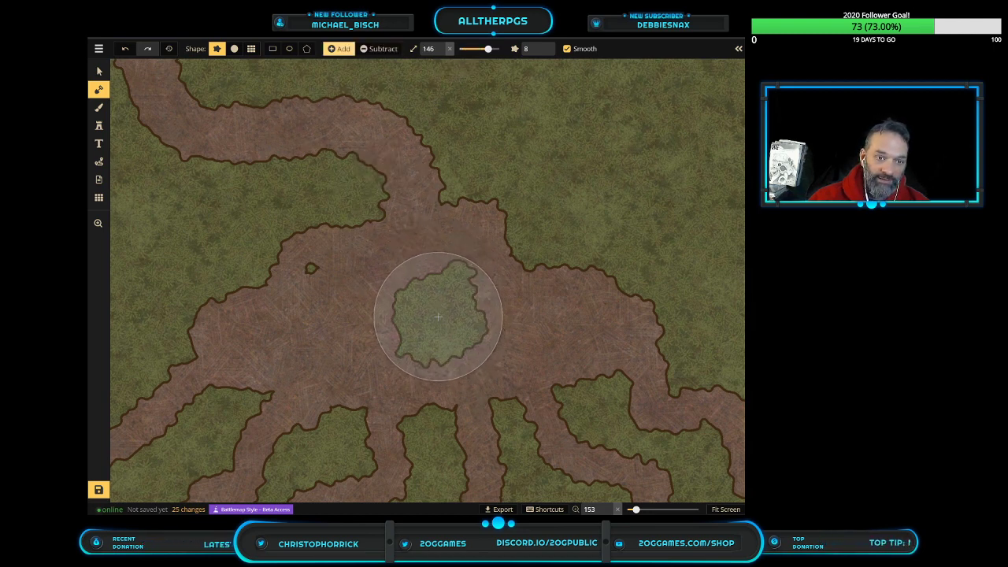
pyautogui.click(438, 317)
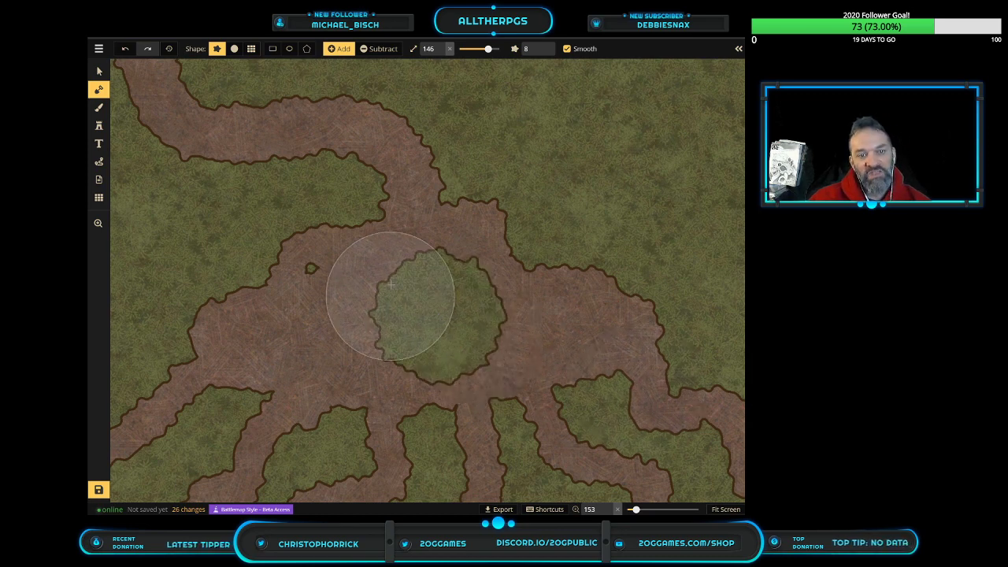
# Widen the basin's upper-right bank and carve small inlets and a side channel along its left shore with a size 40 Subtract brush
pyautogui.click(377, 50)
pyautogui.moveTo(427, 196)
pyautogui.mouseDown()
pyautogui.moveTo(634, 317)
pyautogui.moveTo(608, 429)
pyautogui.moveTo(669, 398)
pyautogui.moveTo(694, 442)
pyautogui.moveTo(591, 475)
pyautogui.mouseUp()
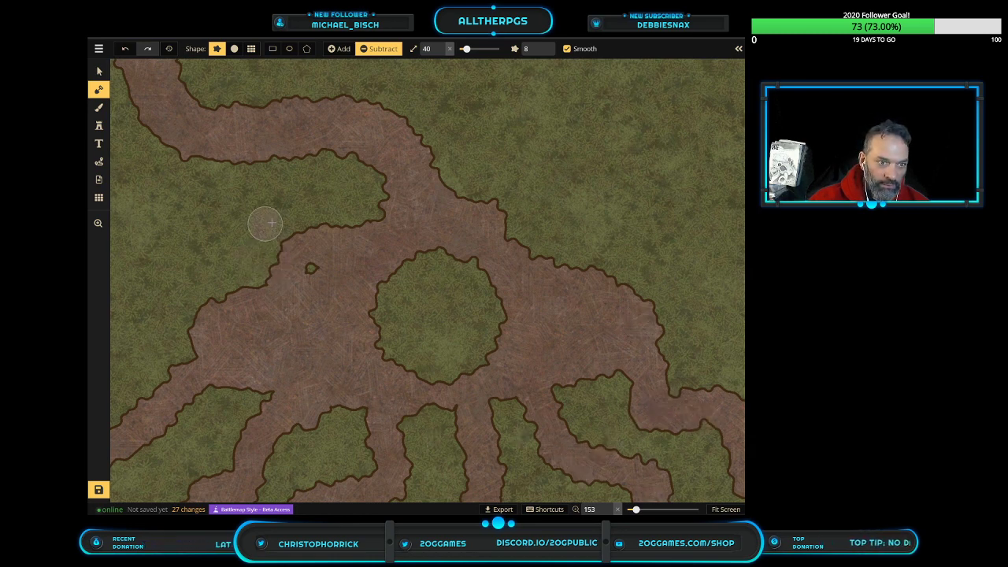
pyautogui.moveTo(263, 216)
pyautogui.mouseDown()
pyautogui.moveTo(236, 237)
pyautogui.moveTo(259, 254)
pyautogui.mouseUp()
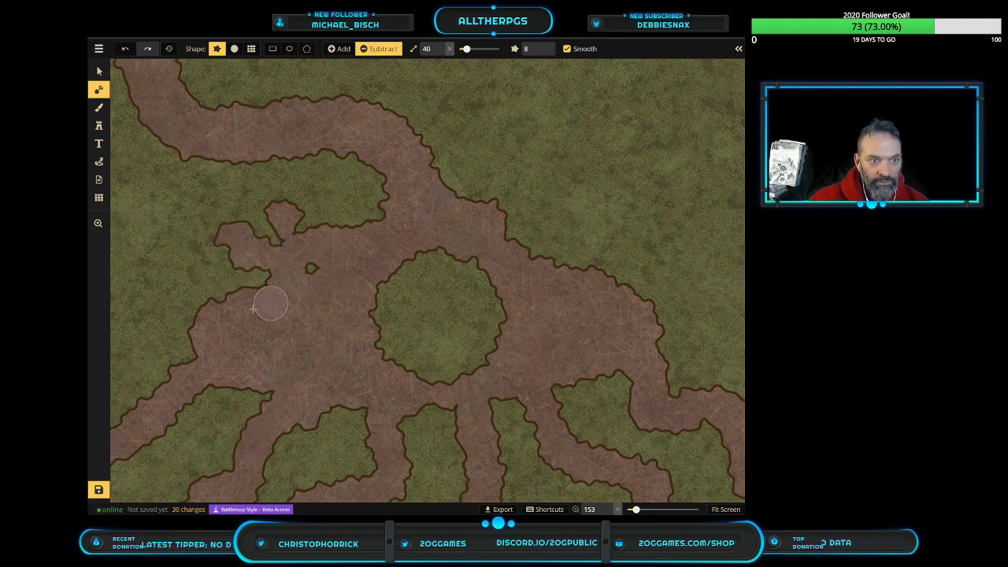
pyautogui.moveTo(207, 326)
pyautogui.mouseDown()
pyautogui.moveTo(100, 338)
pyautogui.moveTo(402, 385)
pyautogui.moveTo(209, 318)
pyautogui.moveTo(119, 336)
pyautogui.moveTo(129, 354)
pyautogui.moveTo(124, 416)
pyautogui.moveTo(124, 447)
pyautogui.mouseUp()
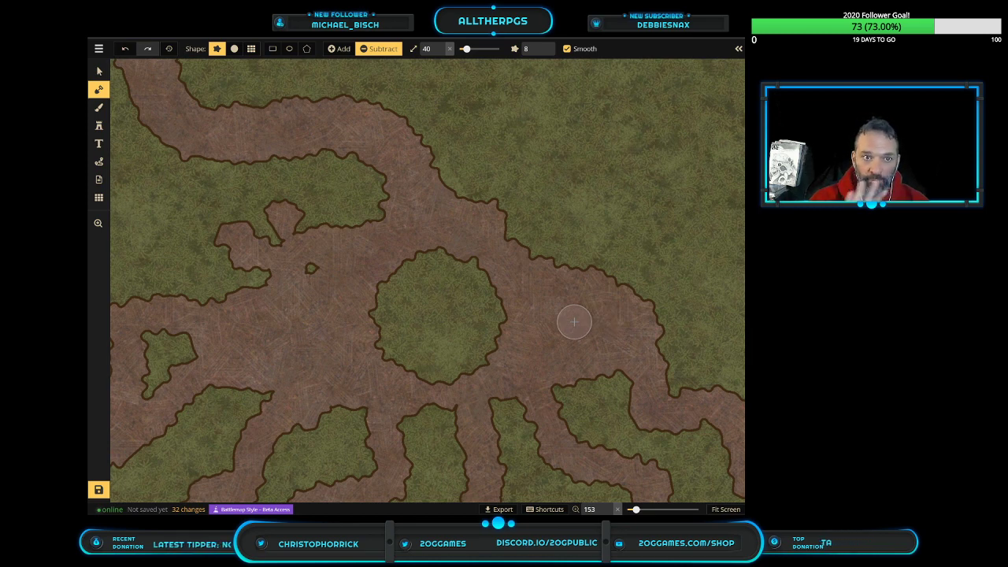
# Browse the brush texture catalog with all styles and packs included and choose the dark grey-green water texture beside Water Green 2
pyautogui.click(98, 109)
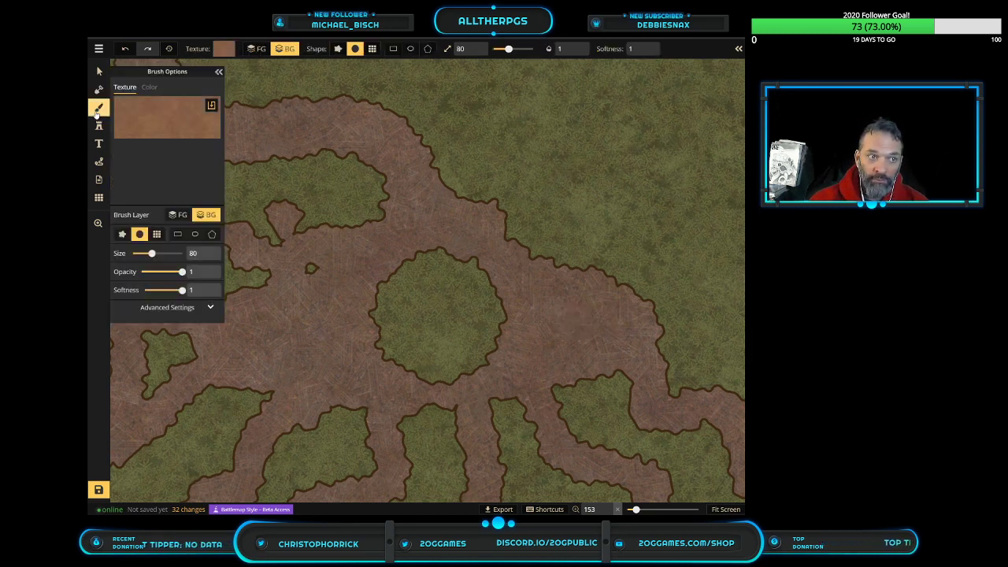
pyautogui.click(263, 49)
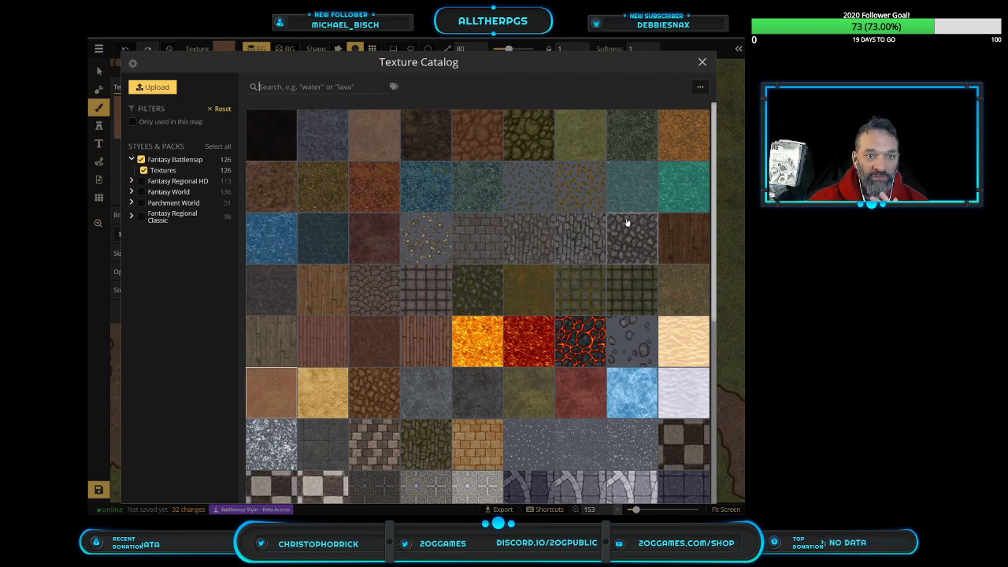
pyautogui.scroll(-1, 542, 311)
pyautogui.scroll(-3, 541, 311)
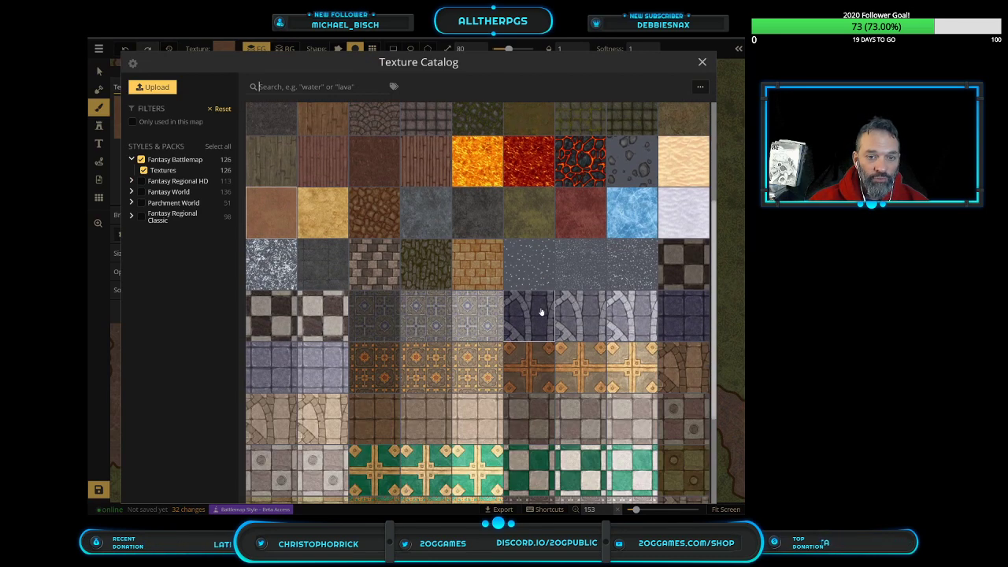
pyautogui.scroll(4, 541, 312)
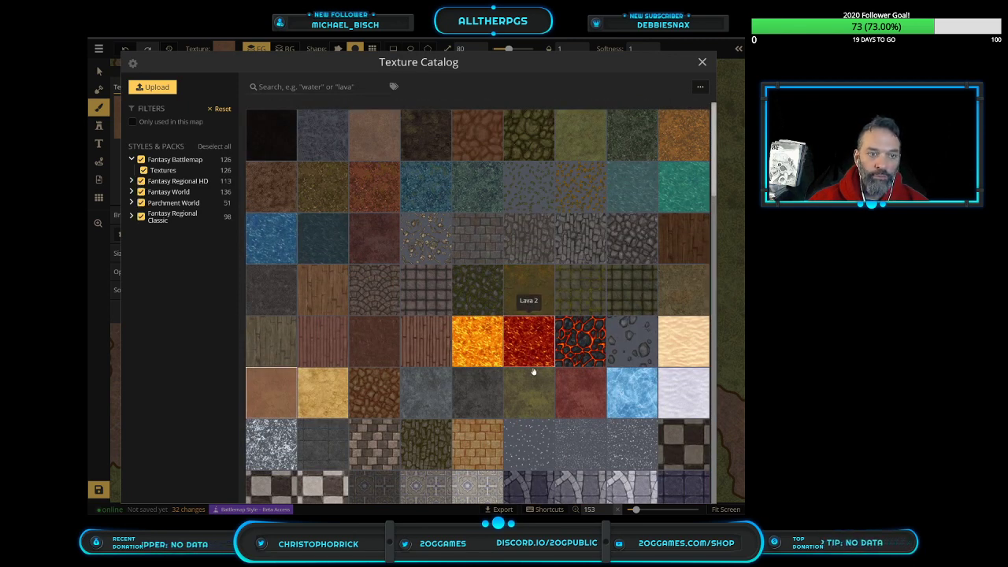
pyautogui.scroll(-15, 533, 371)
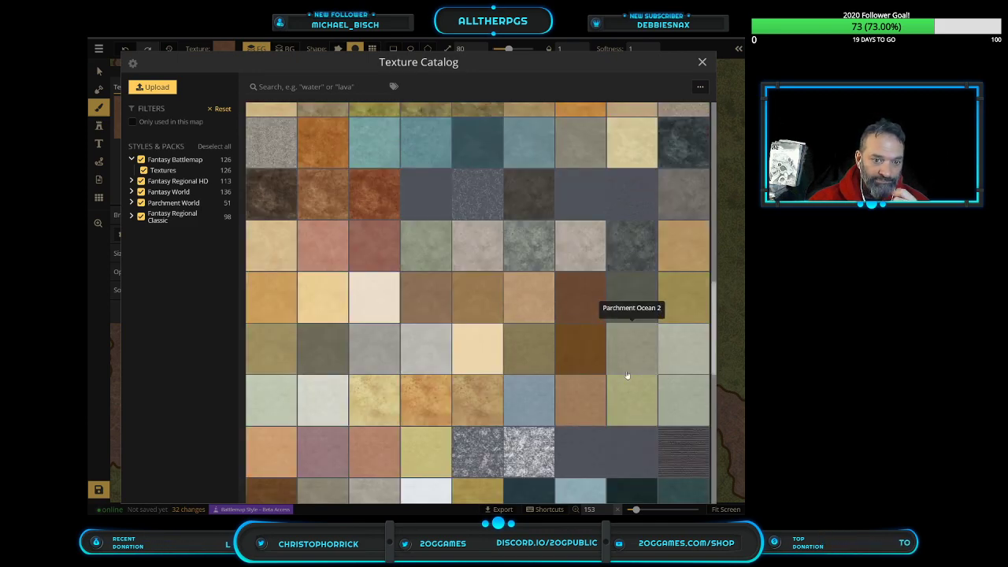
pyautogui.scroll(-5, 627, 376)
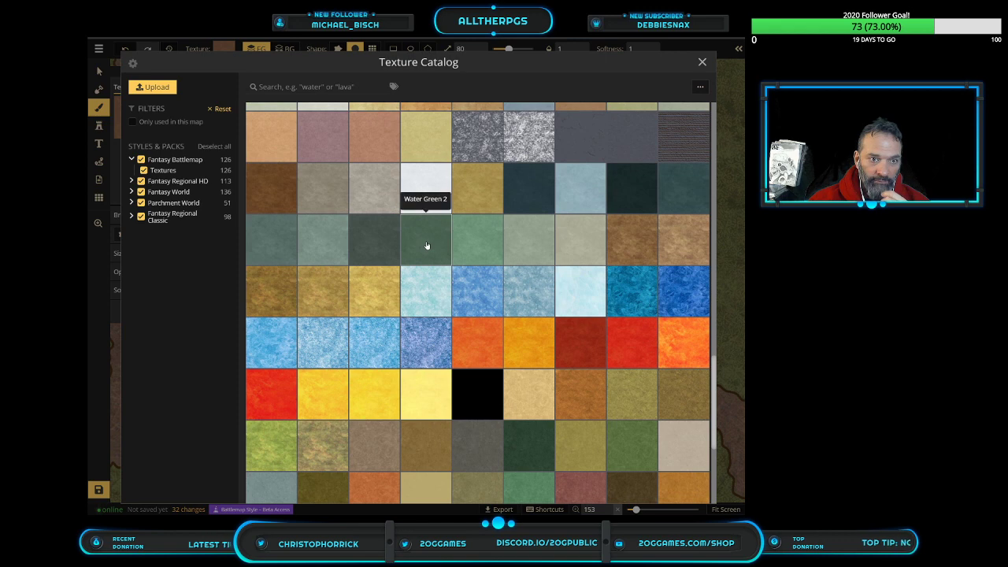
pyautogui.click(365, 246)
# Paint the water texture over the whole dirt basin and its channels on the background layer with a size 146 brush
pyautogui.scroll(-4, 551, 290)
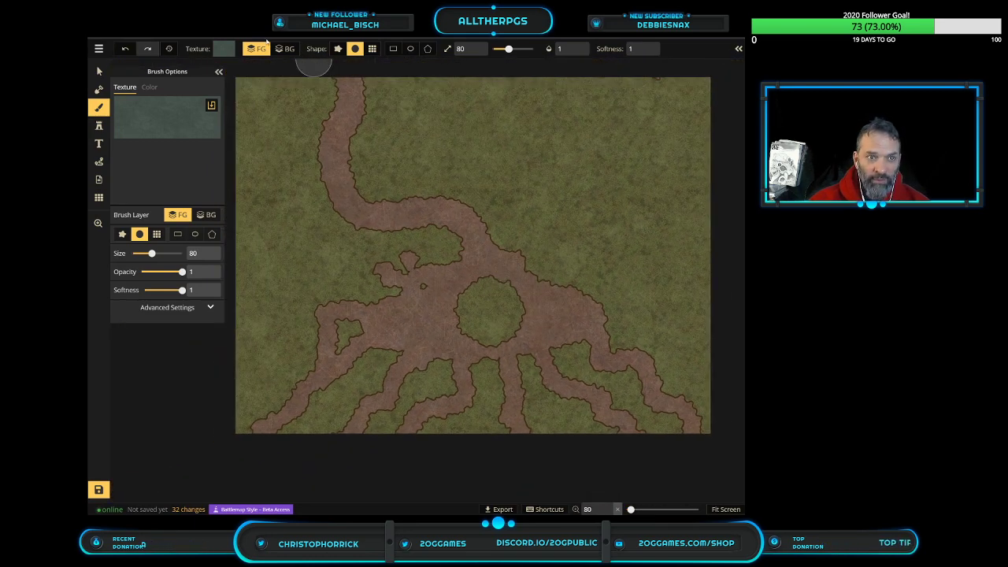
pyautogui.click(285, 49)
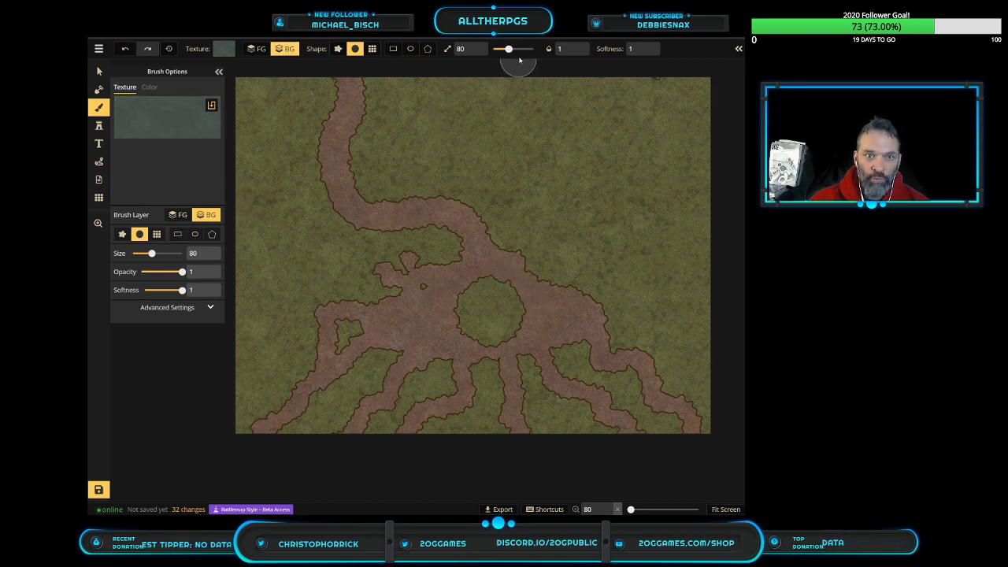
pyautogui.moveTo(509, 48); pyautogui.dragTo(521, 48)
pyautogui.moveTo(337, 85)
pyautogui.mouseDown()
pyautogui.moveTo(333, 167)
pyautogui.moveTo(355, 196)
pyautogui.moveTo(381, 215)
pyautogui.moveTo(498, 233)
pyautogui.mouseUp()
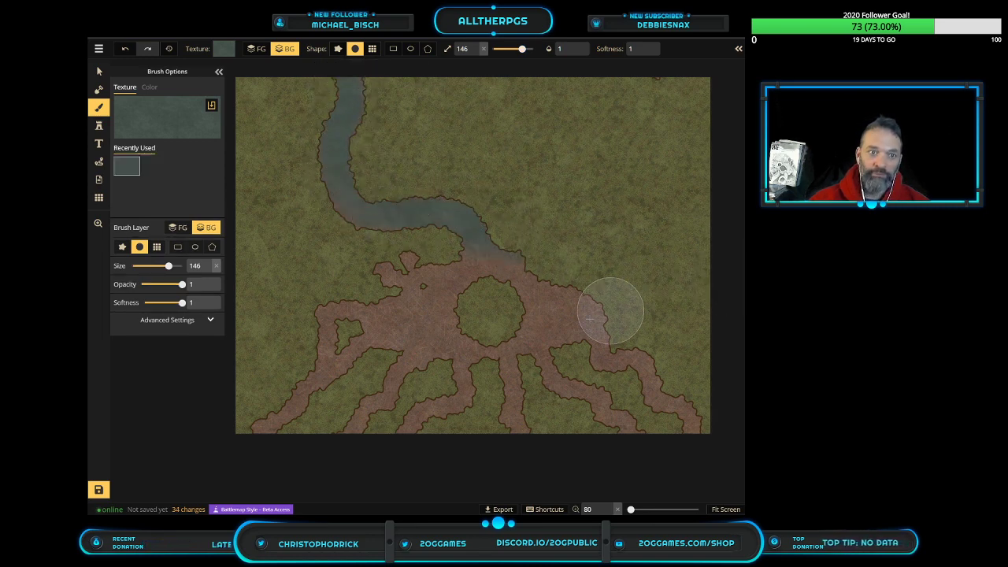
pyautogui.moveTo(451, 260)
pyautogui.mouseDown()
pyautogui.moveTo(562, 315)
pyautogui.moveTo(567, 299)
pyautogui.moveTo(711, 394)
pyautogui.moveTo(615, 402)
pyautogui.moveTo(520, 339)
pyautogui.moveTo(483, 414)
pyautogui.moveTo(444, 281)
pyautogui.moveTo(378, 315)
pyautogui.moveTo(286, 456)
pyautogui.mouseUp()
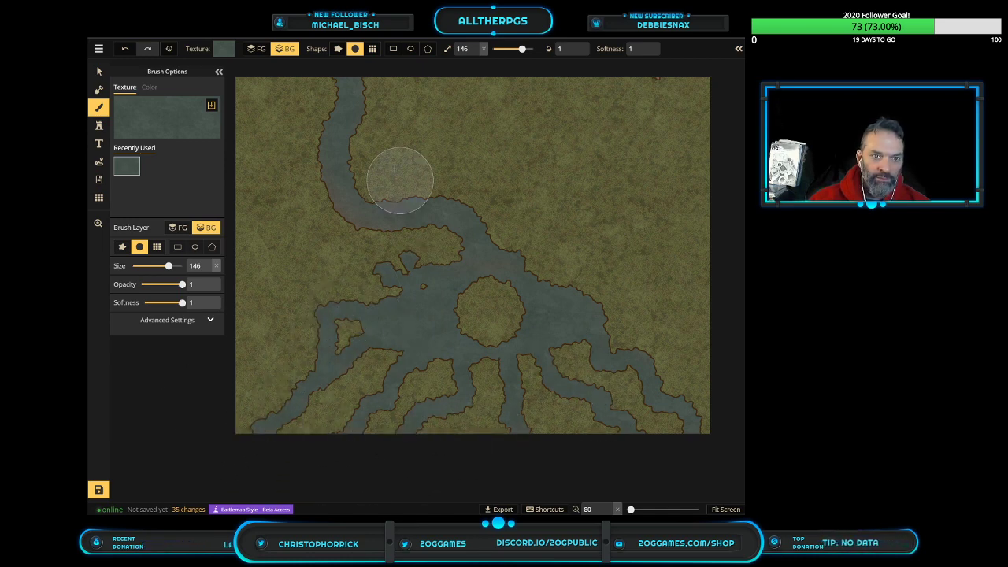
# Carve a narrow channel from the upper river to the left inlet with a size 18 Subtract mask and paint water around its head
pyautogui.scroll(4, 428, 264)
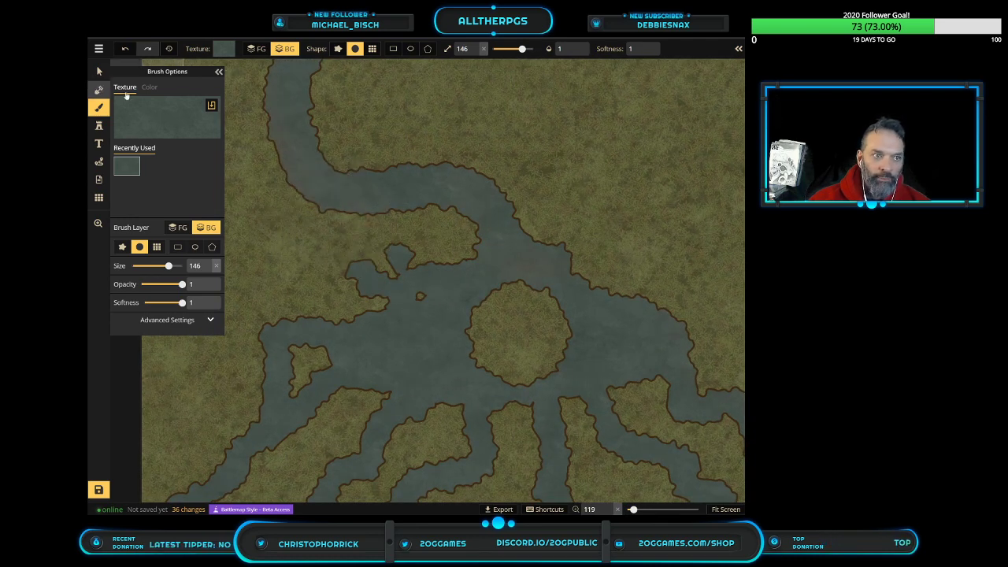
pyautogui.click(99, 89)
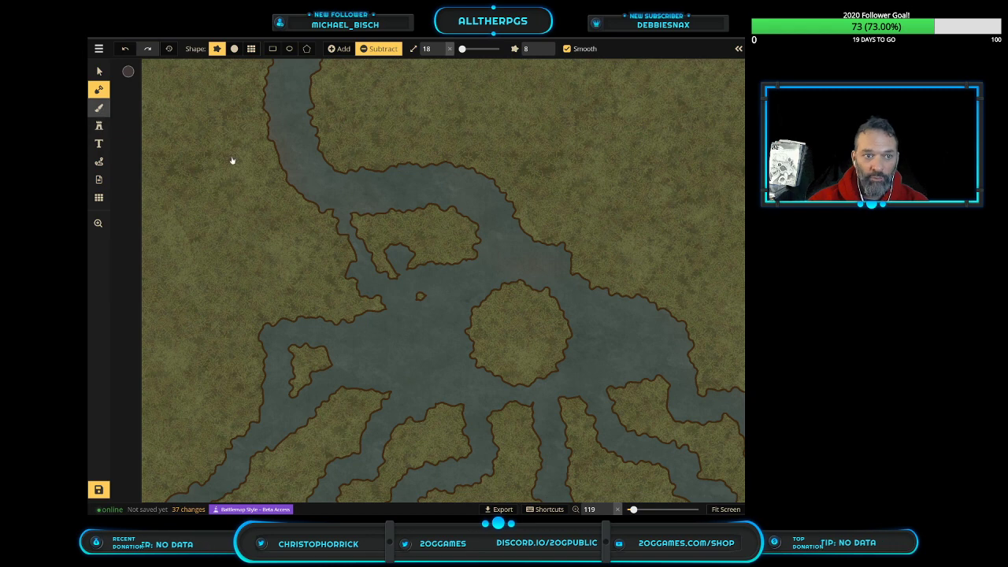
pyautogui.press('b')
pyautogui.scroll(-3, 369, 212)
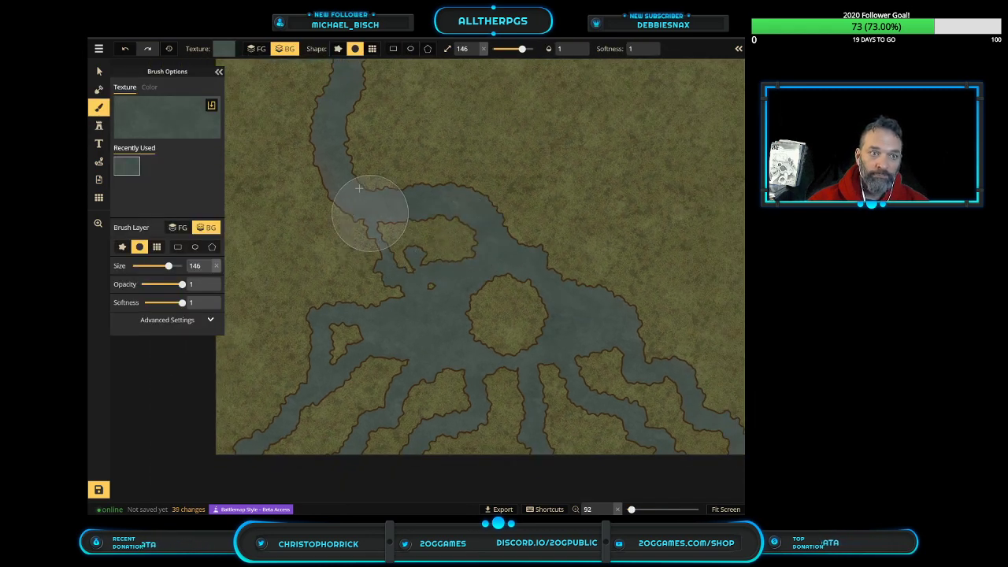
pyautogui.click(369, 212)
# Paint a rusty brown ground texture over the riverbanks and grass islands on the foreground layer with the size 146 brush
pyautogui.click(178, 227)
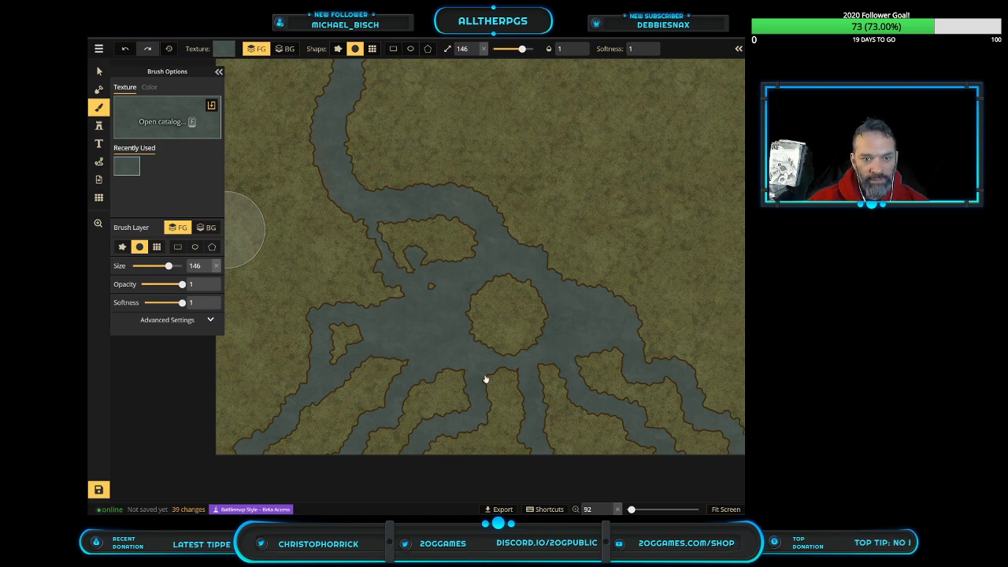
pyautogui.press('f')
pyautogui.scroll(15, 358, 330)
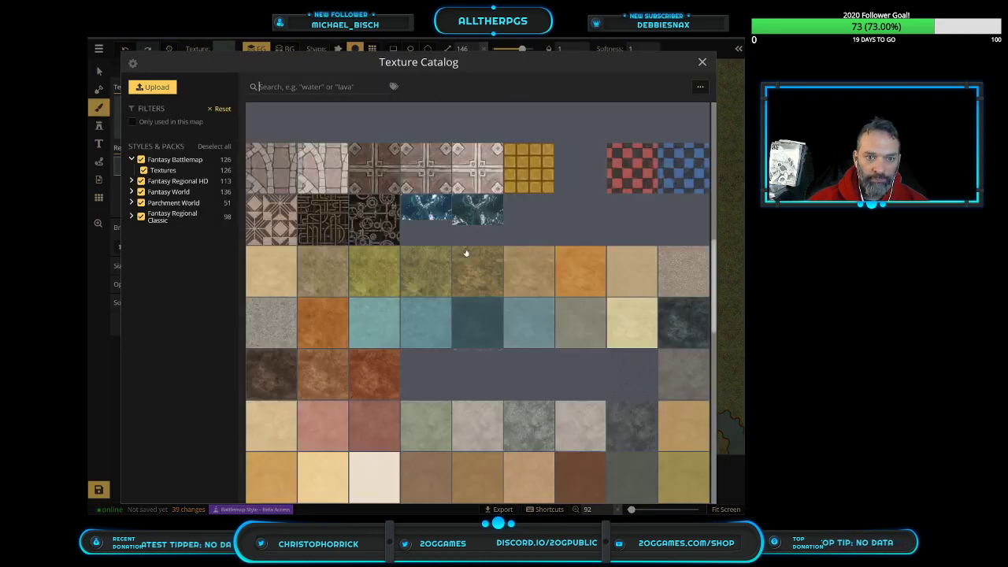
pyautogui.scroll(2, 439, 357)
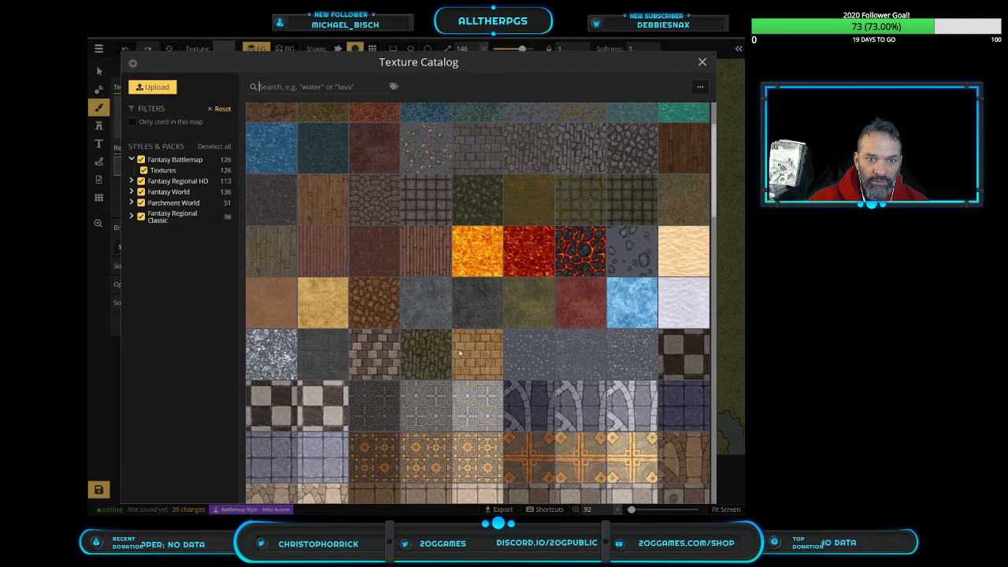
pyautogui.click(545, 213)
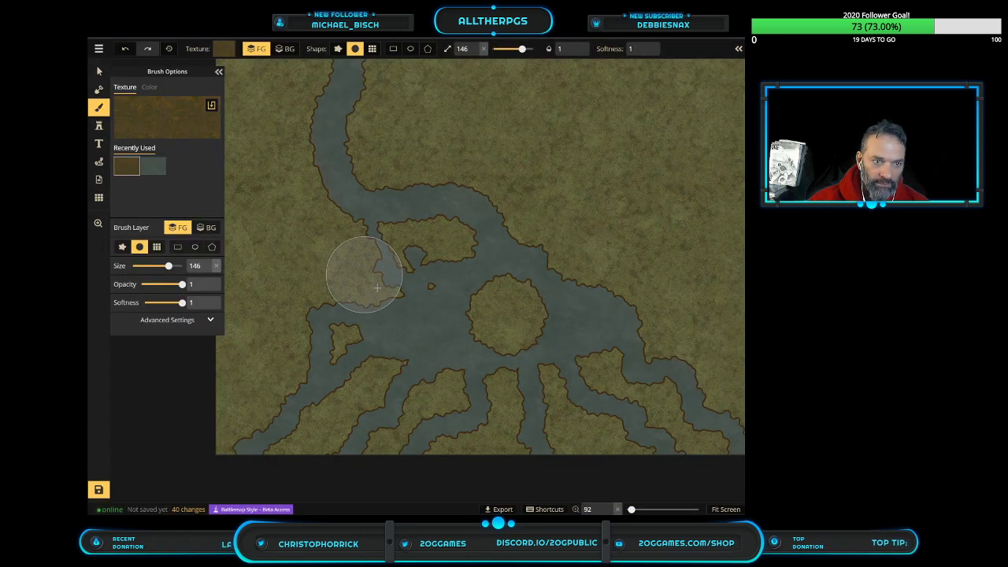
pyautogui.moveTo(341, 274)
pyautogui.mouseDown()
pyautogui.moveTo(385, 253)
pyautogui.moveTo(326, 238)
pyautogui.moveTo(354, 296)
pyautogui.moveTo(512, 237)
pyautogui.moveTo(437, 238)
pyautogui.moveTo(532, 243)
pyautogui.moveTo(500, 291)
pyautogui.moveTo(441, 323)
pyautogui.moveTo(551, 307)
pyautogui.moveTo(525, 346)
pyautogui.moveTo(673, 385)
pyautogui.moveTo(662, 424)
pyautogui.moveTo(621, 374)
pyautogui.moveTo(759, 445)
pyautogui.moveTo(641, 303)
pyautogui.moveTo(292, 135)
pyautogui.moveTo(345, 60)
pyautogui.moveTo(374, 64)
pyautogui.moveTo(347, 100)
pyautogui.moveTo(272, 117)
pyautogui.moveTo(312, 208)
pyautogui.moveTo(281, 325)
pyautogui.moveTo(211, 443)
pyautogui.moveTo(268, 417)
pyautogui.moveTo(335, 333)
pyautogui.moveTo(321, 405)
pyautogui.moveTo(286, 483)
pyautogui.moveTo(428, 435)
pyautogui.moveTo(455, 450)
pyautogui.mouseUp()
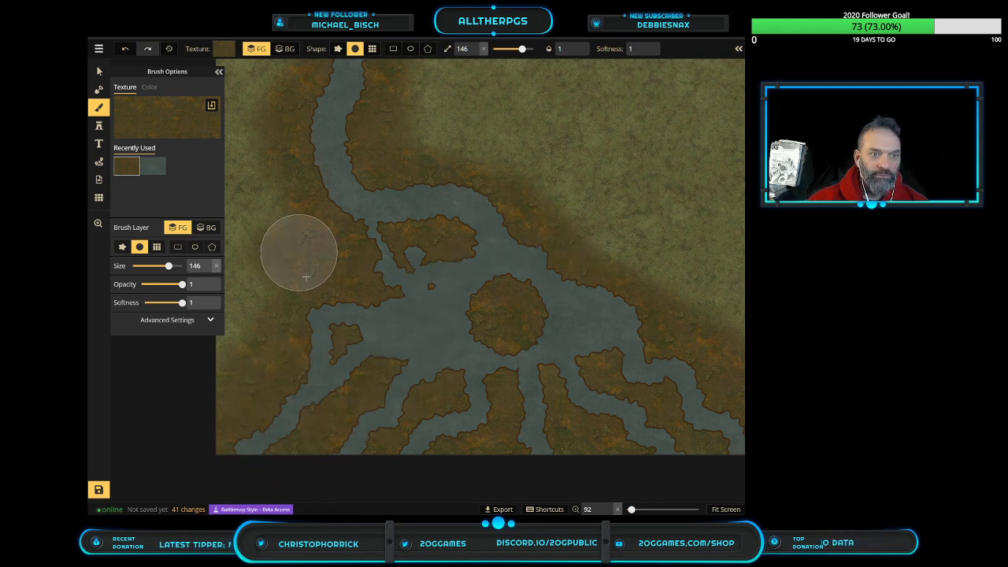
# Extend the rusty brown ground texture over the grass along the river's western bank at full opacity
pyautogui.click(298, 177)
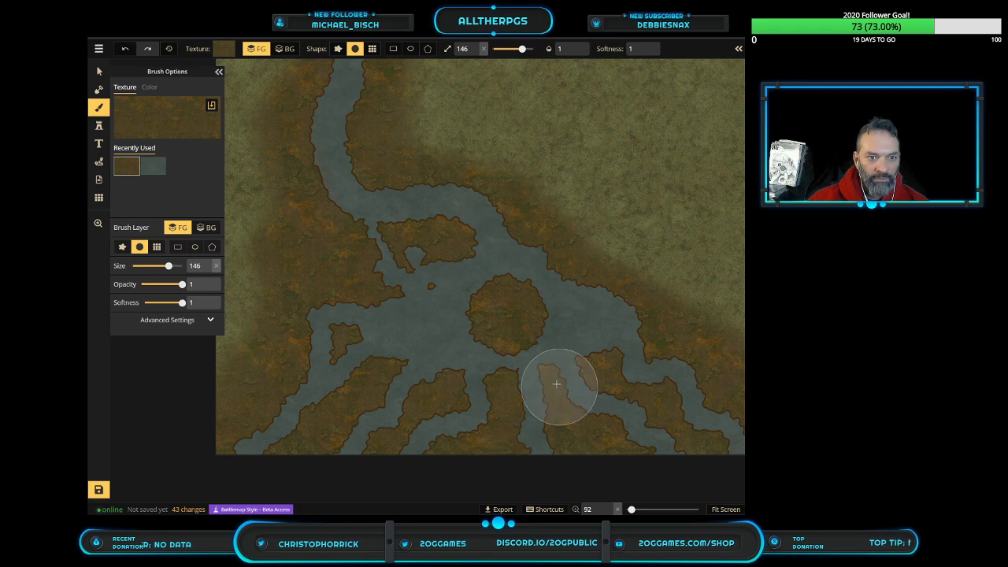
pyautogui.scroll(2, 551, 395)
pyautogui.scroll(3, 552, 393)
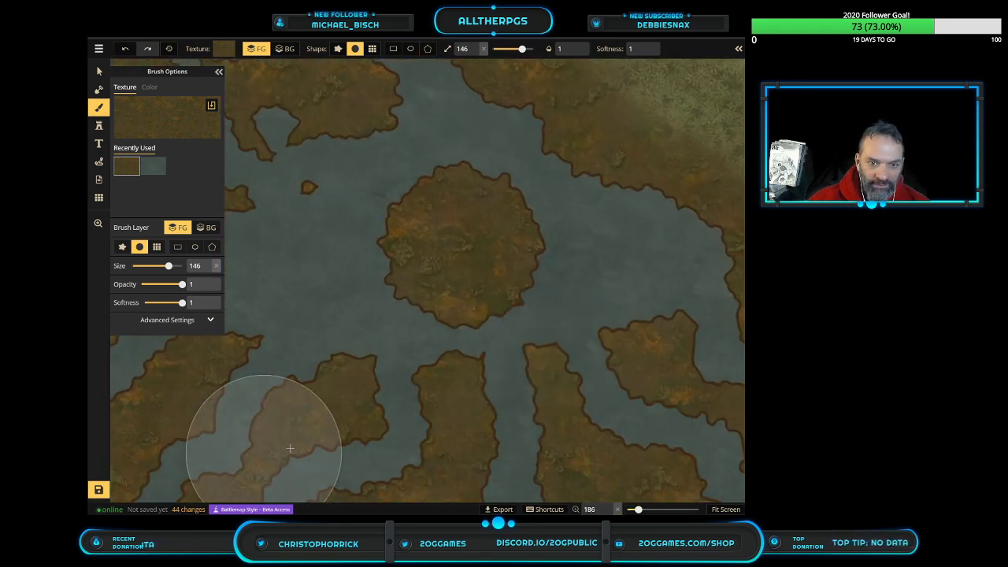
pyautogui.scroll(-1, 340, 406)
pyautogui.scroll(-3, 244, 405)
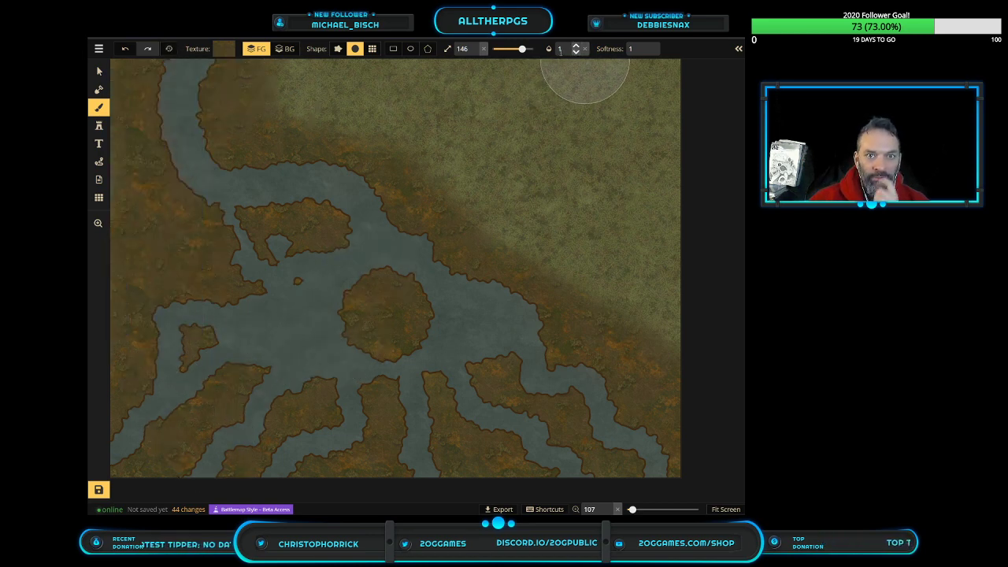
# Set the brush opacity to 0.5 and blend the rusty brown texture softly into the grass along both riverbanks
pyautogui.doubleClick(560, 49)
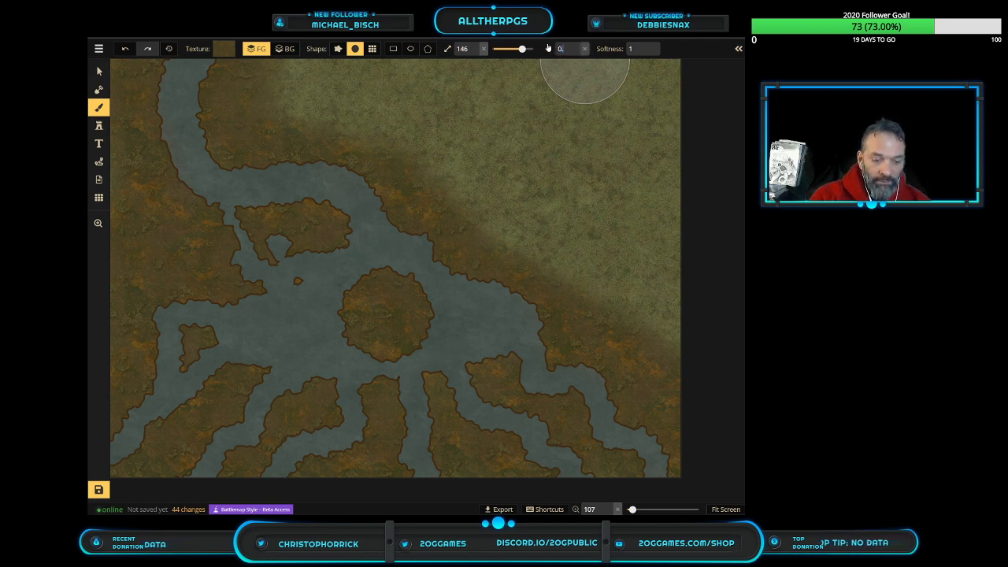
pyautogui.moveTo(664, 389)
pyautogui.mouseDown()
pyautogui.moveTo(576, 340)
pyautogui.moveTo(501, 275)
pyautogui.moveTo(418, 169)
pyautogui.moveTo(326, 147)
pyautogui.moveTo(252, 79)
pyautogui.moveTo(310, 161)
pyautogui.mouseUp()
pyautogui.scroll(-4, 310, 161)
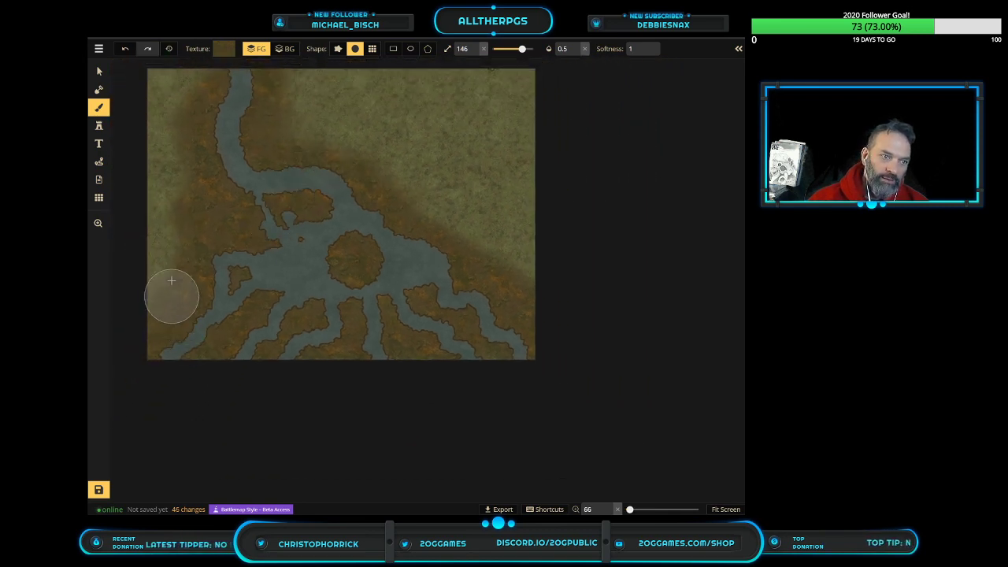
pyautogui.moveTo(196, 174)
pyautogui.mouseDown()
pyautogui.moveTo(237, 75)
pyautogui.moveTo(276, 119)
pyautogui.moveTo(294, 96)
pyautogui.moveTo(422, 220)
pyautogui.mouseUp()
pyautogui.scroll(5, 394, 315)
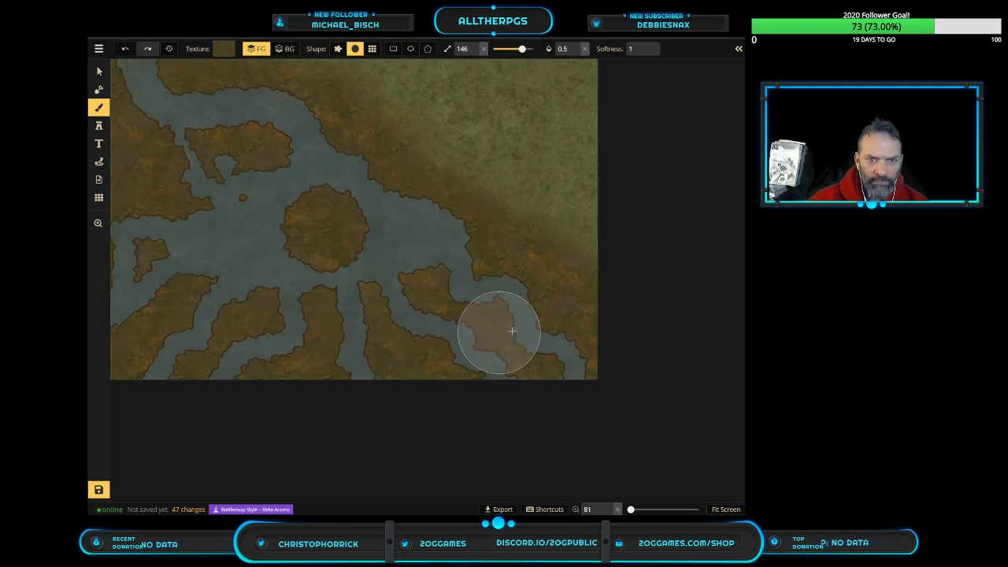
pyautogui.scroll(2, 618, 201)
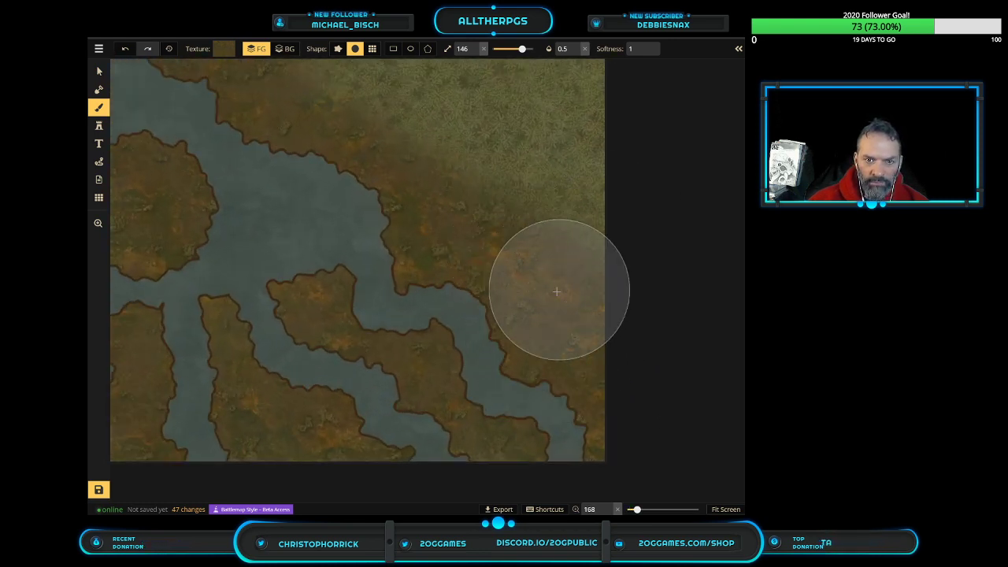
pyautogui.moveTo(513, 370); pyautogui.dragTo(475, 243)
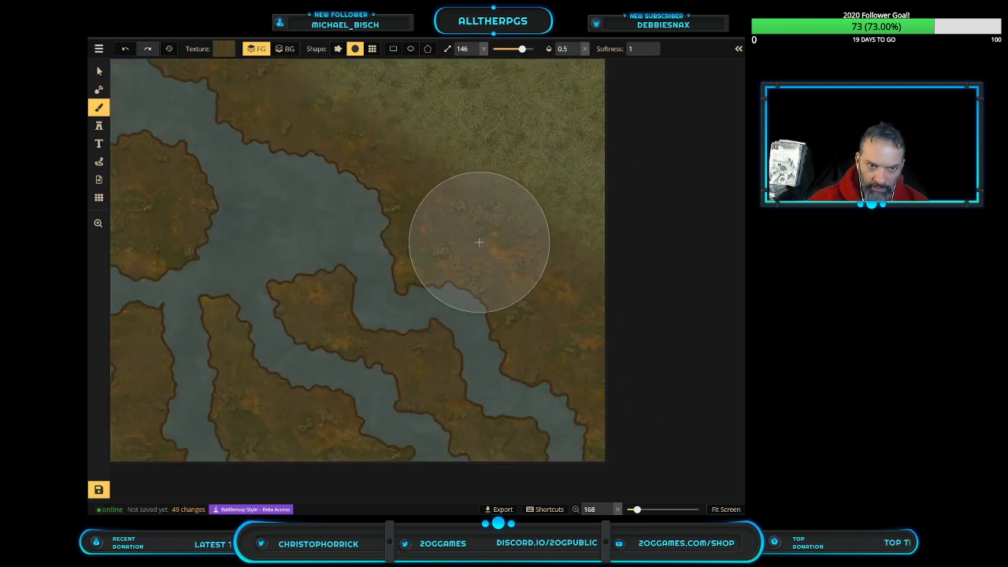
# Try building up the rusty brown texture with repeated dabs on the eastern riverbank and undo the dabs
pyautogui.click(479, 243)
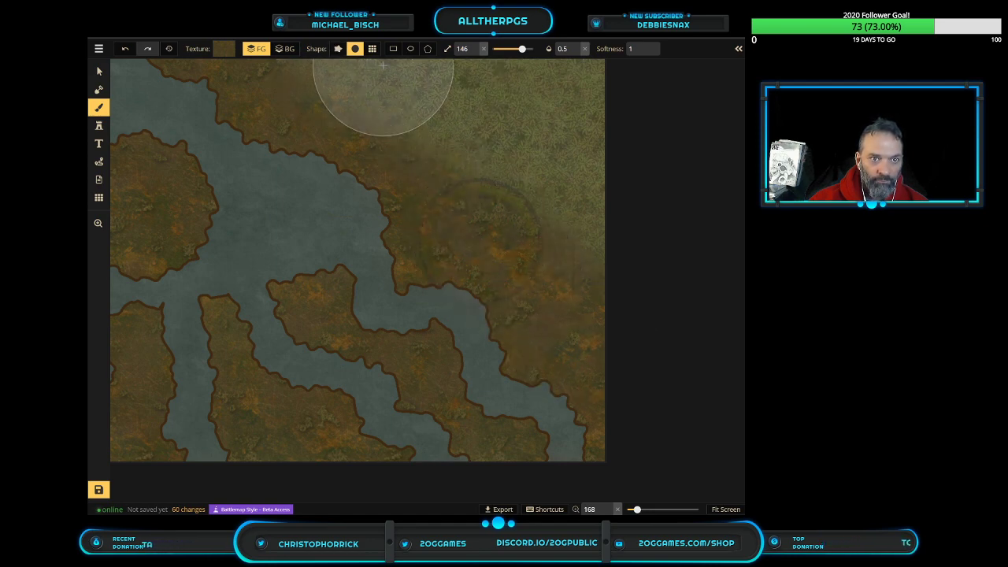
pyautogui.hotkey('ctrl', 'z')
pyautogui.hotkey('ctrl', 'z')
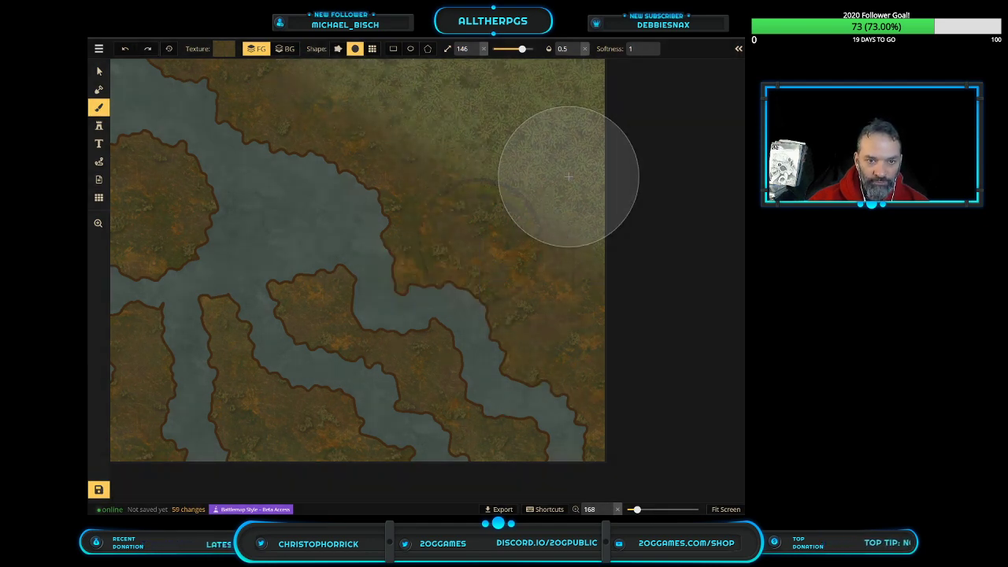
pyautogui.hotkey('ctrl', 'z')
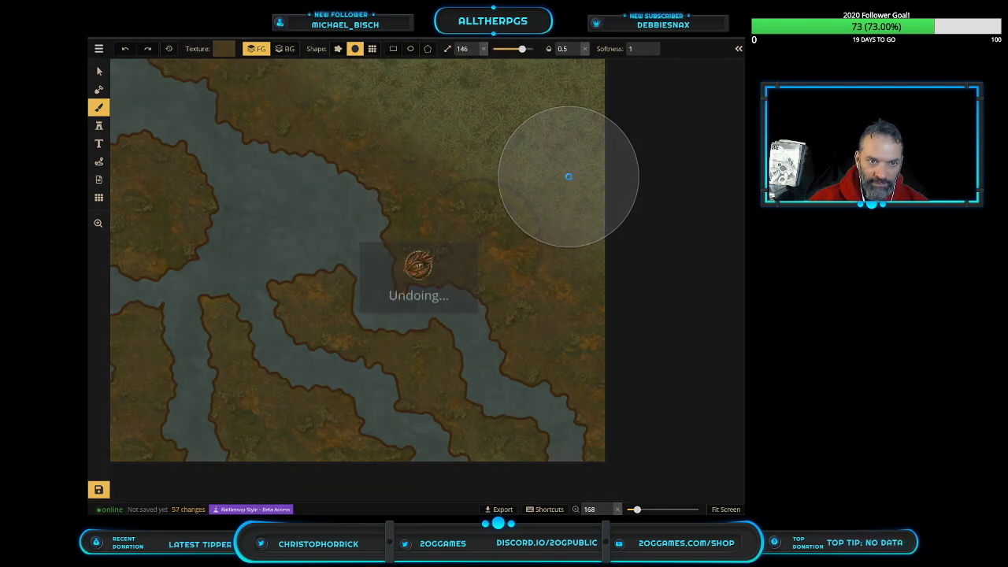
pyautogui.hotkey('ctrl', 'z')
pyautogui.hotkey('ctrl', 'z')
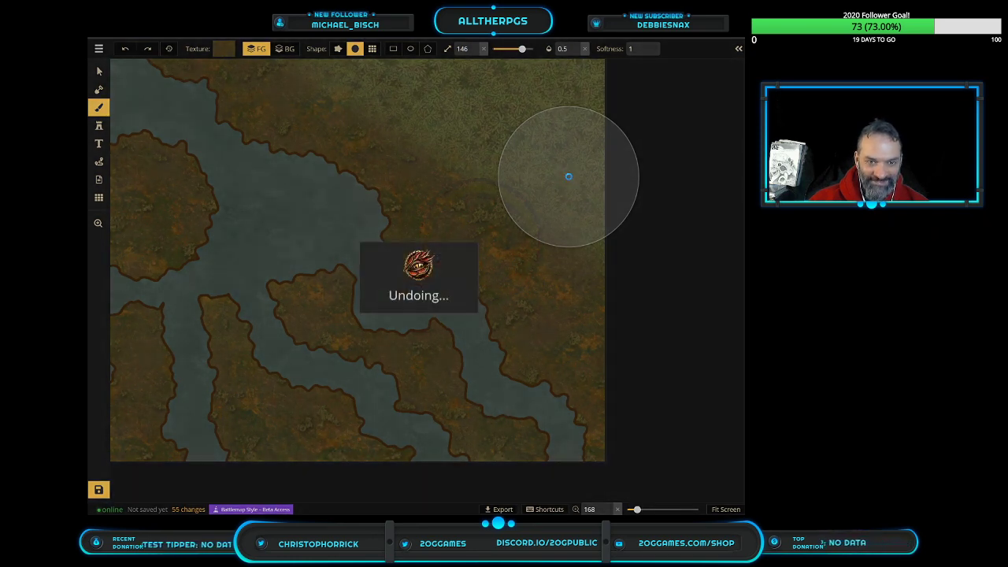
pyautogui.hotkey('ctrl', 'z')
pyautogui.hotkey('ctrl', 'z')
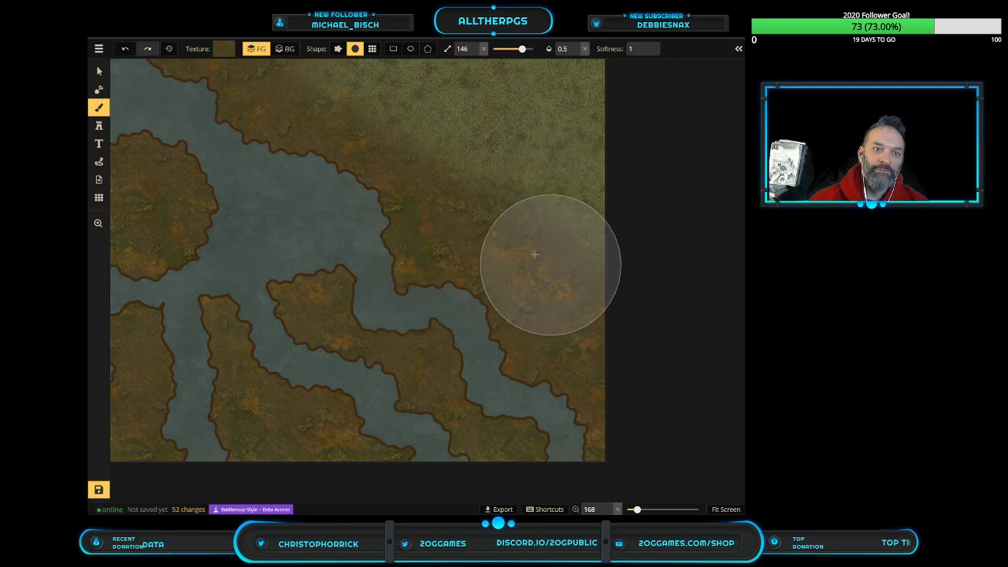
# Brush more half-opacity rusty brown along the boundary between the riverbanks and the grassland
pyautogui.scroll(-5, 281, 114)
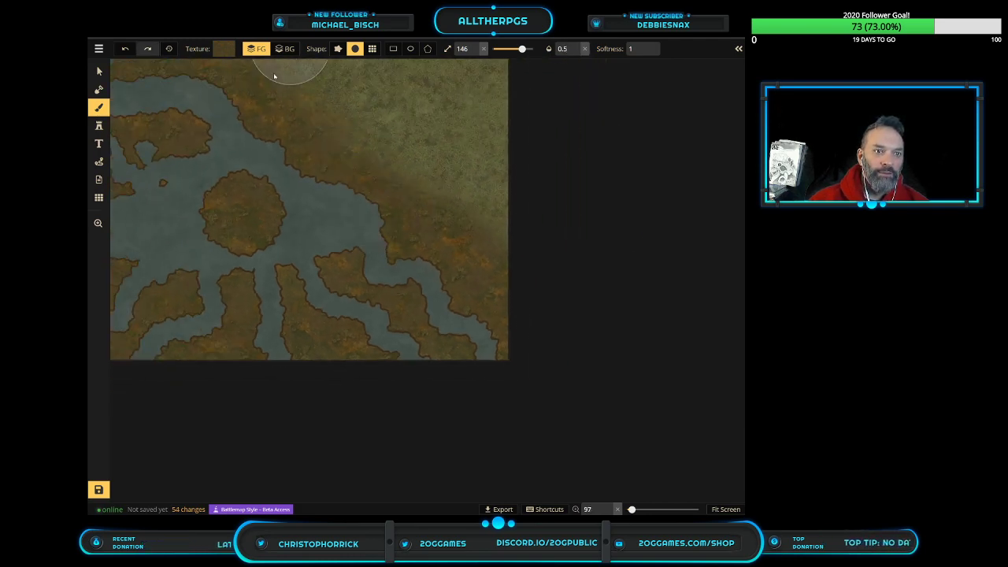
pyautogui.scroll(-5, 279, 360)
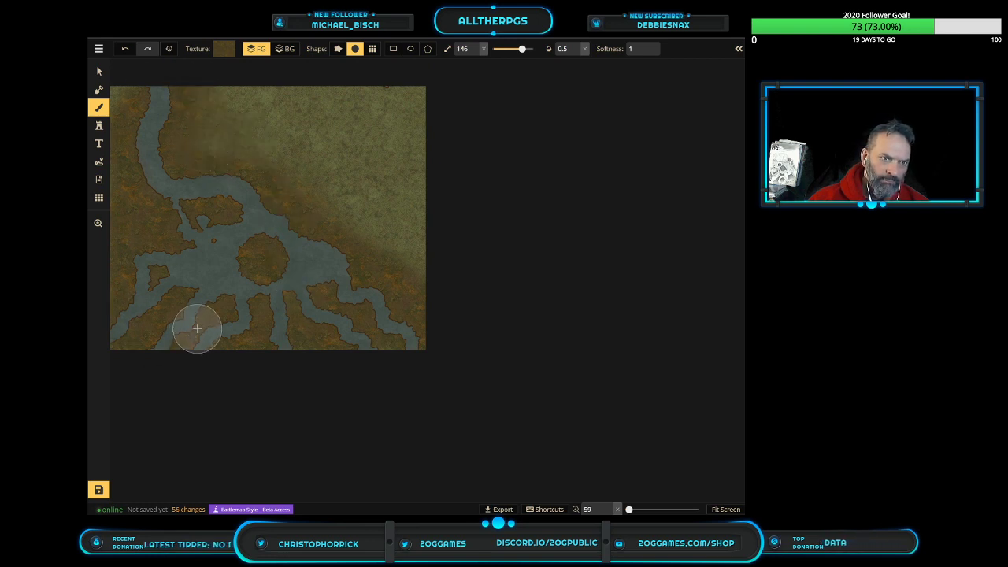
pyautogui.scroll(9, 196, 130)
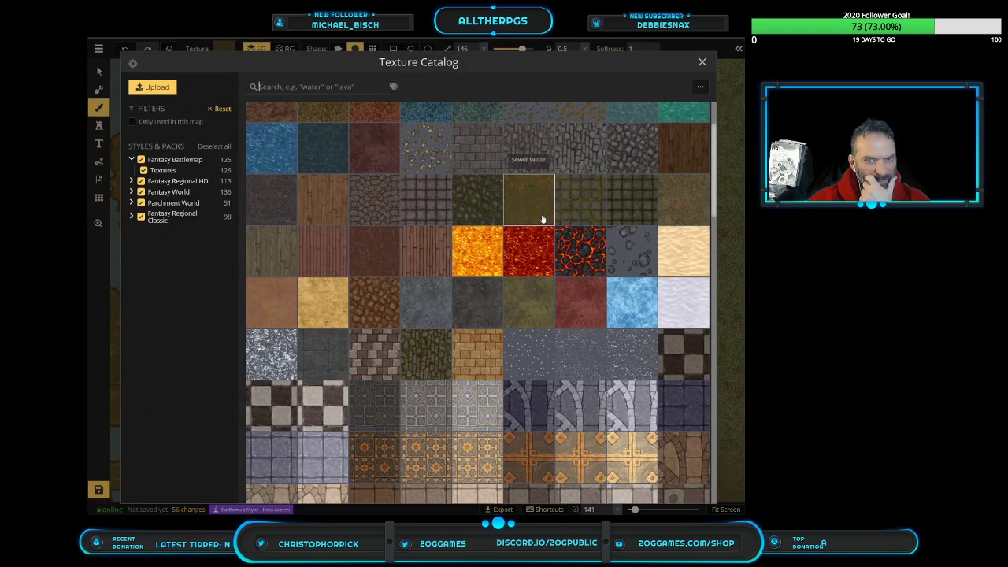
# Choose the Swamp 4 texture from the texture catalog with all five style packs included
pyautogui.scroll(2, 504, 389)
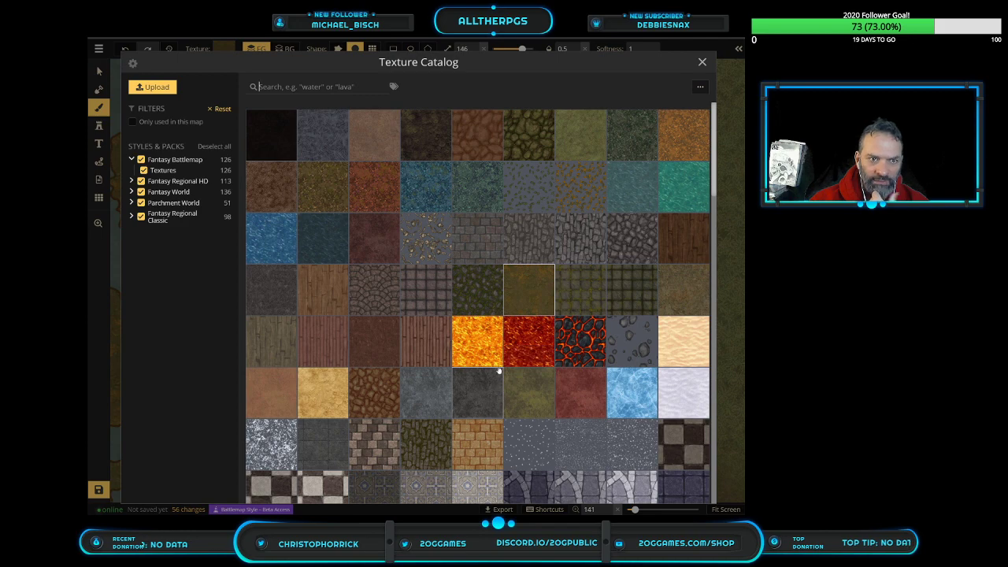
pyautogui.scroll(-20, 433, 229)
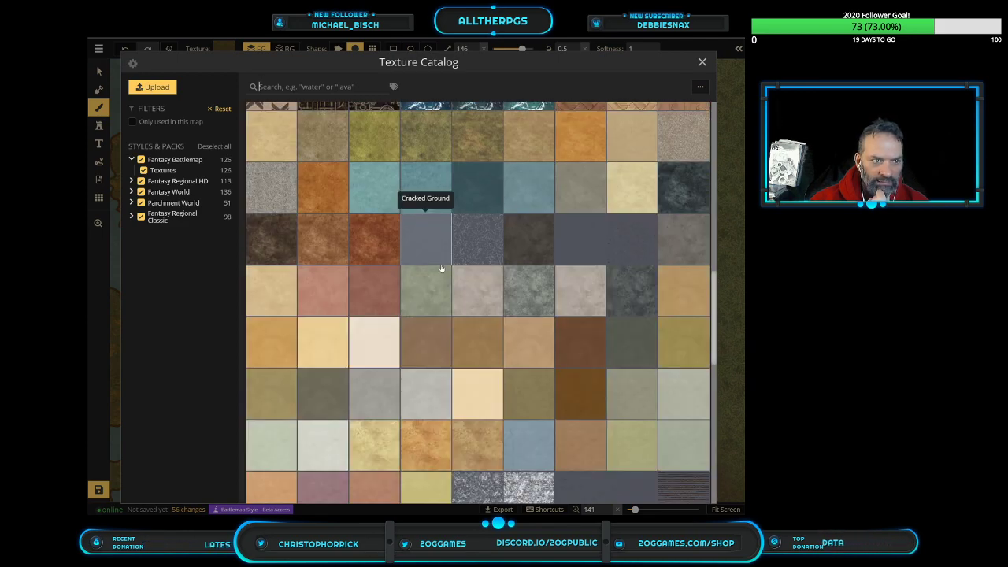
pyautogui.scroll(-15, 441, 269)
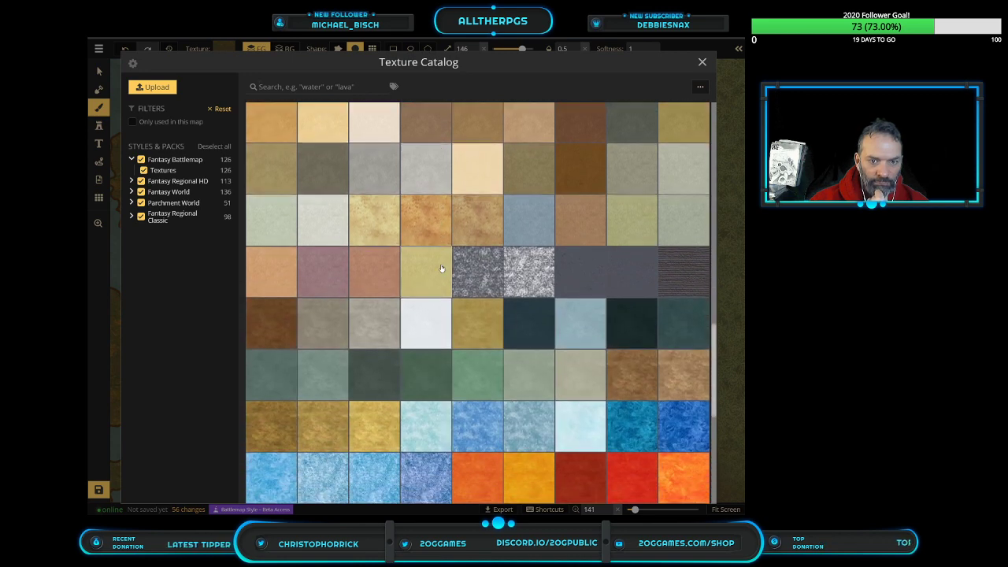
pyautogui.click(141, 213)
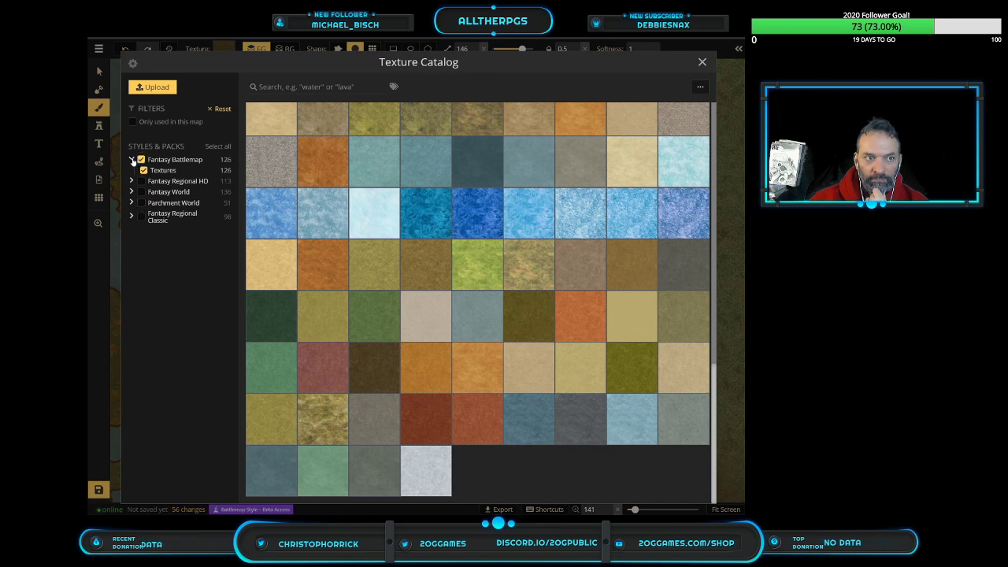
pyautogui.click(132, 160)
pyautogui.click(141, 171)
pyautogui.click(141, 182)
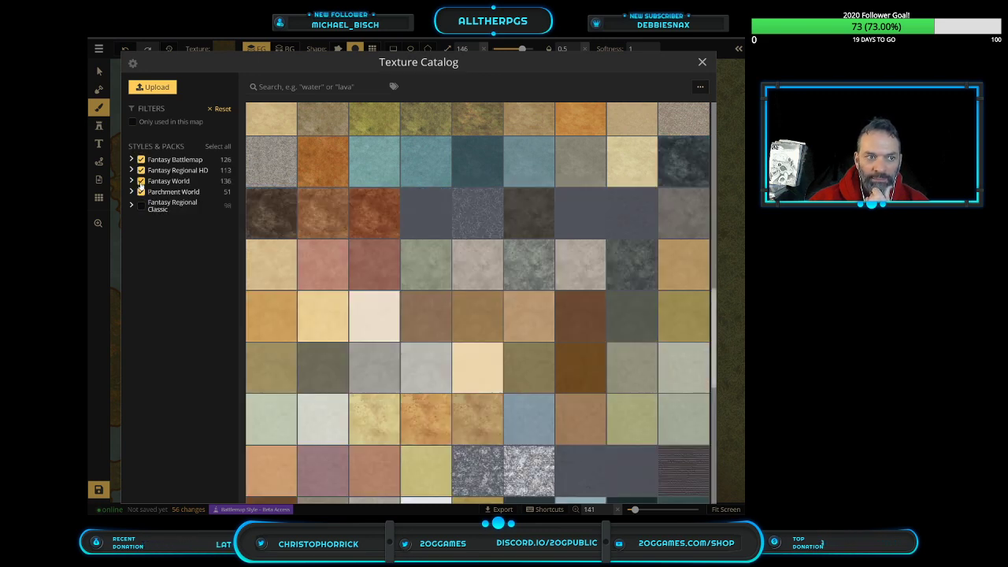
pyautogui.click(141, 192)
pyautogui.click(140, 204)
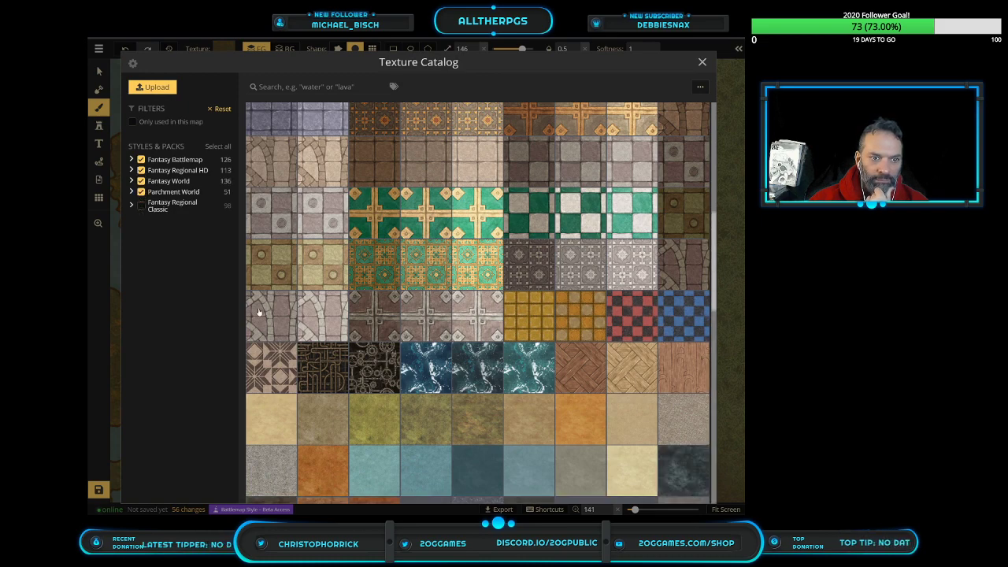
pyautogui.scroll(-10, 465, 425)
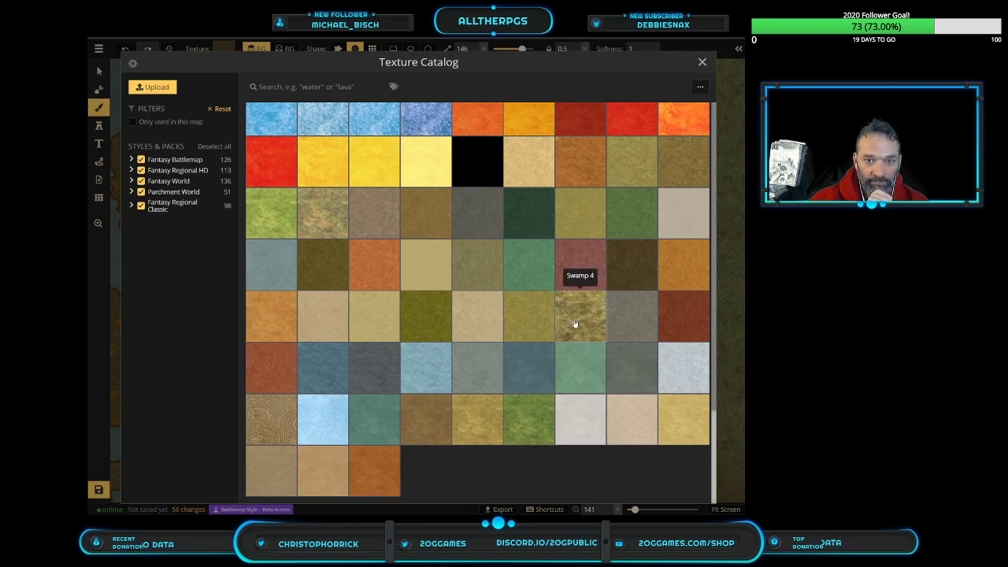
pyautogui.click(574, 319)
# Paint the Swamp 4 texture over the grassland on both sides of the river with the size 146 brush at 0.5 opacity
pyautogui.moveTo(349, 75)
pyautogui.mouseDown()
pyautogui.moveTo(326, 65)
pyautogui.moveTo(745, 90)
pyautogui.moveTo(650, 101)
pyautogui.moveTo(458, 85)
pyautogui.moveTo(726, 210)
pyautogui.moveTo(474, 126)
pyautogui.moveTo(461, 152)
pyautogui.moveTo(712, 311)
pyautogui.moveTo(472, 175)
pyautogui.moveTo(625, 349)
pyautogui.moveTo(753, 422)
pyautogui.moveTo(344, 130)
pyautogui.mouseUp()
pyautogui.scroll(-5, 559, 315)
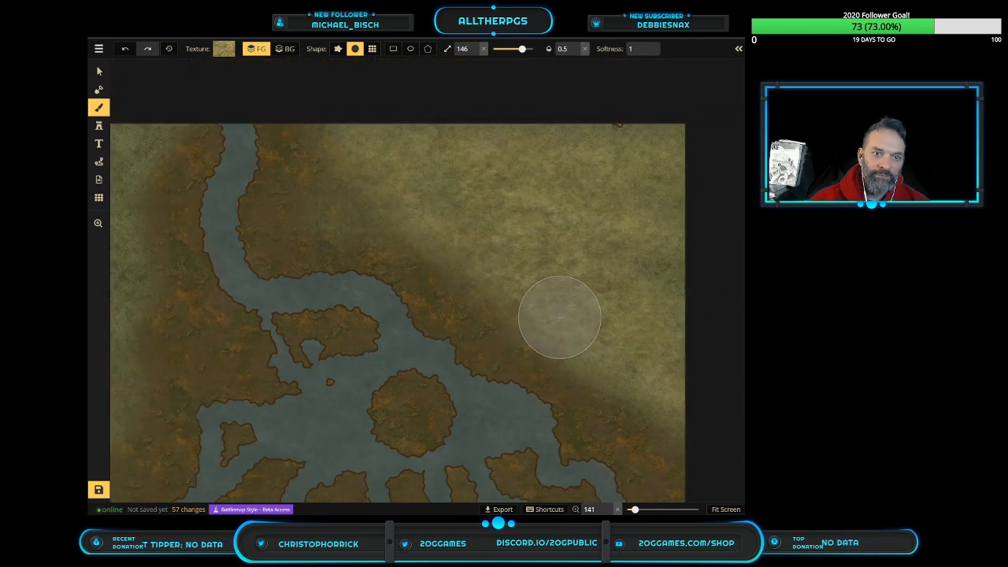
pyautogui.moveTo(231, 173)
pyautogui.mouseDown()
pyautogui.moveTo(191, 231)
pyautogui.moveTo(168, 446)
pyautogui.moveTo(196, 403)
pyautogui.moveTo(204, 190)
pyautogui.mouseUp()
# Cover the remaining dark grass along the map's eastern edge and even out the northeastern grassland with Swamp 4
pyautogui.scroll(6, 687, 290)
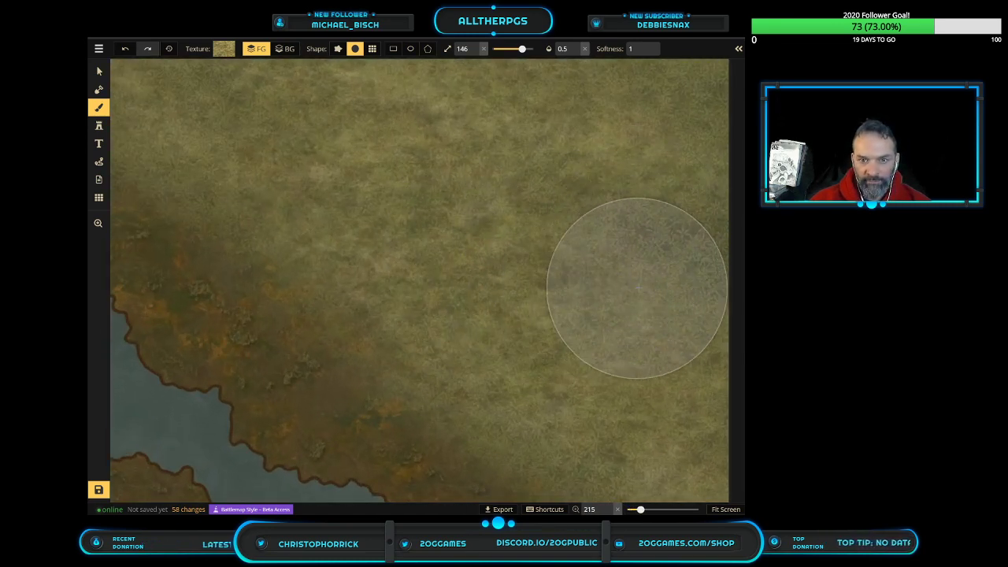
pyautogui.scroll(4, 675, 248)
pyautogui.scroll(5, 349, 439)
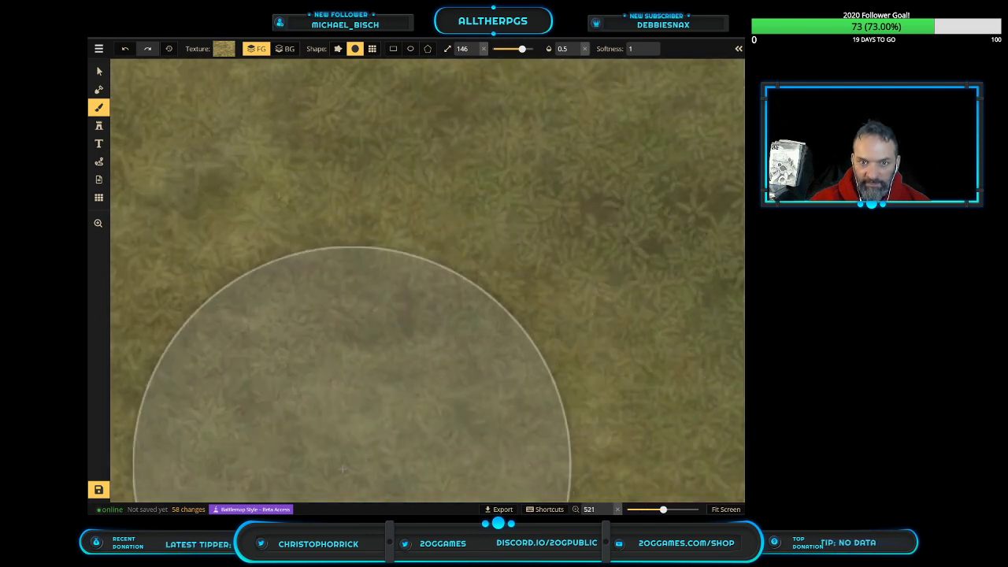
pyautogui.scroll(-8, 504, 343)
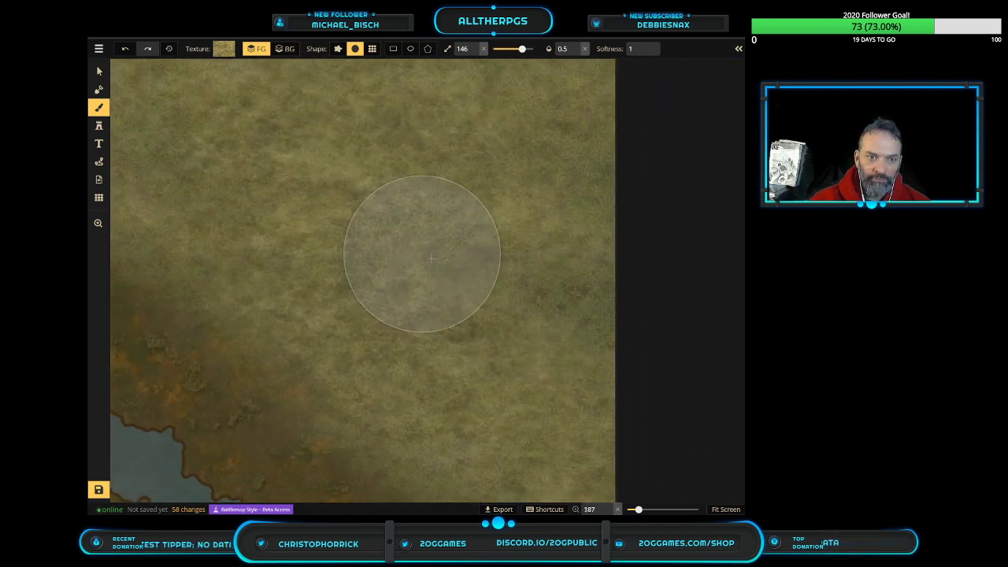
pyautogui.moveTo(551, 176)
pyautogui.mouseDown()
pyautogui.moveTo(639, 480)
pyautogui.moveTo(646, 475)
pyautogui.mouseUp()
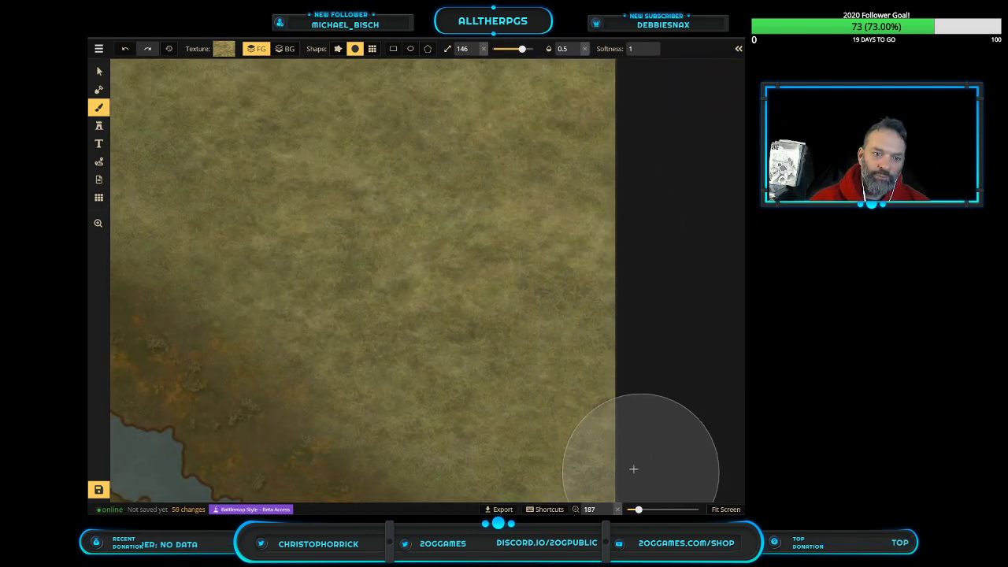
pyautogui.scroll(-3, 400, 363)
pyautogui.moveTo(402, 339)
pyautogui.mouseDown()
pyautogui.moveTo(287, 236)
pyautogui.moveTo(307, 246)
pyautogui.moveTo(445, 150)
pyautogui.moveTo(147, 113)
pyautogui.moveTo(320, 235)
pyautogui.moveTo(491, 142)
pyautogui.moveTo(501, 119)
pyautogui.moveTo(184, 224)
pyautogui.moveTo(195, 272)
pyautogui.moveTo(292, 288)
pyautogui.moveTo(232, 204)
pyautogui.moveTo(241, 311)
pyautogui.mouseUp()
pyautogui.scroll(-4, 241, 311)
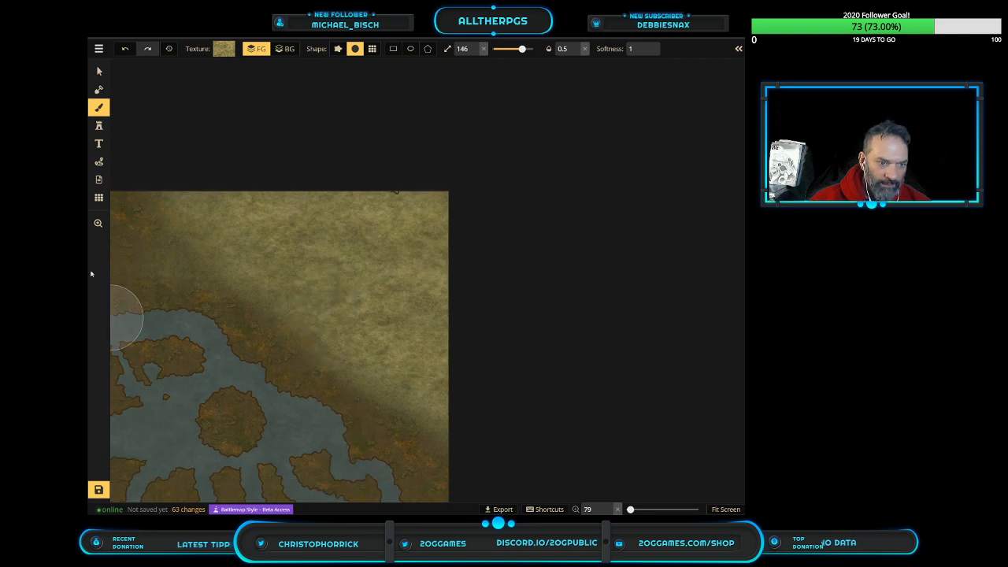
# Paint another half-opacity pass of Swamp 4 down the grass strip on the map's western edge and collapse the brush options
pyautogui.click(98, 223)
pyautogui.moveTo(142, 263); pyautogui.dragTo(553, 221)
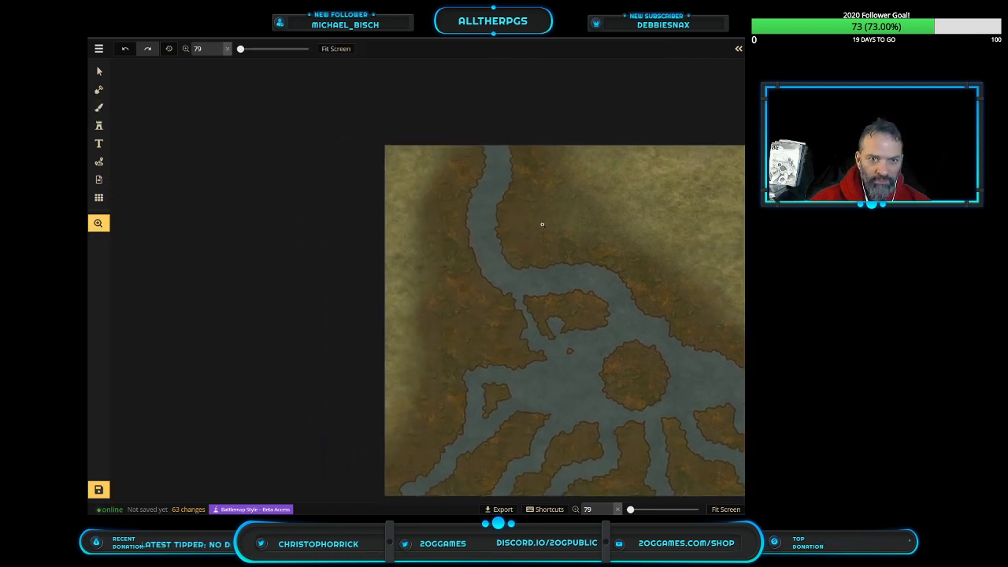
pyautogui.scroll(3, 377, 262)
pyautogui.scroll(4, 388, 270)
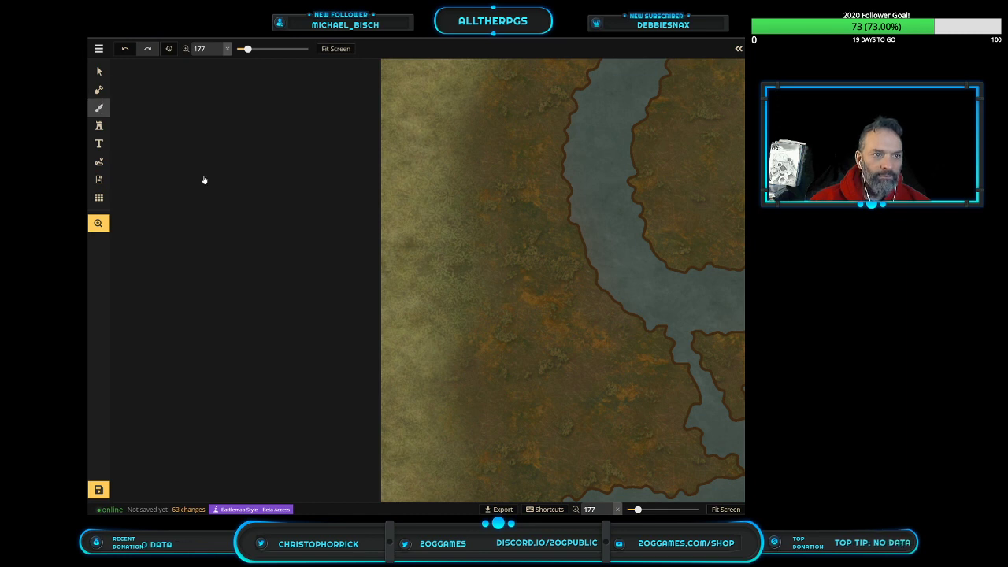
pyautogui.click(100, 108)
pyautogui.moveTo(405, 128)
pyautogui.mouseDown()
pyautogui.moveTo(390, 223)
pyautogui.moveTo(396, 323)
pyautogui.moveTo(415, 264)
pyautogui.mouseUp()
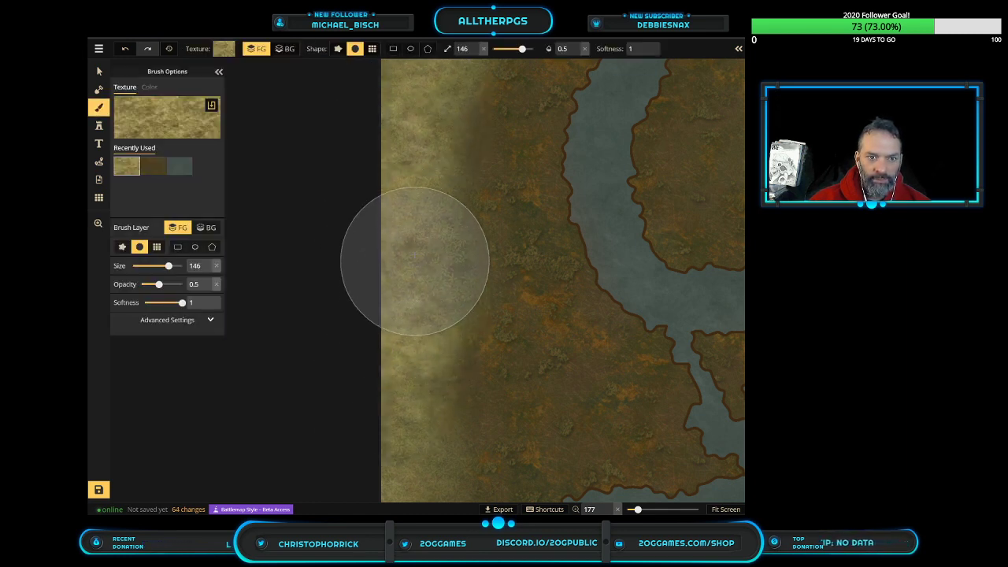
pyautogui.scroll(-2, 338, 382)
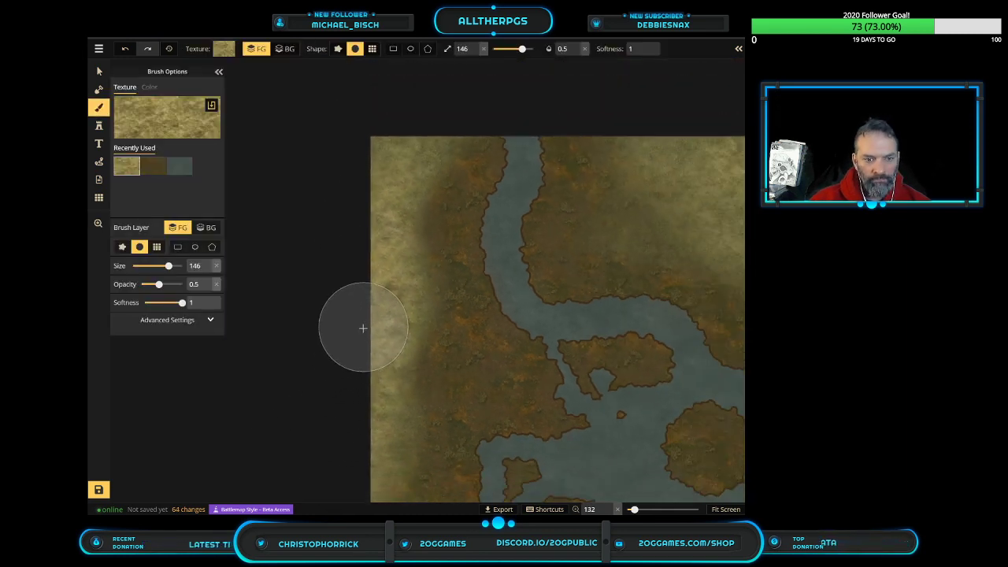
pyautogui.scroll(-6, 363, 327)
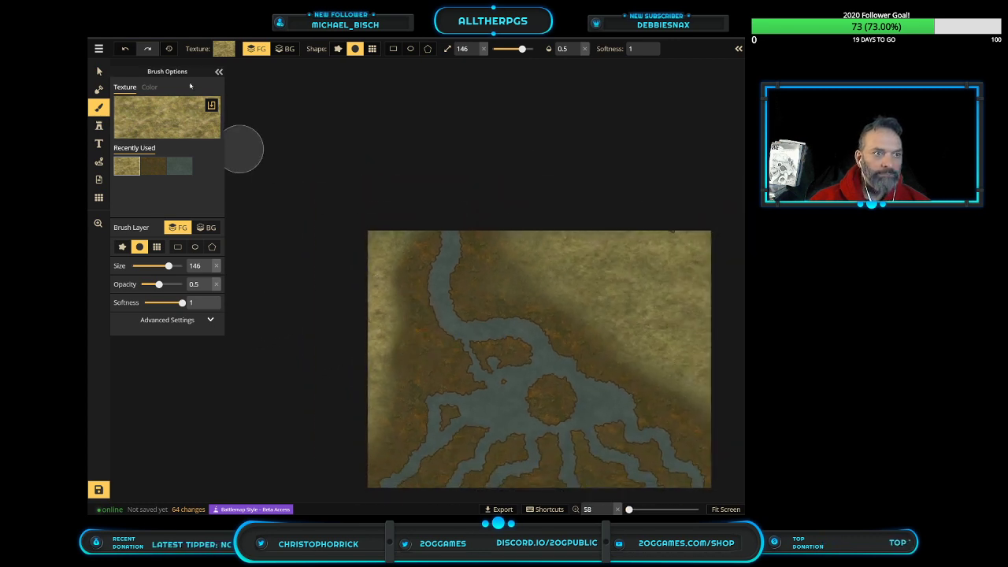
pyautogui.click(219, 72)
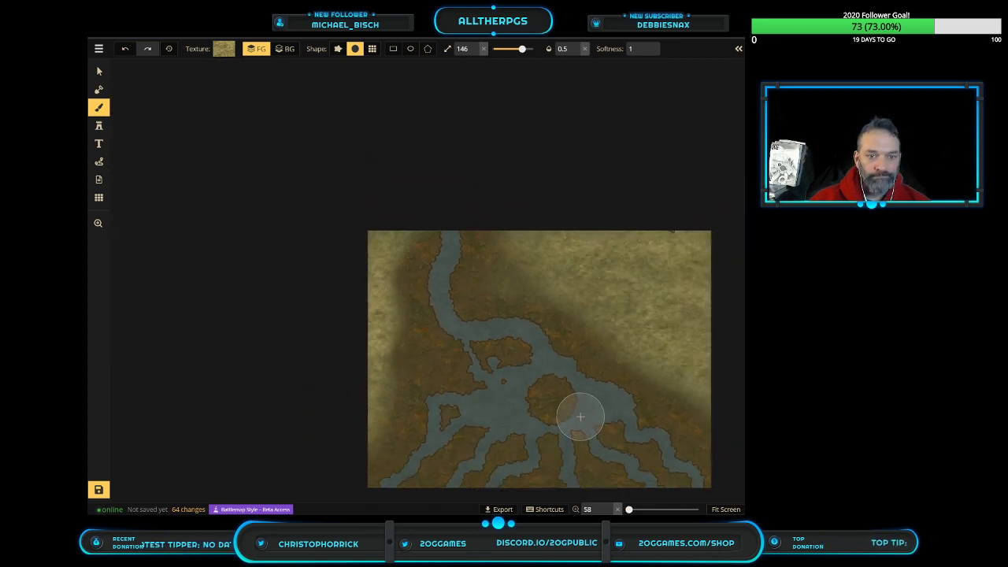
# Choose the broken stone wall composite ruins set from the Fantasy Battlemap stamp catalog
pyautogui.click(98, 224)
pyautogui.moveTo(473, 368); pyautogui.dragTo(412, 248)
pyautogui.scroll(3, 449, 285)
pyautogui.moveTo(594, 198); pyautogui.dragTo(505, 270)
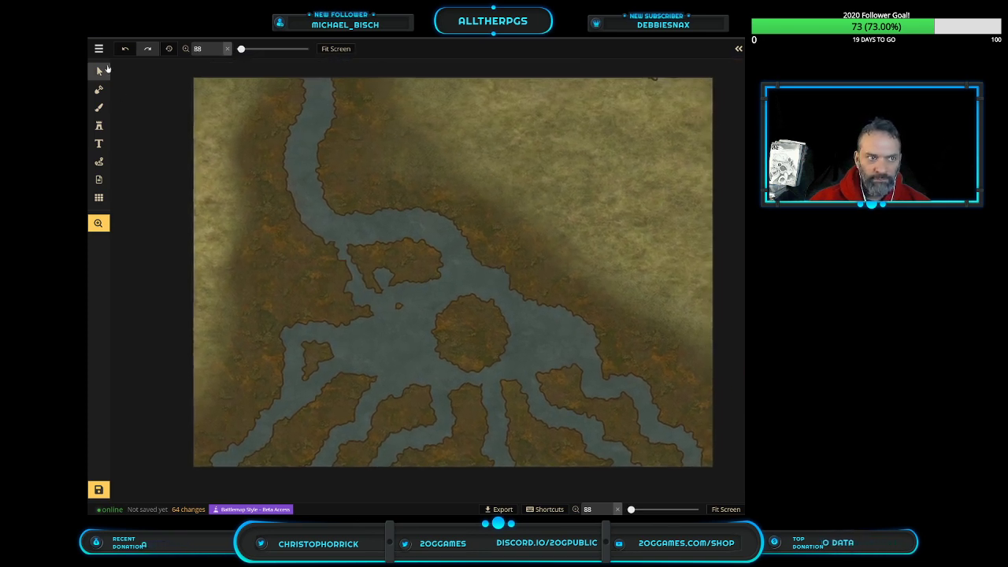
pyautogui.click(98, 128)
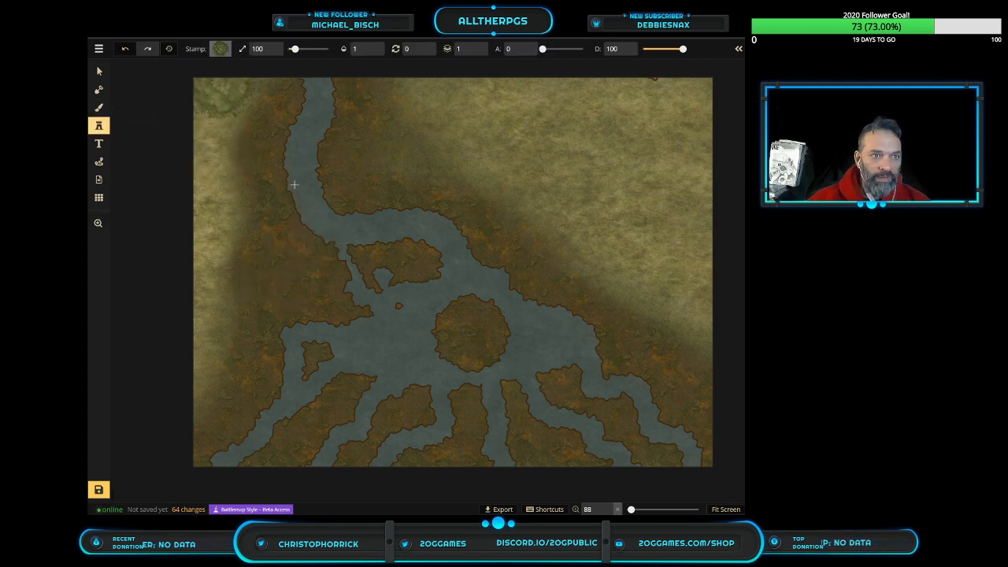
pyautogui.click(536, 147)
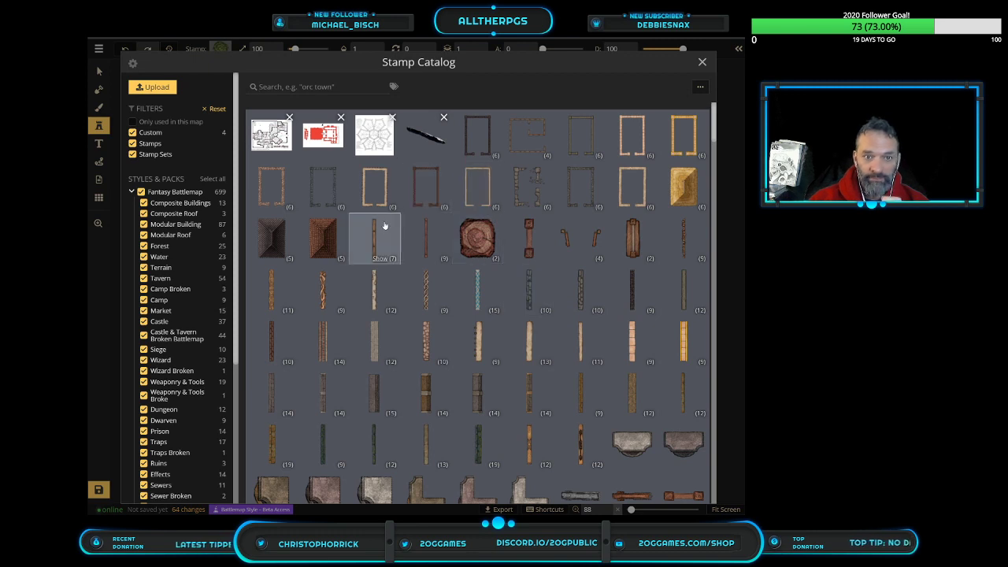
pyautogui.click(332, 207)
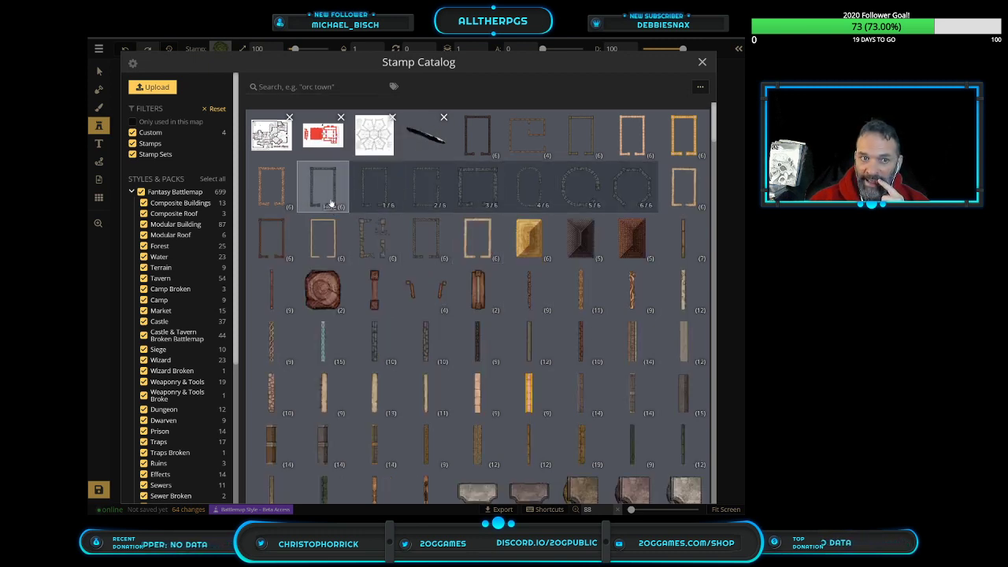
pyautogui.click(332, 206)
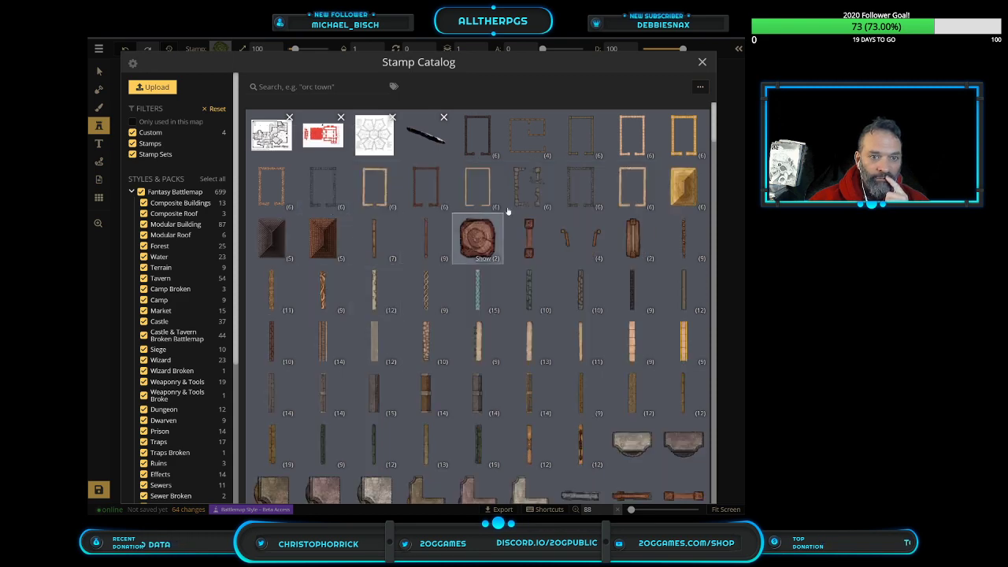
pyautogui.click(527, 191)
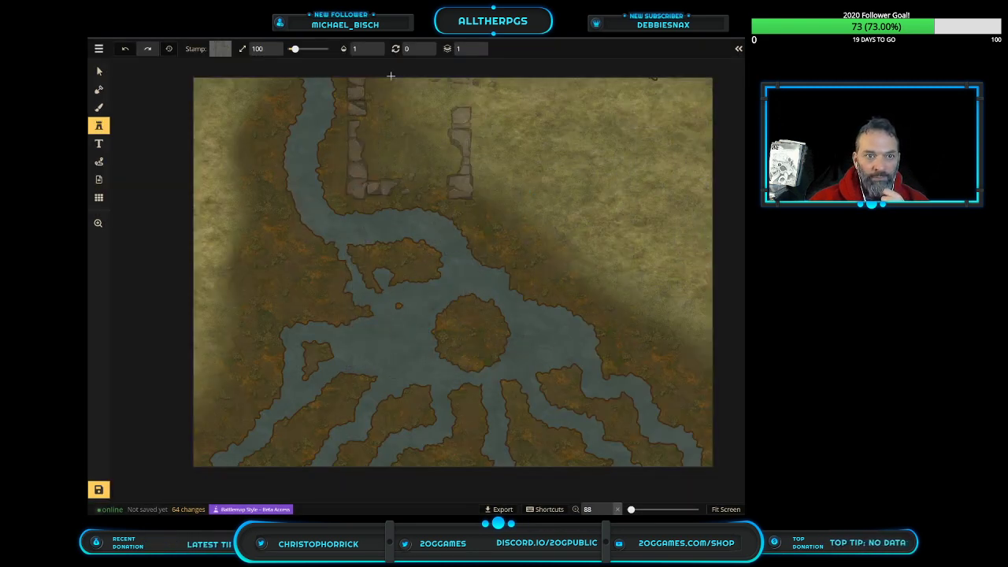
# Reduce the ruins stamp to size 29 and turn on random stamps for the set
pyautogui.moveTo(292, 49); pyautogui.dragTo(288, 49)
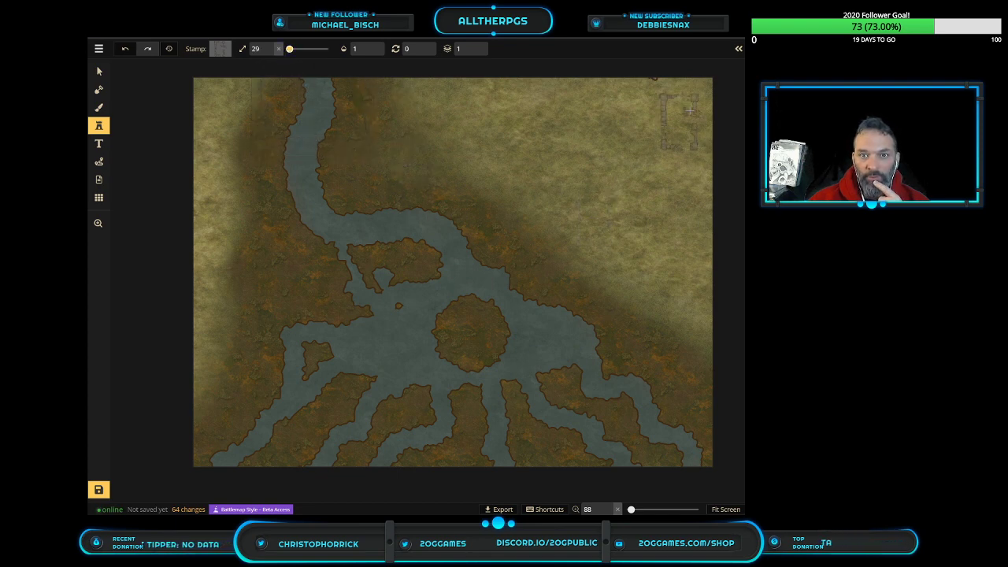
pyautogui.click(740, 49)
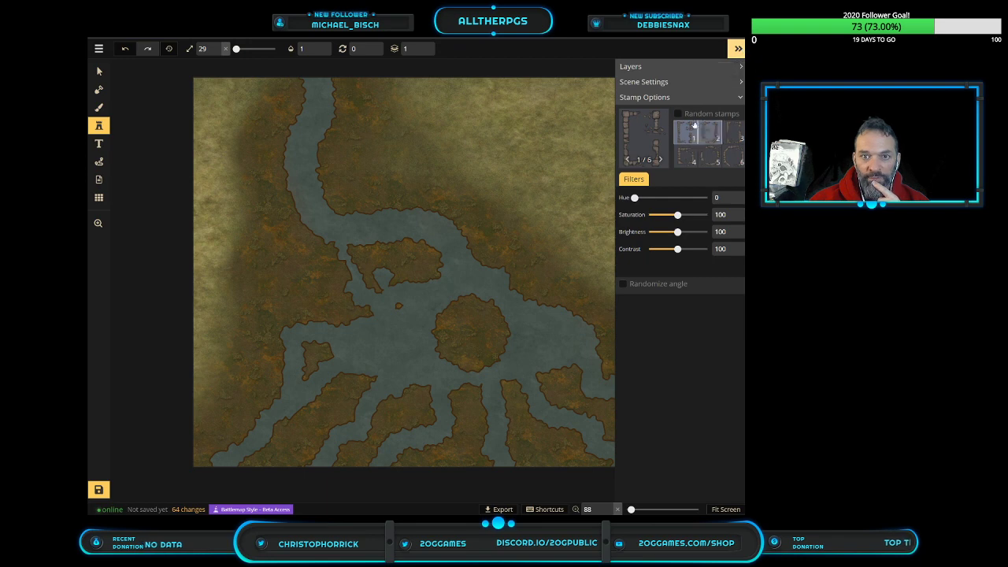
pyautogui.click(678, 114)
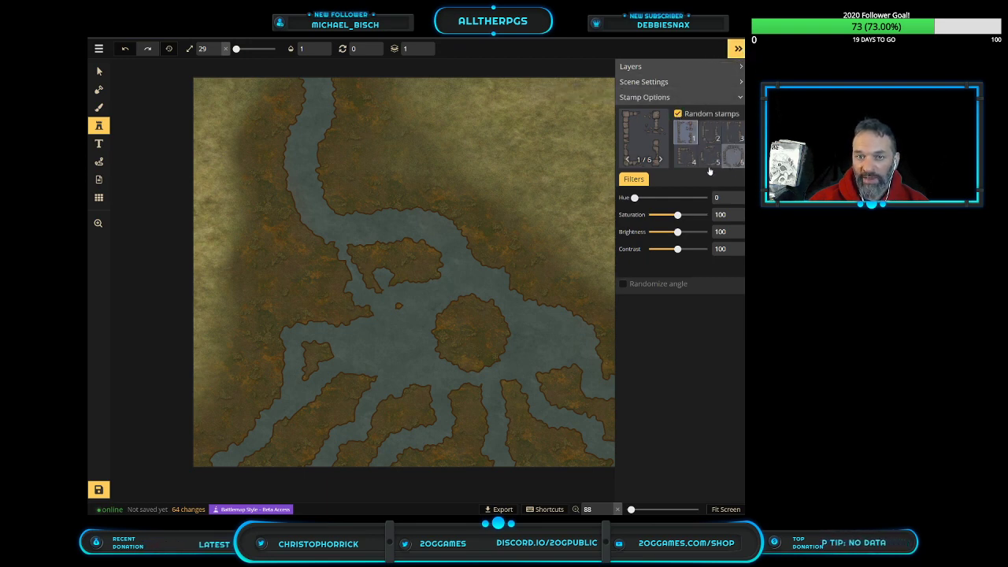
pyautogui.click(738, 48)
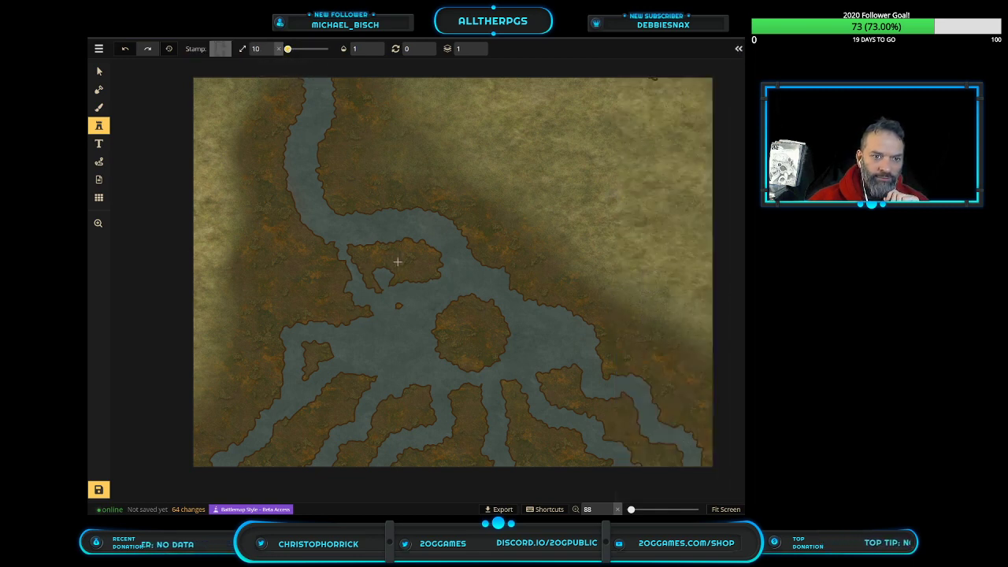
# Place five random size 21 ruins: beside the northern river, on the upper island, on the western bank, the eastern bank and the southeastern land strip
pyautogui.scroll(5, 398, 261)
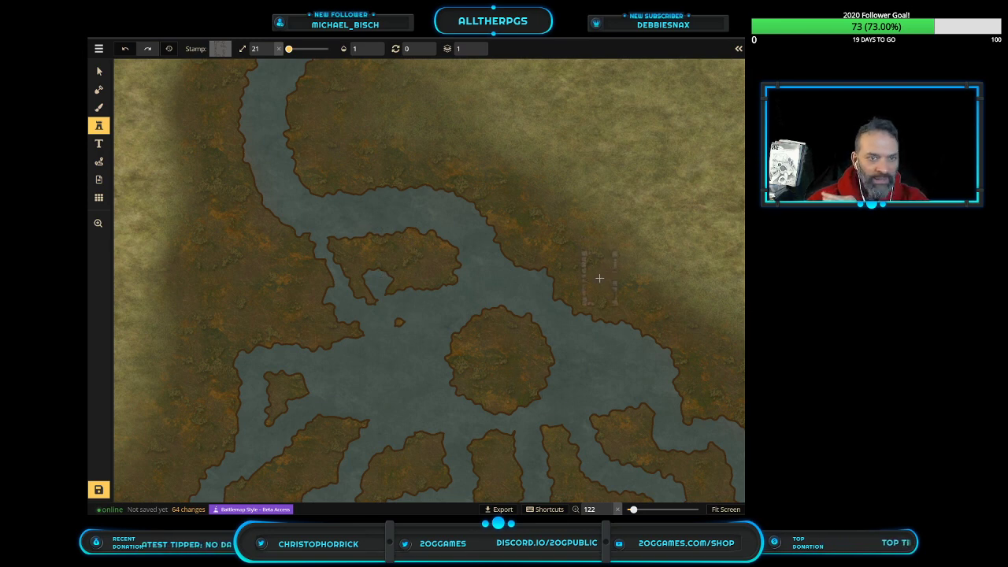
pyautogui.click(326, 105)
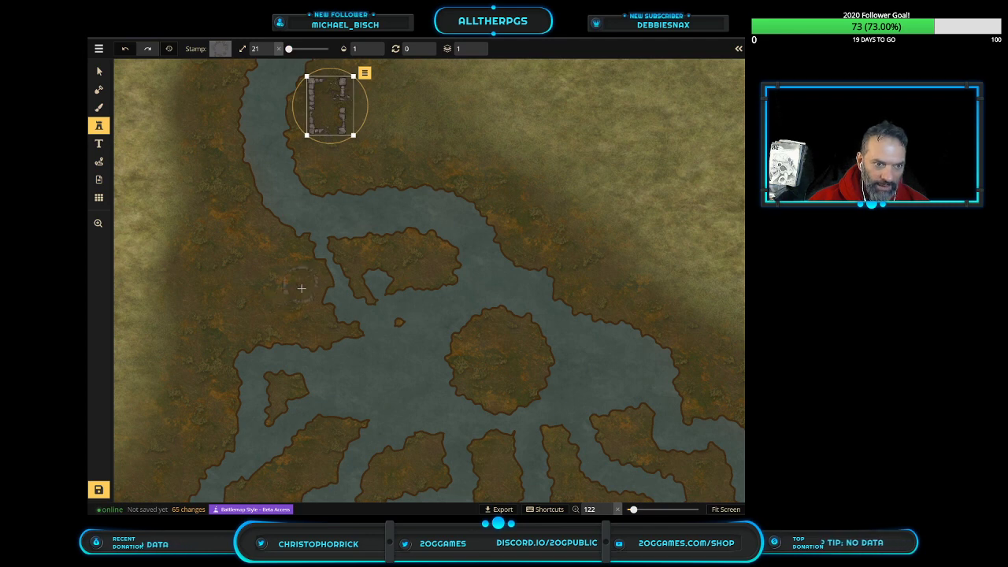
pyautogui.click(423, 261)
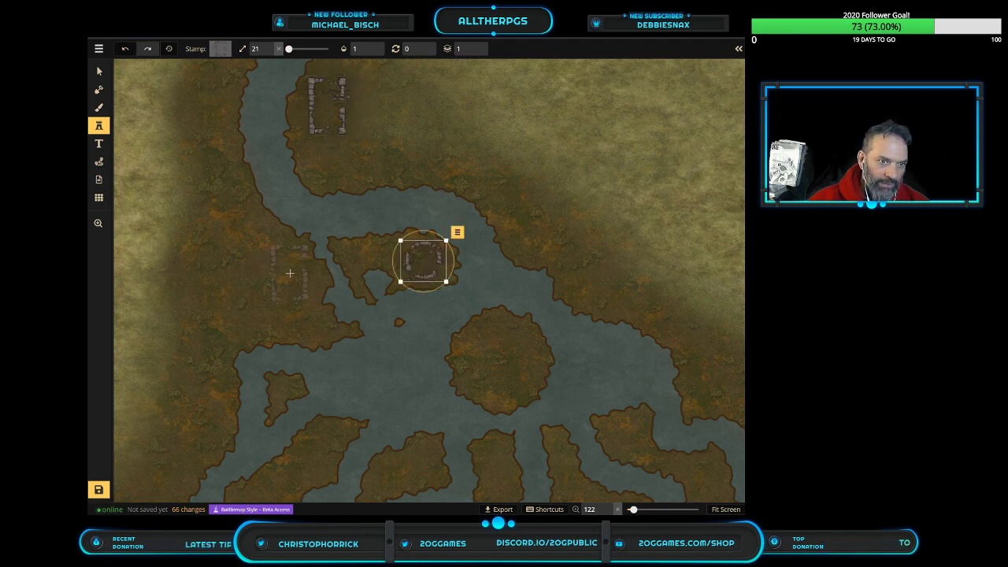
pyautogui.click(292, 275)
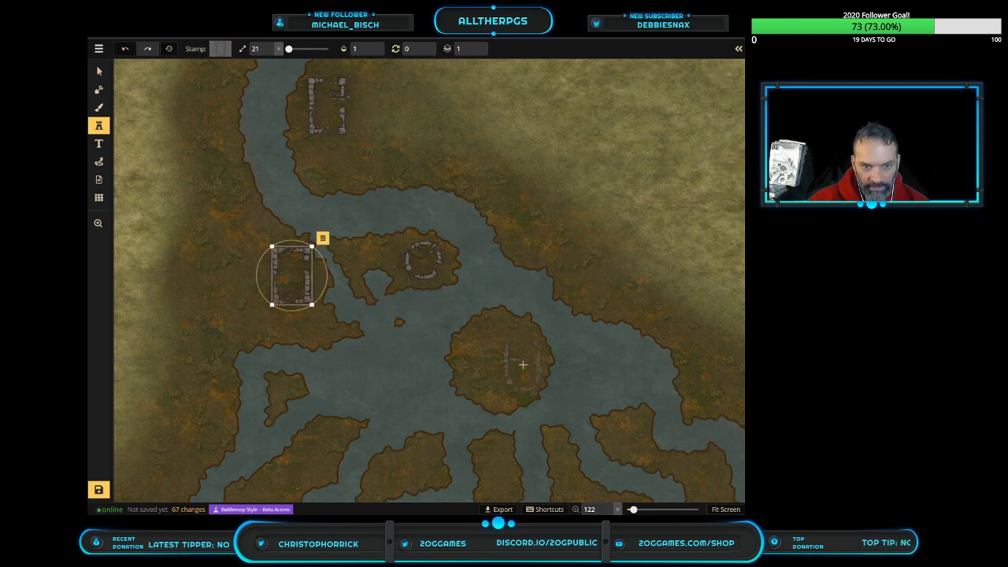
pyautogui.click(706, 381)
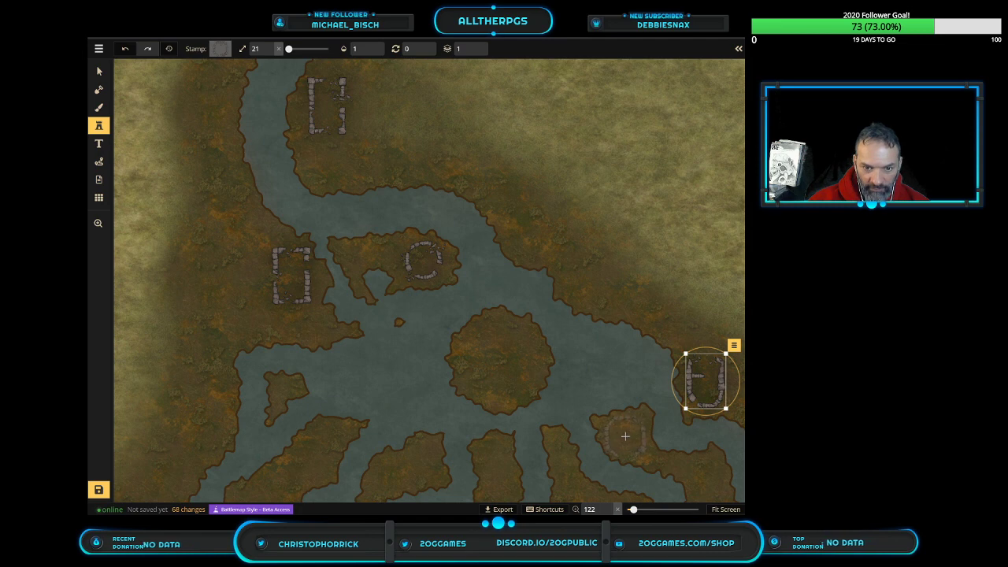
pyautogui.click(627, 435)
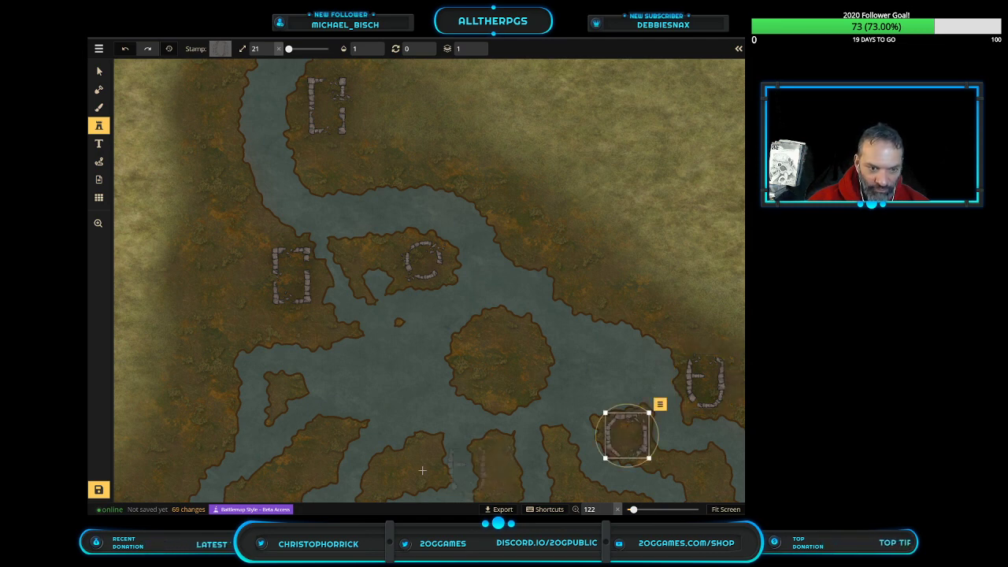
# Place a ruin on the south-central land strip, rotate it to 341, and add another at that angle on the northwestern riverbank
pyautogui.click(499, 467)
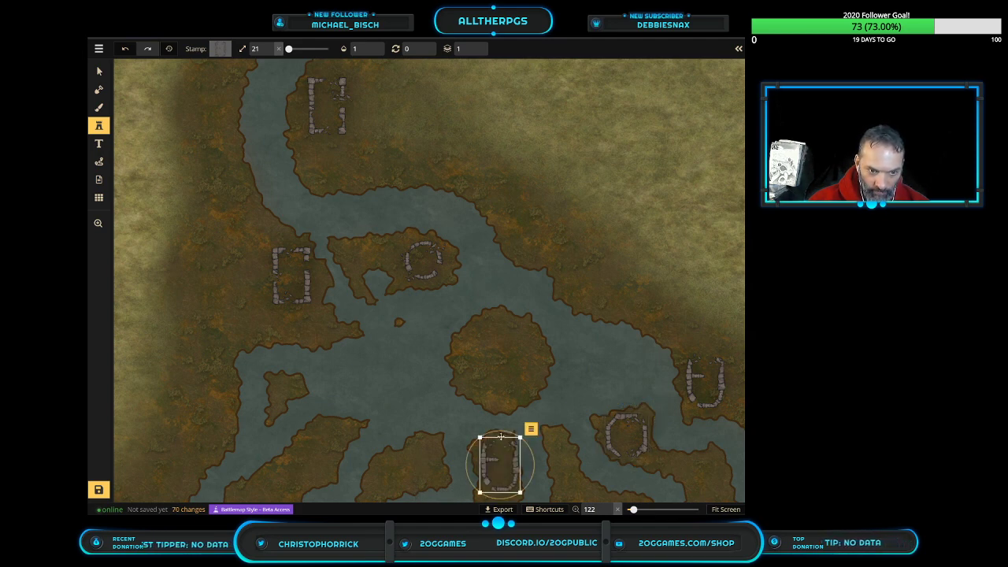
pyautogui.moveTo(501, 432); pyautogui.dragTo(509, 464)
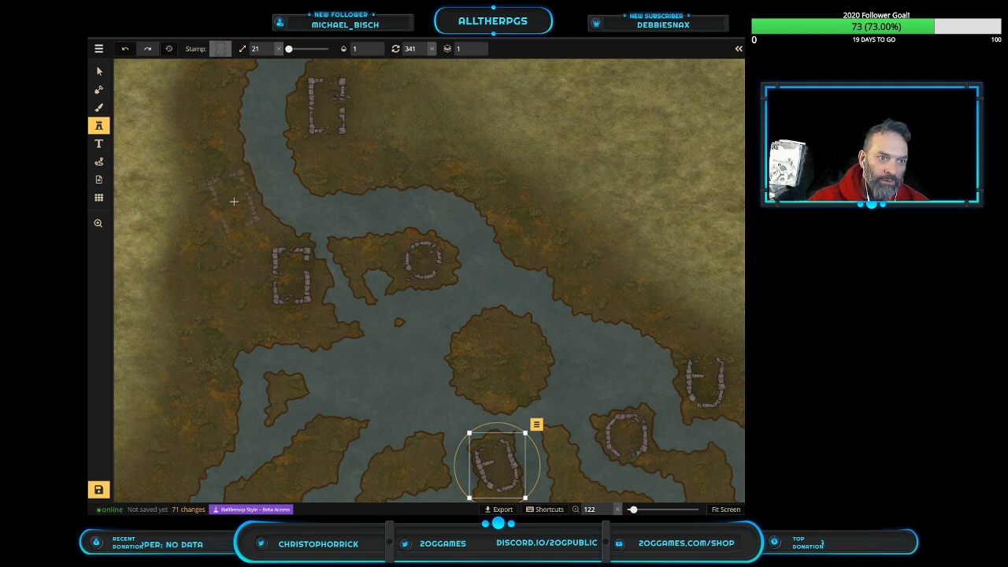
pyautogui.click(238, 200)
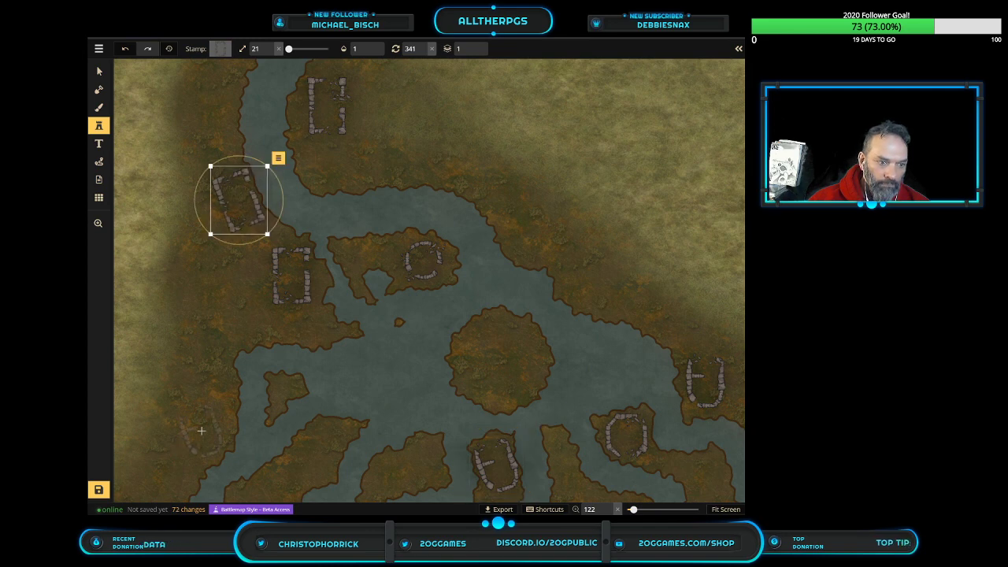
# Place a ruin on the southwestern land strip, rotate it to 217, and position it between the channels
pyautogui.click(316, 457)
pyautogui.moveTo(352, 417)
pyautogui.mouseDown()
pyautogui.moveTo(358, 474)
pyautogui.moveTo(331, 500)
pyautogui.moveTo(295, 497)
pyautogui.moveTo(269, 468)
pyautogui.moveTo(357, 414)
pyautogui.mouseUp()
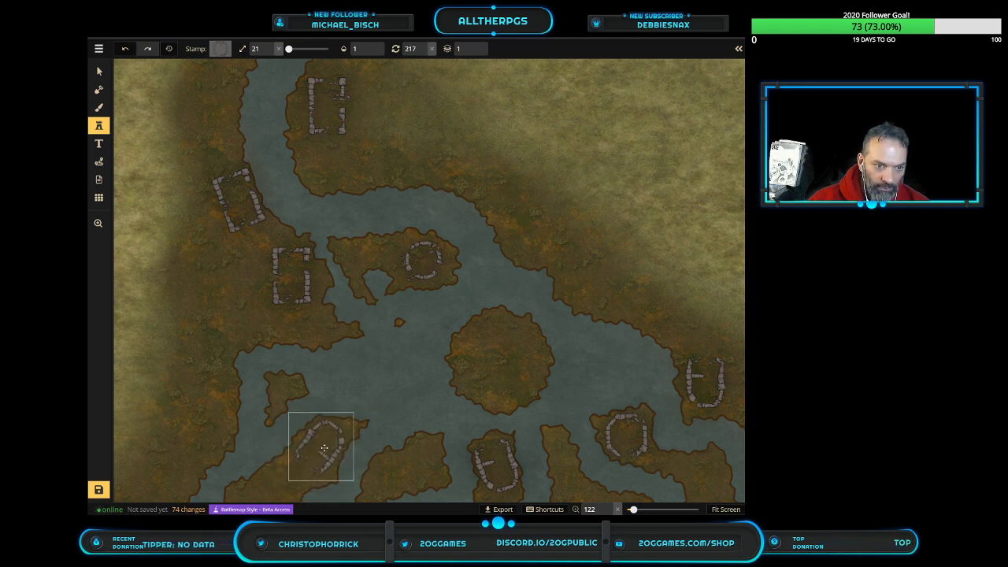
pyautogui.click(325, 448)
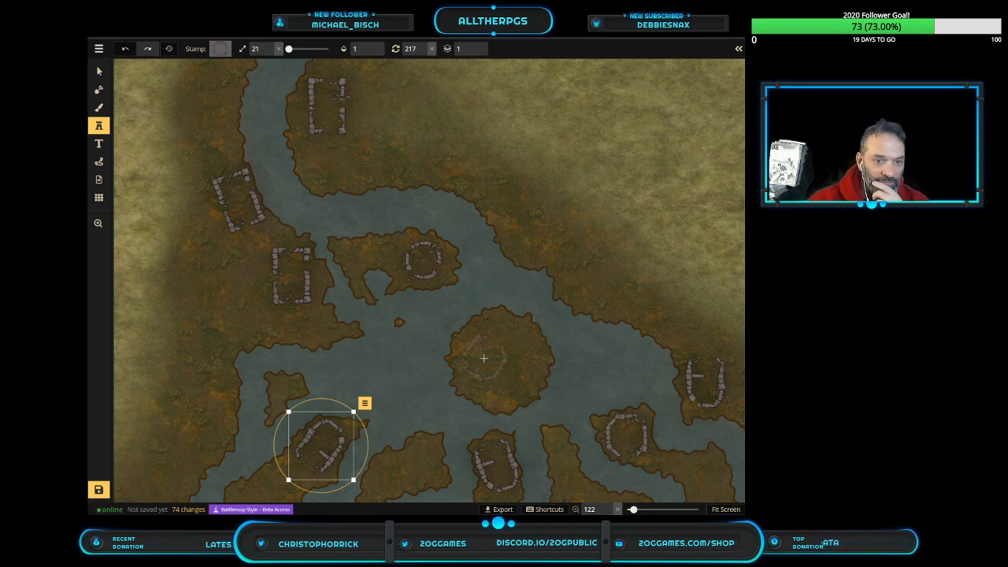
pyautogui.moveTo(292, 50); pyautogui.dragTo(288, 49)
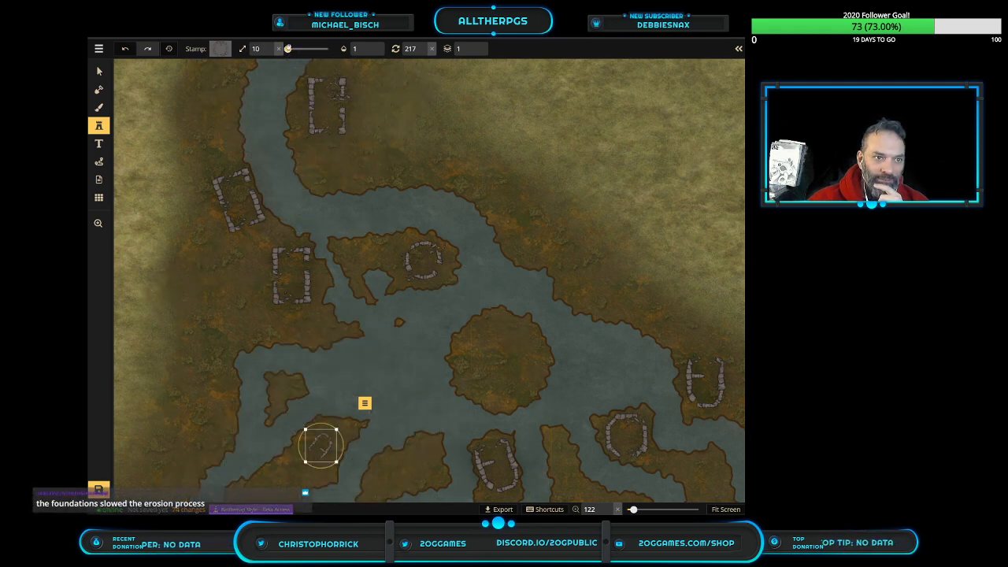
pyautogui.scroll(5, 269, 48)
pyautogui.scroll(5, 269, 48)
pyautogui.scroll(1, 269, 48)
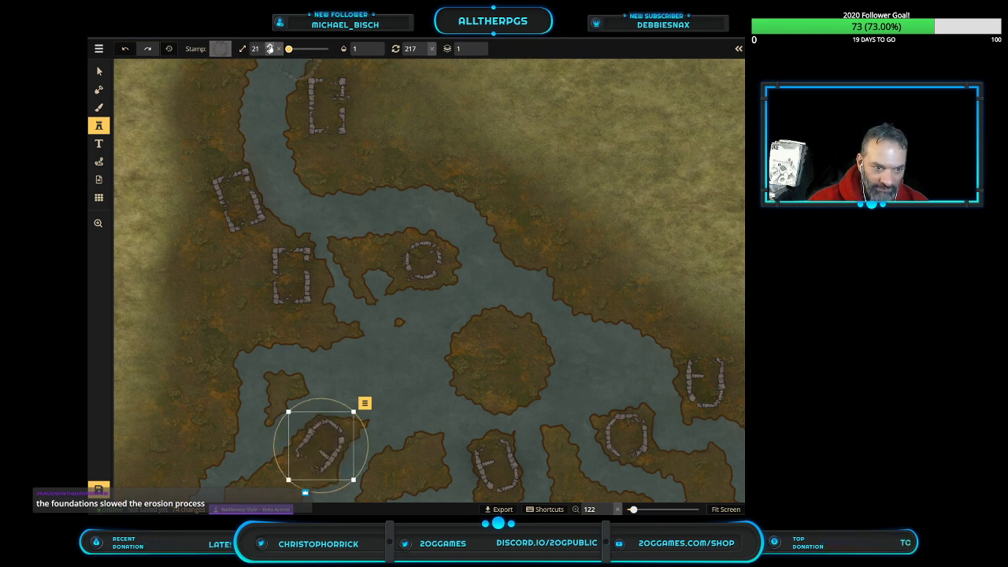
# Place a ruin on the round central island and enlarge it to size 40
pyautogui.click(502, 361)
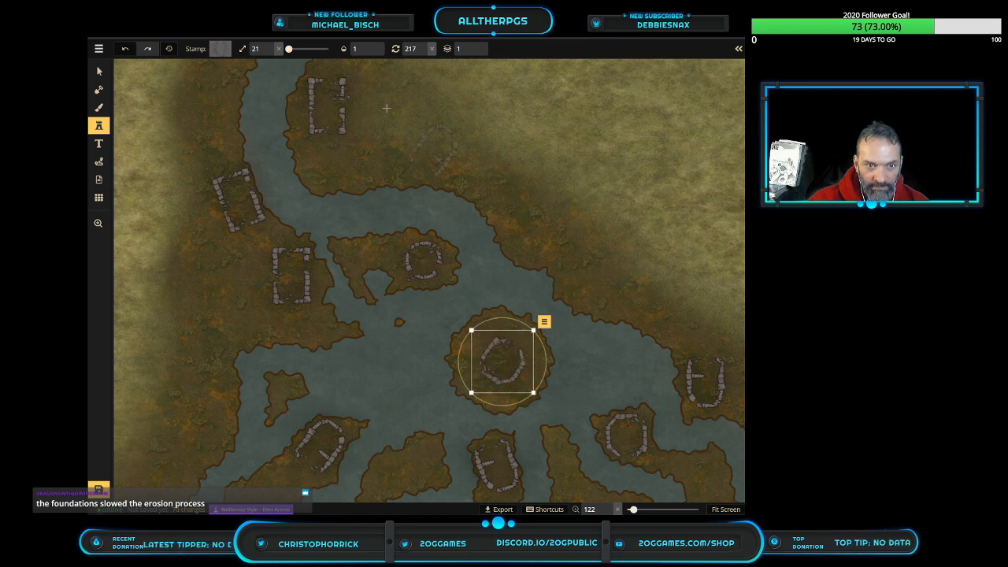
pyautogui.scroll(9, 270, 48)
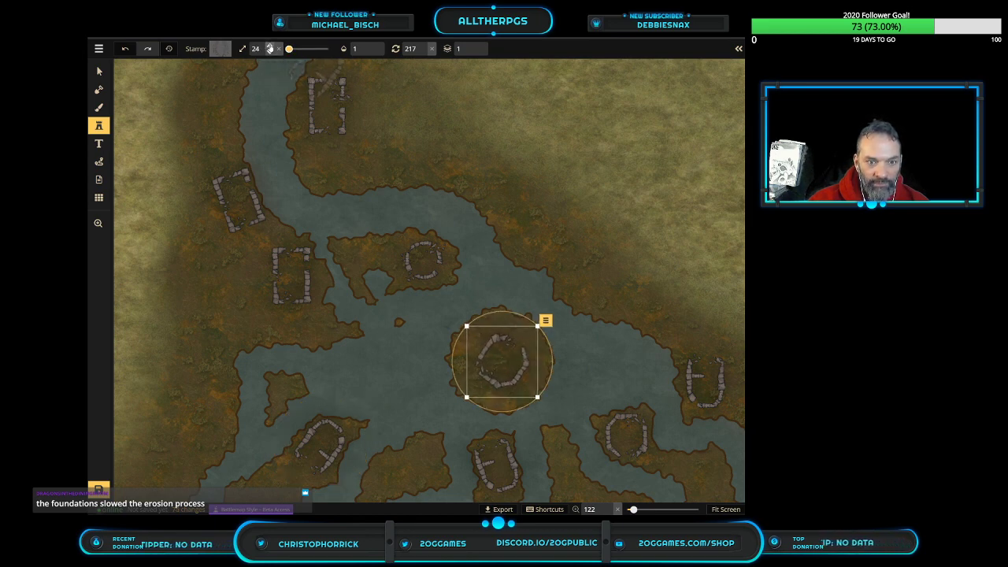
pyautogui.scroll(9, 269, 48)
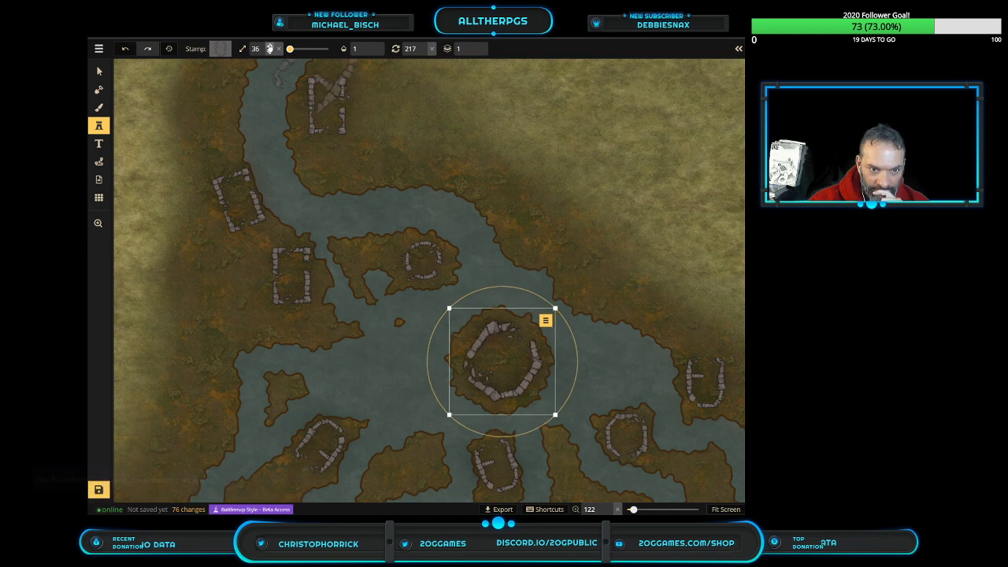
pyautogui.scroll(1, 269, 48)
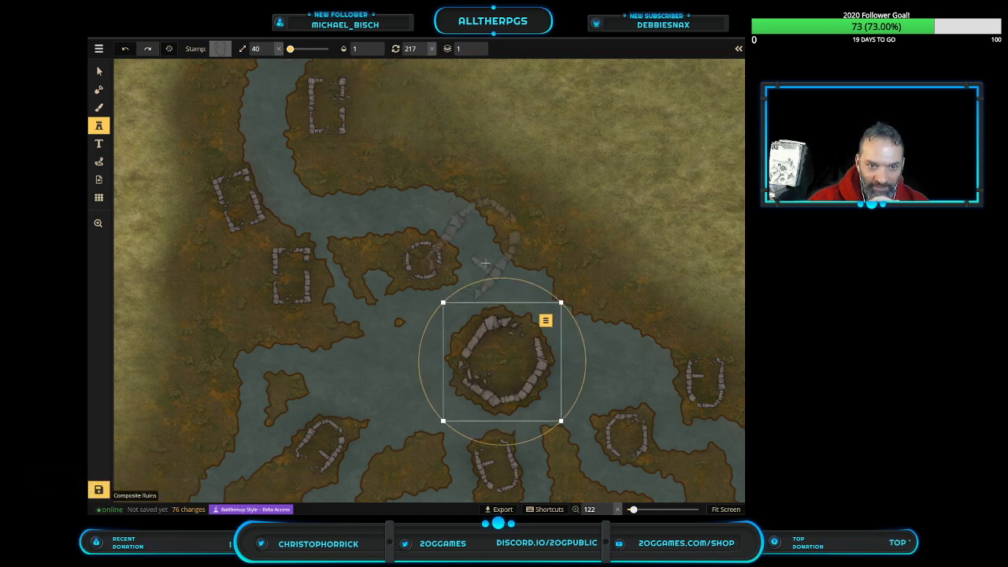
# Rotate the central island's ruin to 223, center it on the island, and set its size to 41
pyautogui.moveTo(490, 281); pyautogui.dragTo(496, 285)
pyautogui.press('Escape')
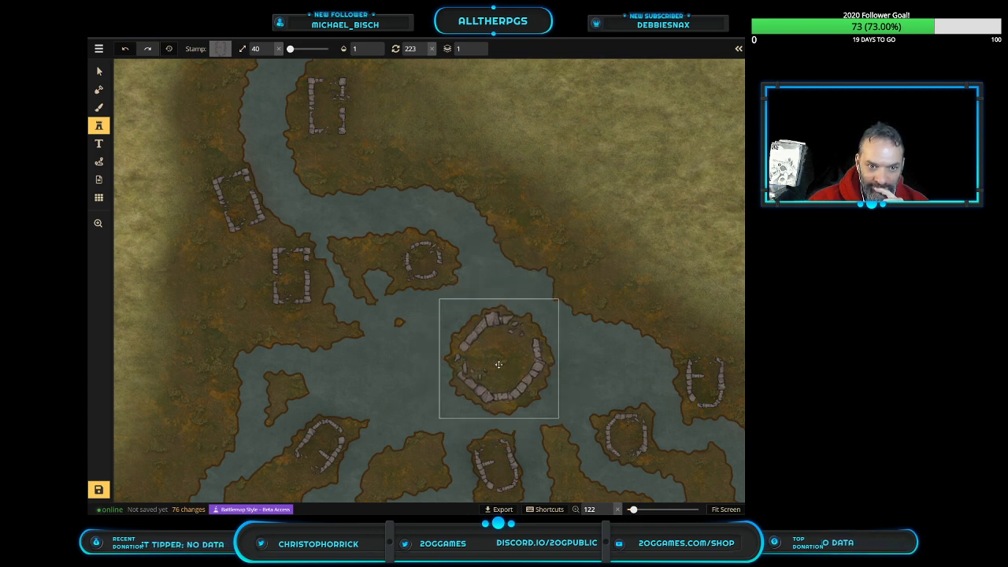
pyautogui.click(478, 319)
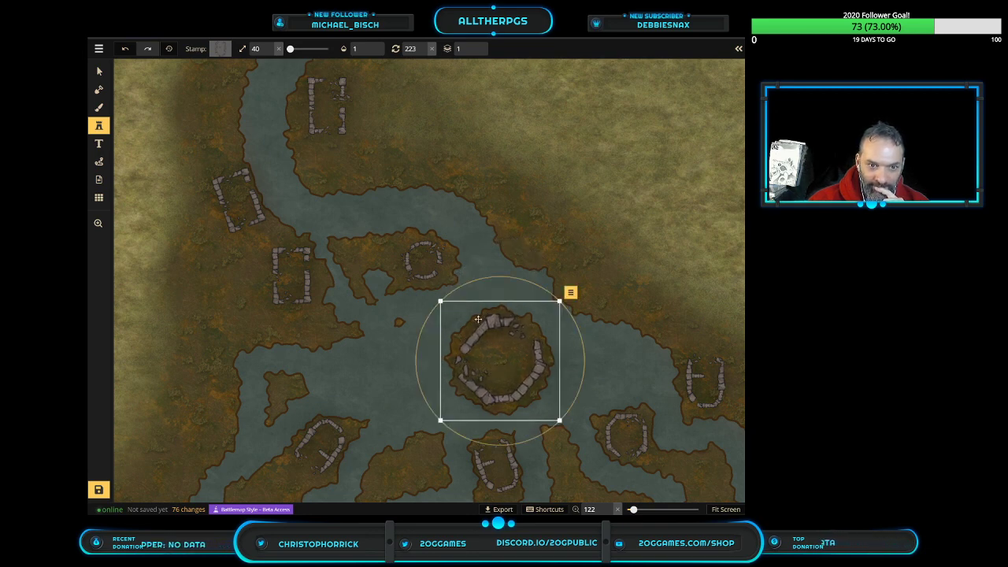
pyautogui.click(271, 48)
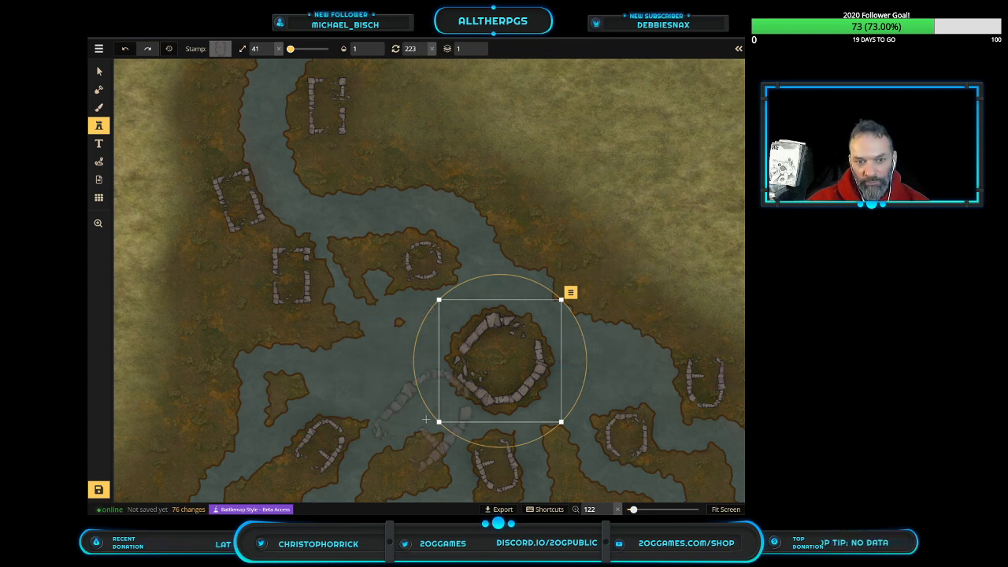
# Place size 14 ruins on the southern strip west of the south-central ruin and on the western part of the upper island
pyautogui.scroll(-2, 378, 398)
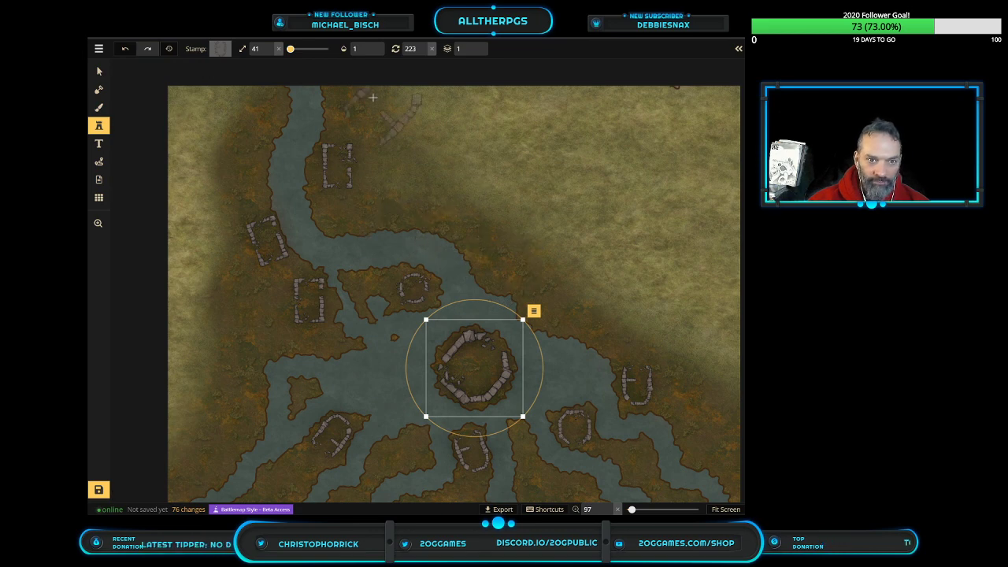
pyautogui.moveTo(292, 49); pyautogui.dragTo(292, 49)
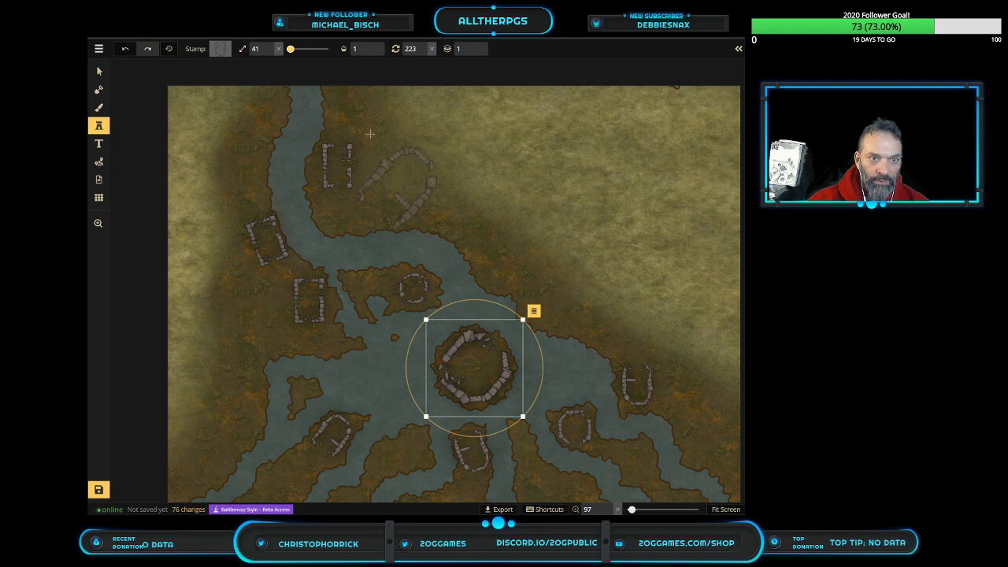
pyautogui.click(391, 163)
pyautogui.scroll(-5, 392, 169)
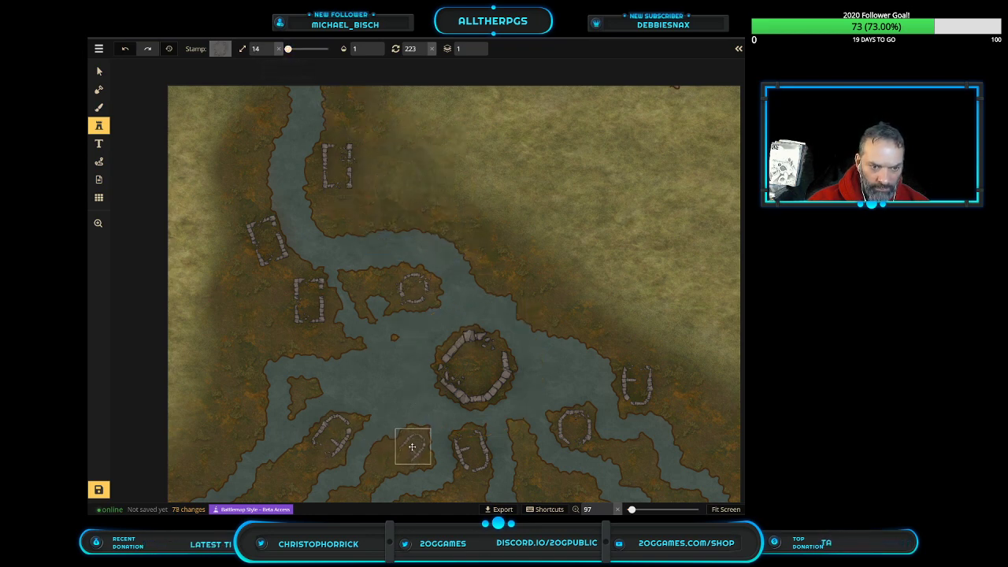
pyautogui.click(413, 442)
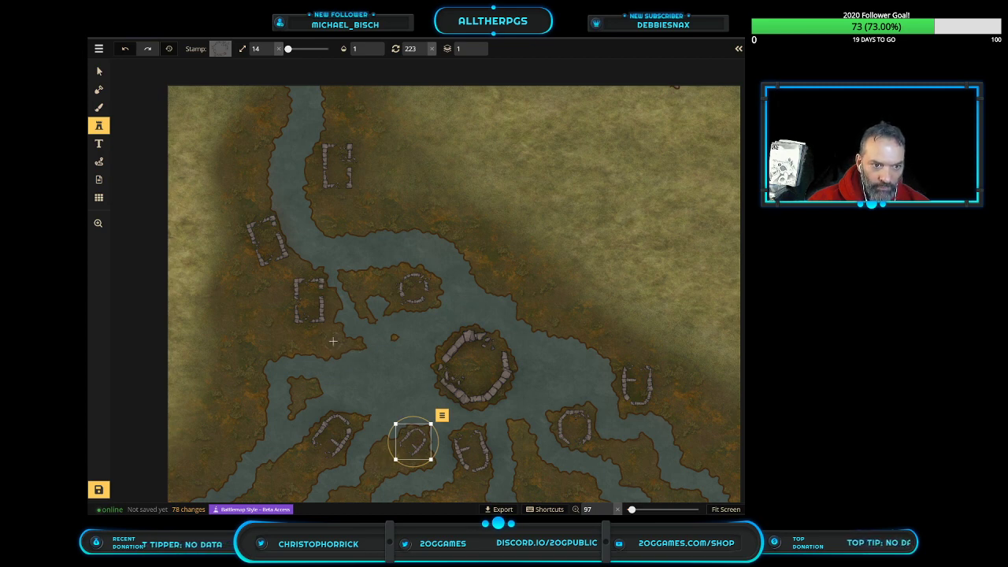
pyautogui.click(357, 281)
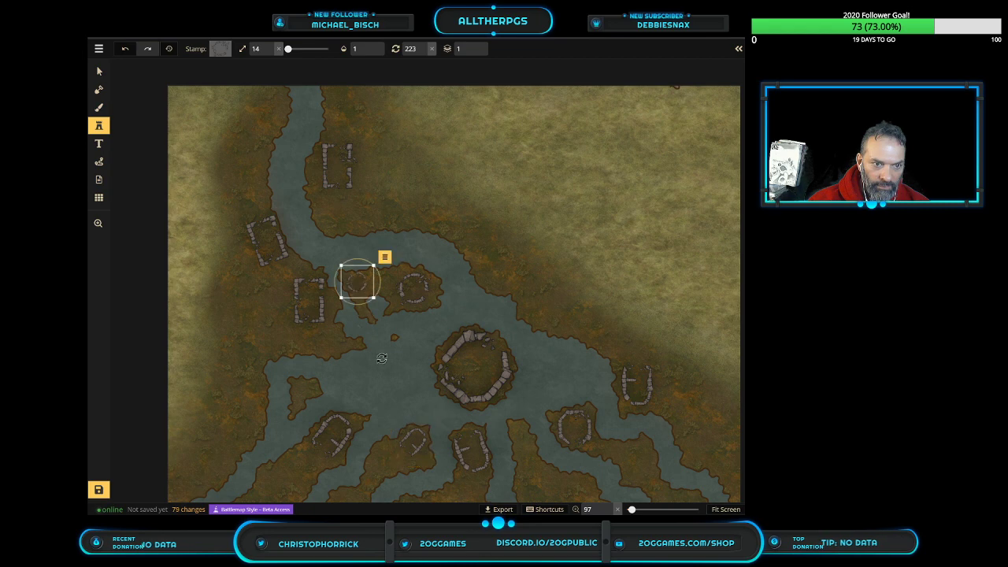
# Place size 14 ruins on the southern strip, the south edge and the southeastern bank, plus one enlarged to size 19 between the southeastern channels
pyautogui.click(384, 461)
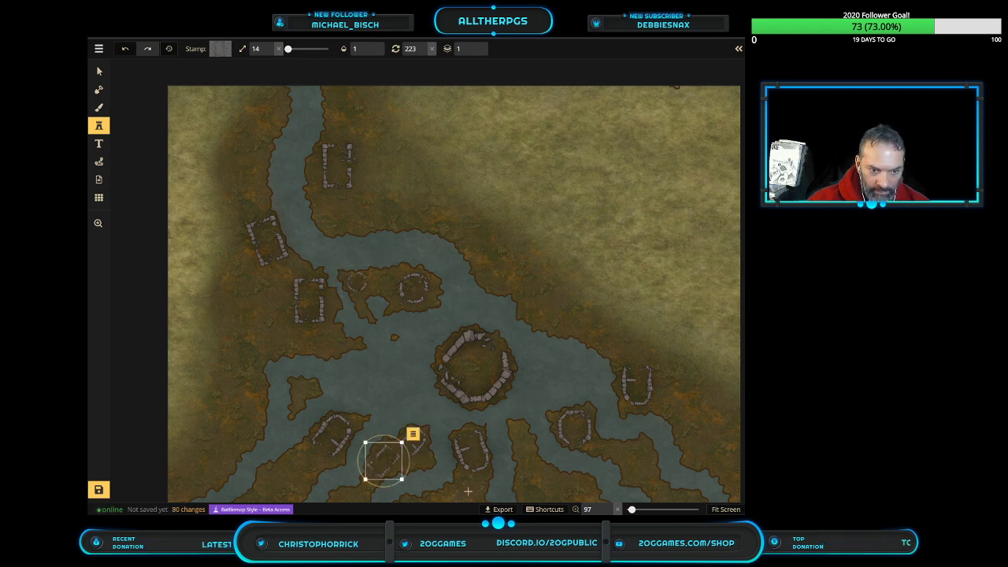
pyautogui.click(464, 490)
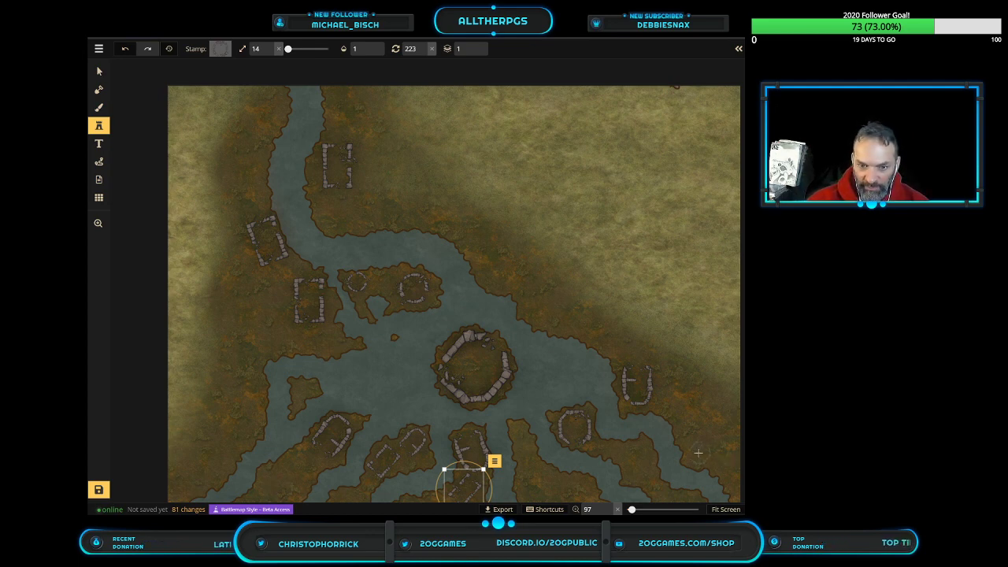
pyautogui.click(699, 453)
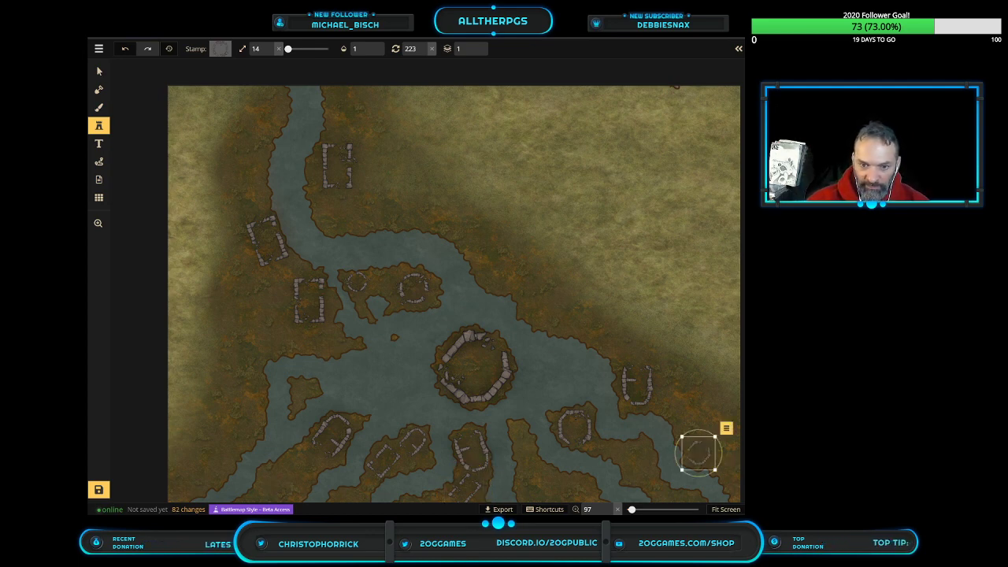
pyautogui.click(640, 454)
pyautogui.moveTo(621, 437); pyautogui.dragTo(609, 426)
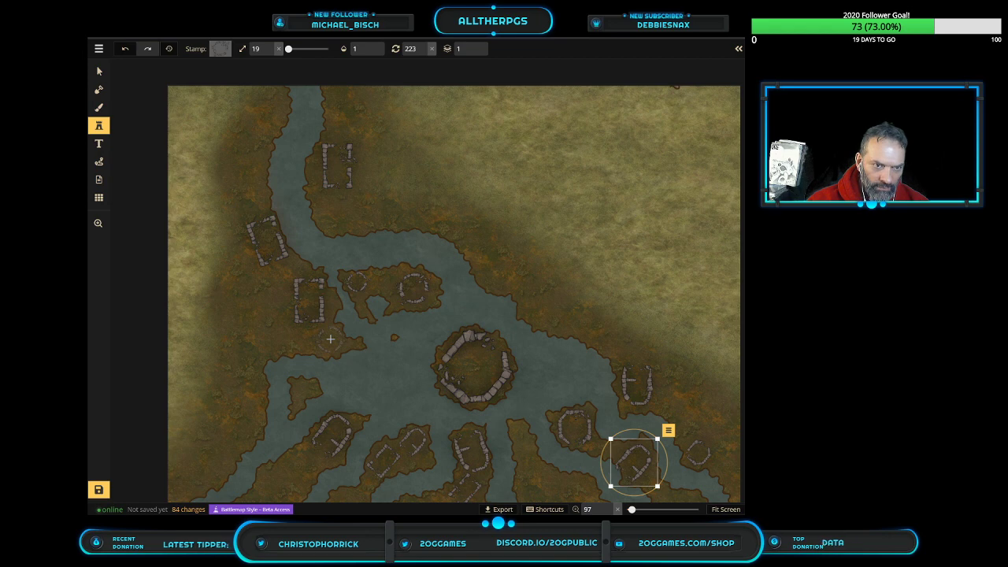
# Place size 19 ruins beside the upper river bend, on the southwestern strip, and on the west bank's point facing the central water
pyautogui.click(333, 218)
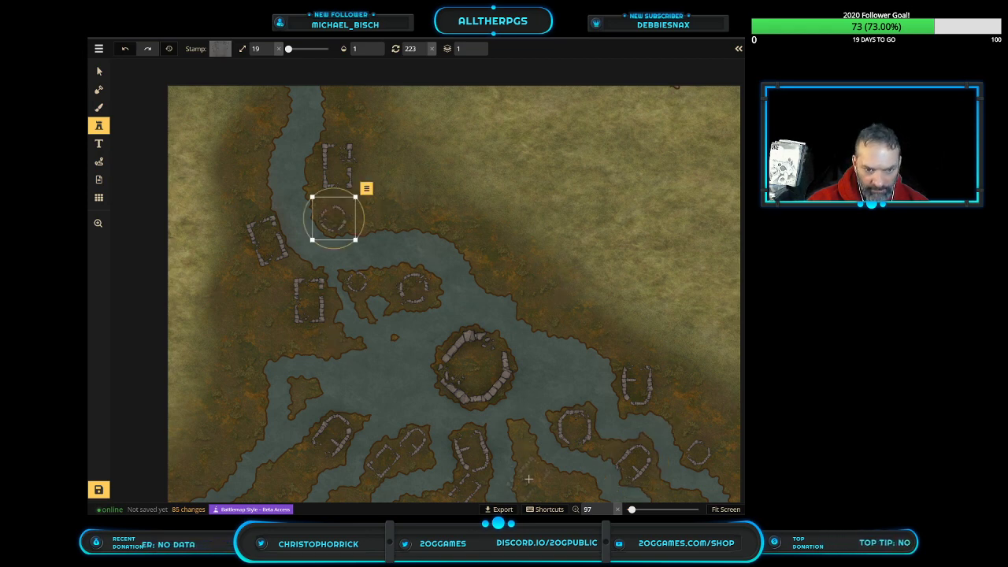
pyautogui.click(291, 473)
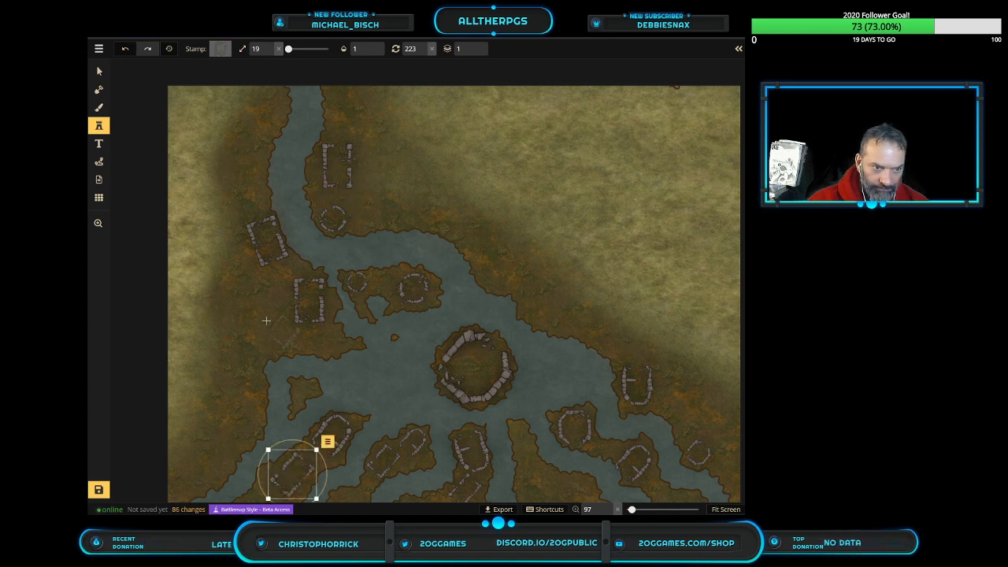
pyautogui.click(336, 341)
# Place a size 19 ruin on the west bank, rotate it to 182, and add a square ruin just north of it
pyautogui.scroll(2, 326, 370)
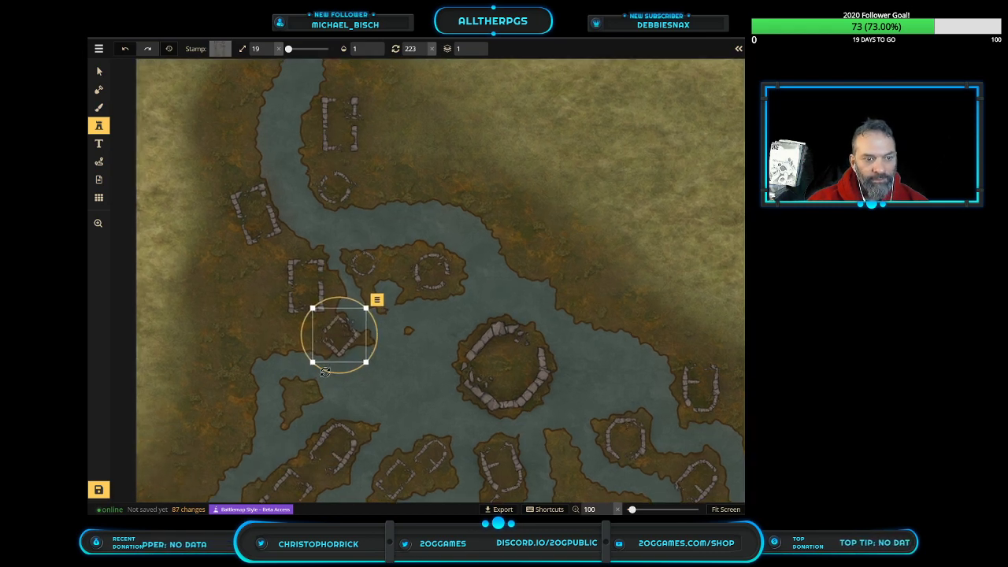
pyautogui.scroll(-2, 535, 429)
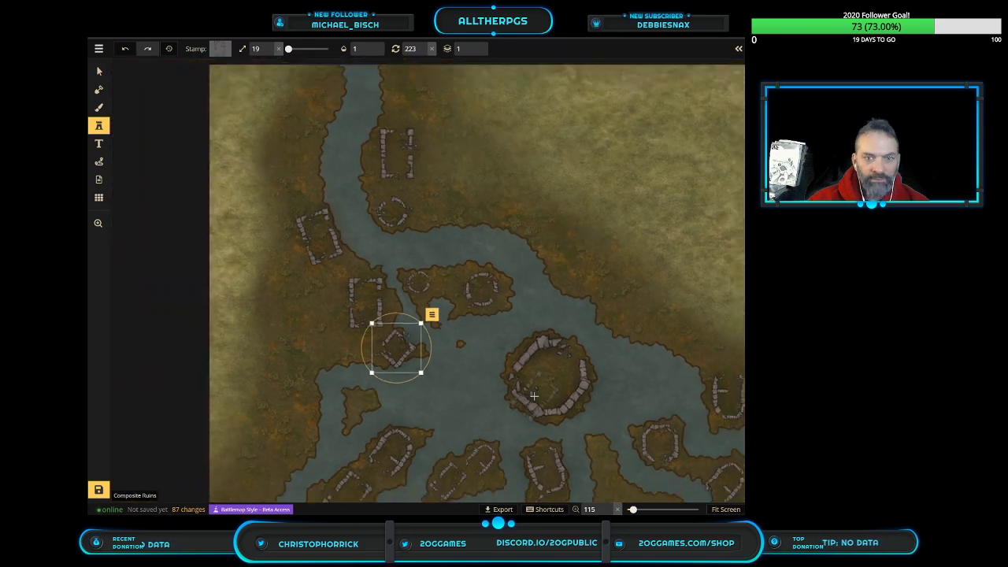
pyautogui.scroll(-2, 641, 431)
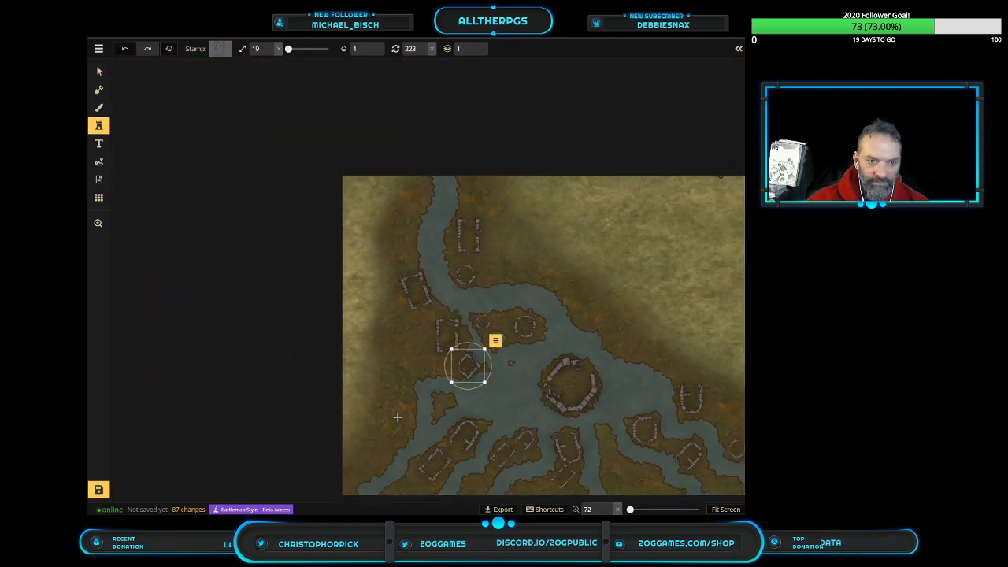
pyautogui.click(415, 362)
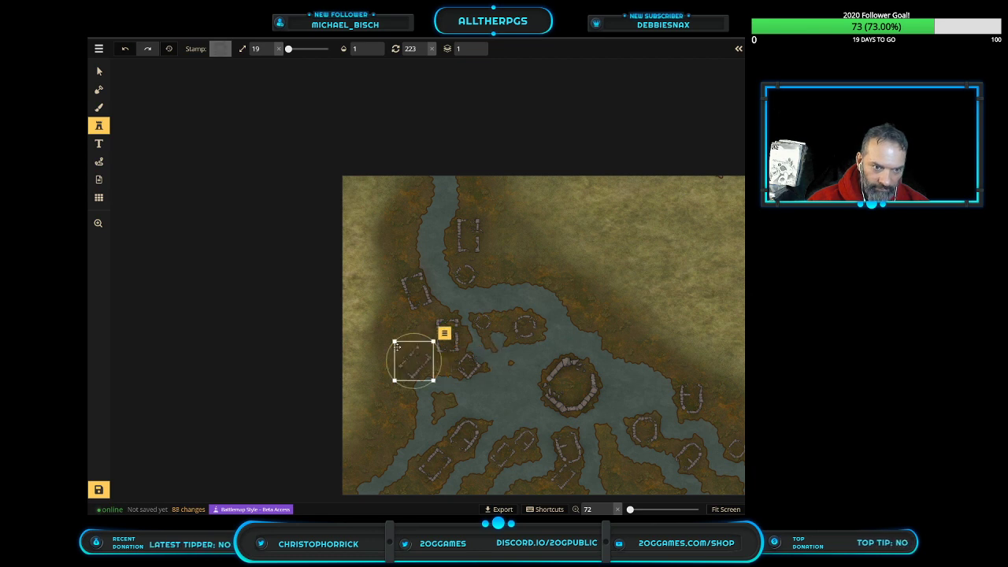
pyautogui.moveTo(395, 340); pyautogui.dragTo(384, 344)
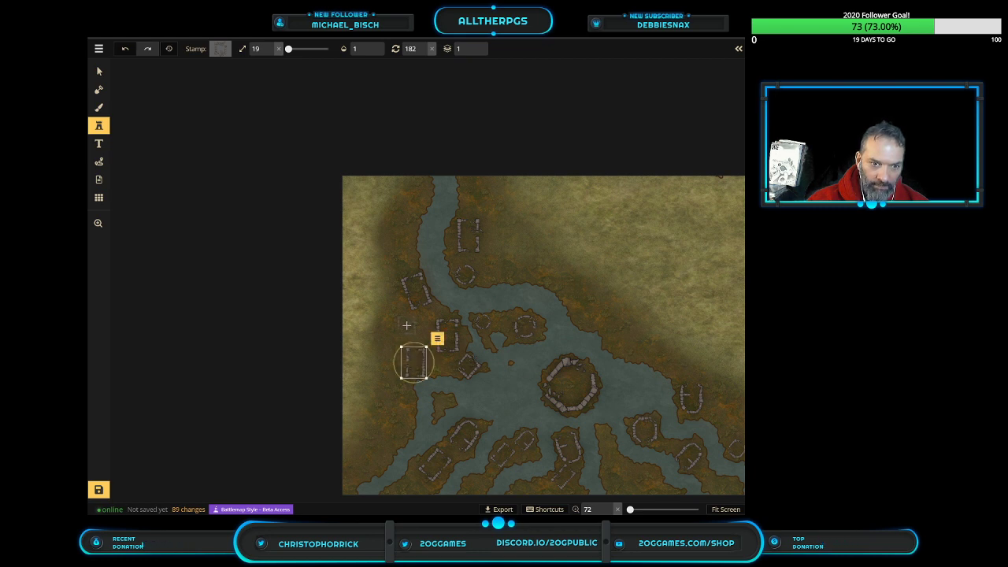
pyautogui.moveTo(414, 362); pyautogui.dragTo(411, 329)
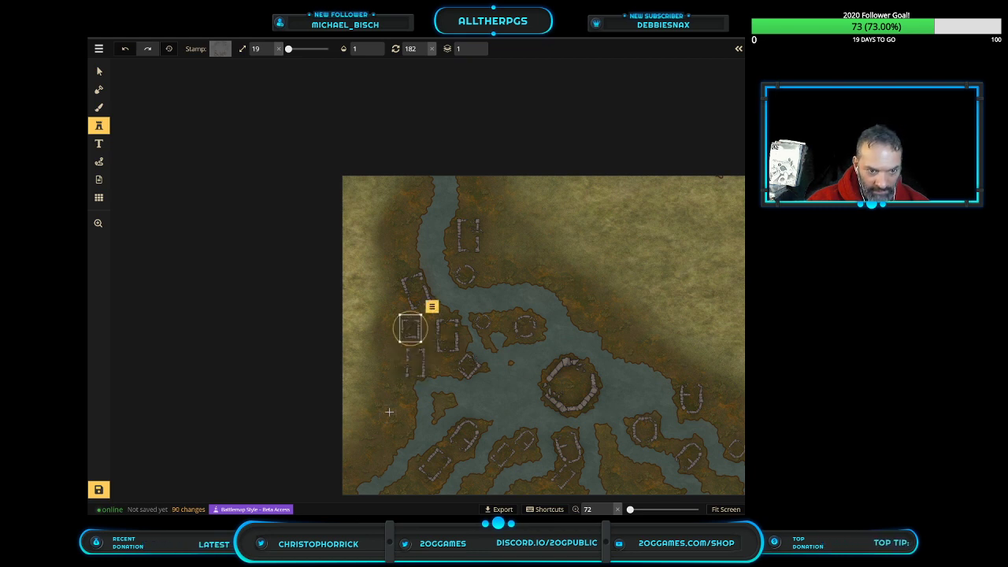
# Place a ruin on the small strip at the map's south edge between the southwestern channels and enlarge it to size 21
pyautogui.click(475, 486)
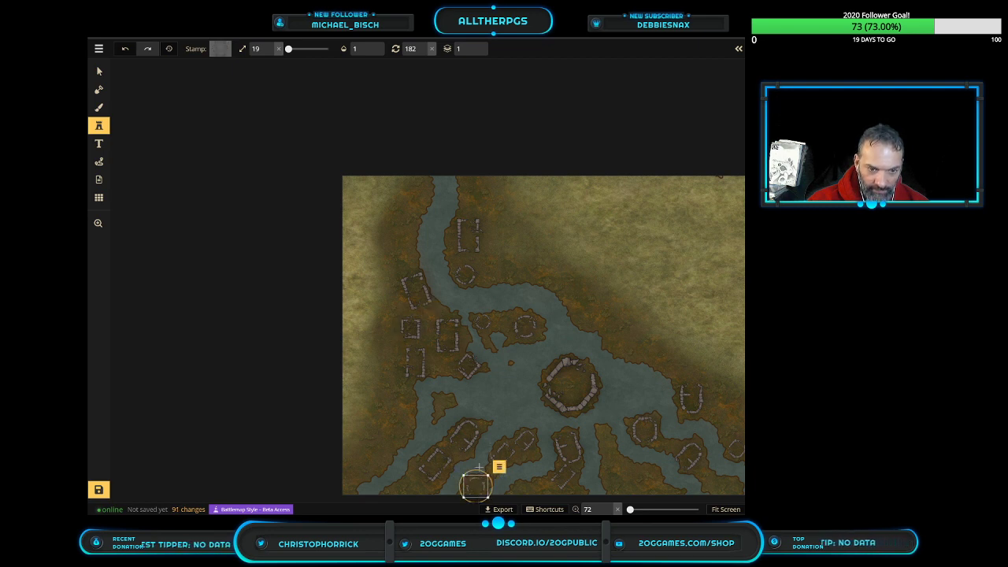
pyautogui.scroll(2, 475, 473)
pyautogui.click(98, 222)
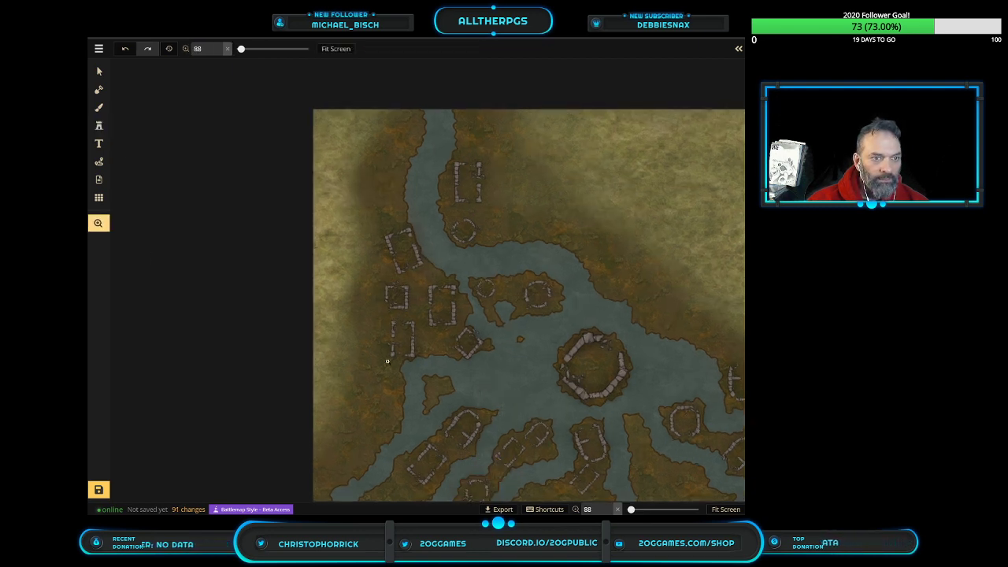
pyautogui.scroll(-3, 414, 210)
pyautogui.scroll(5, 410, 358)
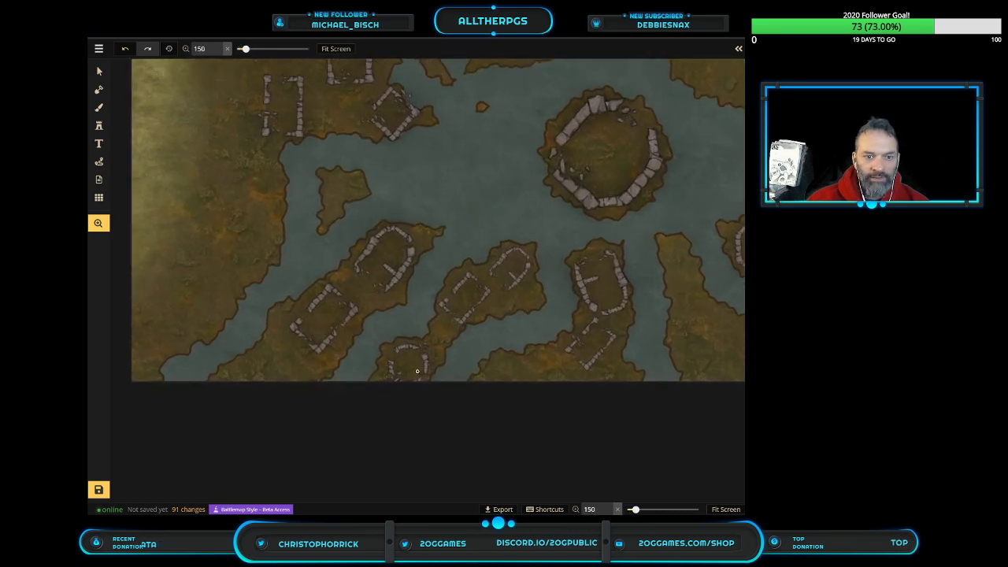
pyautogui.scroll(-3, 384, 377)
pyautogui.click(99, 70)
pyautogui.click(439, 359)
pyautogui.moveTo(439, 359)
pyautogui.mouseDown()
pyautogui.moveTo(457, 352)
pyautogui.moveTo(445, 362)
pyautogui.mouseUp()
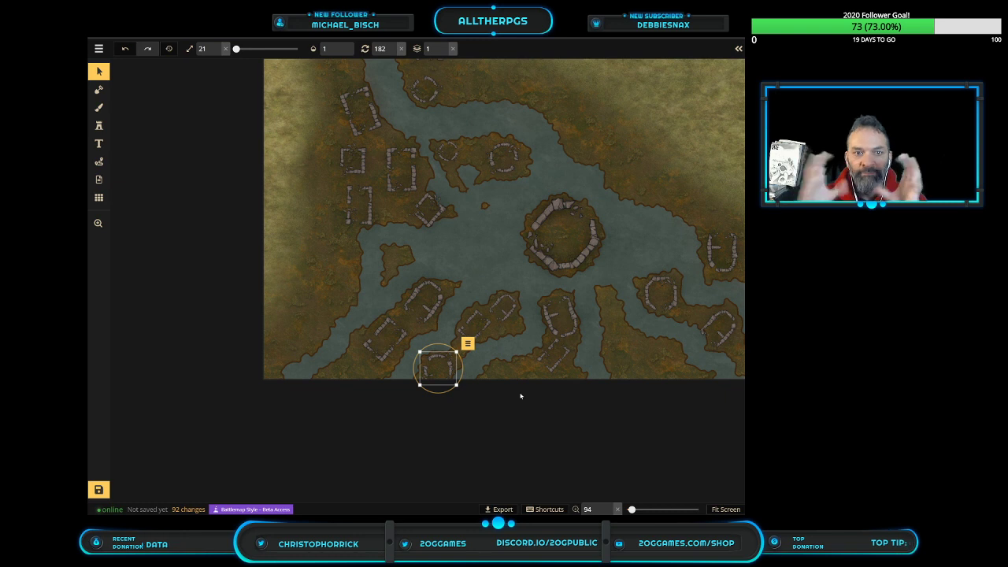
pyautogui.scroll(-3, 505, 368)
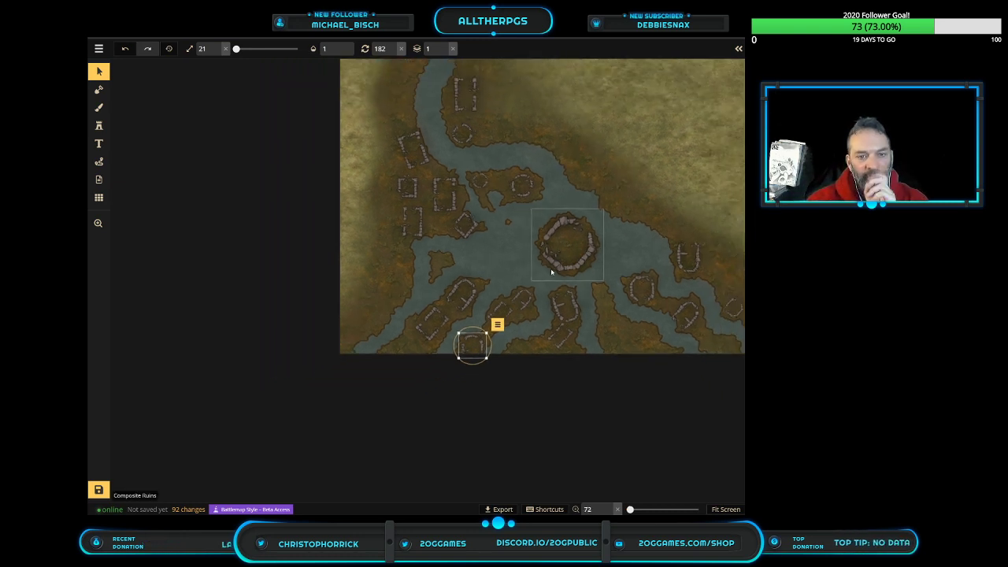
pyautogui.click(98, 224)
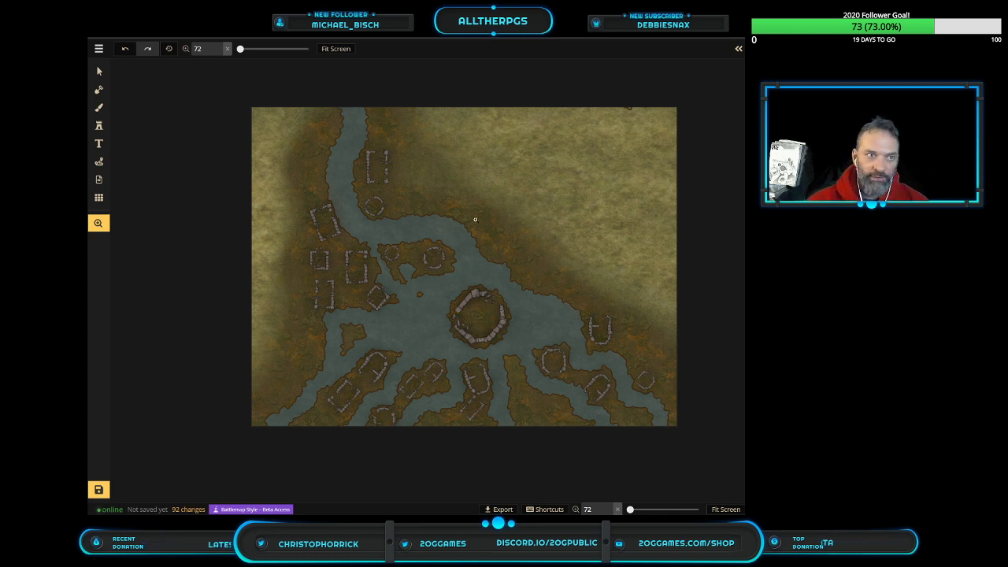
pyautogui.click(98, 109)
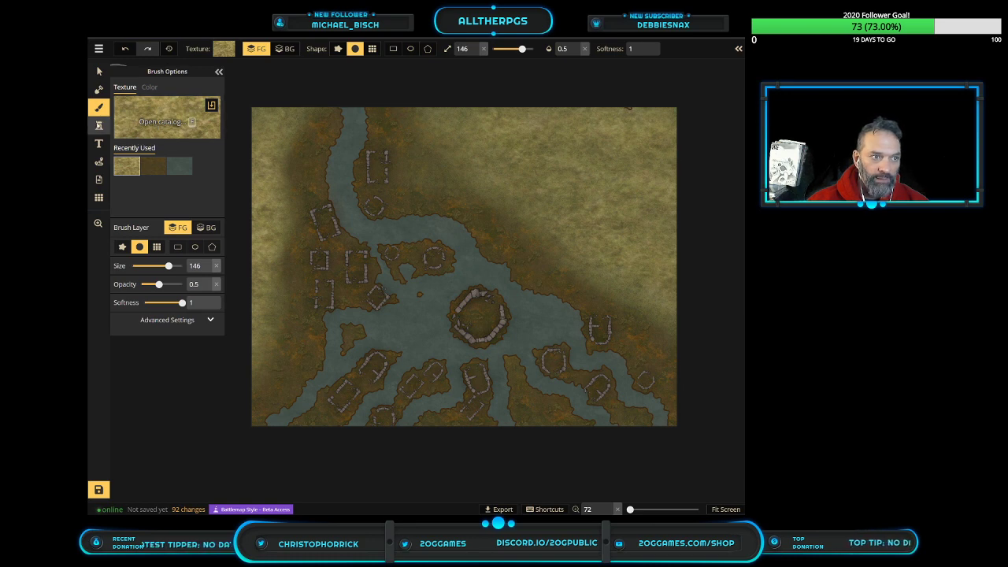
# Browse the stamp catalog and expand the stone ruins set to view its variants
pyautogui.click(98, 126)
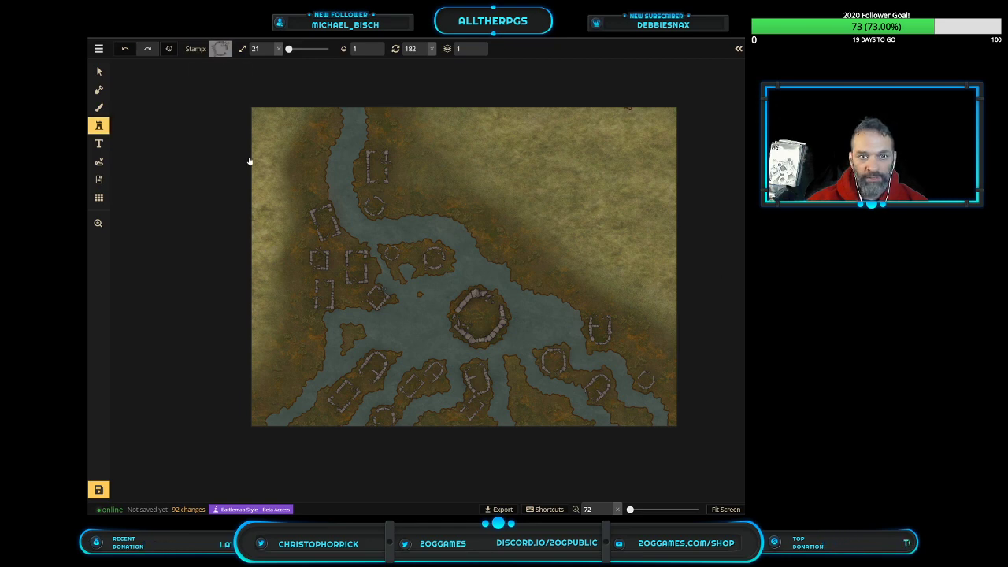
pyautogui.click(221, 49)
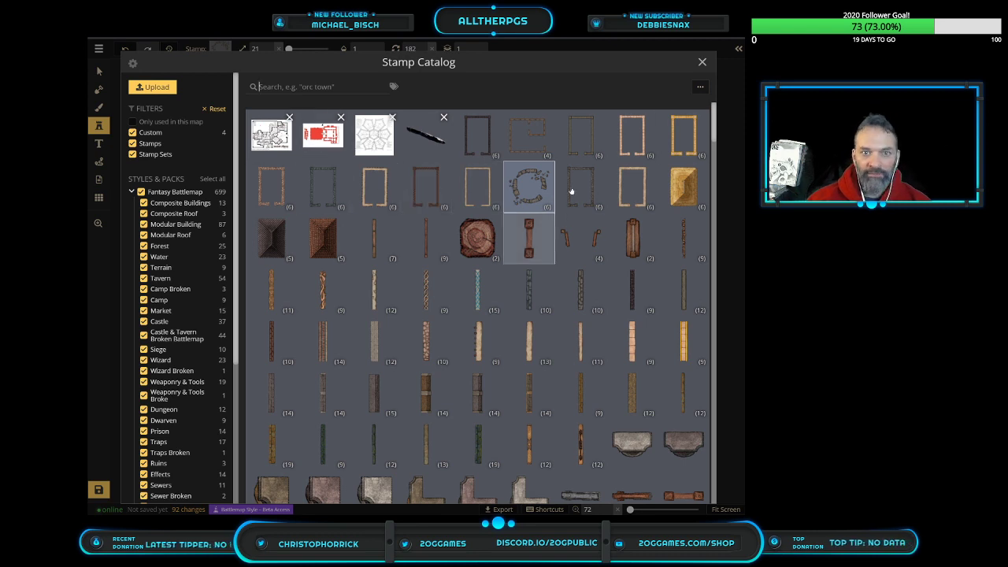
pyautogui.click(536, 207)
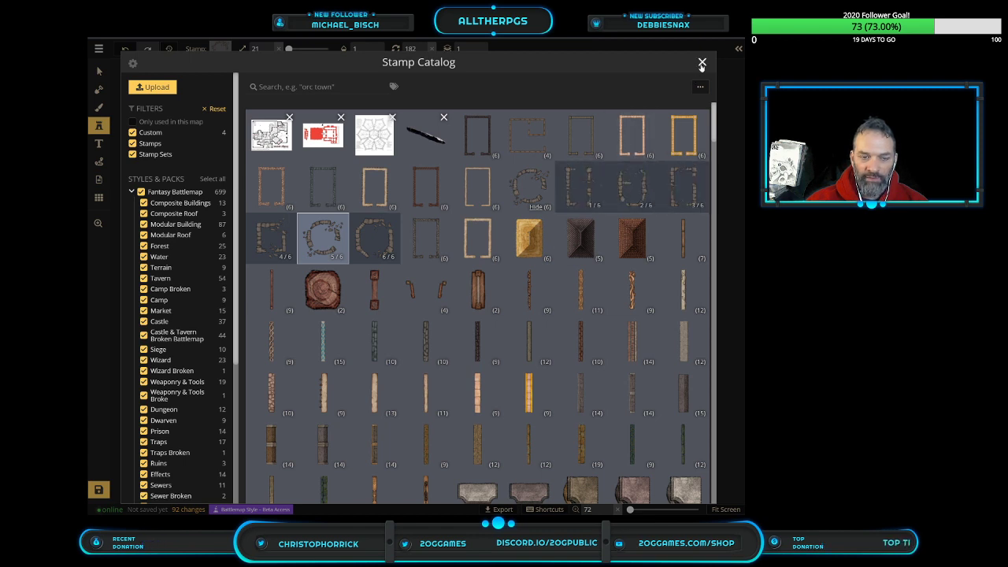
pyautogui.scroll(-4, 473, 275)
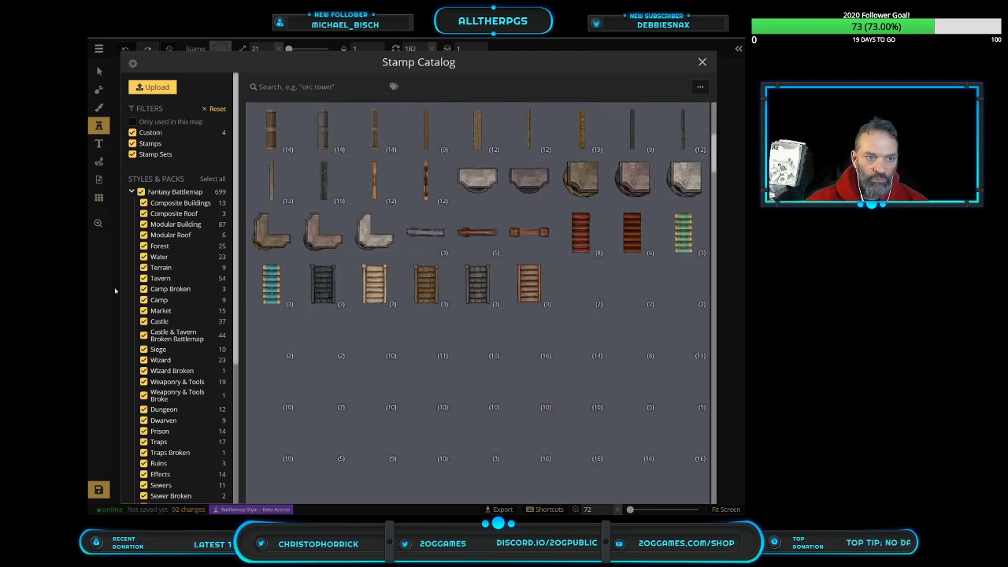
# Switch the stamp catalog's pack filter from Fantasy Battlemap to Fantasy Regional HD
pyautogui.click(130, 193)
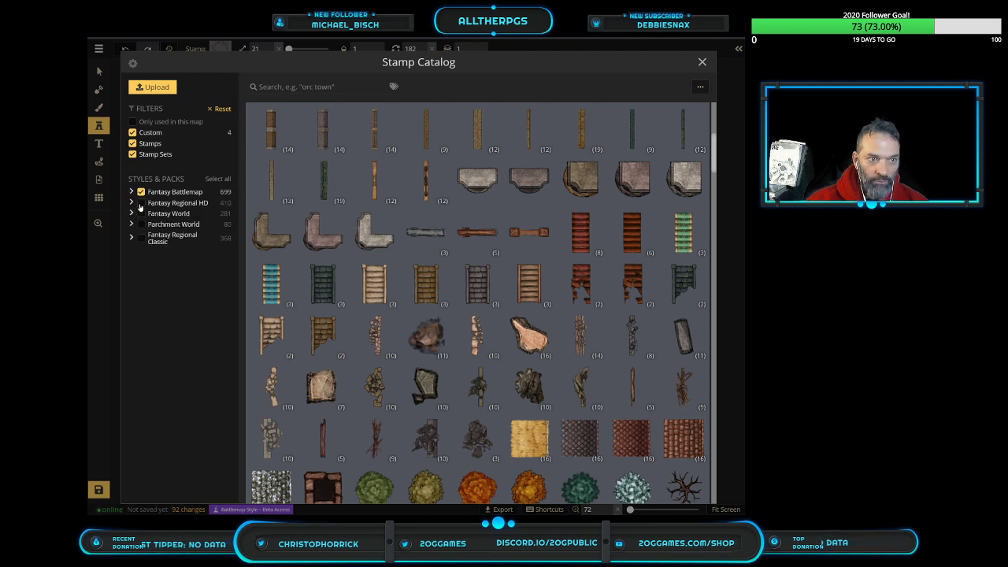
pyautogui.click(141, 193)
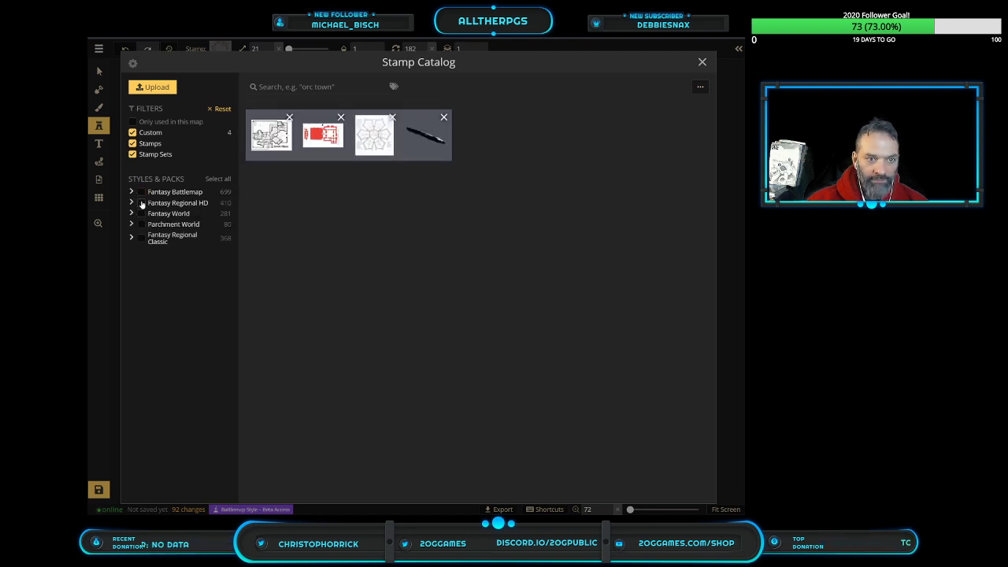
pyautogui.click(141, 203)
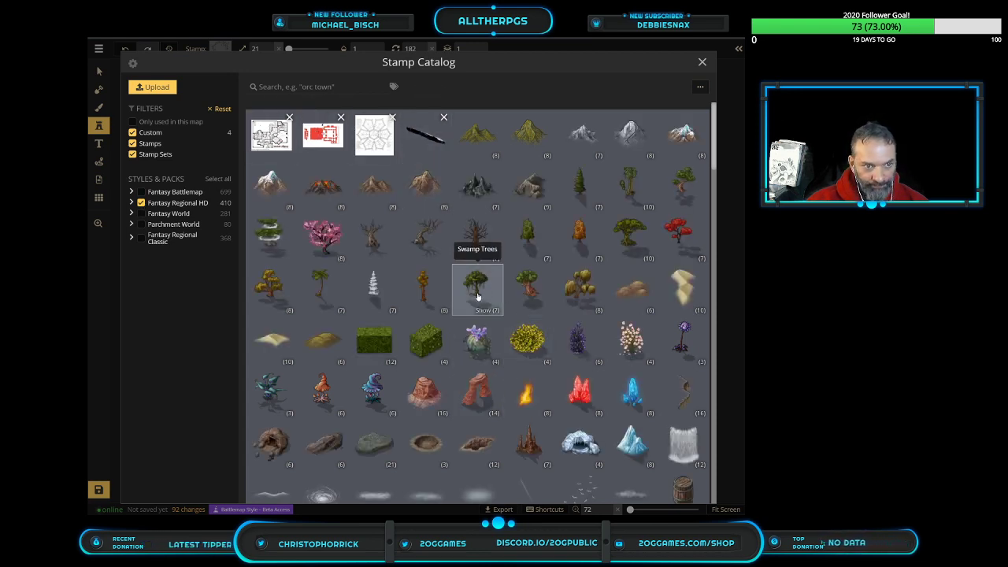
# Filter the stamp catalog to Fantasy Battlemap only and choose the round golden-brown coral stamp
pyautogui.click(141, 202)
pyautogui.click(141, 191)
pyautogui.scroll(-10, 464, 315)
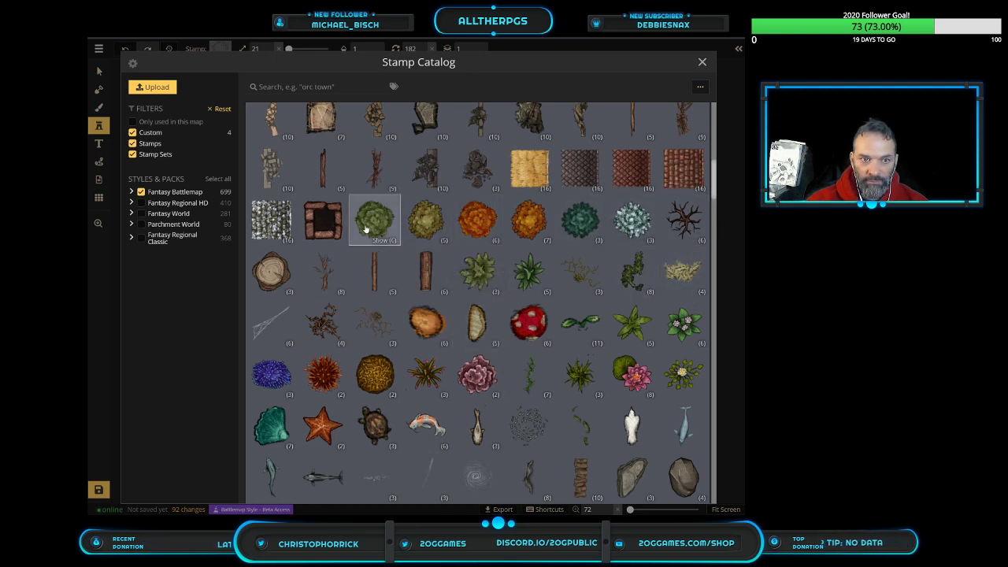
pyautogui.click(378, 380)
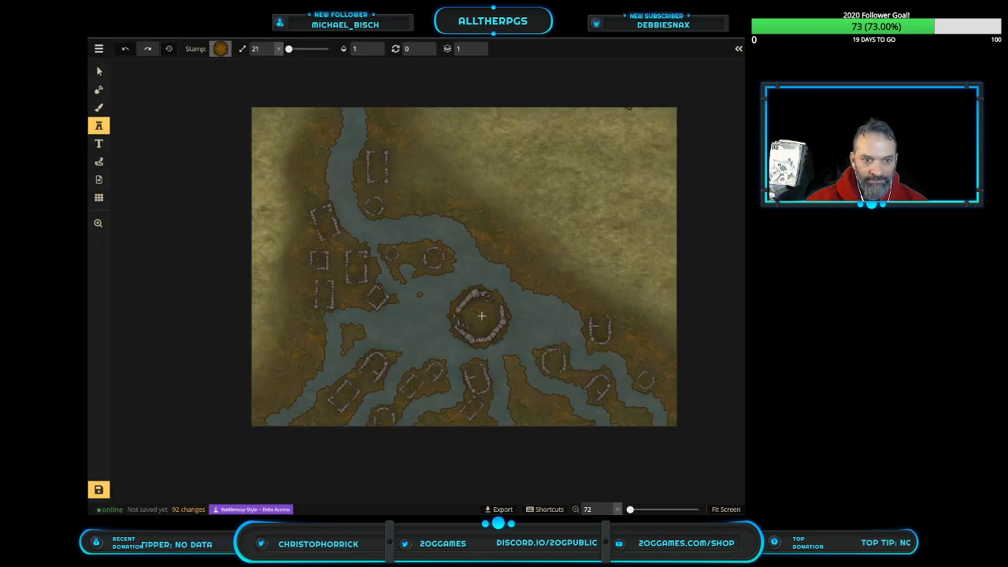
# Switch the golden-brown coral stamp to its second variant, the one with thick folds
pyautogui.scroll(3, 478, 311)
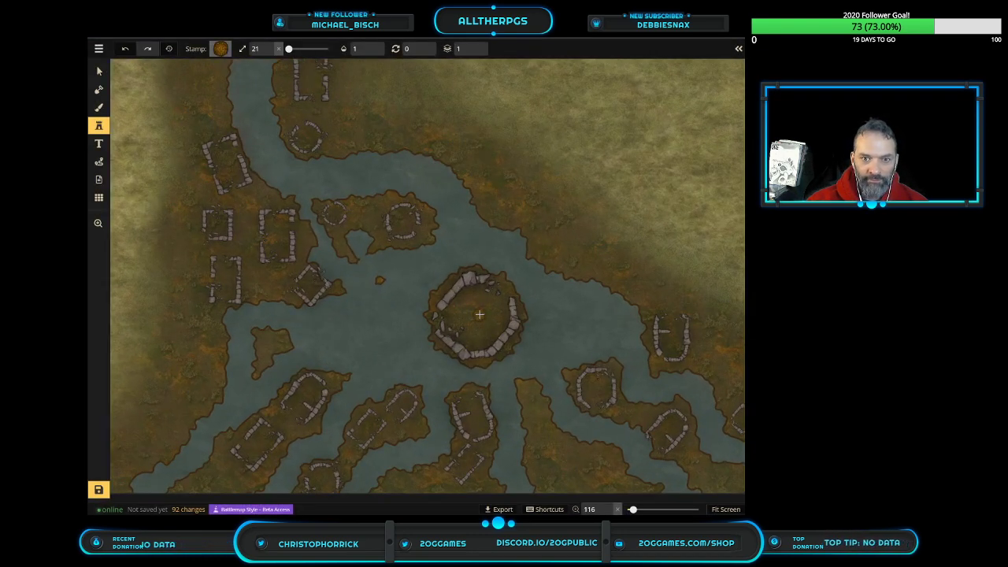
pyautogui.click(738, 48)
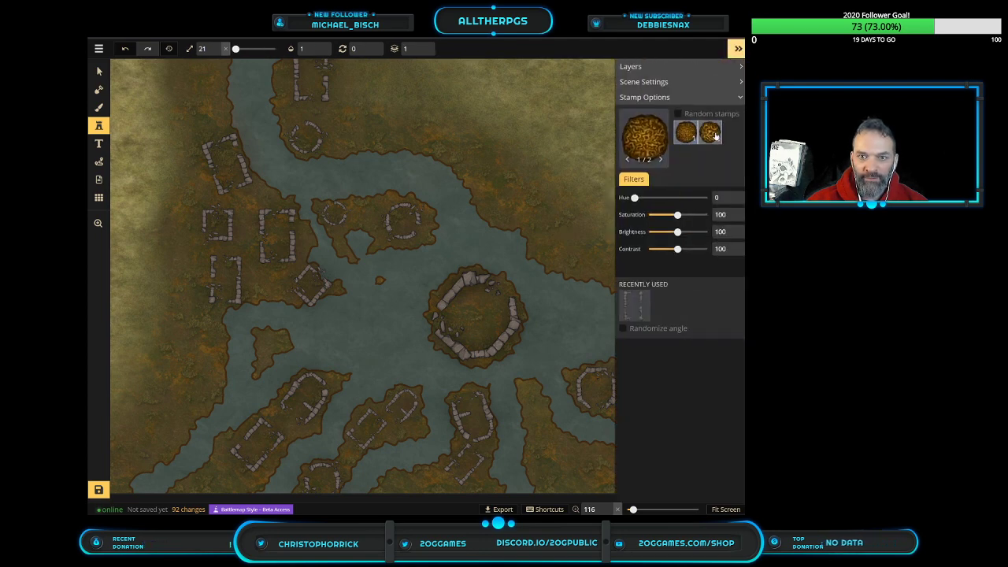
pyautogui.click(660, 159)
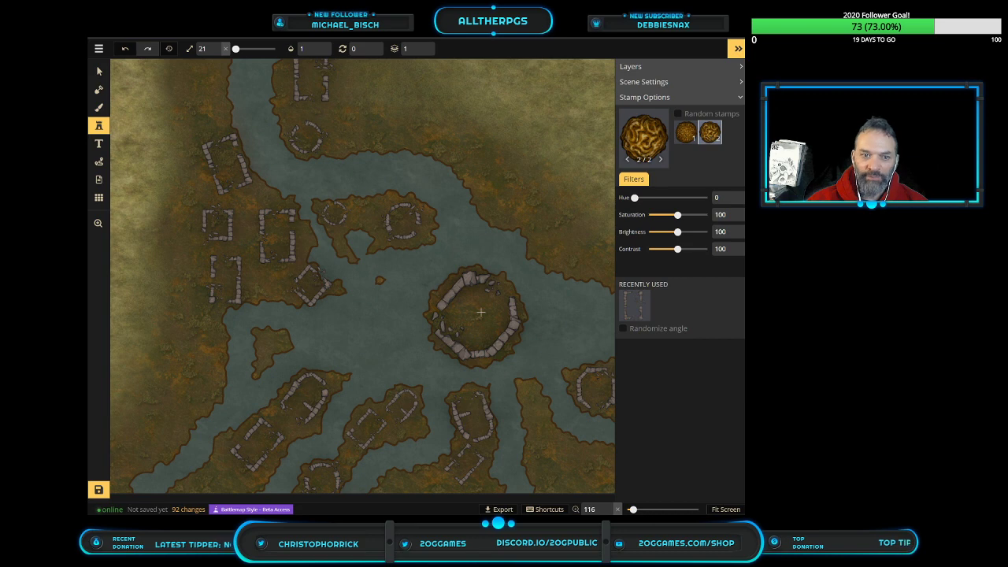
pyautogui.click(738, 48)
# Place the coral stamp inside the central island's stone ring, set its size to 135, and center it within the walls
pyautogui.scroll(3, 466, 300)
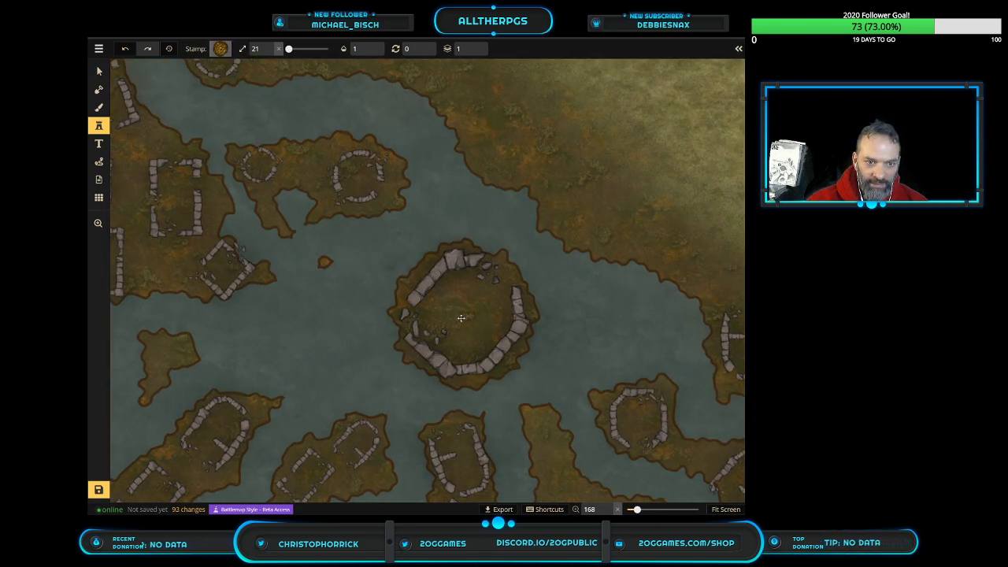
pyautogui.scroll(8, 465, 315)
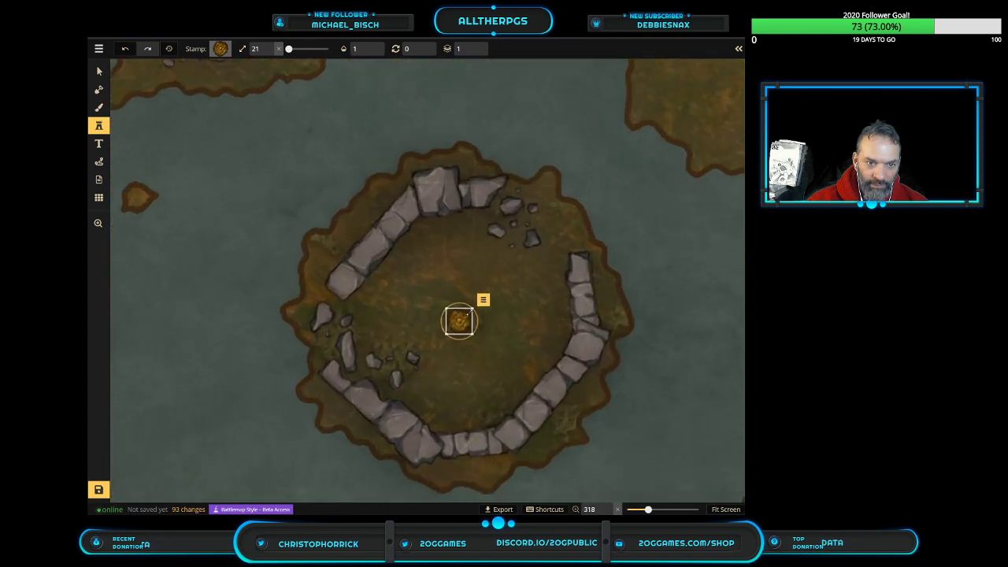
pyautogui.moveTo(483, 300); pyautogui.dragTo(677, 108)
pyautogui.click(462, 321)
pyautogui.moveTo(576, 208); pyautogui.dragTo(538, 246)
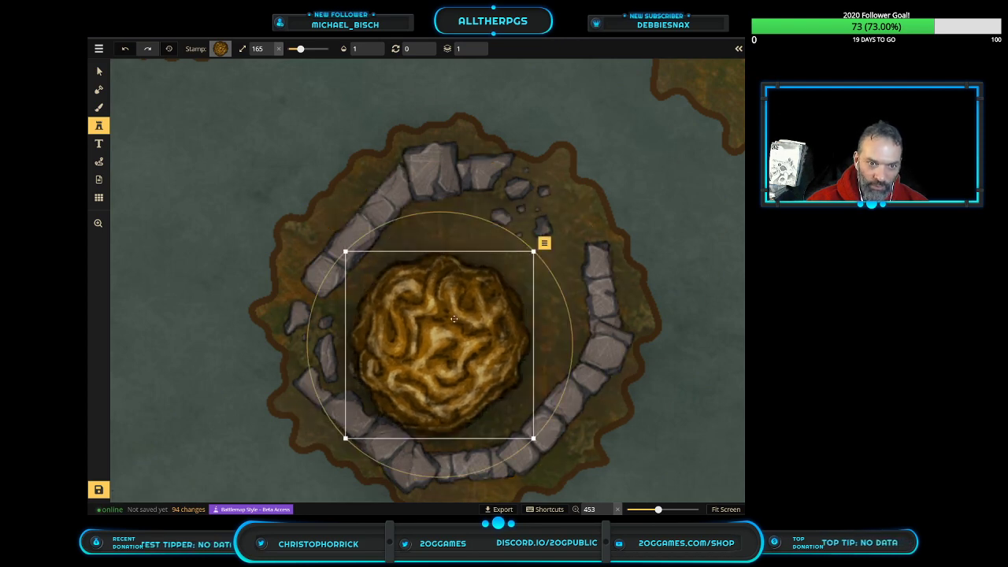
pyautogui.click(488, 302)
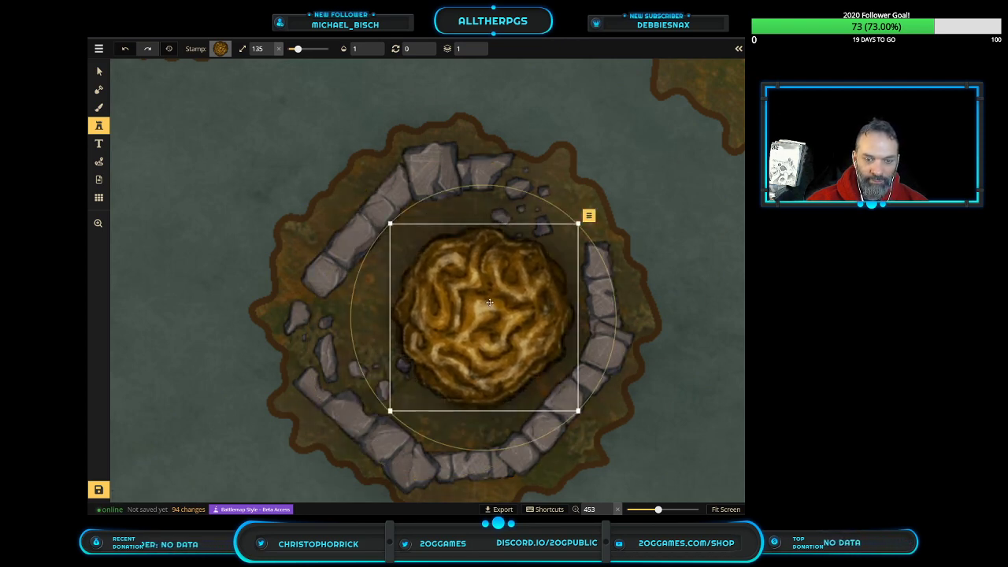
# Choose the Sea Snake stamp from the stamp catalog
pyautogui.scroll(-3, 518, 307)
pyautogui.scroll(-2, 519, 306)
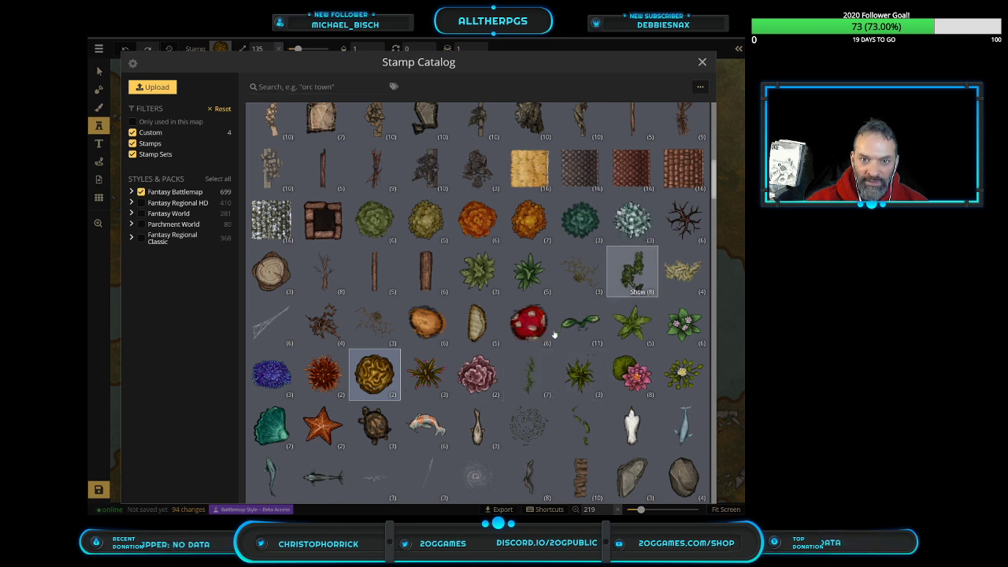
pyautogui.click(638, 293)
pyautogui.scroll(-3, 430, 383)
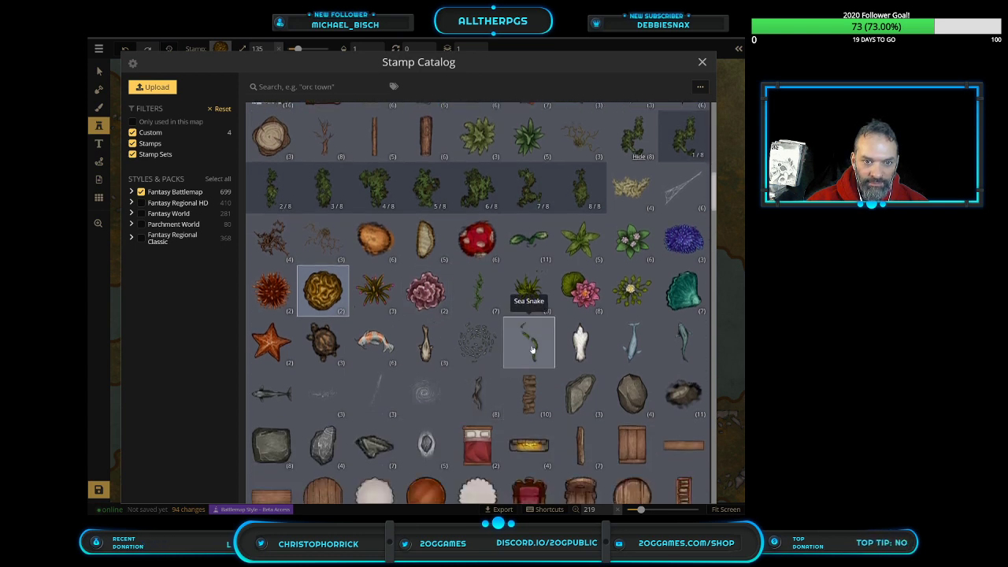
pyautogui.click(532, 349)
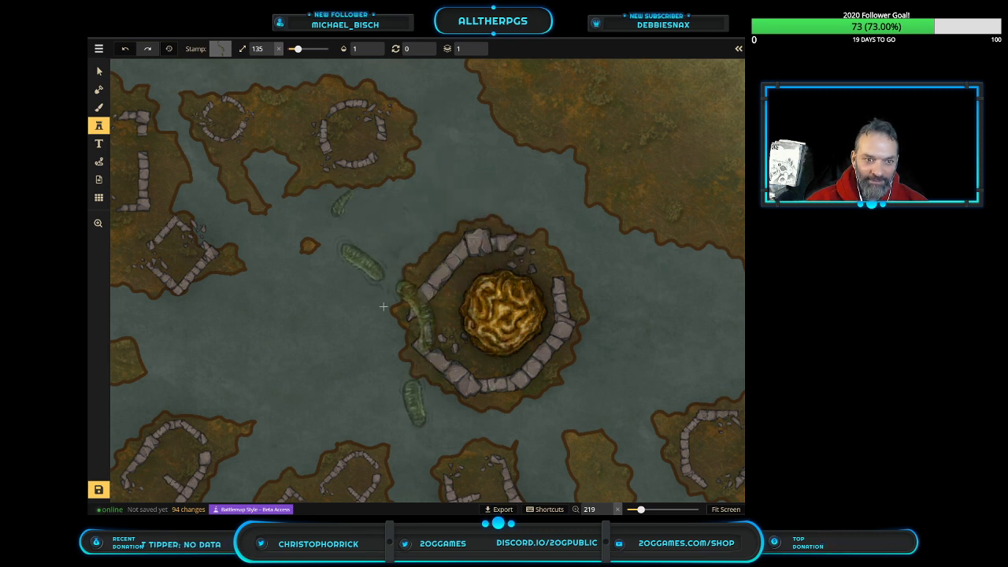
# Place the Sea Snake stamp across the western side of the central island, rotate it to 293, and resize it to 98
pyautogui.click(406, 307)
pyautogui.moveTo(401, 164); pyautogui.dragTo(222, 229)
pyautogui.moveTo(411, 279); pyautogui.dragTo(398, 306)
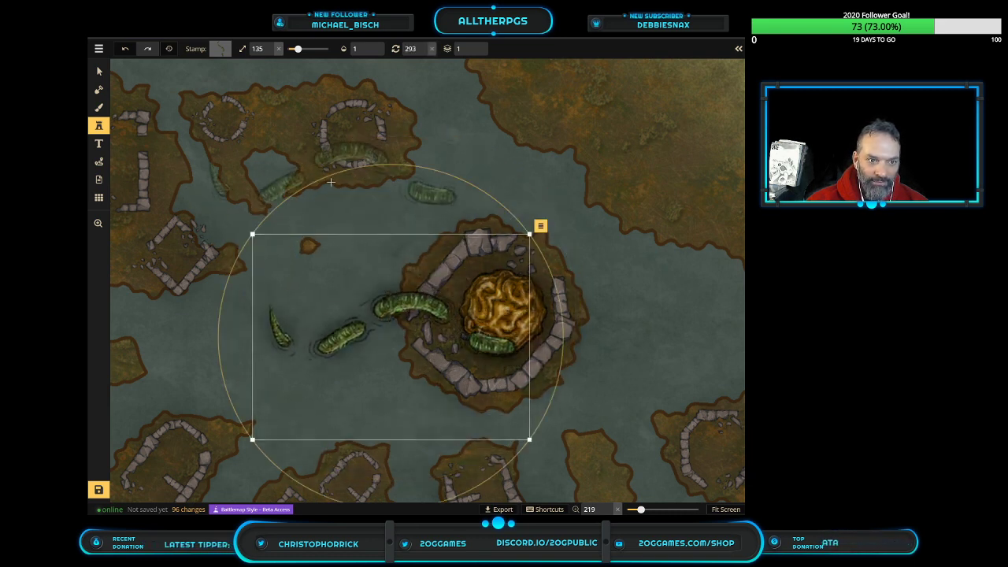
pyautogui.moveTo(253, 234); pyautogui.dragTo(360, 315)
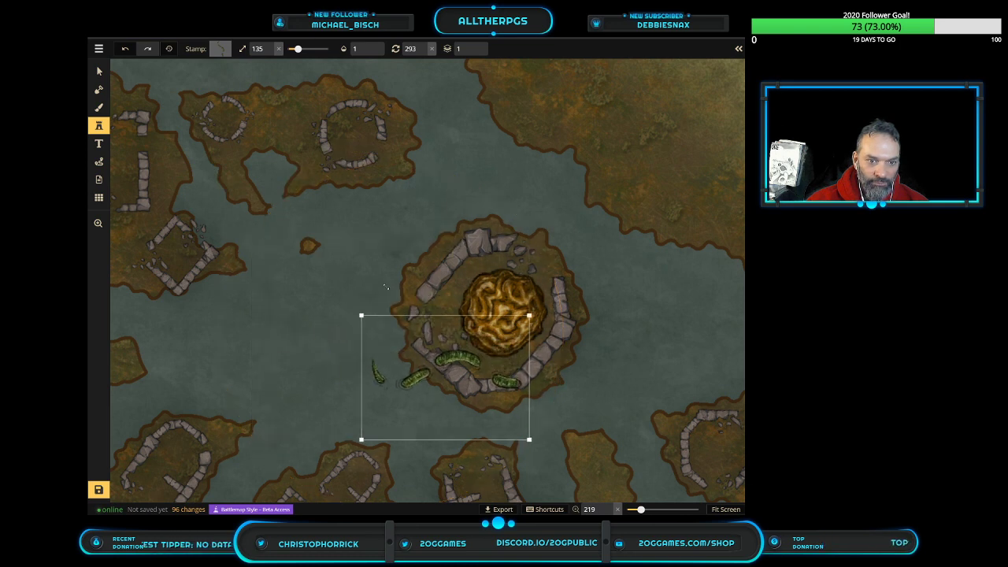
pyautogui.moveTo(462, 358); pyautogui.dragTo(436, 318)
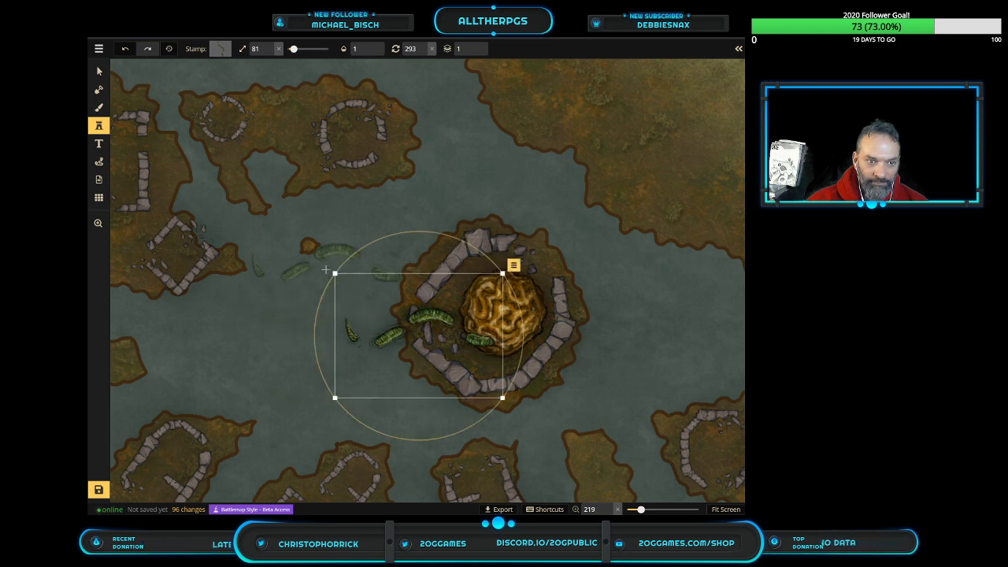
pyautogui.moveTo(335, 274); pyautogui.dragTo(299, 247)
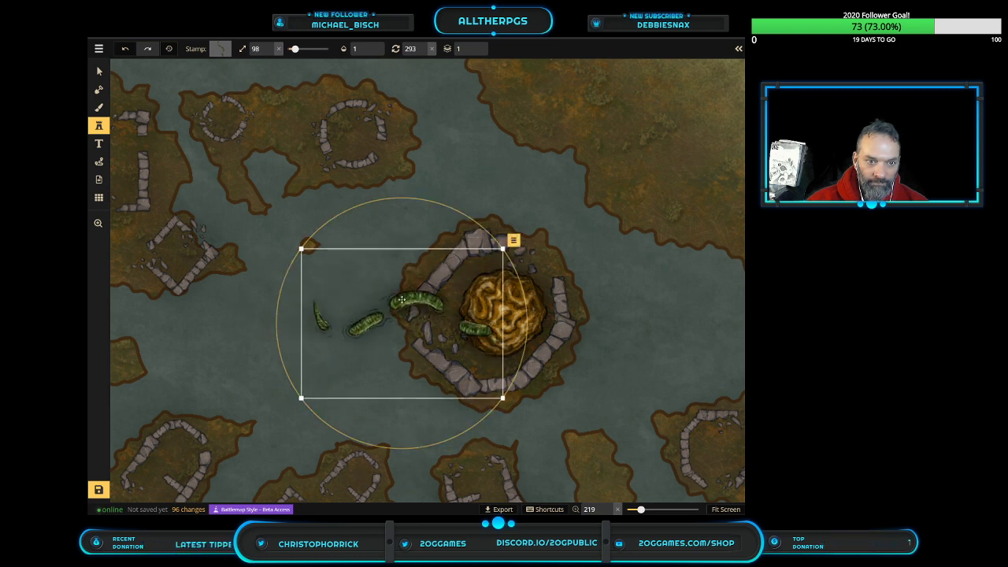
pyautogui.moveTo(421, 313); pyautogui.dragTo(421, 319)
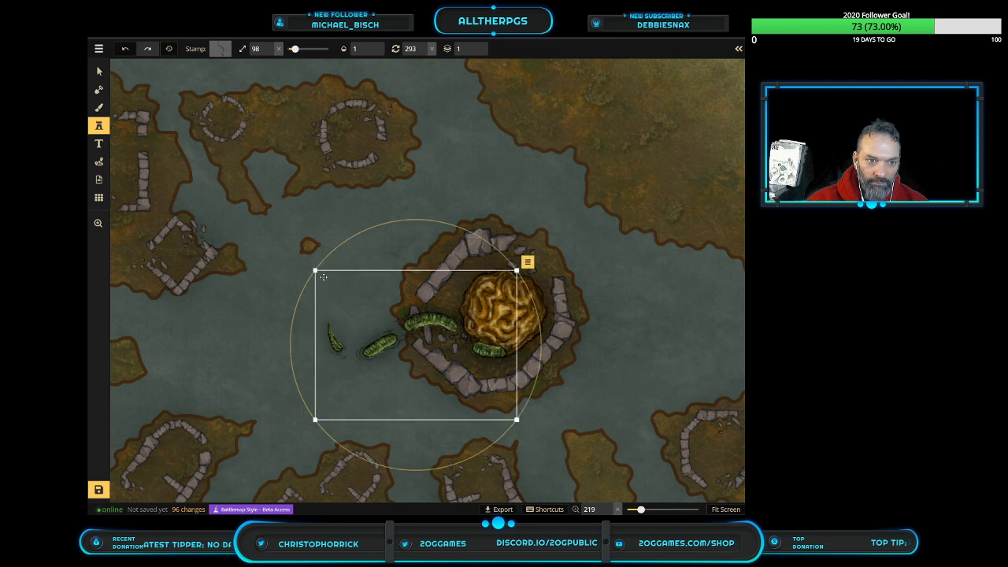
# Refine the western sea snake to size 121 and rotation 279, and lower it to layer 0 behind the coral
pyautogui.moveTo(315, 270); pyautogui.dragTo(298, 250)
pyautogui.moveTo(404, 315); pyautogui.dragTo(419, 328)
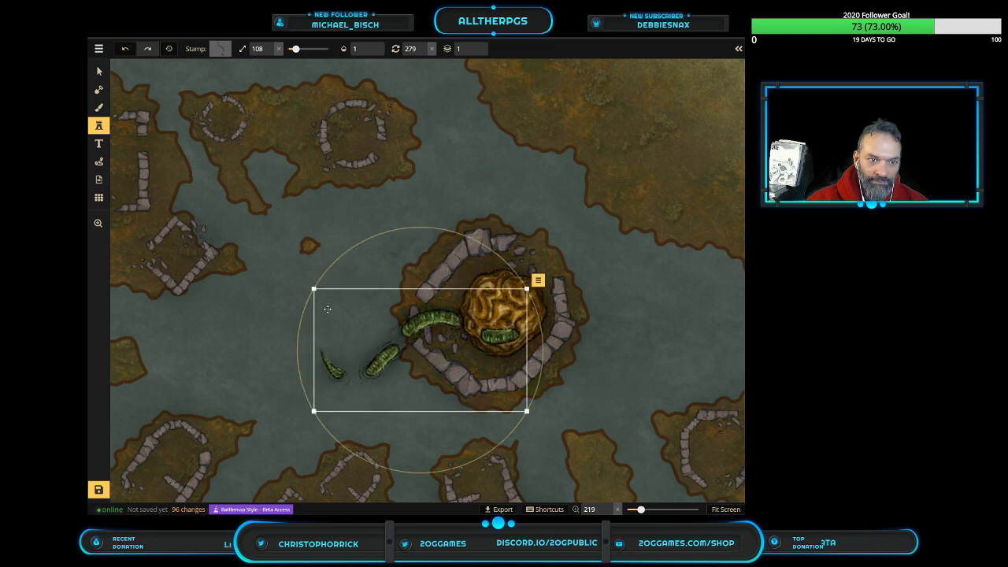
pyautogui.moveTo(313, 289); pyautogui.dragTo(288, 273)
pyautogui.moveTo(408, 318); pyautogui.dragTo(418, 322)
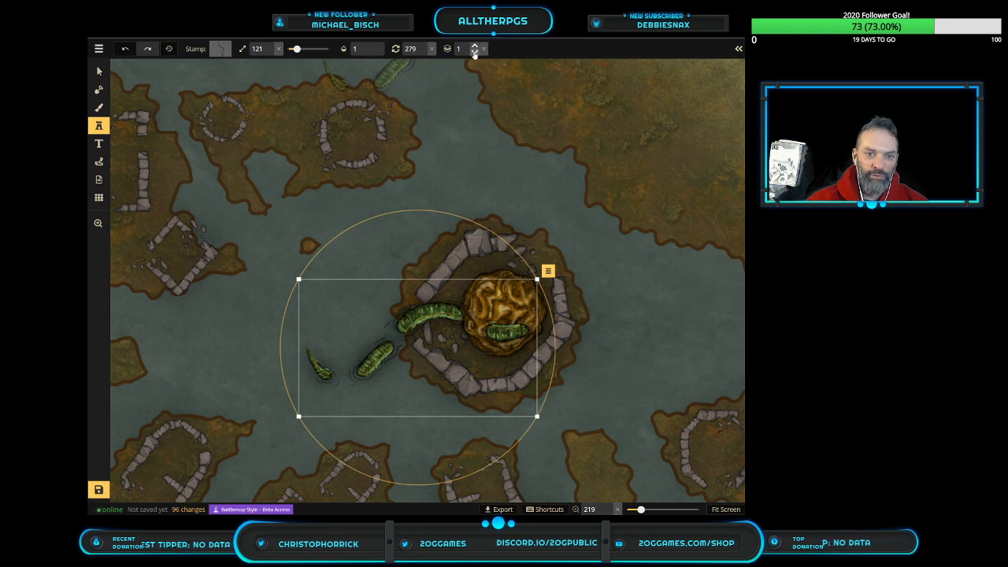
pyautogui.click(474, 53)
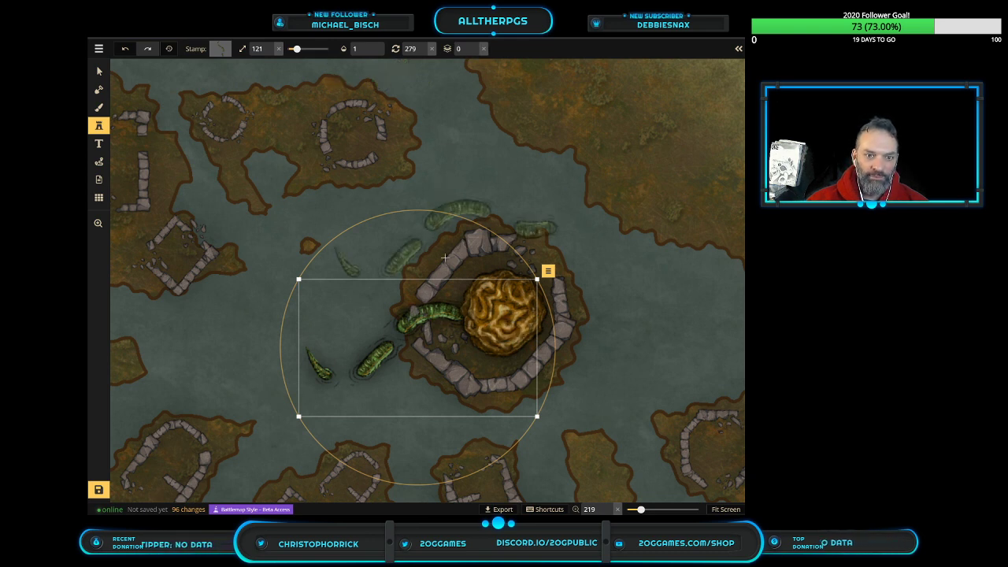
# Place a second sea snake at the central island's northeast side, rotated to 53, with its body reaching north across the river
pyautogui.click(450, 202)
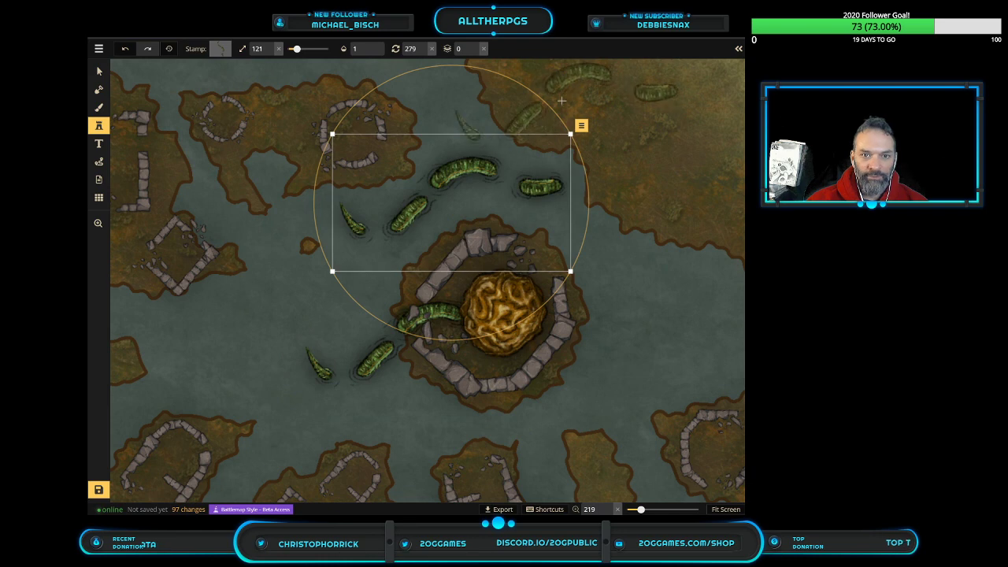
pyautogui.moveTo(549, 108); pyautogui.dragTo(570, 194)
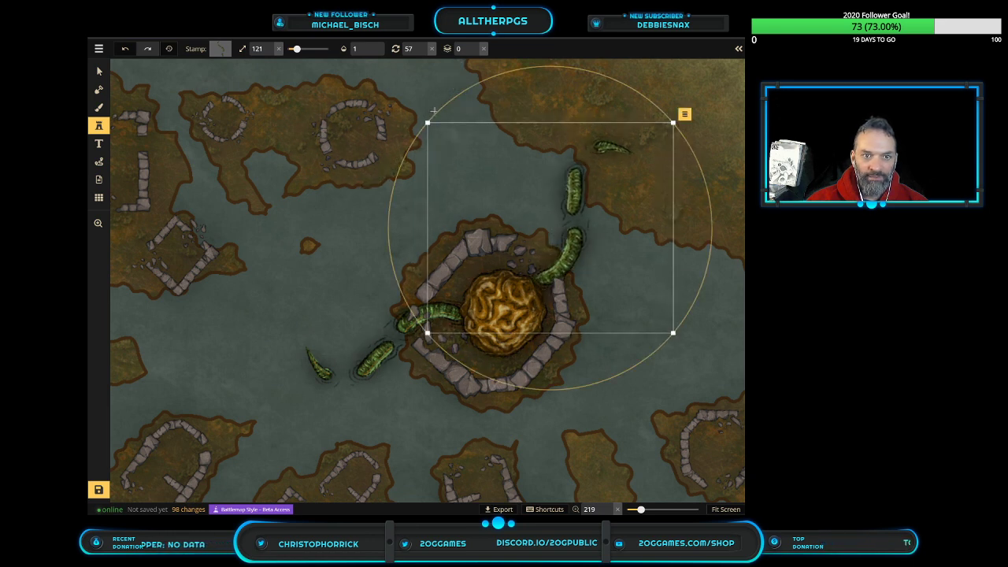
pyautogui.moveTo(436, 114); pyautogui.dragTo(410, 147)
pyautogui.moveTo(568, 184)
pyautogui.mouseDown()
pyautogui.moveTo(552, 197)
pyautogui.moveTo(526, 186)
pyautogui.moveTo(557, 198)
pyautogui.mouseUp()
pyautogui.moveTo(377, 203); pyautogui.dragTo(381, 192)
pyautogui.moveTo(555, 247); pyautogui.dragTo(542, 260)
pyautogui.moveTo(367, 221); pyautogui.dragTo(371, 201)
pyautogui.scroll(-3, 611, 230)
pyautogui.scroll(-4, 610, 229)
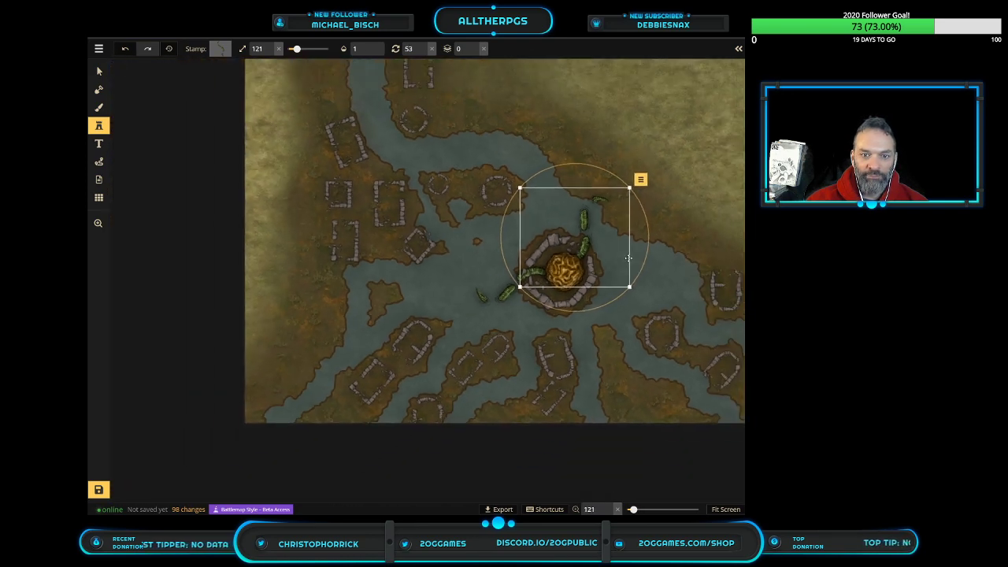
# Save the map under the name Swamped Village
pyautogui.click(100, 72)
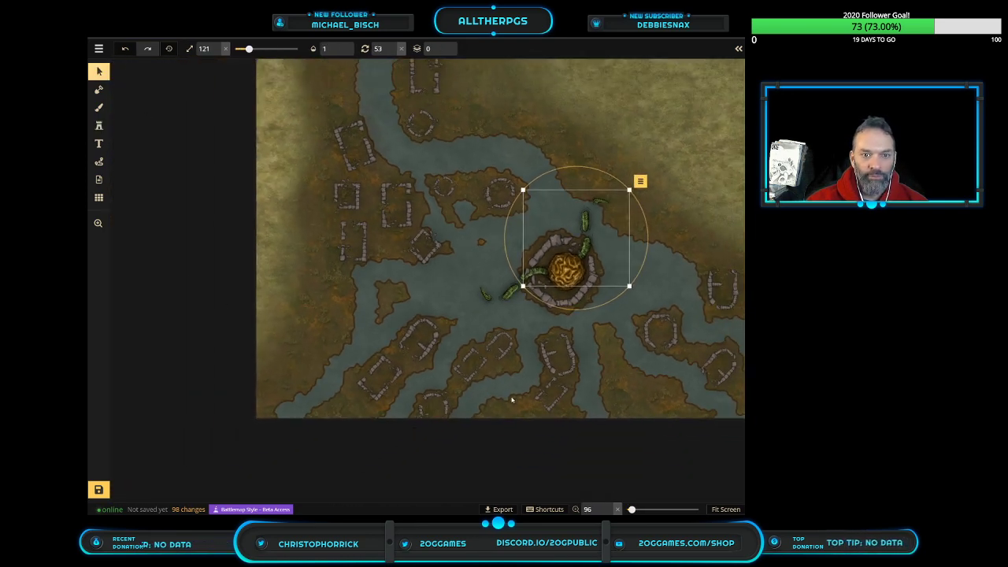
pyautogui.click(507, 356)
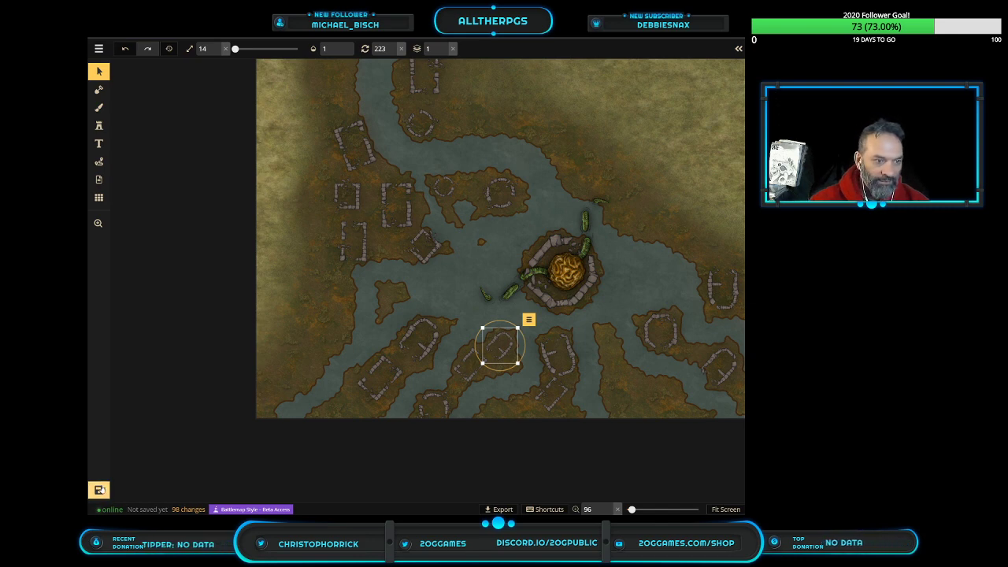
pyautogui.click(99, 490)
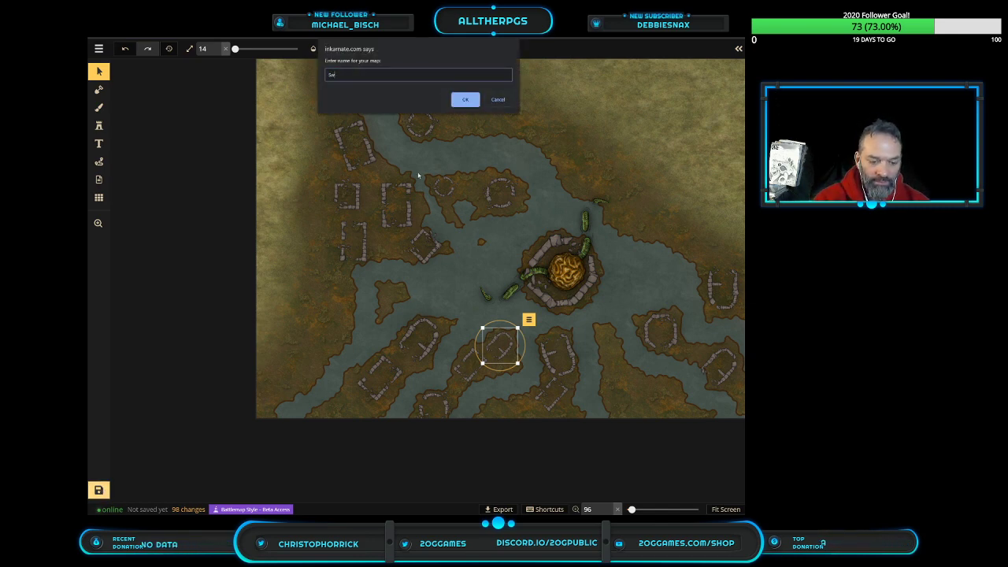
pyautogui.write('Swamped Vilage')
pyautogui.press('Return')
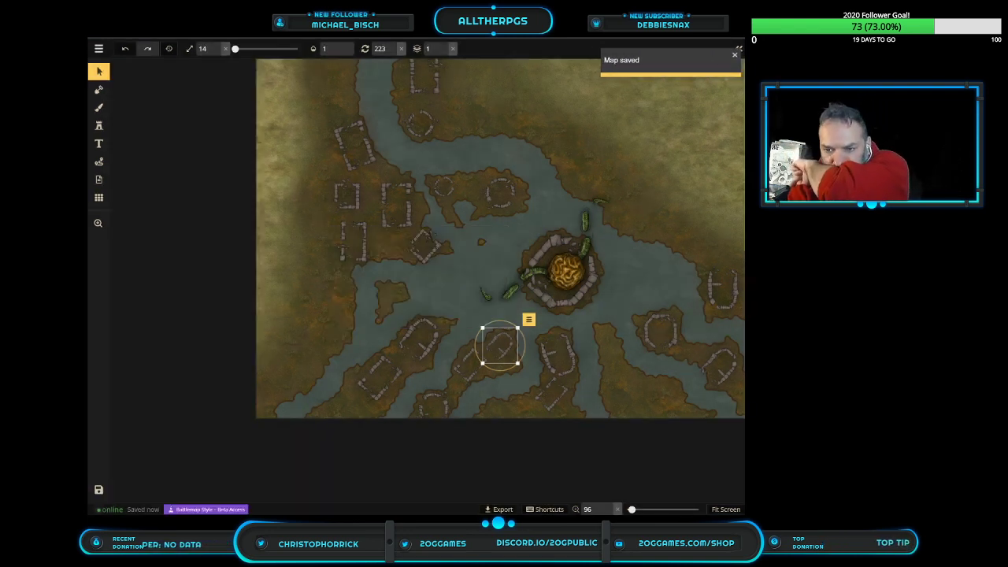
# Return to the maps list and open the Volcanoes and lava map from the Stercorarius folder
pyautogui.click(99, 48)
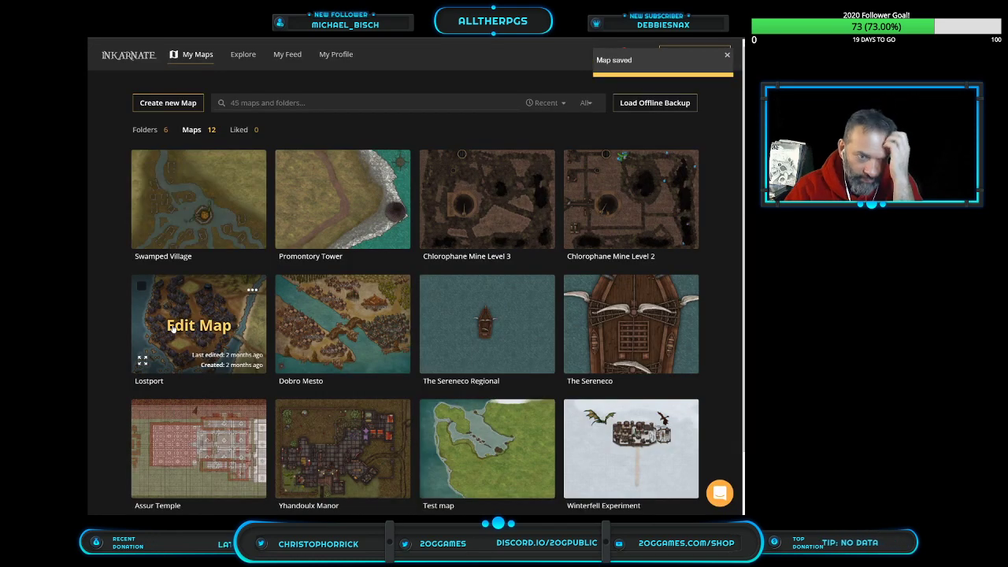
pyautogui.scroll(-2, 300, 335)
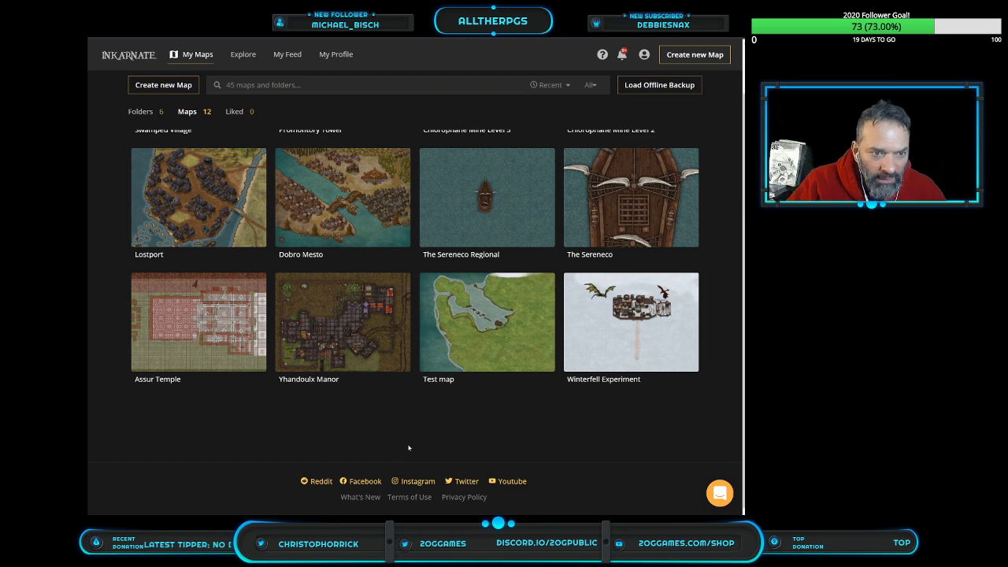
pyautogui.scroll(2, 408, 447)
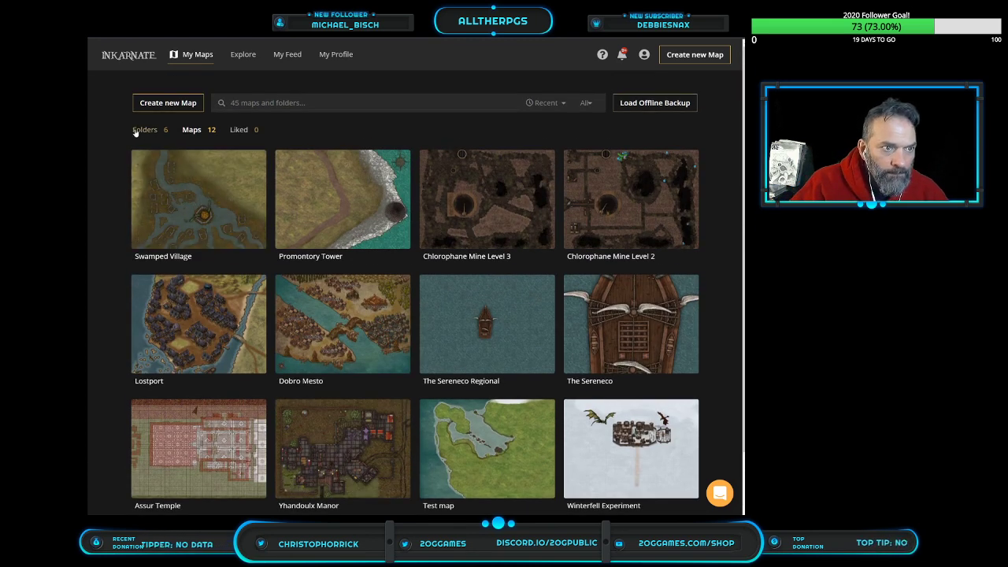
pyautogui.click(135, 130)
pyautogui.click(184, 204)
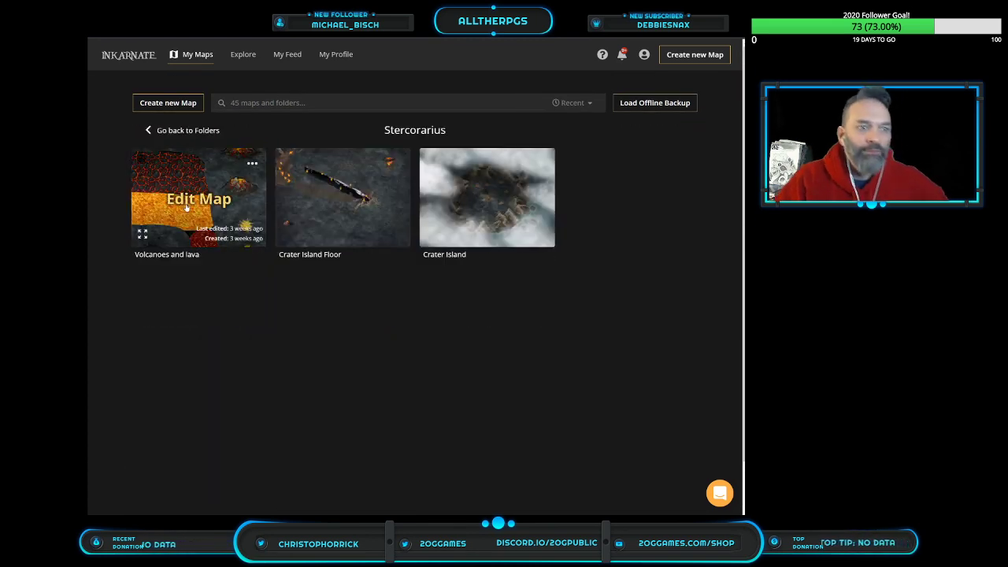
pyautogui.click(288, 271)
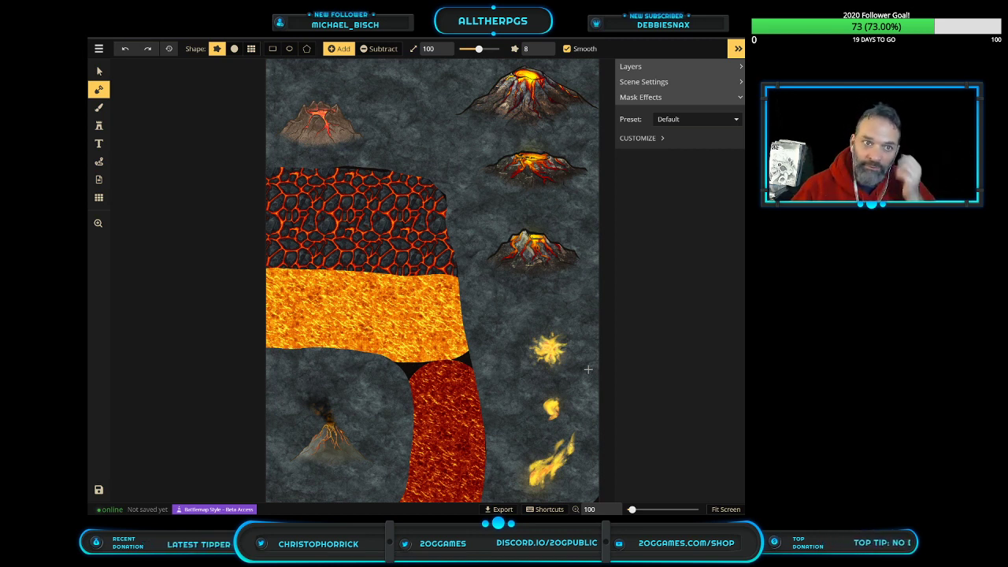
# Select the large volcano stamp in the map's northeast corner and shift it slightly southwest
pyautogui.scroll(-1, 588, 364)
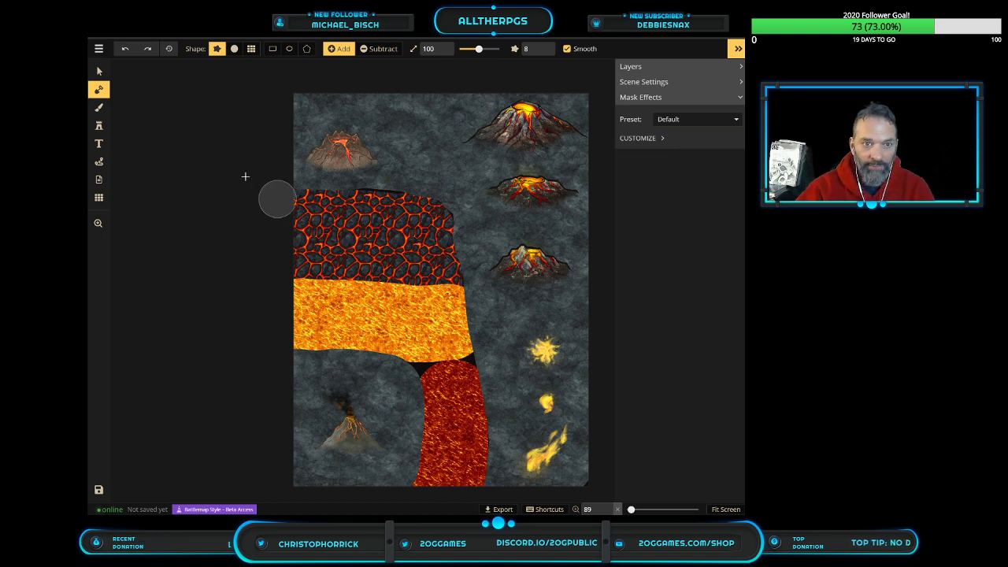
pyautogui.click(98, 71)
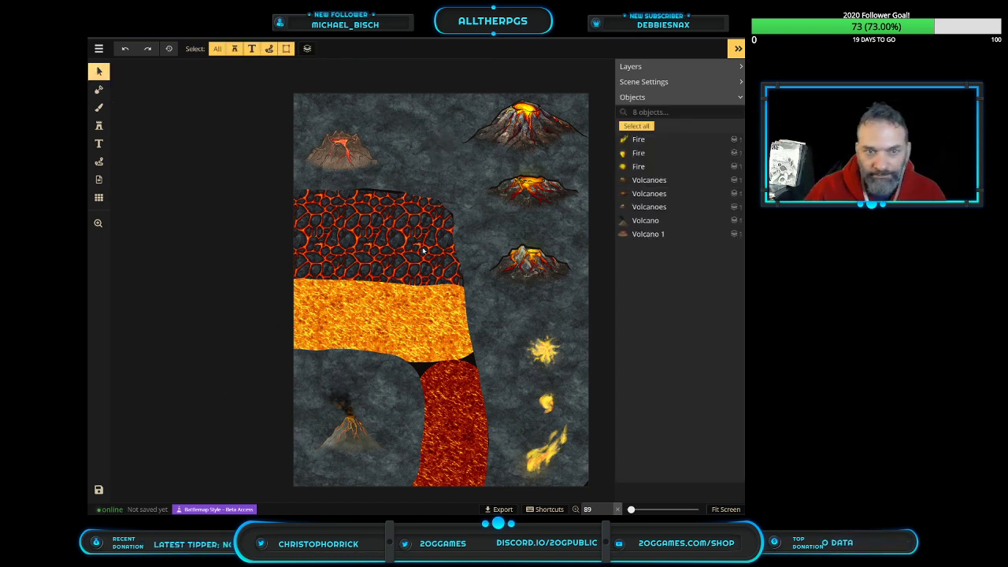
pyautogui.click(530, 128)
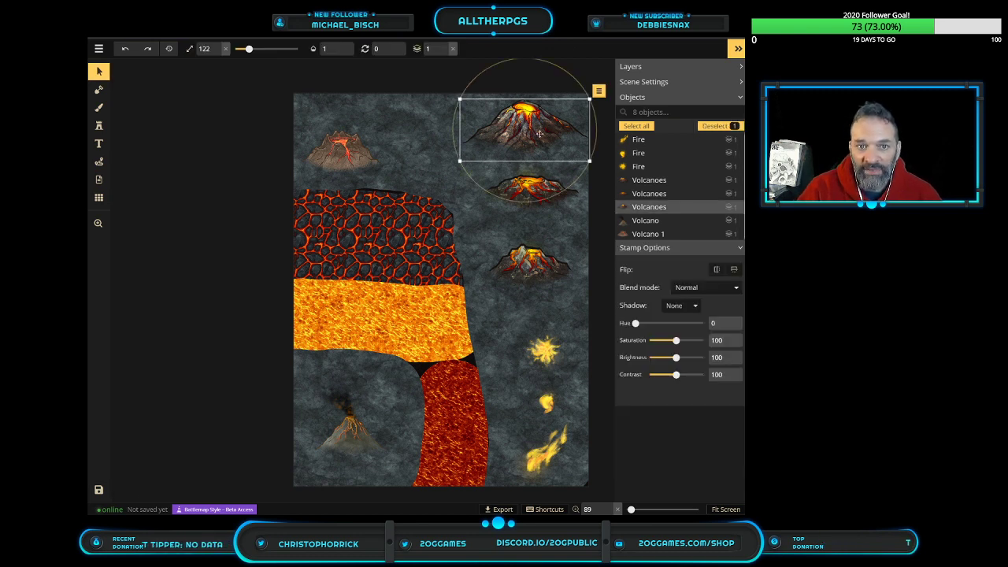
pyautogui.moveTo(540, 134)
pyautogui.mouseDown()
pyautogui.moveTo(512, 136)
pyautogui.moveTo(520, 138)
pyautogui.mouseUp()
pyautogui.click(520, 138)
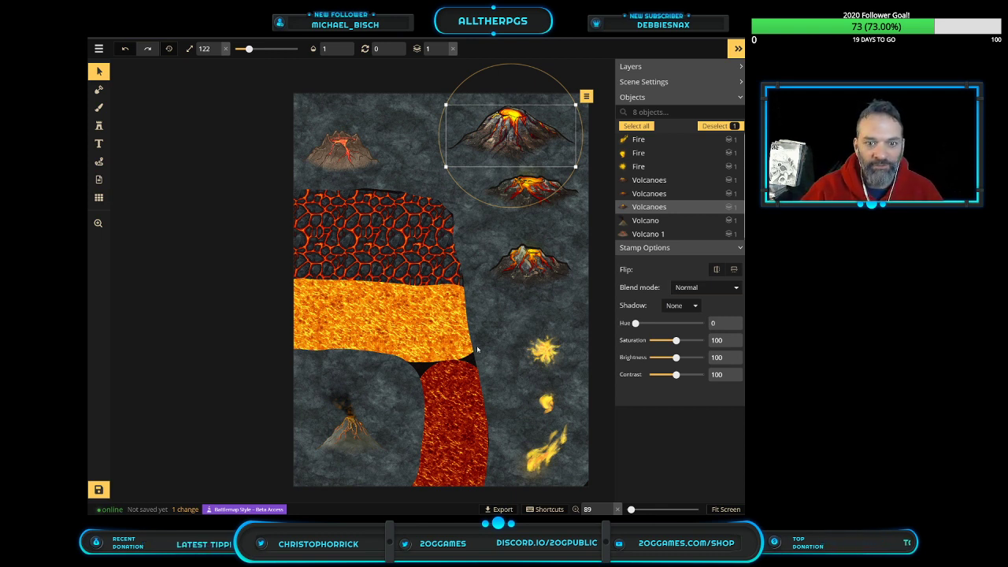
# Stack the three fire stamps on the map's east side into a single taller flame
pyautogui.moveTo(552, 367); pyautogui.dragTo(548, 407)
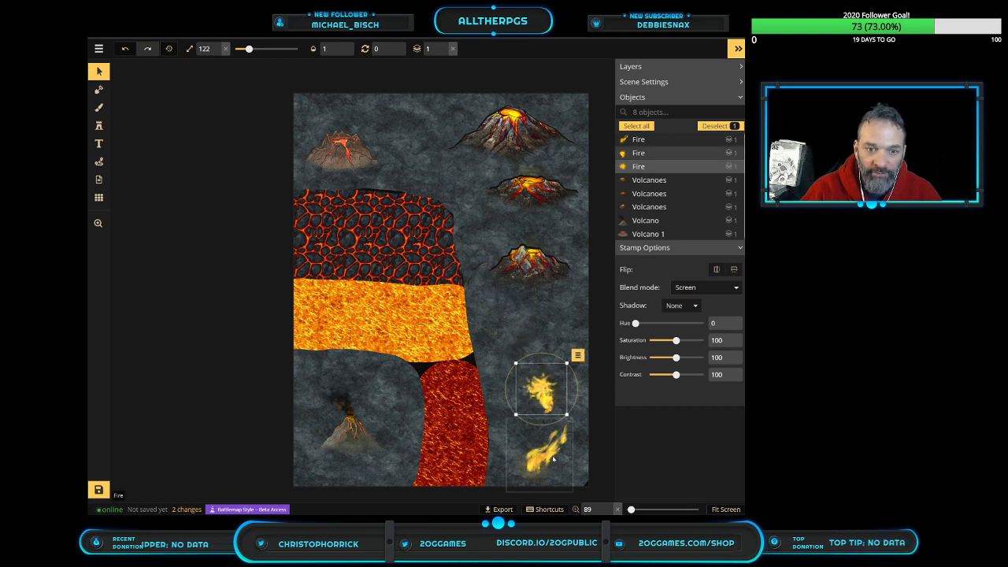
pyautogui.moveTo(542, 461); pyautogui.dragTo(541, 371)
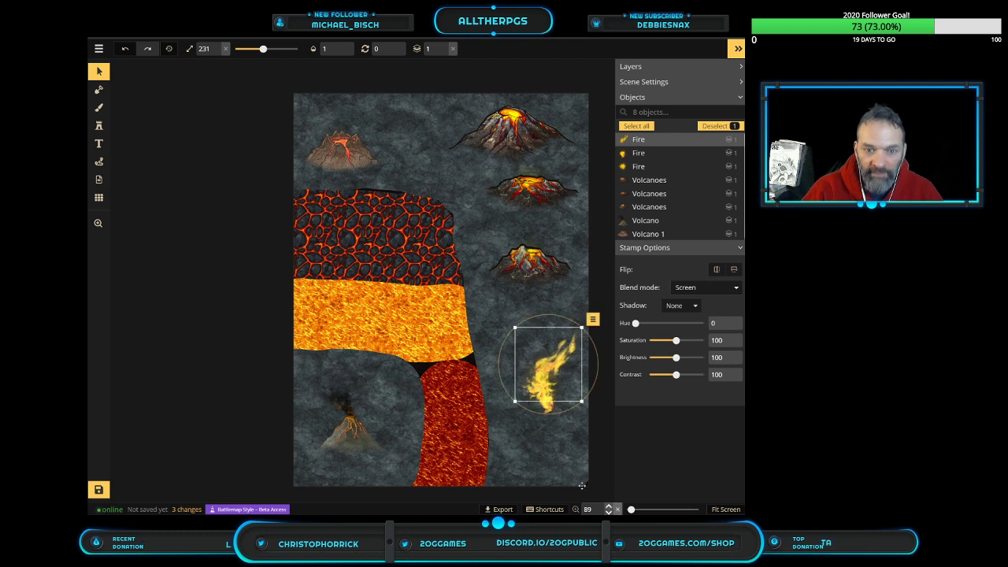
pyautogui.click(555, 455)
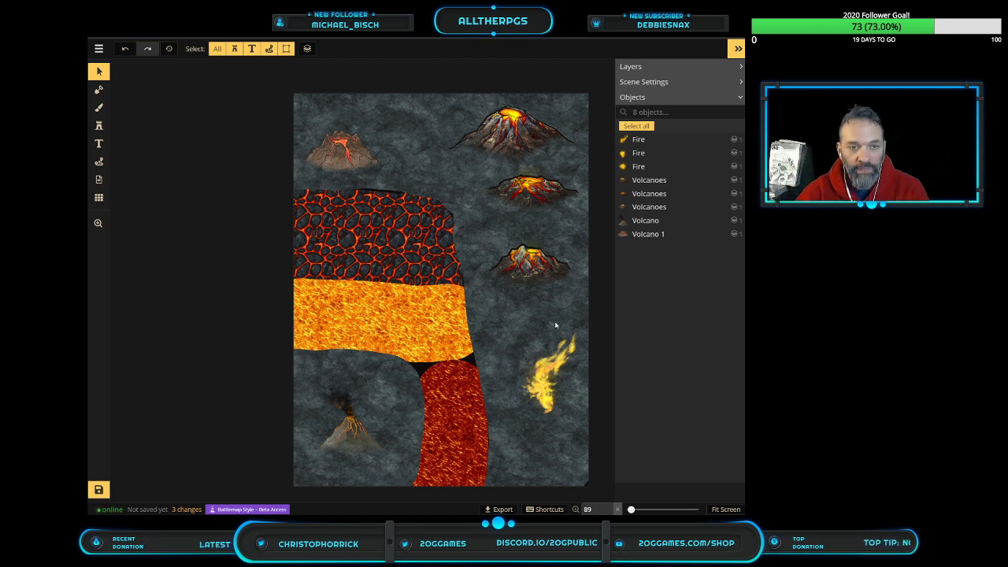
pyautogui.scroll(-2, 384, 394)
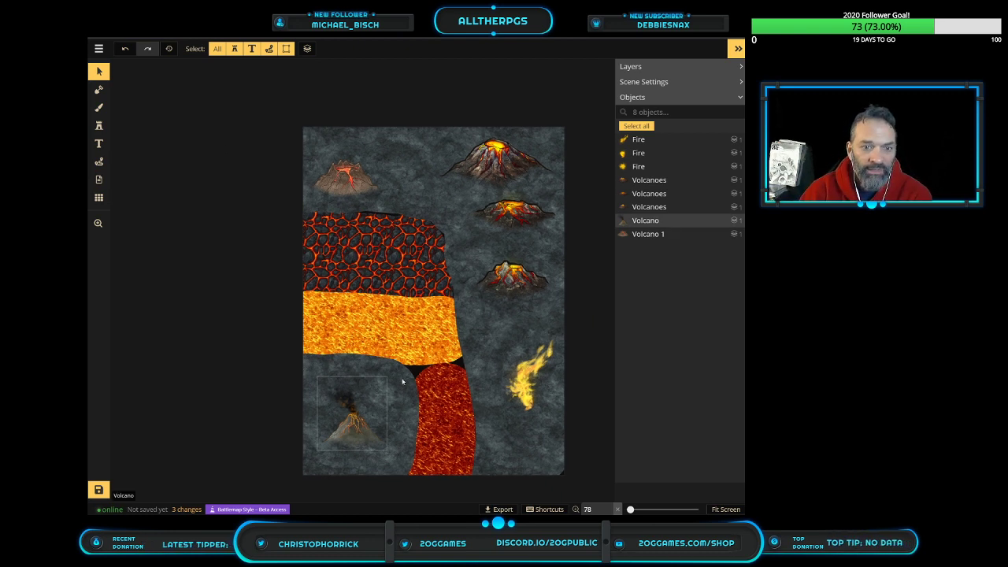
# Leave the Volcanoes and lava map without saving and open the Crater Island Floor map
pyautogui.click(99, 48)
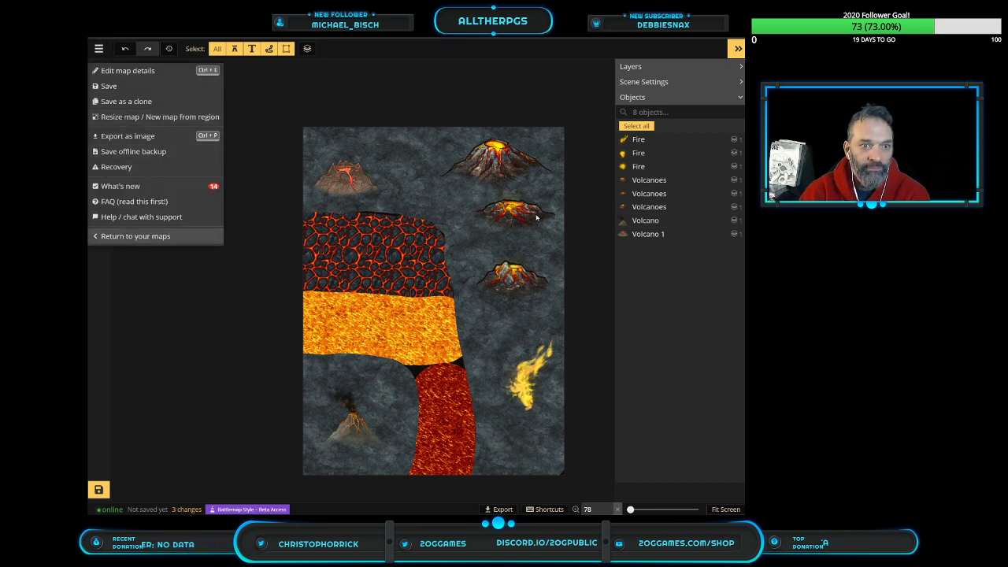
pyautogui.click(165, 236)
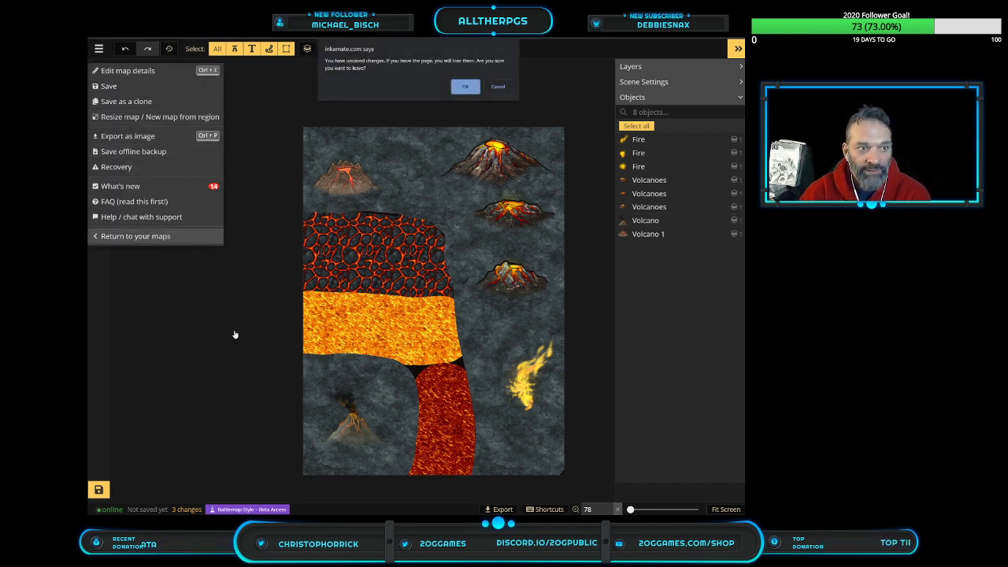
pyautogui.click(463, 85)
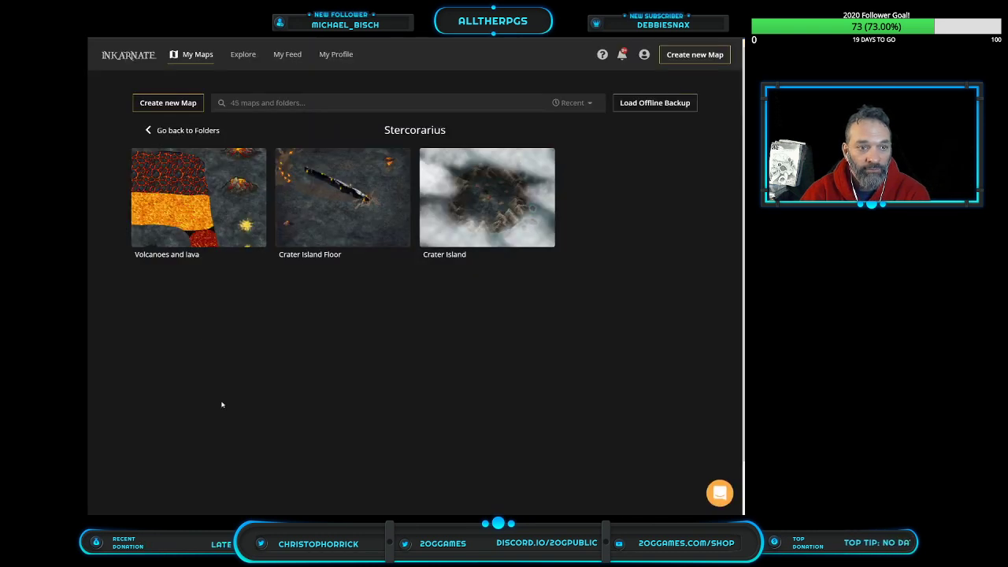
pyautogui.click(358, 203)
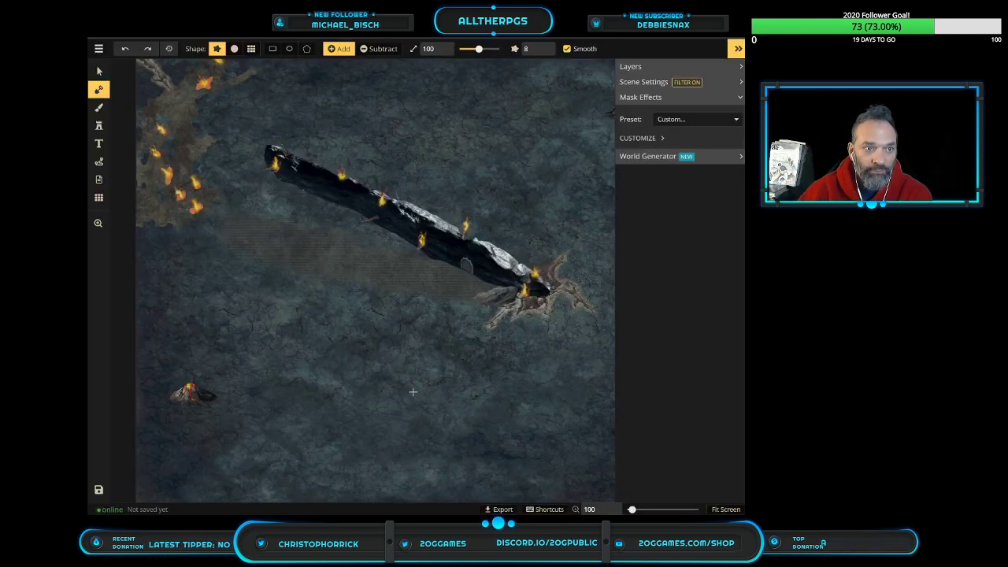
# Leave the Crater Island Floor map and the Stercorarius folder, and open the Swamped Village map from the unfiled maps
pyautogui.scroll(3, 477, 315)
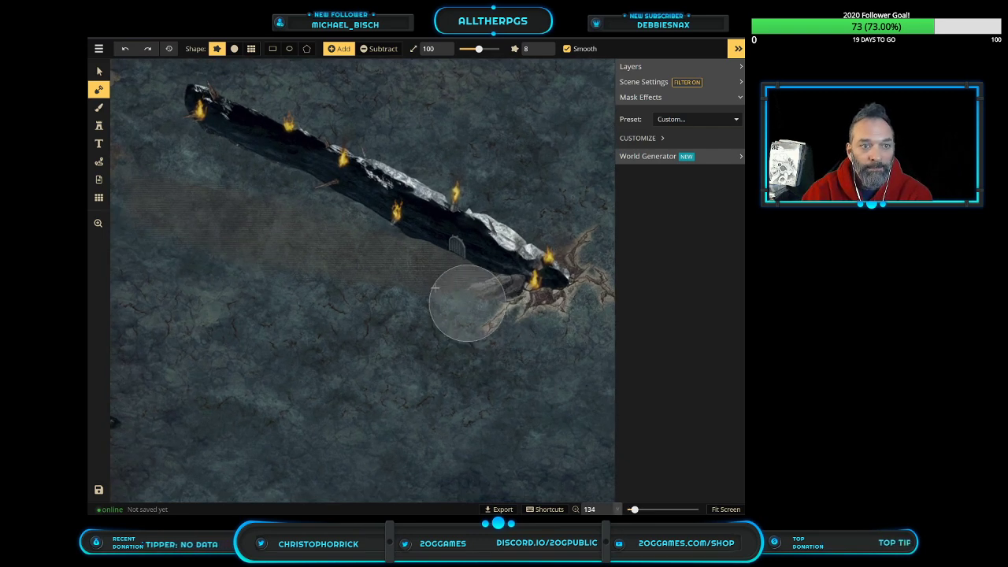
pyautogui.scroll(-4, 433, 382)
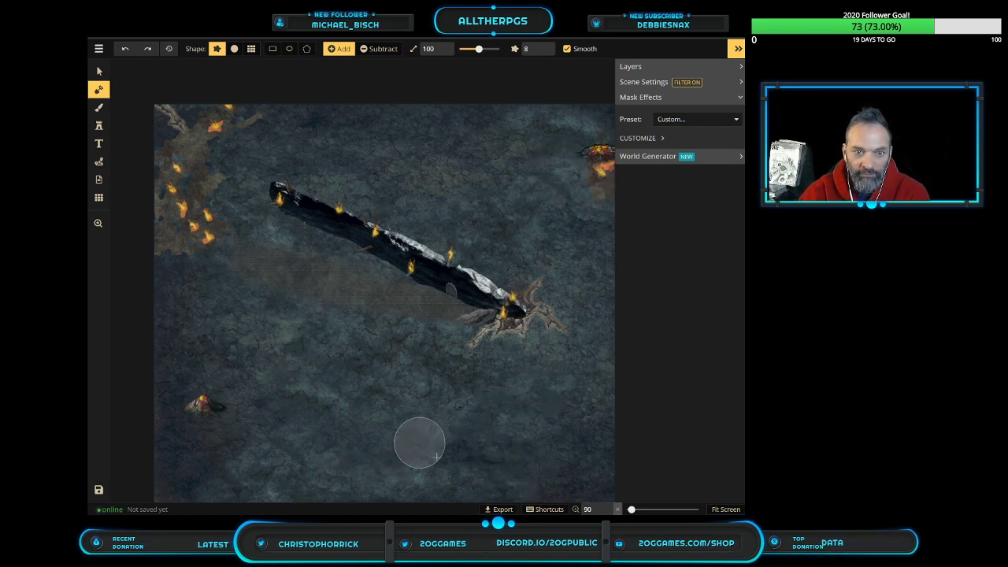
pyautogui.click(99, 48)
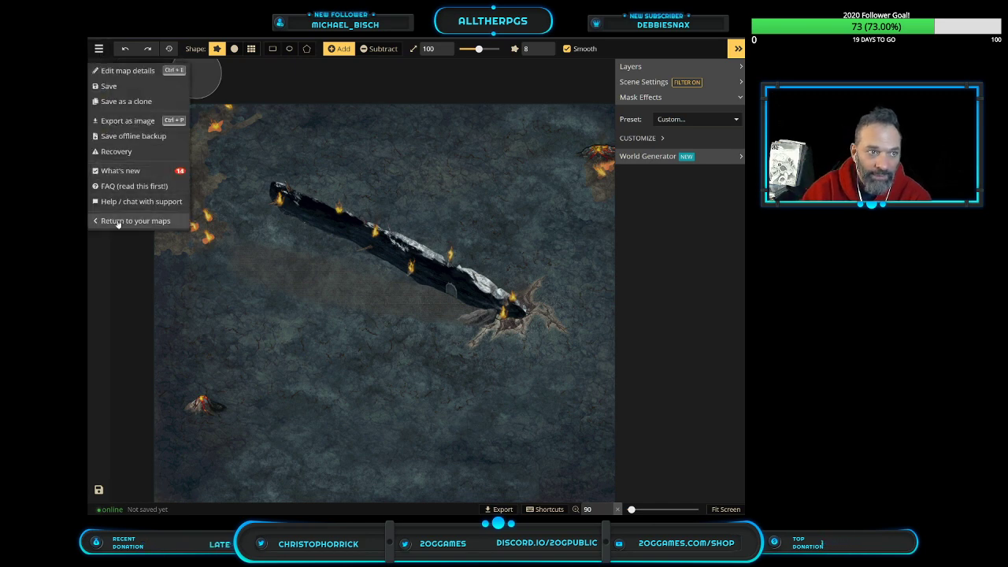
pyautogui.click(118, 221)
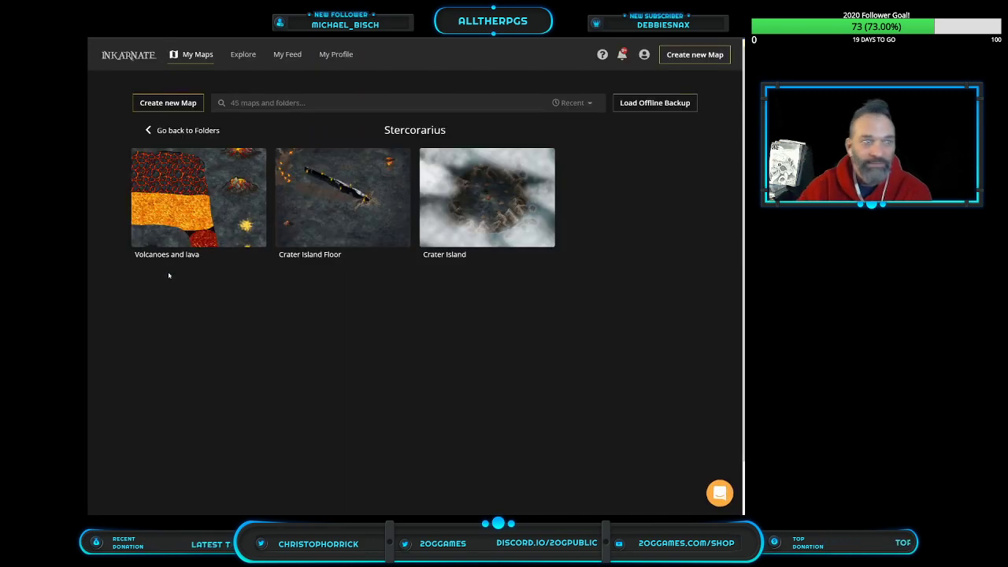
pyautogui.click(197, 133)
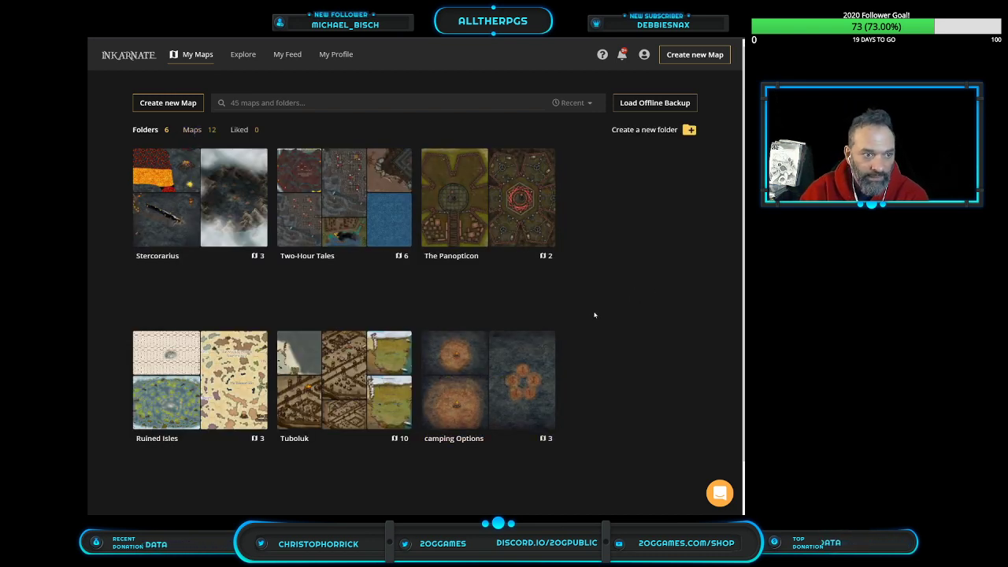
pyautogui.scroll(-2, 596, 322)
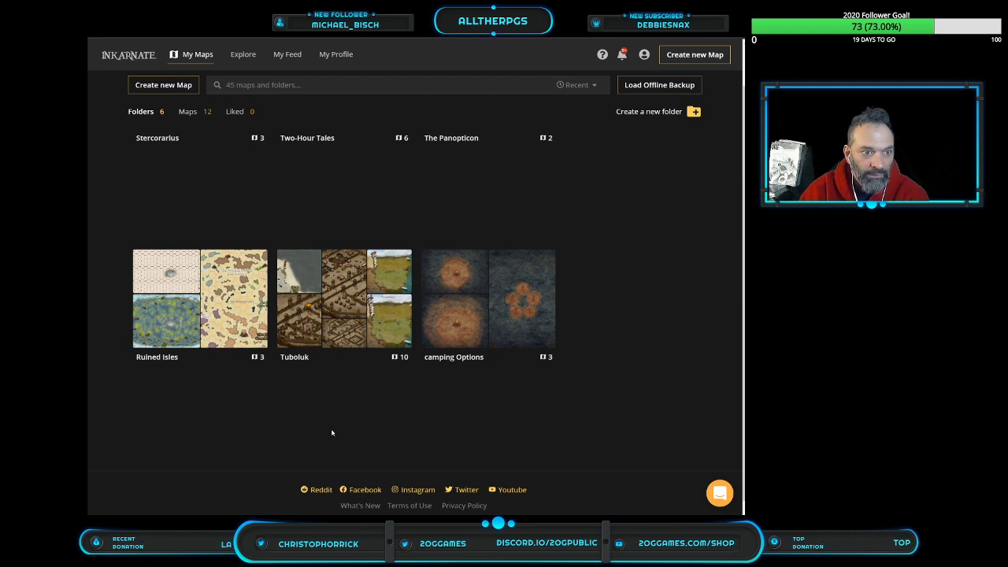
pyautogui.scroll(2, 333, 432)
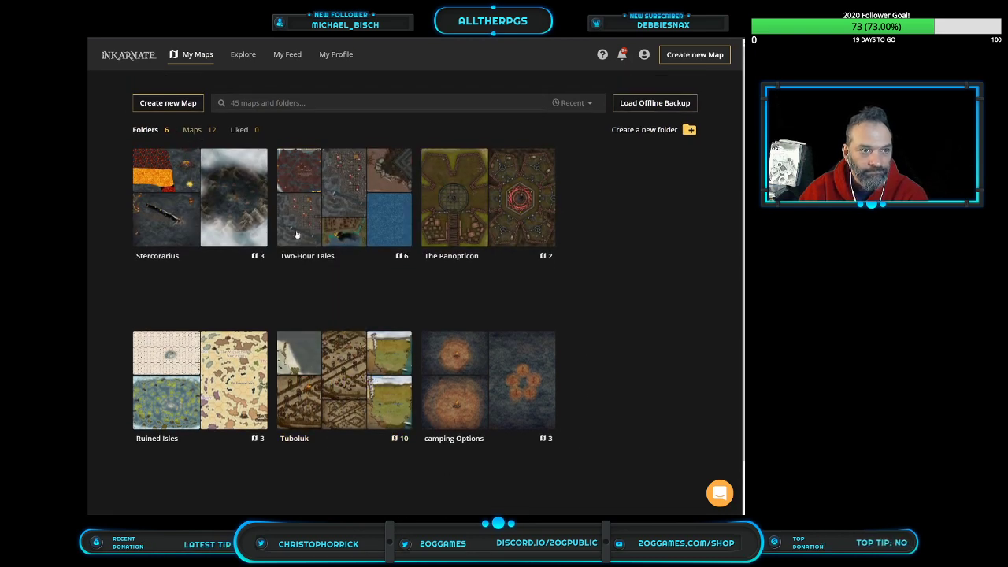
pyautogui.click(191, 130)
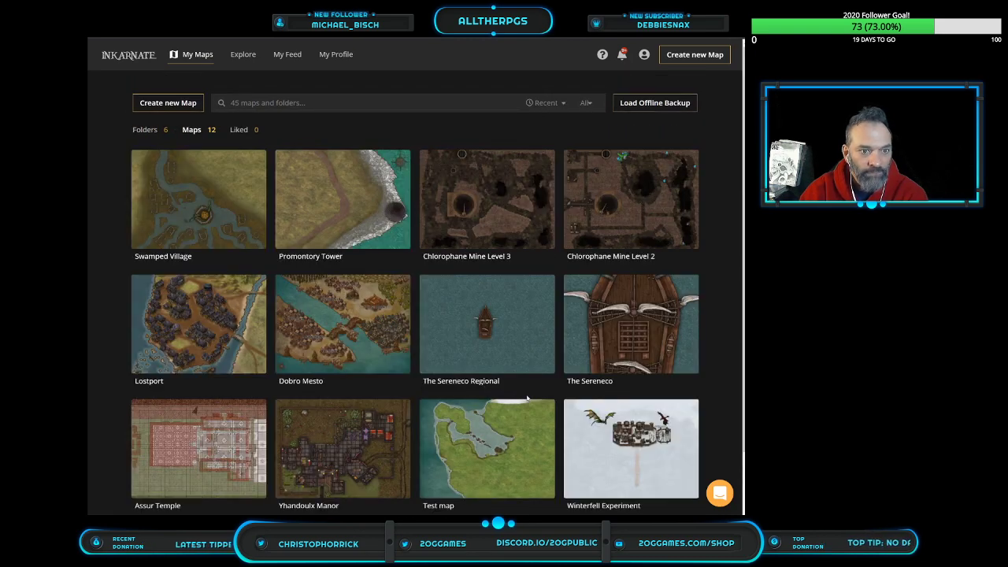
pyautogui.click(220, 207)
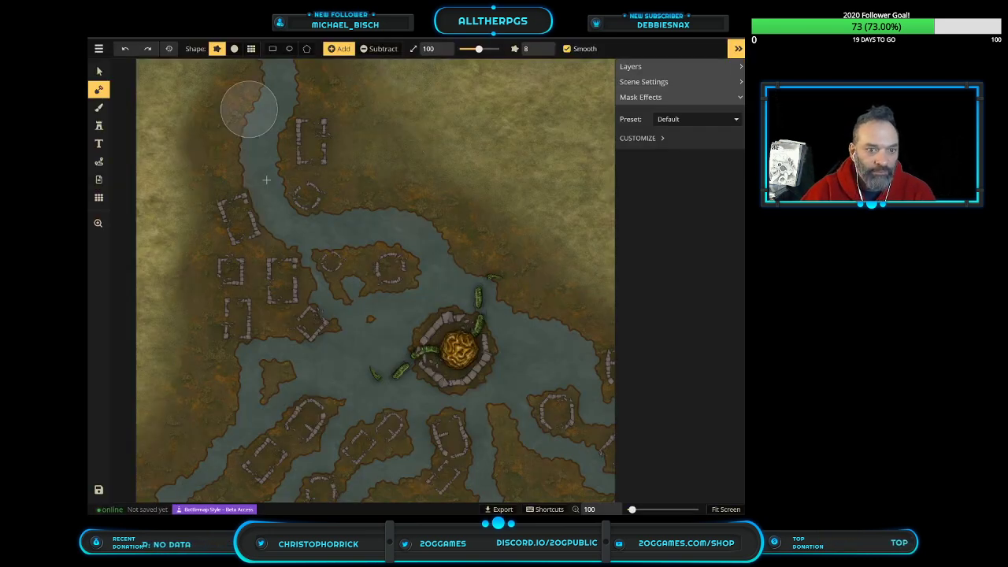
# Choose the Composite Stone Buildings stamp set, enable random stamps and reduce the stamp size to 24
pyautogui.scroll(1, 499, 347)
pyautogui.scroll(1, 499, 346)
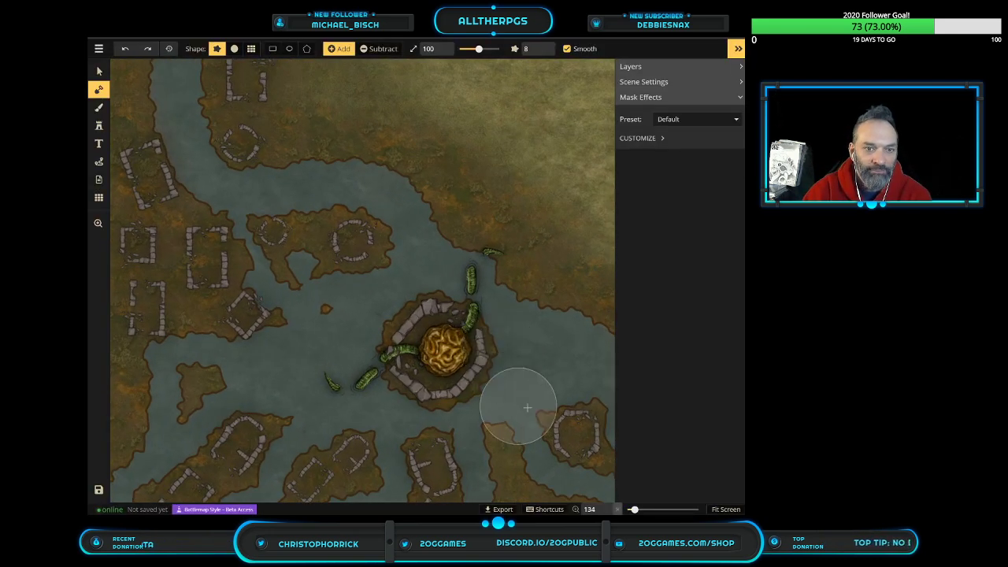
pyautogui.scroll(1, 488, 347)
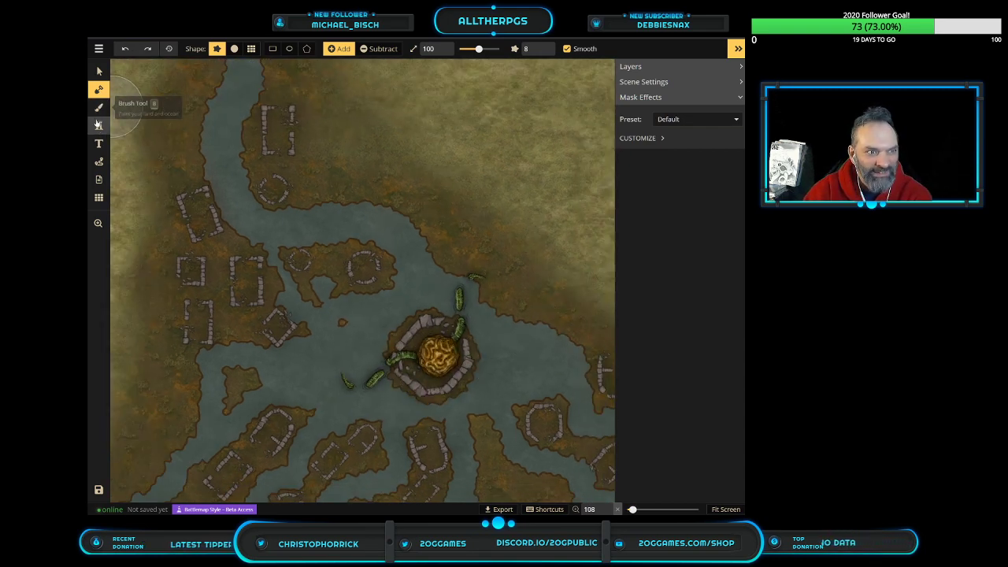
pyautogui.click(98, 126)
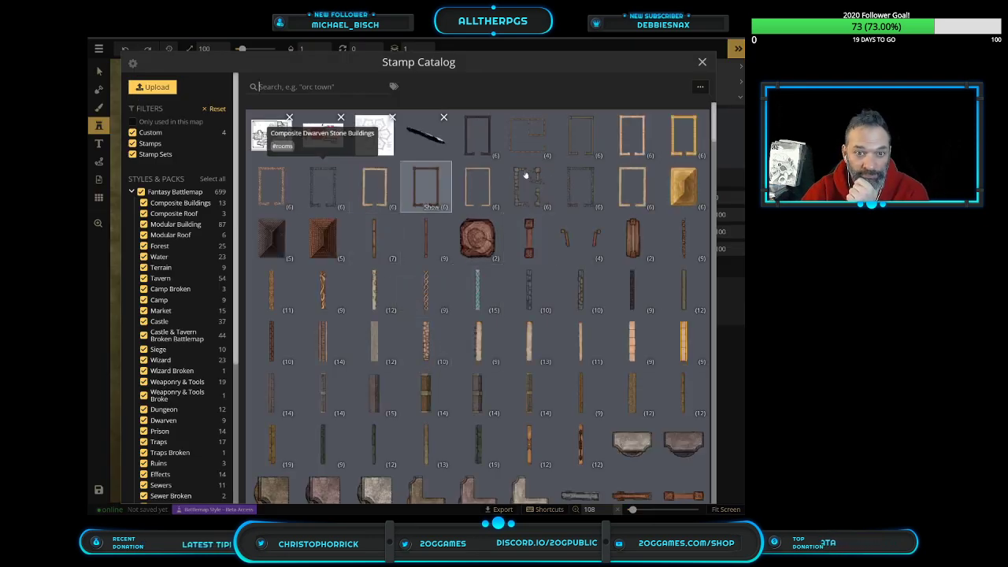
pyautogui.click(589, 201)
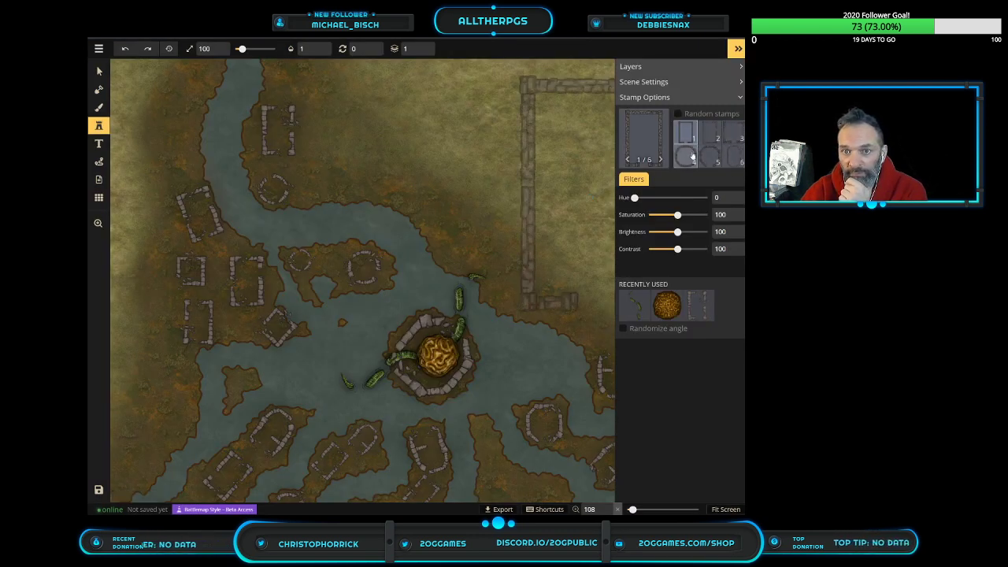
pyautogui.click(679, 116)
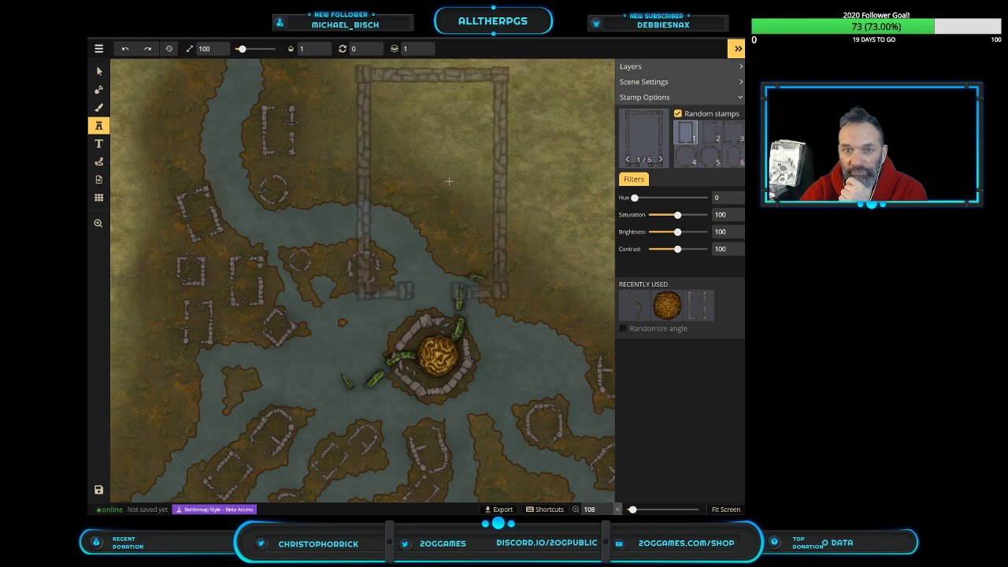
pyautogui.moveTo(241, 48); pyautogui.dragTo(235, 49)
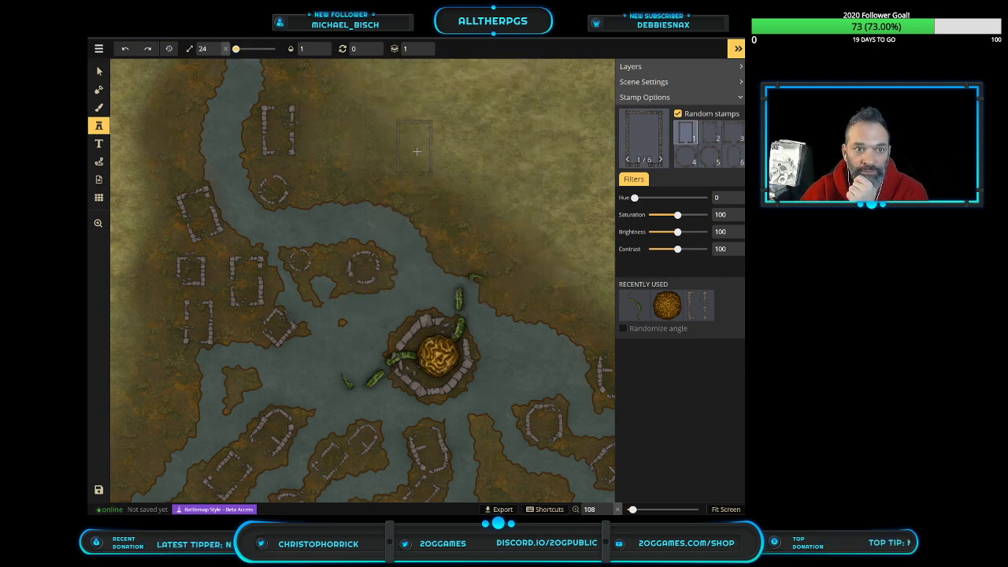
# Place four random stone building stamps across the grassland northeast of the river
pyautogui.scroll(-2, 421, 168)
pyautogui.scroll(-3, 421, 167)
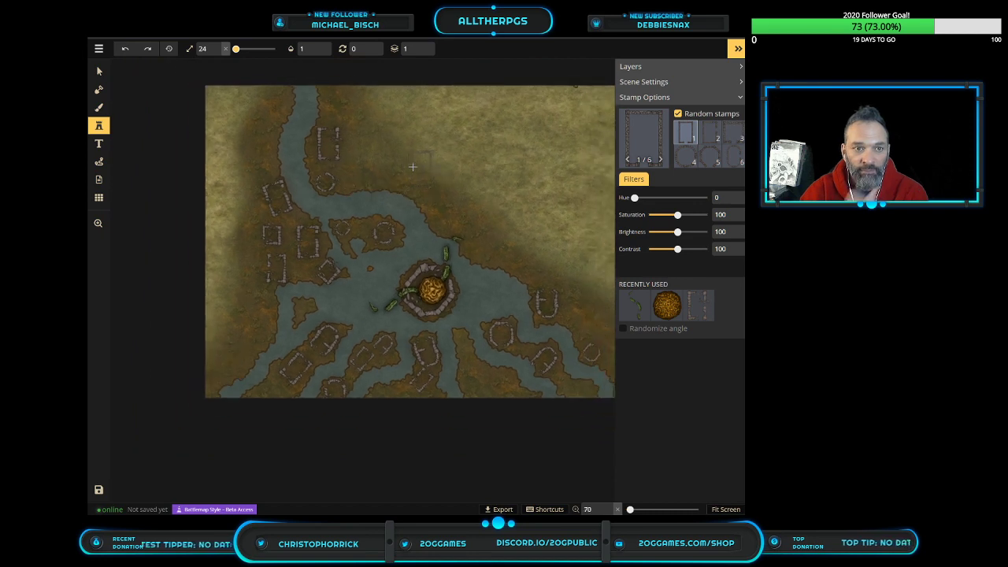
pyautogui.click(372, 123)
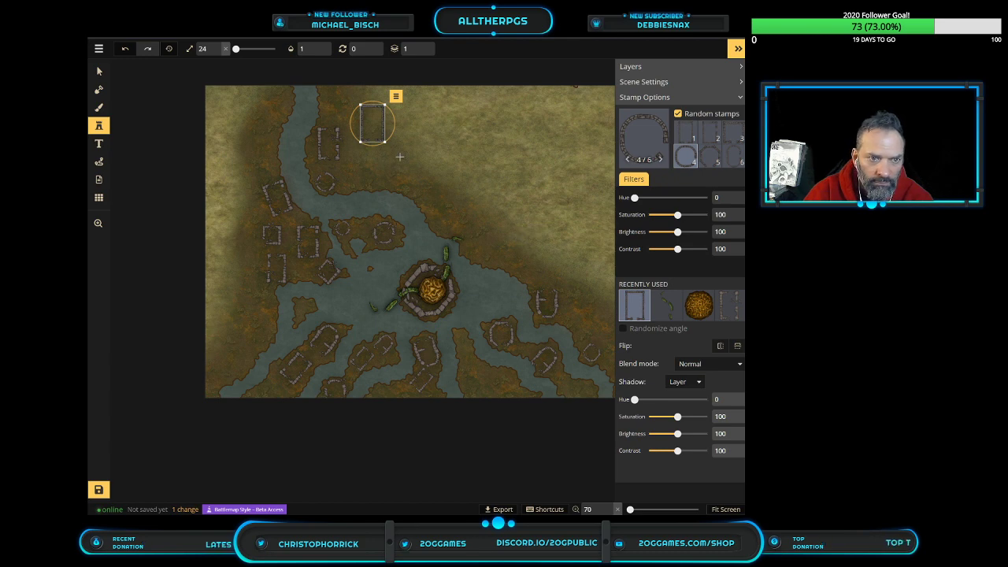
pyautogui.click(446, 170)
pyautogui.scroll(3, 446, 170)
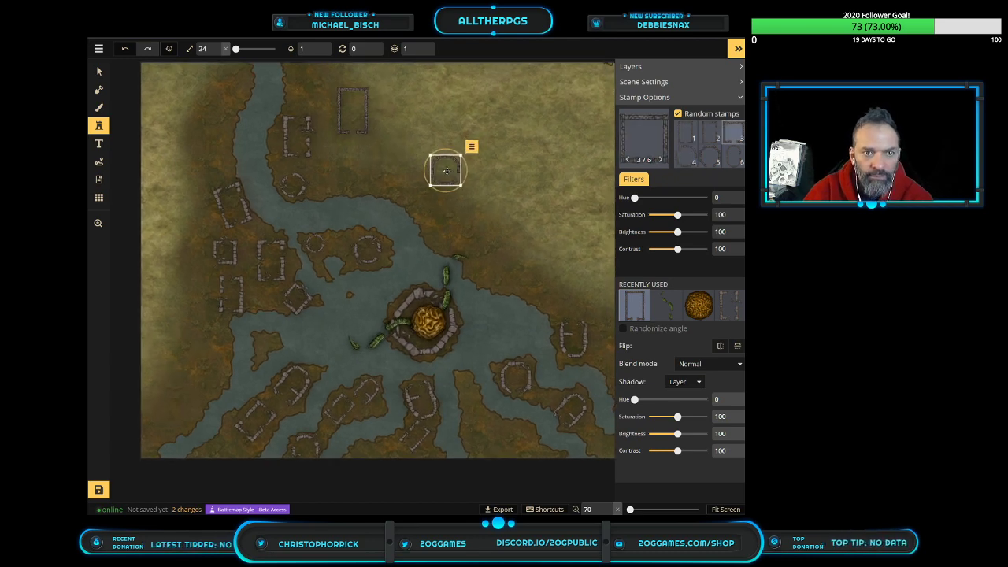
pyautogui.click(544, 247)
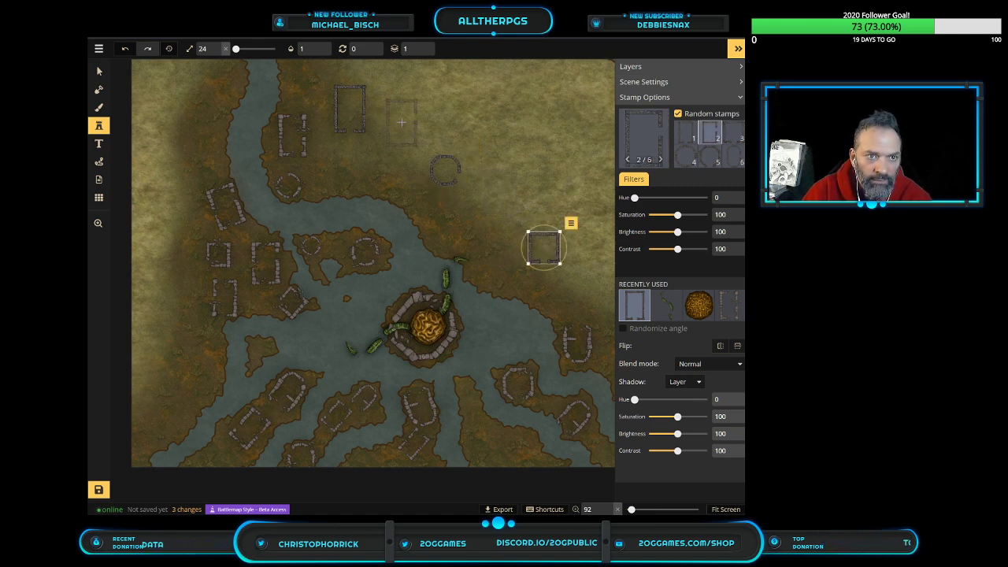
pyautogui.click(402, 111)
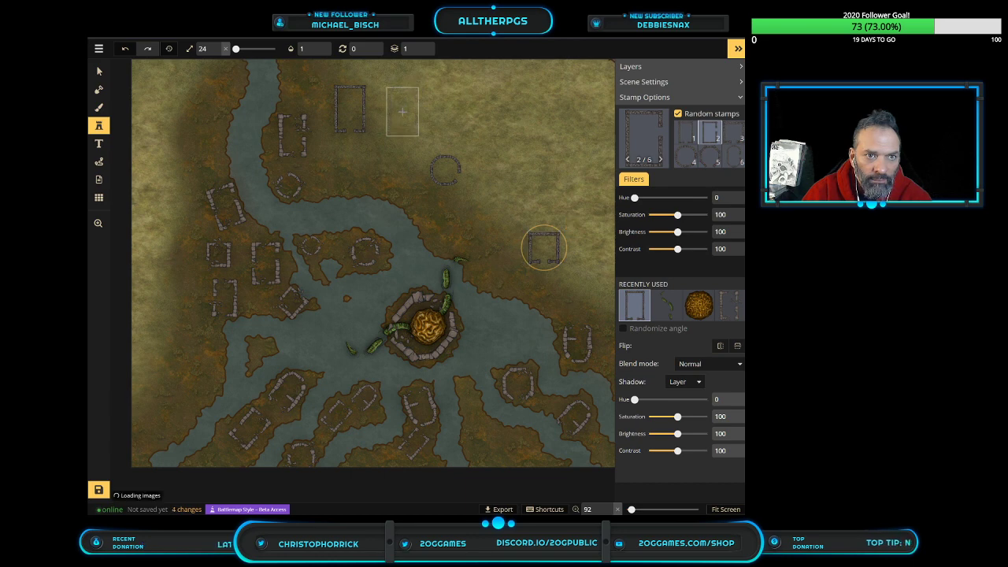
# Add three more random stone buildings on the eastern grassland, two beside the square building and one northwest of it
pyautogui.click(98, 223)
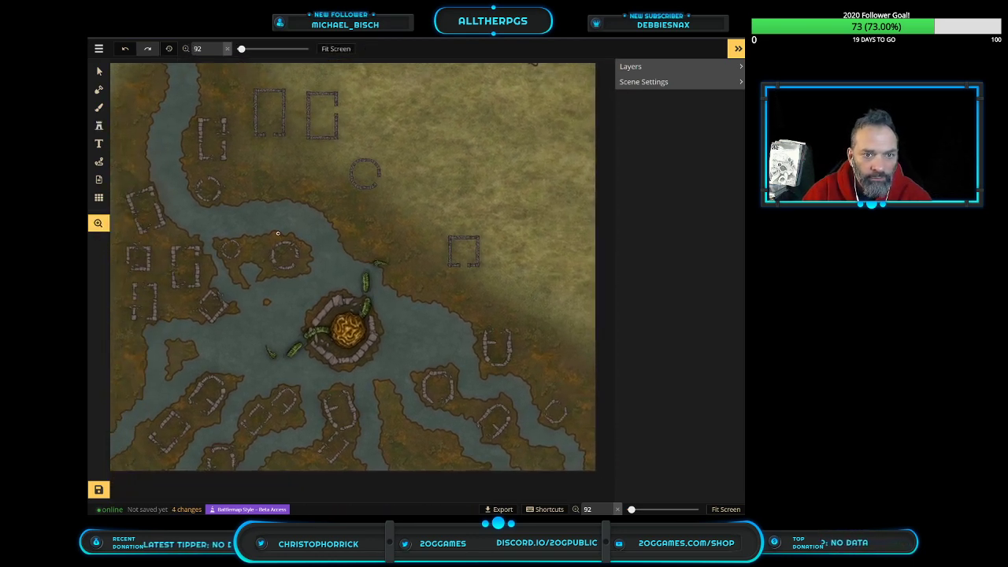
pyautogui.click(98, 125)
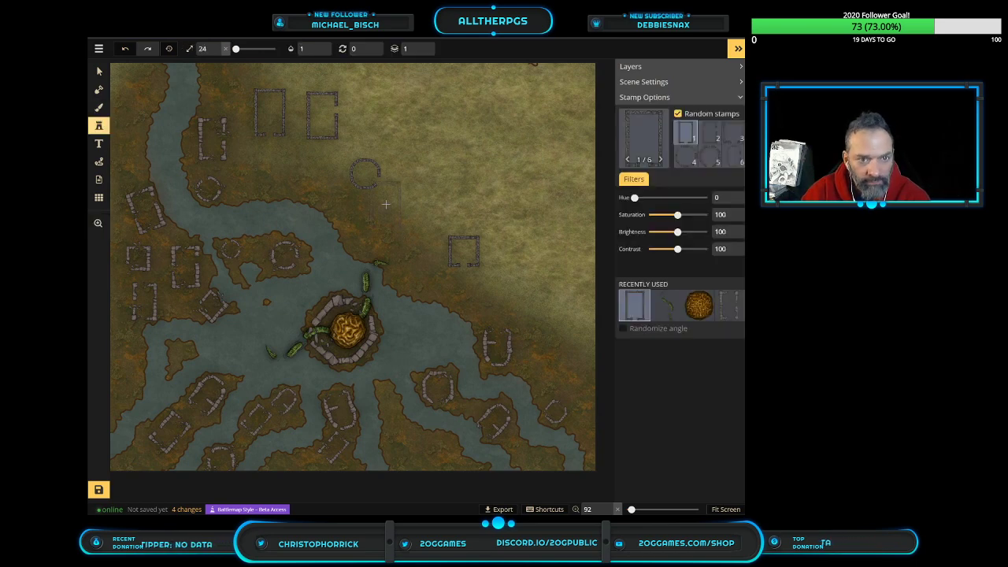
pyautogui.click(574, 295)
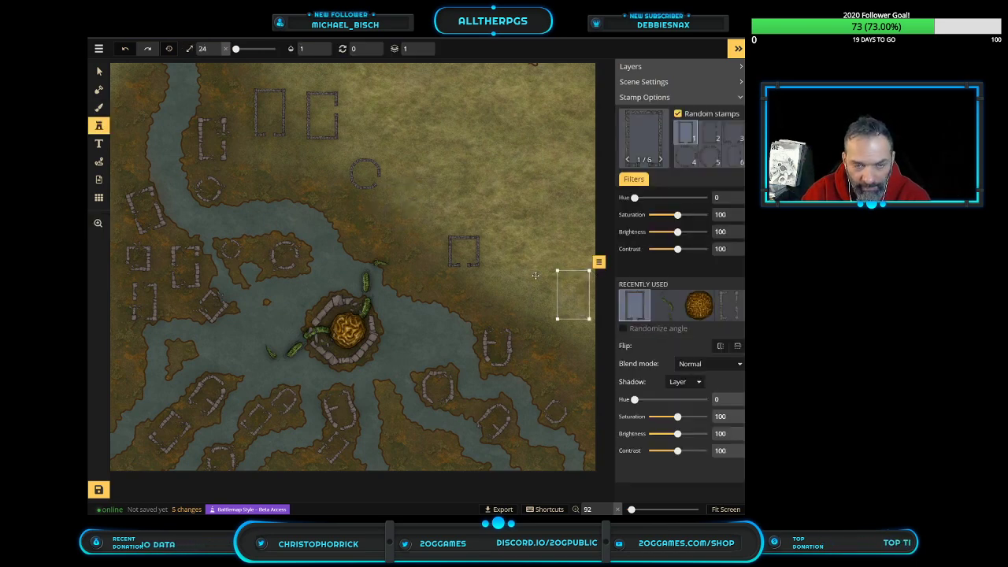
pyautogui.click(520, 267)
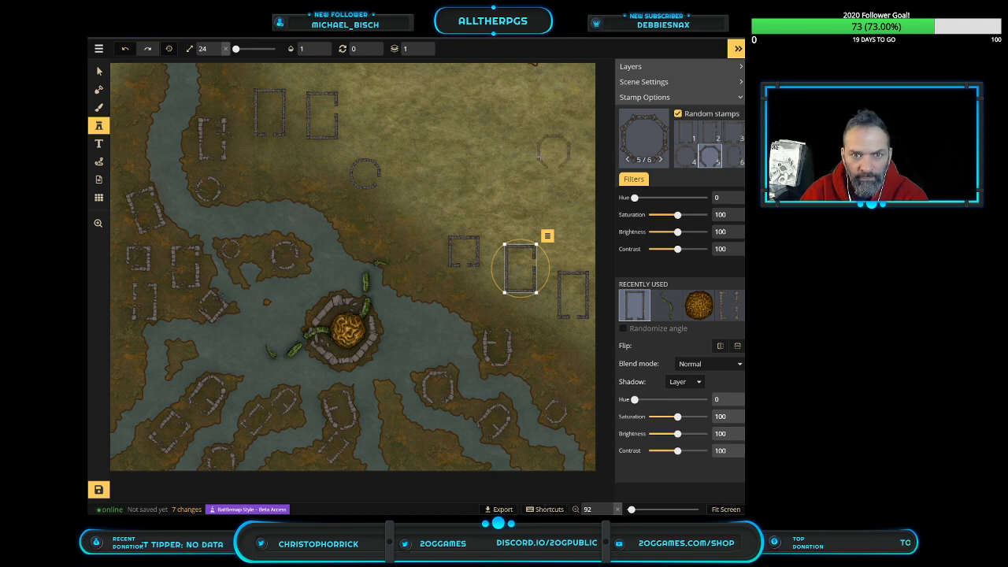
pyautogui.click(460, 182)
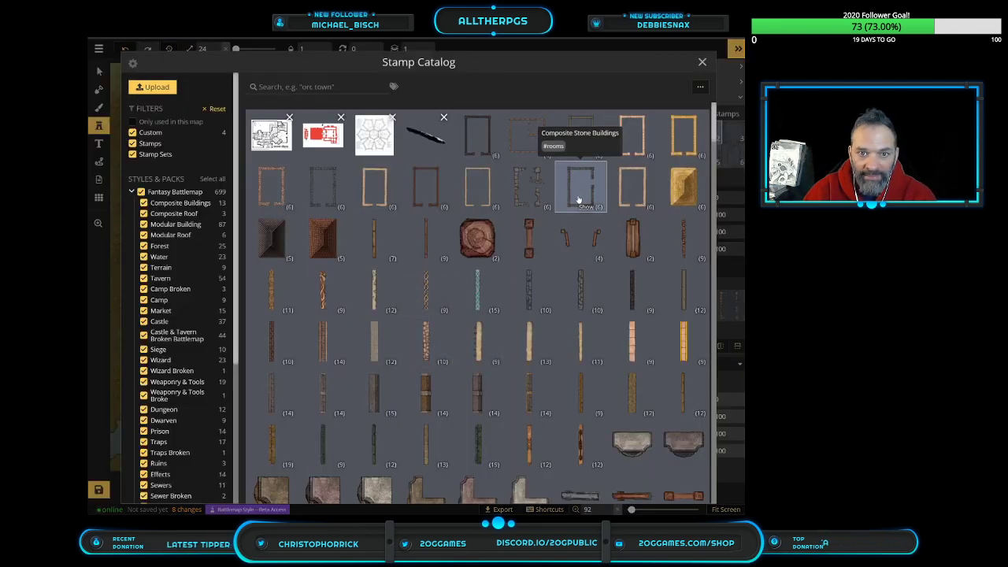
# Examine the shape variants of the yellow thatched, dark and reddish-brown roof stamp sets in the Stamp Catalog
pyautogui.click(588, 189)
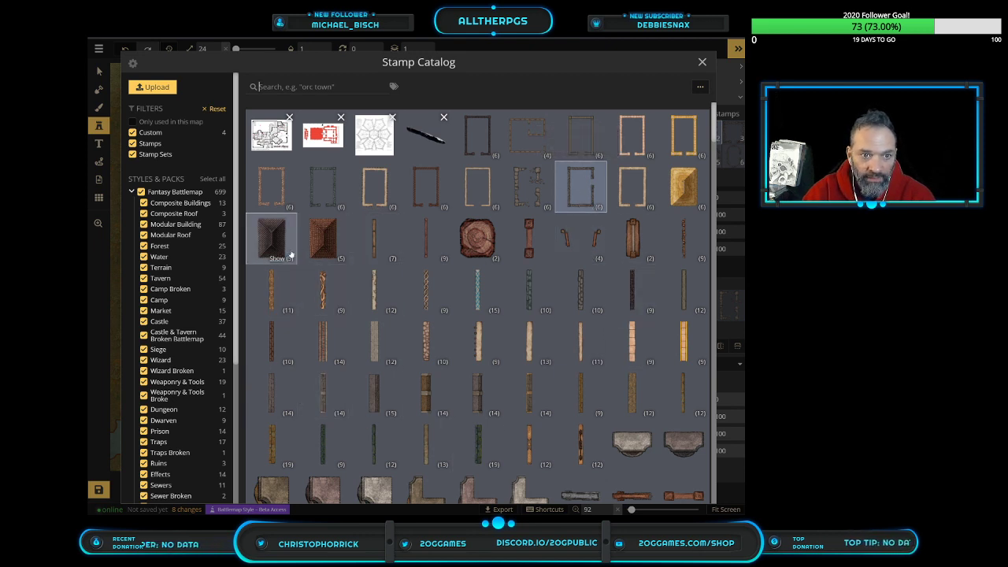
pyautogui.click(690, 207)
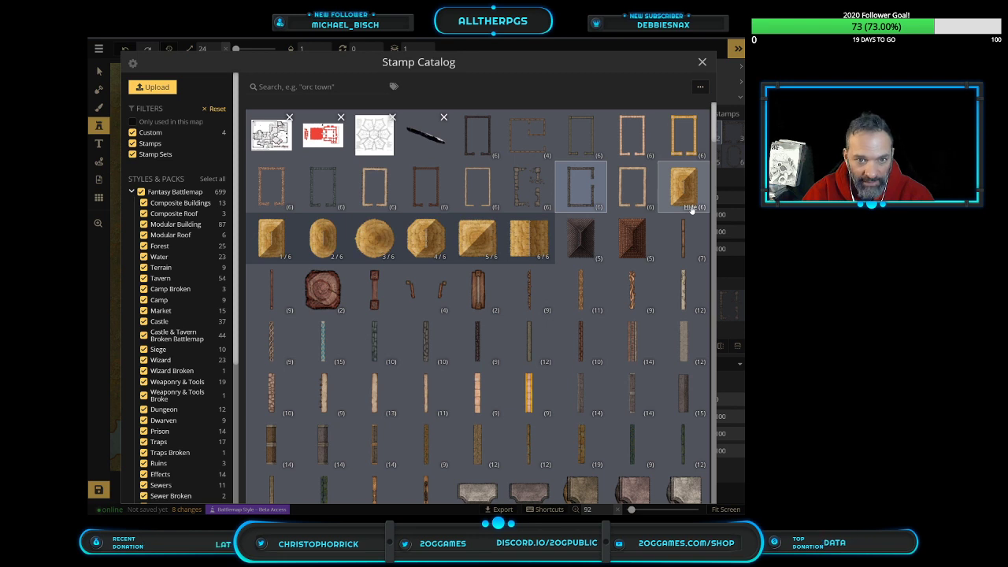
pyautogui.click(690, 207)
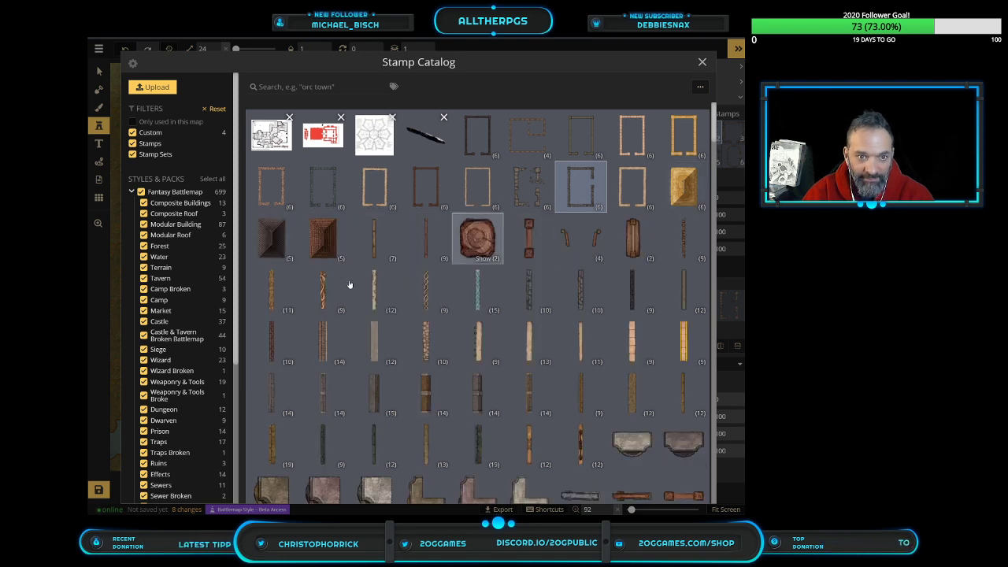
pyautogui.click(280, 258)
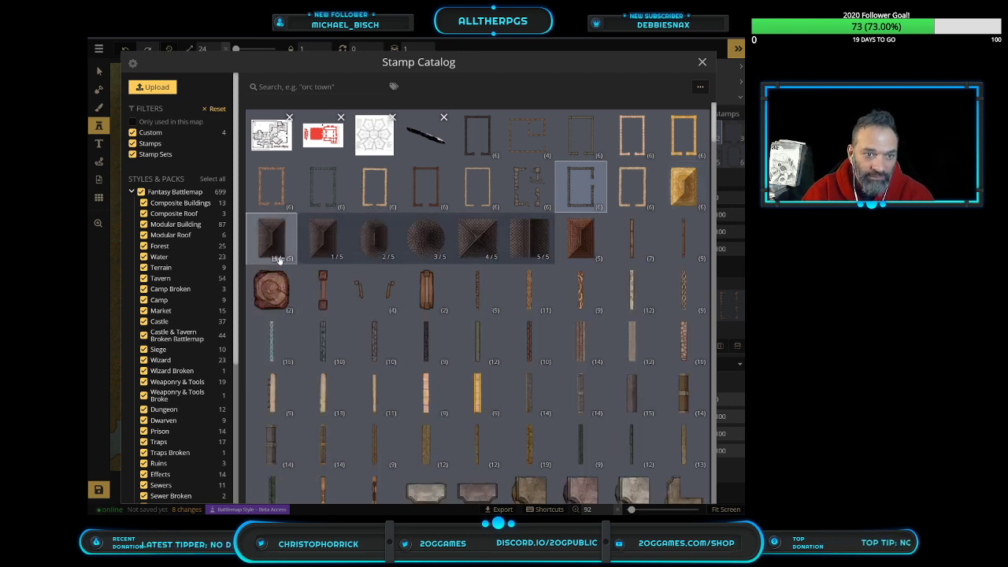
pyautogui.click(280, 258)
pyautogui.click(327, 258)
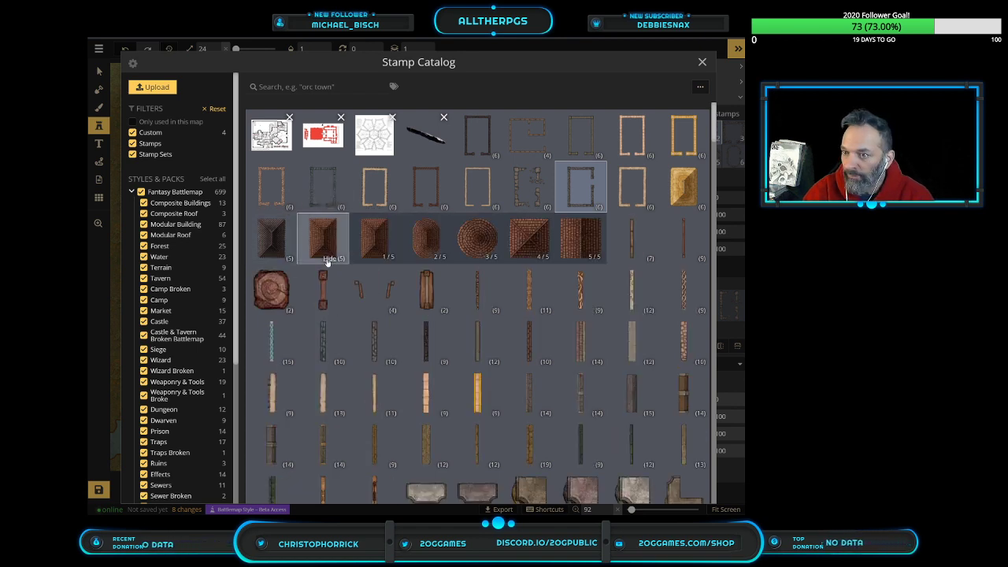
pyautogui.click(327, 259)
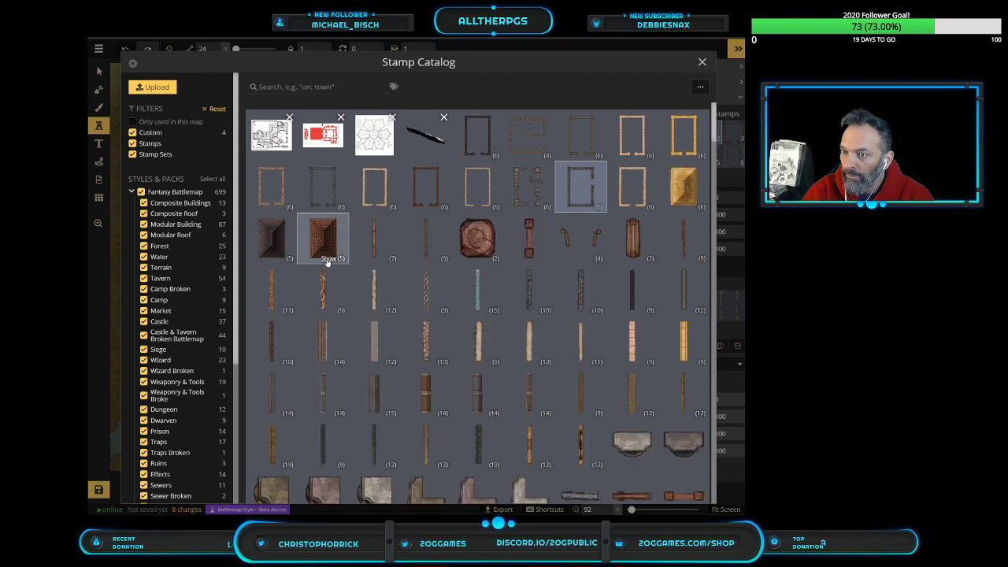
pyautogui.click(701, 62)
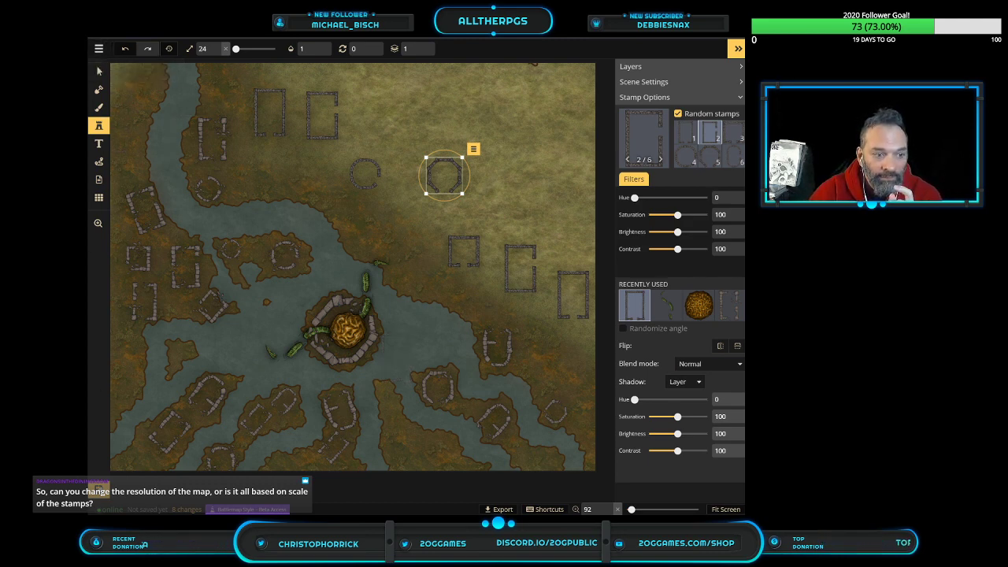
# Save the Swamped Village map and open its image export settings to check the export resolution
pyautogui.hotkey('ctrl', 's')
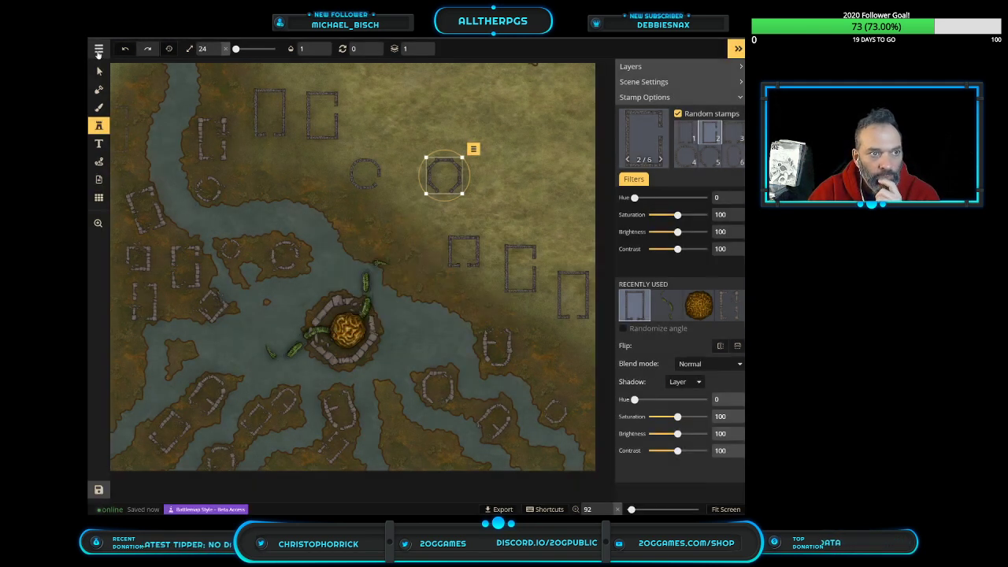
pyautogui.click(98, 48)
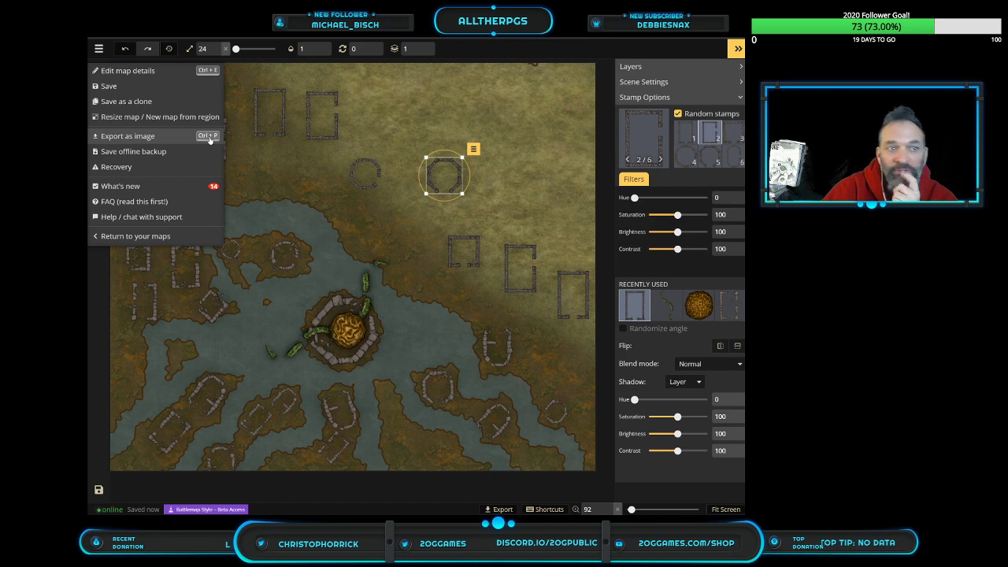
pyautogui.hotkey('ctrl', 'p')
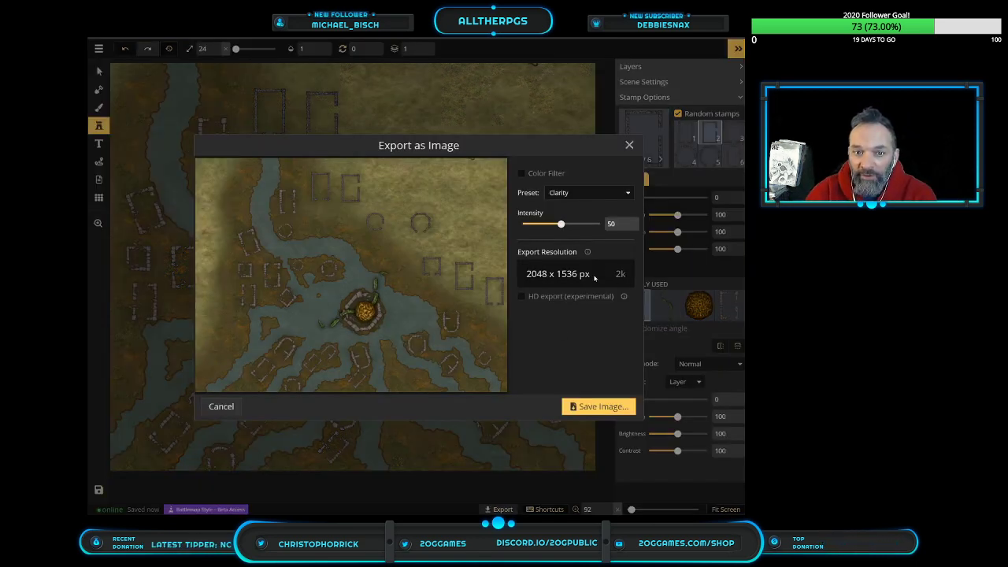
# Try HD export at 4096 x 3072 px and turn the HD option back off
pyautogui.click(523, 297)
pyautogui.moveTo(557, 311)
pyautogui.mouseDown()
pyautogui.moveTo(630, 311)
pyautogui.moveTo(557, 310)
pyautogui.mouseUp()
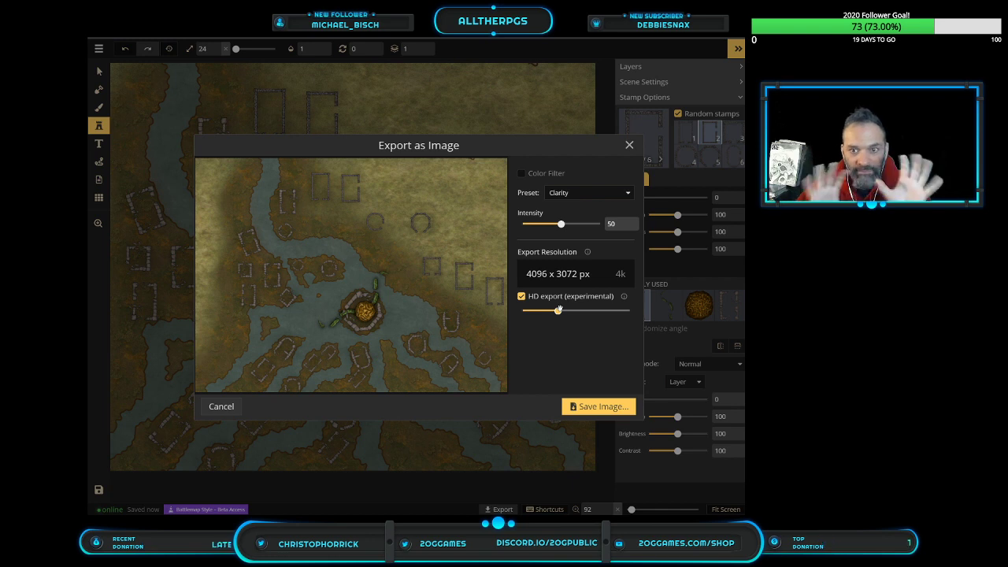
pyautogui.click(523, 297)
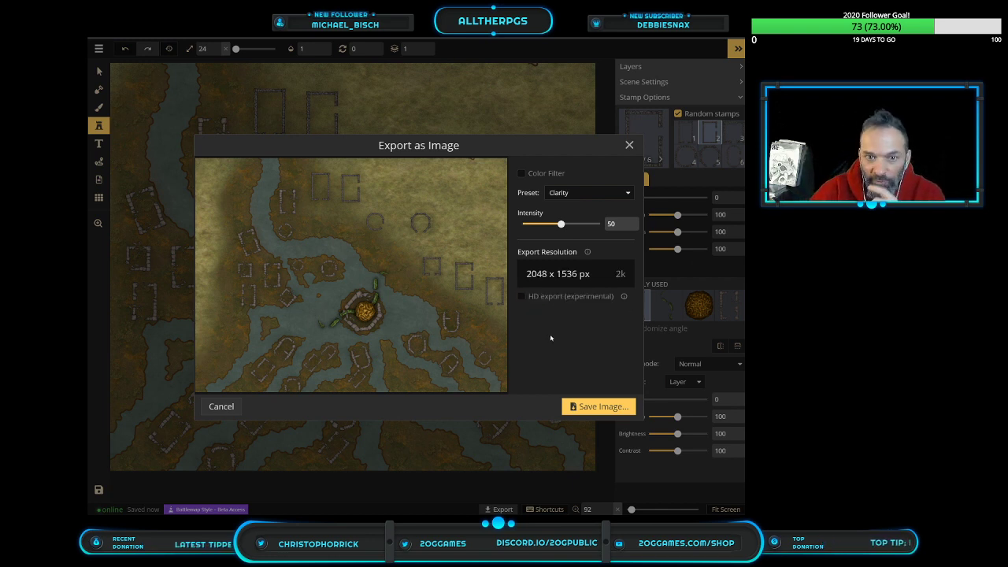
pyautogui.moveTo(588, 252)
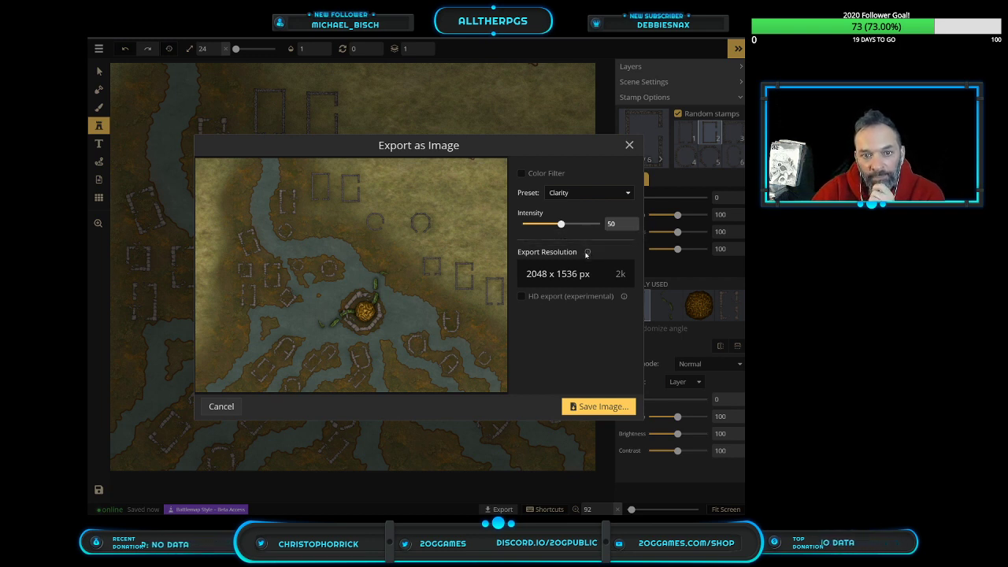
# Preview the Saturation color filter on the export image and raise its intensity to 58
pyautogui.click(613, 195)
pyautogui.click(612, 195)
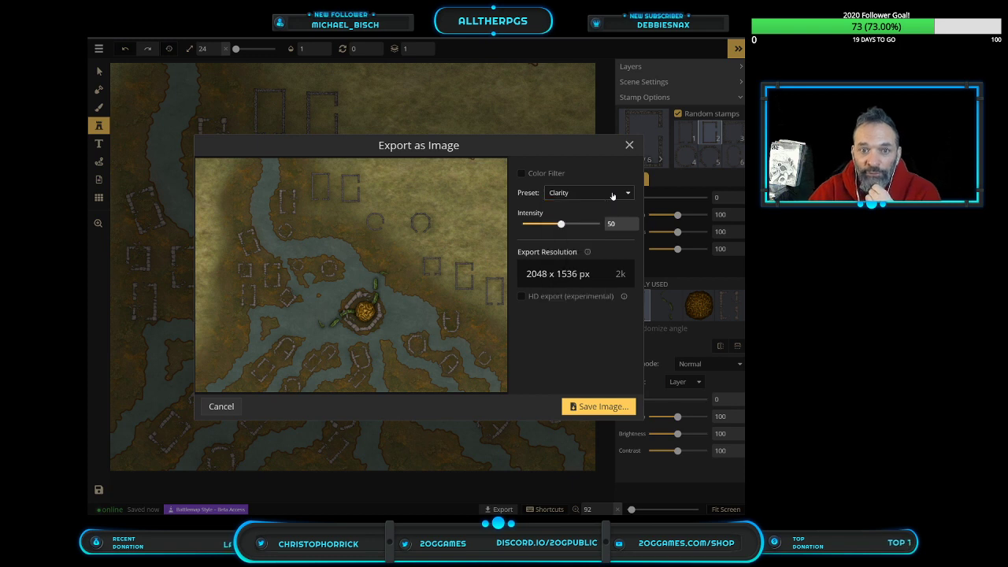
pyautogui.click(612, 195)
pyautogui.click(566, 223)
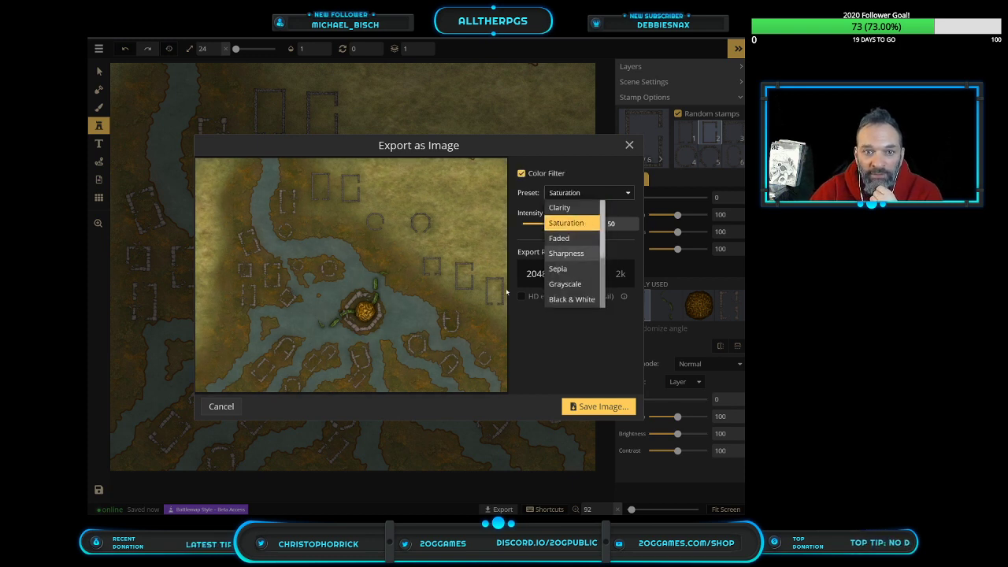
pyautogui.moveTo(561, 225)
pyautogui.mouseDown()
pyautogui.moveTo(622, 224)
pyautogui.moveTo(567, 225)
pyautogui.mouseUp()
# Preview the Faded color filter preset on the map with its intensity lowered to 24
pyautogui.click(586, 194)
pyautogui.press('Down')
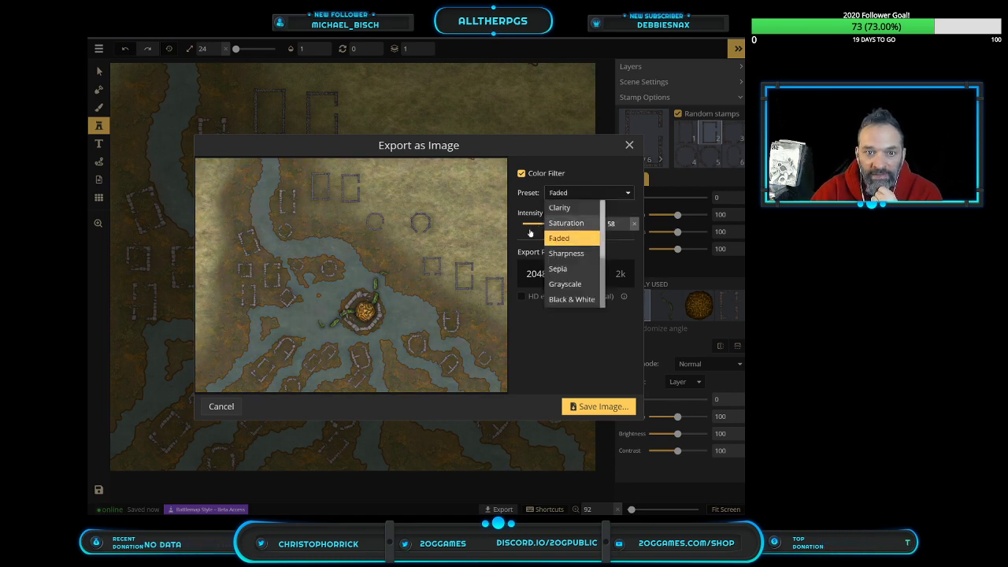
pyautogui.press('Return')
pyautogui.moveTo(566, 230); pyautogui.dragTo(541, 225)
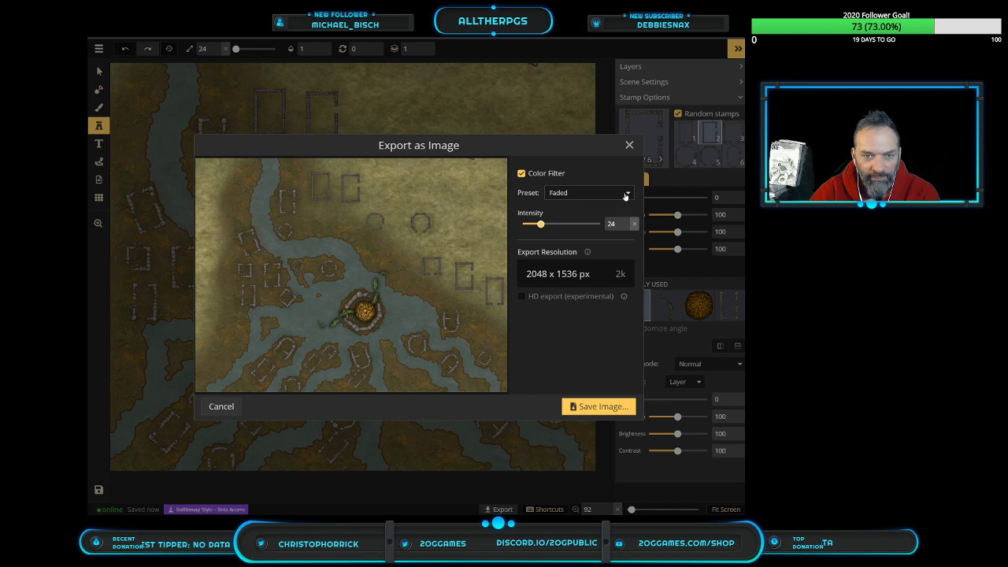
# Preview the Sharpness preset at intensity 100 and reduce it to 53
pyautogui.click(627, 193)
pyautogui.click(588, 260)
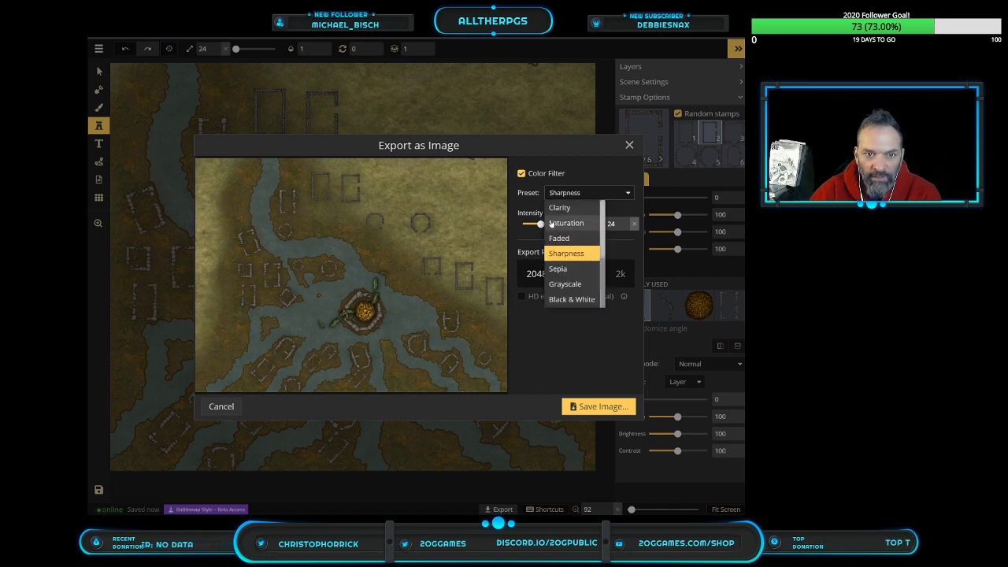
pyautogui.moveTo(565, 229); pyautogui.dragTo(601, 224)
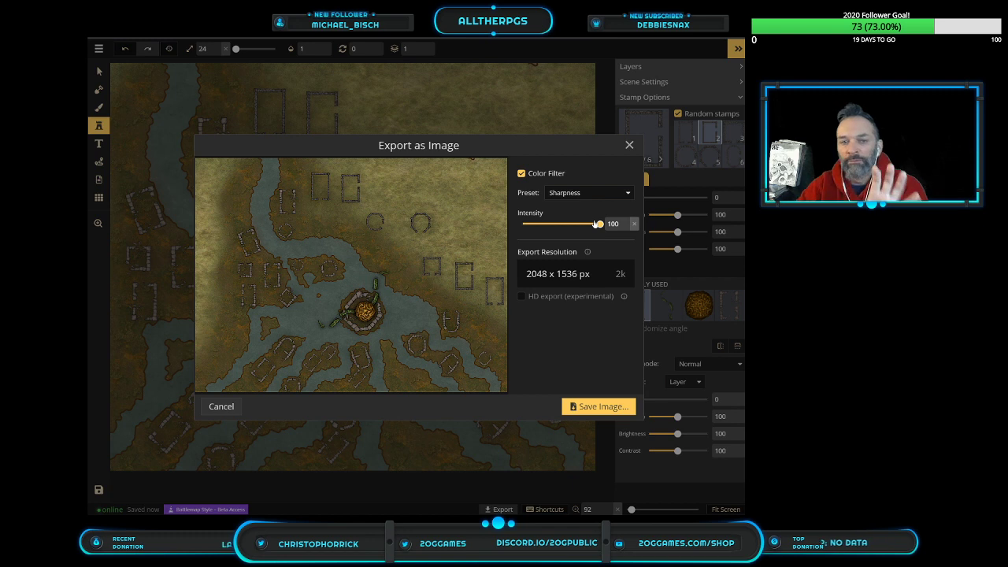
pyautogui.moveTo(600, 224); pyautogui.dragTo(565, 235)
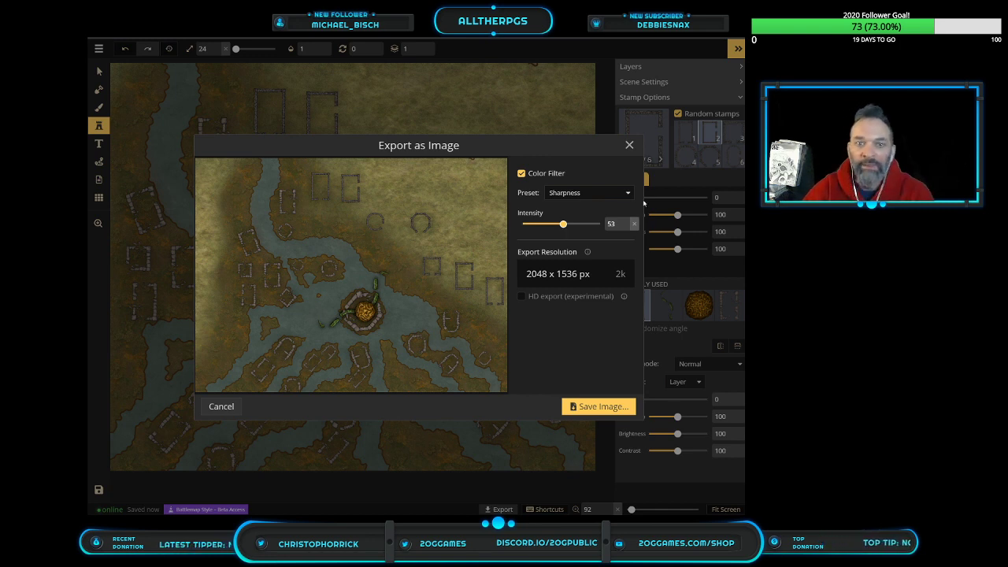
# Preview the Sepia color filter preset on the map at intensity 100
pyautogui.click(588, 194)
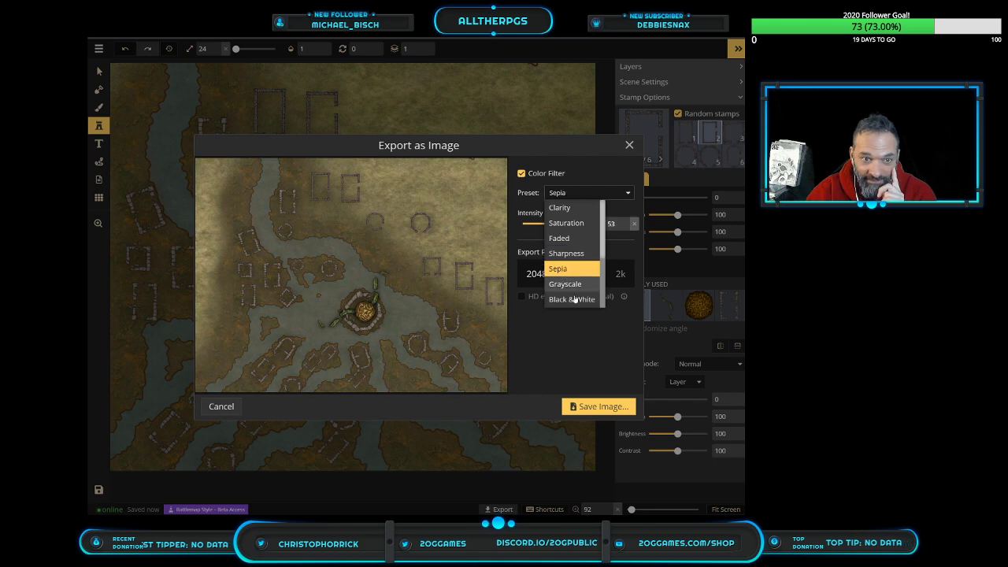
pyautogui.click(567, 268)
pyautogui.moveTo(560, 223); pyautogui.dragTo(600, 224)
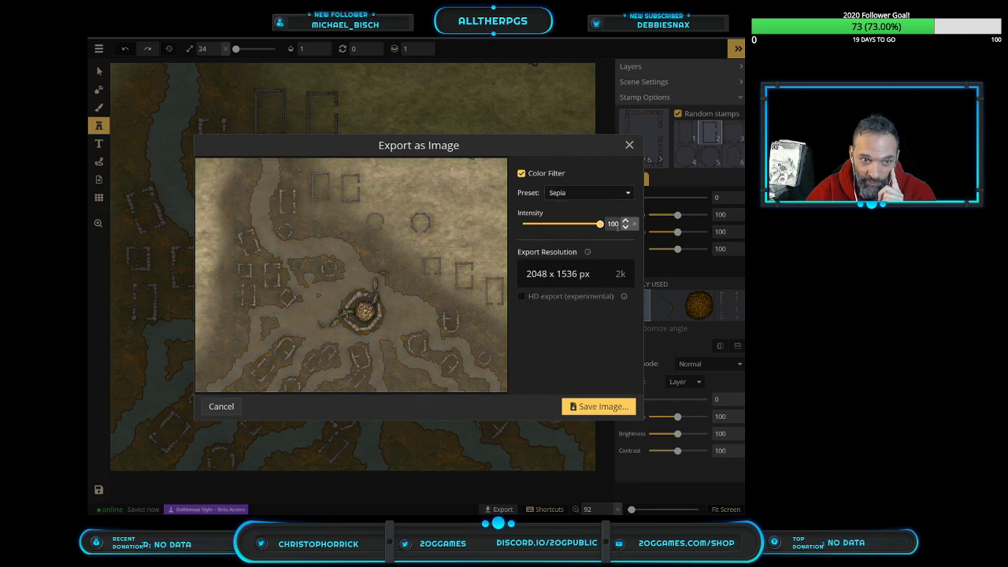
# Preview the Grayscale and Black & White presets, varying the Black & White intensity from 100 through 77 to lower values
pyautogui.click(589, 197)
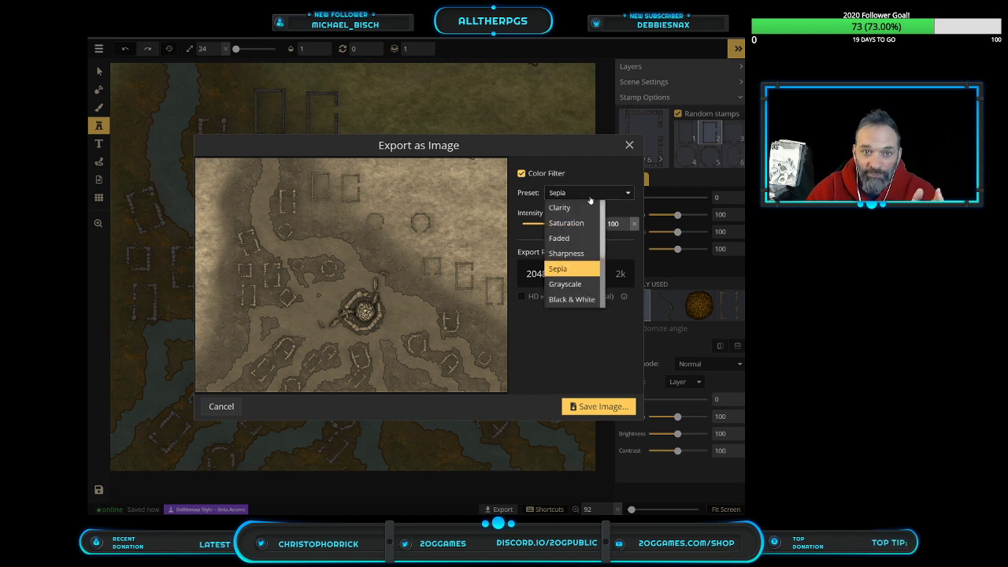
pyautogui.click(575, 286)
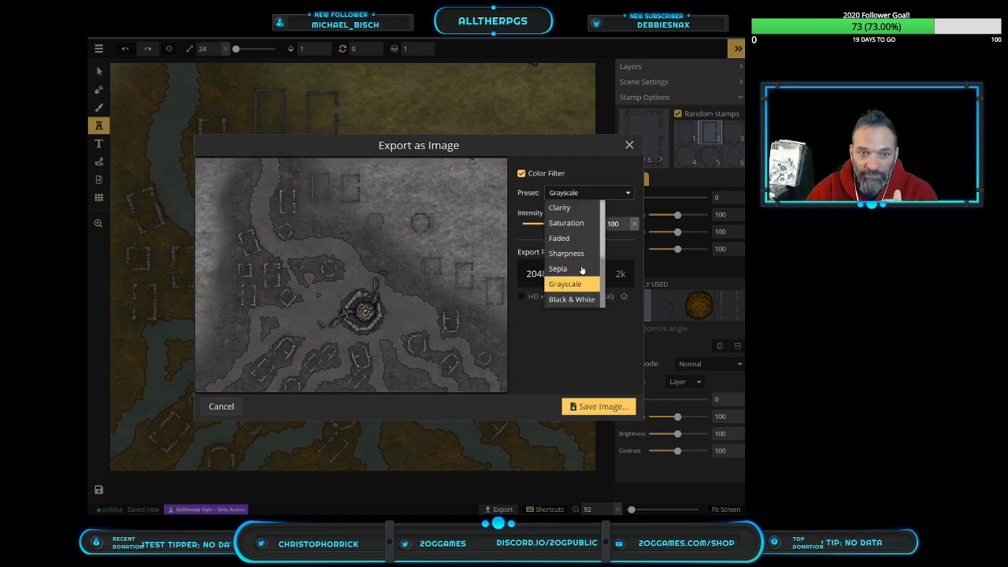
pyautogui.click(573, 300)
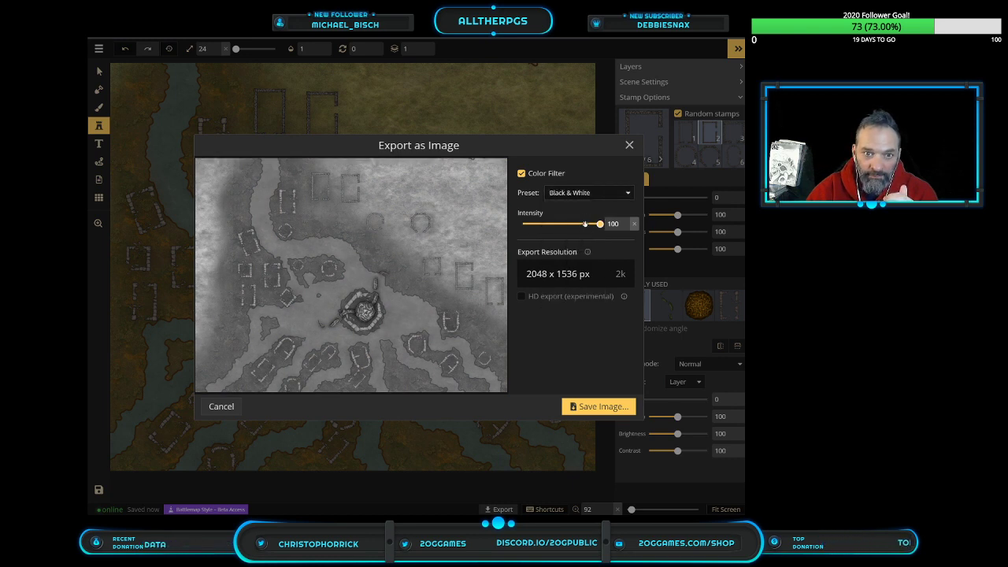
pyautogui.click(582, 224)
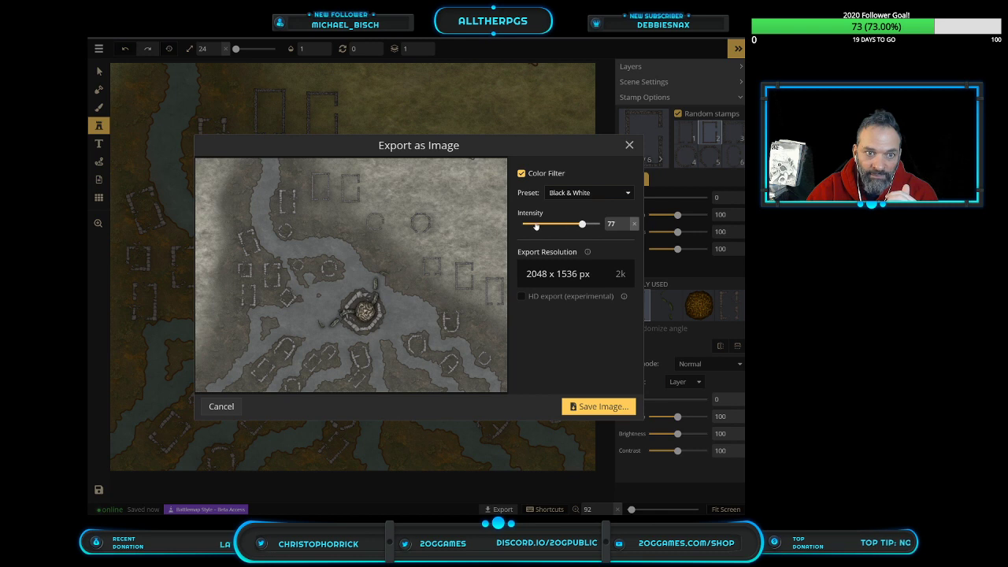
pyautogui.click(525, 225)
pyautogui.moveTo(524, 225); pyautogui.dragTo(562, 224)
# Set the export's color filter preset to Sharpness with an intensity of 100
pyautogui.click(591, 193)
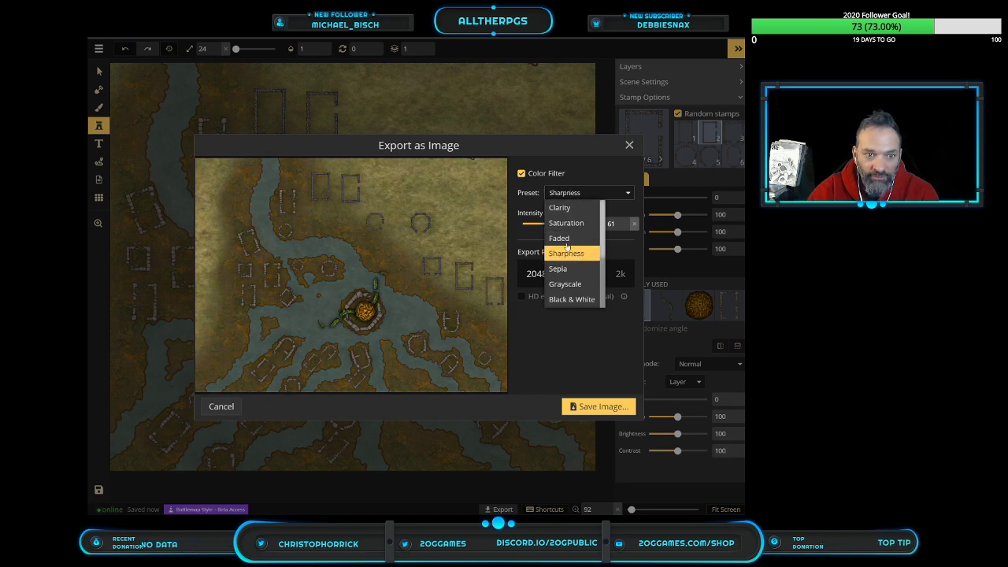
pyautogui.click(575, 254)
pyautogui.moveTo(569, 223); pyautogui.dragTo(626, 224)
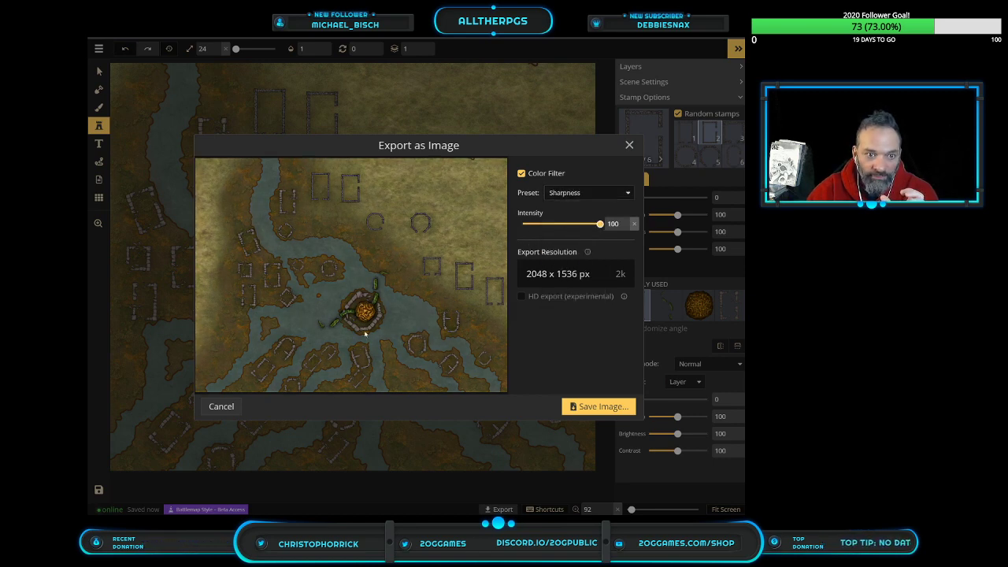
# Enable HD export, set the resolution to 4710 x 3533 px after trying 8192 x 6144 px, and start saving the image
pyautogui.click(564, 297)
pyautogui.moveTo(552, 311)
pyautogui.mouseDown()
pyautogui.moveTo(623, 311)
pyautogui.moveTo(540, 312)
pyautogui.mouseUp()
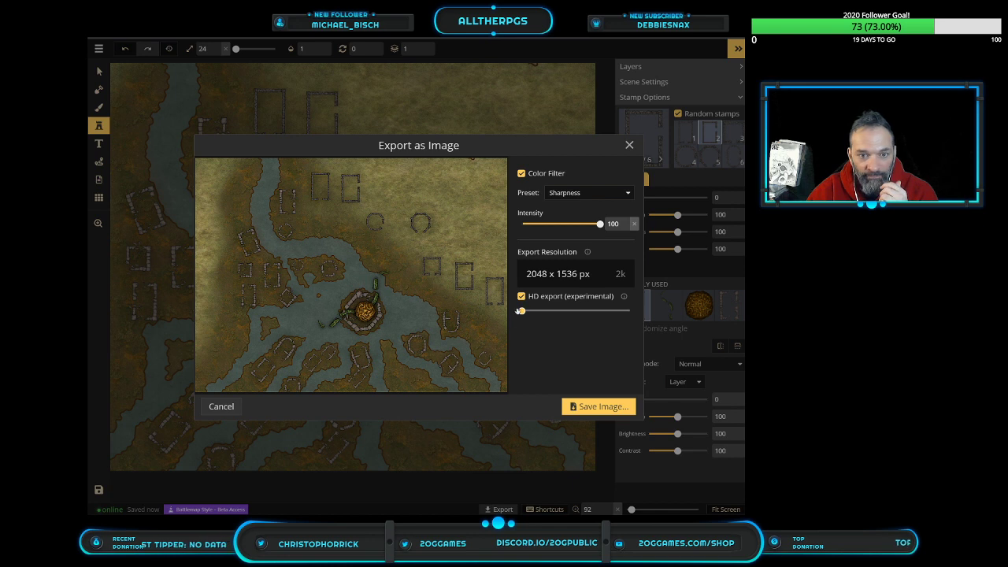
pyautogui.moveTo(522, 311); pyautogui.dragTo(630, 310)
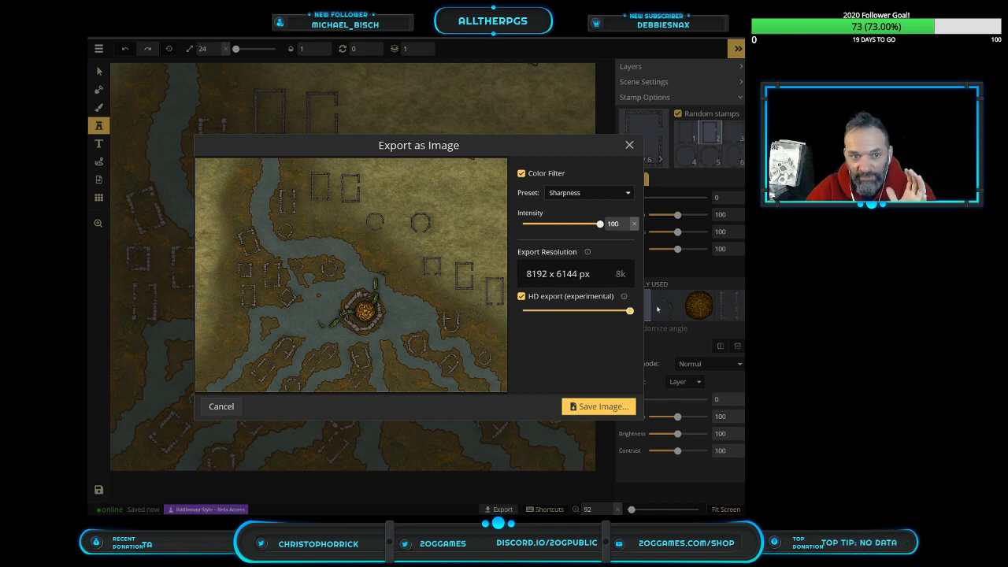
pyautogui.moveTo(630, 310); pyautogui.dragTo(568, 310)
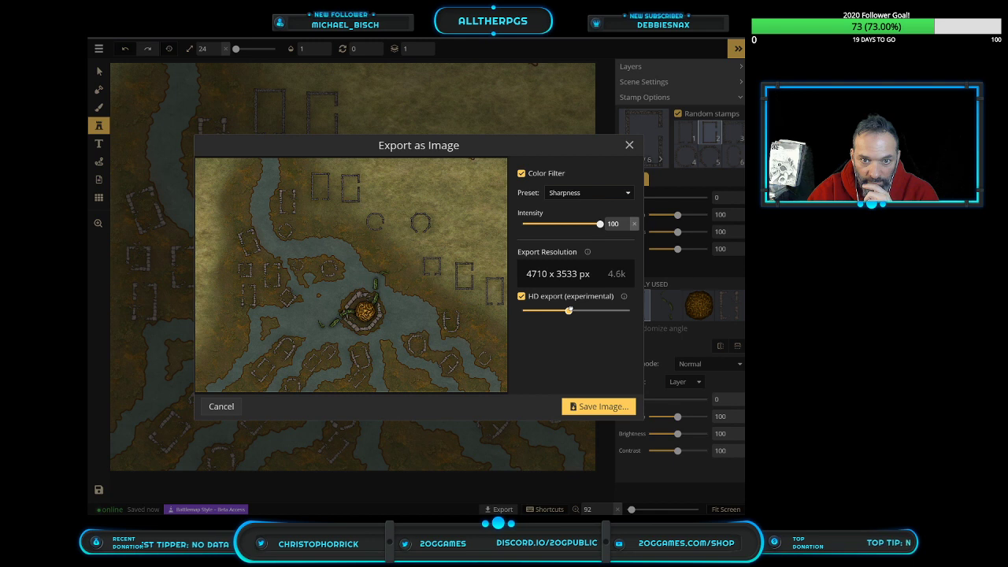
pyautogui.click(585, 407)
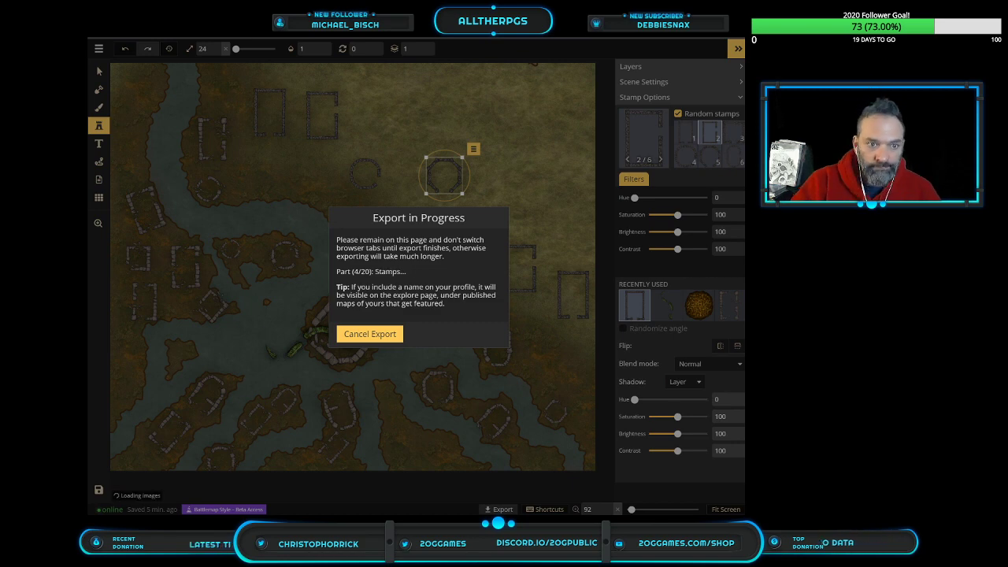
# Switch to Spotify and look through the track list of the Instrumental Copyright Free Music playlist
pyautogui.hotkey('alt', 'Tab')
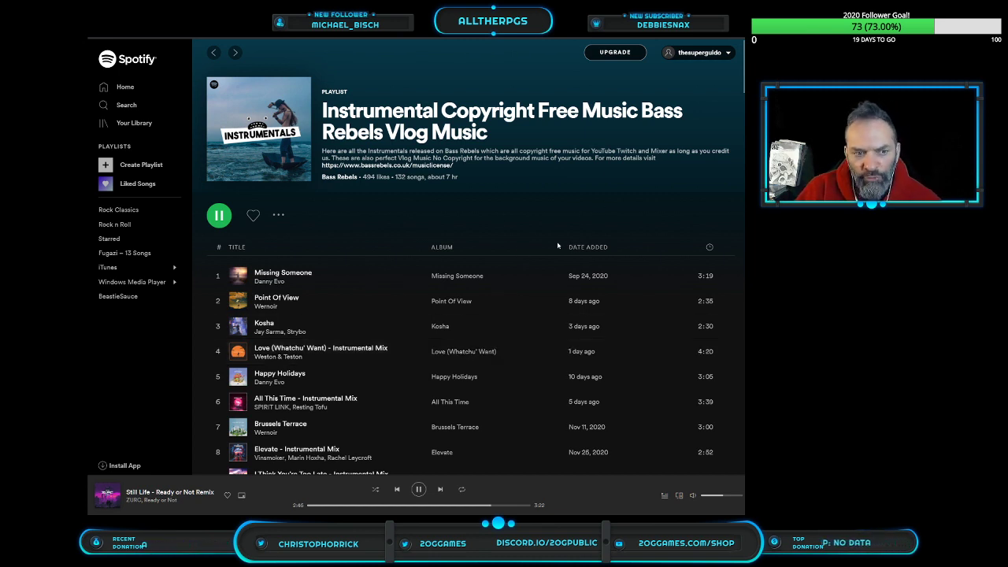
pyautogui.scroll(-2, 448, 309)
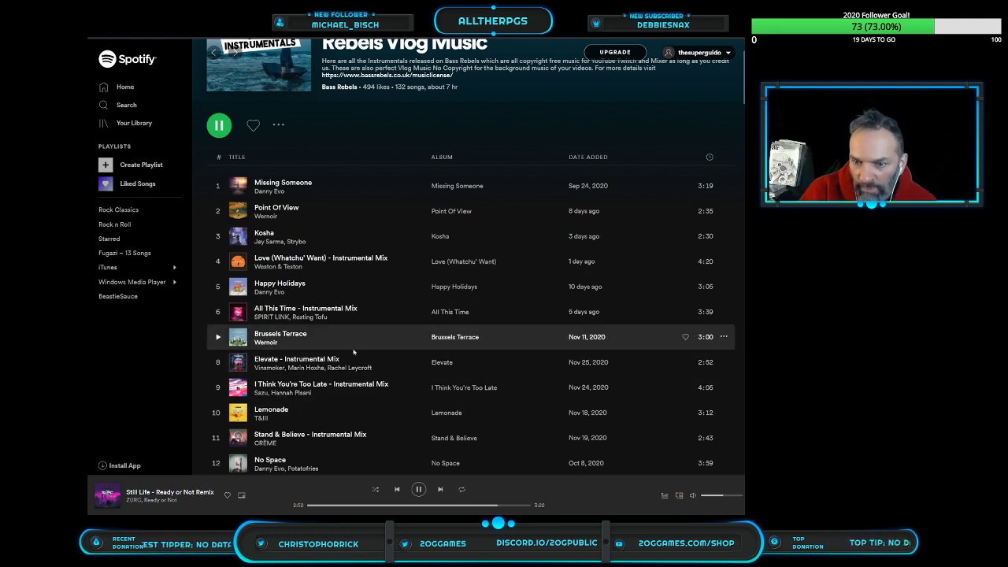
pyautogui.scroll(-5, 290, 207)
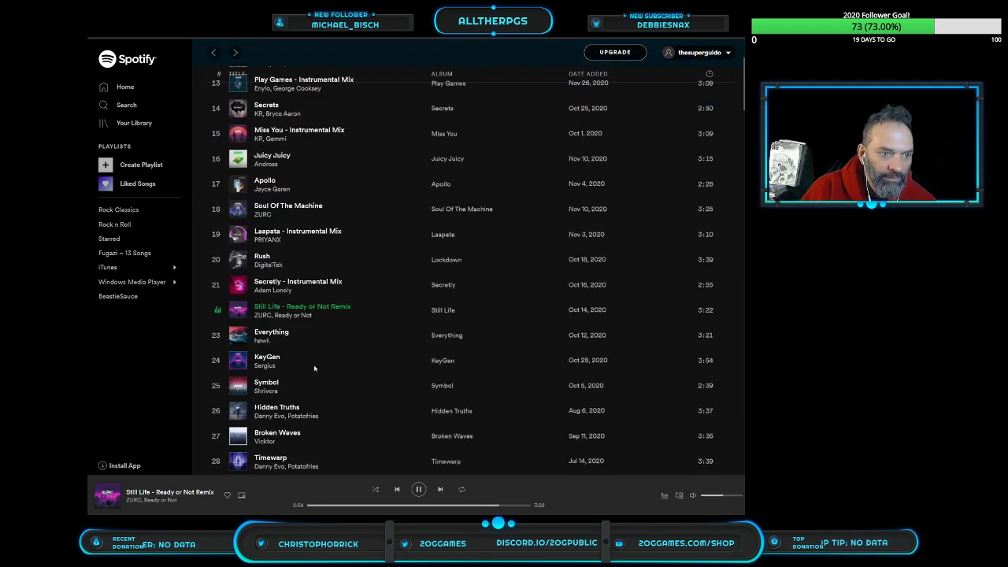
pyautogui.scroll(-5, 373, 447)
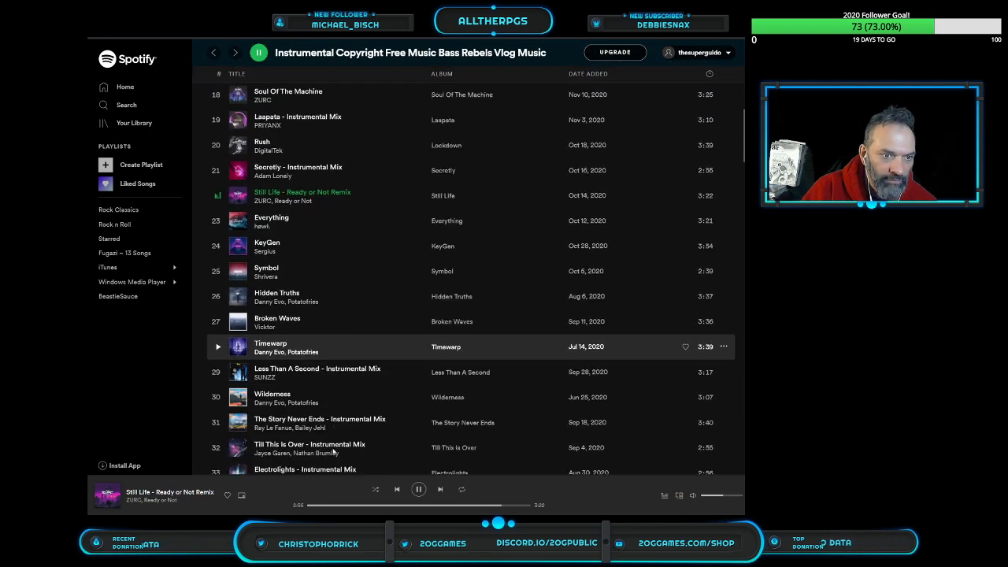
pyautogui.scroll(-3, 373, 447)
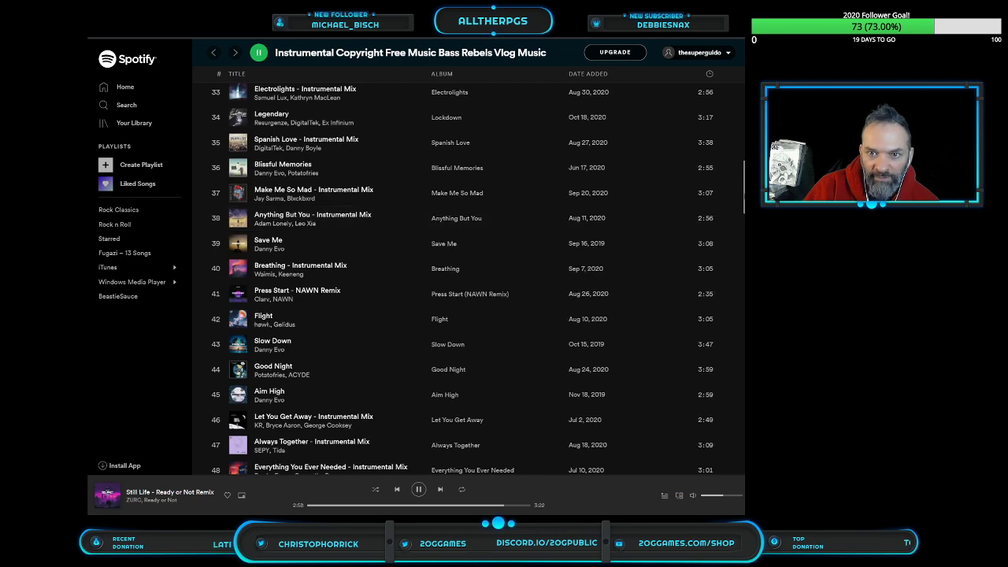
pyautogui.scroll(-10, 739, 390)
pyautogui.scroll(-5, 739, 390)
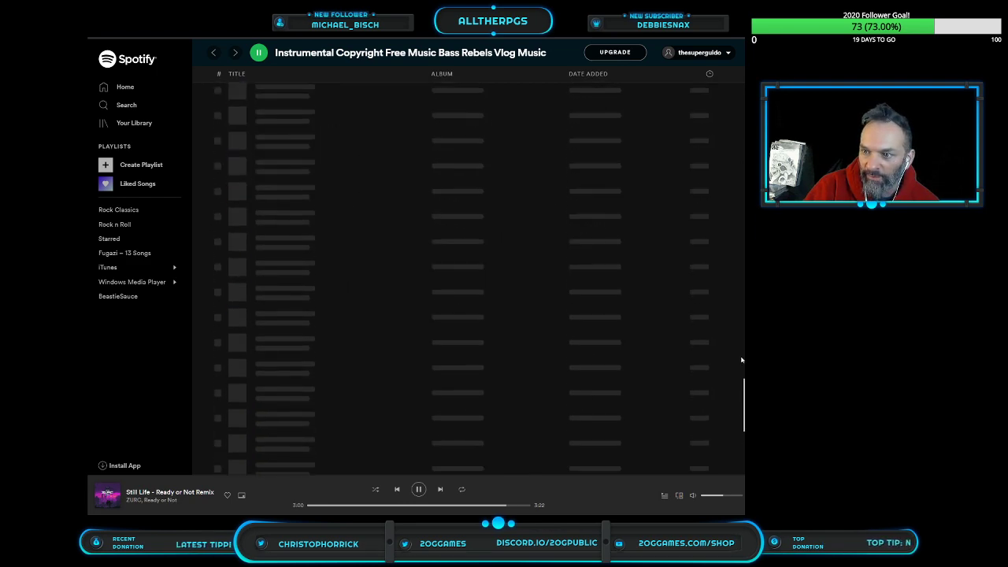
pyautogui.scroll(20, 473, 351)
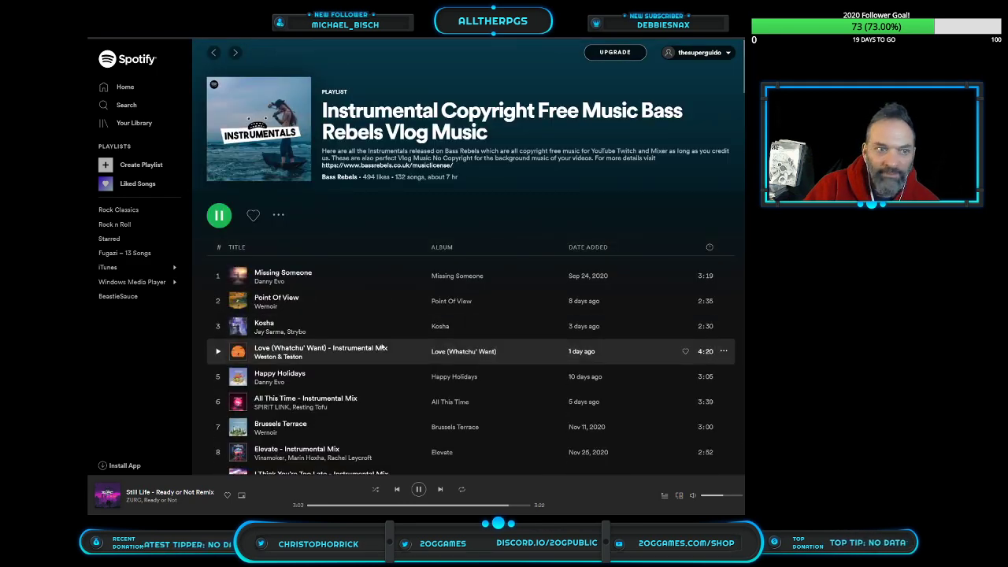
# Switch back to Inkarnate, dismiss the warning about leaving the tab, and close the export dialog once the export finishes
pyautogui.hotkey('alt', 'Tab')
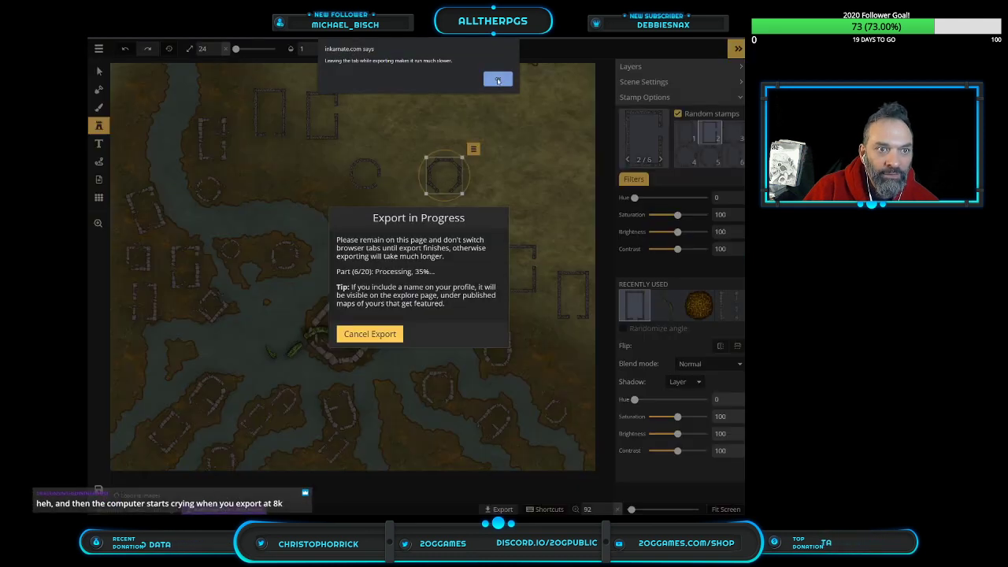
pyautogui.click(498, 79)
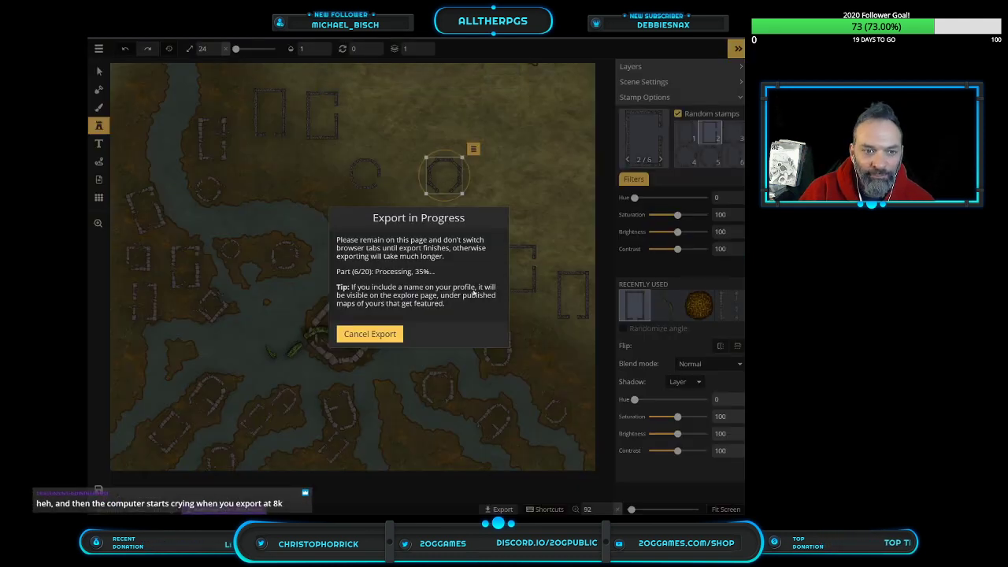
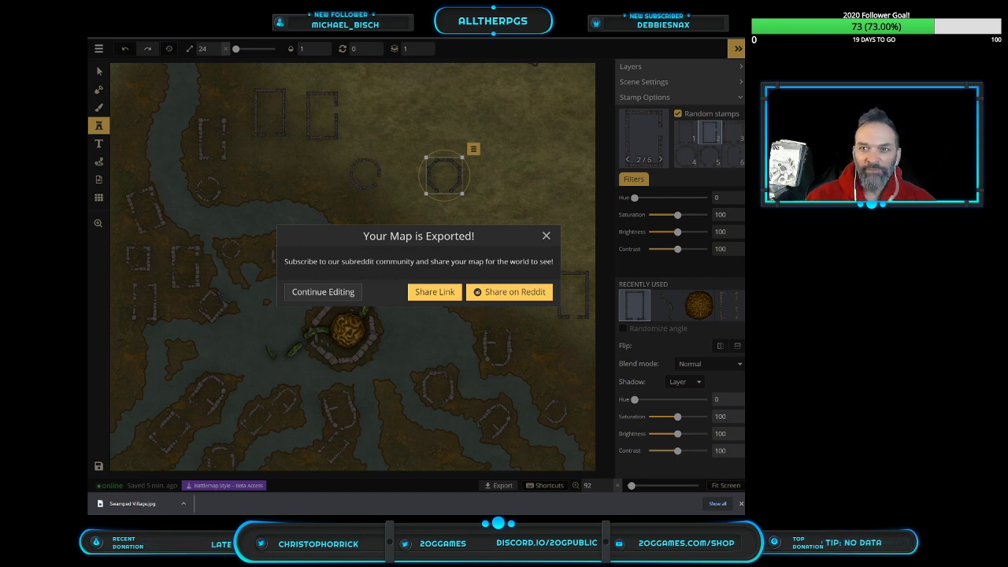
pyautogui.click(547, 236)
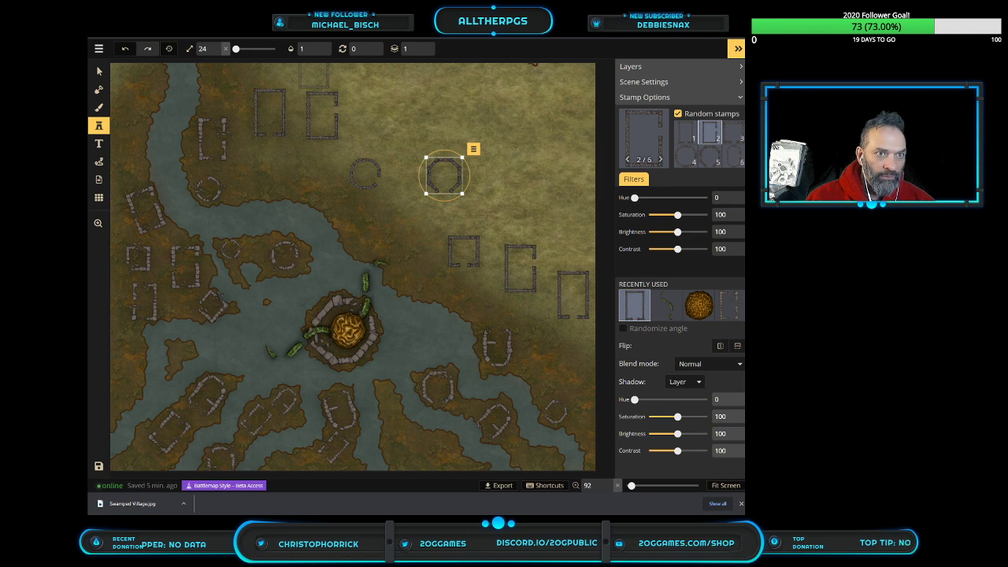
# Open the exported Swamped Village image in a new browser tab and examine the central ruin and tentacles at full size
pyautogui.hotkey('ctrl', 't')
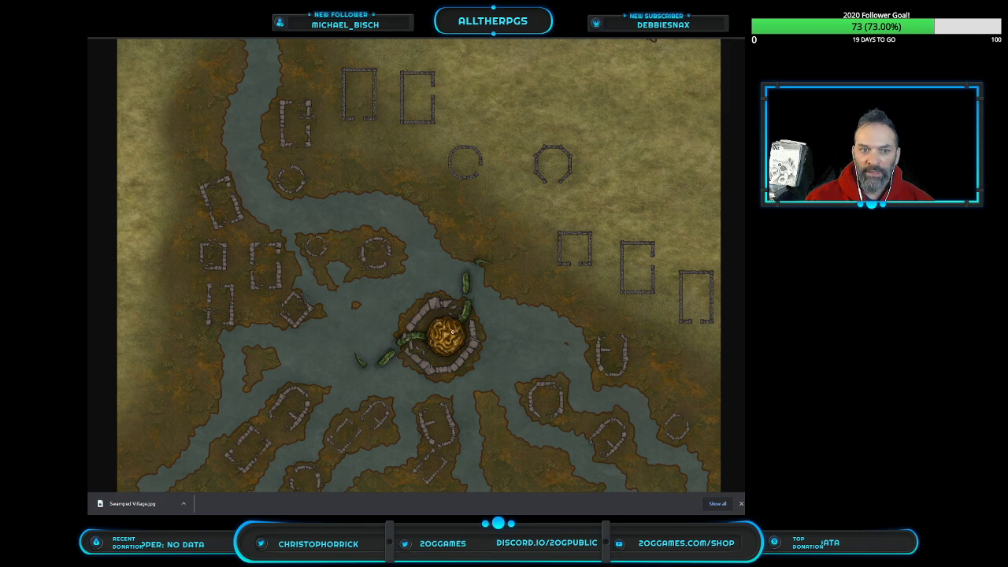
pyautogui.click(463, 313)
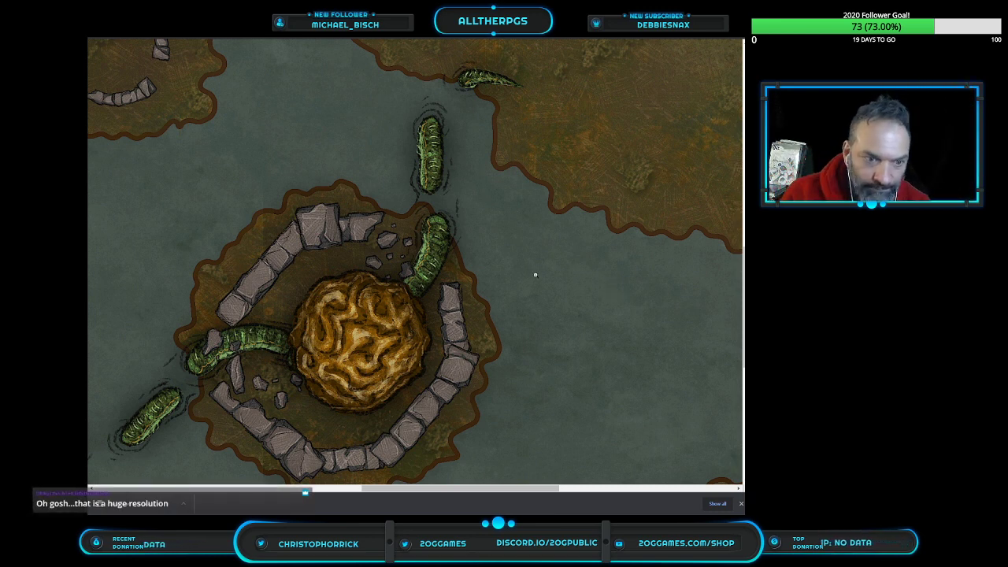
pyautogui.scroll(-1, 502, 282)
pyautogui.scroll(1, 495, 285)
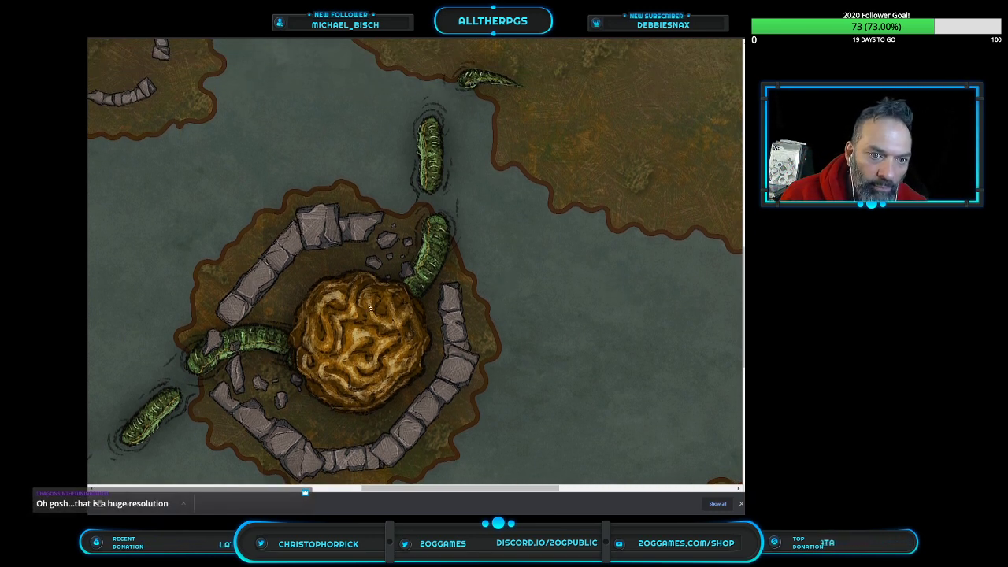
# Inspect the exported village map image at full size and fitted view, and dismiss the downloads bar
pyautogui.moveTo(529, 495); pyautogui.dragTo(502, 495)
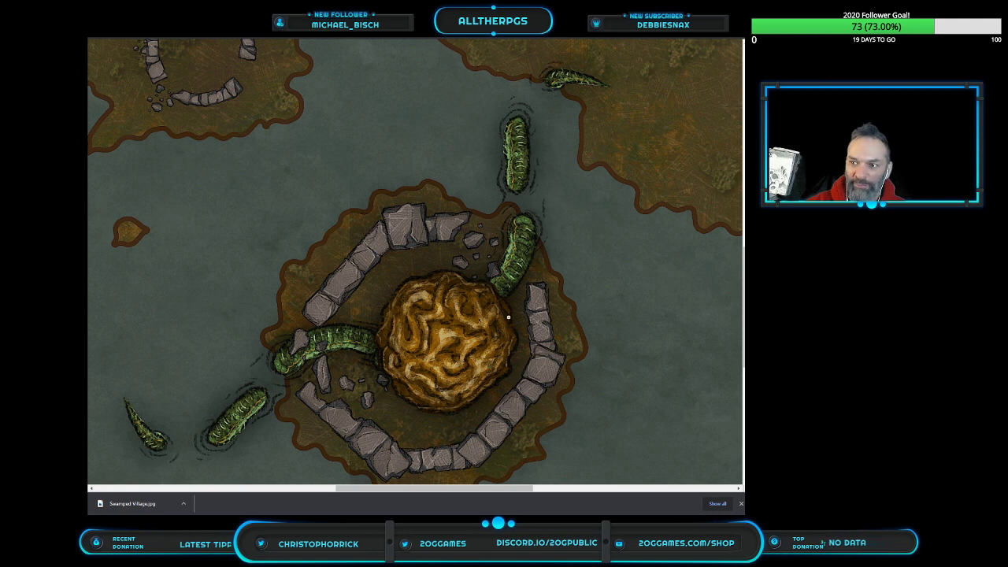
pyautogui.click(457, 356)
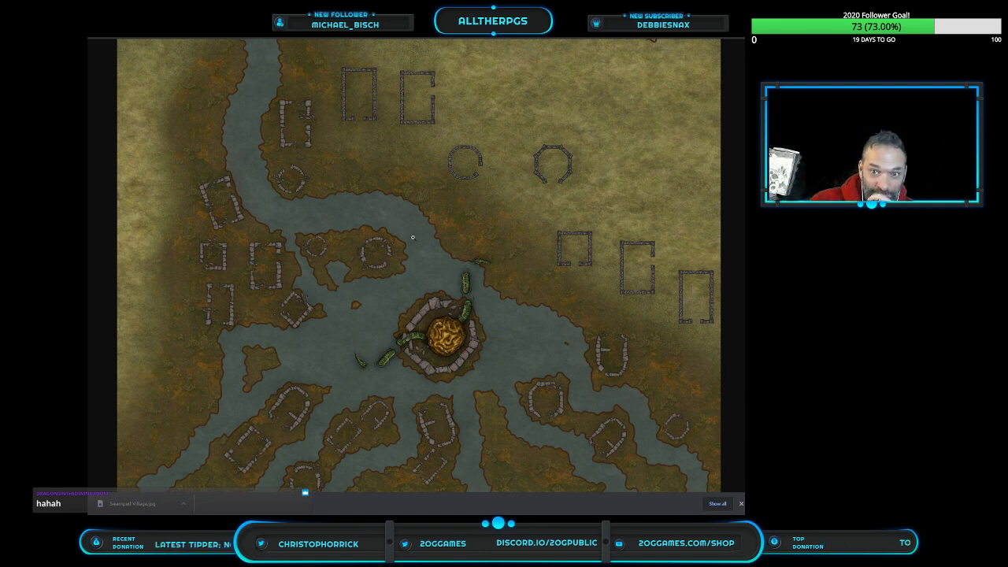
pyautogui.click(564, 264)
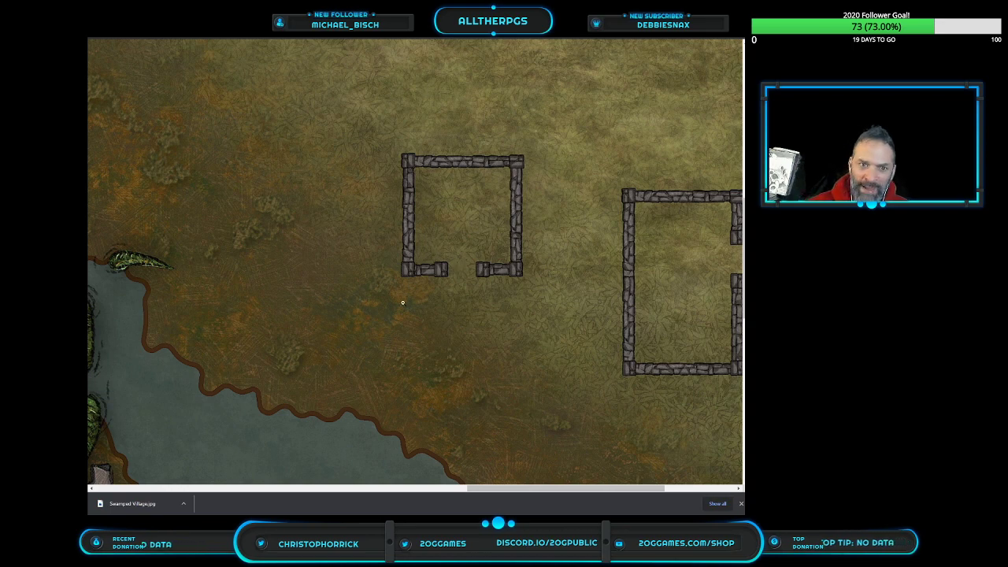
pyautogui.click(422, 273)
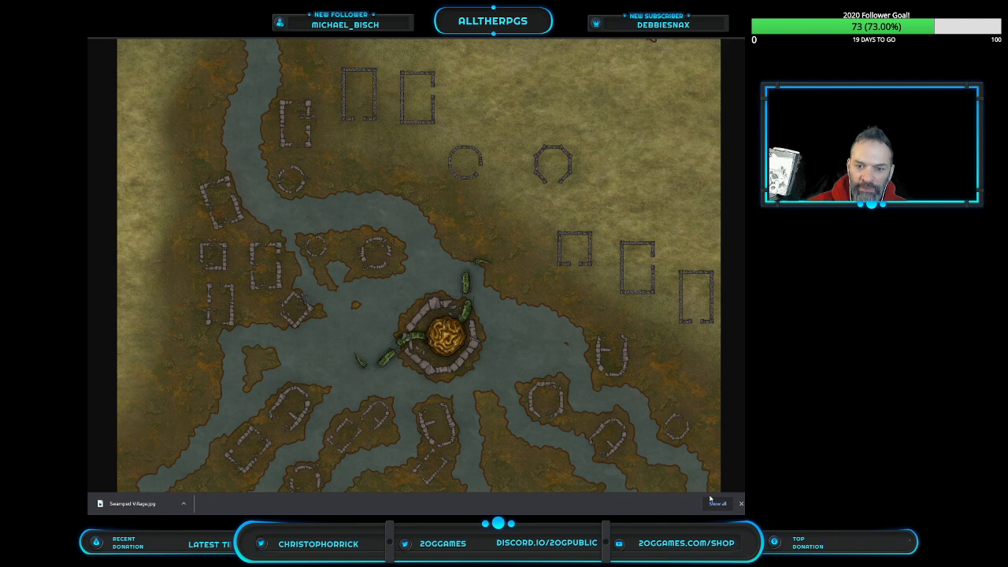
pyautogui.click(740, 504)
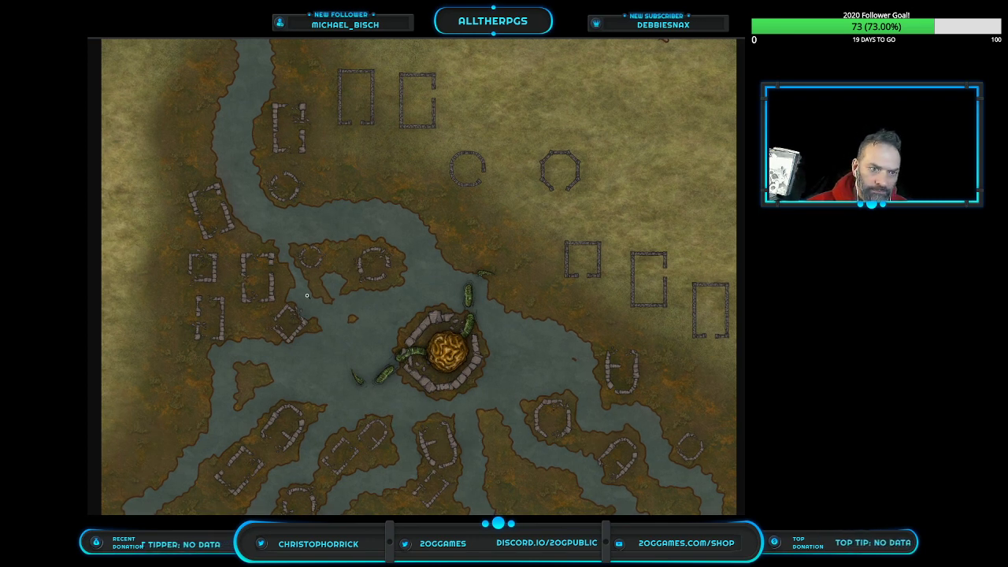
pyautogui.click(286, 337)
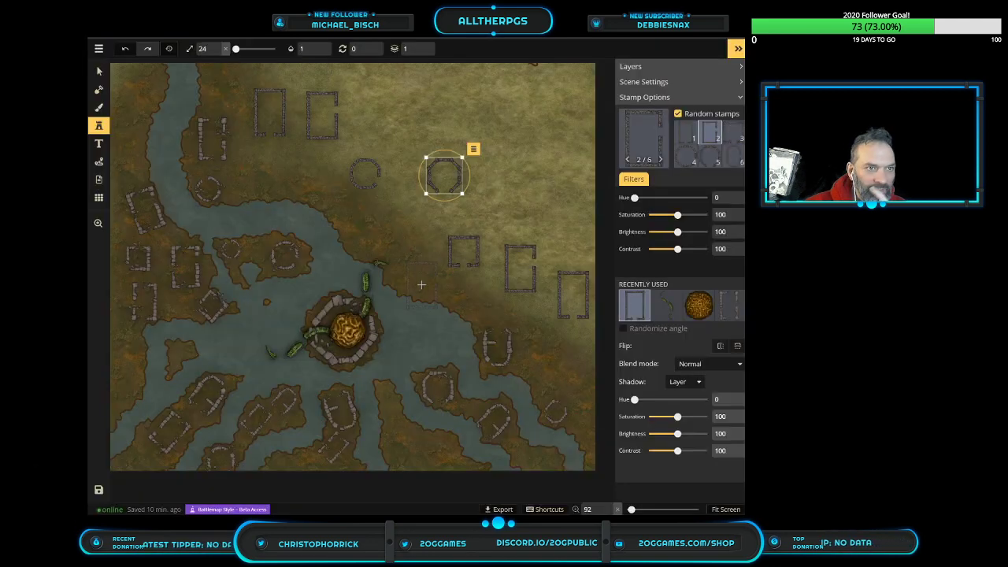
# Switch to the selection tool in the map editor and collapse the side options to enlarge the map view
pyautogui.click(98, 71)
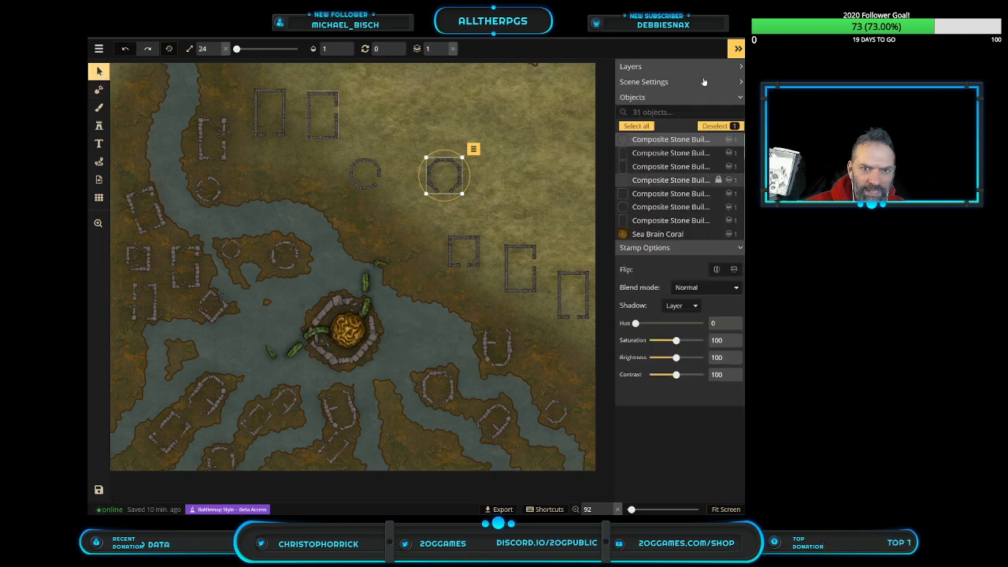
pyautogui.click(738, 48)
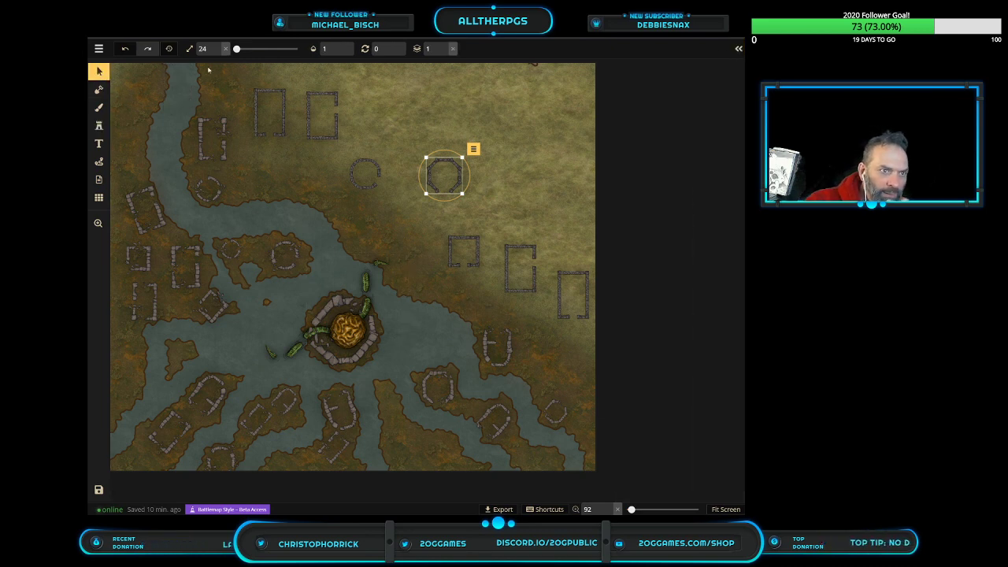
pyautogui.scroll(4, 391, 297)
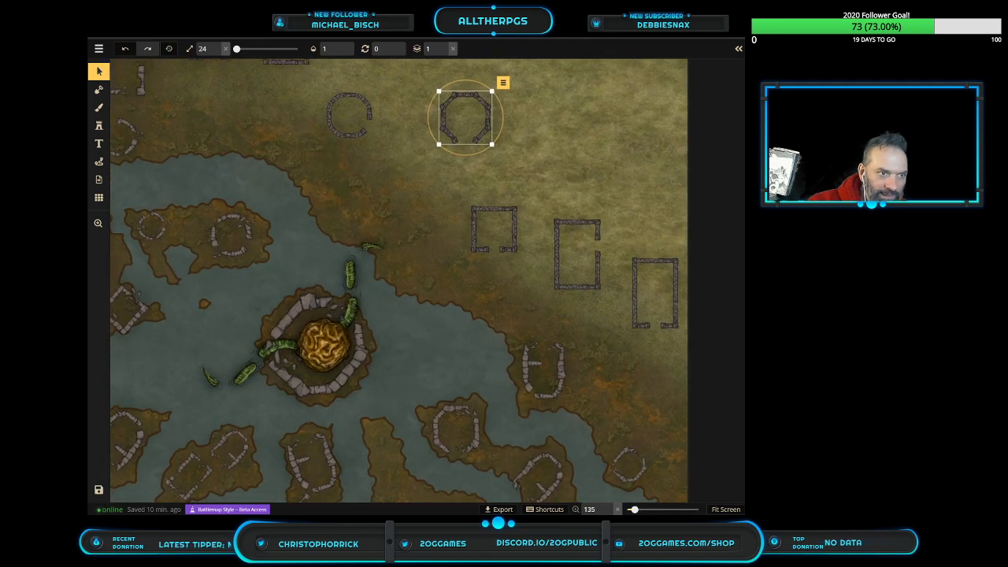
# Draw a white dashed path of size 1.5 along the river's eastern bank, from near the coral island toward the southeast
pyautogui.click(98, 89)
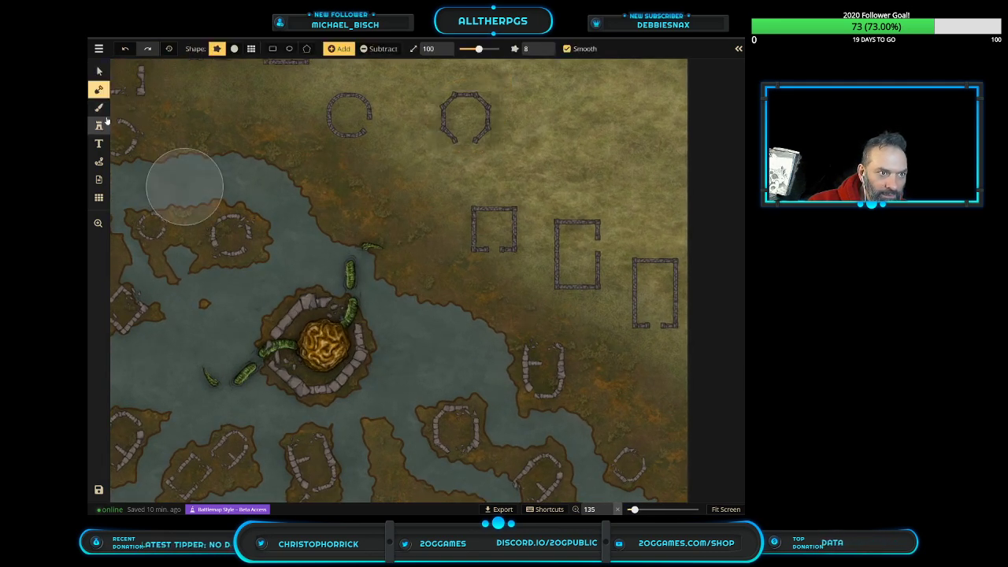
pyautogui.click(99, 163)
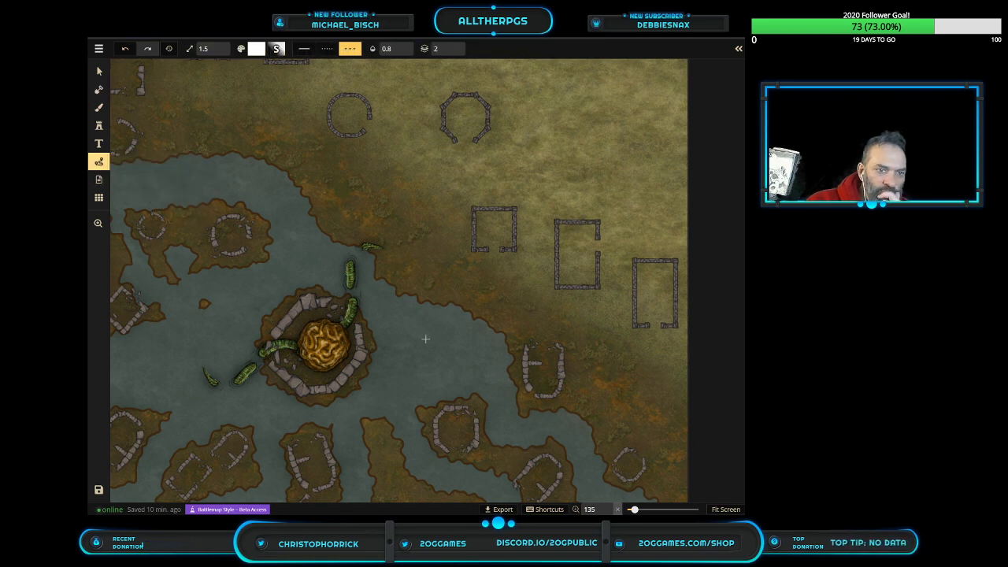
pyautogui.click(393, 298)
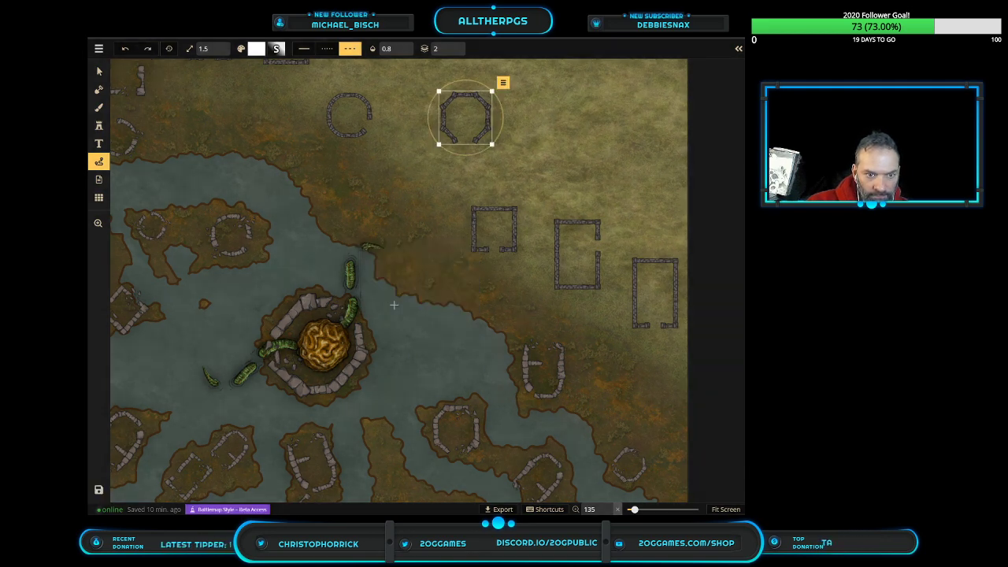
pyautogui.moveTo(442, 313); pyautogui.dragTo(496, 346)
pyautogui.moveTo(506, 388)
pyautogui.mouseDown()
pyautogui.moveTo(518, 422)
pyautogui.moveTo(554, 416)
pyautogui.moveTo(601, 477)
pyautogui.mouseUp()
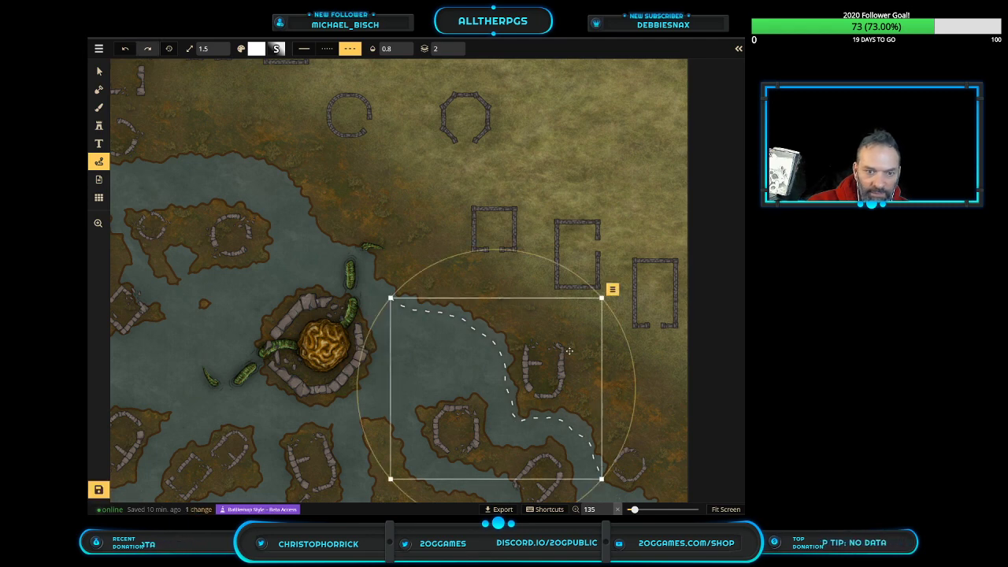
# Try the solid line style on the riverbank path, and delete the path
pyautogui.click(304, 48)
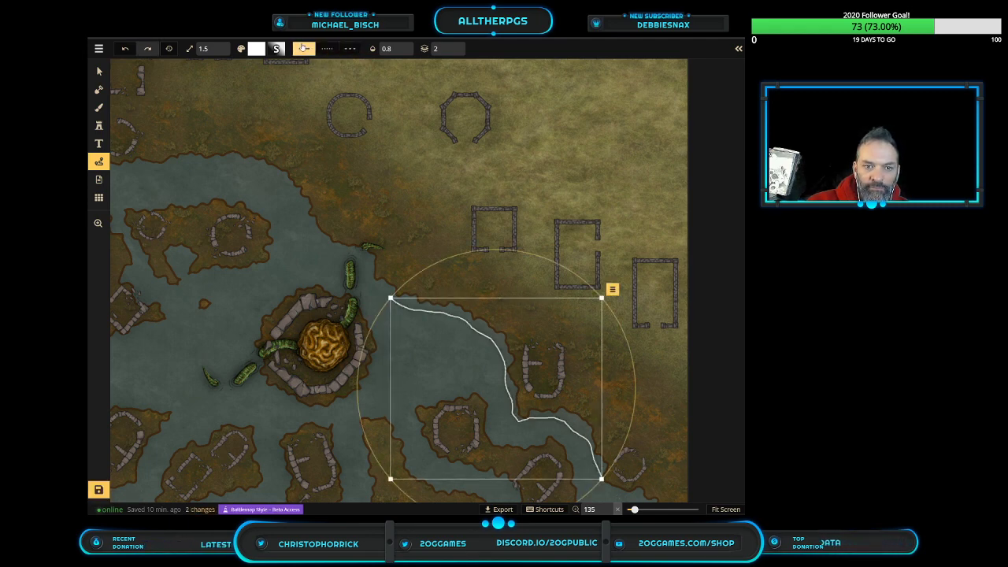
pyautogui.click(350, 48)
pyautogui.hotkey('ctrl', 'z')
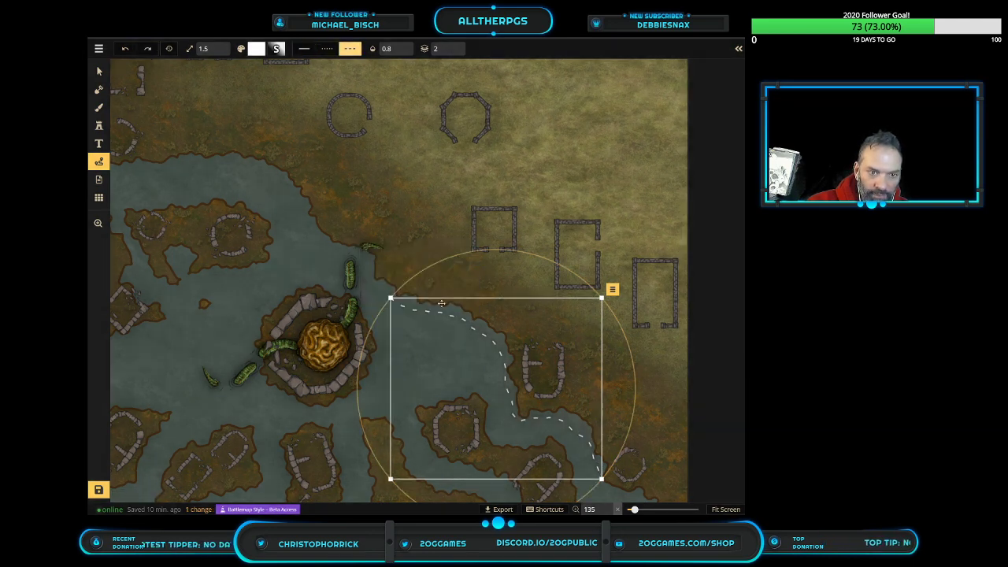
pyautogui.press('Delete')
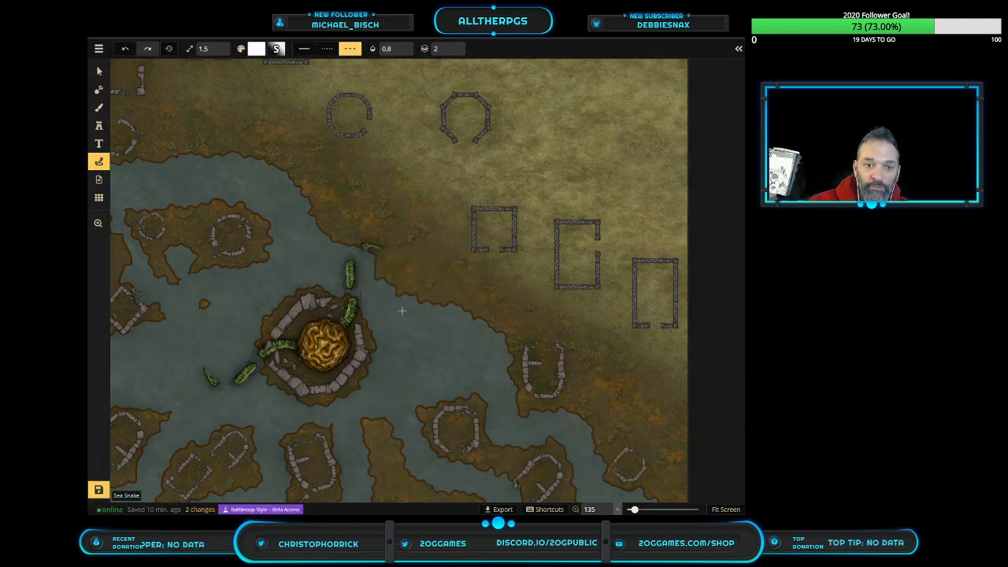
# Review the options of the Mask, Brush, Stamp, Text and Path tools one after another
pyautogui.scroll(-3, 431, 244)
pyautogui.scroll(-2, 431, 244)
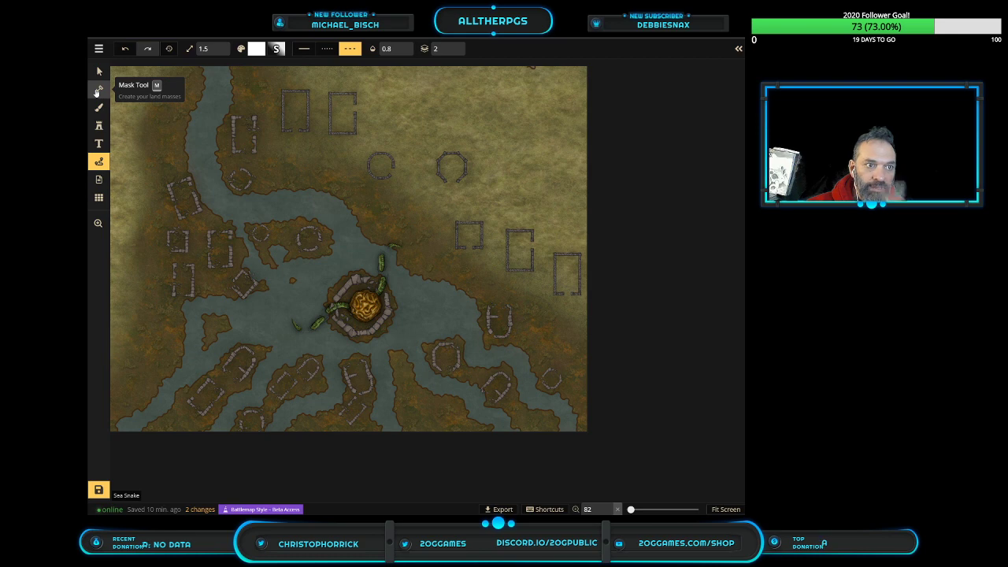
pyautogui.click(97, 92)
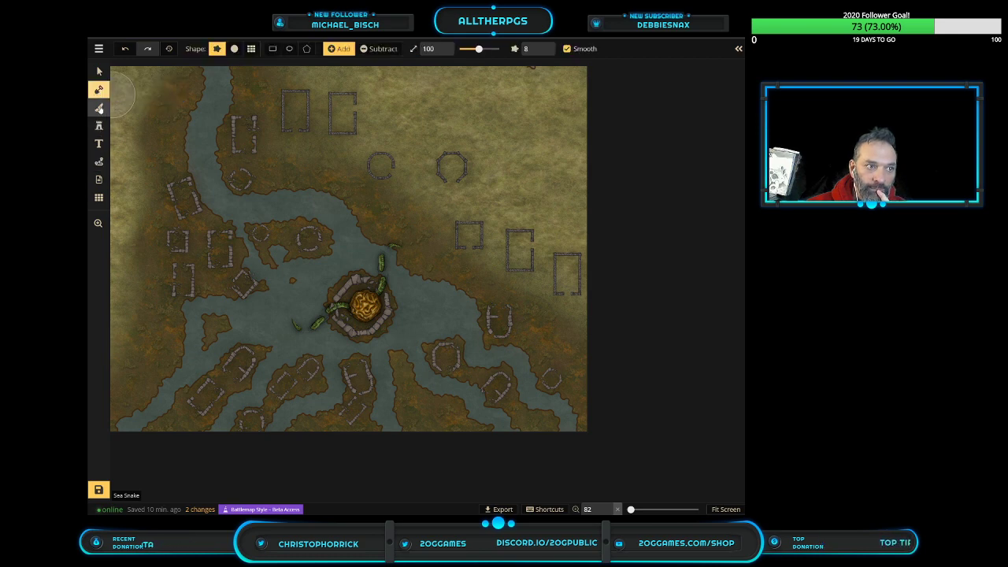
pyautogui.click(98, 108)
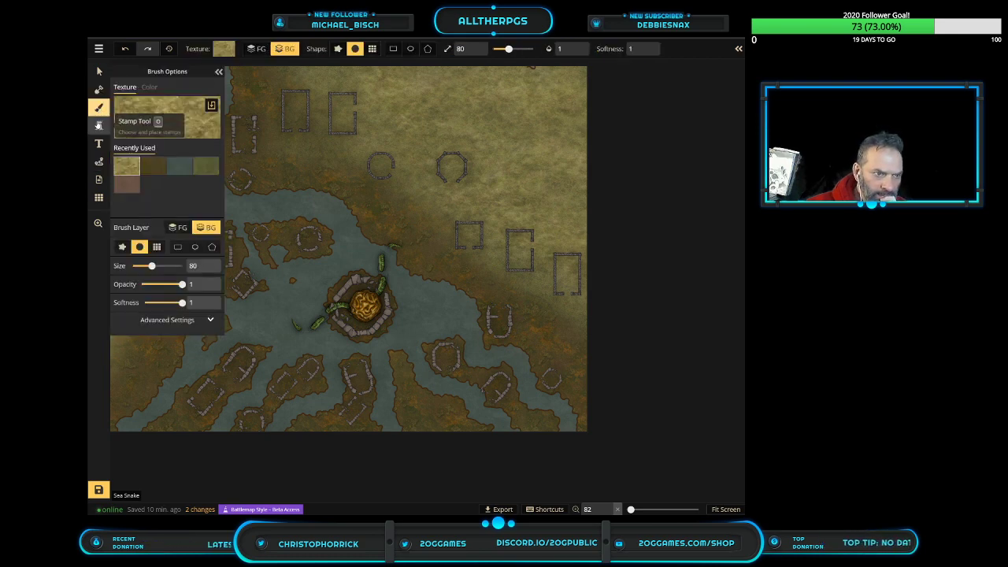
pyautogui.click(99, 125)
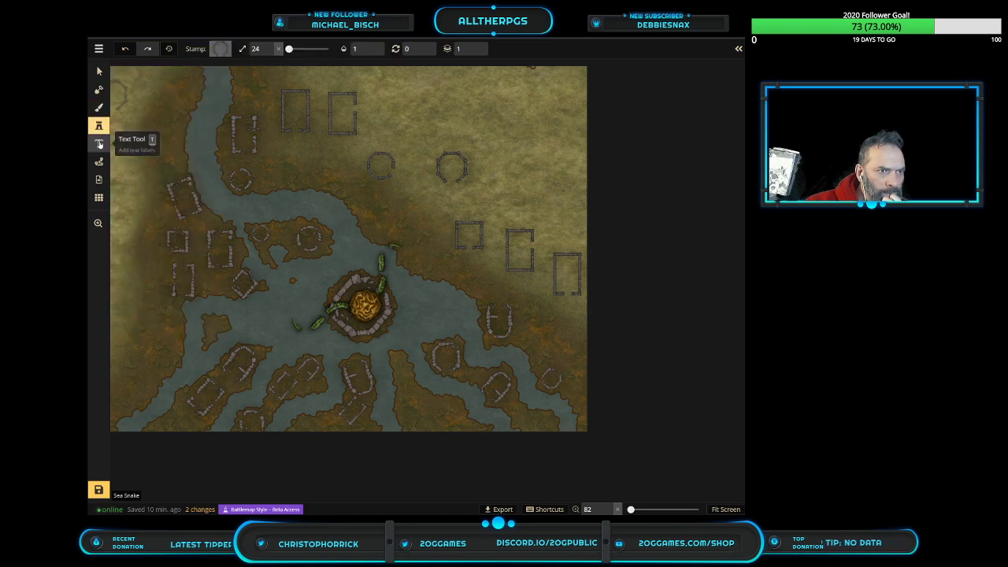
pyautogui.click(98, 144)
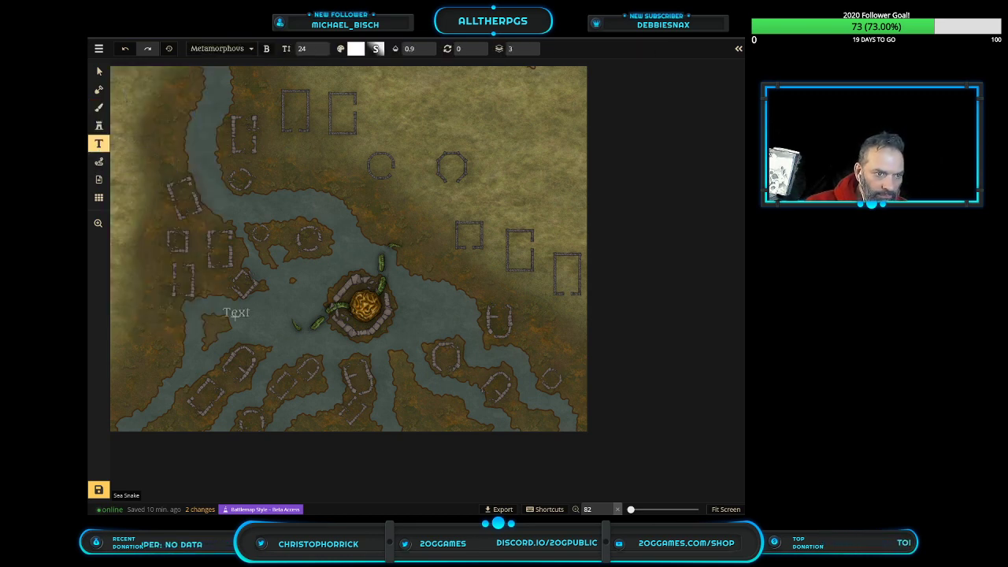
pyautogui.click(98, 161)
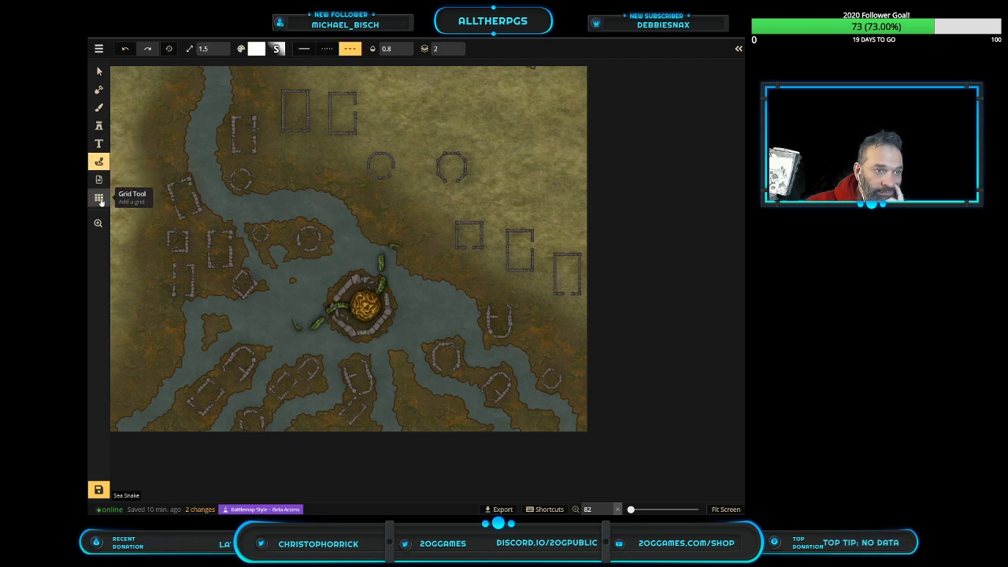
# Show the square grid over the map and set its opacity to 0.43
pyautogui.click(99, 199)
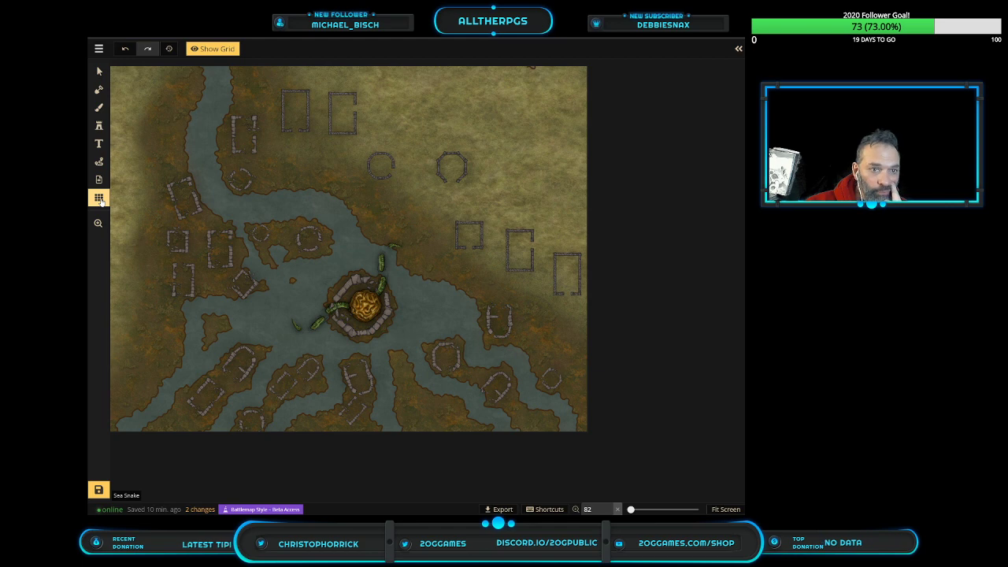
pyautogui.click(201, 50)
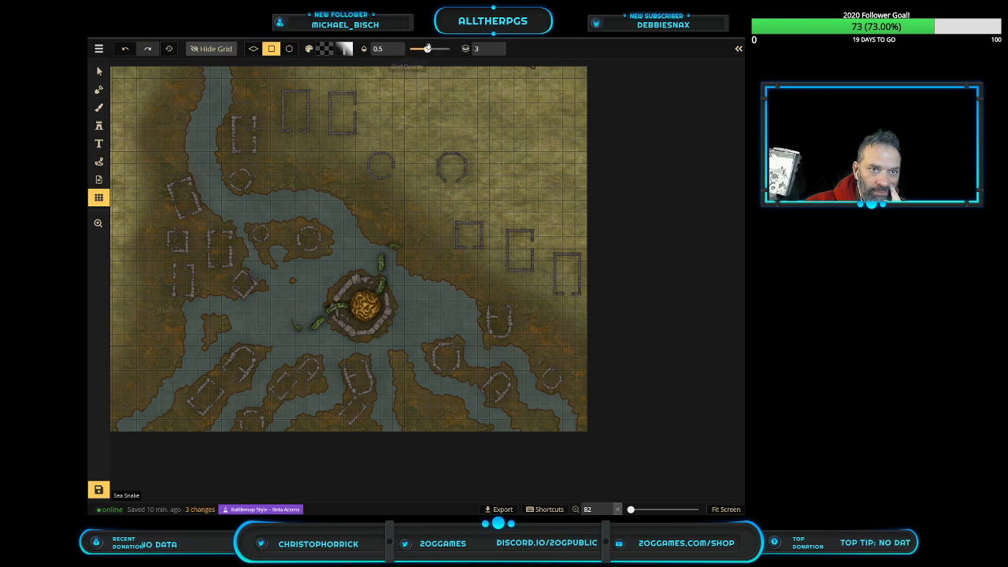
pyautogui.moveTo(427, 49)
pyautogui.mouseDown()
pyautogui.moveTo(445, 49)
pyautogui.moveTo(424, 49)
pyautogui.mouseUp()
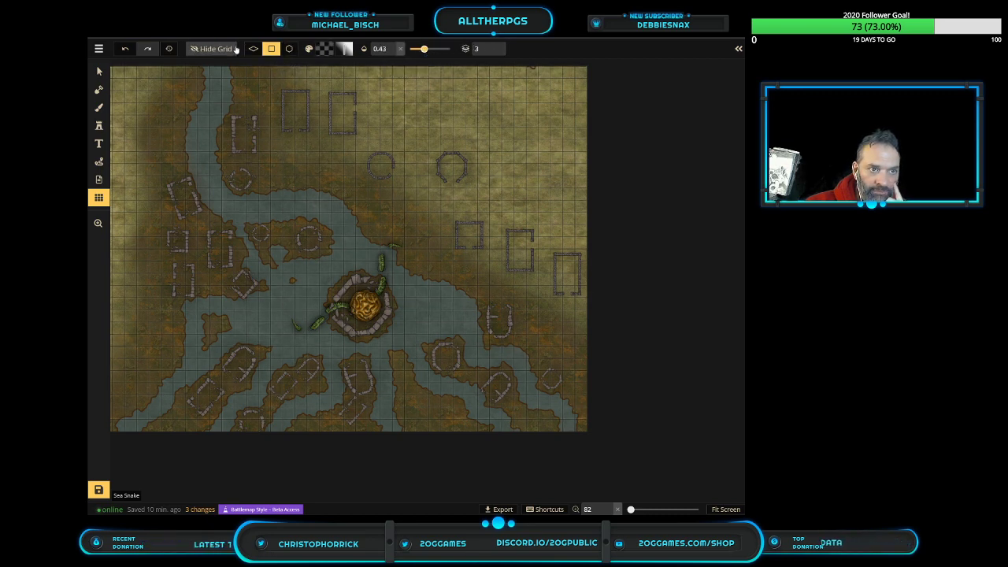
pyautogui.scroll(-1, 383, 214)
pyautogui.scroll(3, 383, 213)
pyautogui.scroll(2, 379, 229)
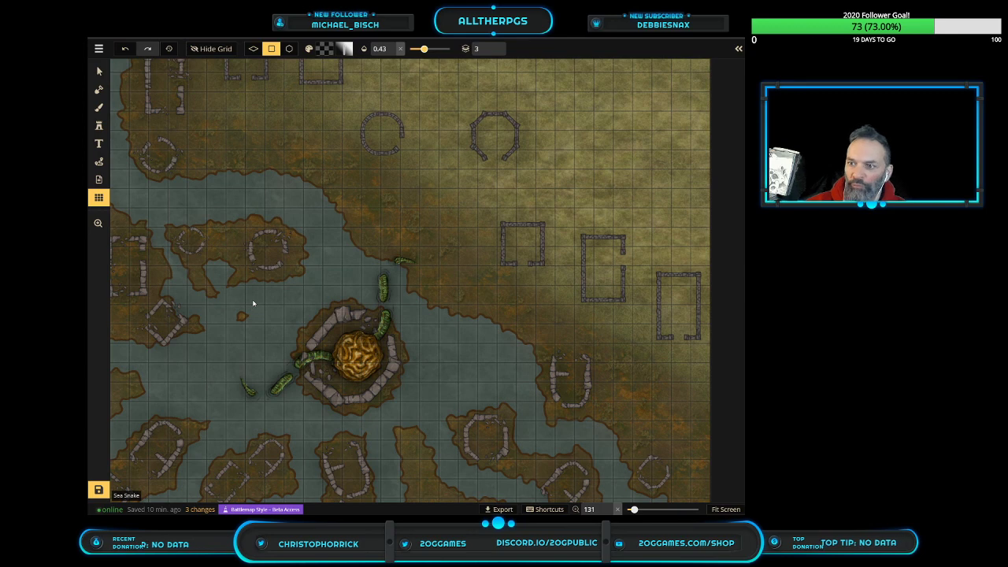
# Try the hexagon grid shape, and change the grid to isometric diamonds
pyautogui.scroll(-2, 252, 307)
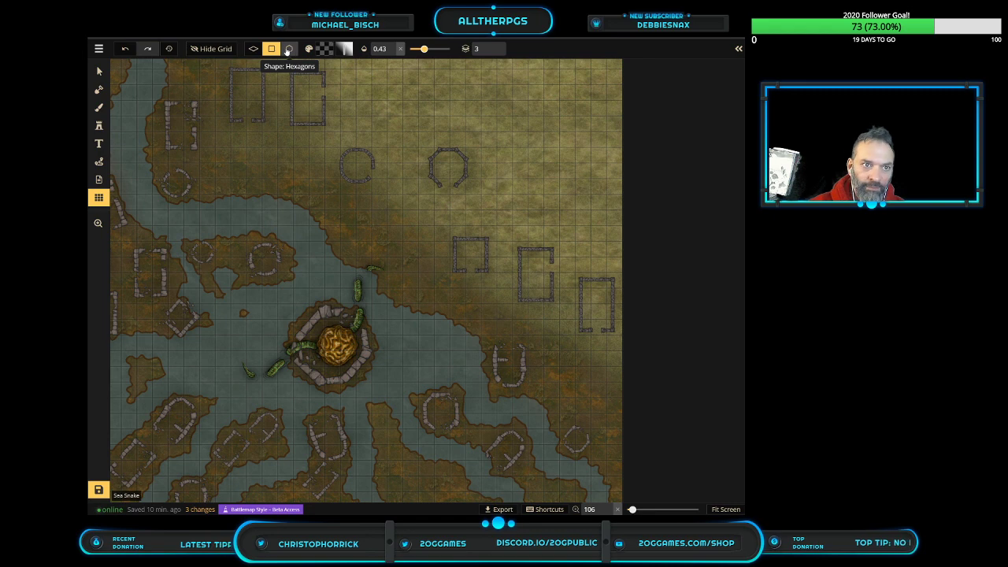
pyautogui.click(289, 49)
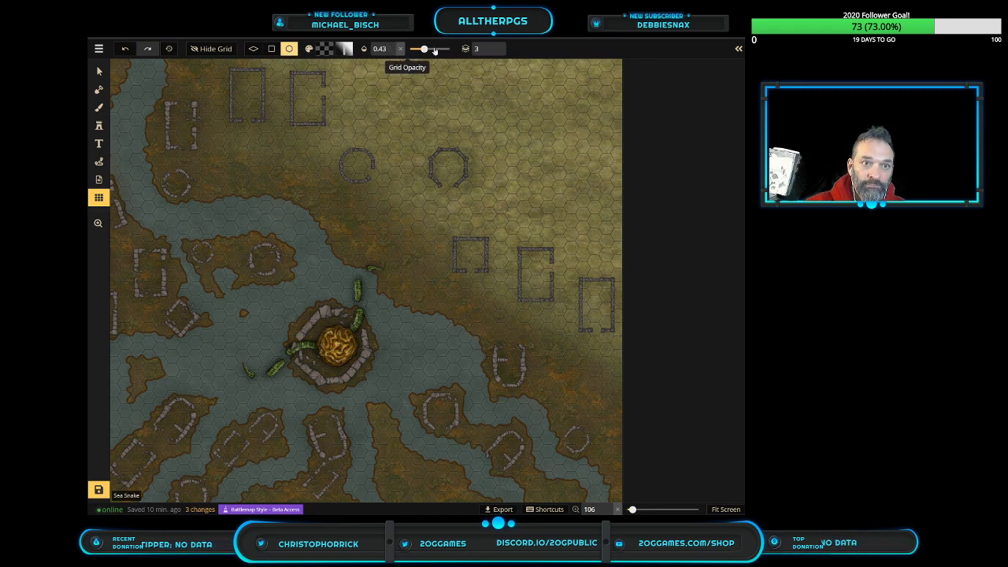
pyautogui.click(252, 49)
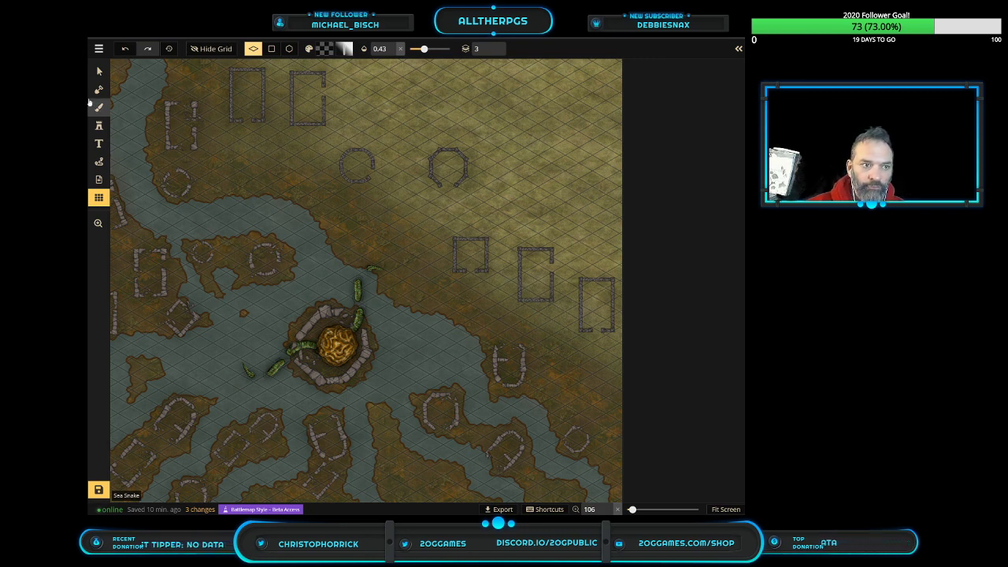
# Filter the Stamp Catalog to show the Fantasy Regional Classic style instead of Fantasy Battlemap
pyautogui.click(98, 127)
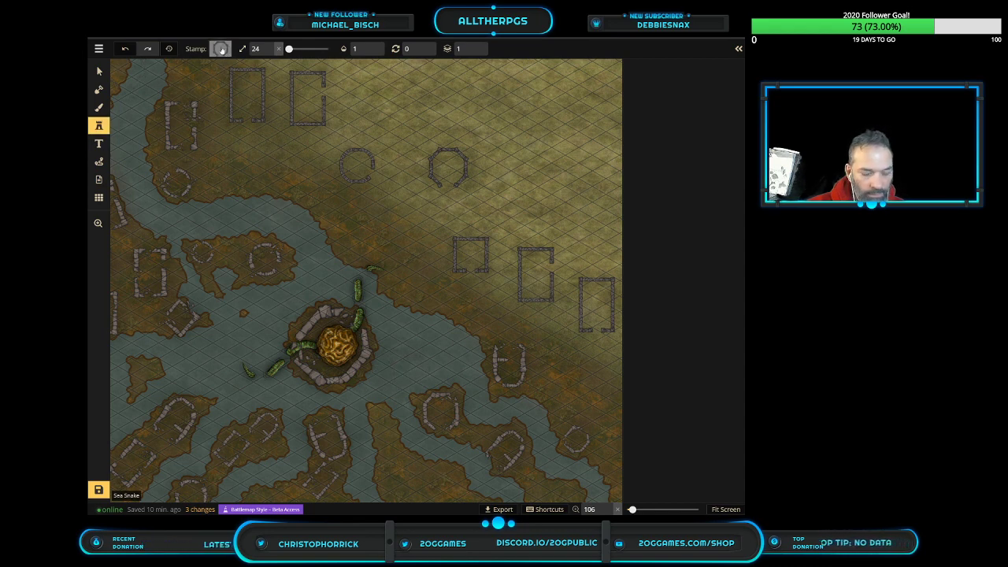
pyautogui.click(221, 48)
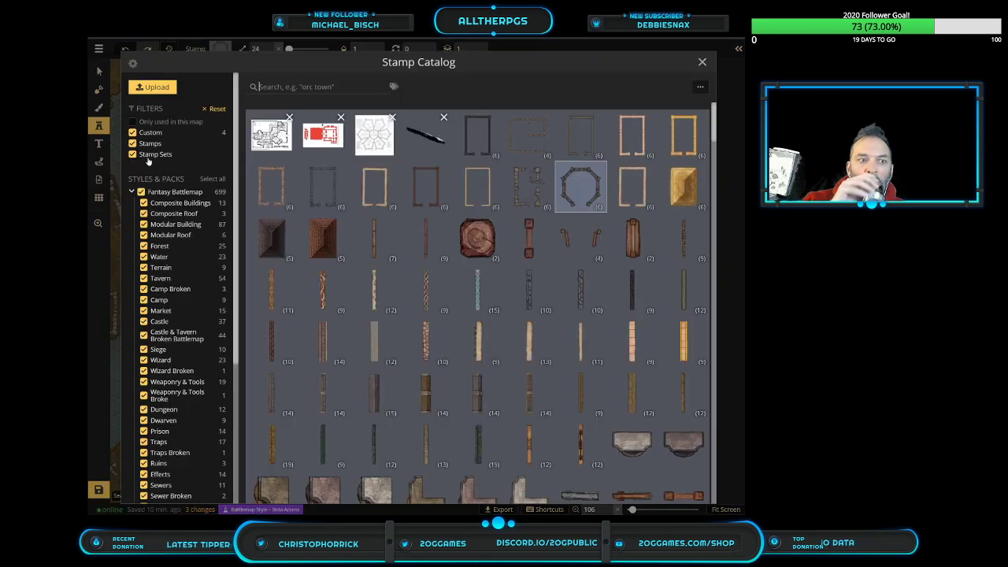
pyautogui.click(131, 193)
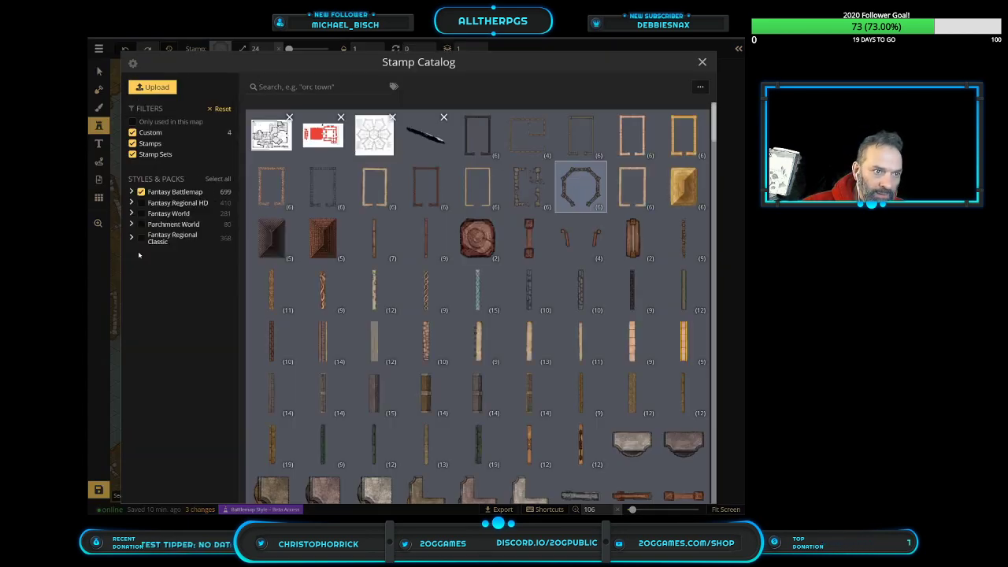
pyautogui.click(141, 193)
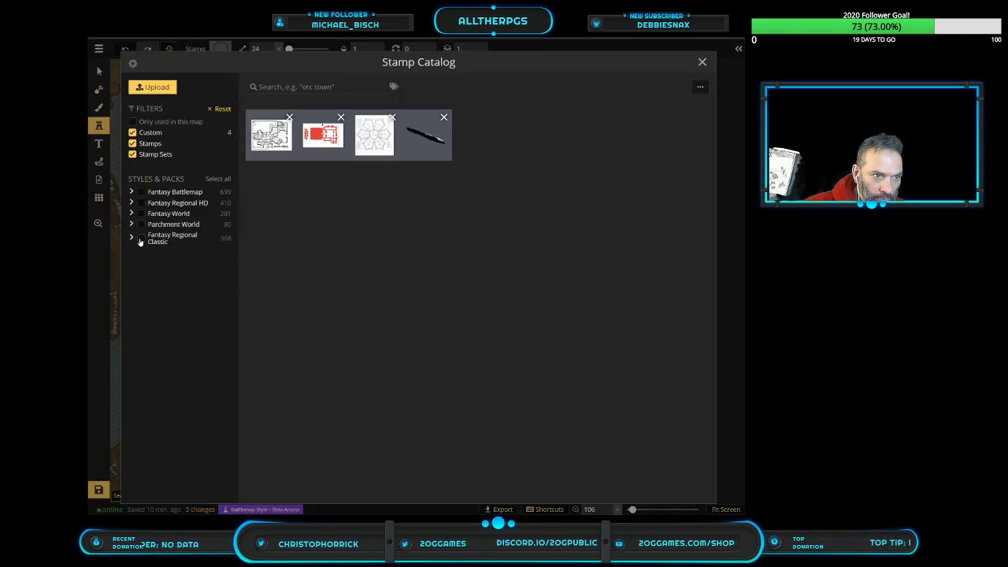
pyautogui.click(141, 239)
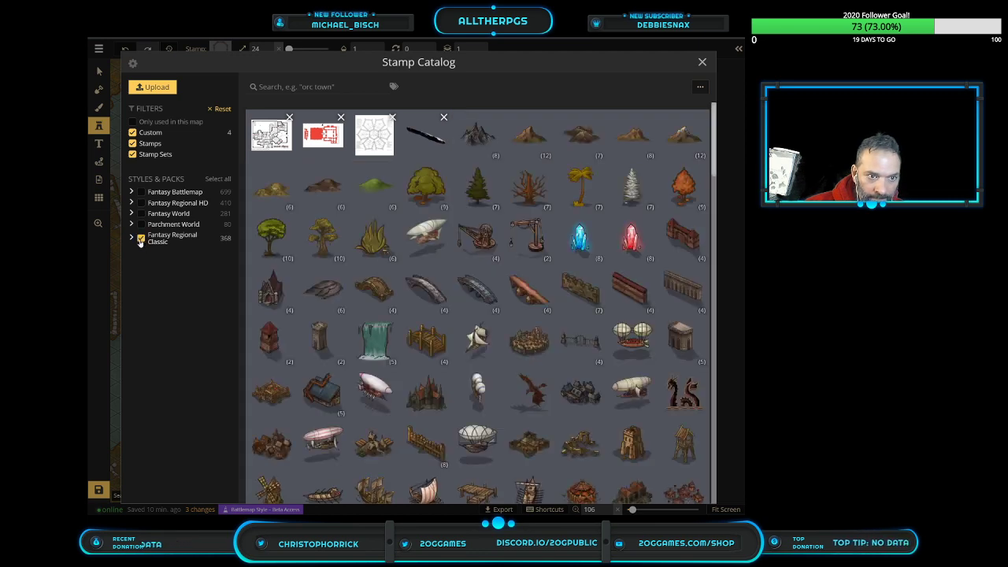
# Place a grey stone bridge stamp on the northeastern grassland and enlarge it to cover the octagonal ruin
pyautogui.click(475, 293)
pyautogui.click(547, 194)
pyautogui.moveTo(547, 195); pyautogui.dragTo(436, 104)
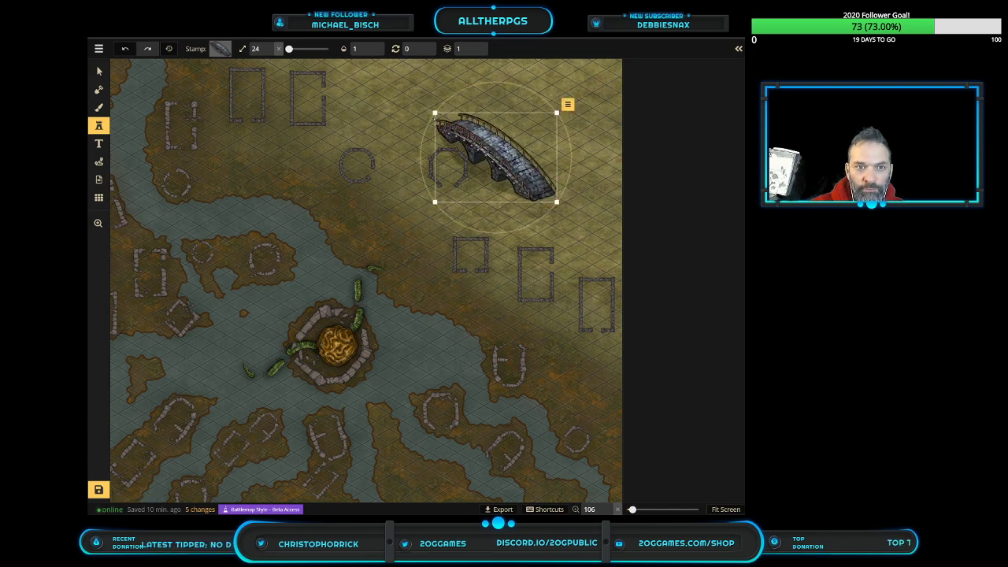
# Try the stone bridge stamp across the river bank northeast of the round central ruin, rotated to 354 degrees, and delete it
pyautogui.moveTo(507, 197); pyautogui.dragTo(432, 293)
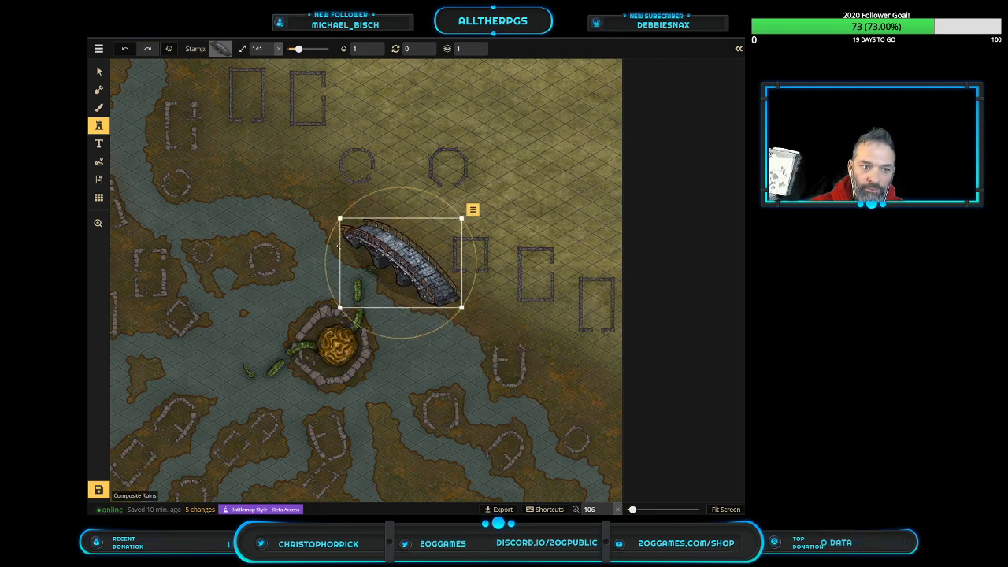
pyautogui.moveTo(330, 234); pyautogui.dragTo(330, 241)
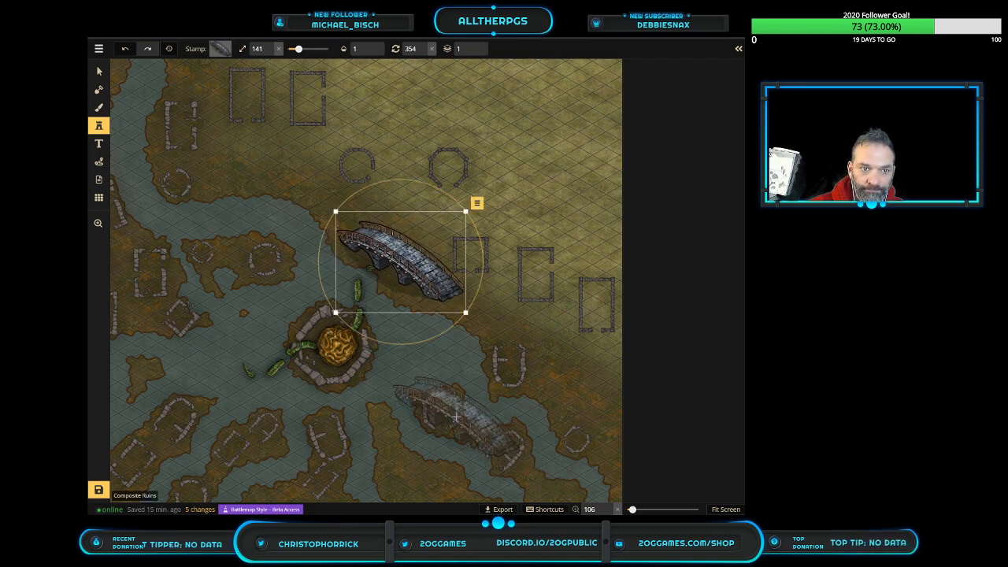
pyautogui.press('Delete')
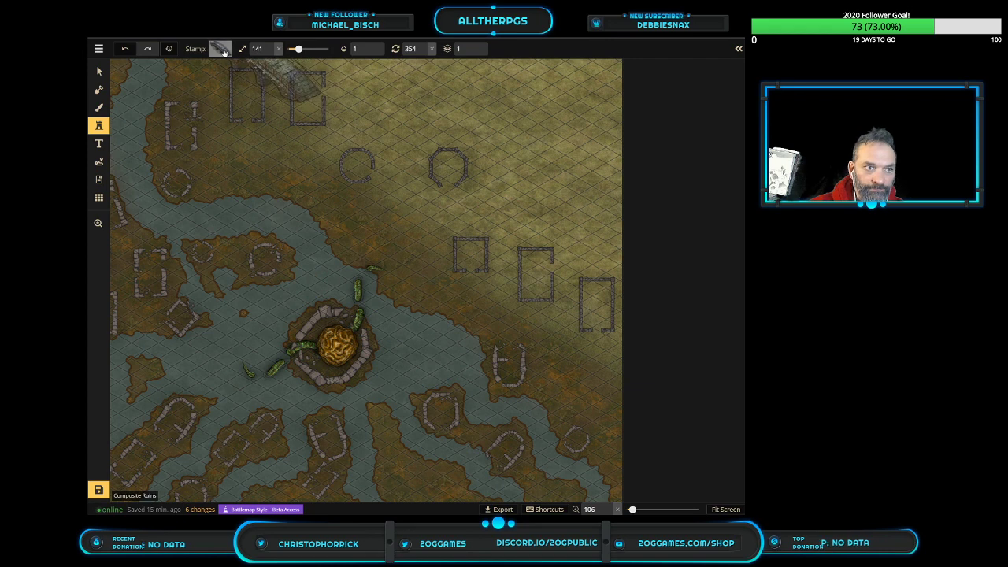
# Look through the Fantasy Regional Classic stamps in the Stamp Catalog, including the buildings, huts and ships, and close the catalog
pyautogui.press('c')
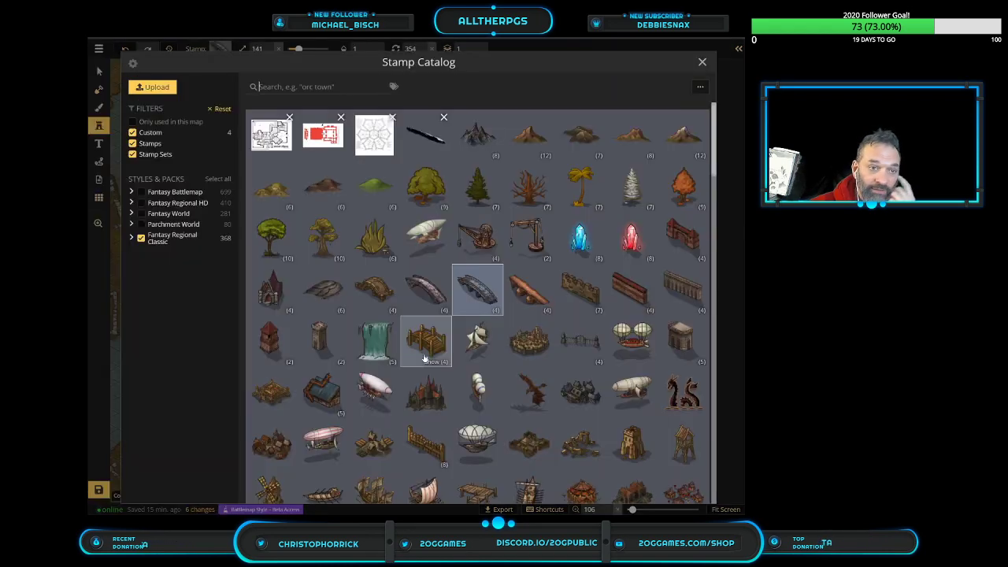
pyautogui.scroll(-3, 425, 410)
pyautogui.scroll(-4, 414, 416)
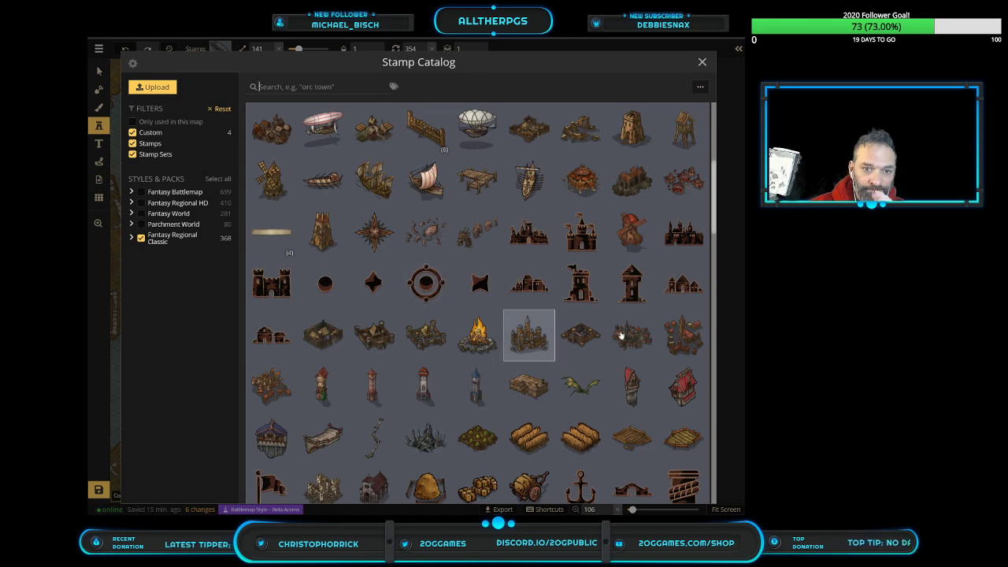
pyautogui.scroll(-6, 544, 368)
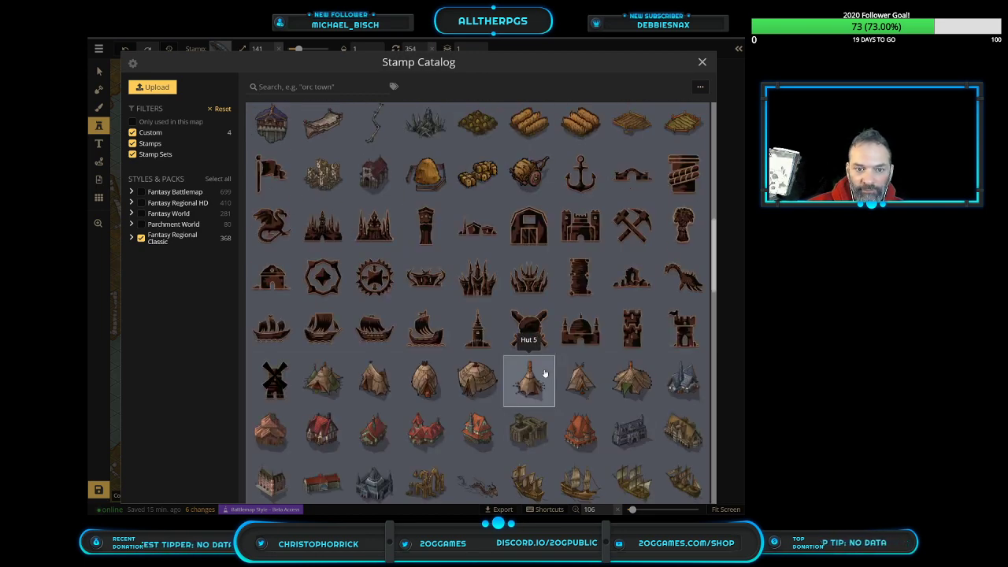
pyautogui.scroll(-6, 544, 369)
pyautogui.scroll(6, 545, 375)
pyautogui.scroll(1, 539, 346)
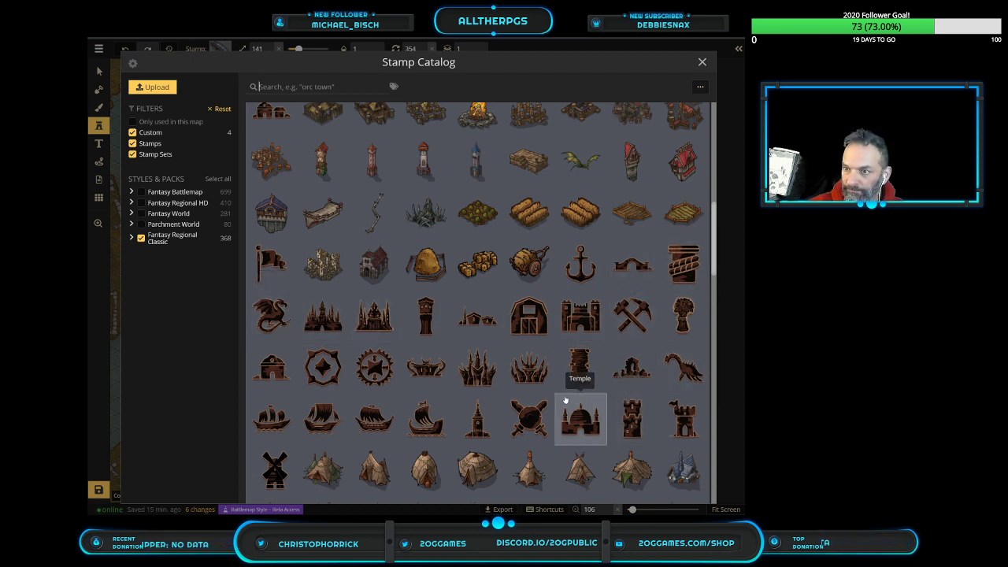
pyautogui.scroll(-8, 551, 281)
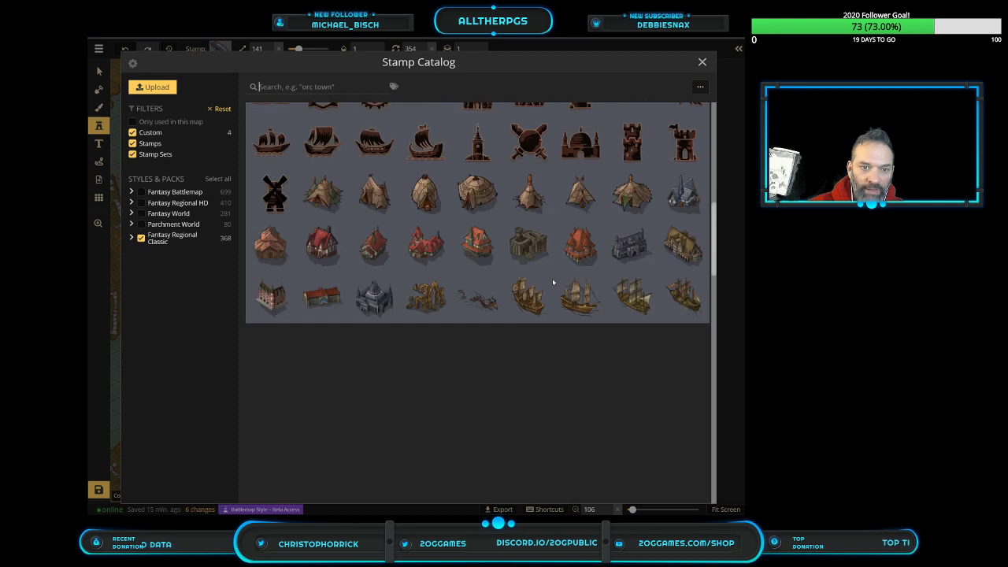
pyautogui.scroll(-10, 552, 284)
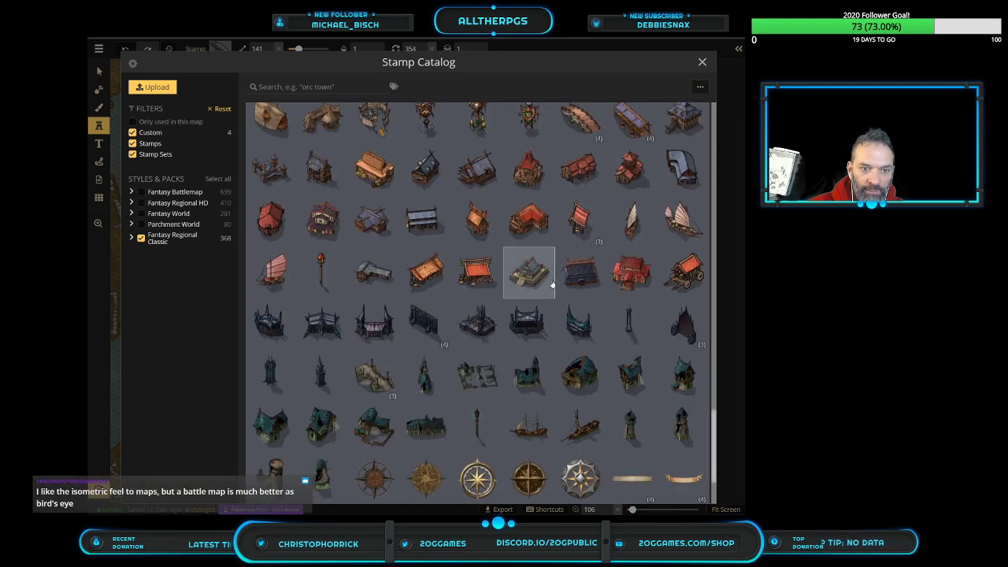
pyautogui.click(703, 62)
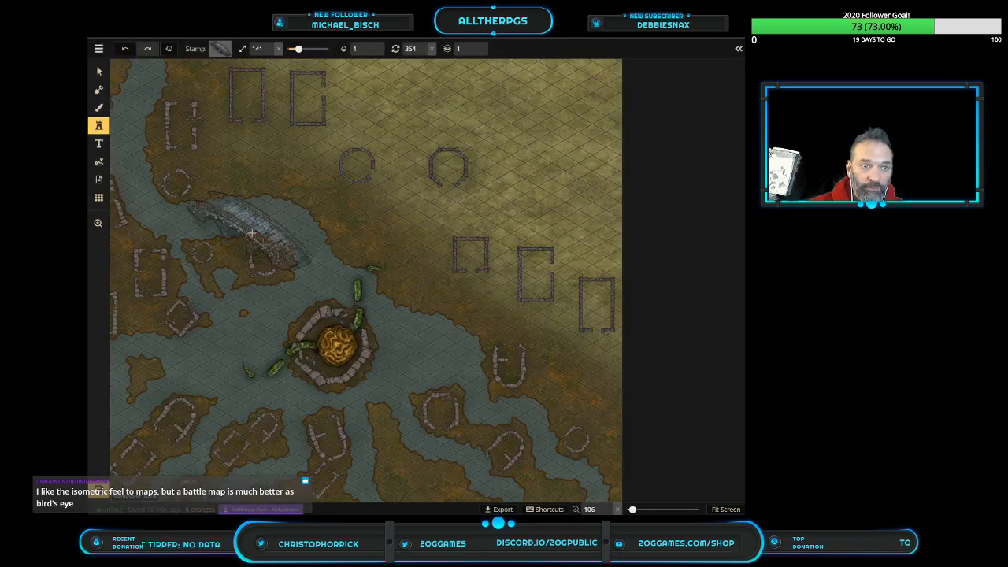
# Save the swamp village map and leave the editor for the list of saved maps
pyautogui.click(97, 72)
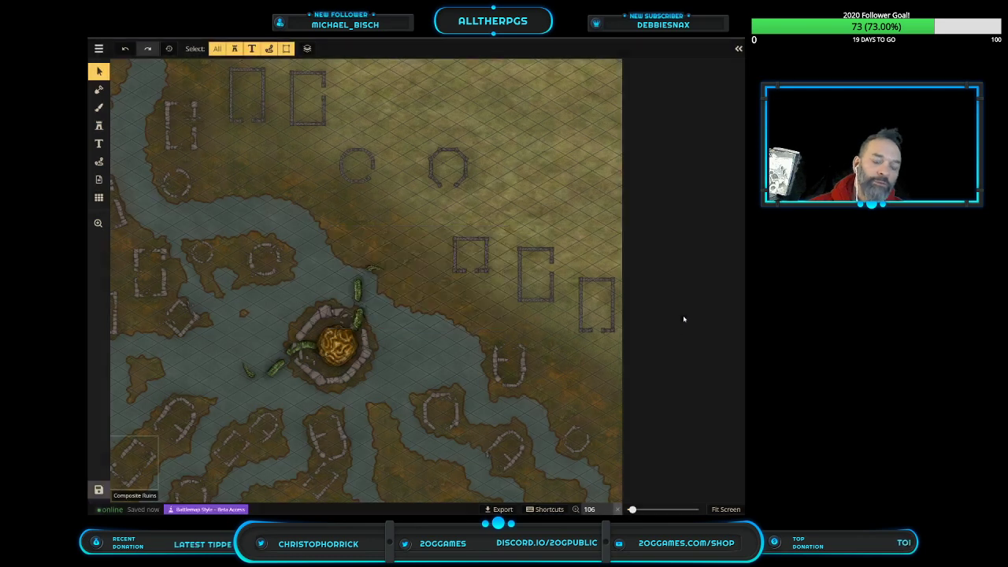
pyautogui.click(99, 50)
pyautogui.click(100, 50)
pyautogui.click(98, 198)
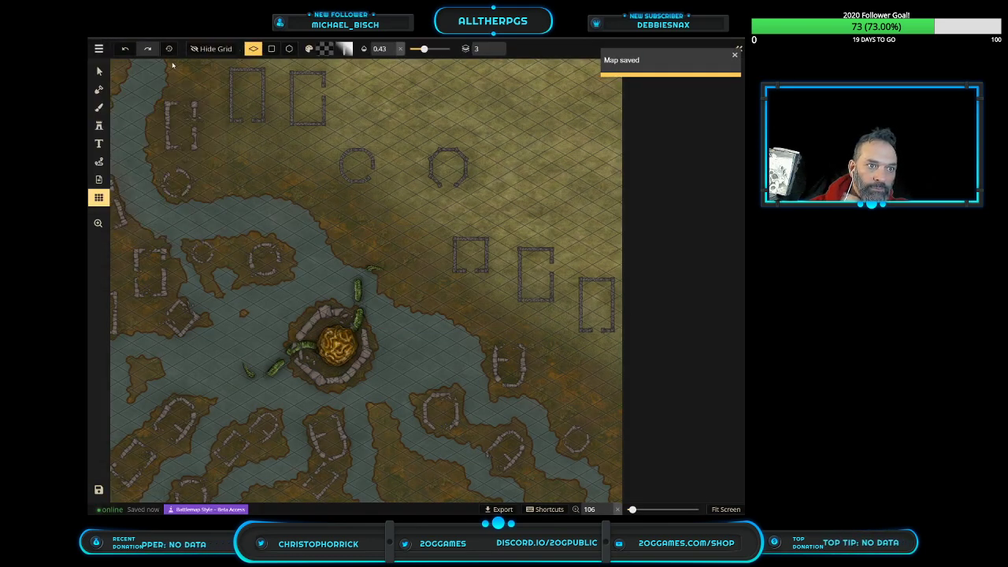
pyautogui.click(99, 49)
pyautogui.click(115, 238)
pyautogui.click(466, 86)
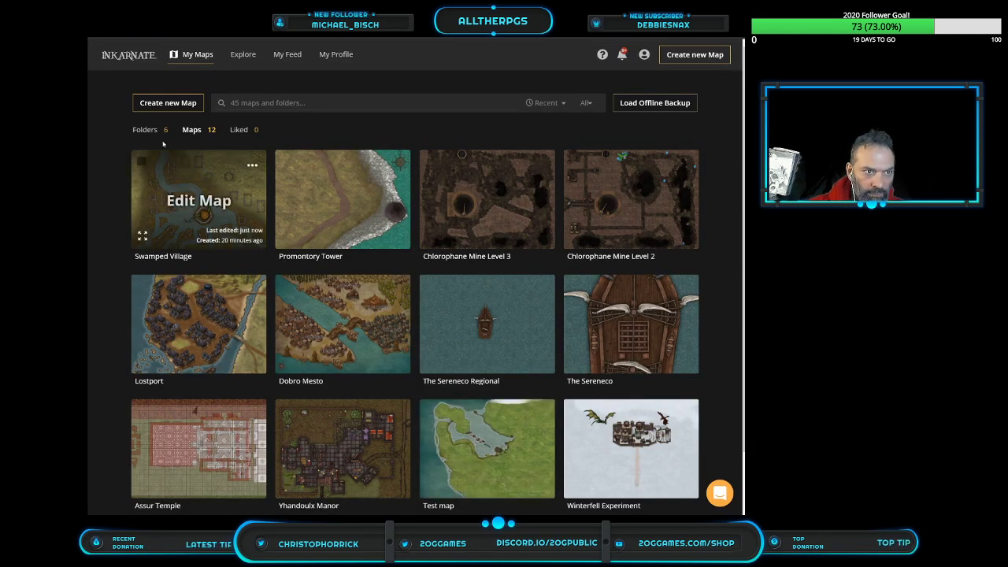
# Open the map "Disputed Camp - With Notations" from the Tuboluk folder
pyautogui.click(140, 132)
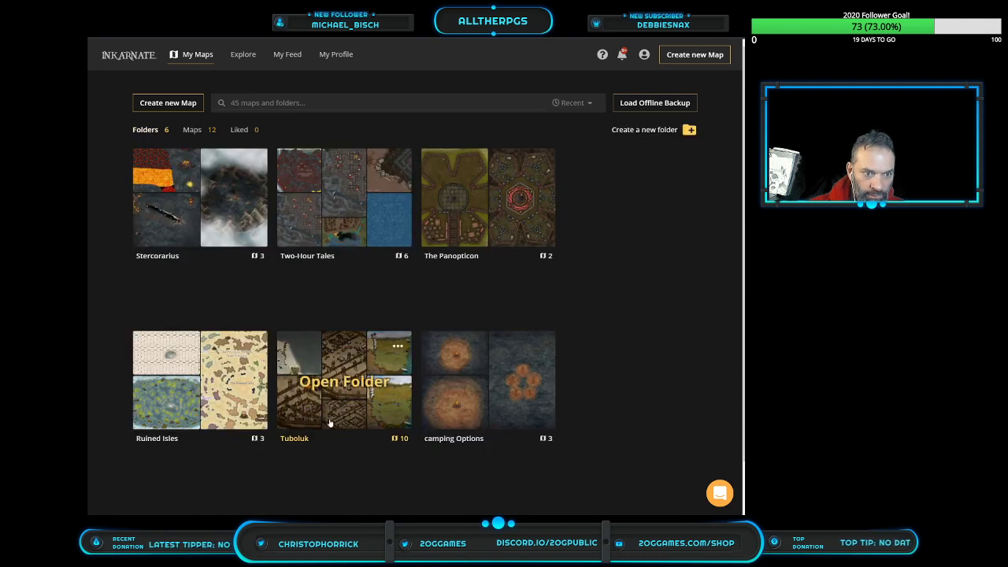
pyautogui.click(329, 386)
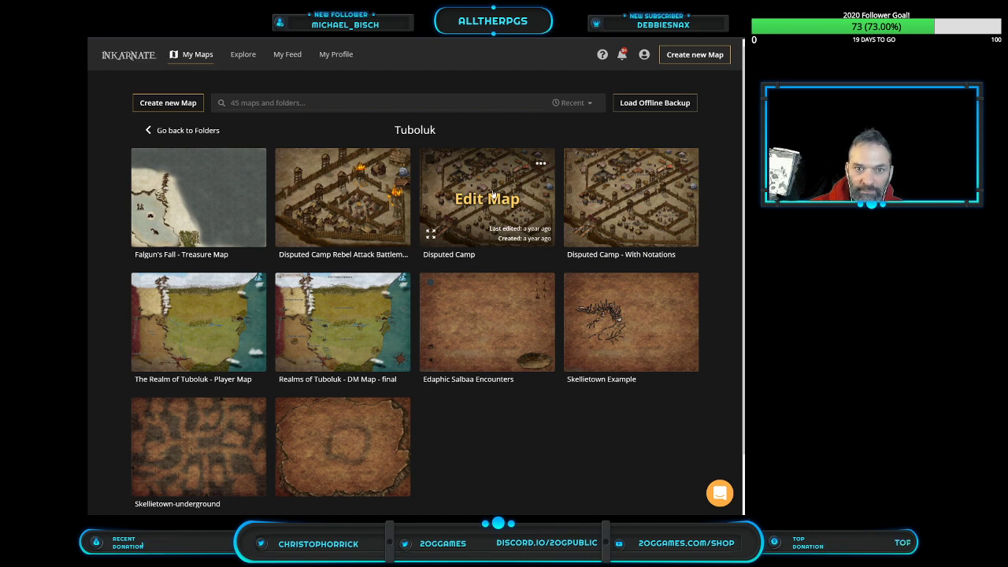
pyautogui.click(641, 202)
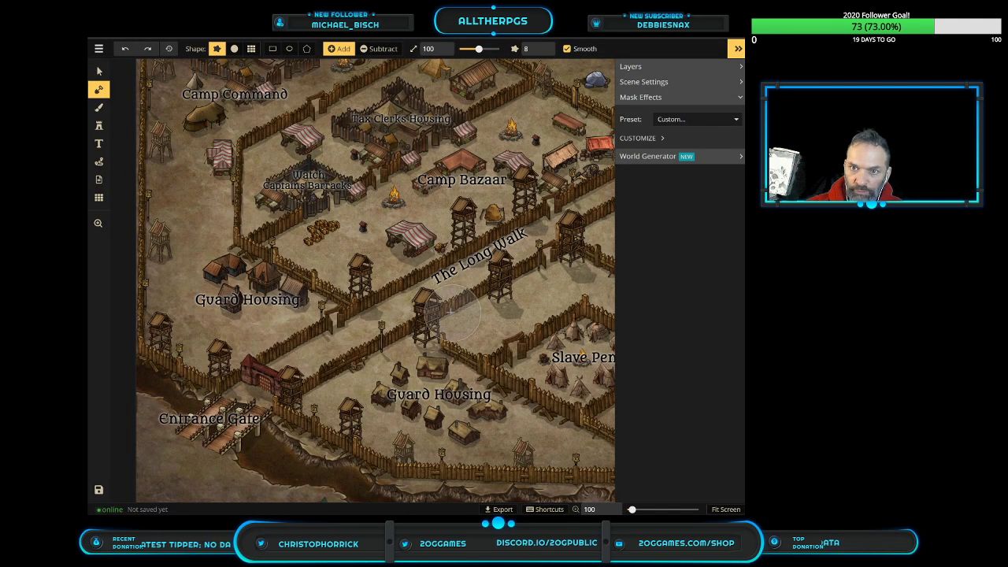
# Examine the isometric watchtowers, palisades and market stalls around The Long Walk and Camp Bazaar up close
pyautogui.click(98, 223)
pyautogui.scroll(-1, 375, 323)
pyautogui.scroll(-1, 375, 323)
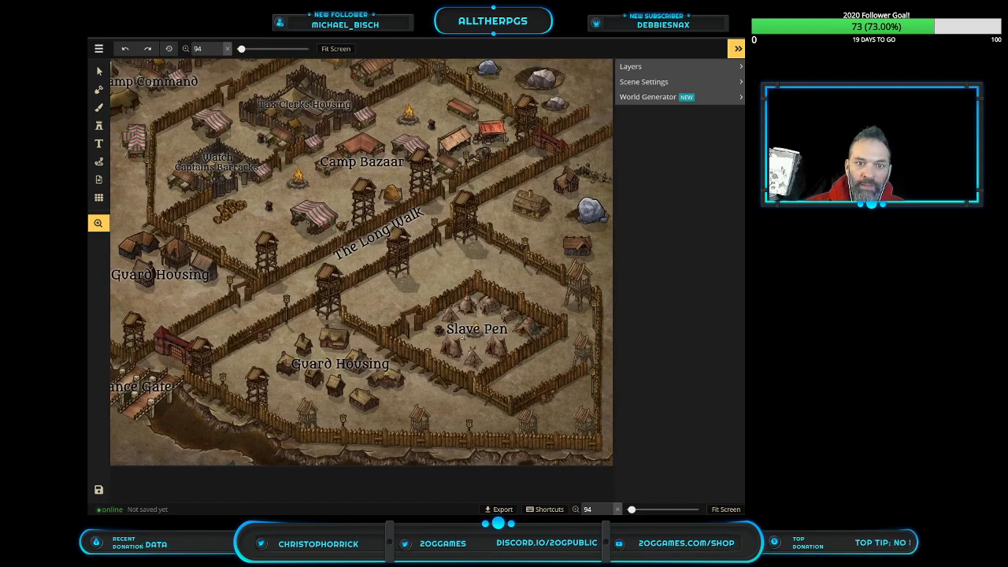
pyautogui.scroll(6, 437, 252)
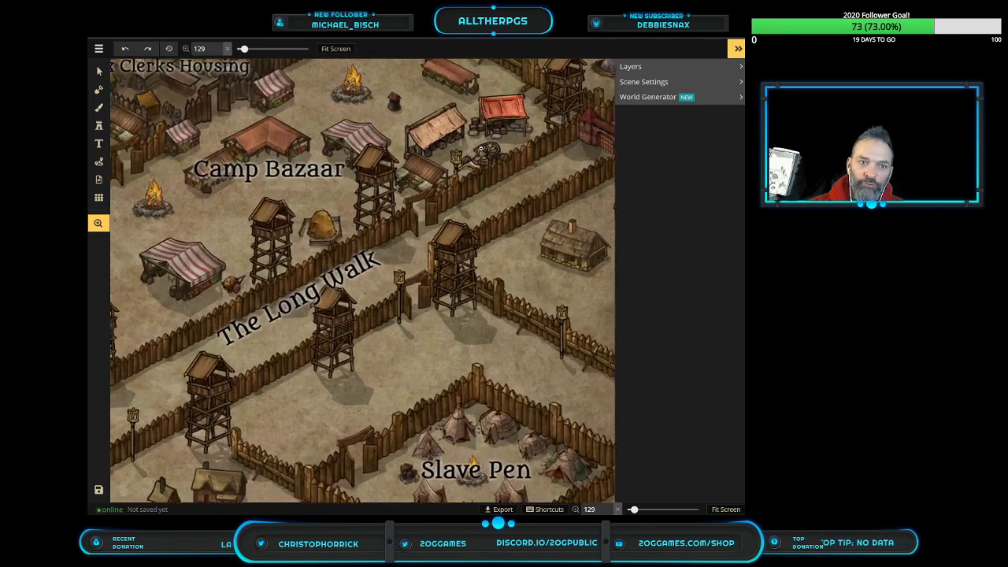
pyautogui.scroll(1, 476, 164)
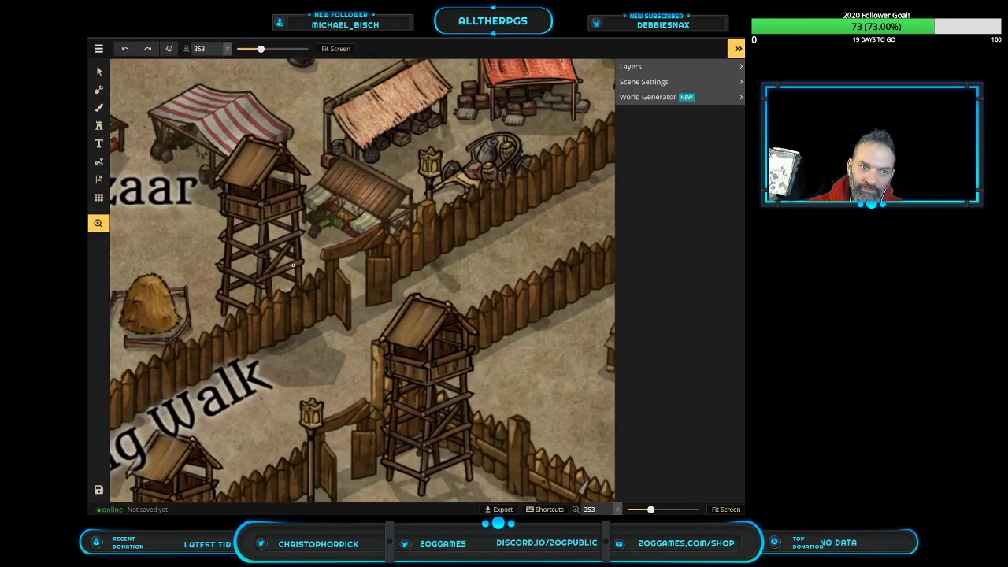
pyautogui.scroll(-1, 496, 268)
pyautogui.moveTo(564, 232); pyautogui.dragTo(481, 288)
pyautogui.scroll(-5, 482, 289)
pyautogui.scroll(-2, 293, 347)
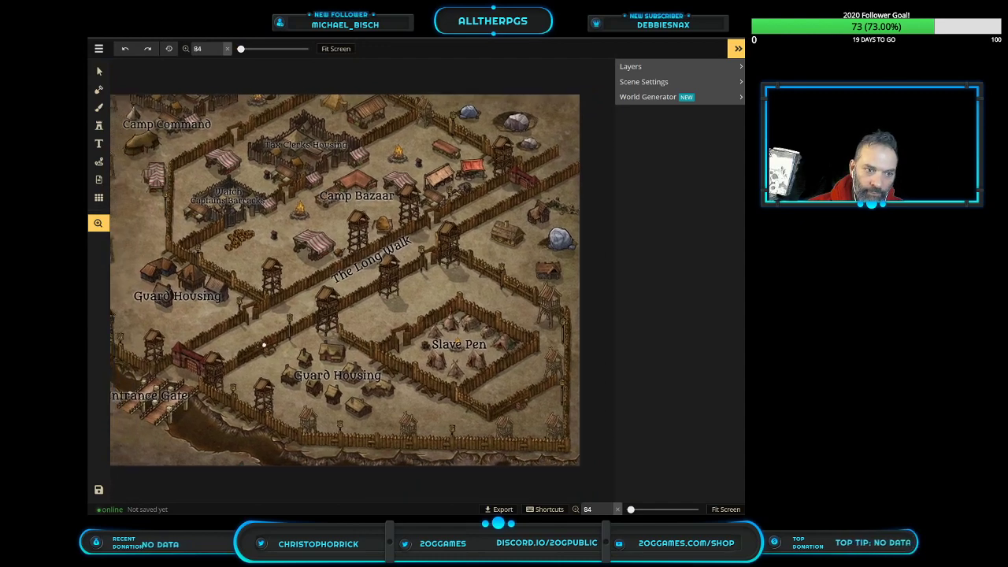
# Collapse the map settings sidebar and examine the camp's Entrance Gate, Guard Housing and Camp Command areas
pyautogui.click(738, 48)
pyautogui.moveTo(462, 229); pyautogui.dragTo(495, 226)
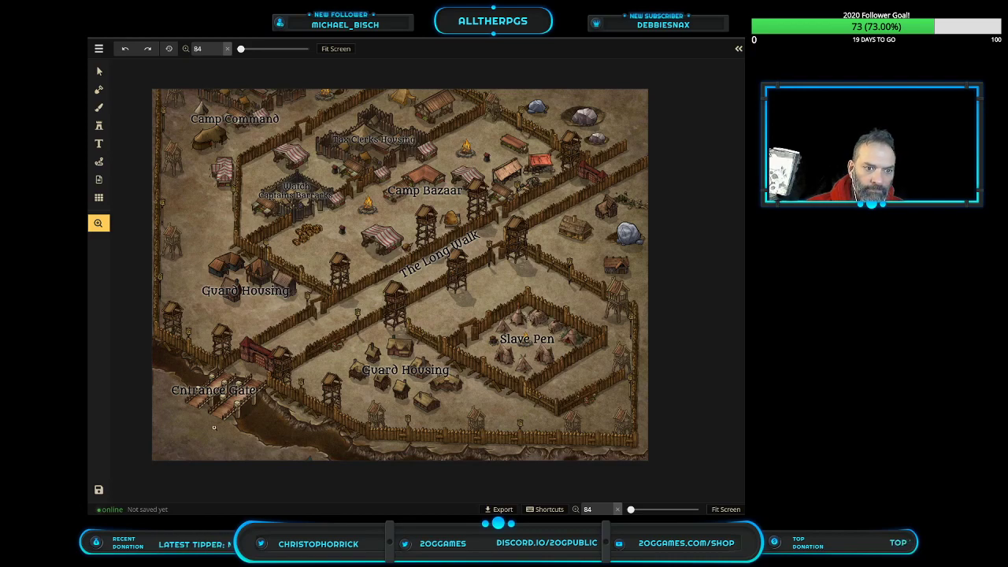
pyautogui.scroll(5, 278, 432)
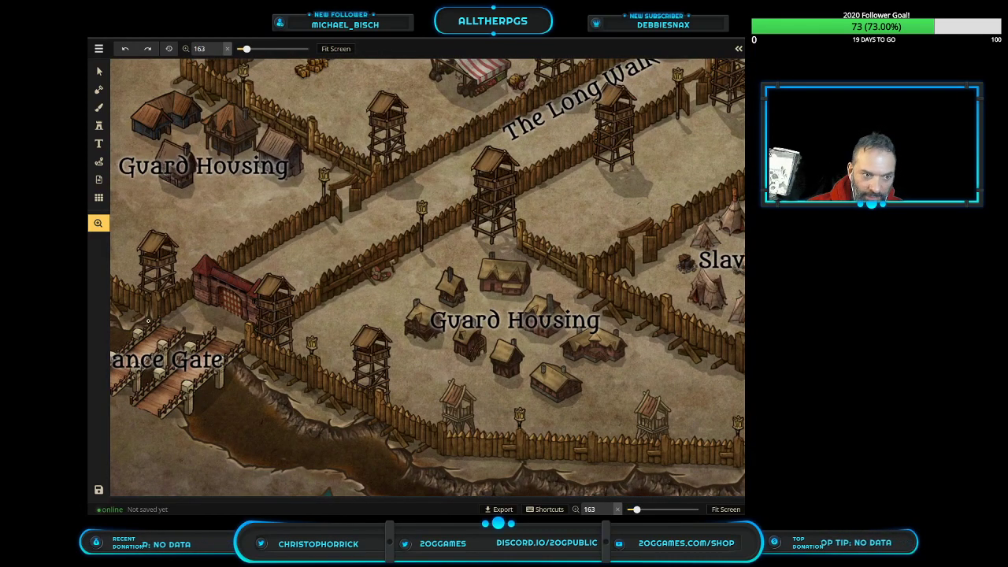
pyautogui.scroll(-4, 160, 343)
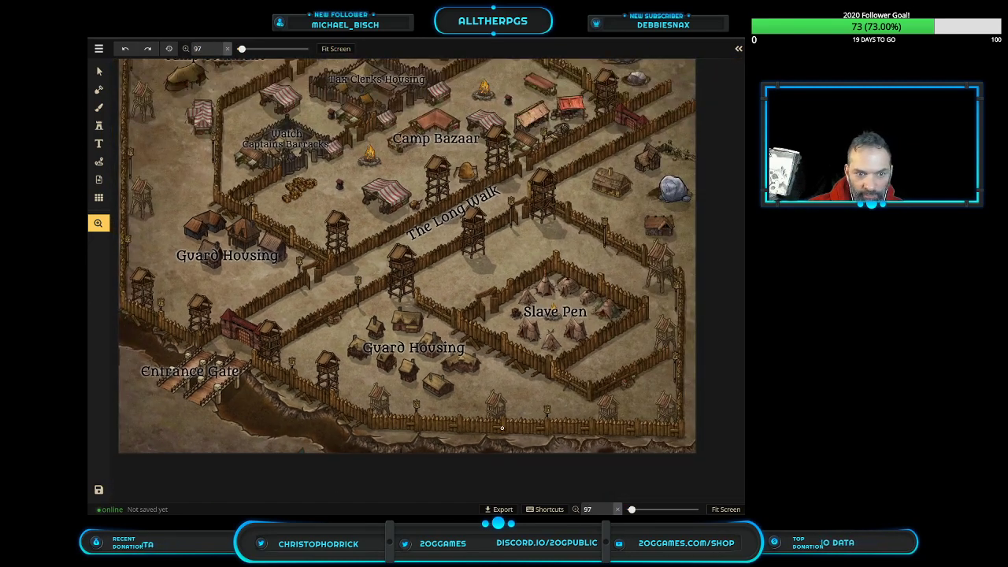
pyautogui.scroll(-1, 484, 453)
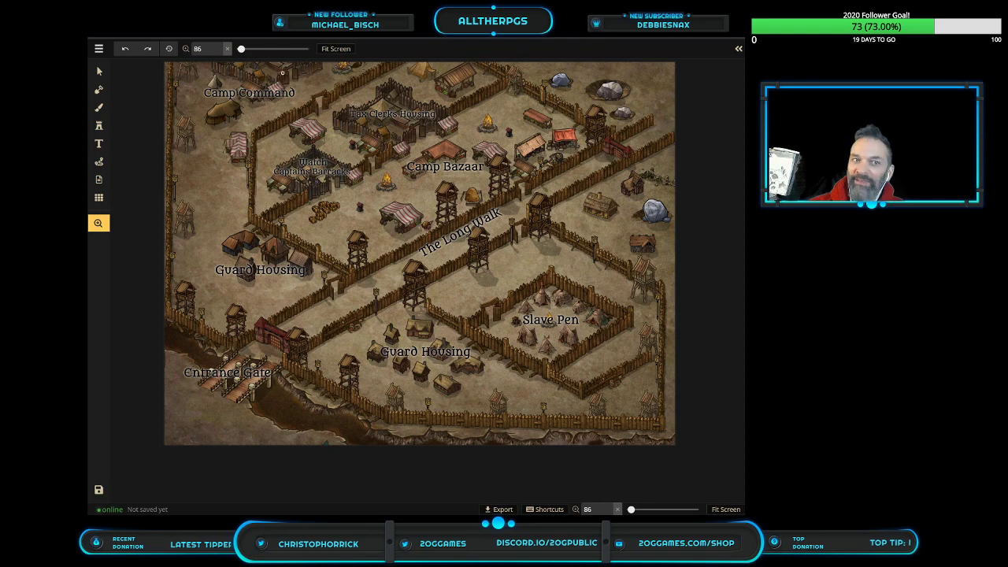
pyautogui.scroll(2, 283, 71)
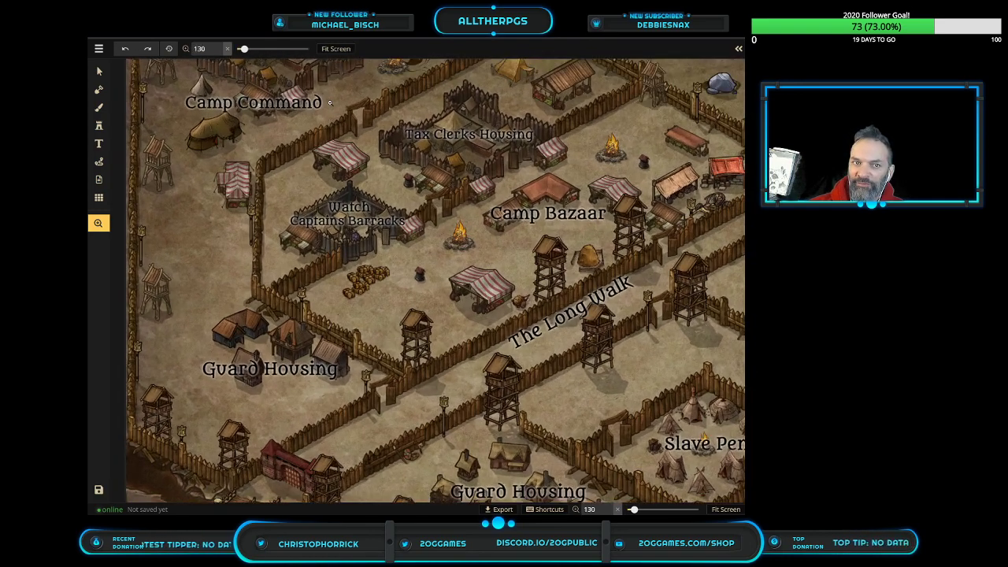
pyautogui.scroll(-3, 329, 102)
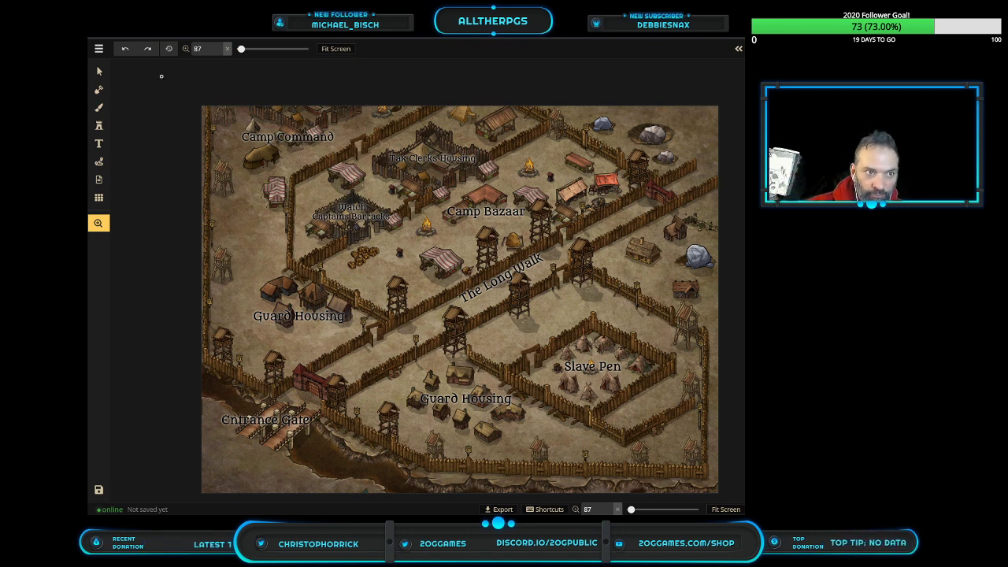
pyautogui.press('v')
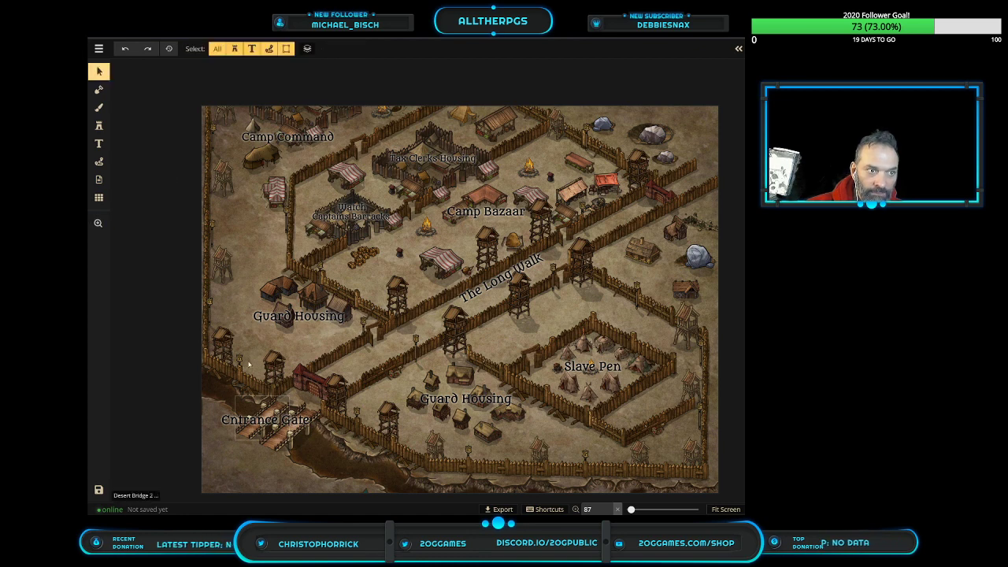
pyautogui.click(99, 110)
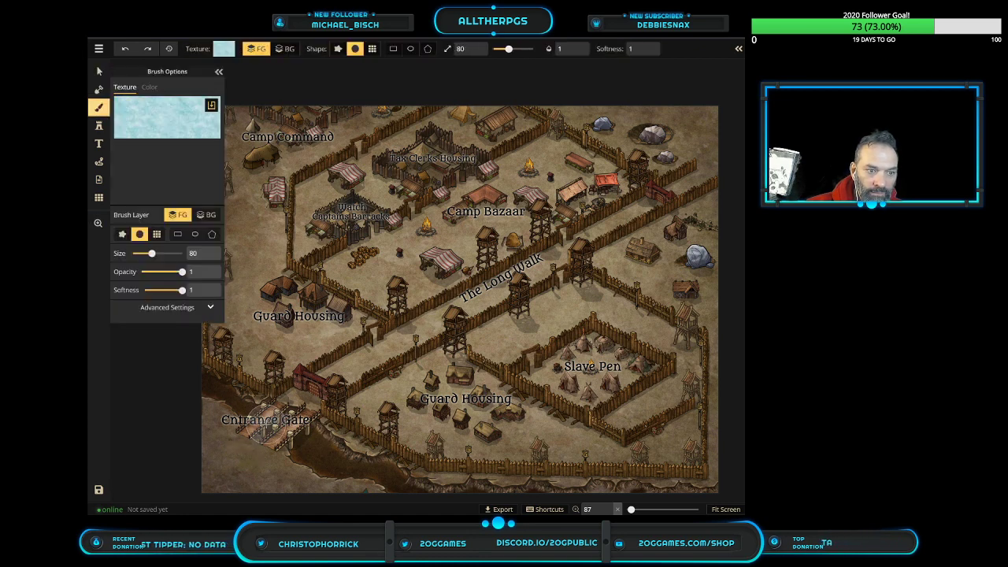
pyautogui.click(219, 71)
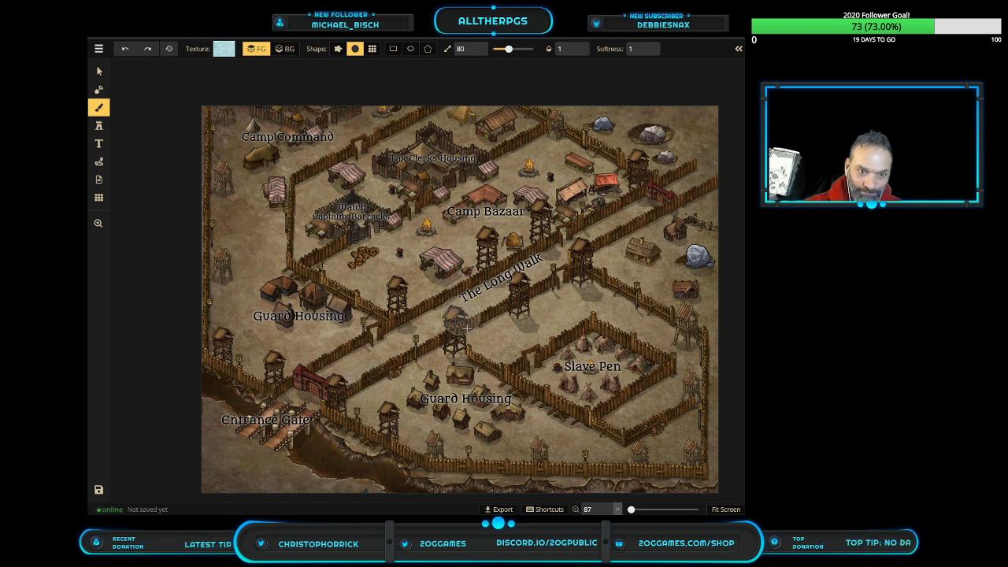
pyautogui.scroll(2, 575, 325)
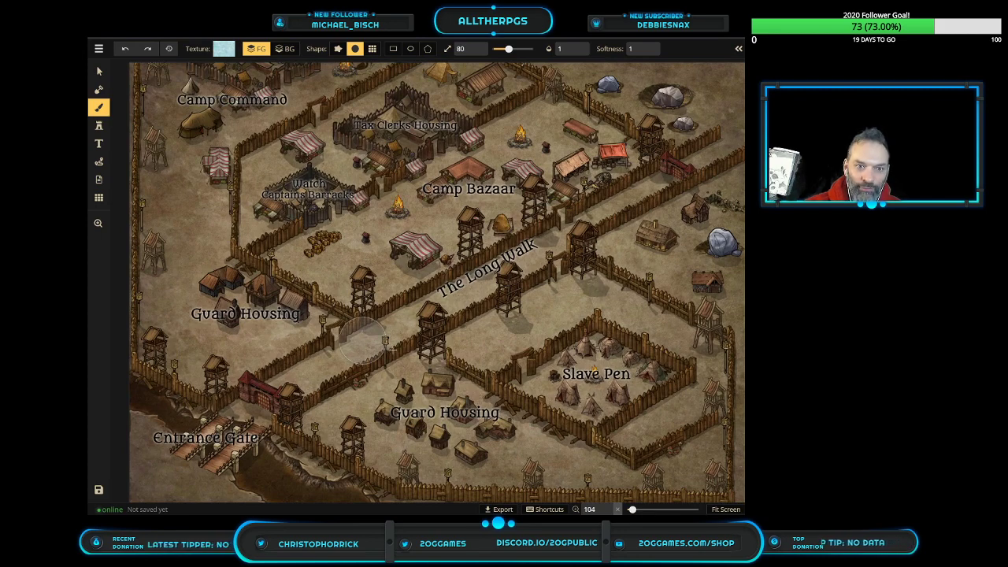
pyautogui.scroll(-3, 461, 316)
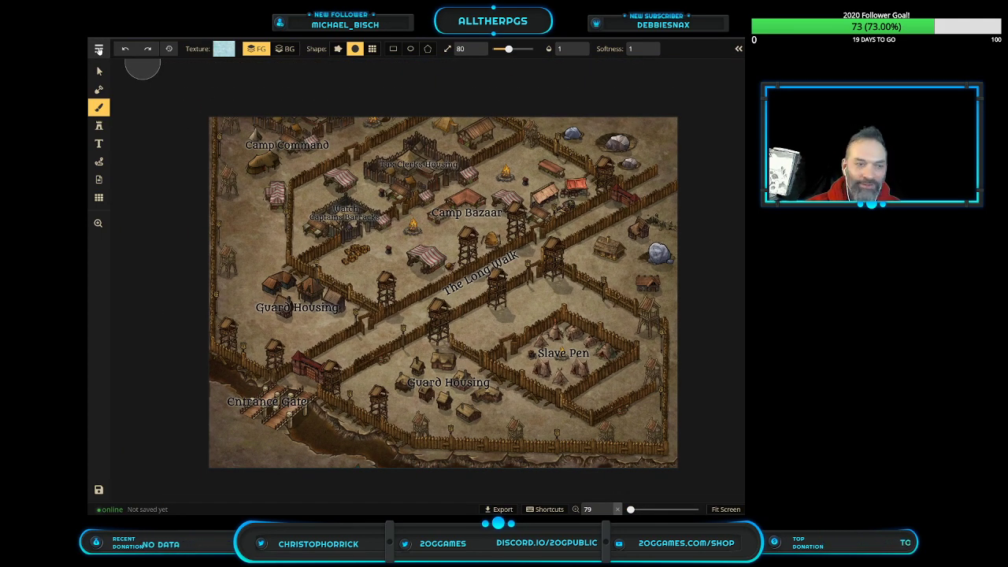
# Leave the camp map, open "The Realm of Tuboluk - Player Map" and examine the area around Disputed Camp
pyautogui.click(98, 49)
pyautogui.click(126, 221)
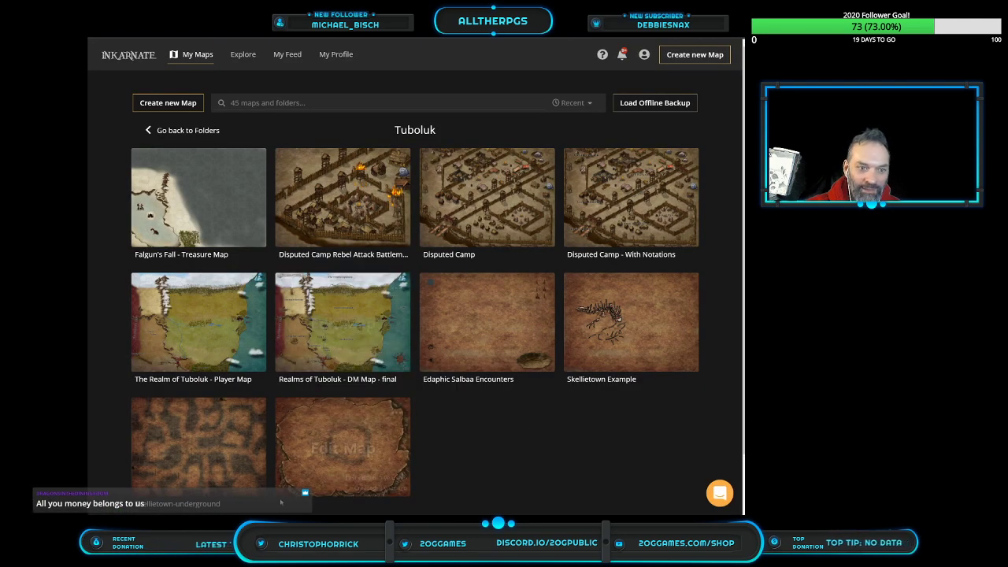
pyautogui.click(198, 322)
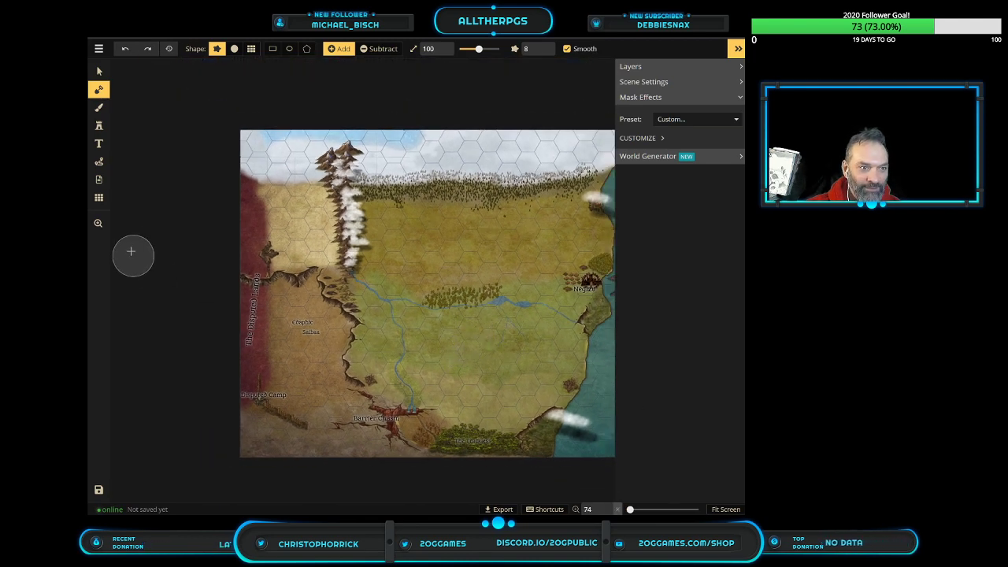
pyautogui.click(98, 222)
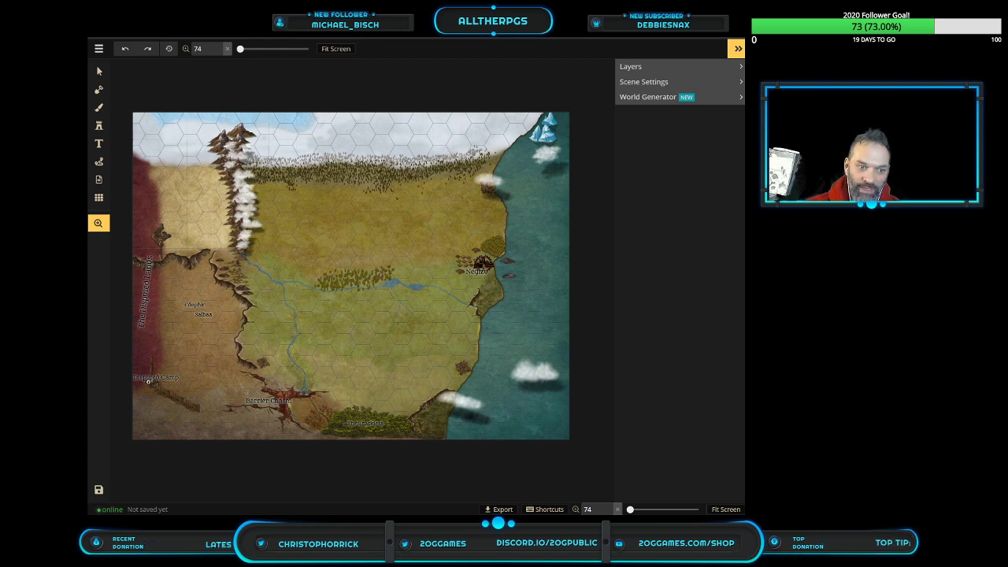
pyautogui.scroll(5, 149, 383)
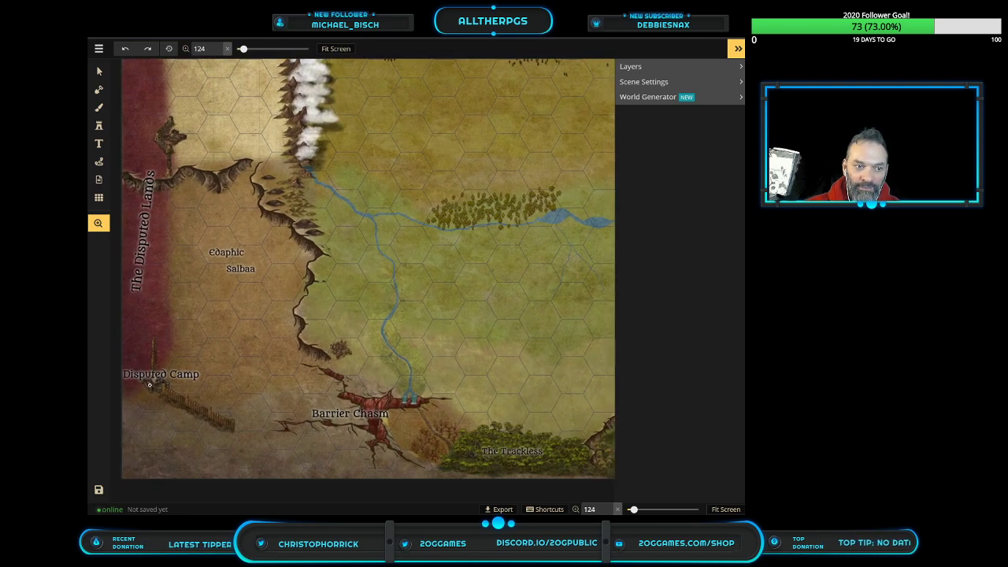
# Examine the Tuboluk player map from Disputed Camp and Barrier Chasm across to the eastern coast
pyautogui.scroll(-5, 151, 387)
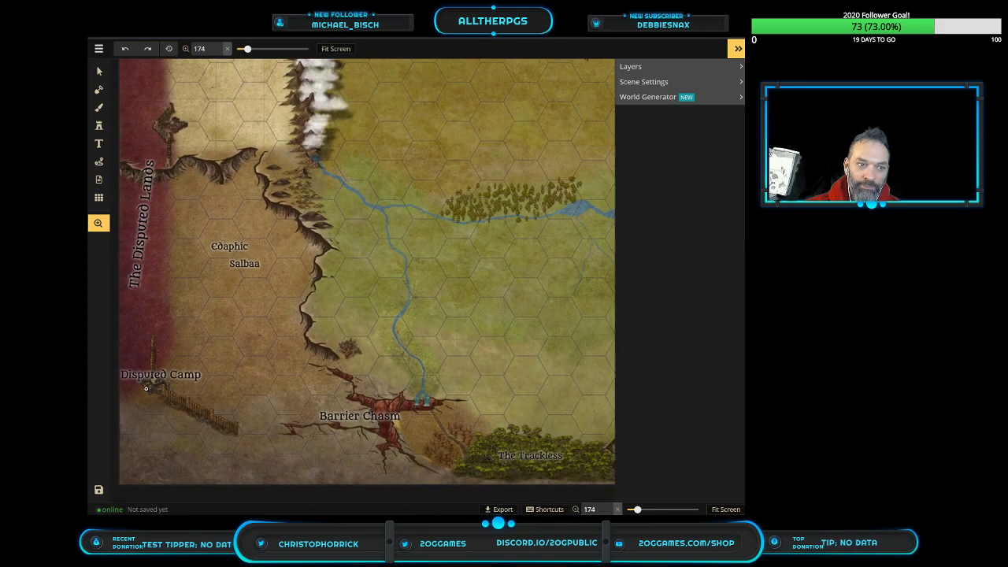
pyautogui.scroll(-3, 150, 178)
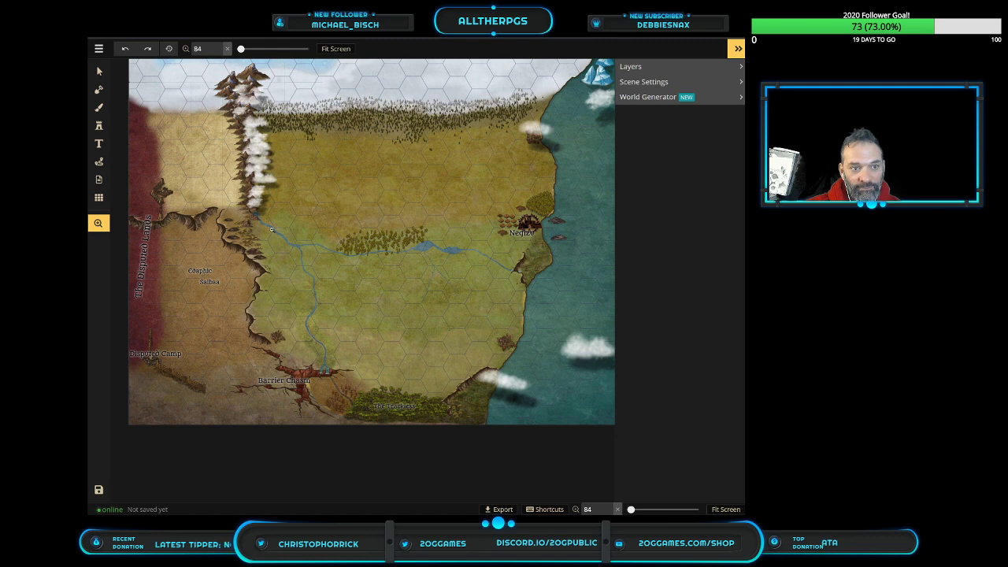
pyautogui.scroll(2, 296, 248)
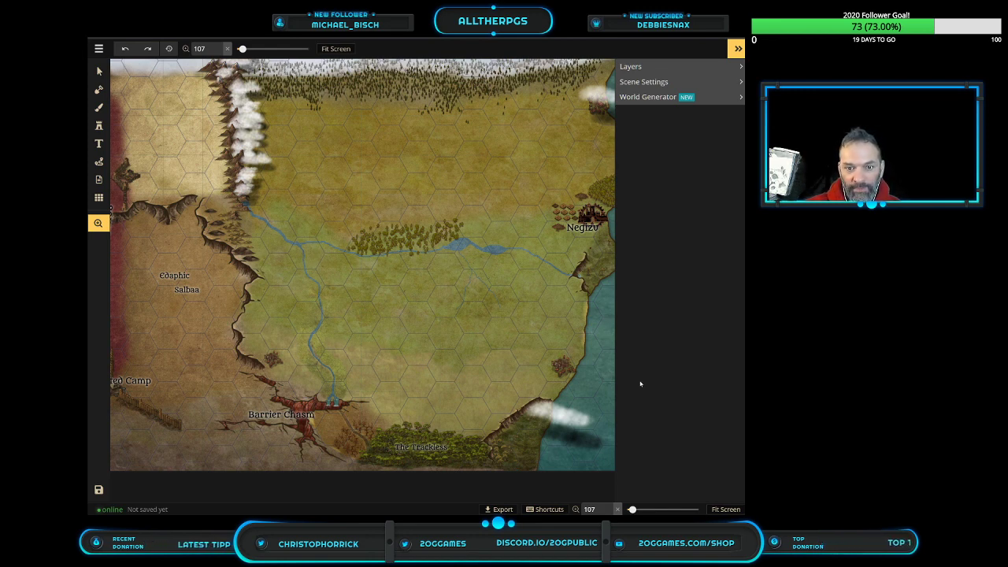
pyautogui.scroll(-1, 463, 415)
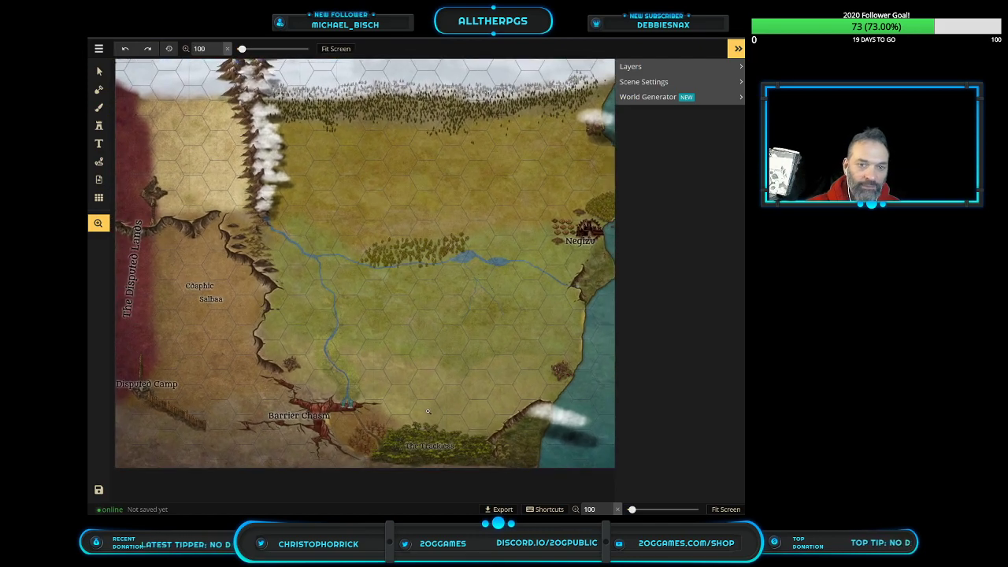
pyautogui.scroll(-1, 475, 294)
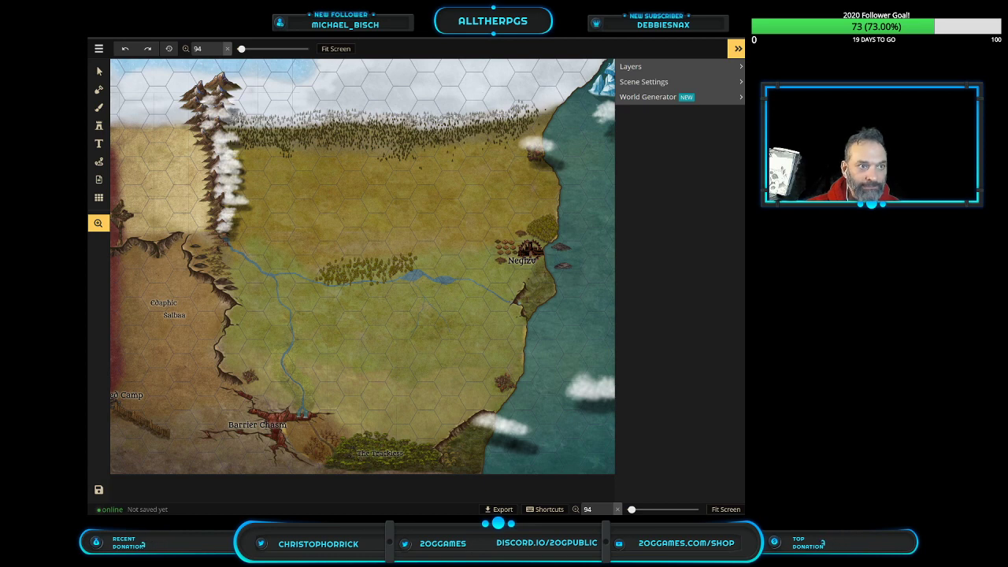
# Leave the Tuboluk map, look into the "camping Options" folder and return to the folder overview
pyautogui.click(99, 48)
pyautogui.click(121, 223)
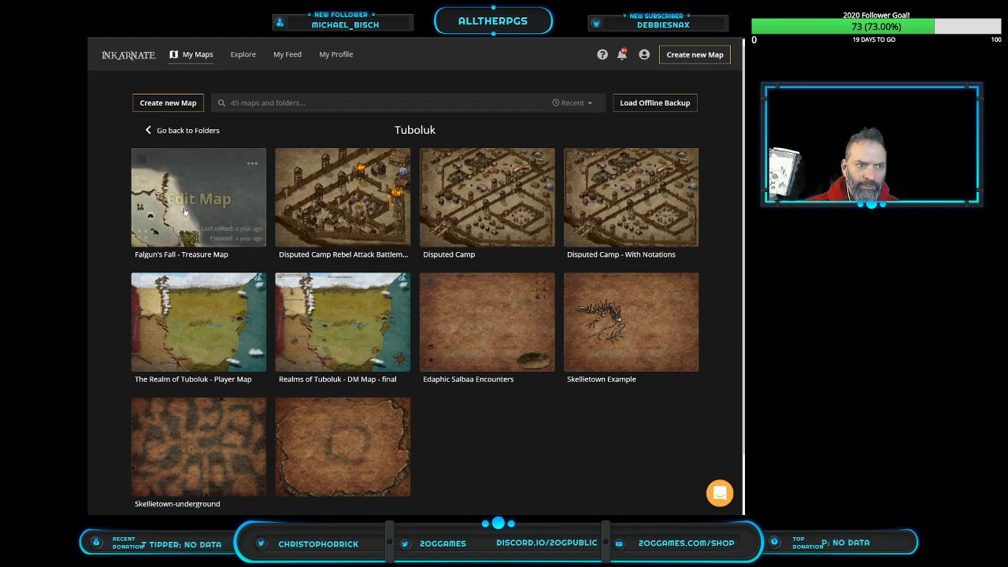
pyautogui.click(186, 131)
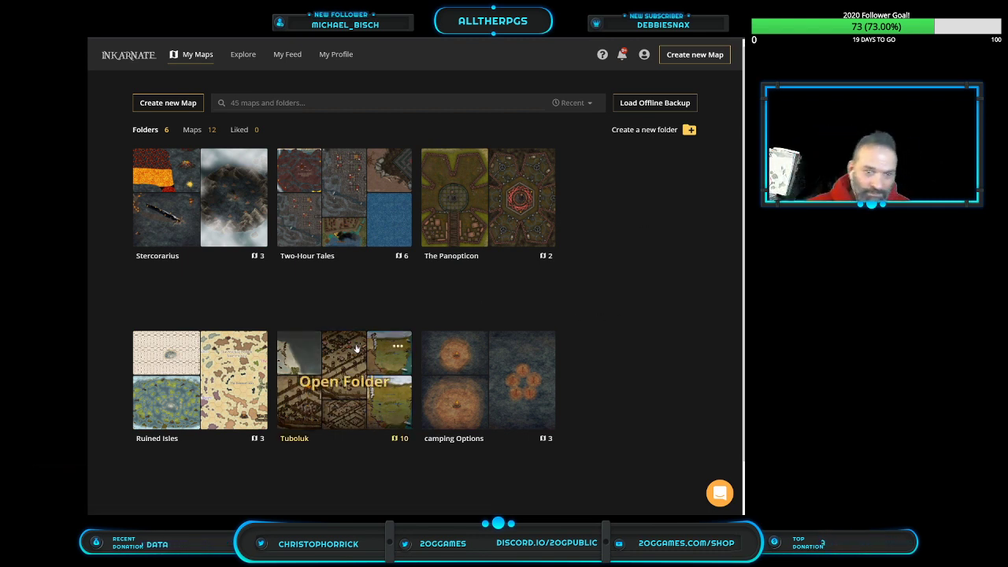
pyautogui.click(473, 382)
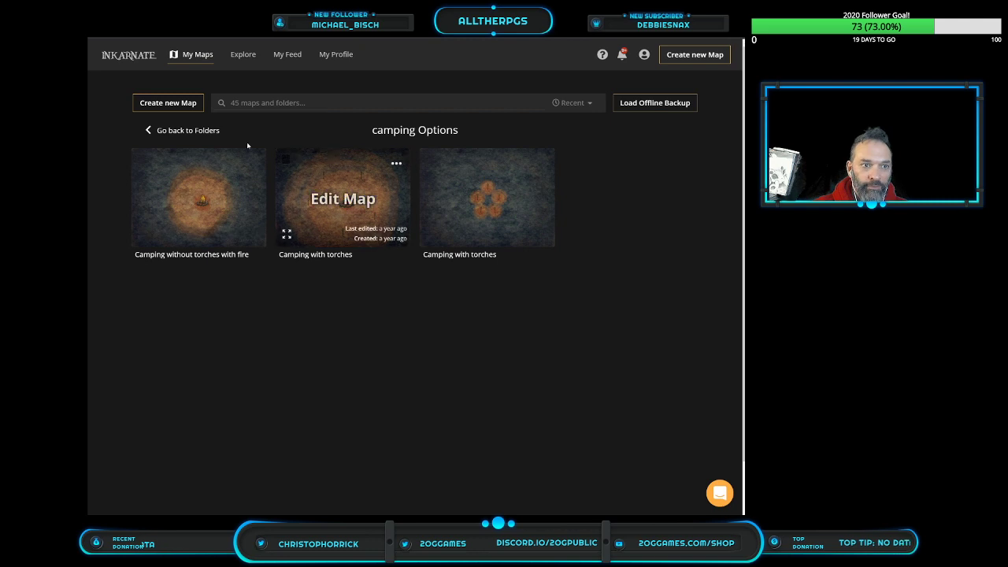
pyautogui.click(178, 131)
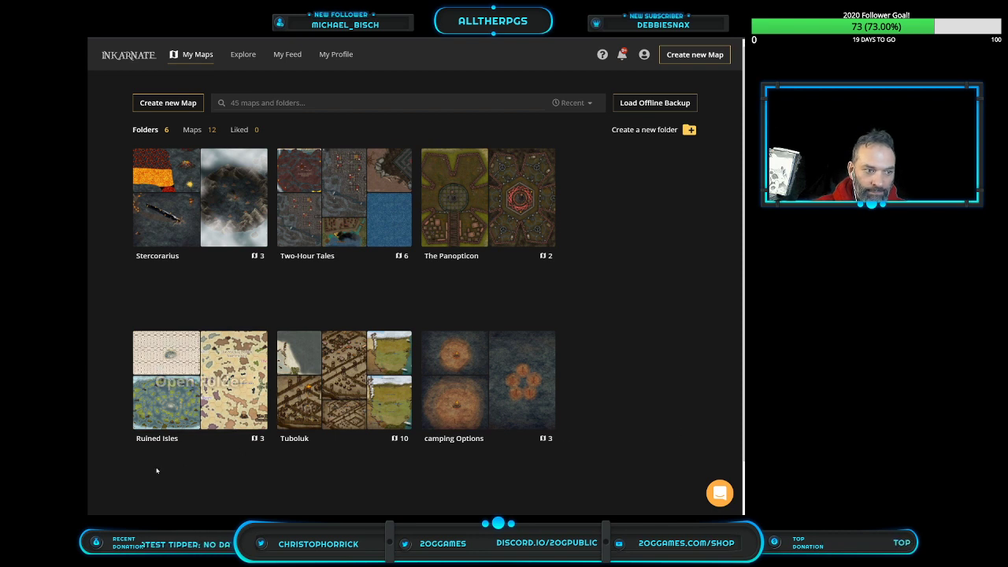
# Open the map "The Sereneco" from the list of individual maps and view the whole ship
pyautogui.click(189, 130)
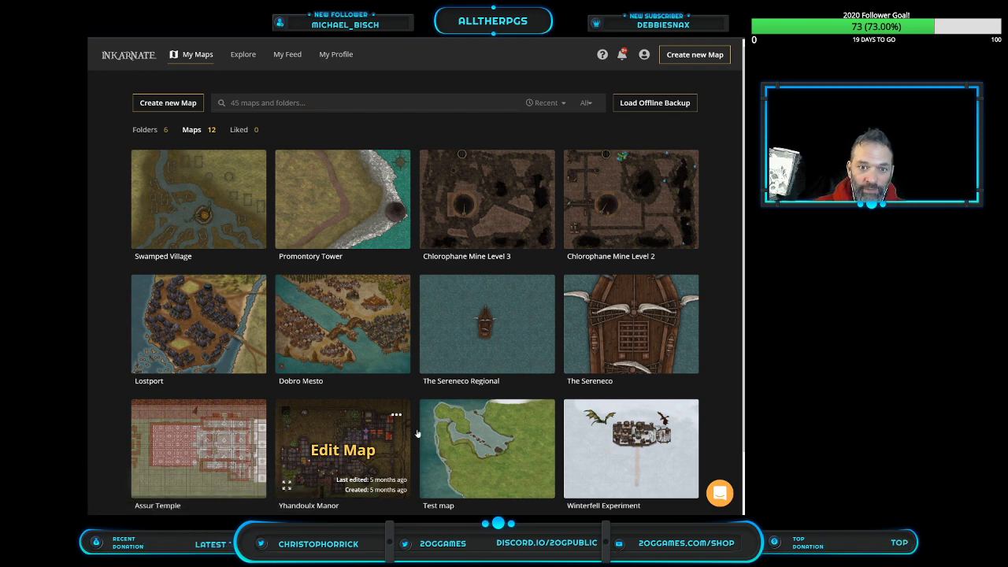
pyautogui.click(635, 331)
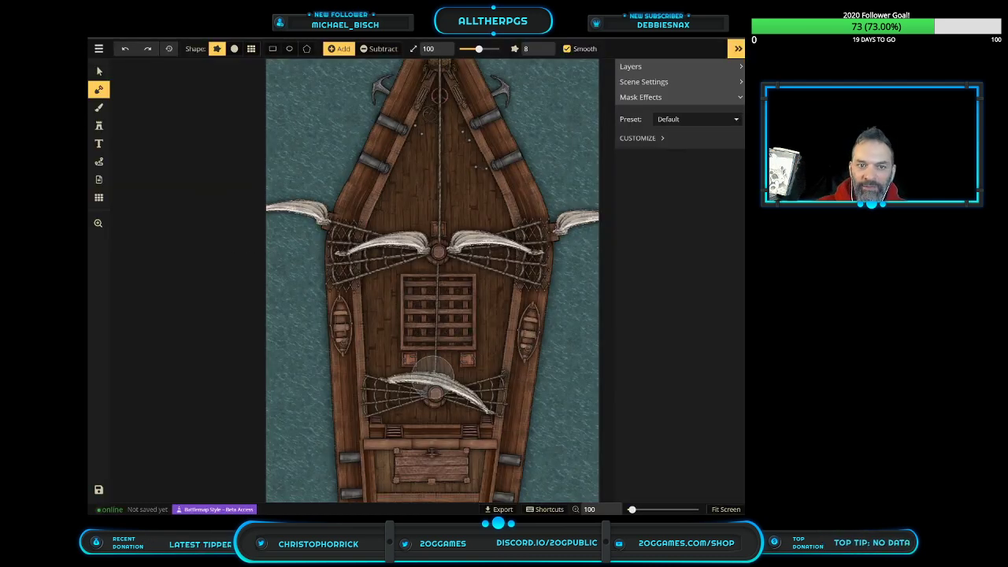
pyautogui.scroll(-1, 424, 330)
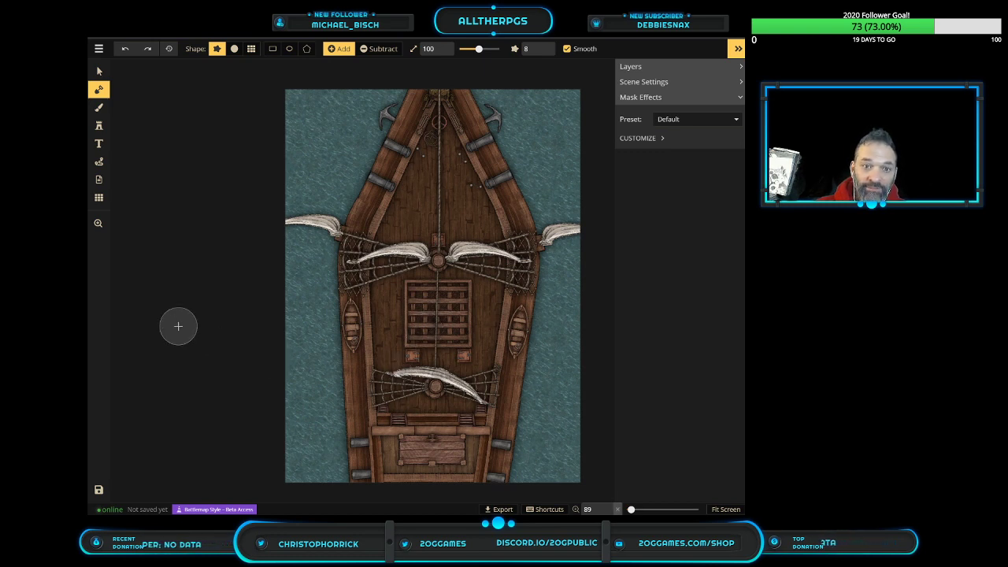
# Select a hull wall piece near the bow, a small wall piece near the stern and the stern Board stamp to inspect the ship's construction
pyautogui.click(99, 71)
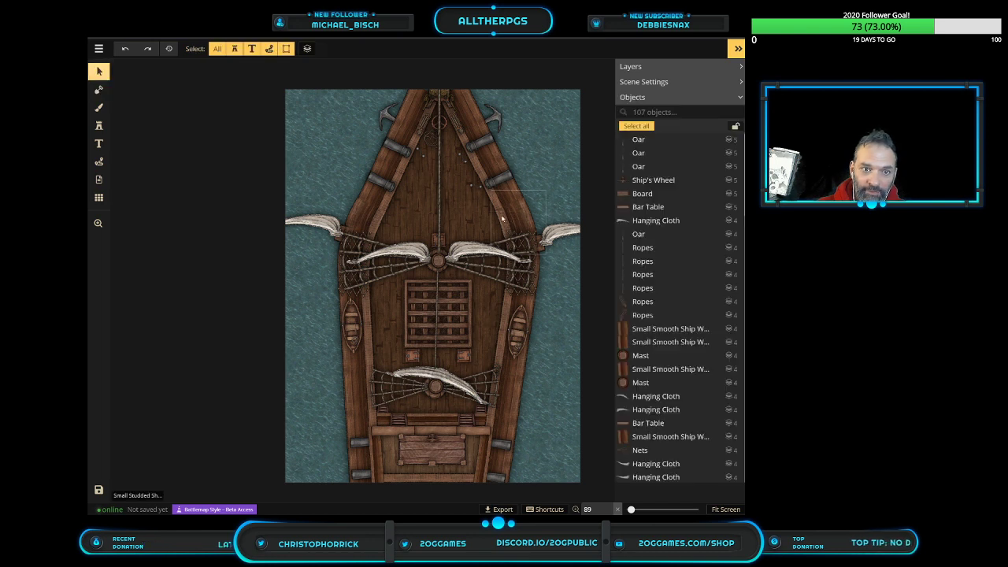
pyautogui.click(501, 199)
pyautogui.moveTo(500, 200)
pyautogui.mouseDown()
pyautogui.moveTo(535, 174)
pyautogui.moveTo(500, 200)
pyautogui.mouseUp()
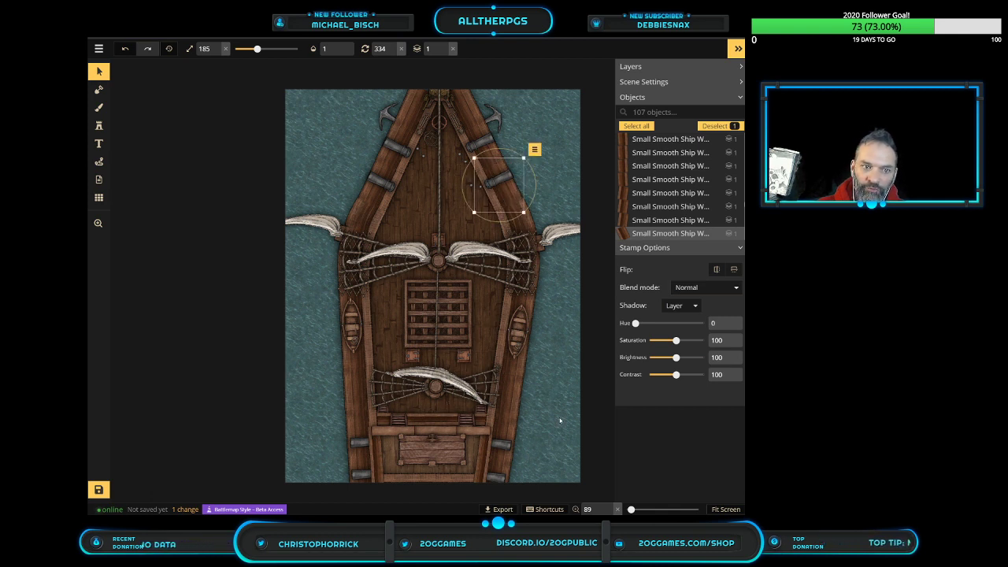
pyautogui.scroll(-1, 550, 417)
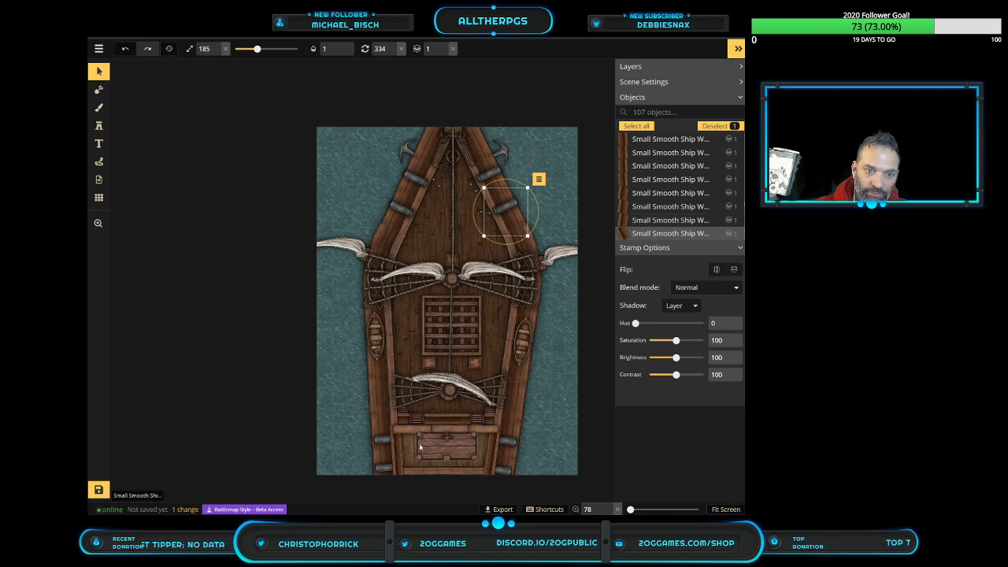
pyautogui.scroll(3, 462, 471)
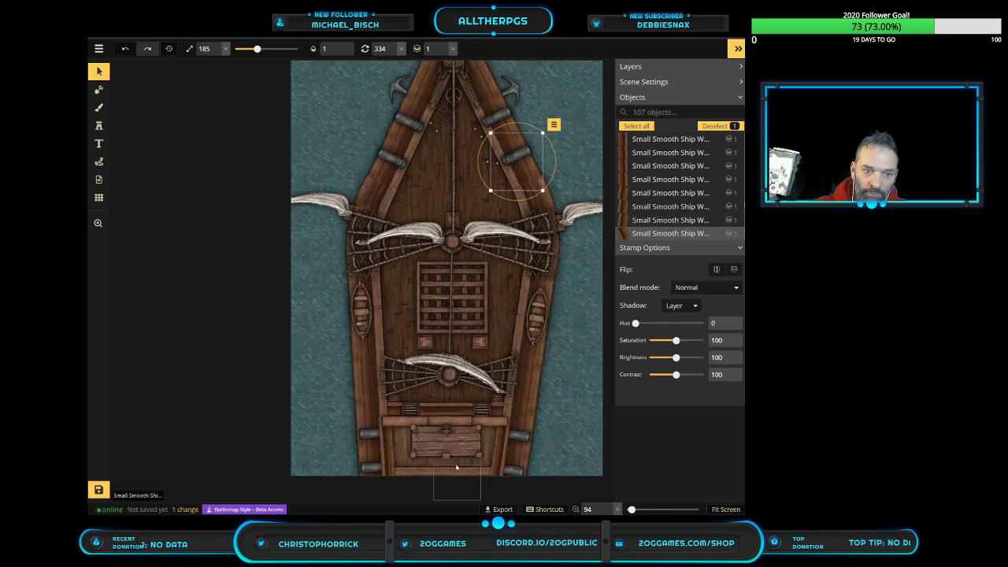
pyautogui.click(502, 391)
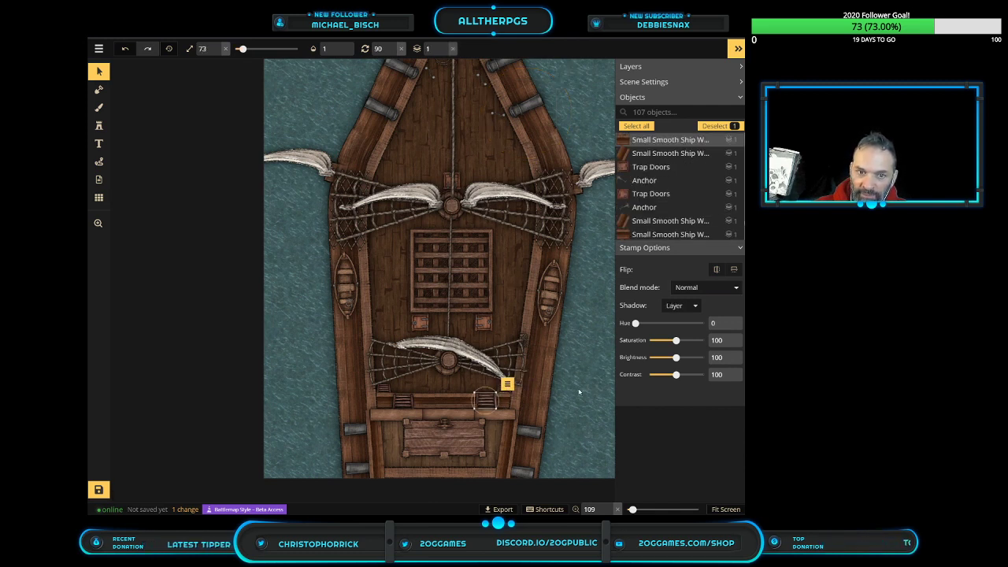
pyautogui.scroll(-1, 591, 429)
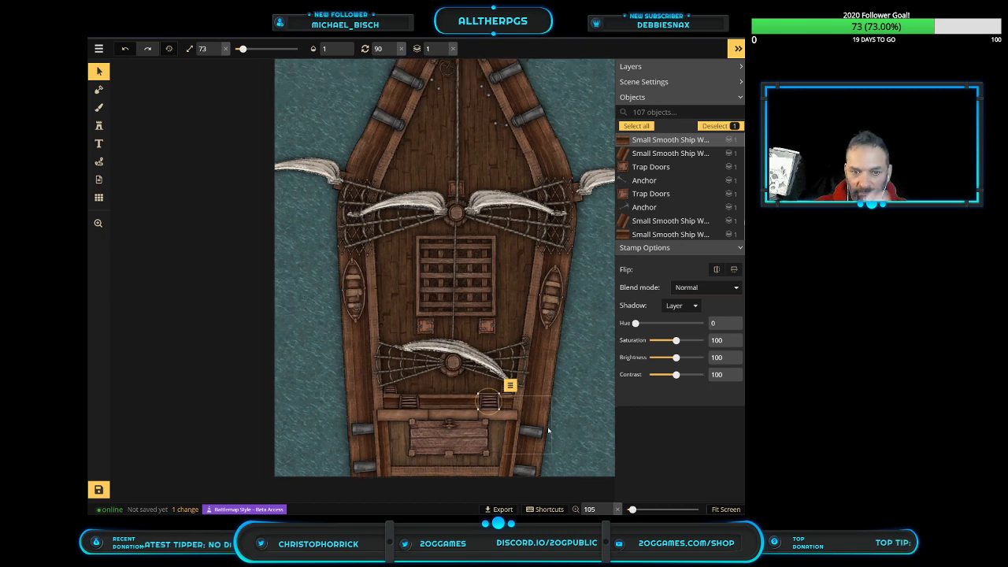
pyautogui.click(456, 441)
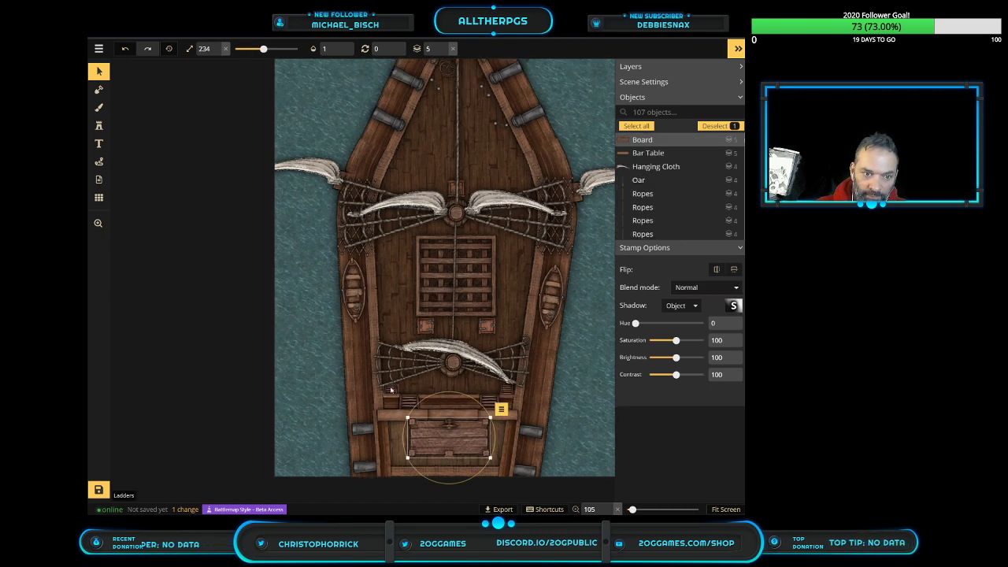
# Examine the ship's deck and bow, and return to the maps list, discarding the unsaved change
pyautogui.scroll(-3, 510, 292)
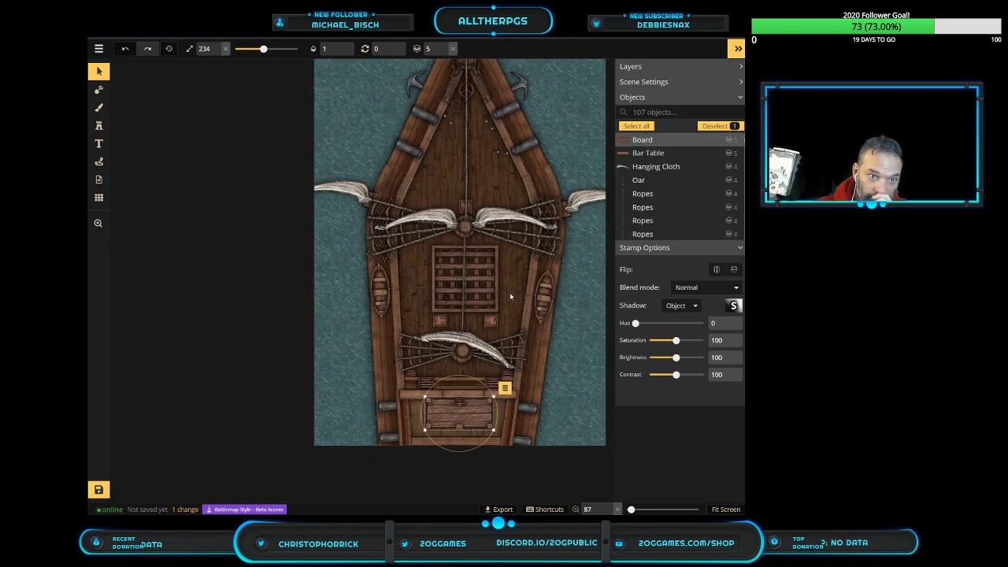
pyautogui.scroll(-2, 510, 292)
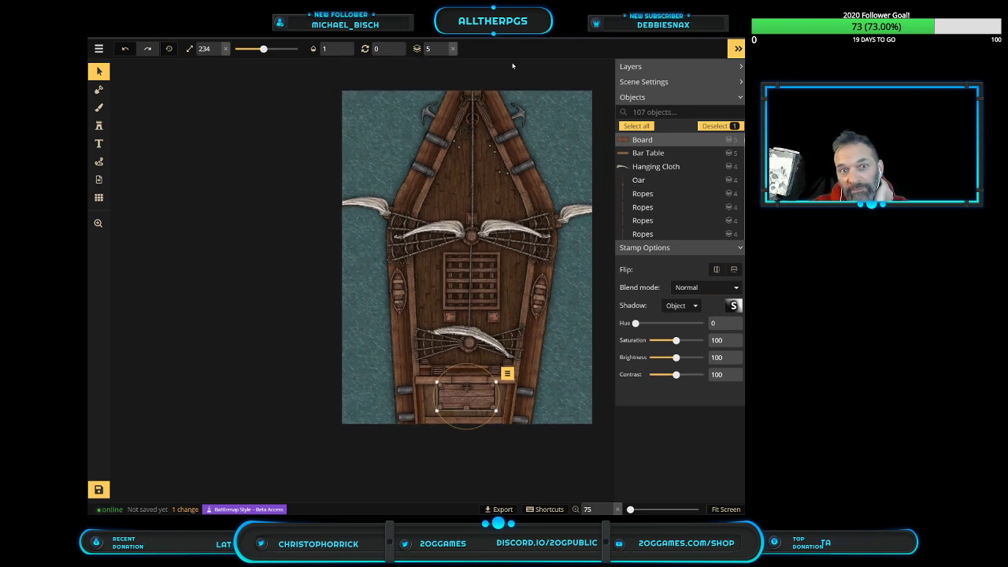
pyautogui.scroll(3, 467, 130)
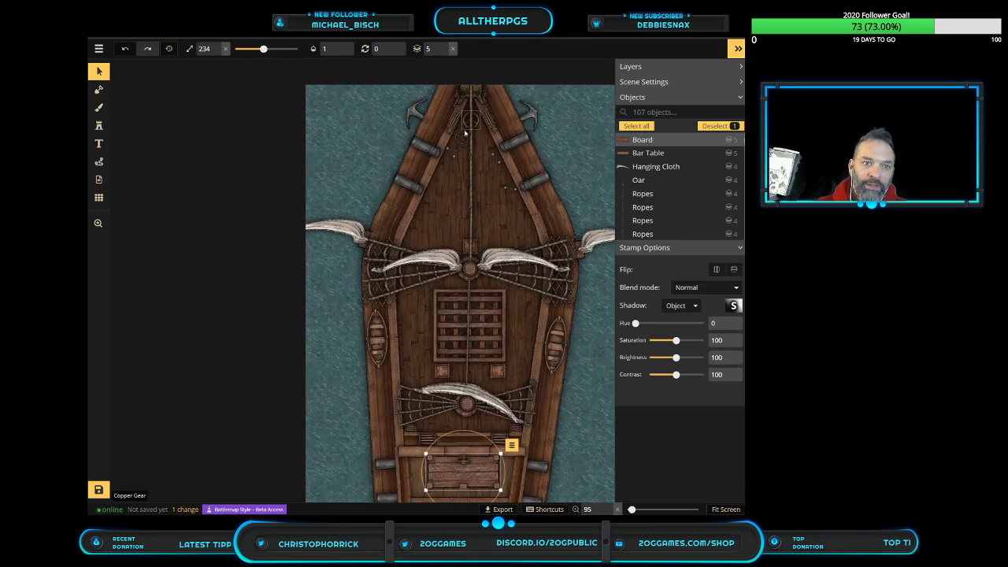
pyautogui.scroll(2, 466, 134)
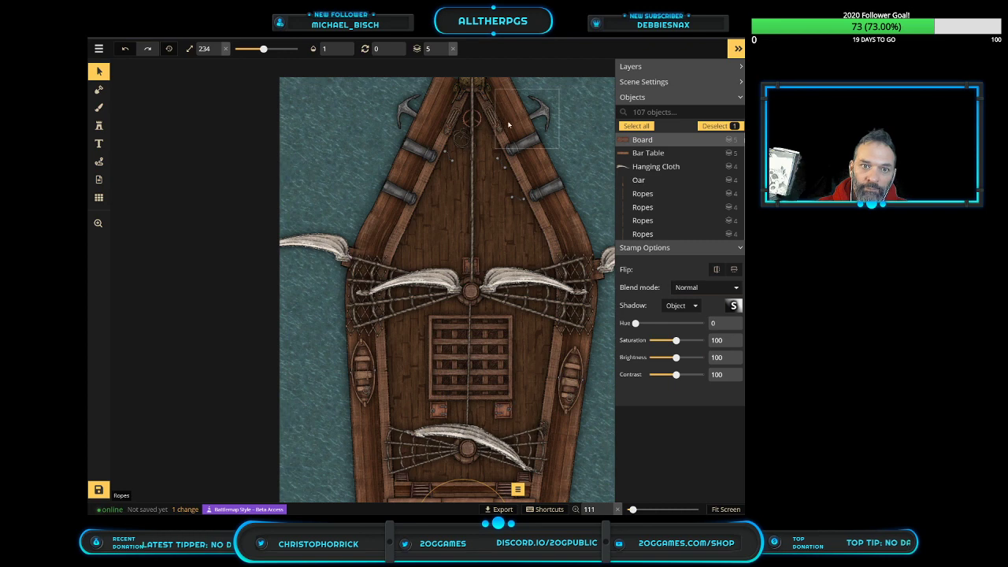
pyautogui.scroll(-3, 508, 121)
pyautogui.click(103, 37)
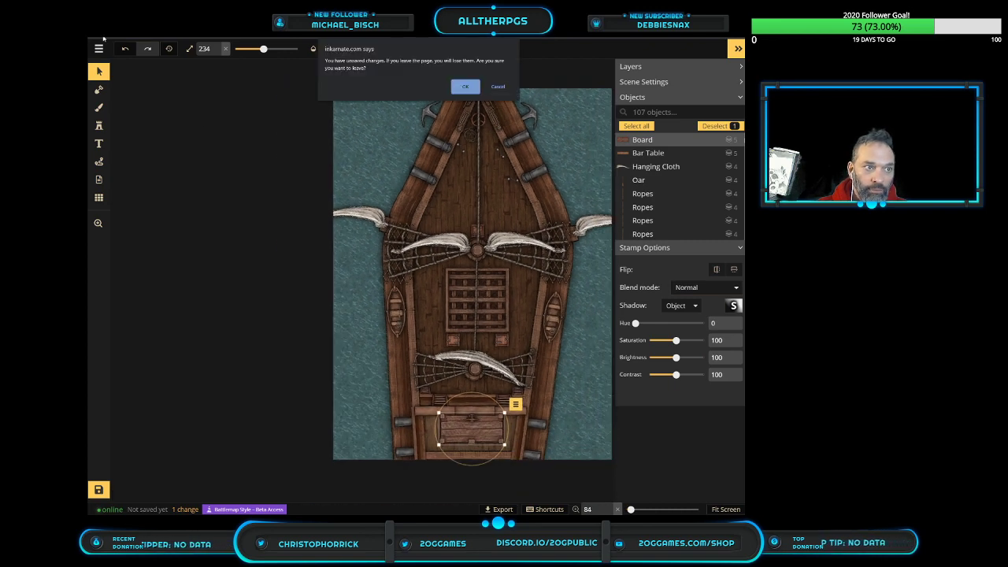
pyautogui.click(494, 87)
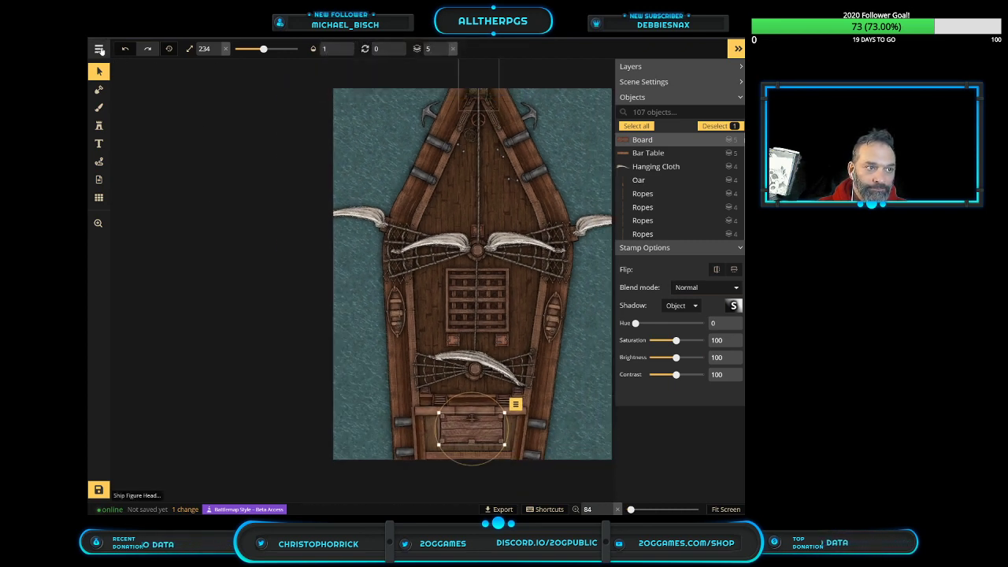
pyautogui.click(99, 48)
pyautogui.click(119, 236)
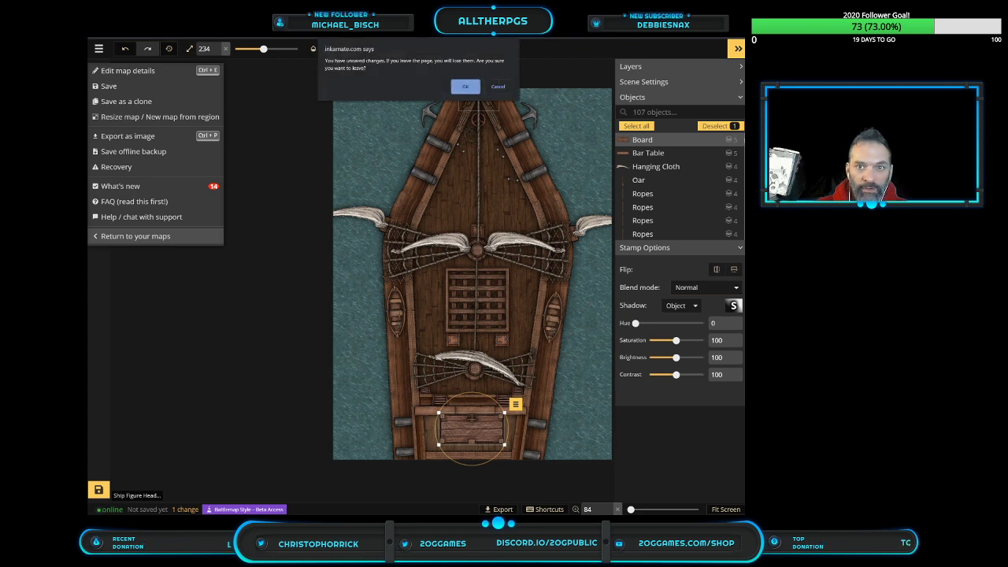
pyautogui.click(463, 87)
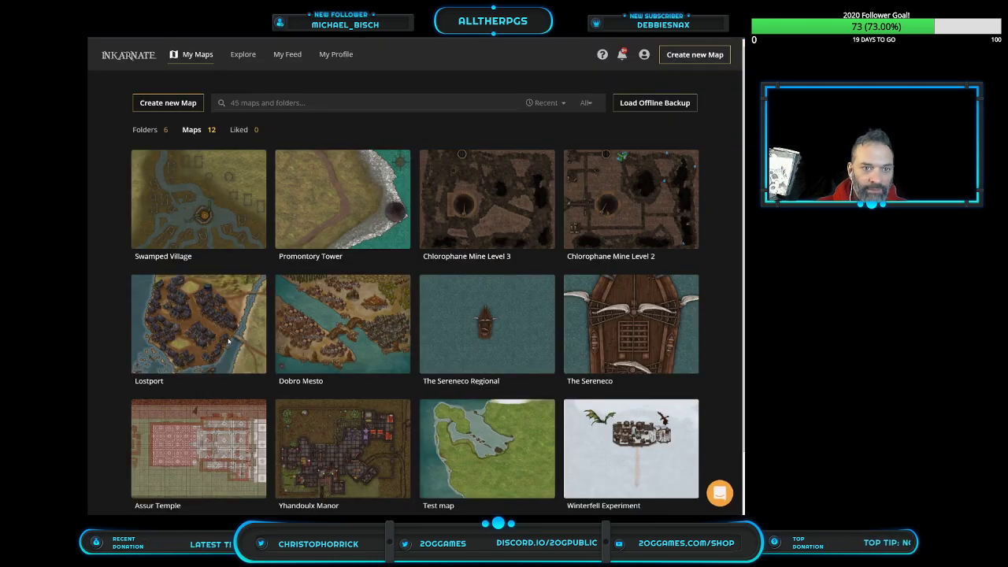
# Open the "Promontory Tower" map and examine its path, rocky coastline and round tower
pyautogui.click(369, 202)
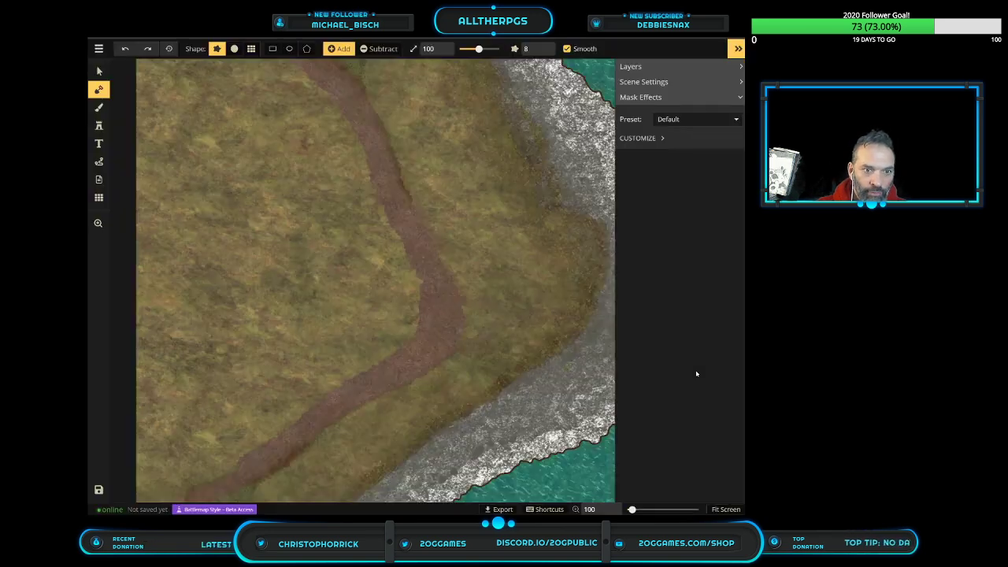
pyautogui.scroll(-2, 479, 273)
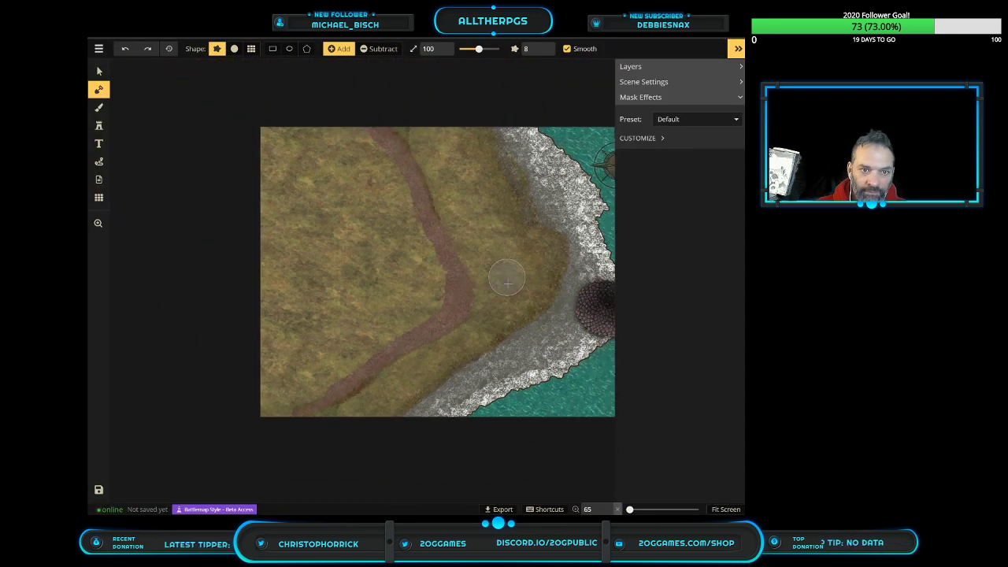
pyautogui.scroll(2, 529, 288)
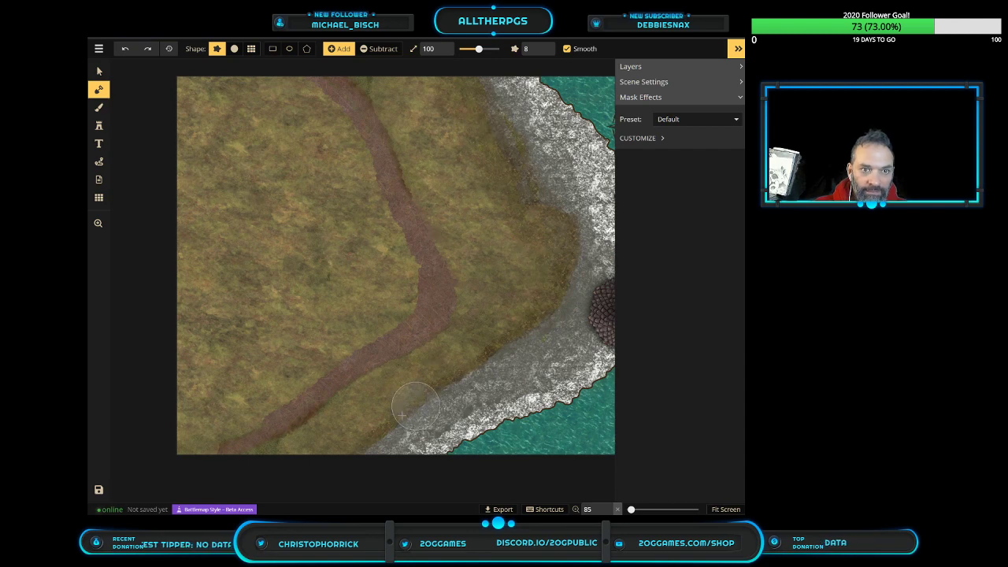
pyautogui.scroll(-2, 424, 315)
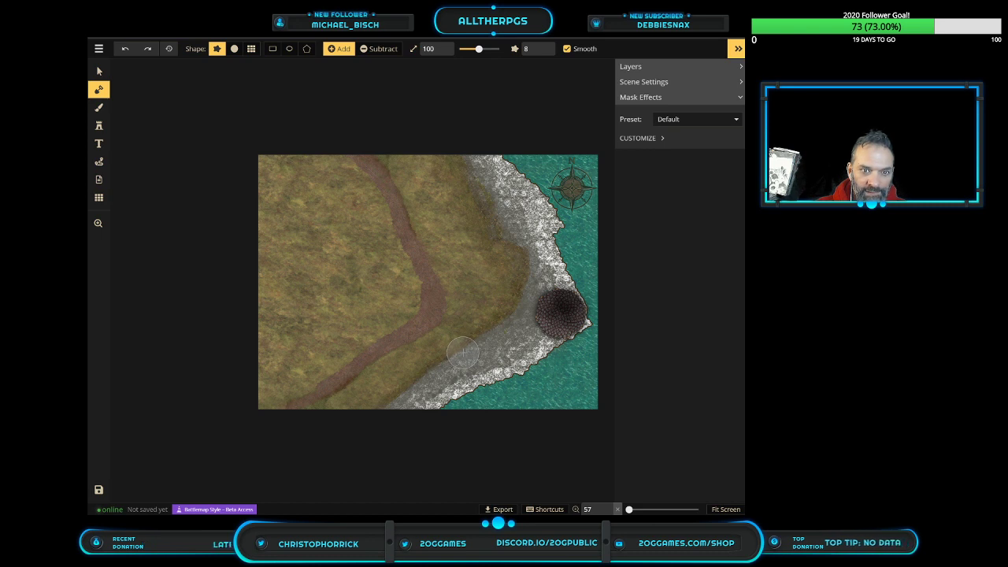
pyautogui.scroll(1, 462, 353)
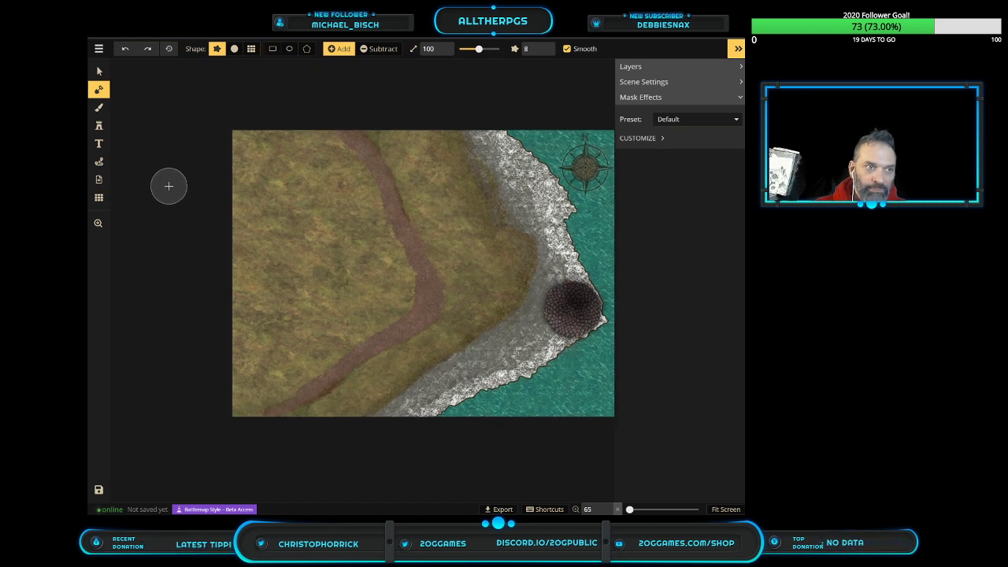
# Activate the Stamp tool on the Promontory Tower map and open the Stamp Catalog
pyautogui.click(98, 109)
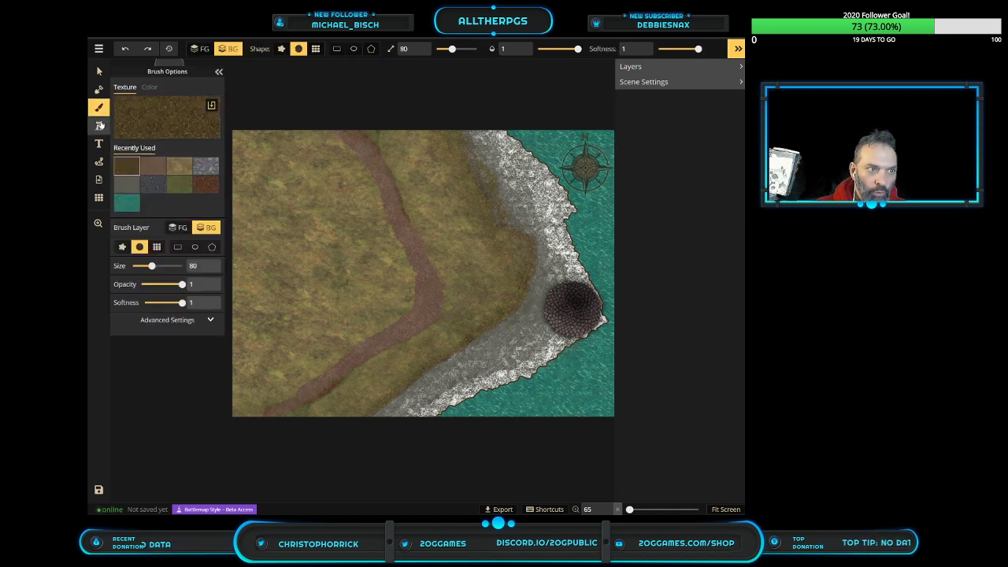
pyautogui.click(99, 126)
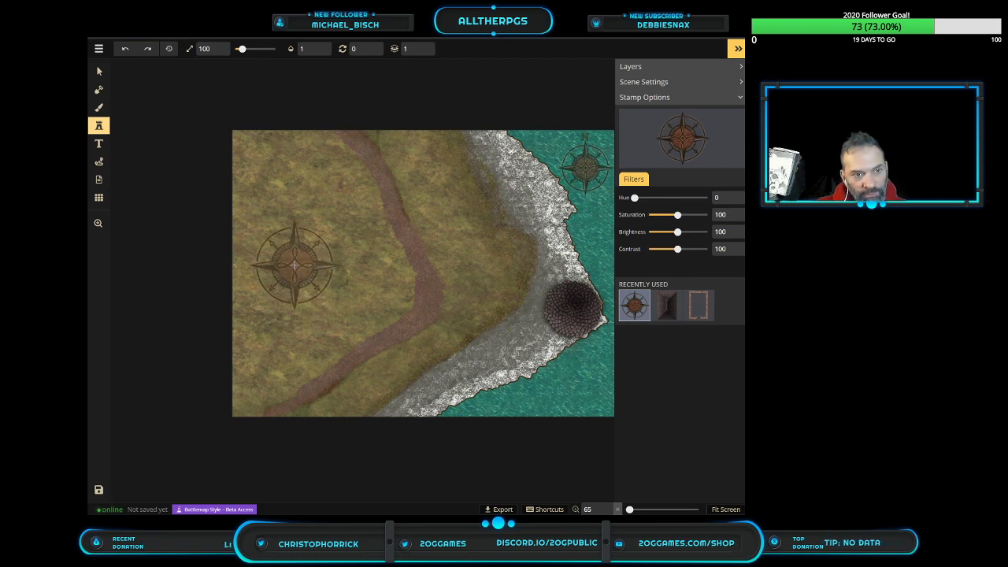
pyautogui.click(690, 162)
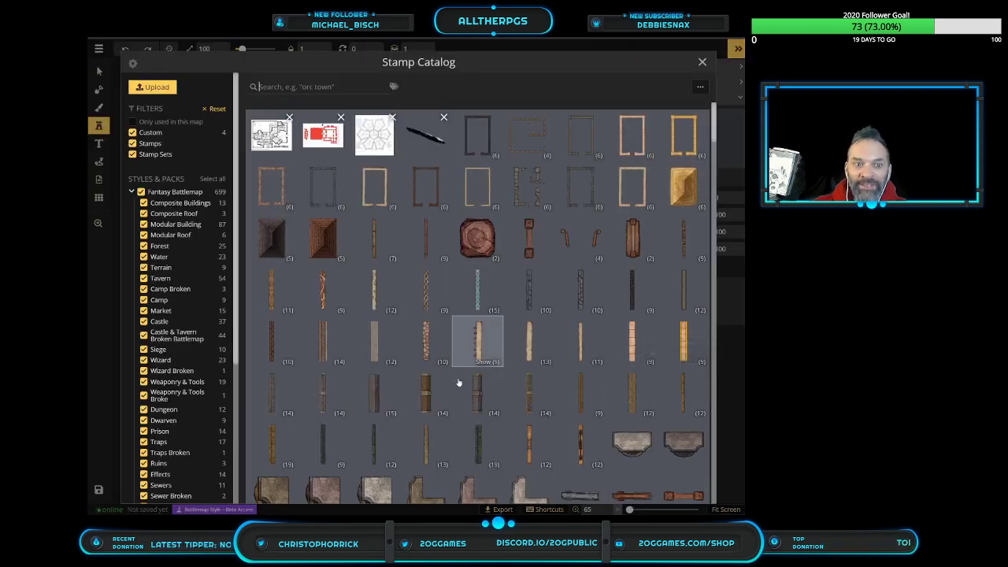
# Browse the Stamp Catalog for forest stamps and choose the orange Fall Trees set
pyautogui.scroll(-3, 463, 382)
pyautogui.scroll(-3, 477, 370)
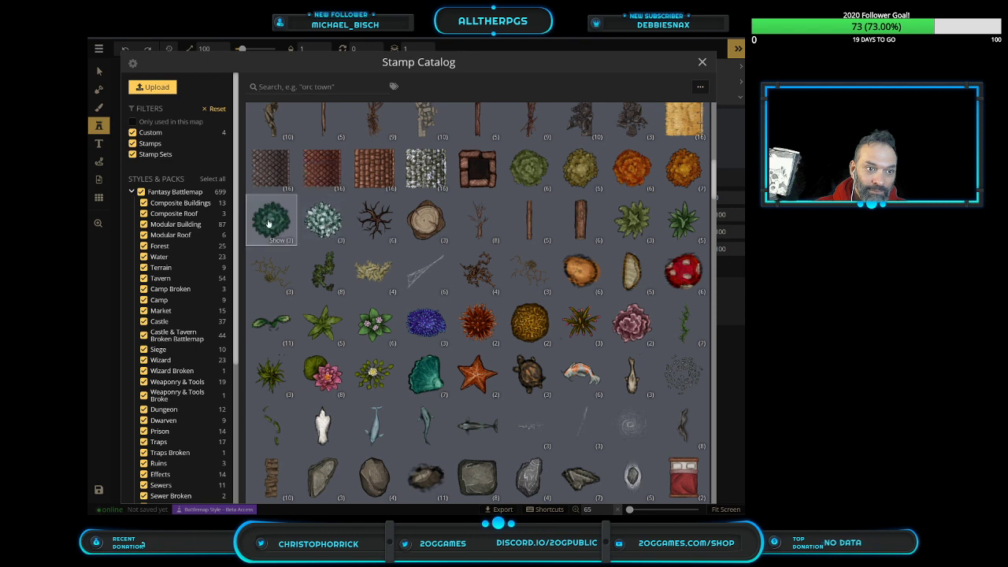
pyautogui.click(642, 188)
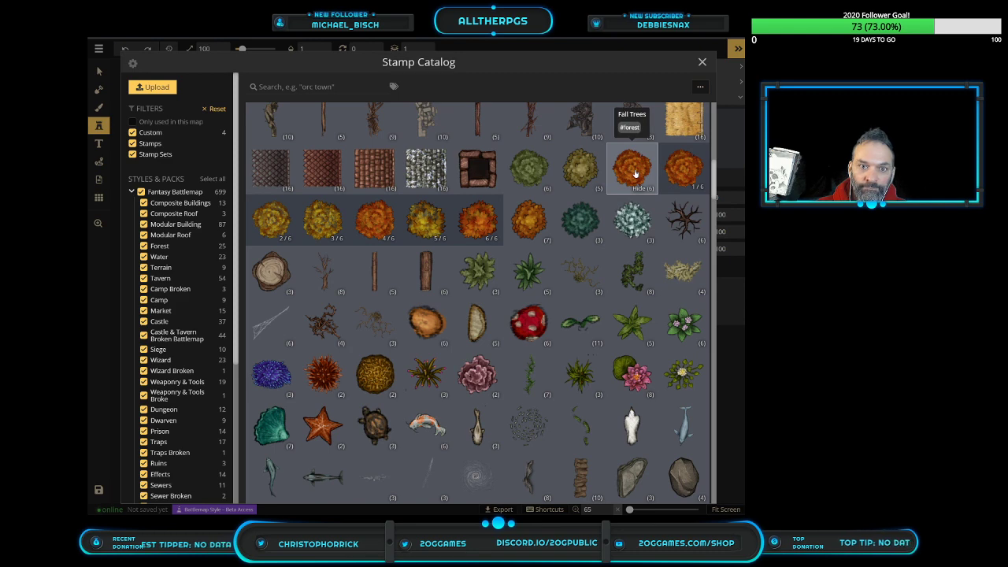
pyautogui.click(635, 173)
pyautogui.click(524, 374)
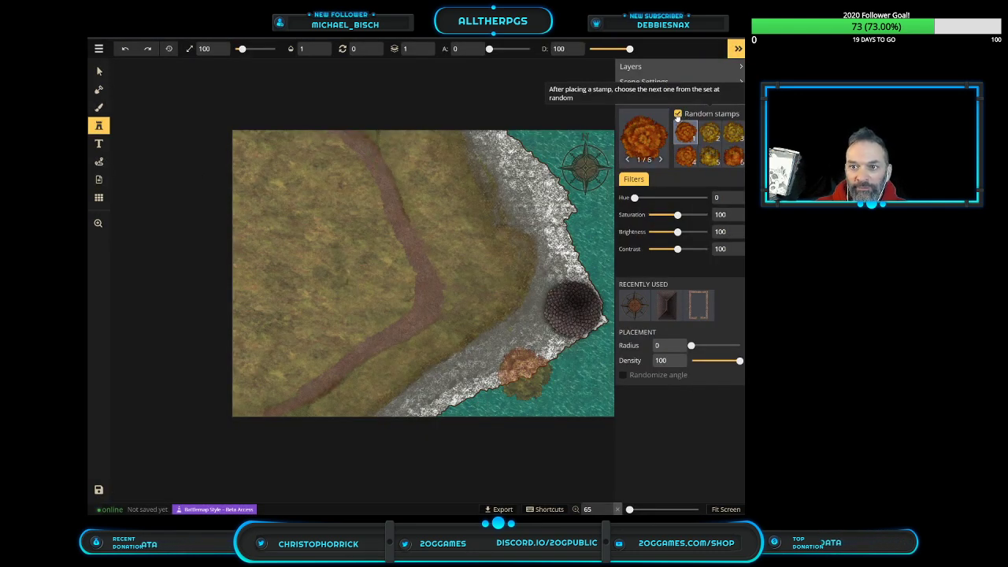
pyautogui.hotkey('ctrl', 'z')
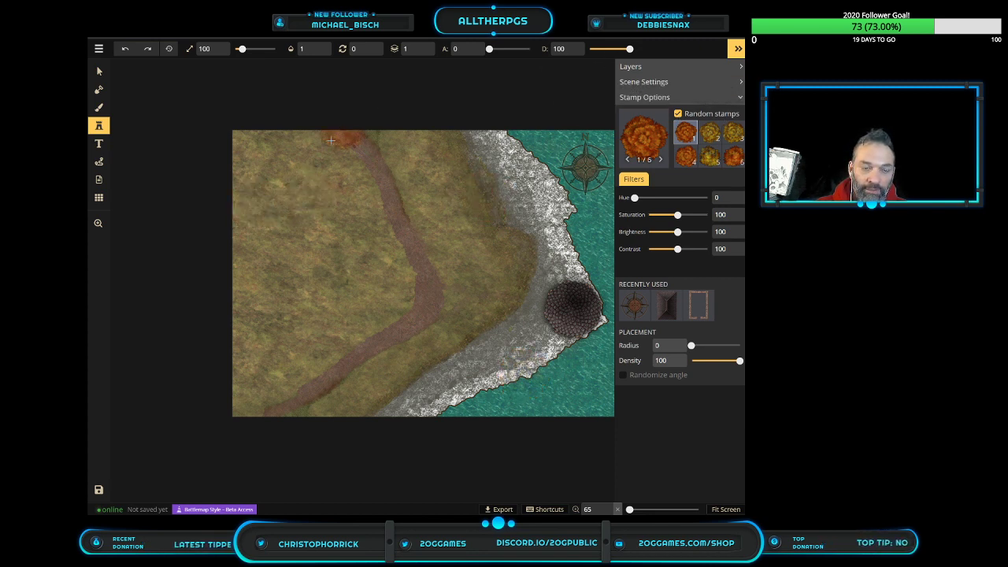
# Set the stamp size to 40 and place an overlapping row of fall trees from the map's western edge towards the path
pyautogui.moveTo(240, 49); pyautogui.dragTo(238, 49)
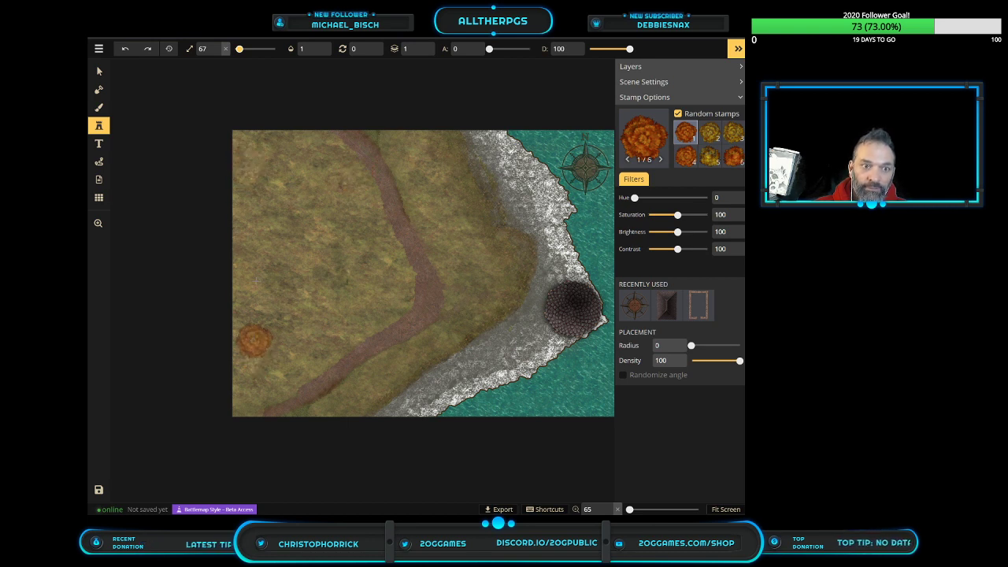
pyautogui.scroll(8, 266, 187)
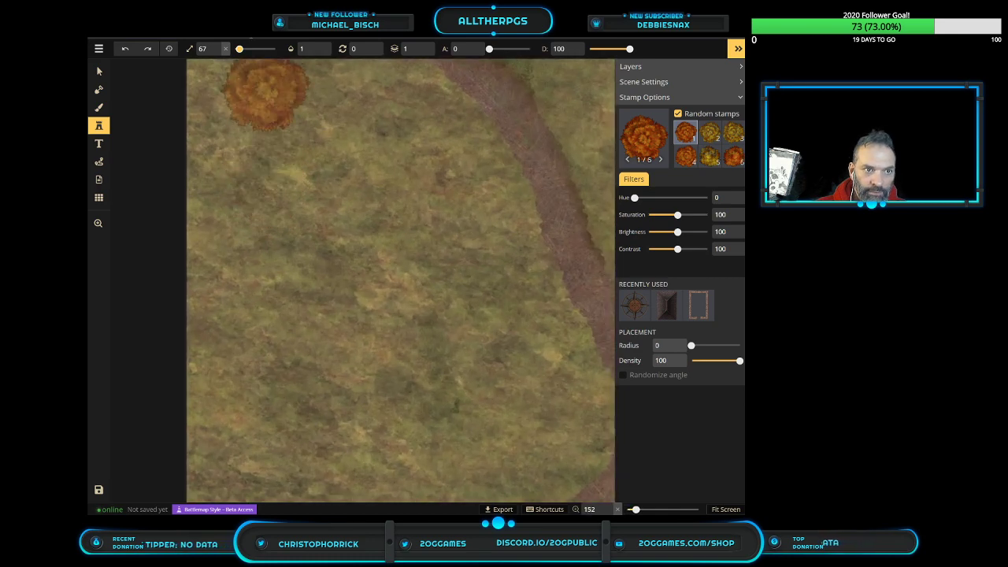
pyautogui.moveTo(239, 51); pyautogui.dragTo(237, 49)
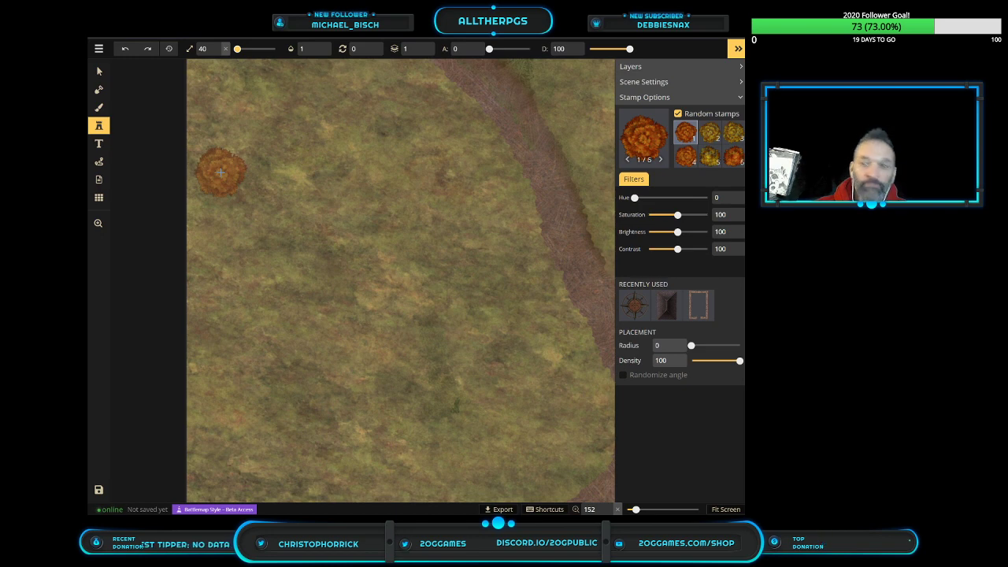
pyautogui.click(220, 172)
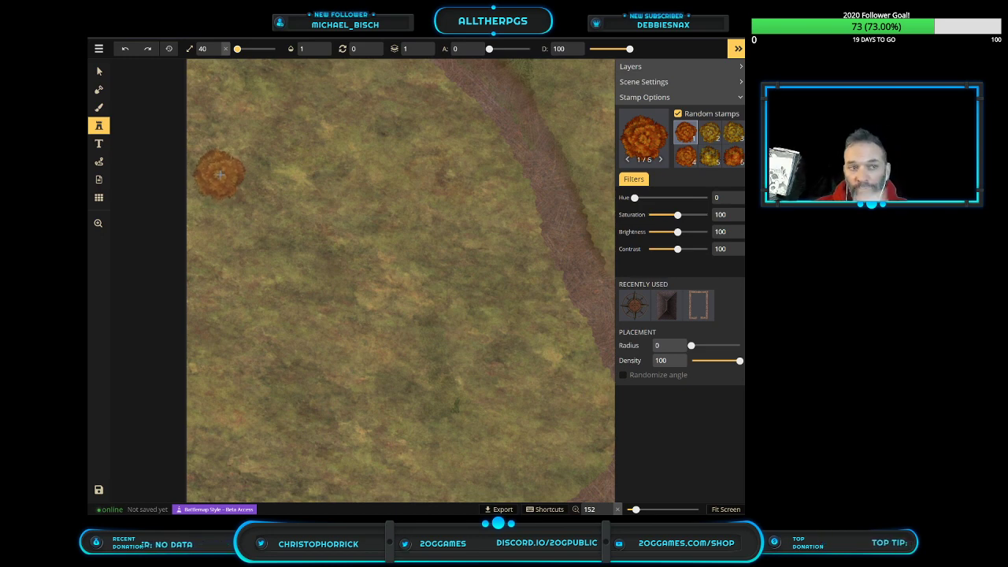
pyautogui.click(222, 173)
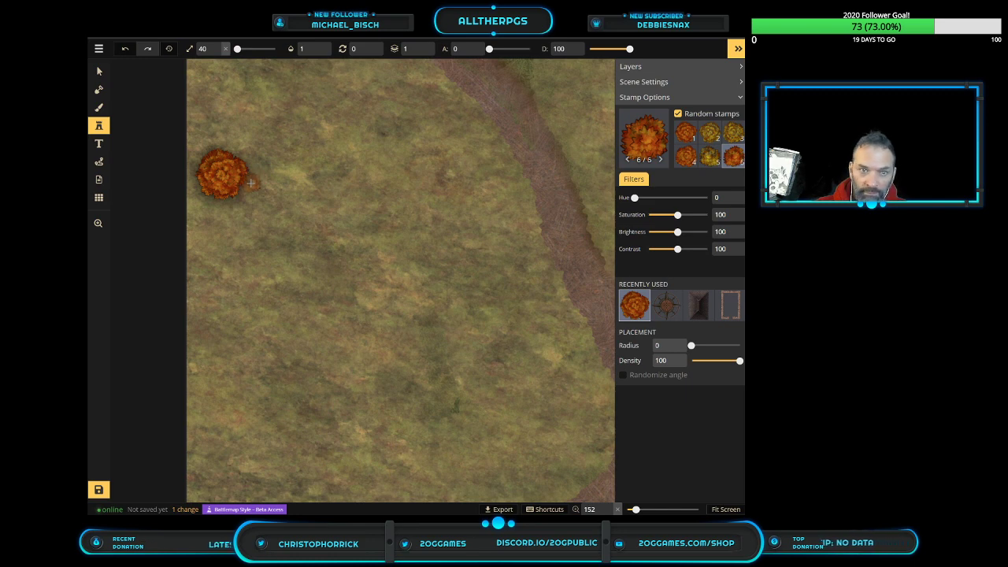
pyautogui.click(248, 187)
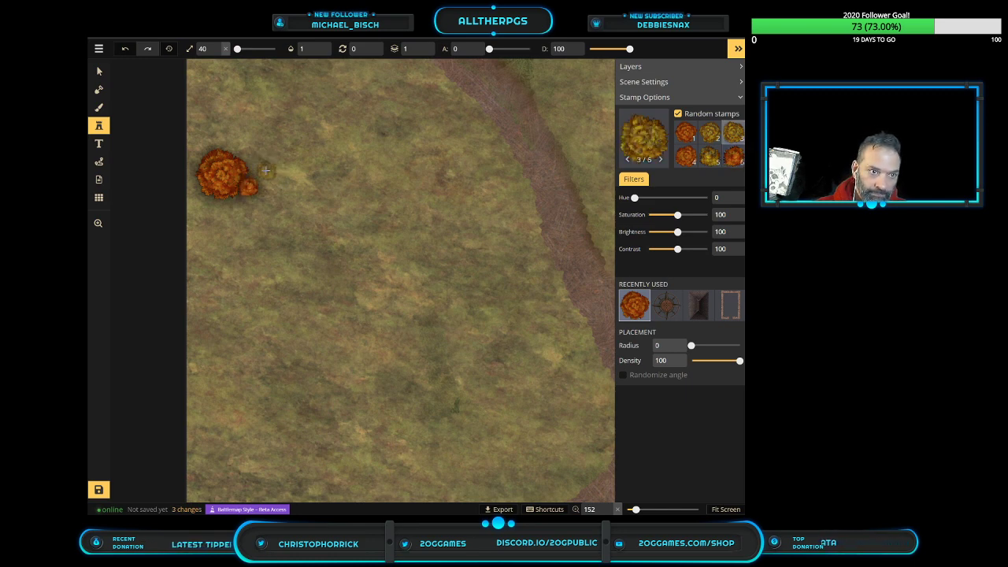
pyautogui.click(268, 169)
pyautogui.click(288, 176)
pyautogui.click(317, 175)
pyautogui.click(351, 175)
pyautogui.click(376, 178)
pyautogui.click(410, 182)
pyautogui.click(396, 183)
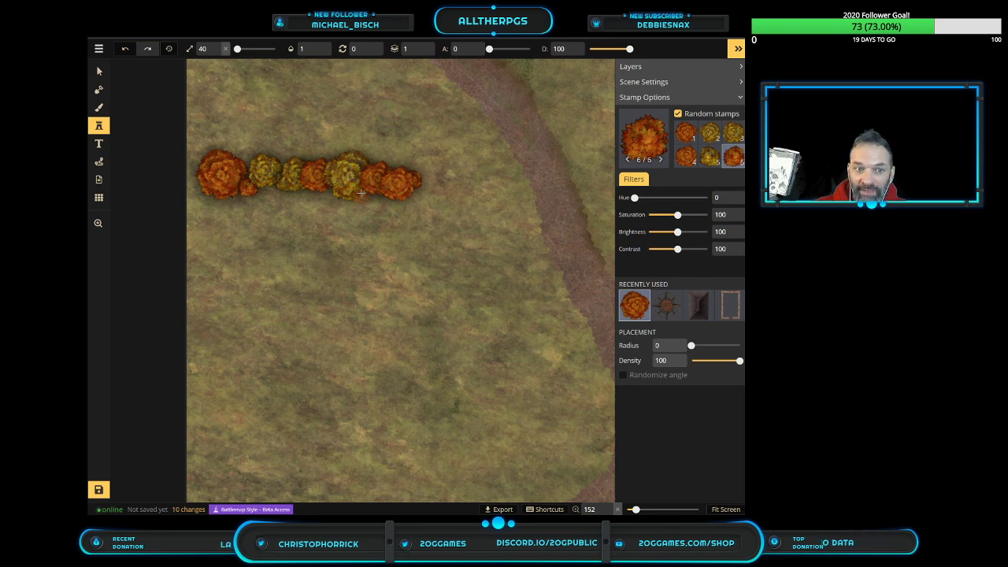
# Add a few more size 40 fall trees along the underside of the row
pyautogui.scroll(2, 359, 187)
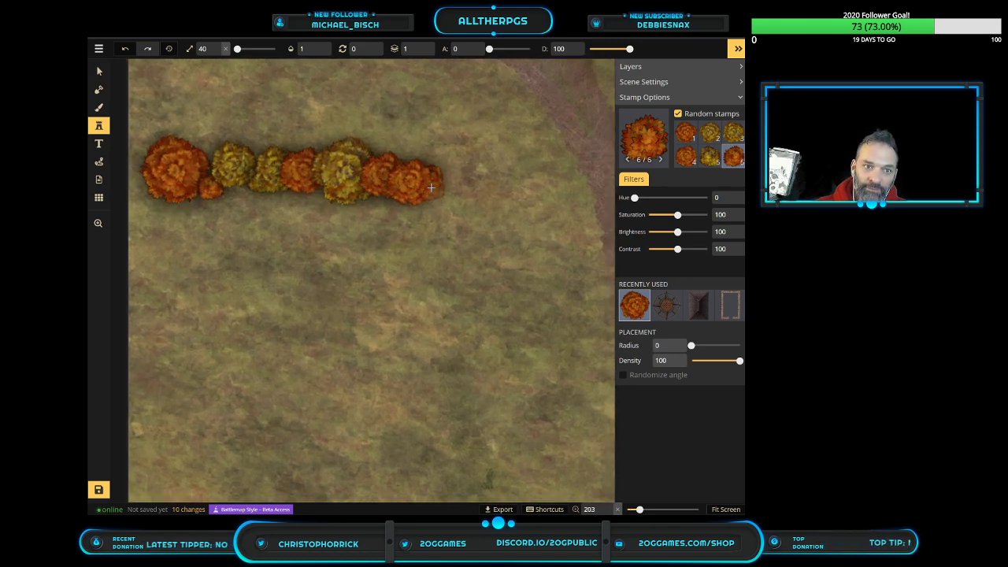
pyautogui.click(320, 193)
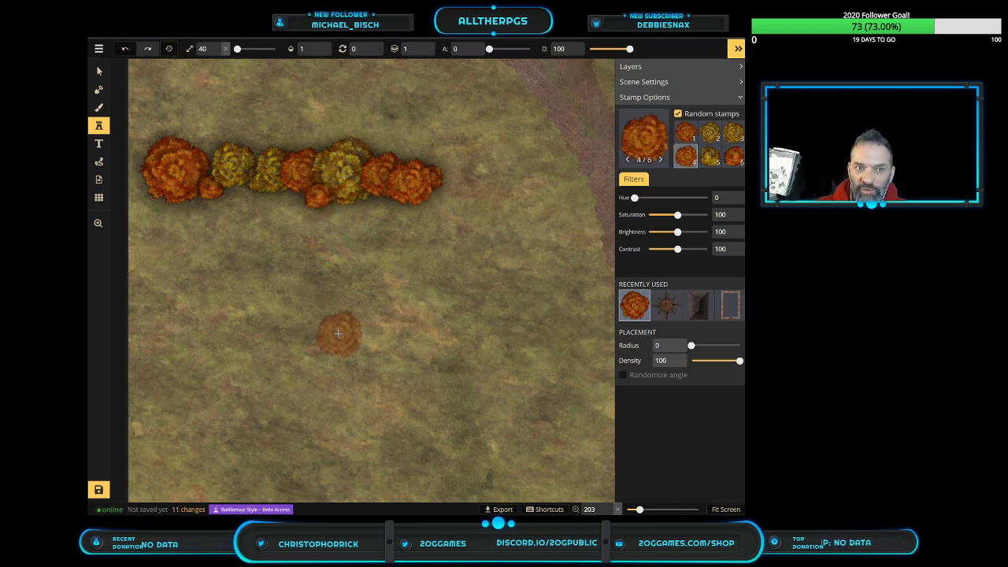
pyautogui.click(172, 216)
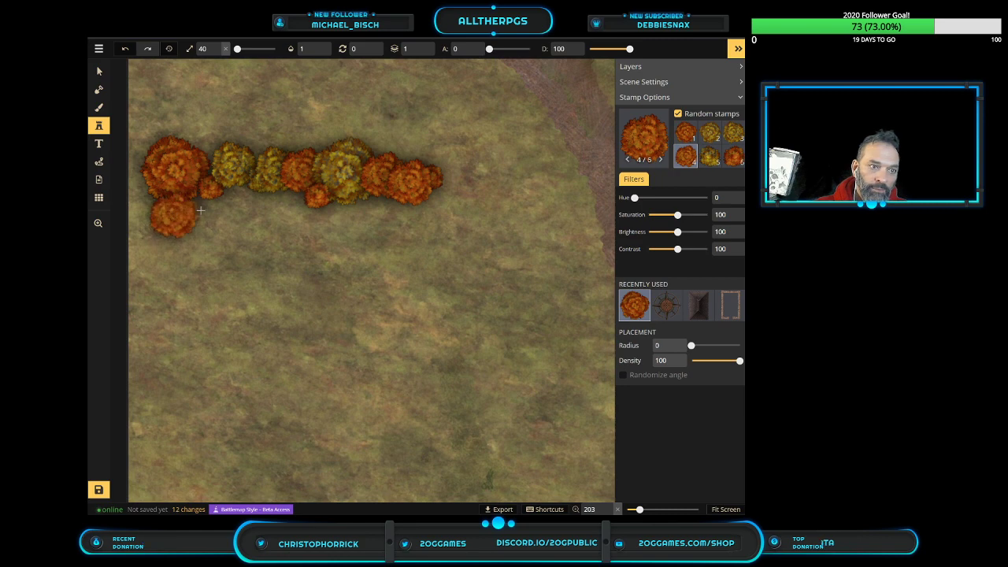
pyautogui.click(214, 206)
# Increase the stamp size to 105 and place large fall trees over the middle of the row
pyautogui.moveTo(233, 49); pyautogui.dragTo(242, 49)
pyautogui.click(302, 220)
pyautogui.click(302, 221)
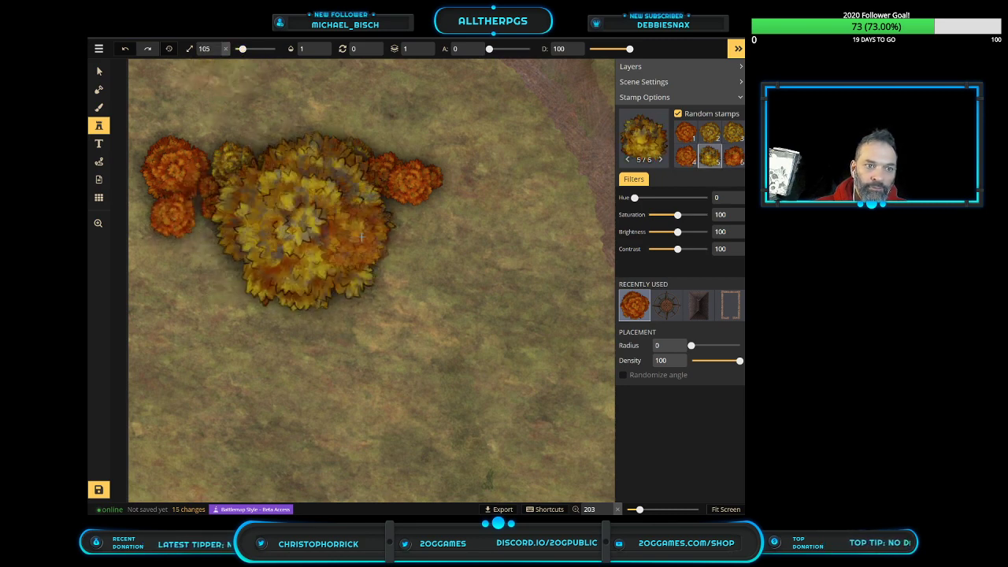
# Scale the large yellow fall tree down to size 56 and move it just below the middle of the row
pyautogui.click(99, 72)
pyautogui.moveTo(309, 219); pyautogui.dragTo(466, 301)
pyautogui.moveTo(379, 401); pyautogui.dragTo(441, 338)
pyautogui.moveTo(499, 298); pyautogui.dragTo(343, 254)
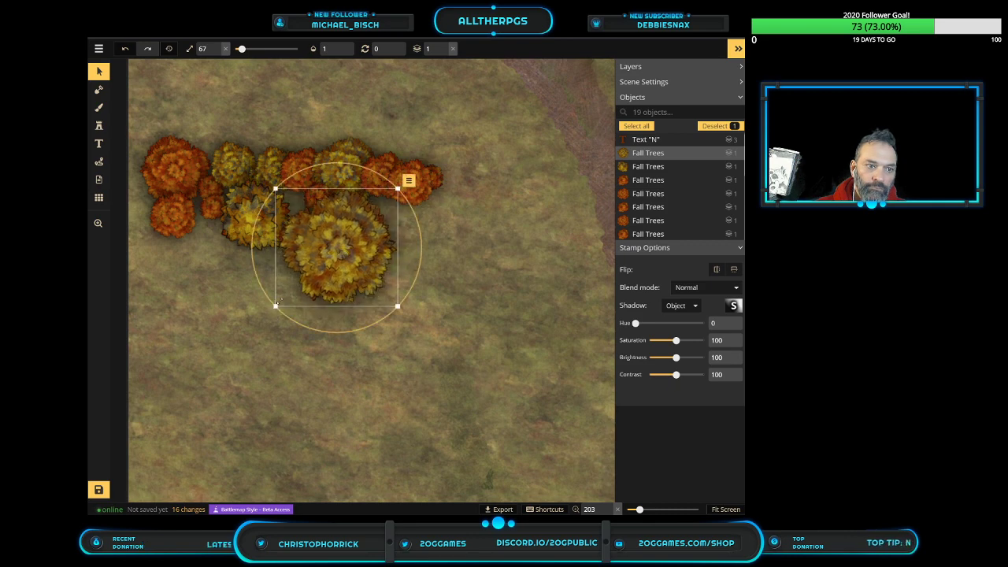
pyautogui.moveTo(276, 306); pyautogui.dragTo(295, 288)
pyautogui.moveTo(333, 252); pyautogui.dragTo(306, 241)
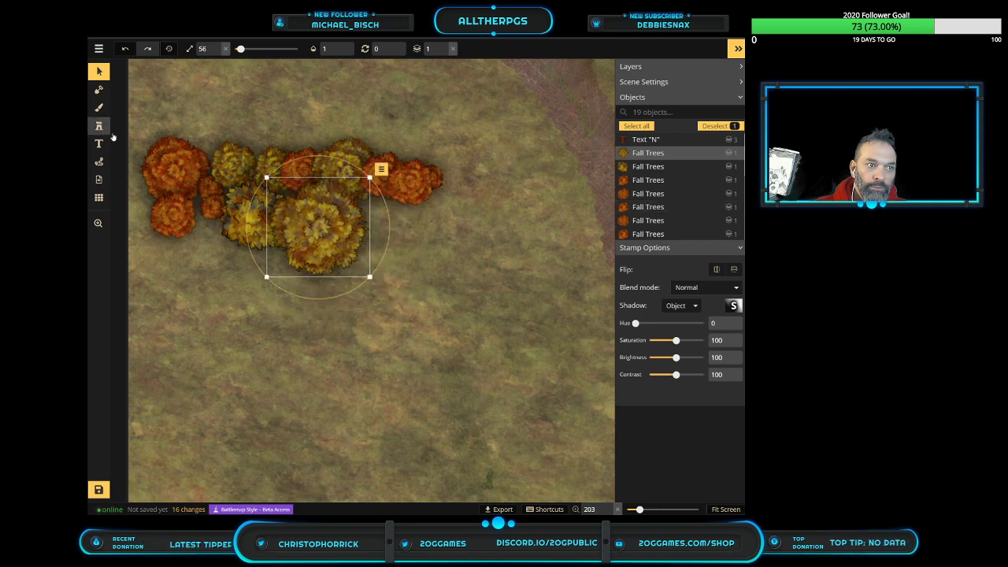
# Resume stamping fall trees at size 56, completing the second row and adding a third row beneath it
pyautogui.click(99, 126)
pyautogui.click(396, 228)
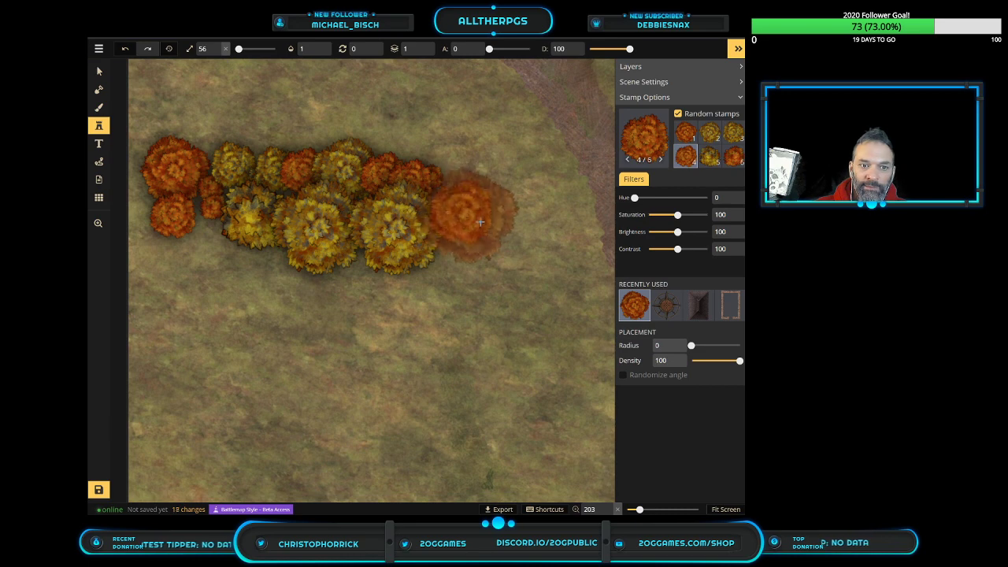
pyautogui.click(181, 268)
pyautogui.click(251, 267)
pyautogui.click(293, 279)
pyautogui.click(338, 285)
pyautogui.click(389, 265)
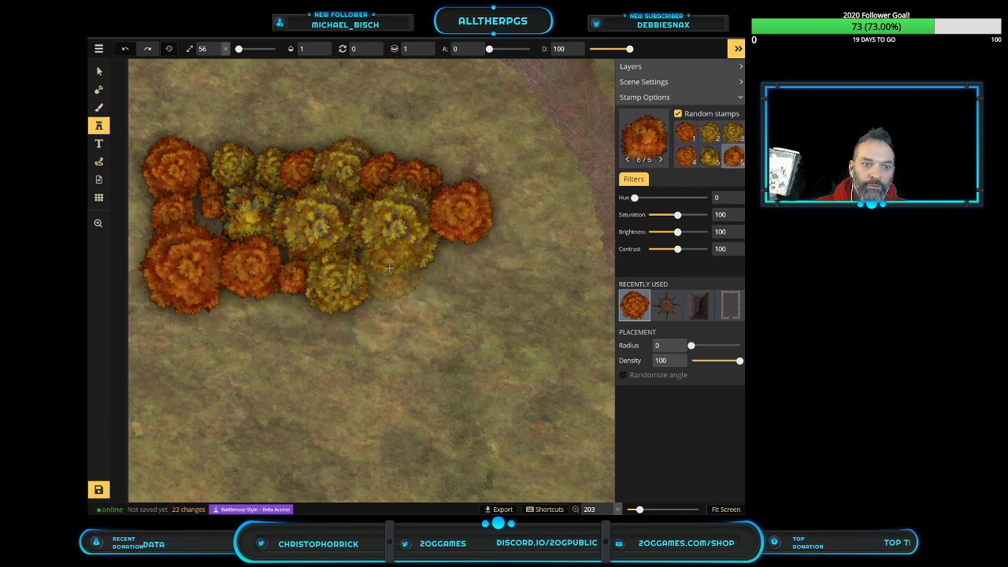
pyautogui.click(434, 281)
pyautogui.click(464, 247)
# Stamp another row of fall trees below the third row, filling gaps towards the grove's eastern side
pyautogui.click(247, 318)
pyautogui.click(206, 315)
pyautogui.click(298, 323)
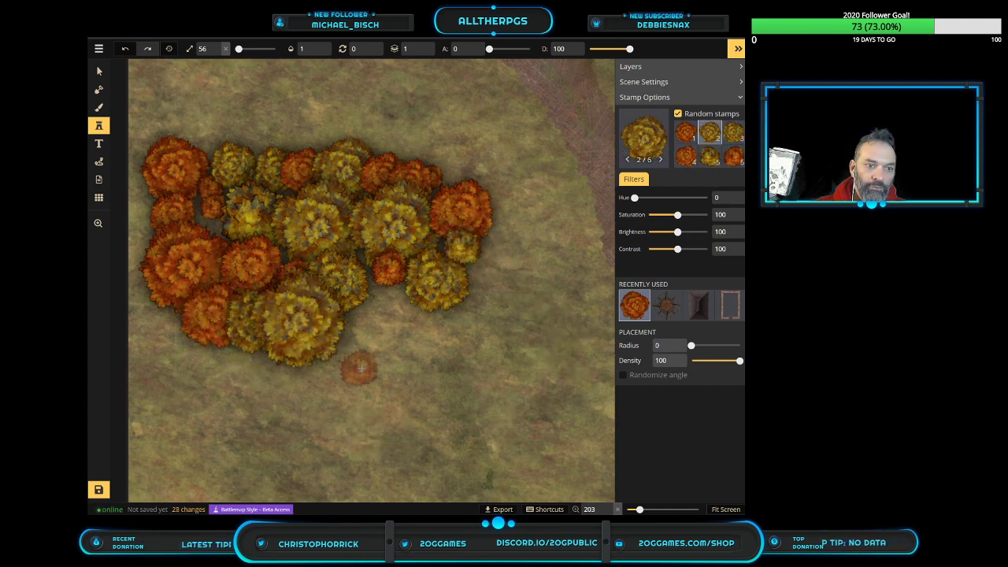
pyautogui.click(360, 317)
pyautogui.click(419, 316)
pyautogui.click(492, 273)
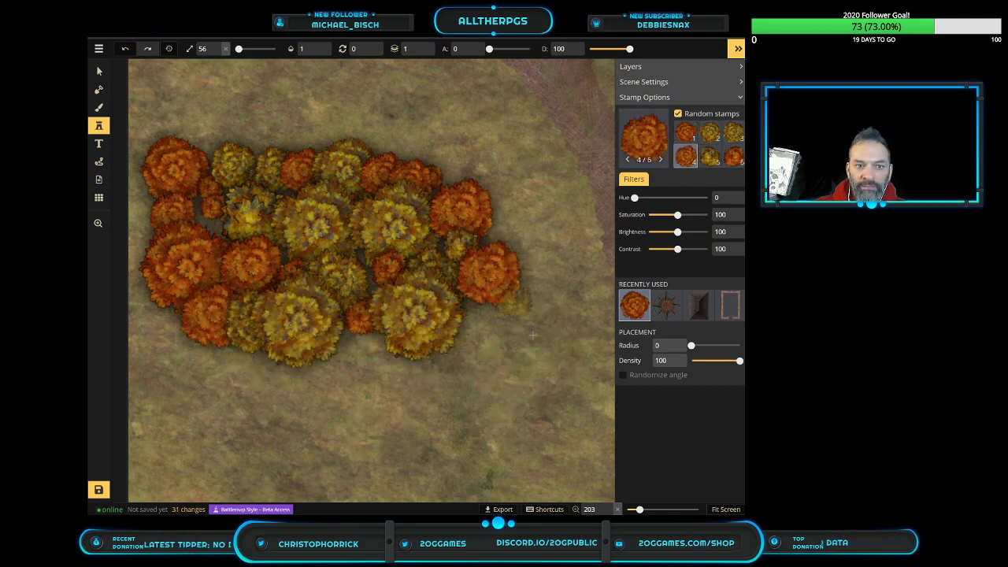
pyautogui.click(371, 367)
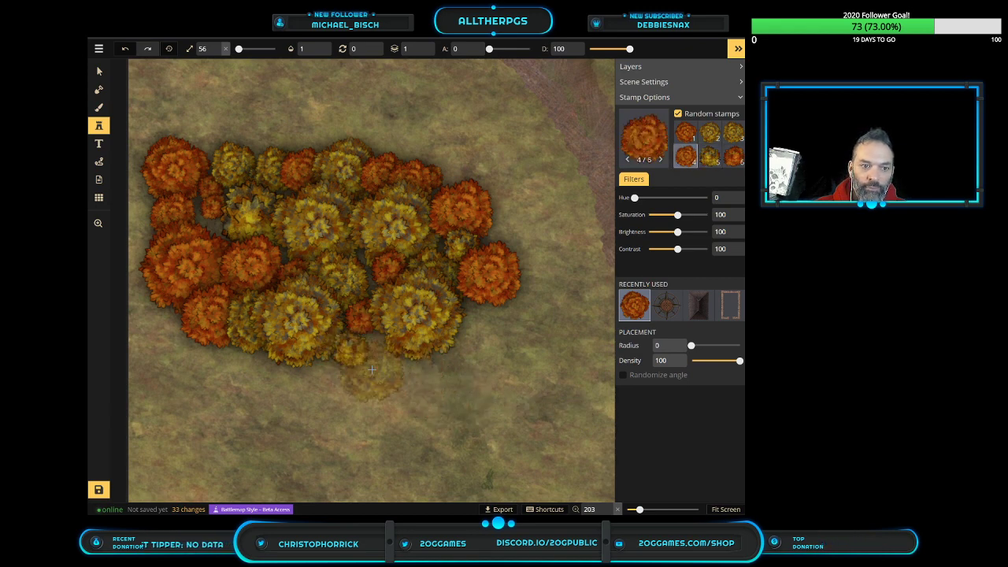
pyautogui.click(473, 332)
# Extend the grove southward with fall trees from the map's western edge to its southeastern corner
pyautogui.click(162, 338)
pyautogui.click(225, 376)
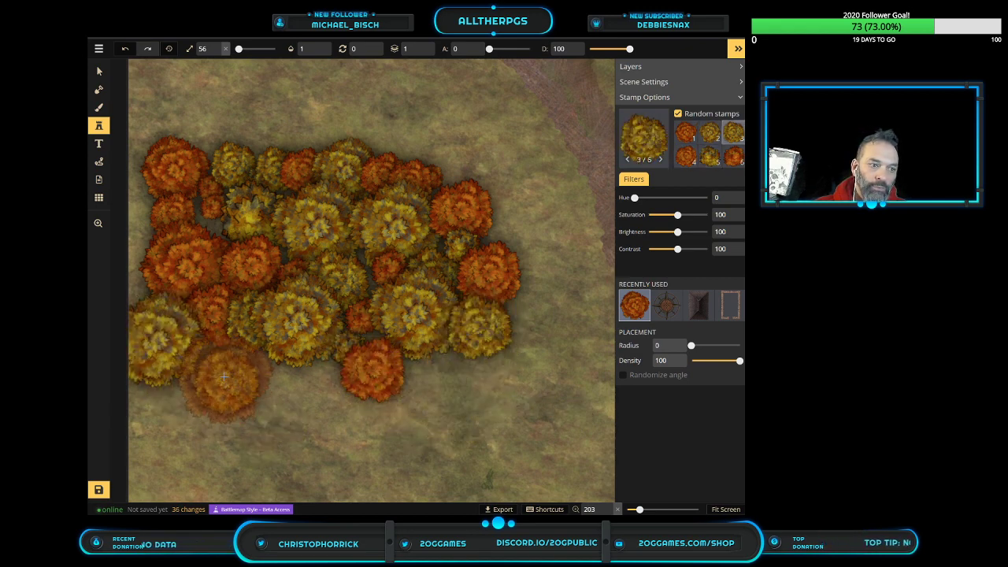
pyautogui.click(271, 383)
pyautogui.click(323, 403)
pyautogui.click(419, 379)
pyautogui.click(466, 373)
pyautogui.scroll(-2, 491, 415)
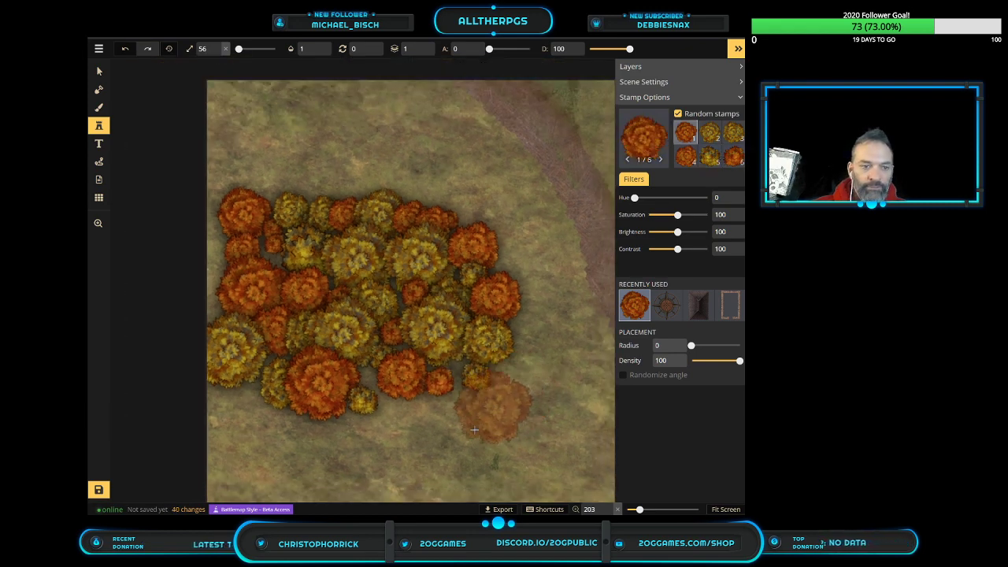
pyautogui.click(395, 429)
pyautogui.click(447, 424)
pyautogui.click(486, 415)
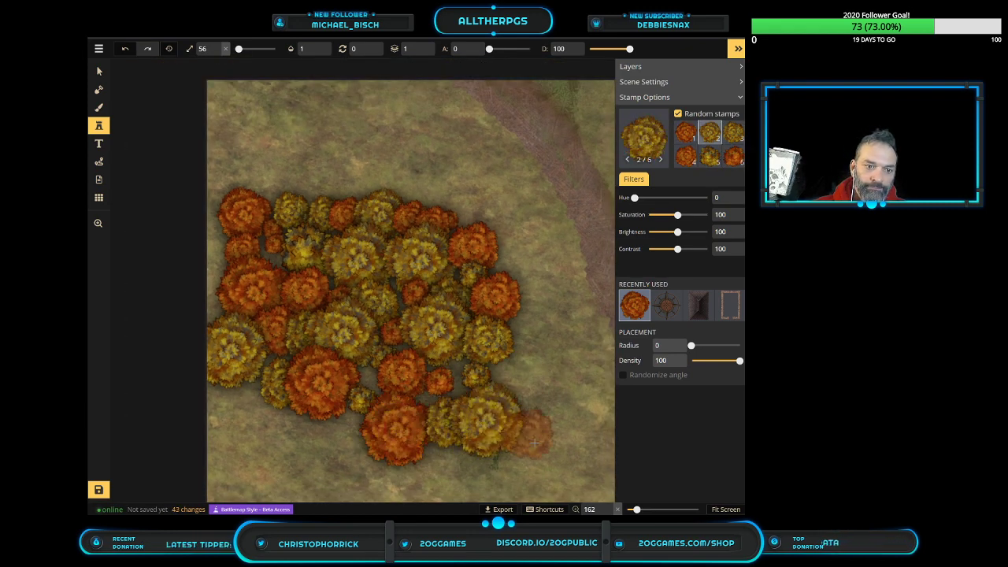
# Stamp two further staggered rows of fall trees, spreading the grove's southeastern end towards the path
pyautogui.click(227, 421)
pyautogui.click(282, 432)
pyautogui.click(331, 447)
pyautogui.click(230, 465)
pyautogui.click(285, 476)
pyautogui.scroll(-2, 348, 461)
pyautogui.click(347, 479)
pyautogui.click(386, 476)
pyautogui.click(420, 468)
pyautogui.click(468, 473)
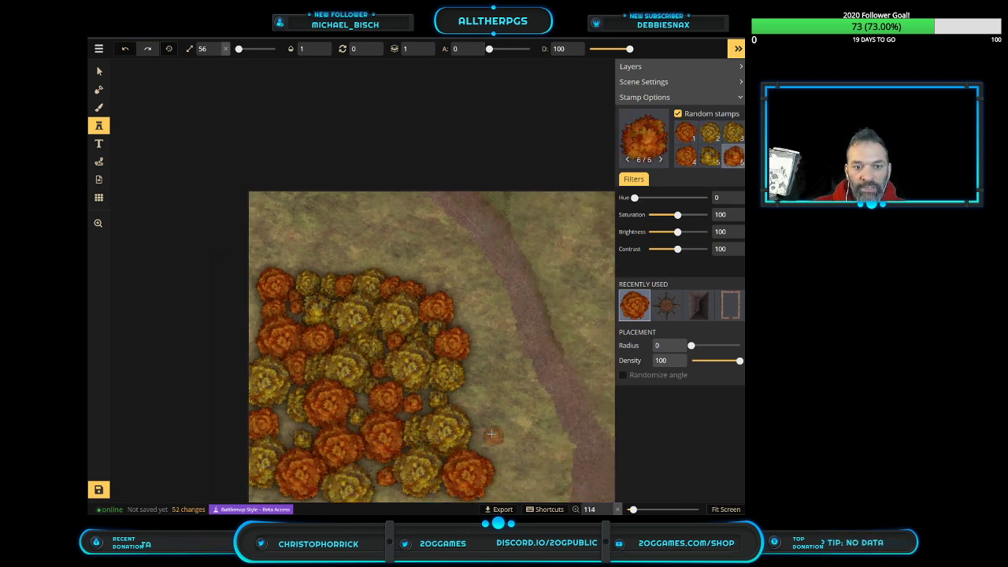
pyautogui.click(498, 483)
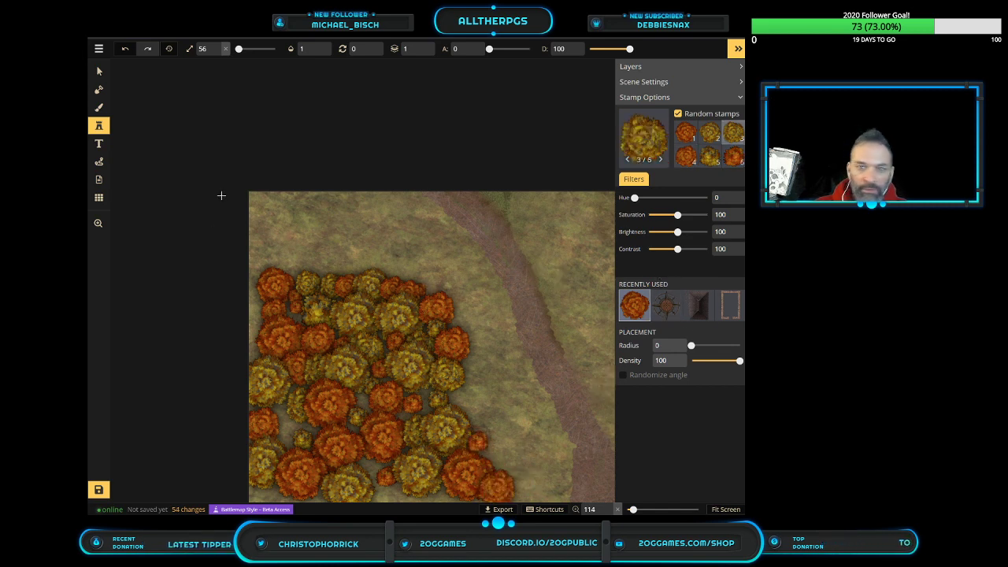
# Place a new line of fall trees along the grove's southern edge, working from west to east
pyautogui.click(98, 223)
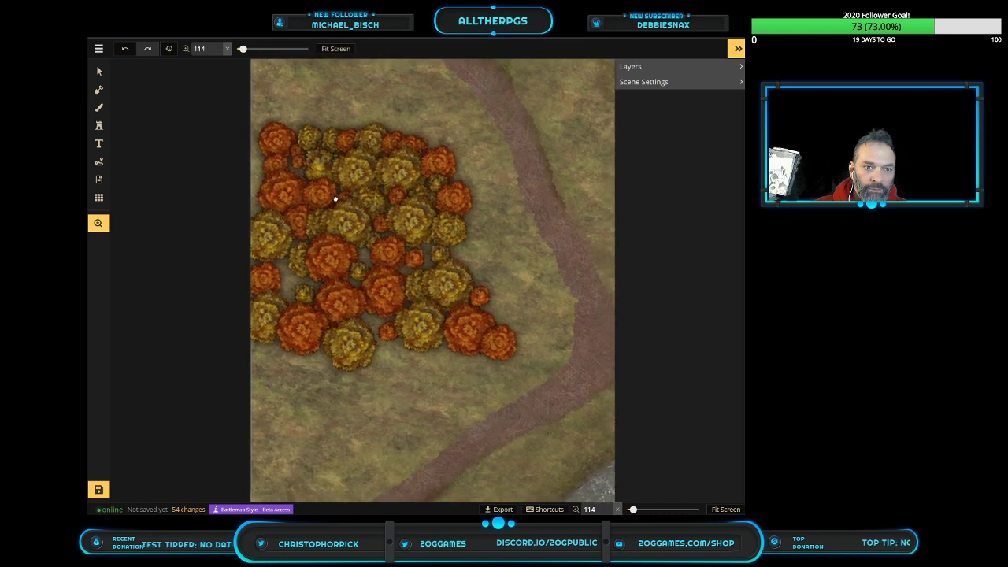
pyautogui.click(99, 127)
pyautogui.click(266, 362)
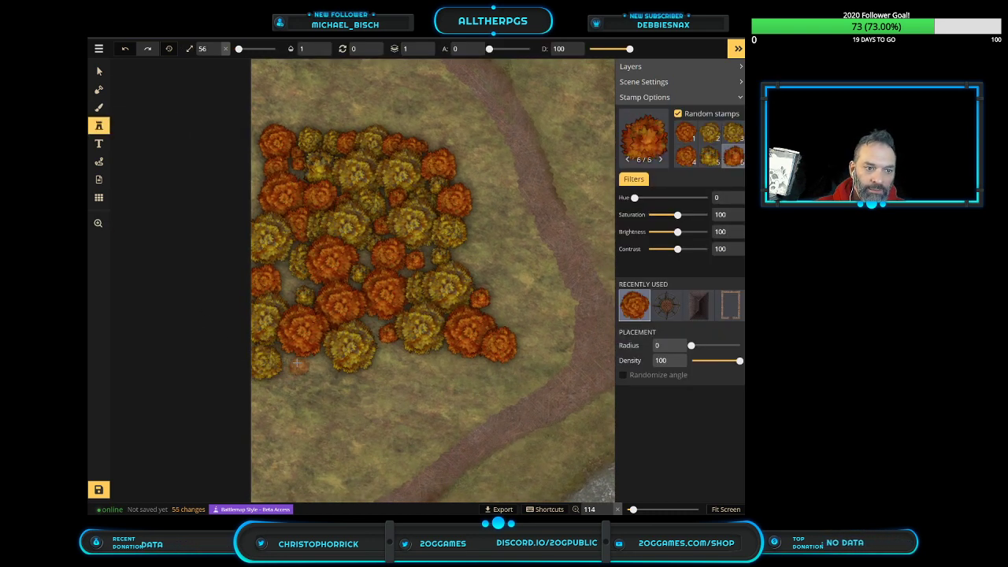
pyautogui.click(287, 363)
pyautogui.click(311, 367)
pyautogui.click(345, 390)
pyautogui.click(383, 376)
pyautogui.click(406, 358)
pyautogui.click(457, 369)
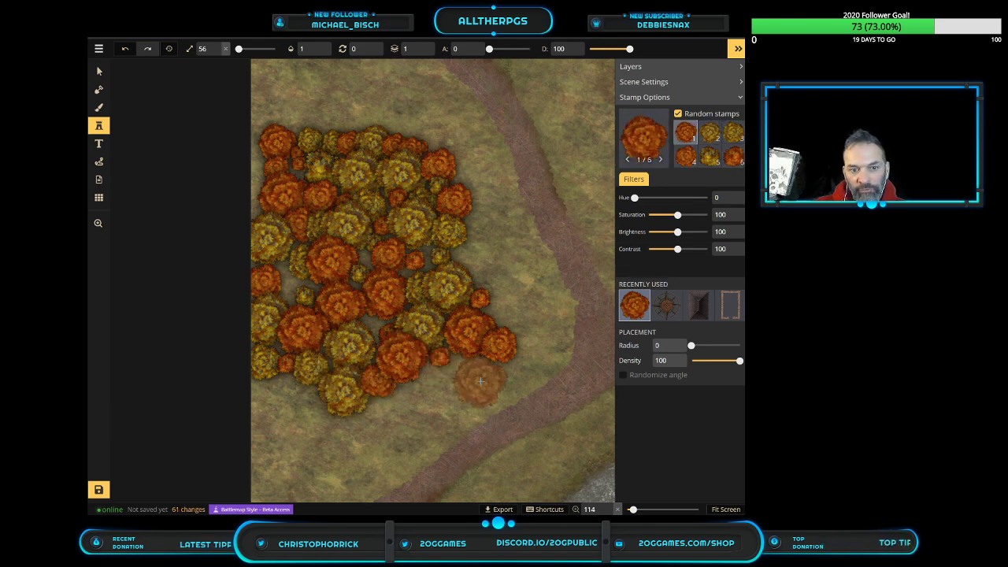
# Fill out the grove's southern border above the path's lower bend with more fall trees and inspect the foliage up close
pyautogui.click(469, 380)
pyautogui.click(418, 388)
pyautogui.click(398, 402)
pyautogui.click(376, 419)
pyautogui.click(358, 424)
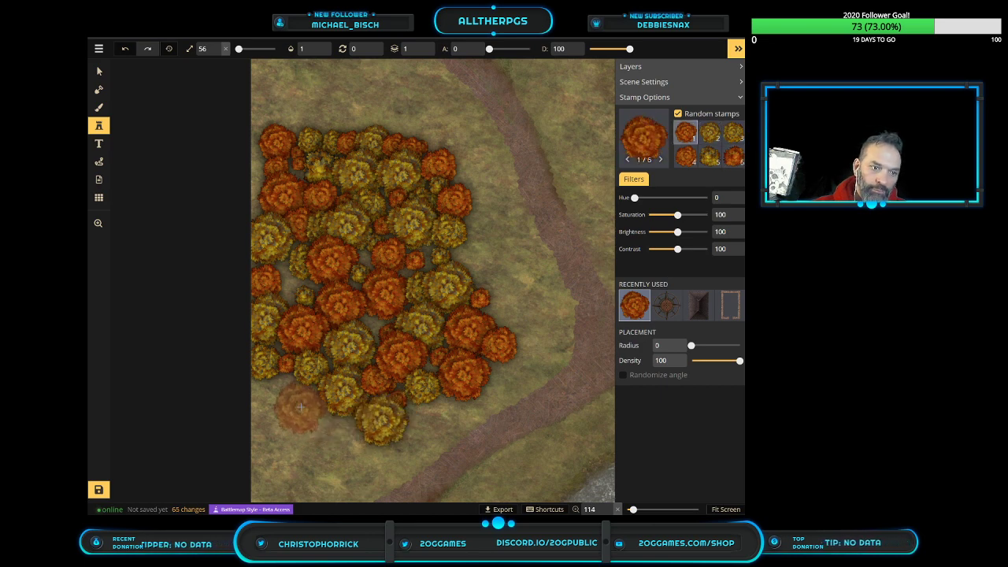
pyautogui.click(262, 405)
pyautogui.click(272, 426)
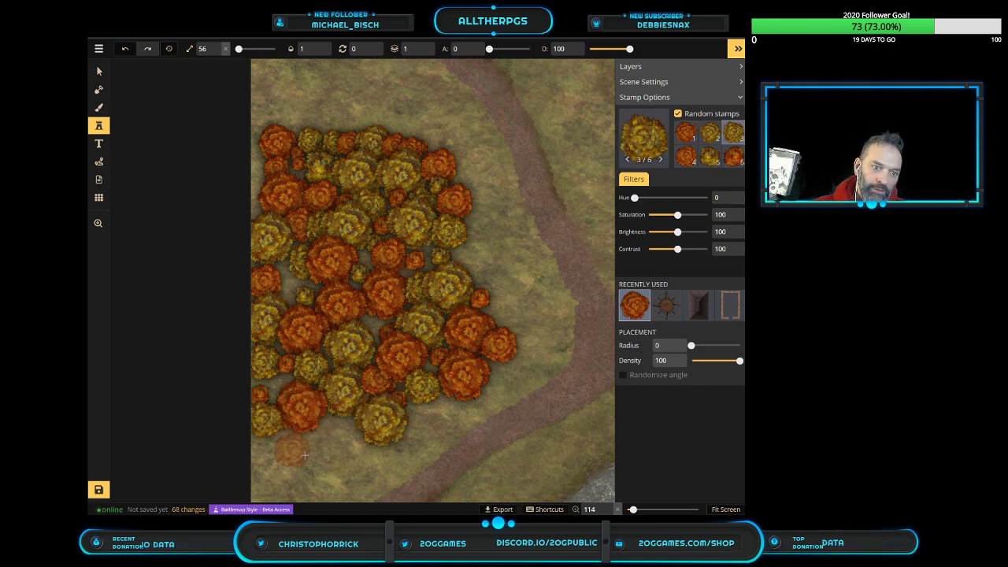
pyautogui.click(325, 425)
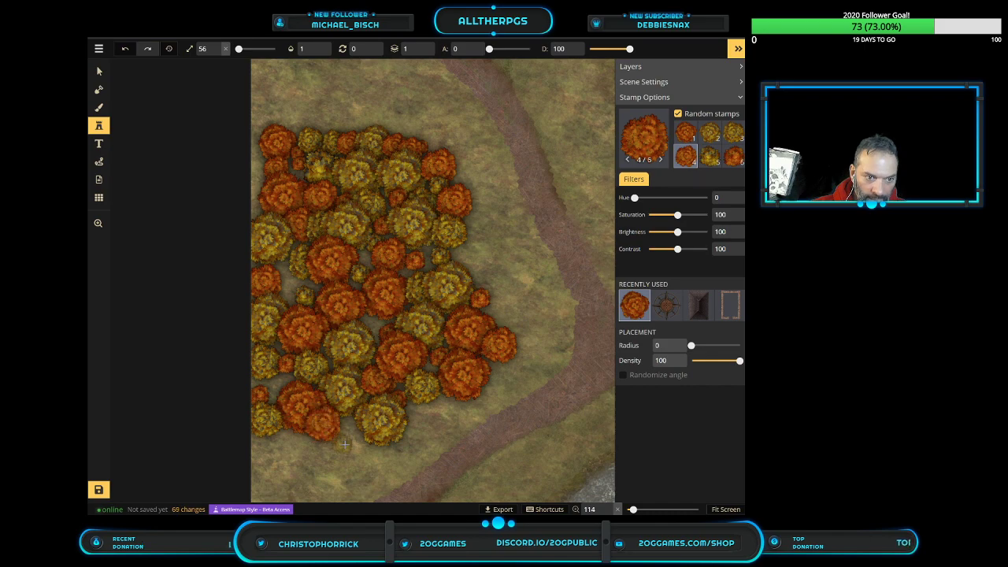
pyautogui.scroll(5, 335, 436)
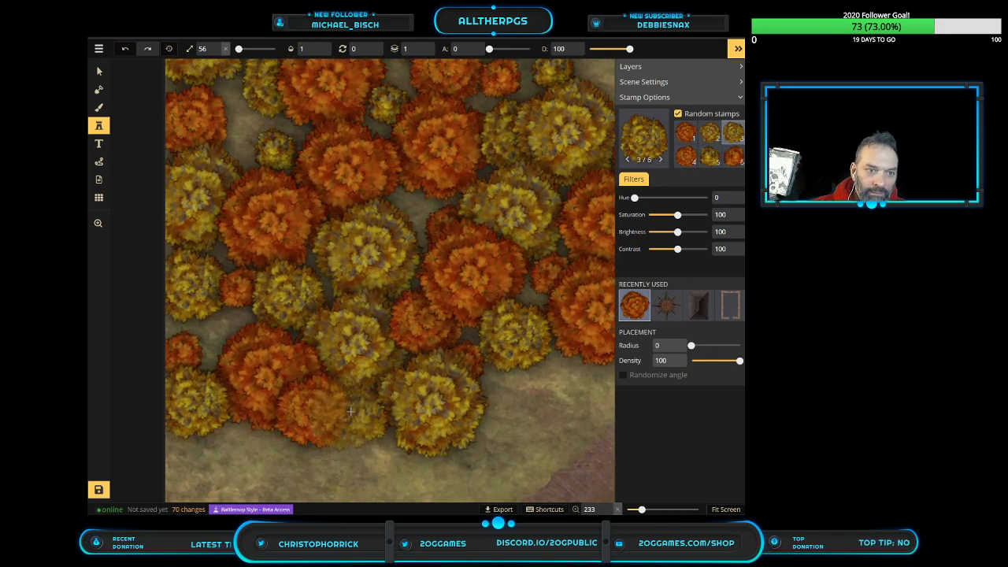
pyautogui.click(99, 224)
pyautogui.moveTo(401, 232); pyautogui.dragTo(295, 262)
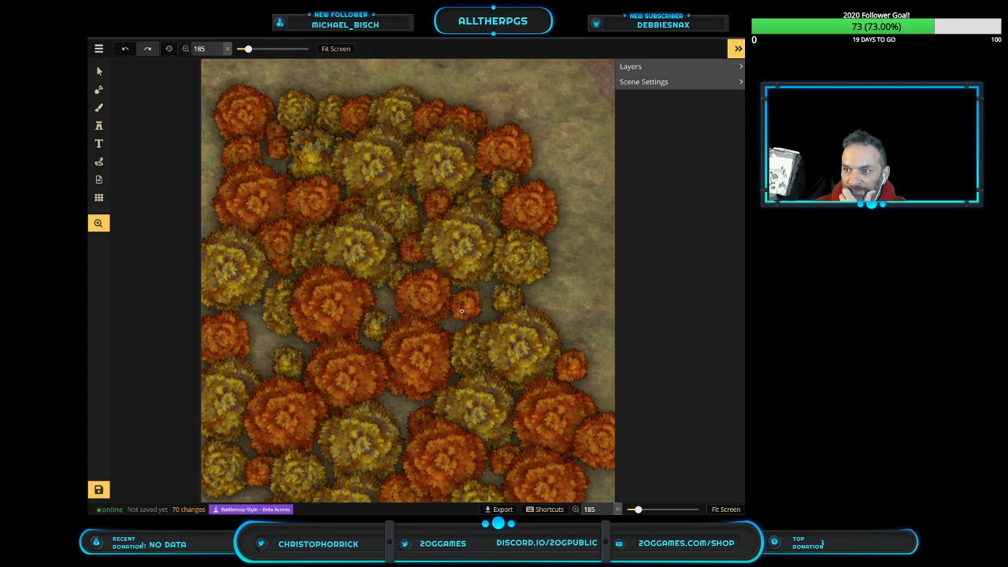
# Move the large yellow tree from the grove's northeastern part to its eastern edge, and stamp a new fall tree in the gap
pyautogui.scroll(-3, 467, 303)
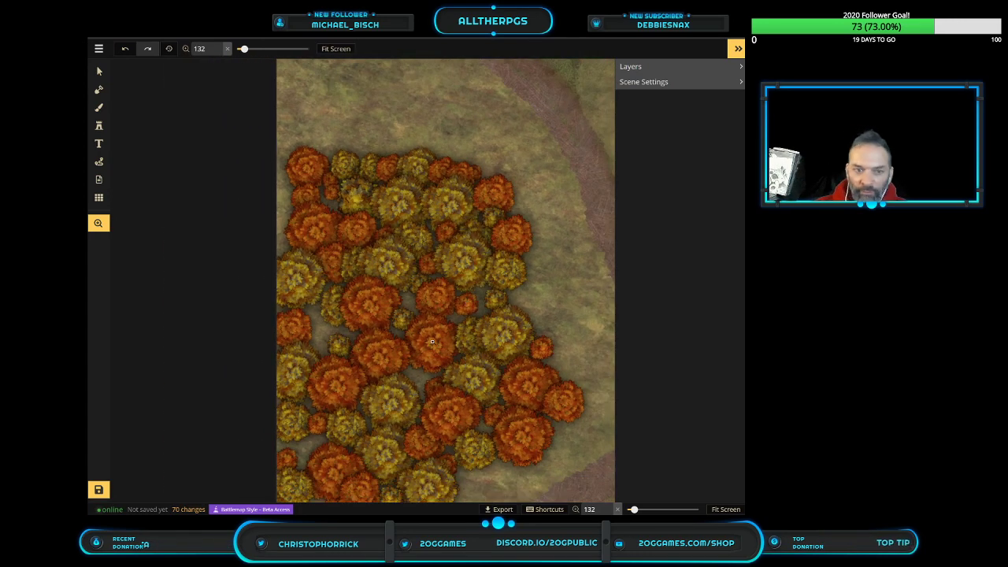
pyautogui.moveTo(398, 322); pyautogui.dragTo(360, 229)
pyautogui.scroll(-1, 359, 235)
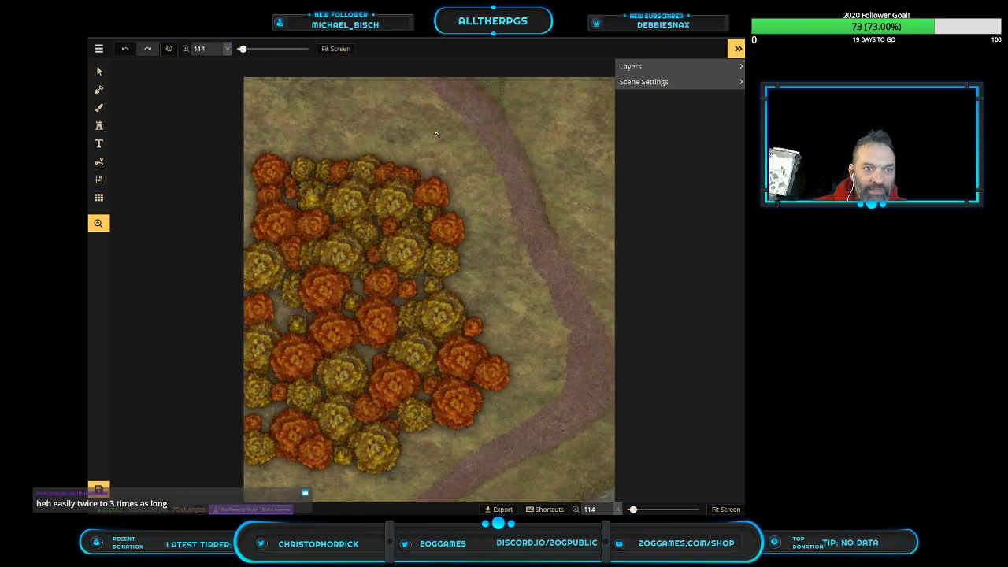
pyautogui.click(99, 125)
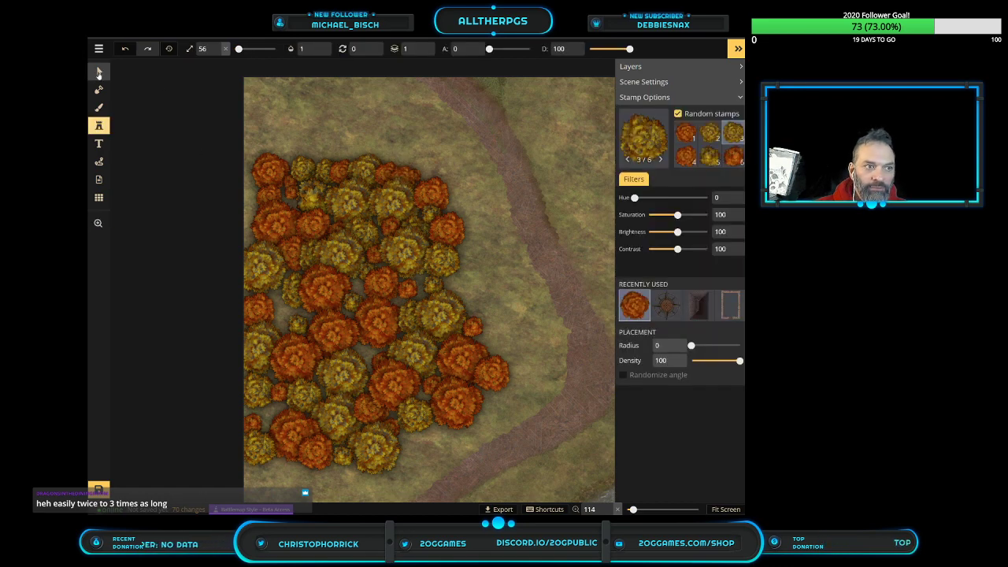
pyautogui.press('v')
pyautogui.moveTo(410, 226); pyautogui.dragTo(472, 281)
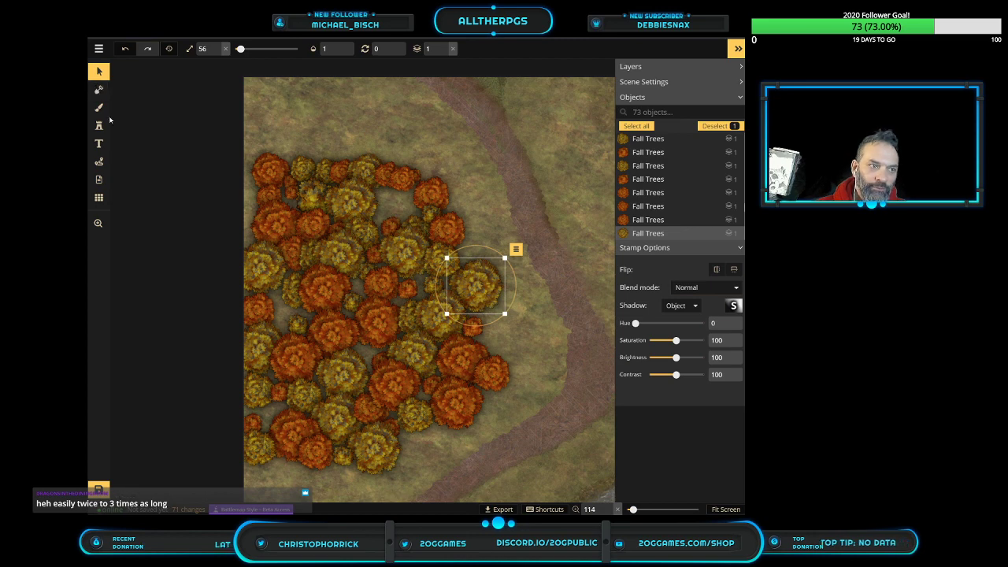
pyautogui.click(390, 205)
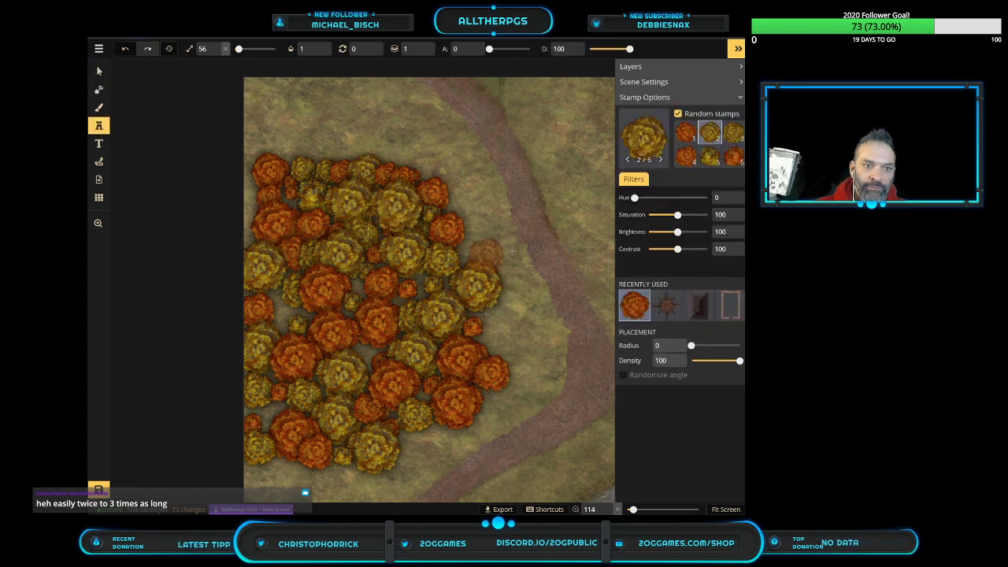
# Stamp a row of fall trees along the grove's northern edge, working from west to east
pyautogui.click(257, 136)
pyautogui.click(272, 141)
pyautogui.click(295, 139)
pyautogui.click(355, 140)
pyautogui.click(394, 145)
pyautogui.click(417, 153)
pyautogui.click(447, 160)
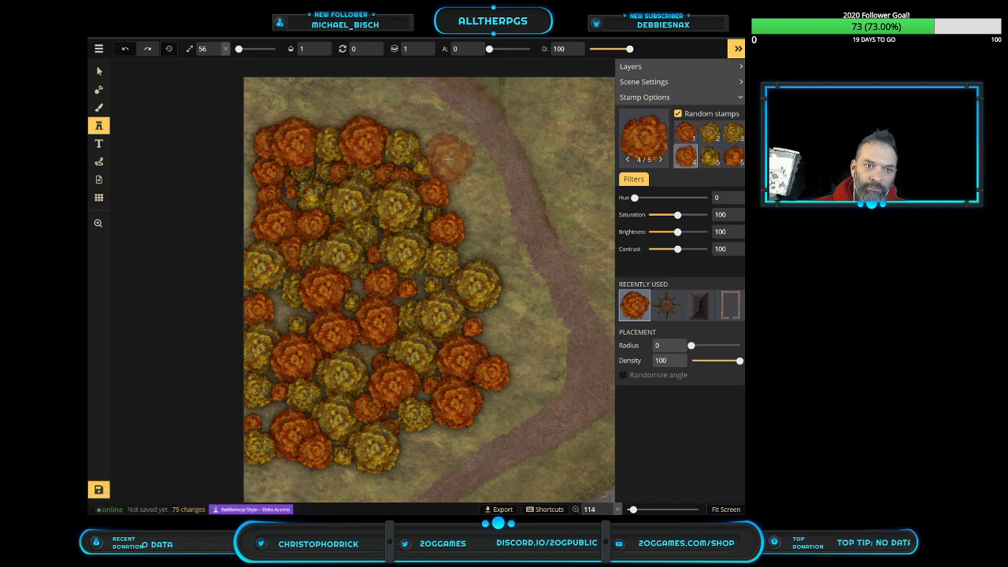
# Stamp more fall trees down the grove's eastern edge, spreading them towards the bend of the path
pyautogui.click(472, 200)
pyautogui.click(490, 242)
pyautogui.click(502, 317)
pyautogui.click(508, 349)
pyautogui.click(491, 378)
pyautogui.click(488, 411)
pyautogui.click(536, 338)
pyautogui.click(506, 275)
pyautogui.scroll(-2, 495, 256)
pyautogui.scroll(-1, 495, 256)
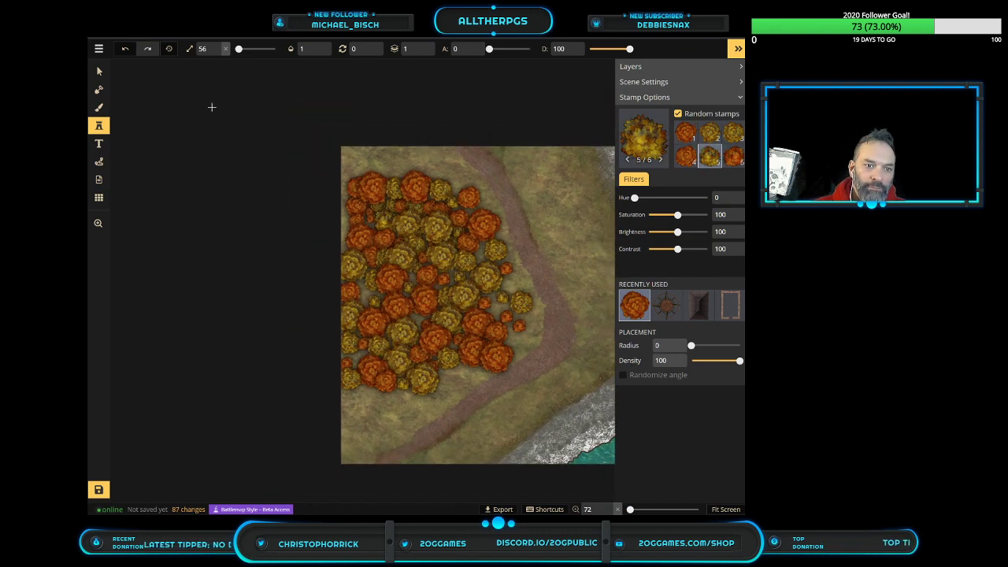
# Reopen the stamp catalog and filter it to the Fantasy Regional HD pack instead of Fantasy Battlemap
pyautogui.click(97, 224)
pyautogui.click(448, 248)
pyautogui.click(430, 216)
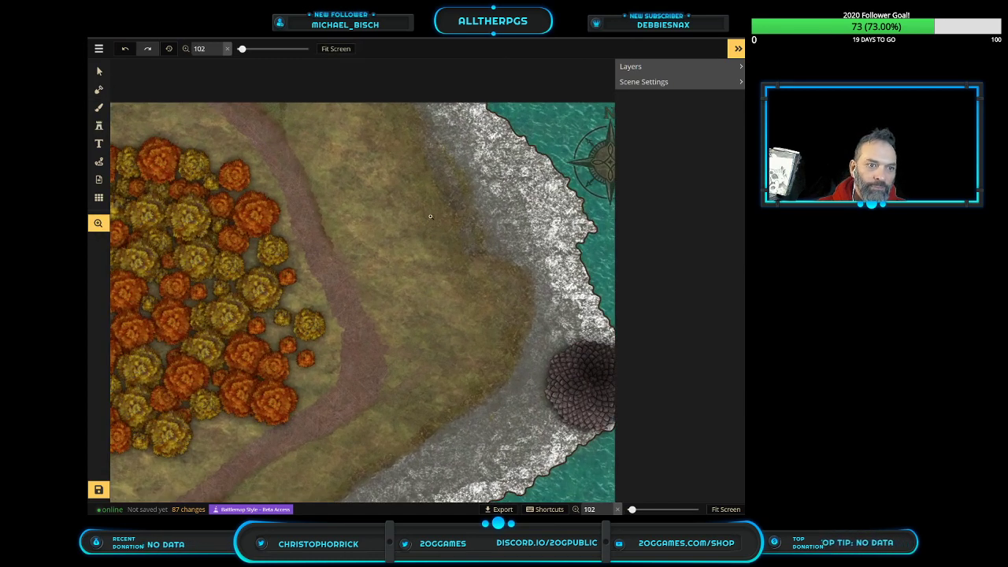
pyautogui.click(430, 216)
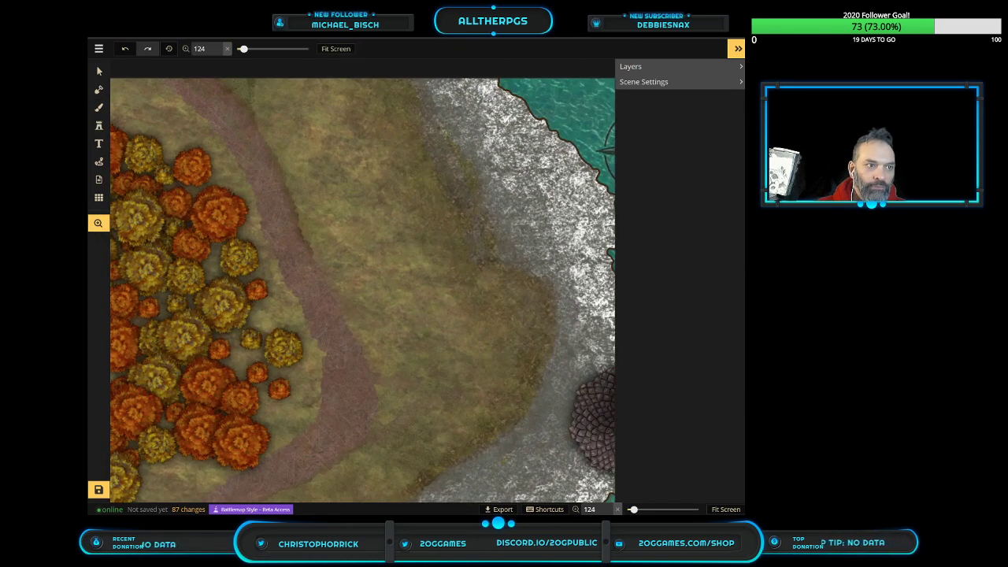
pyautogui.click(99, 126)
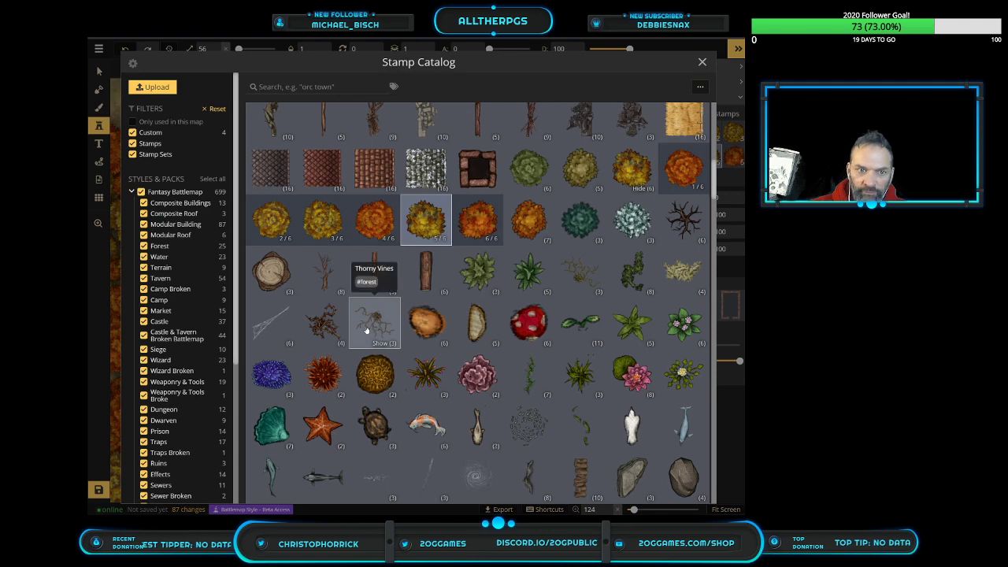
pyautogui.scroll(-10, 371, 315)
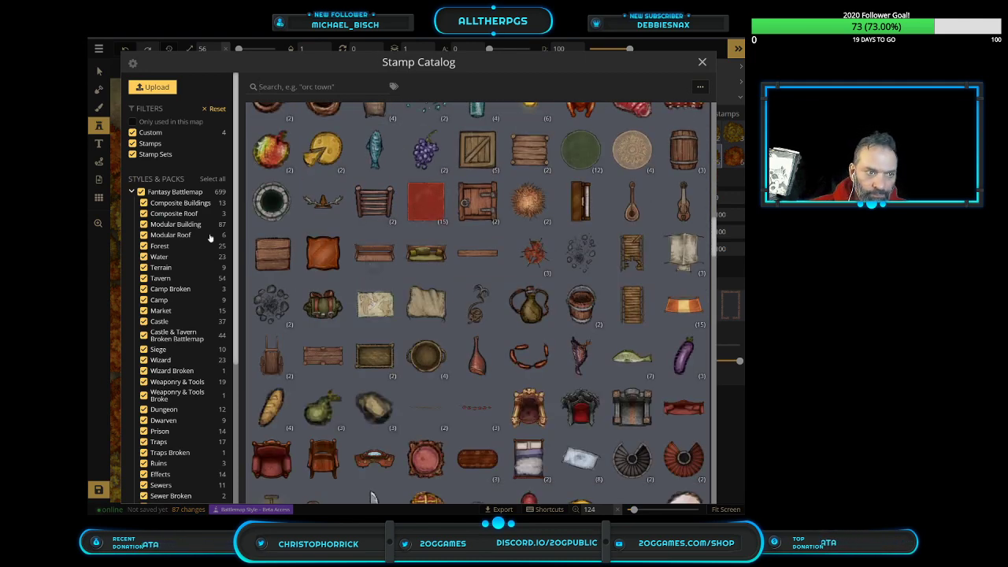
pyautogui.click(132, 192)
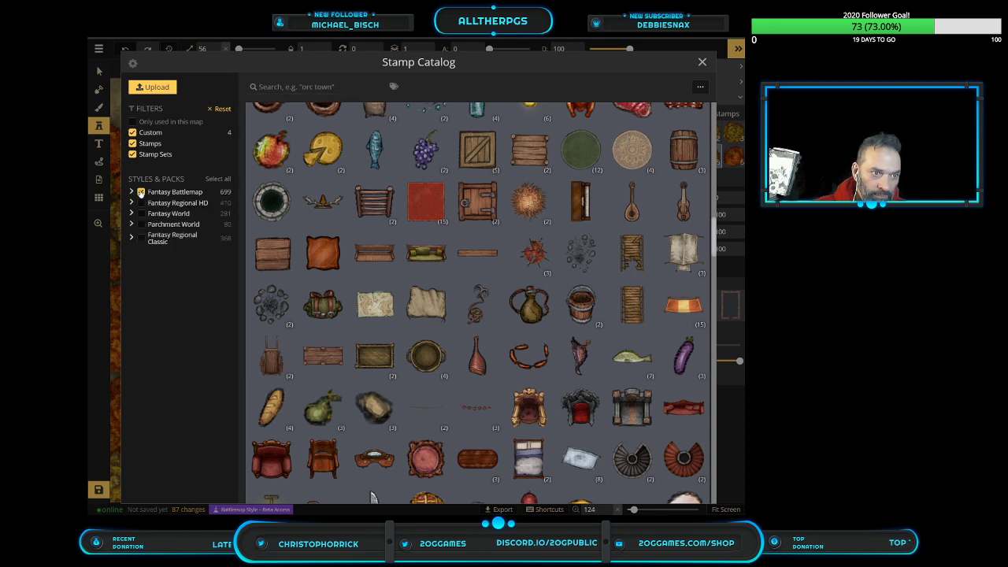
pyautogui.click(140, 192)
pyautogui.click(141, 203)
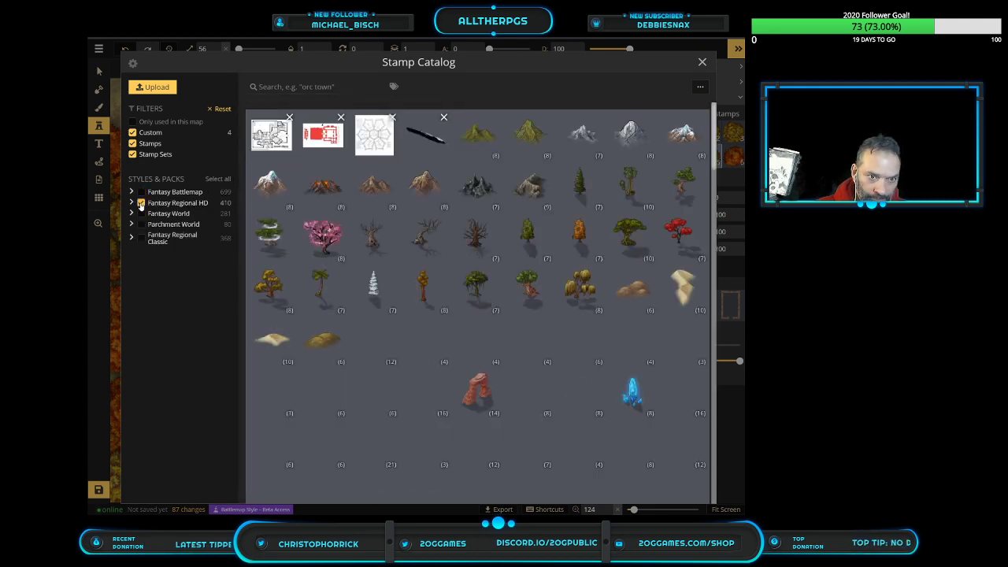
# Look through the variants of the Snow Mountains set and choose the set for stamping
pyautogui.click(282, 207)
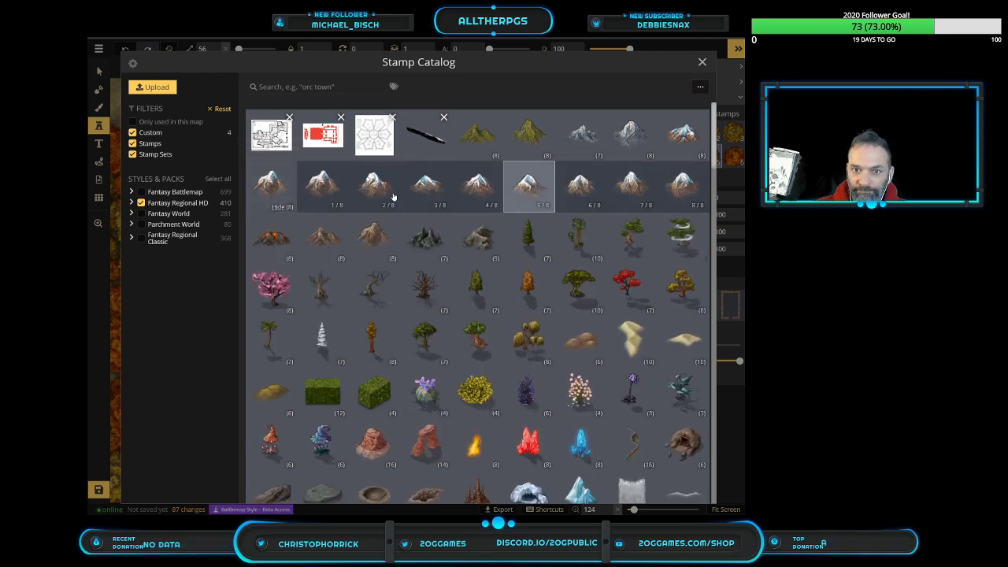
pyautogui.click(282, 207)
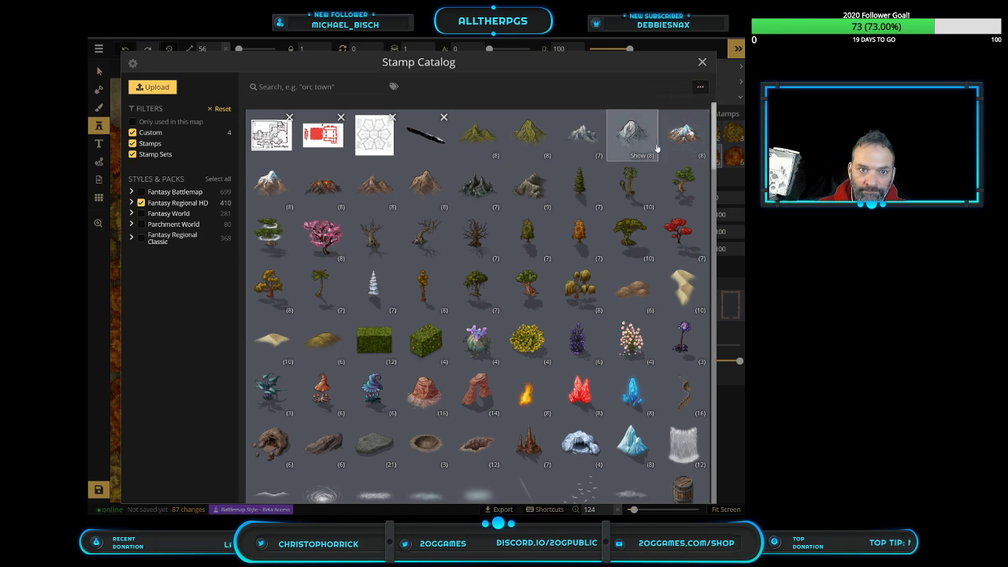
pyautogui.click(272, 188)
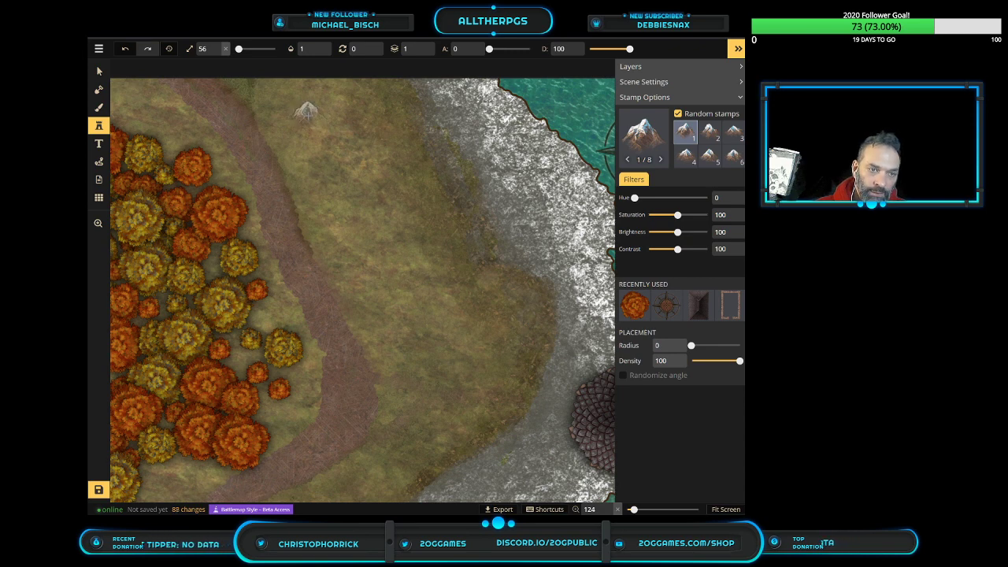
# Stamp a double column of snow mountains on the northern grassland between the path and the coast
pyautogui.click(306, 111)
pyautogui.click(340, 127)
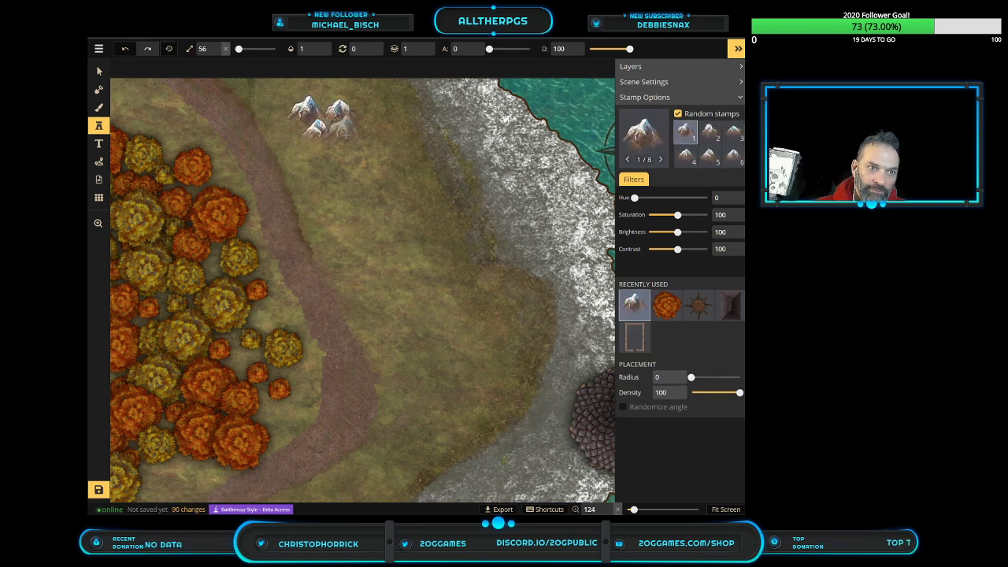
pyautogui.click(330, 148)
pyautogui.click(361, 148)
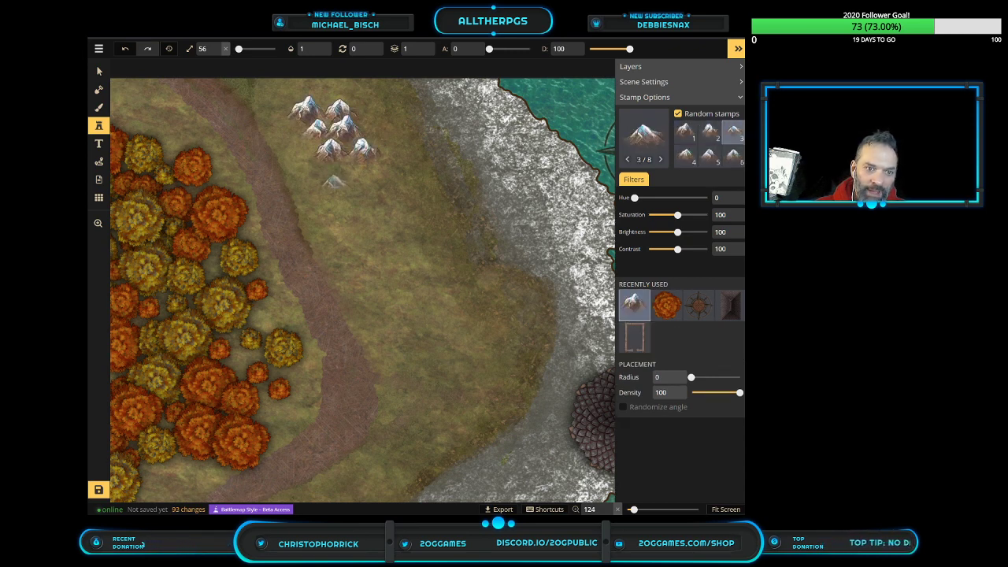
pyautogui.click(335, 170)
pyautogui.click(365, 164)
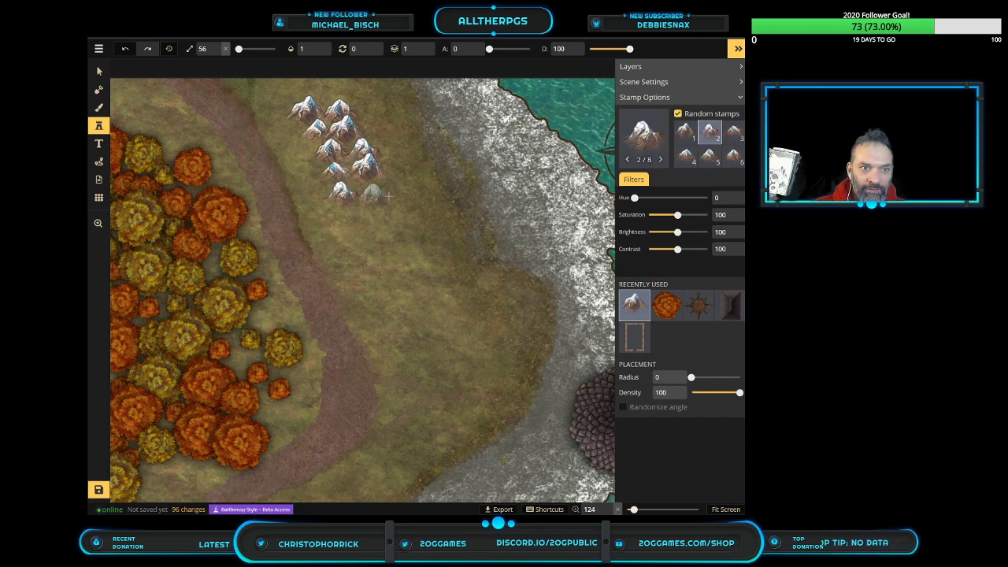
# Extend the snow mountains southeastward across the grassland towards the stone tower
pyautogui.click(372, 194)
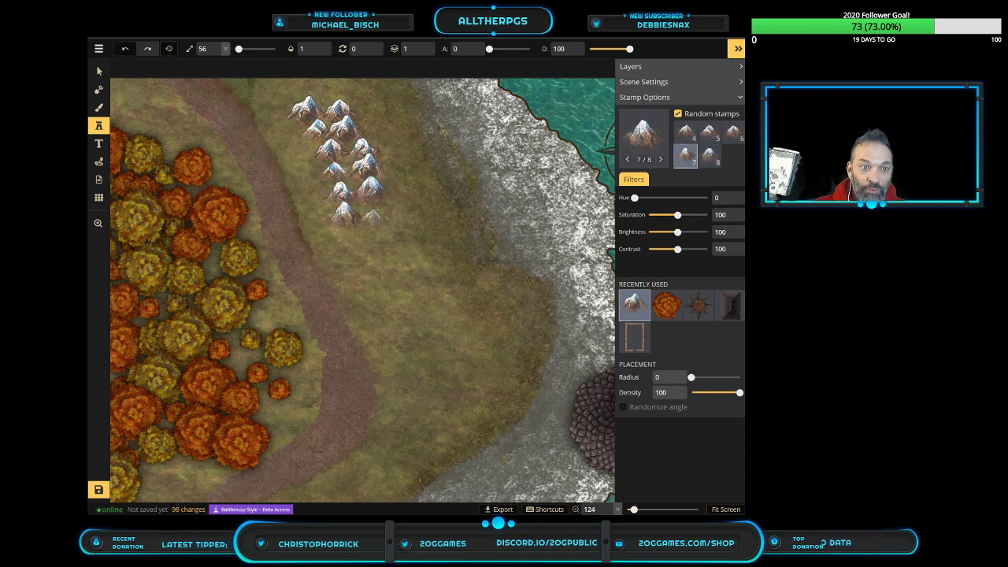
pyautogui.click(376, 210)
pyautogui.click(398, 214)
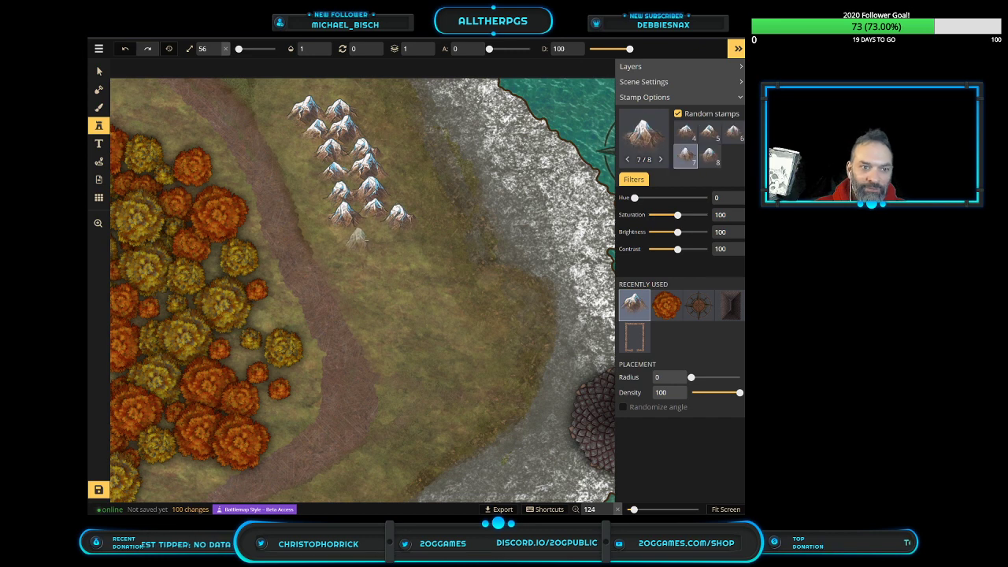
pyautogui.click(411, 256)
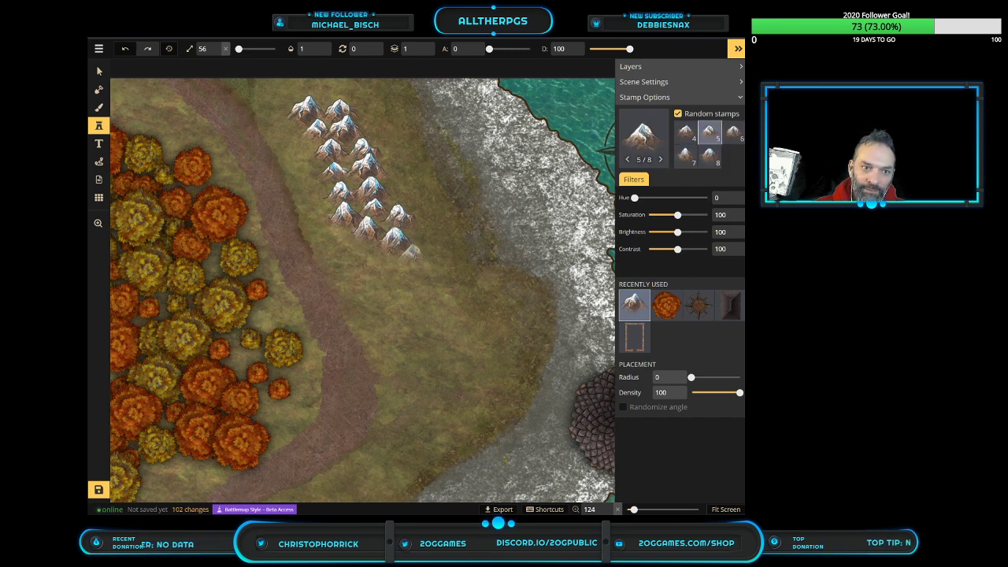
pyautogui.click(427, 278)
pyautogui.click(446, 278)
pyautogui.click(466, 289)
pyautogui.click(482, 314)
# Paint continuous lines of snow mountains southwest along the promontory's grass edge and beside the northern range on both flanks
pyautogui.moveTo(482, 314)
pyautogui.mouseDown()
pyautogui.moveTo(512, 323)
pyautogui.moveTo(430, 438)
pyautogui.moveTo(369, 495)
pyautogui.mouseUp()
pyautogui.scroll(-3, 472, 378)
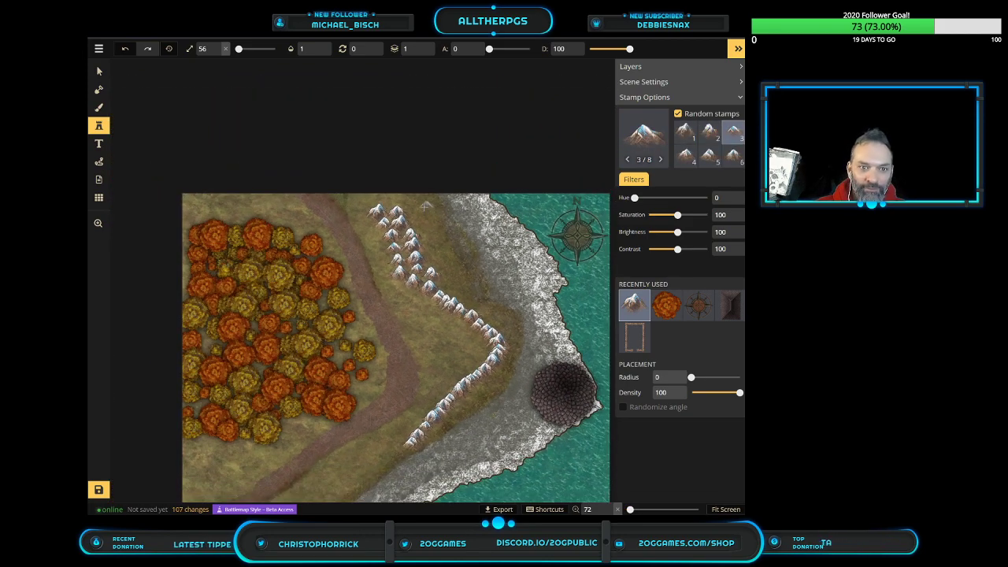
pyautogui.moveTo(428, 206); pyautogui.dragTo(465, 298)
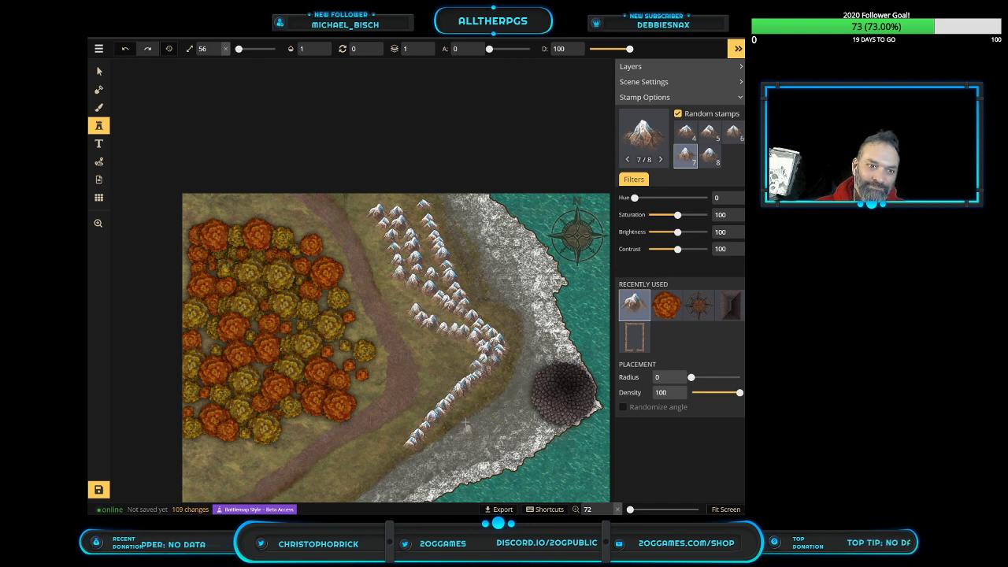
pyautogui.click(411, 304)
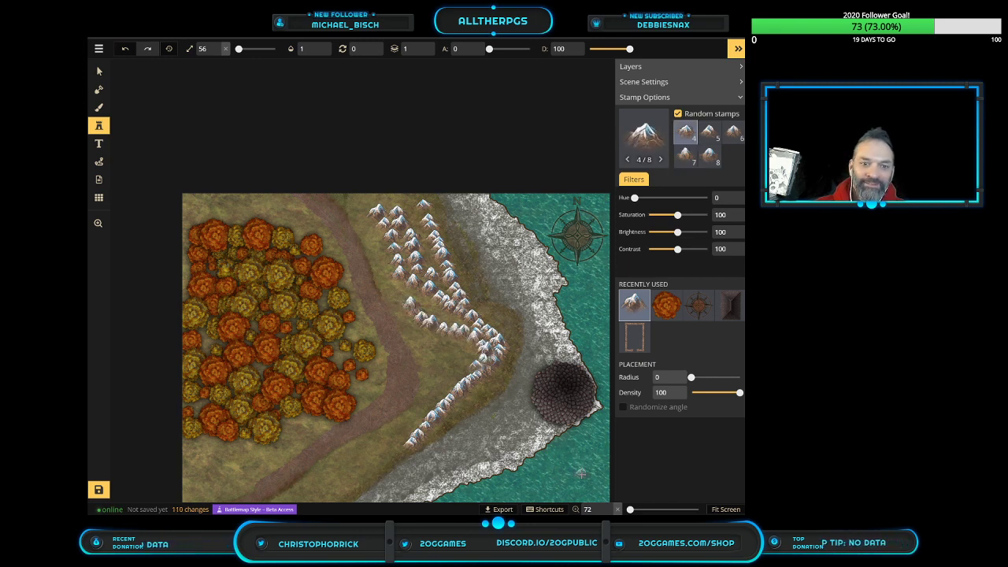
# Stamp additional snow mountains along the range's eastern side where the grass meets the rocky shore
pyautogui.scroll(5, 437, 371)
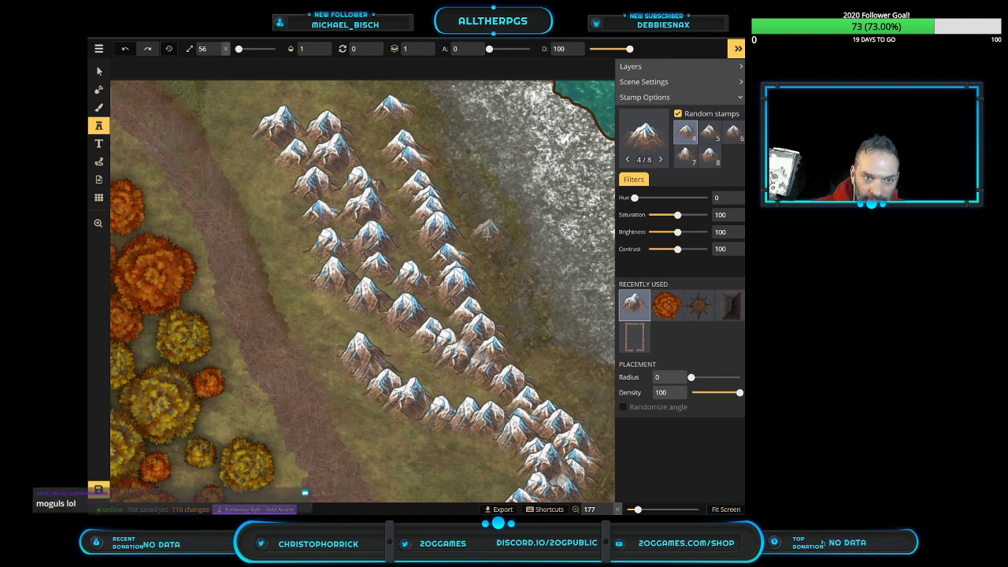
pyautogui.click(481, 234)
pyautogui.click(497, 264)
pyautogui.click(496, 276)
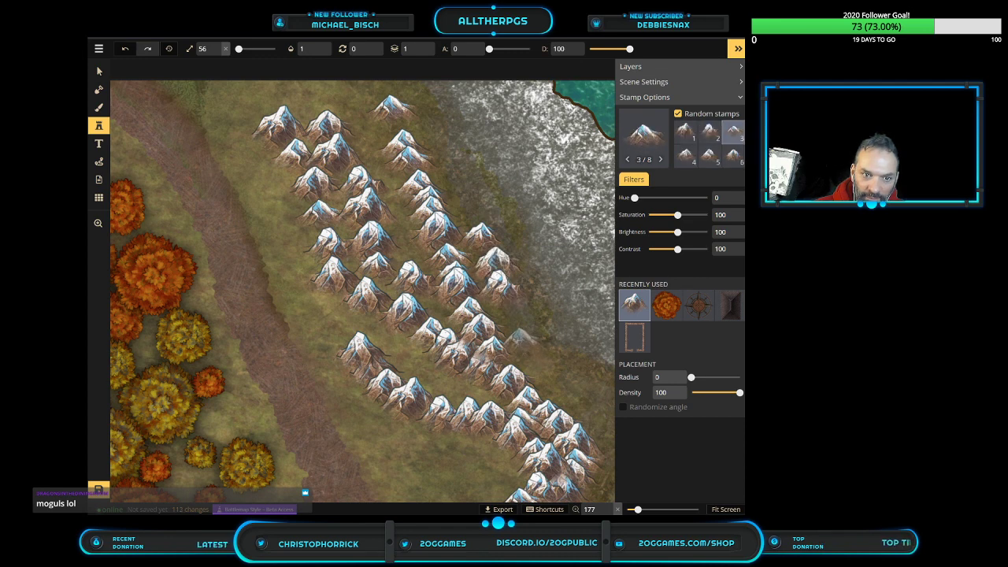
pyautogui.click(519, 335)
pyautogui.click(537, 353)
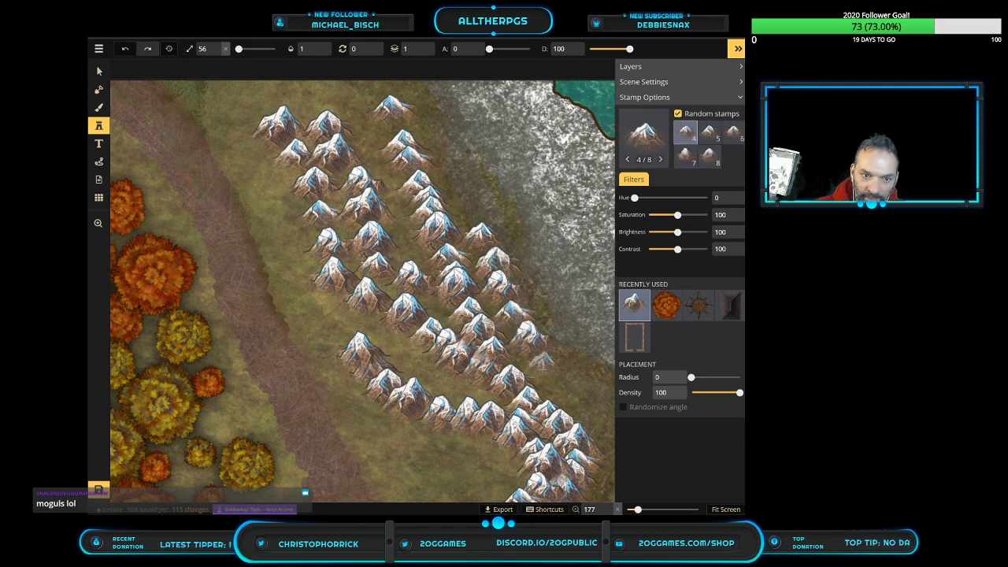
pyautogui.click(532, 397)
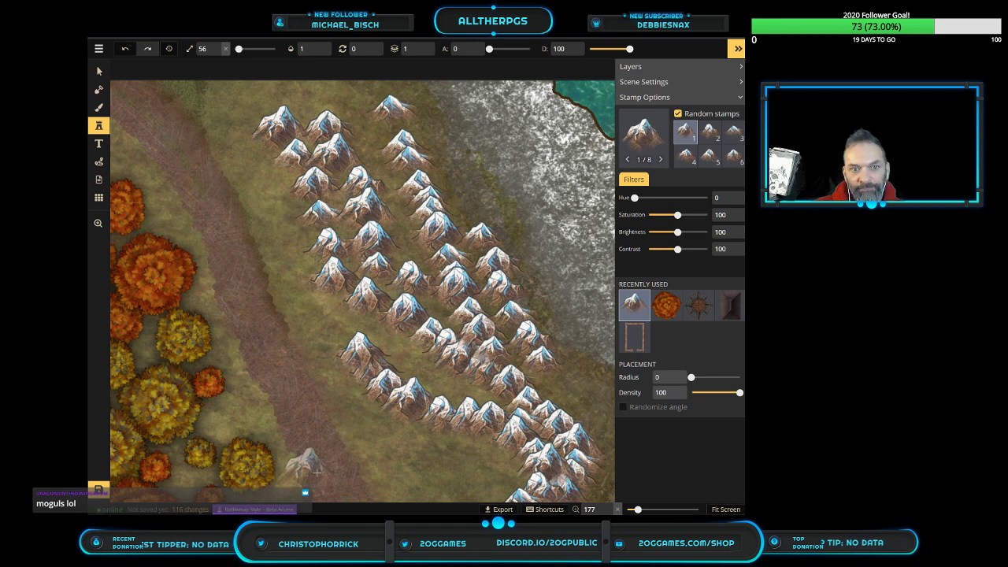
# Fill the gaps between the mountain lines with more snow mountains to form one dense range
pyautogui.click(434, 311)
pyautogui.click(430, 309)
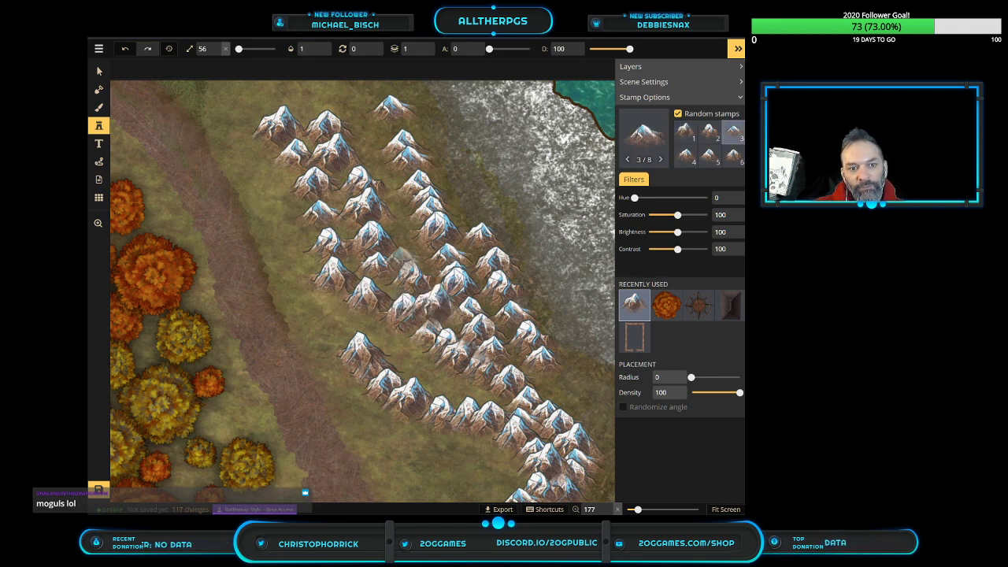
pyautogui.click(413, 347)
pyautogui.click(396, 293)
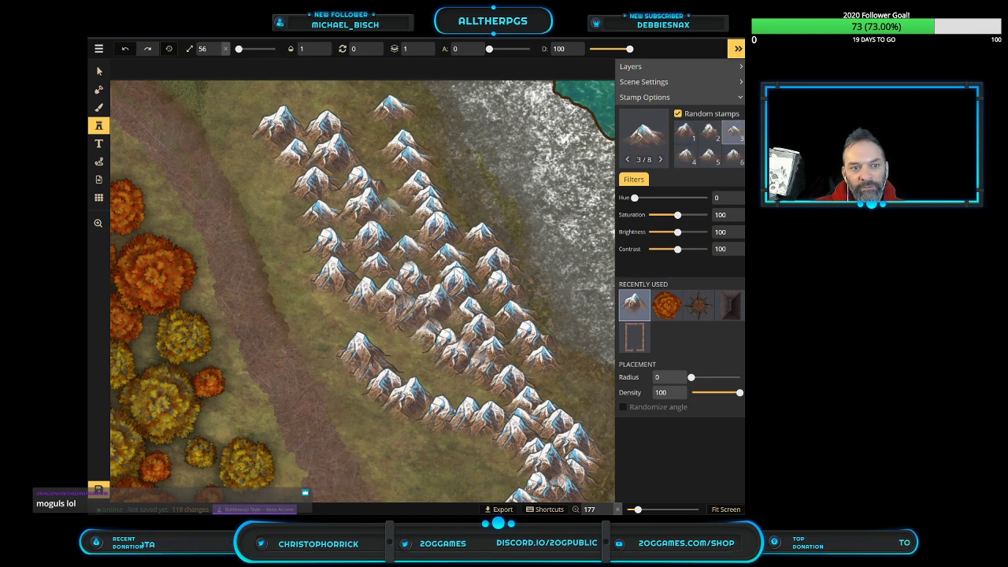
pyautogui.click(398, 218)
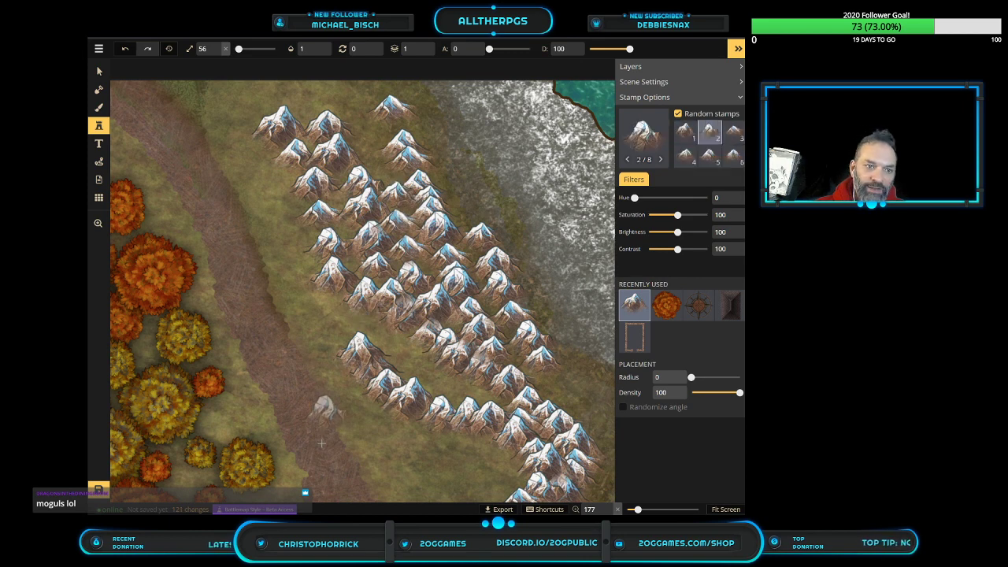
pyautogui.click(403, 347)
pyautogui.moveTo(413, 365); pyautogui.dragTo(492, 400)
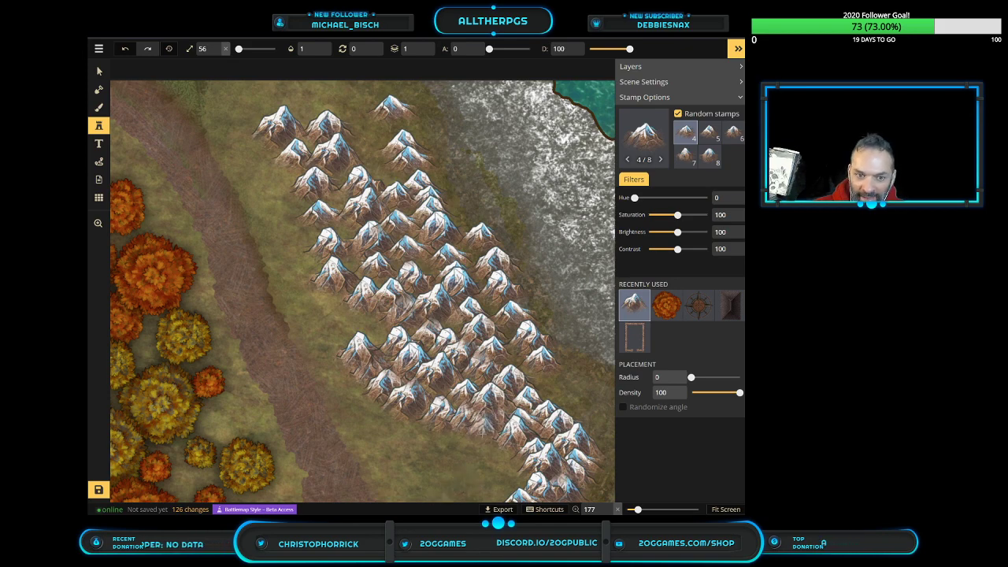
# Examine individual snow mountain stamps in the southern part of the dense range and the shore beside it
pyautogui.scroll(5, 339, 441)
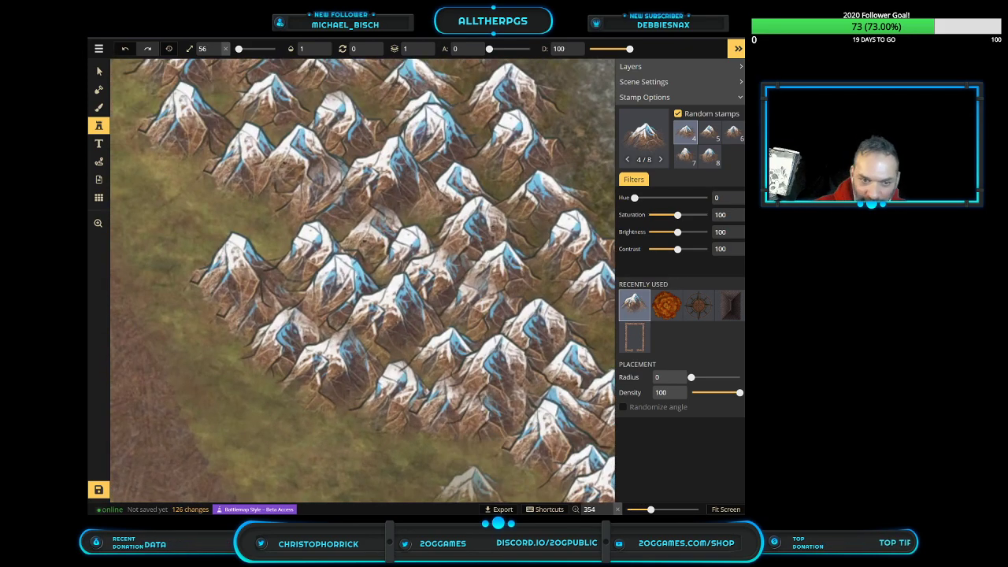
pyautogui.click(98, 71)
pyautogui.click(476, 407)
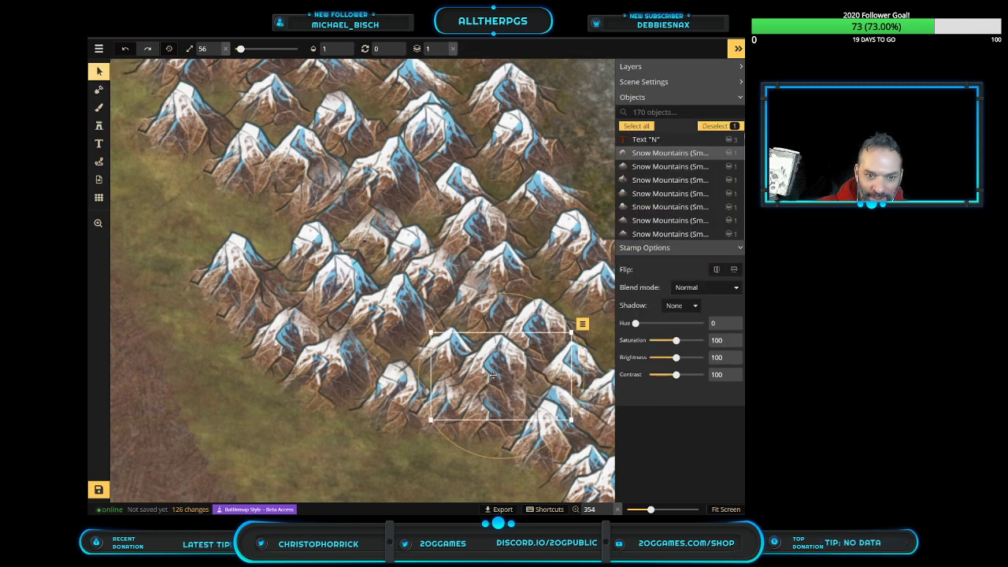
pyautogui.click(510, 396)
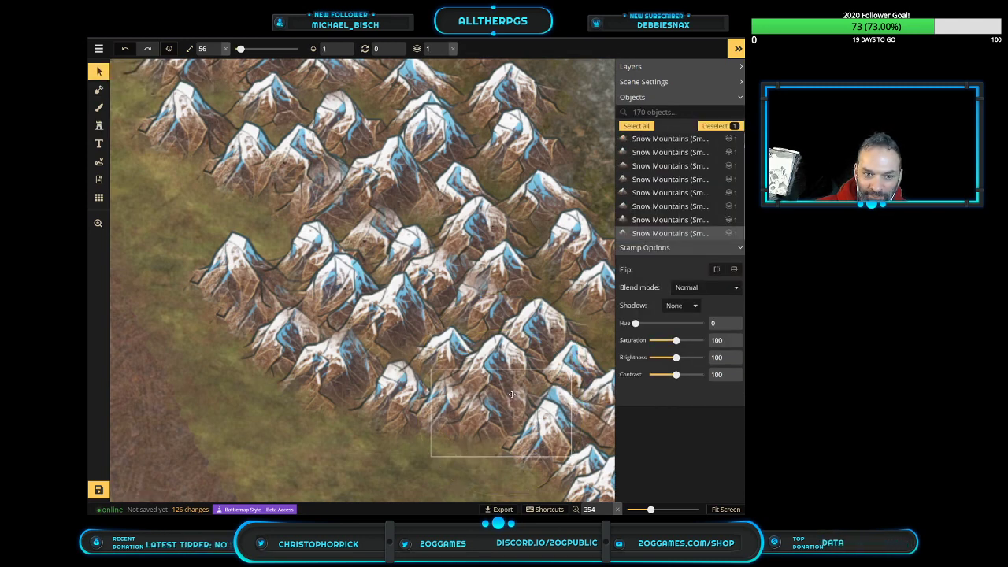
pyautogui.click(512, 394)
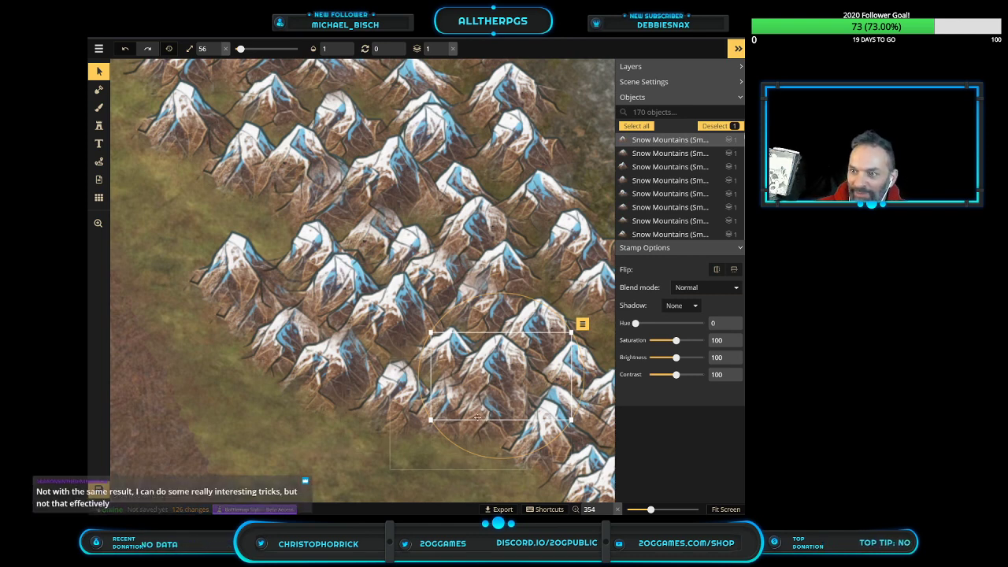
pyautogui.scroll(-4, 537, 362)
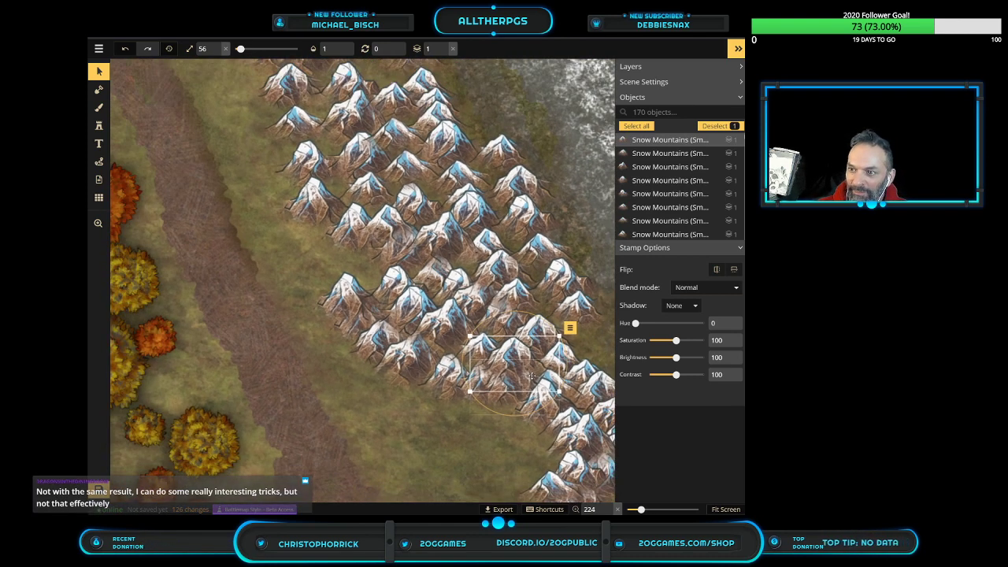
pyautogui.click(97, 224)
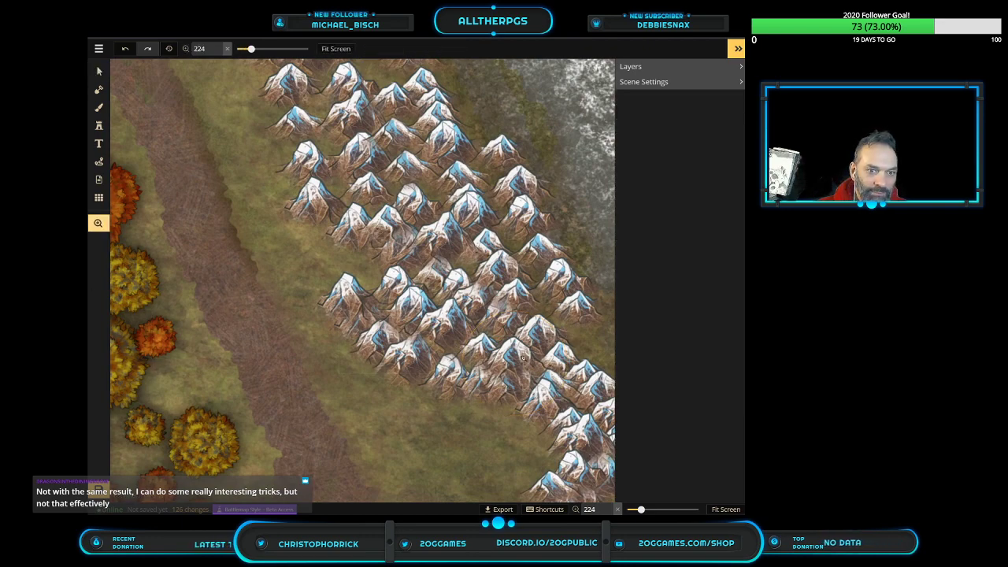
pyautogui.moveTo(545, 260); pyautogui.dragTo(401, 209)
pyautogui.scroll(-4, 480, 331)
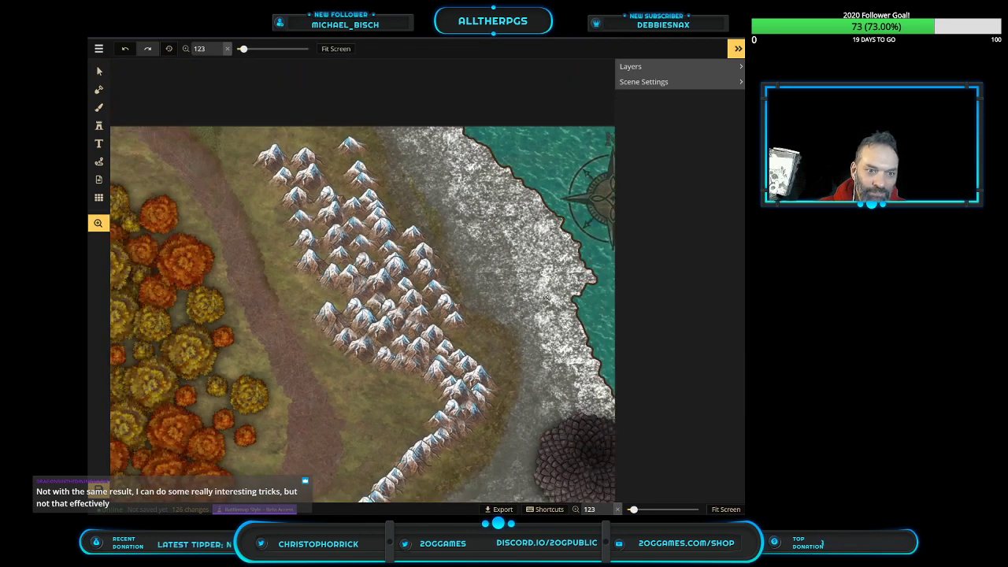
pyautogui.moveTo(506, 281); pyautogui.dragTo(485, 300)
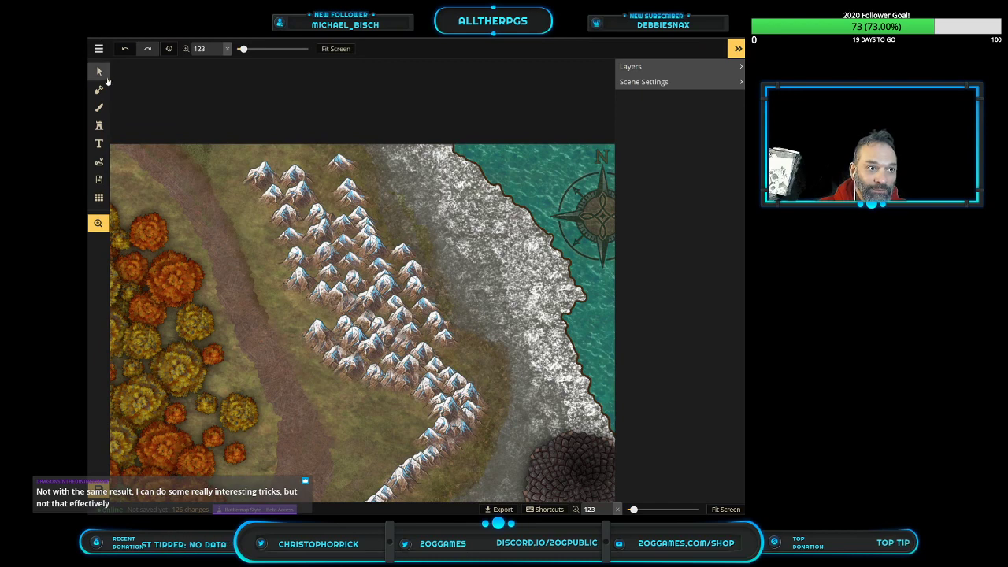
# Move the range's northwesternmost snow mountain onto the coastline at the map's northern edge
pyautogui.scroll(2, 421, 235)
pyautogui.press('v')
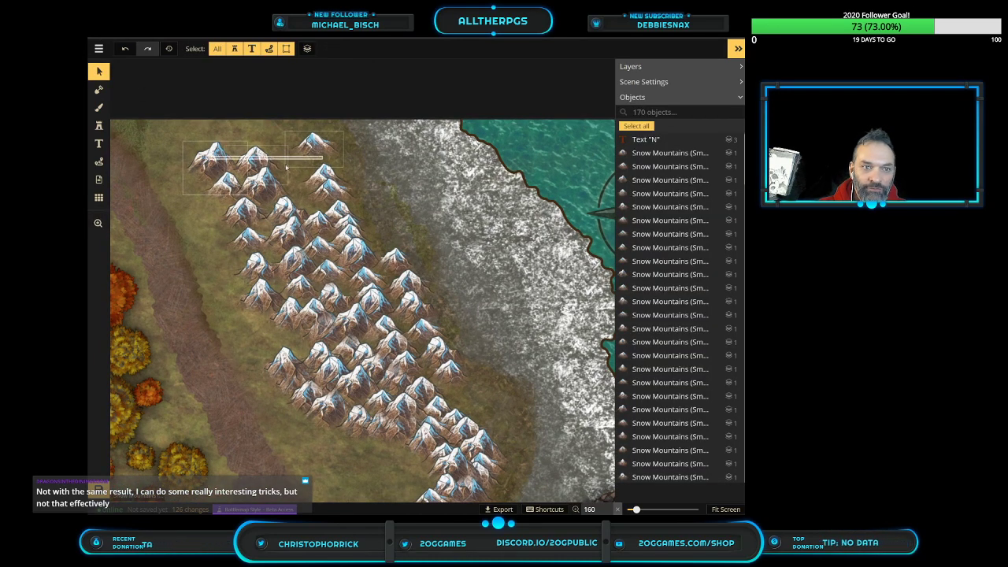
pyautogui.click(206, 149)
pyautogui.moveTo(206, 150); pyautogui.dragTo(454, 128)
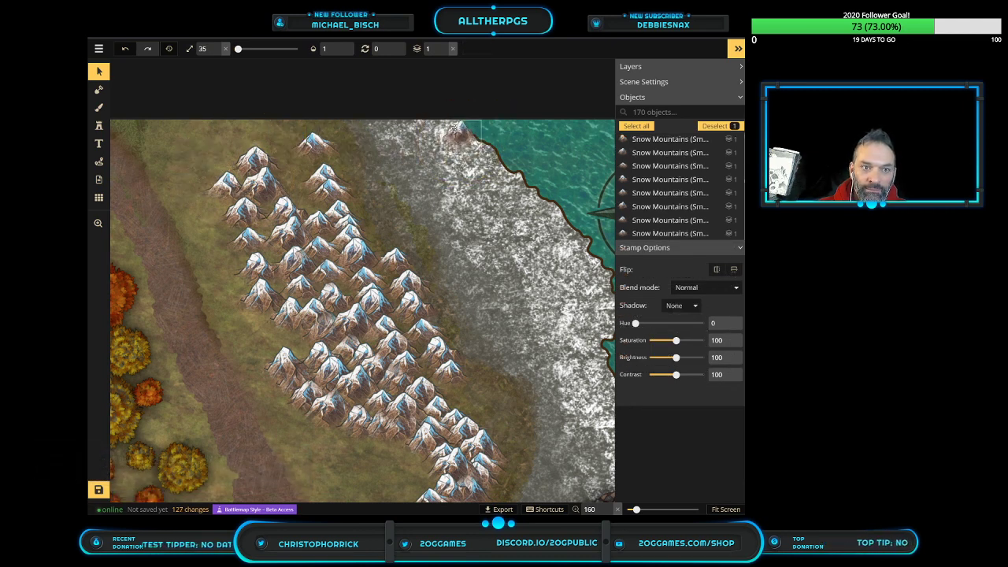
pyautogui.hotkey('ctrl', 'z')
pyautogui.hotkey('ctrl', 'z')
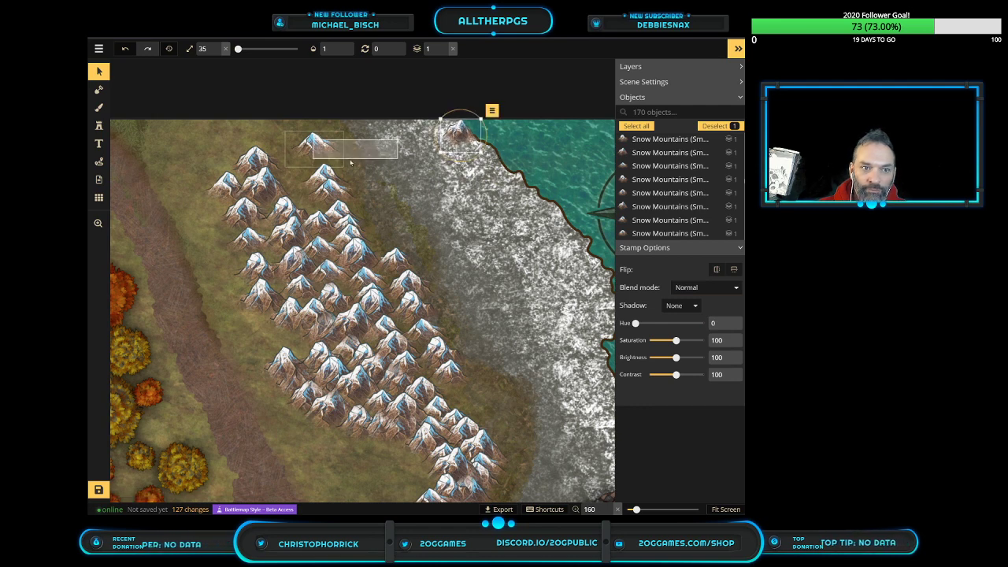
# Line up six more snow mountains from the range's northern end along the coastline, heading southeast beside the compass
pyautogui.moveTo(306, 144); pyautogui.dragTo(467, 149)
pyautogui.moveTo(250, 160); pyautogui.dragTo(498, 168)
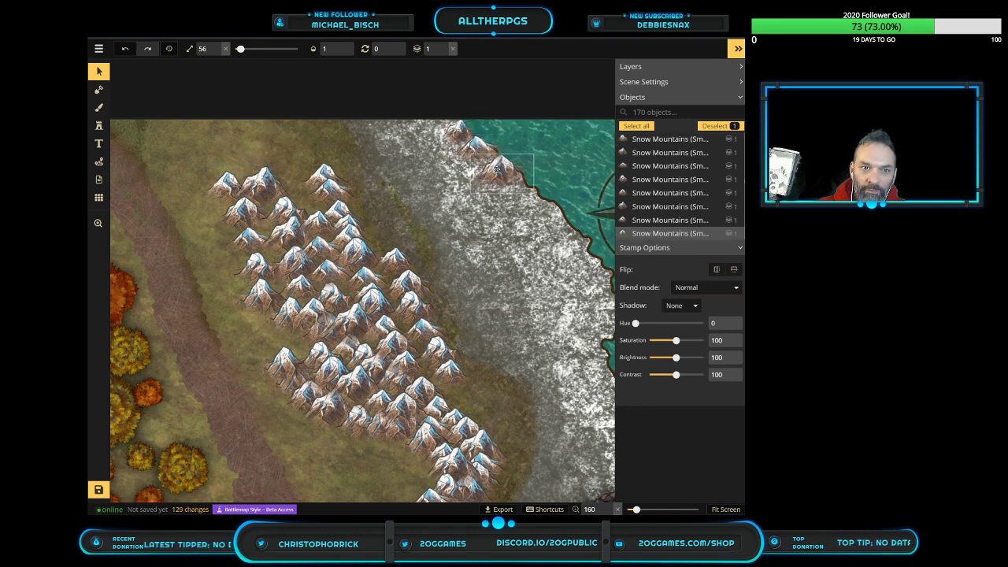
pyautogui.moveTo(229, 189); pyautogui.dragTo(517, 181)
pyautogui.moveTo(264, 191); pyautogui.dragTo(538, 201)
pyautogui.moveTo(240, 211); pyautogui.dragTo(564, 226)
pyautogui.moveTo(289, 236); pyautogui.dragTo(579, 252)
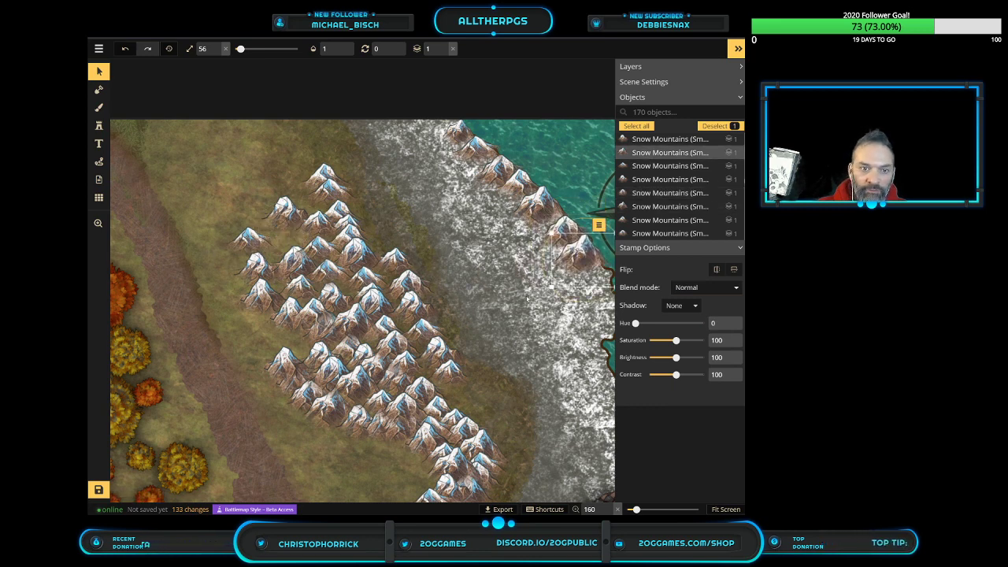
# Compare the coastal row of snow mountains with the dense inland range, both across the map and up close
pyautogui.scroll(-3, 527, 300)
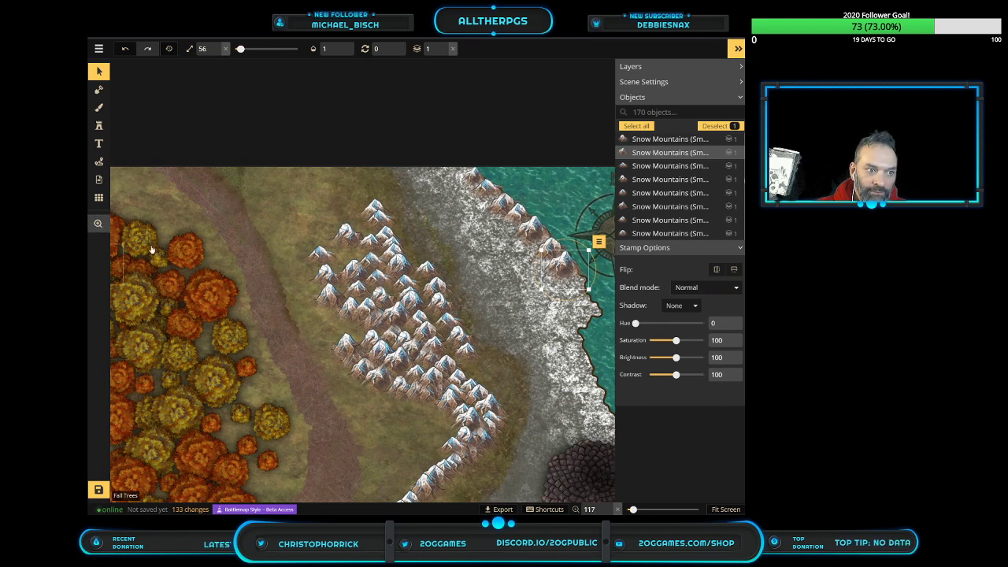
pyautogui.click(98, 223)
pyautogui.moveTo(529, 471); pyautogui.dragTo(476, 353)
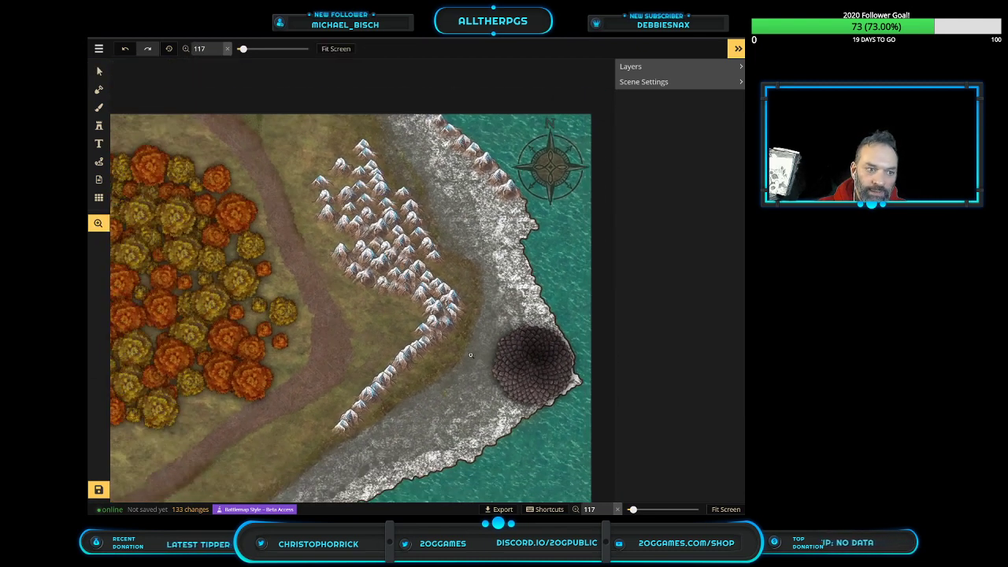
pyautogui.scroll(-2, 476, 353)
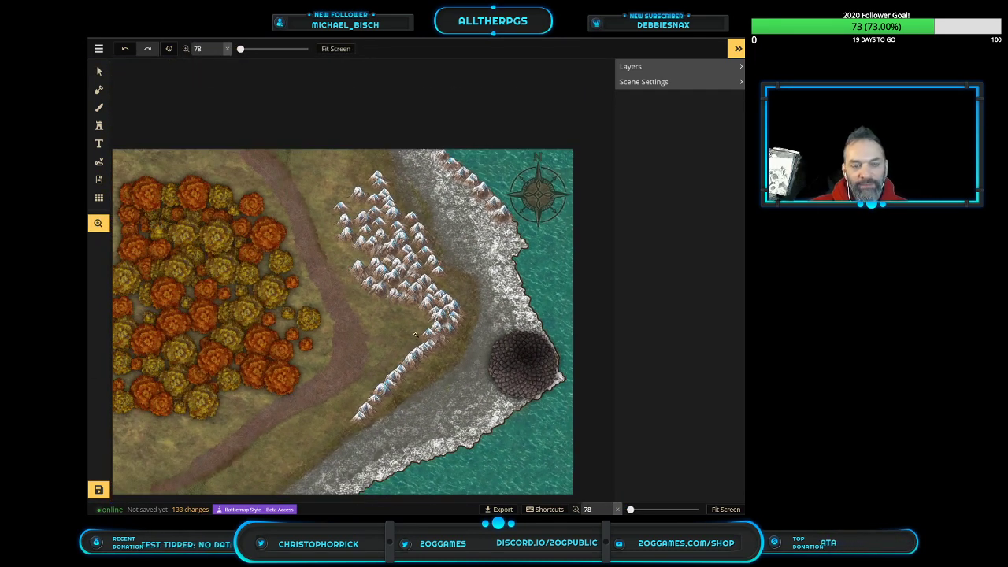
pyautogui.scroll(5, 414, 329)
pyautogui.scroll(2, 381, 255)
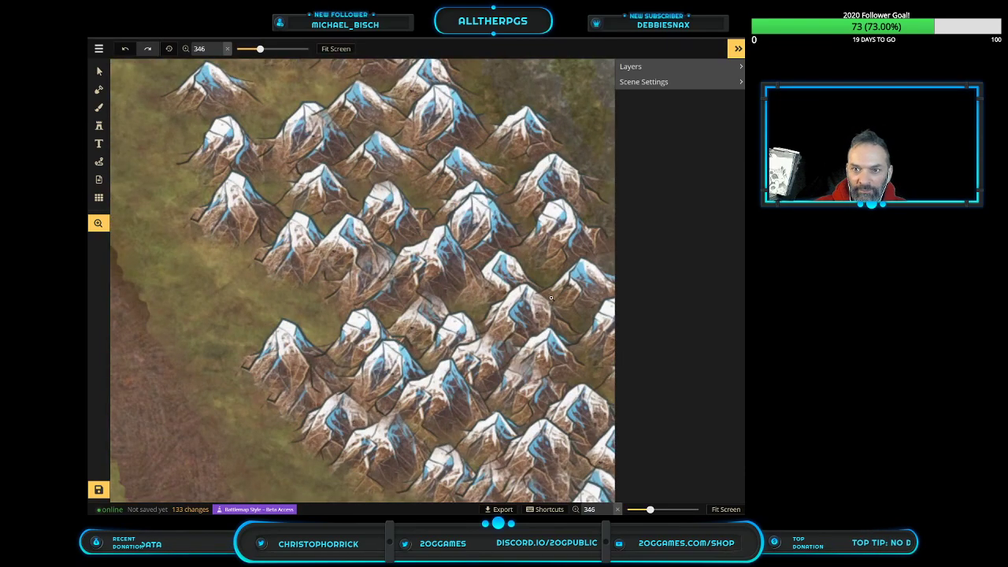
pyautogui.moveTo(448, 299); pyautogui.dragTo(145, 238)
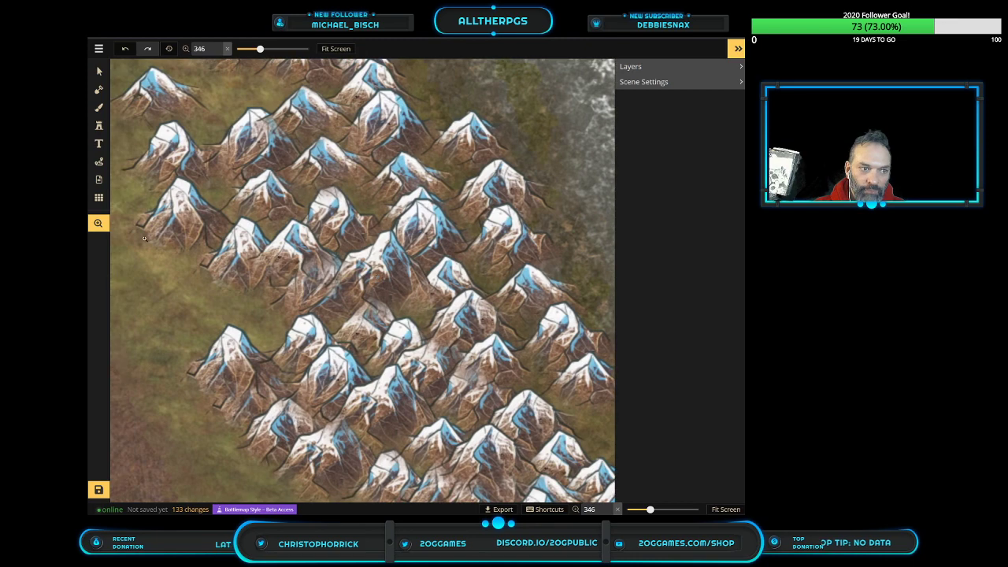
pyautogui.click(98, 224)
pyautogui.scroll(-8, 382, 291)
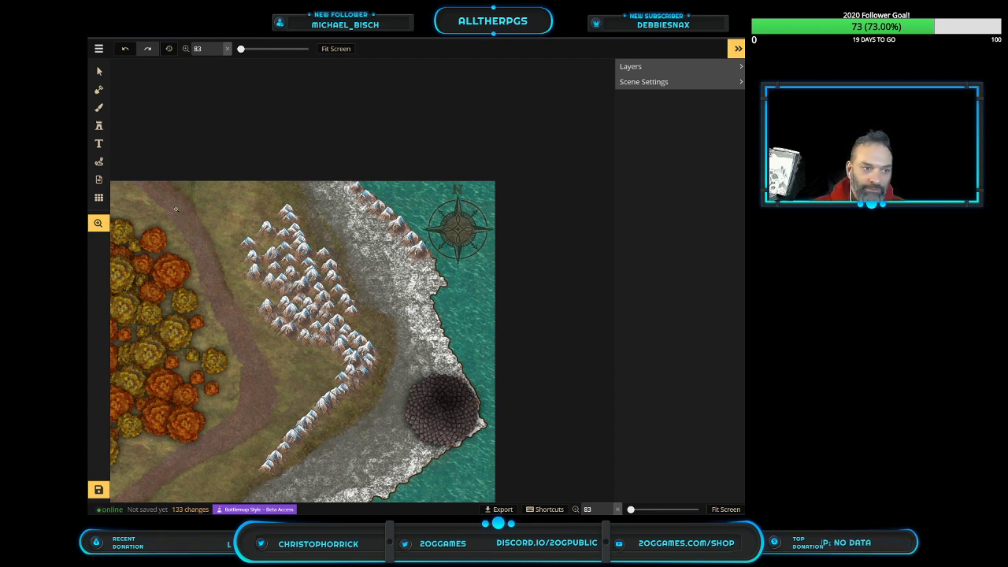
# Continue the coastal row southward past the compass with five more mountains, and delete the rest of the northern inland cluster
pyautogui.scroll(4, 301, 253)
pyautogui.click(100, 71)
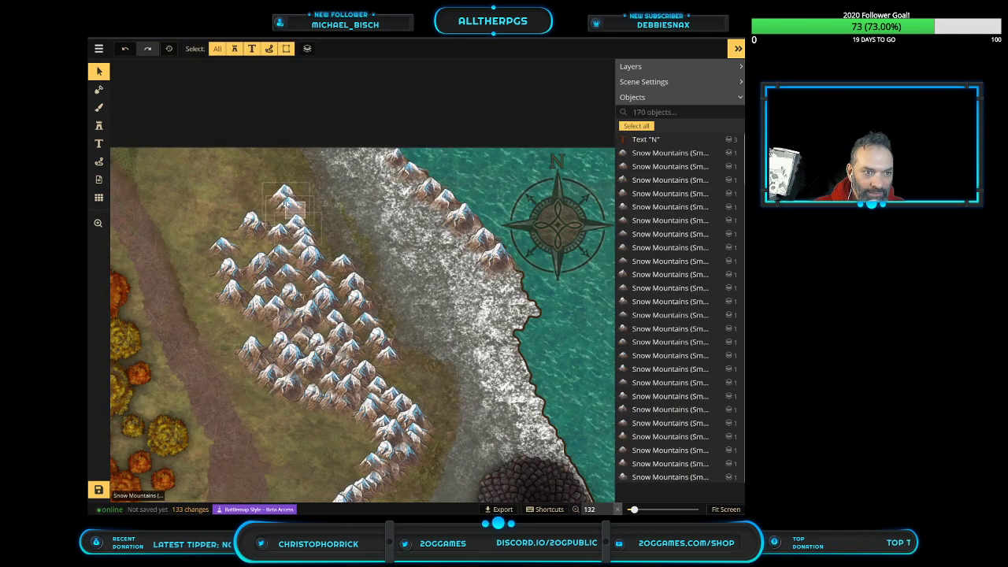
pyautogui.moveTo(260, 180); pyautogui.dragTo(330, 245)
pyautogui.moveTo(291, 208); pyautogui.dragTo(514, 282)
pyautogui.moveTo(355, 287); pyautogui.dragTo(513, 333)
pyautogui.moveTo(342, 261); pyautogui.dragTo(354, 293)
pyautogui.click(317, 218)
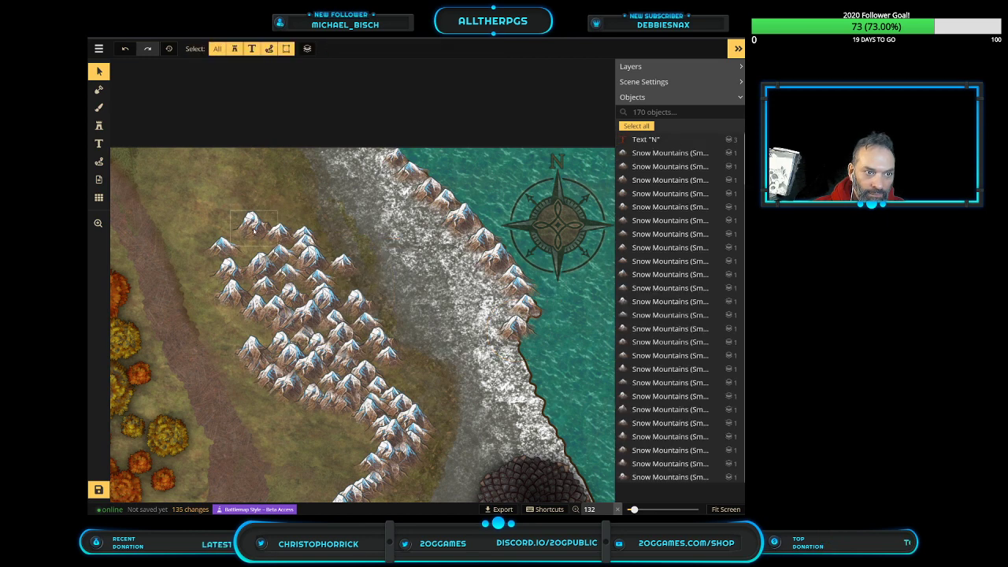
pyautogui.moveTo(260, 246); pyautogui.dragTo(508, 347)
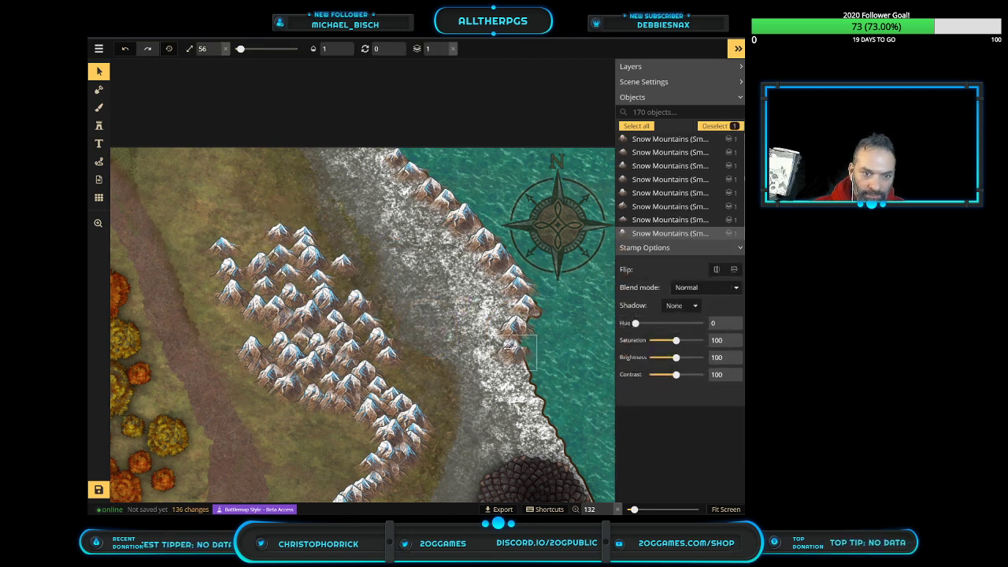
pyautogui.moveTo(391, 354); pyautogui.dragTo(532, 369)
pyautogui.moveTo(206, 223); pyautogui.dragTo(415, 426)
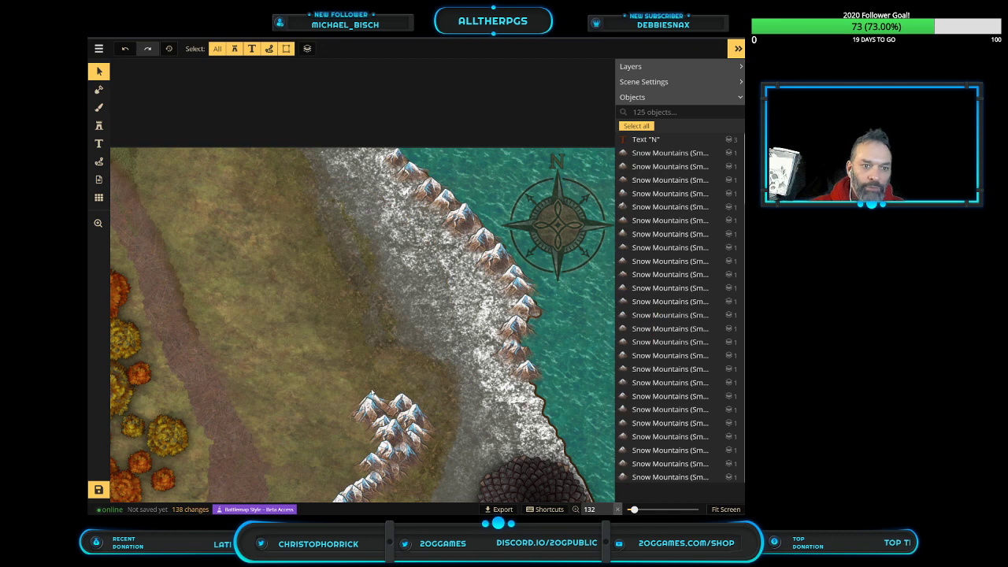
# Move two snow mountains from the top of the remaining inland cluster to the southern end of the coastal row
pyautogui.click(99, 223)
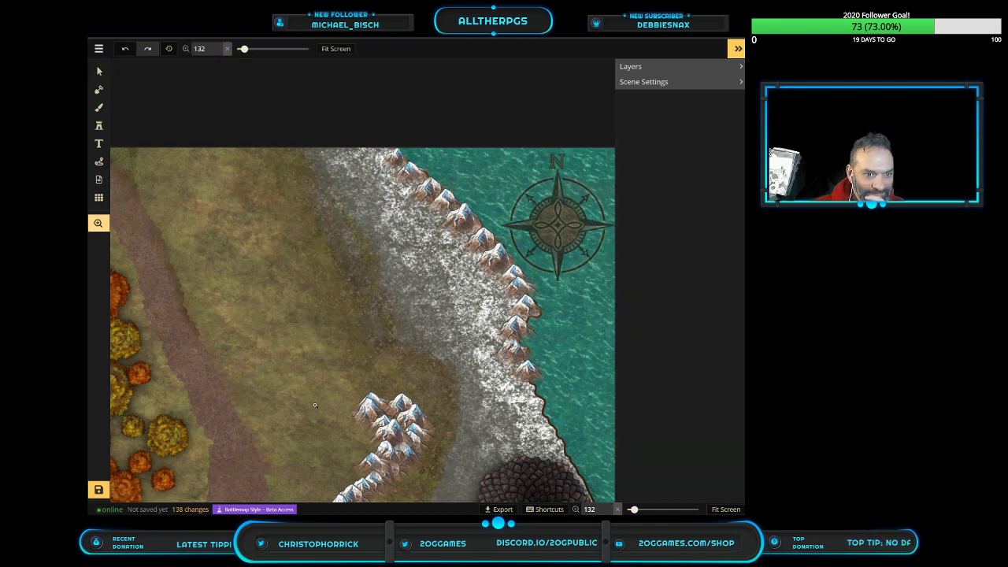
pyautogui.moveTo(327, 382); pyautogui.dragTo(260, 232)
pyautogui.click(309, 249)
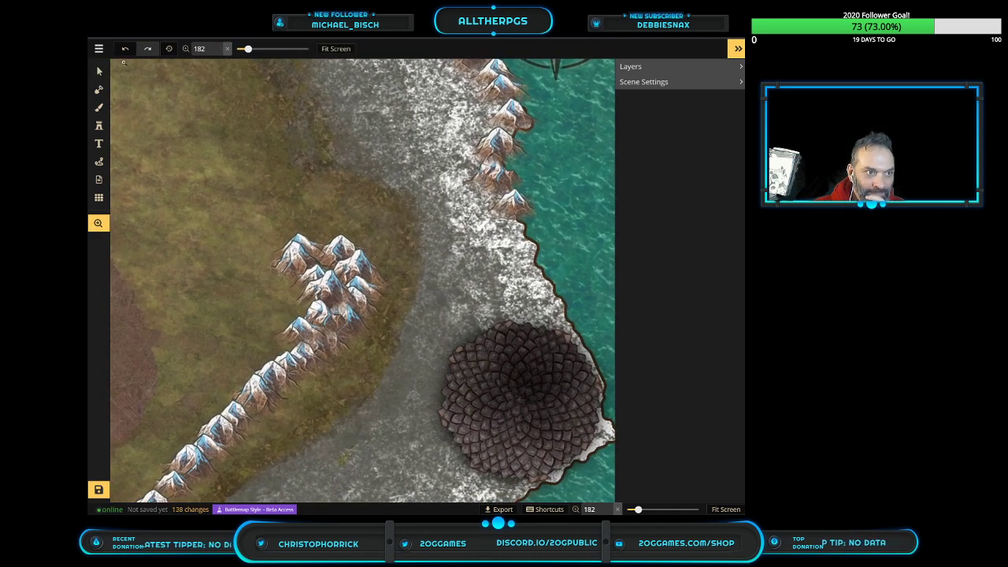
pyautogui.click(101, 72)
pyautogui.moveTo(339, 250); pyautogui.dragTo(512, 227)
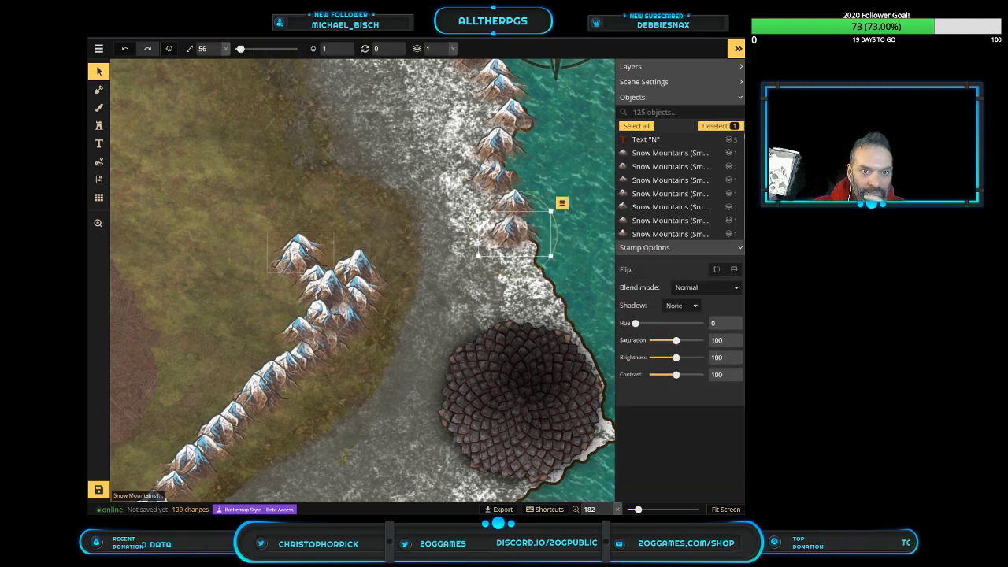
pyautogui.click(300, 250)
pyautogui.keyDown('shift'); pyautogui.click(331, 296); pyautogui.keyUp('shift')
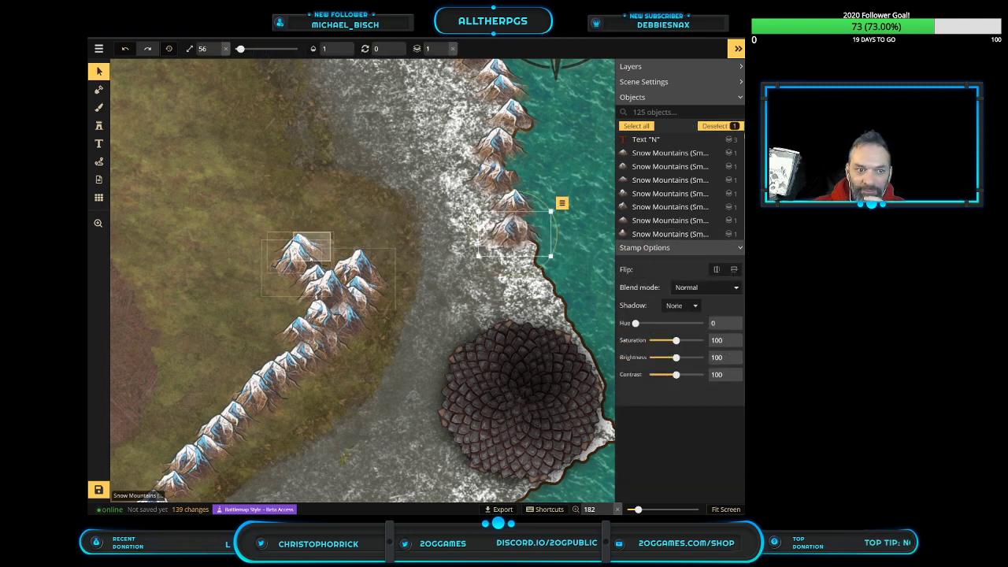
pyautogui.keyDown('shift'); pyautogui.click(357, 273); pyautogui.keyUp('shift')
pyautogui.hotkey('ctrl', 'g')
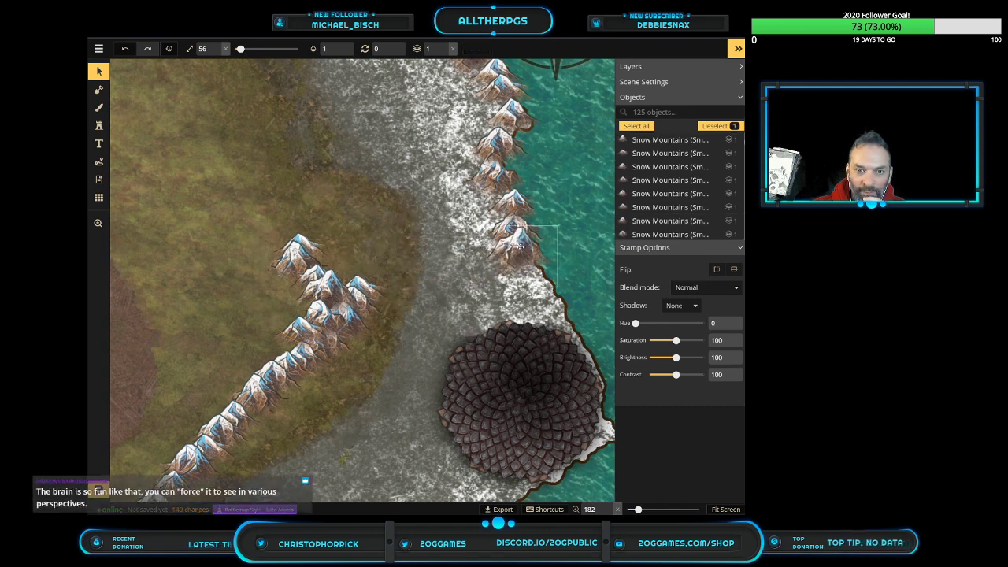
pyautogui.click(521, 245)
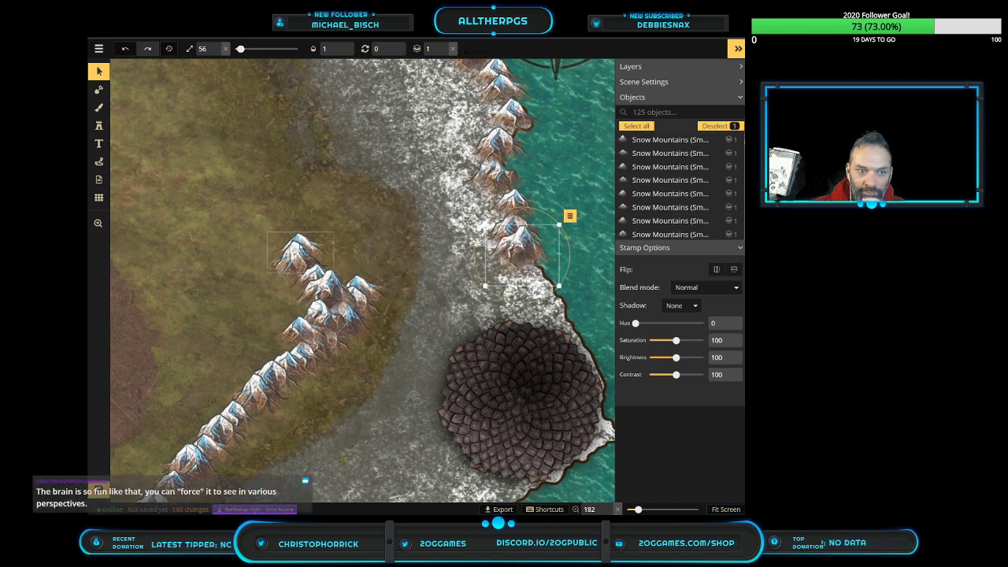
# Extend the coastal row with more mountains from the inland cluster until it meets the tower roof's northern edge
pyautogui.click(303, 256)
pyautogui.moveTo(518, 244); pyautogui.dragTo(541, 273)
pyautogui.click(314, 249)
pyautogui.moveTo(314, 249); pyautogui.dragTo(560, 310)
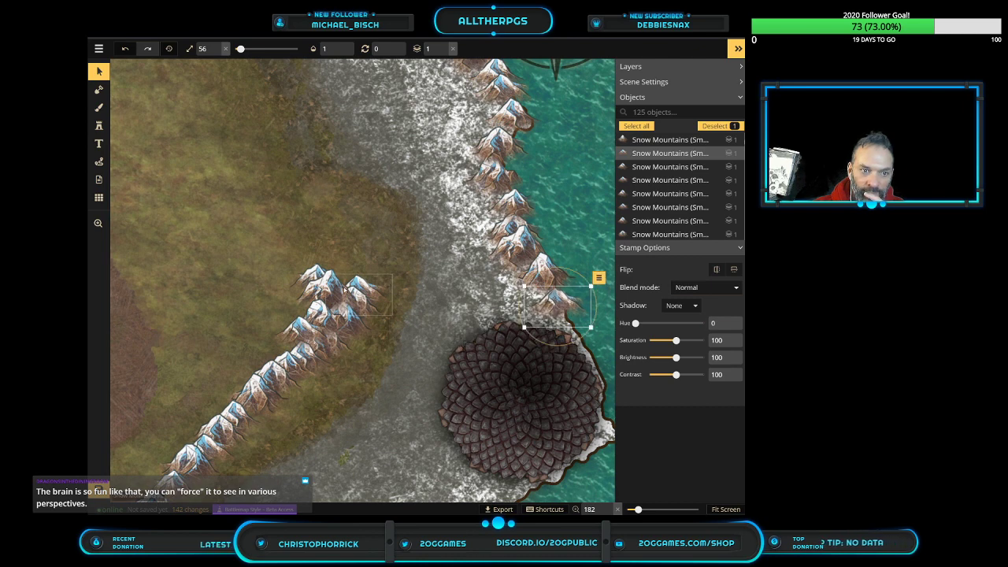
pyautogui.click(327, 293)
pyautogui.moveTo(360, 299); pyautogui.dragTo(577, 329)
# Place another inland snow mountain on the coastline overlapping the tower roof's northeastern edge
pyautogui.press('z')
pyautogui.moveTo(324, 356); pyautogui.dragTo(237, 223)
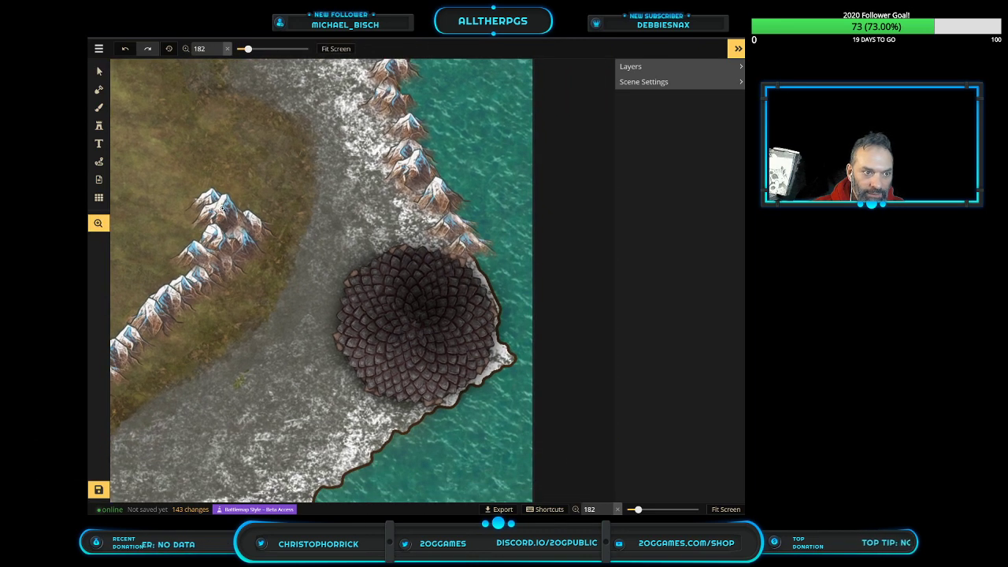
pyautogui.click(223, 207)
pyautogui.press('v')
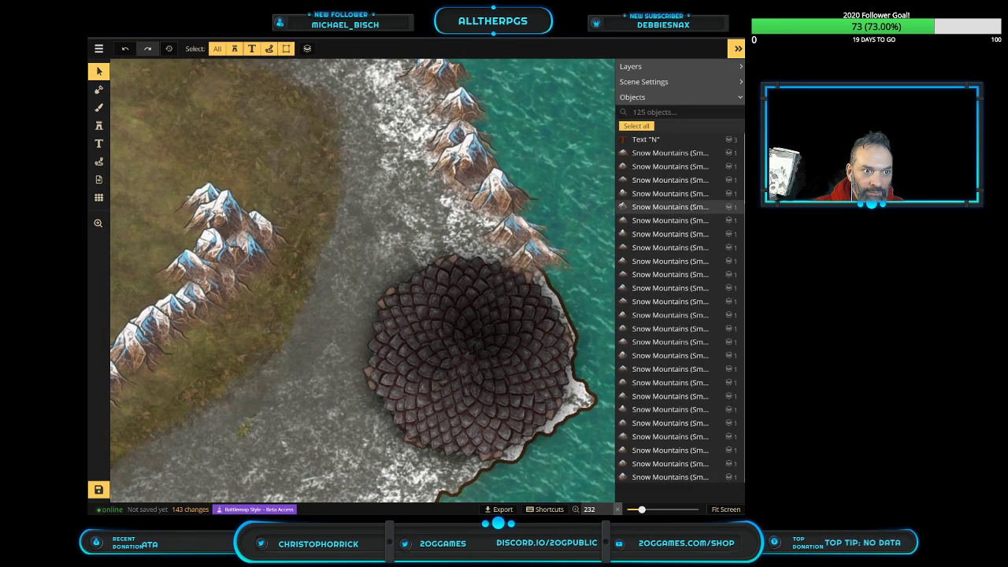
pyautogui.click(224, 218)
pyautogui.moveTo(224, 217); pyautogui.dragTo(566, 295)
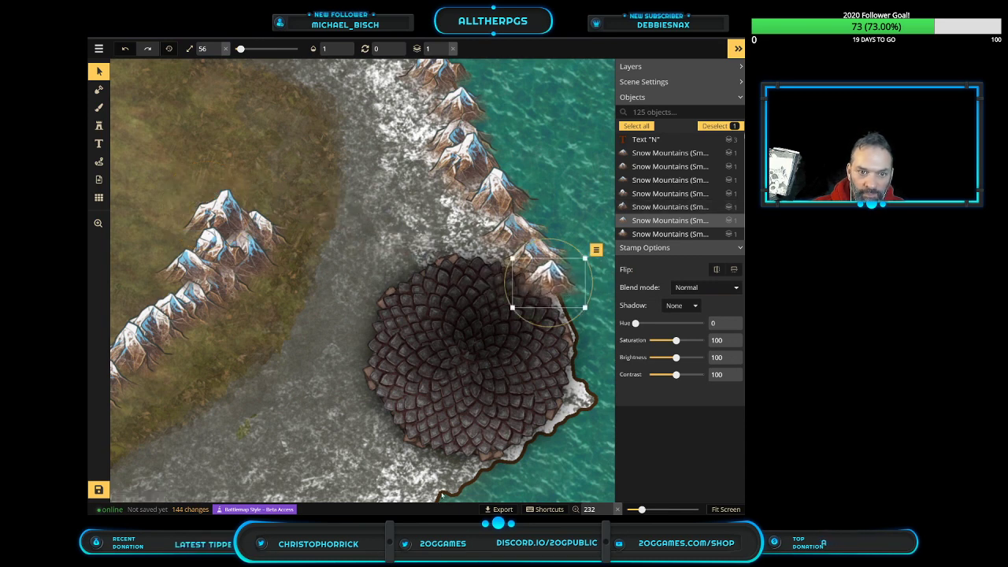
# Lower the two snow mountains overlapping the tower roof's northeastern edge to layer -1
pyautogui.click(443, 52)
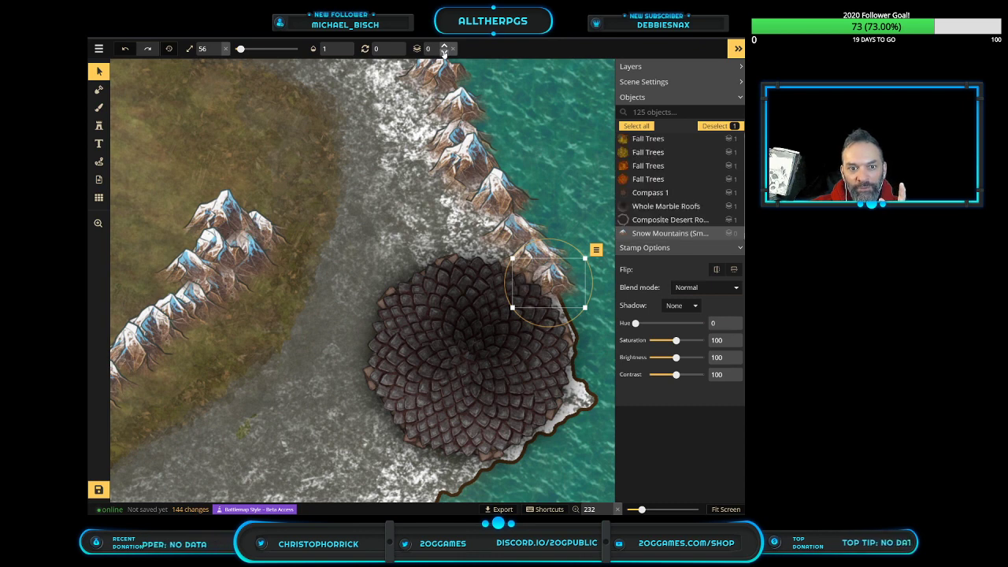
pyautogui.click(540, 254)
pyautogui.click(445, 54)
pyautogui.click(445, 54)
# Raise the tower's marble roof to layer 2
pyautogui.click(441, 263)
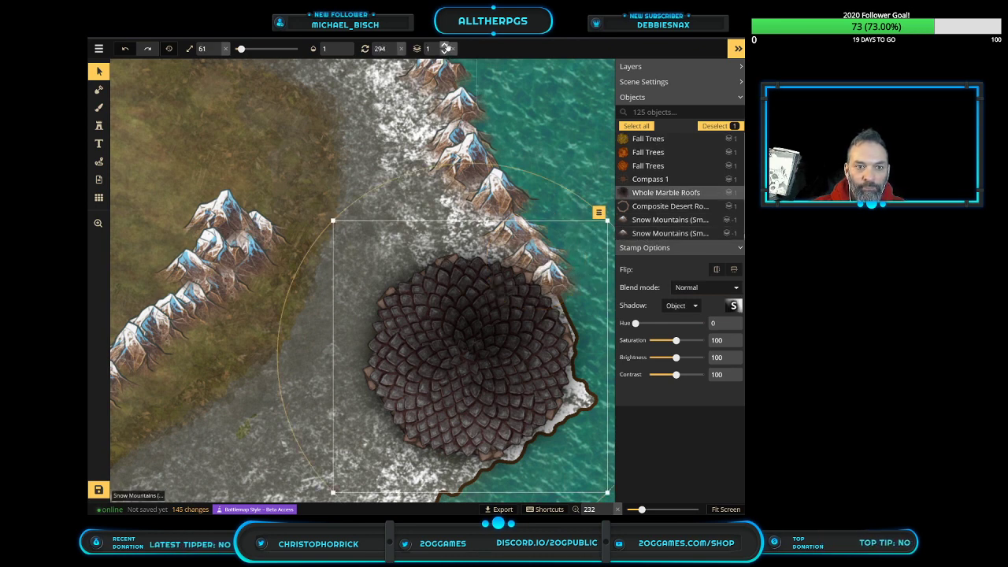
pyautogui.click(445, 48)
pyautogui.press('Escape')
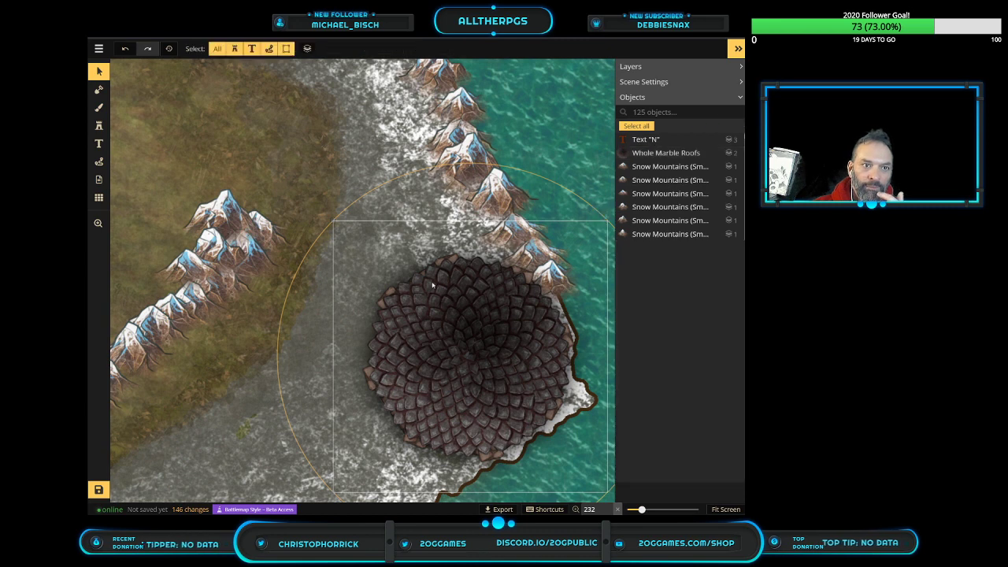
# Move the roof aside, raise the round stone wall beneath it to layer 2, and place the roof back over the wall
pyautogui.moveTo(470, 308); pyautogui.dragTo(383, 276)
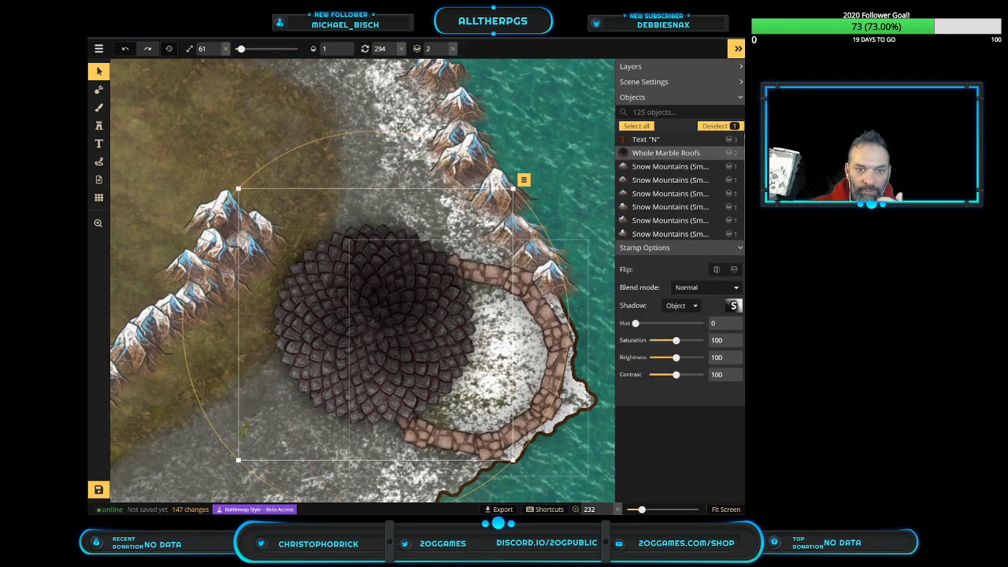
pyautogui.click(552, 309)
pyautogui.click(549, 363)
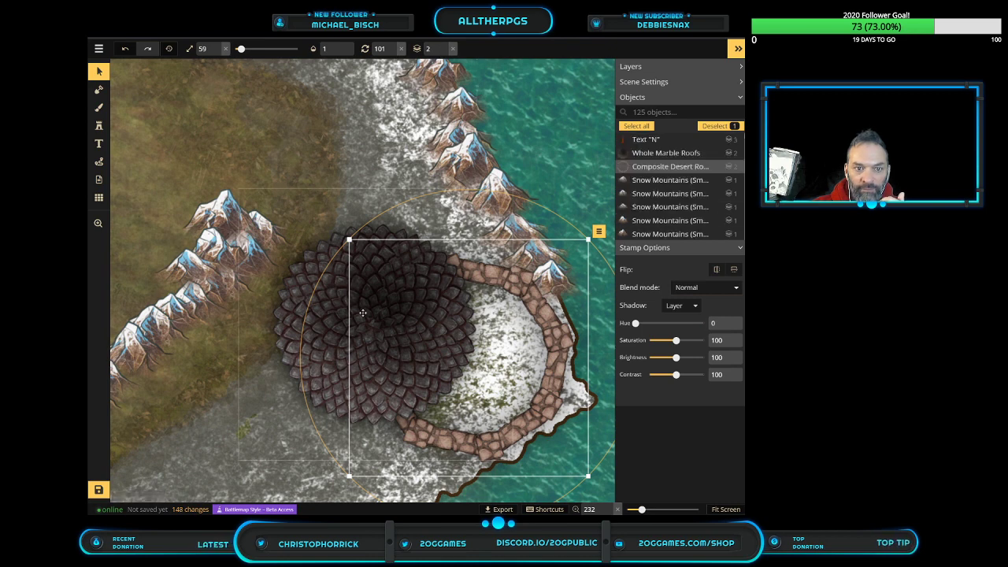
pyautogui.click(323, 289)
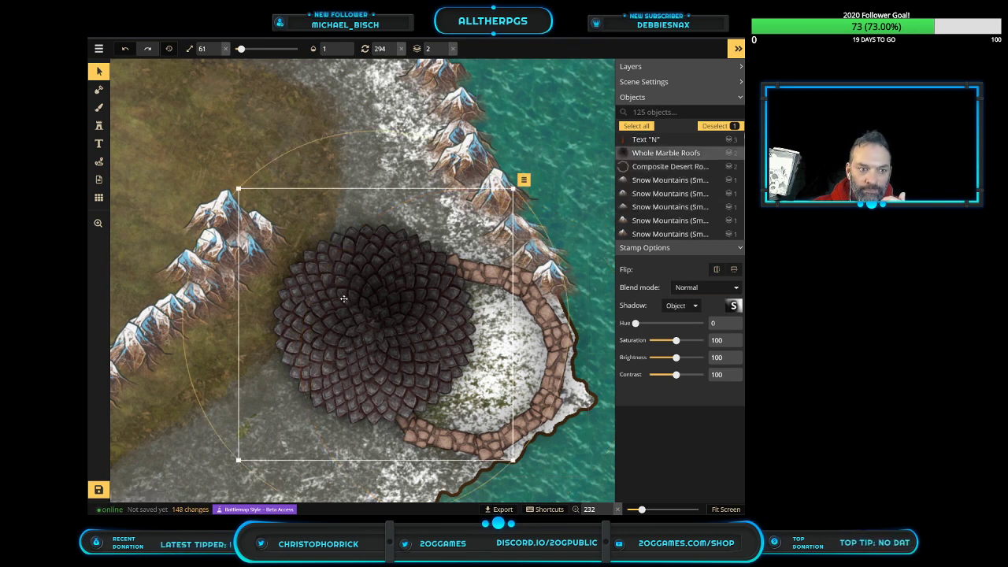
pyautogui.moveTo(364, 313); pyautogui.dragTo(450, 342)
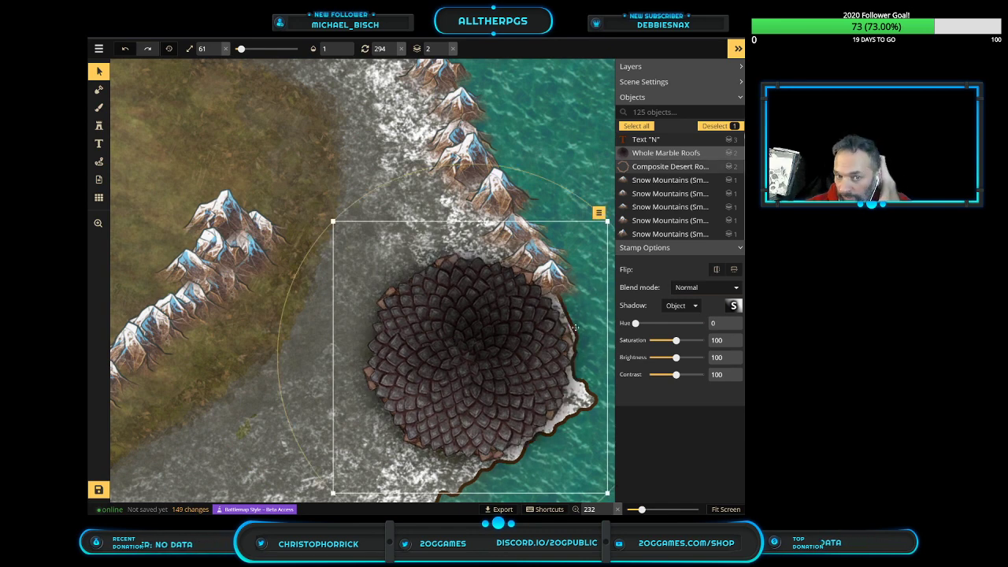
# Move four snow mountains from the inland cluster down the coastline along the tower roof's eastern edge
pyautogui.click(246, 258)
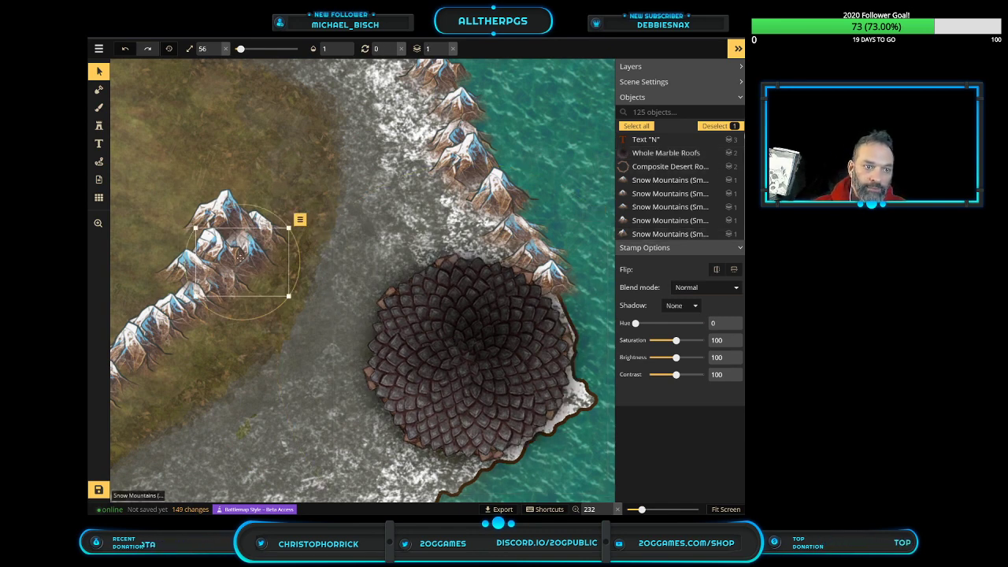
pyautogui.moveTo(246, 258); pyautogui.dragTo(564, 312)
pyautogui.click(218, 248)
pyautogui.moveTo(218, 248); pyautogui.dragTo(561, 335)
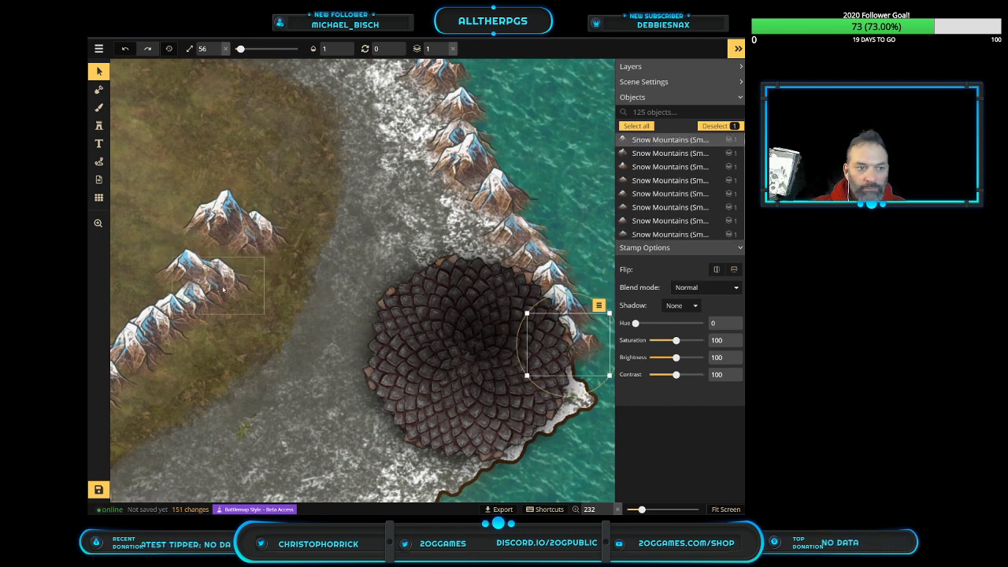
pyautogui.click(193, 275)
pyautogui.moveTo(320, 318); pyautogui.dragTo(574, 384)
pyautogui.click(219, 284)
pyautogui.moveTo(219, 284); pyautogui.dragTo(584, 402)
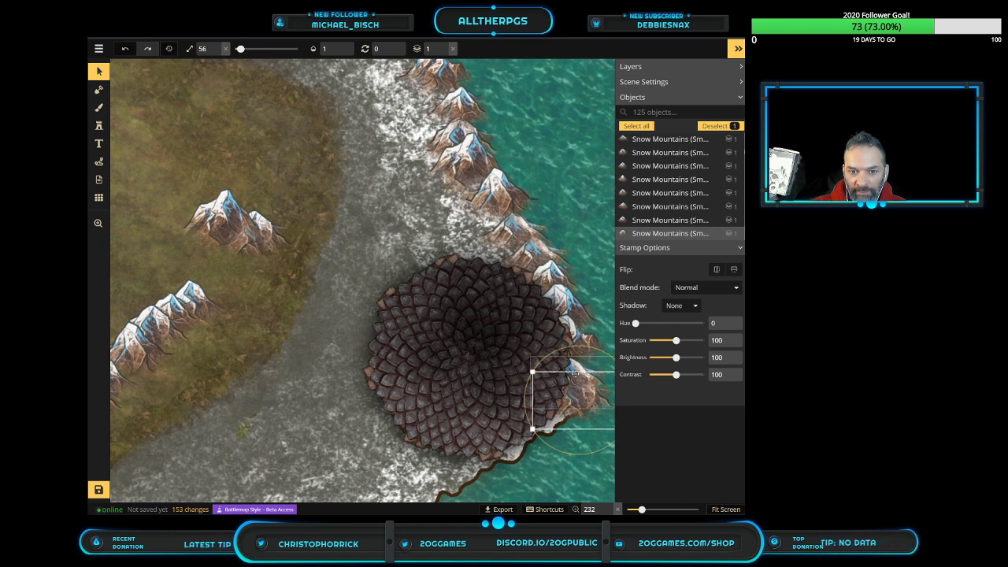
# Try raising the snow mountain at the roof's southeastern edge to layer 2, and undo the change
pyautogui.click(573, 397)
pyautogui.click(550, 391)
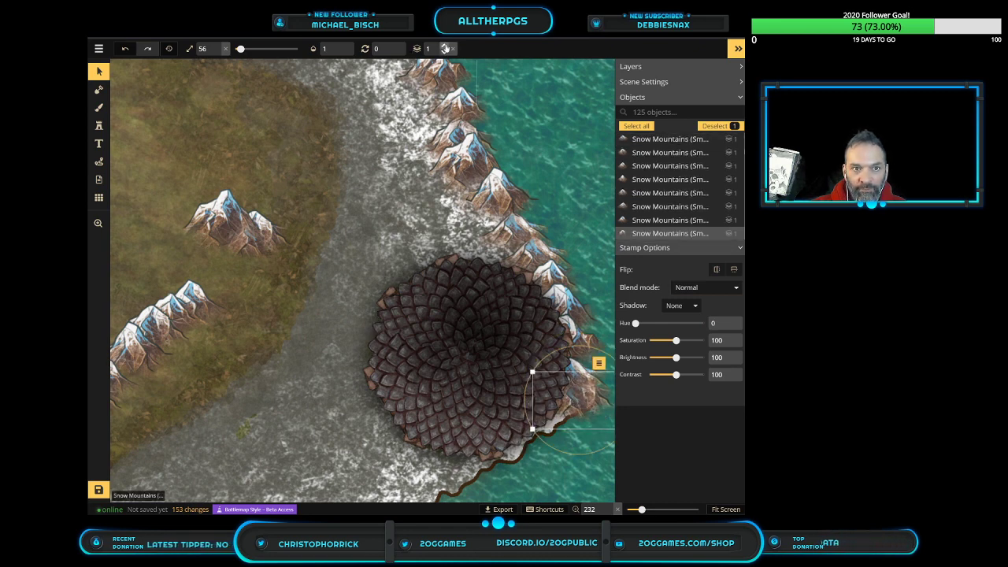
pyautogui.click(444, 48)
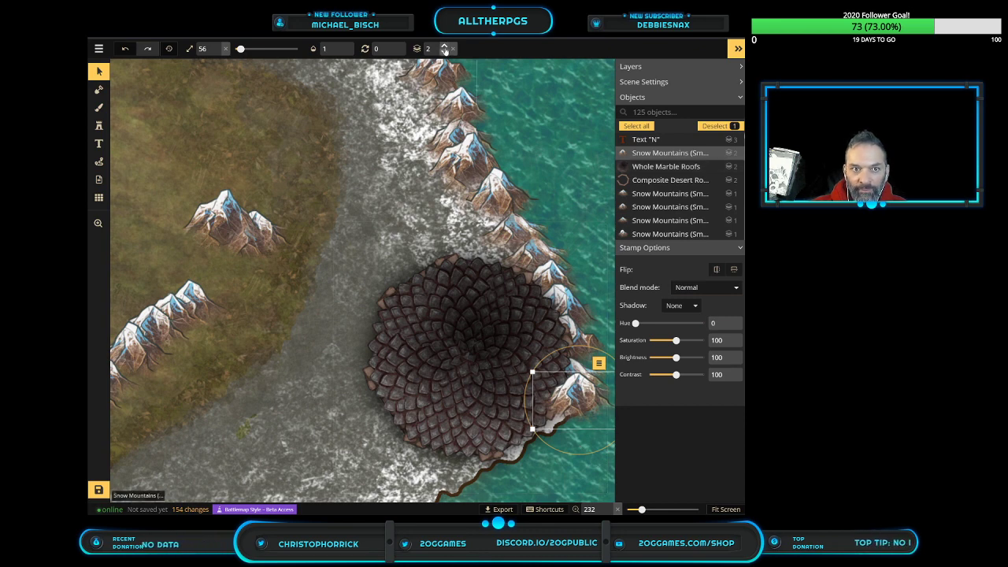
pyautogui.hotkey('ctrl', 'z')
pyautogui.hotkey('ctrl', 'z')
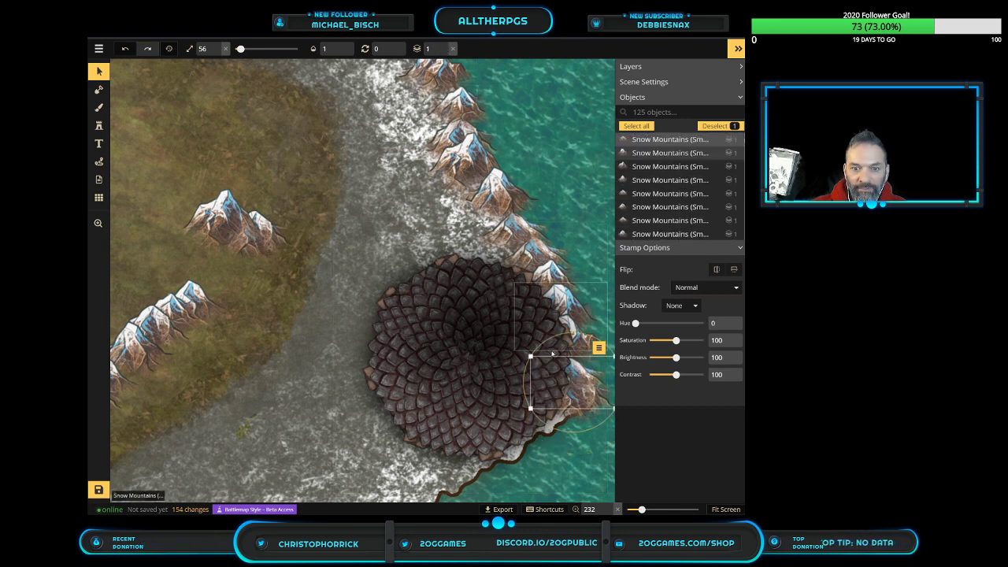
# Lower the snow mountain overlapping the tower roof's southeastern edge to layer 0
pyautogui.click(423, 338)
pyautogui.click(588, 369)
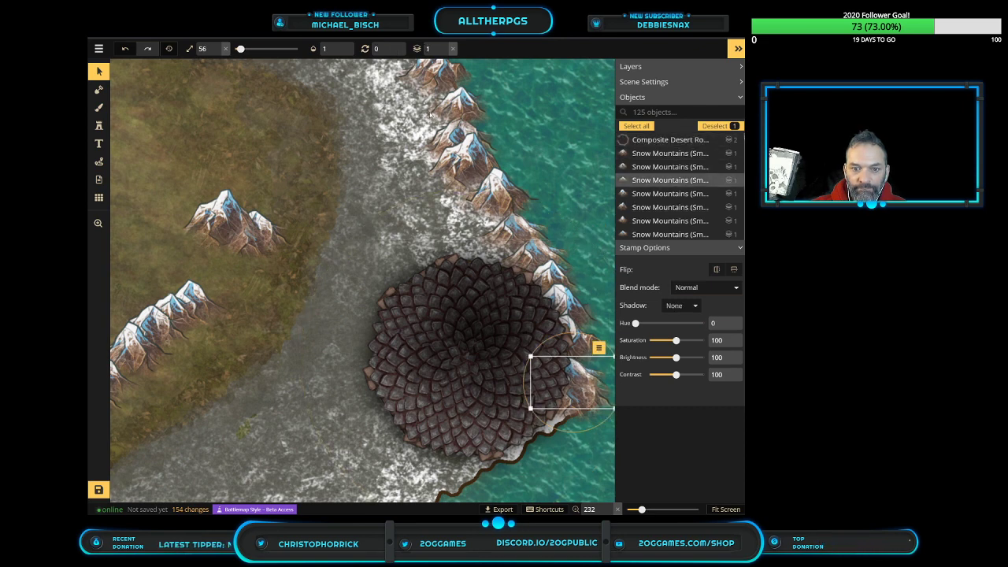
pyautogui.click(445, 52)
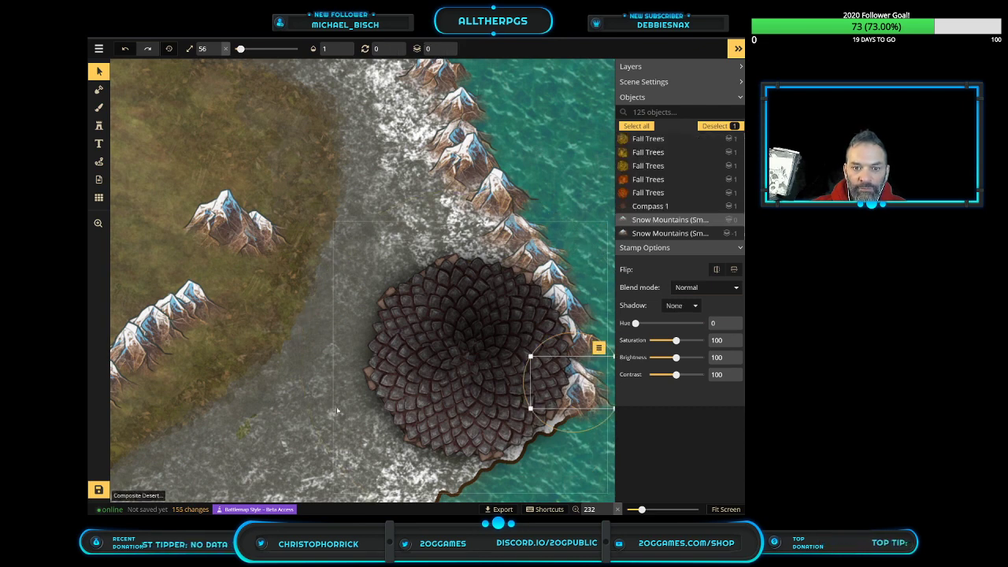
# Move the two uppermost mountains of the diagonal inland row to the coastline around the tower roof's southeastern edge
pyautogui.moveTo(197, 295); pyautogui.dragTo(236, 358)
pyautogui.click(300, 337)
pyautogui.click(197, 297)
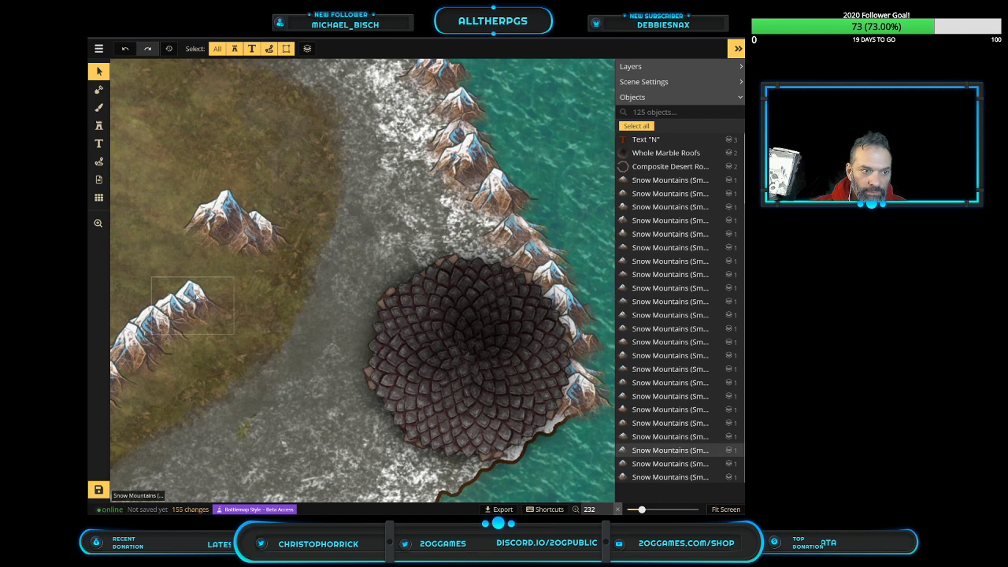
pyautogui.moveTo(196, 296); pyautogui.dragTo(570, 417)
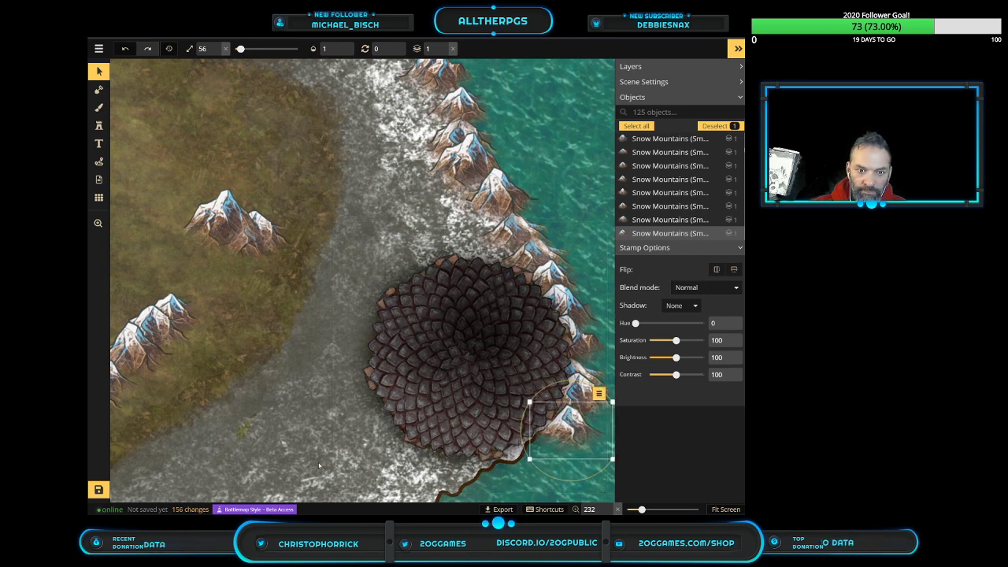
pyautogui.click(163, 324)
pyautogui.moveTo(152, 319); pyautogui.dragTo(529, 452)
# Move the two isolated inland mountains to the landward side of the coastal row southwest of the compass, and fine-tune their positions
pyautogui.scroll(-6, 325, 429)
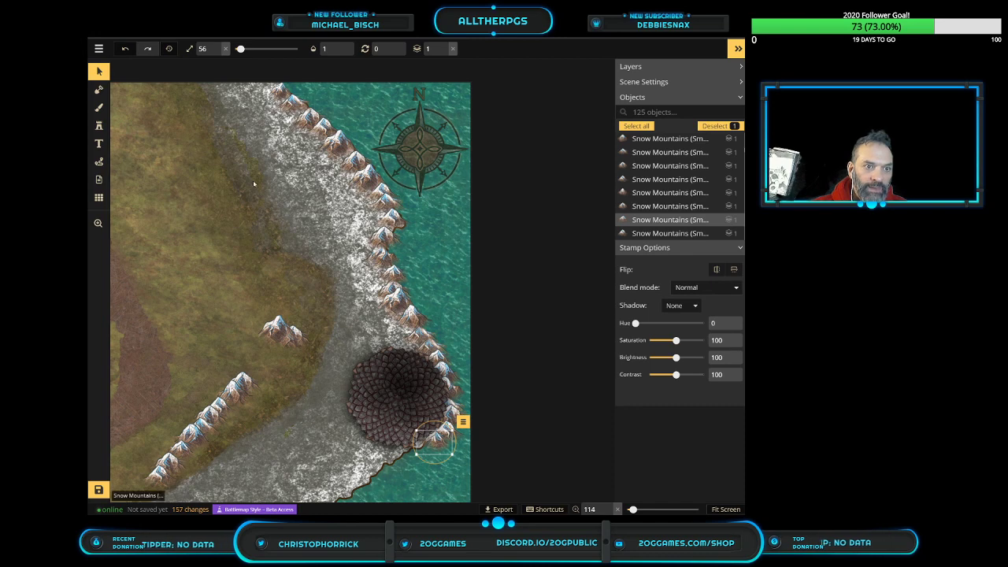
pyautogui.moveTo(281, 337); pyautogui.dragTo(364, 220)
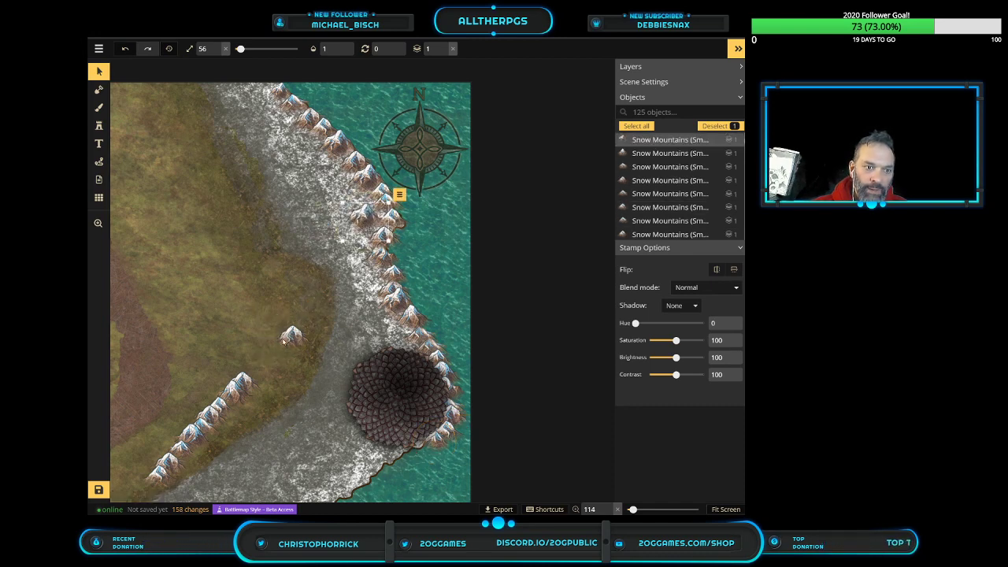
pyautogui.moveTo(291, 338); pyautogui.dragTo(352, 193)
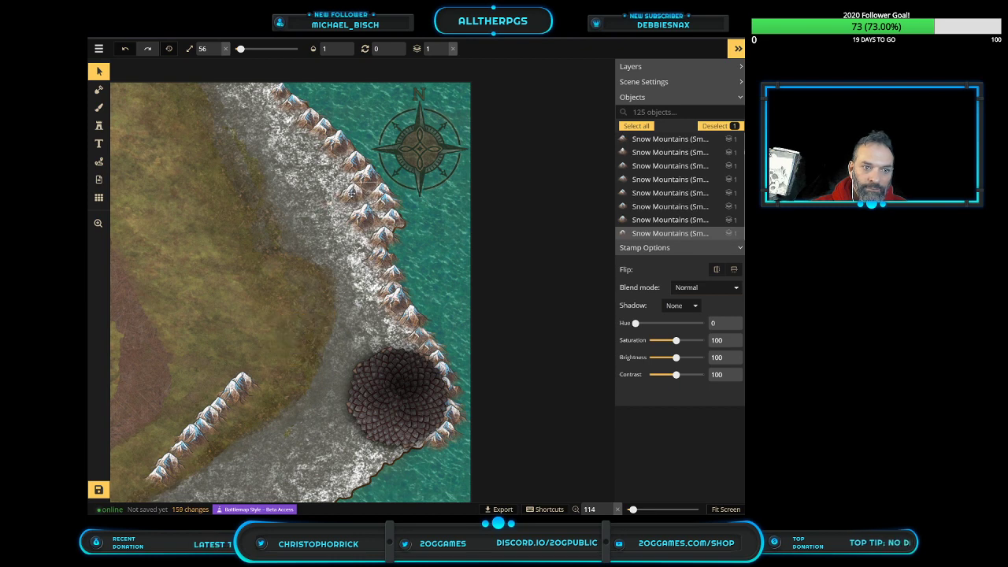
pyautogui.scroll(5, 350, 184)
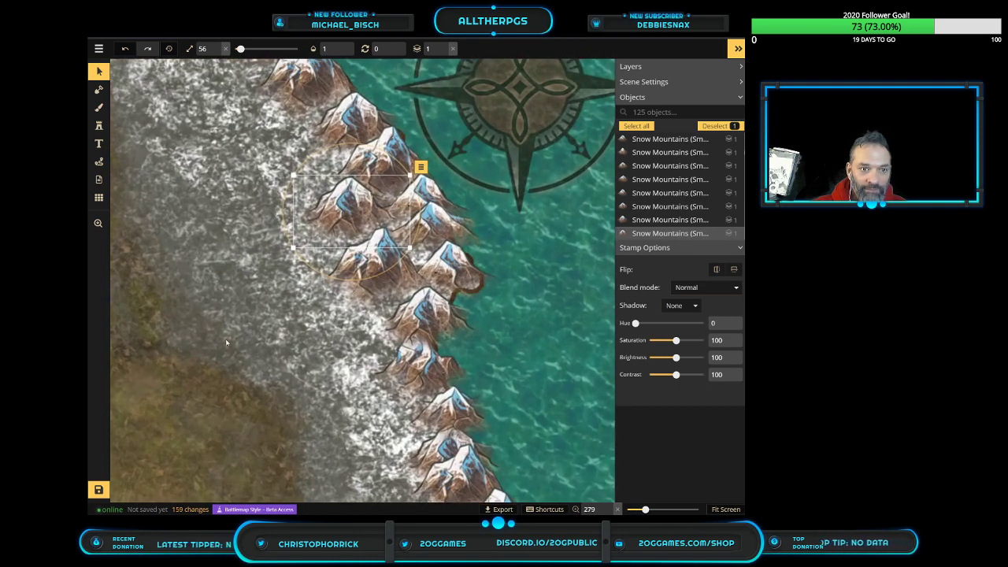
pyautogui.moveTo(331, 209); pyautogui.dragTo(341, 226)
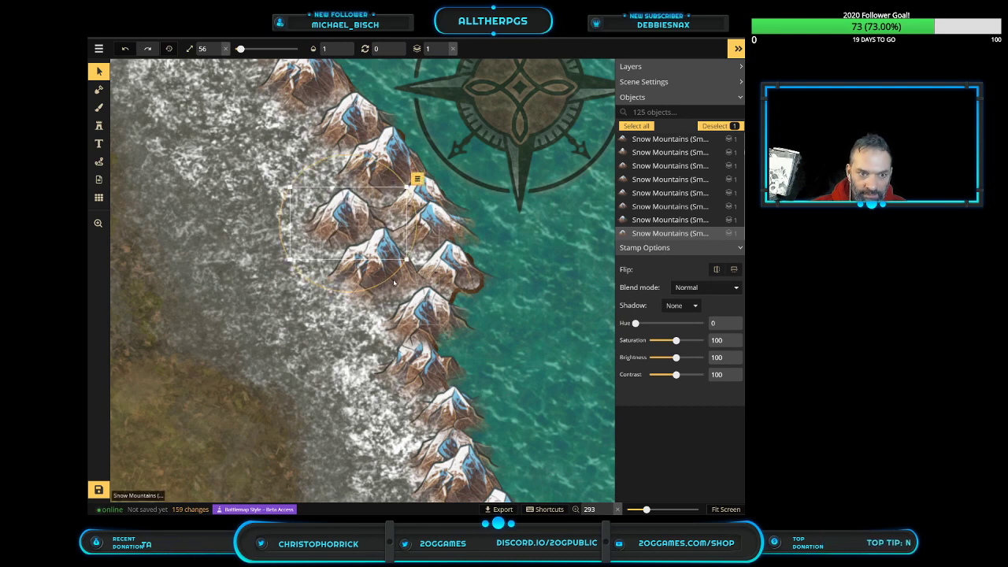
pyautogui.moveTo(393, 283); pyautogui.dragTo(380, 282)
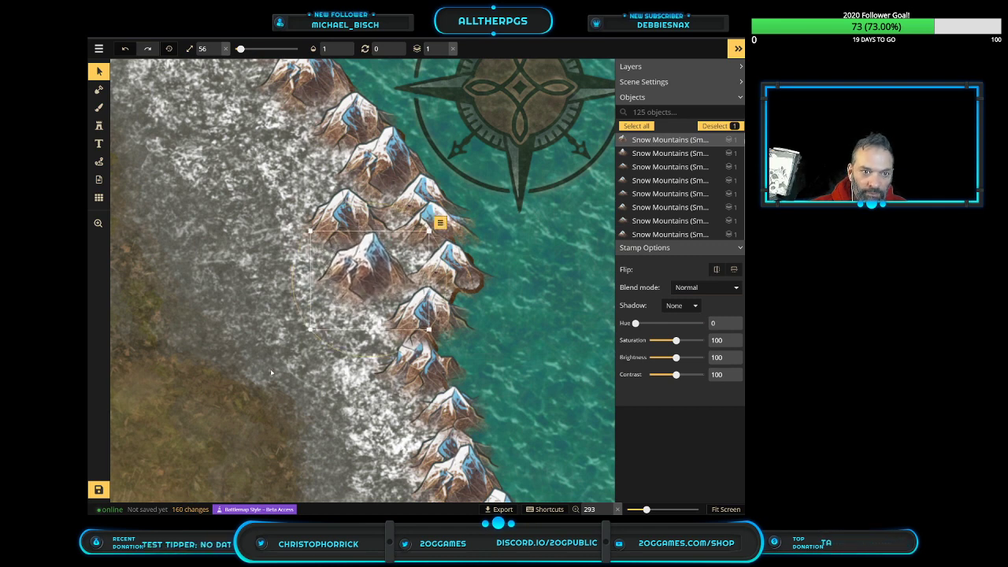
pyautogui.click(139, 388)
# Move four mountains from the diagonal inland row onto the southern coastline, continuing southwest from the tower roof
pyautogui.scroll(-5, 139, 388)
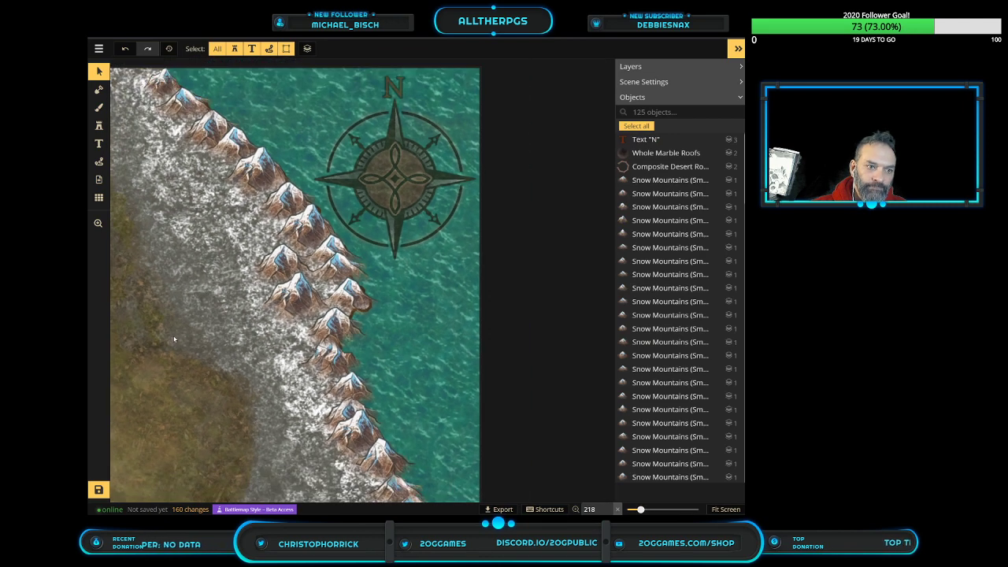
pyautogui.click(98, 224)
pyautogui.scroll(-4, 290, 274)
pyautogui.moveTo(214, 320); pyautogui.dragTo(420, 186)
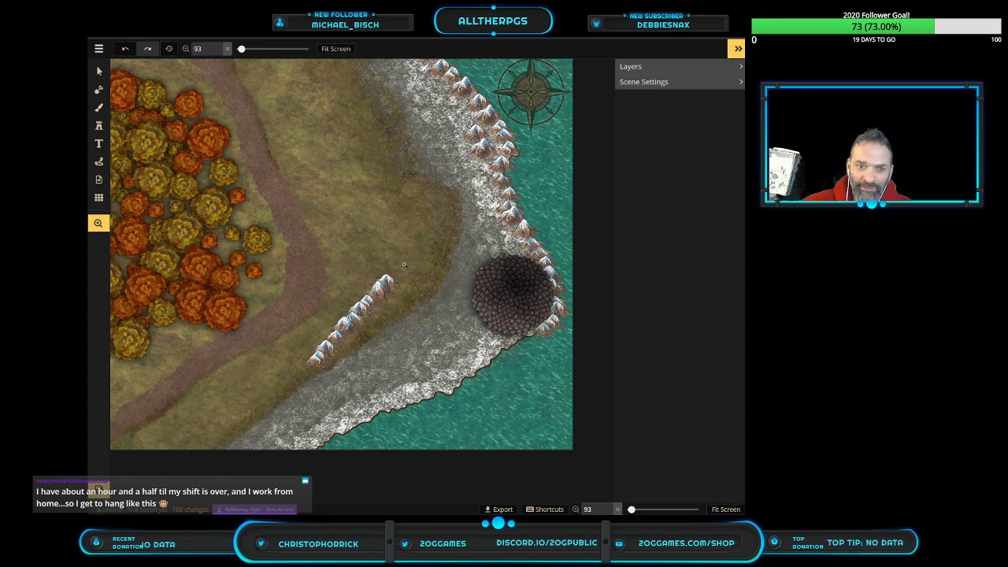
pyautogui.scroll(1, 511, 309)
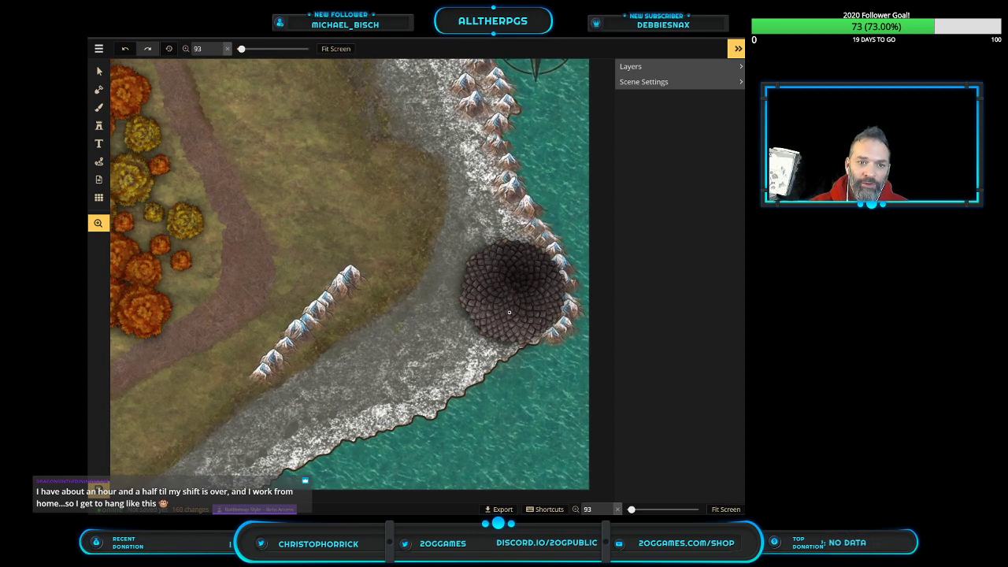
pyautogui.click(99, 72)
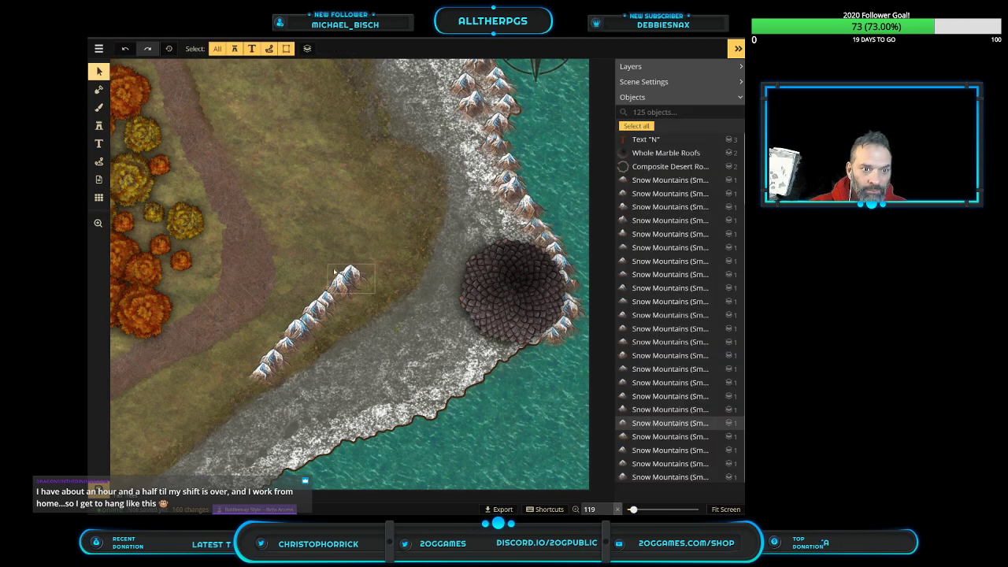
pyautogui.moveTo(351, 276); pyautogui.dragTo(536, 351)
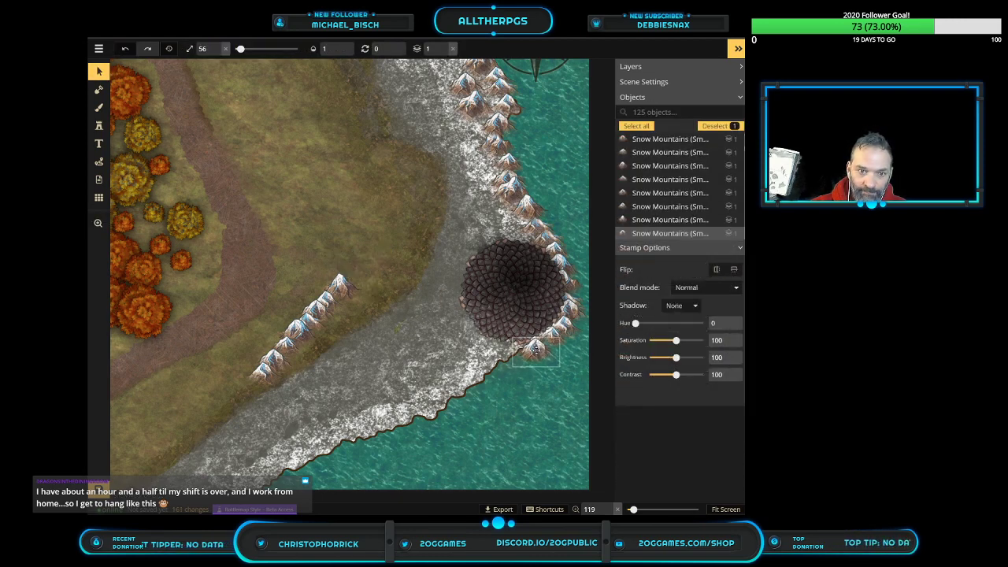
pyautogui.moveTo(340, 287); pyautogui.dragTo(511, 362)
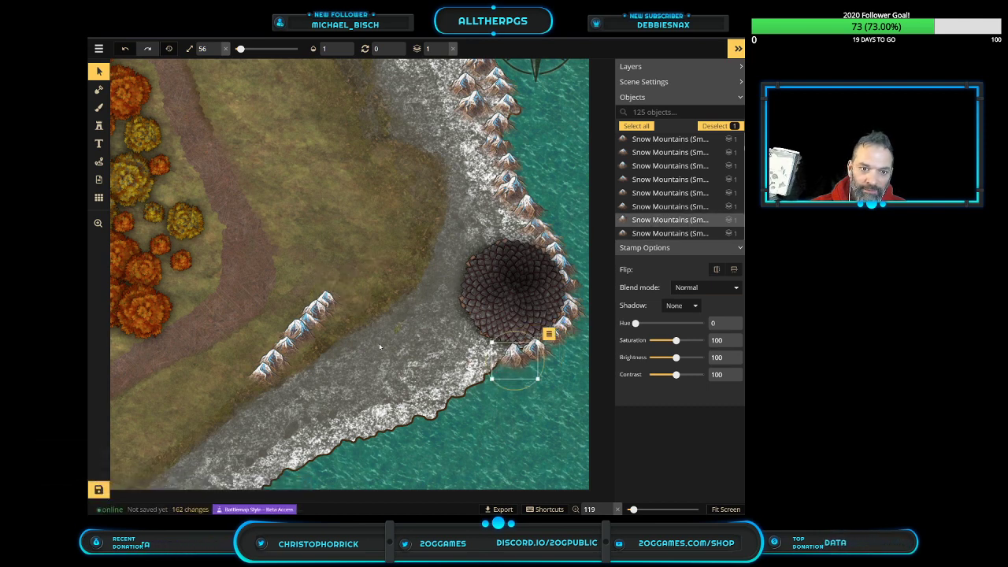
pyautogui.click(321, 304)
pyautogui.moveTo(399, 343); pyautogui.dragTo(496, 374)
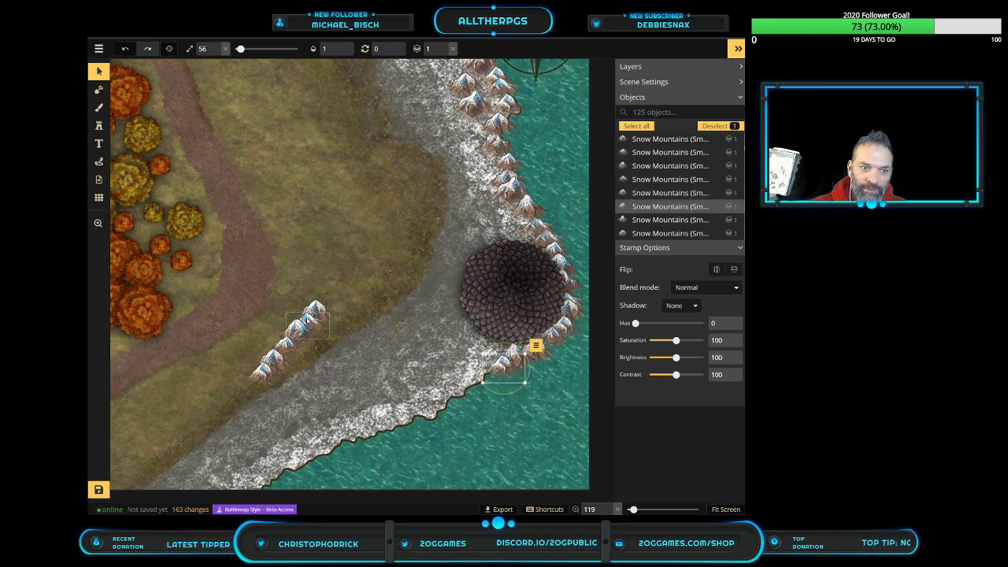
pyautogui.click(315, 308)
pyautogui.moveTo(316, 309); pyautogui.dragTo(486, 377)
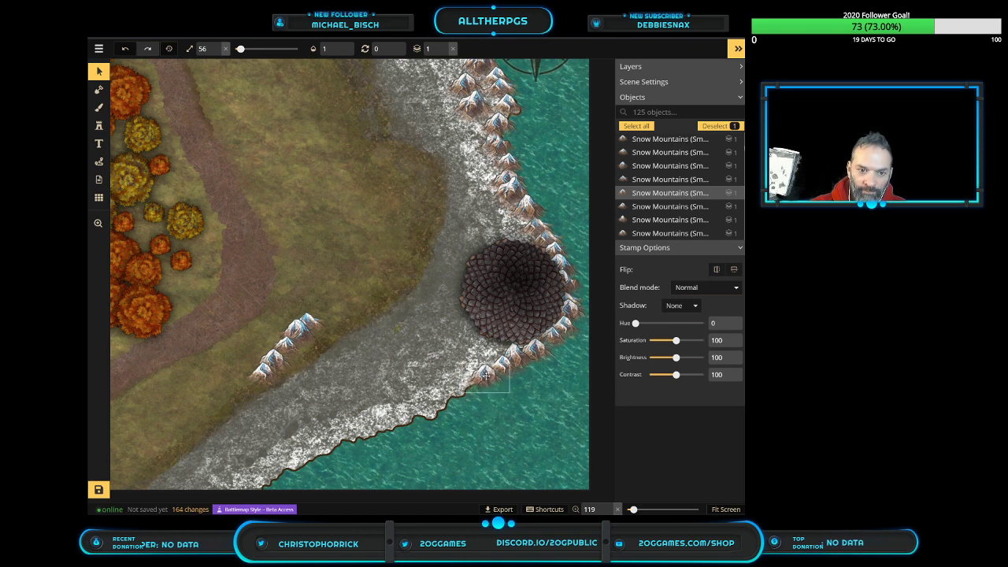
# Extend the southern coastal row southwestward with the five remaining mountains of the inland row
pyautogui.moveTo(308, 329); pyautogui.dragTo(477, 389)
pyautogui.moveTo(295, 331); pyautogui.dragTo(449, 400)
pyautogui.moveTo(287, 345); pyautogui.dragTo(415, 411)
pyautogui.moveTo(272, 358); pyautogui.dragTo(409, 417)
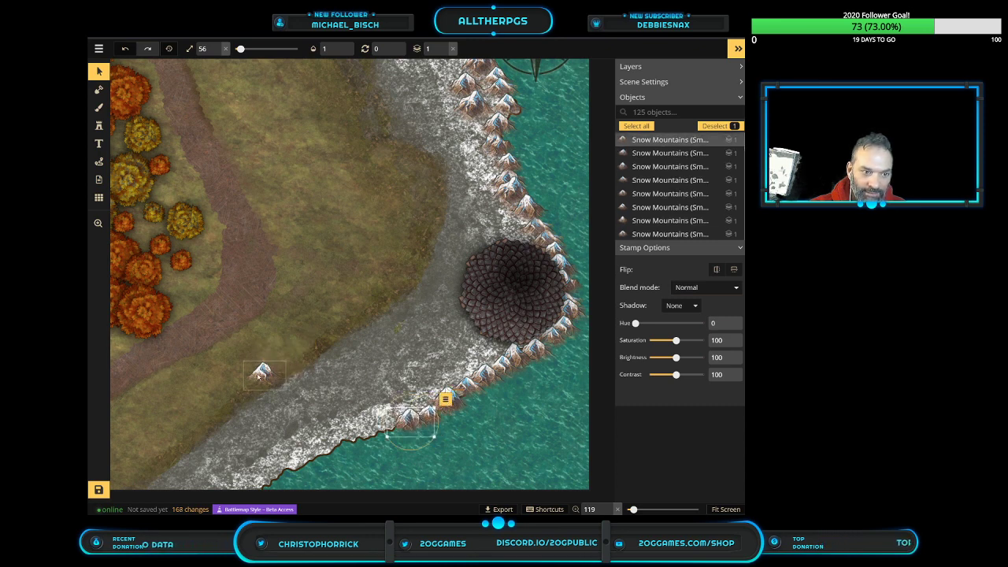
pyautogui.moveTo(263, 377); pyautogui.dragTo(381, 431)
# Stamp eight more random snow mountains at size 56 along the bare southern coastline, from the existing row southwest to the map's lower edge
pyautogui.scroll(-3, 267, 378)
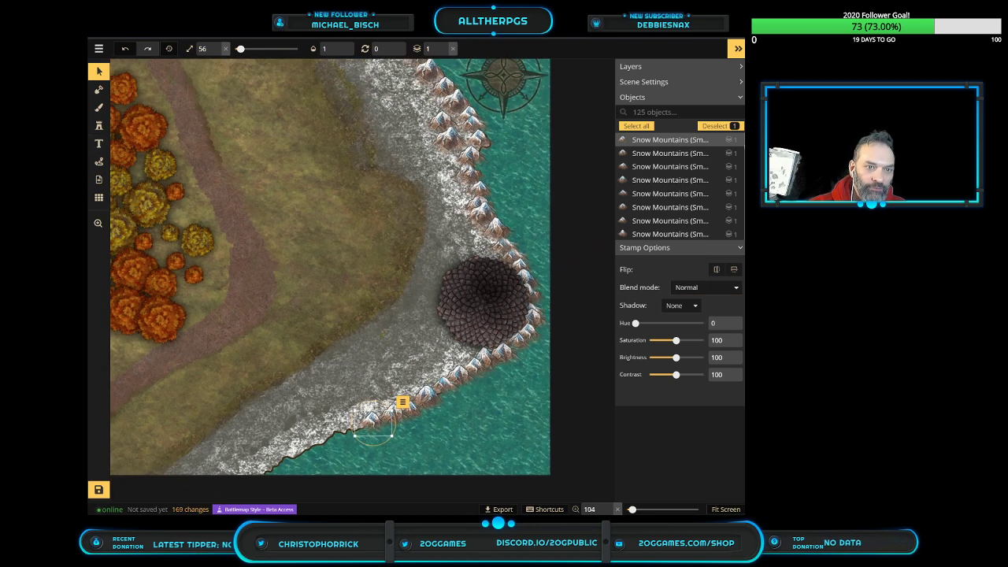
pyautogui.click(99, 125)
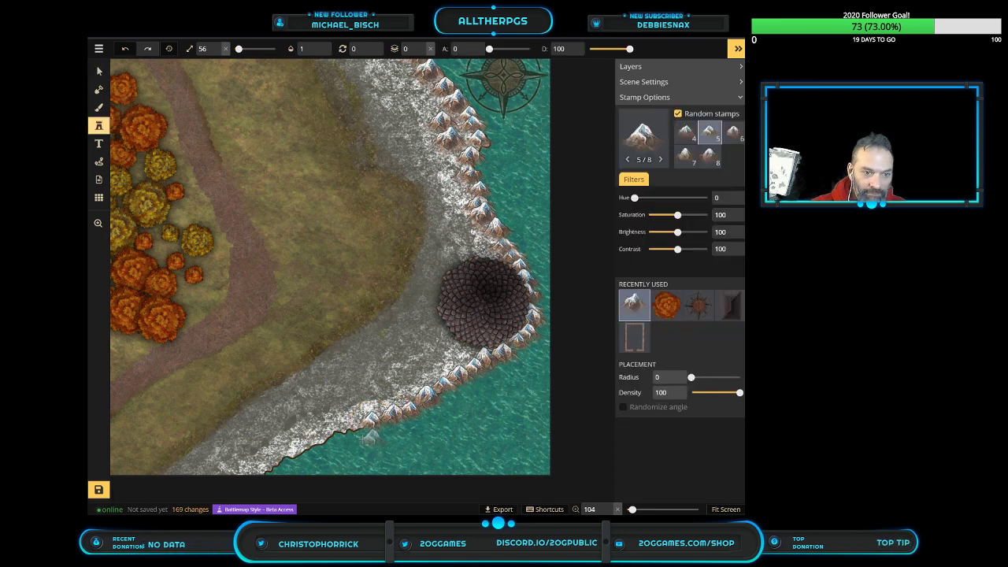
pyautogui.click(351, 427)
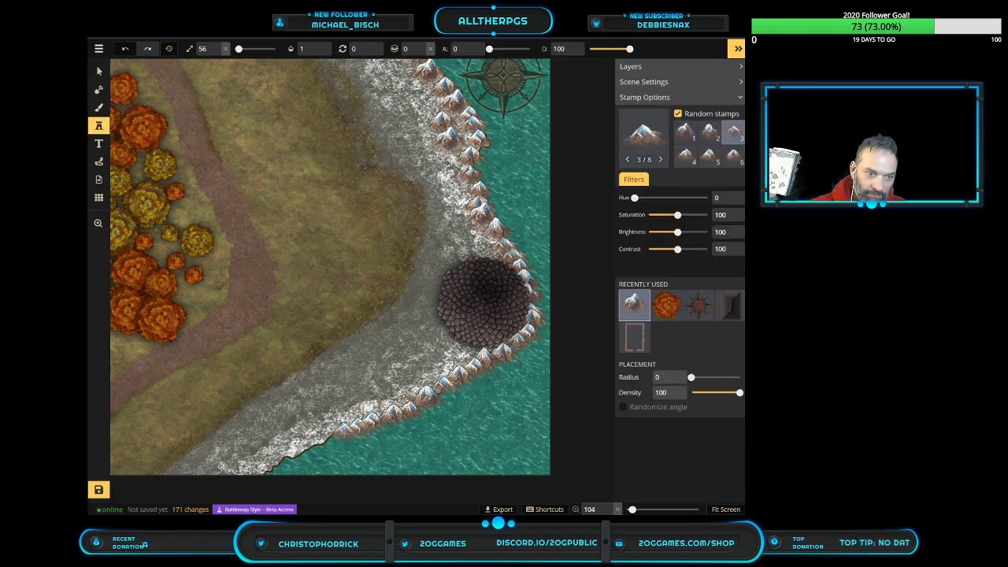
pyautogui.click(340, 434)
pyautogui.click(317, 445)
pyautogui.click(295, 457)
pyautogui.click(278, 463)
pyautogui.click(271, 472)
pyautogui.click(264, 478)
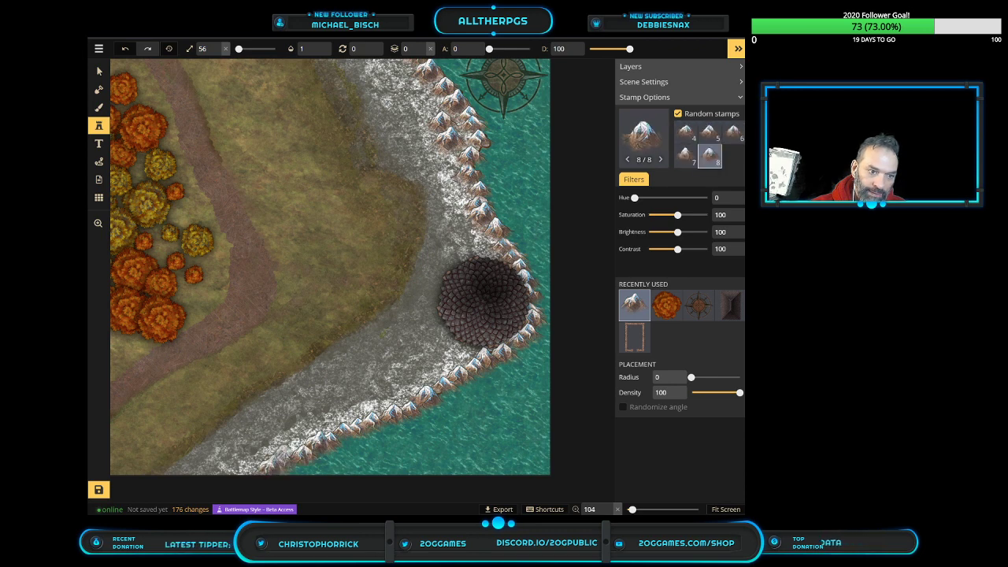
pyautogui.click(293, 465)
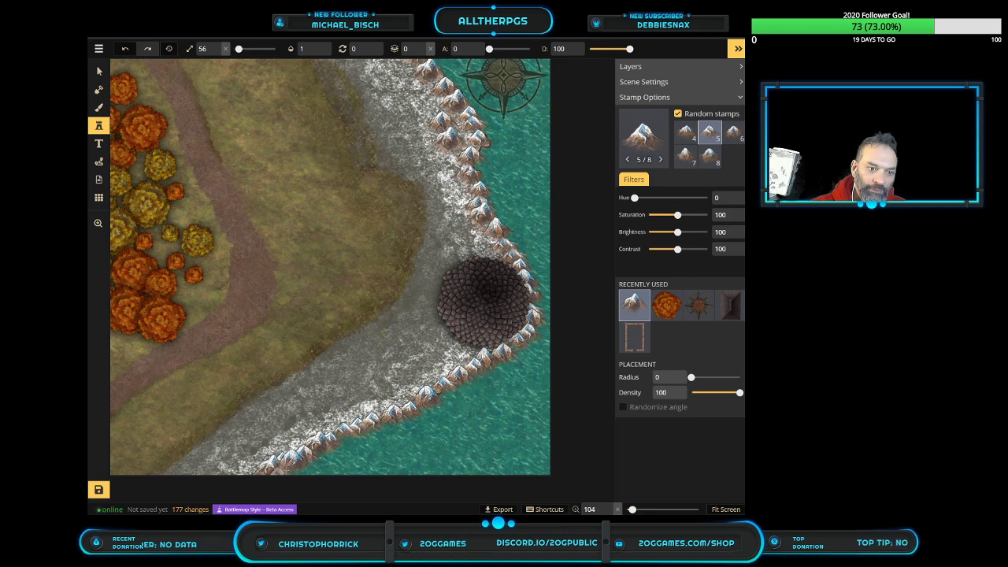
# Lower the two coastal mountains directly below the tower roof's southern rim to layer 0
pyautogui.scroll(2, 281, 475)
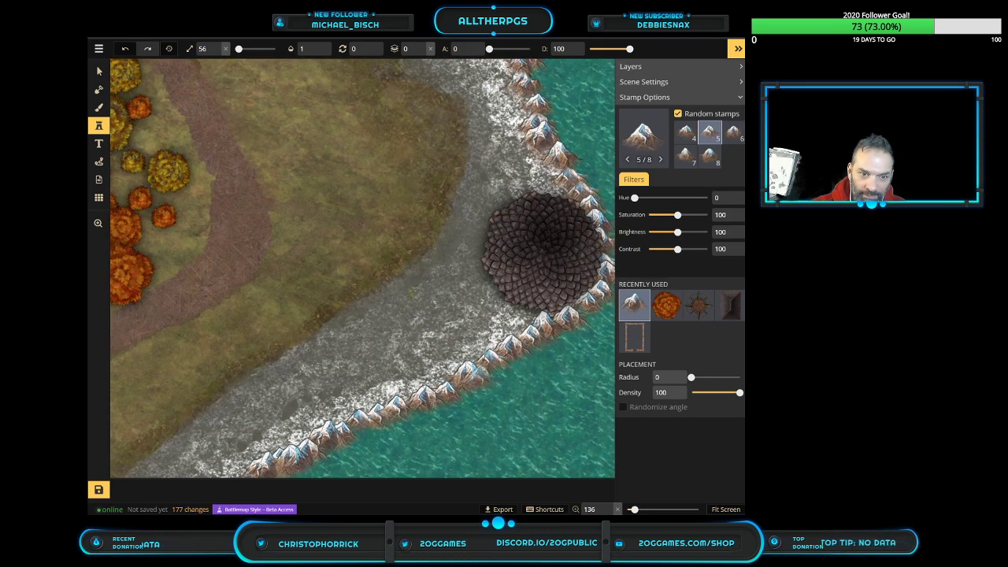
pyautogui.scroll(-3, 496, 418)
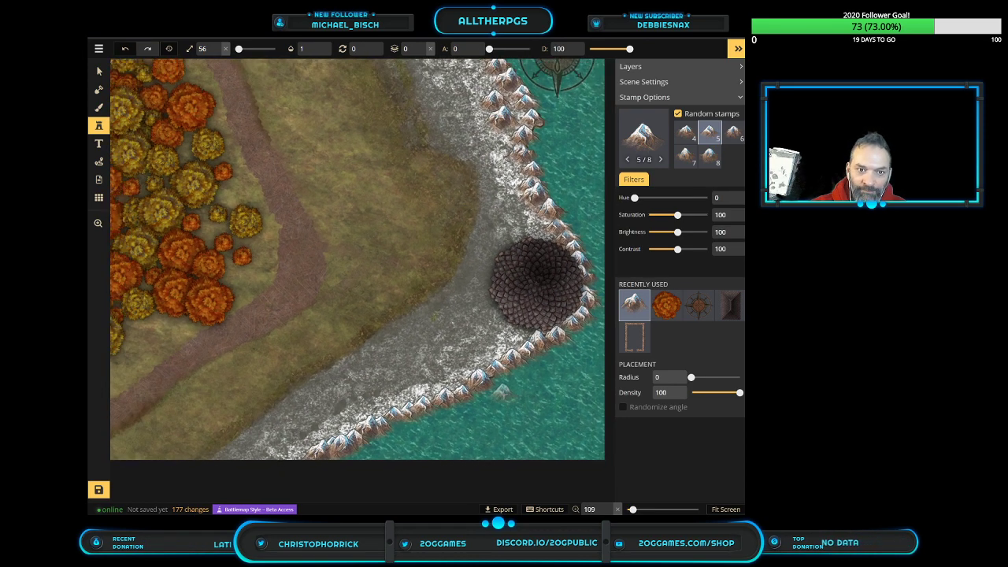
pyautogui.scroll(2, 504, 391)
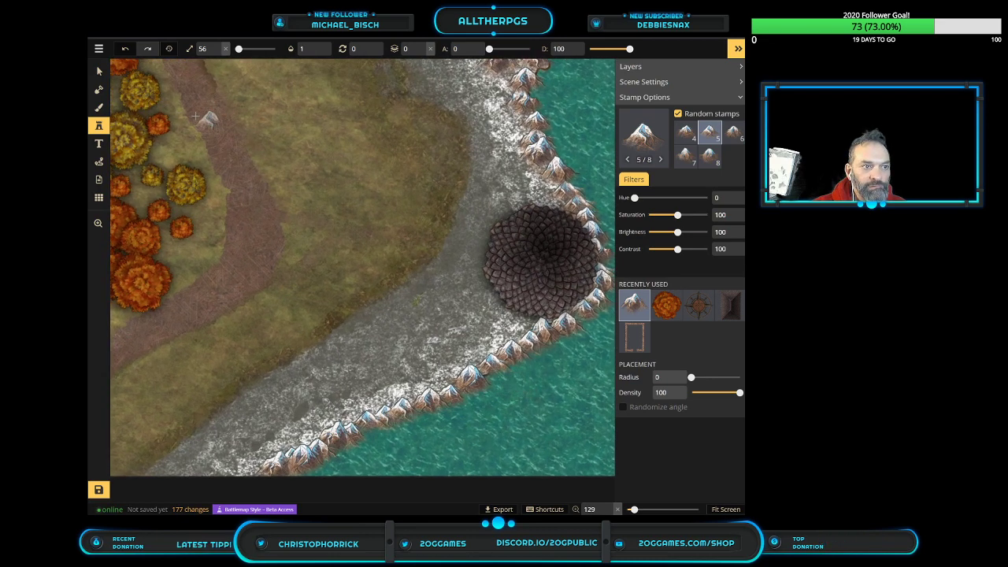
pyautogui.click(99, 71)
pyautogui.click(303, 461)
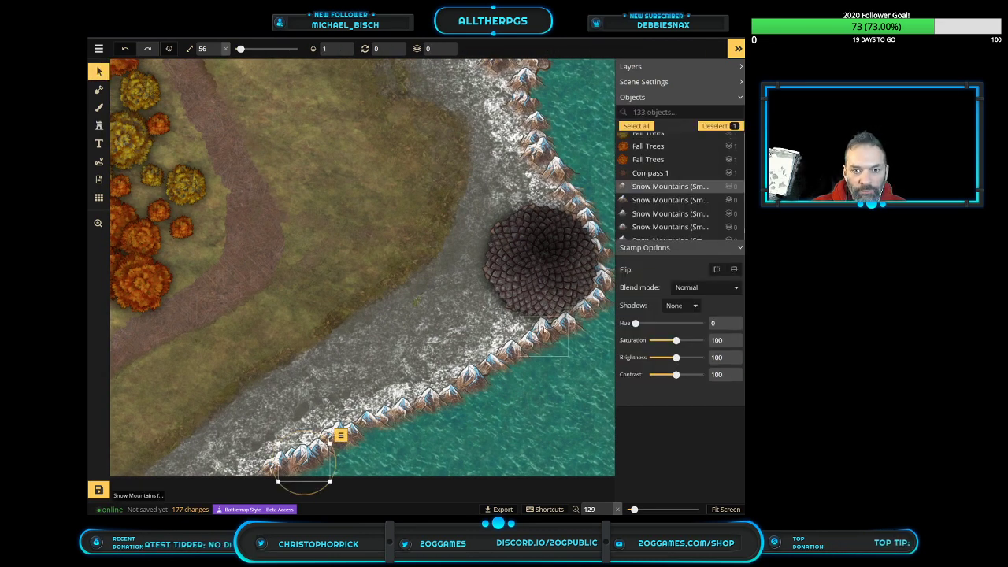
pyautogui.click(544, 335)
pyautogui.click(445, 51)
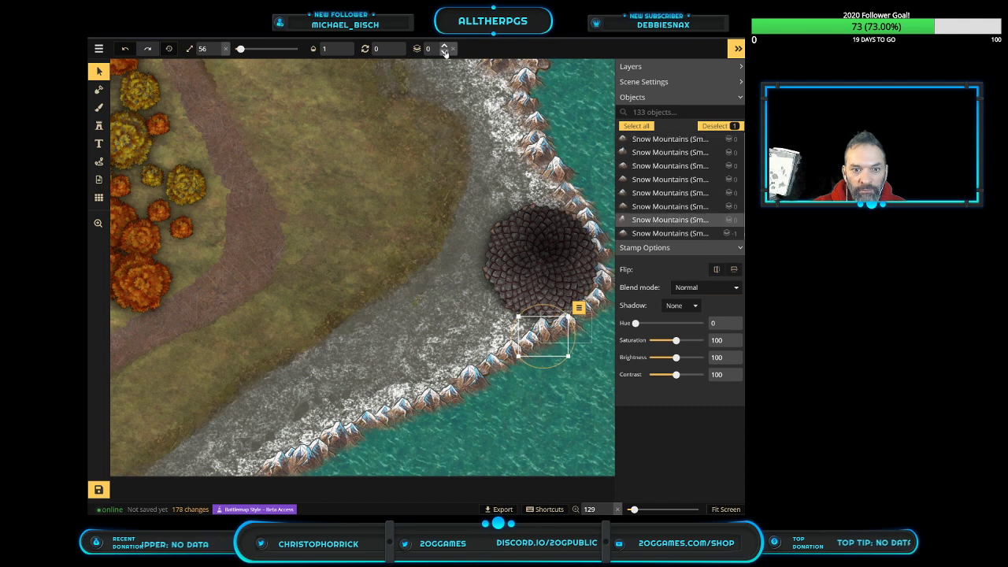
pyautogui.click(445, 46)
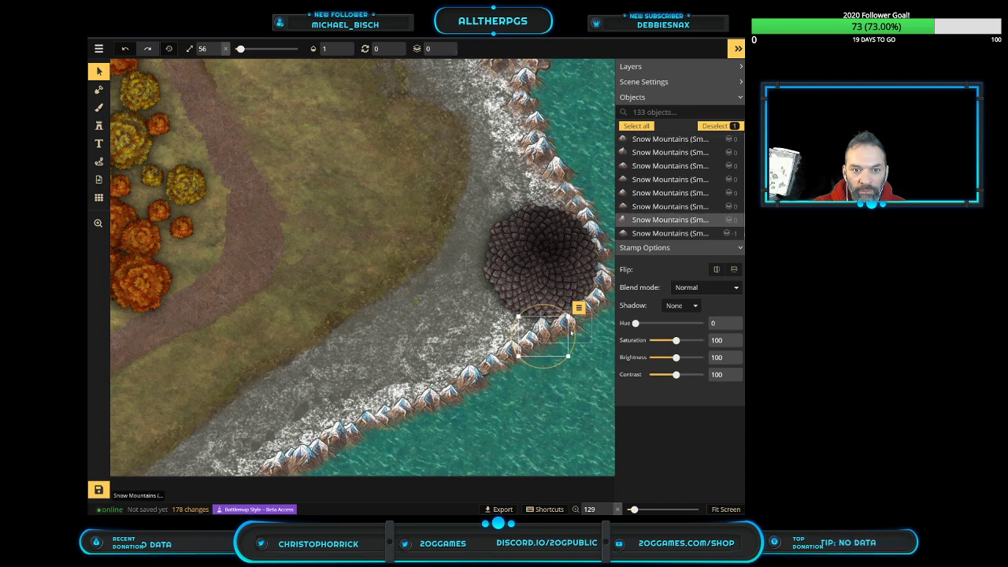
pyautogui.click(445, 52)
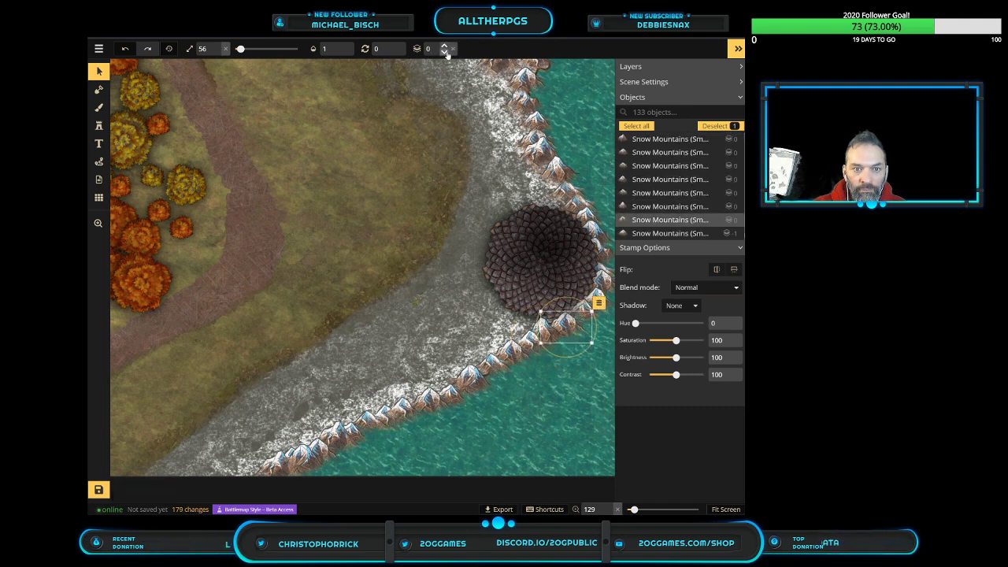
# Raise the tower's round stone wall to layer 3, and restack the Whole Marble Roofs stamp above it on layer 3
pyautogui.click(475, 199)
pyautogui.click(445, 46)
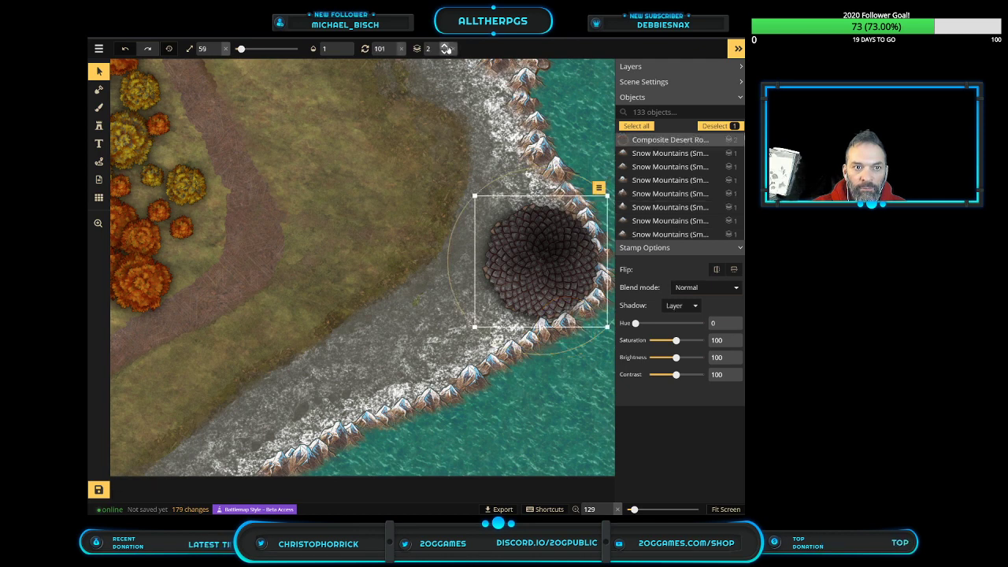
pyautogui.click(445, 47)
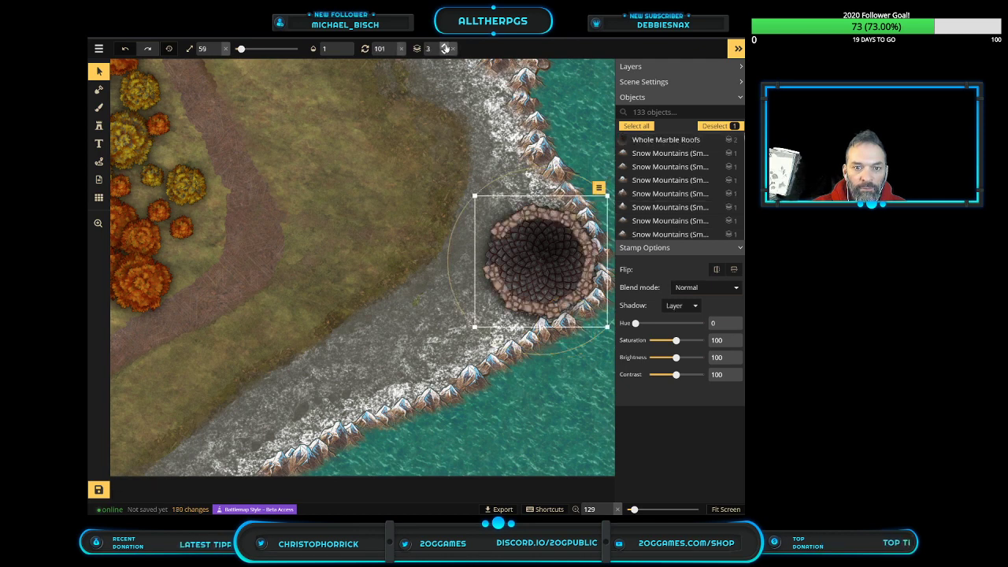
pyautogui.moveTo(519, 256)
pyautogui.mouseDown()
pyautogui.moveTo(500, 253)
pyautogui.moveTo(528, 259)
pyautogui.moveTo(518, 260)
pyautogui.mouseUp()
pyautogui.click(535, 254)
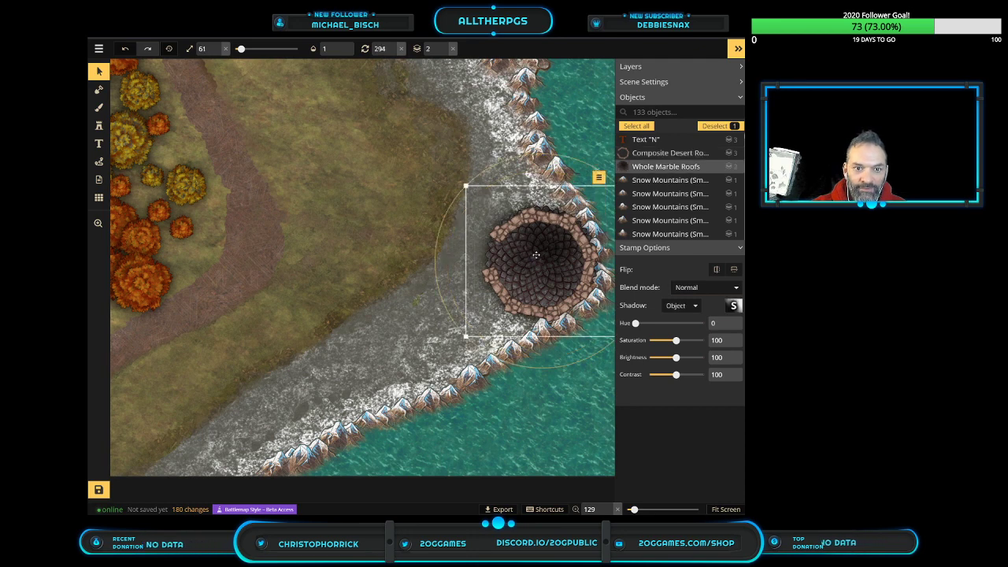
pyautogui.click(444, 48)
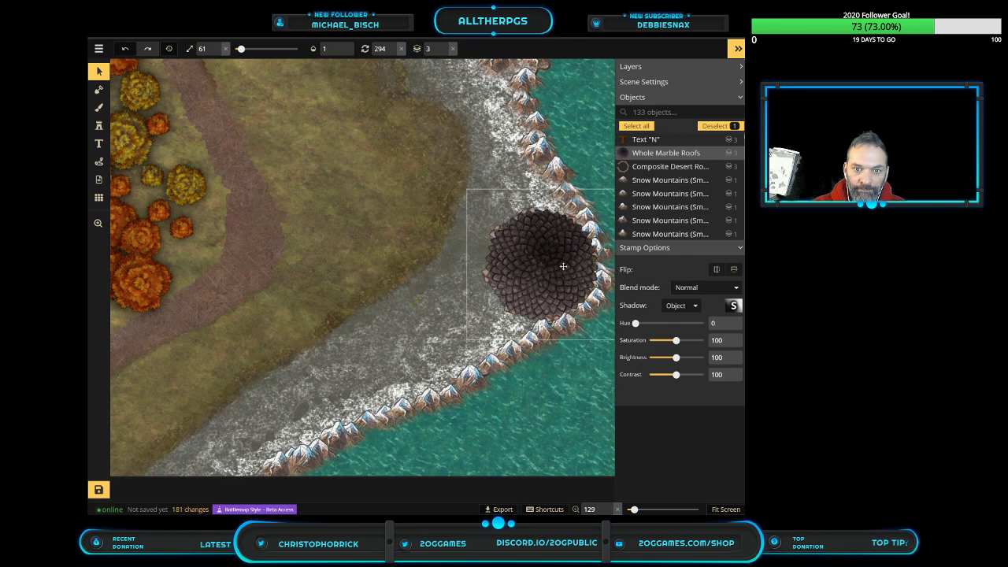
# Set up the brush with the dark grey stone texture from the Fantasy Battlemap textures, opacity 0.5 and size 31
pyautogui.scroll(1, 407, 264)
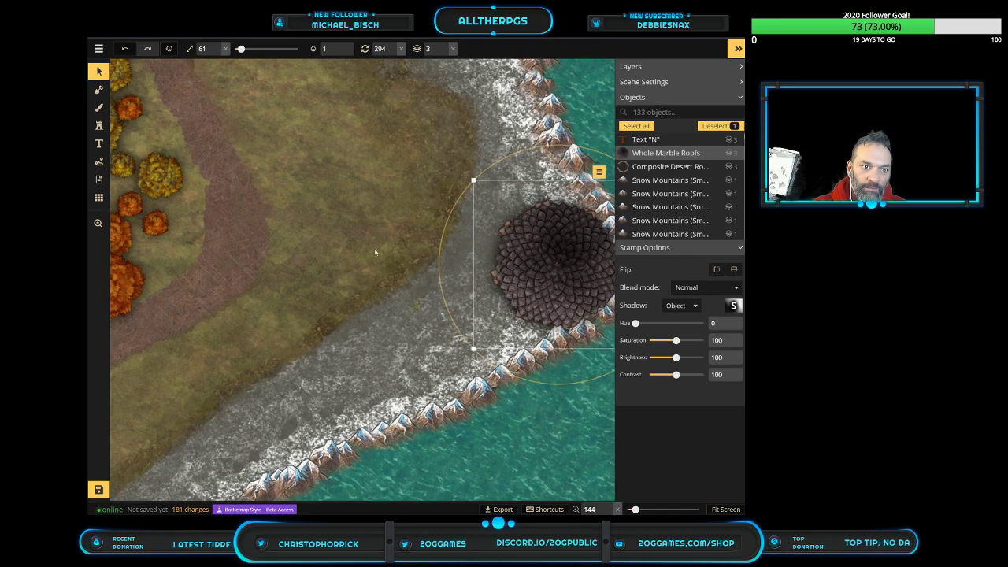
pyautogui.click(98, 107)
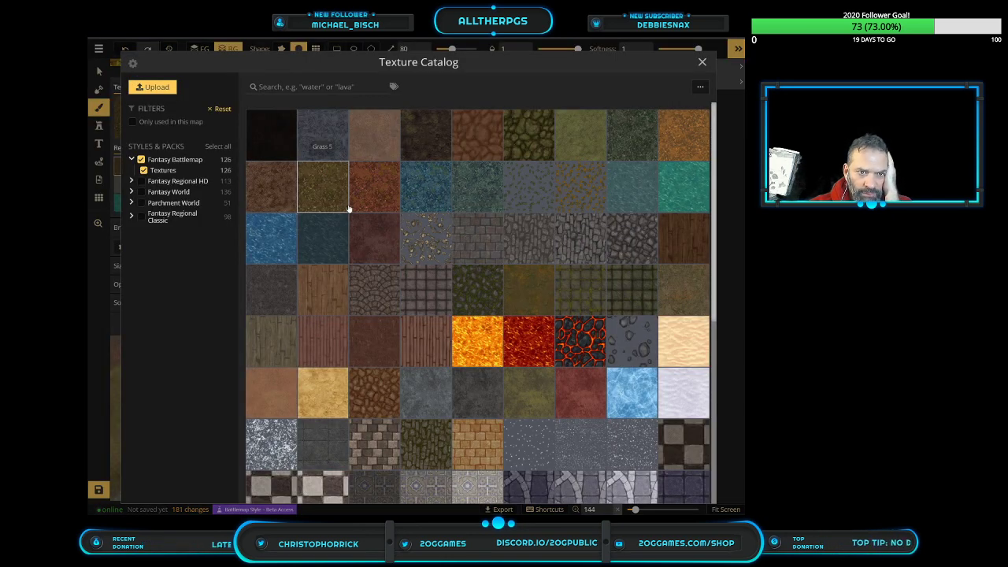
pyautogui.scroll(-3, 349, 209)
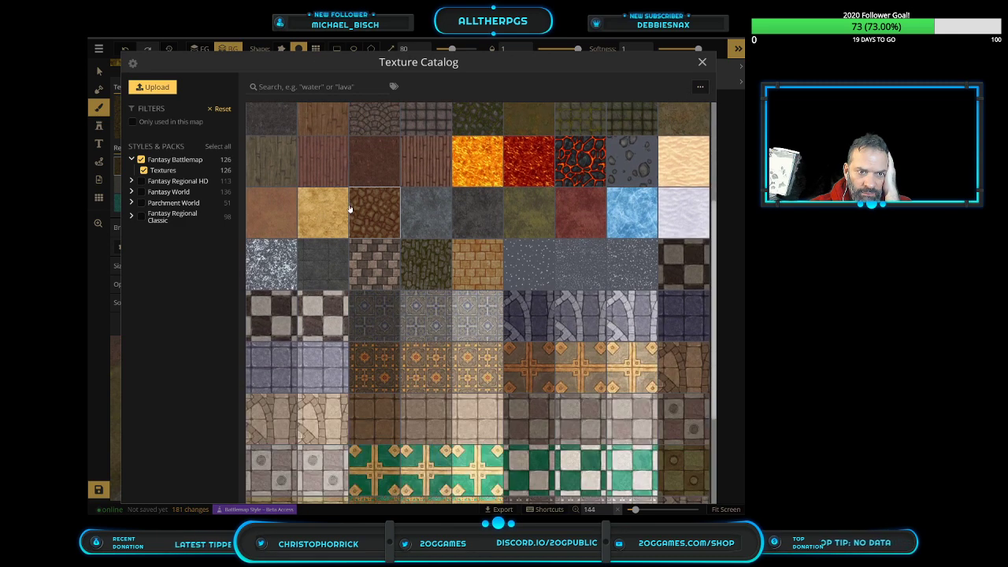
pyautogui.click(476, 218)
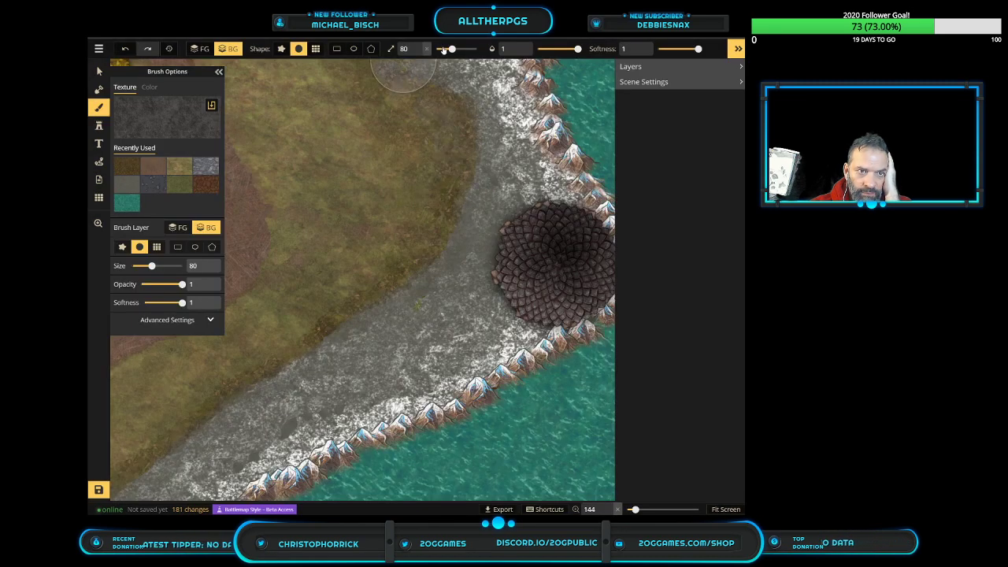
pyautogui.doubleClick(504, 49)
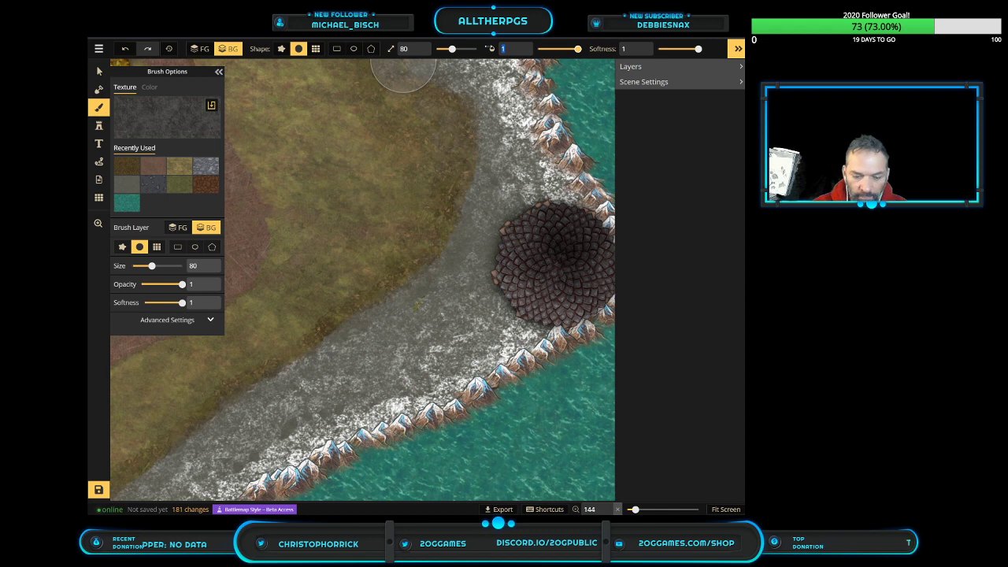
pyautogui.write('0.1')
pyautogui.write('5')
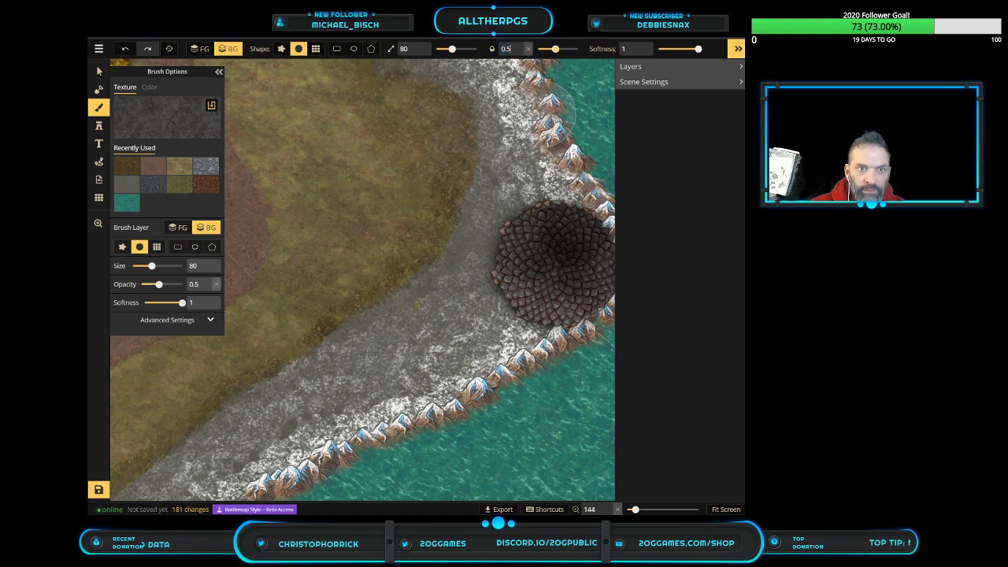
pyautogui.moveTo(469, 49); pyautogui.dragTo(441, 50)
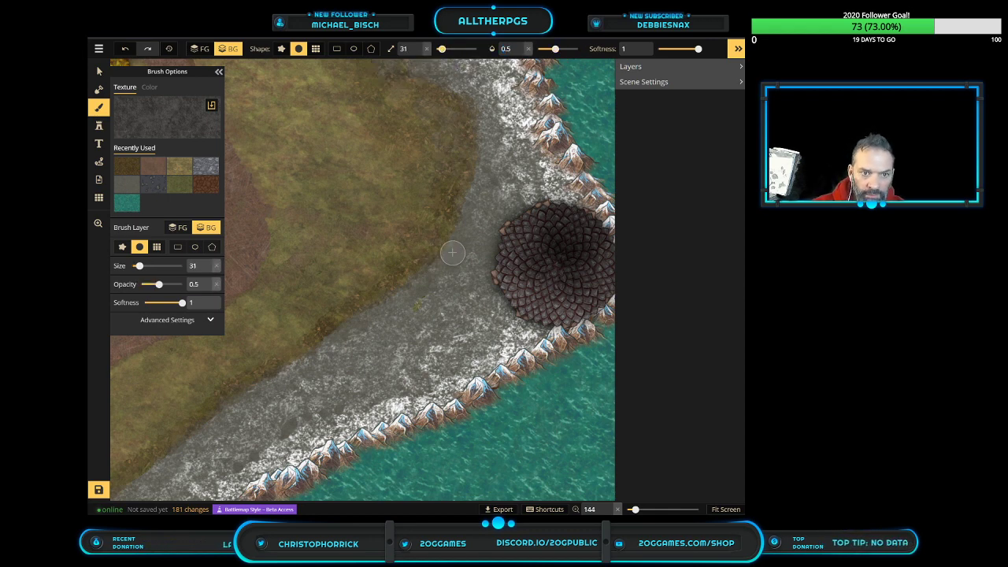
# Paint a faint dark path from the tower roof west across the rock and grass to the dirt road, switching the brush to the foreground layer
pyautogui.scroll(4, 453, 240)
pyautogui.moveTo(458, 237)
pyautogui.mouseDown()
pyautogui.moveTo(504, 236)
pyautogui.moveTo(549, 257)
pyautogui.moveTo(421, 229)
pyautogui.moveTo(499, 241)
pyautogui.mouseUp()
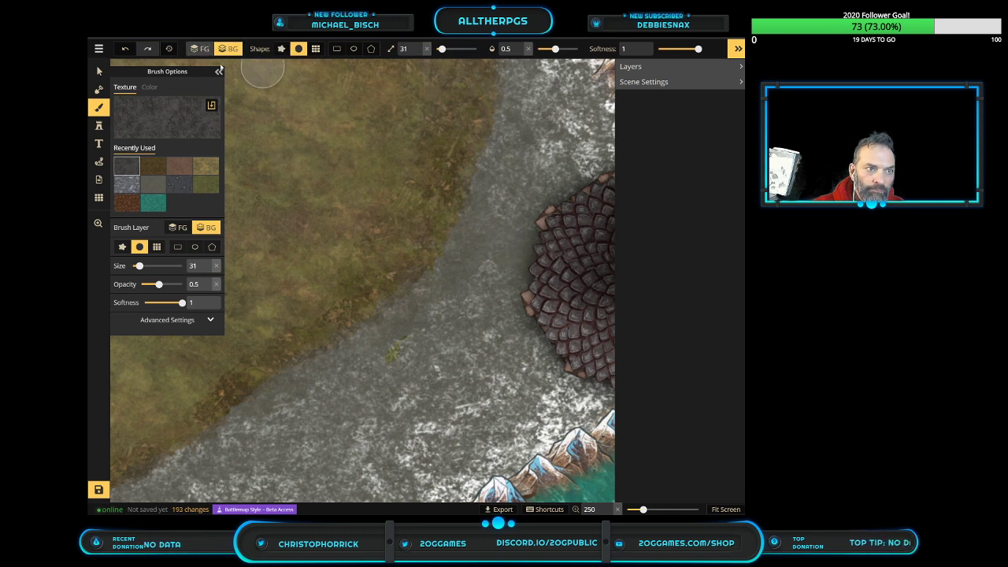
pyautogui.click(201, 49)
pyautogui.moveTo(453, 232)
pyautogui.mouseDown()
pyautogui.moveTo(408, 228)
pyautogui.moveTo(547, 261)
pyautogui.moveTo(421, 235)
pyautogui.moveTo(429, 256)
pyautogui.moveTo(498, 287)
pyautogui.moveTo(517, 255)
pyautogui.moveTo(425, 235)
pyautogui.moveTo(419, 278)
pyautogui.moveTo(423, 256)
pyautogui.moveTo(429, 277)
pyautogui.moveTo(440, 253)
pyautogui.moveTo(415, 235)
pyautogui.moveTo(272, 208)
pyautogui.moveTo(310, 226)
pyautogui.moveTo(390, 235)
pyautogui.moveTo(327, 219)
pyautogui.moveTo(265, 229)
pyautogui.moveTo(428, 246)
pyautogui.moveTo(334, 309)
pyautogui.moveTo(271, 310)
pyautogui.mouseUp()
pyautogui.scroll(-3, 271, 309)
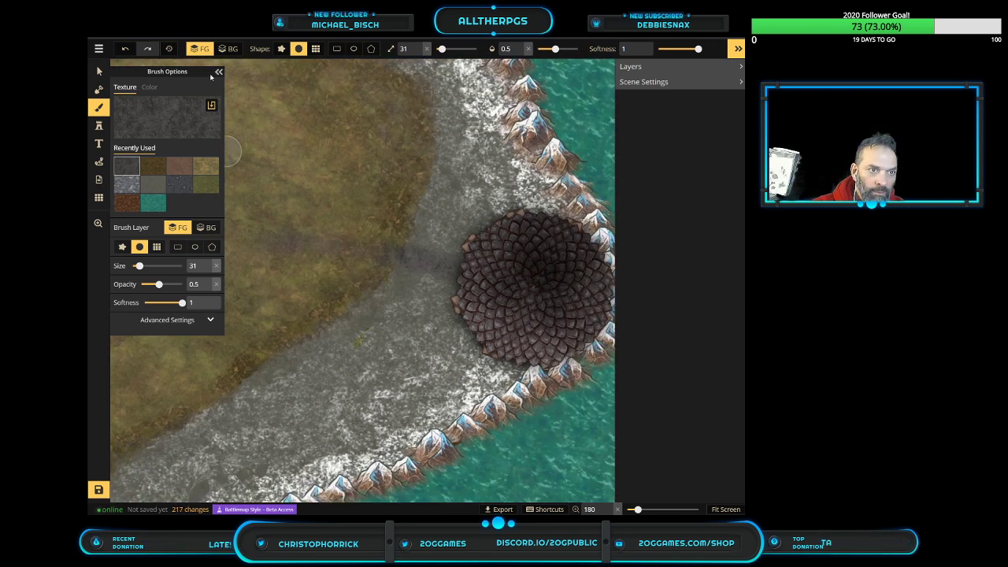
pyautogui.click(219, 72)
pyautogui.moveTo(255, 275)
pyautogui.mouseDown()
pyautogui.moveTo(291, 253)
pyautogui.moveTo(251, 242)
pyautogui.moveTo(184, 295)
pyautogui.moveTo(249, 242)
pyautogui.moveTo(238, 229)
pyautogui.moveTo(164, 214)
pyautogui.moveTo(306, 272)
pyautogui.moveTo(302, 284)
pyautogui.moveTo(229, 249)
pyautogui.moveTo(231, 297)
pyautogui.moveTo(211, 284)
pyautogui.moveTo(223, 286)
pyautogui.moveTo(243, 262)
pyautogui.moveTo(223, 292)
pyautogui.mouseUp()
pyautogui.scroll(-5, 223, 292)
pyautogui.click(100, 70)
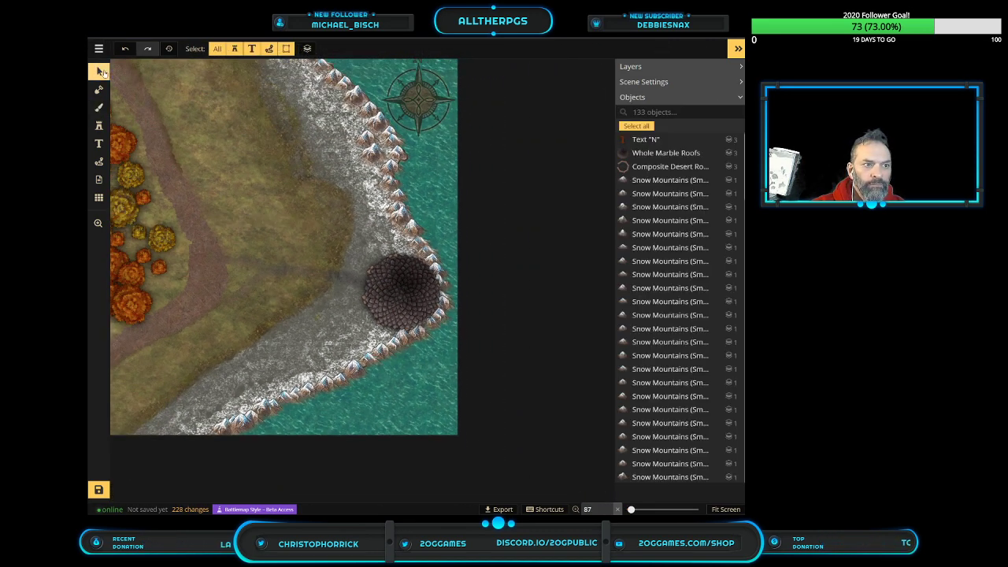
# Browse the Fantasy Regional HD stamps in the stamp catalog, from mountains and trees to buildings, statues and tents
pyautogui.click(99, 223)
pyautogui.click(353, 260)
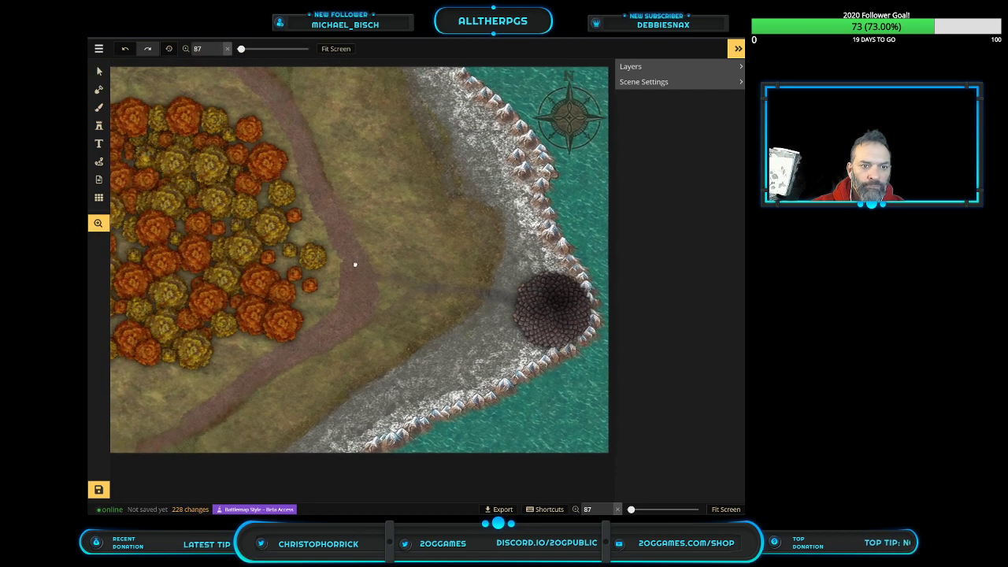
pyautogui.scroll(-1, 436, 268)
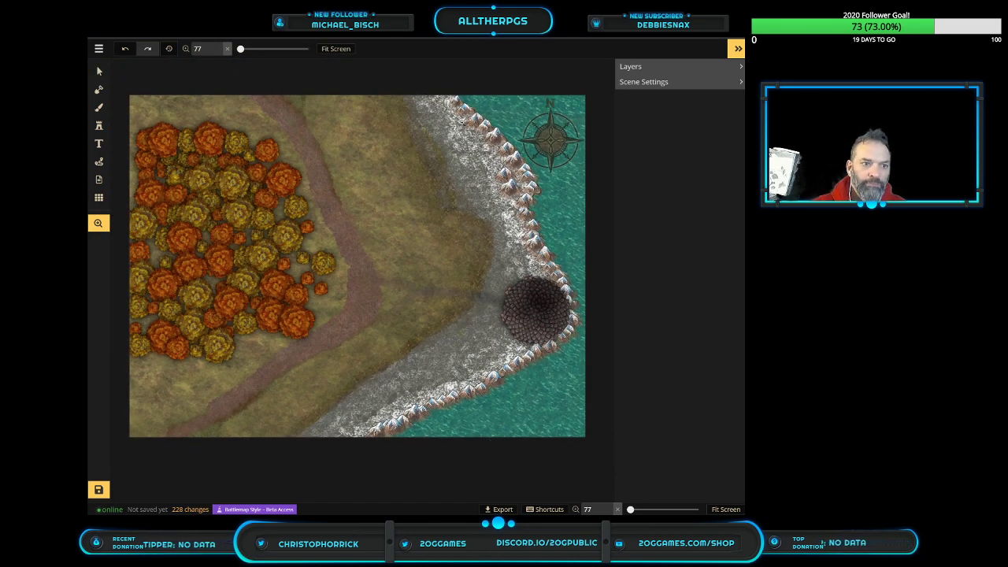
pyautogui.click(98, 125)
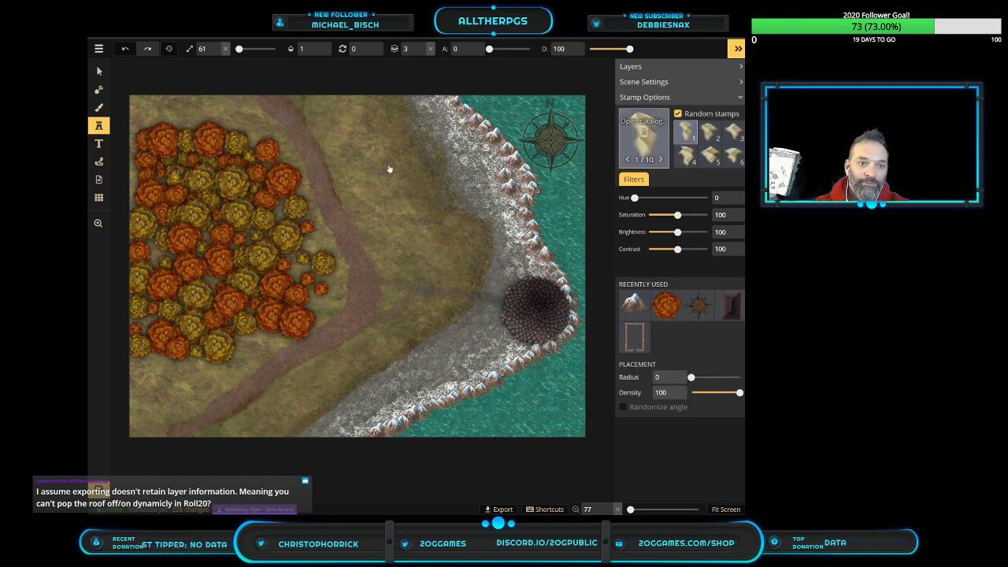
pyautogui.click(646, 135)
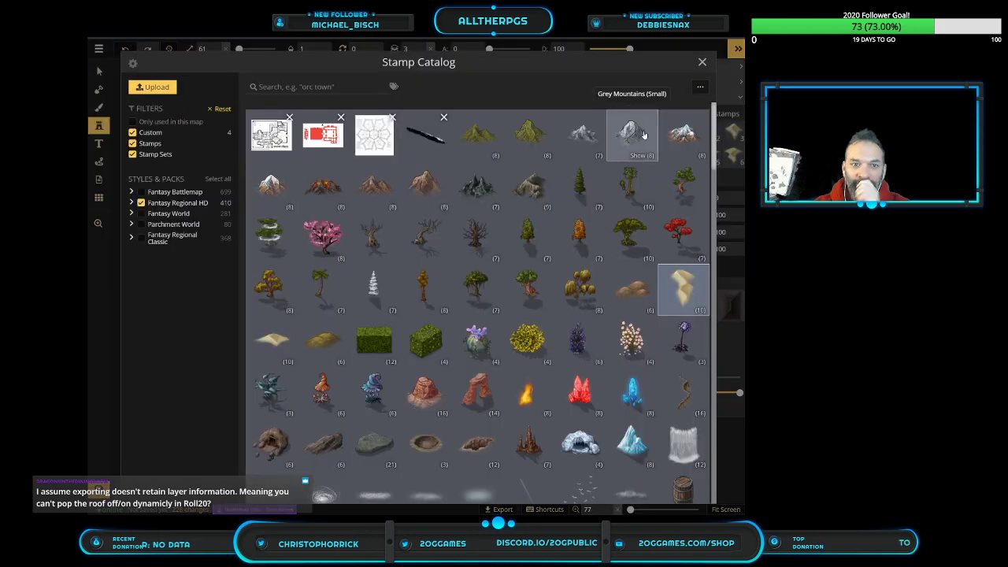
pyautogui.scroll(-5, 617, 260)
pyautogui.scroll(5, 617, 261)
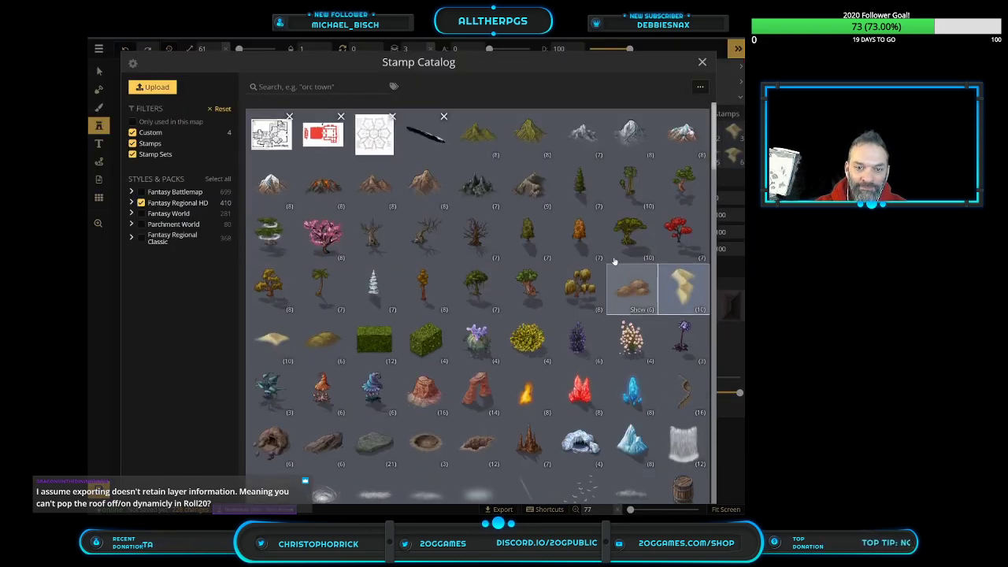
pyautogui.scroll(-5, 617, 264)
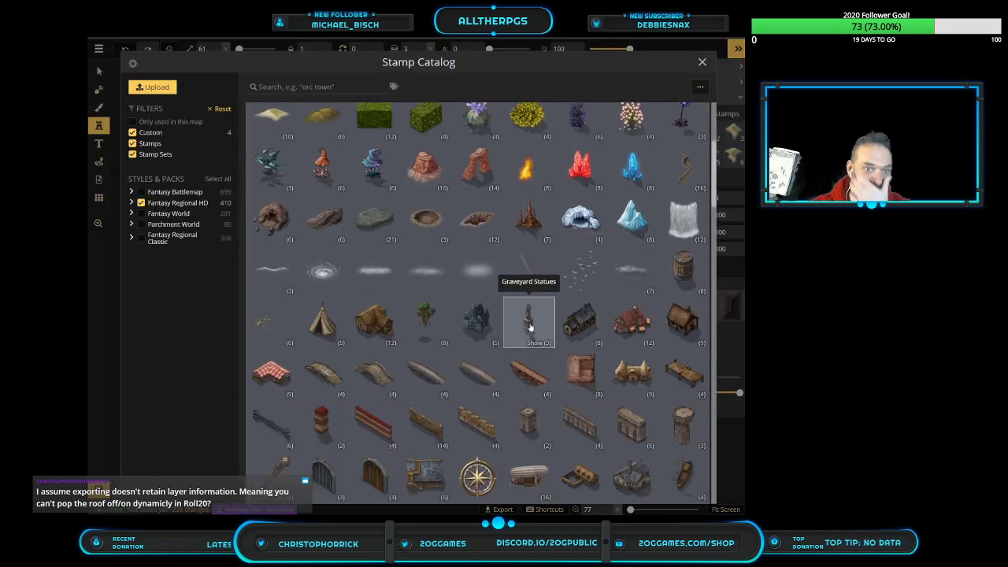
pyautogui.scroll(-3, 477, 355)
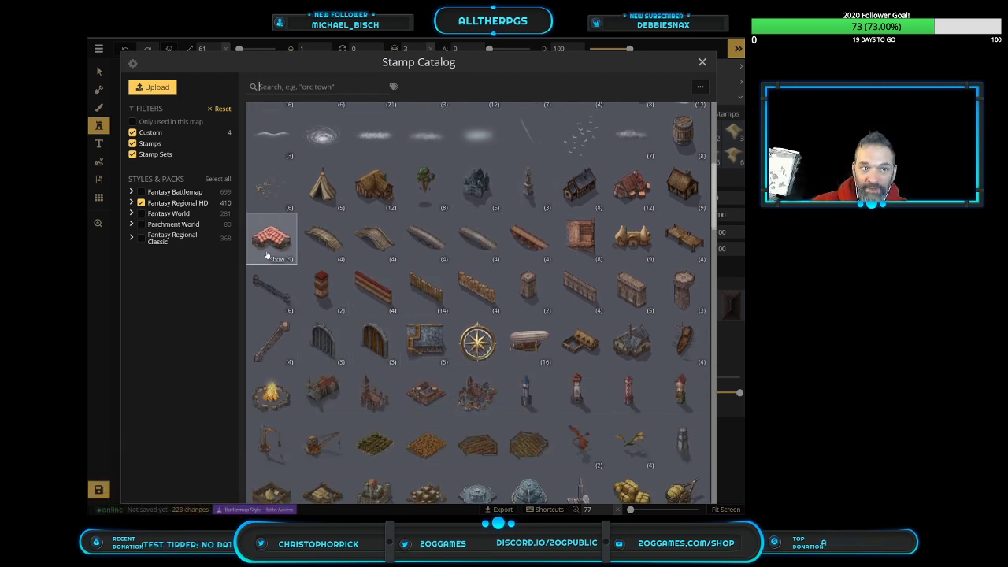
pyautogui.scroll(-3, 263, 252)
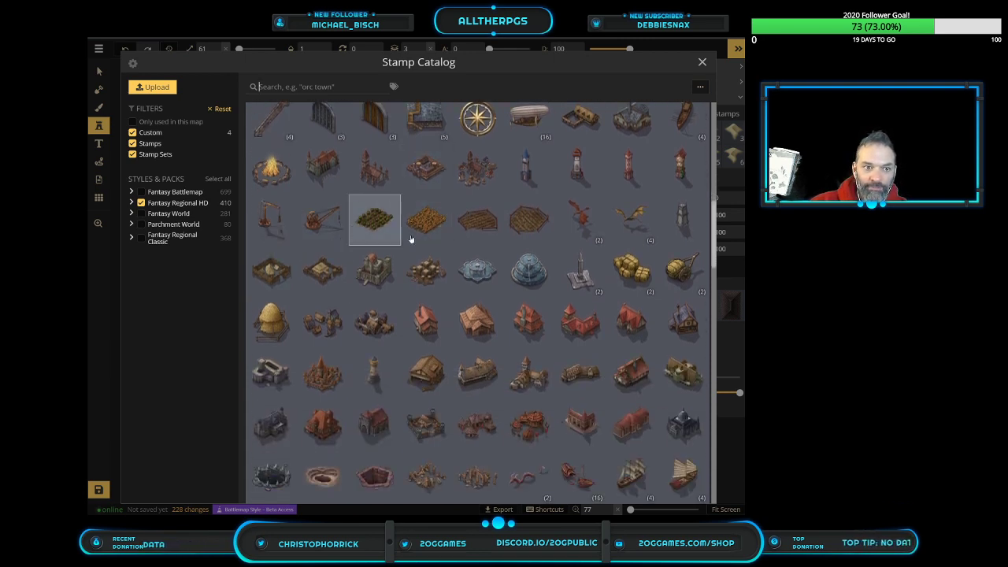
pyautogui.scroll(-5, 449, 347)
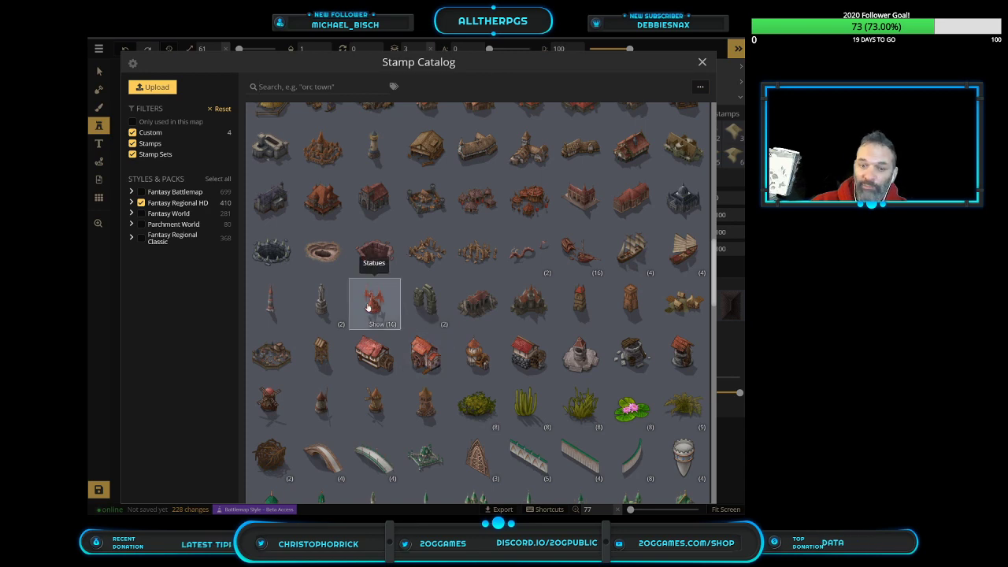
pyautogui.scroll(-4, 367, 309)
pyautogui.scroll(-3, 365, 305)
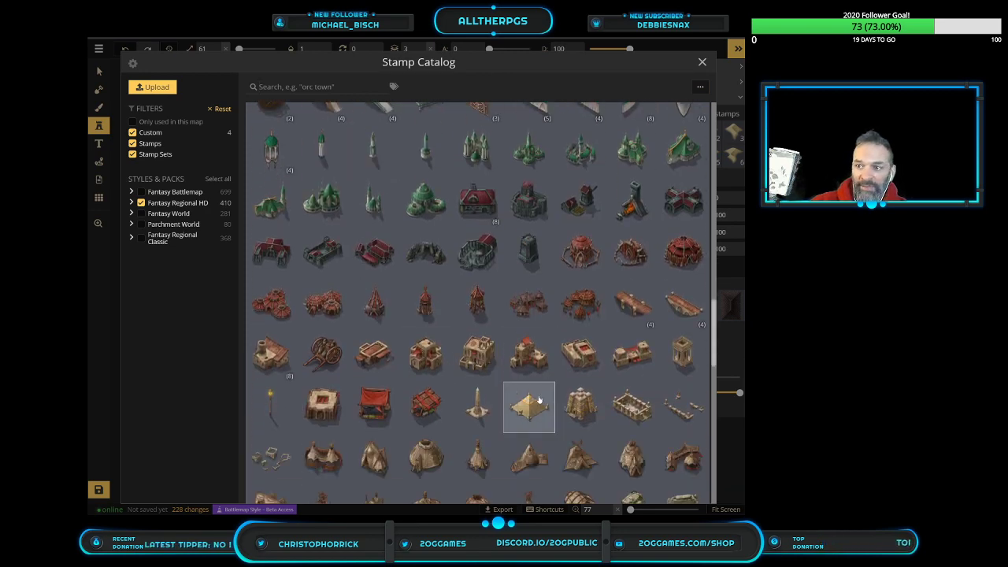
pyautogui.scroll(-5, 634, 453)
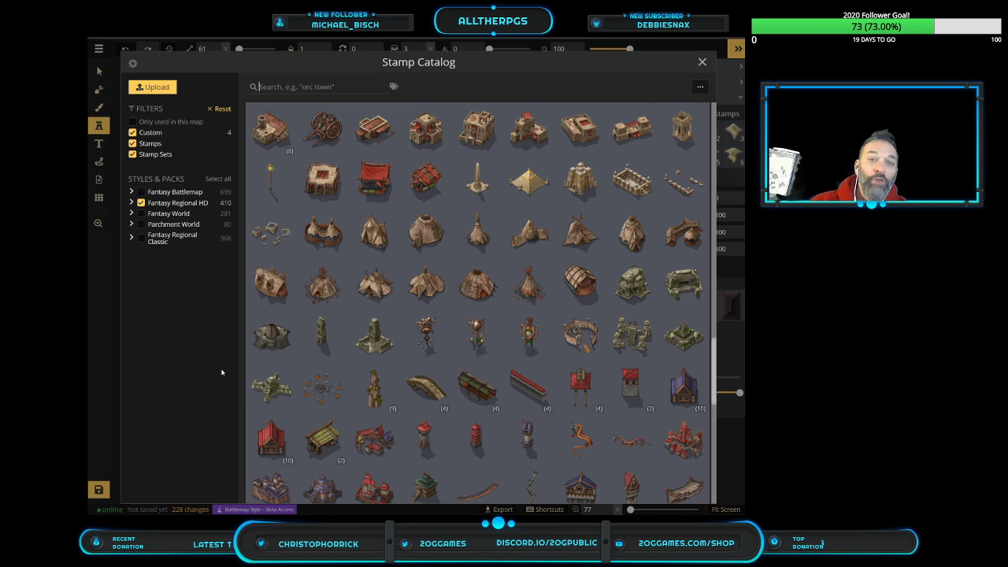
pyautogui.click(702, 62)
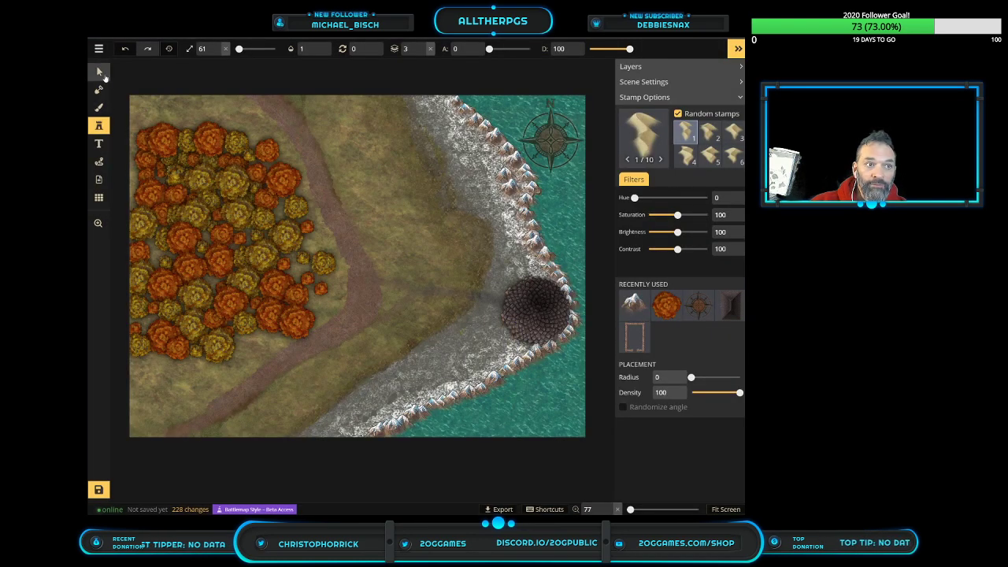
# Move the tower's round stone wall northwest onto the grass, and the Whole Marble Roofs stamp southwest of its spot
pyautogui.click(98, 71)
pyautogui.click(526, 318)
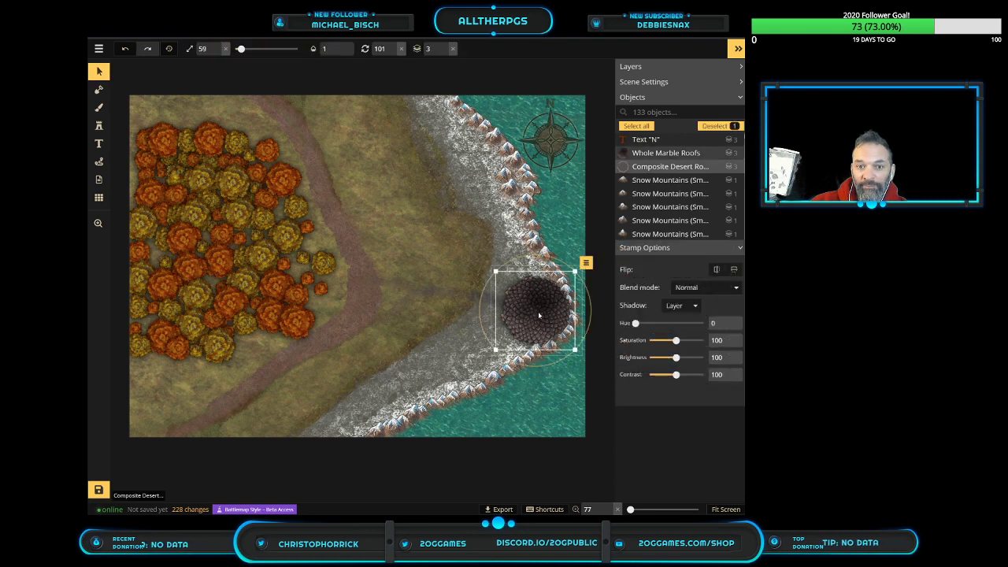
pyautogui.moveTo(537, 309); pyautogui.dragTo(435, 254)
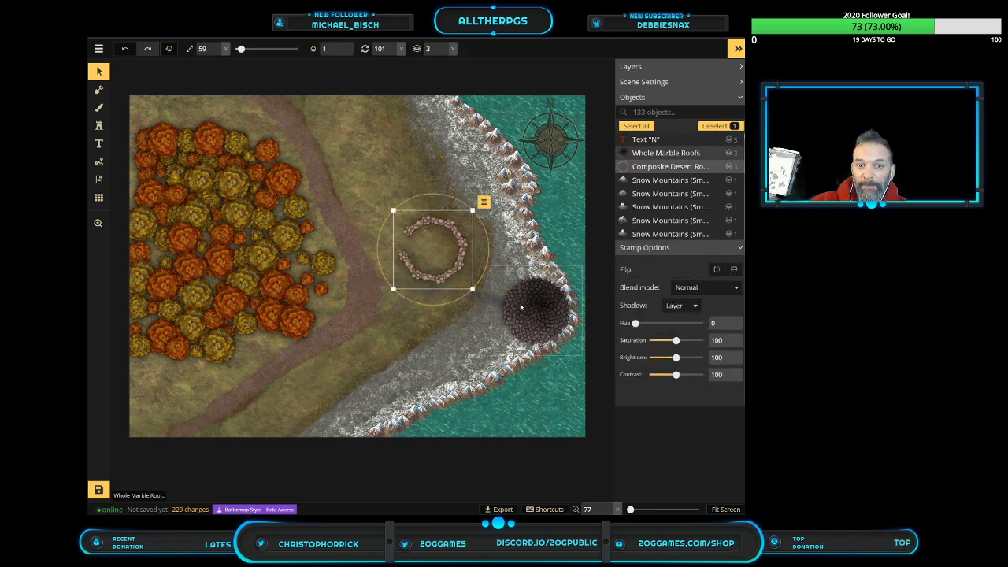
pyautogui.moveTo(535, 306); pyautogui.dragTo(407, 345)
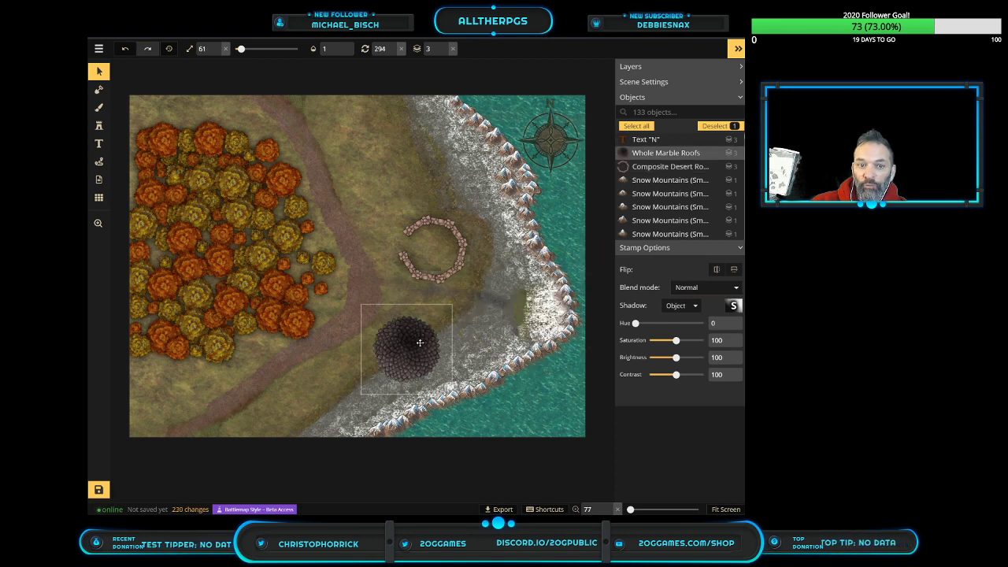
# Reposition the round stone wall on the promontory inside the mountain edge, place the marble roof over it, and save the map
pyautogui.click(430, 272)
pyautogui.moveTo(429, 272); pyautogui.dragTo(522, 331)
pyautogui.click(402, 359)
pyautogui.moveTo(431, 343); pyautogui.dragTo(517, 315)
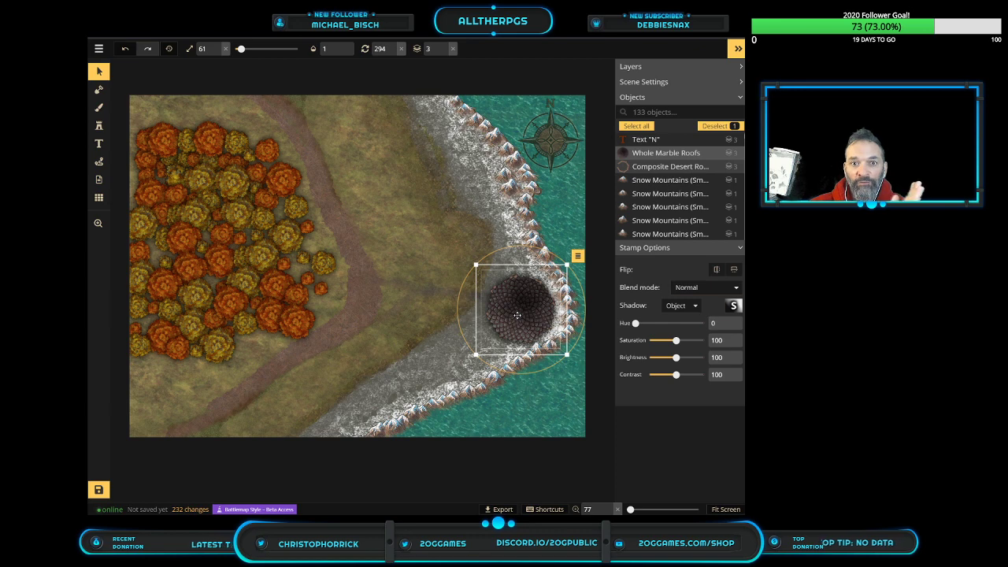
pyautogui.click(98, 490)
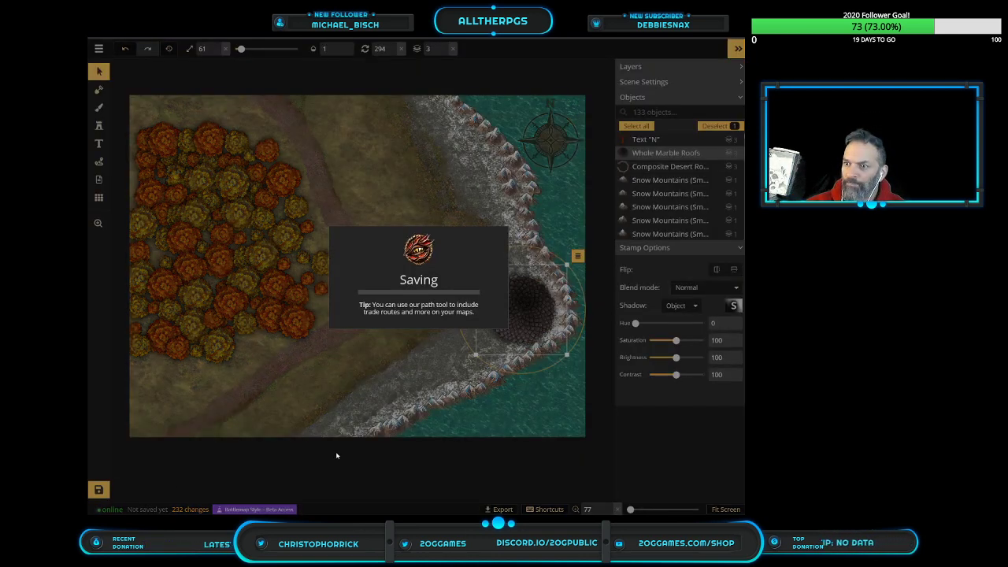
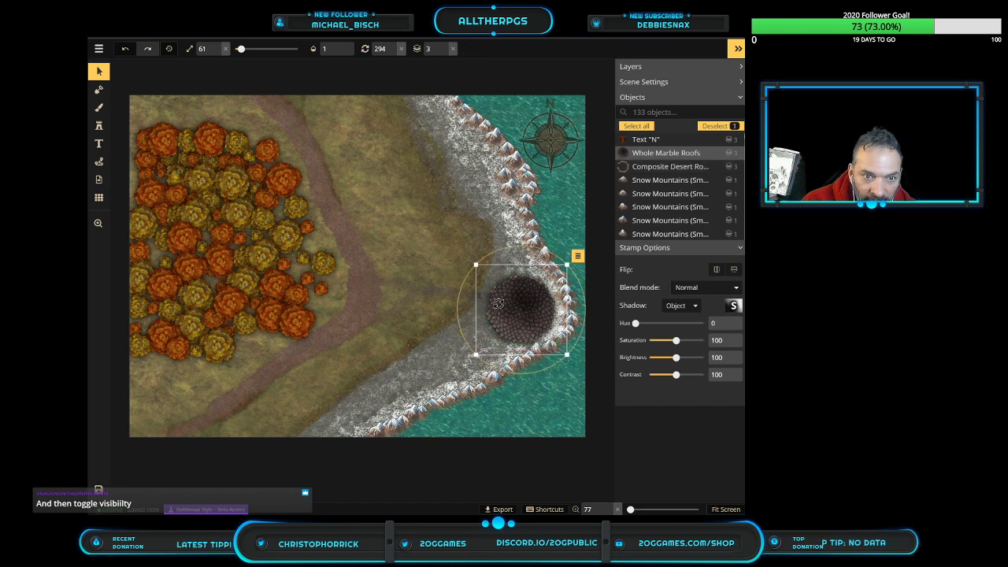
# Select the tower's round stone wall and the marble roof together
pyautogui.click(504, 299)
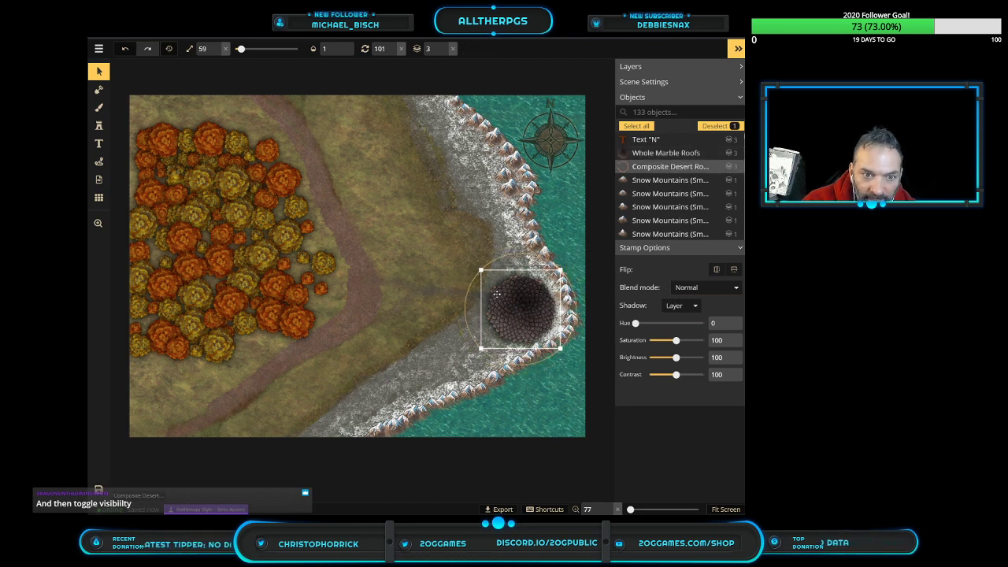
pyautogui.scroll(5, 497, 305)
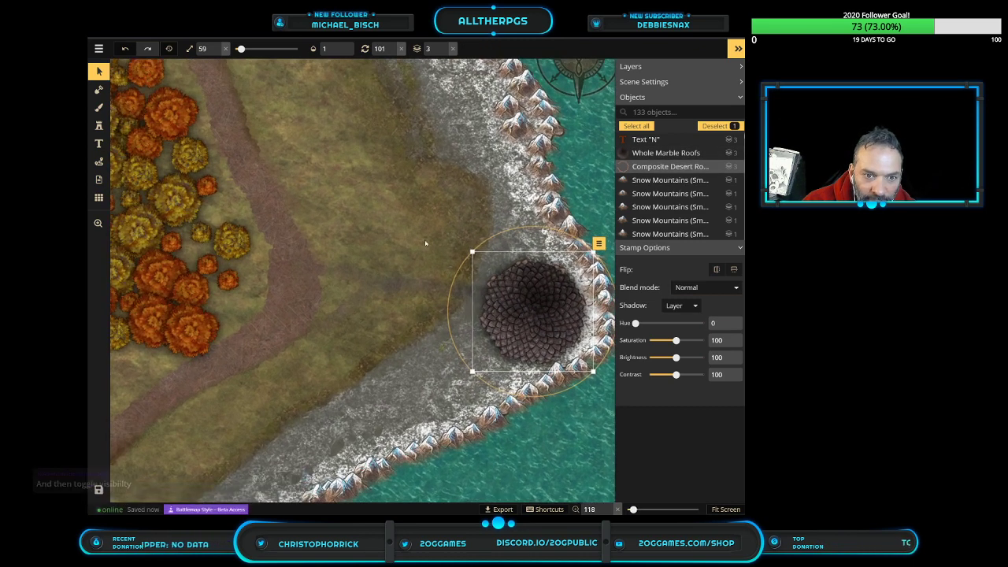
pyautogui.keyDown('shift'); pyautogui.click(520, 326); pyautogui.keyUp('shift')
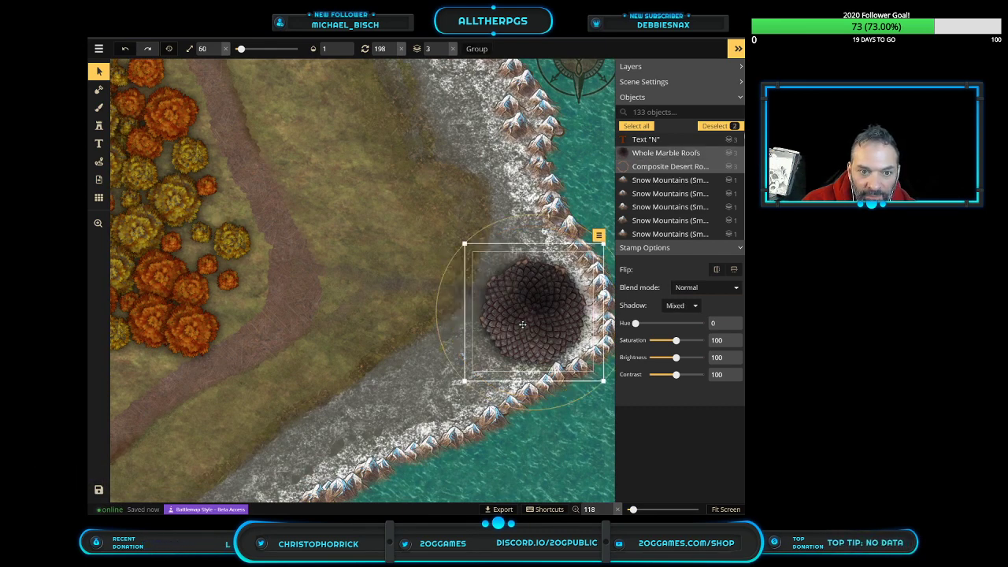
# Return to the list of own maps and start a new map in the Fantasy Battlemap style
pyautogui.click(100, 50)
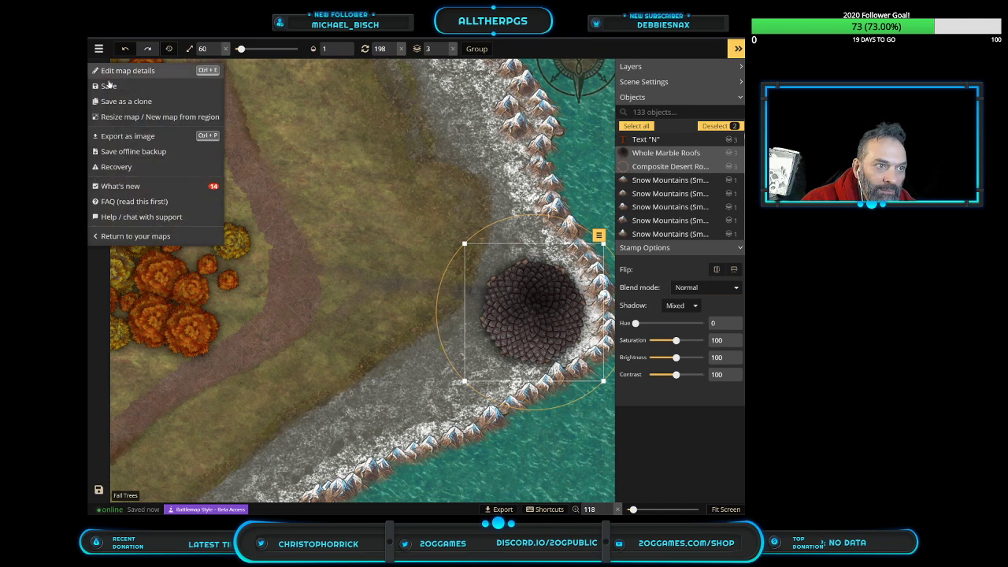
pyautogui.click(146, 241)
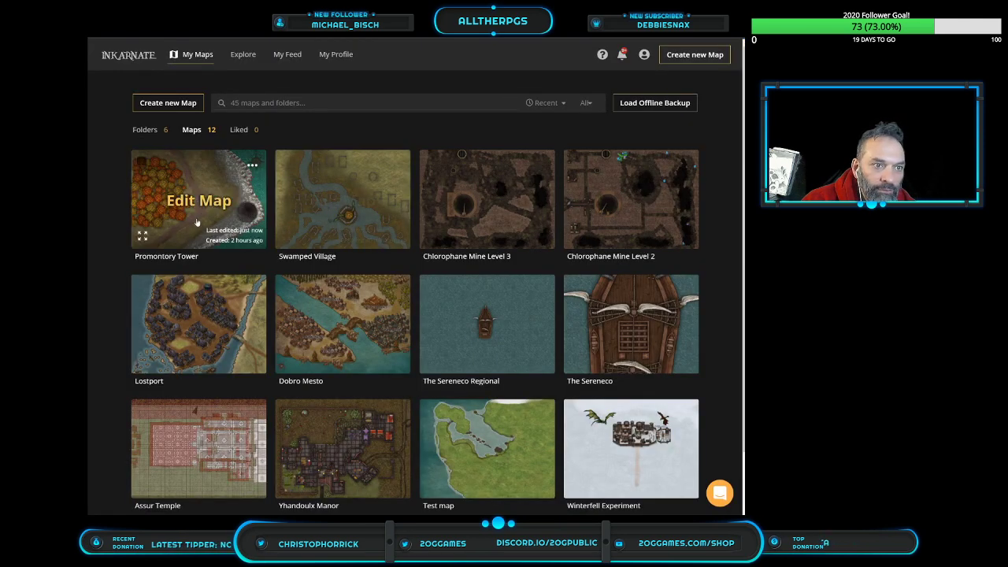
pyautogui.click(167, 103)
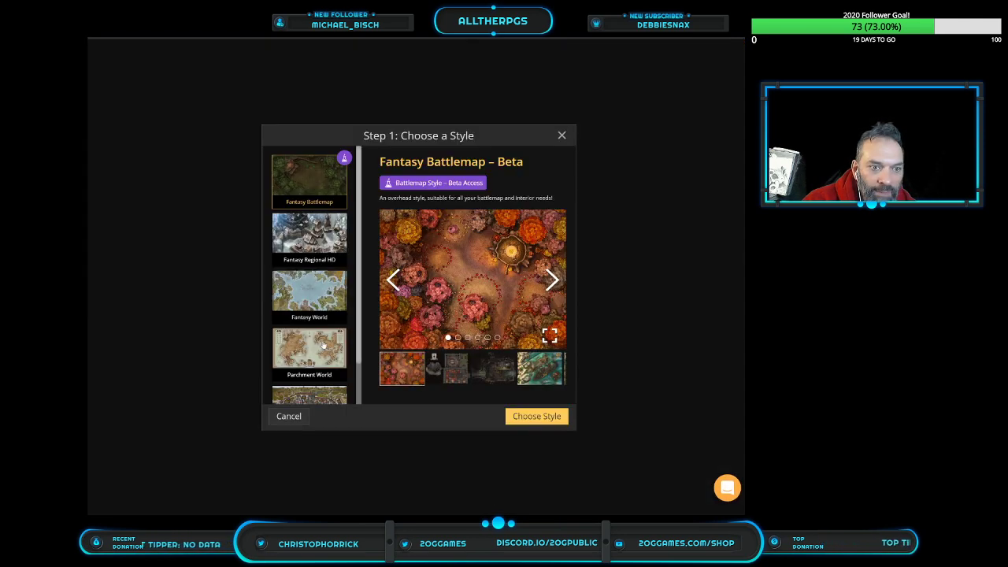
pyautogui.click(550, 419)
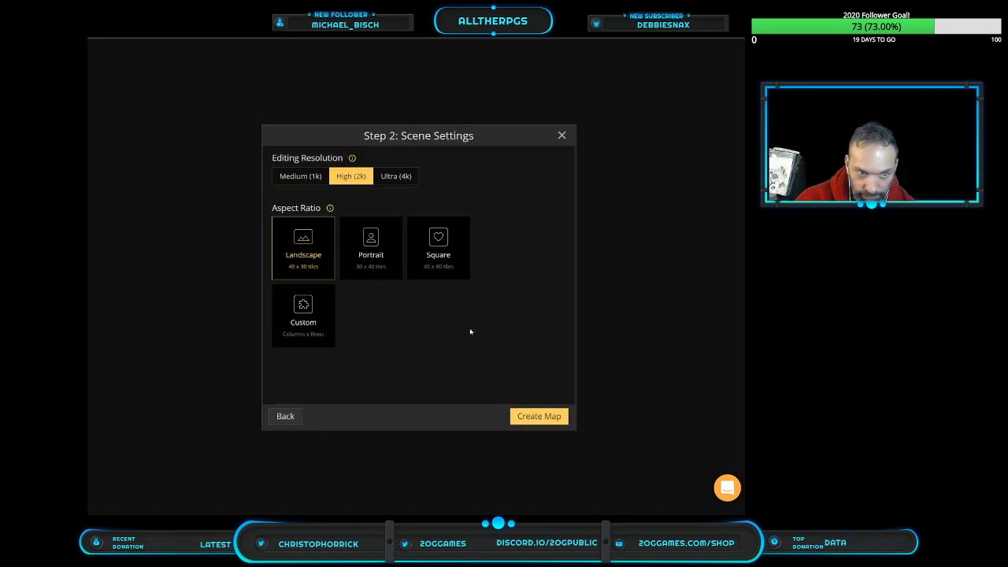
# Create the new map with Medium (1k) editing resolution and the Square 40 x 40 tiles aspect ratio
pyautogui.click(305, 178)
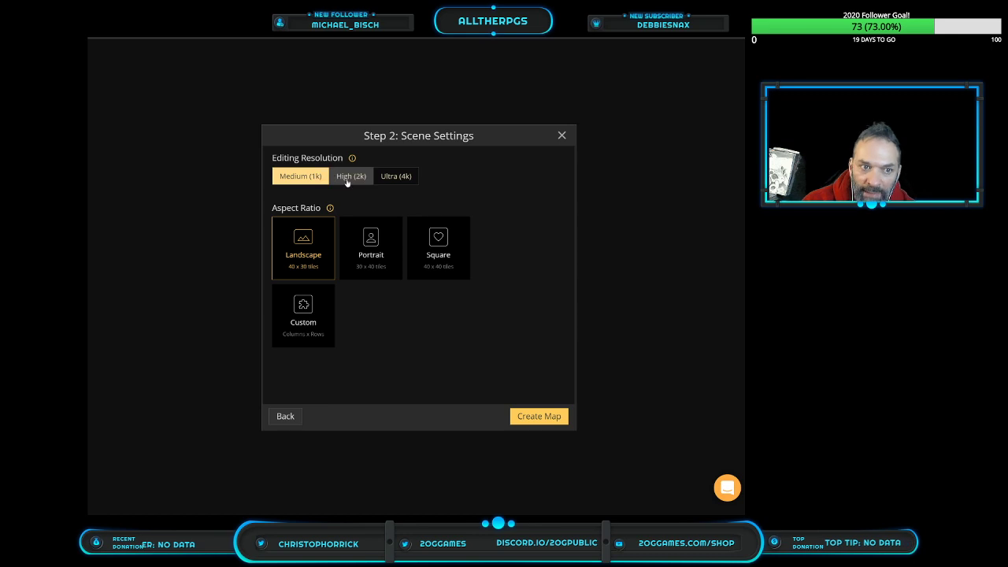
pyautogui.click(407, 180)
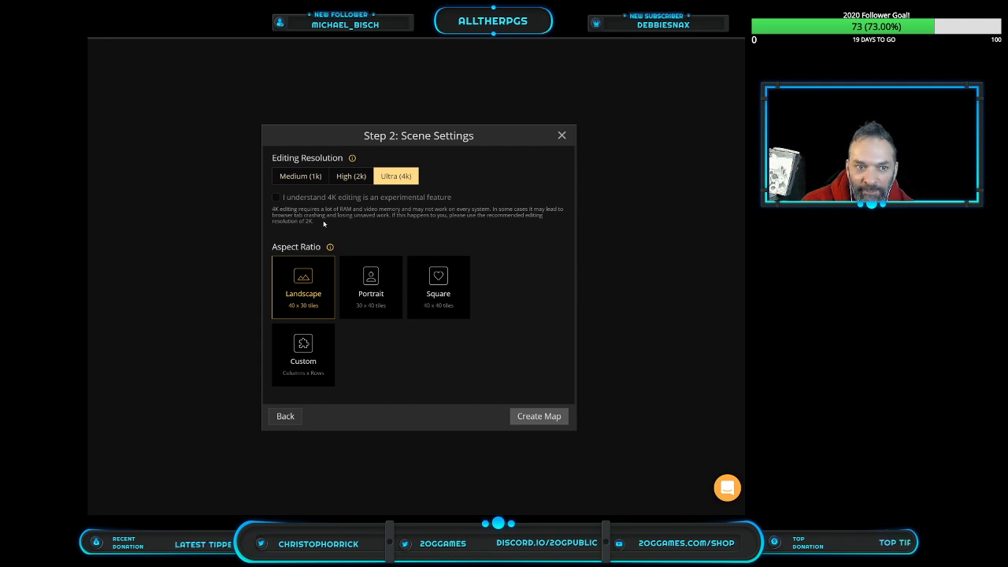
pyautogui.click(311, 180)
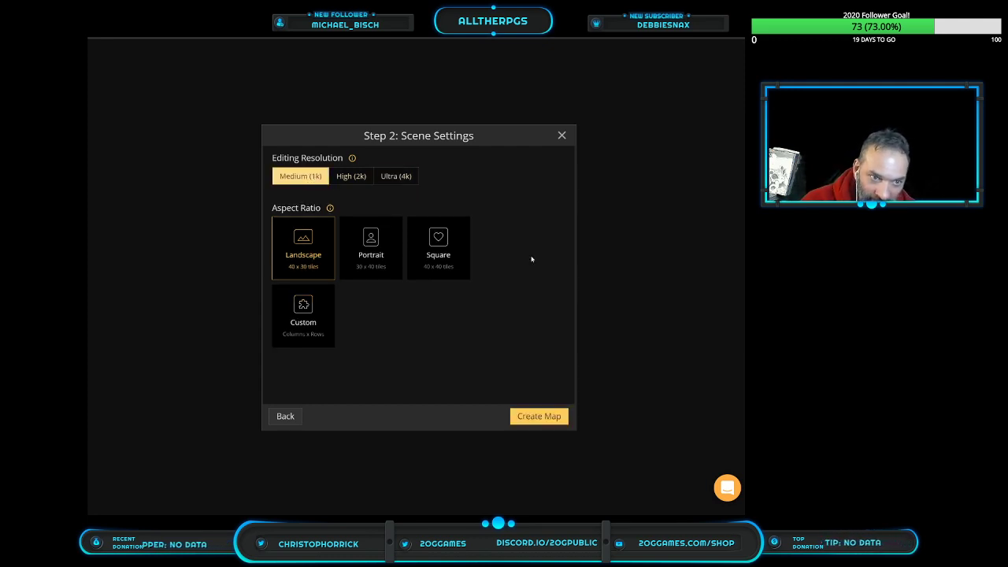
pyautogui.click(450, 259)
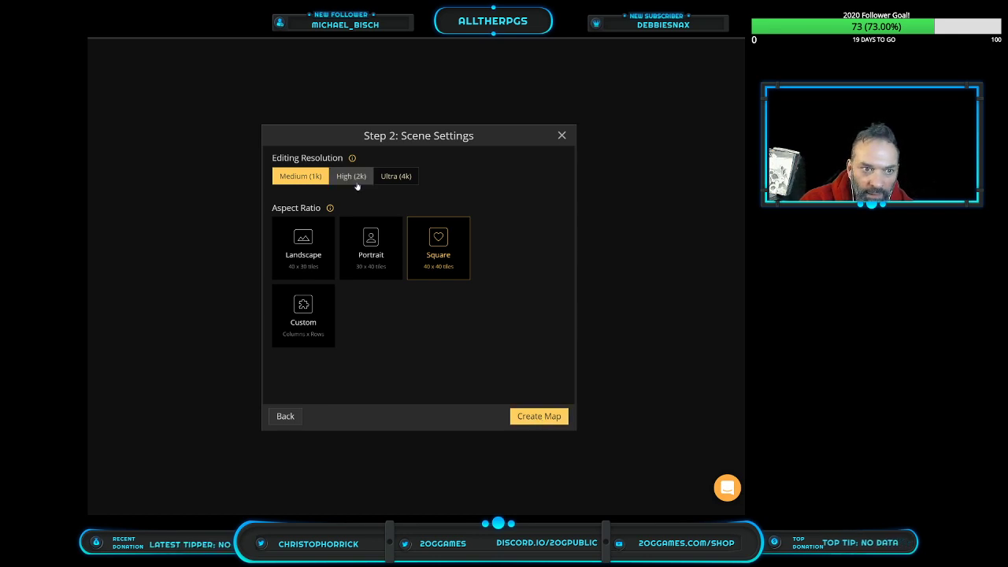
pyautogui.click(540, 419)
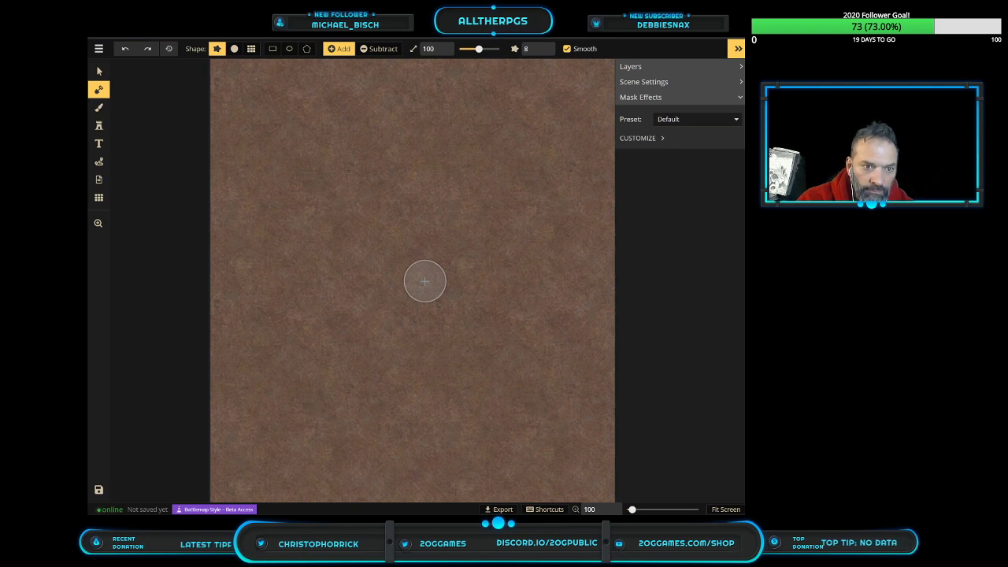
# Expand the Layers section so the Objects, Foreground and Background layers are listed beside the whole map
pyautogui.click(99, 71)
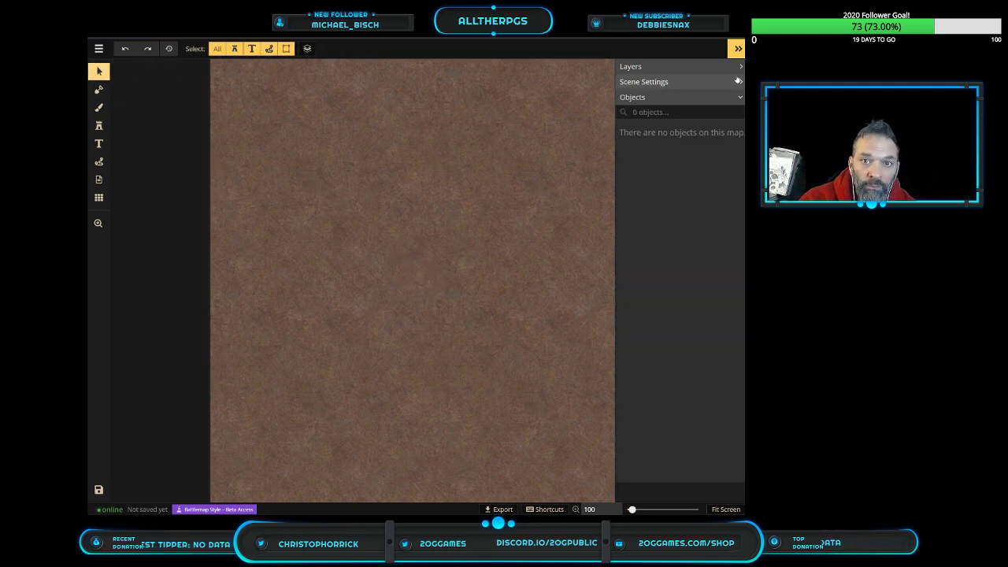
pyautogui.click(677, 66)
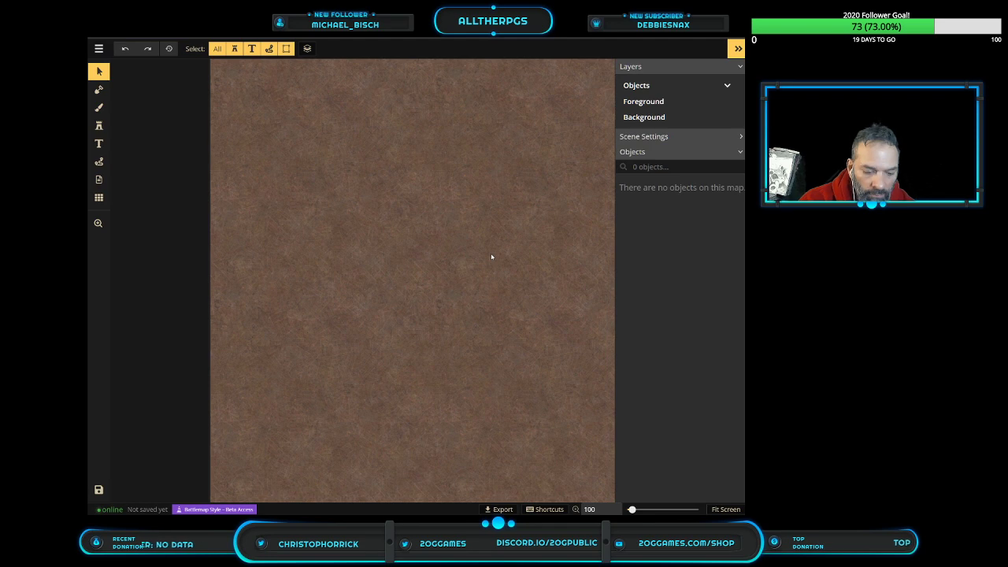
pyautogui.click(693, 67)
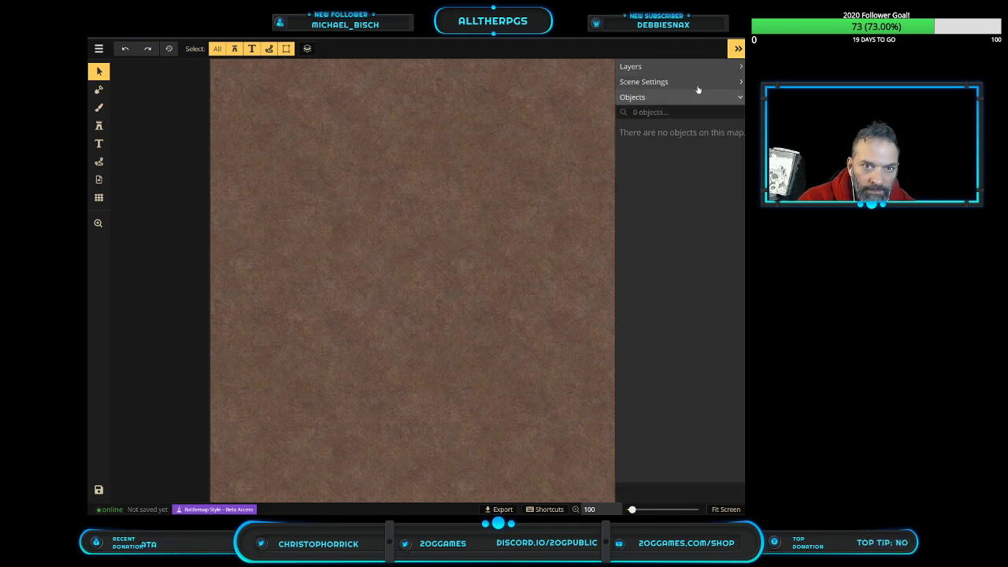
pyautogui.click(741, 70)
pyautogui.scroll(-2, 355, 294)
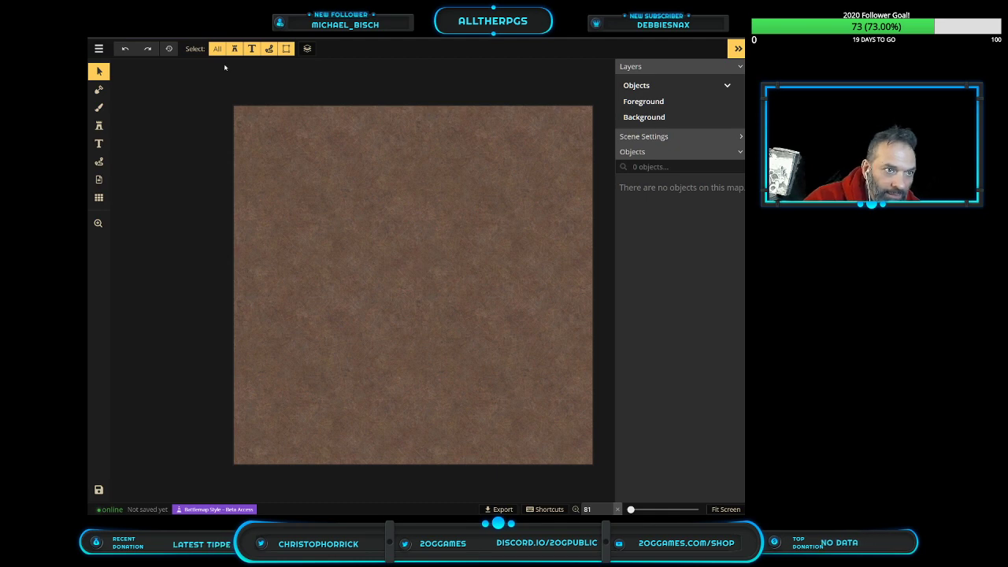
# Browse the composite stone wall sets in the Stamp Catalog and choose the round stone wall with an opening, variant 4 of 6
pyautogui.click(99, 126)
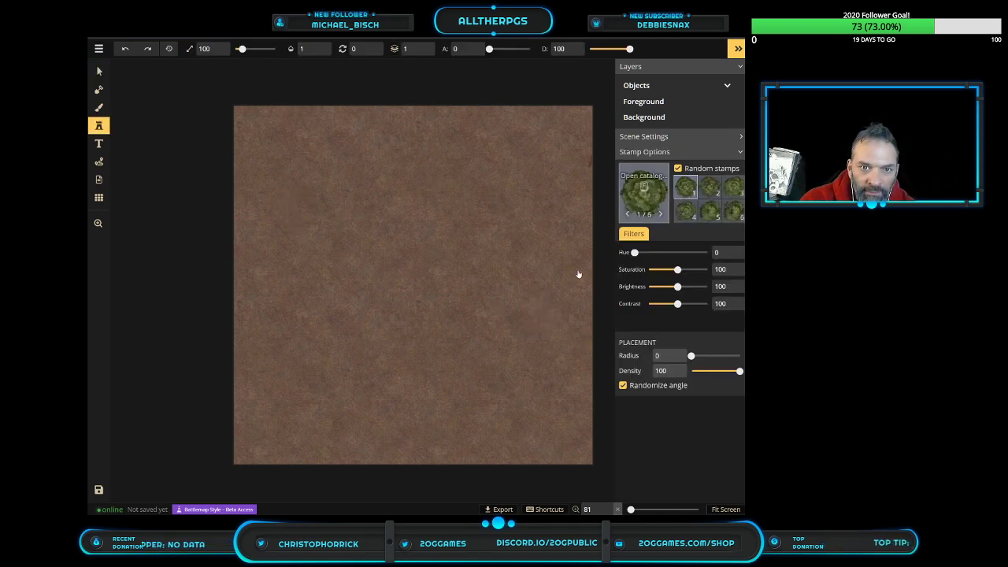
pyautogui.click(641, 191)
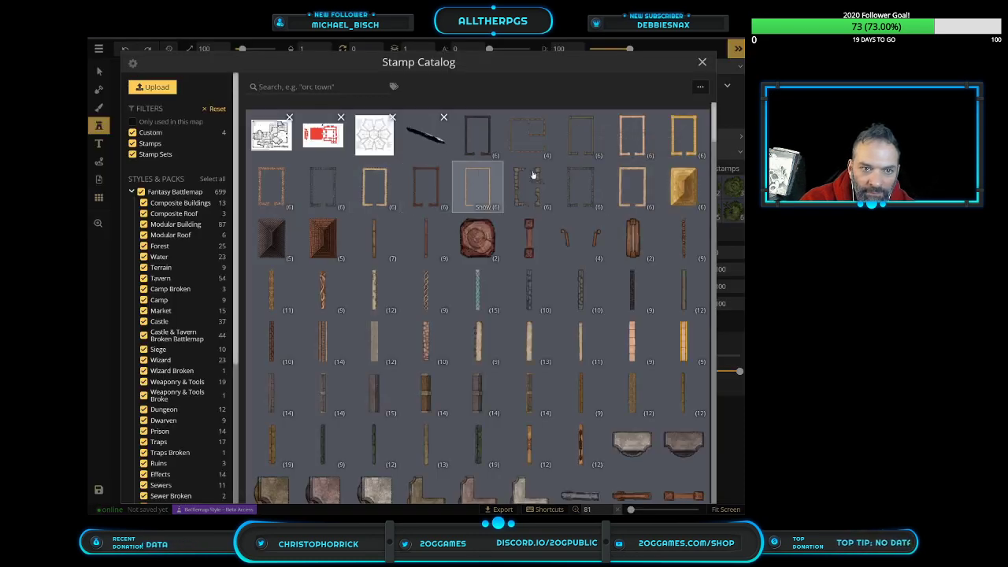
pyautogui.click(589, 208)
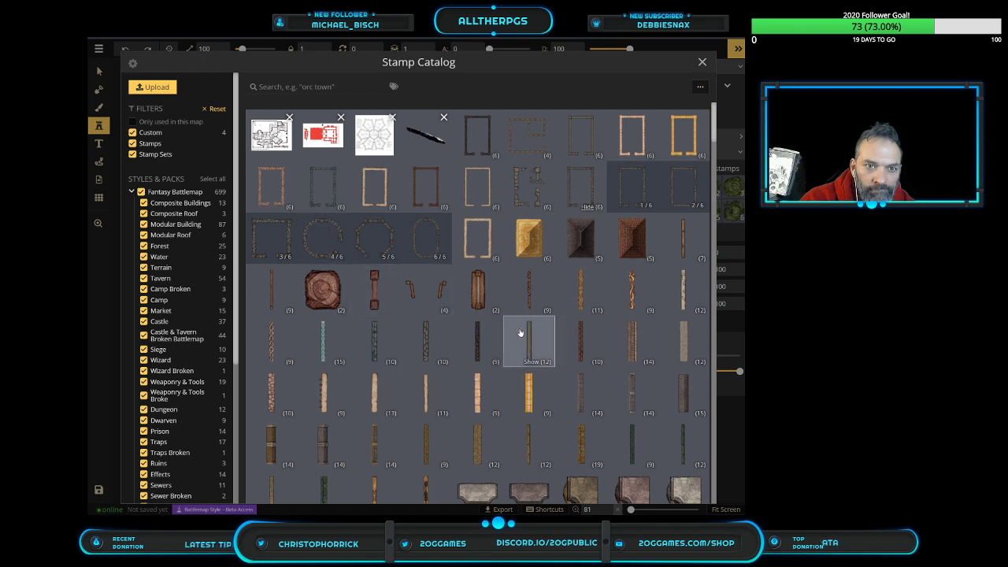
pyautogui.click(588, 154)
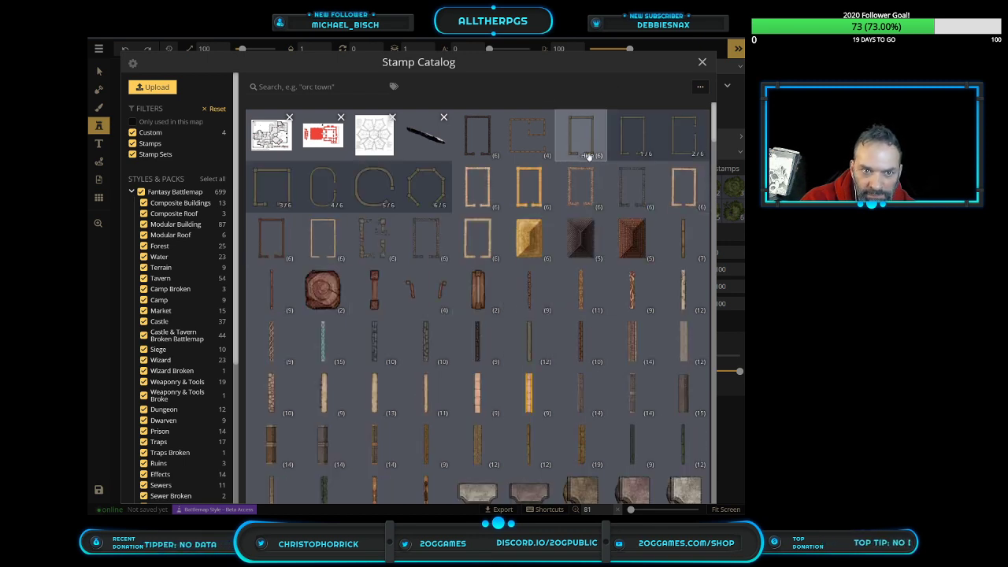
pyautogui.click(474, 157)
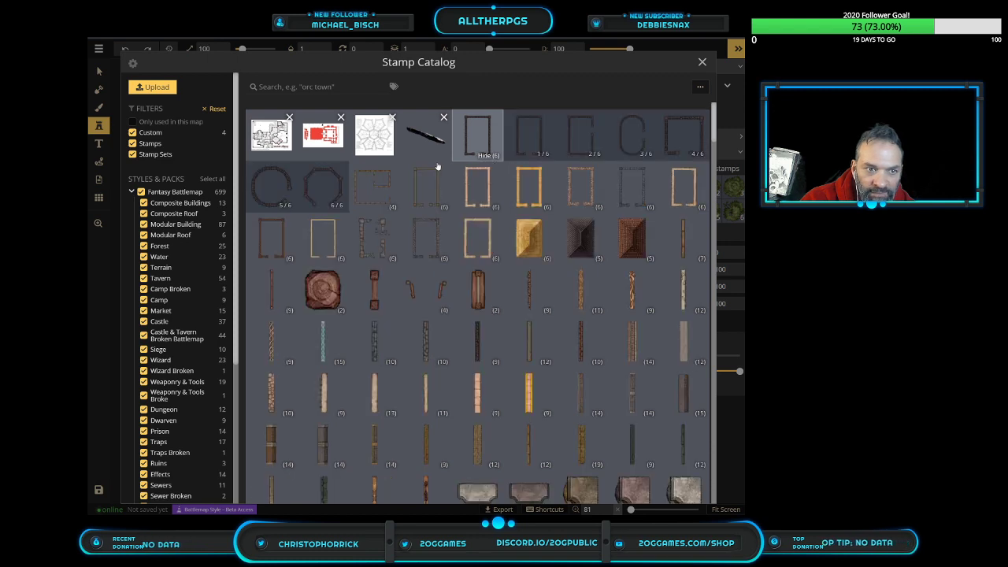
pyautogui.click(473, 161)
pyautogui.click(328, 207)
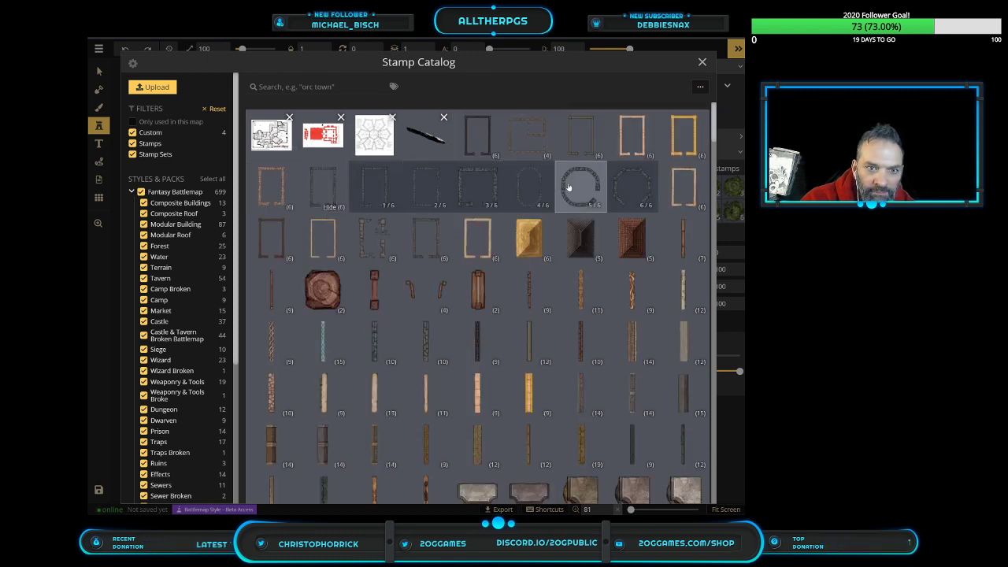
pyautogui.click(432, 260)
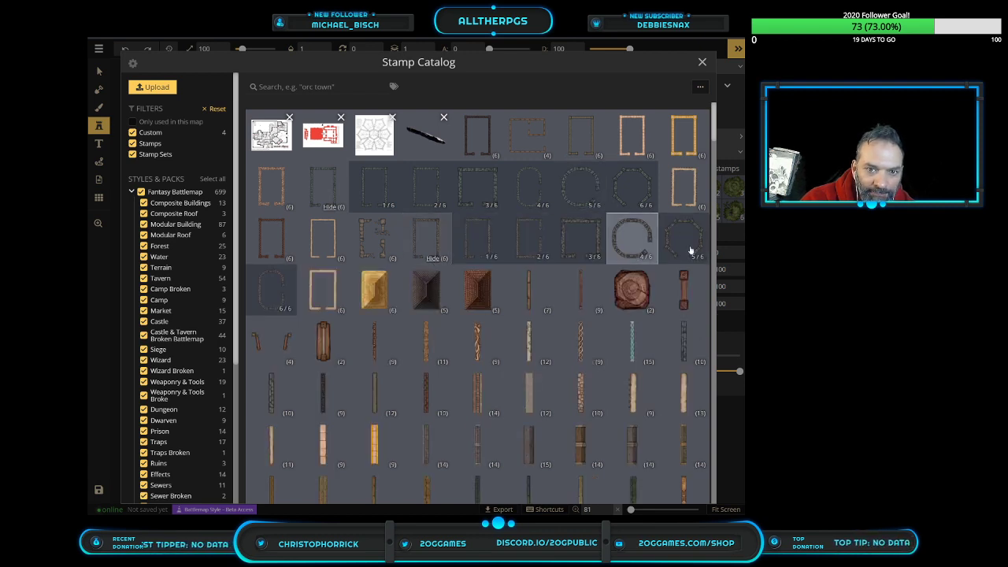
pyautogui.click(634, 238)
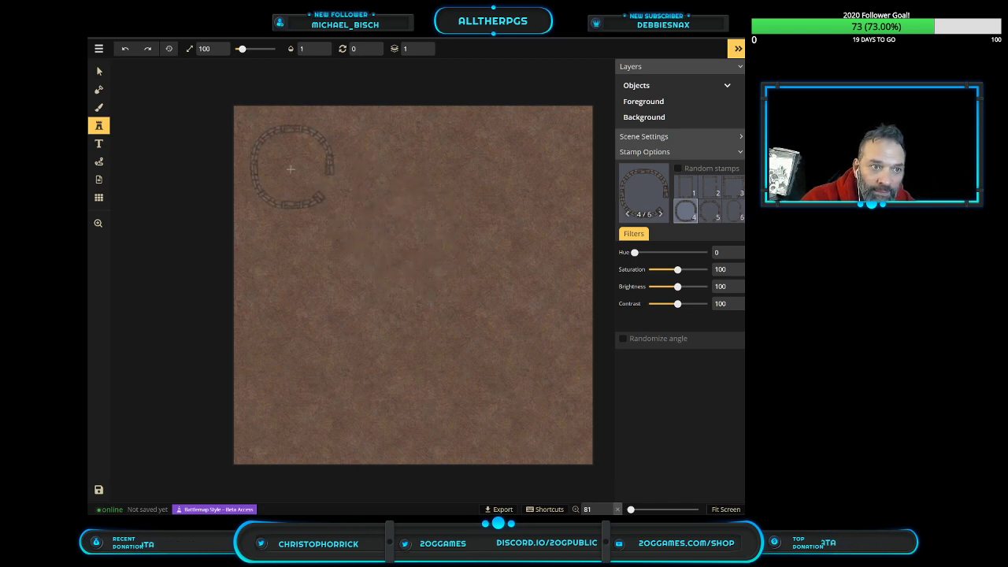
# Place the round stone wall on the map, rotate it to 153 with the opening facing the left edge, and enlarge it to about 390
pyautogui.click(296, 175)
pyautogui.moveTo(364, 238); pyautogui.dragTo(583, 460)
pyautogui.moveTo(523, 96); pyautogui.dragTo(446, 427)
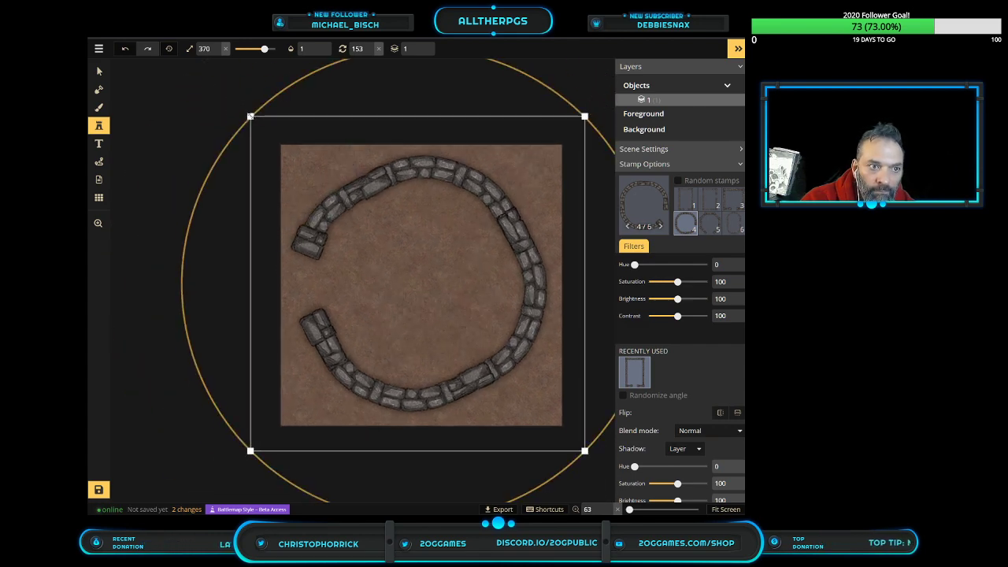
pyautogui.scroll(-2, 443, 288)
pyautogui.moveTo(240, 108); pyautogui.dragTo(232, 100)
pyautogui.moveTo(380, 163); pyautogui.dragTo(394, 179)
pyautogui.moveTo(247, 117); pyautogui.dragTo(230, 98)
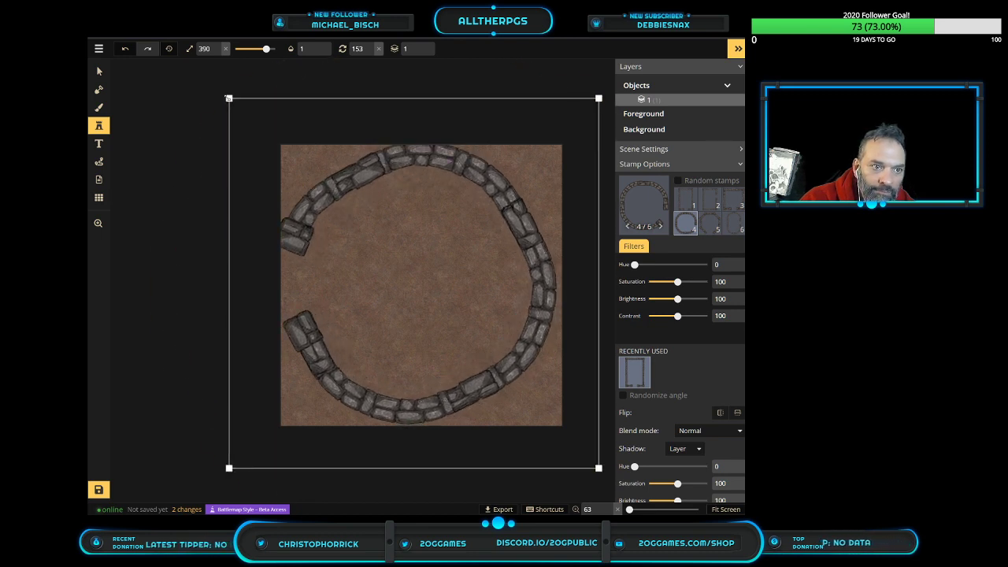
pyautogui.moveTo(366, 174); pyautogui.dragTo(375, 175)
# Shrink the round wall slightly against the displayed 40 x 40 square grid, and hide the grid again
pyautogui.click(99, 197)
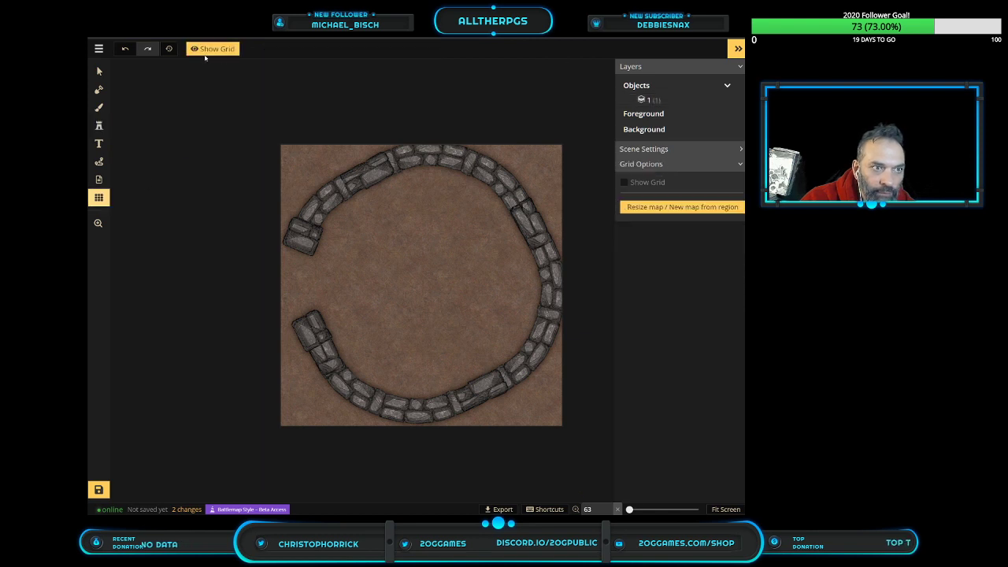
pyautogui.click(207, 51)
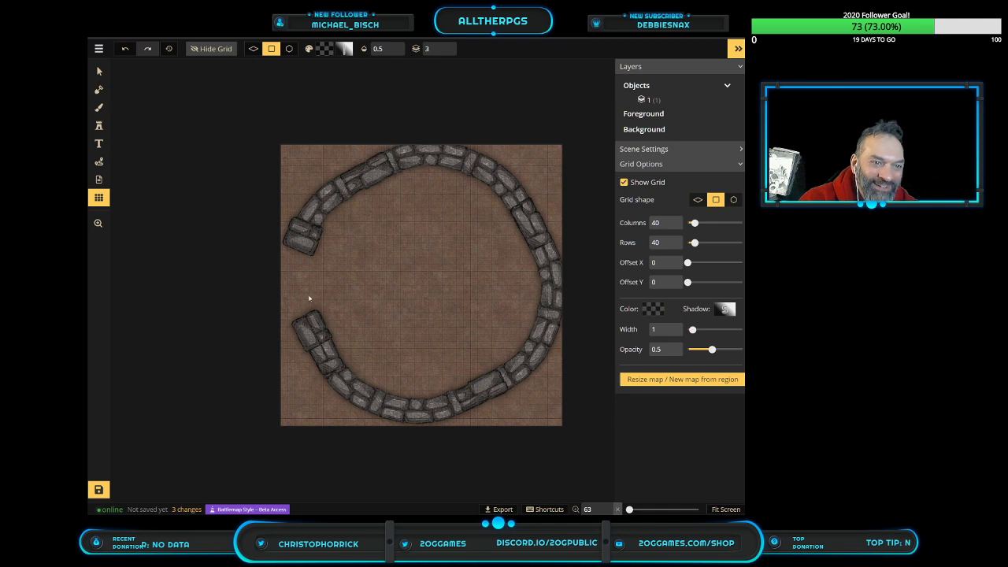
pyautogui.click(99, 71)
pyautogui.click(310, 208)
pyautogui.moveTo(242, 104); pyautogui.dragTo(270, 129)
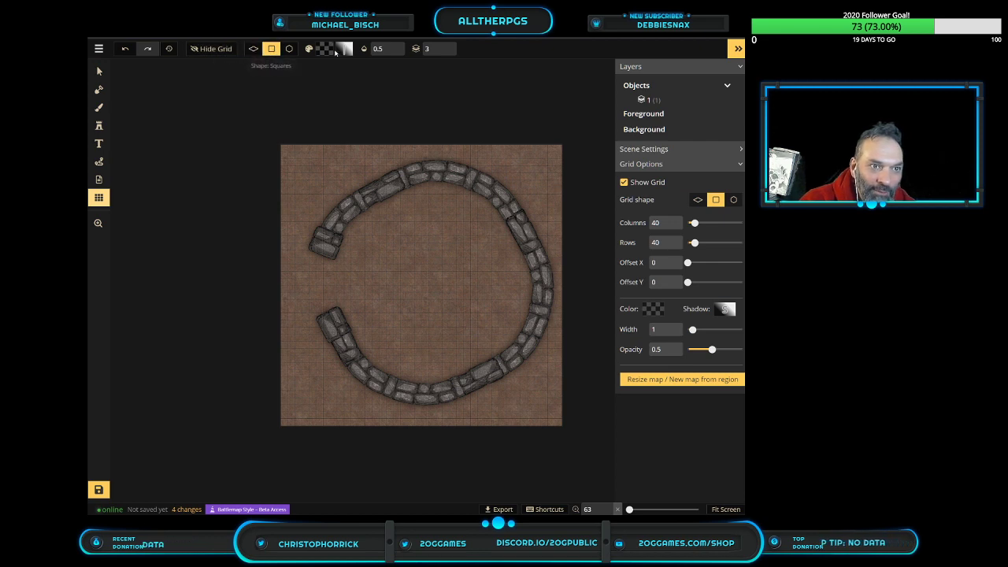
pyautogui.click(210, 49)
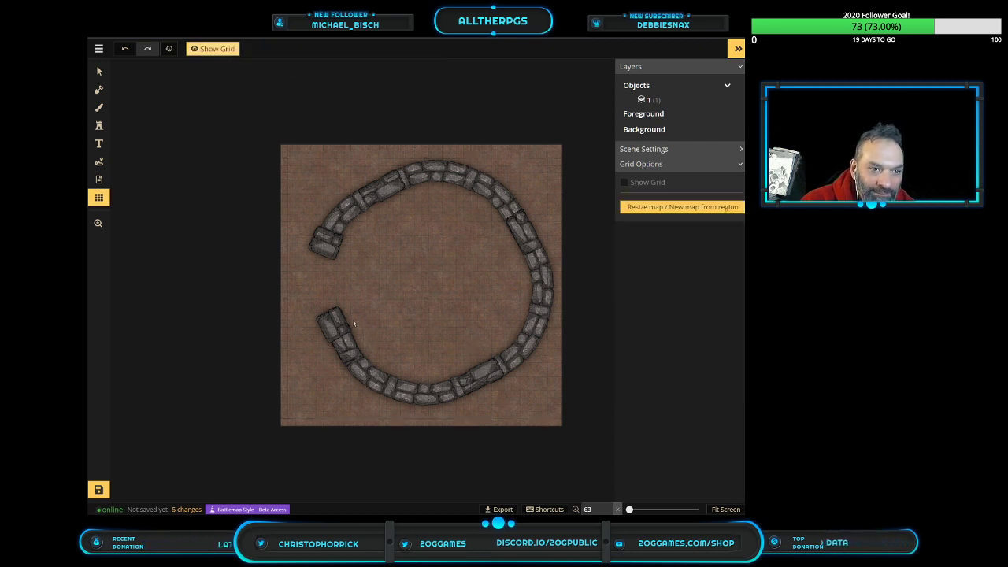
# Enlarge the round stone wall to size 411 and centre it so that it spans the map, leaving it deselected
pyautogui.scroll(3, 406, 349)
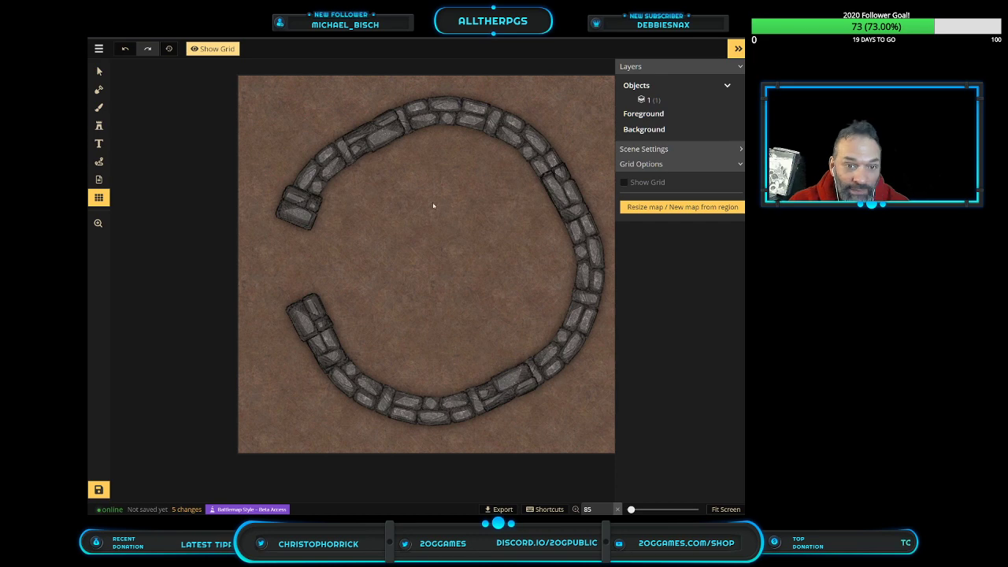
pyautogui.press('v')
pyautogui.click(329, 372)
pyautogui.moveTo(221, 480); pyautogui.dragTo(268, 378)
pyautogui.scroll(-2, 299, 377)
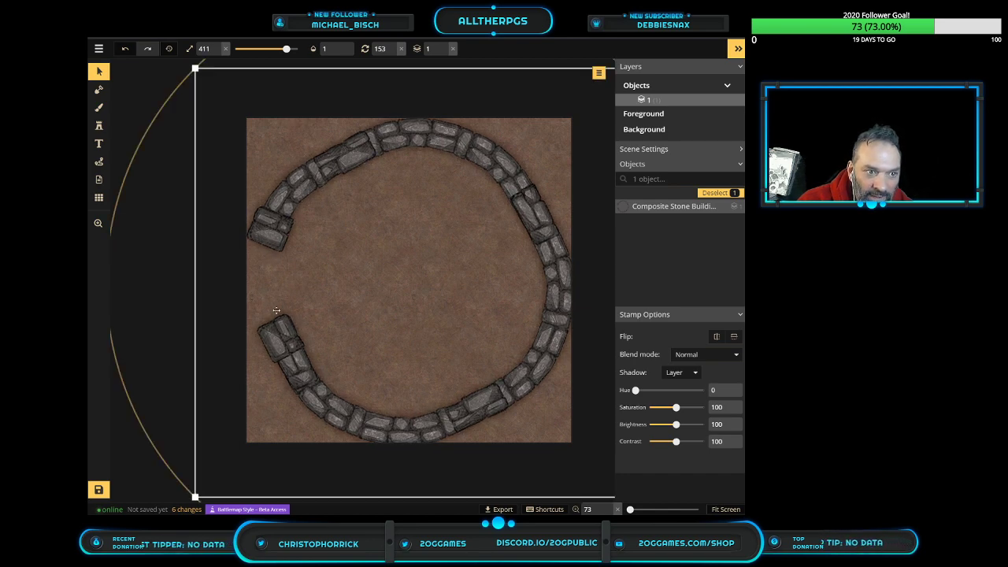
pyautogui.click(141, 90)
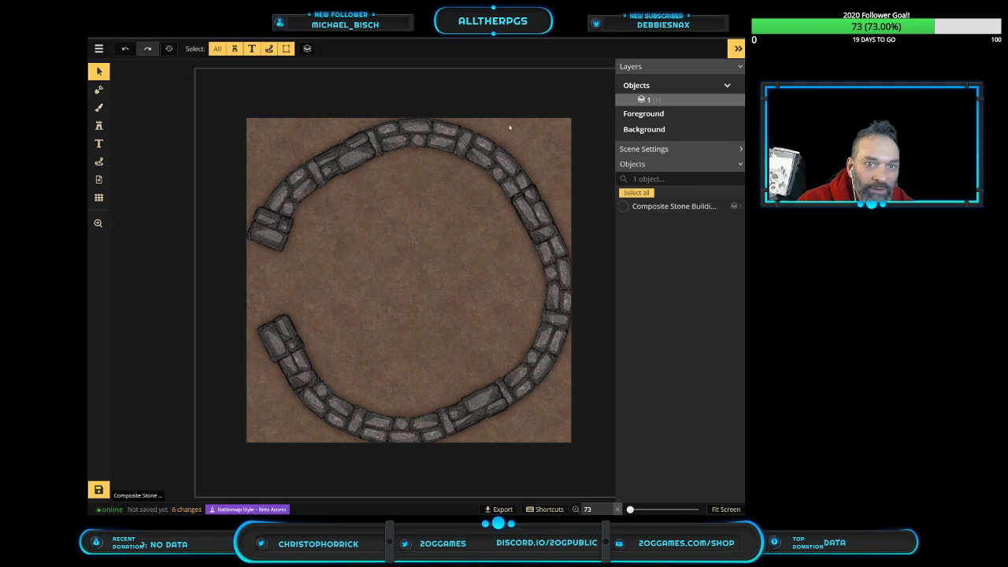
# Choose the Beamless Stone Door stamp, variant 1 of 3, from the Stamp Catalog
pyautogui.click(99, 125)
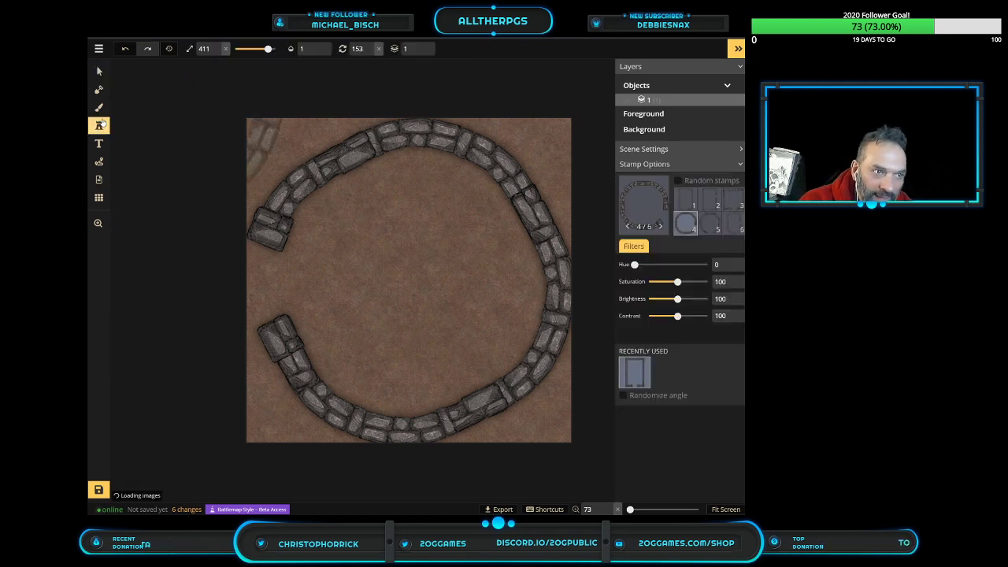
pyautogui.rightClick(539, 213)
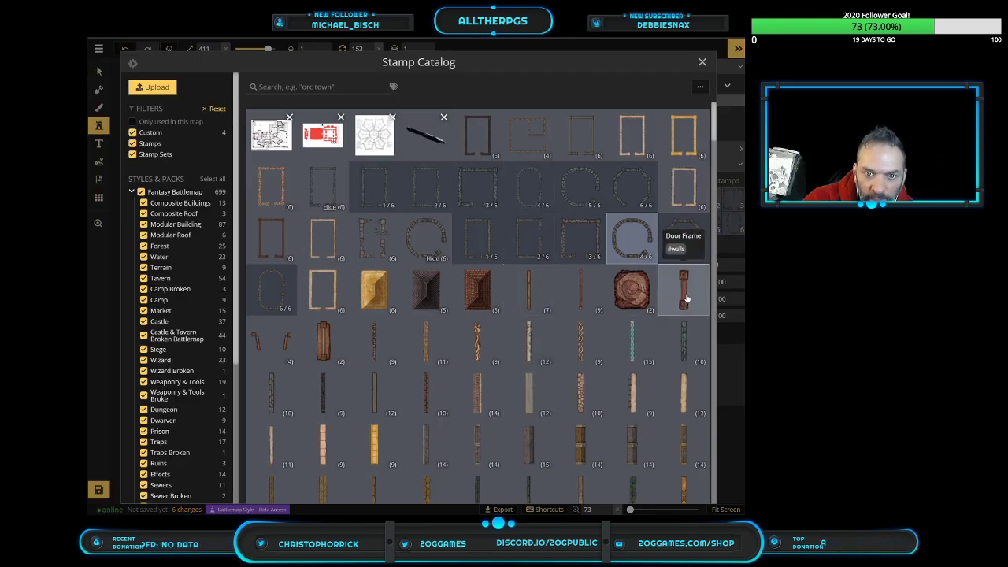
pyautogui.scroll(-1, 684, 298)
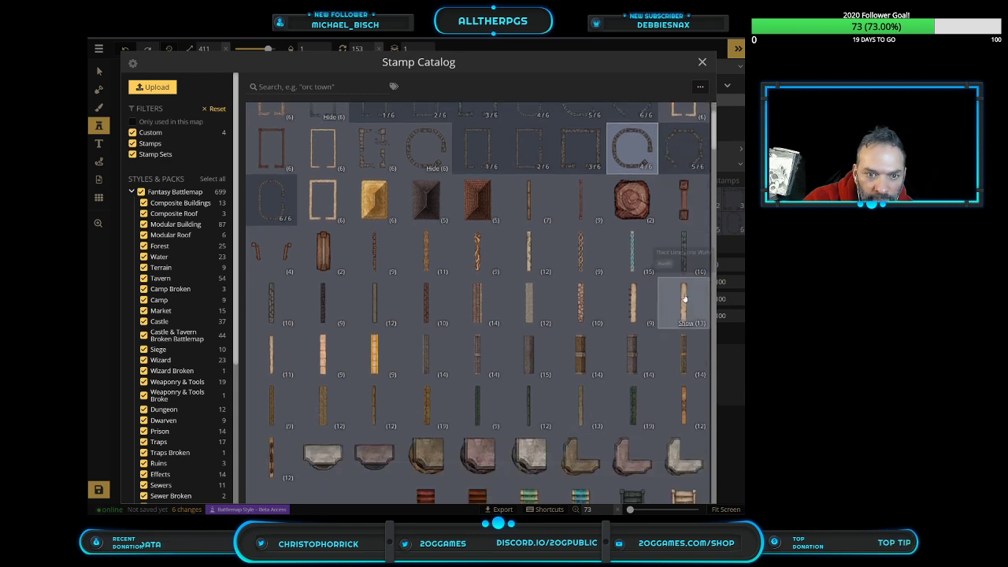
pyautogui.scroll(-2, 577, 359)
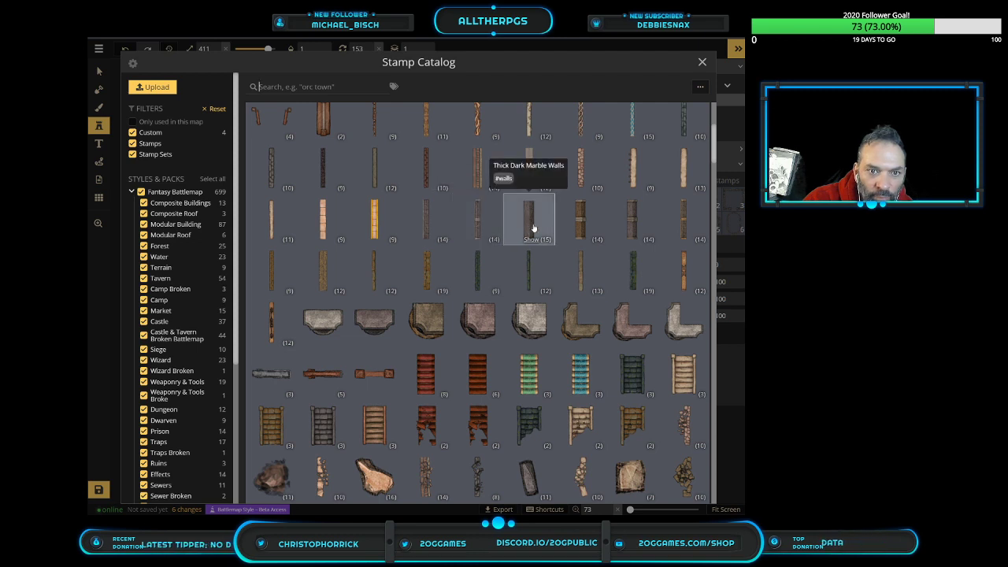
pyautogui.scroll(-3, 682, 271)
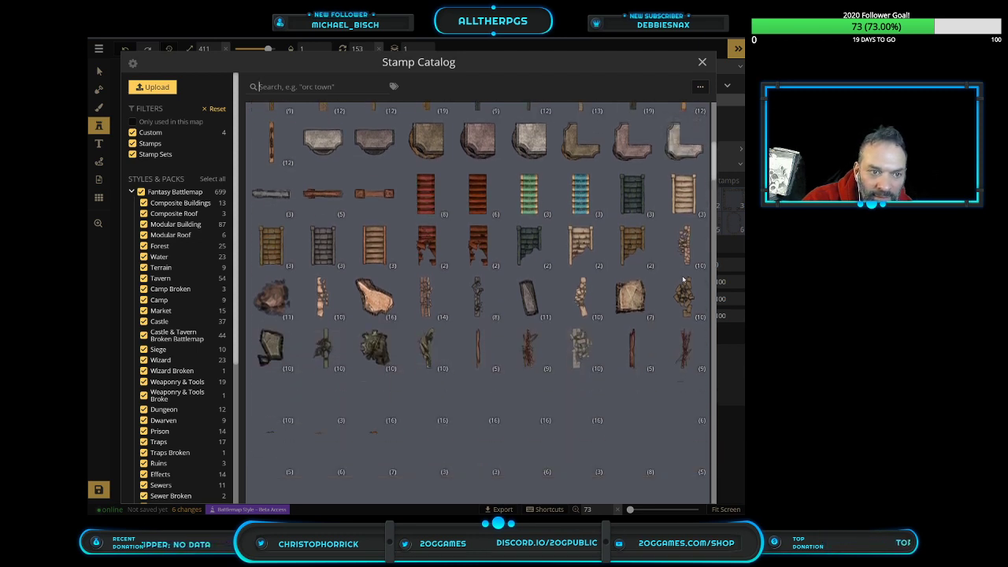
pyautogui.click(271, 195)
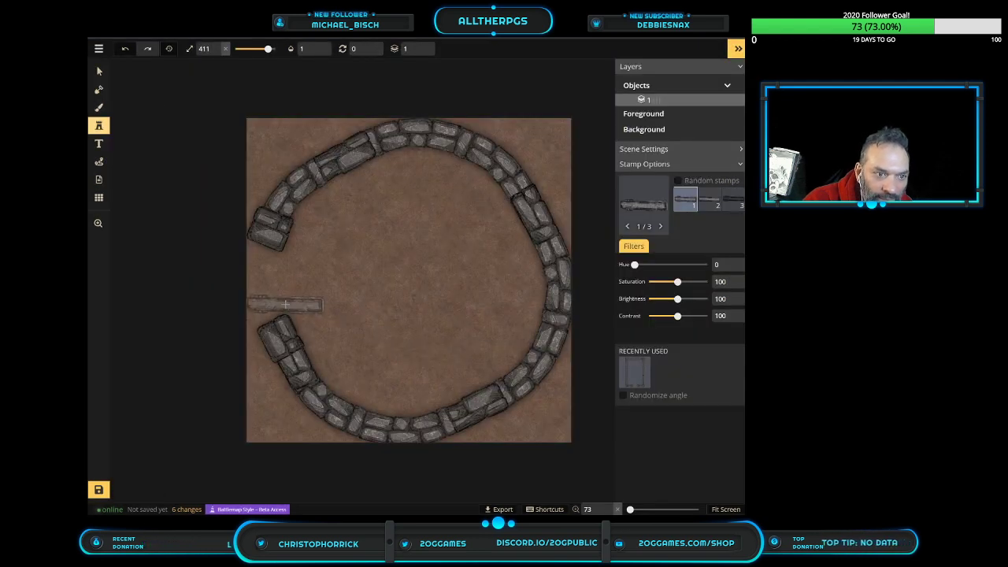
# Place two stone doors of size 219 end to end in the wall opening, rotated to 87 and 269
pyautogui.click(298, 284)
pyautogui.moveTo(329, 256); pyautogui.dragTo(272, 299)
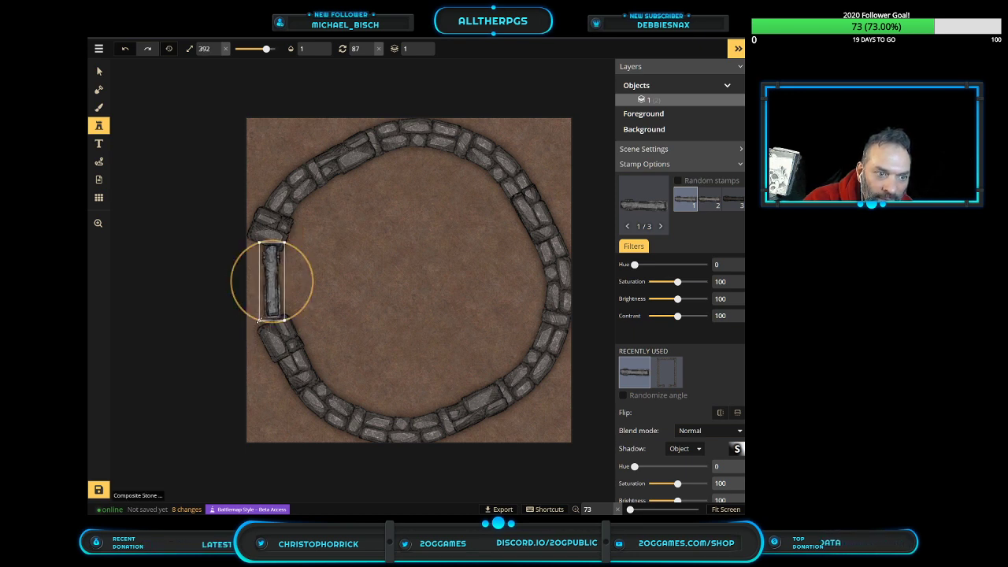
pyautogui.scroll(-5, 272, 290)
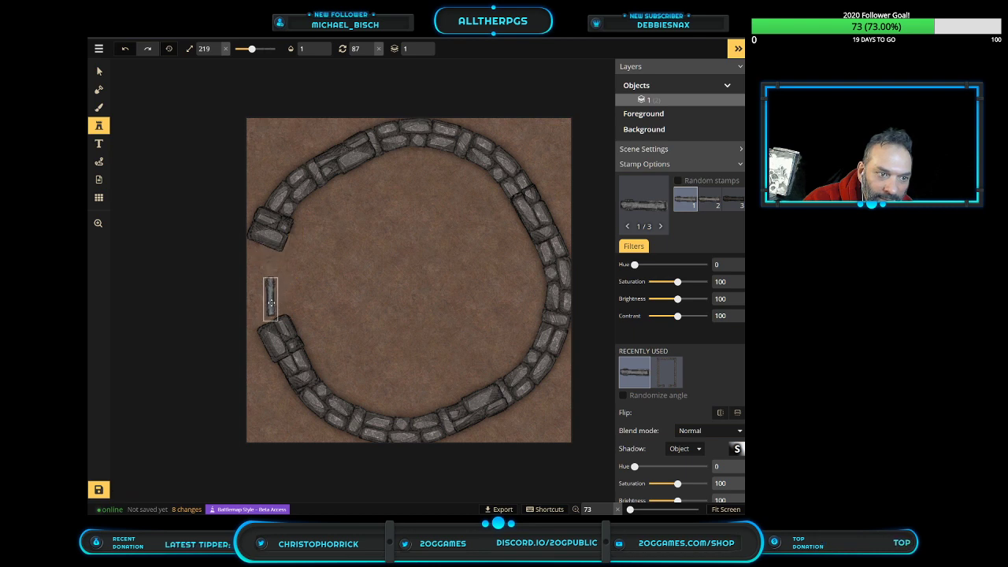
pyautogui.click(270, 302)
pyautogui.moveTo(342, 236); pyautogui.dragTo(267, 267)
pyautogui.click(375, 48)
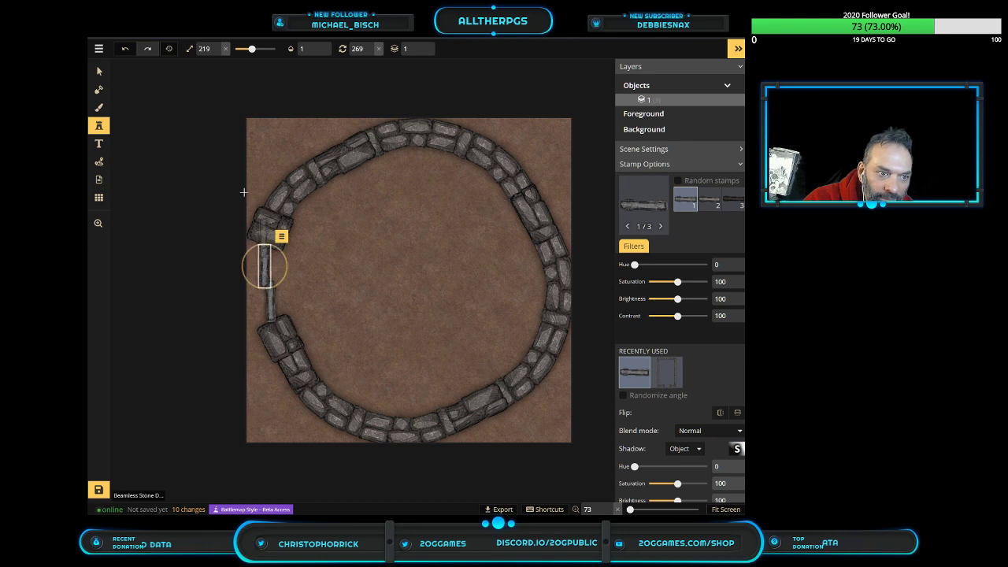
# Reposition both stone doors so they line up vertically, meet in the middle and close the opening in the wall
pyautogui.click(99, 71)
pyautogui.scroll(5, 267, 304)
pyautogui.click(262, 303)
pyautogui.moveTo(262, 303); pyautogui.dragTo(252, 309)
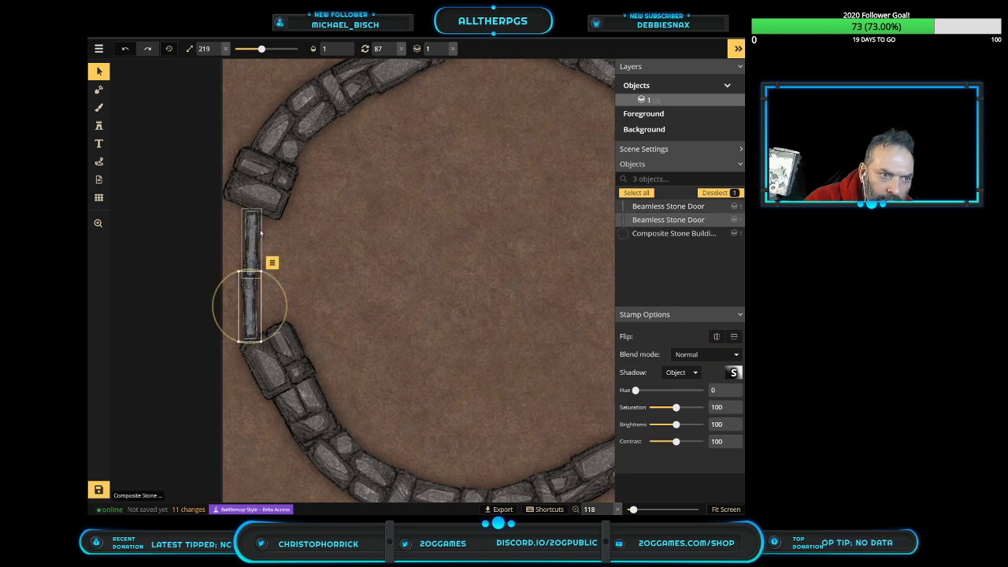
pyautogui.click(255, 231)
pyautogui.moveTo(256, 231); pyautogui.dragTo(251, 223)
pyautogui.scroll(5, 251, 299)
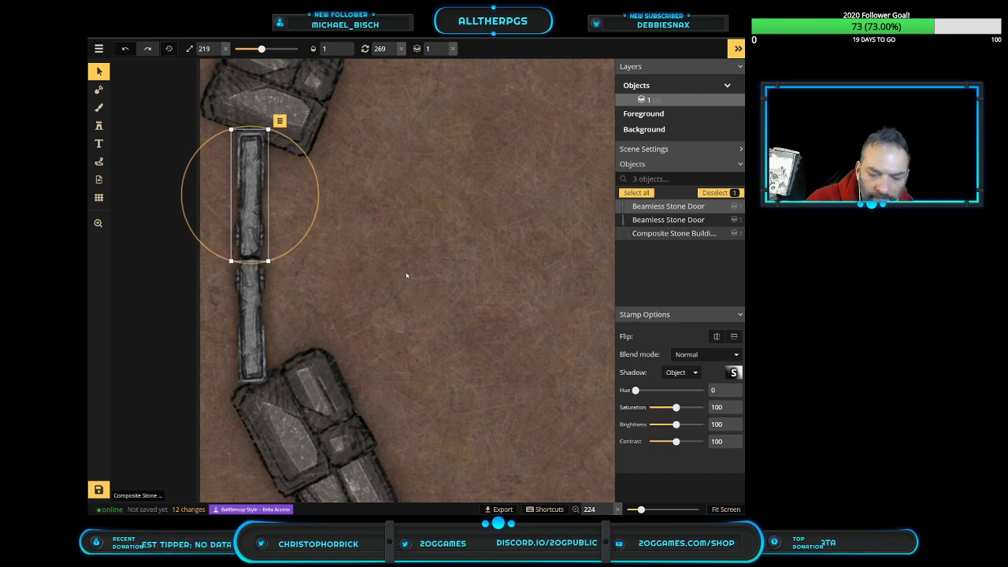
pyautogui.scroll(-8, 433, 289)
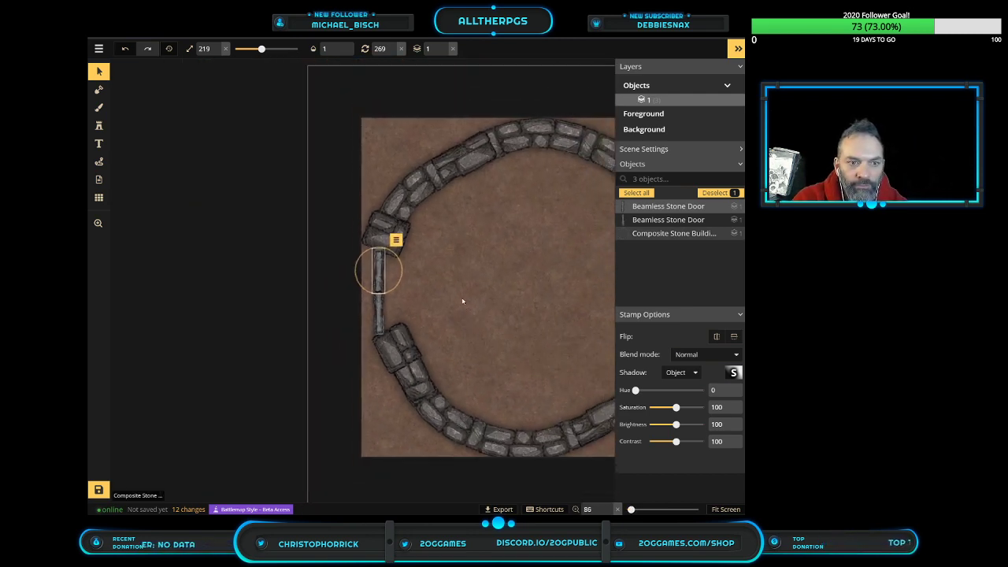
pyautogui.scroll(-3, 480, 297)
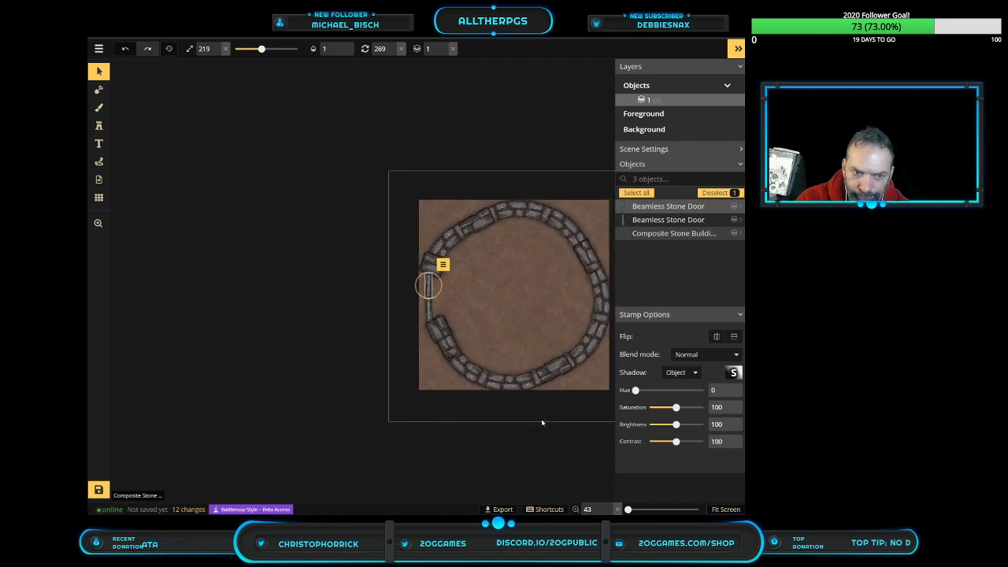
pyautogui.click(98, 223)
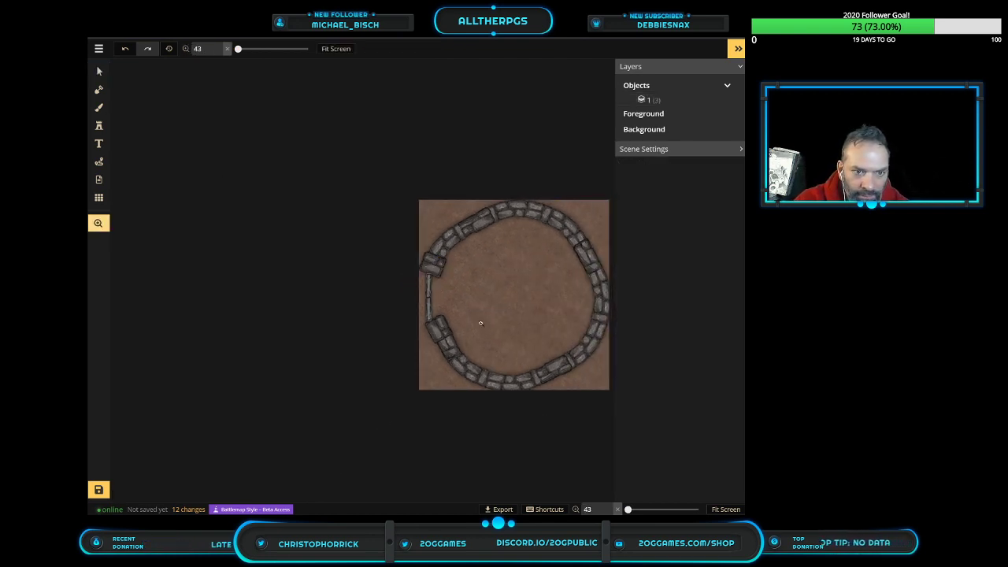
pyautogui.click(441, 305)
pyautogui.click(441, 306)
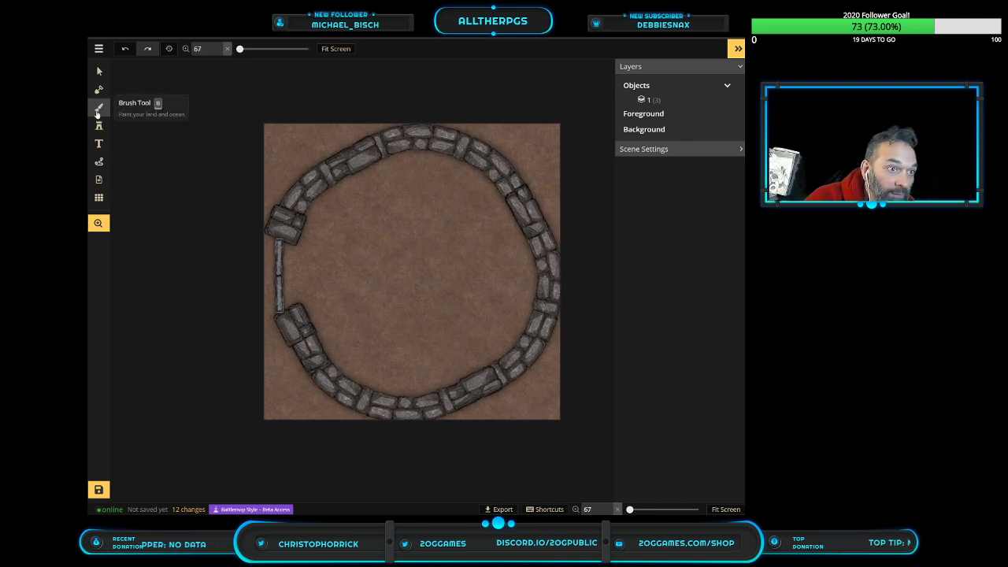
pyautogui.click(99, 89)
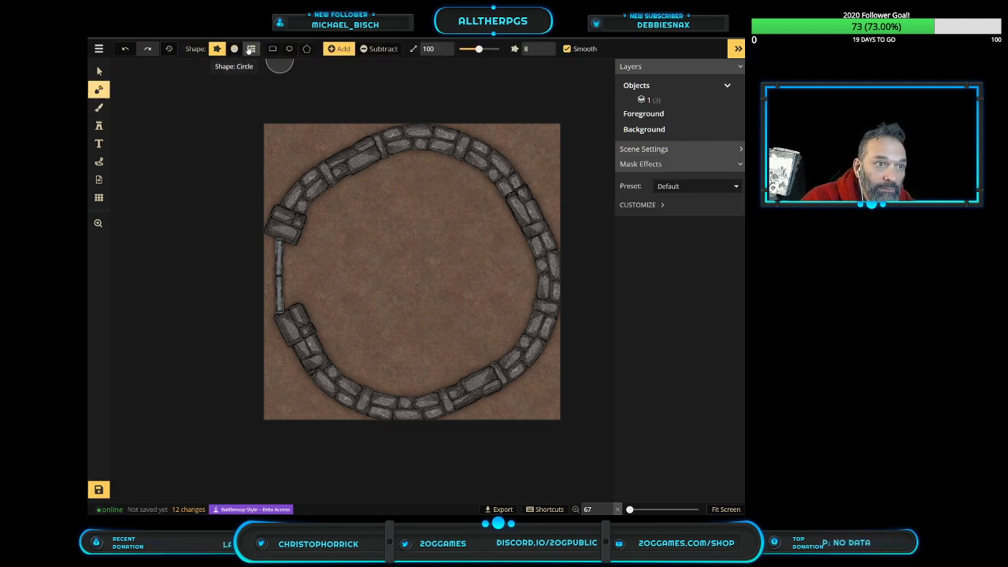
pyautogui.click(252, 49)
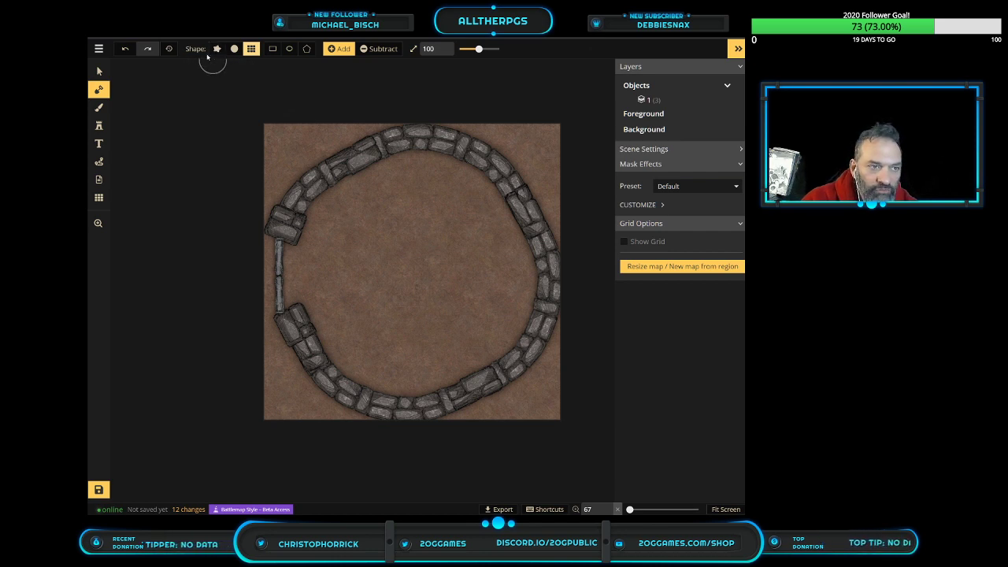
pyautogui.click(99, 200)
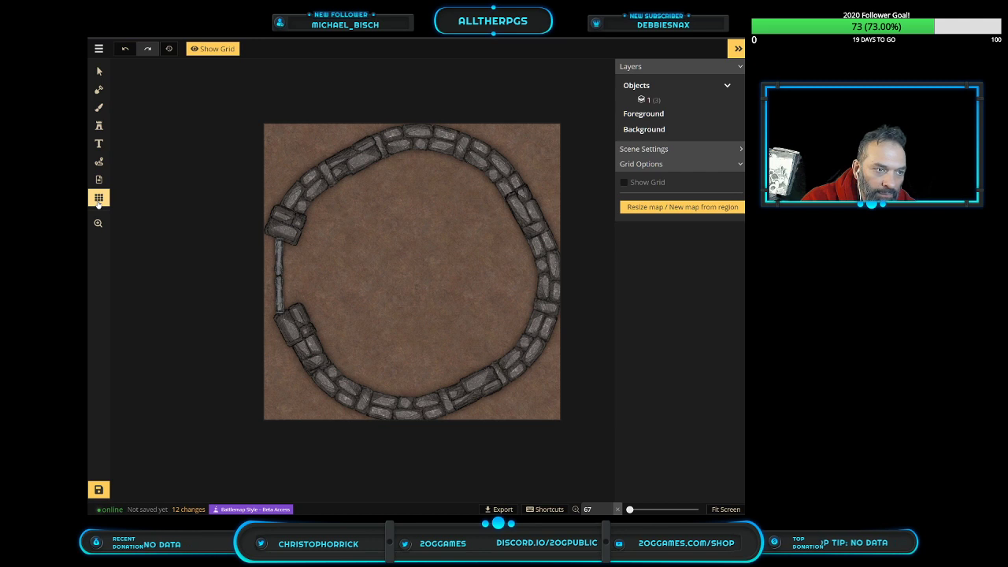
pyautogui.click(98, 107)
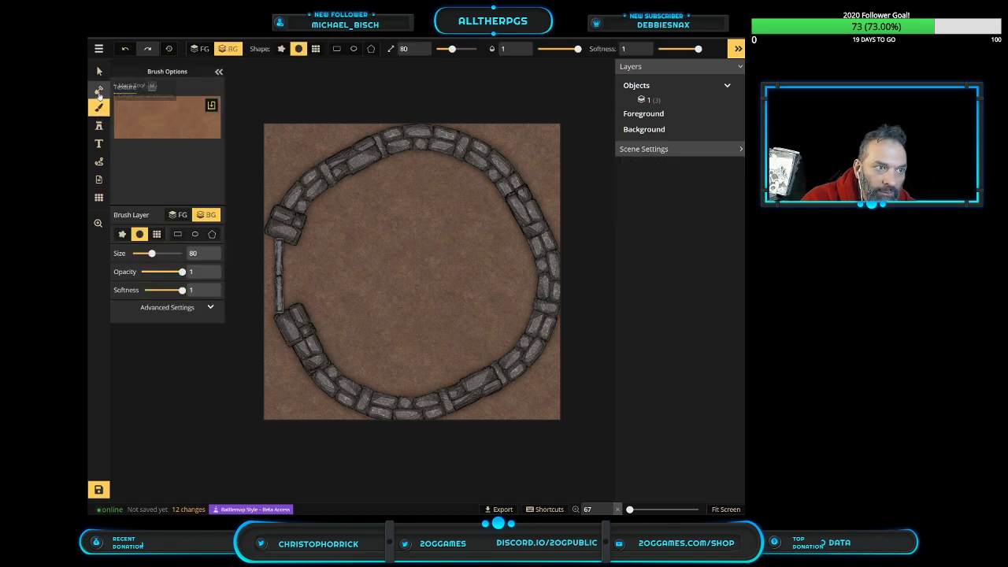
# Add land over the entire map with a filled rectangular mask covering the whole square
pyautogui.click(99, 92)
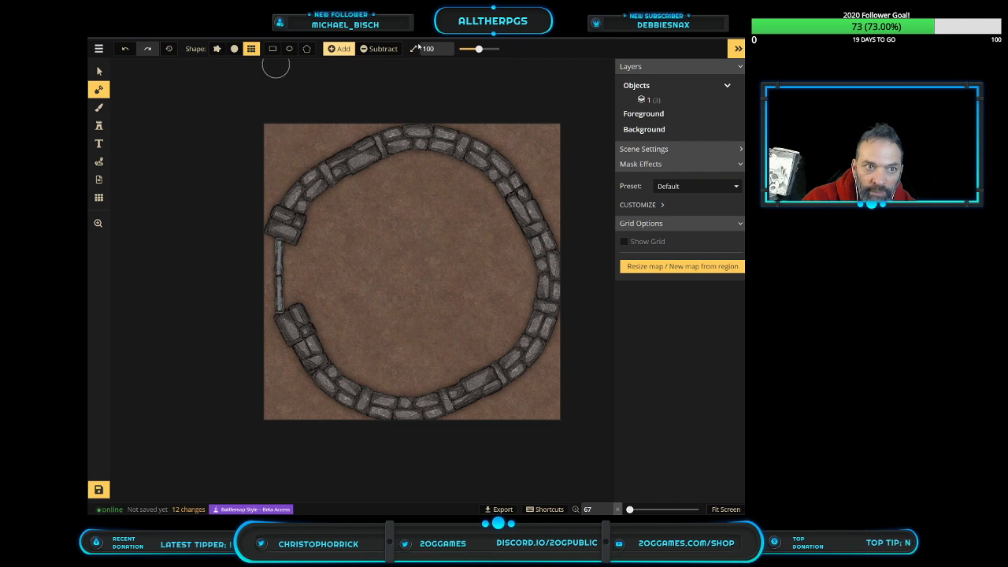
pyautogui.moveTo(478, 49); pyautogui.dragTo(499, 49)
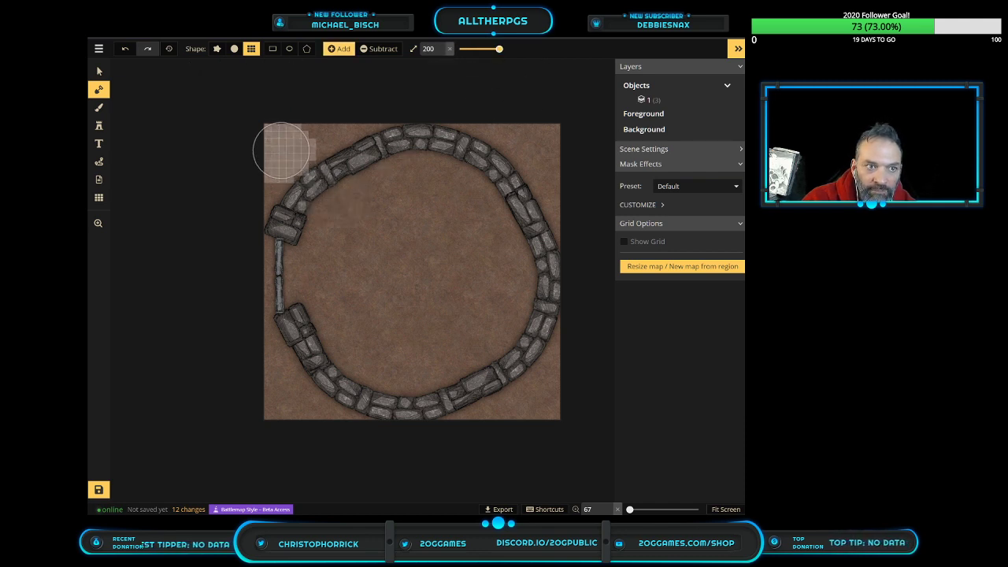
pyautogui.click(273, 49)
pyautogui.moveTo(262, 120); pyautogui.dragTo(589, 429)
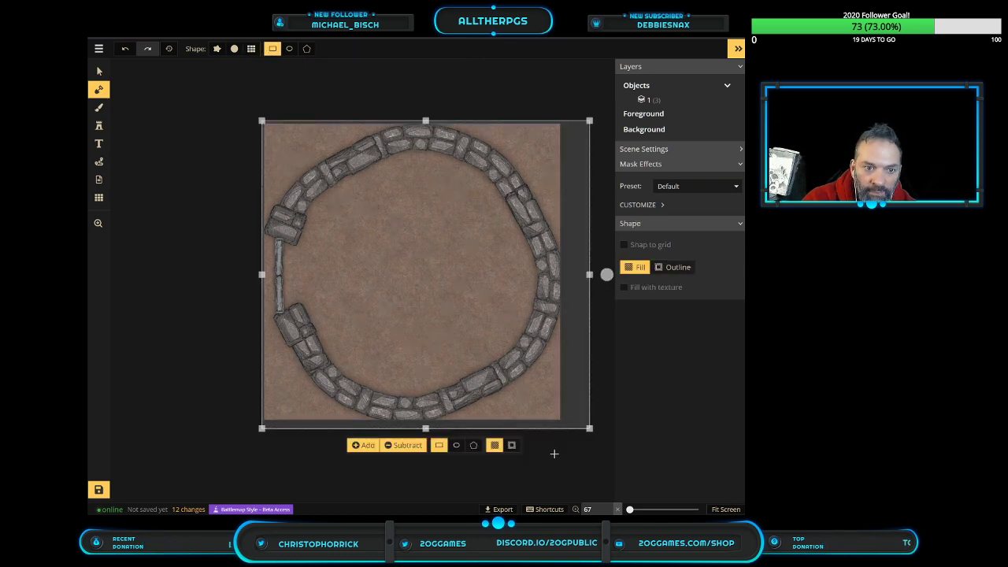
pyautogui.click(367, 446)
pyautogui.click(212, 296)
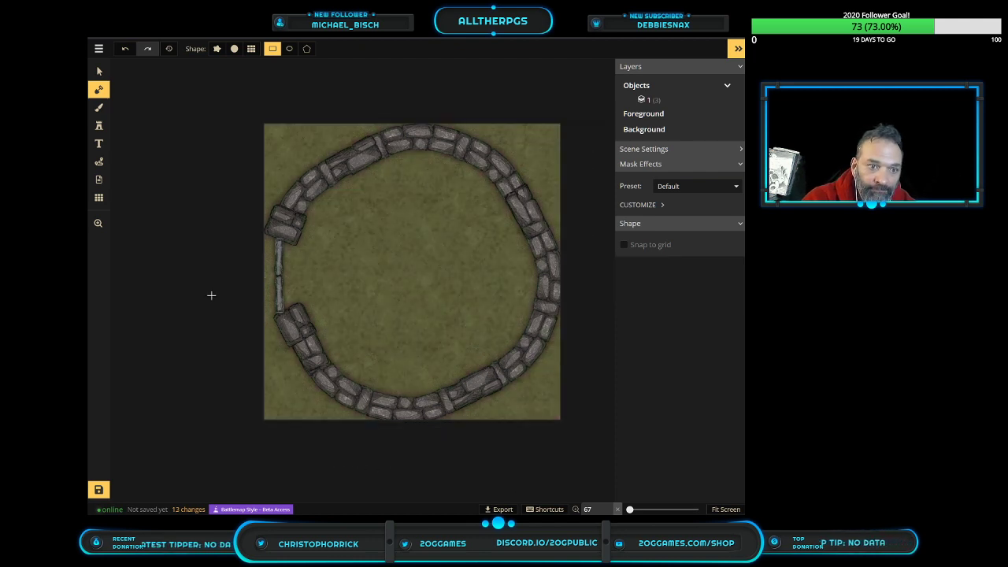
# Choose the plain mottled blue-grey stone texture from the Texture Catalog for the brush
pyautogui.click(99, 112)
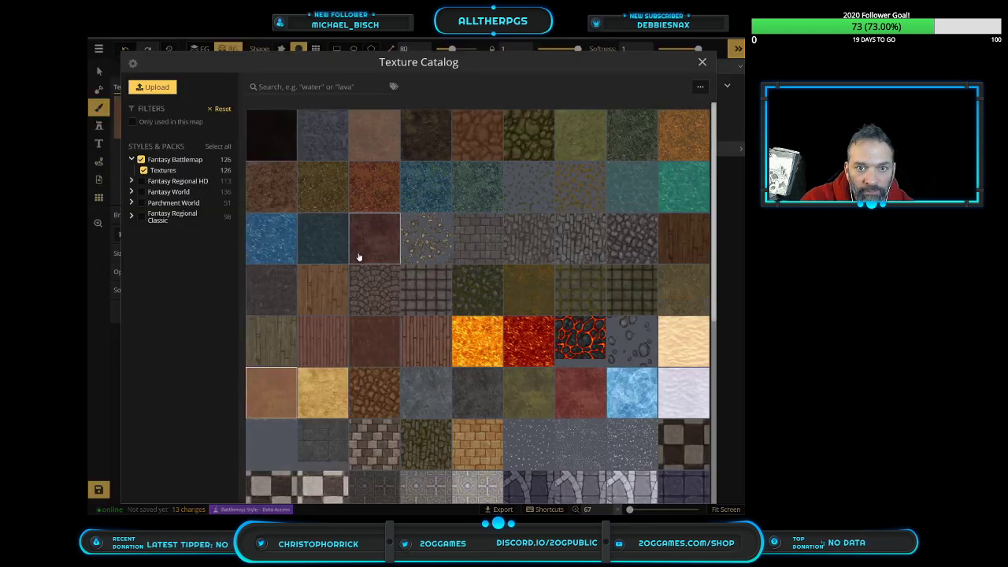
pyautogui.scroll(-3, 443, 368)
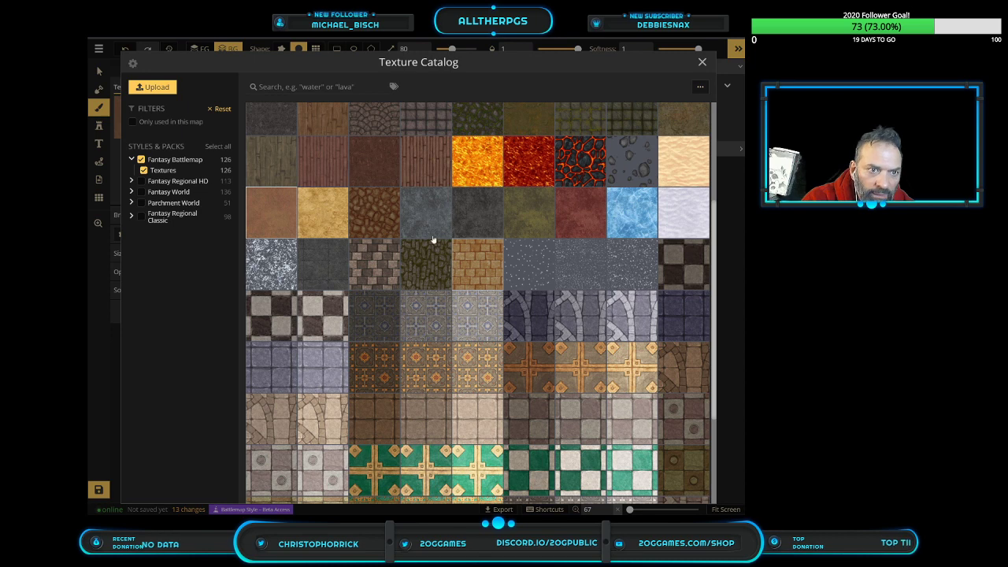
pyautogui.click(427, 210)
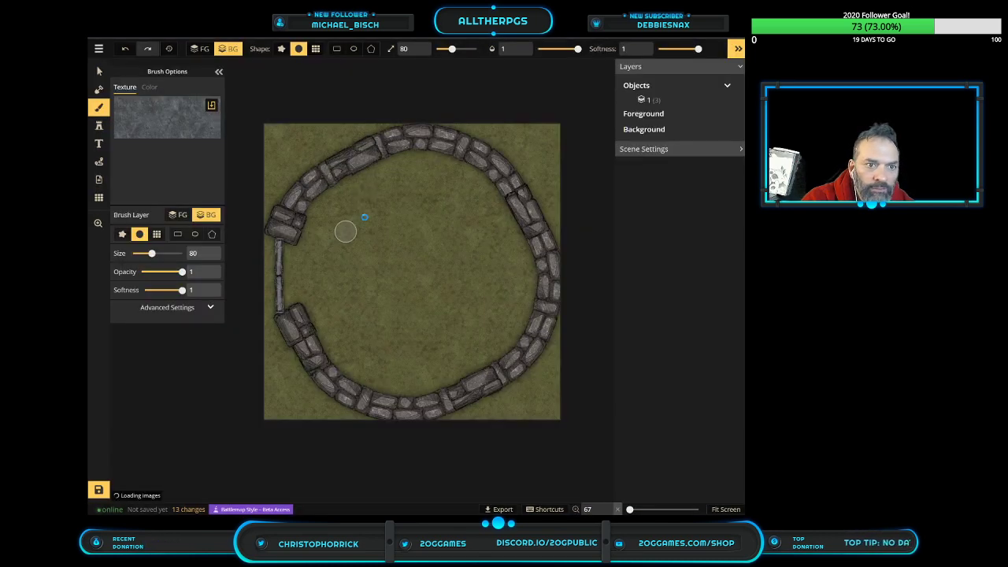
# Draw a five-sided polygon inside the round wall and apply the grey stone texture to it on the background layer
pyautogui.click(336, 48)
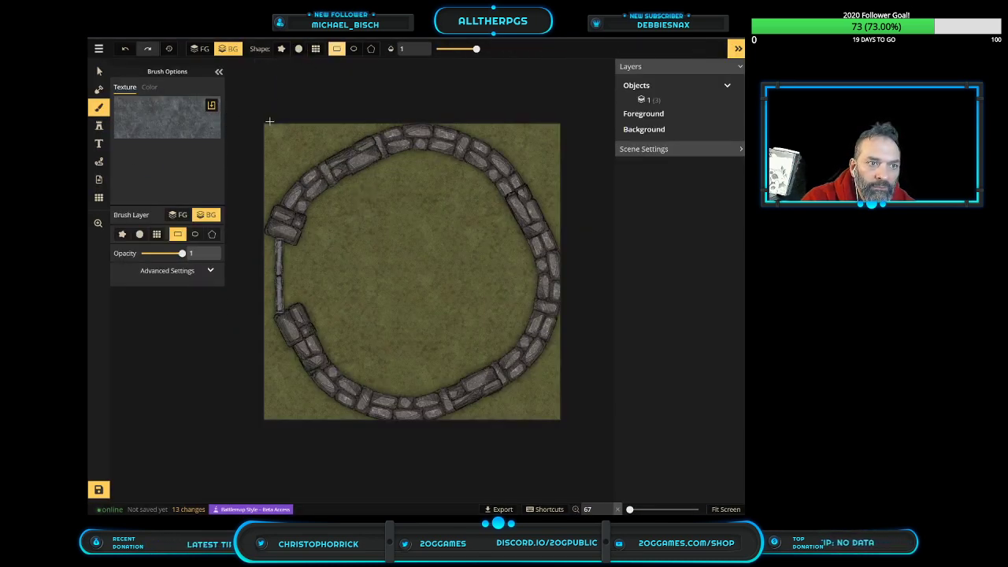
pyautogui.click(371, 48)
pyautogui.moveTo(318, 175); pyautogui.dragTo(561, 412)
pyautogui.moveTo(450, 307); pyautogui.dragTo(431, 283)
pyautogui.click(368, 413)
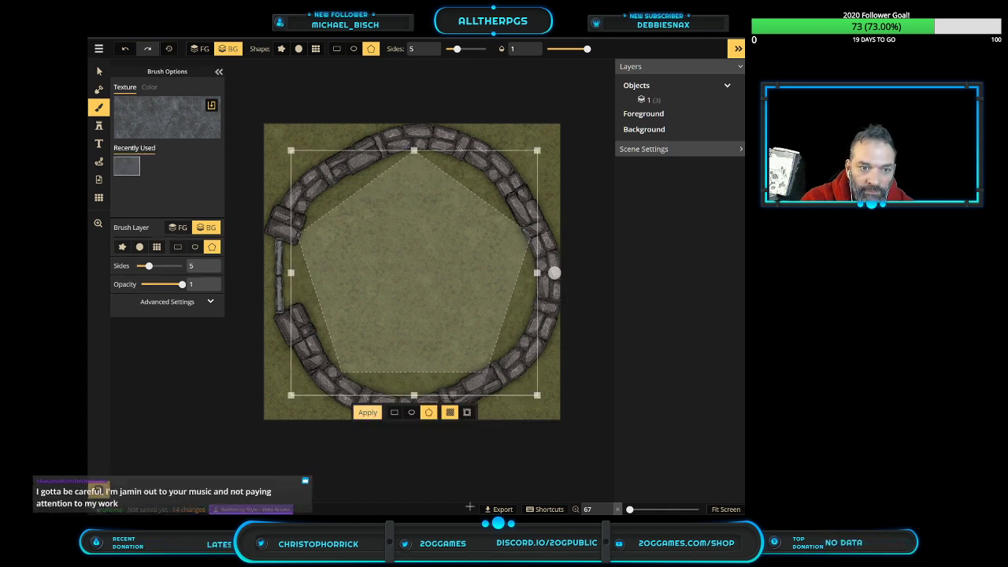
pyautogui.click(368, 413)
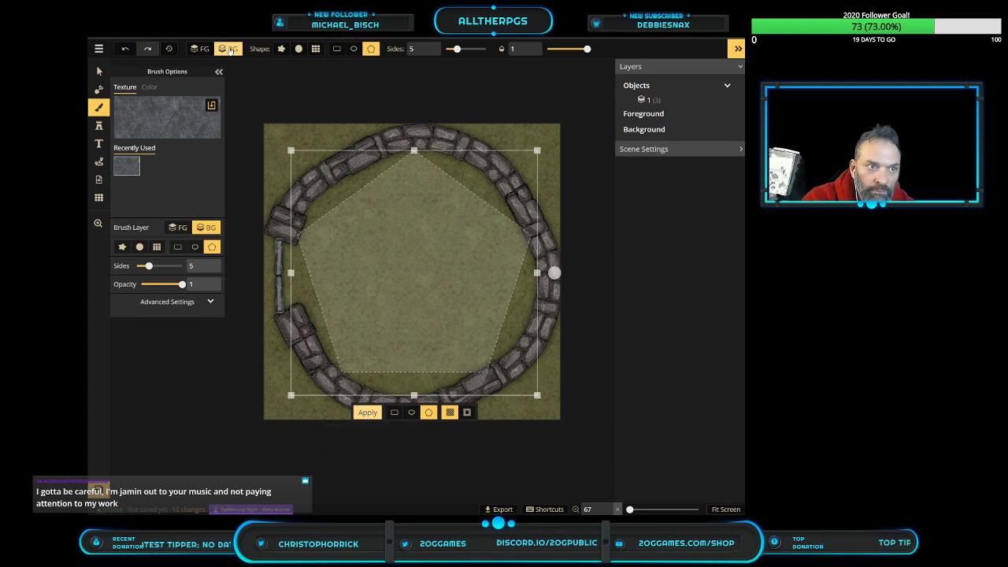
# Apply the five-sided grey stone fill on the foreground layer and reposition the polygon outline to check the painted area
pyautogui.click(199, 50)
pyautogui.moveTo(391, 309); pyautogui.dragTo(123, 449)
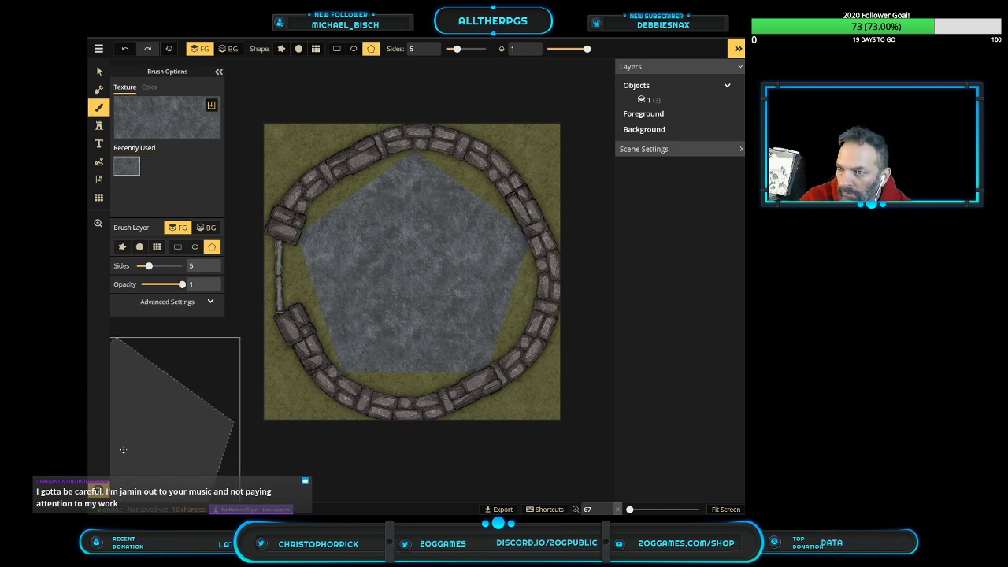
pyautogui.moveTo(124, 450); pyautogui.dragTo(424, 247)
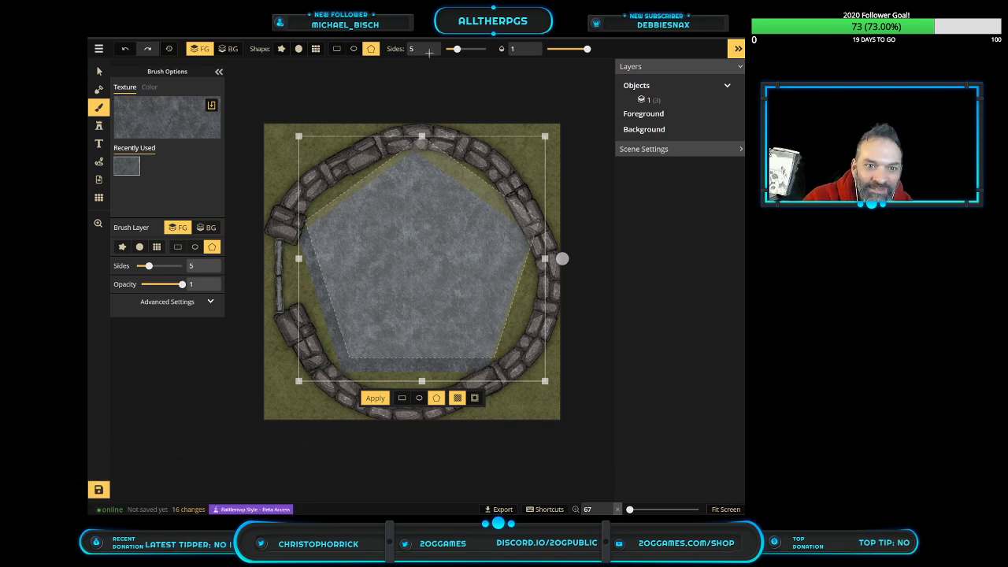
# Draw a filled ellipse selection about 896 x 877 on the foreground layer, fitted within the round stone wall
pyautogui.click(354, 49)
pyautogui.moveTo(401, 237); pyautogui.dragTo(395, 245)
pyautogui.moveTo(292, 144); pyautogui.dragTo(271, 141)
pyautogui.moveTo(377, 227); pyautogui.dragTo(381, 233)
pyautogui.click(426, 353)
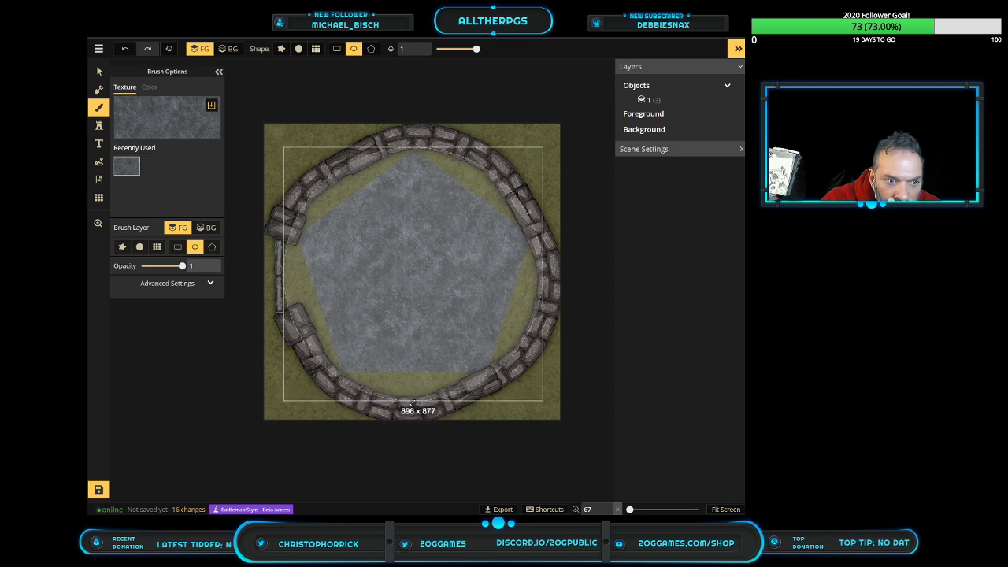
pyautogui.moveTo(426, 352); pyautogui.dragTo(426, 350)
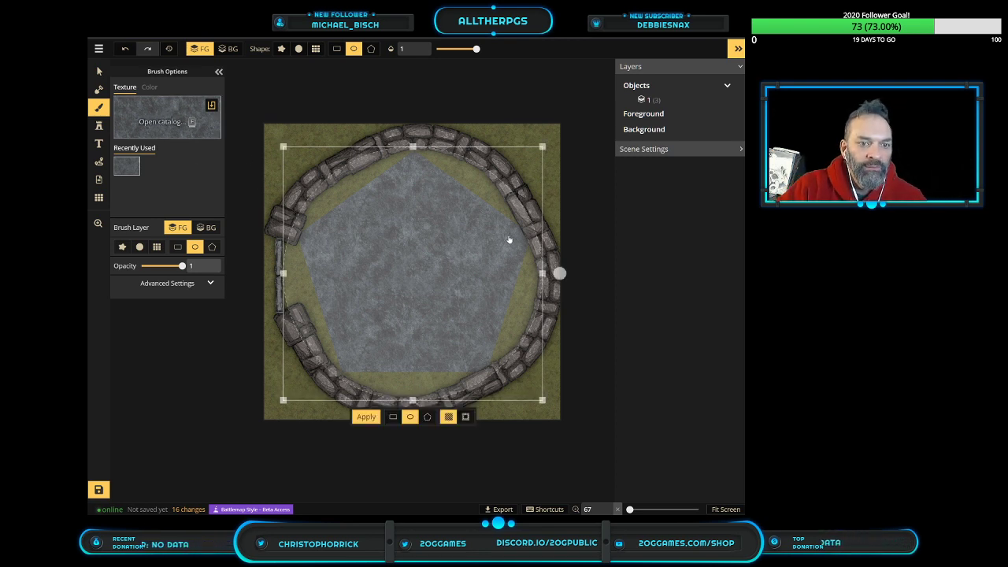
# Switch the brush texture to the dark, irregular cobblestone floor from the Texture Catalog, keeping the ellipse selected
pyautogui.press('f')
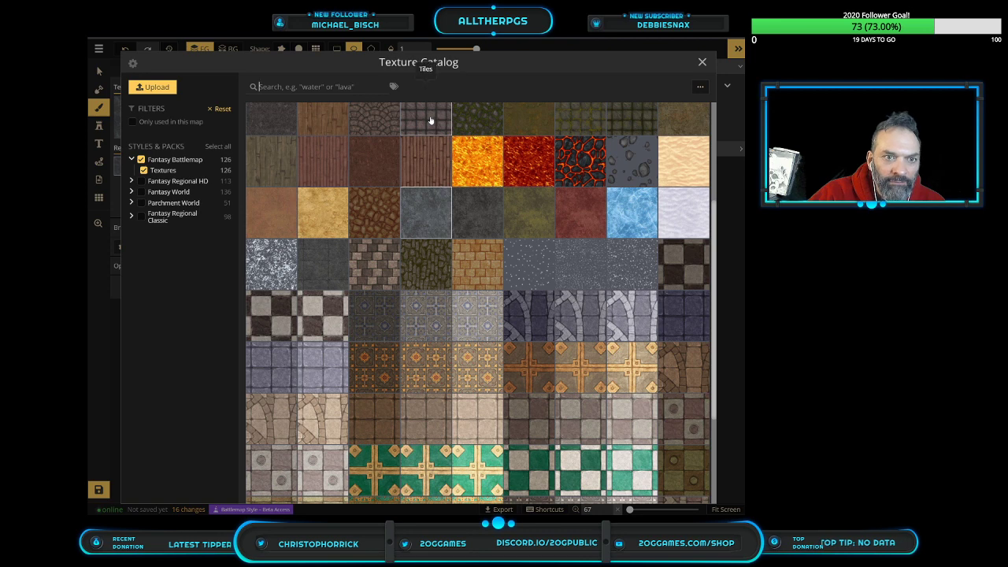
pyautogui.scroll(3, 430, 120)
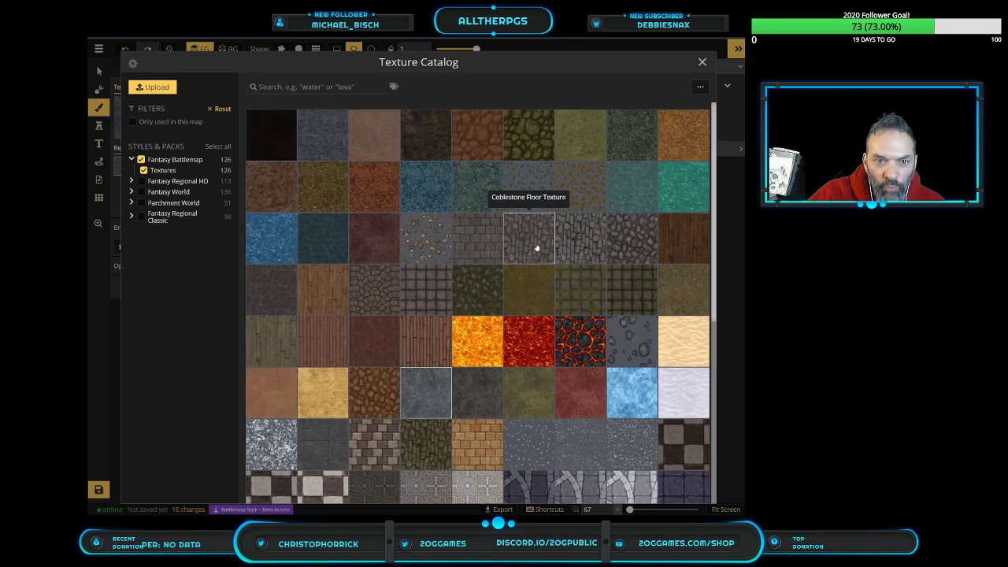
pyautogui.click(574, 240)
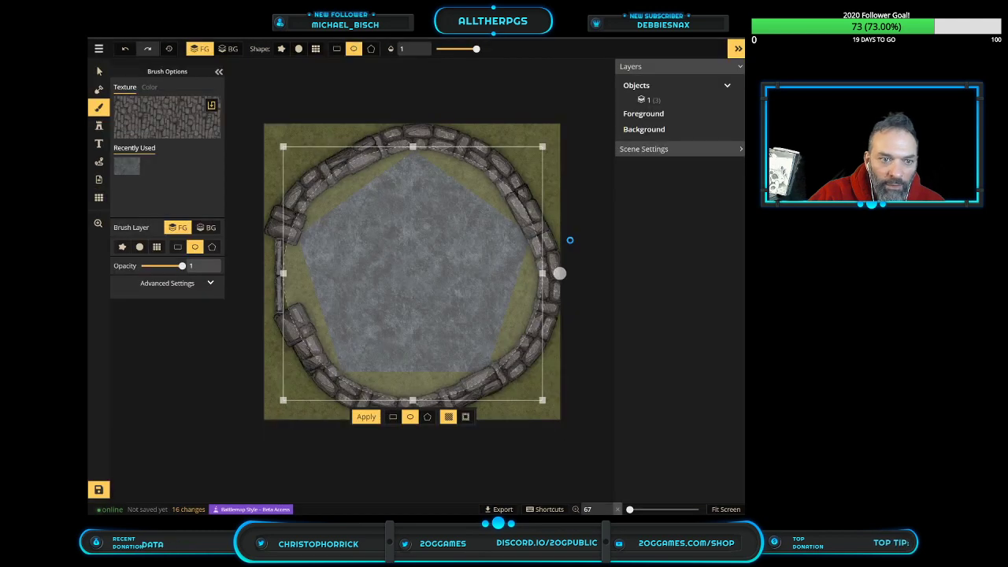
# Fill the round tower's interior with an elliptical cobblestone floor on the foreground layer and finish the shape
pyautogui.click(366, 418)
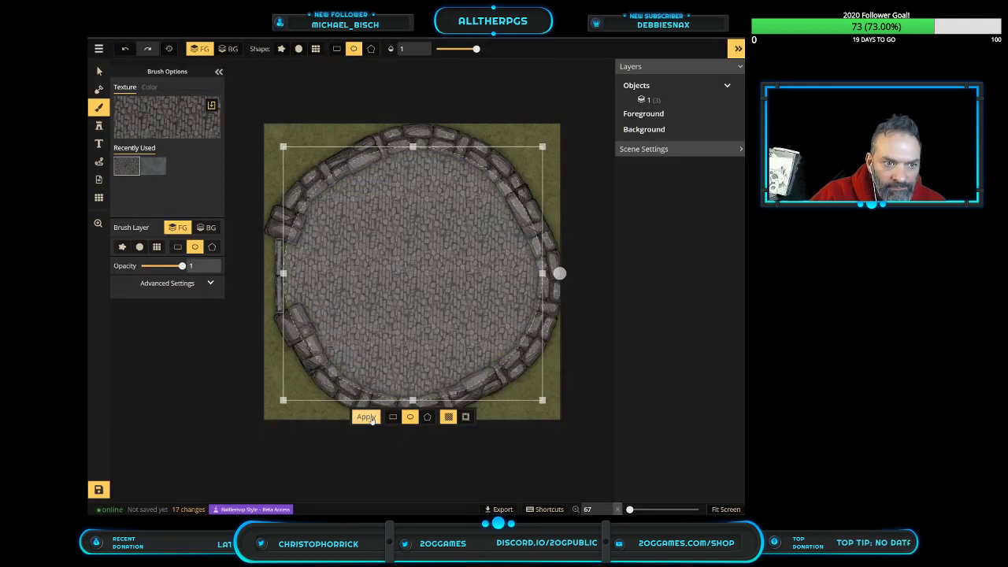
pyautogui.moveTo(434, 277); pyautogui.dragTo(431, 256)
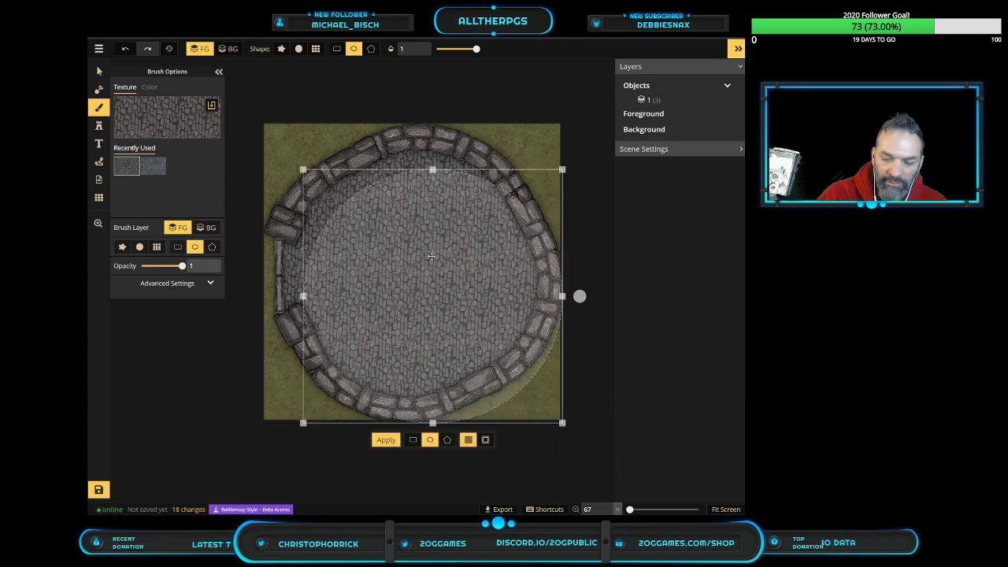
pyautogui.press('Return')
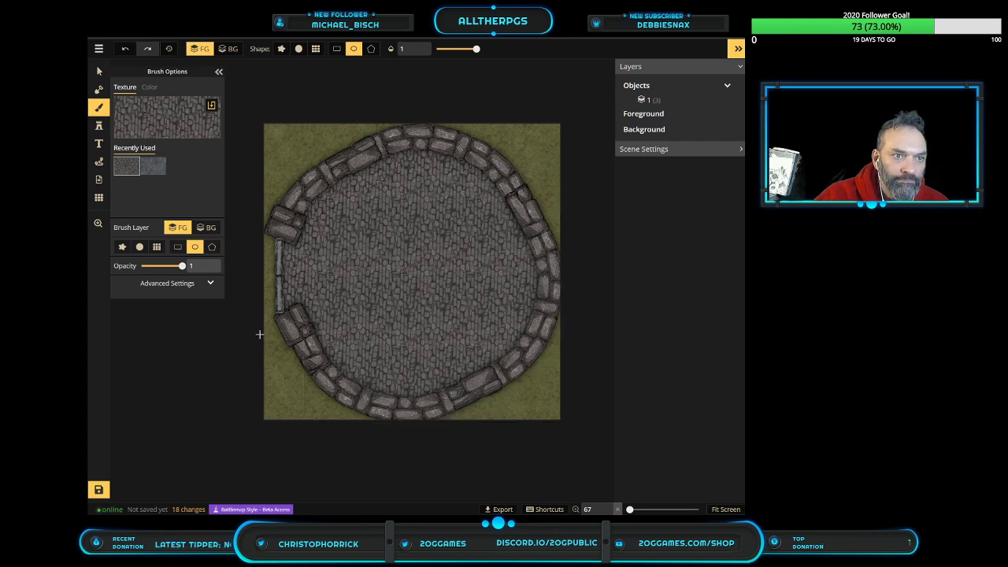
# Show the square grid on the map and set it to 8 columns and 8 rows
pyautogui.scroll(5, 291, 260)
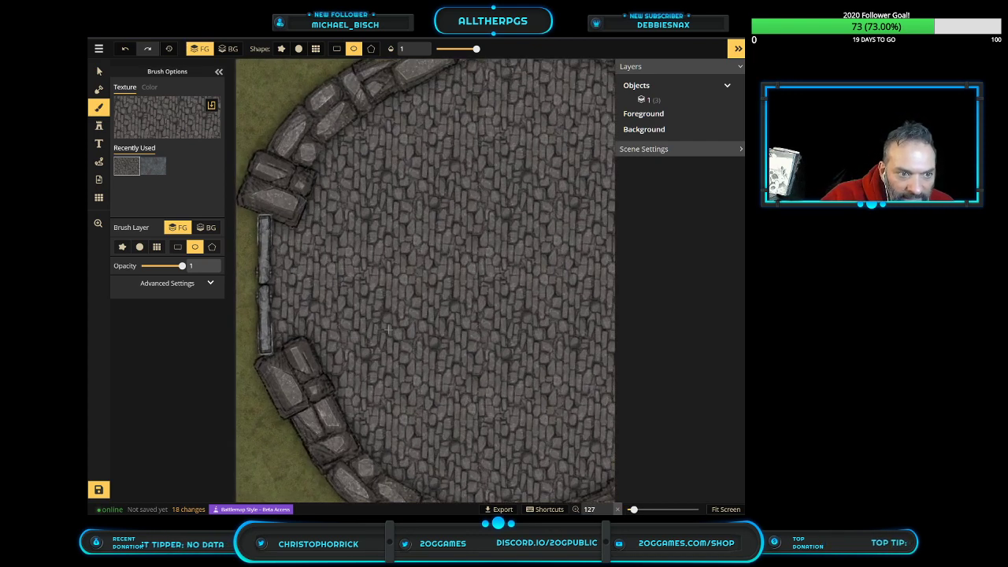
pyautogui.scroll(-2, 460, 340)
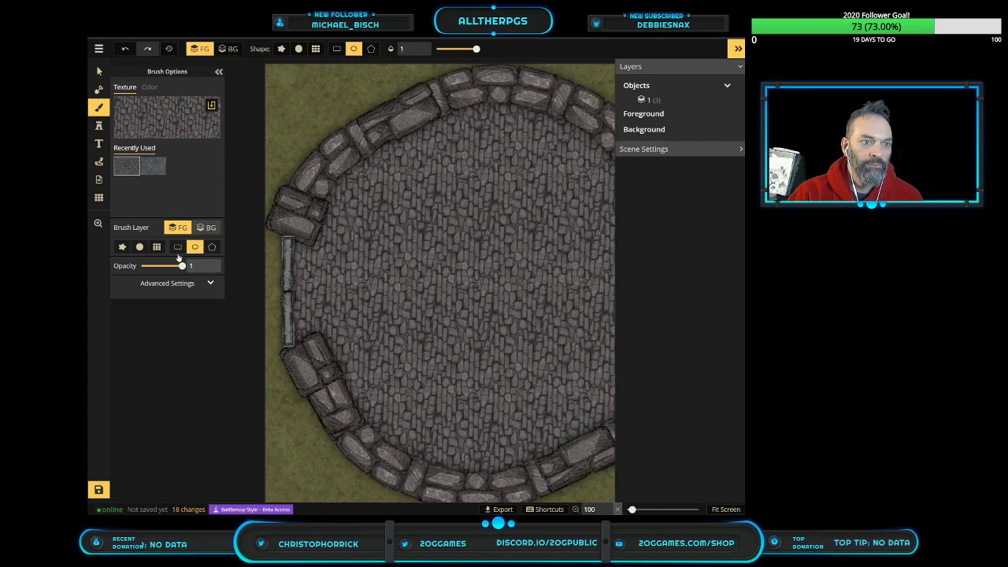
pyautogui.click(99, 197)
pyautogui.click(214, 49)
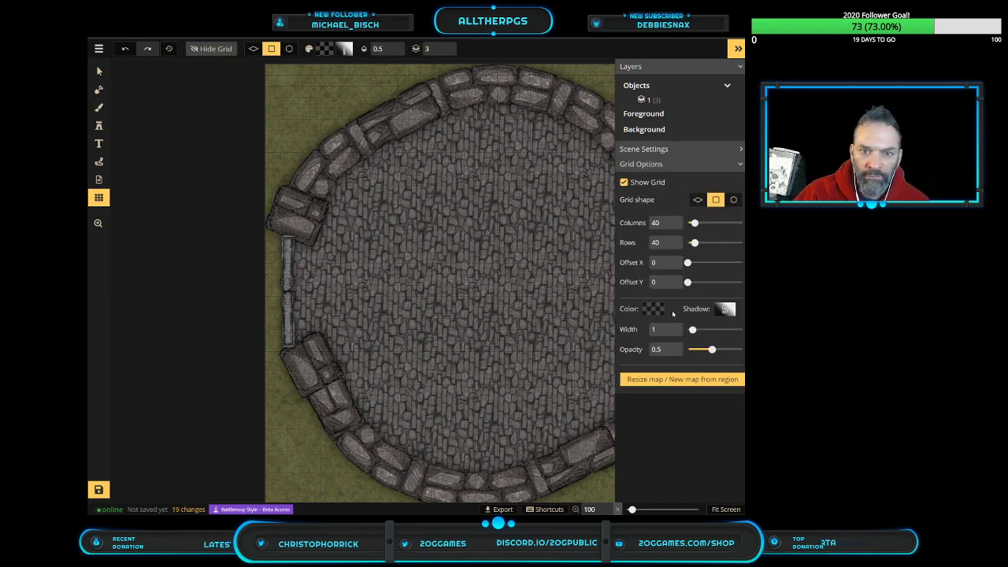
pyautogui.moveTo(695, 223)
pyautogui.mouseDown()
pyautogui.moveTo(721, 223)
pyautogui.moveTo(682, 228)
pyautogui.mouseUp()
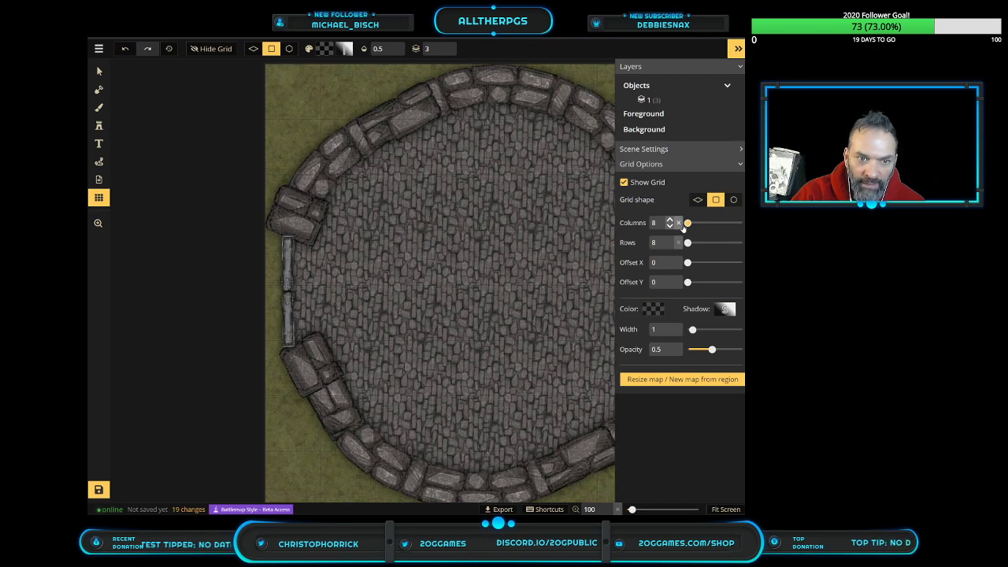
# Change the grid line colour to bright teal and collapse the layer list
pyautogui.scroll(4, 372, 313)
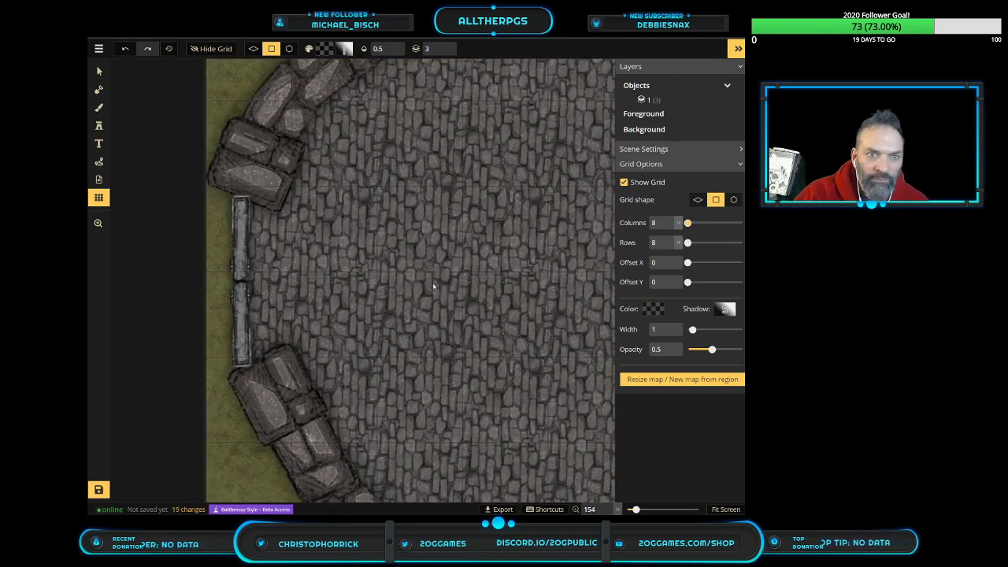
pyautogui.click(651, 309)
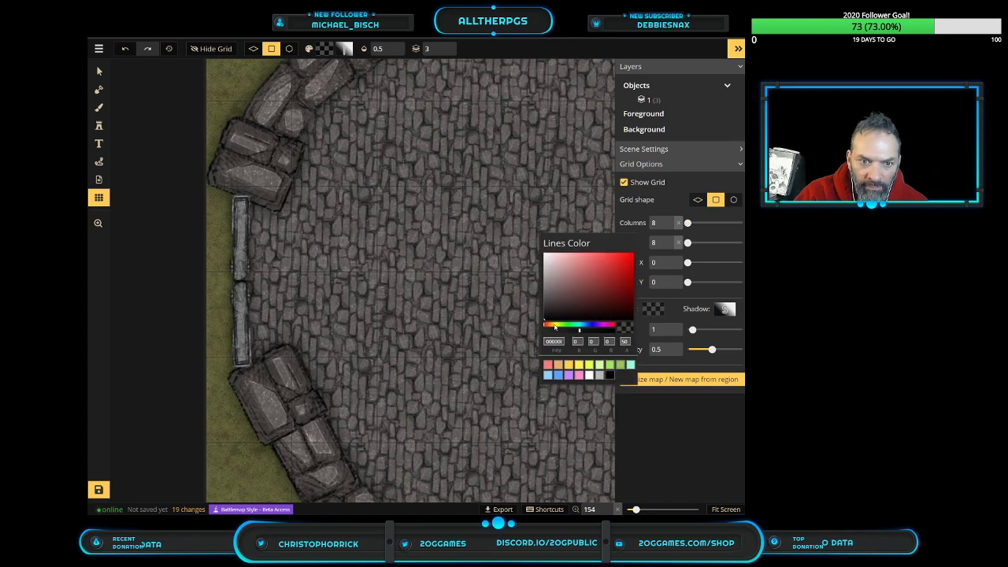
pyautogui.click(629, 266)
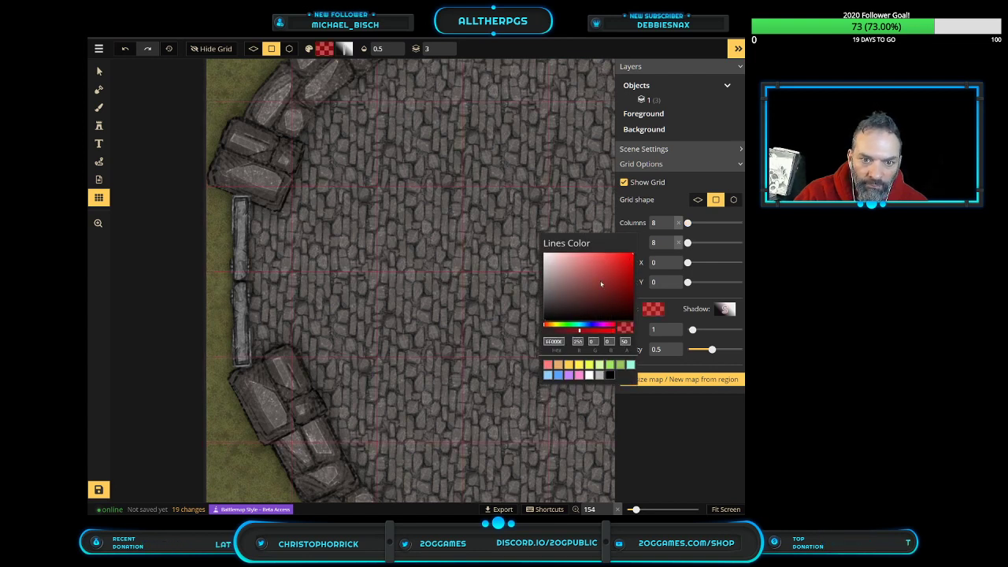
pyautogui.moveTo(585, 327); pyautogui.dragTo(579, 328)
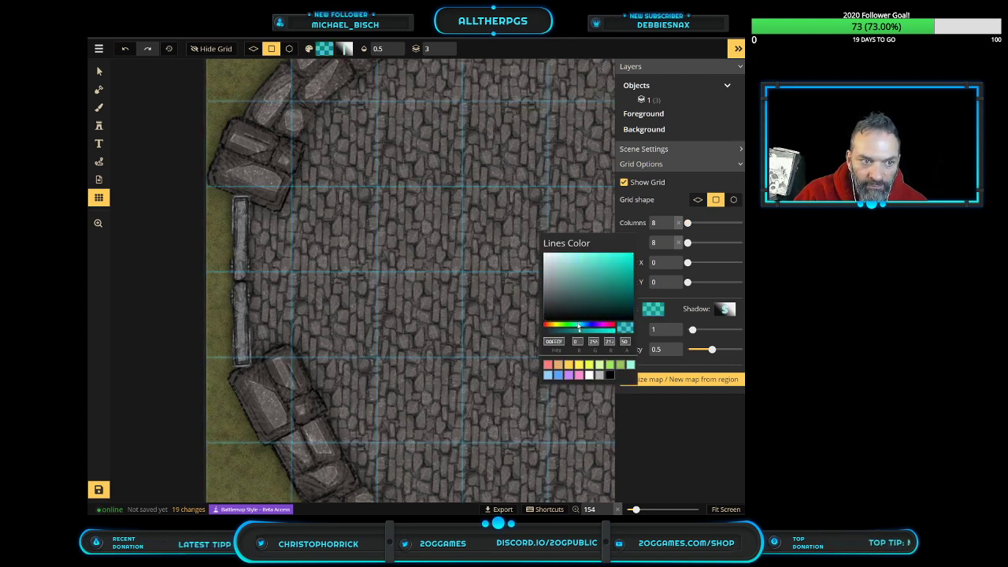
pyautogui.click(678, 66)
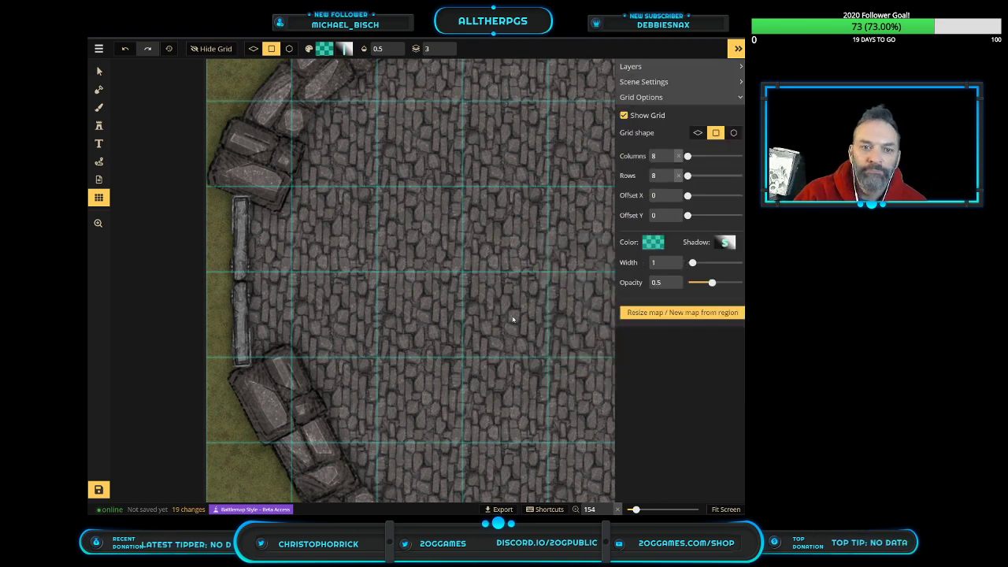
pyautogui.scroll(-5, 516, 323)
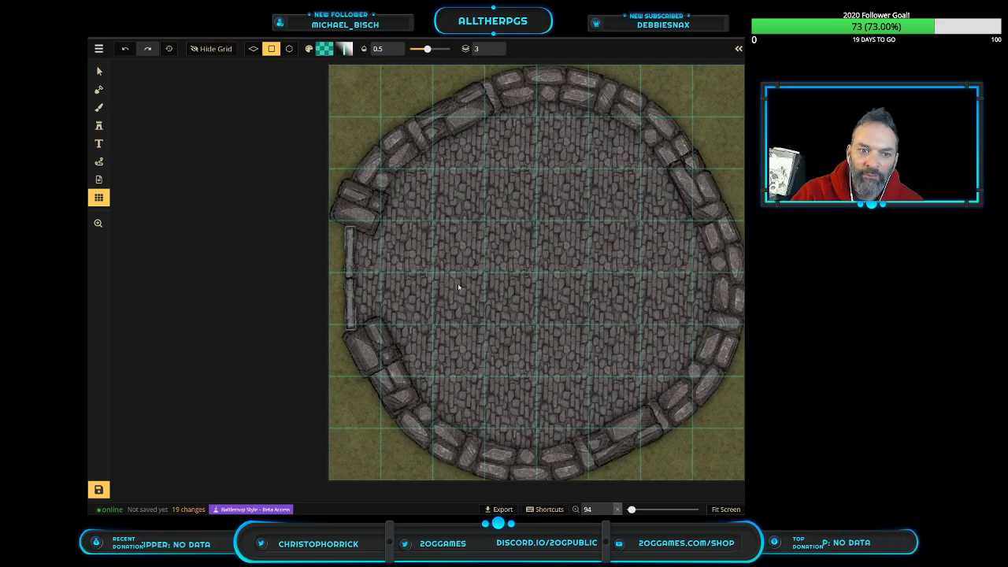
# Browse the Fantasy Battlemap stamps in the stamp catalog
pyautogui.click(97, 223)
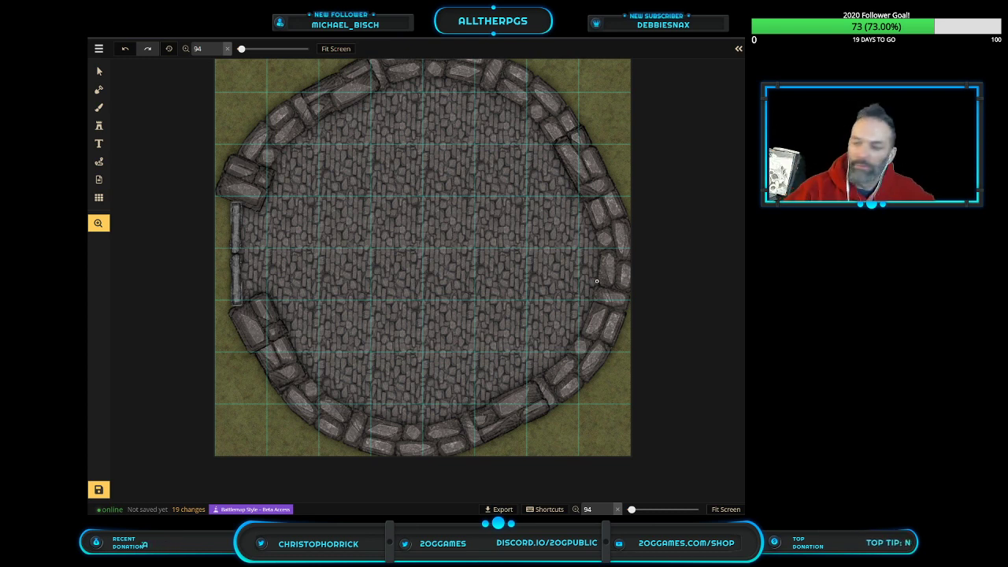
pyautogui.click(99, 127)
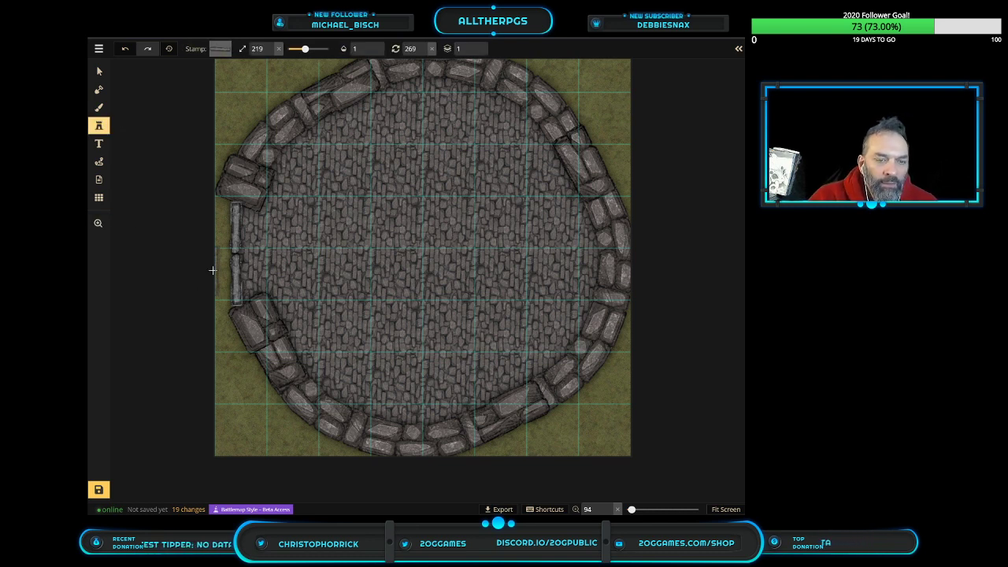
pyautogui.rightClick(650, 314)
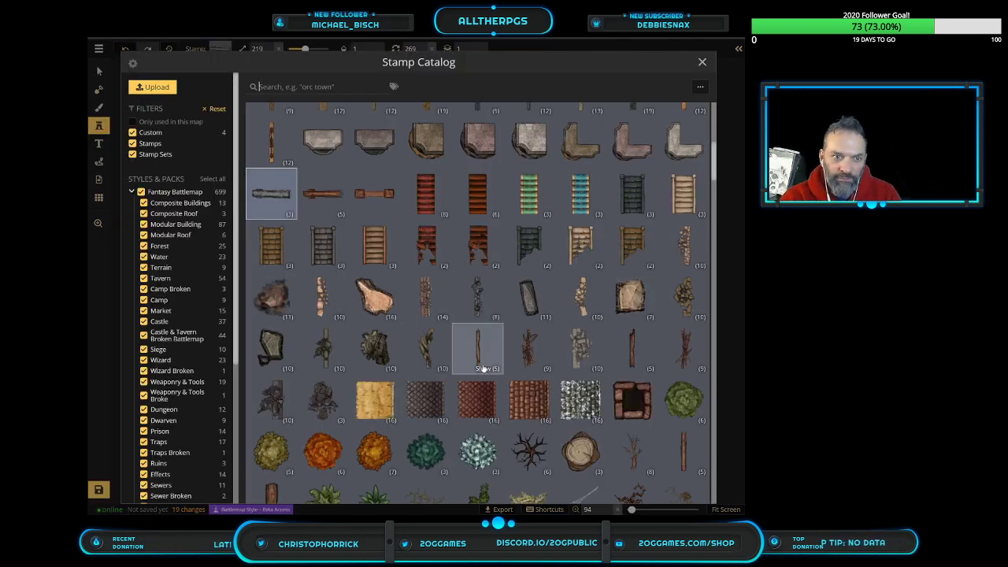
pyautogui.scroll(1, 512, 338)
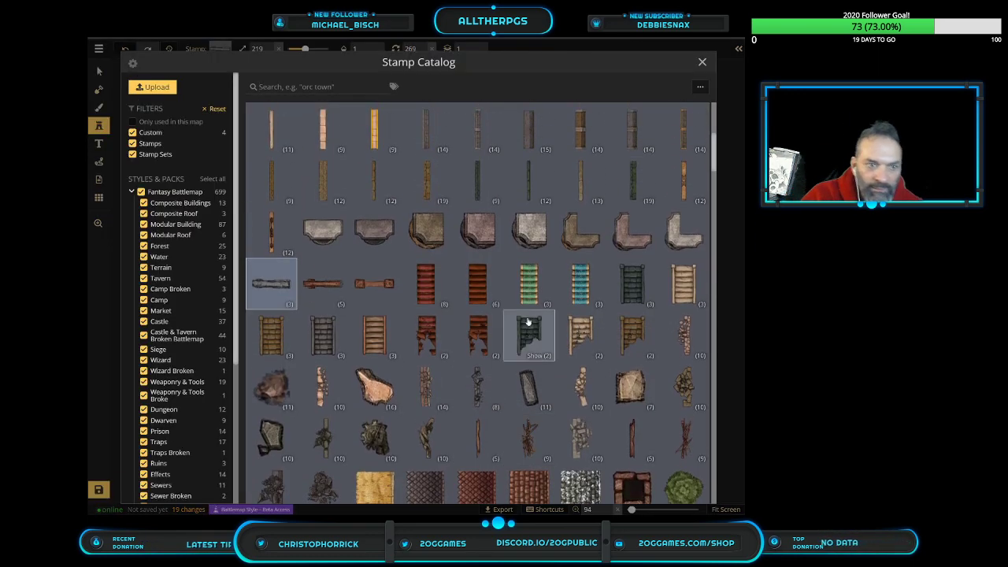
pyautogui.click(132, 193)
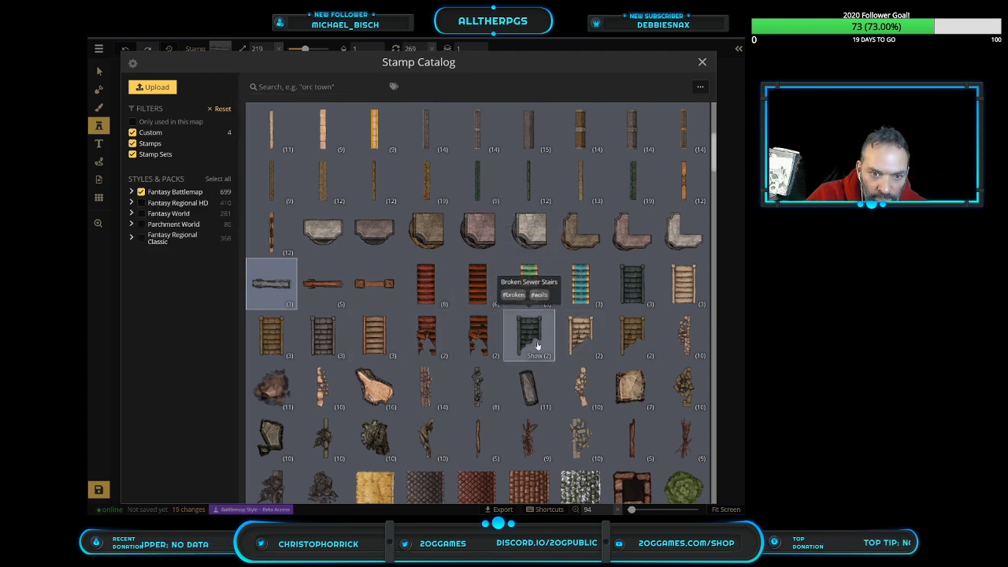
pyautogui.scroll(-1, 537, 345)
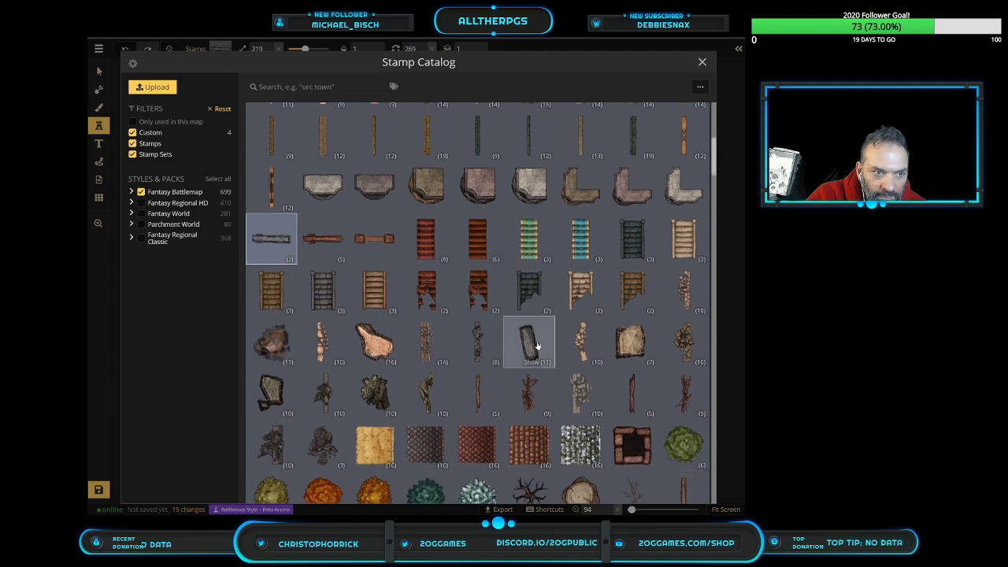
pyautogui.scroll(-10, 532, 340)
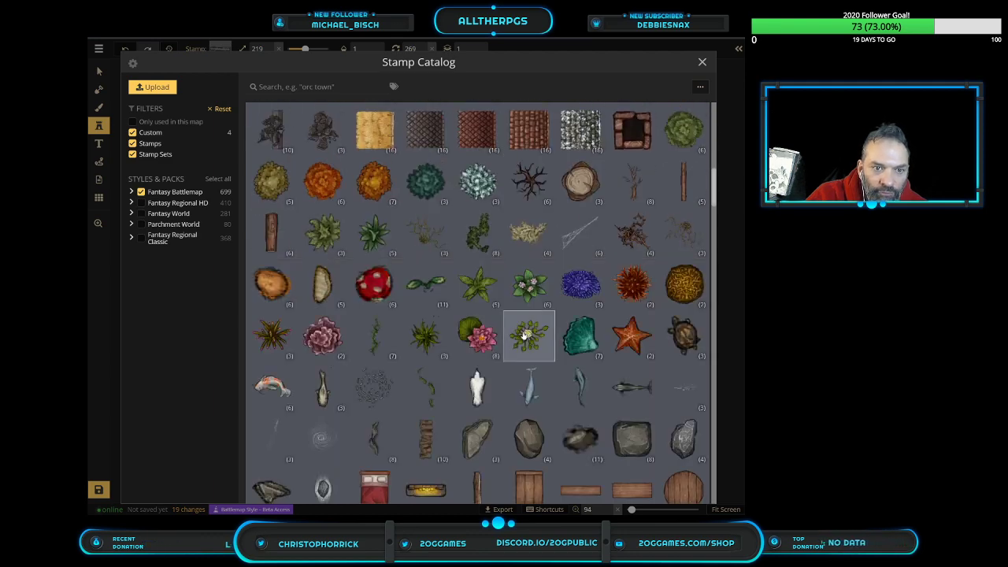
pyautogui.scroll(-5, 511, 338)
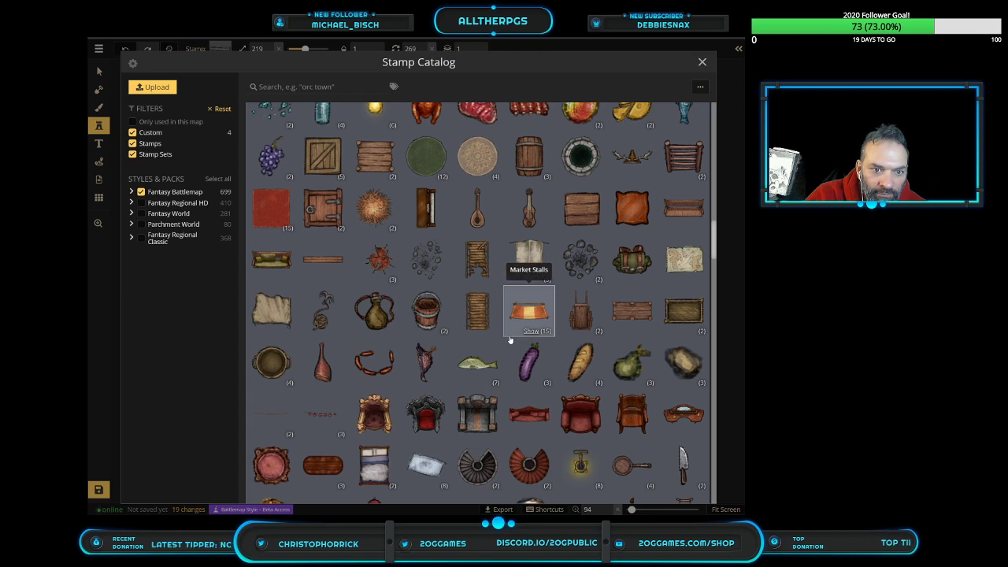
pyautogui.scroll(-5, 510, 338)
pyautogui.scroll(-15, 510, 339)
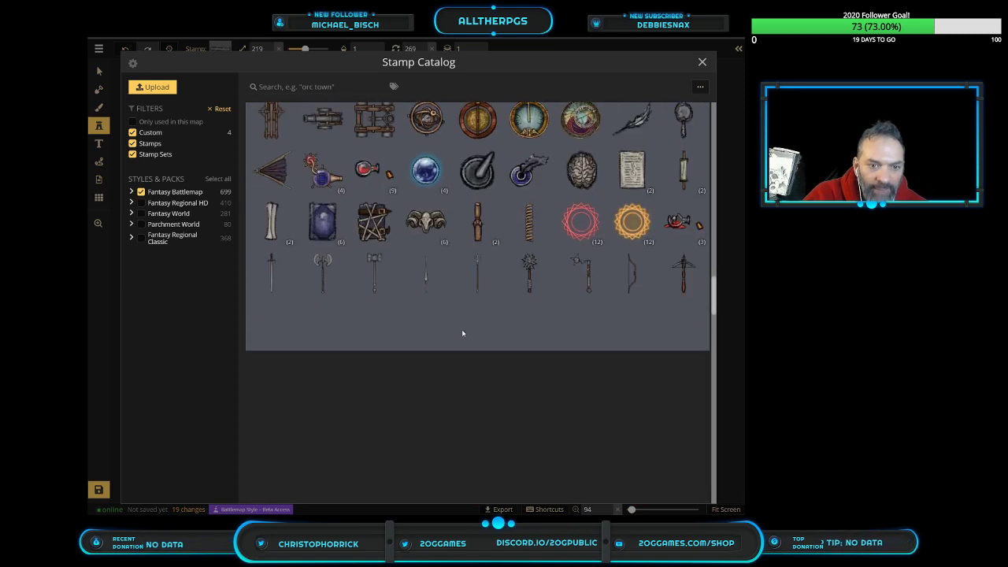
pyautogui.scroll(-5, 463, 330)
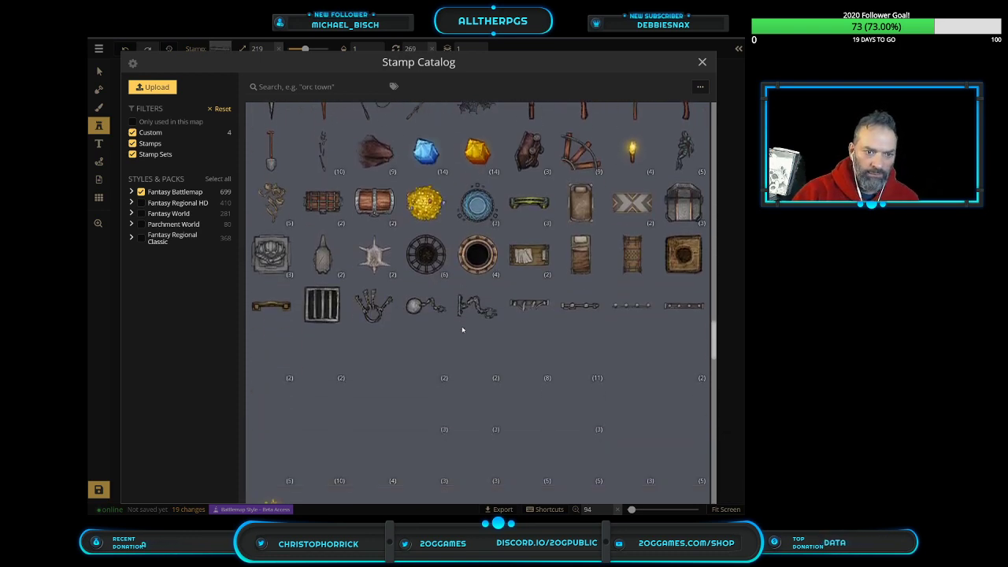
pyautogui.scroll(-2, 461, 330)
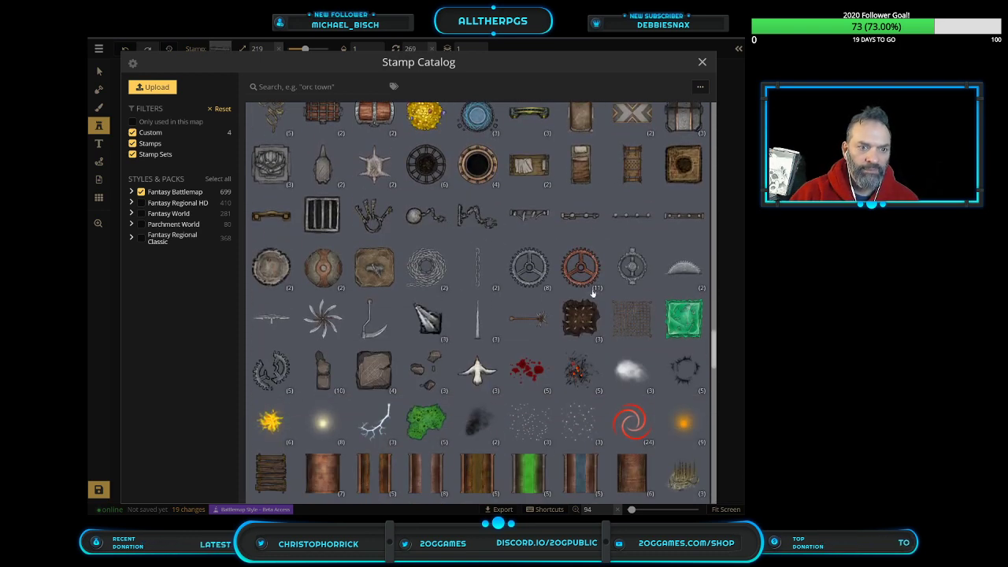
pyautogui.scroll(-8, 554, 344)
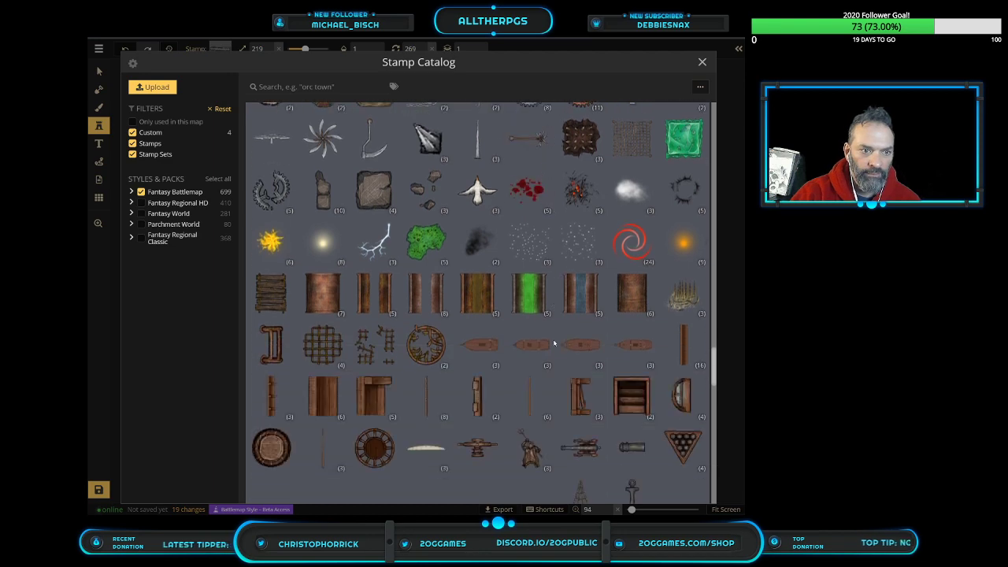
pyautogui.scroll(-3, 554, 344)
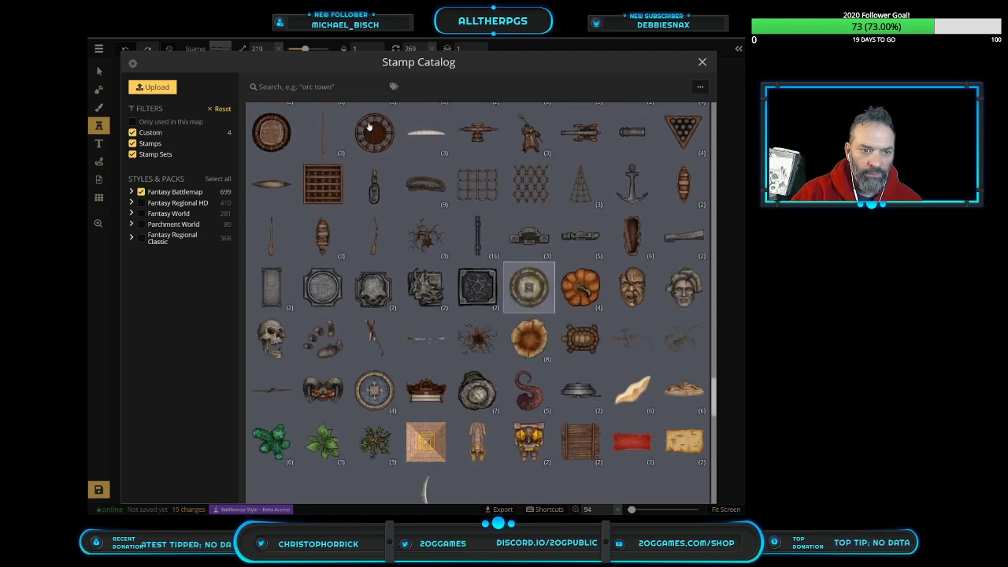
# Search the stamp catalog for "stair" and view the Stone Spiral Stairs variants
pyautogui.click(301, 86)
pyautogui.write('st')
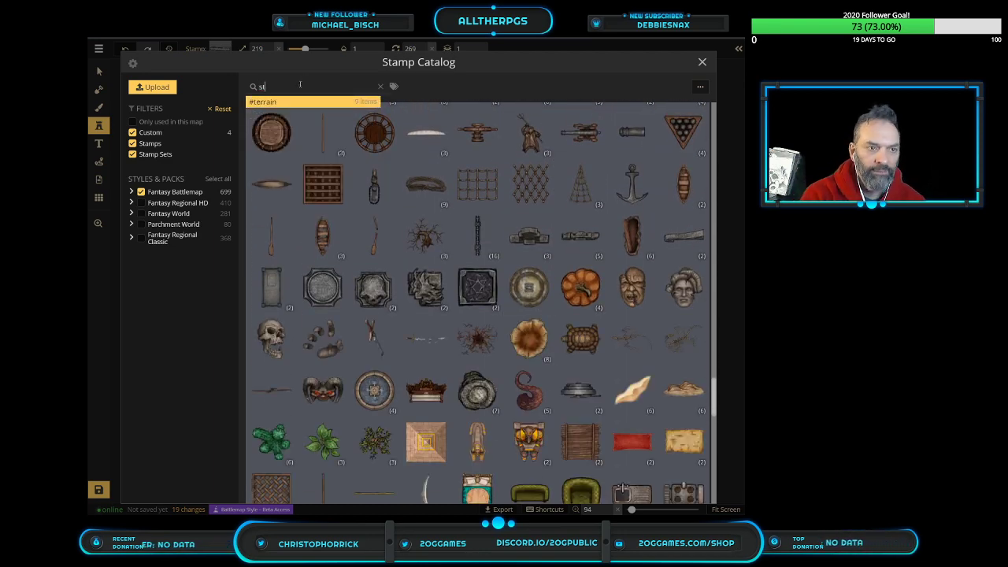
pyautogui.write('air')
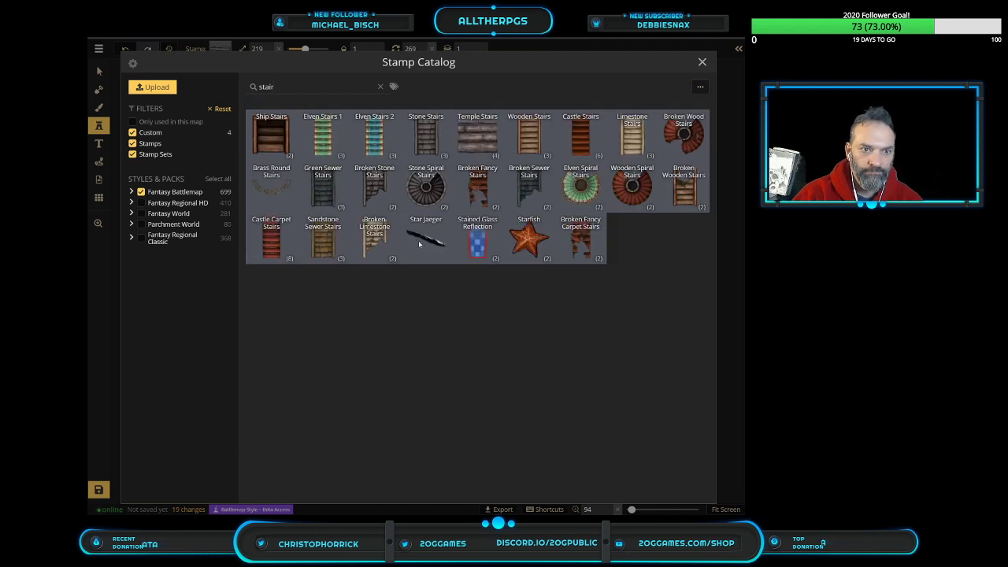
pyautogui.click(436, 206)
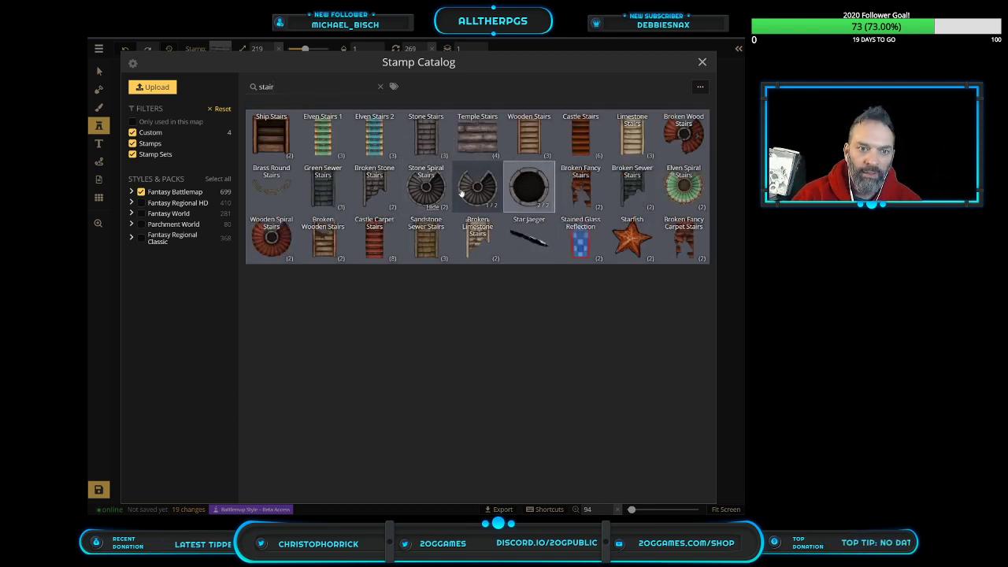
pyautogui.click(433, 206)
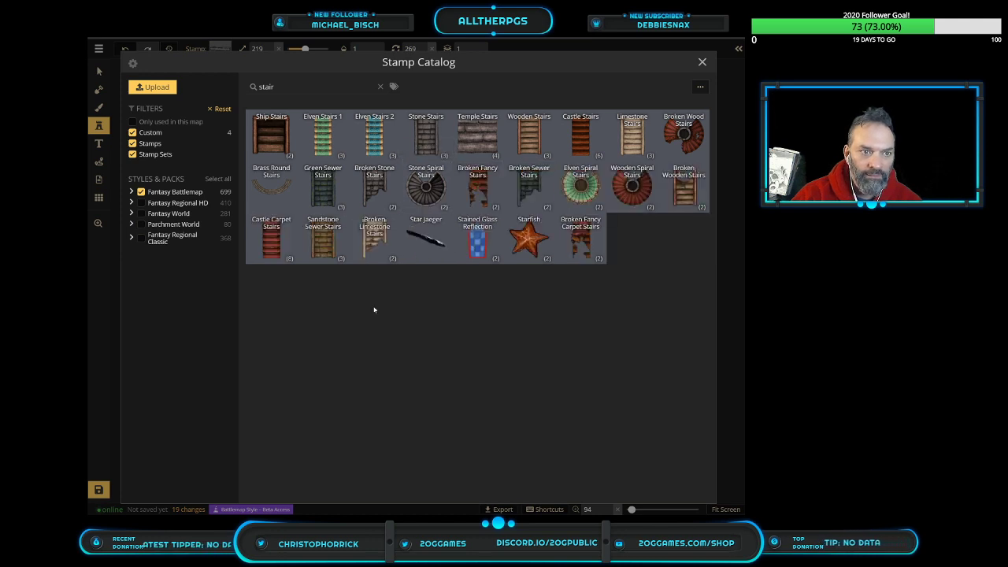
# Compare the Elven and Wooden Spiral Stairs variants, and choose the blue Elven Spiral Stairs as the stamp
pyautogui.click(584, 206)
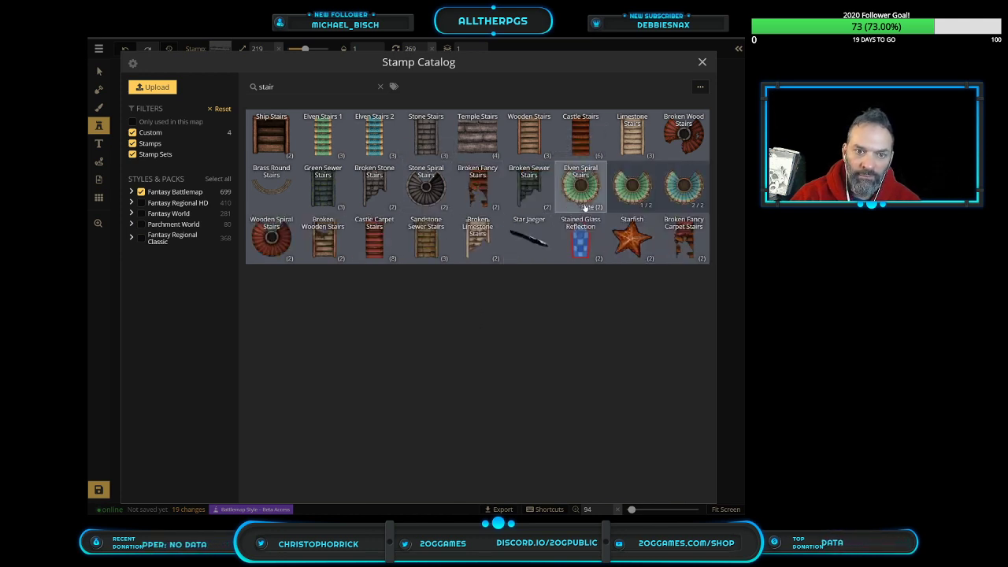
pyautogui.click(584, 206)
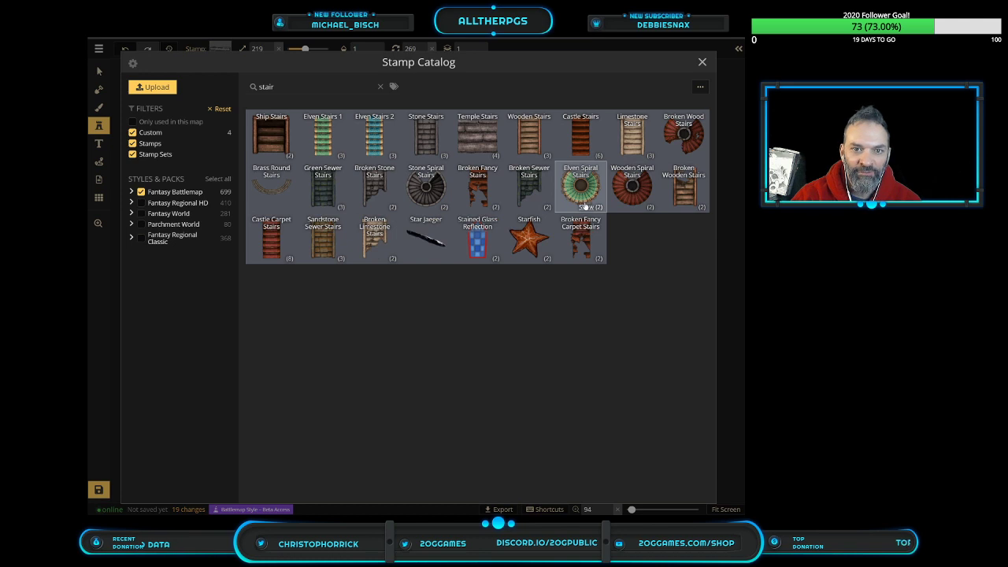
pyautogui.click(638, 206)
pyautogui.click(640, 207)
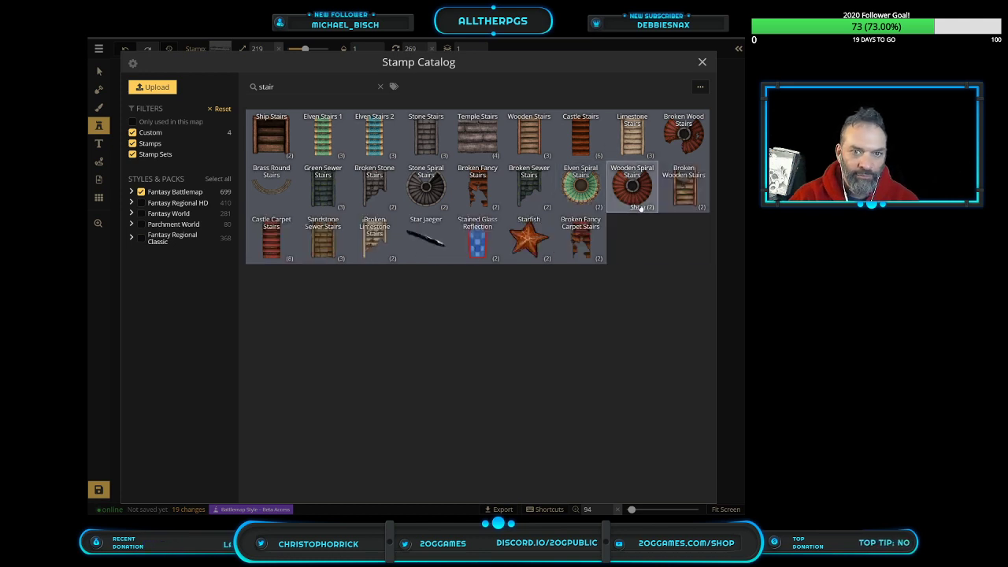
pyautogui.click(587, 206)
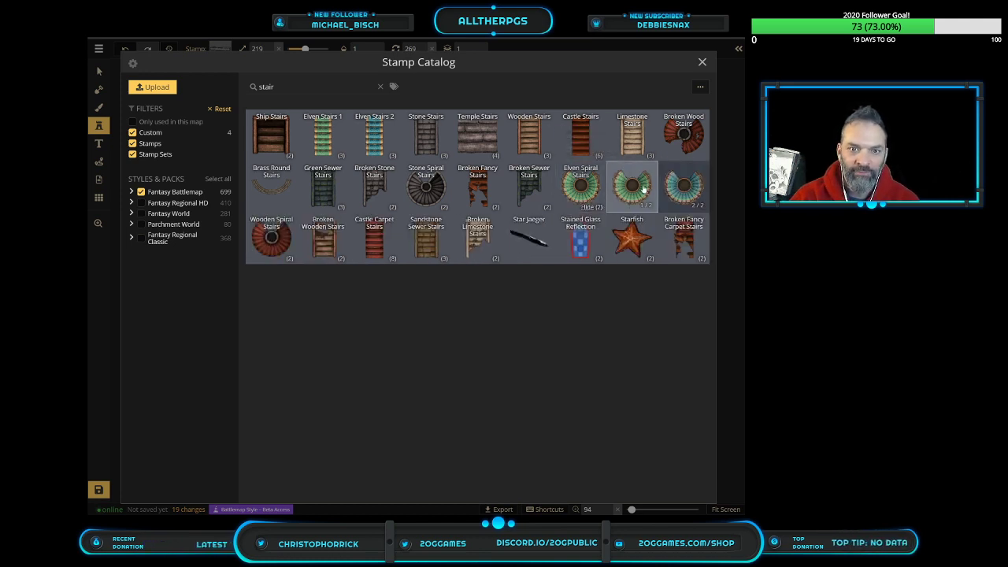
pyautogui.click(686, 189)
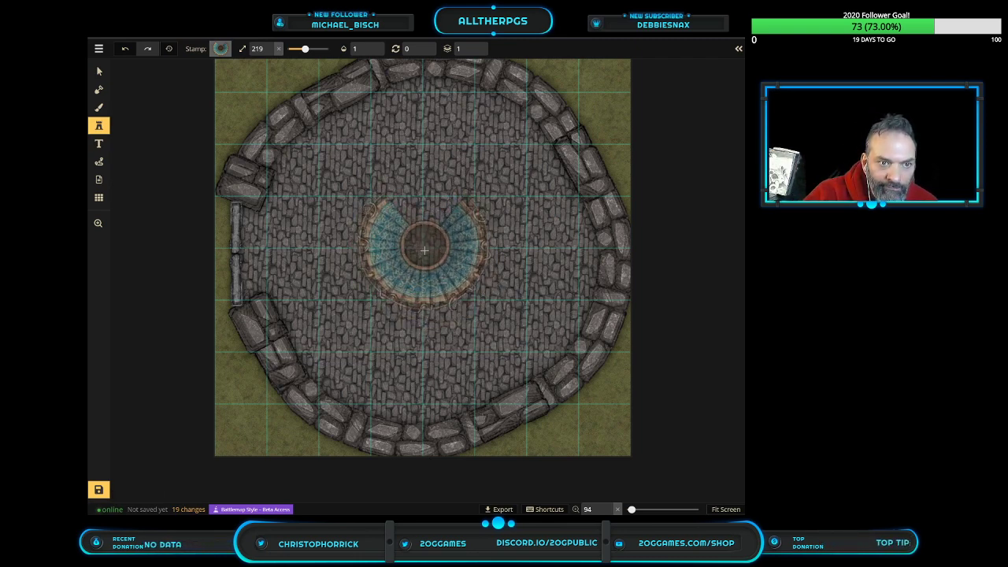
# Try the blue Elven Spiral Stairs near the tower's centre, enlarged to 287 and rotated to 272, and delete the stamp
pyautogui.click(424, 250)
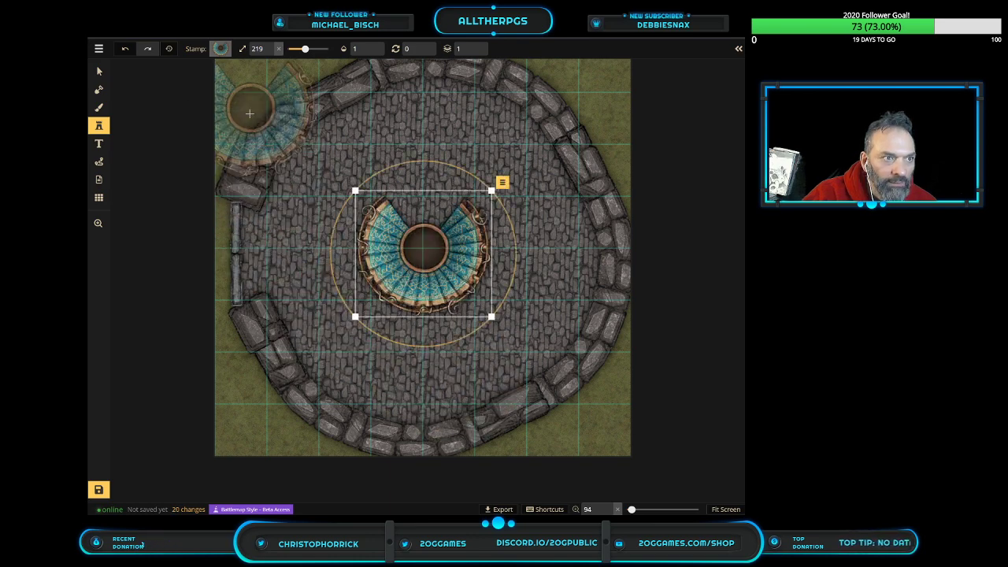
pyautogui.press('Escape')
pyautogui.moveTo(334, 171); pyautogui.dragTo(313, 152)
pyautogui.moveTo(356, 122); pyautogui.dragTo(279, 282)
pyautogui.moveTo(389, 230); pyautogui.dragTo(508, 258)
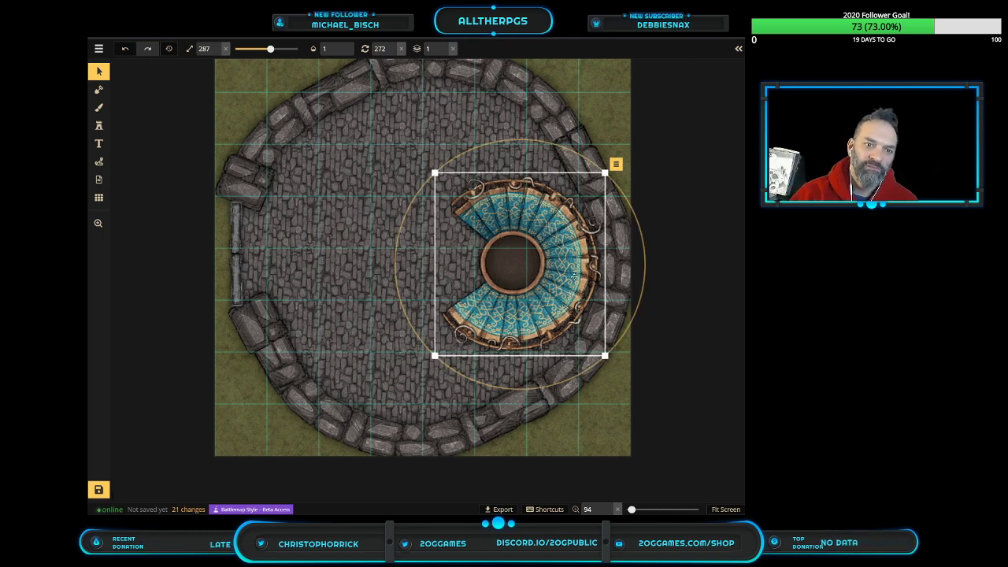
pyautogui.moveTo(569, 280); pyautogui.dragTo(493, 273)
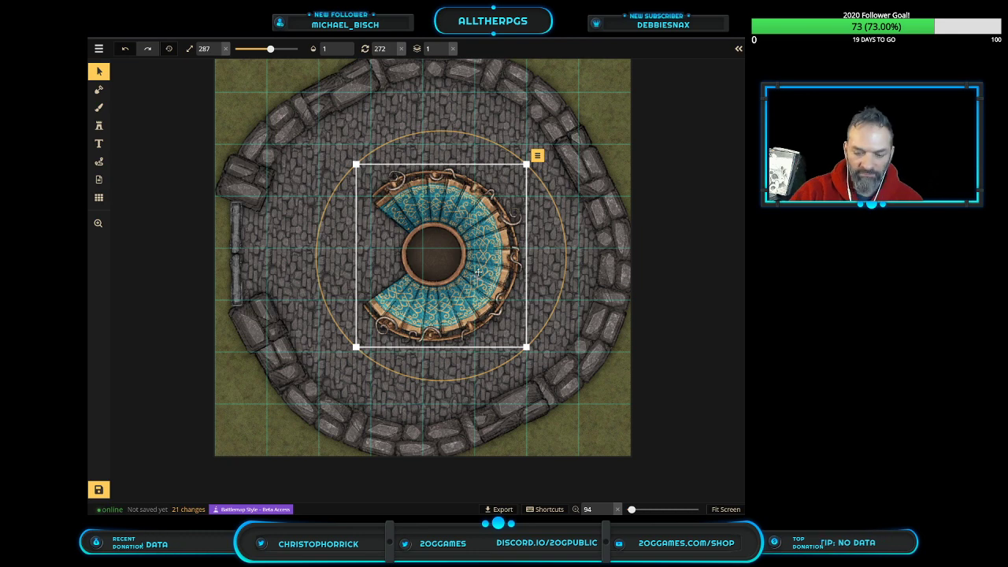
pyautogui.press('Delete')
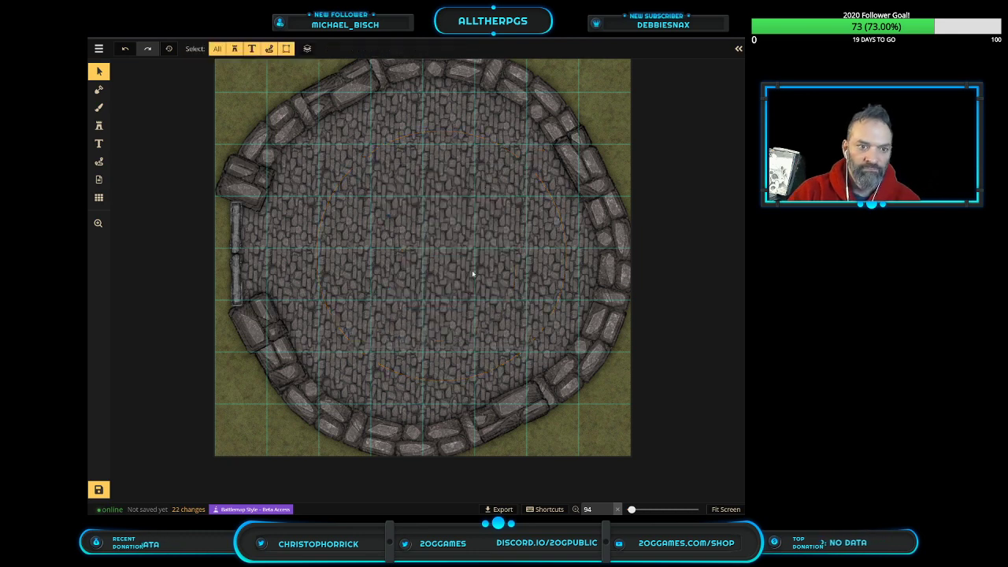
# Place the Stone Spiral Stairs stamp just right of the tower's centre, rotated to 277 and scaled to 202
pyautogui.click(100, 126)
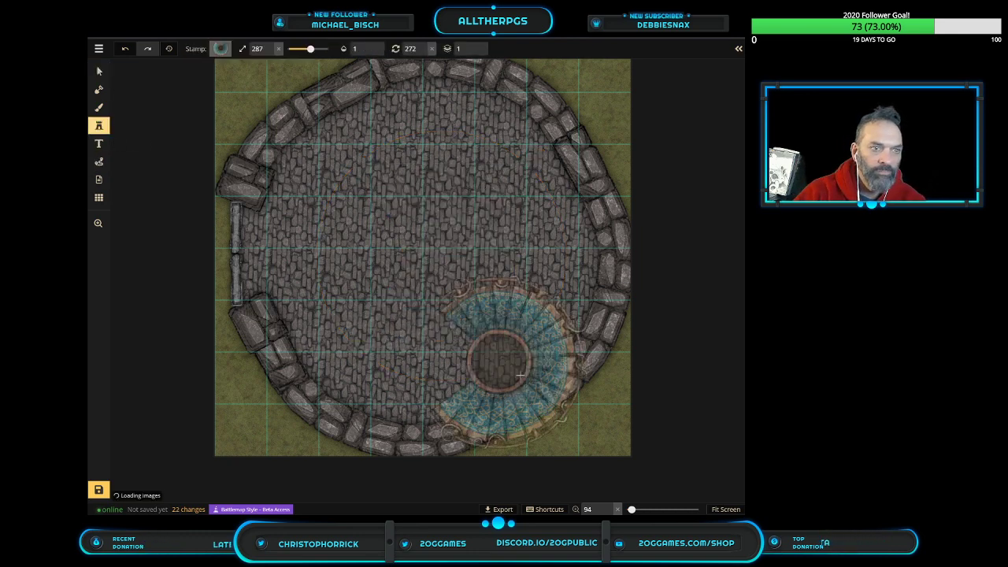
pyautogui.click(221, 48)
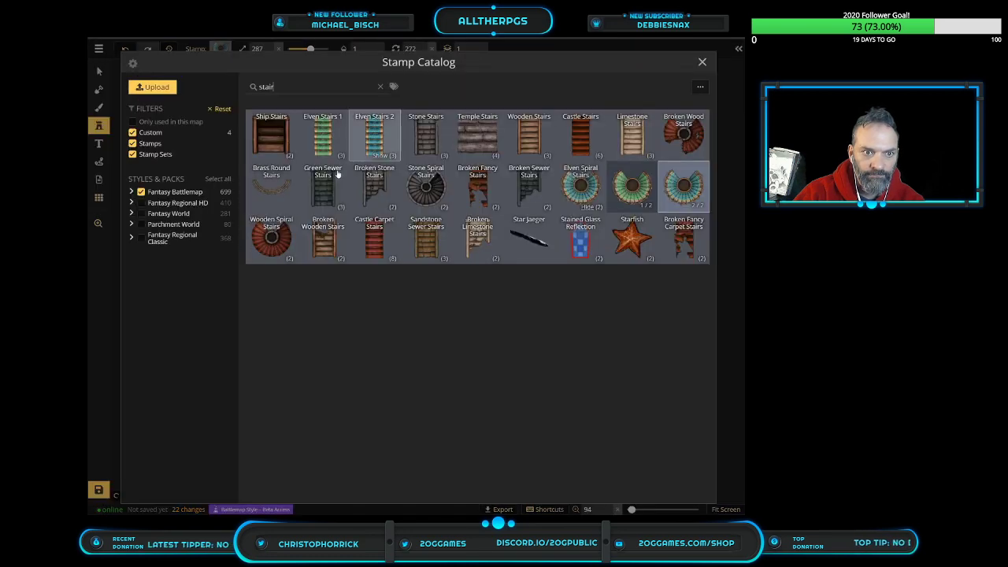
pyautogui.click(426, 193)
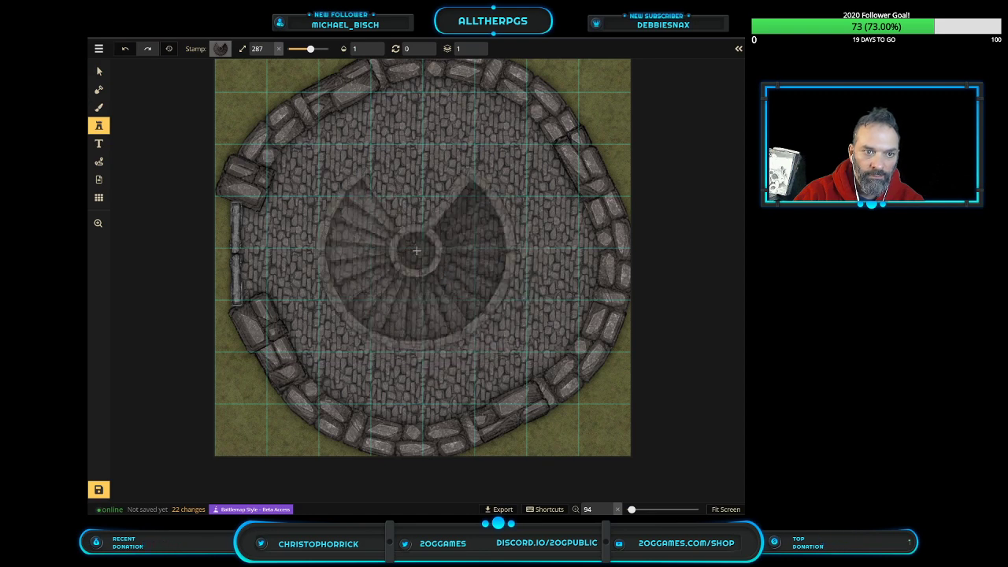
pyautogui.click(426, 250)
pyautogui.moveTo(360, 185); pyautogui.dragTo(380, 331)
pyautogui.moveTo(489, 293); pyautogui.dragTo(434, 253)
pyautogui.moveTo(362, 181); pyautogui.dragTo(348, 166)
pyautogui.moveTo(420, 298); pyautogui.dragTo(452, 300)
# Try a round stone ring stamp over the staircase, enlarged to 455, and delete it
pyautogui.click(561, 400)
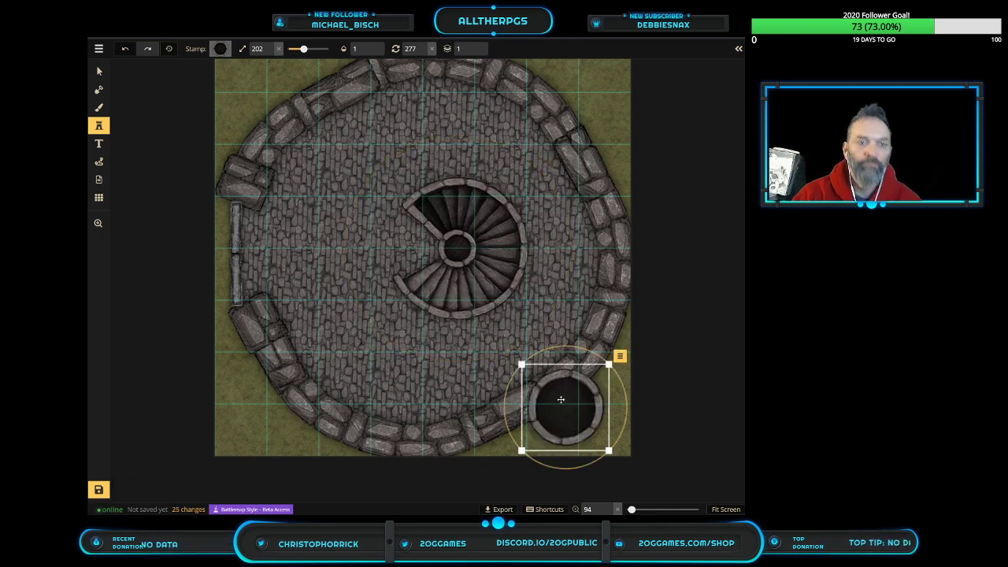
pyautogui.moveTo(568, 422); pyautogui.dragTo(454, 254)
pyautogui.moveTo(410, 284); pyautogui.dragTo(299, 386)
pyautogui.moveTo(342, 317); pyautogui.dragTo(406, 271)
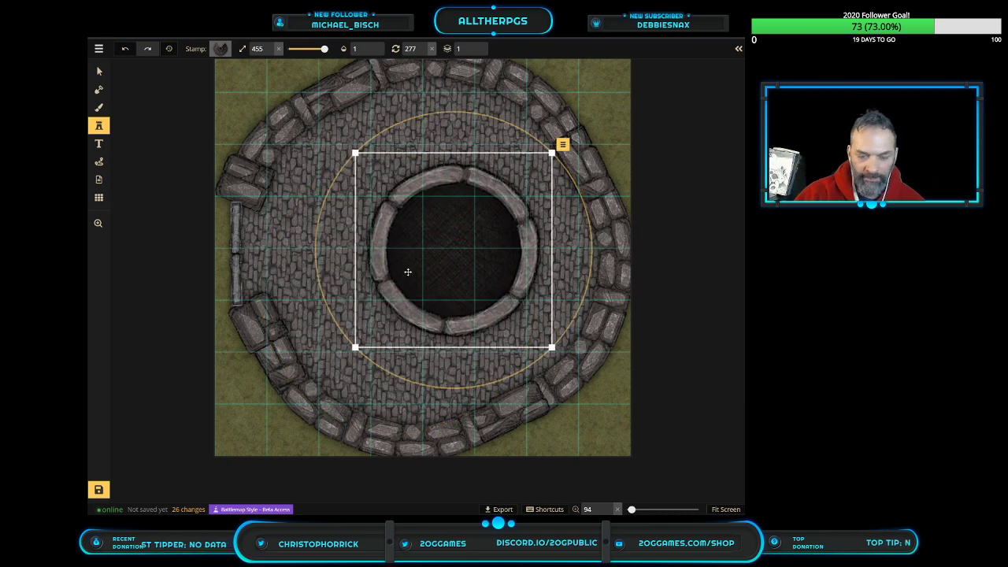
pyautogui.press('Delete')
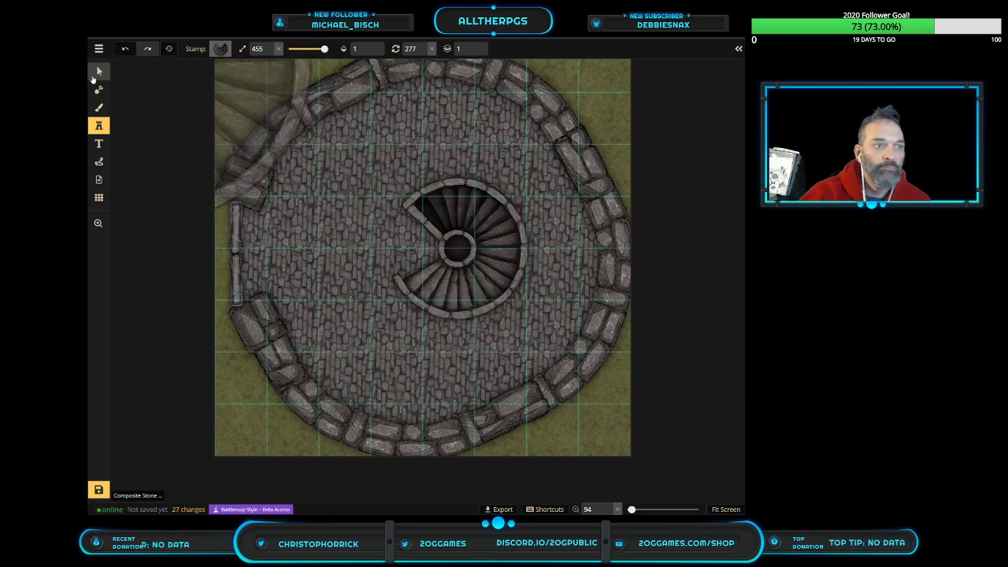
# Move the stone spiral staircase so its central pillar sits on the nearest grid intersection
pyautogui.press('Escape')
pyautogui.scroll(-1, 390, 272)
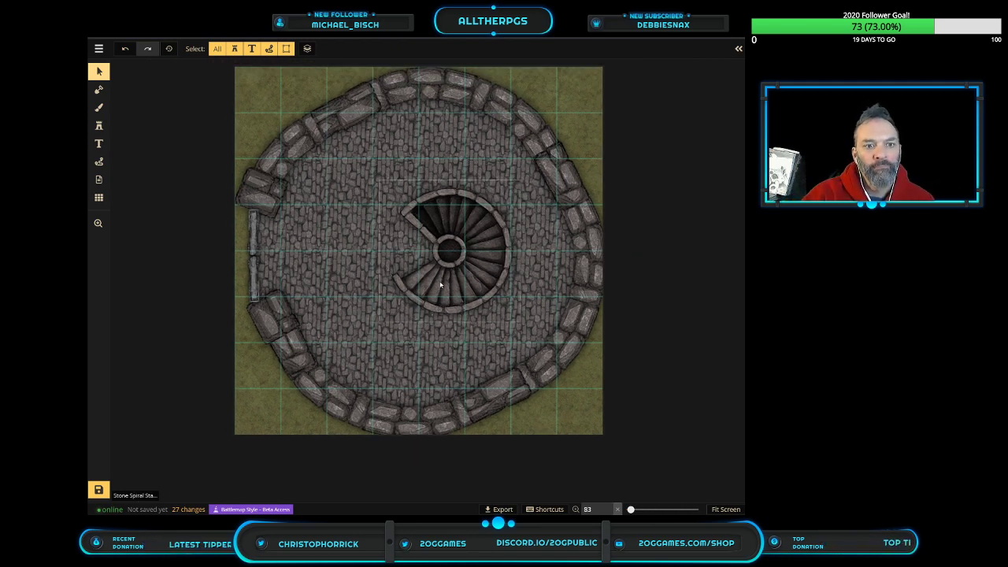
pyautogui.scroll(5, 427, 298)
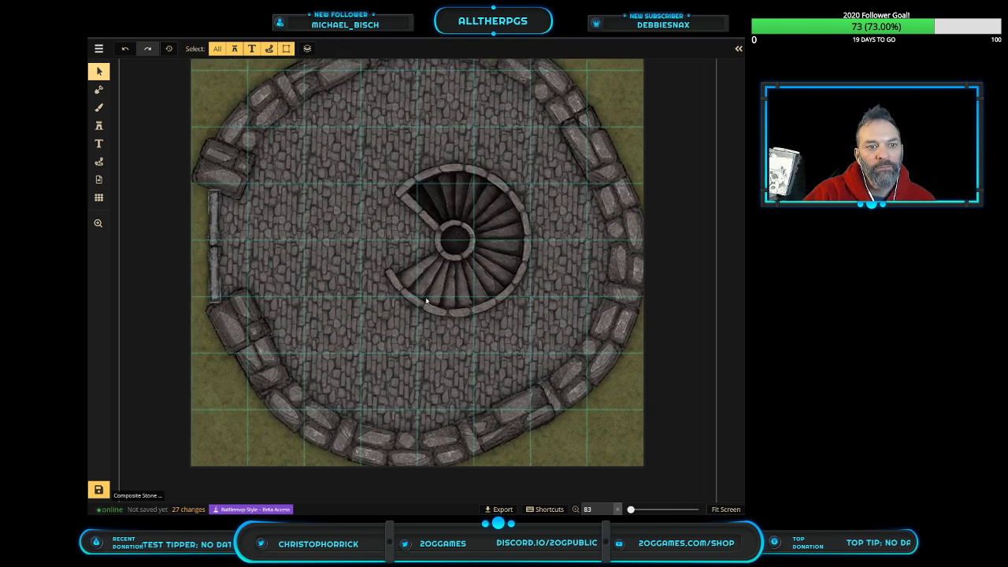
pyautogui.click(459, 243)
pyautogui.moveTo(459, 242); pyautogui.dragTo(481, 248)
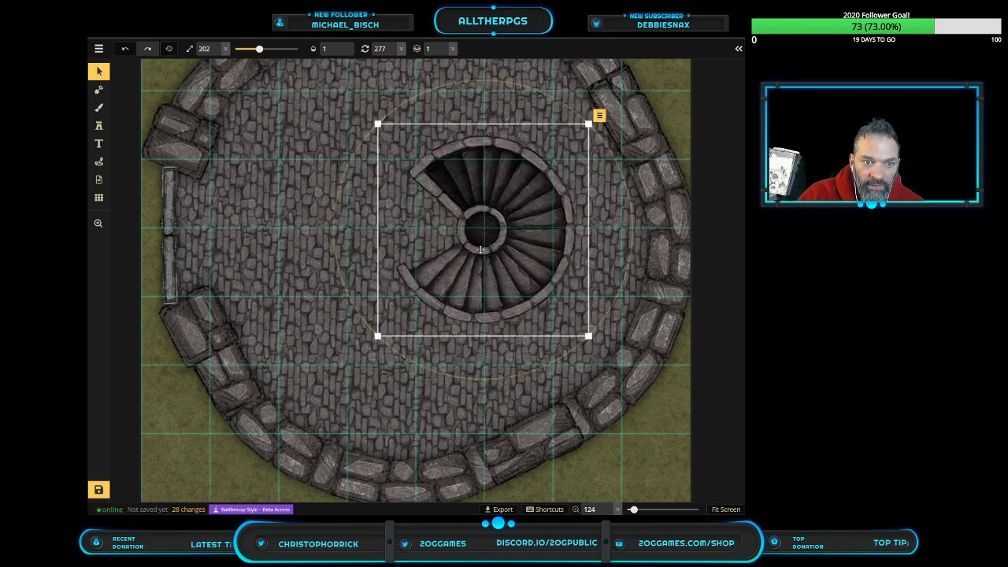
pyautogui.click(238, 268)
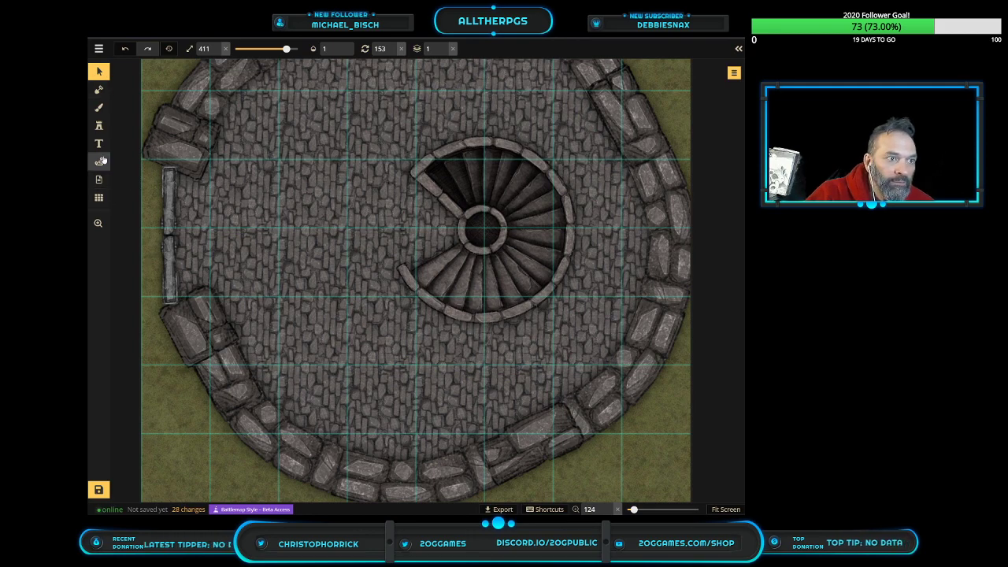
# Search the stamp catalog for "furniture" and look through the Fantasy Battlemap pack's categories
pyautogui.press('s')
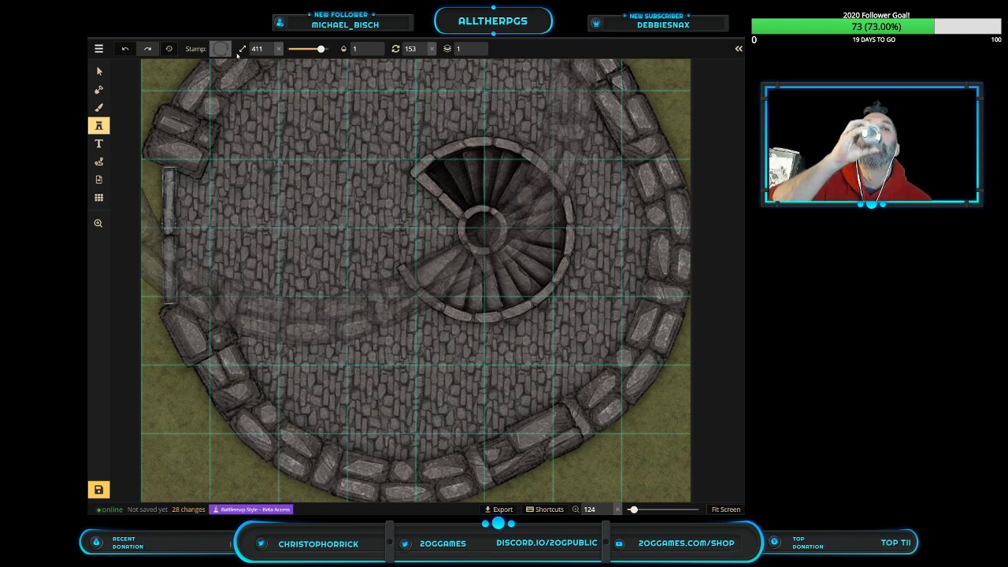
pyautogui.click(237, 56)
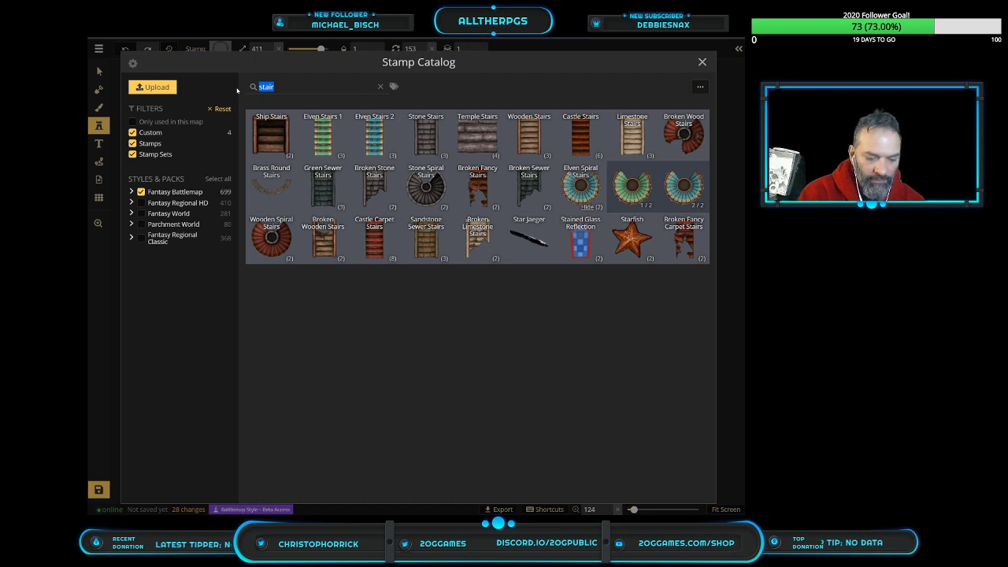
pyautogui.write('furniture')
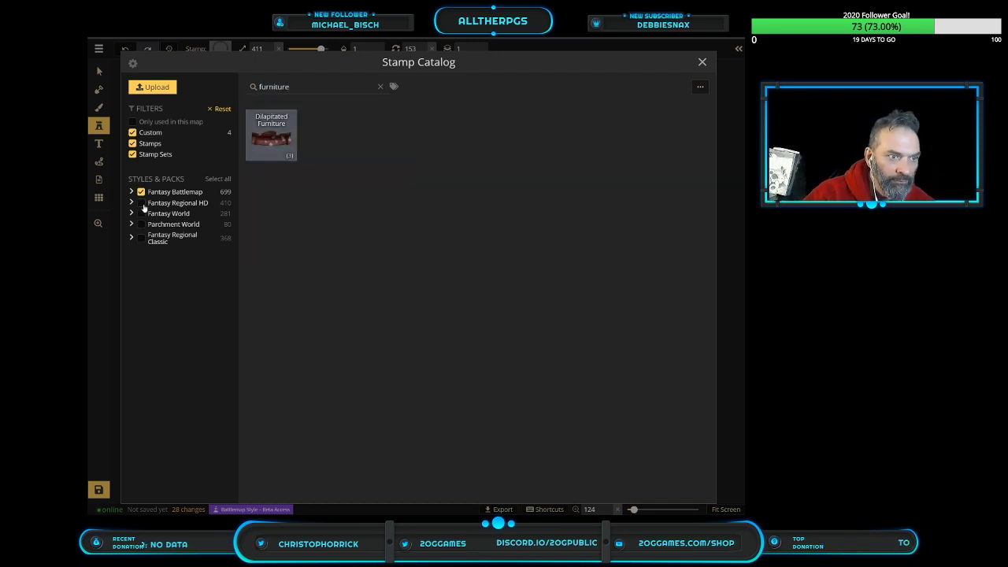
pyautogui.click(131, 192)
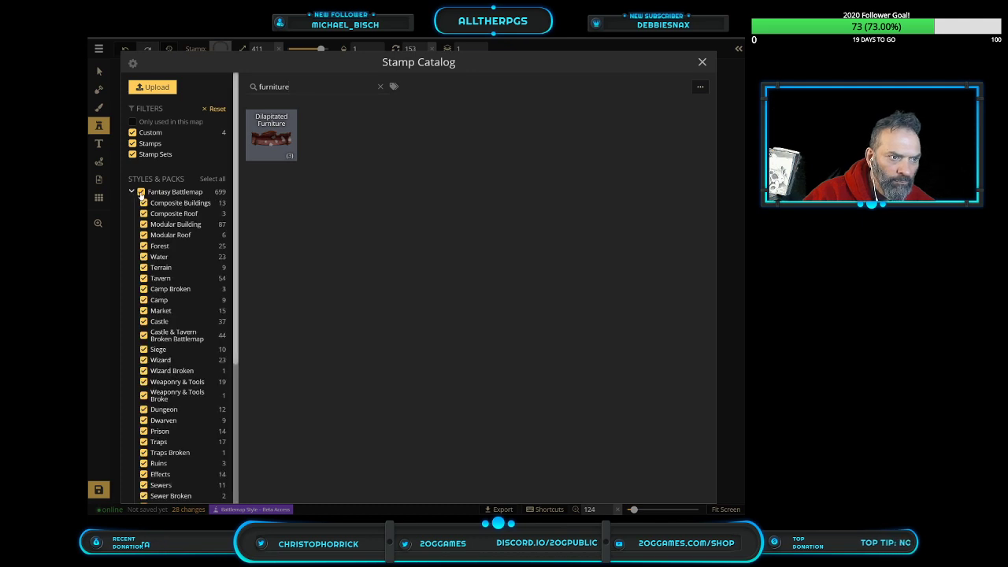
pyautogui.click(141, 193)
pyautogui.click(141, 193)
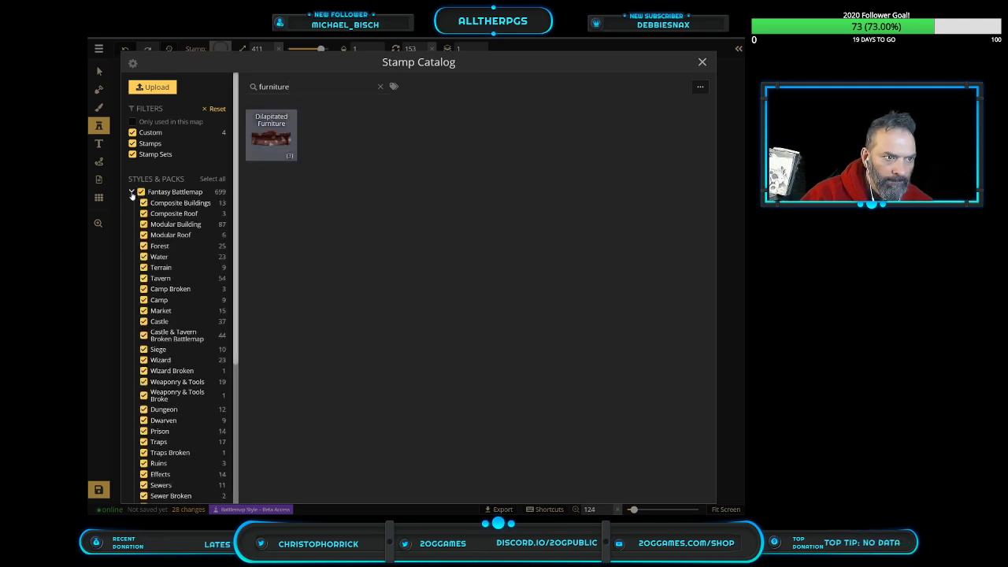
pyautogui.click(132, 193)
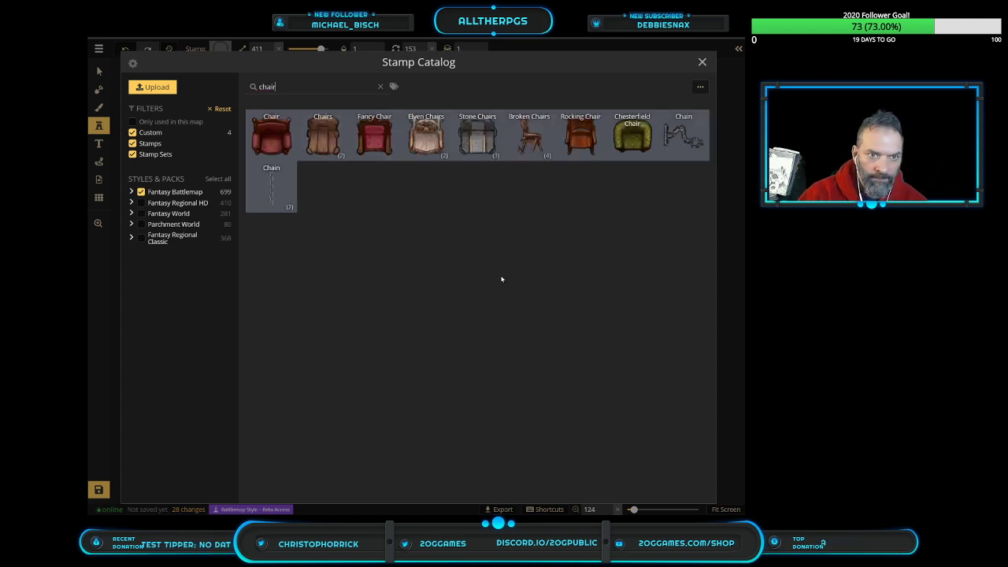
# Choose the first wooden Chairs variant from a "chair" search and set the stamp size to 232
pyautogui.click(488, 157)
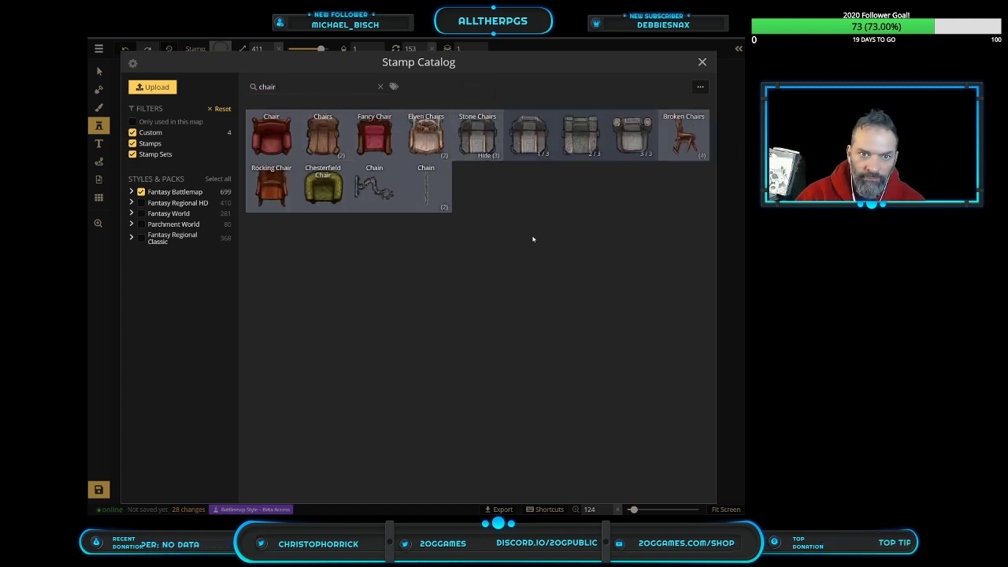
pyautogui.click(336, 157)
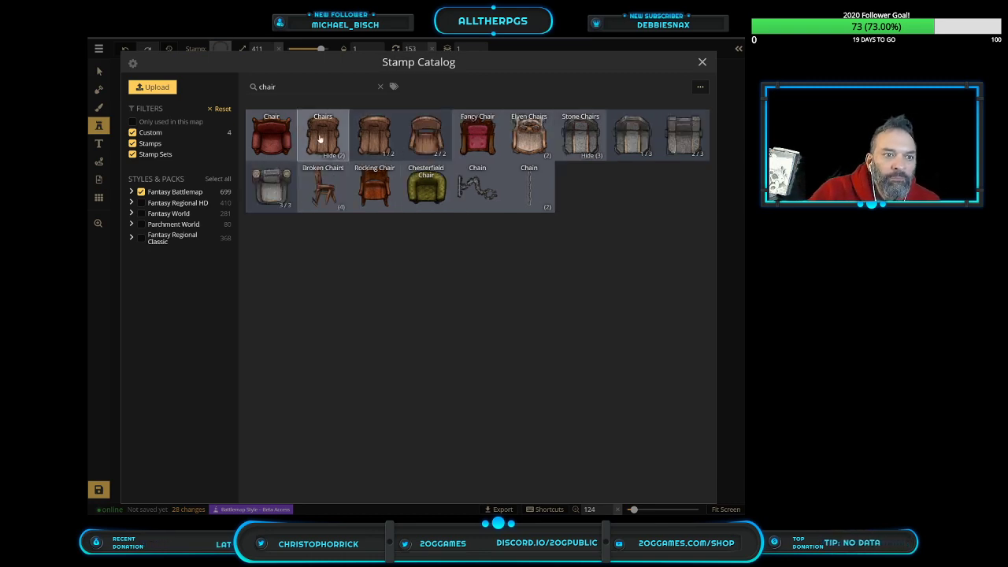
pyautogui.click(386, 142)
pyautogui.scroll(-5, 383, 368)
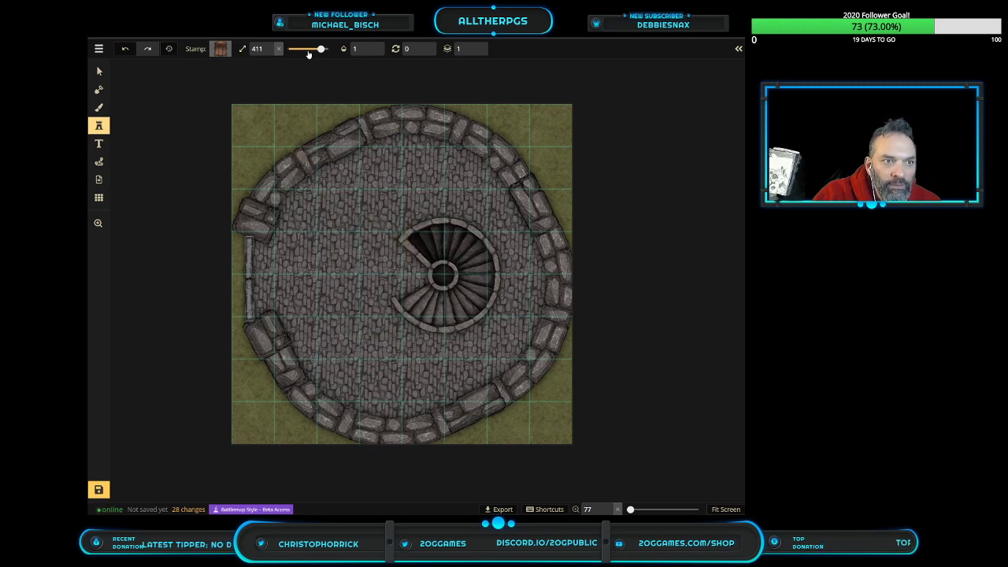
pyautogui.moveTo(321, 49); pyautogui.dragTo(301, 49)
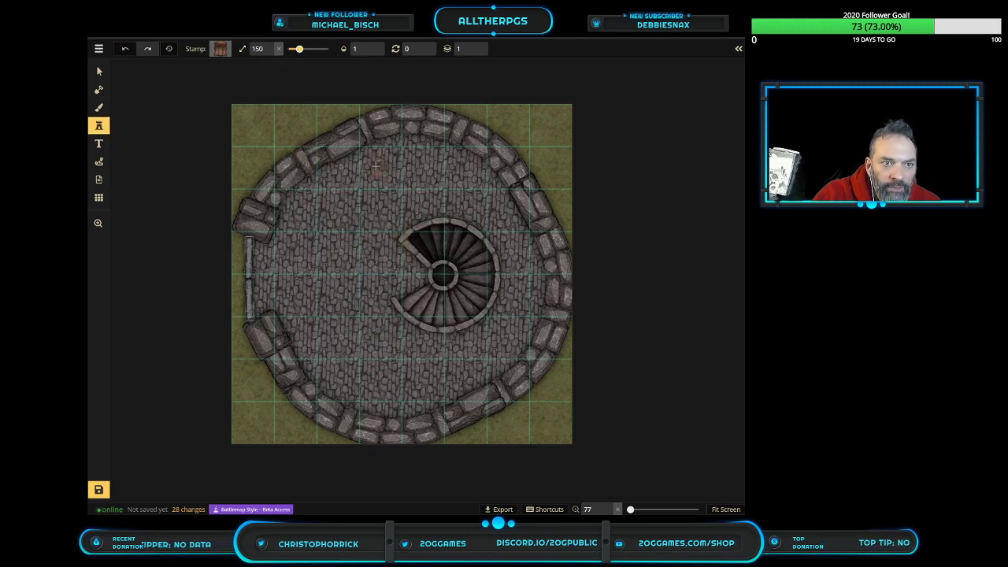
pyautogui.scroll(3, 378, 168)
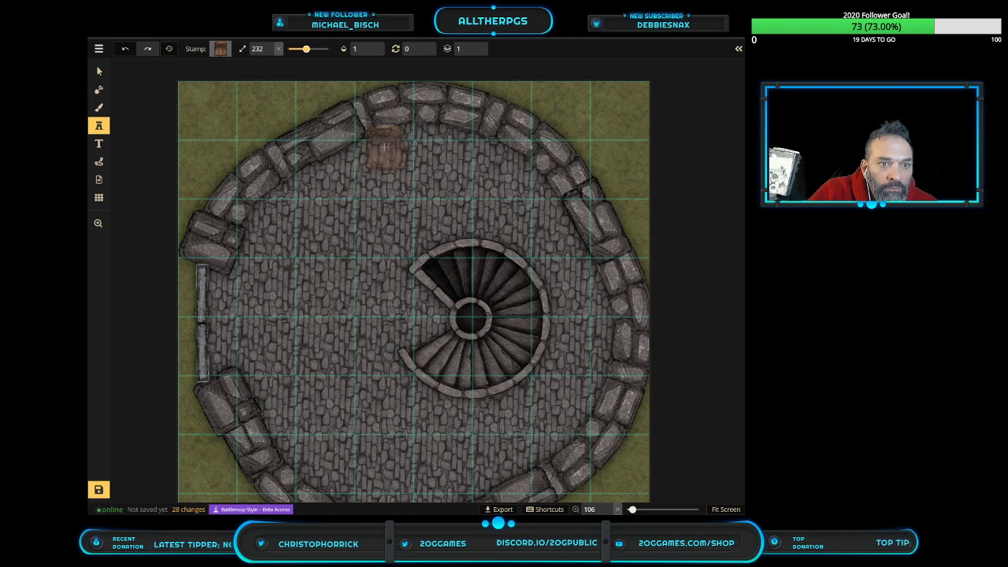
# Place two wooden chairs along the tower's upper-left wall, rotated to 326 and 345 so they face the room
pyautogui.click(325, 172)
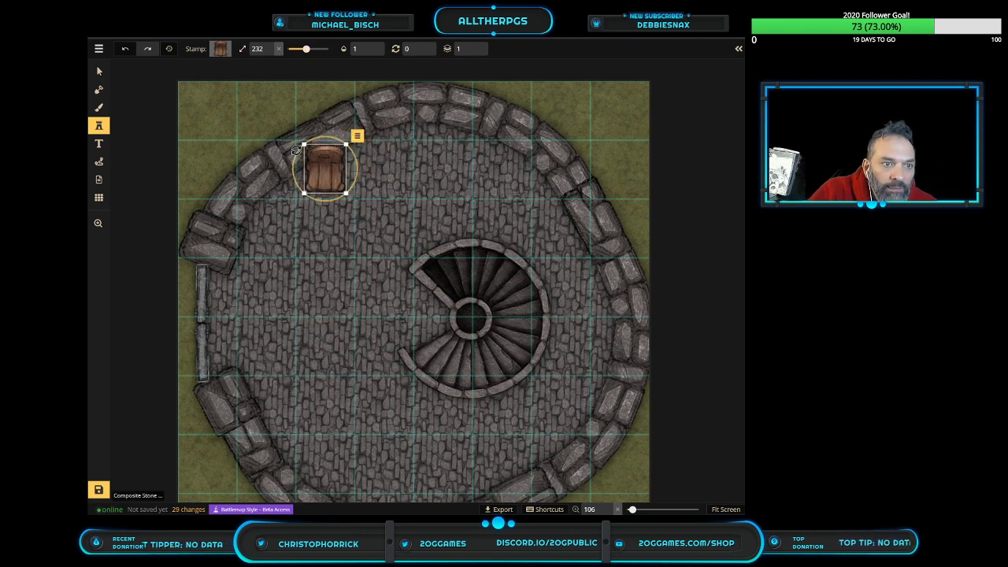
pyautogui.moveTo(293, 138); pyautogui.dragTo(328, 182)
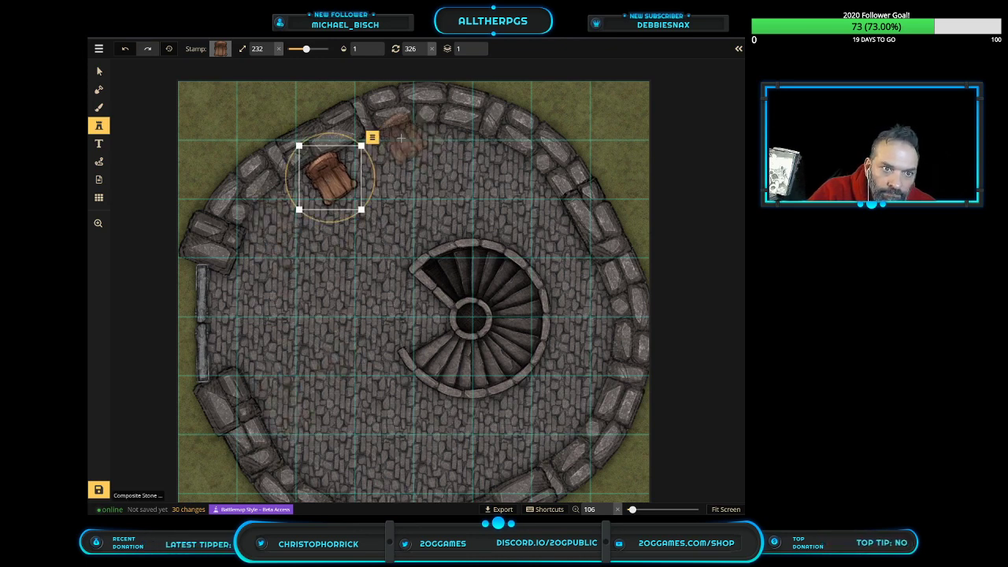
pyautogui.click(398, 142)
pyautogui.moveTo(440, 156); pyautogui.dragTo(433, 168)
pyautogui.press('Escape')
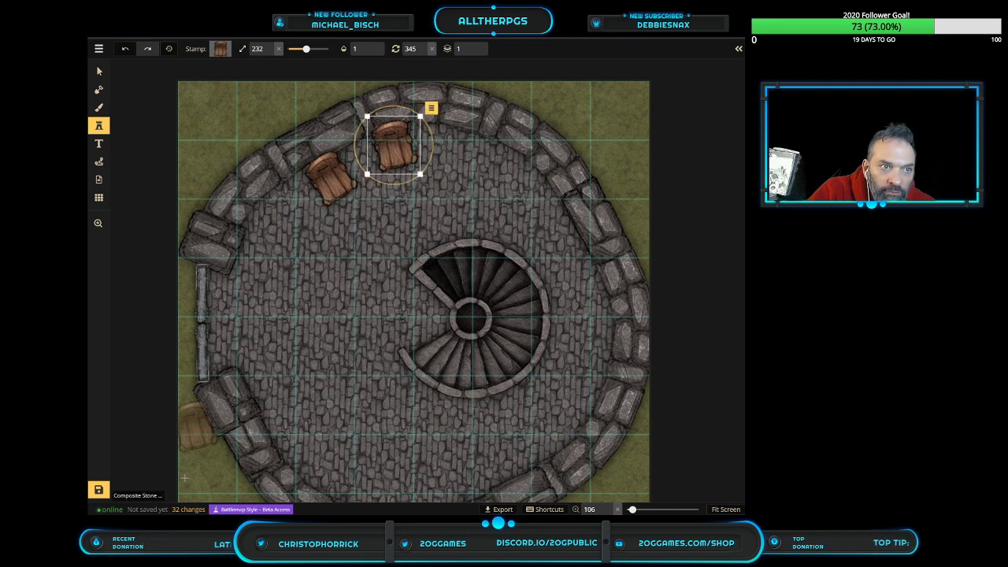
# Place a third wooden chair against the tower's lower-left wall below the doorway, rotated to 231
pyautogui.click(314, 420)
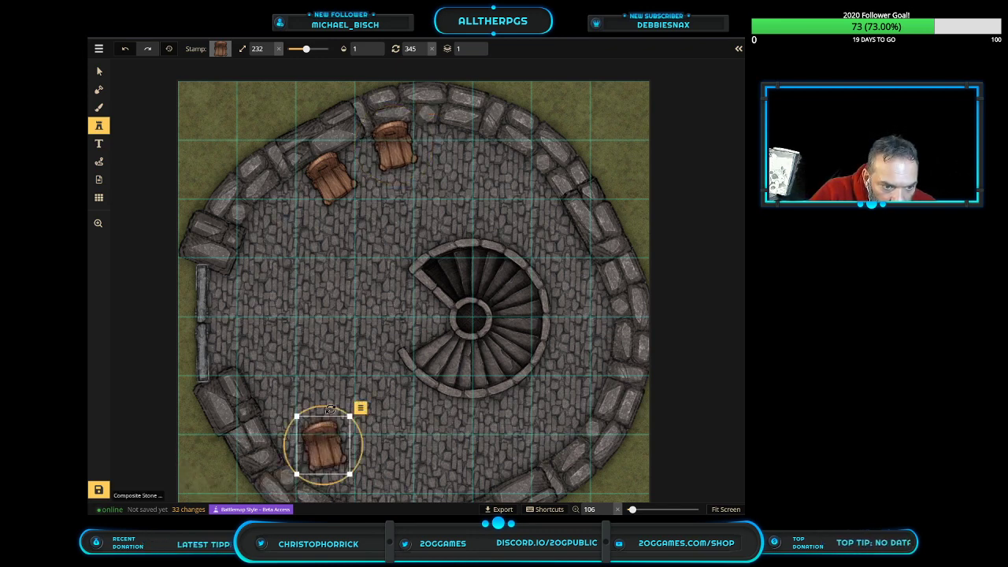
pyautogui.moveTo(303, 411); pyautogui.dragTo(288, 448)
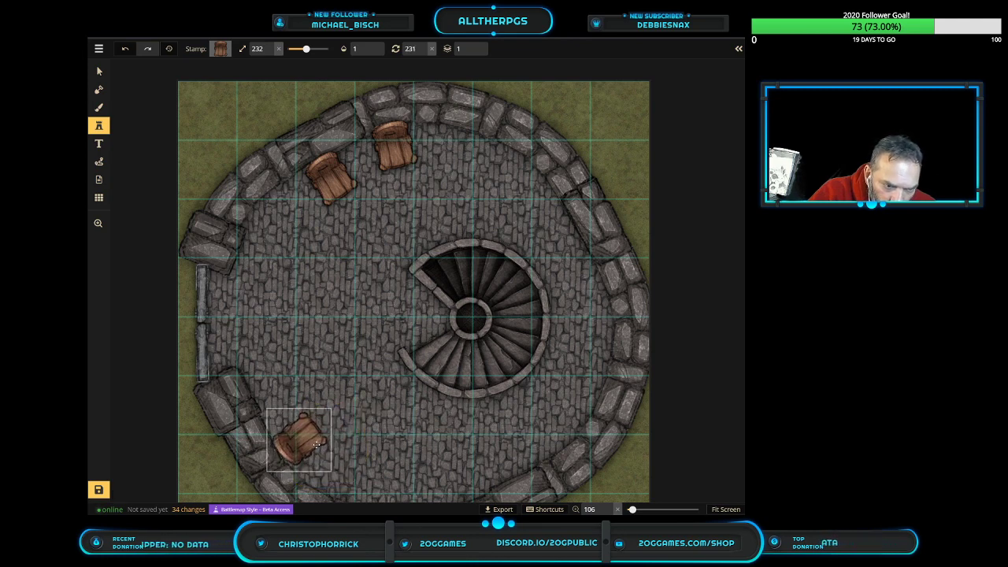
pyautogui.click(313, 445)
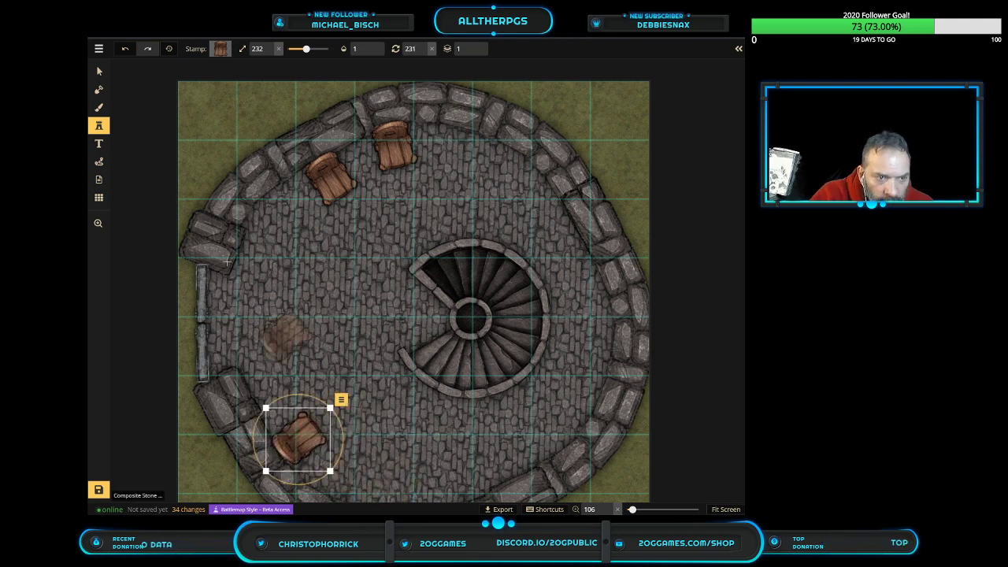
# Place a fourth wooden chair beside the one at the lower-left wall, rotated to 204 and moved close to it
pyautogui.click(98, 224)
pyautogui.moveTo(302, 259); pyautogui.dragTo(315, 210)
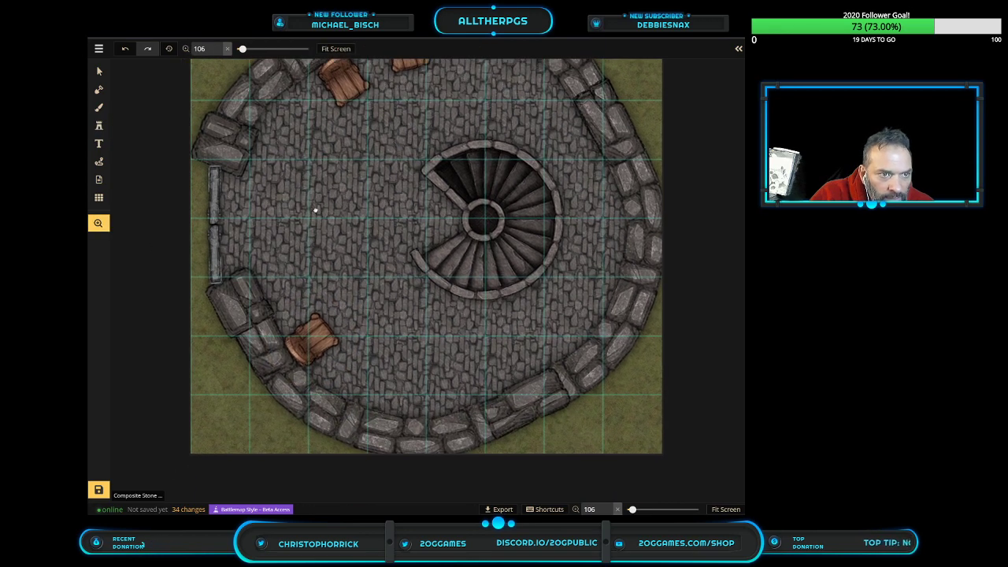
pyautogui.click(96, 126)
pyautogui.click(360, 375)
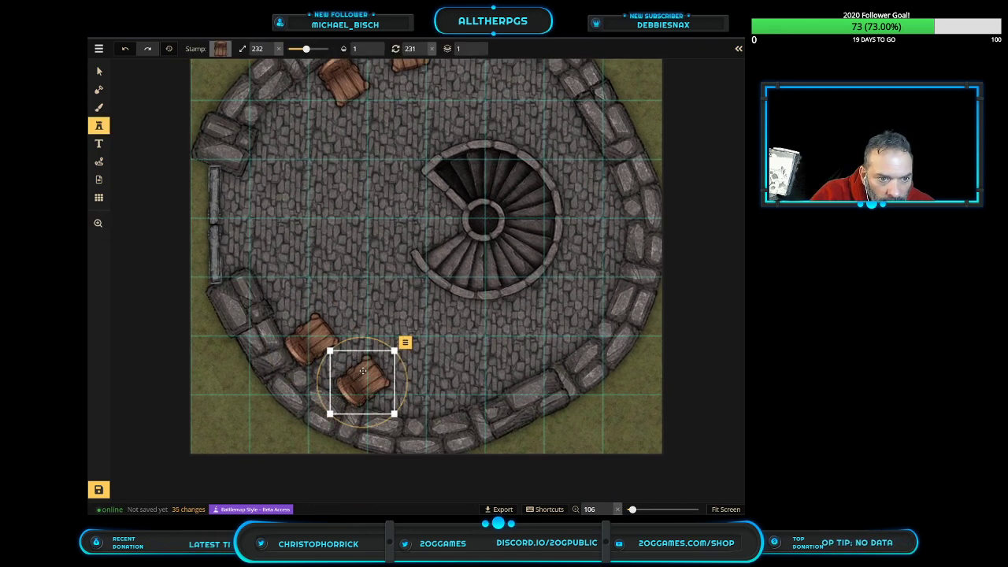
pyautogui.moveTo(366, 338); pyautogui.dragTo(400, 342)
pyautogui.moveTo(361, 376); pyautogui.dragTo(353, 374)
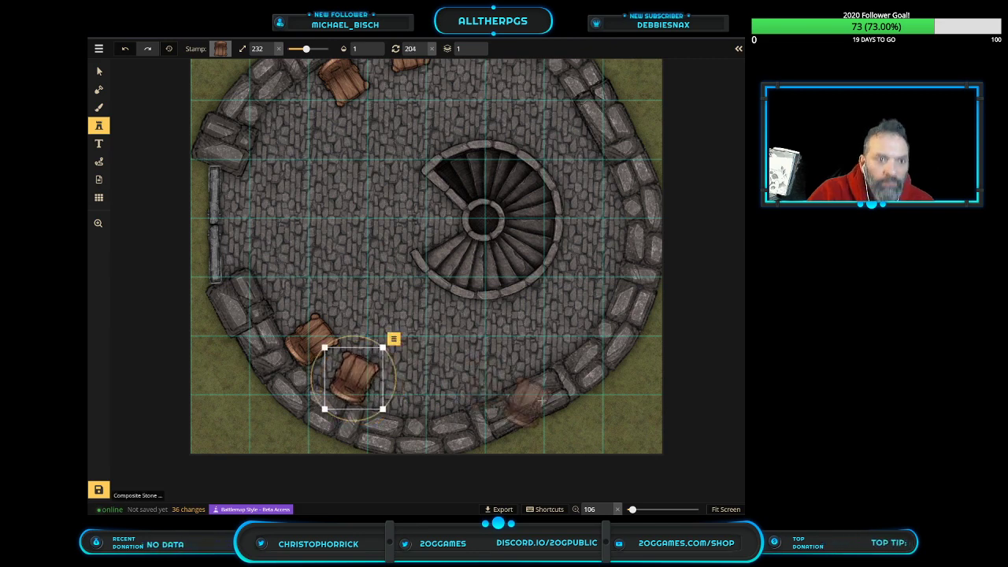
pyautogui.scroll(-1, 498, 385)
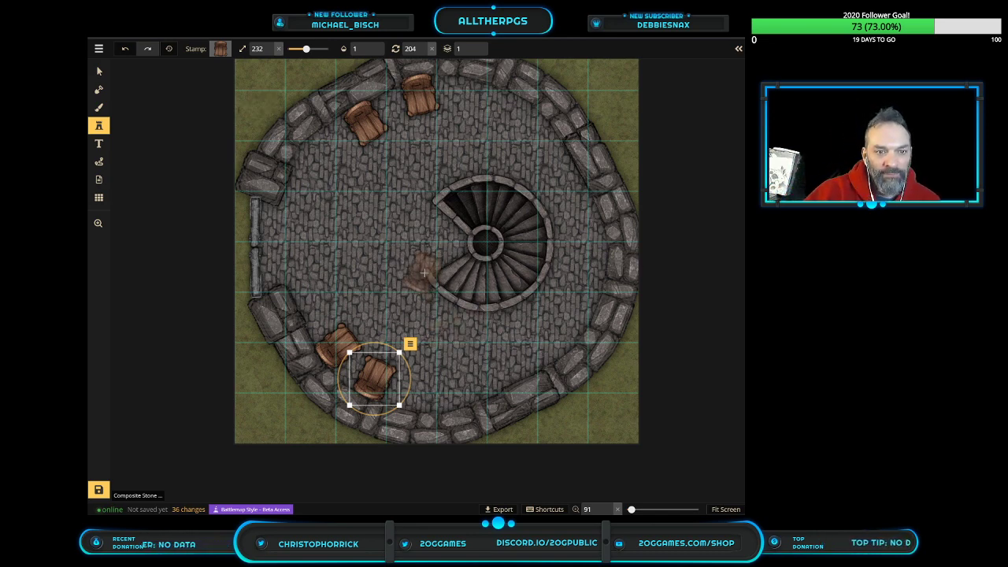
# Reopen the stamp catalog and clear the "chair" search to browse all Fantasy Battlemap stamps
pyautogui.scroll(1, 427, 275)
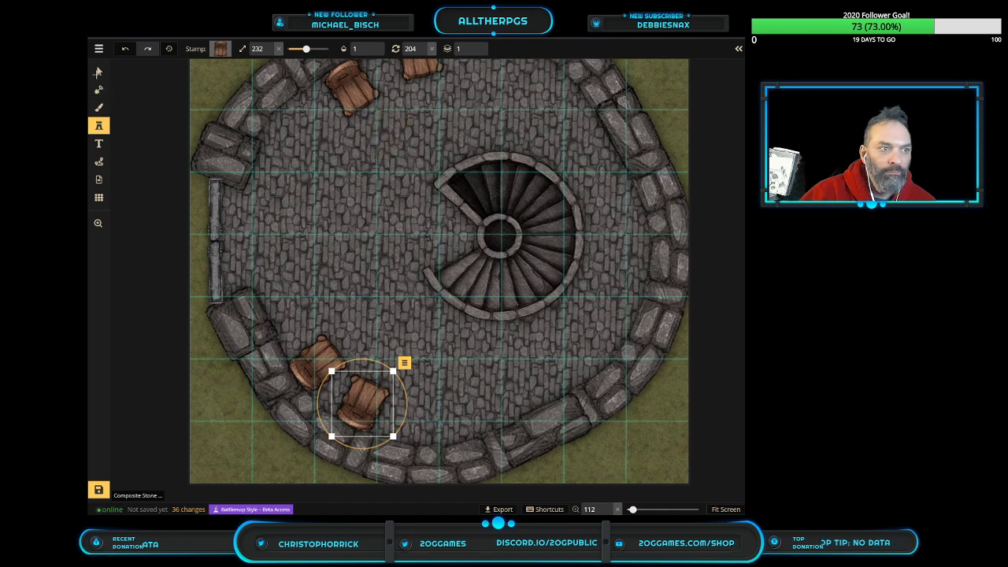
pyautogui.click(100, 71)
pyautogui.click(99, 125)
pyautogui.scroll(-2, 260, 236)
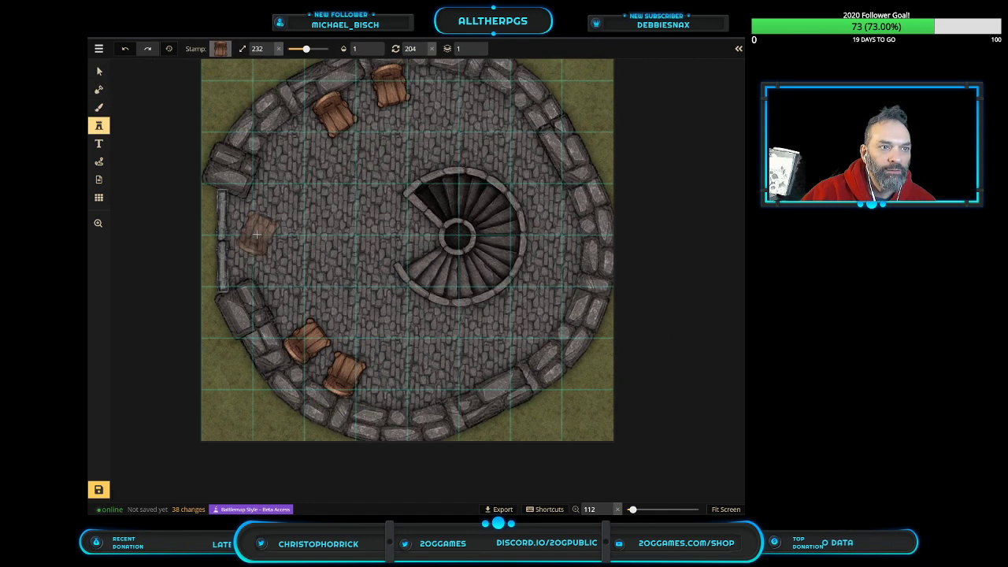
pyautogui.click(219, 50)
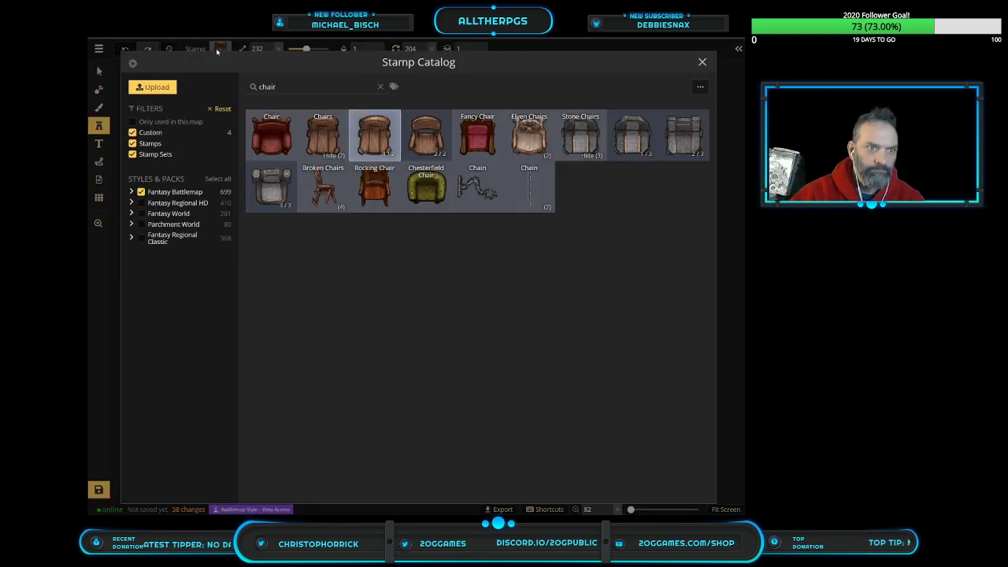
pyautogui.click(380, 88)
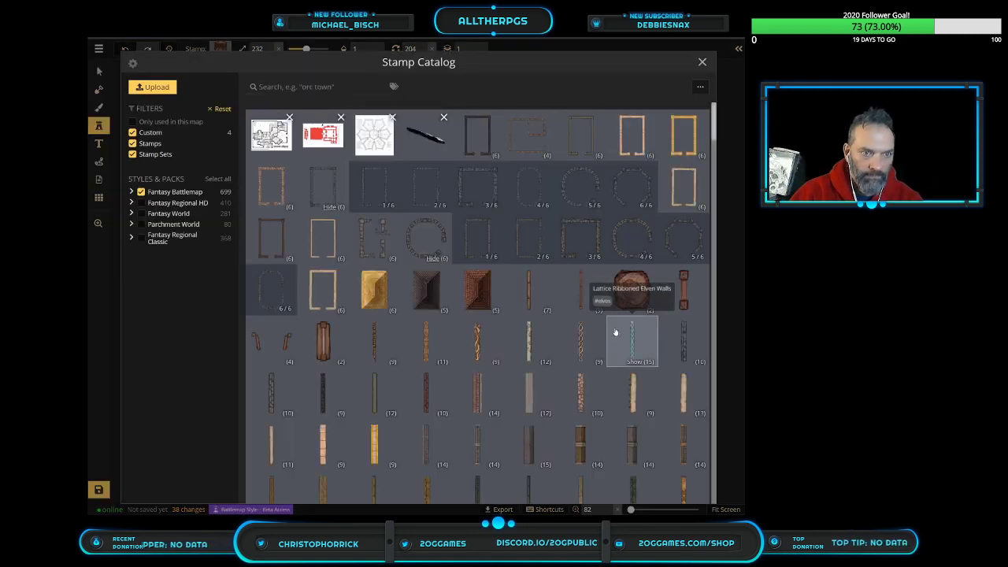
pyautogui.scroll(-2, 518, 240)
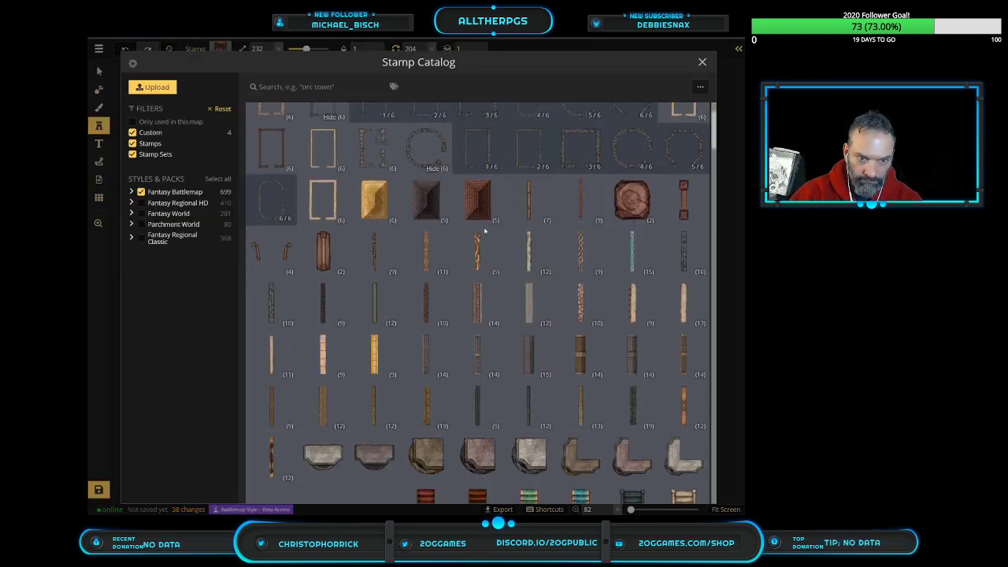
# Filter Composite Buildings, Composite Roof, Modular Building, Modular Roof, Forest, Water and Terrain out of the Fantasy Battlemap stamps
pyautogui.click(131, 193)
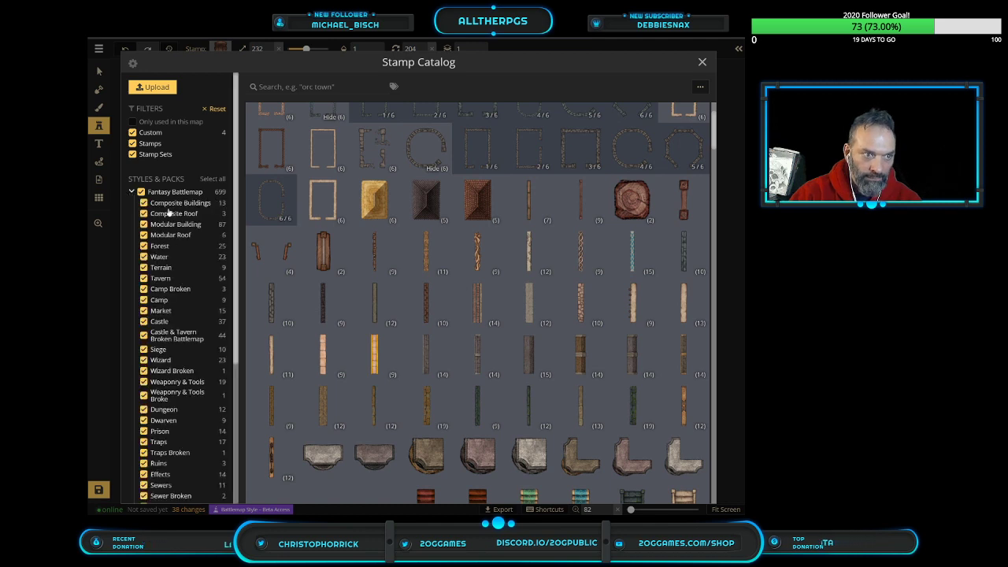
pyautogui.click(143, 203)
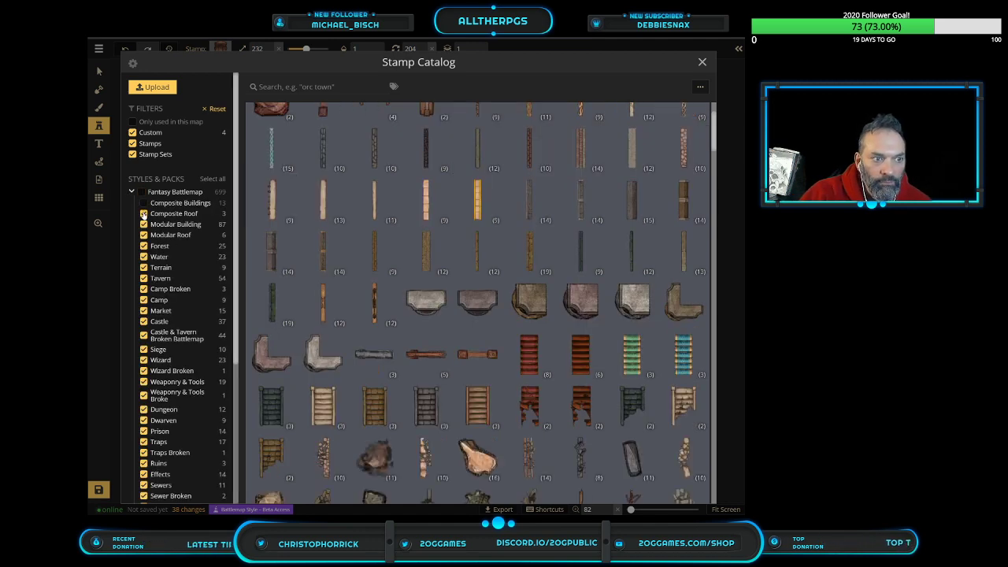
pyautogui.click(143, 214)
pyautogui.click(143, 225)
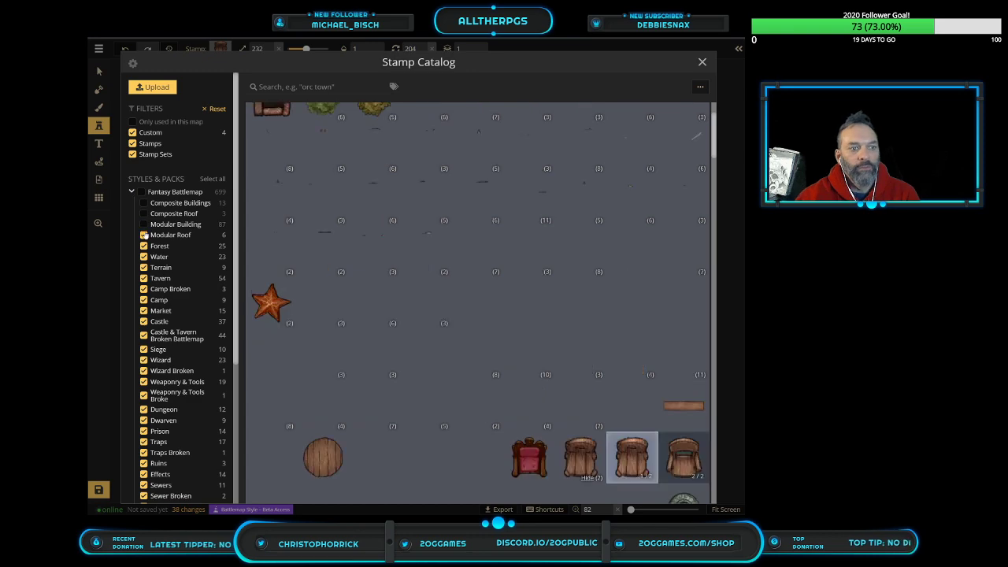
pyautogui.click(143, 236)
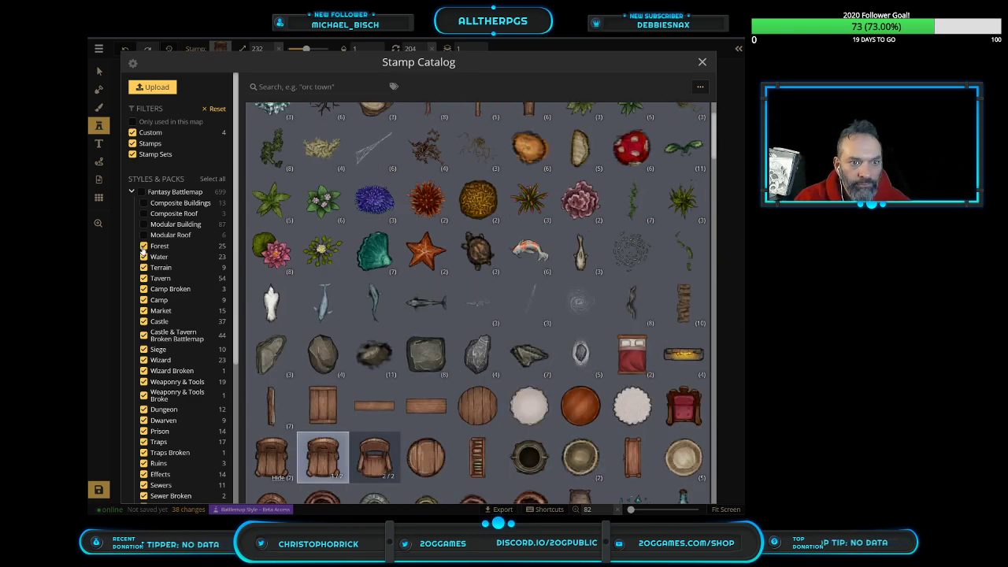
pyautogui.click(143, 247)
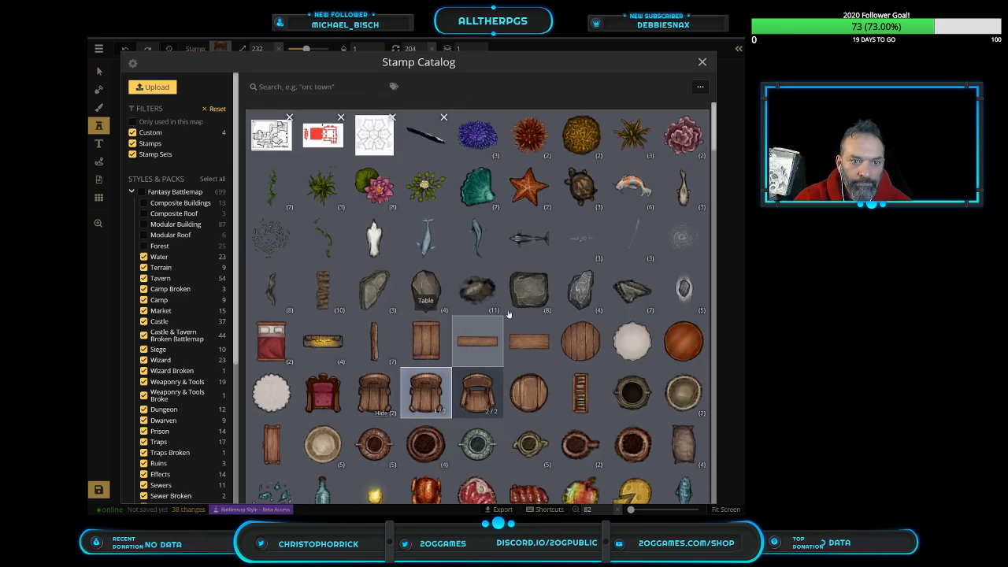
pyautogui.click(330, 310)
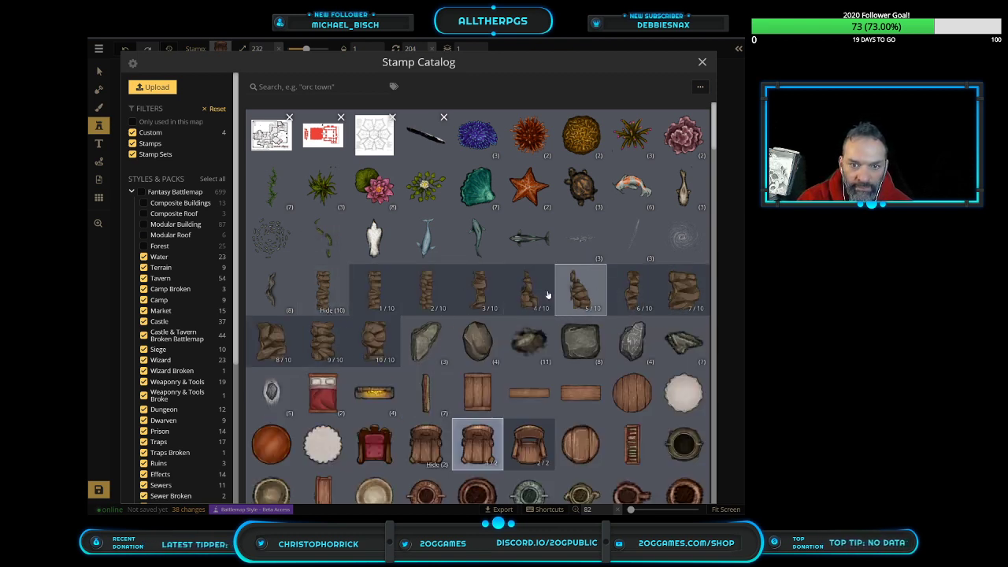
pyautogui.click(143, 258)
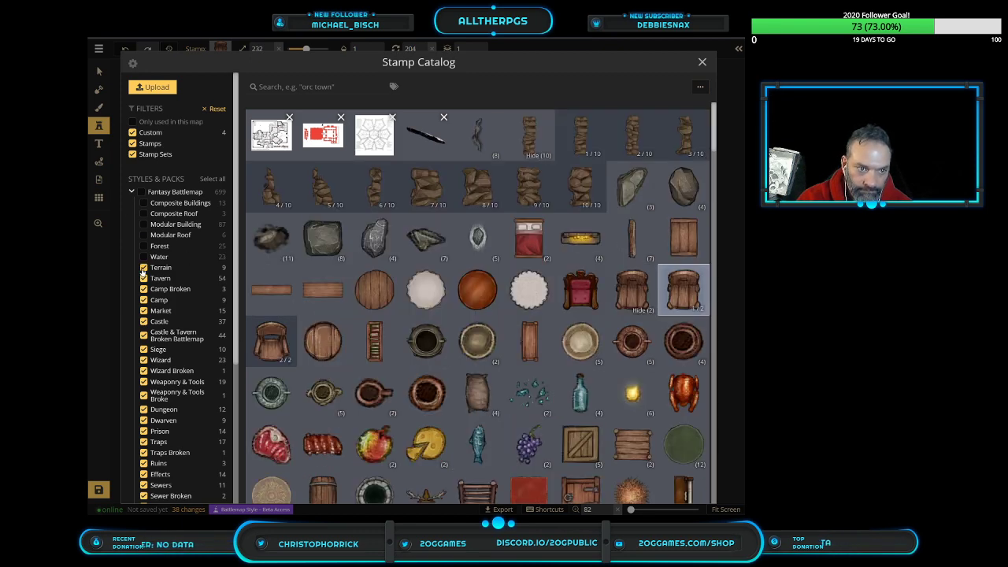
pyautogui.click(143, 267)
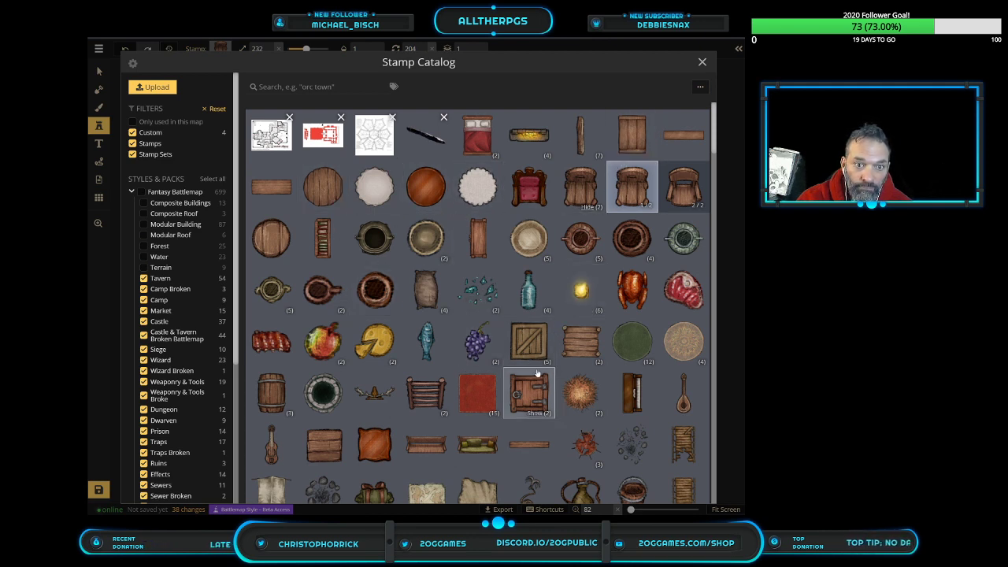
# Place a teal shards stamp on the floor between the two upper-left chairs and set its layer to 0
pyautogui.click(486, 311)
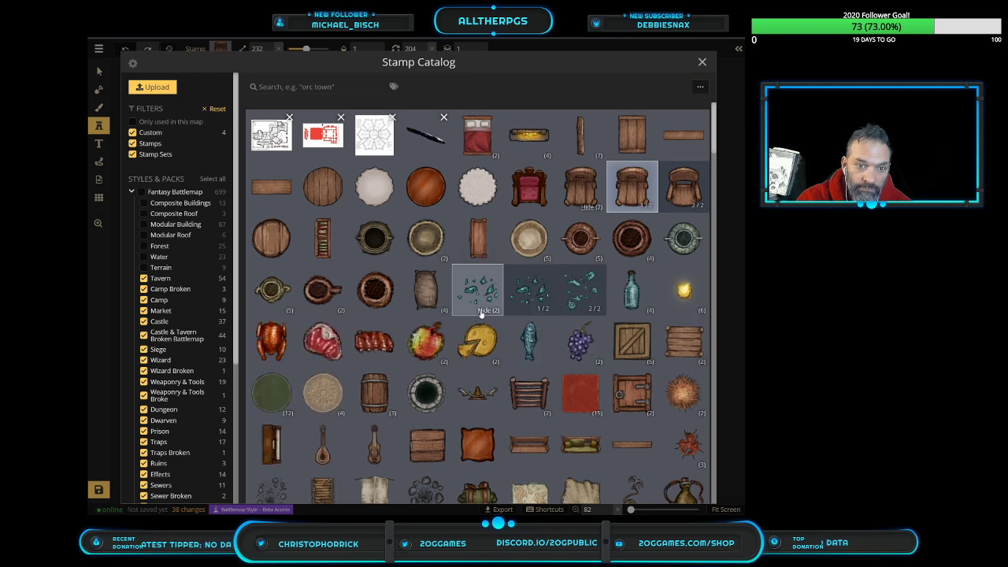
pyautogui.click(475, 293)
pyautogui.scroll(2, 373, 270)
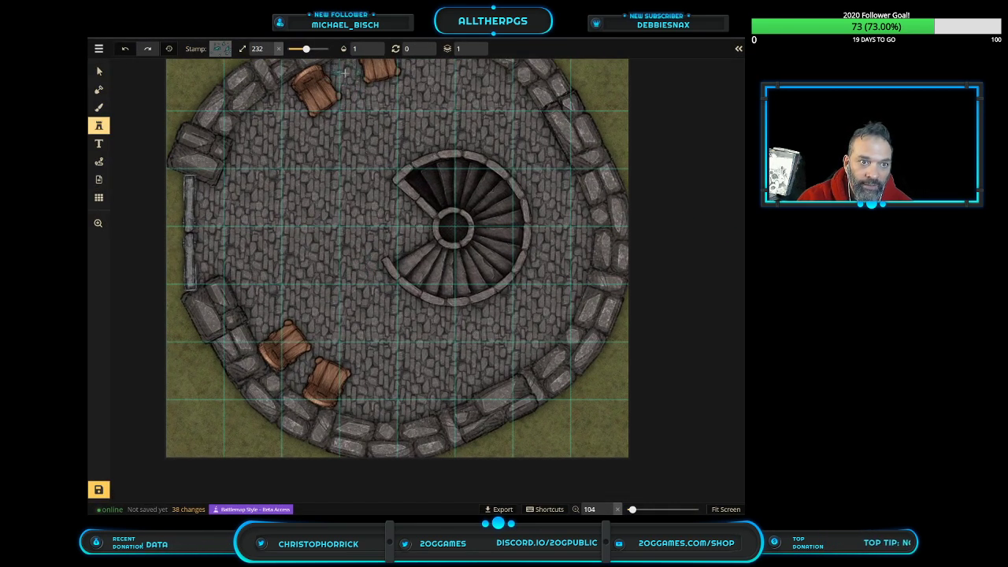
pyautogui.click(344, 72)
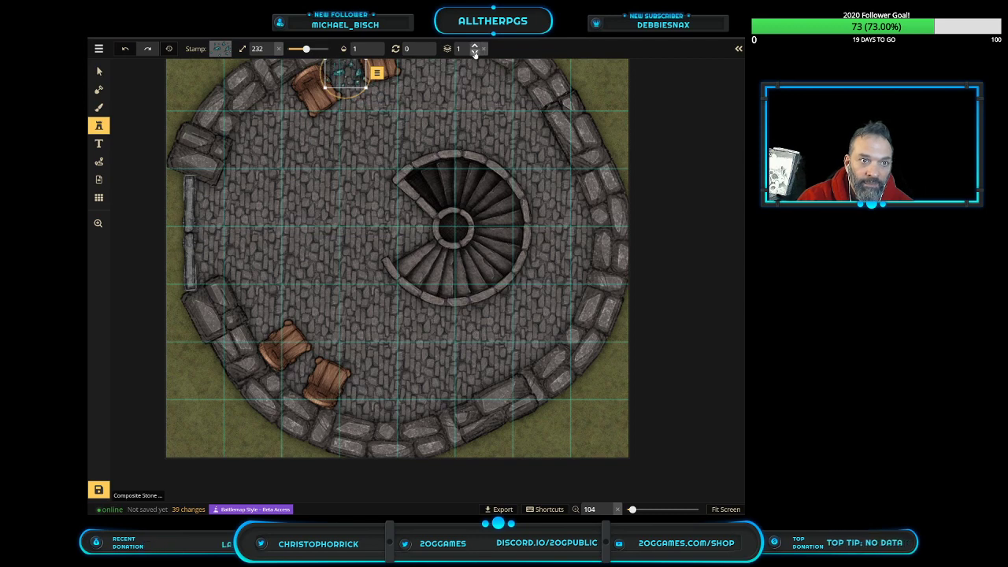
pyautogui.scroll(-1, 341, 320)
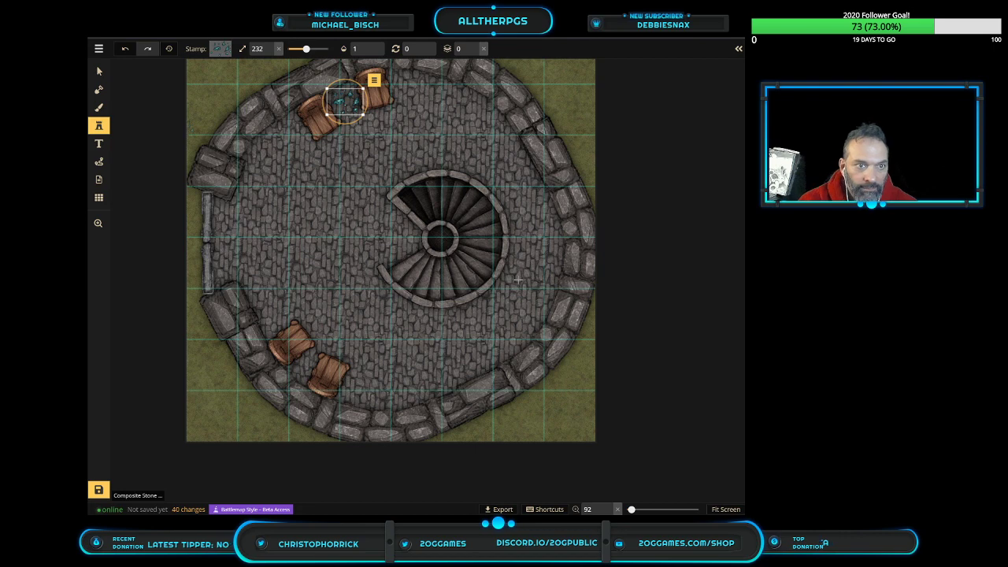
# Expand the plain and patterned rug sets in the stamp catalog and choose the round patterned variant 4/4
pyautogui.press('a')
pyautogui.scroll(-2, 494, 377)
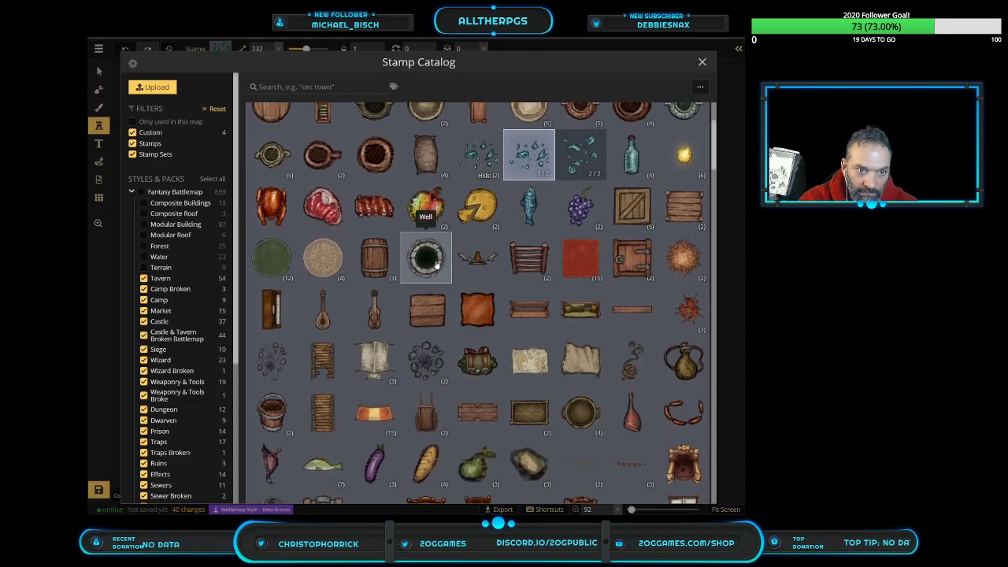
pyautogui.click(274, 279)
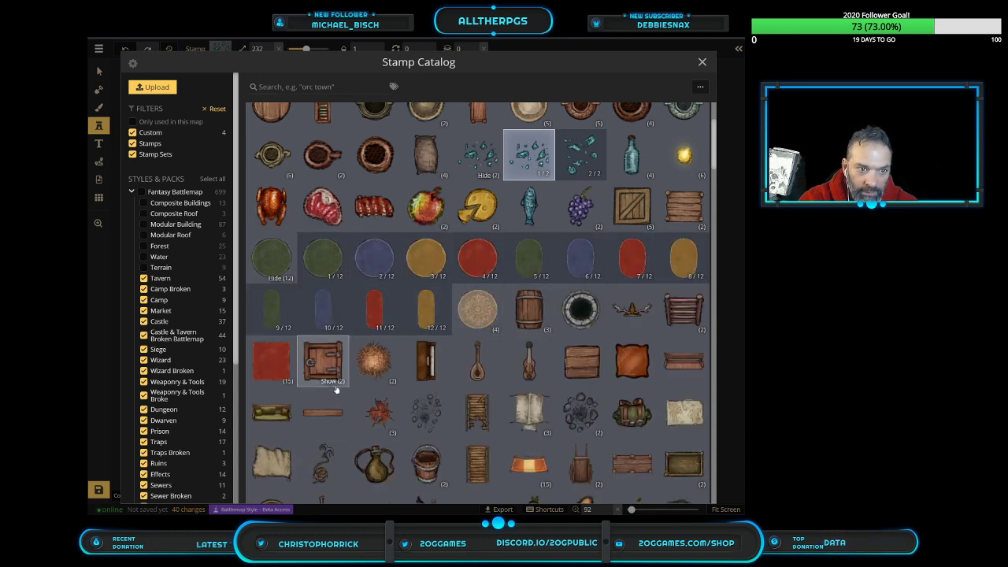
pyautogui.click(486, 329)
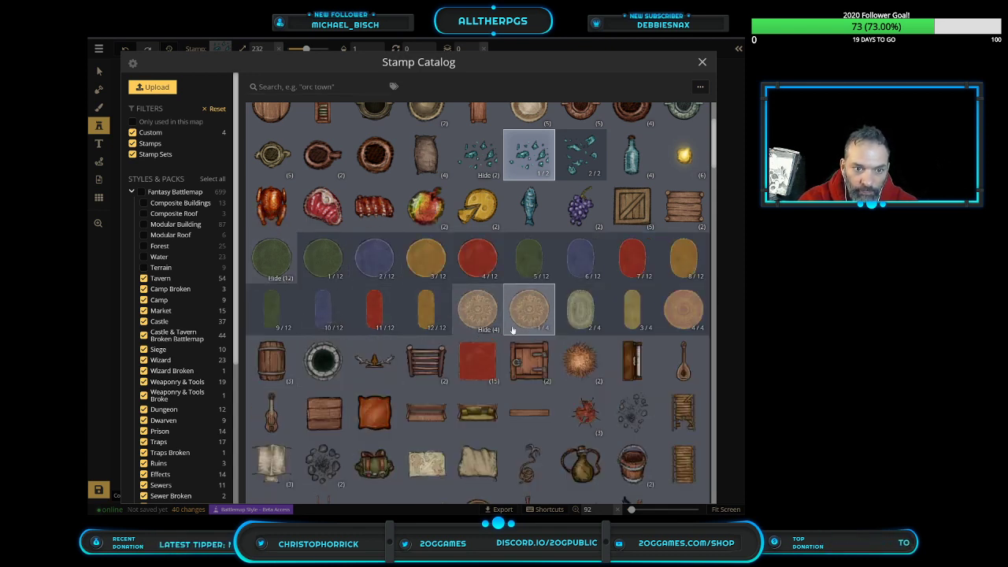
pyautogui.click(684, 311)
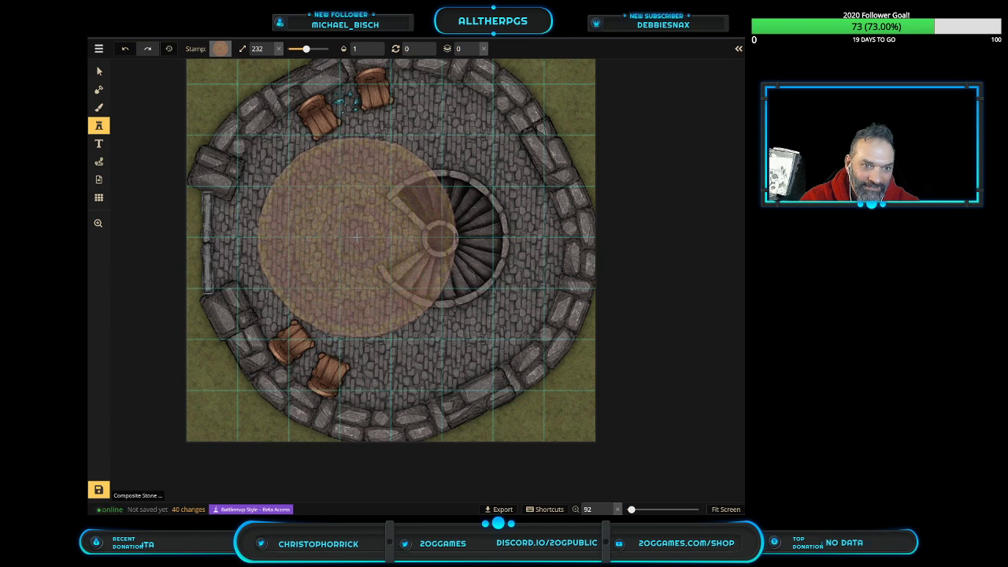
# Place the round patterned rug between the doorway and the staircase, shrinking it to about 166
pyautogui.click(331, 239)
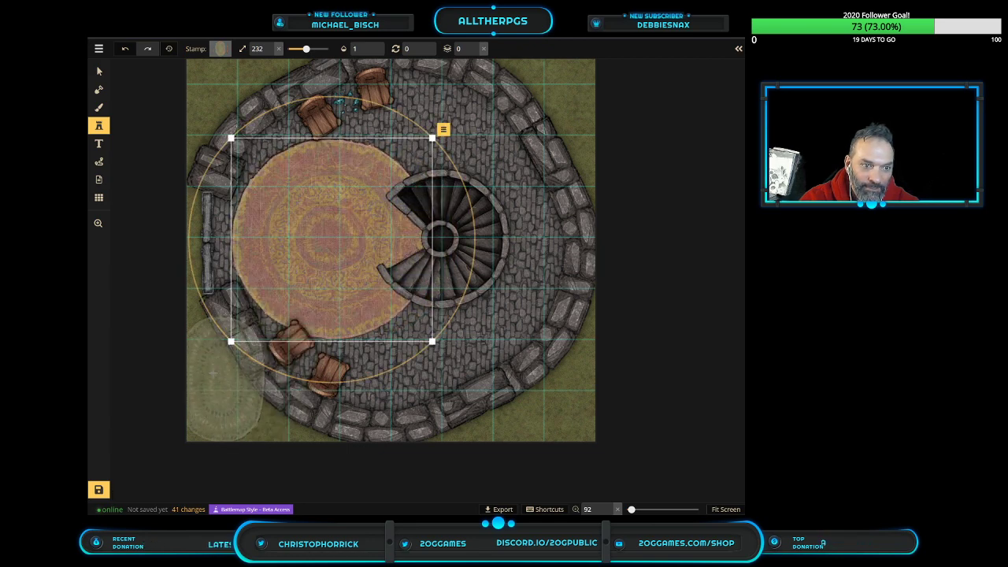
pyautogui.moveTo(230, 341); pyautogui.dragTo(299, 294)
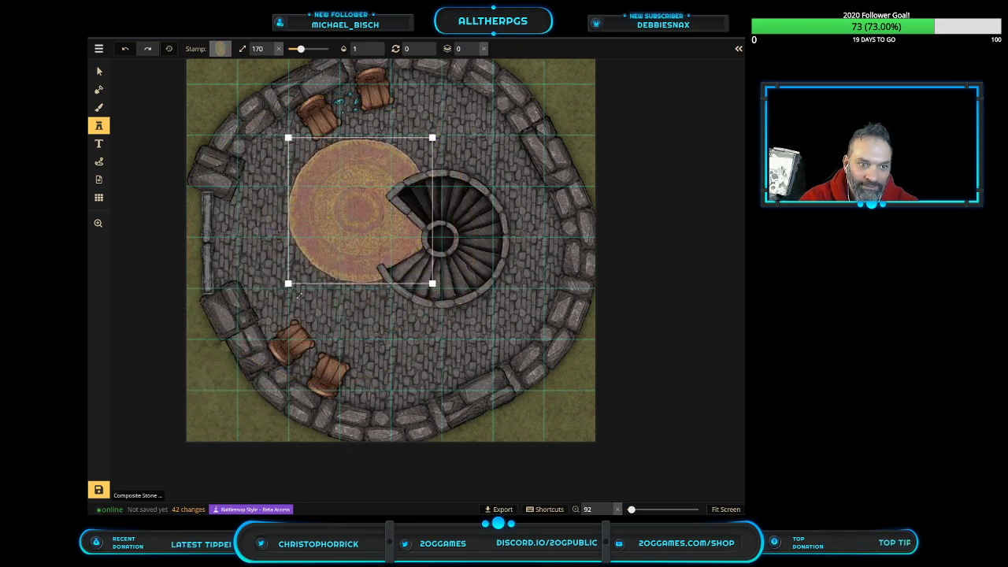
pyautogui.moveTo(370, 206); pyautogui.dragTo(312, 234)
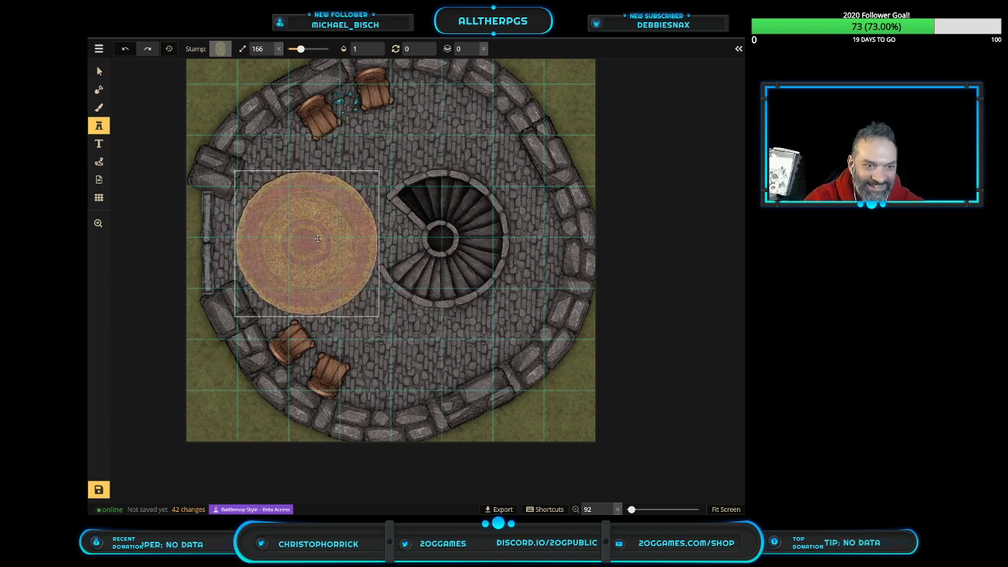
# Move the spiral staircase closer to the tower's right wall and rotate it to 356
pyautogui.click(100, 71)
pyautogui.moveTo(474, 228); pyautogui.dragTo(525, 241)
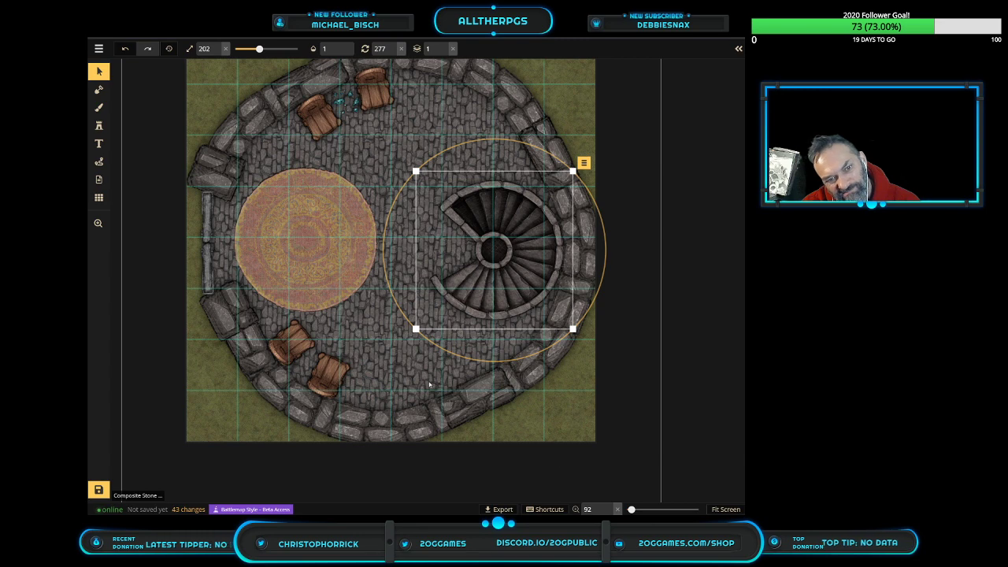
pyautogui.moveTo(433, 153); pyautogui.dragTo(567, 187)
pyautogui.moveTo(555, 280)
pyautogui.mouseDown()
pyautogui.moveTo(526, 275)
pyautogui.moveTo(551, 280)
pyautogui.mouseUp()
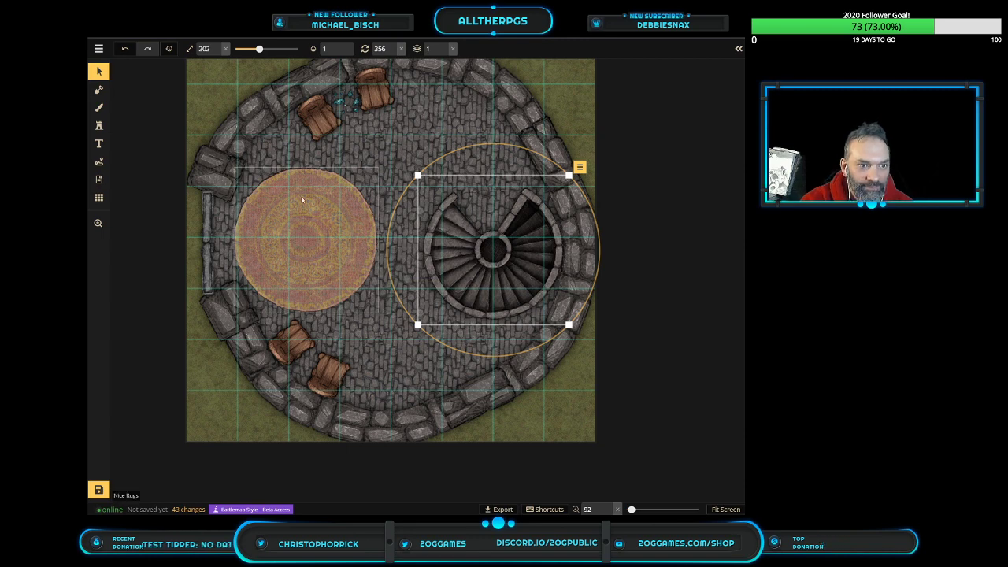
# Enlarge the round patterned rug to about 243 and reposition it between the doorway and the staircase
pyautogui.click(328, 245)
pyautogui.moveTo(329, 245); pyautogui.dragTo(366, 244)
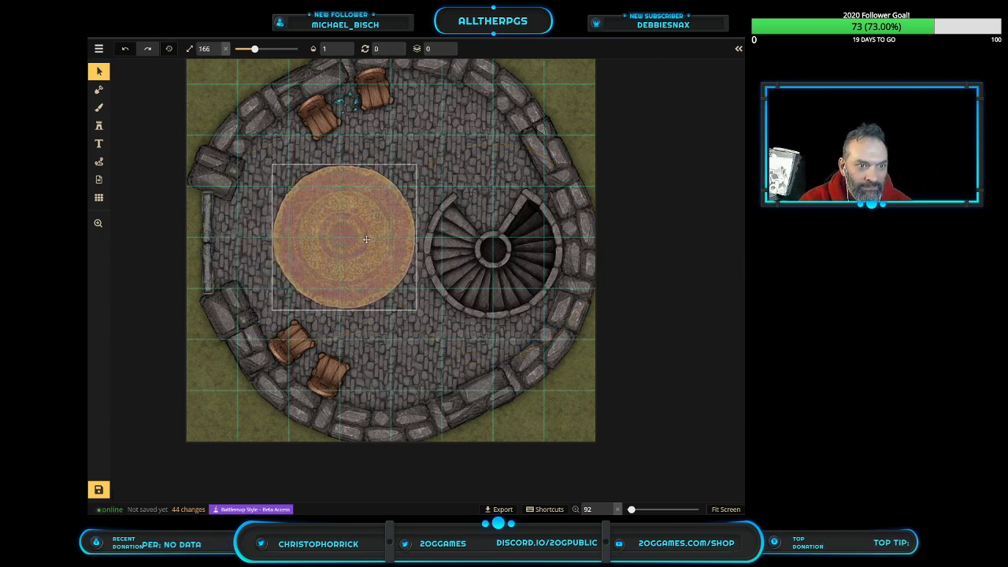
pyautogui.moveTo(272, 312); pyautogui.dragTo(232, 354)
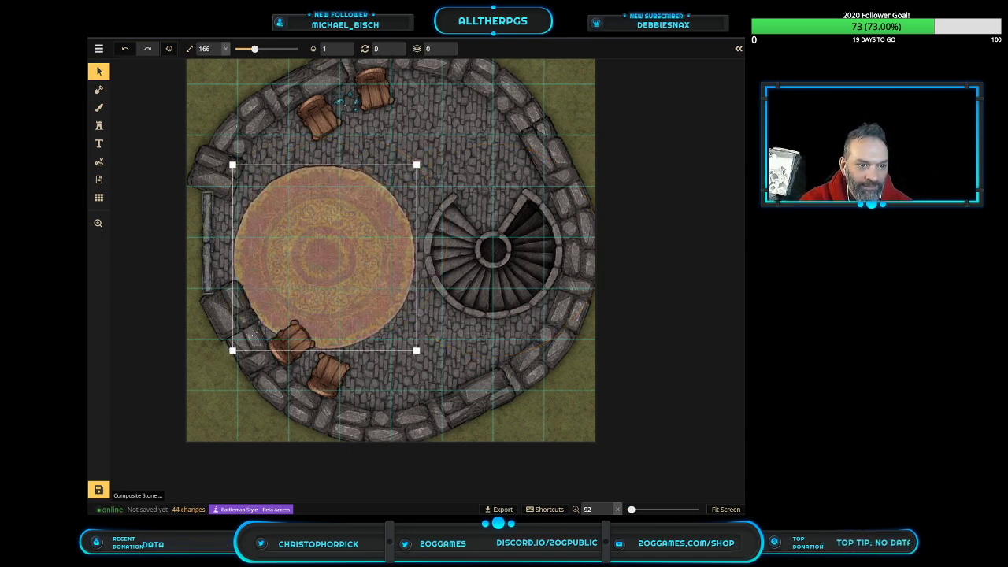
pyautogui.moveTo(331, 251); pyautogui.dragTo(326, 222)
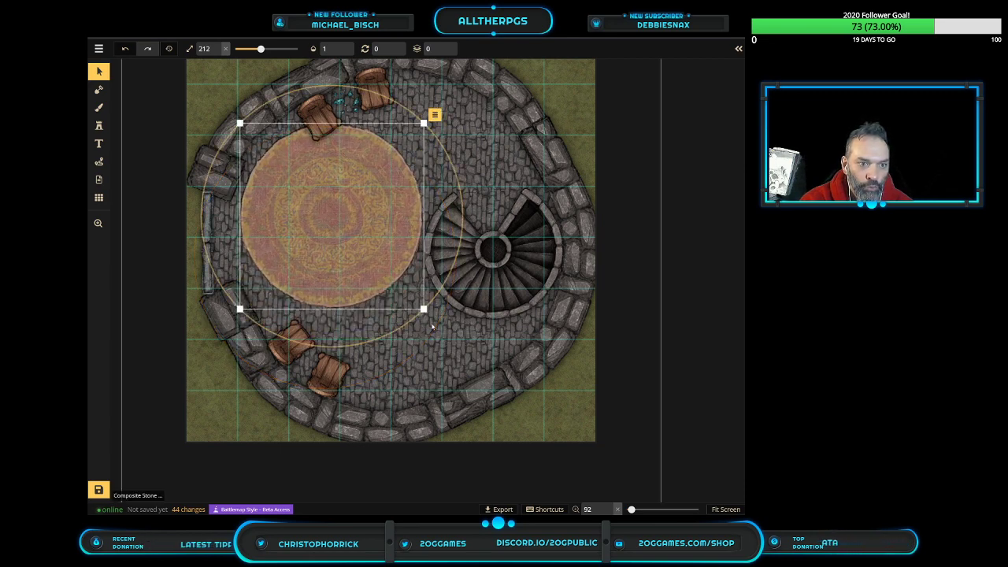
pyautogui.moveTo(423, 309); pyautogui.dragTo(451, 336)
pyautogui.moveTo(360, 266); pyautogui.dragTo(345, 272)
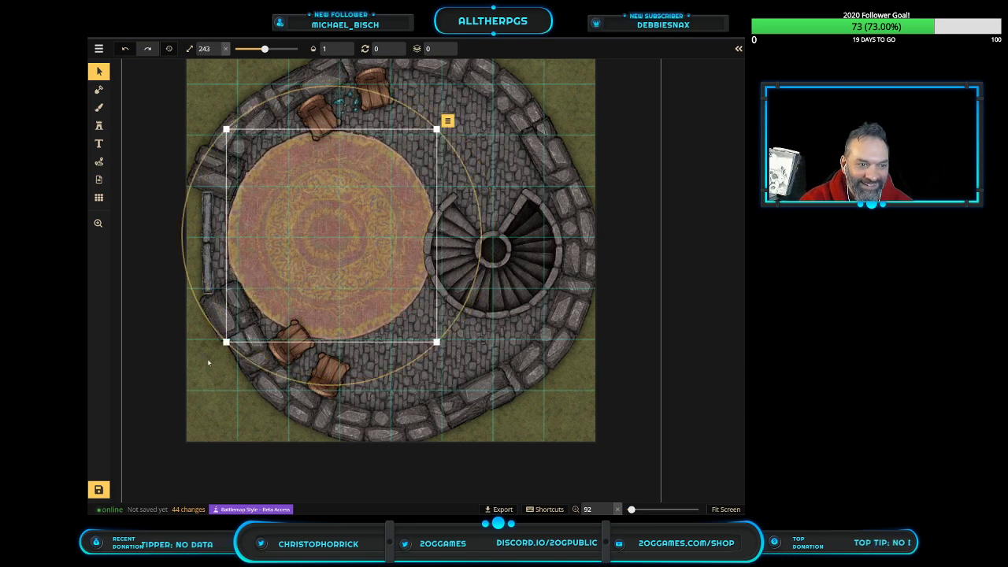
# Reduce the round patterned rug to about 222, adjust its position beside the staircase, and delete it
pyautogui.moveTo(221, 343); pyautogui.dragTo(232, 335)
pyautogui.moveTo(289, 284); pyautogui.dragTo(285, 286)
pyautogui.moveTo(228, 337); pyautogui.dragTo(233, 331)
pyautogui.moveTo(330, 252); pyautogui.dragTo(327, 252)
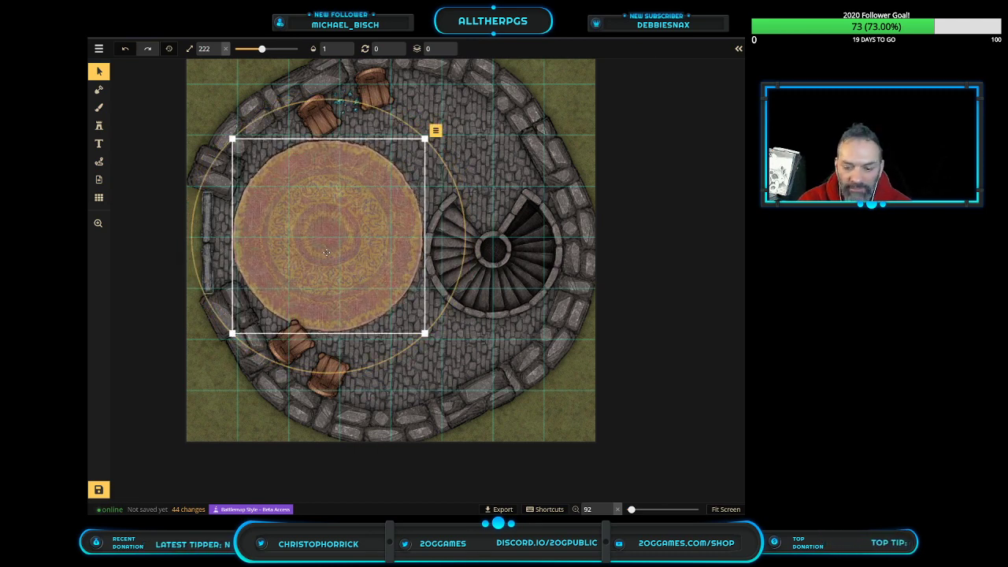
pyautogui.press('Delete')
# Place the long yellow rug variant 3/4 between the doorway and the staircase, rotated to 90 and enlarged to 258
pyautogui.click(99, 125)
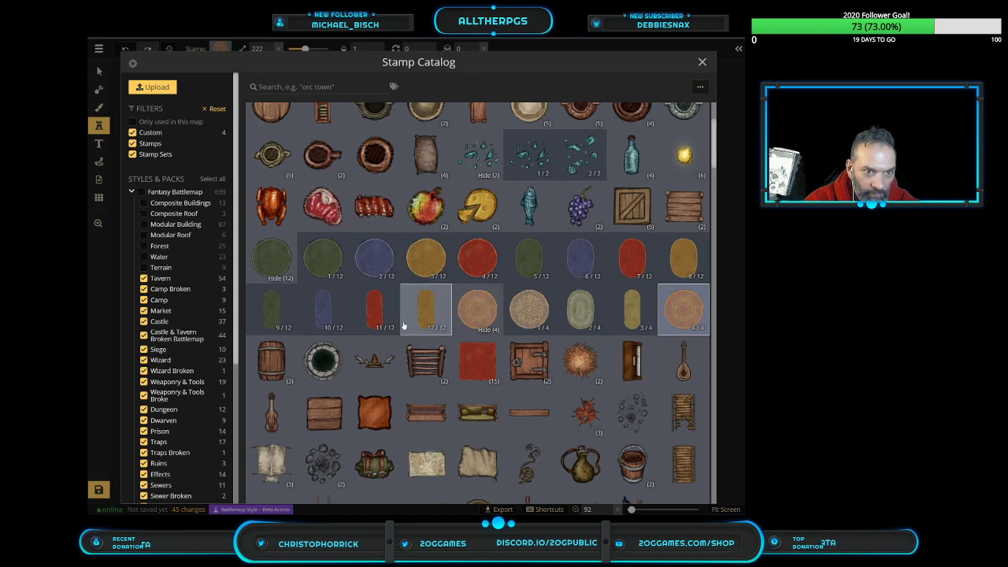
pyautogui.click(636, 314)
pyautogui.click(300, 229)
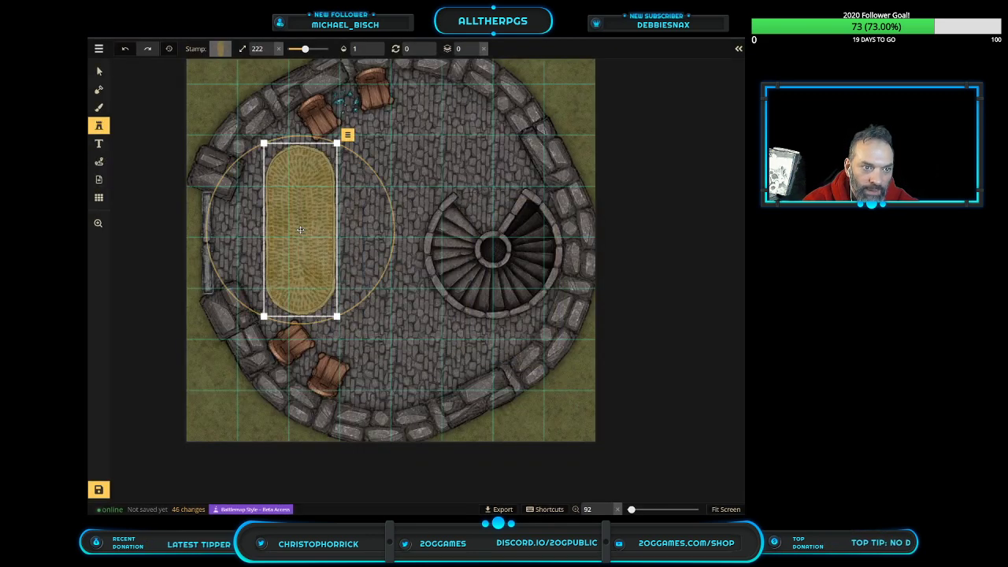
pyautogui.moveTo(338, 144); pyautogui.dragTo(407, 290)
pyautogui.moveTo(292, 228); pyautogui.dragTo(311, 240)
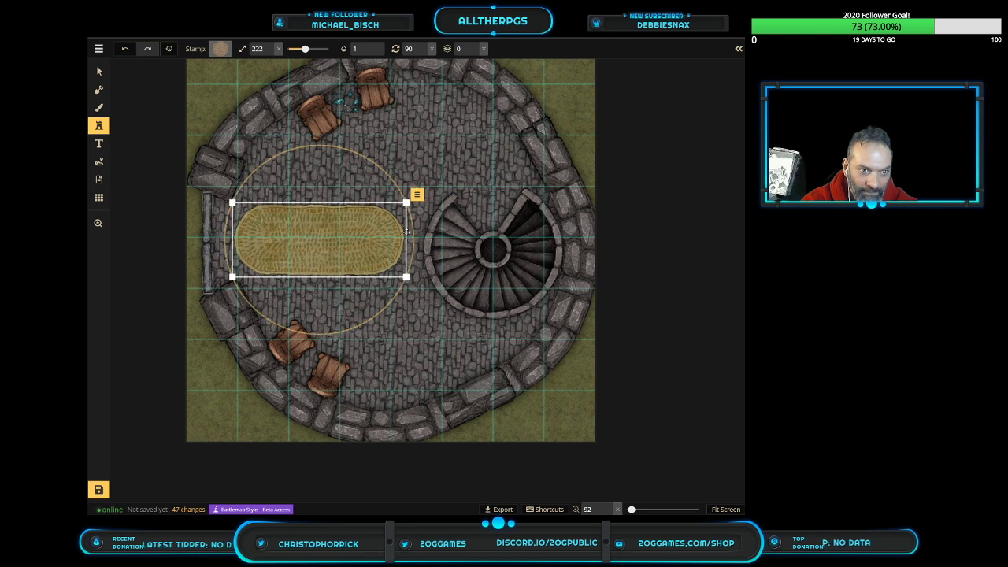
pyautogui.scroll(3, 380, 225)
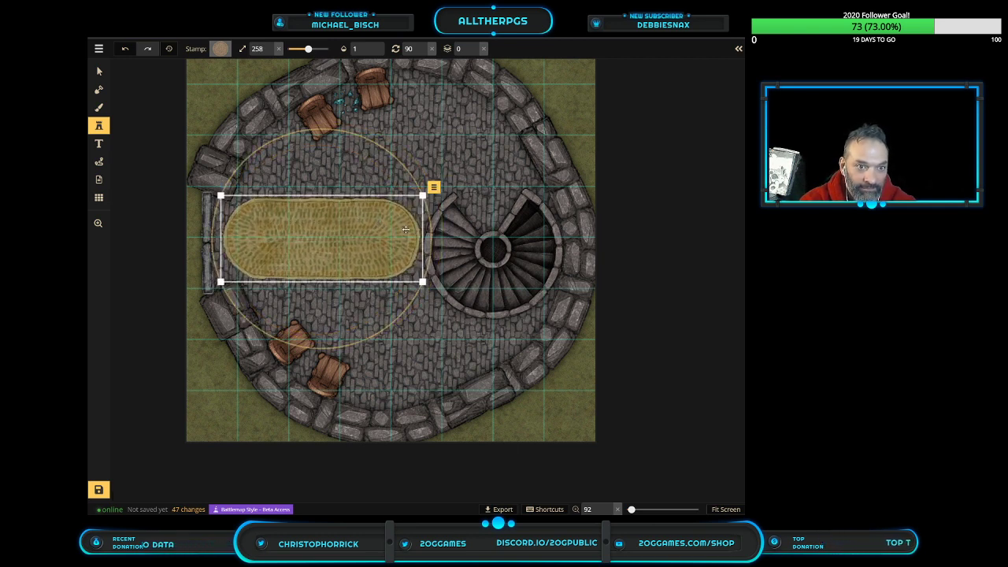
# Nudge the long yellow rug slightly downward between the doorway and the staircase, and hide the map's grid
pyautogui.moveTo(299, 249); pyautogui.dragTo(298, 254)
pyautogui.click(287, 417)
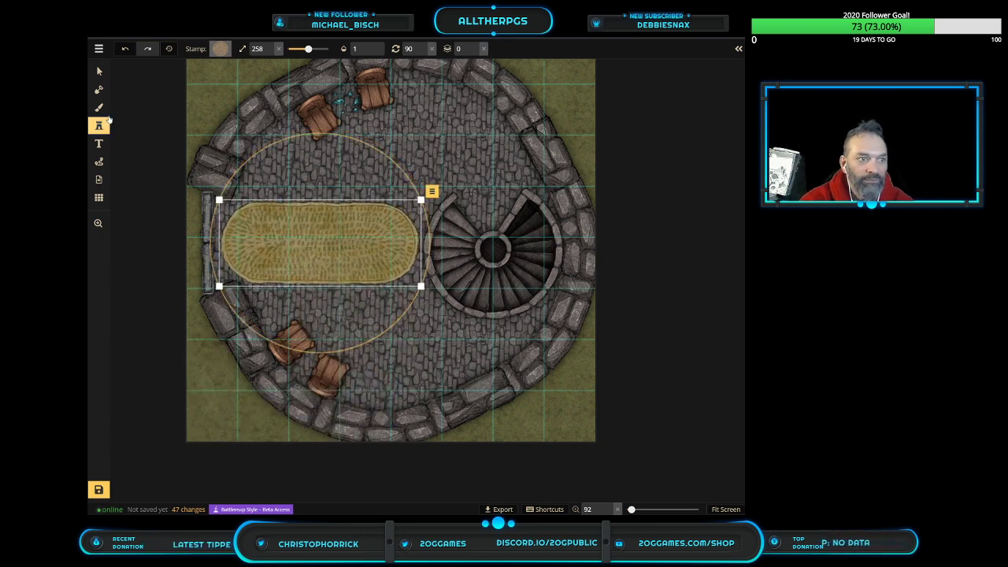
pyautogui.click(98, 71)
pyautogui.scroll(-1, 354, 295)
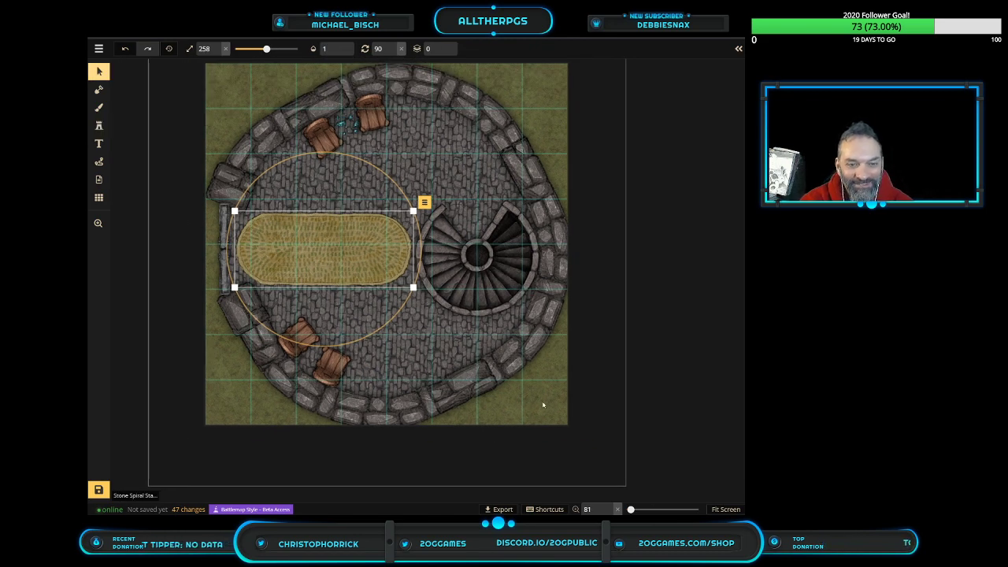
pyautogui.click(603, 415)
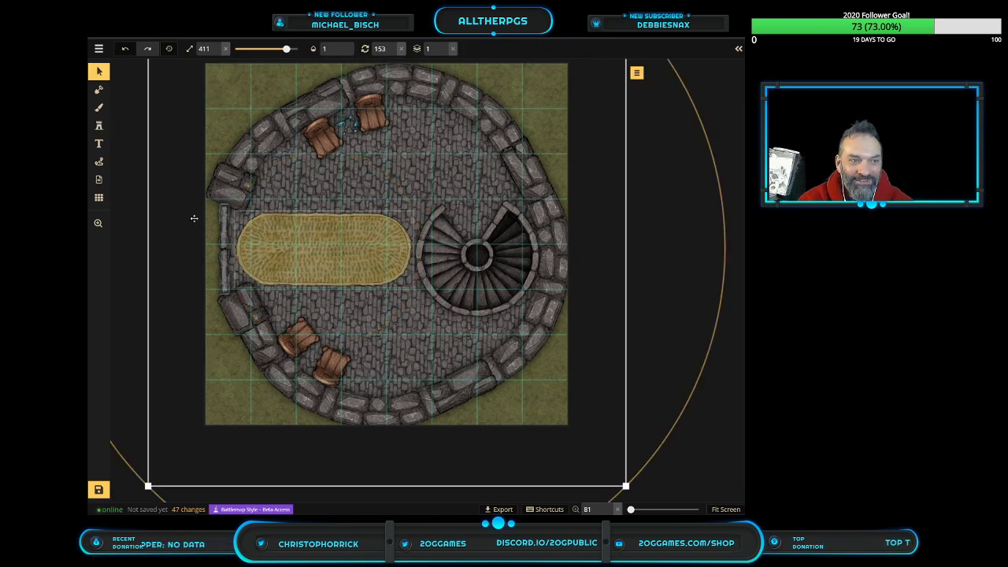
pyautogui.click(99, 197)
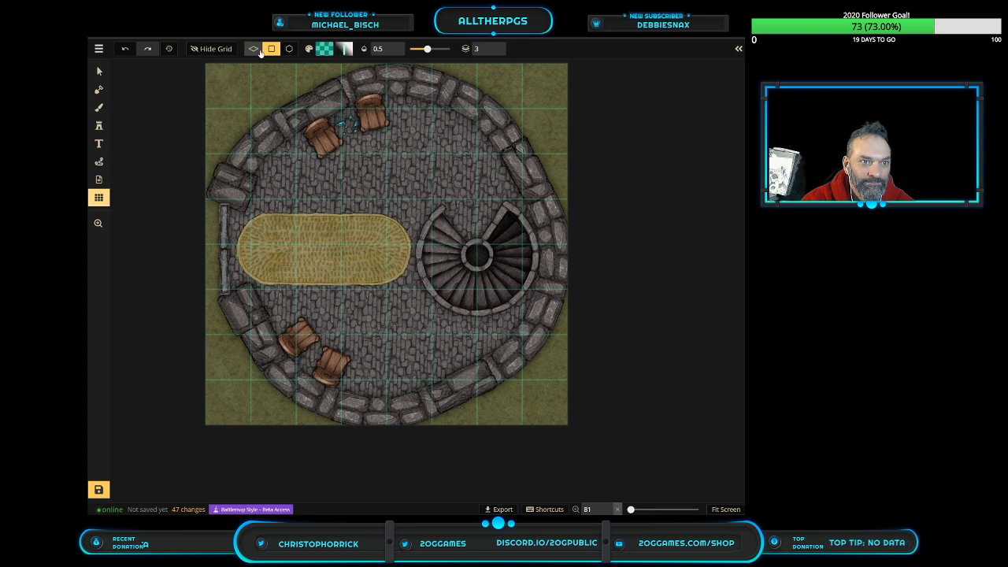
pyautogui.click(211, 49)
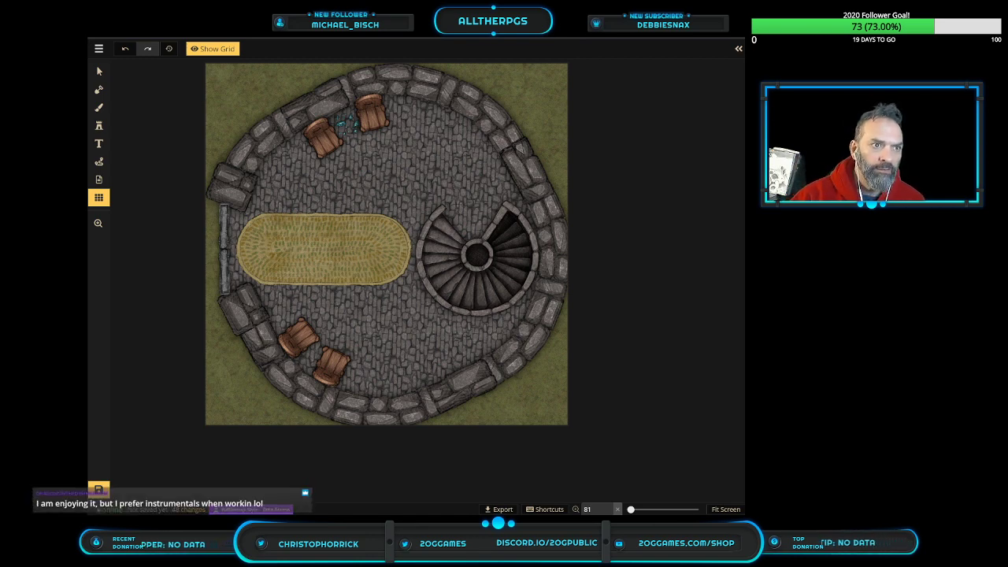
# Switch to the browser and open the Bass Rebels music license page in a new tab to read its usage information
pyautogui.hotkey('alt', 'Tab')
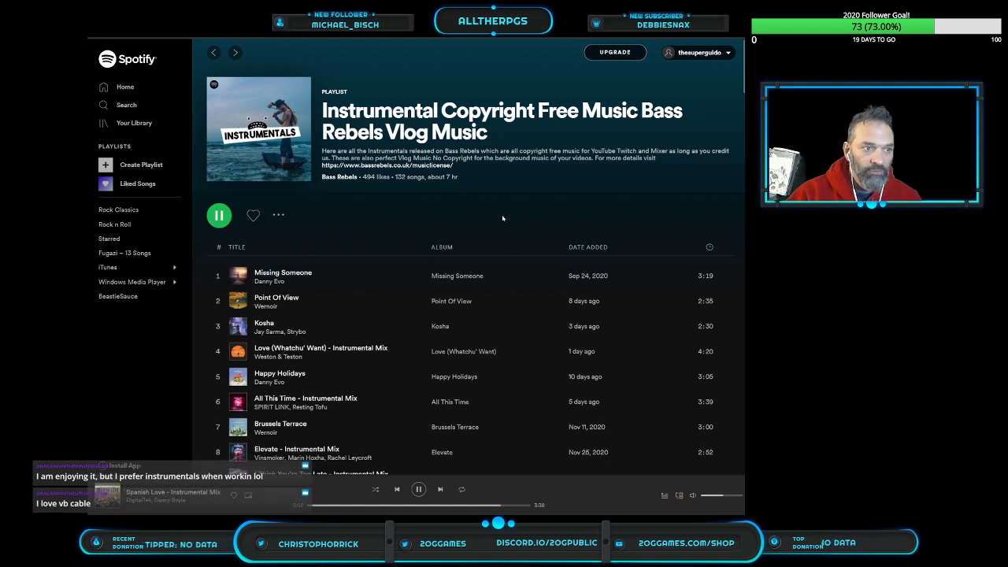
pyautogui.hotkey('ctrl', 't')
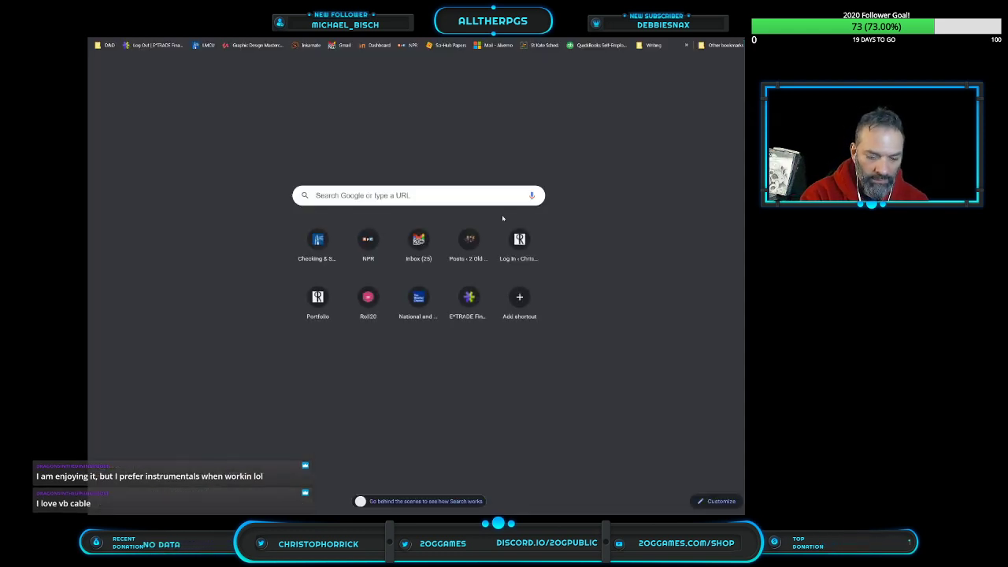
pyautogui.write('bass')
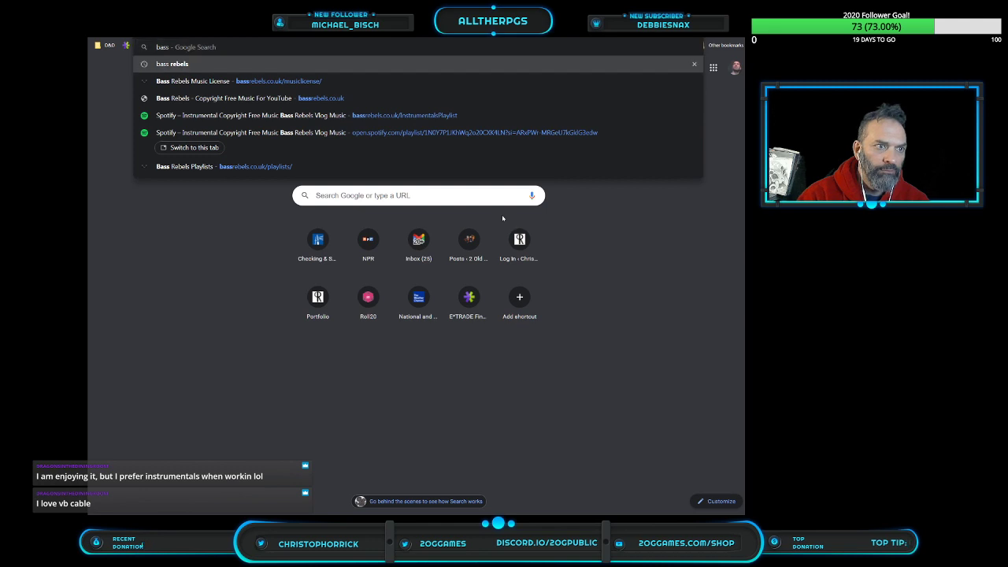
pyautogui.press('Down')
pyautogui.press('Down')
pyautogui.press('Return')
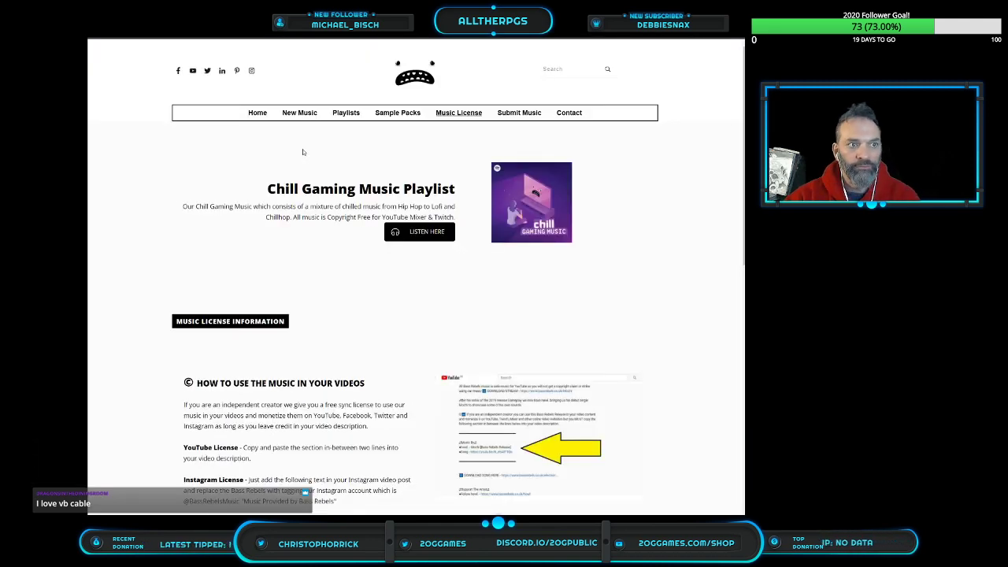
pyautogui.scroll(-2, 423, 228)
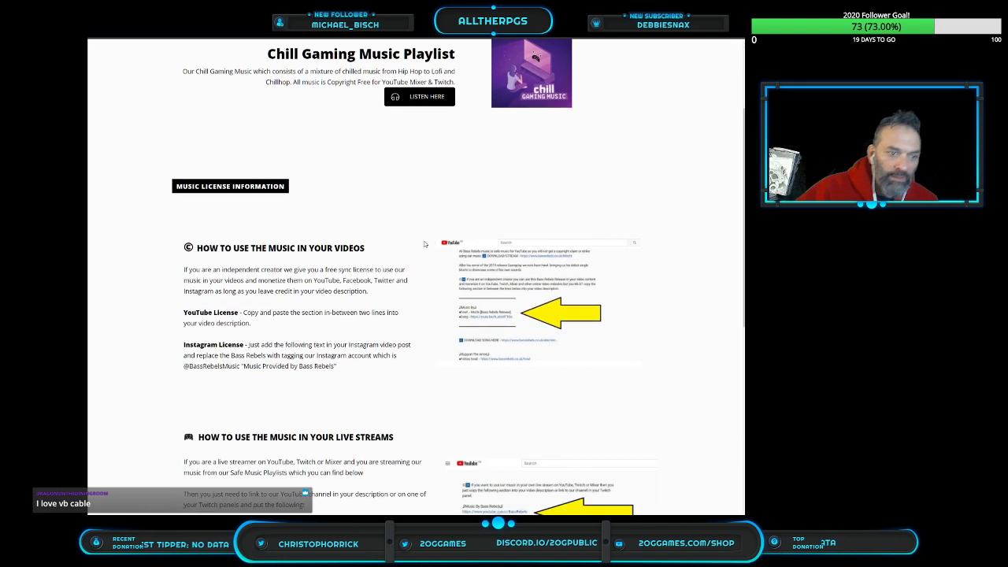
pyautogui.scroll(1, 425, 236)
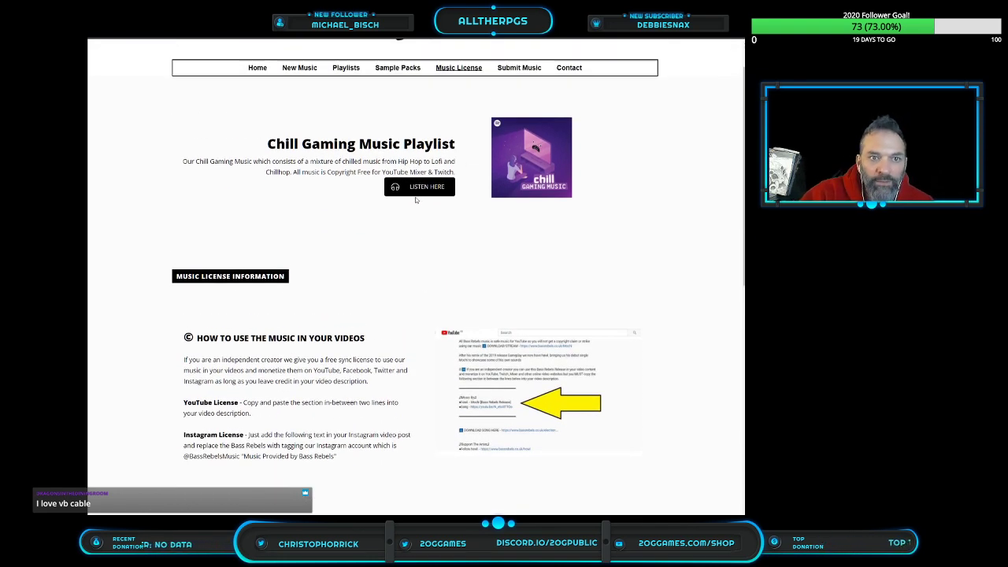
# Open the Bass Rebels YouTube channel and dismiss its membership offer
pyautogui.click(420, 192)
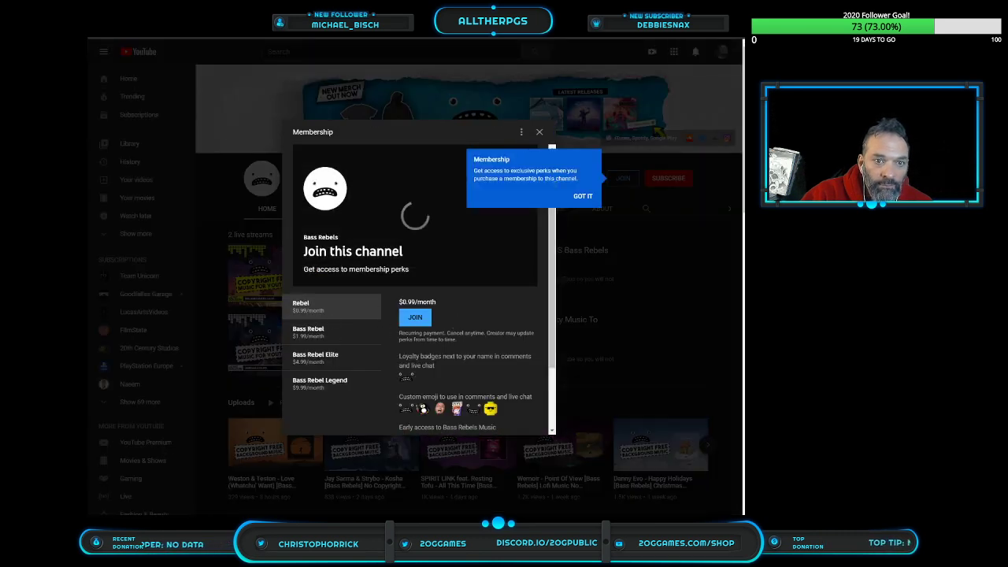
pyautogui.click(580, 197)
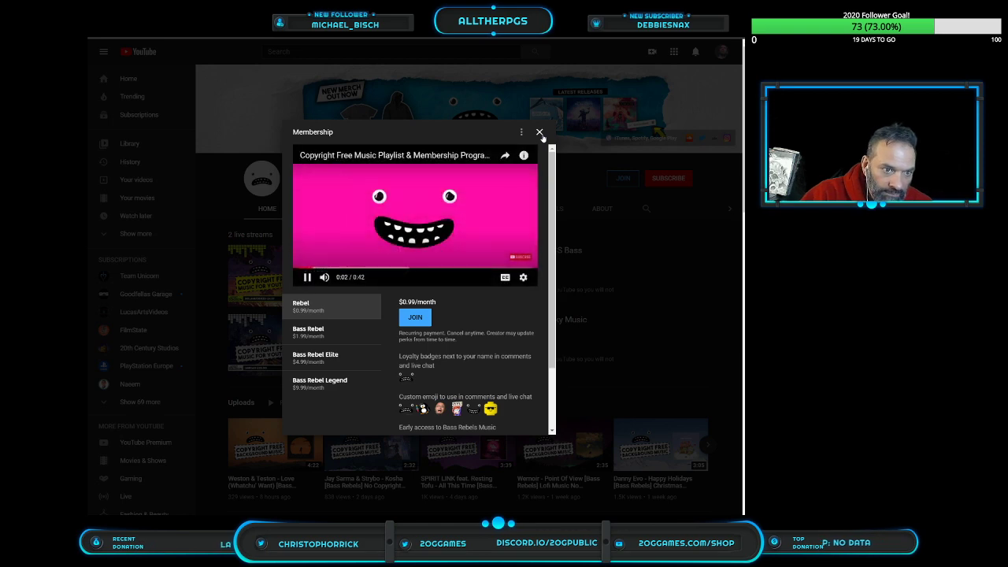
pyautogui.click(540, 132)
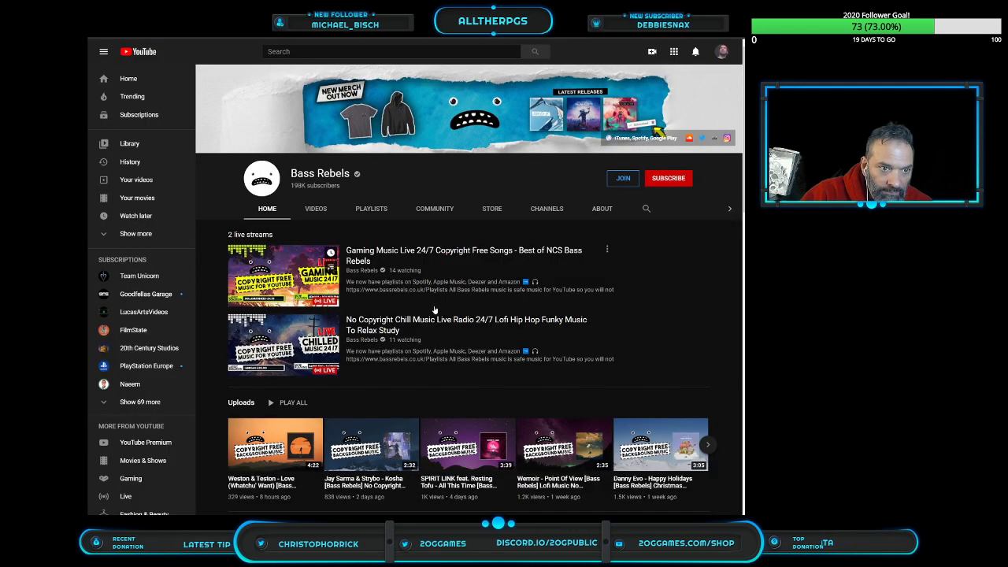
# Play the live stream "Gaming Music Live 24/7 Copyright Free Songs", skip the ad and lower the volume
pyautogui.click(282, 280)
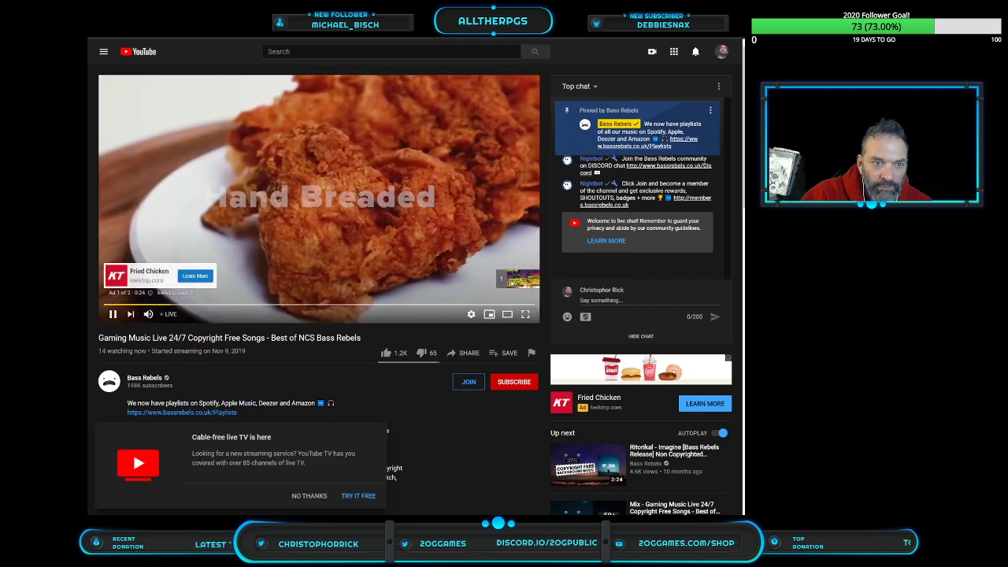
pyautogui.click(514, 281)
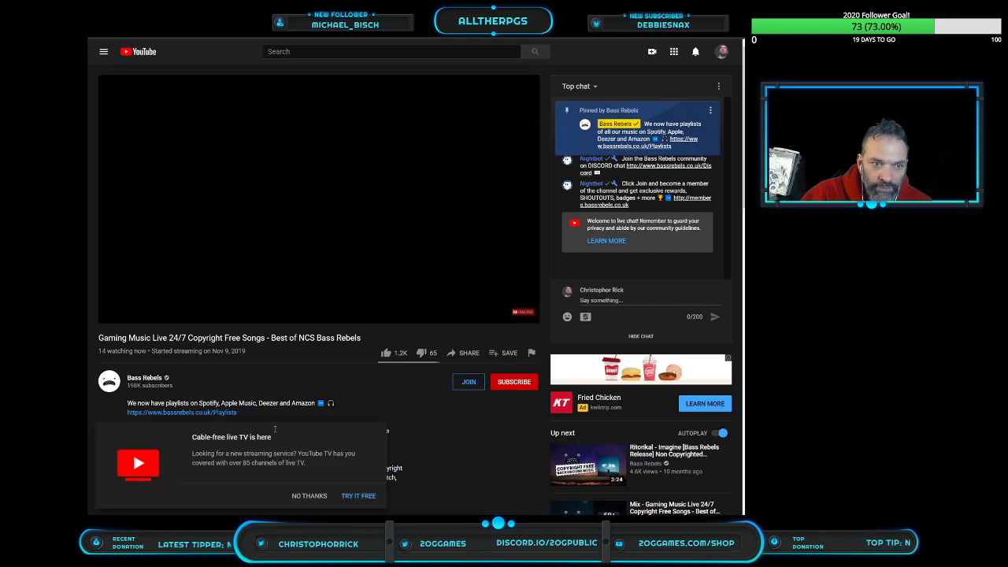
pyautogui.moveTo(181, 315); pyautogui.dragTo(164, 315)
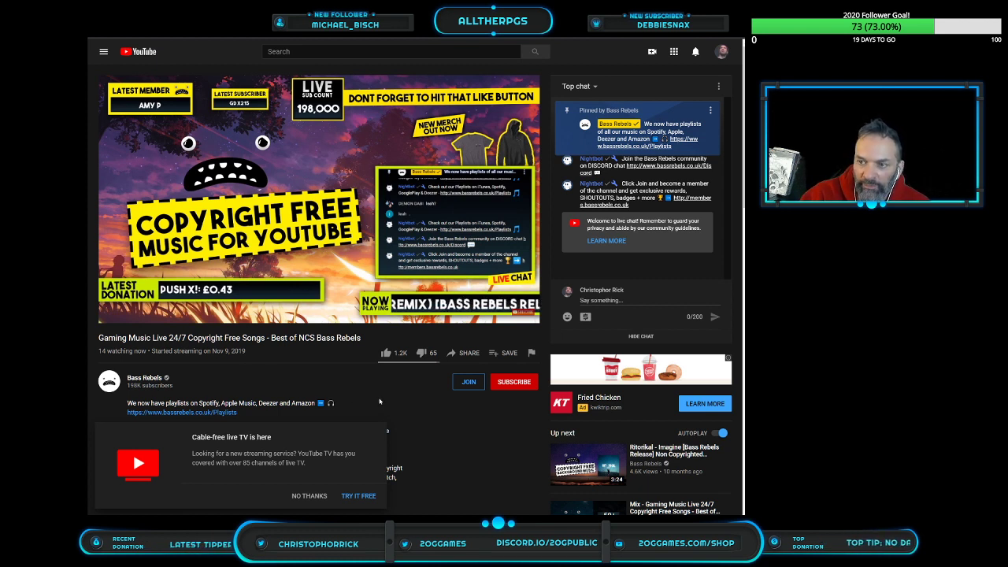
pyautogui.moveTo(162, 316)
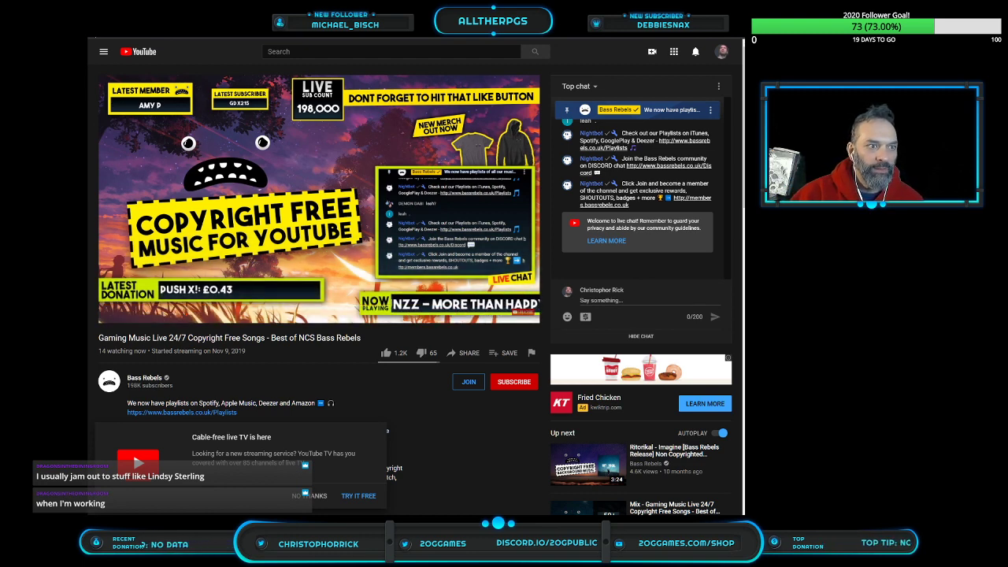
# Return to the channel, play the "No Copyright Chill Music Live Radio 24/7" stream and look through its description
pyautogui.click(96, 36)
pyautogui.click(275, 352)
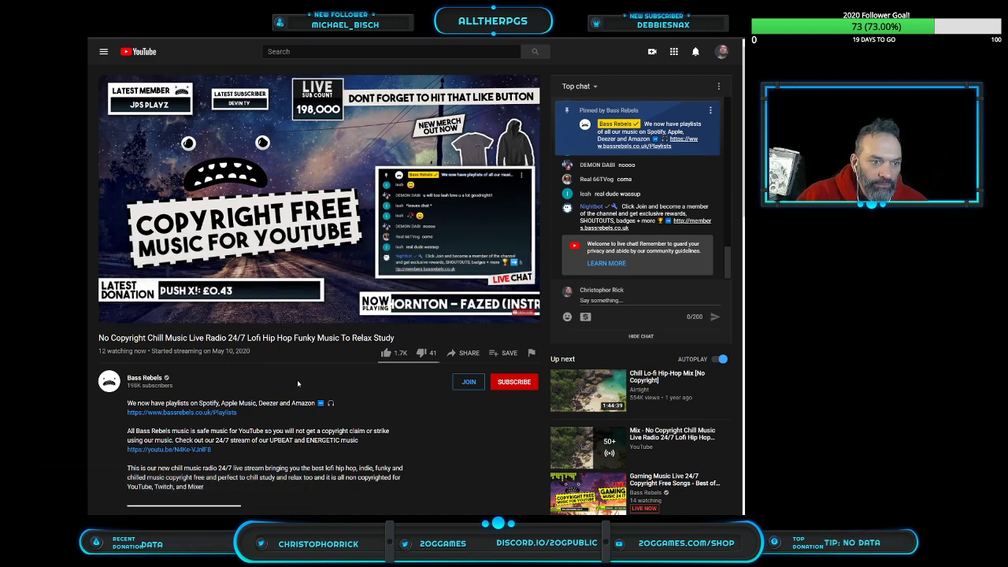
pyautogui.scroll(-2, 372, 376)
pyautogui.scroll(-1, 442, 370)
pyautogui.scroll(1, 442, 368)
pyautogui.scroll(2, 442, 368)
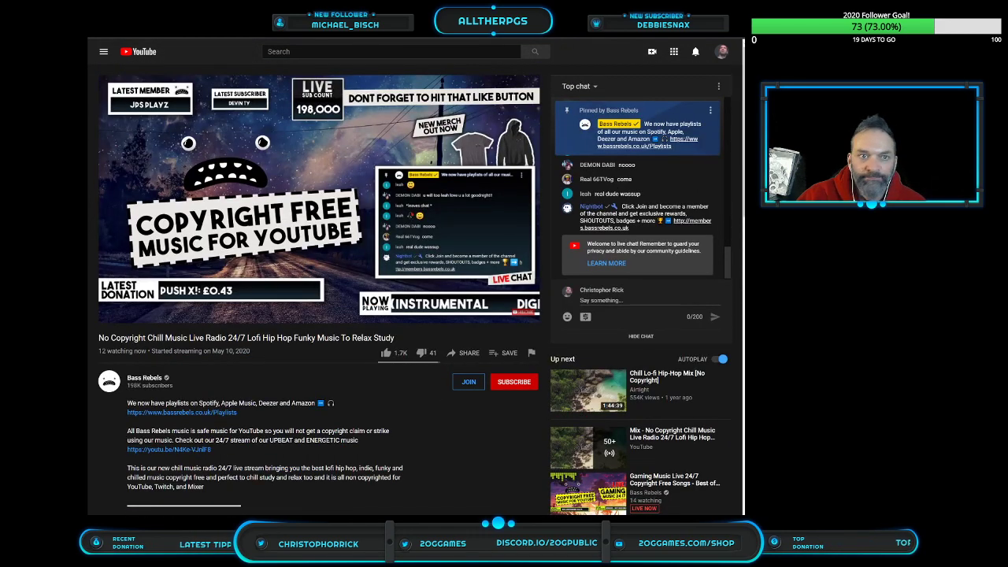
# Switch back to Inkarnate and delete the stone spiral staircase from the tower floor
pyautogui.hotkey('alt', 'Tab')
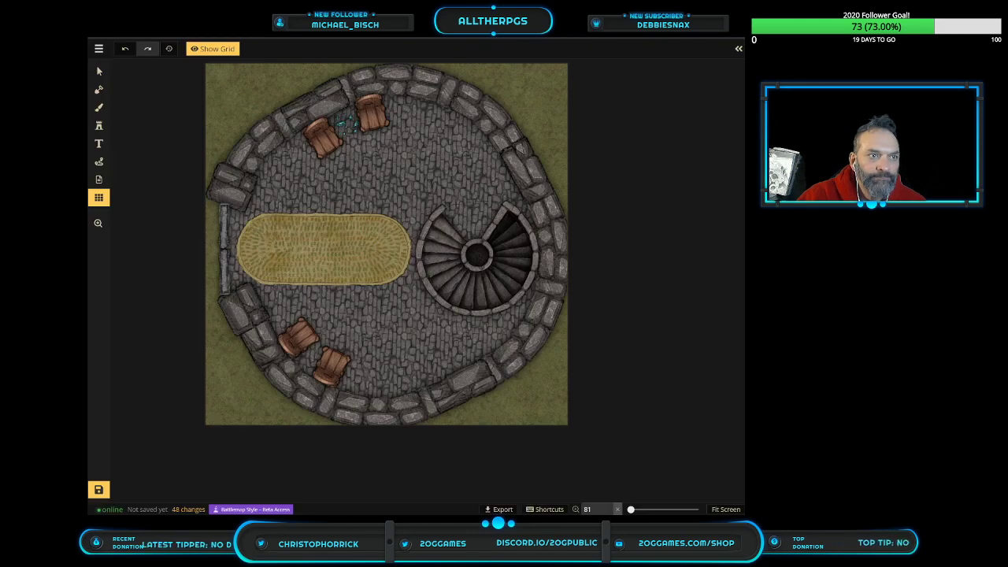
pyautogui.click(99, 70)
pyautogui.click(476, 276)
pyautogui.click(476, 276)
pyautogui.press('Delete')
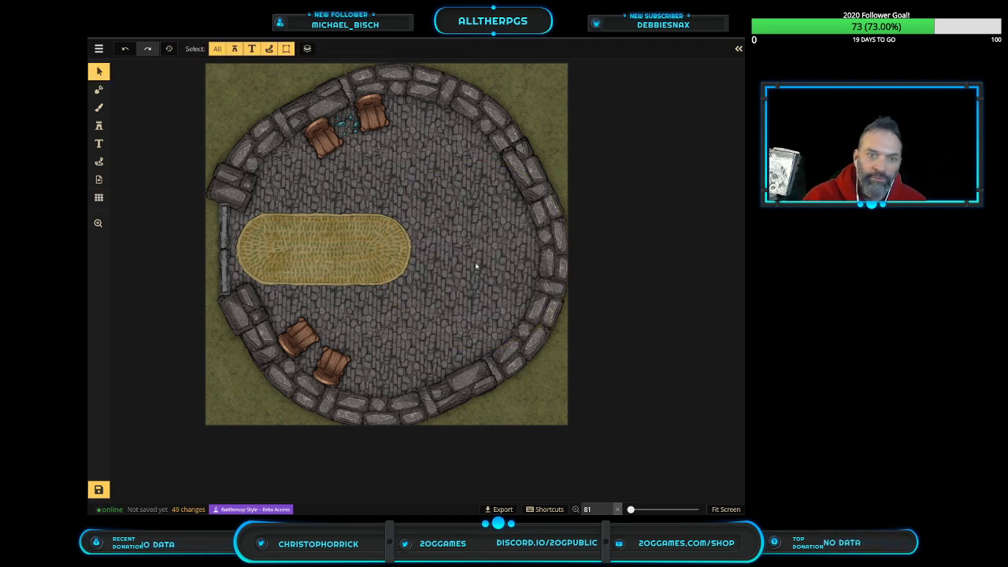
# Search the stamp catalog for "stairs" with all Fantasy Battlemap packs included and choose the Castle Carpet Stairs
pyautogui.click(99, 126)
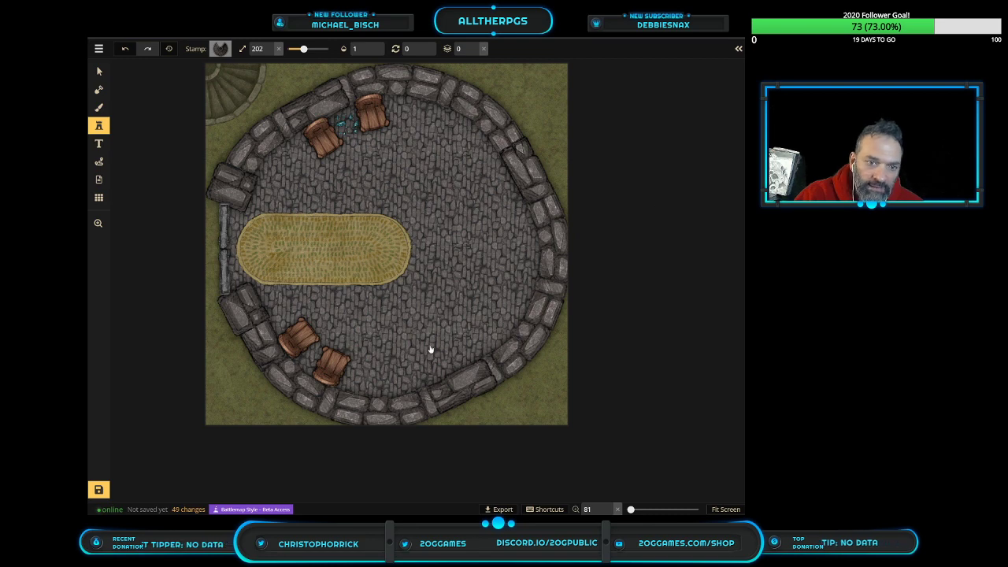
pyautogui.press('a')
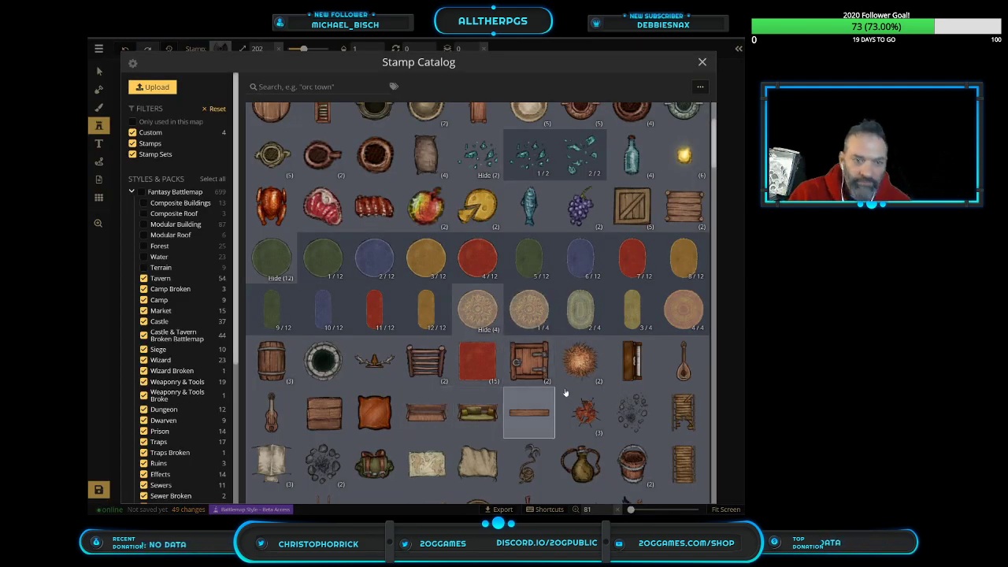
pyautogui.click(288, 86)
pyautogui.write('stairs')
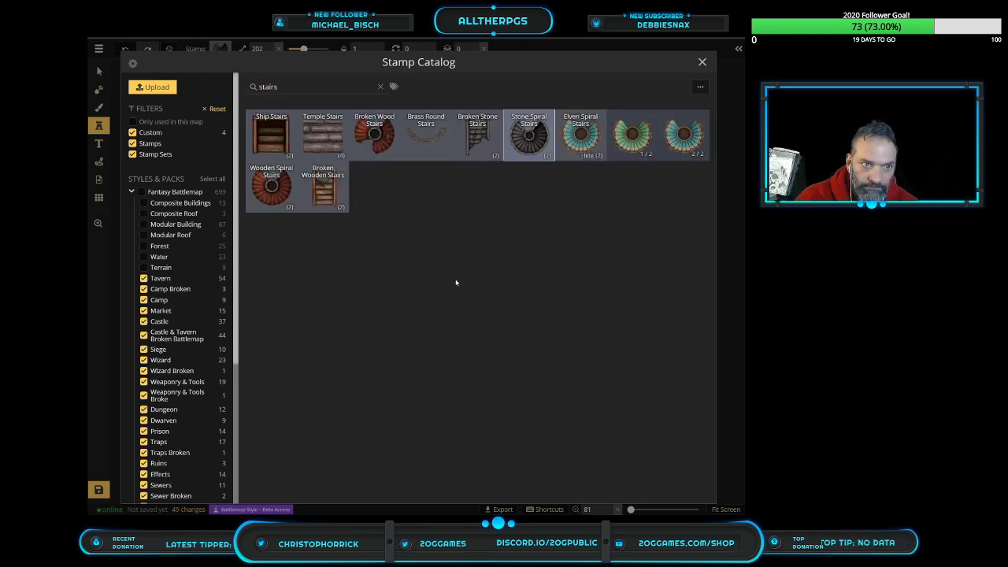
pyautogui.click(141, 193)
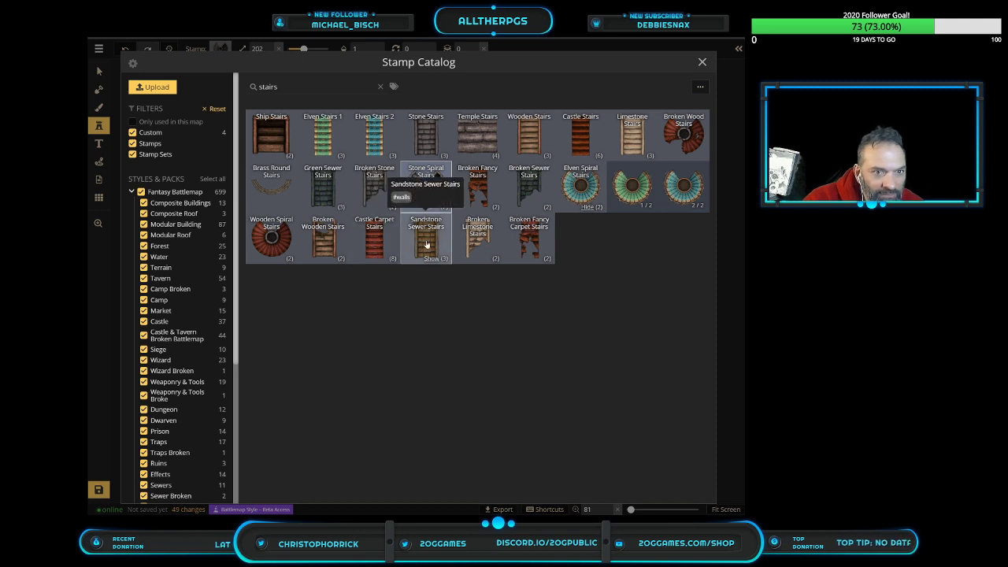
pyautogui.click(376, 244)
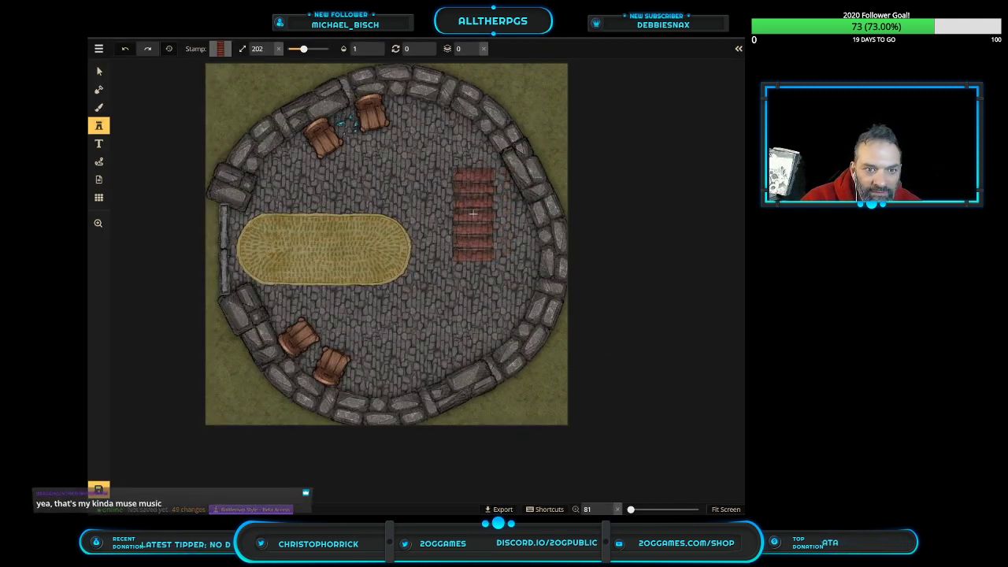
# Place the red carpet stairs along the tower's upper-right wall at size 202, rotated to 151, and show the grid
pyautogui.click(476, 209)
pyautogui.moveTo(438, 242); pyautogui.dragTo(484, 277)
pyautogui.moveTo(469, 198); pyautogui.dragTo(485, 181)
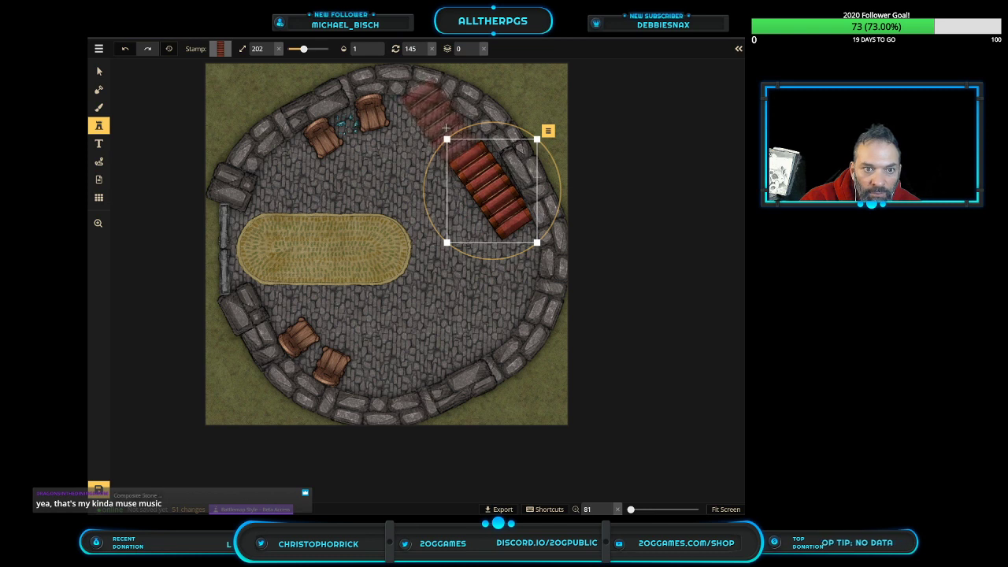
pyautogui.moveTo(460, 132); pyautogui.dragTo(466, 128)
pyautogui.moveTo(502, 186); pyautogui.dragTo(502, 186)
pyautogui.click(99, 197)
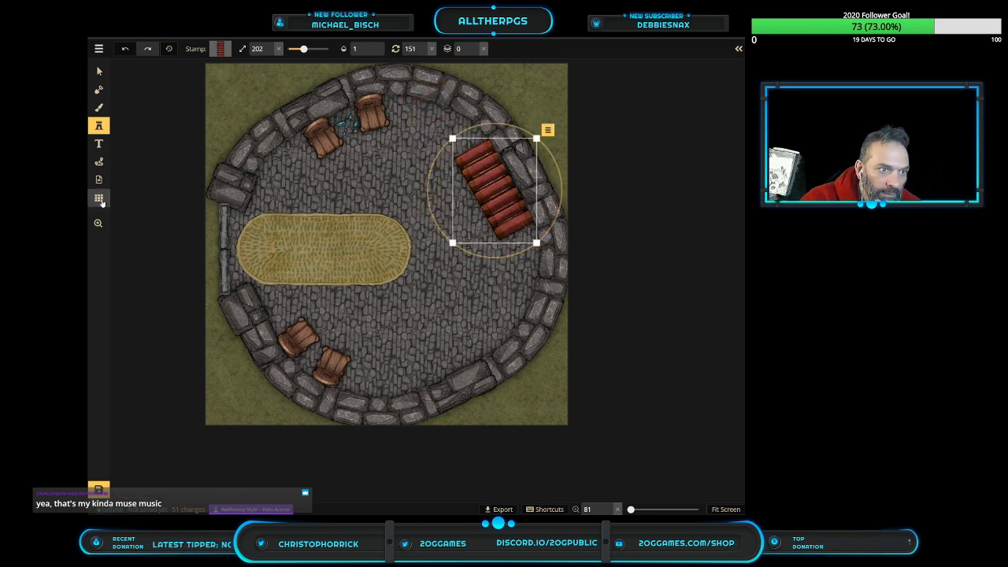
pyautogui.click(210, 49)
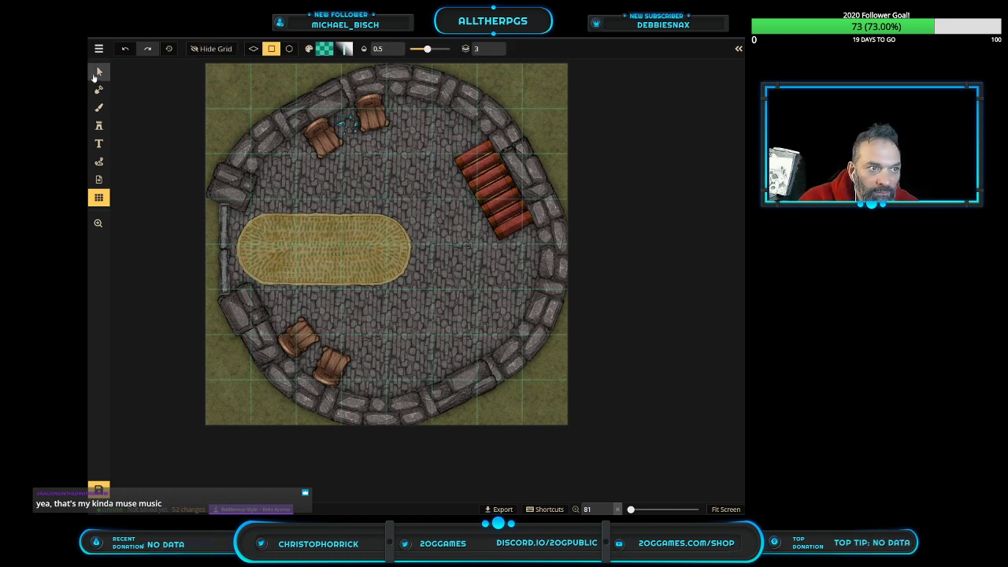
# Try to reposition the red carpet stairs beside the wall, and undo the move
pyautogui.click(100, 71)
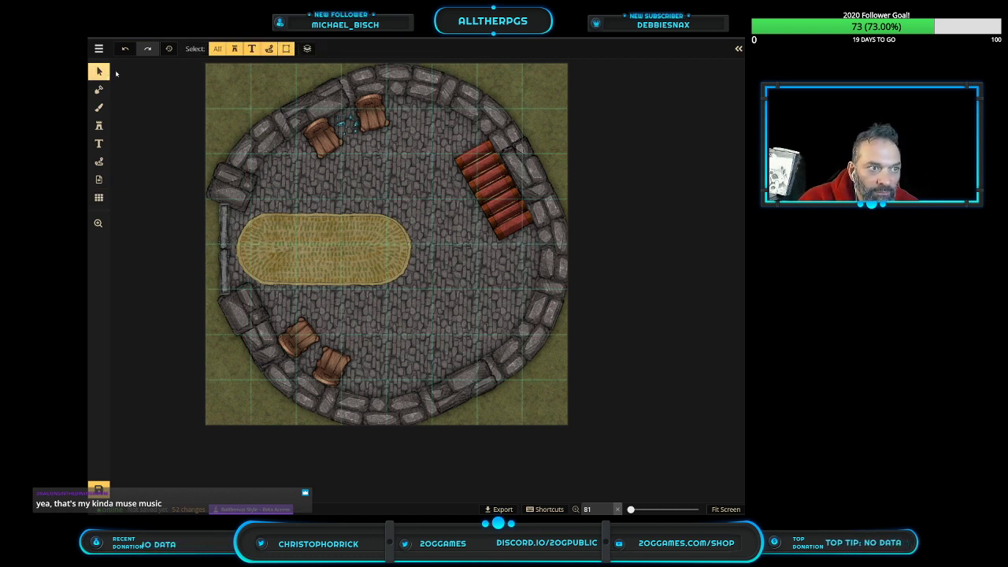
pyautogui.click(496, 193)
pyautogui.click(494, 190)
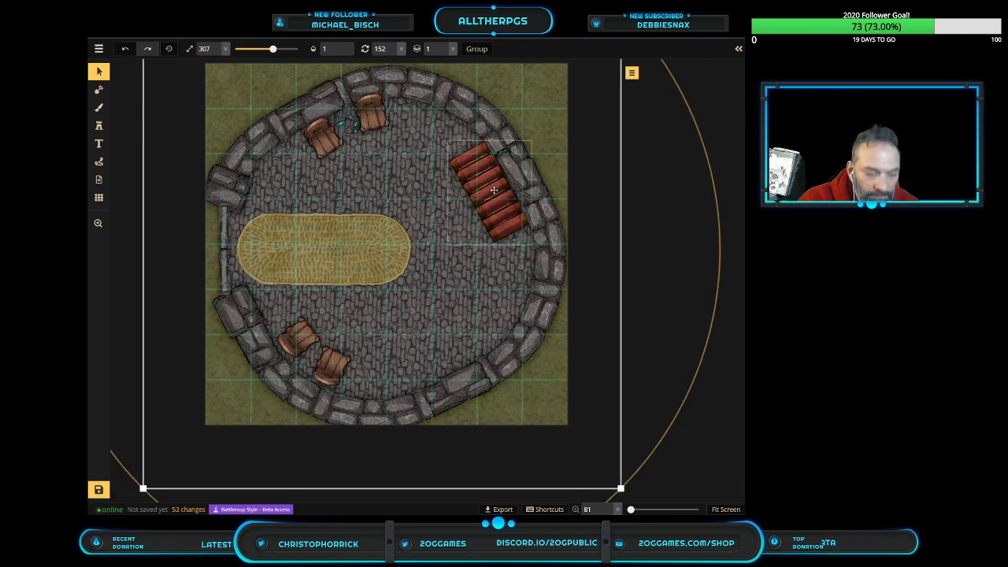
pyautogui.hotkey('ctrl', 'z')
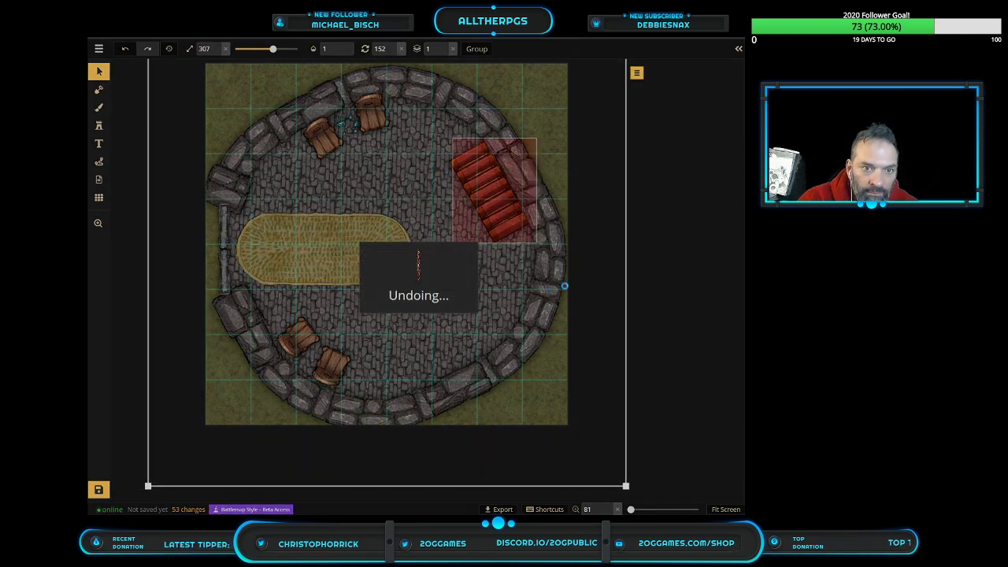
# Select only the red carpet stairs and nudge them slightly closer to the tower wall
pyautogui.click(601, 304)
pyautogui.click(509, 222)
pyautogui.moveTo(510, 221)
pyautogui.mouseDown()
pyautogui.moveTo(460, 238)
pyautogui.moveTo(511, 245)
pyautogui.moveTo(512, 221)
pyautogui.mouseUp()
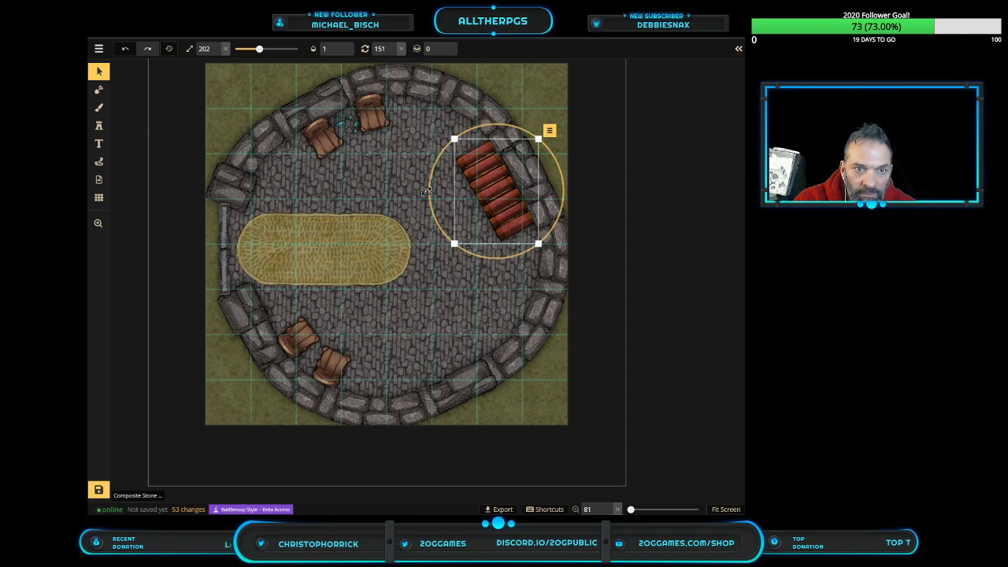
pyautogui.click(469, 184)
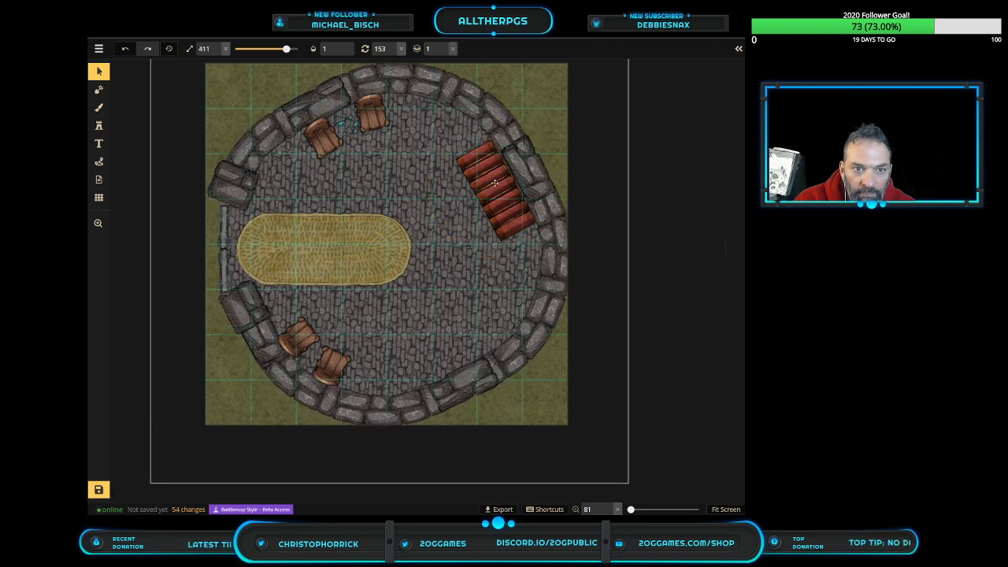
# Undo the last unintended move of the stone tower and nudge the red carpet stairs slightly inward from the upper-right wall
pyautogui.hotkey('ctrl', 'z')
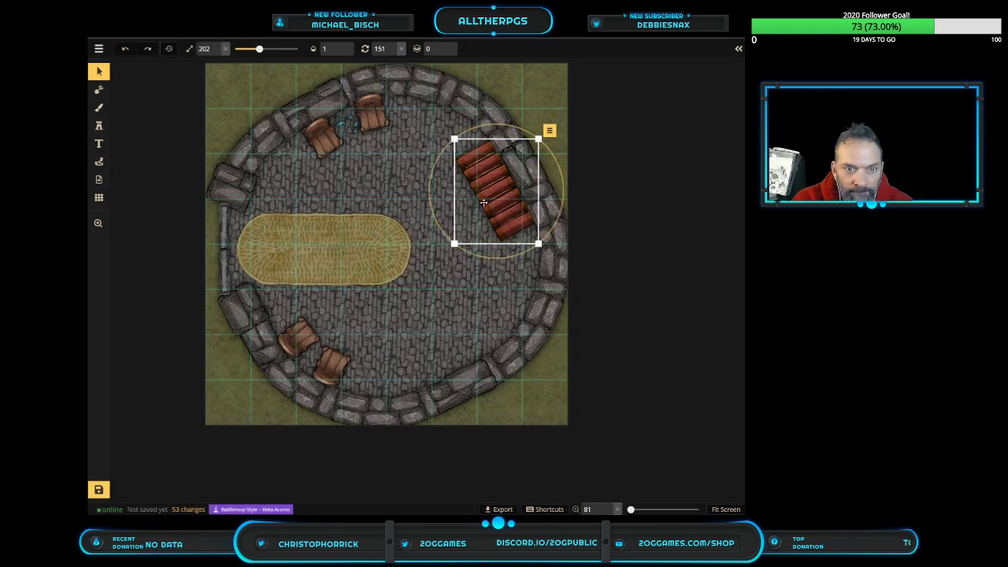
pyautogui.moveTo(490, 204); pyautogui.dragTo(487, 203)
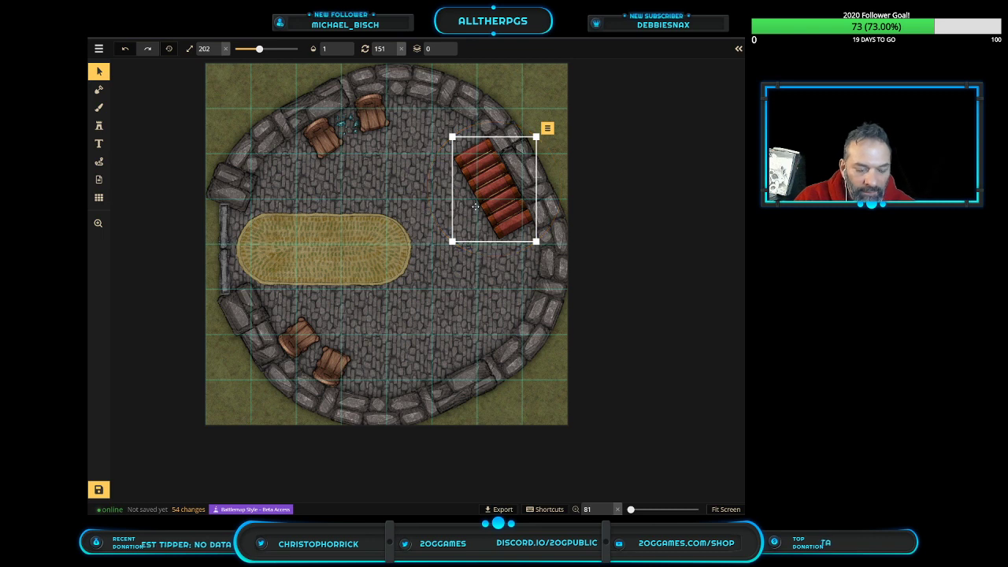
# Duplicate the red carpet stairs, rotate the copy to 242 and place it along the tower's lower-right wall
pyautogui.hotkey('ctrl', 'd')
pyautogui.moveTo(475, 206); pyautogui.dragTo(450, 300)
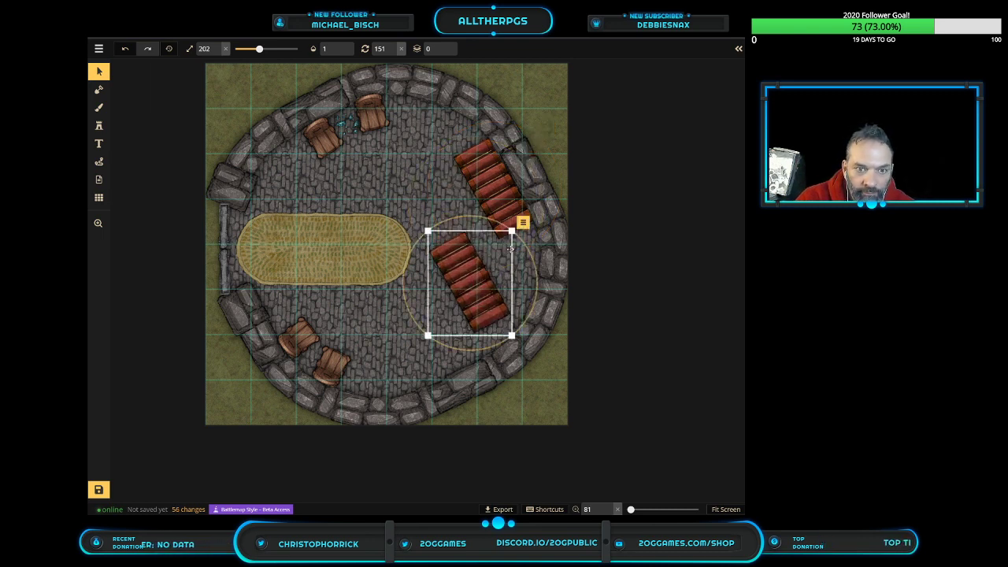
pyautogui.moveTo(525, 254); pyautogui.dragTo(532, 331)
pyautogui.moveTo(535, 273); pyautogui.dragTo(536, 337)
pyautogui.moveTo(475, 323); pyautogui.dragTo(462, 341)
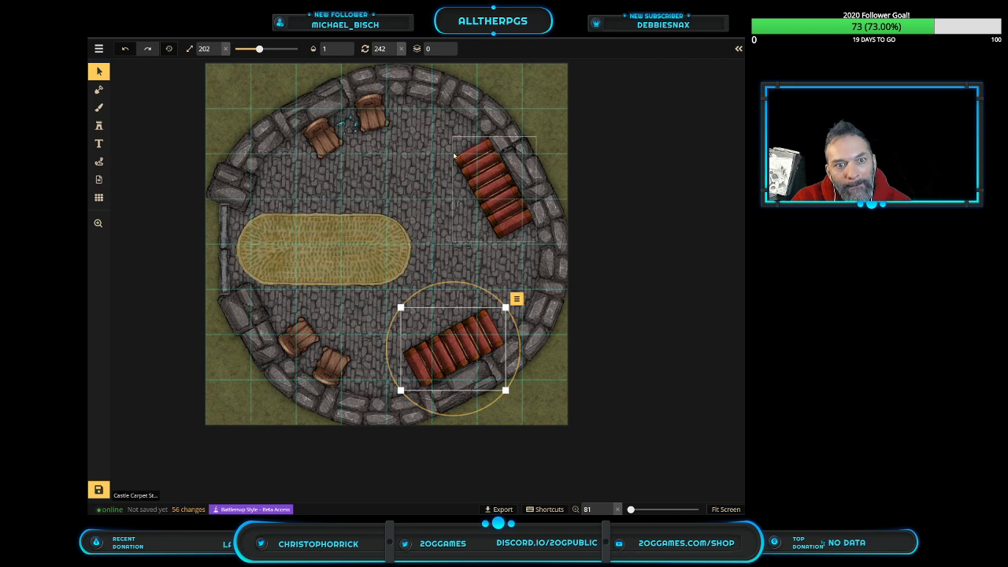
pyautogui.click(474, 267)
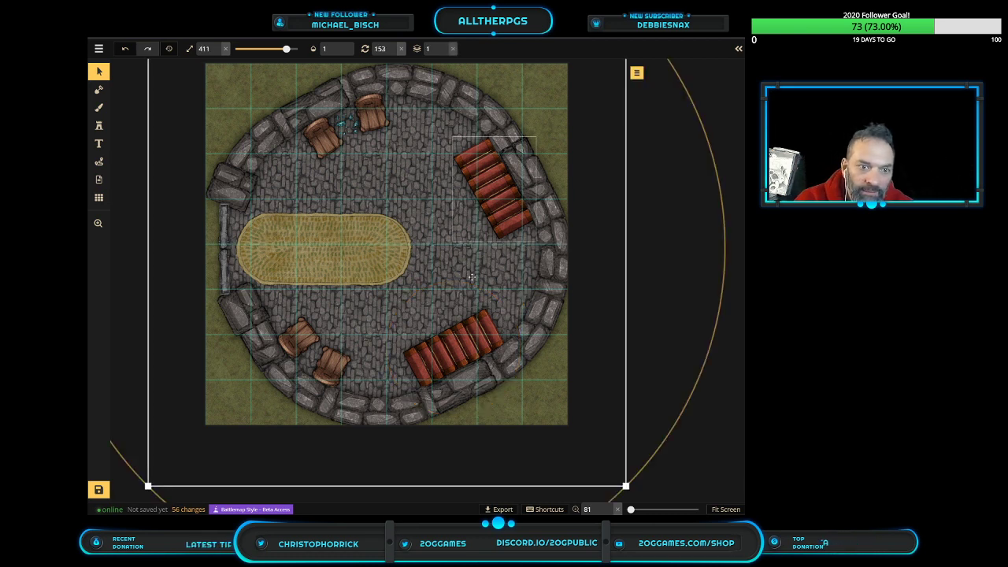
pyautogui.click(465, 359)
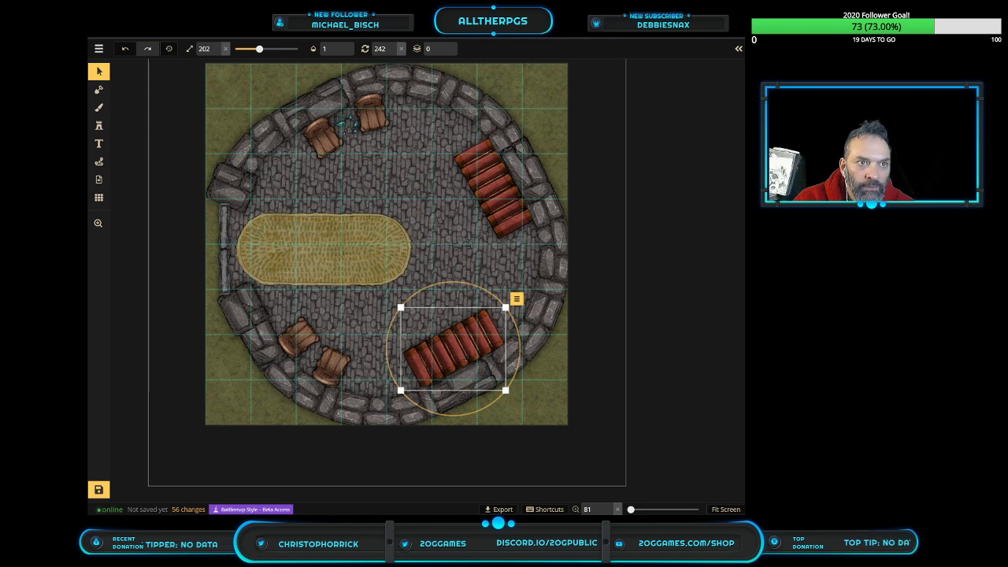
# Switch to the Bass Rebels website, open its Chill Gaming Playlist in Spotify, start playback and return to the map in Inkarnate
pyautogui.hotkey('alt', 'Tab')
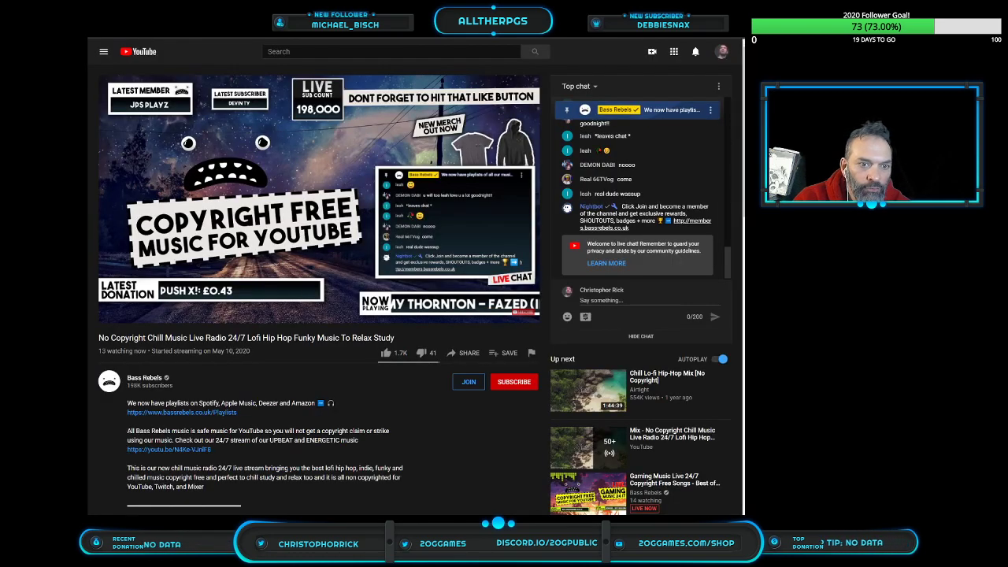
pyautogui.hotkey('alt', 'Tab')
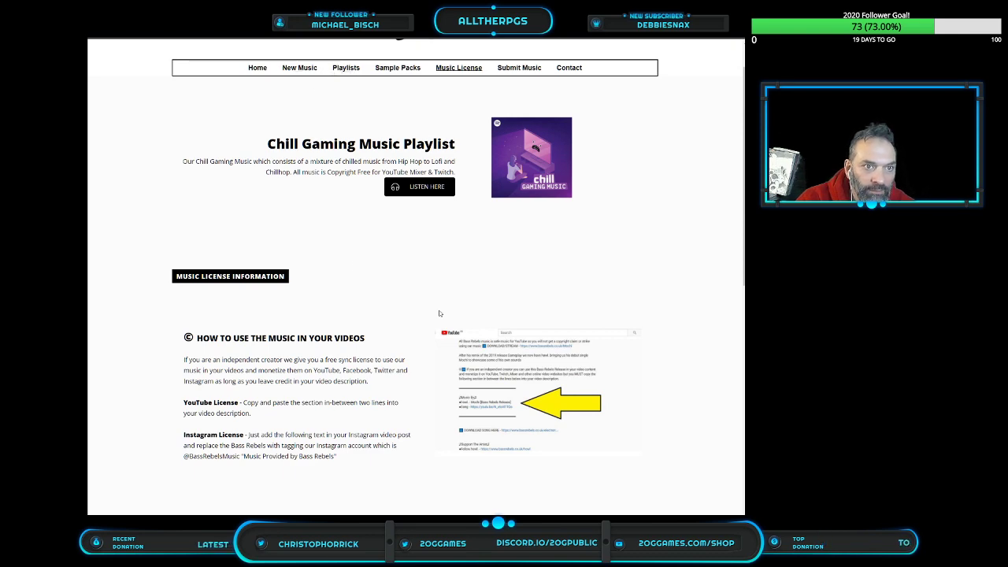
pyautogui.scroll(-2, 394, 322)
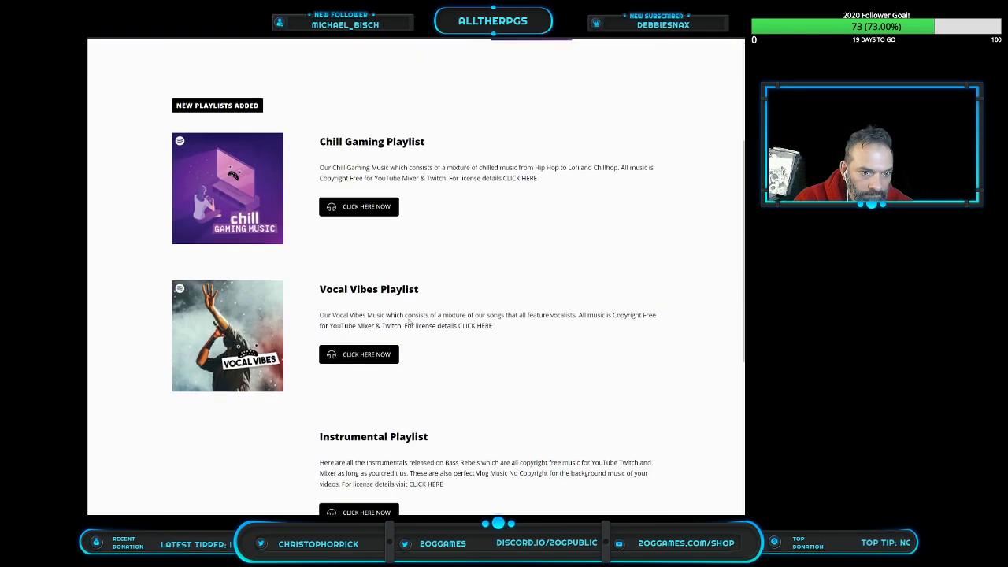
pyautogui.click(366, 185)
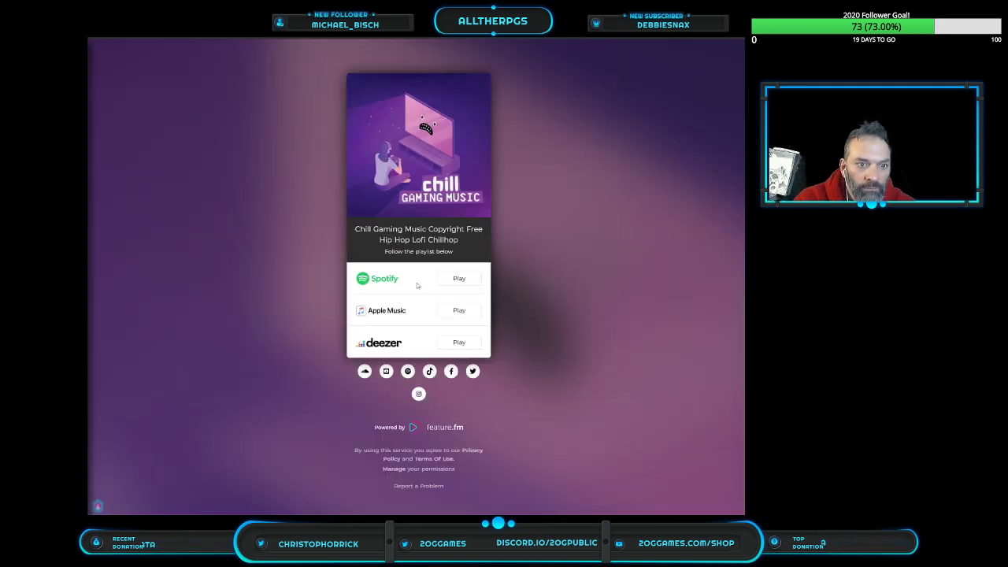
pyautogui.click(448, 279)
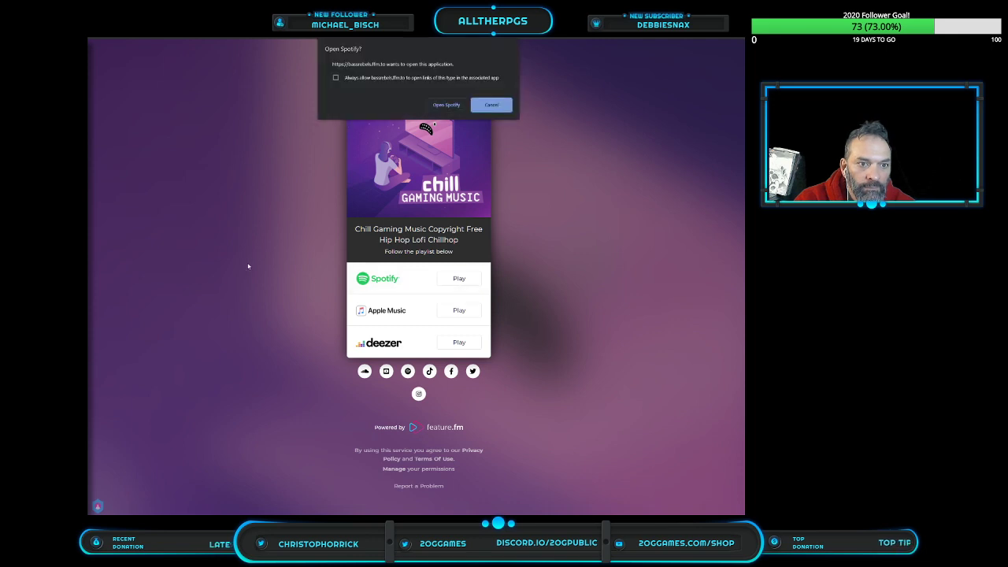
pyautogui.click(446, 105)
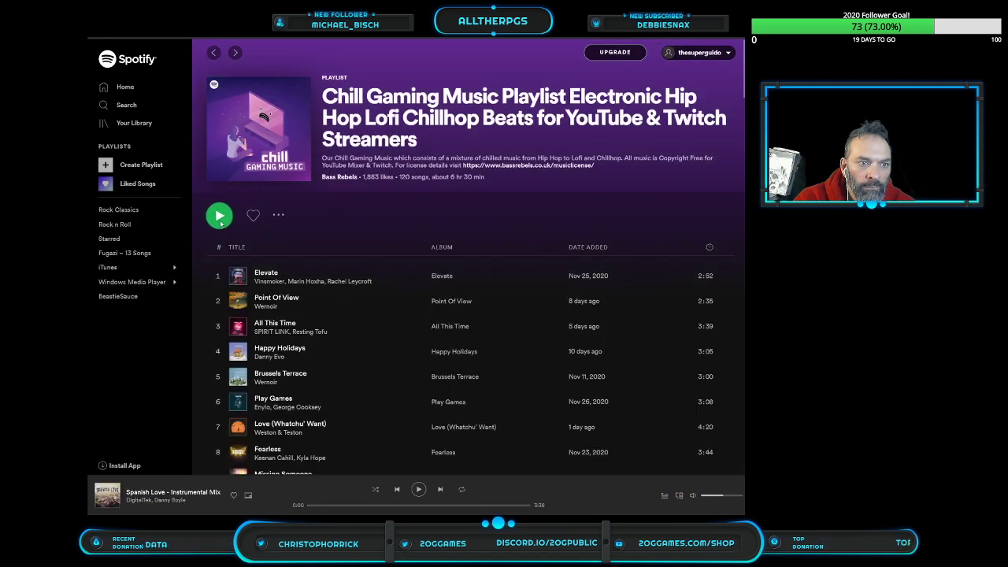
pyautogui.press('space')
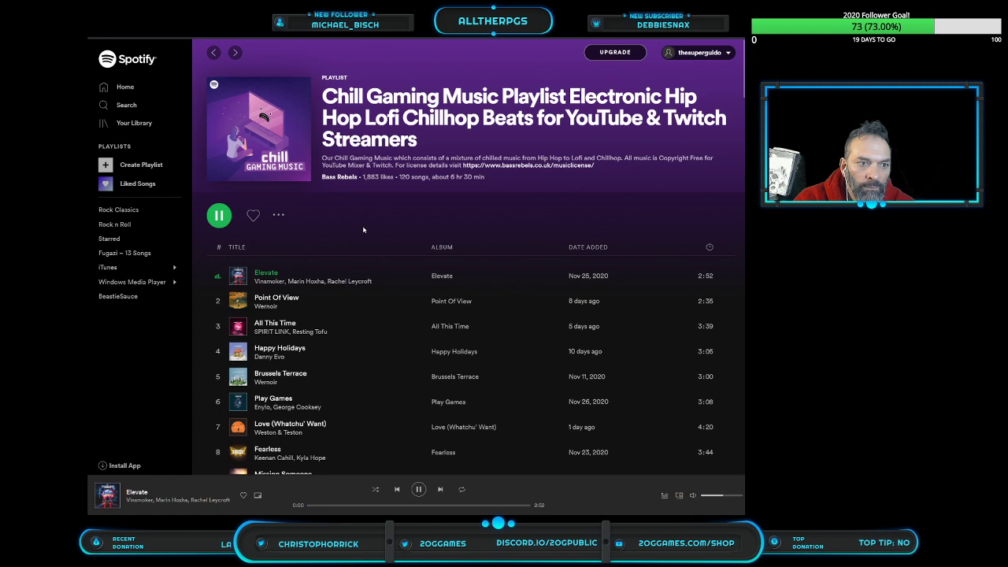
pyautogui.hotkey('alt', 'Tab')
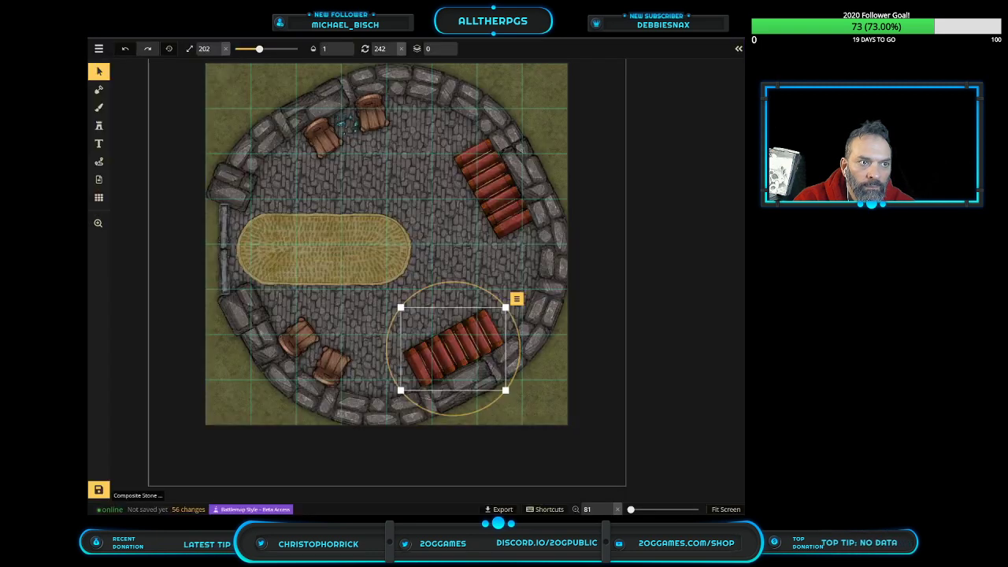
# Select the lower-right carpet stairs and show their stamp options
pyautogui.click(463, 233)
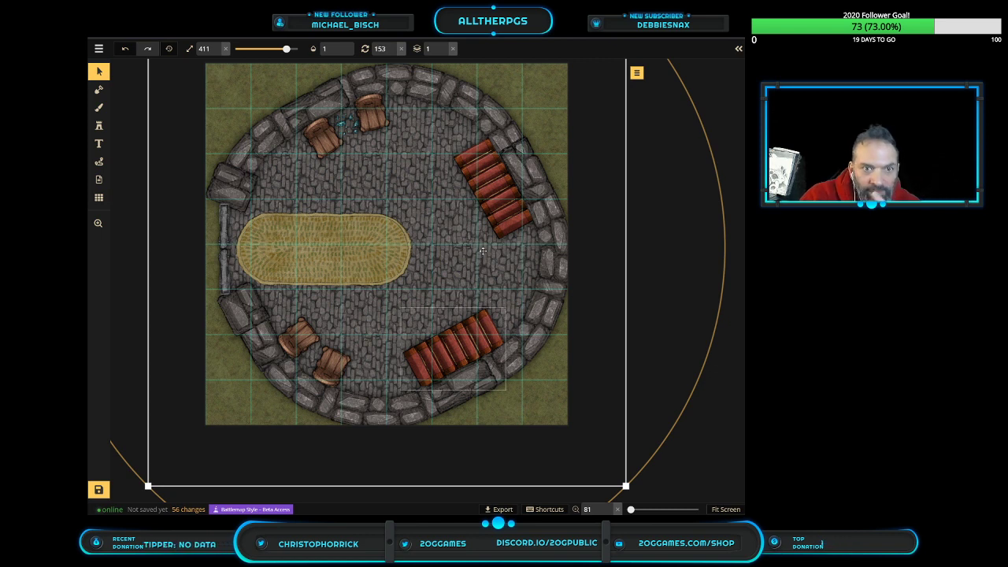
pyautogui.click(499, 205)
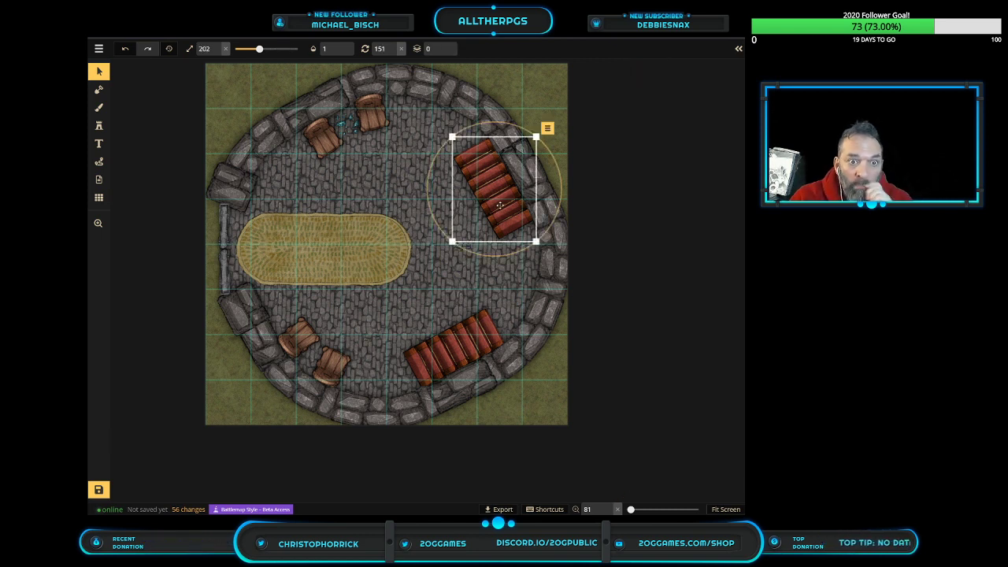
pyautogui.click(456, 349)
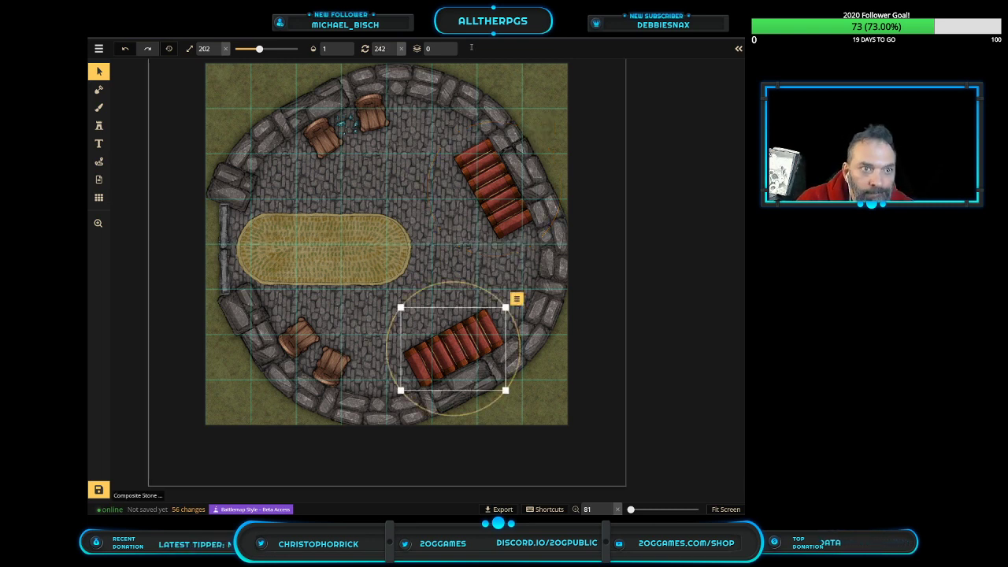
pyautogui.click(738, 48)
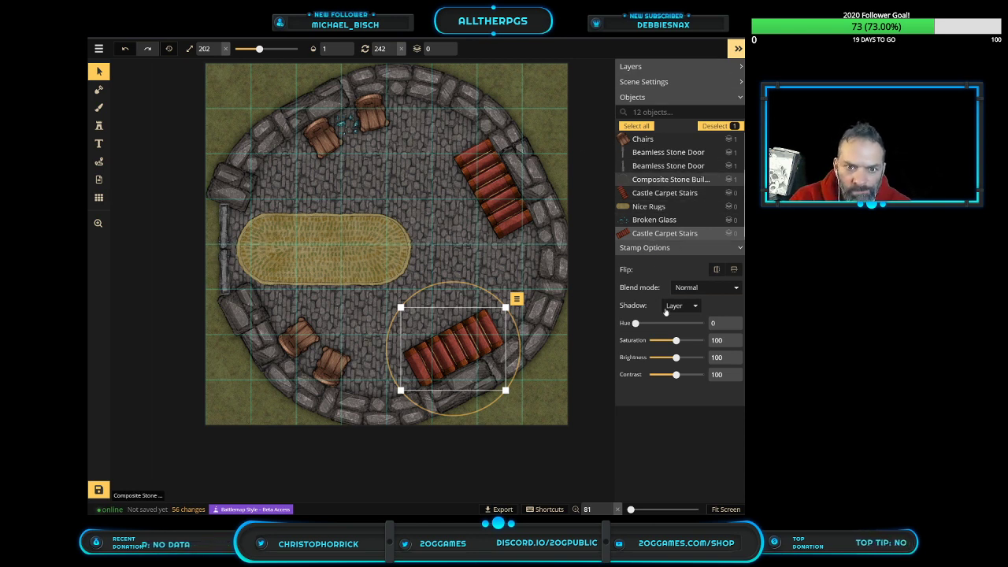
pyautogui.click(662, 247)
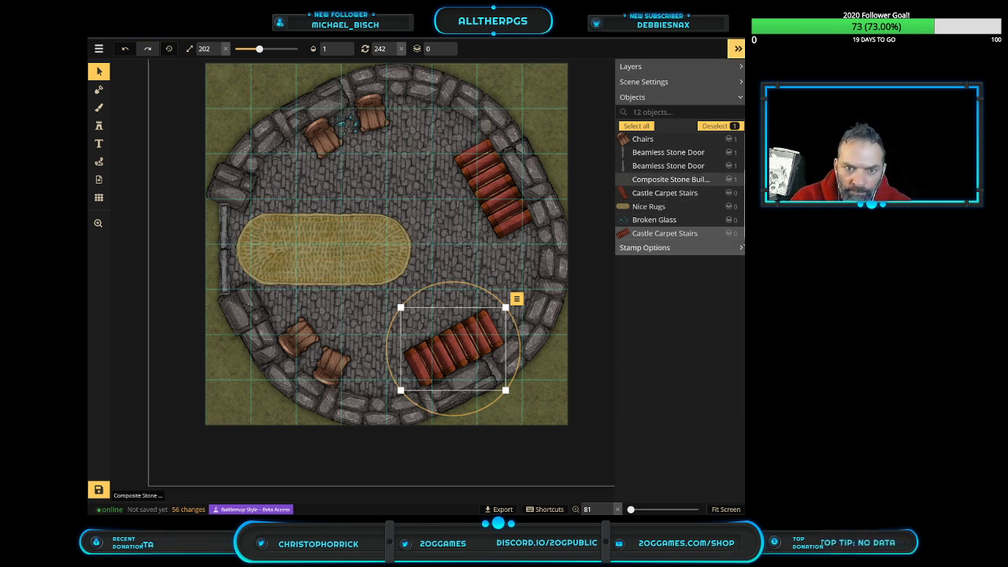
pyautogui.click(669, 248)
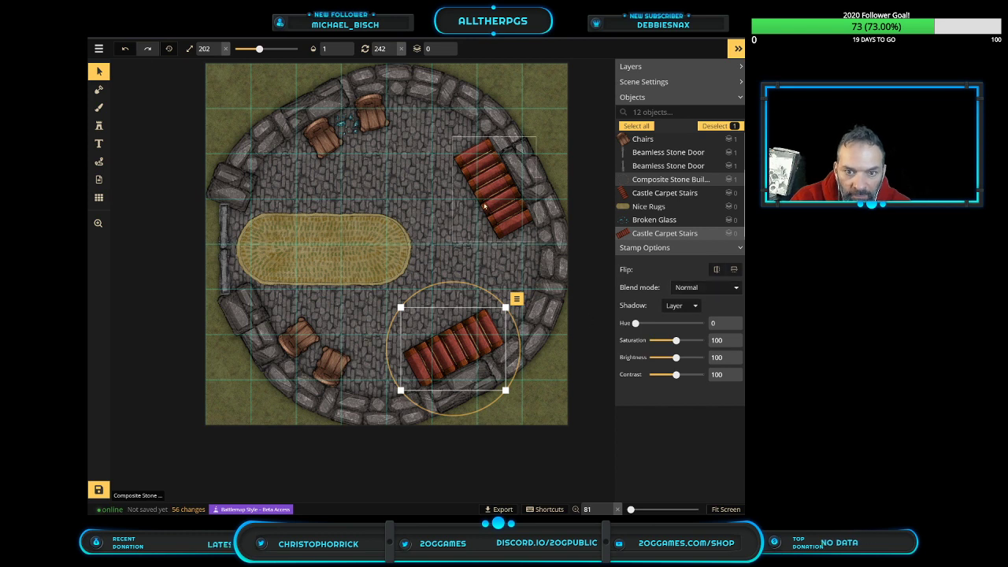
# Try the Darken, Multiply, Color burn, Lighten, Screen and Color dodge blend modes on the upper-right carpet stairs, and restore Normal
pyautogui.click(497, 203)
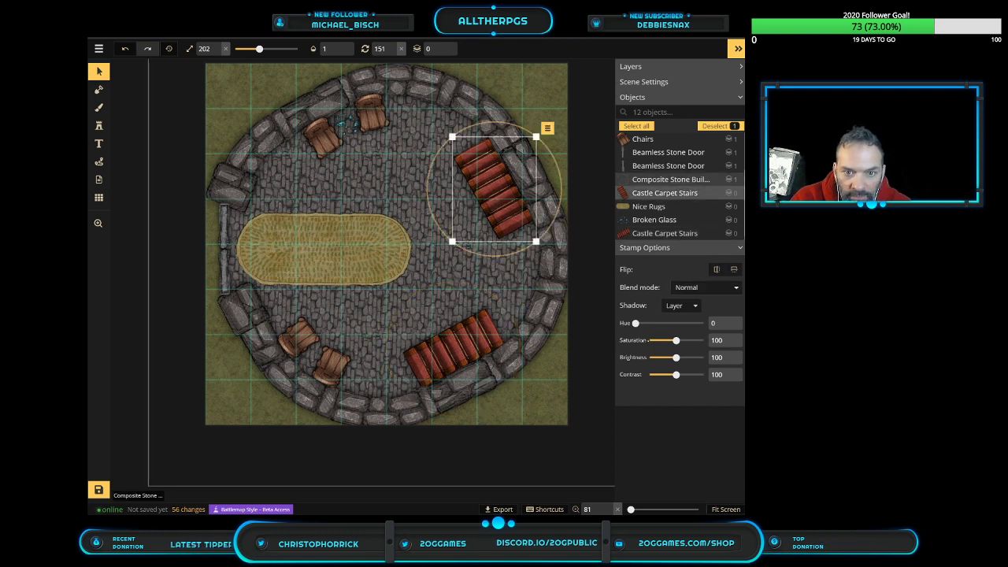
pyautogui.click(719, 290)
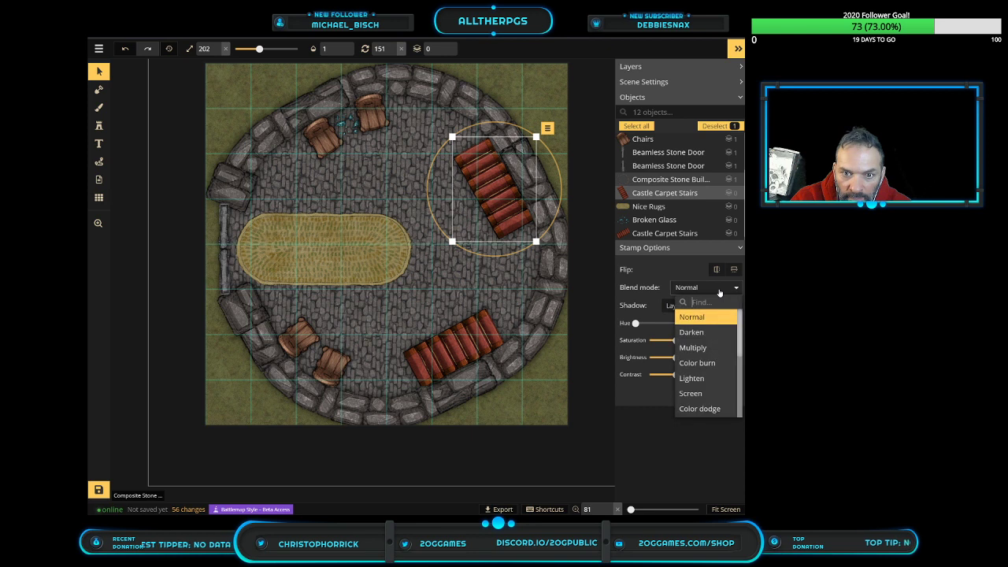
pyautogui.click(692, 332)
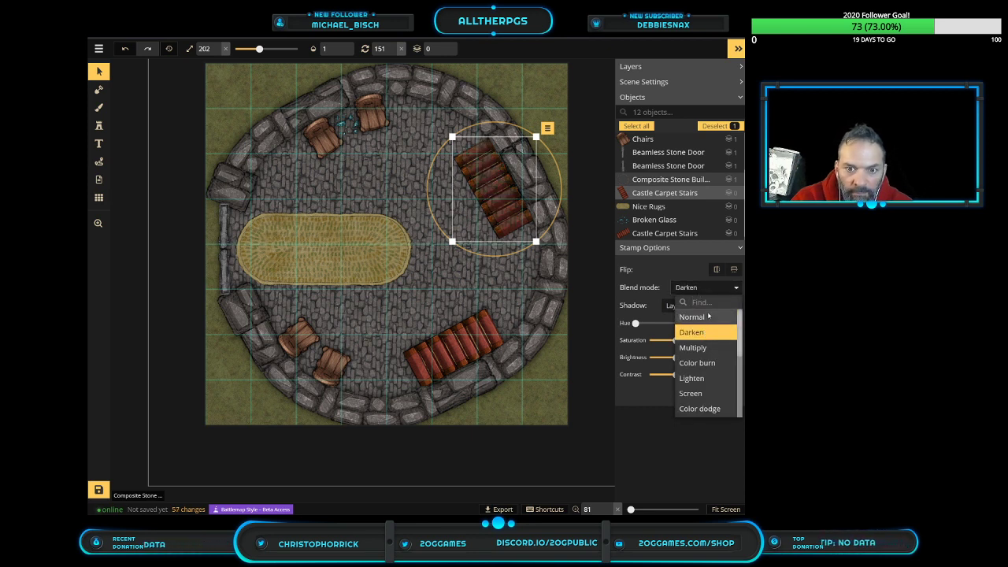
pyautogui.click(698, 347)
pyautogui.click(698, 364)
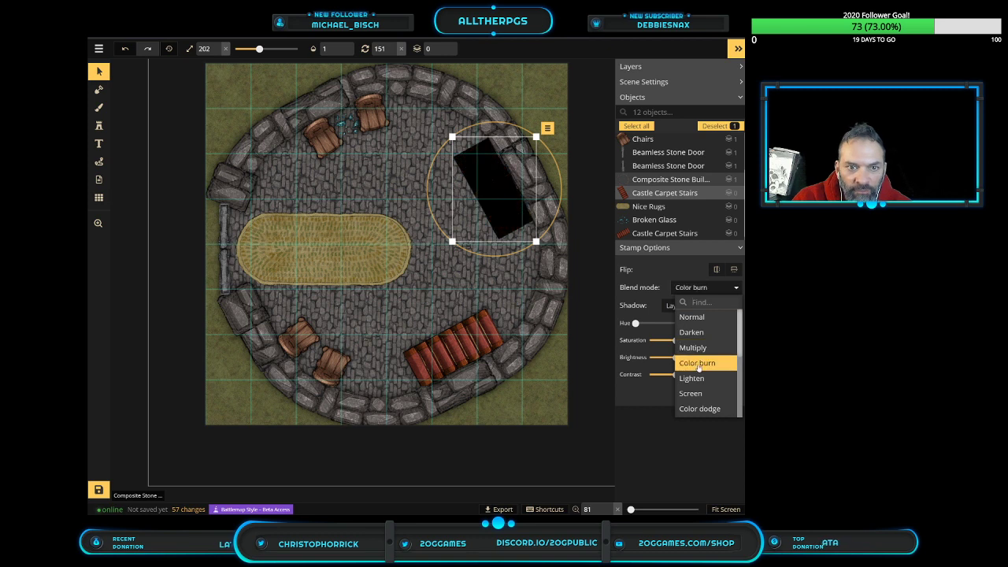
pyautogui.click(691, 379)
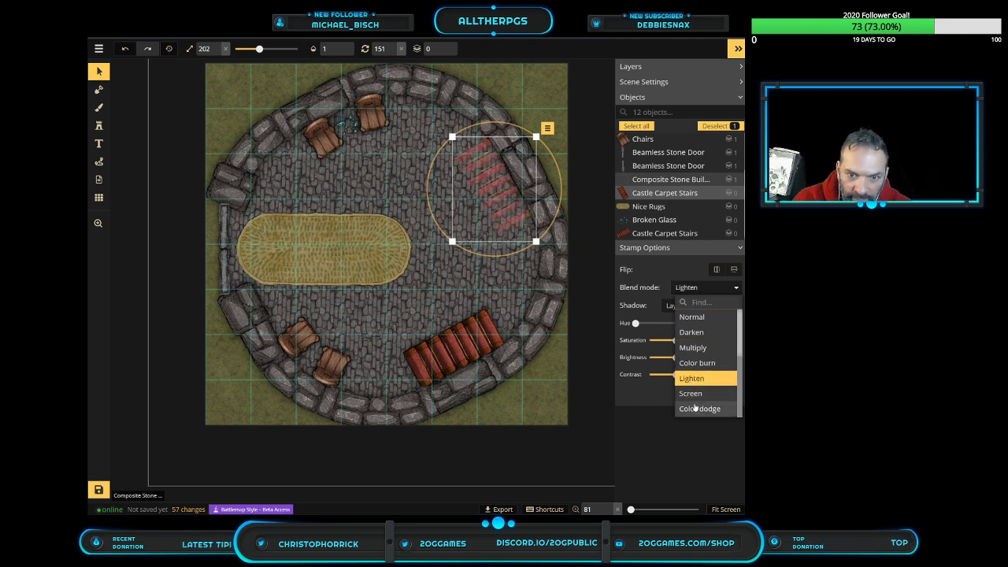
pyautogui.click(690, 393)
pyautogui.click(698, 408)
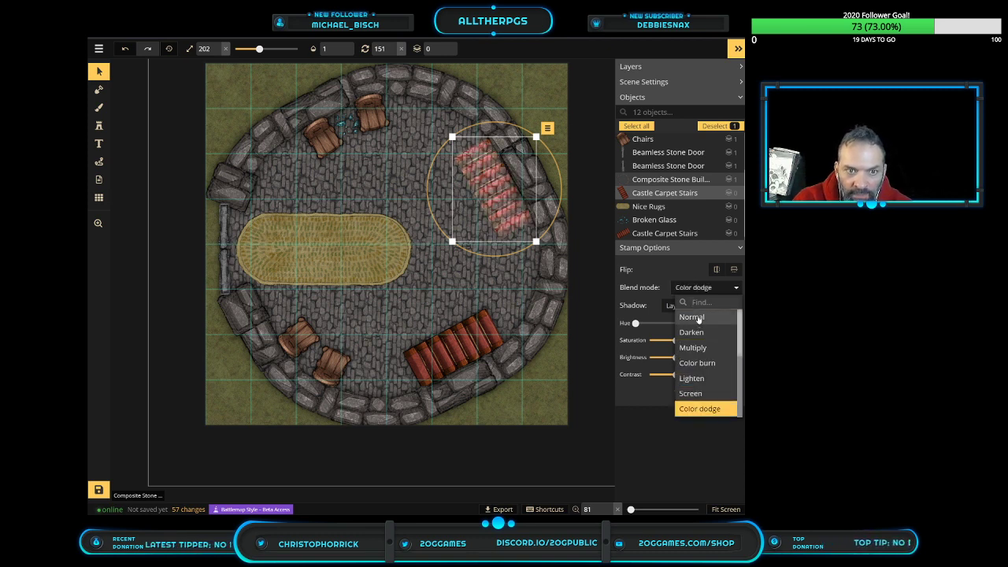
pyautogui.click(699, 317)
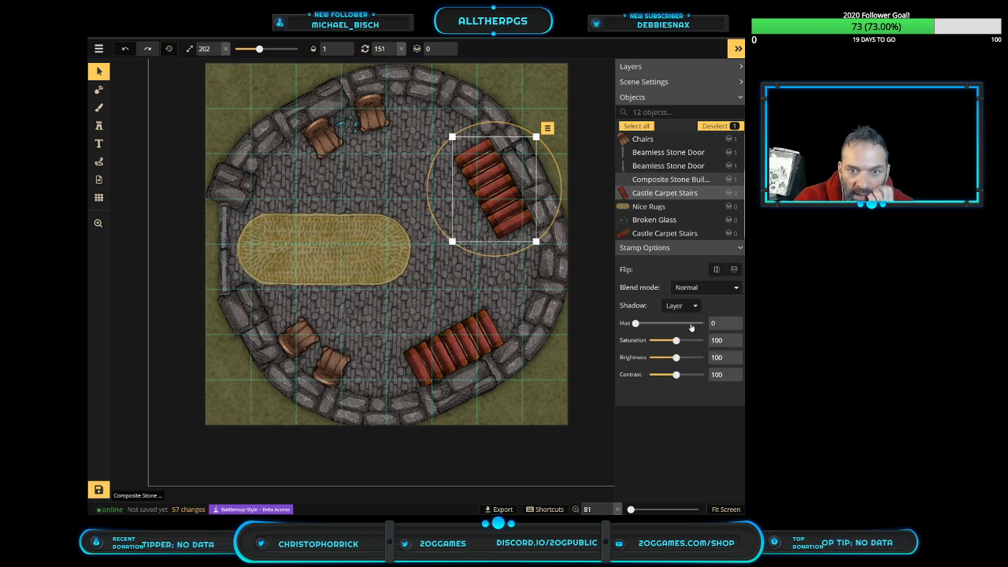
# Set the shadow of both the upper-right and lower-right carpet stairs to Object, trying None on the upper-right ones
pyautogui.click(696, 307)
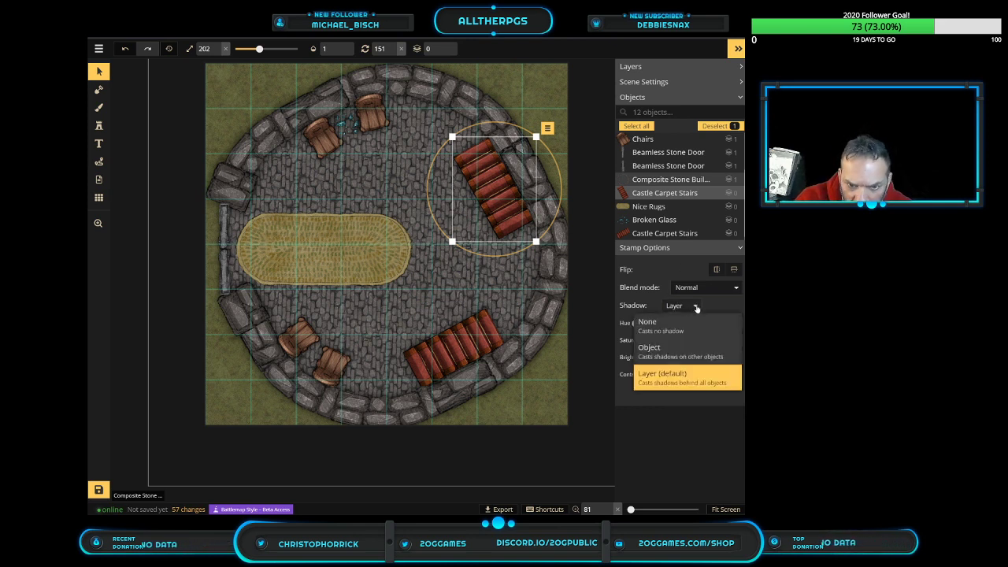
pyautogui.click(650, 349)
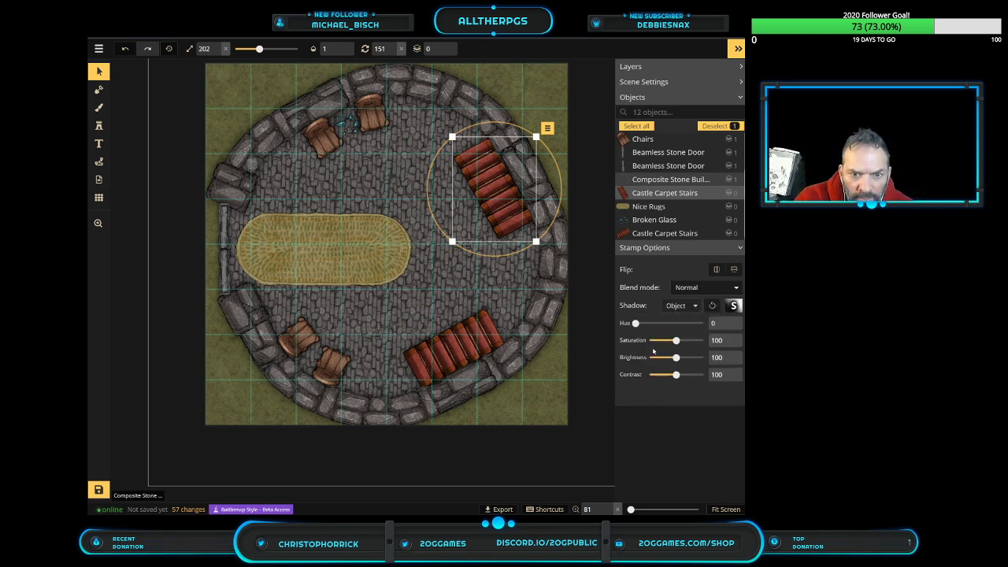
pyautogui.click(679, 306)
pyautogui.click(675, 329)
pyautogui.click(681, 307)
pyautogui.click(671, 349)
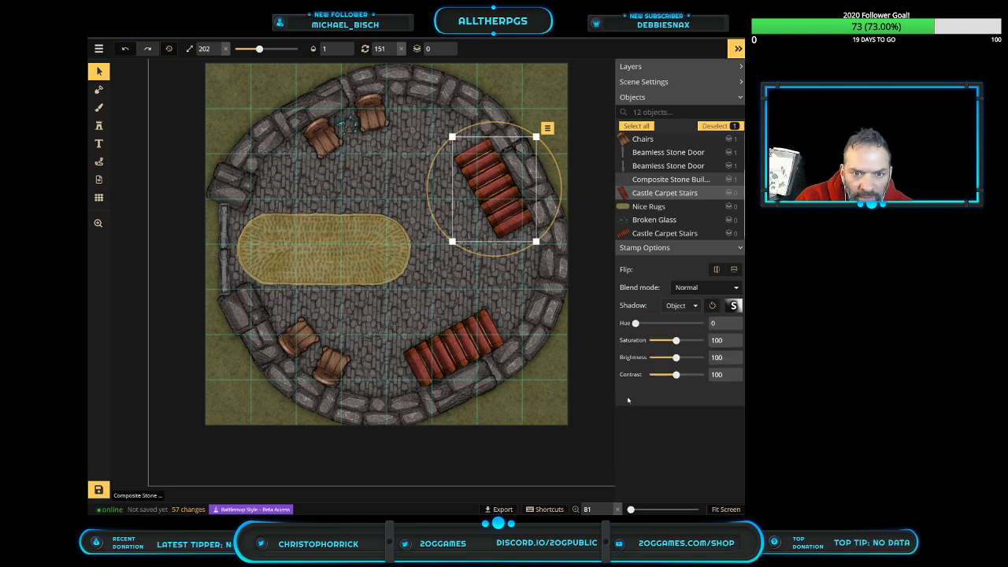
pyautogui.click(454, 350)
pyautogui.click(696, 307)
pyautogui.click(672, 351)
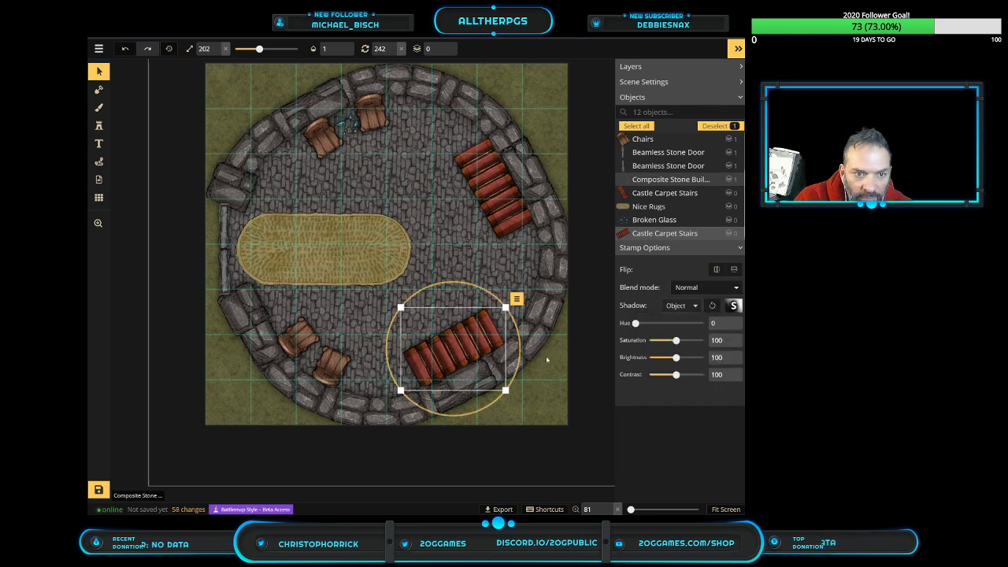
# Recolor both carpet stairs blue by setting the hue to 200 on the upper-right stairs and 196 on the lower-right ones
pyautogui.moveTo(636, 323)
pyautogui.mouseDown()
pyautogui.moveTo(674, 324)
pyautogui.moveTo(620, 320)
pyautogui.mouseUp()
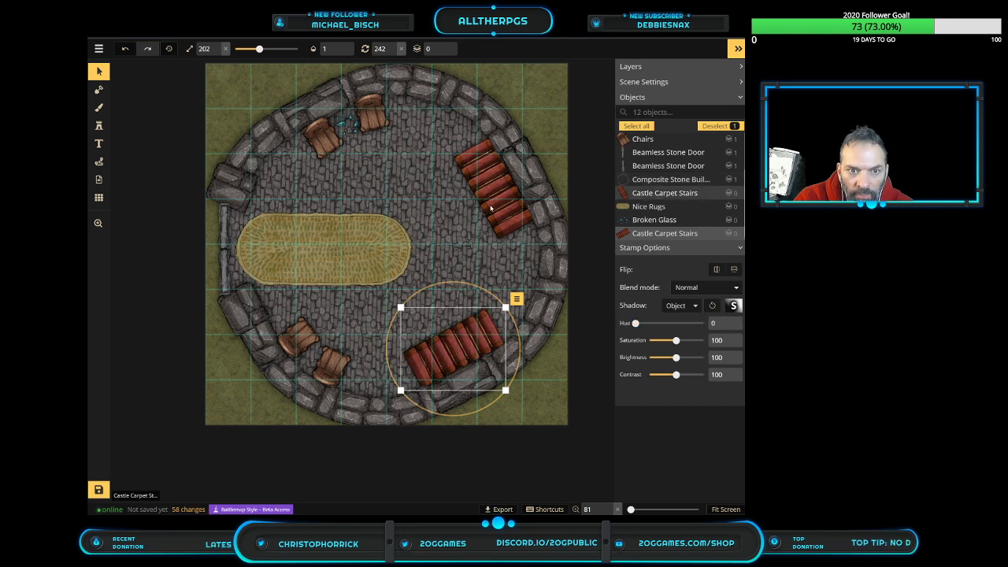
pyautogui.click(664, 192)
pyautogui.moveTo(635, 323); pyautogui.dragTo(673, 325)
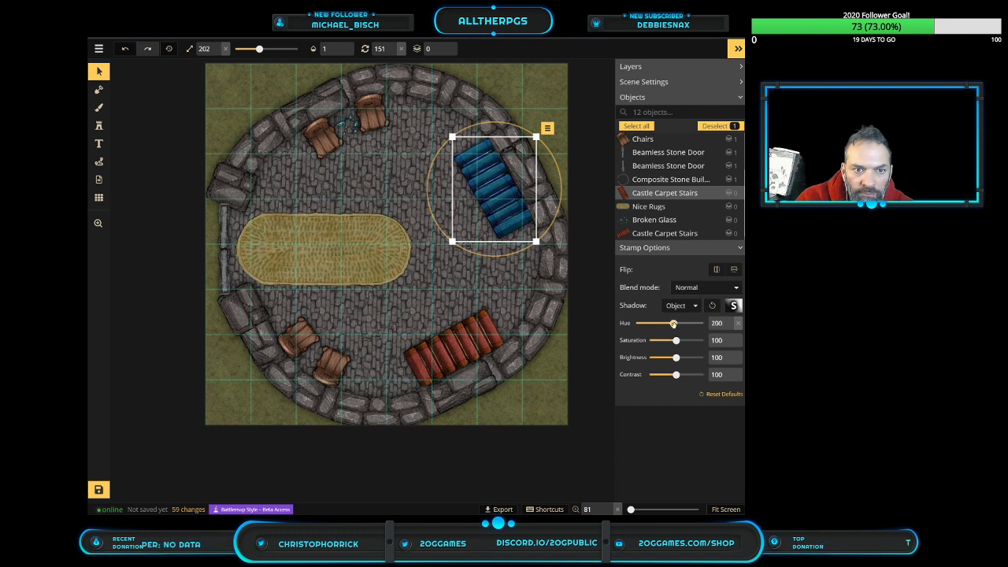
pyautogui.click(462, 341)
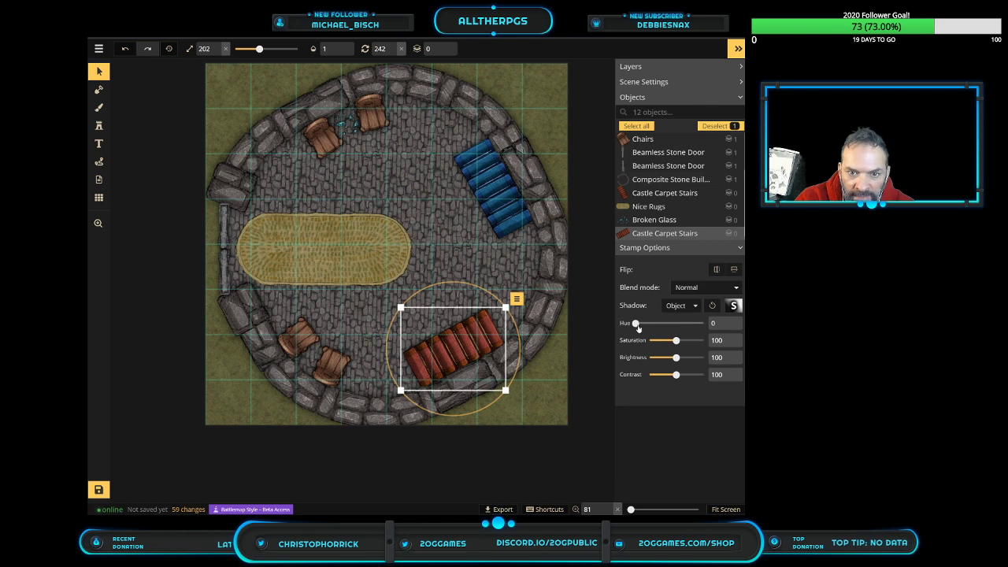
pyautogui.moveTo(650, 323); pyautogui.dragTo(670, 323)
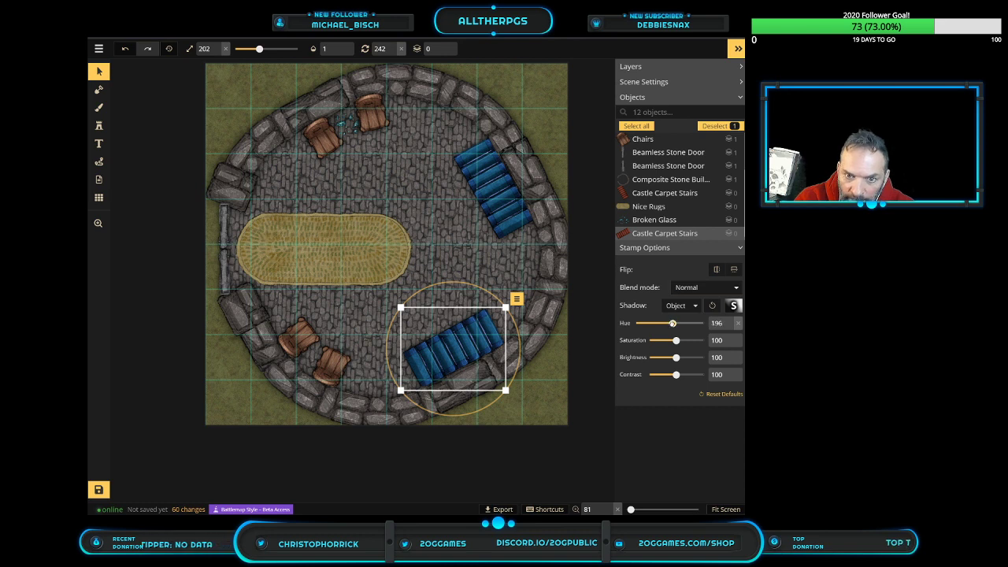
# Set the brightness of the upper-right blue carpet stairs to 84
pyautogui.click(492, 204)
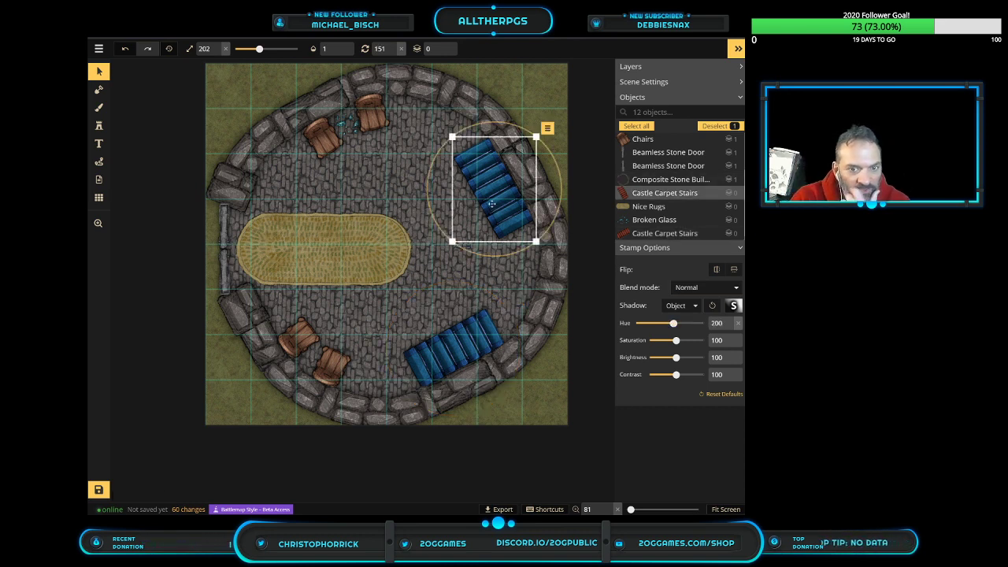
pyautogui.moveTo(676, 358); pyautogui.dragTo(672, 358)
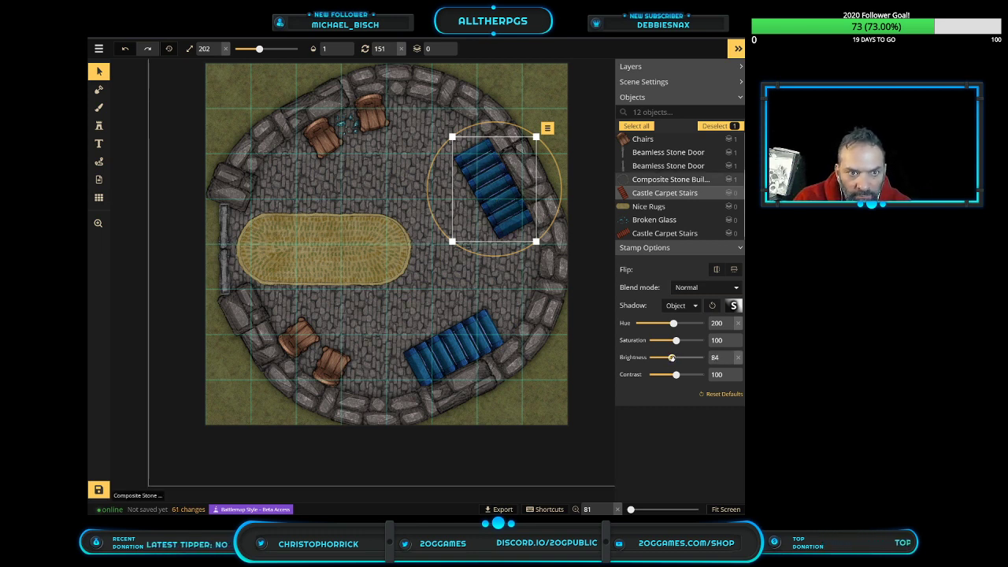
pyautogui.click(597, 328)
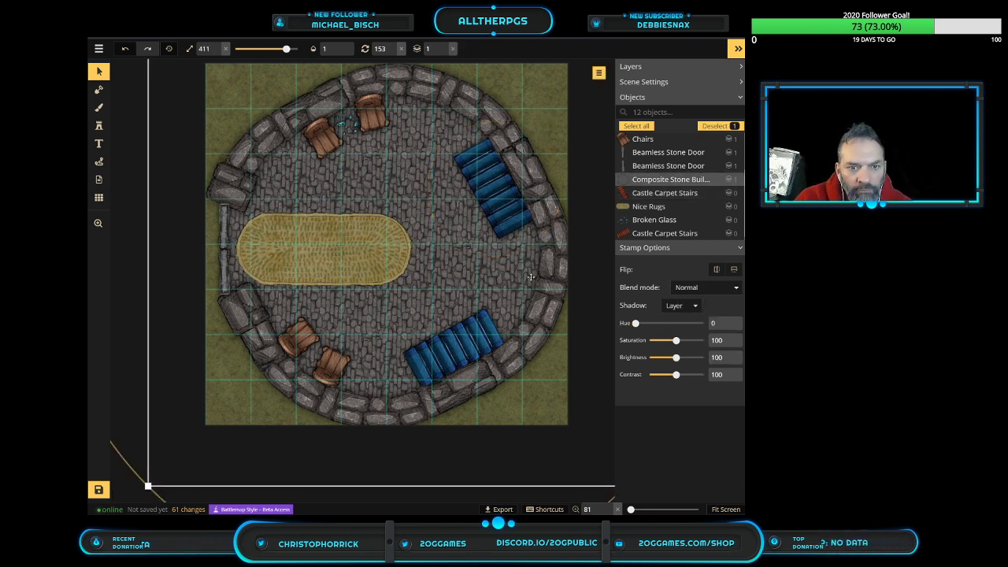
# Clear the stairs search in the Stamp Catalog, browse the full list and choose the Dark Marble Wall Pillar stamp
pyautogui.click(99, 127)
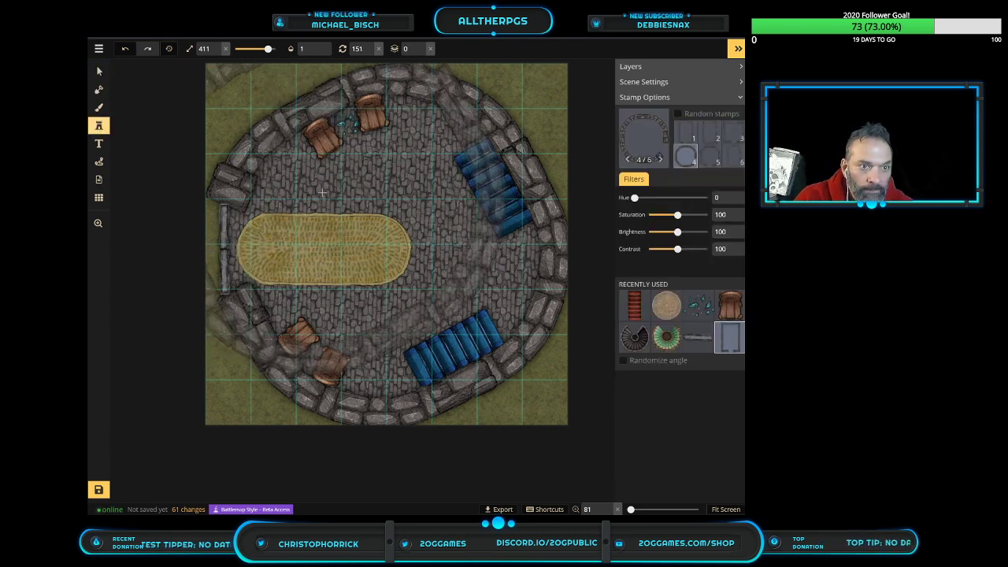
pyautogui.press('c')
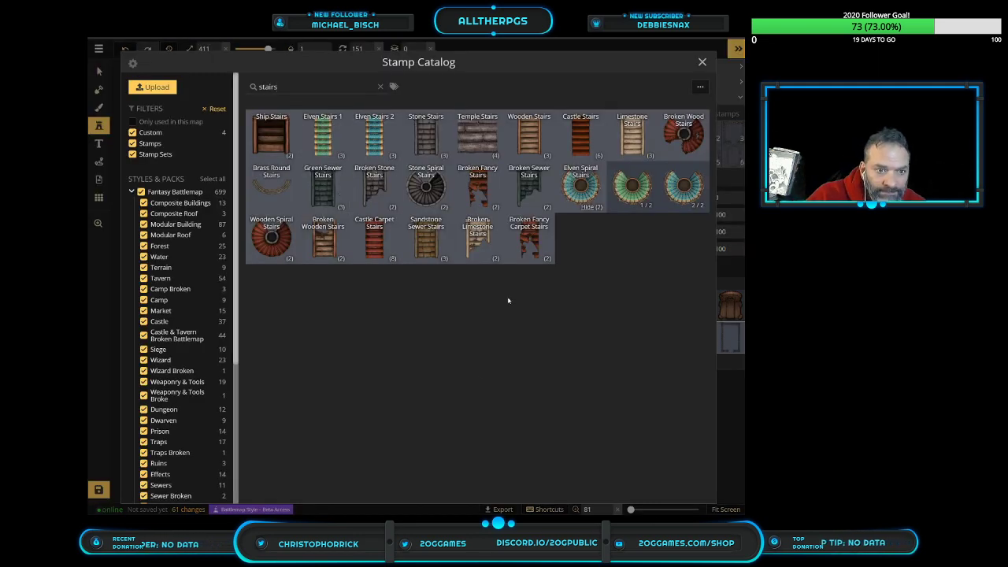
pyautogui.hotkey('ctrl', 'a')
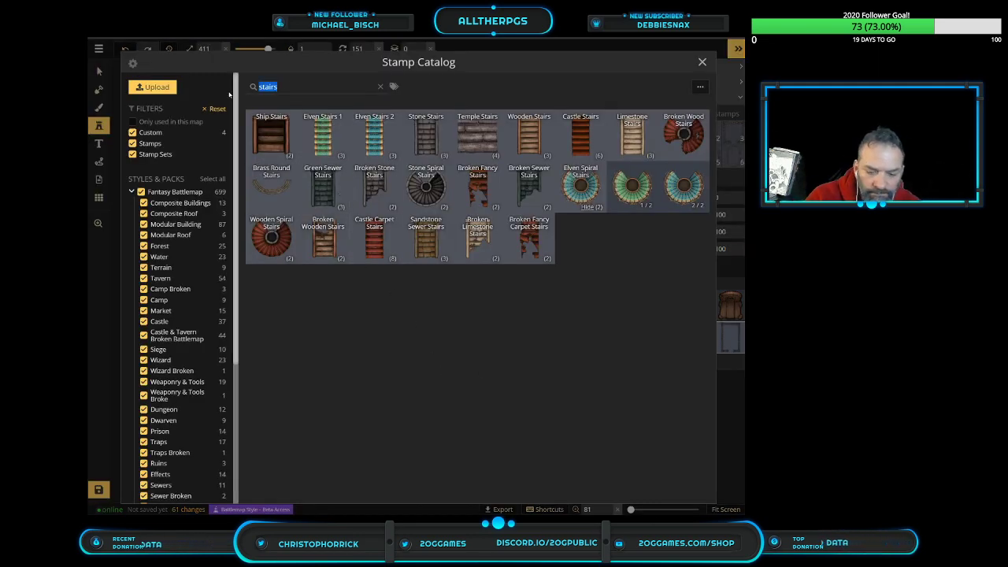
pyautogui.press('BackSpace')
pyautogui.click(251, 114)
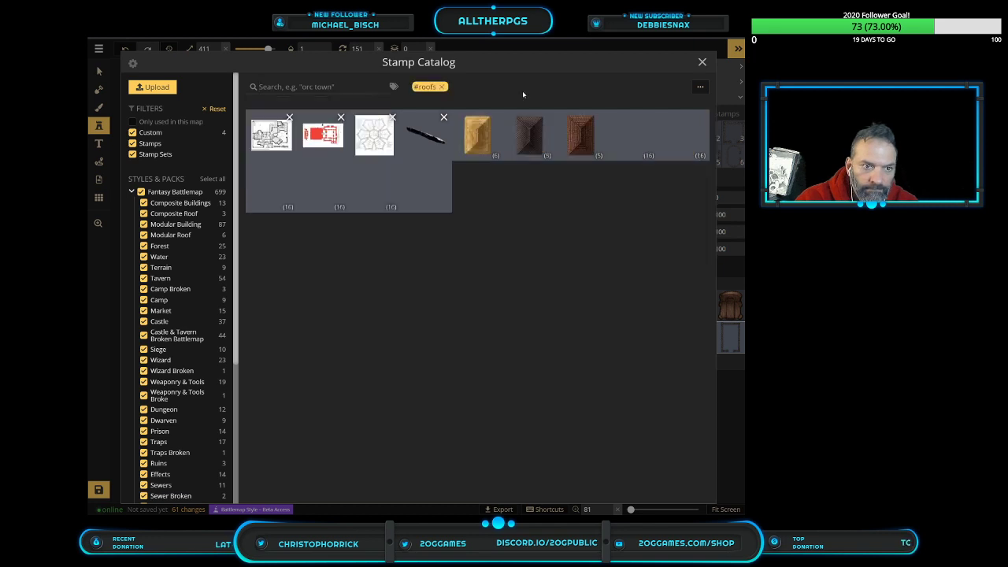
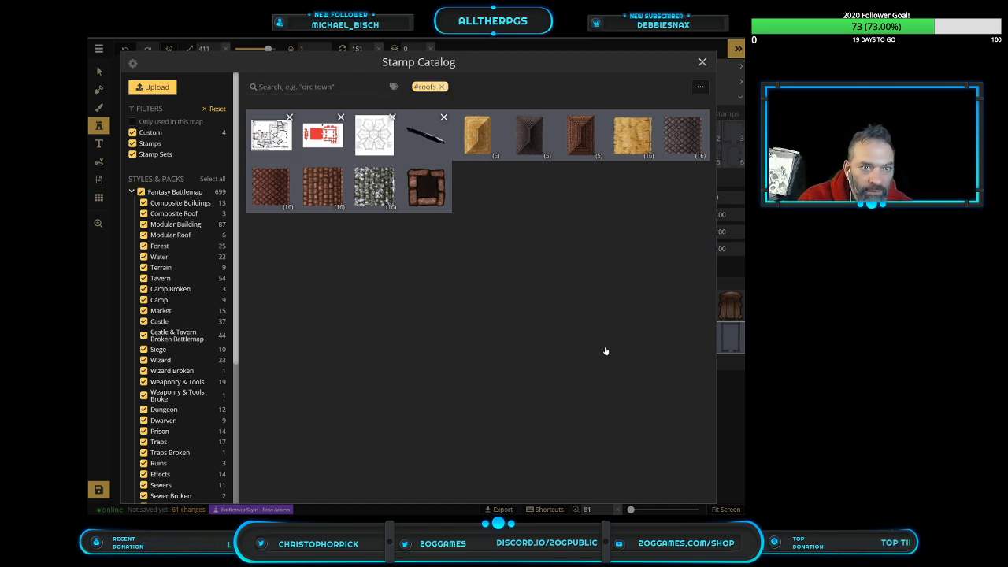
pyautogui.scroll(-5, 581, 347)
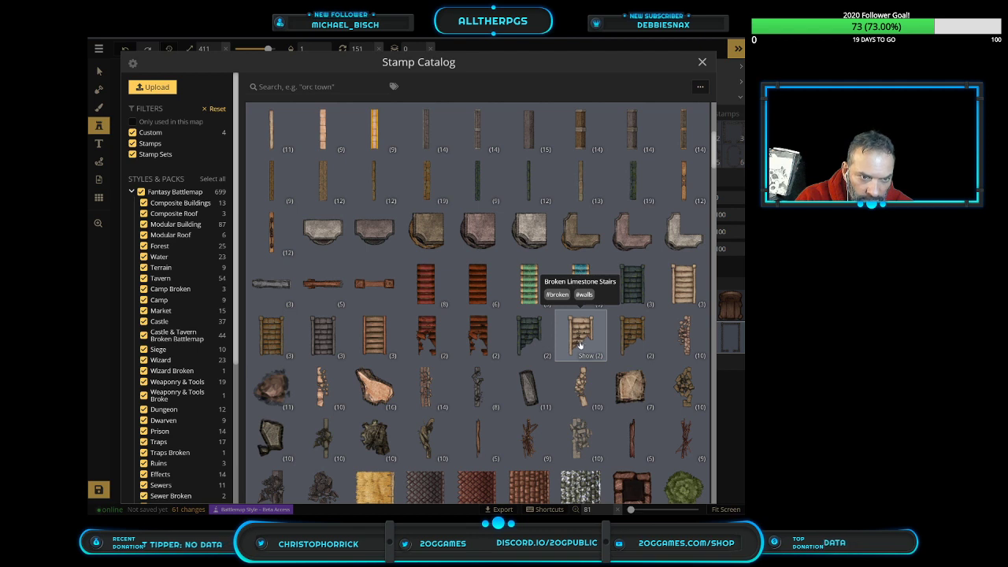
pyautogui.click(370, 236)
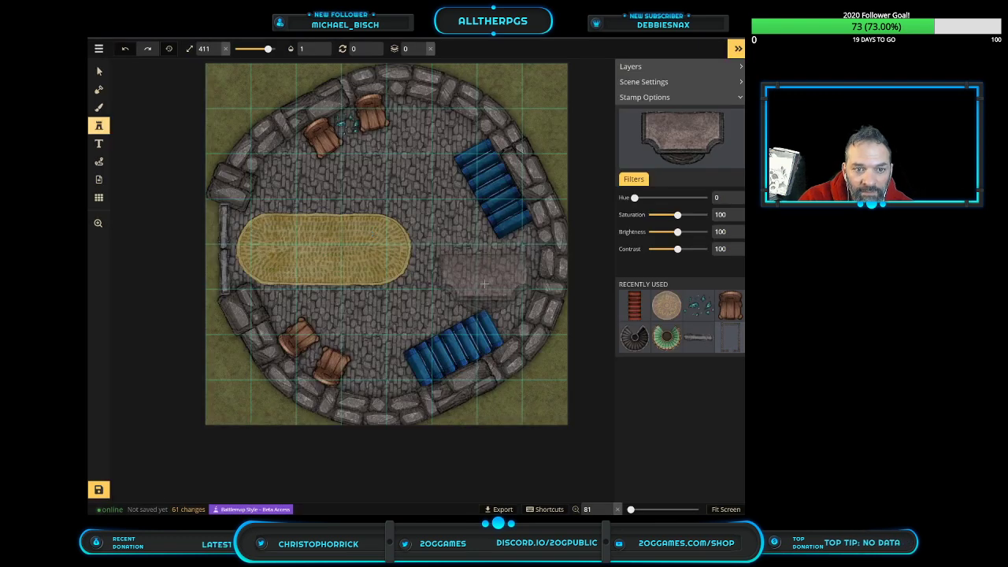
# Place the marble pillar at size 500 and rotation 275 against the tower's right wall, between the two blue stairs
pyautogui.click(488, 280)
pyautogui.moveTo(489, 215); pyautogui.dragTo(503, 293)
pyautogui.moveTo(493, 331); pyautogui.dragTo(465, 375)
pyautogui.moveTo(507, 300)
pyautogui.mouseDown()
pyautogui.moveTo(528, 293)
pyautogui.moveTo(507, 288)
pyautogui.mouseUp()
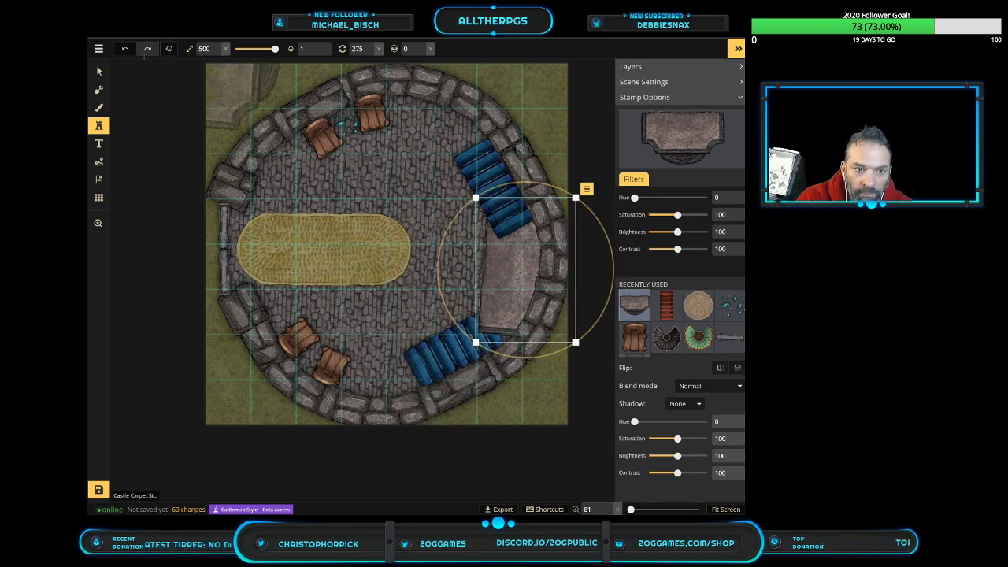
# Raise the lower-right blue carpet stairs to layer 1
pyautogui.click(99, 71)
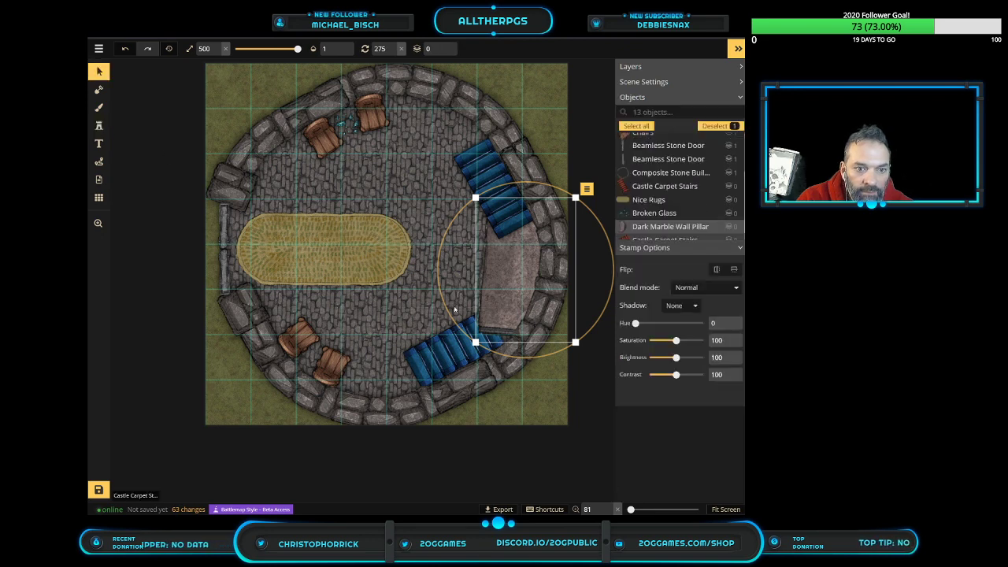
pyautogui.click(453, 347)
pyautogui.click(444, 46)
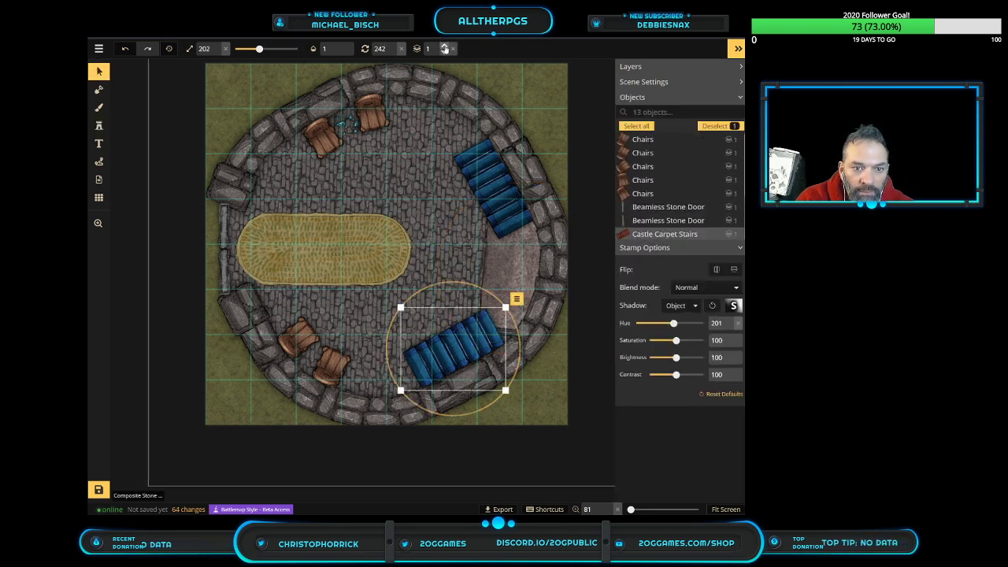
# Rotate the marble pillar to 280 and shift it so it fits as a landing between the stairs, undoing the last resize
pyautogui.click(512, 259)
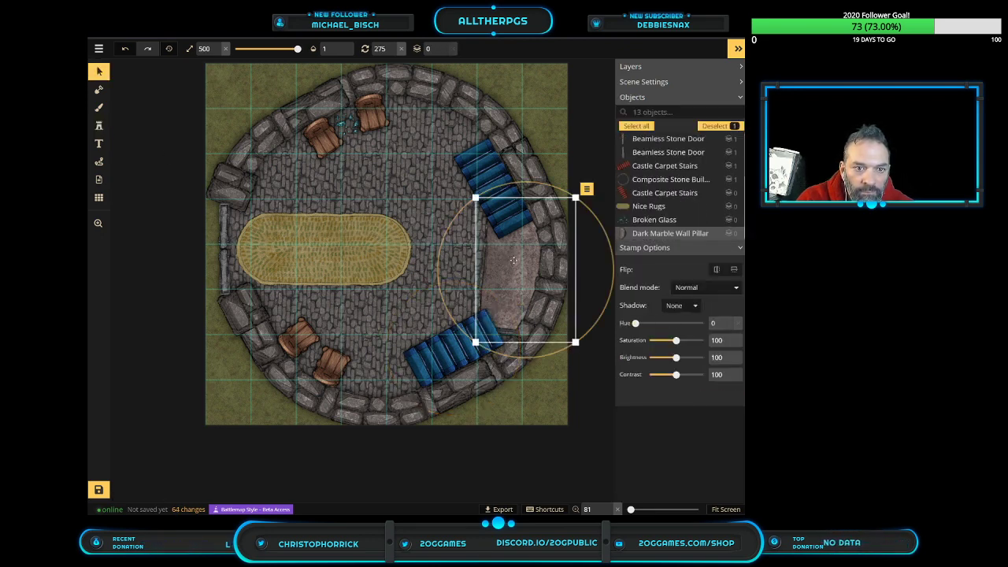
pyautogui.moveTo(514, 260); pyautogui.dragTo(523, 270)
pyautogui.moveTo(455, 318); pyautogui.dragTo(551, 335)
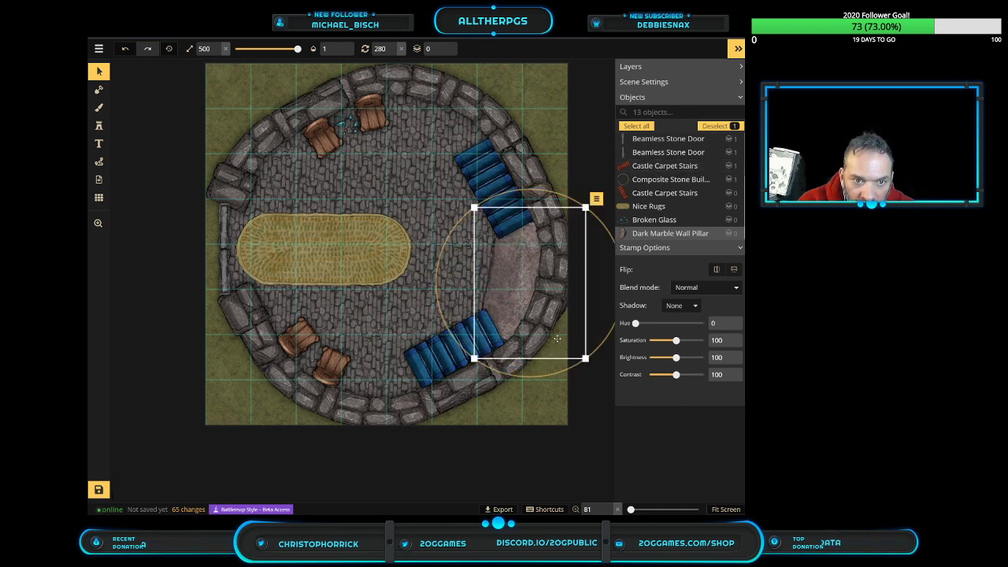
pyautogui.moveTo(522, 299); pyautogui.dragTo(525, 295)
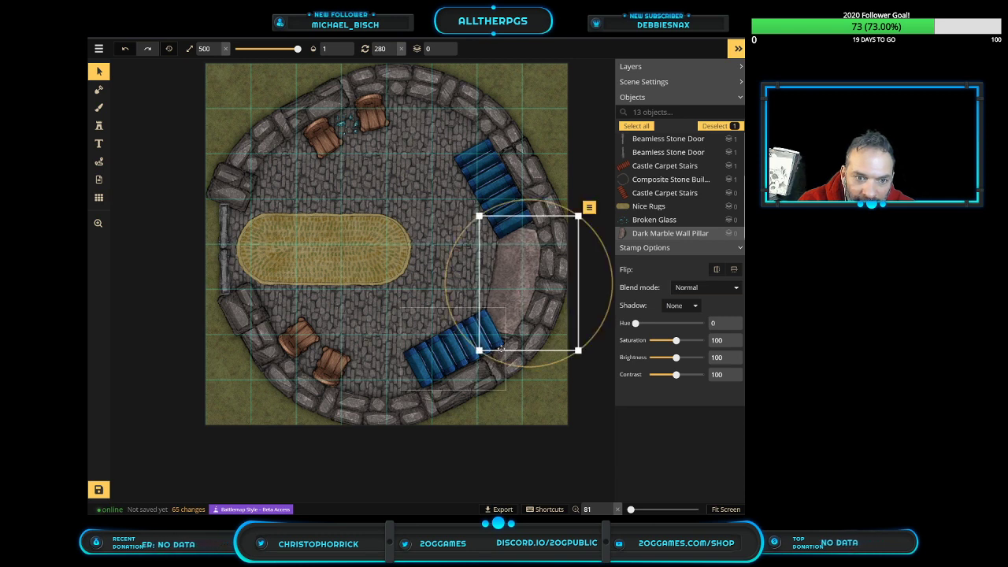
pyautogui.moveTo(479, 350); pyautogui.dragTo(474, 358)
pyautogui.hotkey('ctrl', 'z')
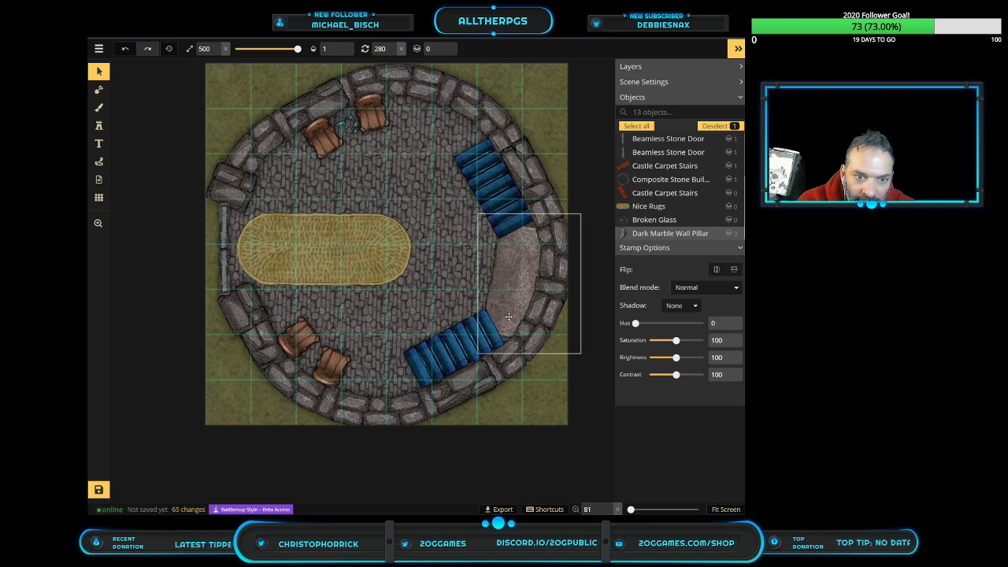
# Set the brightness of the marble landing to 120
pyautogui.click(510, 315)
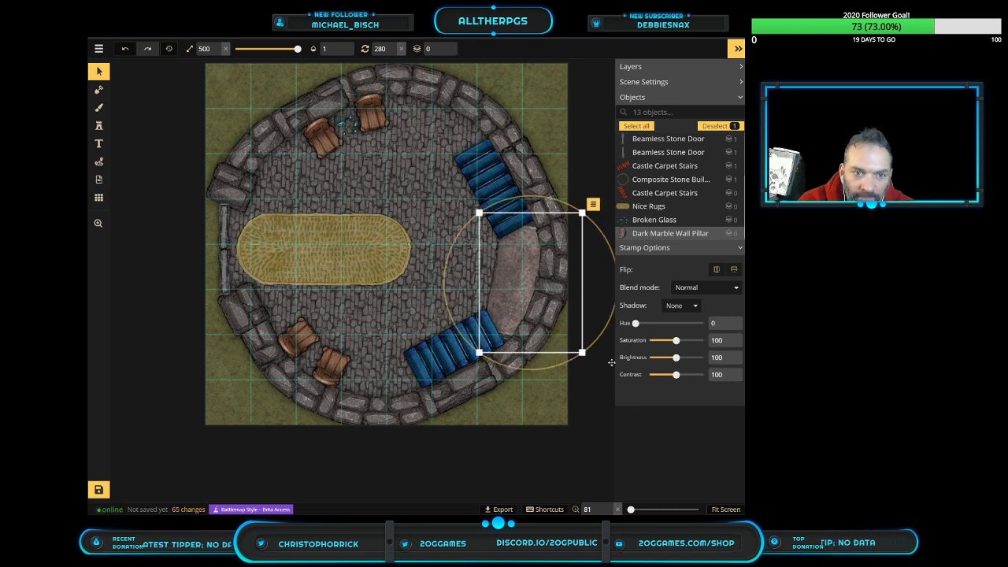
pyautogui.moveTo(676, 358); pyautogui.dragTo(681, 358)
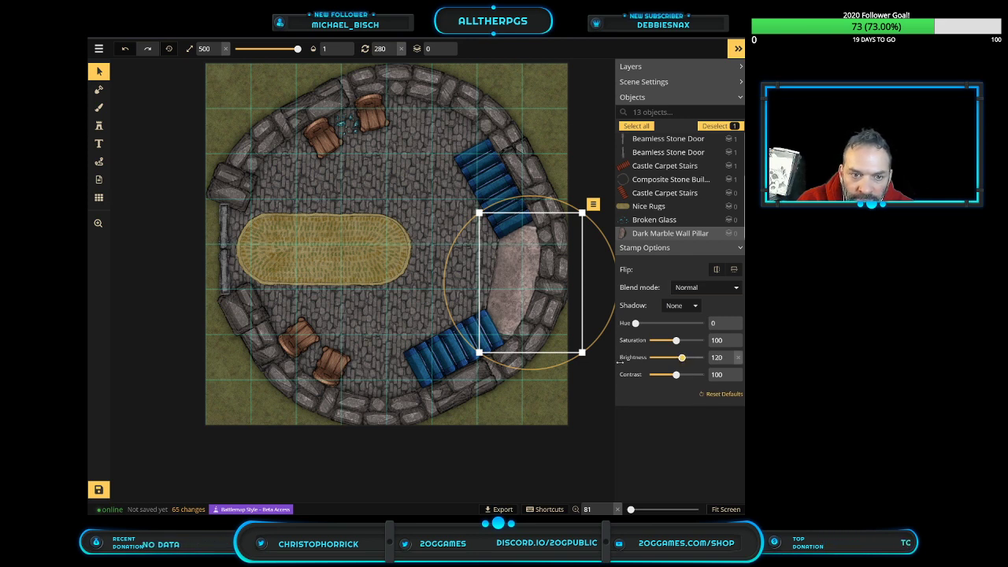
pyautogui.click(480, 434)
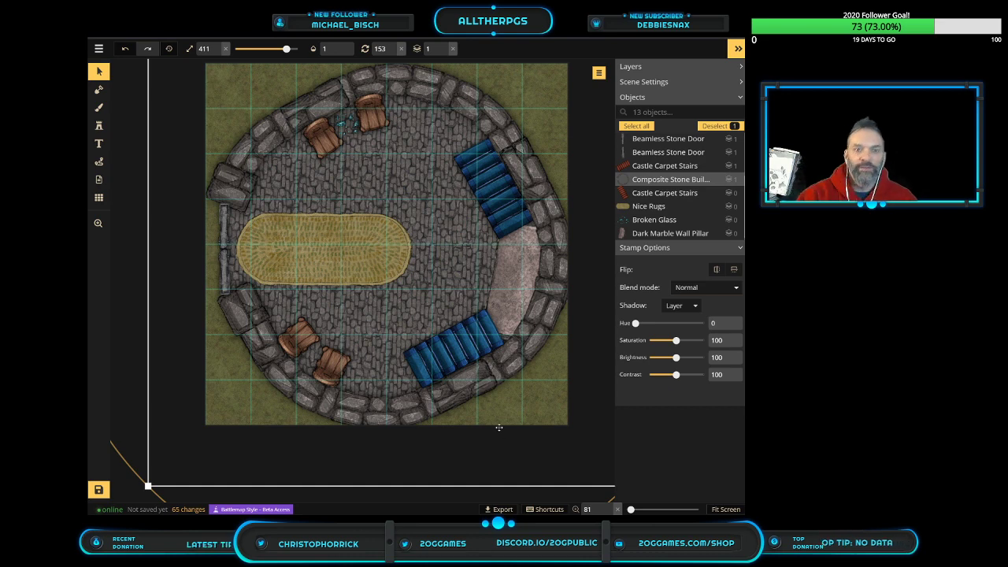
# Move the upper-right and lower-right blue stairs closer to the wall and adjust the lower ones' angle to meet the marble landing
pyautogui.click(493, 191)
pyautogui.moveTo(493, 191); pyautogui.dragTo(495, 196)
pyautogui.click(447, 348)
pyautogui.moveTo(447, 348); pyautogui.dragTo(448, 348)
pyautogui.moveTo(392, 325); pyautogui.dragTo(391, 325)
pyautogui.moveTo(442, 346)
pyautogui.mouseDown()
pyautogui.moveTo(391, 349)
pyautogui.moveTo(448, 353)
pyautogui.mouseUp()
pyautogui.click(511, 248)
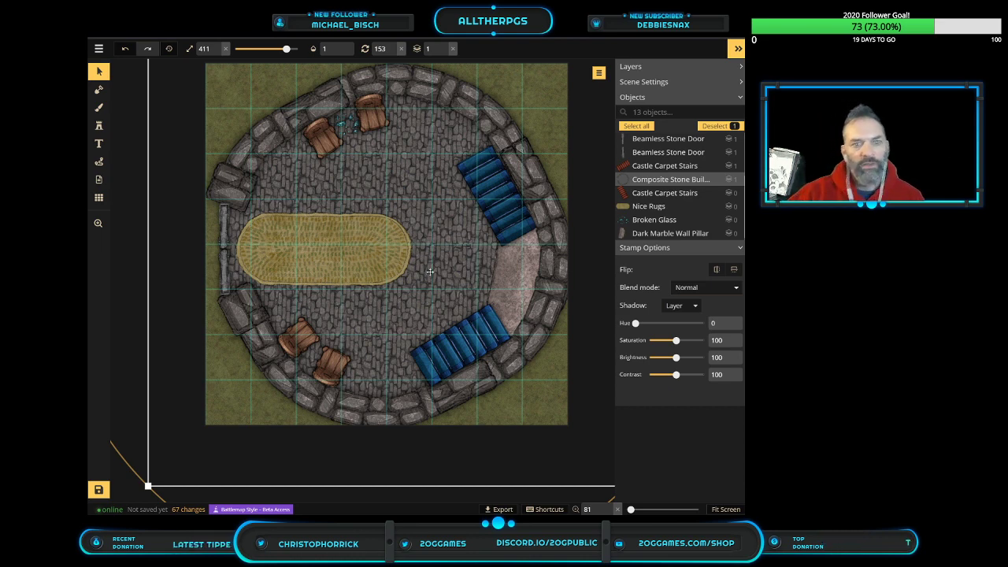
pyautogui.click(543, 221)
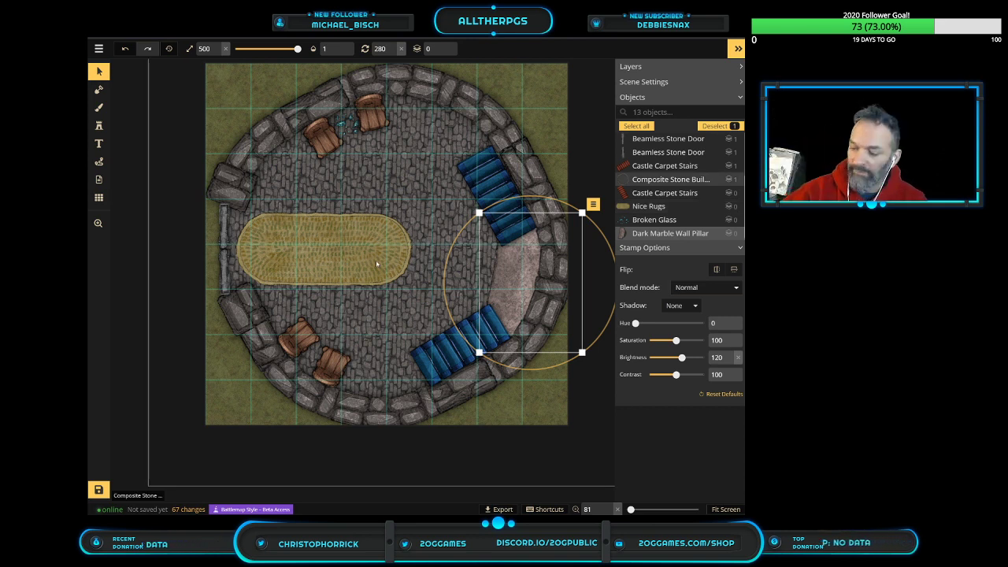
# Browse the wall stamps in the Stamp Catalog and choose the Elven Wall with Gold set, variant 1
pyautogui.click(98, 125)
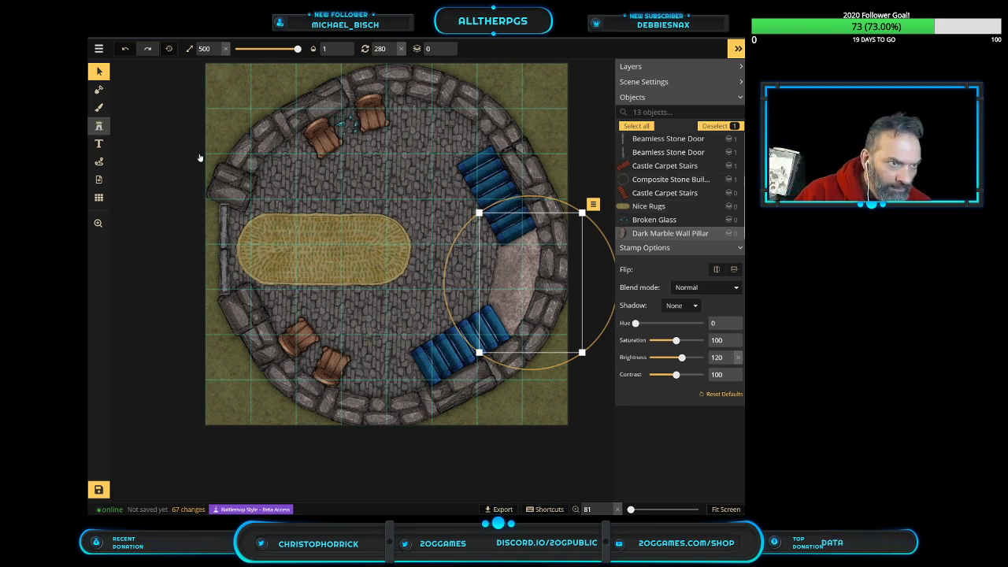
pyautogui.rightClick(286, 194)
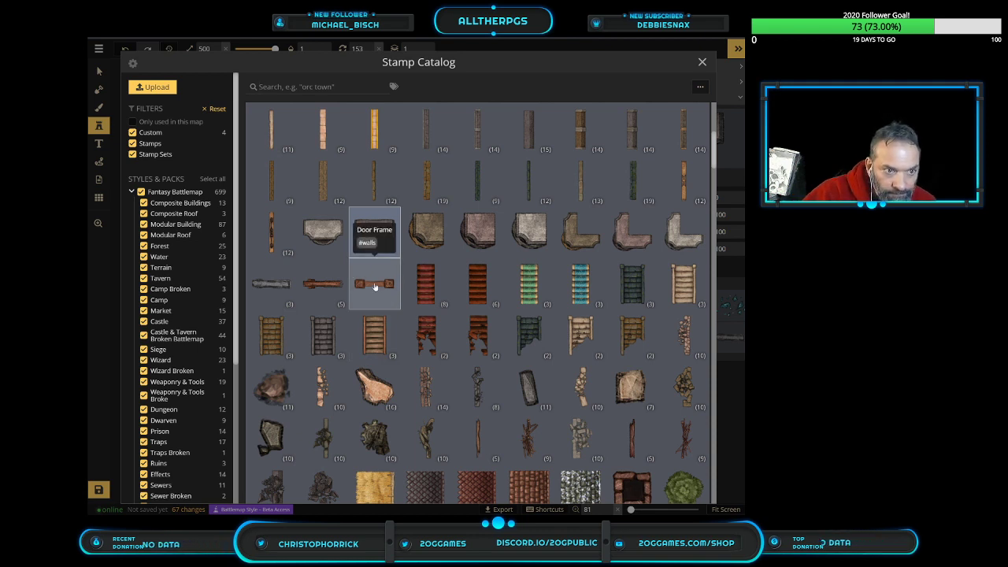
pyautogui.scroll(1, 438, 266)
pyautogui.scroll(4, 438, 266)
pyautogui.scroll(2, 438, 266)
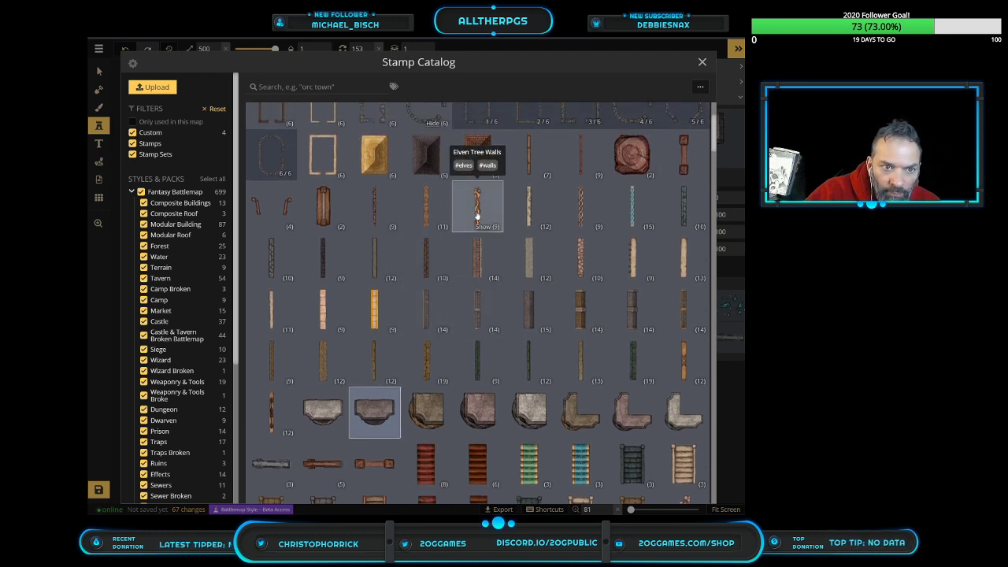
pyautogui.click(428, 212)
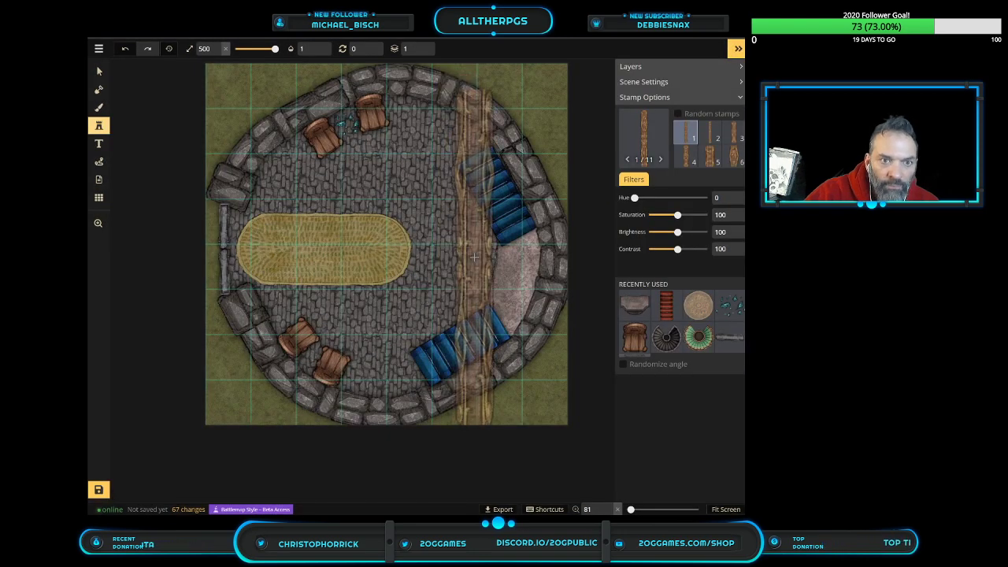
# Place the Elven wall beam beside the upper-right stairs' inner edge, scaled to size 122 and rotated to 328
pyautogui.click(470, 197)
pyautogui.moveTo(451, 87); pyautogui.dragTo(455, 184)
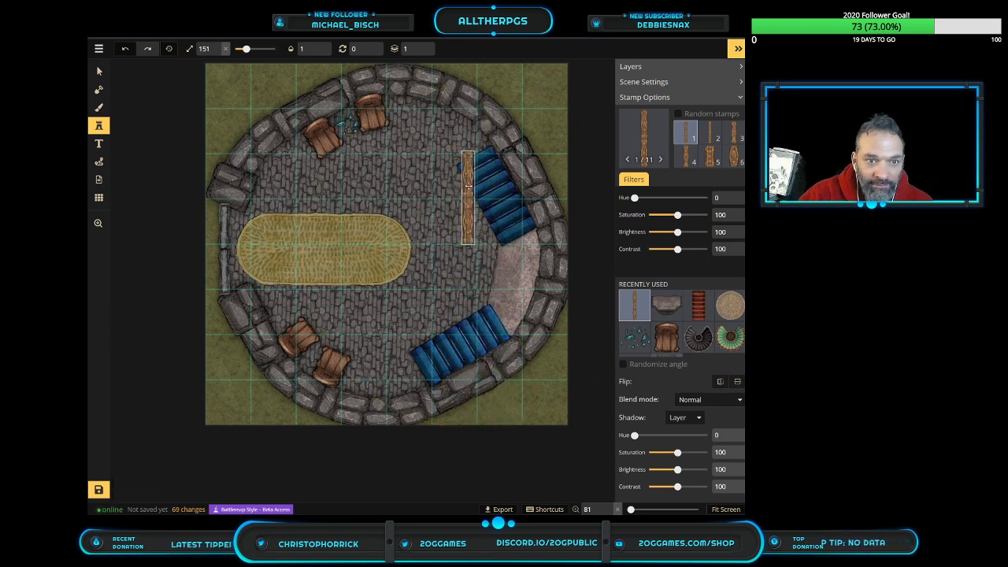
pyautogui.moveTo(468, 147); pyautogui.dragTo(429, 186)
pyautogui.moveTo(454, 245); pyautogui.dragTo(457, 237)
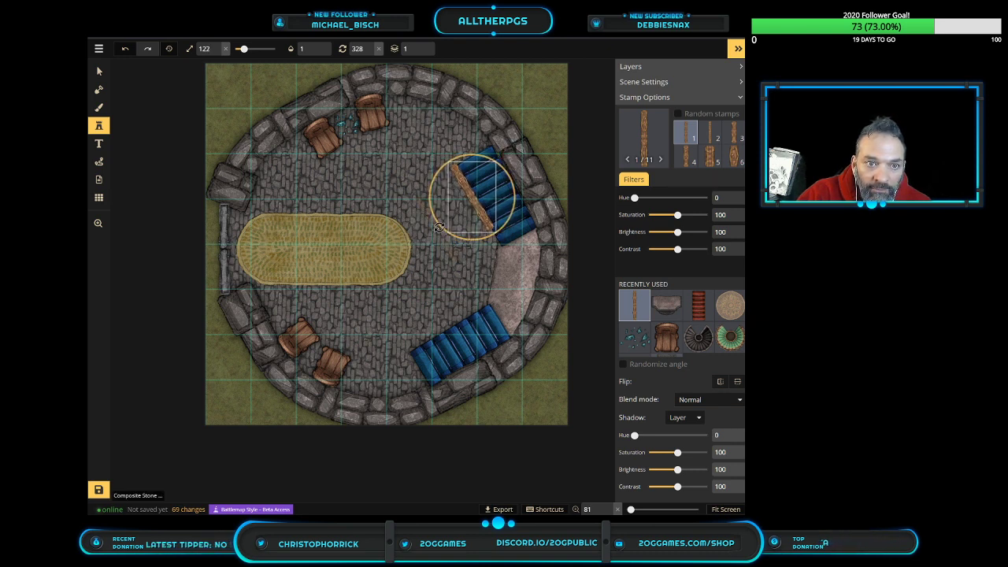
# Align the wooden beam flush with the inner edge of the upper-right stairs, rotating it to 330
pyautogui.click(469, 207)
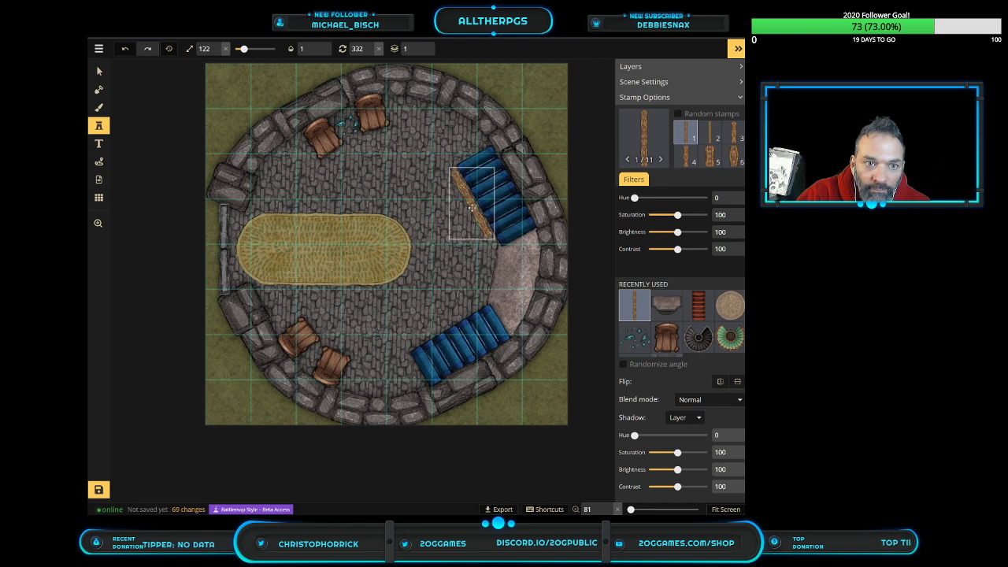
pyautogui.click(471, 204)
pyautogui.click(464, 188)
pyautogui.click(465, 188)
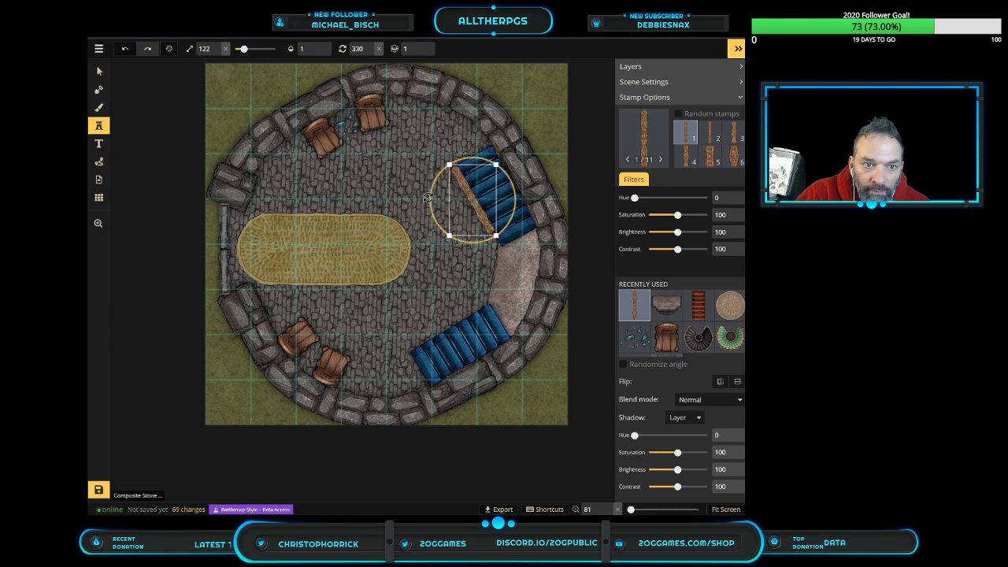
pyautogui.scroll(1, 482, 186)
pyautogui.scroll(4, 485, 184)
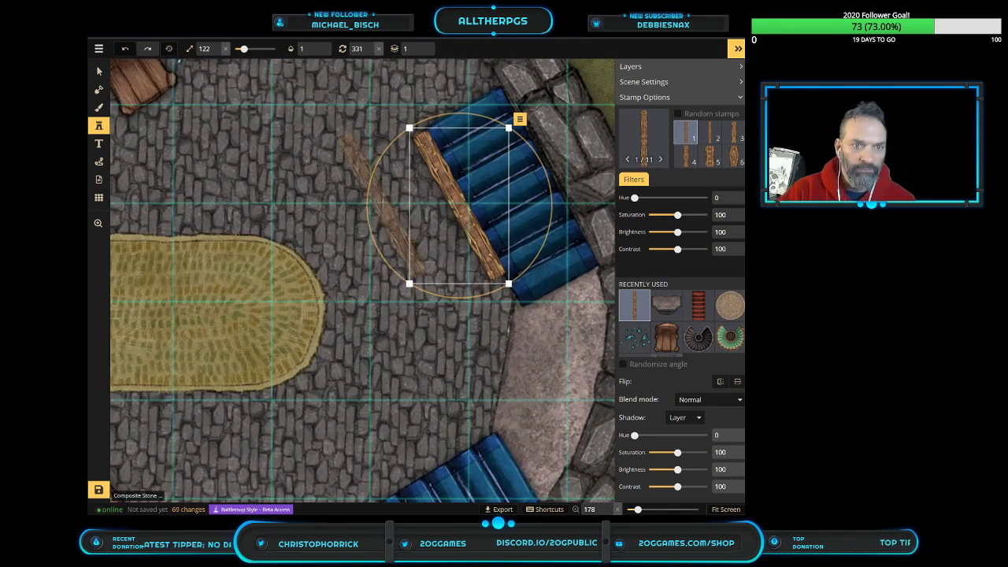
pyautogui.moveTo(367, 198); pyautogui.dragTo(366, 198)
pyautogui.moveTo(450, 200); pyautogui.dragTo(446, 198)
pyautogui.hotkey('ctrl', 'v')
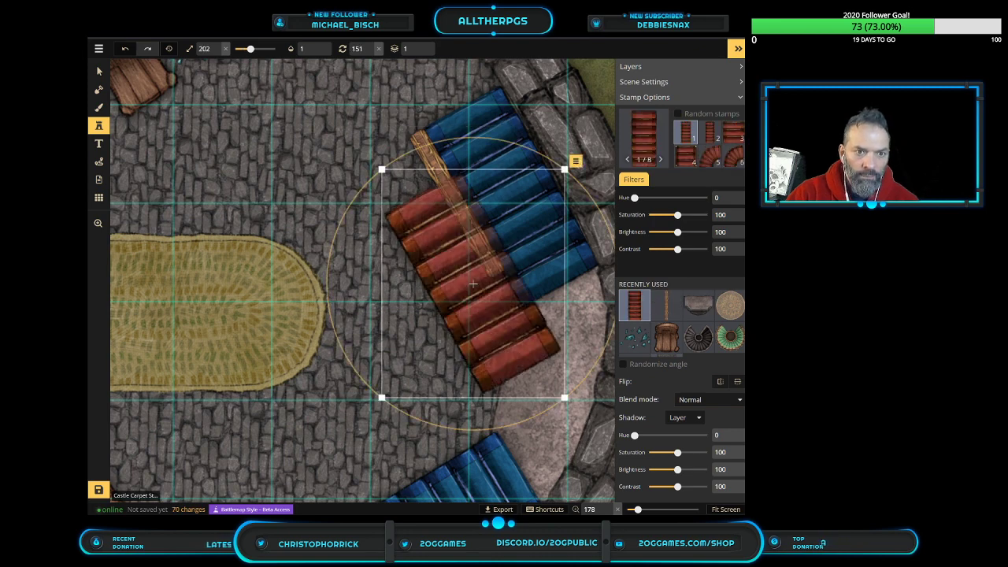
pyautogui.click(99, 72)
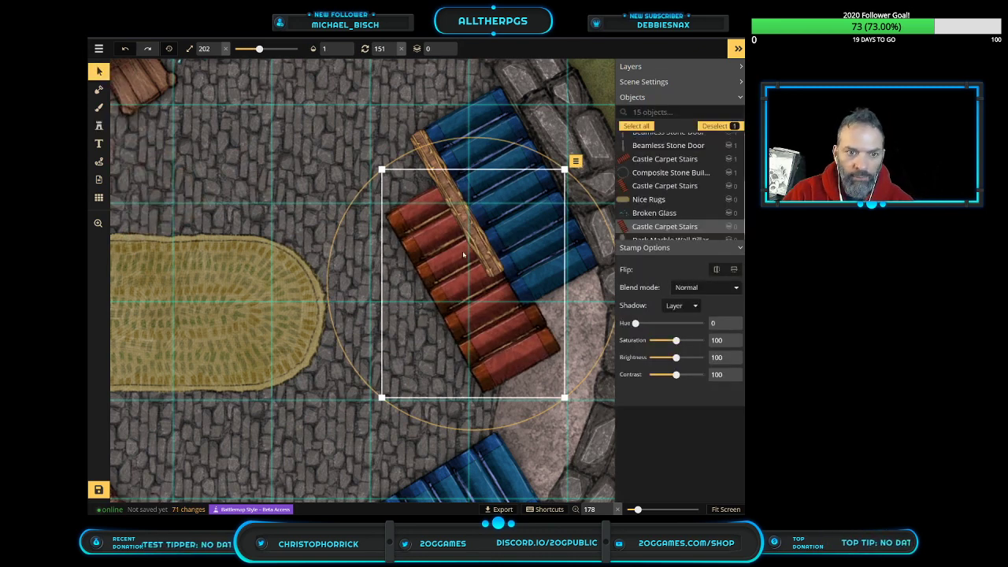
pyautogui.press('Delete')
# Duplicate the wooden beam and extend it along the upper-right stairs' inner edge down to the marble landing
pyautogui.click(474, 236)
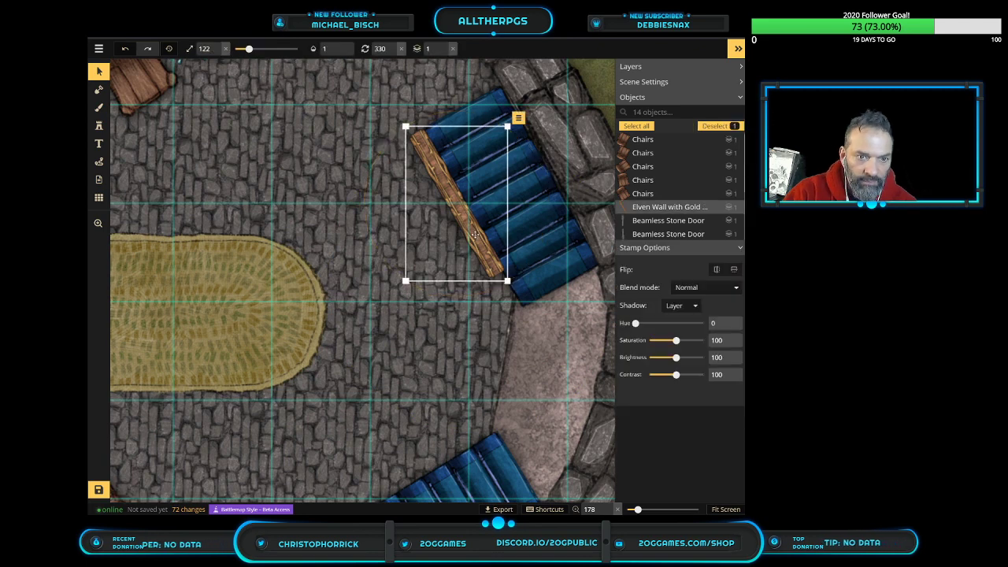
pyautogui.hotkey('ctrl', 'd')
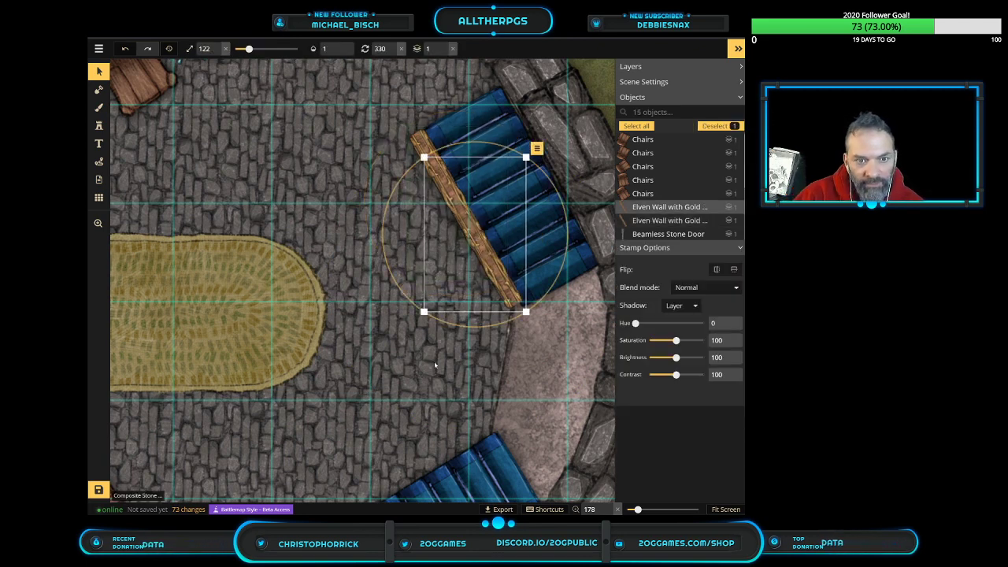
# Nudge the lower wooden beam along the upper-right stairs' inner edge so its end meets the marble landing
pyautogui.moveTo(499, 277); pyautogui.dragTo(500, 281)
pyautogui.click(501, 281)
pyautogui.click(373, 268)
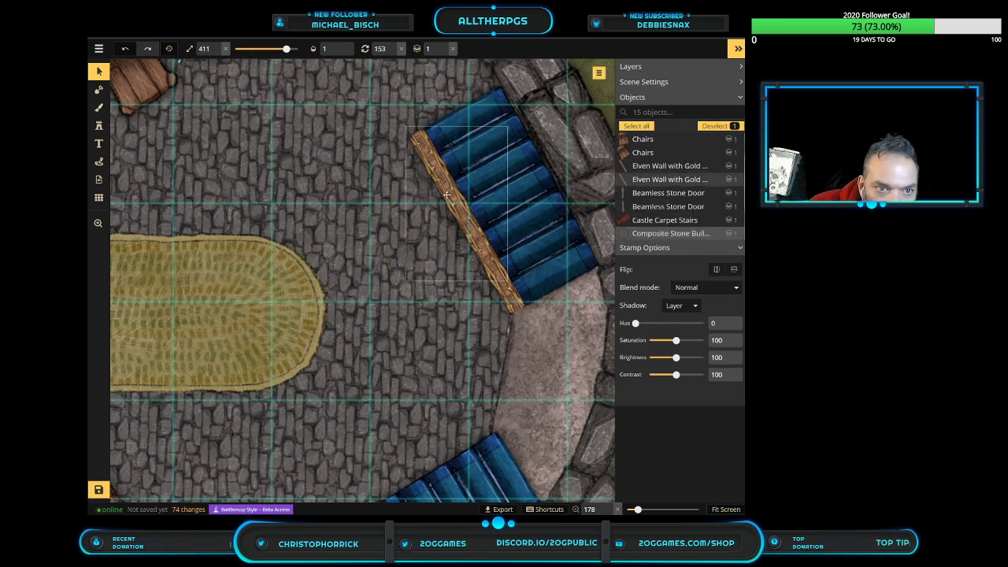
# Add another copy of the wooden beam along the marble landing's inner edge, rotated to 12
pyautogui.click(477, 244)
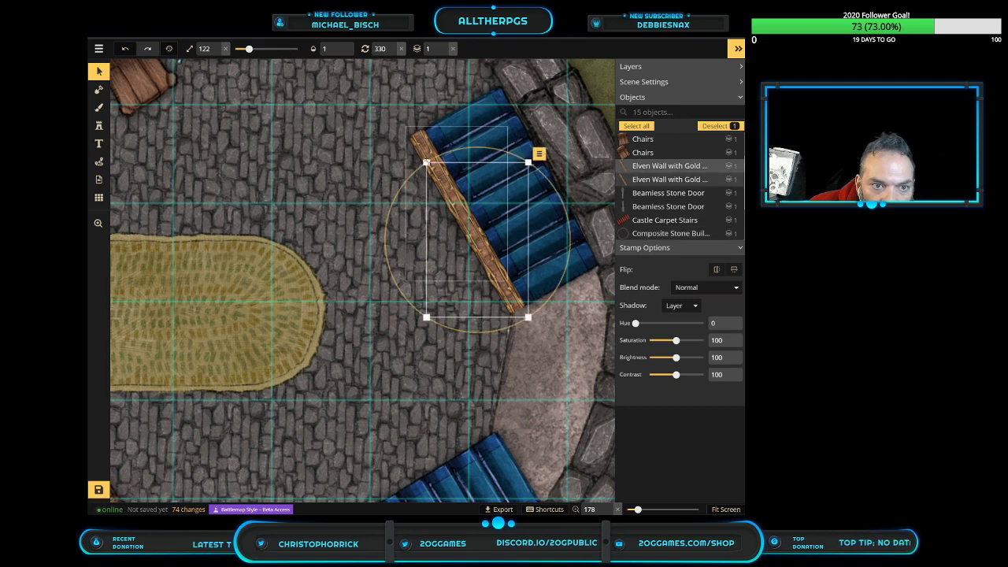
pyautogui.click(418, 147)
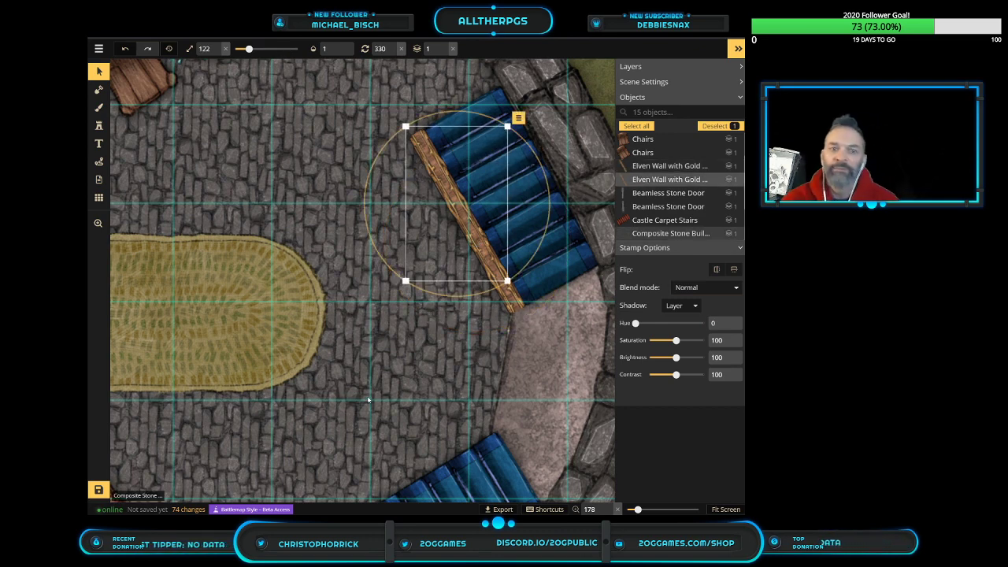
pyautogui.click(410, 383)
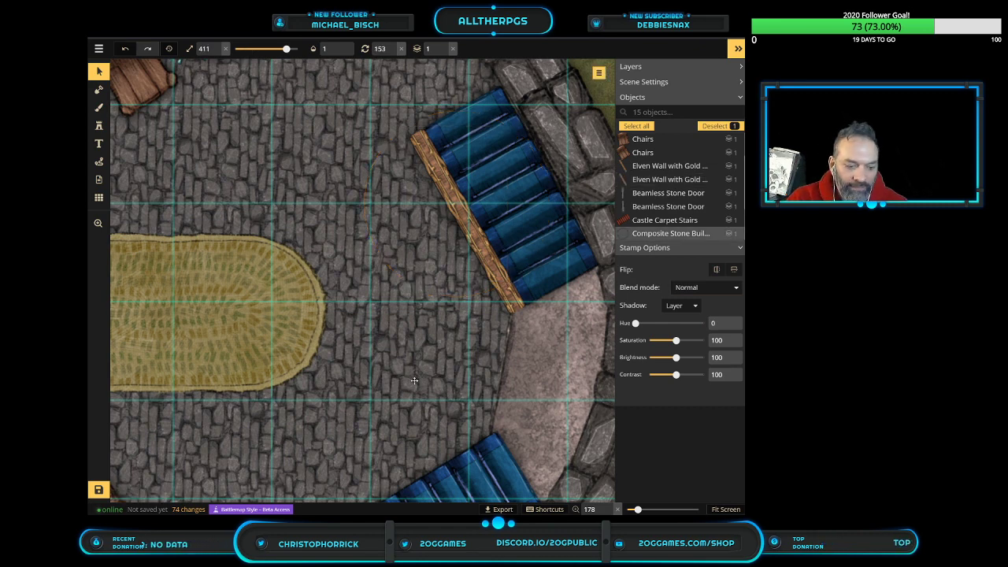
pyautogui.hotkey('ctrl', 'v')
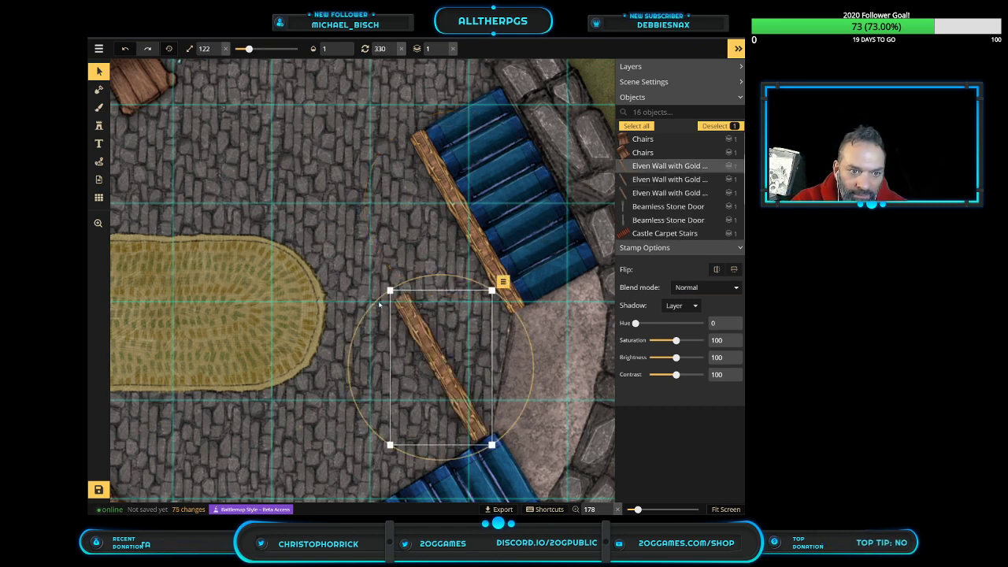
pyautogui.moveTo(382, 297); pyautogui.dragTo(478, 277)
pyautogui.moveTo(434, 335); pyautogui.dragTo(493, 343)
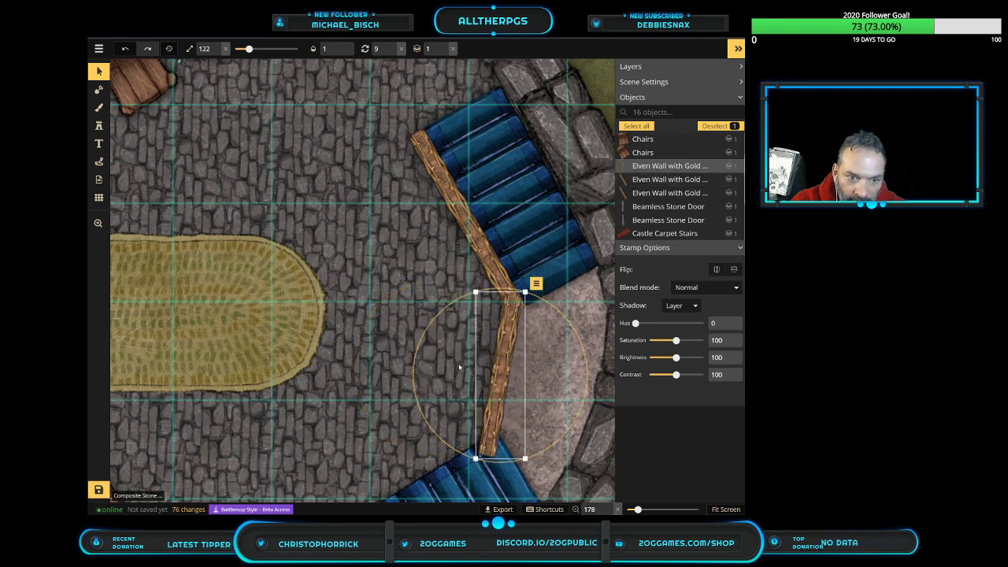
pyautogui.moveTo(410, 373); pyautogui.dragTo(411, 365)
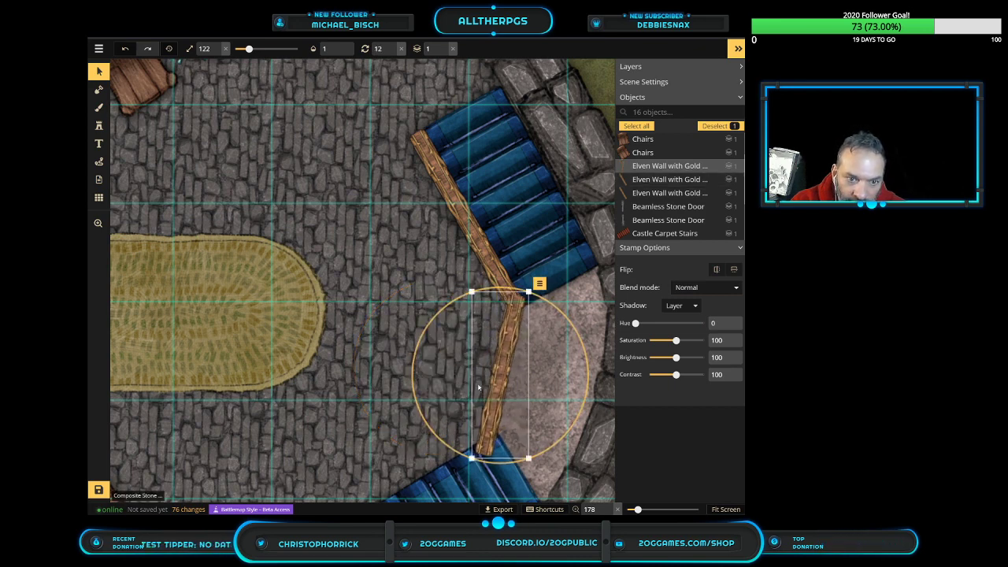
pyautogui.moveTo(494, 389); pyautogui.dragTo(492, 386)
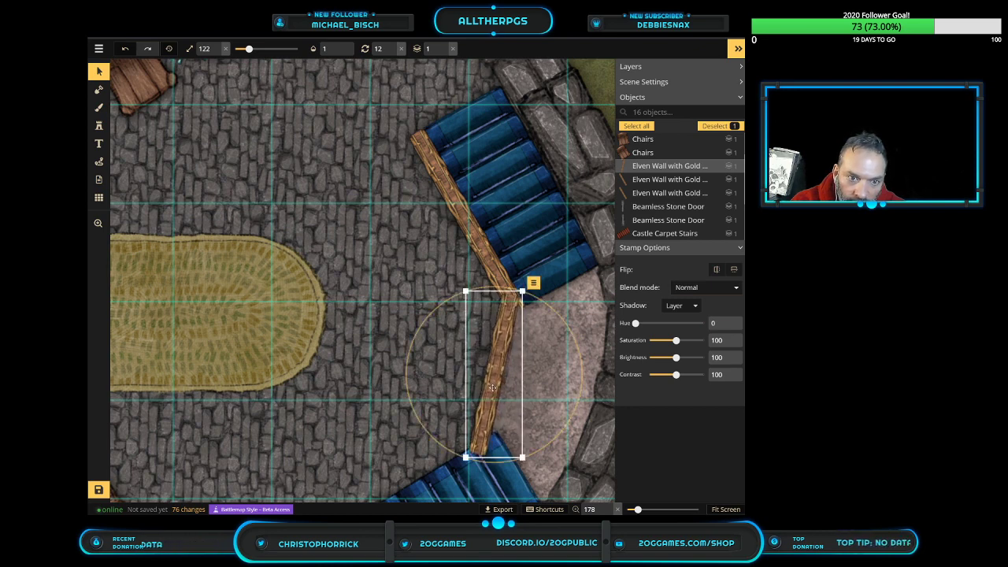
# Scale the landing's wooden beam to size 106 and fit it between the ends of the two staircases on layer 1
pyautogui.click(445, 52)
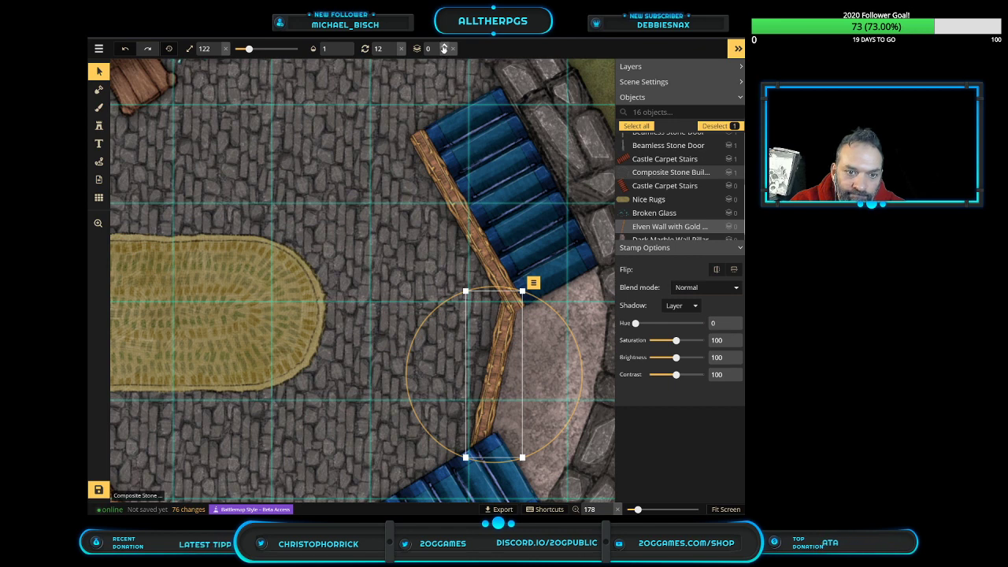
pyautogui.click(445, 46)
pyautogui.moveTo(501, 342); pyautogui.dragTo(510, 346)
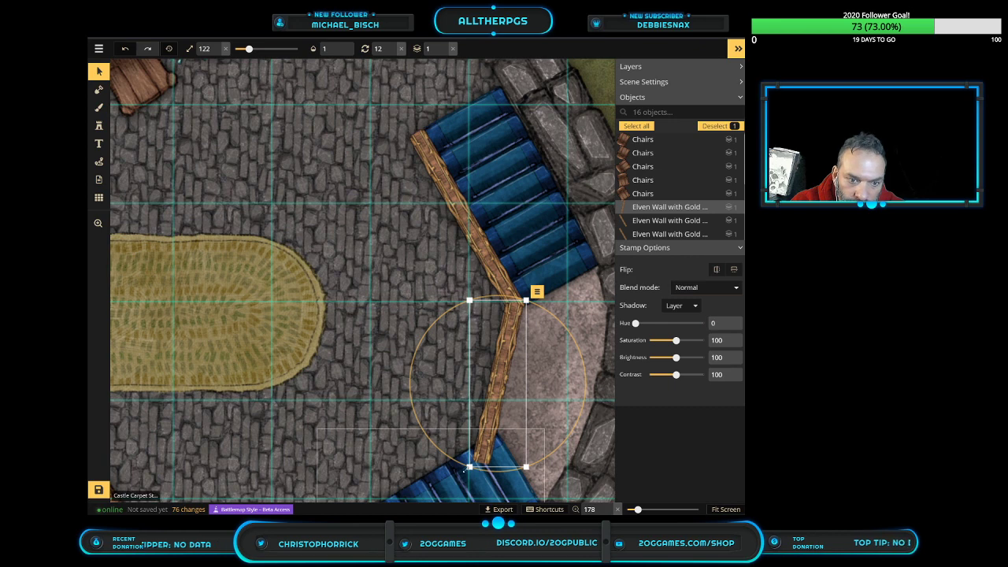
pyautogui.moveTo(473, 455); pyautogui.dragTo(477, 445)
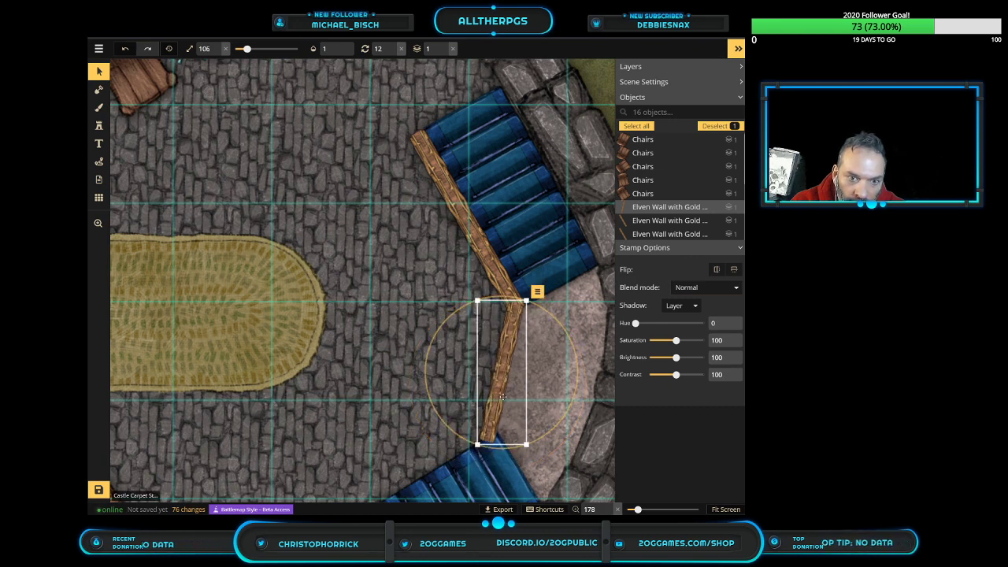
pyautogui.moveTo(504, 395); pyautogui.dragTo(504, 395)
# Add a copy of the wooden beam along the lower stairs' inner edge, rotated to 60 and joined to the landing beam
pyautogui.scroll(-5, 498, 413)
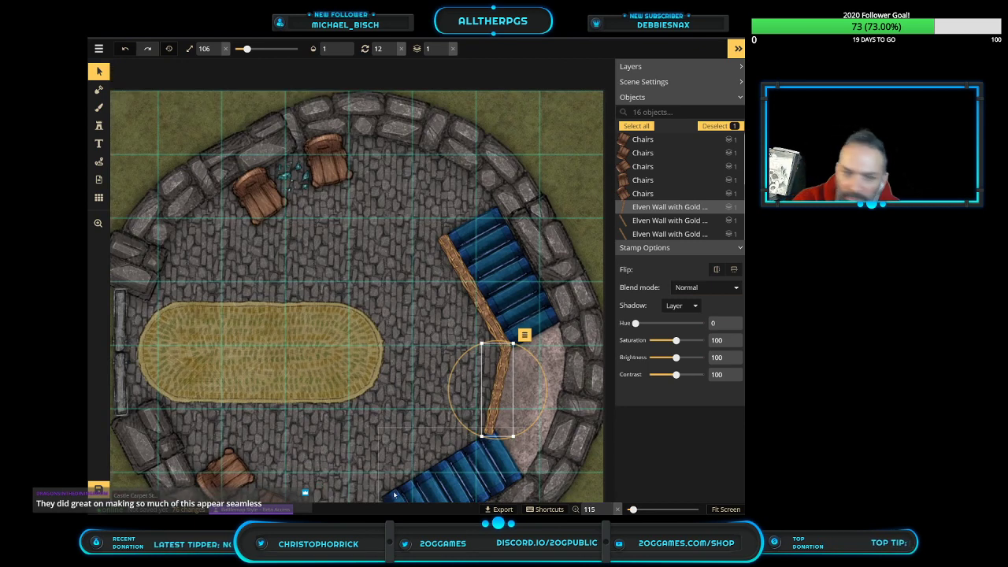
pyautogui.moveTo(455, 414); pyautogui.dragTo(455, 414)
pyautogui.click(378, 426)
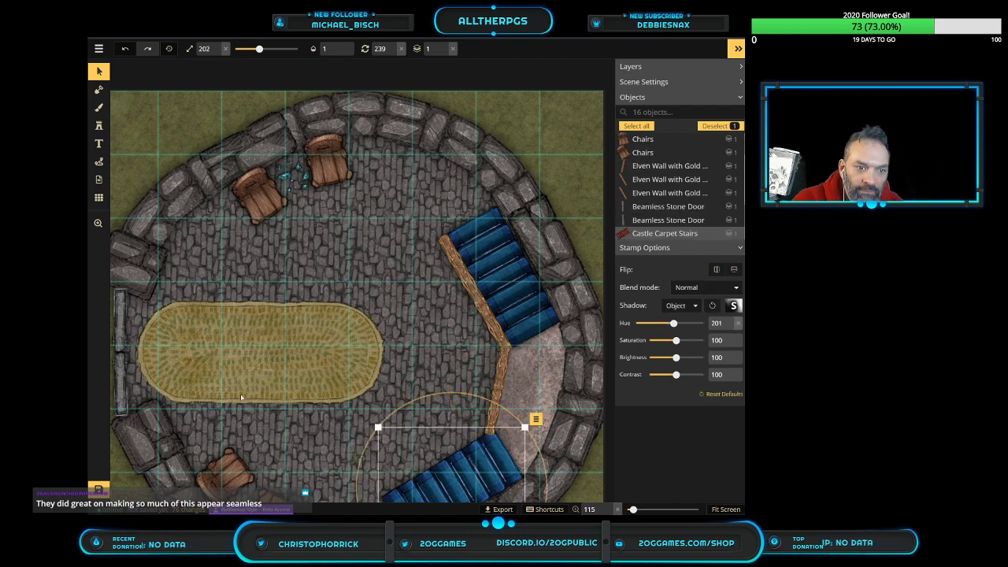
pyautogui.click(98, 223)
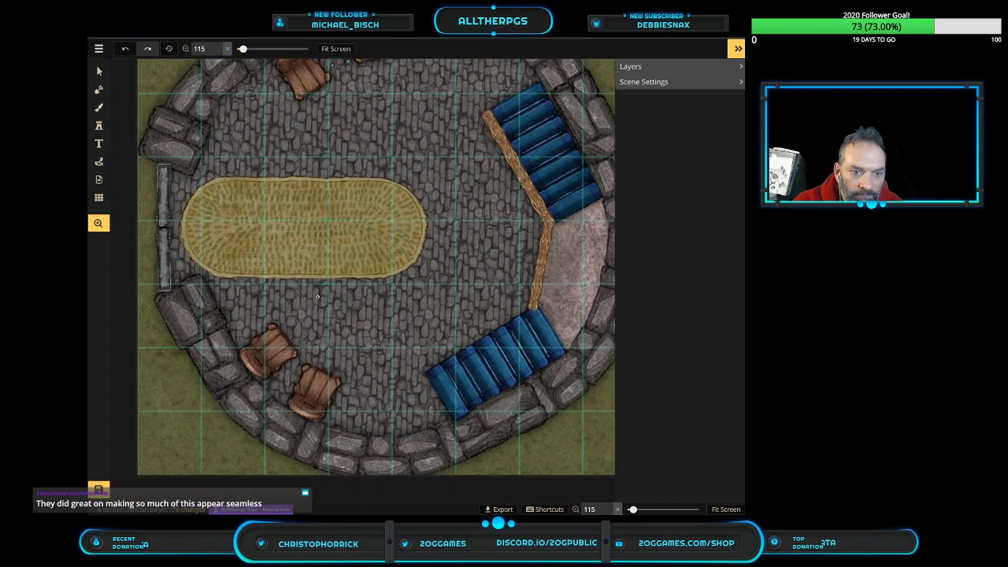
pyautogui.click(323, 302)
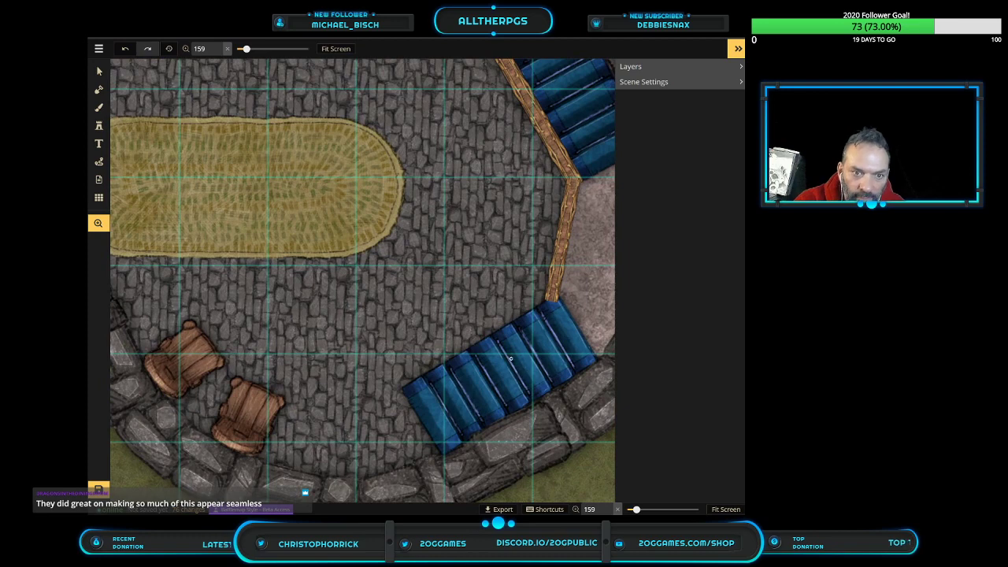
pyautogui.click(99, 71)
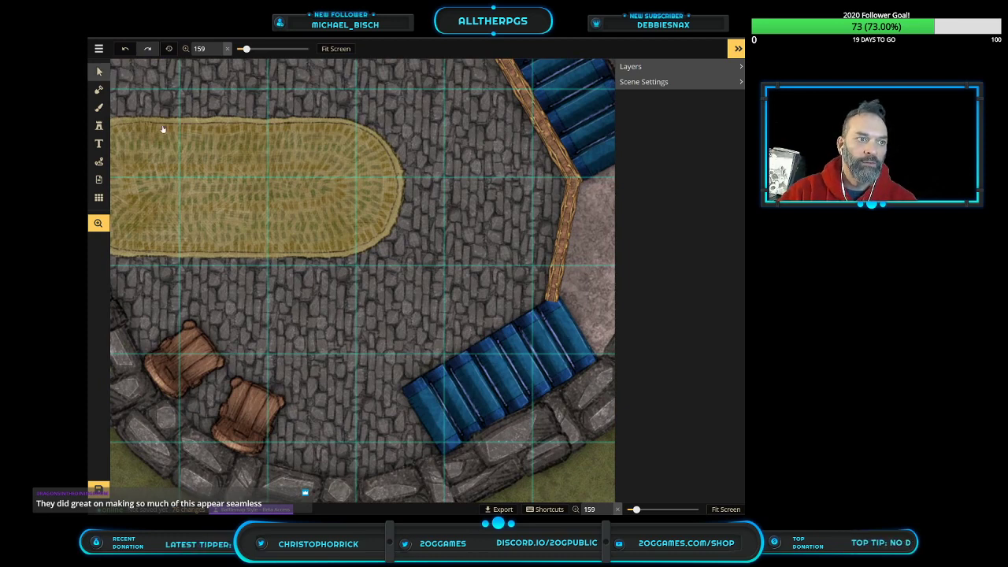
pyautogui.click(471, 334)
pyautogui.hotkey('ctrl', 'v')
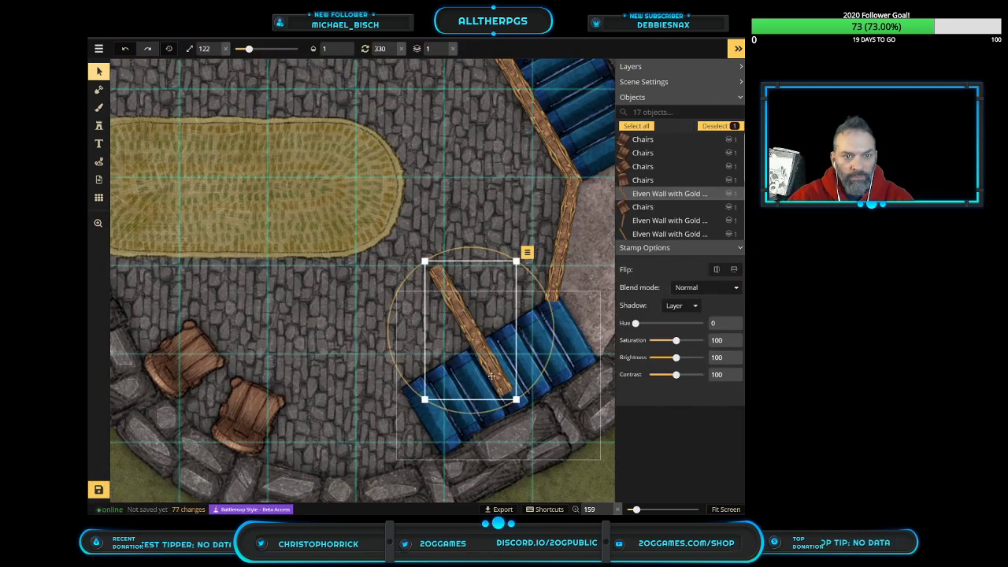
pyautogui.moveTo(529, 266); pyautogui.dragTo(565, 324)
pyautogui.moveTo(470, 326); pyautogui.dragTo(487, 329)
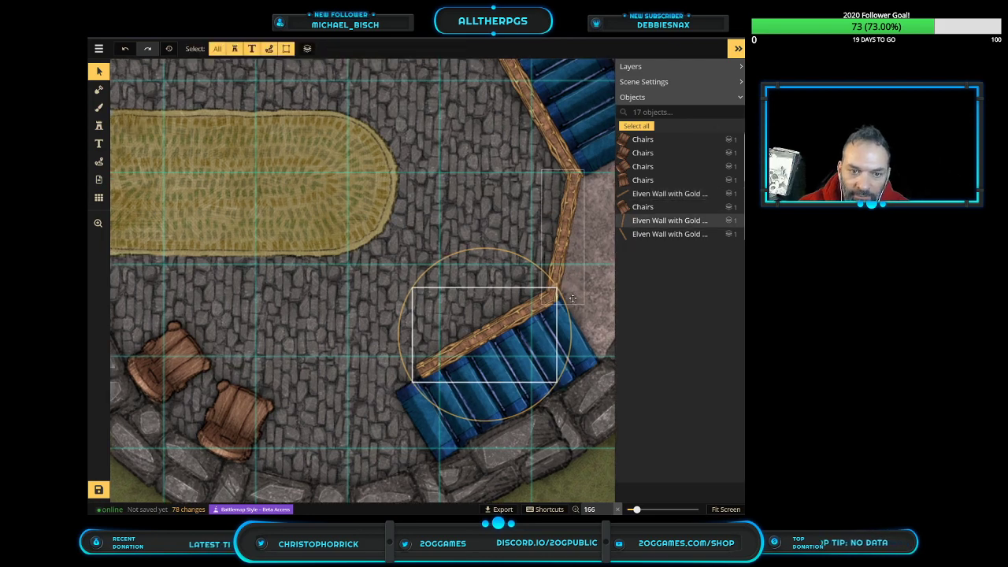
pyautogui.press('Escape')
# Nudge the lower stairs' wooden beam slightly right to close its corner with the landing beam
pyautogui.scroll(2, 565, 300)
pyautogui.scroll(3, 564, 300)
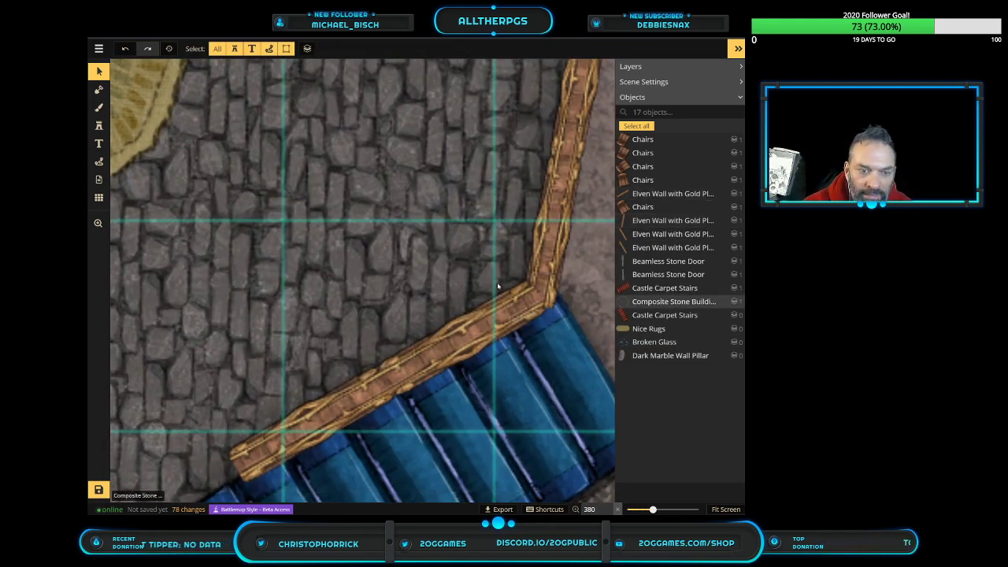
pyautogui.click(435, 349)
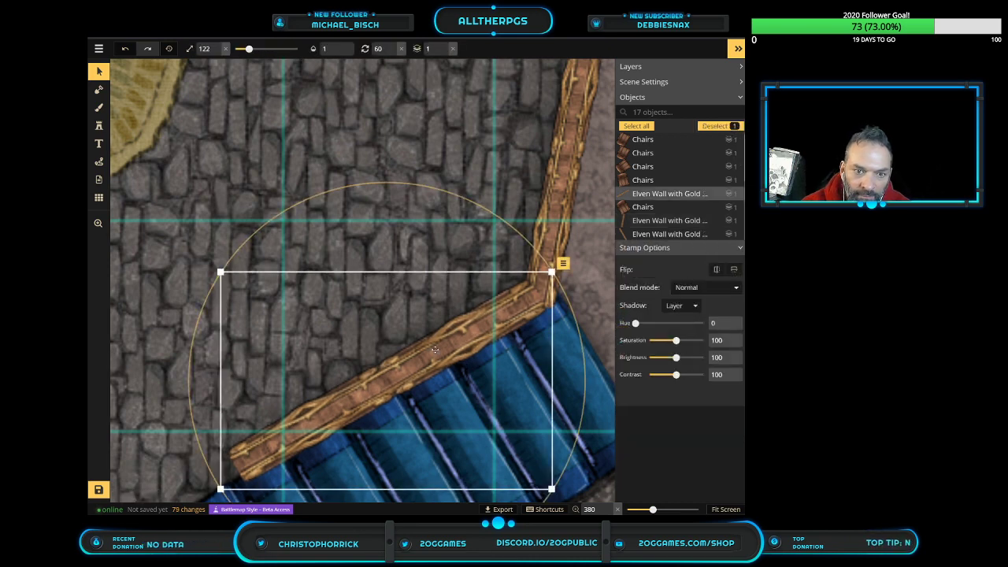
pyautogui.press('Right')
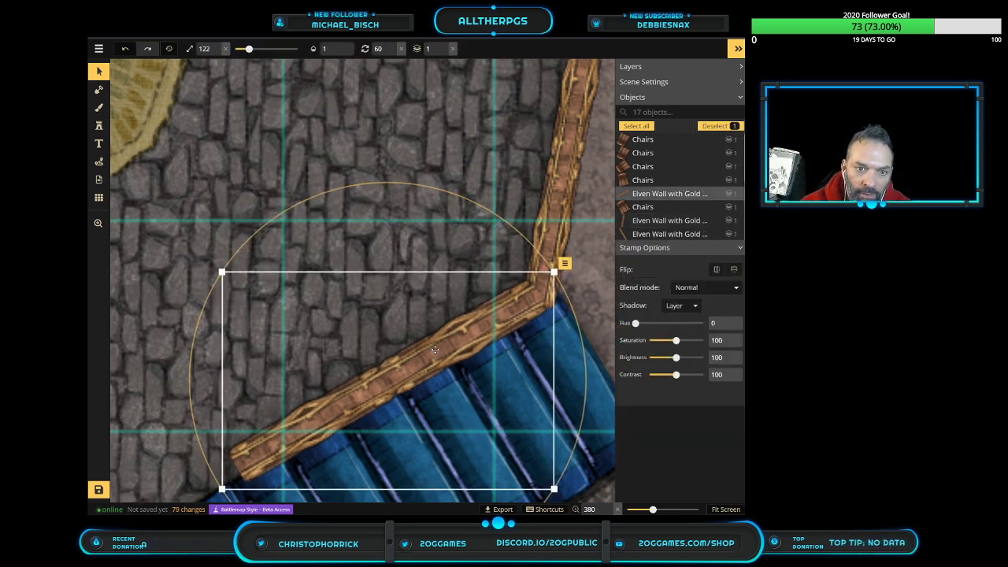
pyautogui.scroll(-5, 435, 350)
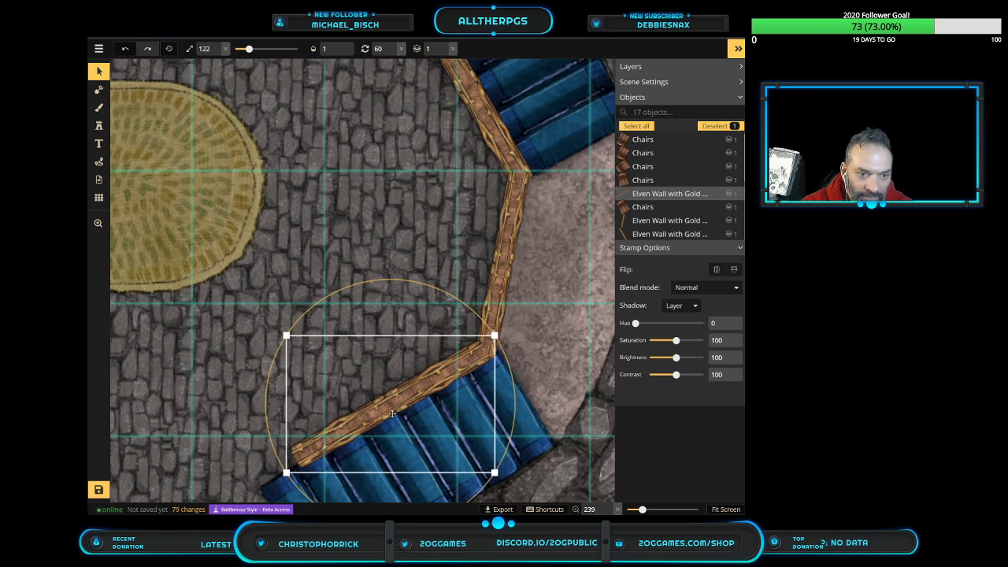
# Duplicate the lower stairs' wooden beam and extend the railing to the outer end of the staircase
pyautogui.hotkey('ctrl', 'd')
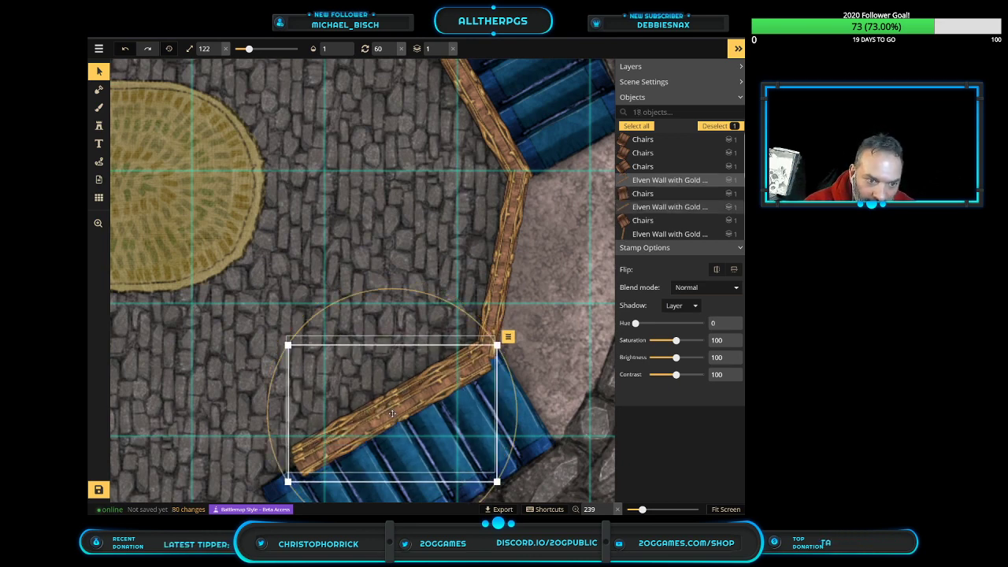
pyautogui.moveTo(415, 411); pyautogui.dragTo(370, 423)
pyautogui.scroll(-3, 460, 432)
pyautogui.scroll(-5, 460, 432)
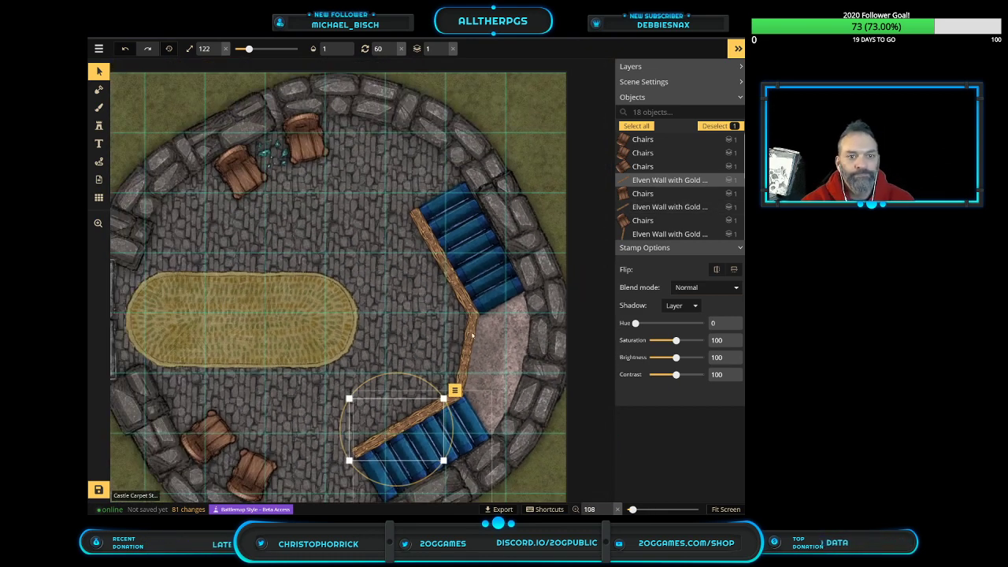
pyautogui.click(399, 275)
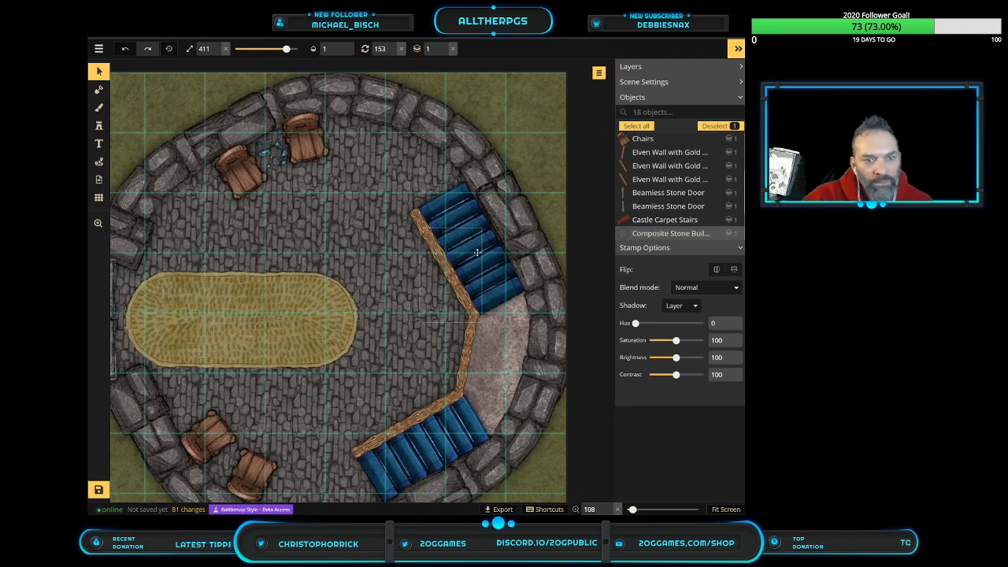
# Set the brightness of the upper-right carpet stairs to 119 and of the lower carpet stairs to 59
pyautogui.click(463, 204)
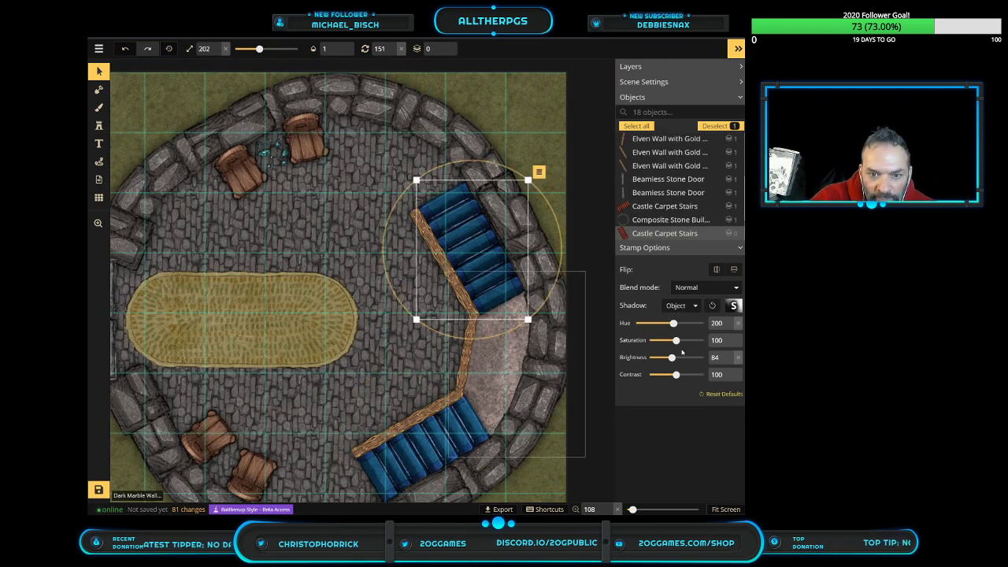
pyautogui.click(682, 358)
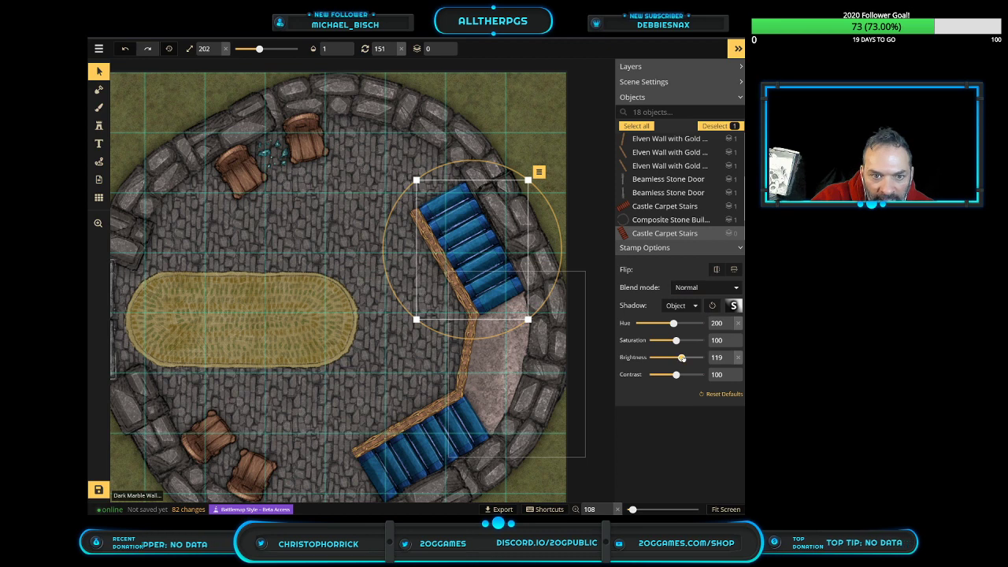
pyautogui.click(664, 206)
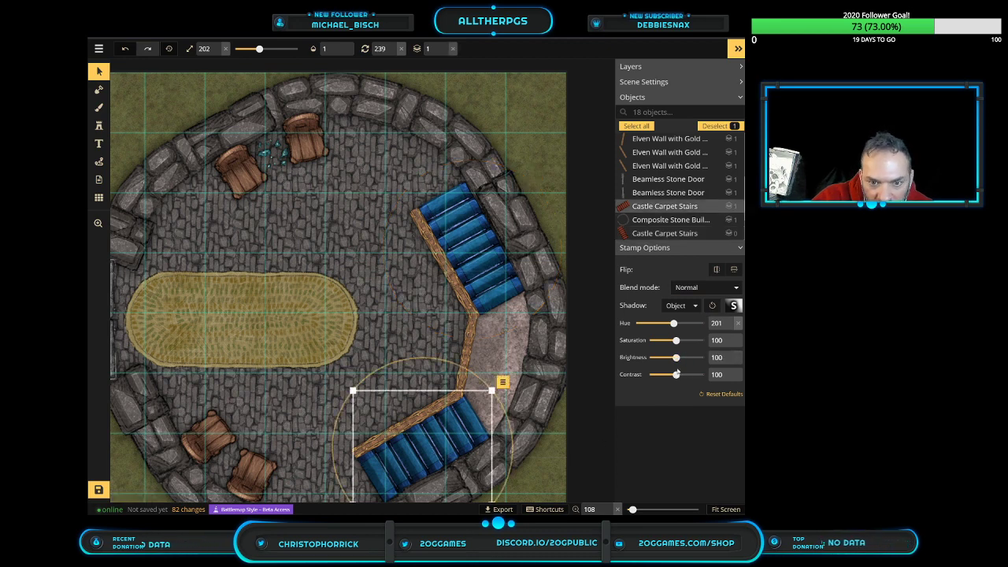
pyautogui.moveTo(676, 357); pyautogui.dragTo(665, 358)
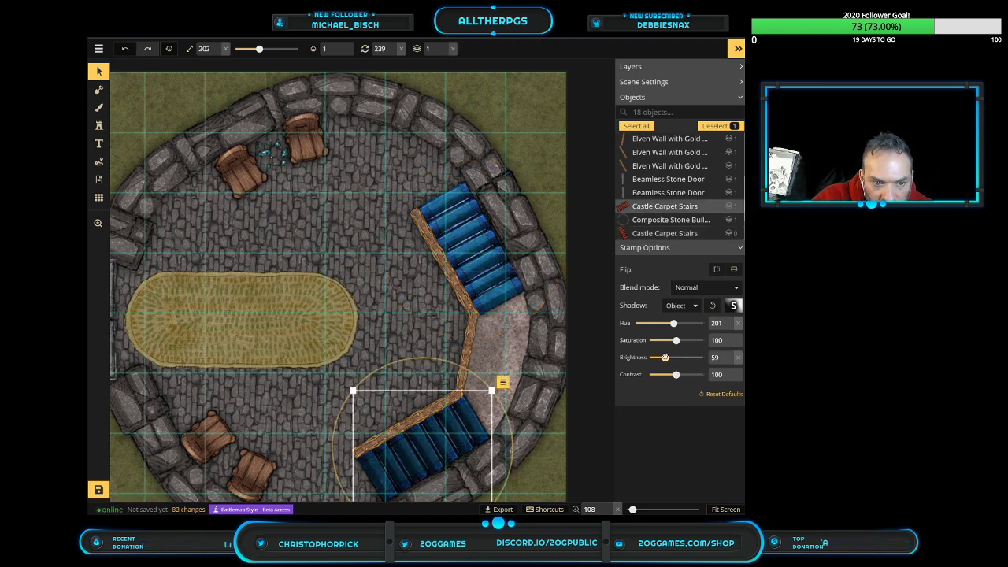
# Darken the wooden beams along the lower stairs, setting the brightness of the outer beam to 82
pyautogui.click(425, 402)
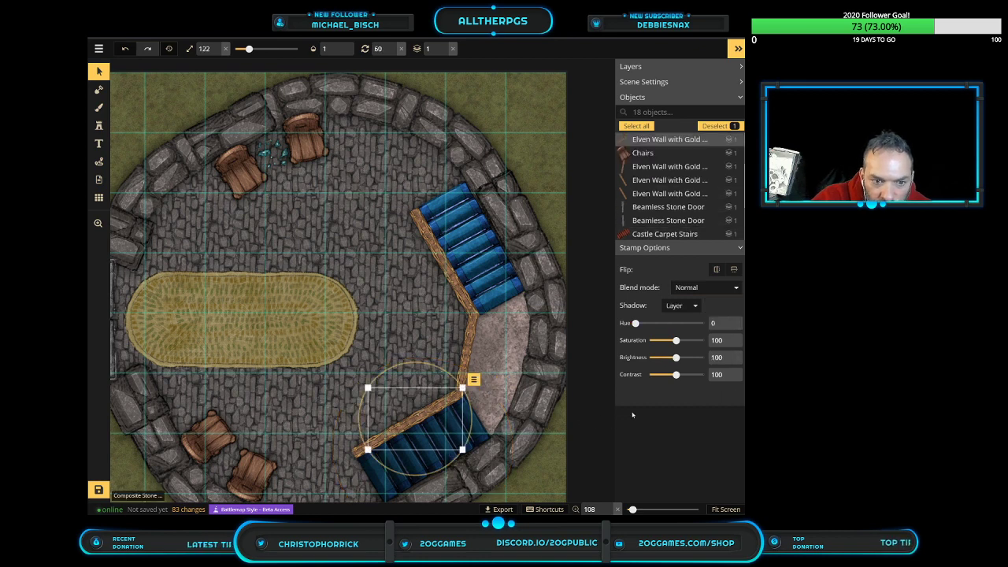
pyautogui.moveTo(675, 357); pyautogui.dragTo(670, 358)
pyautogui.hotkey('ctrl', 'z')
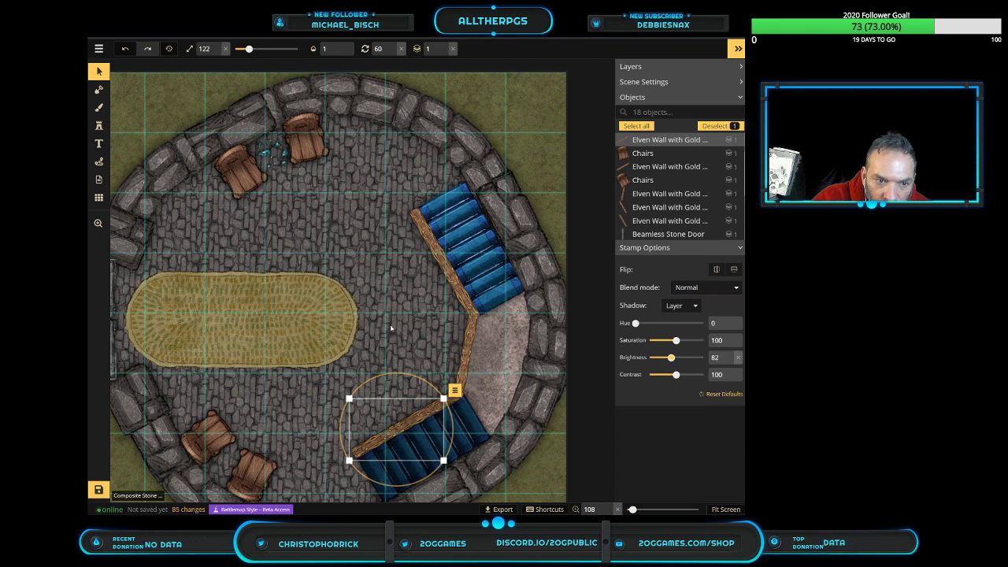
pyautogui.click(394, 325)
pyautogui.scroll(-2, 394, 325)
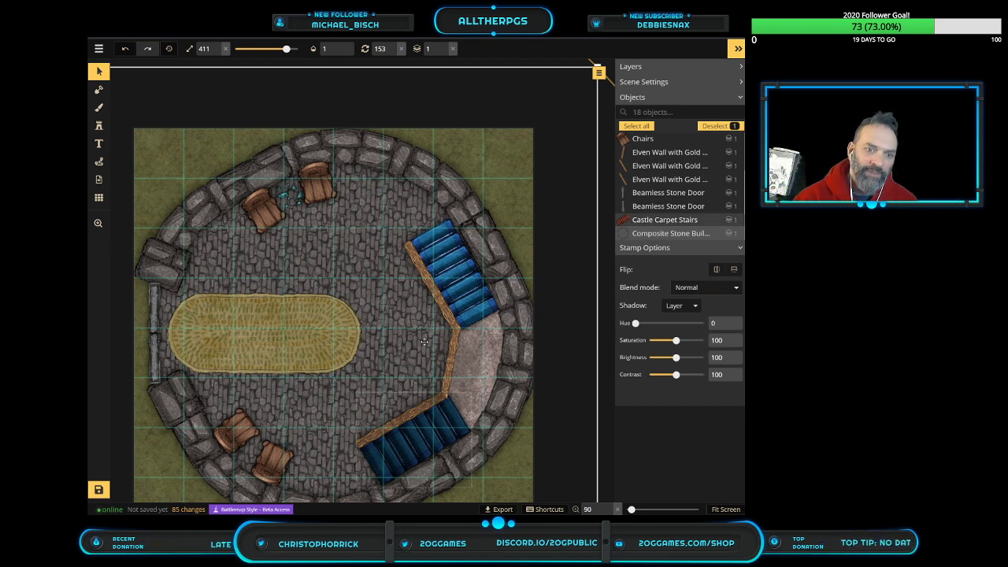
# Choose the Thick Dark Walls Debris stamp from the stamp catalog
pyautogui.click(99, 143)
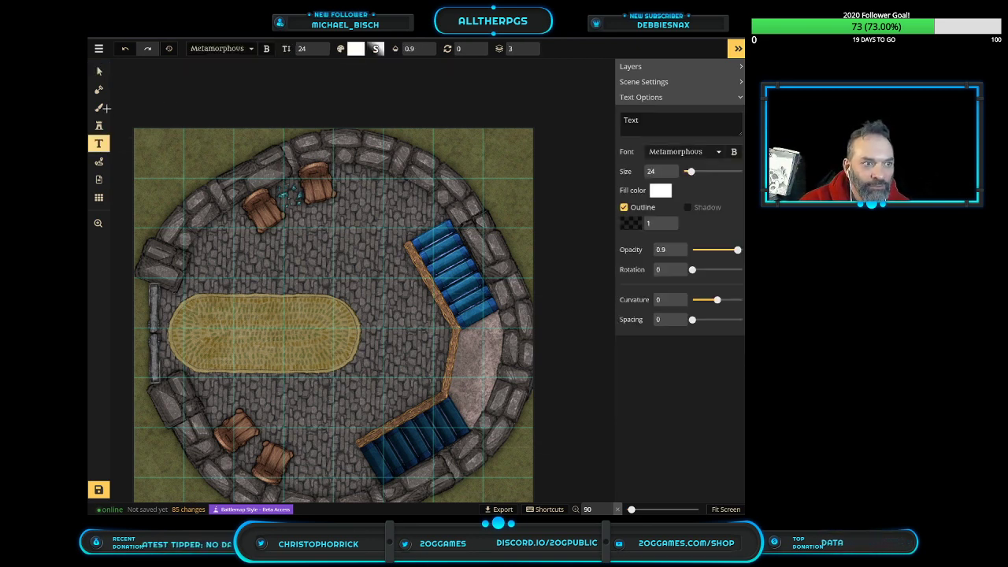
pyautogui.click(99, 126)
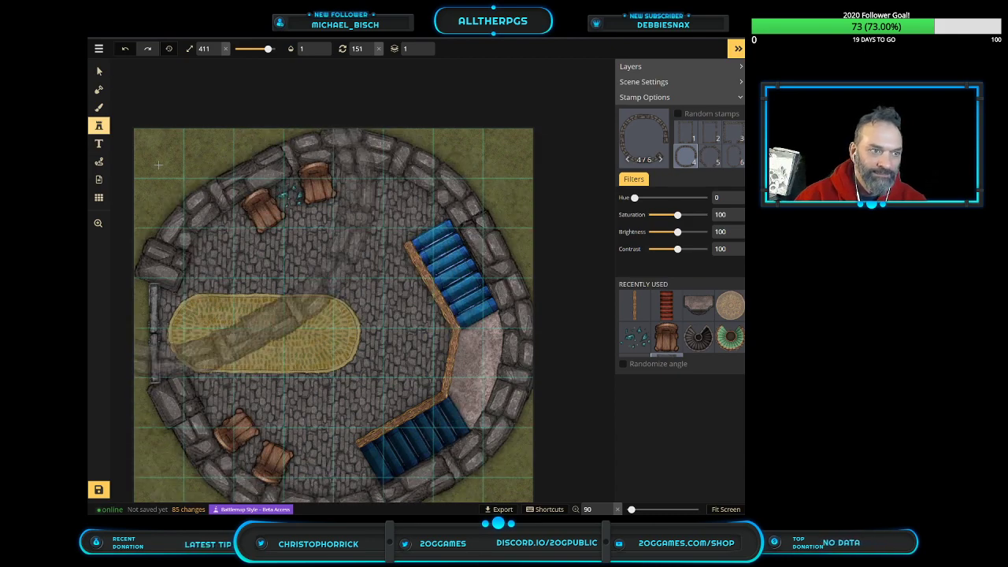
pyautogui.rightClick(425, 333)
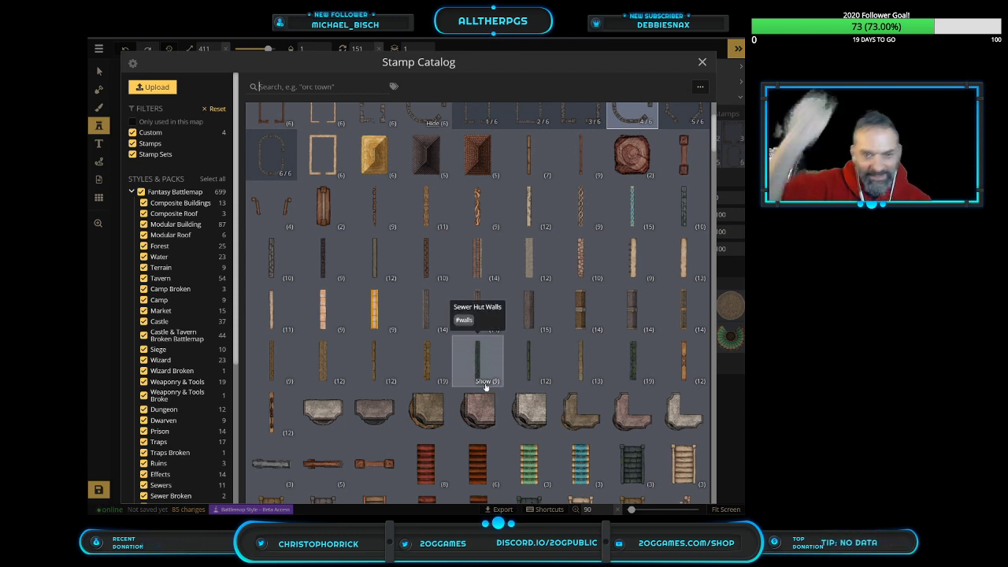
pyautogui.scroll(-5, 532, 331)
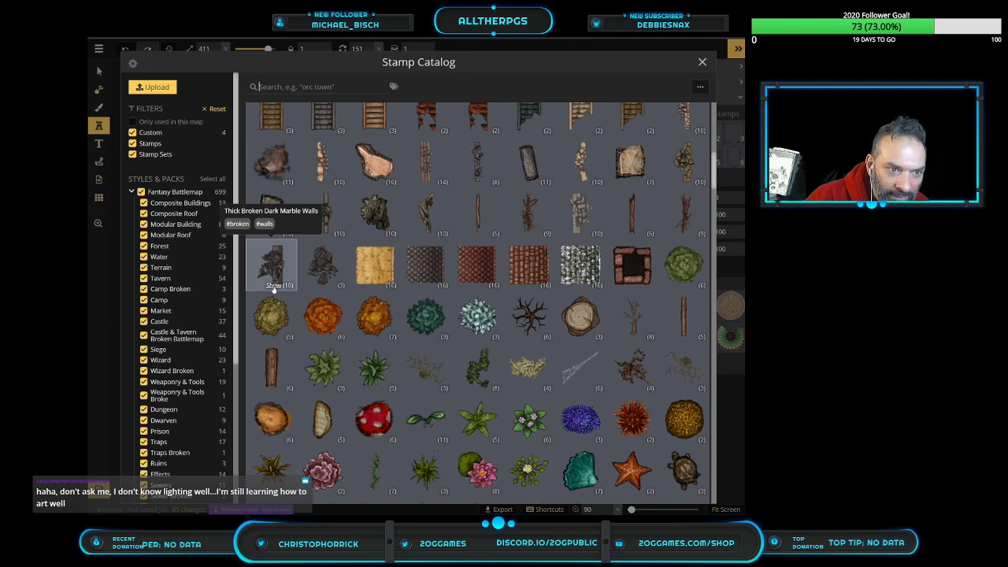
pyautogui.click(322, 267)
# Place the wall debris on the marble landing between the two staircases, against the tower wall
pyautogui.moveTo(506, 333)
pyautogui.mouseDown()
pyautogui.moveTo(479, 381)
pyautogui.moveTo(449, 410)
pyautogui.mouseUp()
pyautogui.click(98, 71)
pyautogui.click(473, 370)
pyautogui.moveTo(409, 471); pyautogui.dragTo(484, 367)
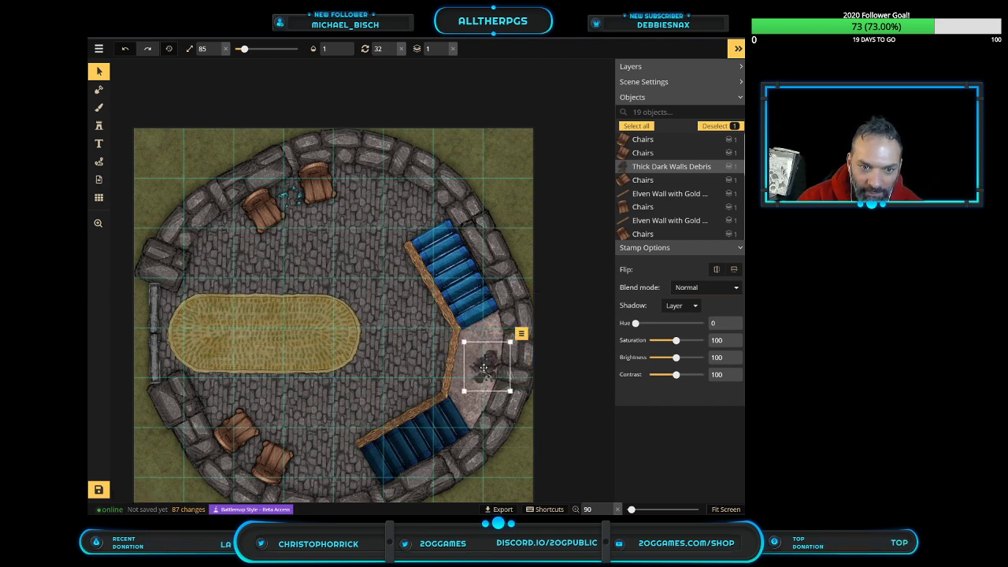
pyautogui.click(400, 389)
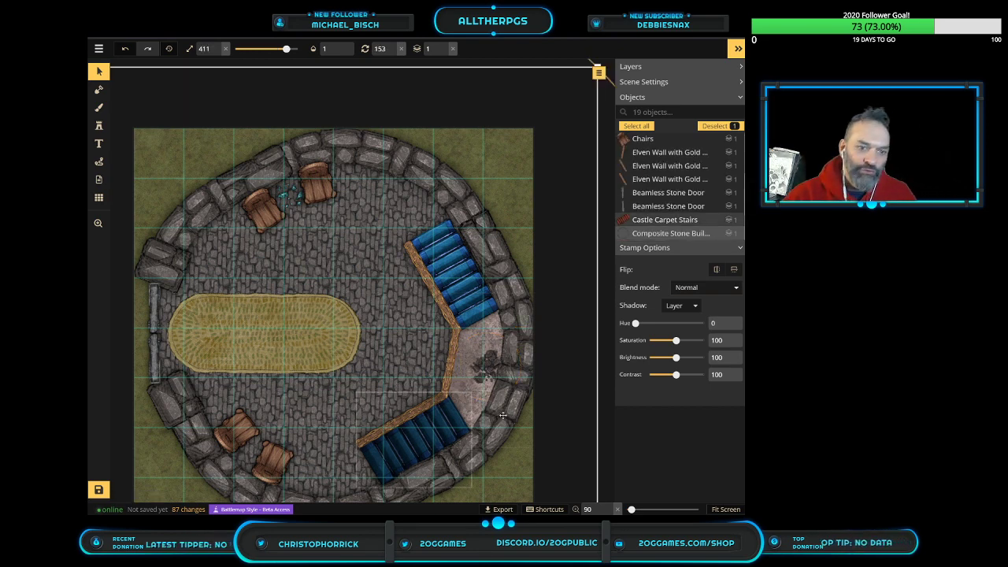
# Set the shadow of both wooden beams along the upper carpet stairs to Object
pyautogui.scroll(3, 404, 406)
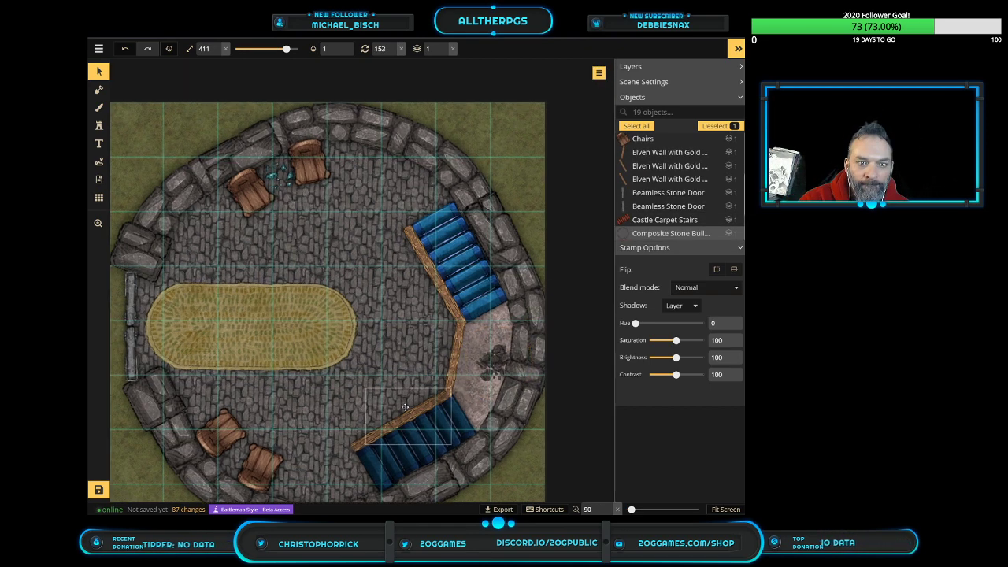
pyautogui.click(419, 233)
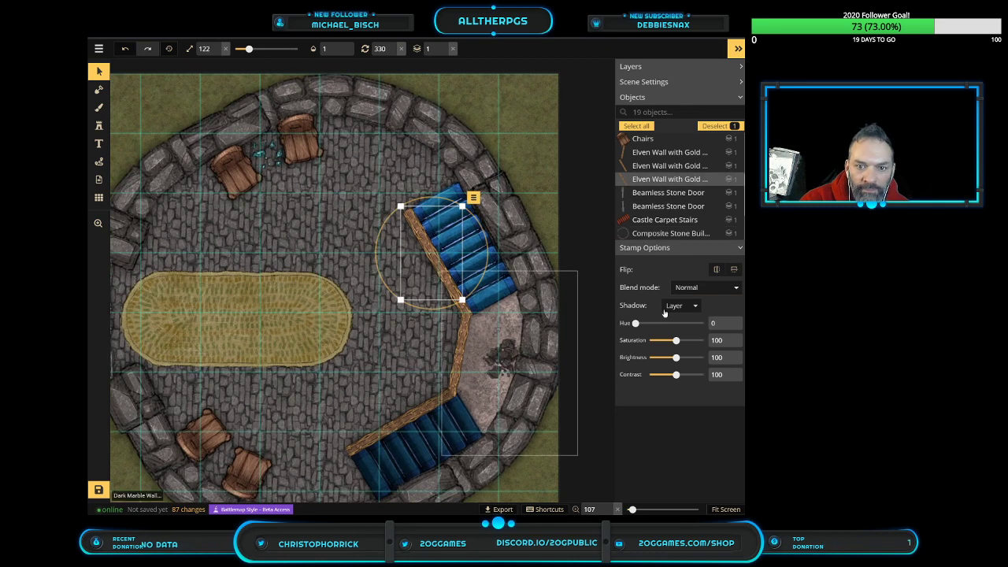
pyautogui.click(684, 306)
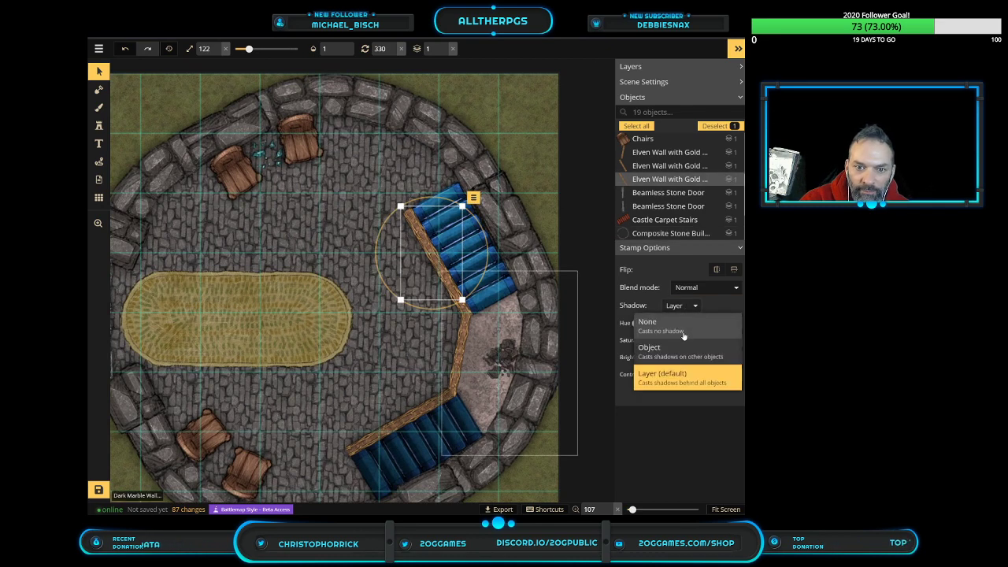
pyautogui.click(586, 341)
pyautogui.click(443, 271)
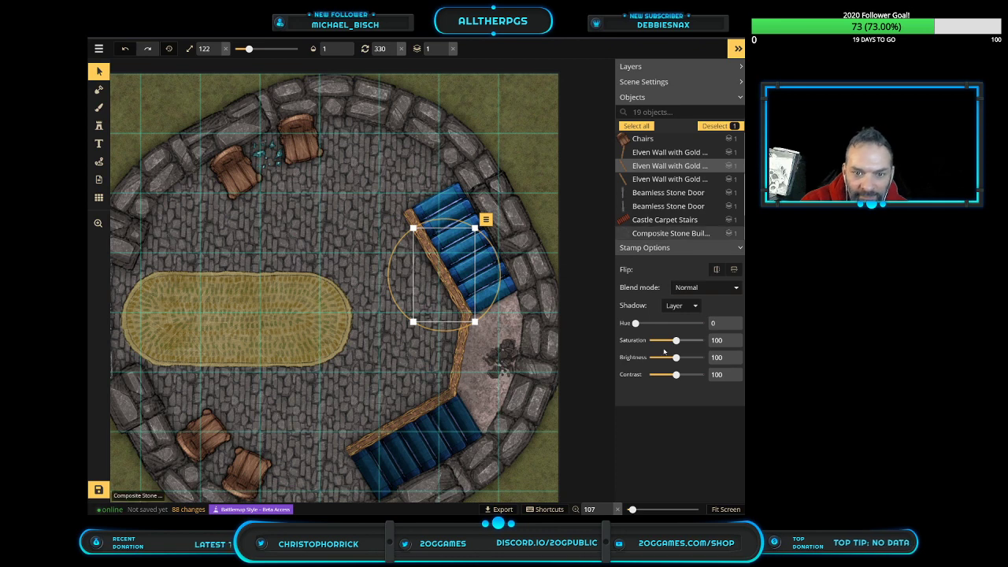
pyautogui.click(682, 305)
pyautogui.click(682, 348)
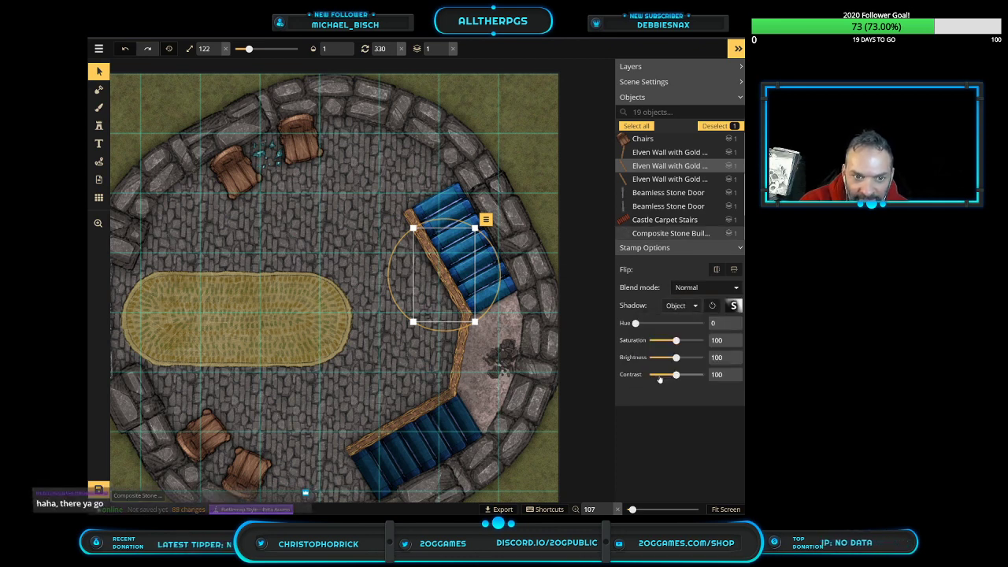
# Set the shadow of the landing's wooden beam and both lower stairs' beams to Object
pyautogui.click(463, 369)
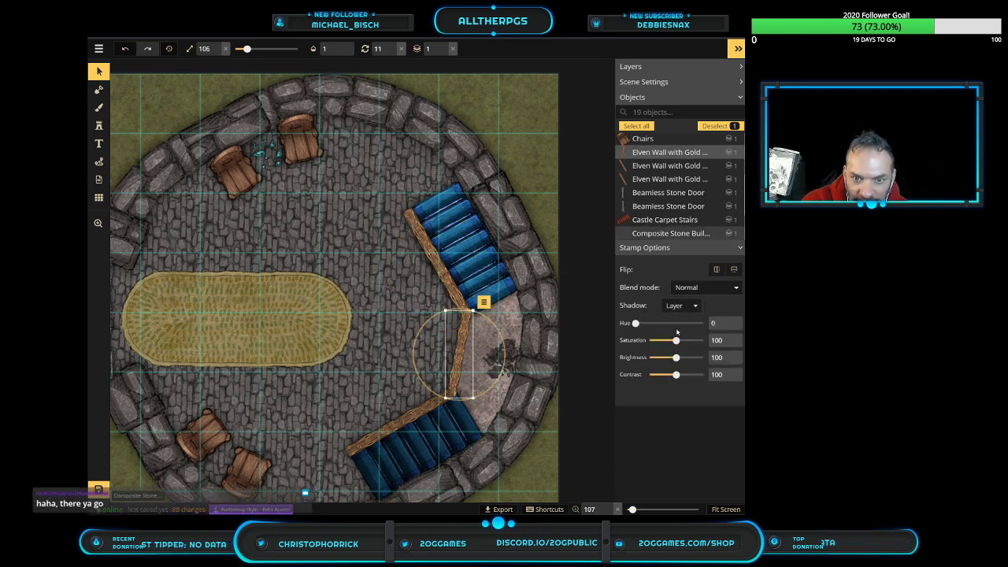
pyautogui.click(695, 308)
pyautogui.click(682, 356)
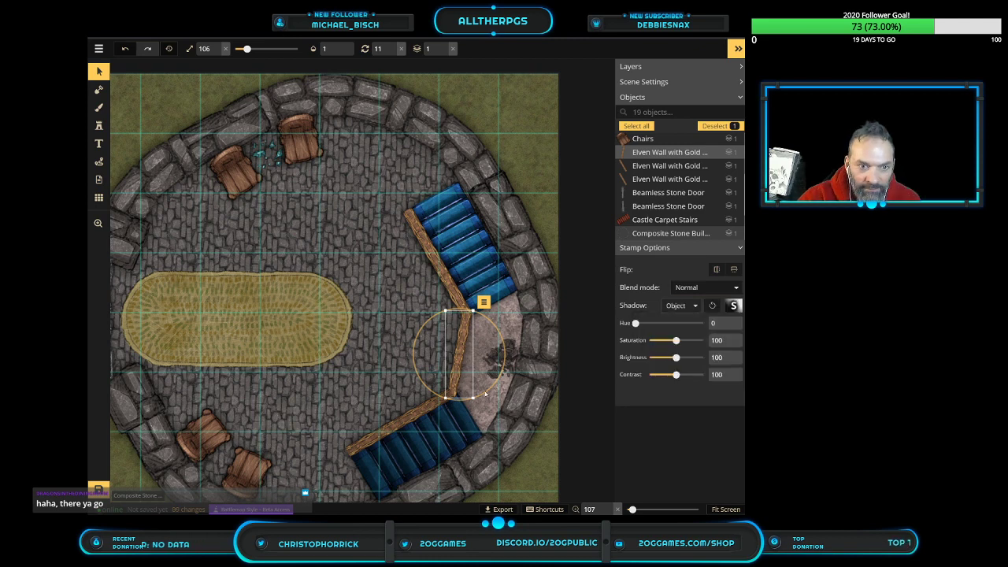
pyautogui.click(414, 416)
pyautogui.click(683, 307)
pyautogui.click(682, 353)
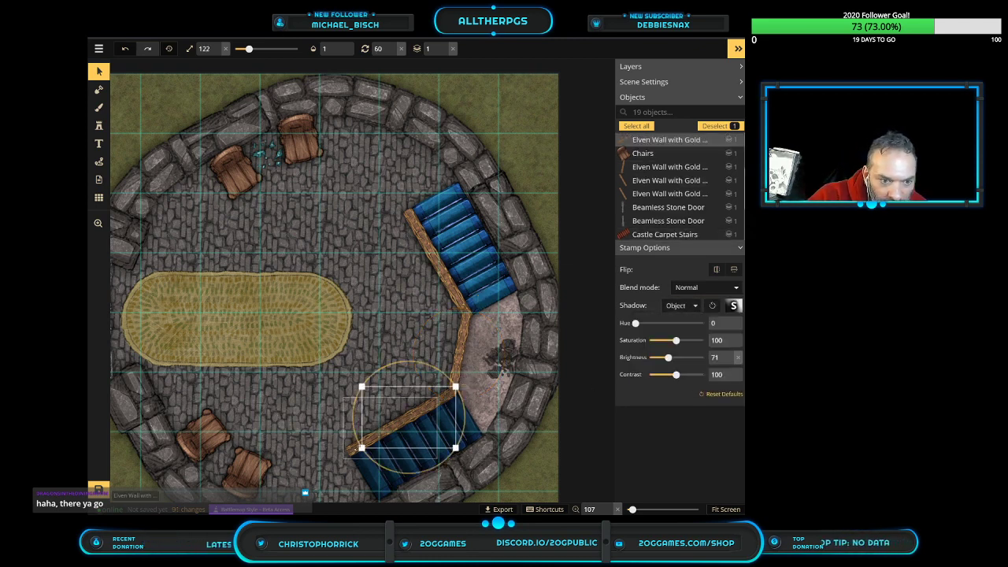
pyautogui.click(348, 452)
pyautogui.click(682, 306)
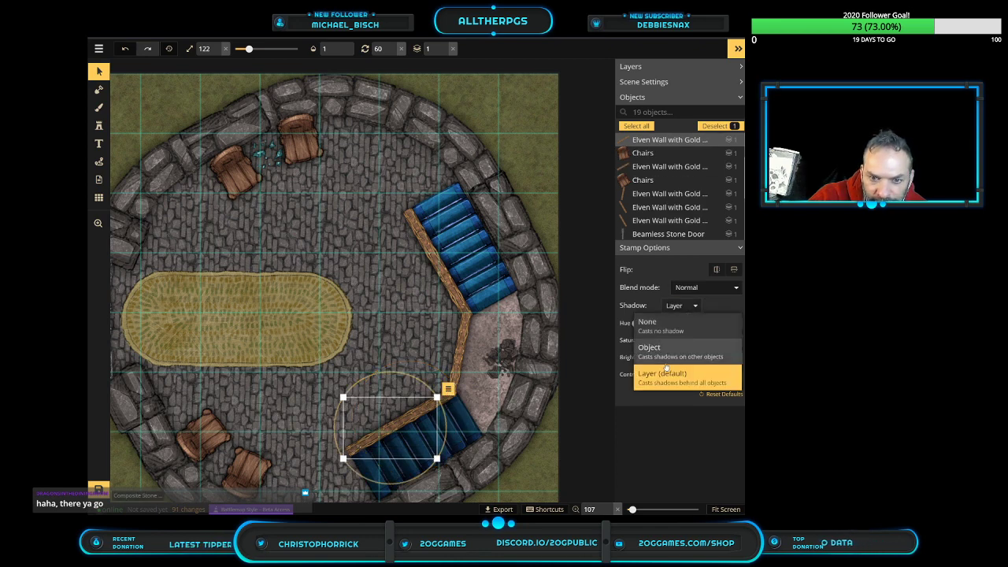
pyautogui.click(669, 355)
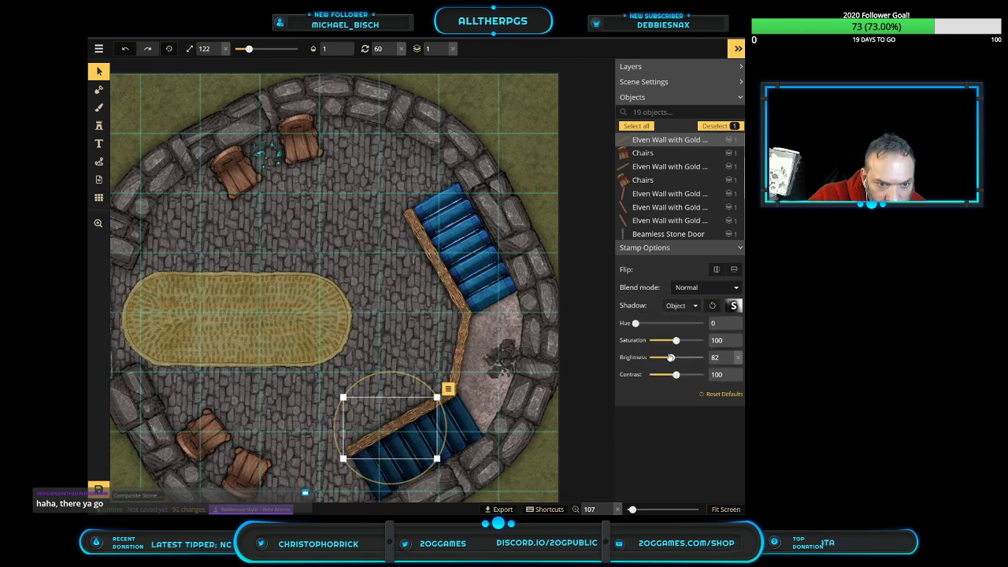
# Set the shadow of the wall debris on the marble landing to Object
pyautogui.click(402, 325)
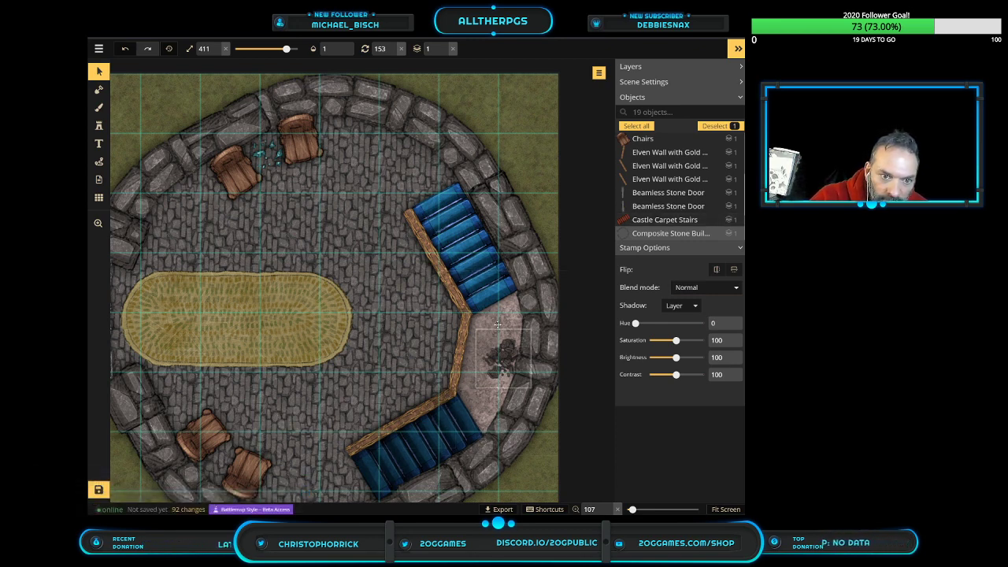
pyautogui.click(499, 358)
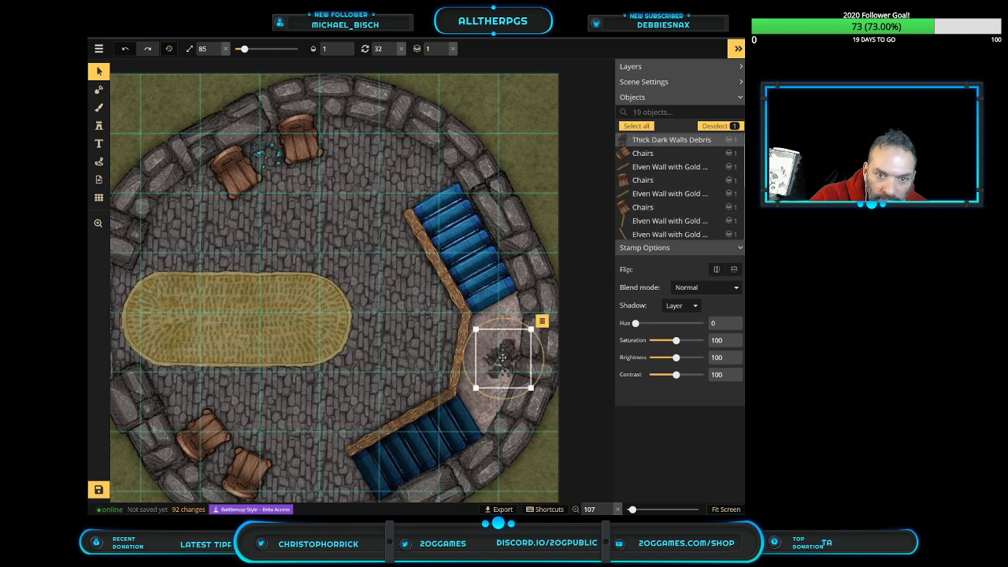
pyautogui.click(698, 310)
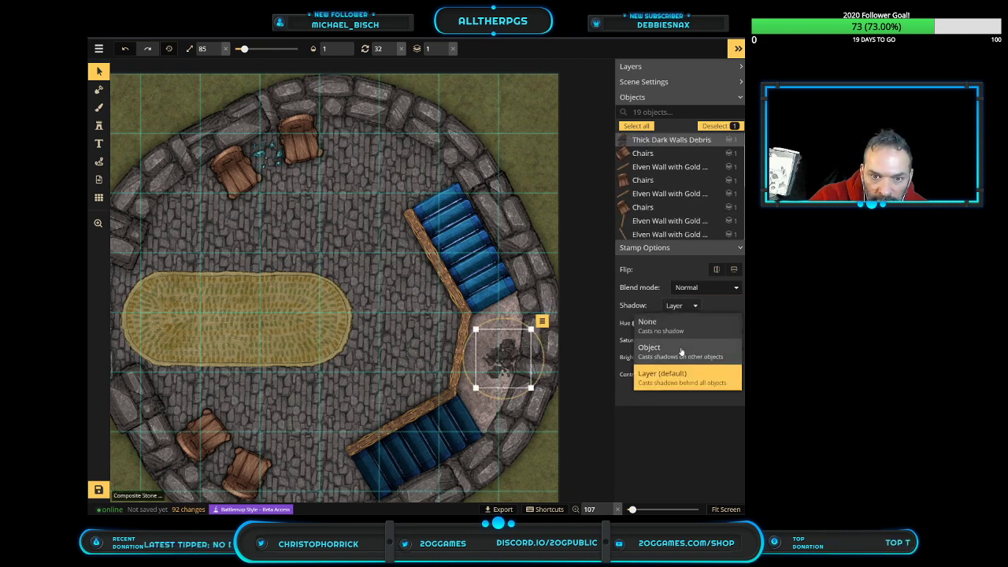
pyautogui.click(681, 350)
pyautogui.click(390, 352)
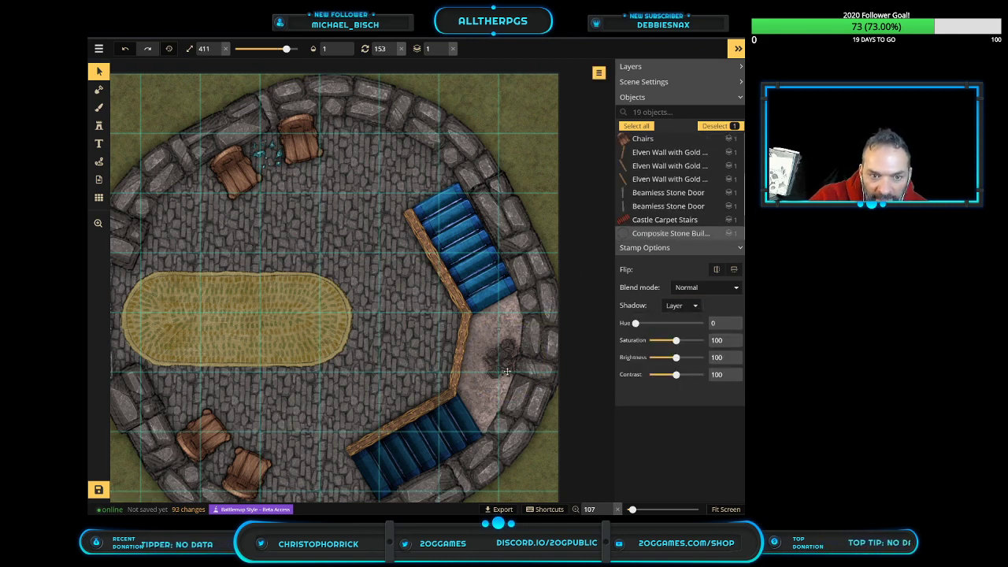
pyautogui.scroll(5, 488, 347)
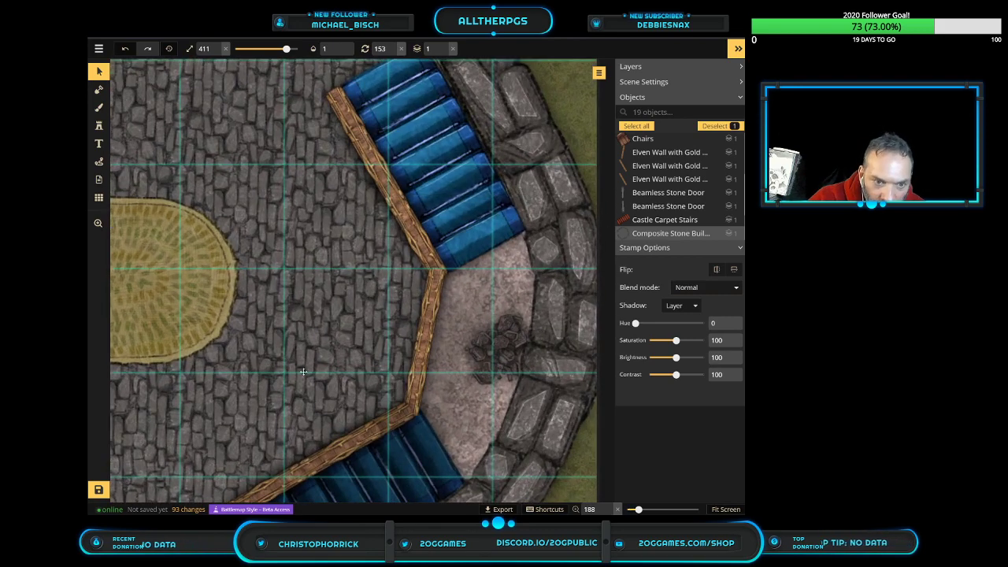
pyautogui.scroll(-5, 506, 328)
pyautogui.scroll(-1, 349, 381)
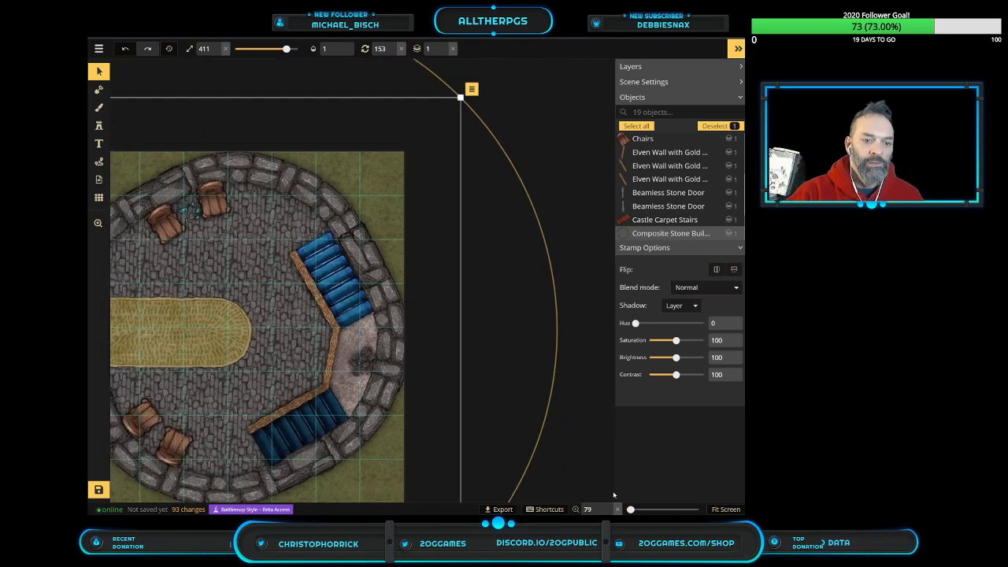
pyautogui.click(98, 224)
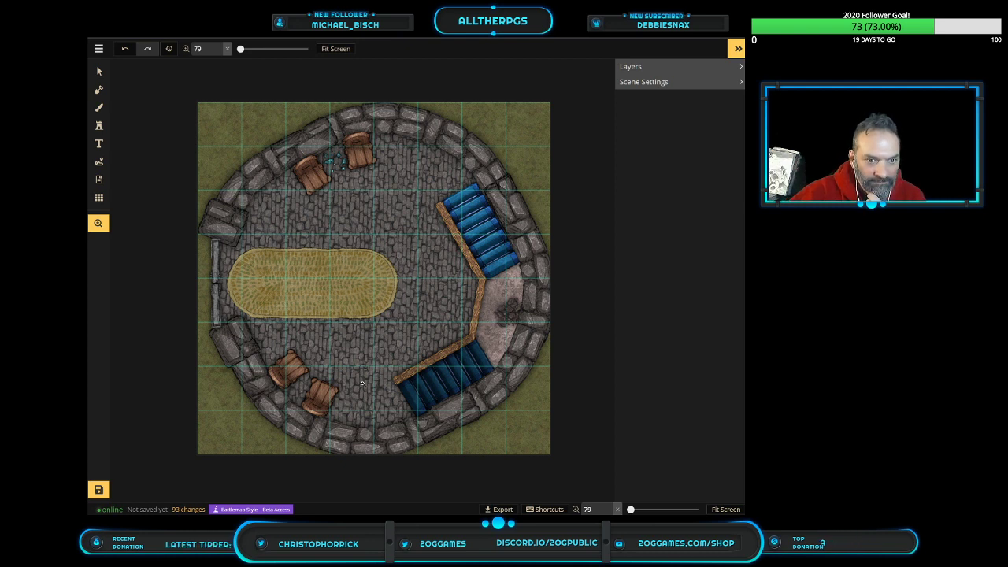
pyautogui.scroll(-3, 363, 383)
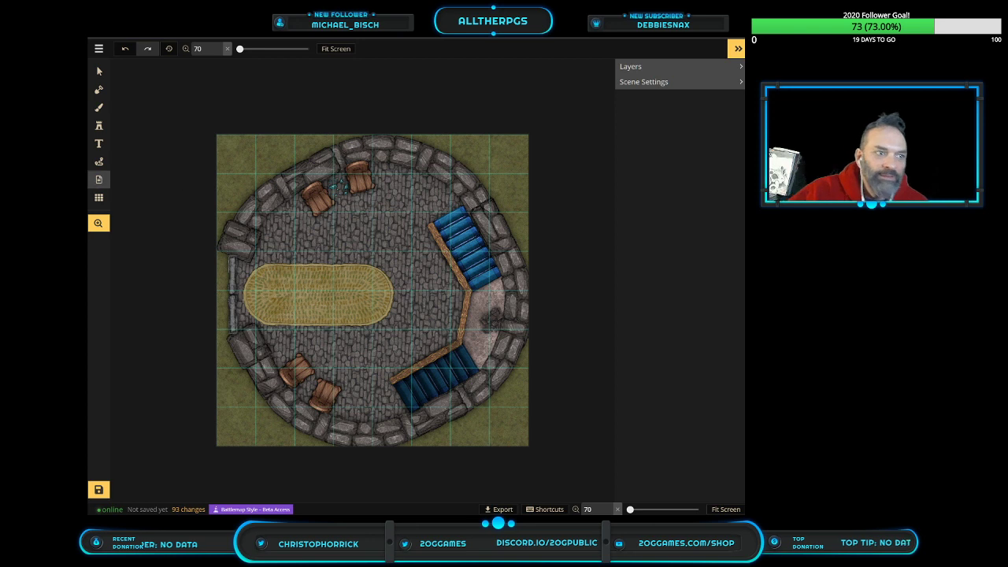
# Choose the Dark Grey Ground texture from the texture catalog for the foreground brush
pyautogui.click(99, 108)
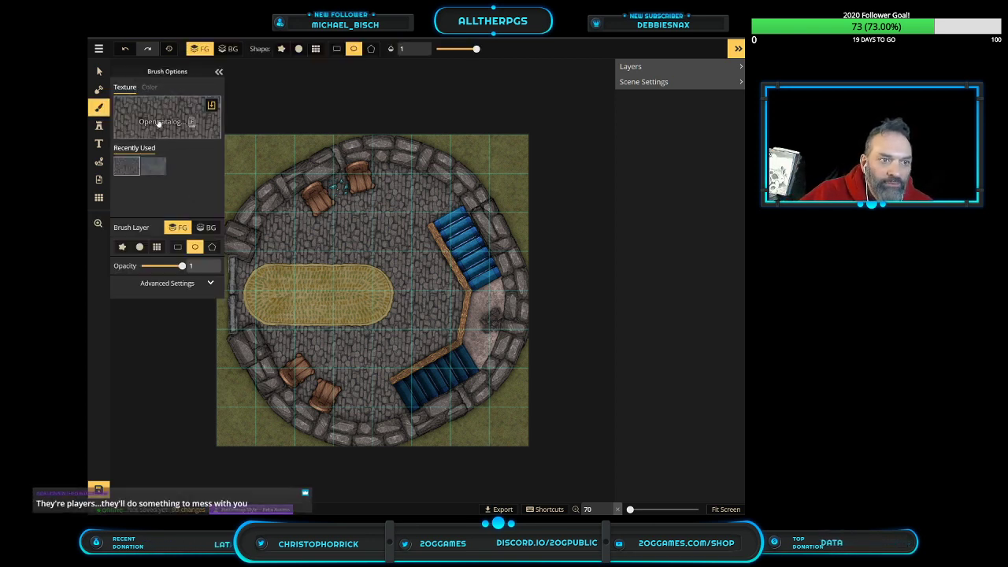
pyautogui.click(158, 123)
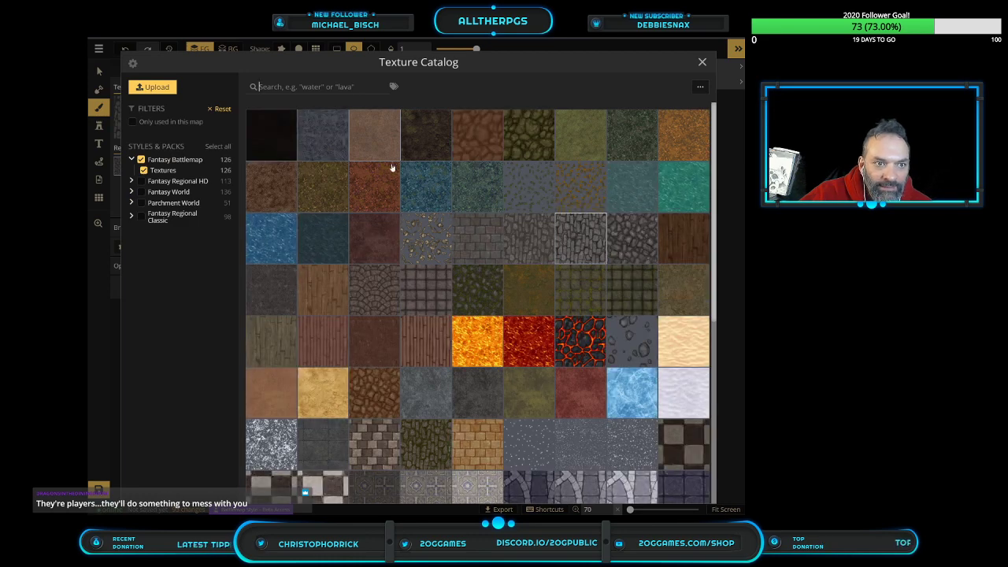
pyautogui.scroll(-3, 471, 225)
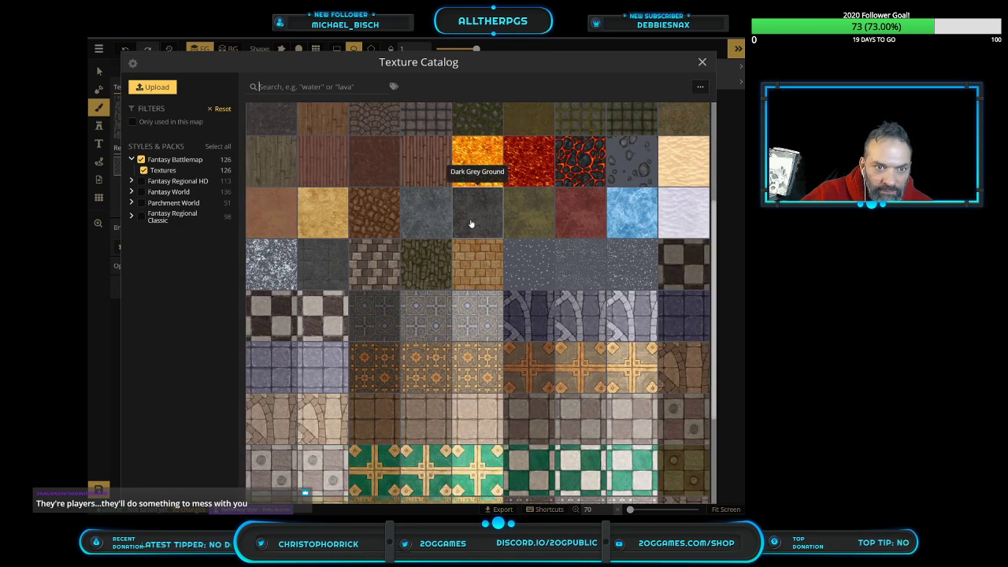
pyautogui.click(471, 225)
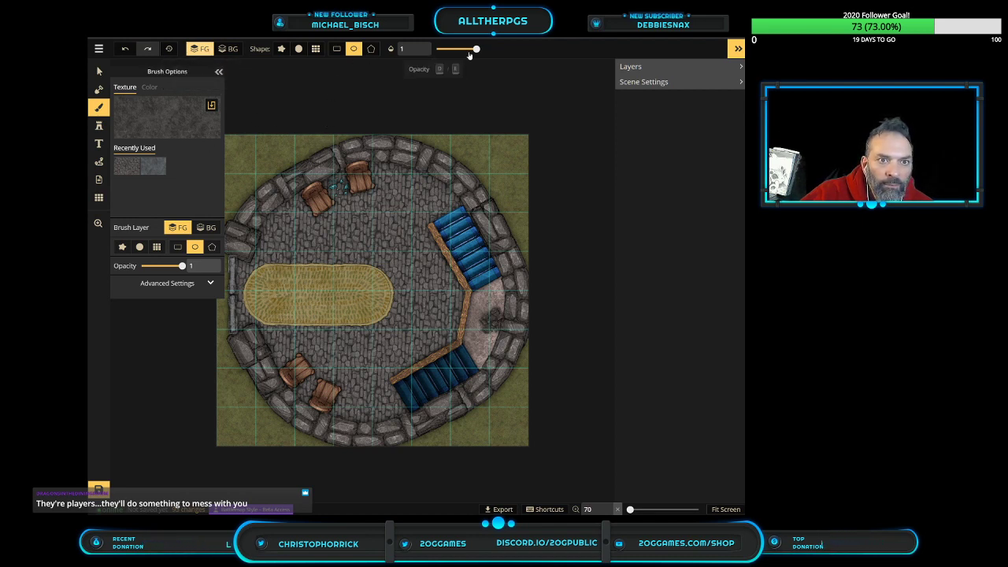
pyautogui.click(218, 71)
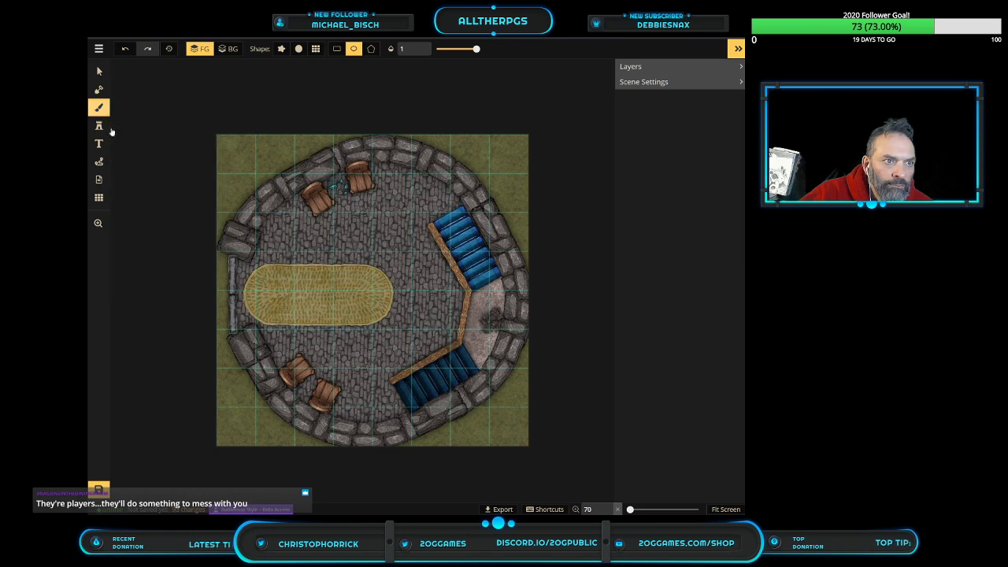
# Set the brush opacity to 0.23, hide the side panel and switch the brush shape to polygon
pyautogui.scroll(4, 243, 160)
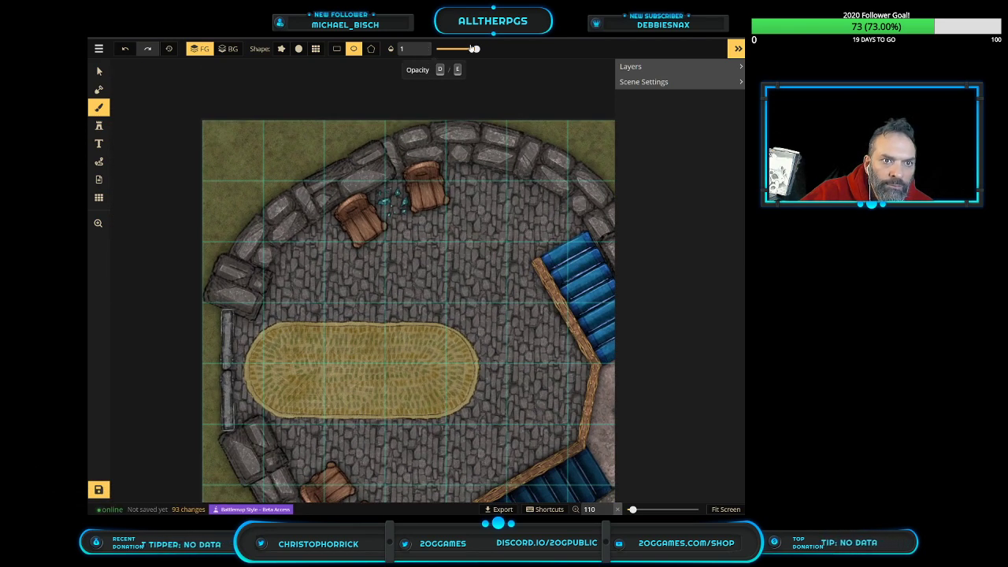
pyautogui.moveTo(473, 49); pyautogui.dragTo(442, 49)
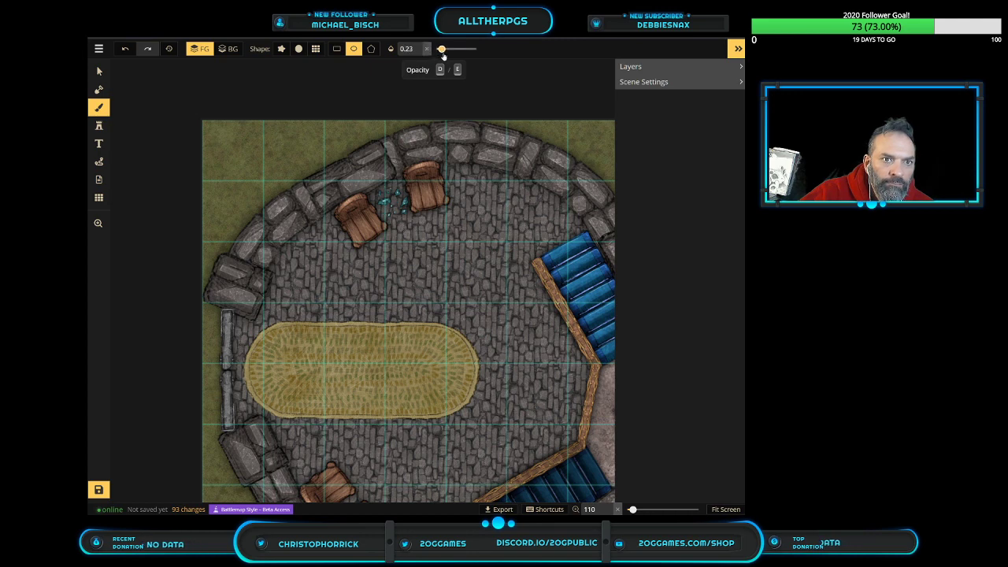
pyautogui.scroll(-2, 254, 174)
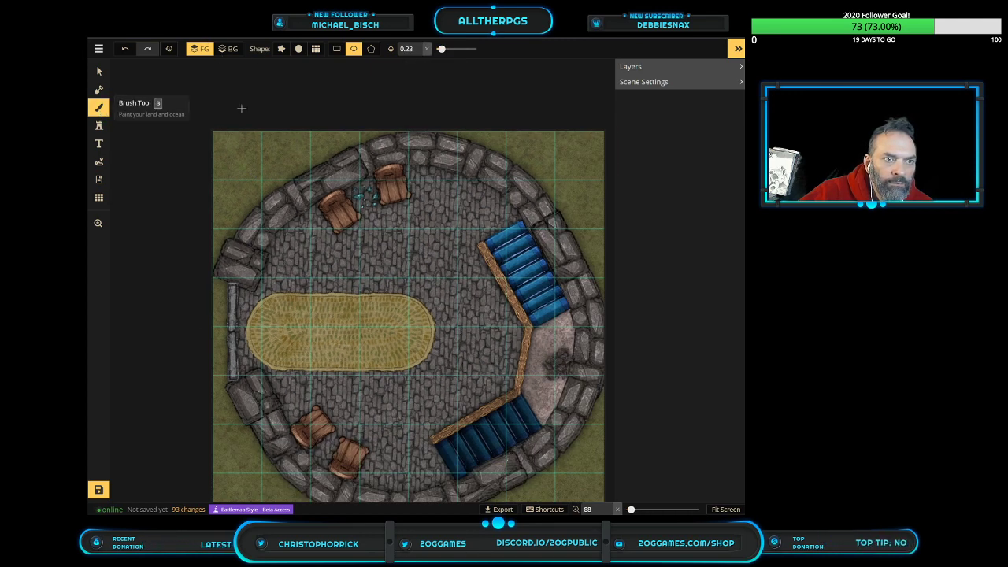
pyautogui.click(709, 69)
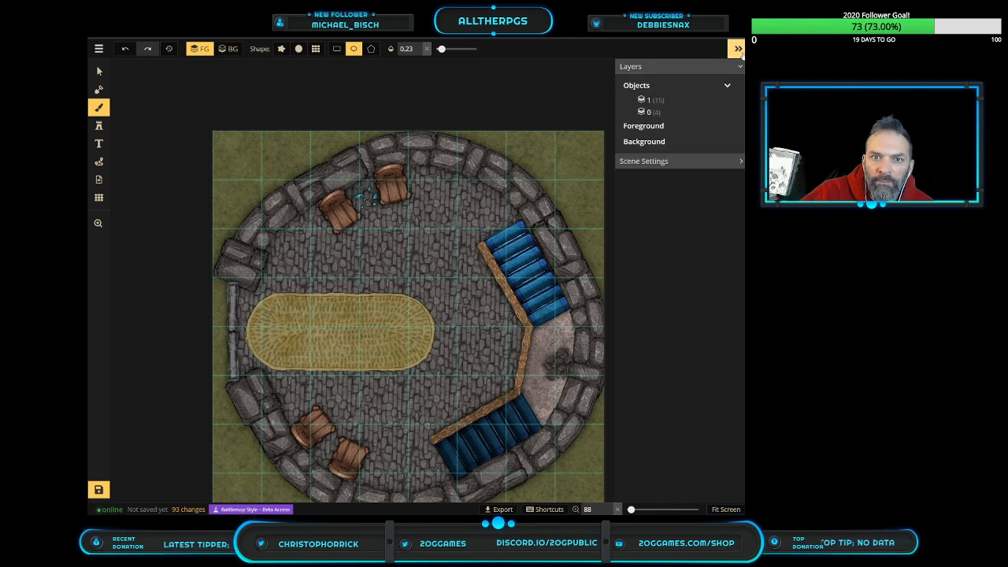
pyautogui.click(738, 48)
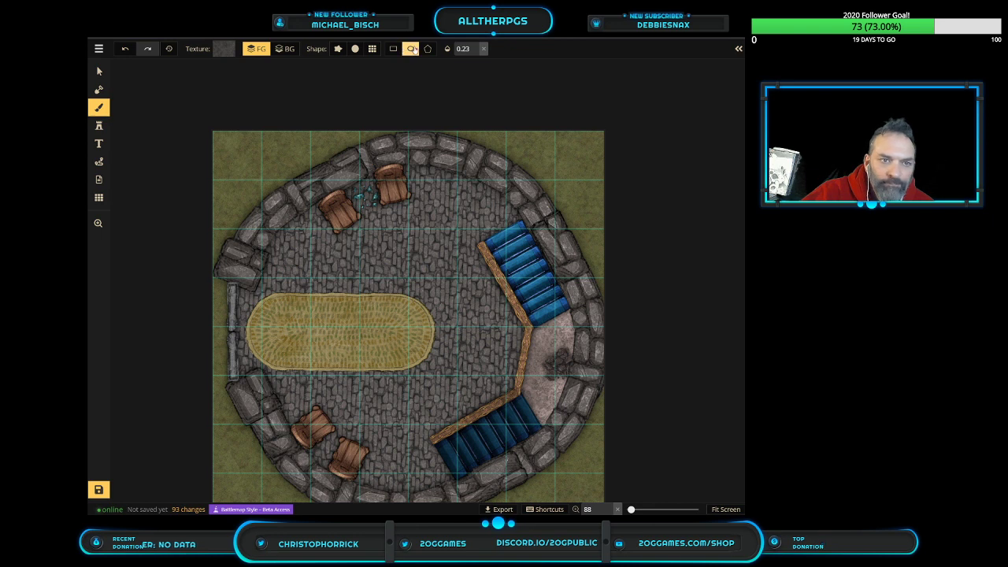
pyautogui.click(427, 49)
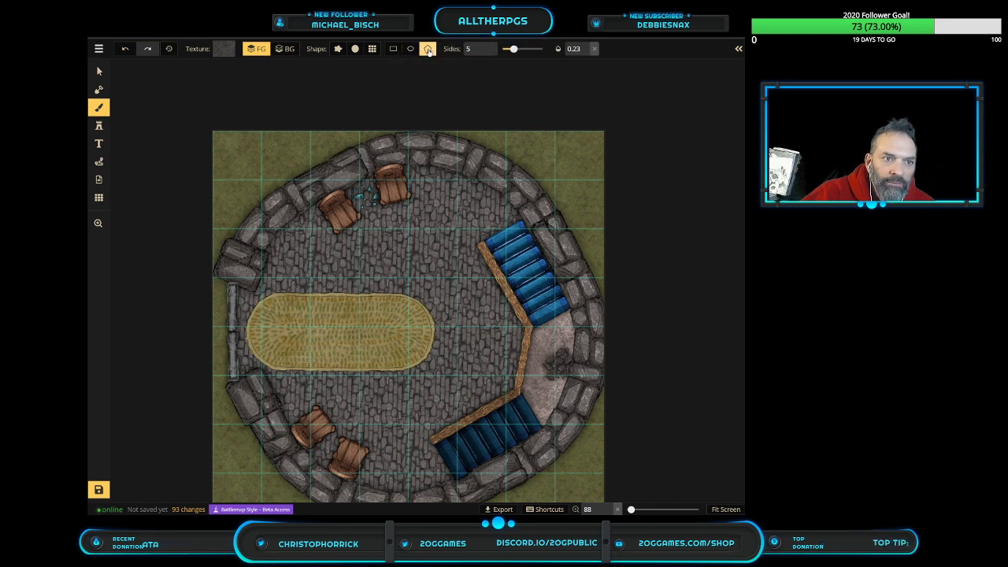
# Switch to the round brush at opacity 1 and paint dark grey ground outside the tower's upper-left wall
pyautogui.click(354, 49)
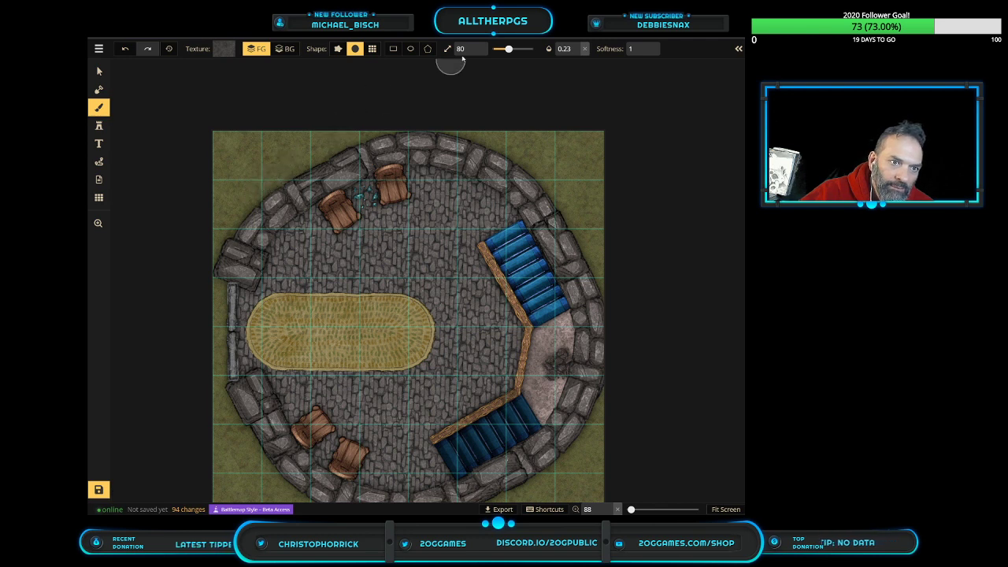
pyautogui.moveTo(560, 48); pyautogui.dragTo(587, 52)
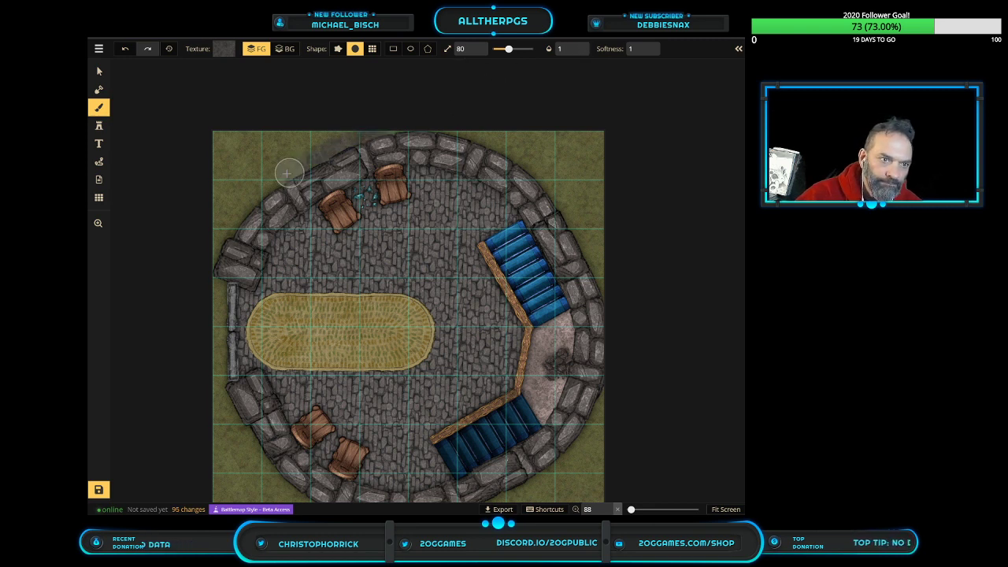
pyautogui.moveTo(216, 234)
pyautogui.mouseDown()
pyautogui.moveTo(215, 182)
pyautogui.moveTo(252, 198)
pyautogui.moveTo(241, 215)
pyautogui.mouseUp()
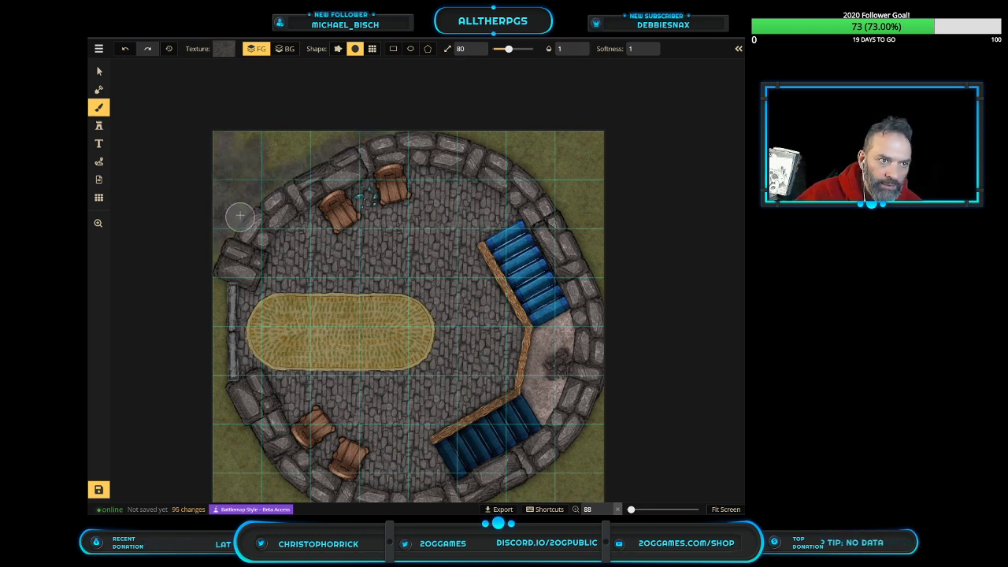
# Enlarge the brush to 117 and paint the remaining ground around the outside of the tower dark grey
pyautogui.click(516, 50)
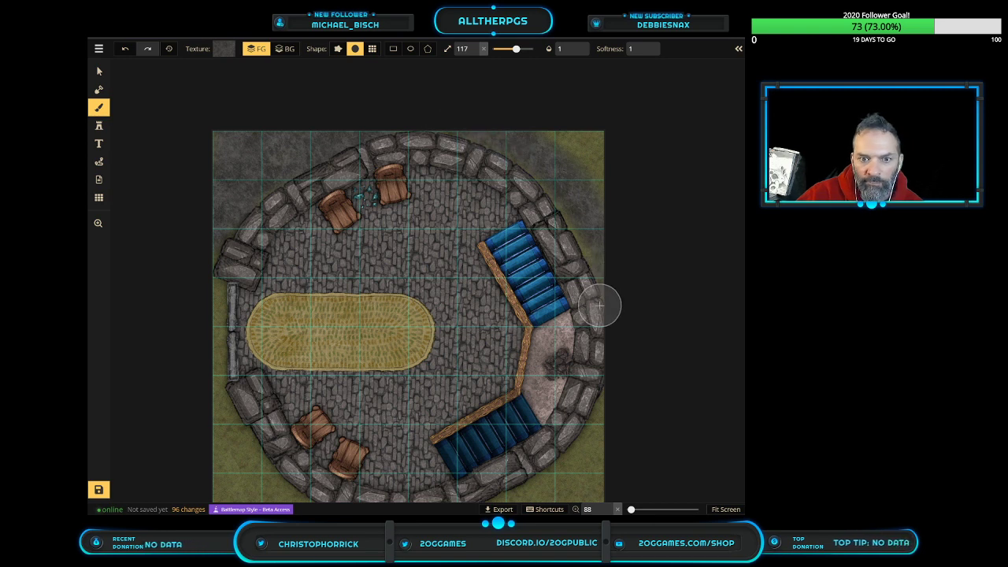
pyautogui.moveTo(590, 231); pyautogui.dragTo(558, 131)
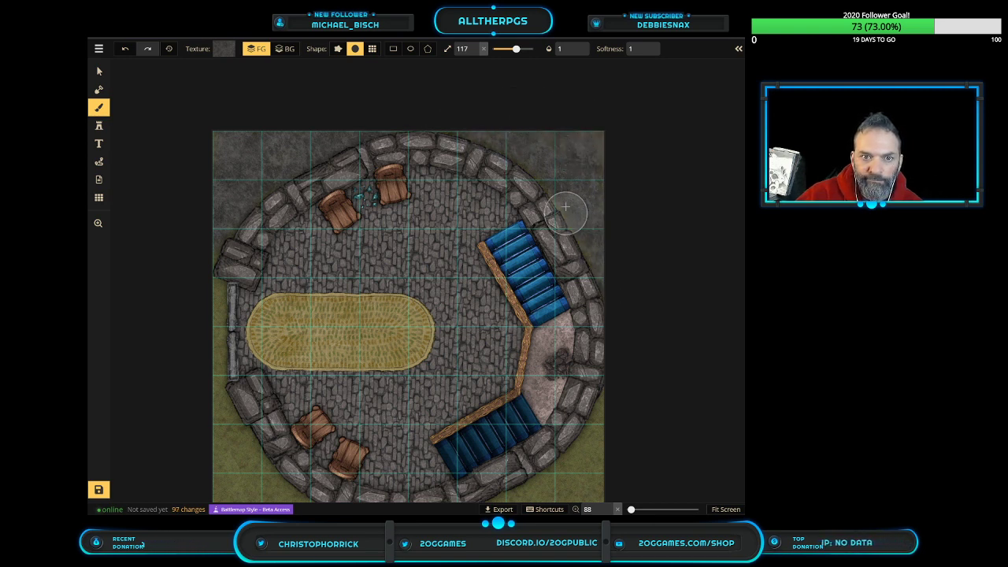
pyautogui.scroll(-2, 621, 288)
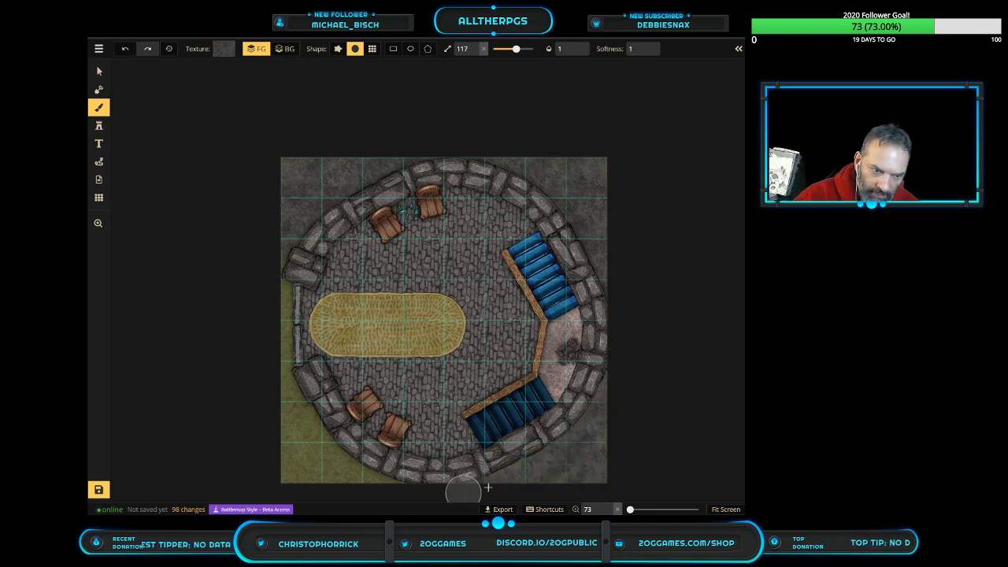
pyautogui.moveTo(479, 475)
pyautogui.mouseDown()
pyautogui.moveTo(398, 477)
pyautogui.moveTo(289, 423)
pyautogui.moveTo(292, 399)
pyautogui.moveTo(309, 423)
pyautogui.moveTo(286, 438)
pyautogui.moveTo(364, 479)
pyautogui.moveTo(263, 401)
pyautogui.moveTo(282, 379)
pyautogui.moveTo(268, 308)
pyautogui.moveTo(274, 255)
pyautogui.moveTo(305, 194)
pyautogui.moveTo(282, 283)
pyautogui.moveTo(277, 392)
pyautogui.moveTo(285, 376)
pyautogui.moveTo(344, 475)
pyautogui.moveTo(394, 484)
pyautogui.moveTo(275, 473)
pyautogui.moveTo(601, 478)
pyautogui.mouseUp()
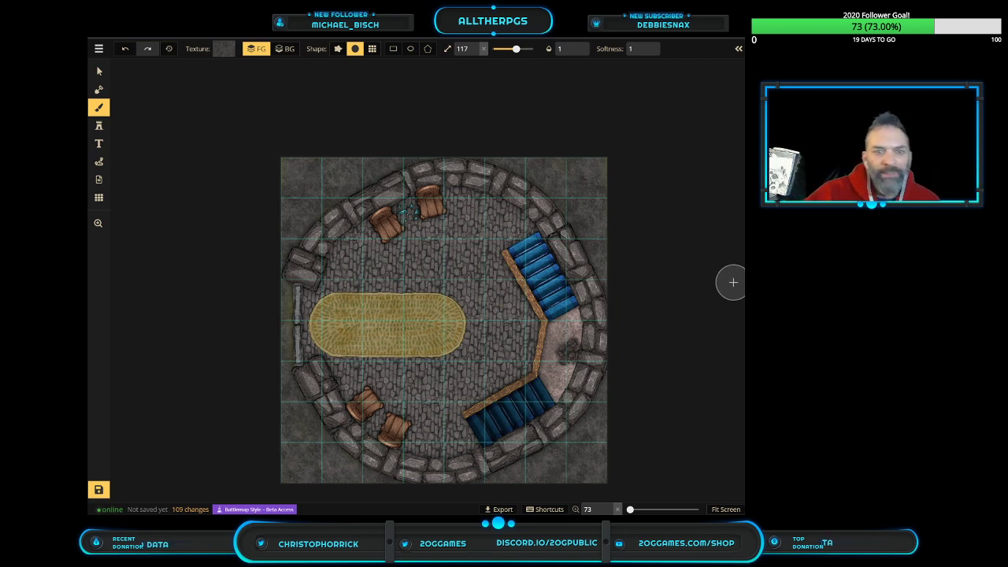
# Choose the olive-green ground texture from the texture catalog and paint it over the ground outside the tower's left side
pyautogui.click(224, 48)
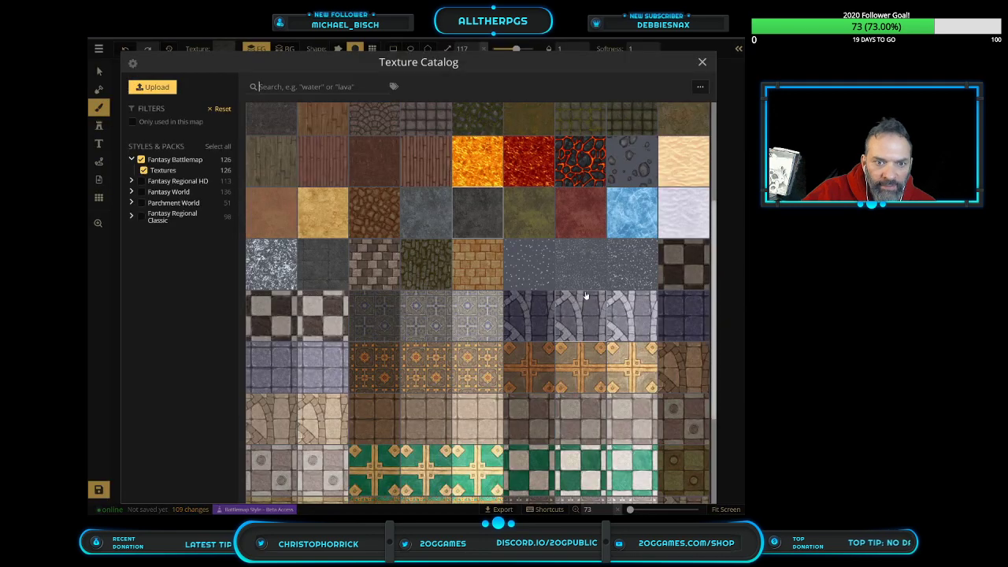
pyautogui.scroll(-1, 409, 369)
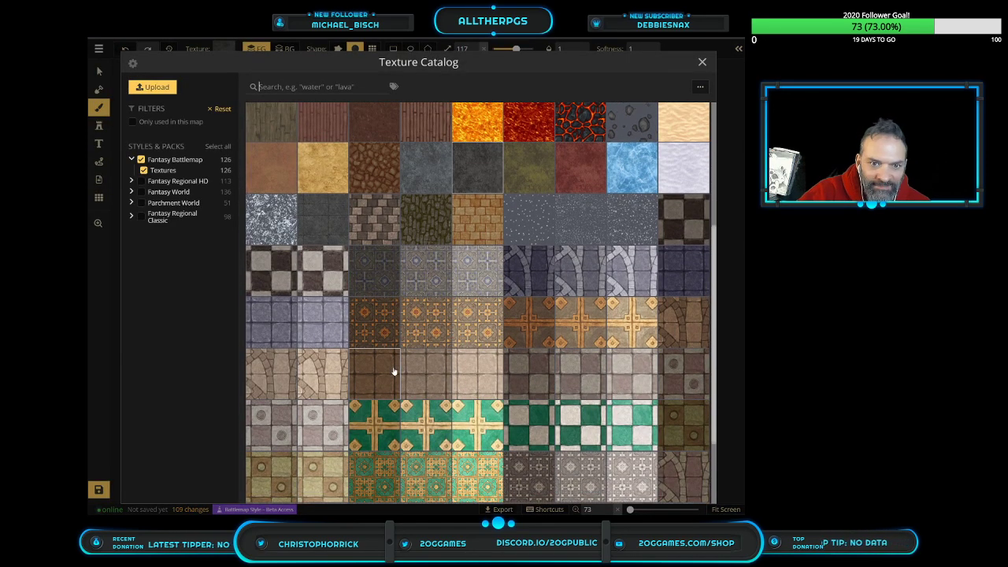
pyautogui.click(531, 173)
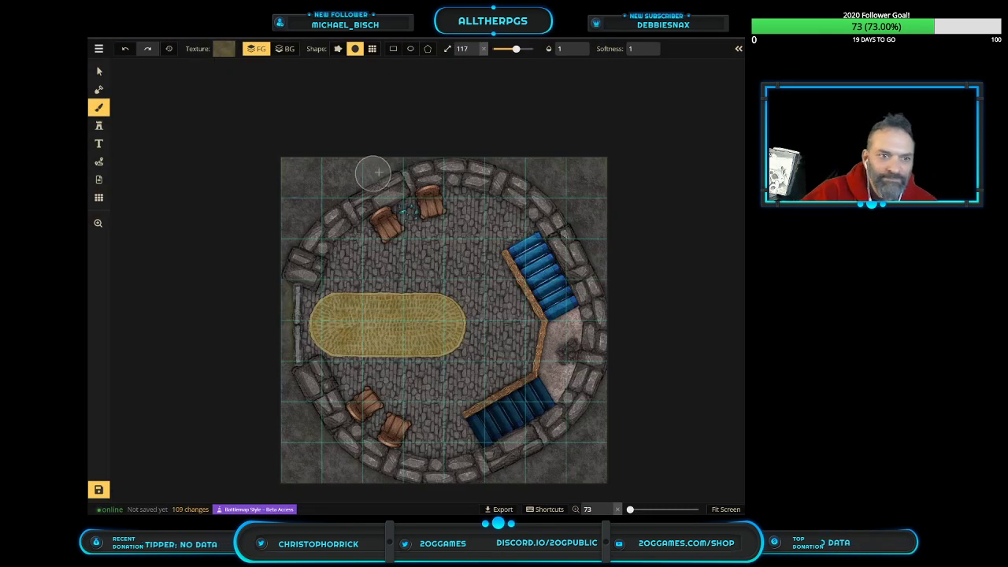
pyautogui.moveTo(365, 169)
pyautogui.mouseDown()
pyautogui.moveTo(268, 237)
pyautogui.moveTo(337, 150)
pyautogui.moveTo(274, 191)
pyautogui.moveTo(284, 245)
pyautogui.moveTo(335, 193)
pyautogui.moveTo(315, 209)
pyautogui.mouseUp()
pyautogui.moveTo(282, 387)
pyautogui.mouseDown()
pyautogui.moveTo(378, 486)
pyautogui.moveTo(286, 455)
pyautogui.moveTo(329, 452)
pyautogui.moveTo(268, 335)
pyautogui.moveTo(272, 304)
pyautogui.moveTo(311, 477)
pyautogui.mouseUp()
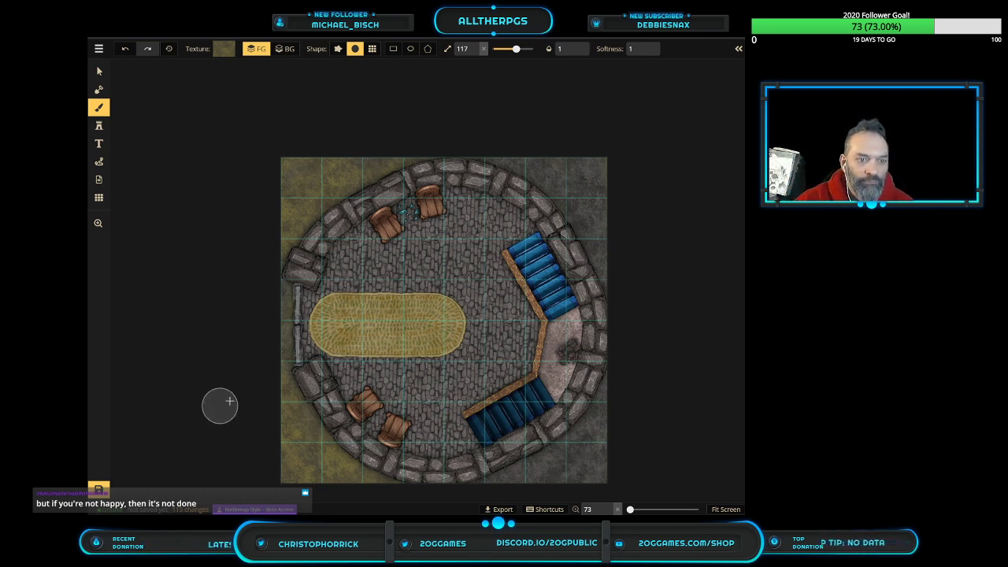
# Search the stamp catalog for TORCH, choose the Torches stamp set and select its third variant
pyautogui.scroll(1, 377, 481)
pyautogui.scroll(2, 378, 482)
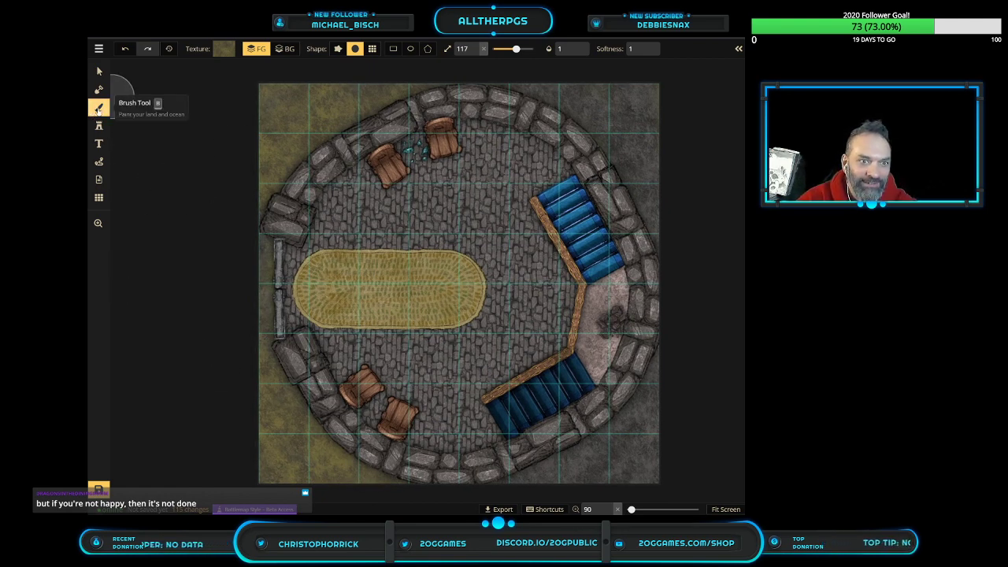
pyautogui.click(99, 108)
pyautogui.click(99, 126)
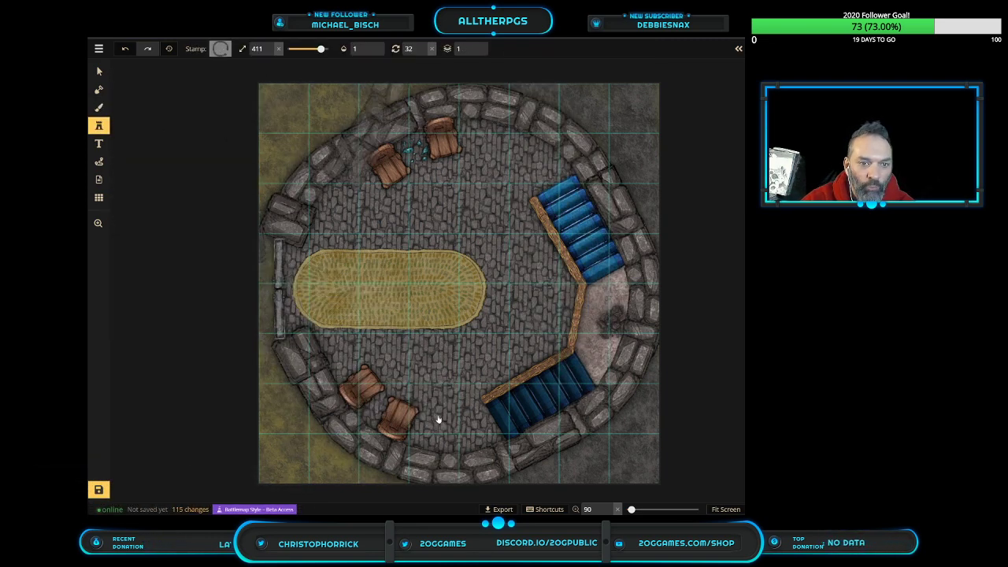
pyautogui.click(450, 407)
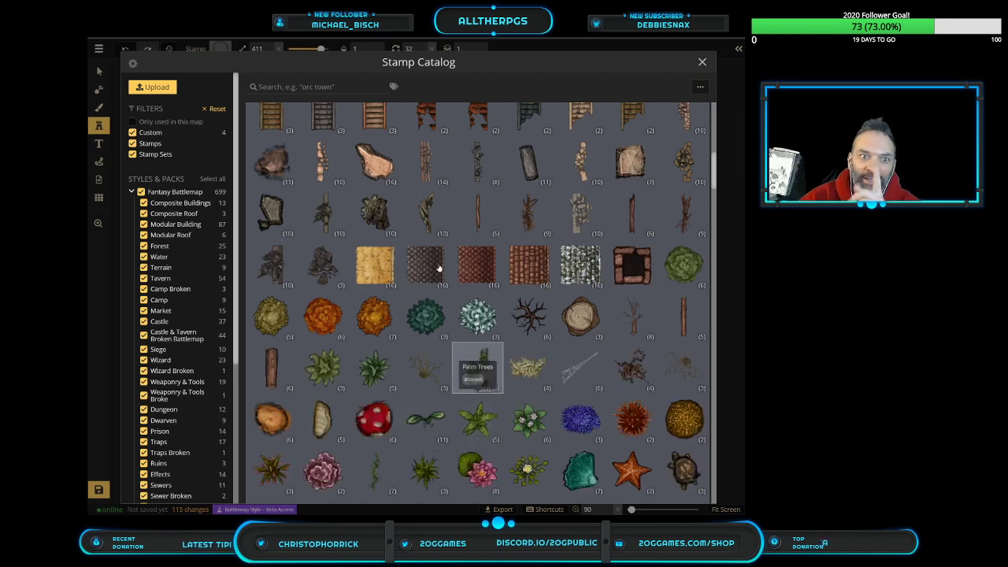
pyautogui.click(308, 86)
pyautogui.write('TORCH')
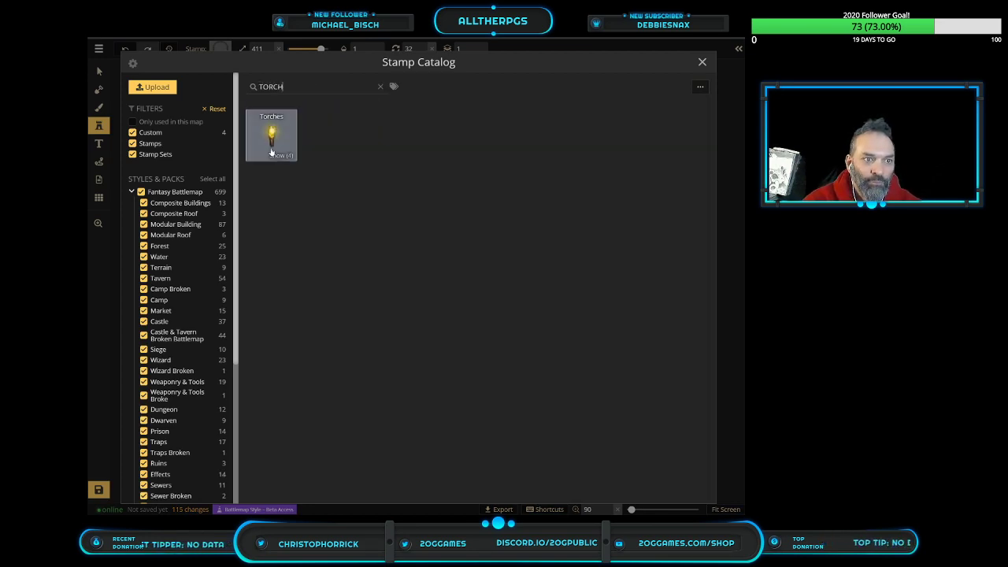
pyautogui.click(271, 137)
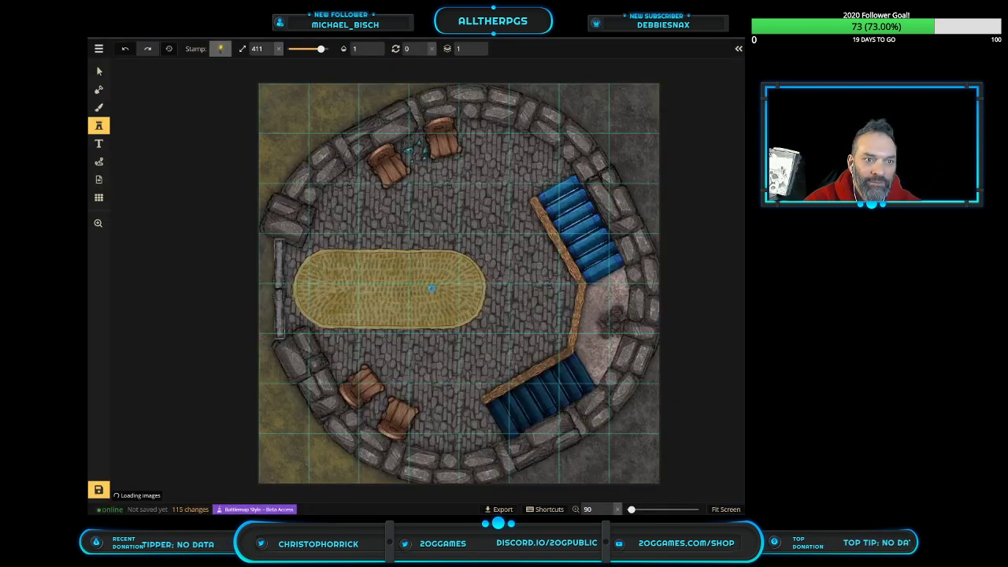
pyautogui.click(738, 48)
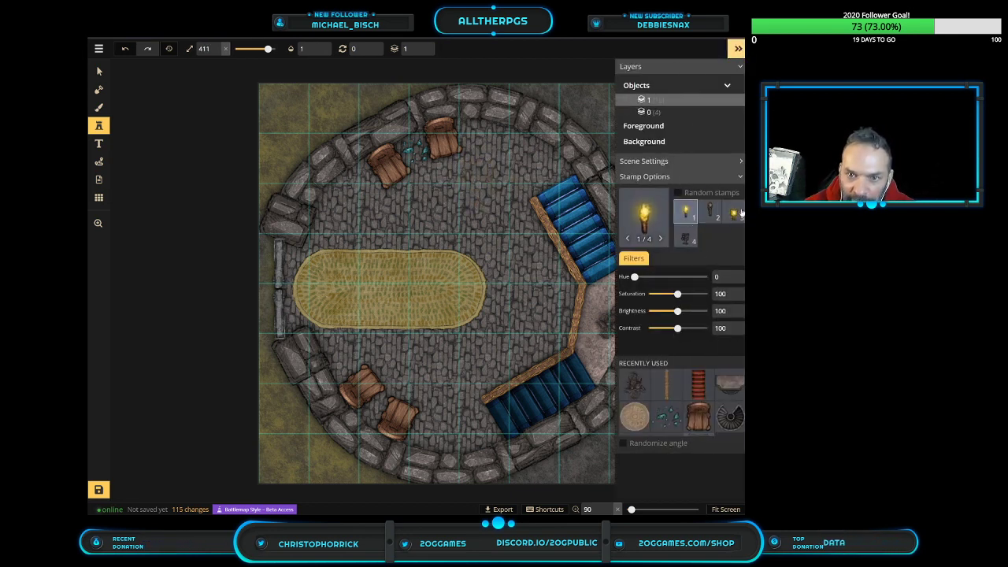
pyautogui.click(734, 215)
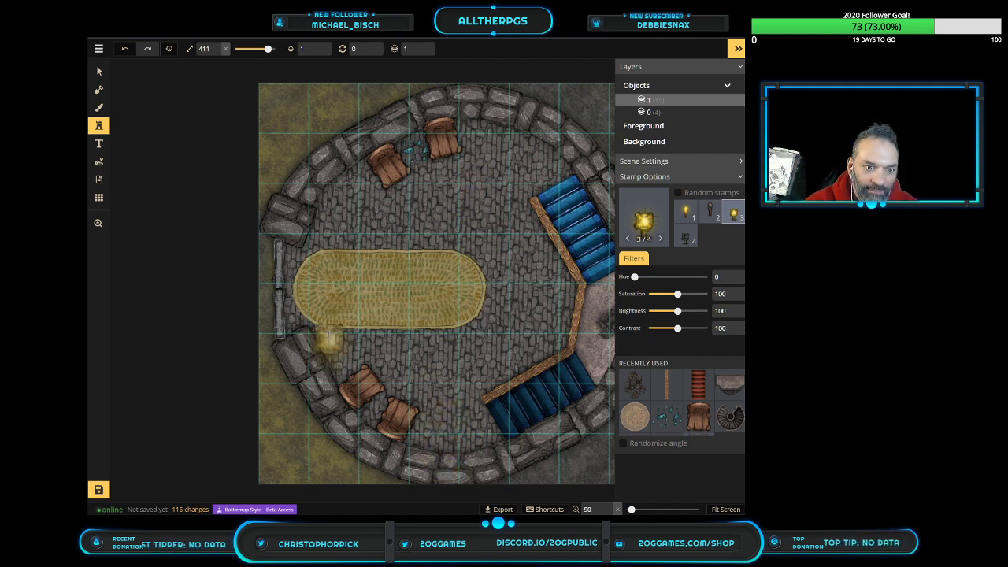
# Place a torch on the inner wall just below the left entrance, sized 228 and rotated to 57 degrees
pyautogui.click(332, 336)
pyautogui.scroll(3, 360, 409)
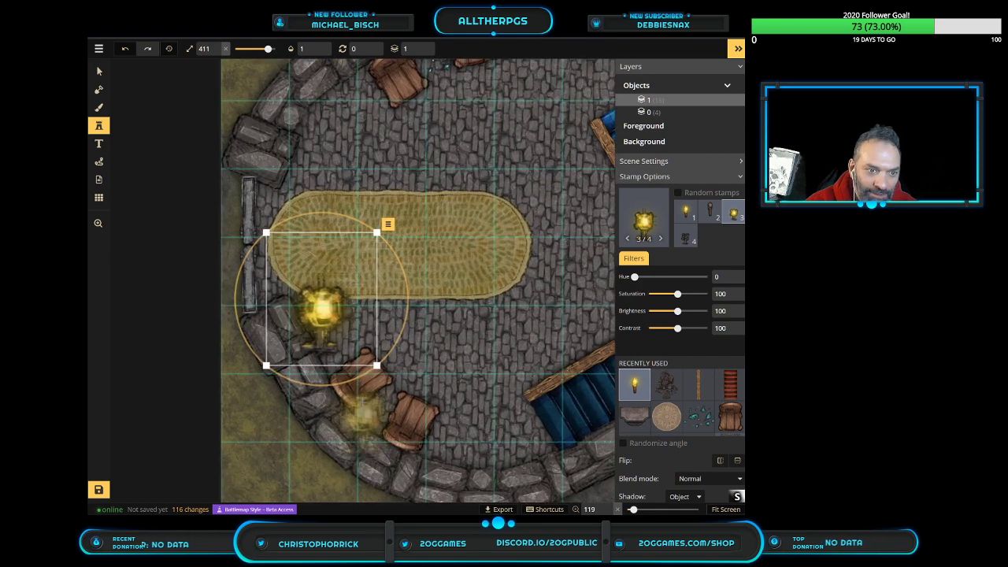
pyautogui.moveTo(378, 233); pyautogui.dragTo(319, 320)
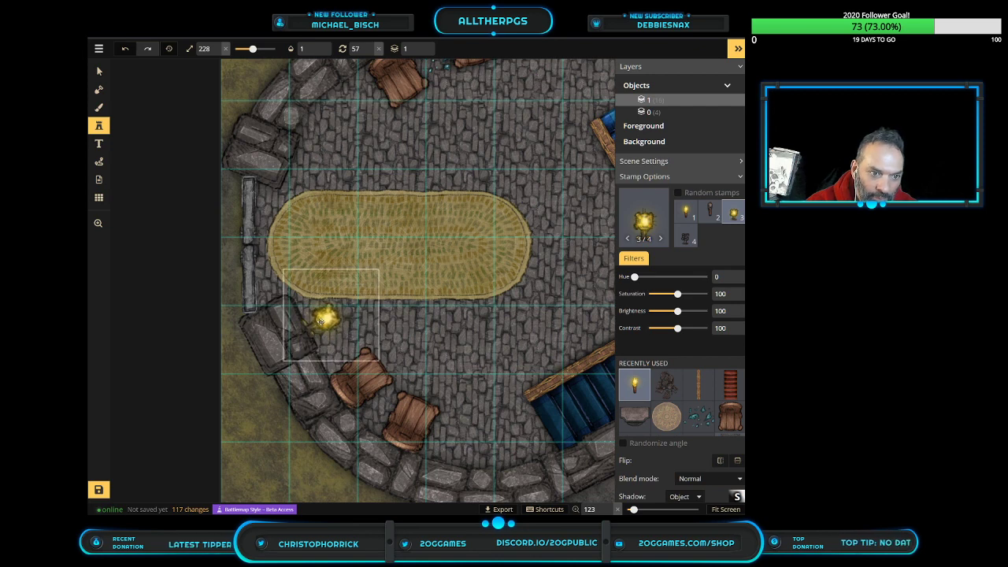
pyautogui.click(319, 318)
# Place a second torch on the inner wall just above the left entrance and rotate it to 107 degrees
pyautogui.click(309, 150)
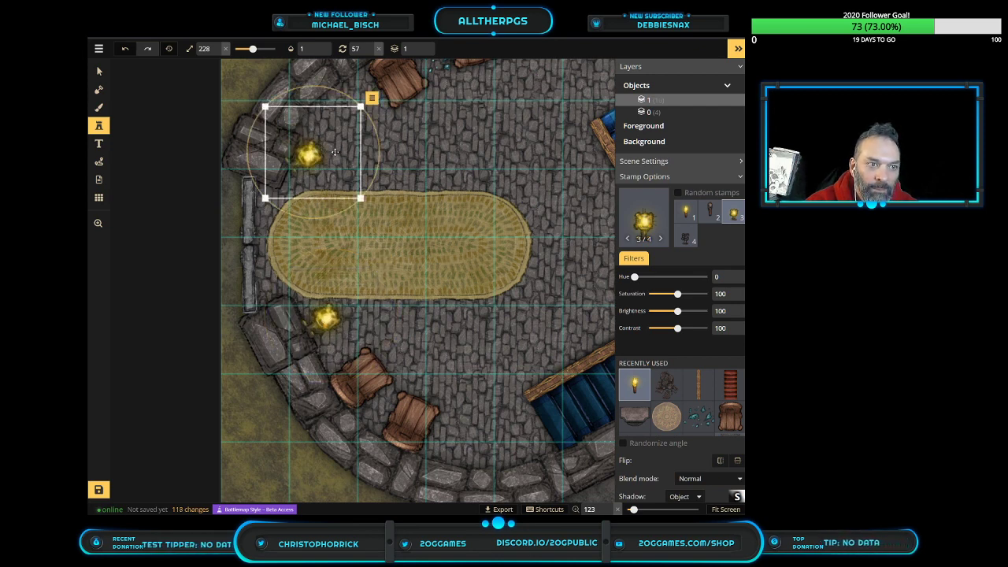
pyautogui.moveTo(368, 205); pyautogui.dragTo(372, 99)
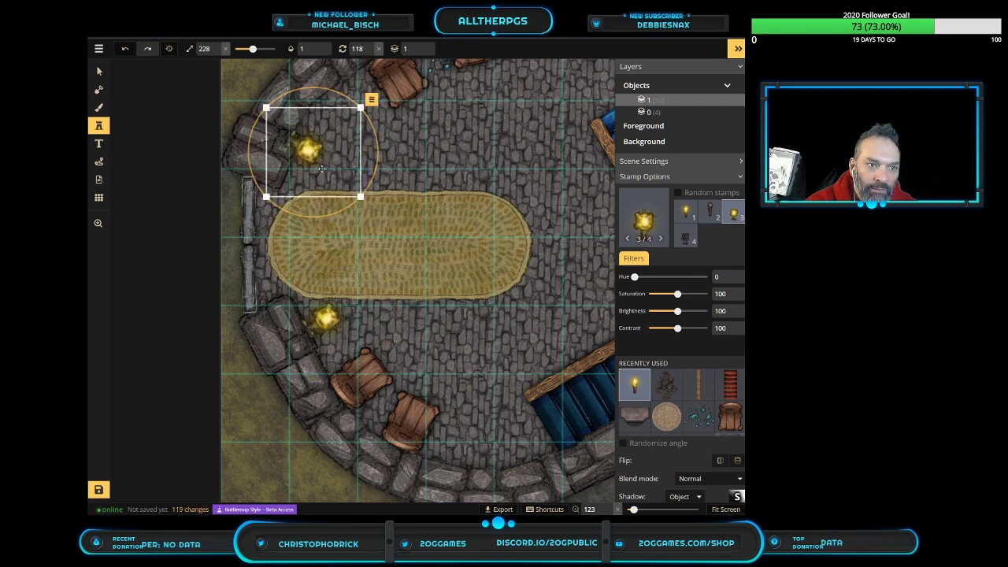
pyautogui.click(311, 168)
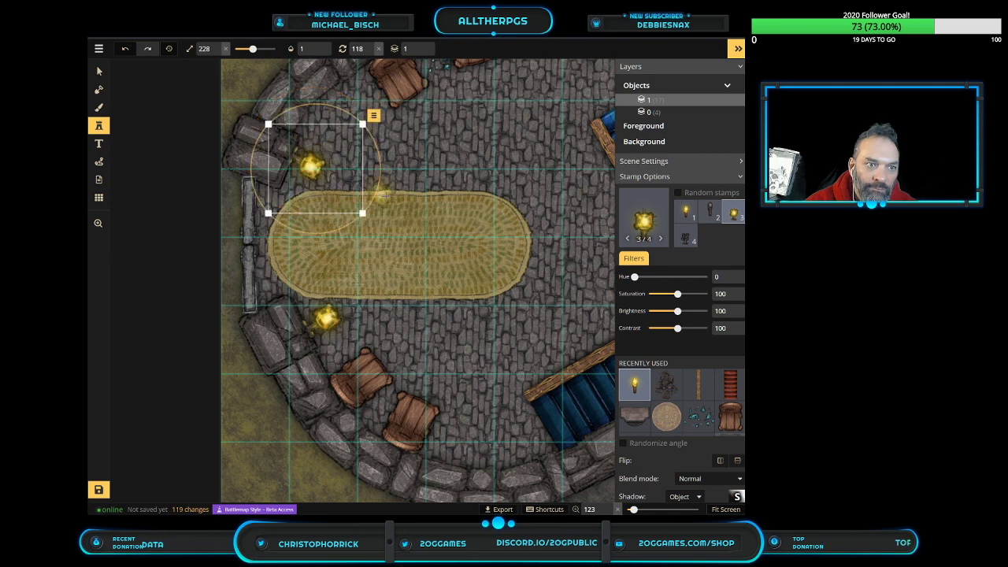
pyautogui.moveTo(259, 204); pyautogui.dragTo(270, 213)
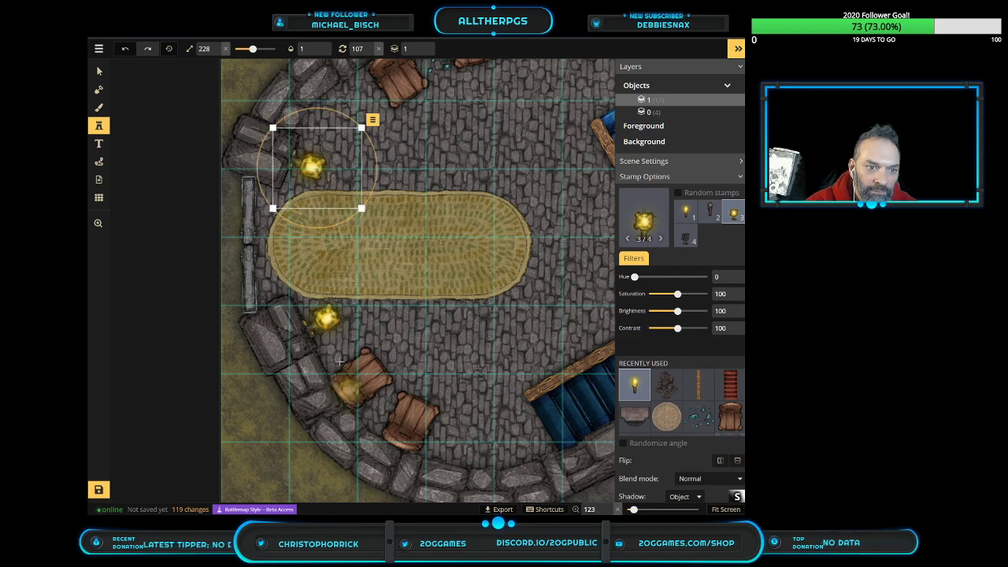
# Place a torch on the upper inner wall between the chairs and the blue stairs, rotated to 194 degrees
pyautogui.scroll(-2, 394, 358)
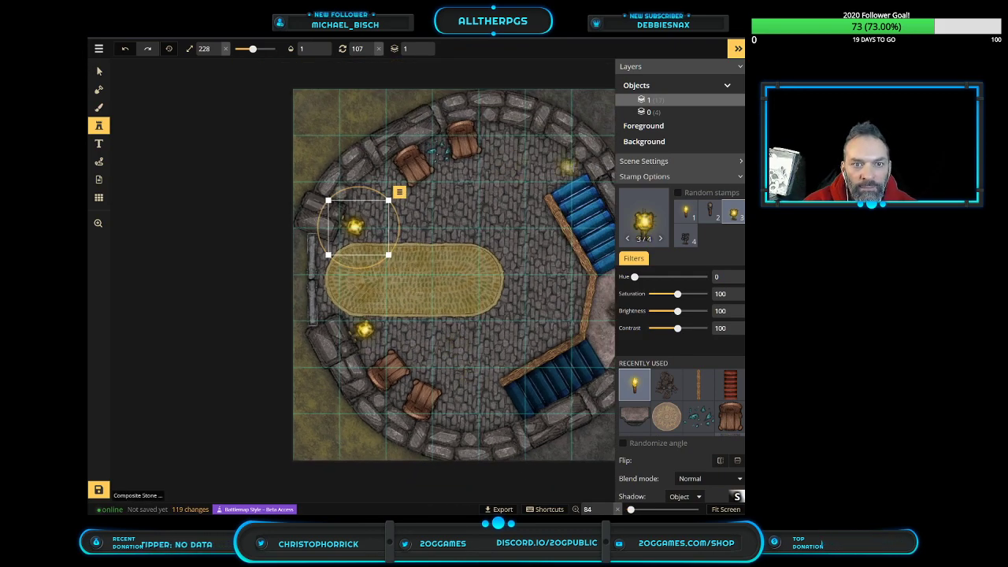
pyautogui.scroll(5, 519, 167)
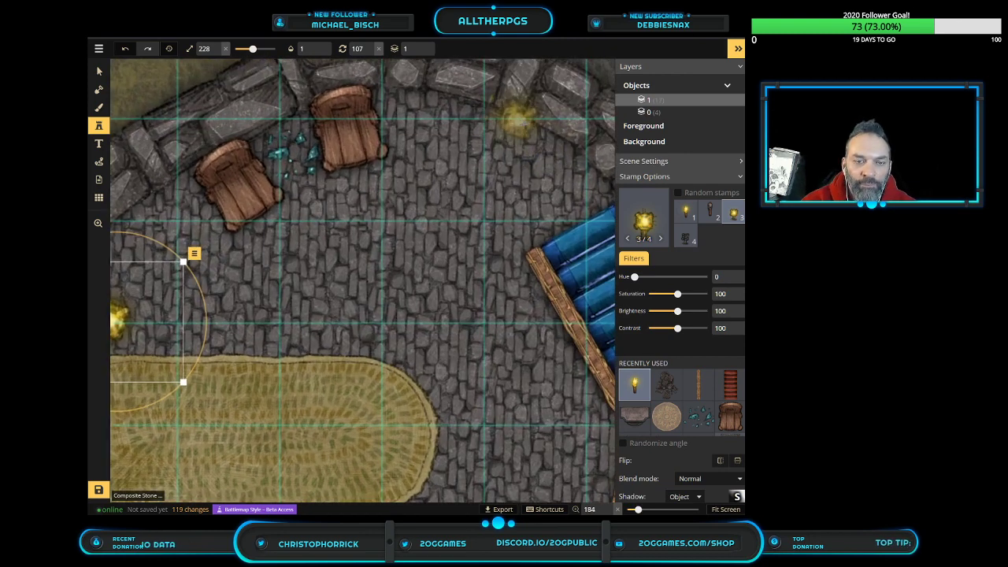
pyautogui.click(518, 119)
pyautogui.moveTo(609, 163); pyautogui.dragTo(544, 212)
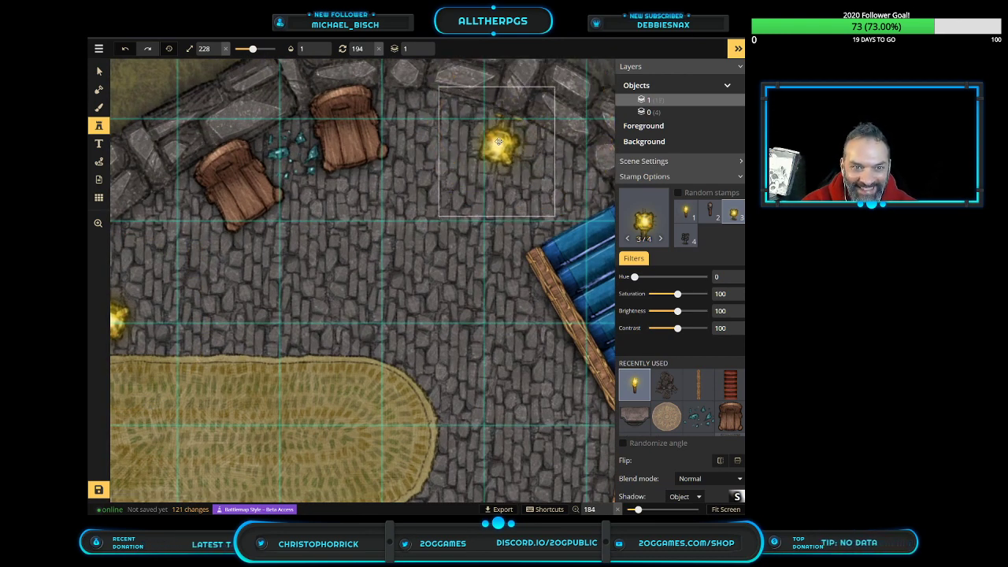
pyautogui.click(500, 138)
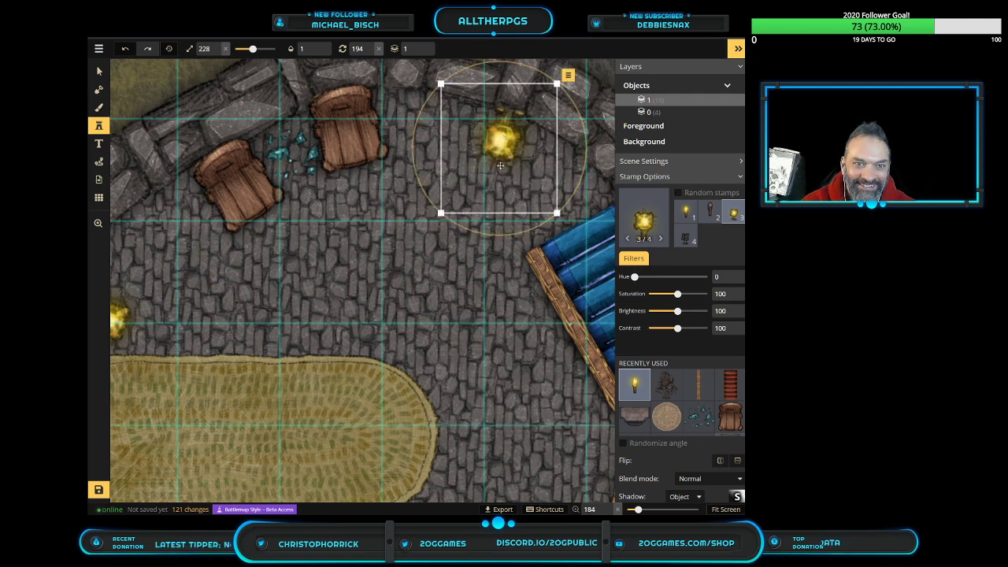
# Place a torch against the wall at the upper end of the marble landing, sized 140 and rotated to 249 degrees
pyautogui.scroll(-3, 495, 282)
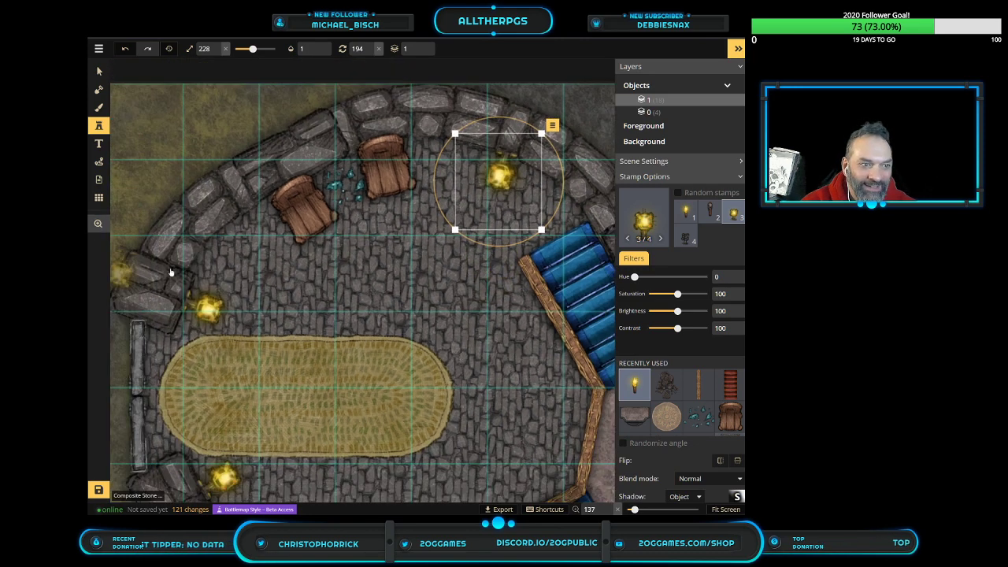
pyautogui.click(98, 223)
pyautogui.scroll(-5, 502, 371)
pyautogui.moveTo(502, 372); pyautogui.dragTo(427, 272)
pyautogui.moveTo(505, 128); pyautogui.dragTo(500, 386)
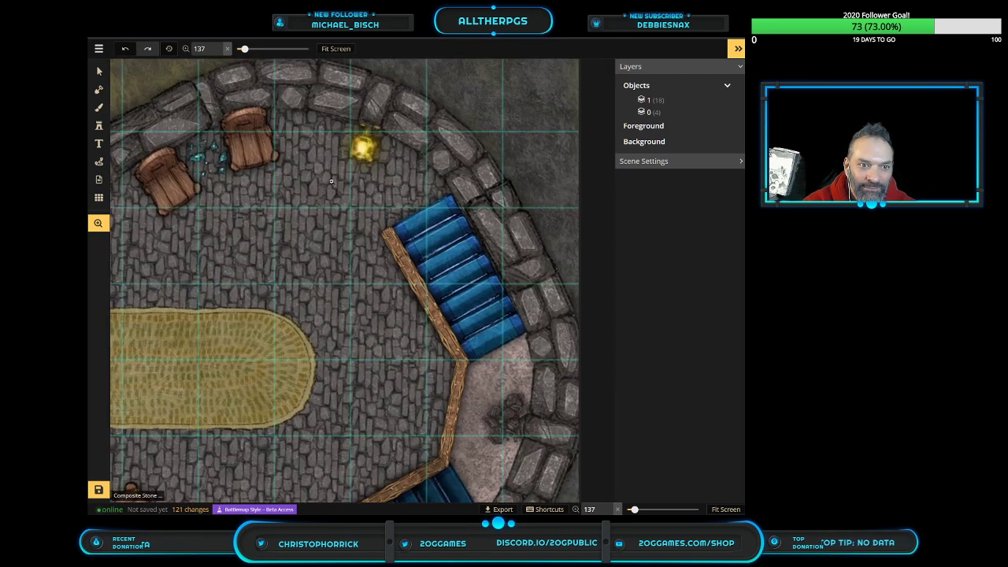
pyautogui.click(98, 128)
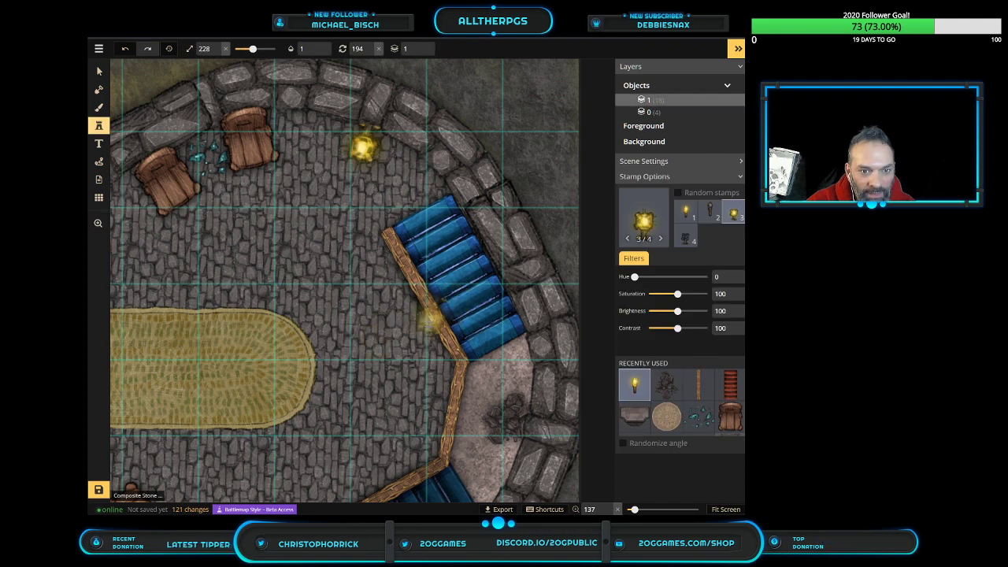
pyautogui.click(504, 311)
pyautogui.scroll(3, 523, 339)
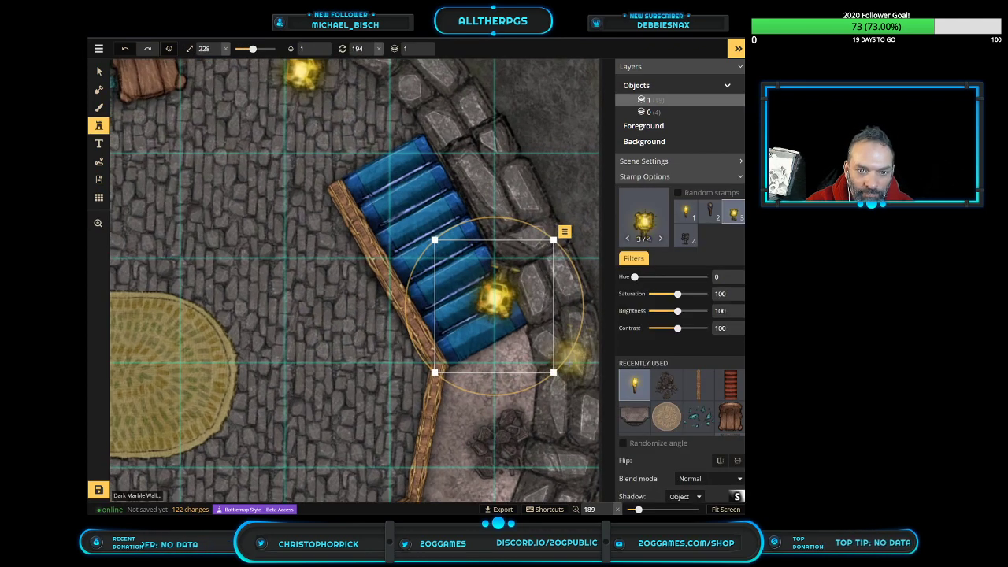
pyautogui.moveTo(568, 358); pyautogui.dragTo(508, 394)
pyautogui.moveTo(503, 299); pyautogui.dragTo(509, 362)
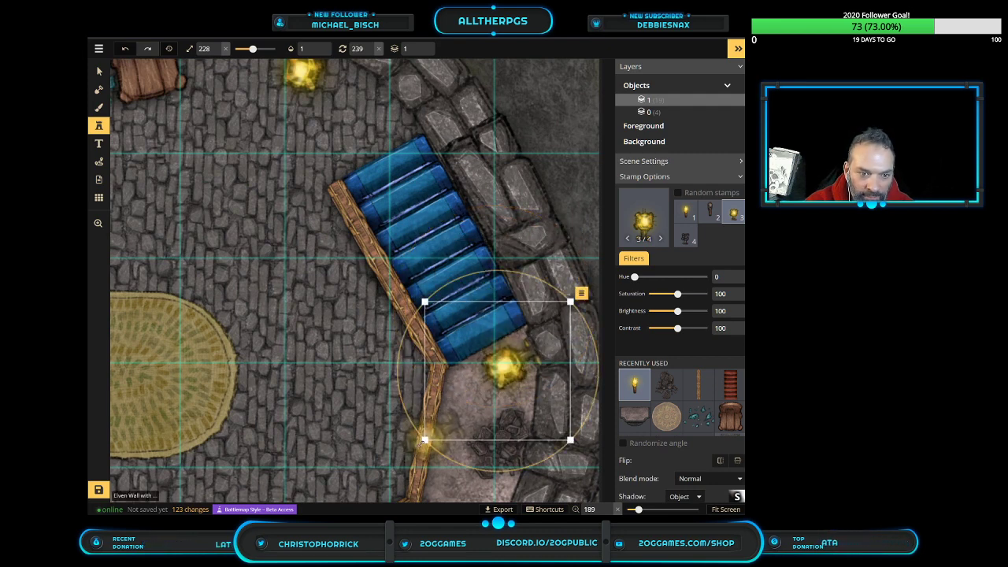
pyautogui.moveTo(435, 433); pyautogui.dragTo(468, 407)
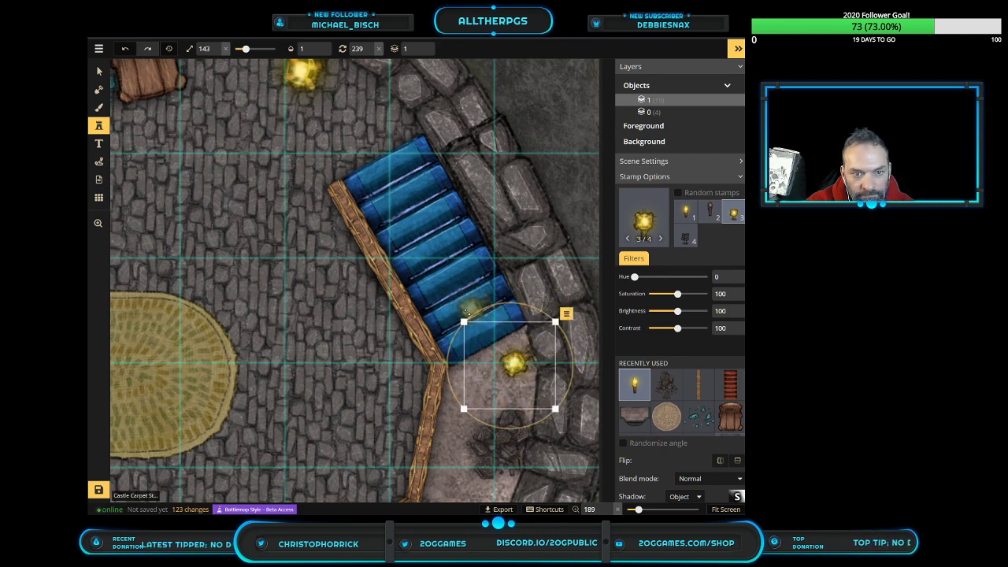
pyautogui.moveTo(466, 314); pyautogui.dragTo(500, 309)
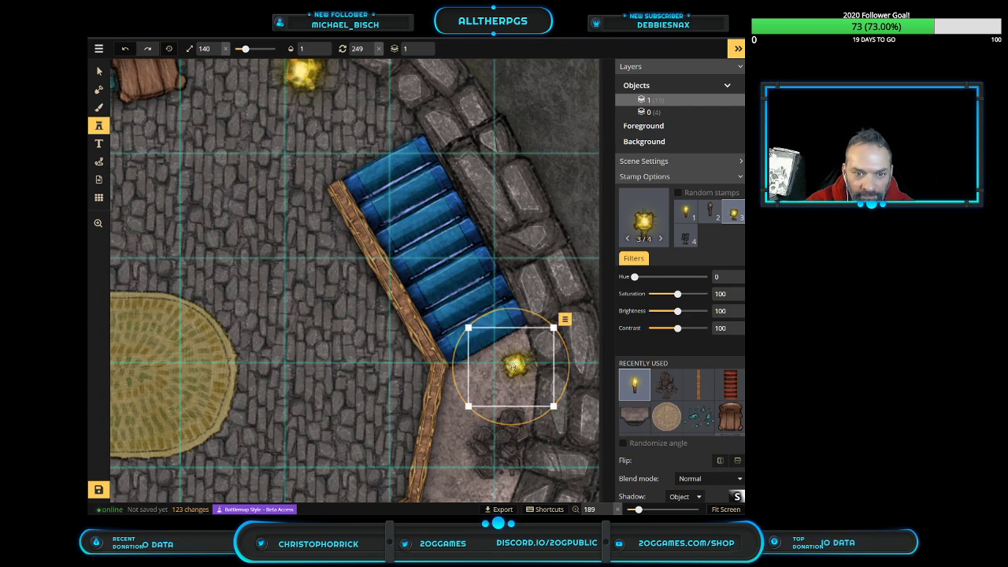
# Nudge the marble landing's torch into place, and shrink the upper wall torch by the blue stairs to size 171
pyautogui.moveTo(510, 366); pyautogui.dragTo(514, 366)
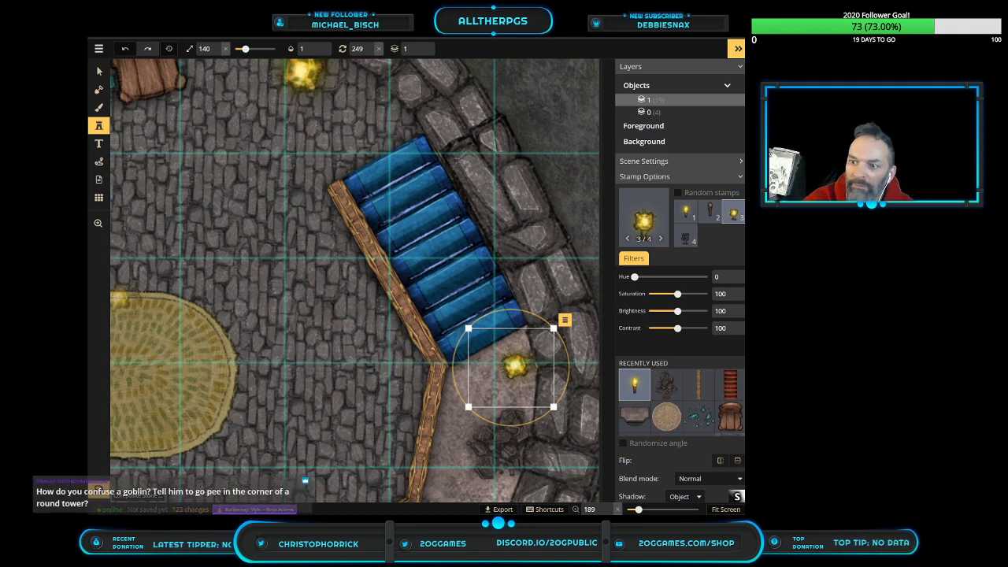
pyautogui.click(99, 71)
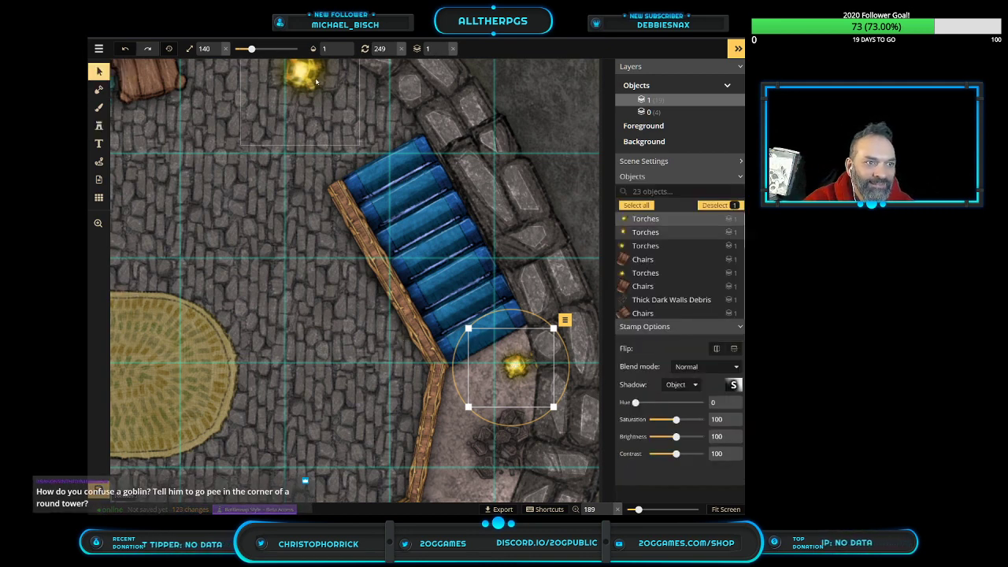
pyautogui.click(255, 148)
pyautogui.scroll(-2, 244, 143)
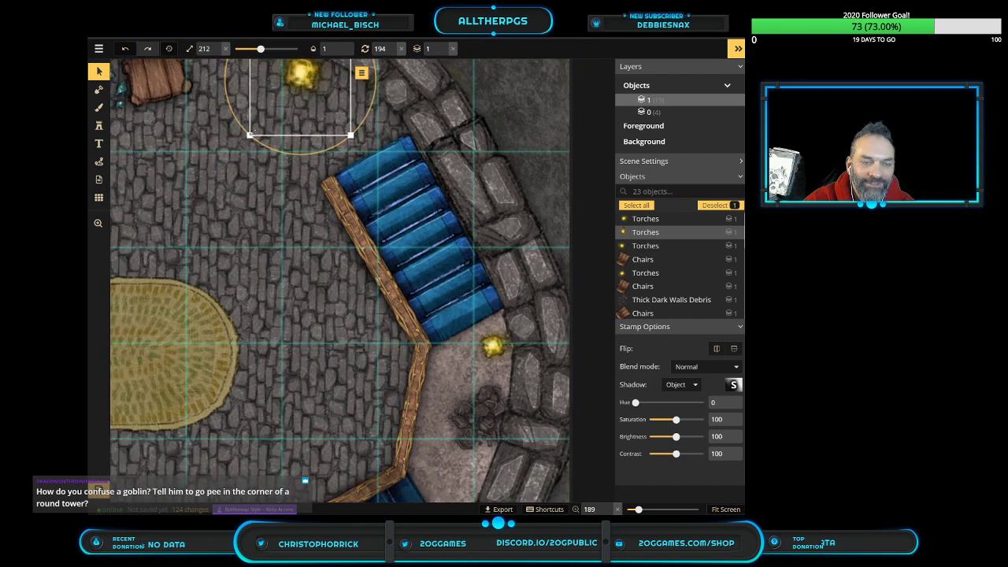
pyautogui.scroll(-2, 233, 141)
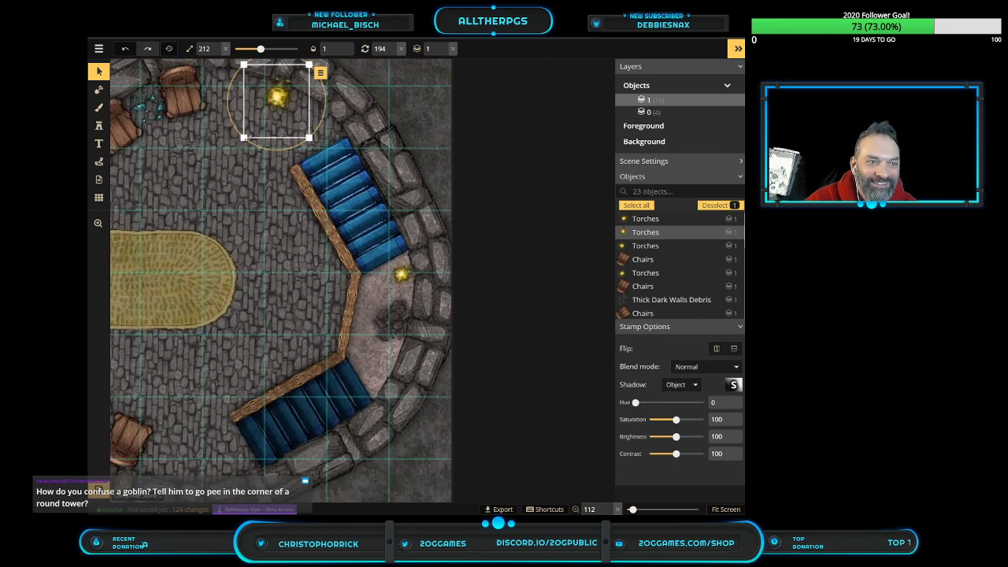
pyautogui.moveTo(248, 131); pyautogui.dragTo(274, 95)
pyautogui.moveTo(246, 132); pyautogui.dragTo(272, 93)
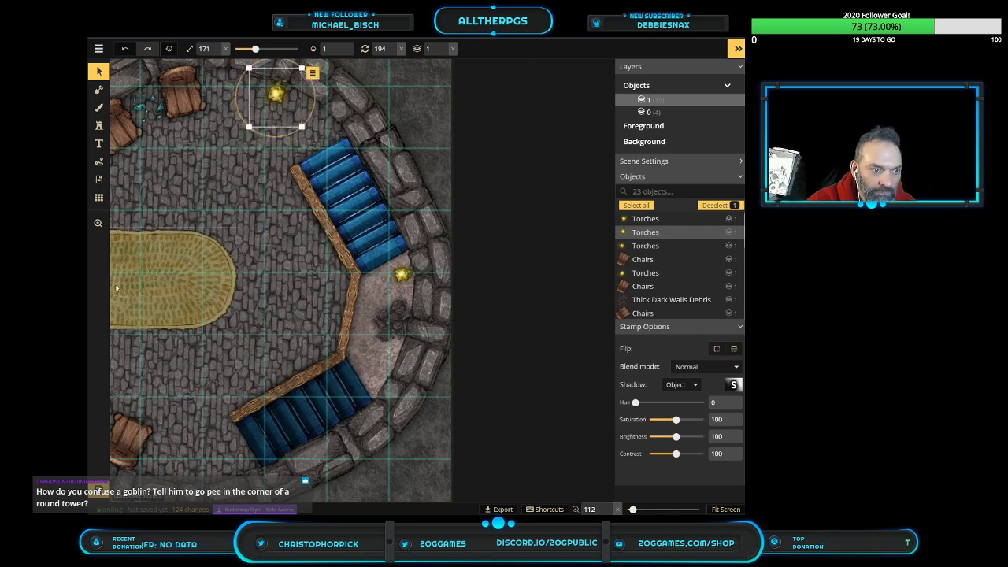
# Shrink the torch just below the left entrance to size 182 and move it back against the wall
pyautogui.click(98, 224)
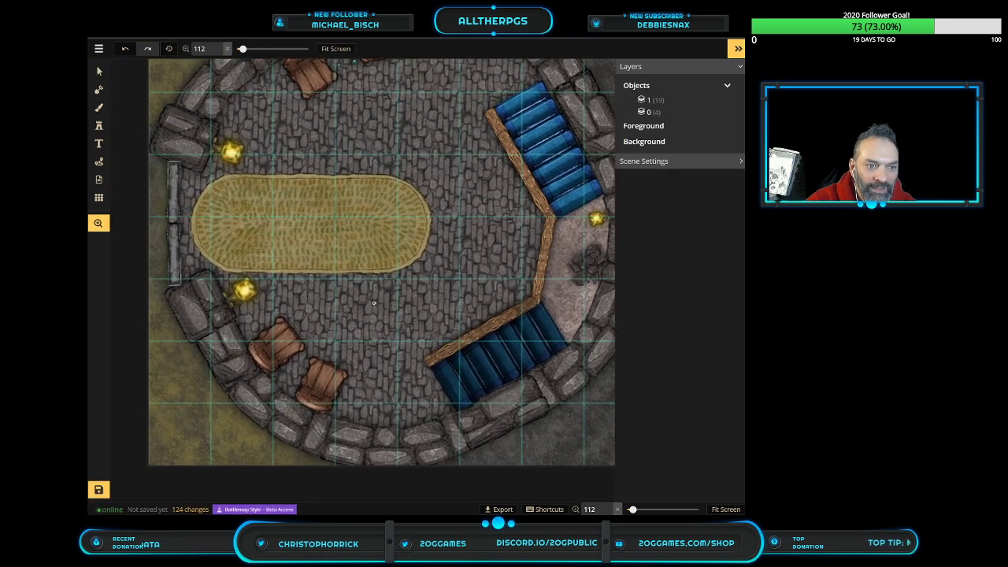
pyautogui.click(237, 293)
pyautogui.press('v')
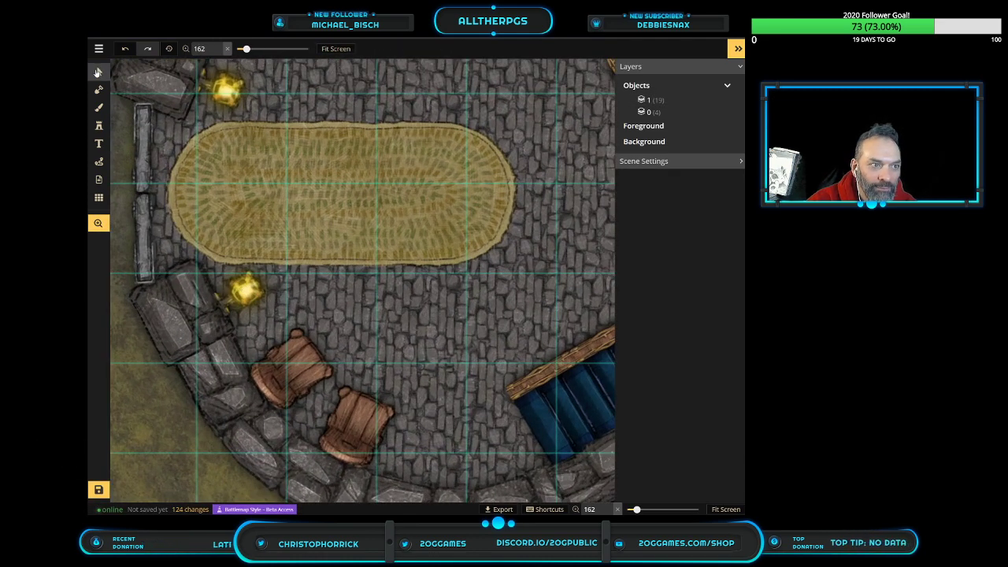
pyautogui.click(246, 291)
pyautogui.click(315, 234)
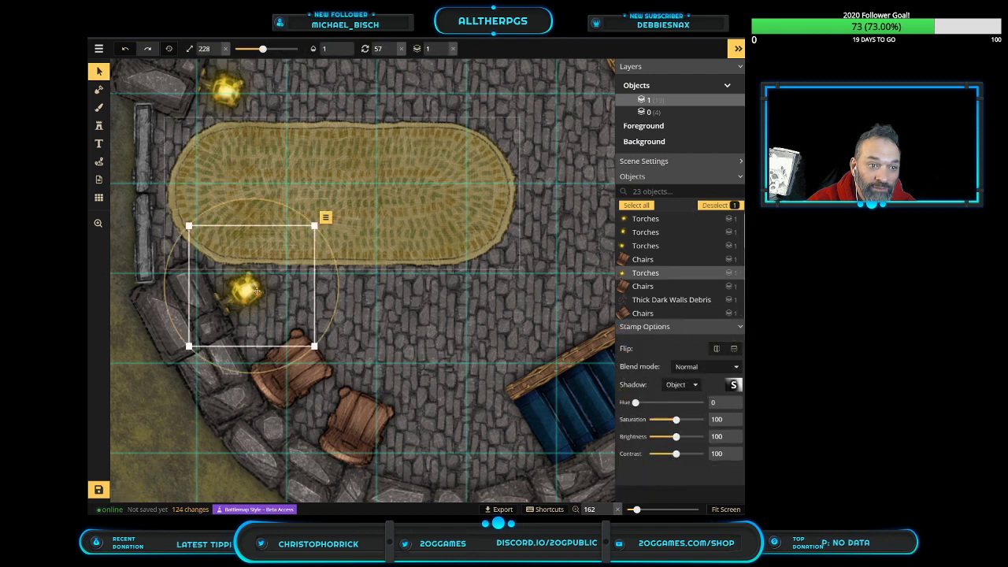
pyautogui.moveTo(319, 221); pyautogui.dragTo(294, 239)
pyautogui.moveTo(233, 300); pyautogui.dragTo(237, 314)
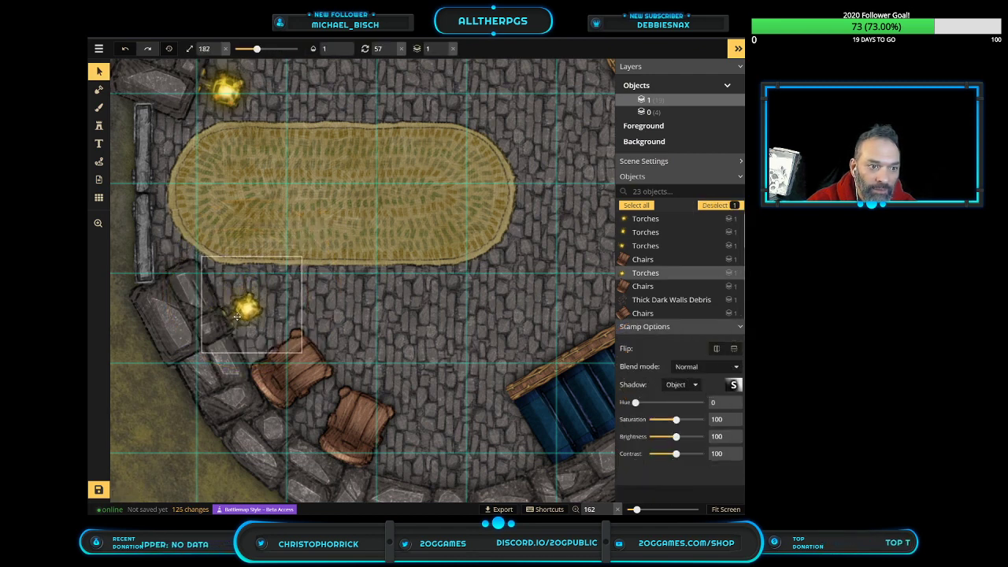
# Shrink the torch just above the left entrance to size 172, rotate it to 111 degrees and reposition it by the wall
pyautogui.click(228, 91)
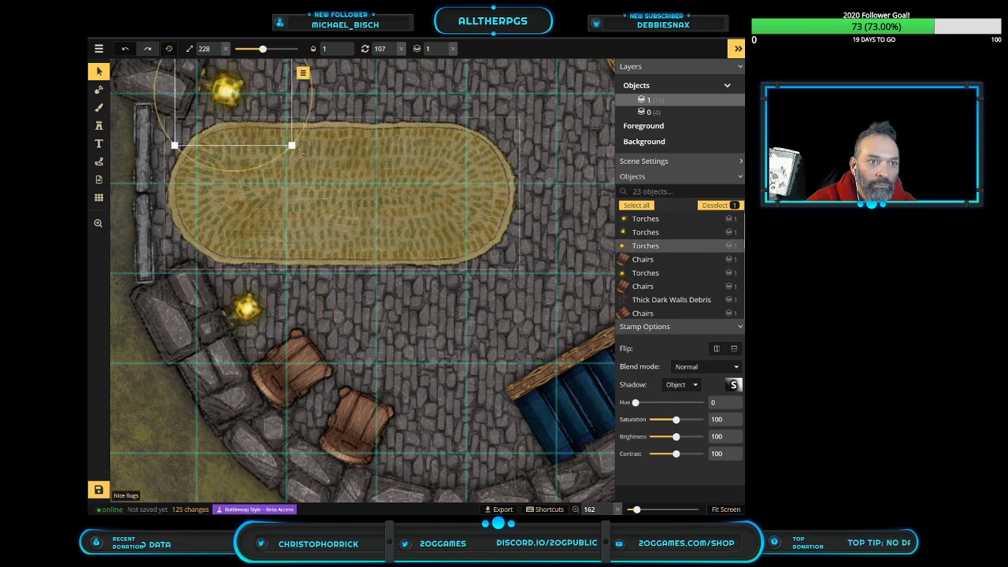
pyautogui.moveTo(291, 145); pyautogui.dragTo(262, 119)
pyautogui.moveTo(209, 84); pyautogui.dragTo(223, 78)
pyautogui.moveTo(259, 131); pyautogui.dragTo(255, 135)
pyautogui.moveTo(227, 80); pyautogui.dragTo(223, 79)
# Hide the grid on the whole tower map
pyautogui.scroll(-5, 293, 305)
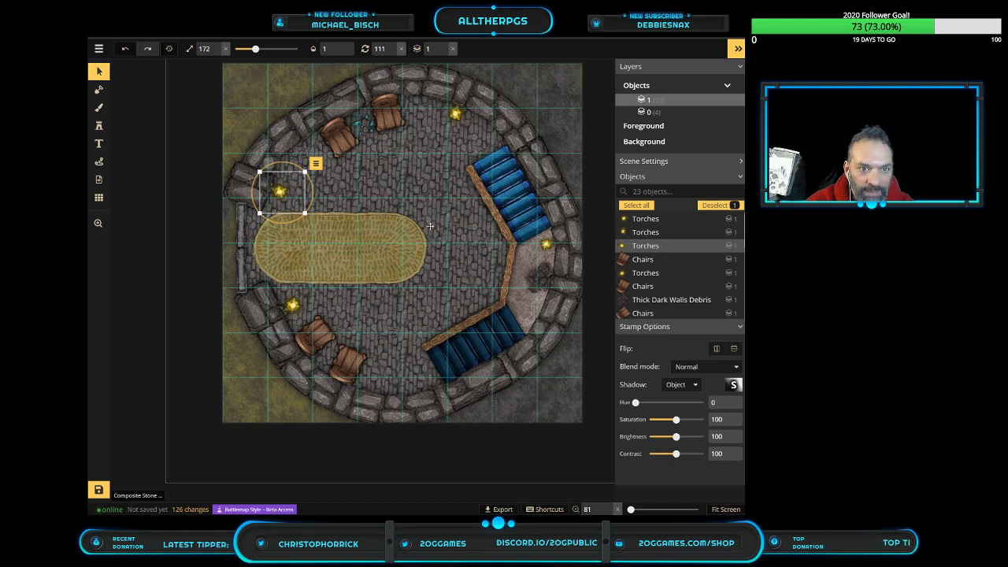
pyautogui.click(98, 197)
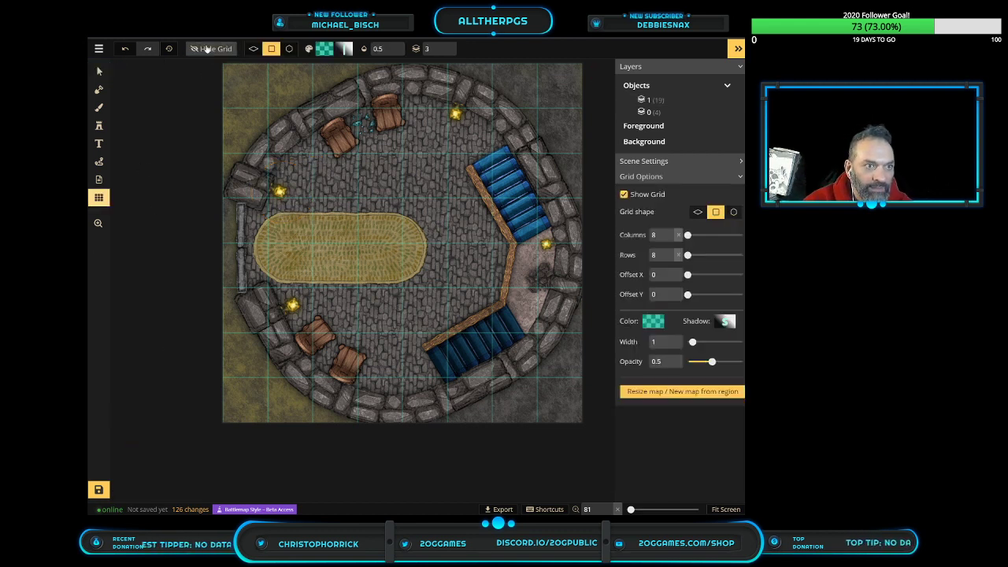
pyautogui.click(211, 49)
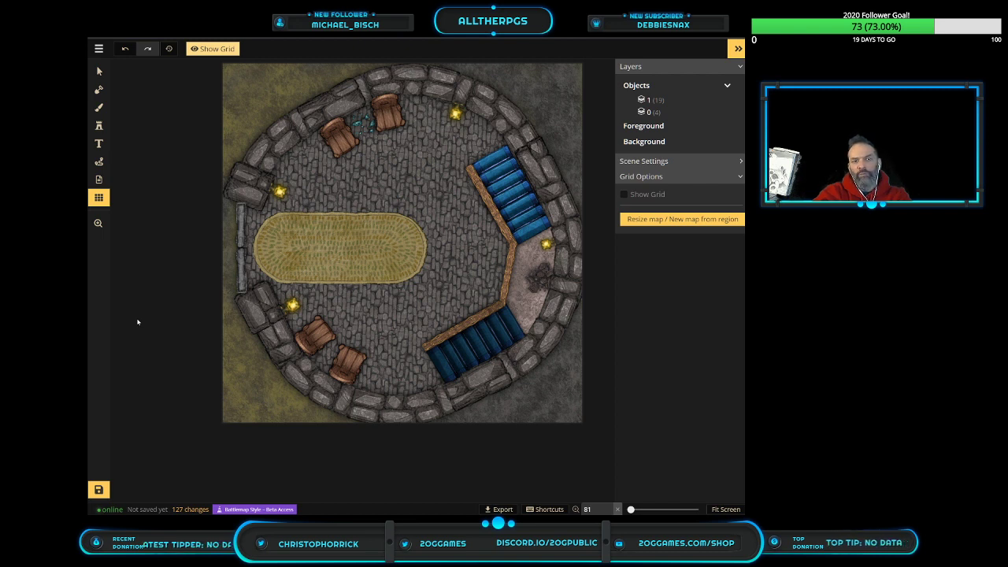
# Enlarge the oval rug in the middle of the tower to size 300 and adjust its position
pyautogui.press('v')
pyautogui.click(378, 250)
pyautogui.moveTo(428, 211); pyautogui.dragTo(458, 197)
pyautogui.moveTo(388, 227); pyautogui.dragTo(390, 234)
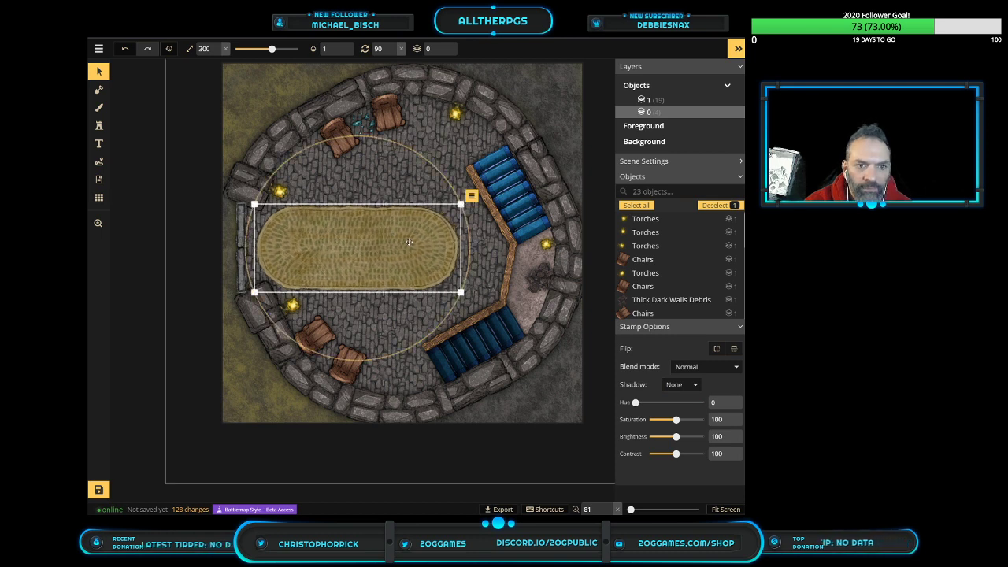
# Reduce the wall debris on the marble landing to size 74
pyautogui.click(171, 337)
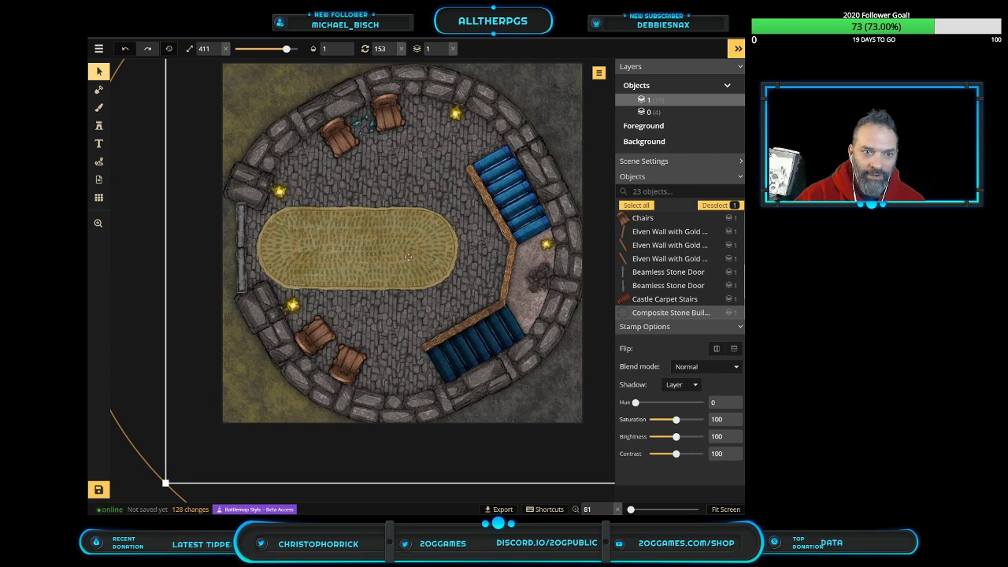
pyautogui.click(523, 272)
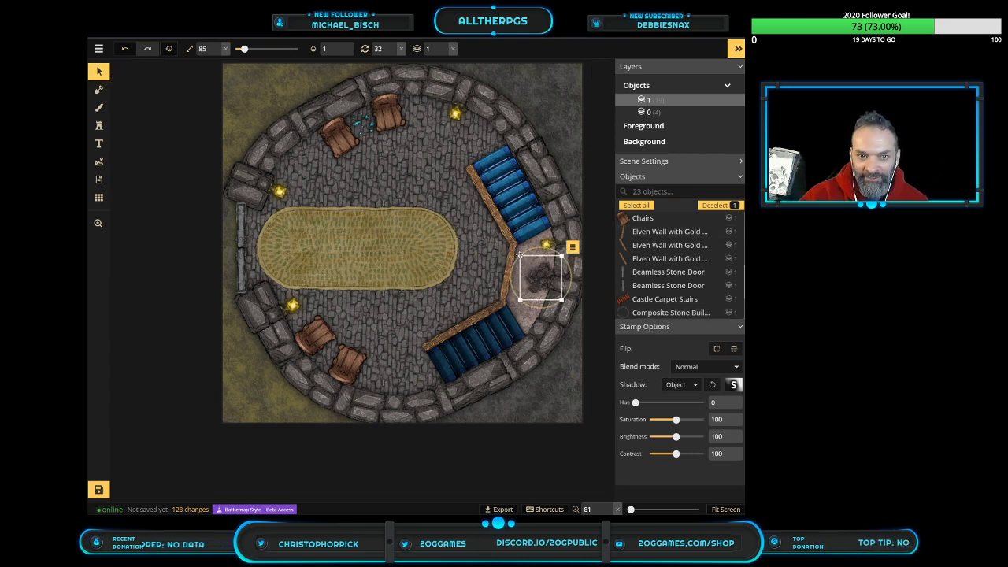
pyautogui.click(540, 274)
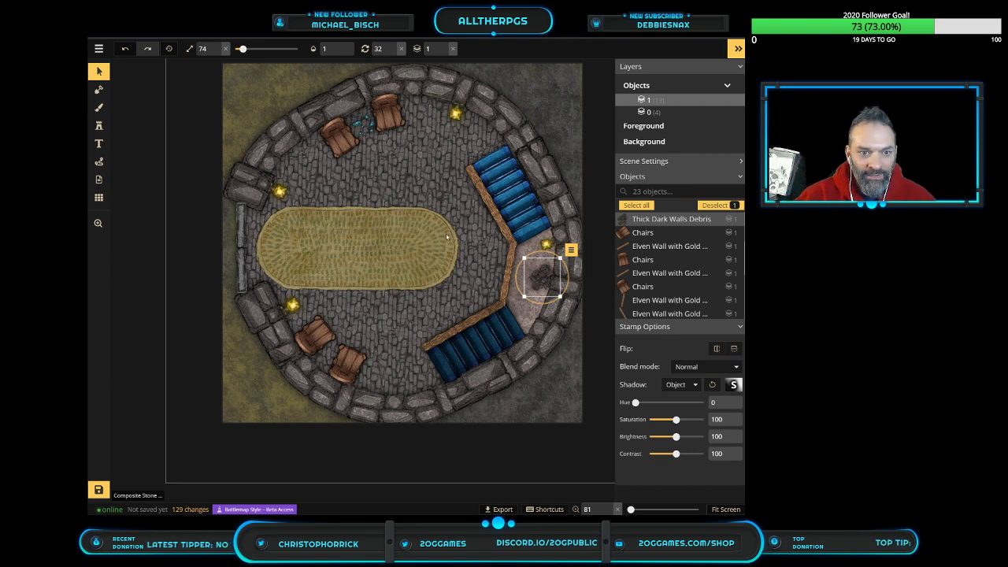
# Rotate the oval rug to 94 degrees and shift it slightly towards the stairs
pyautogui.click(426, 260)
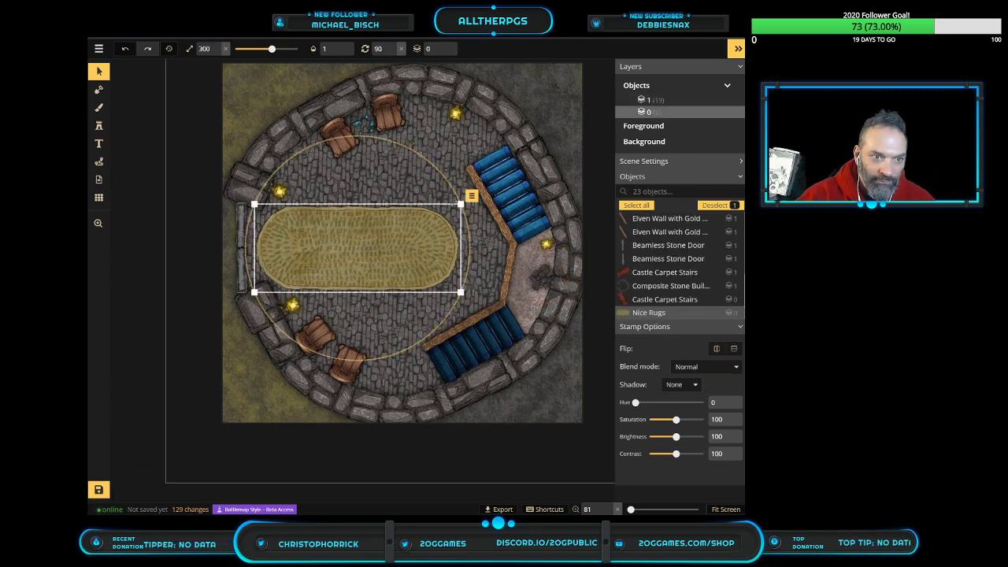
pyautogui.moveTo(449, 186); pyautogui.dragTo(455, 194)
pyautogui.moveTo(358, 226); pyautogui.dragTo(368, 230)
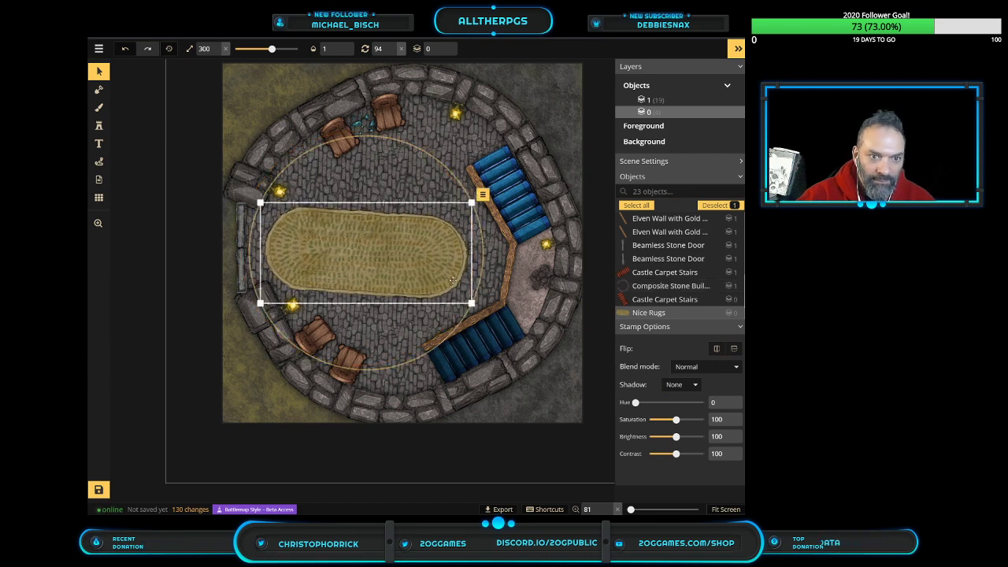
pyautogui.click(520, 295)
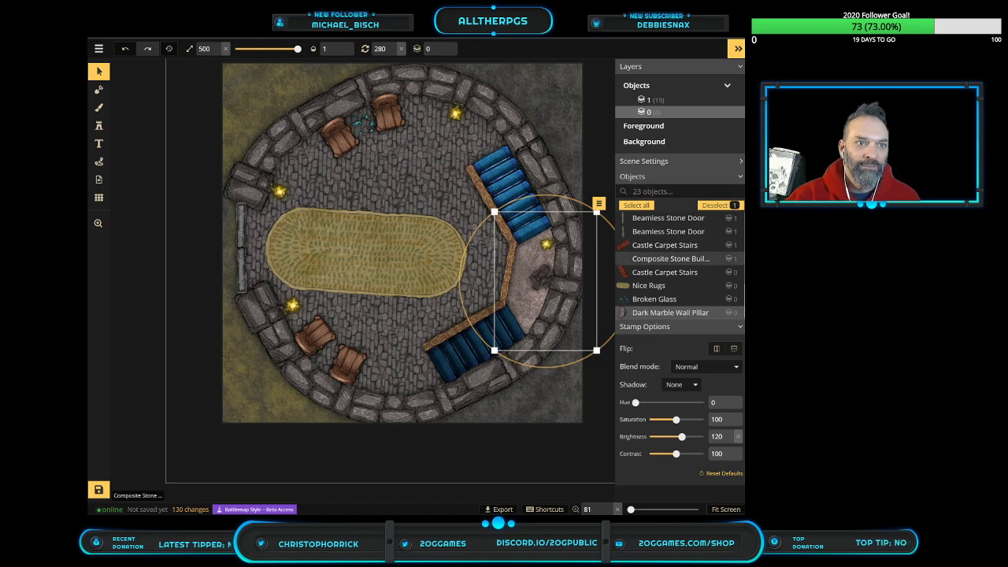
# Switch to Spotify, play "Happy Holidays" from the Chill Gaming Music playlist, and return to the map editor
pyautogui.hotkey('alt', 'Tab')
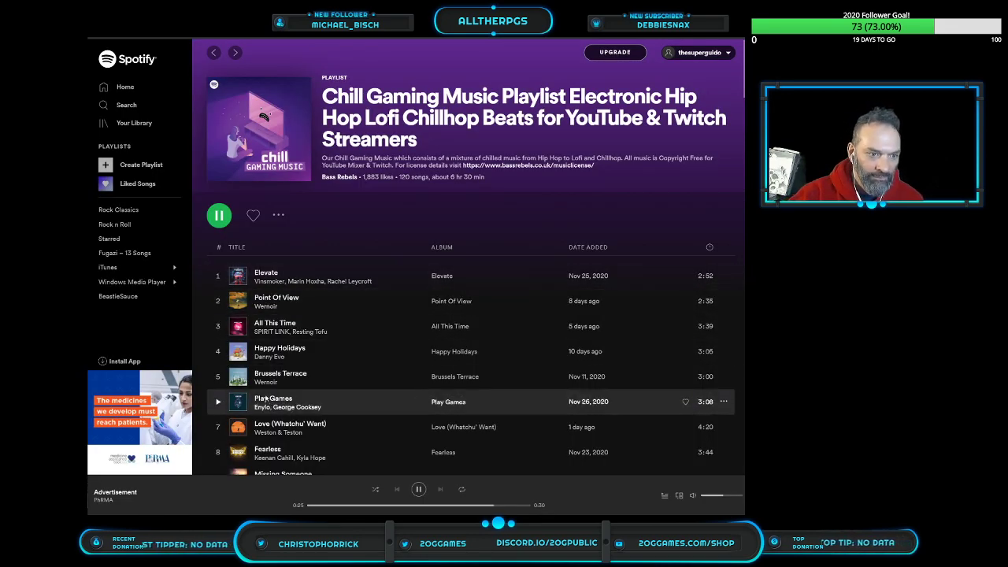
pyautogui.scroll(-4, 268, 399)
pyautogui.scroll(1, 268, 397)
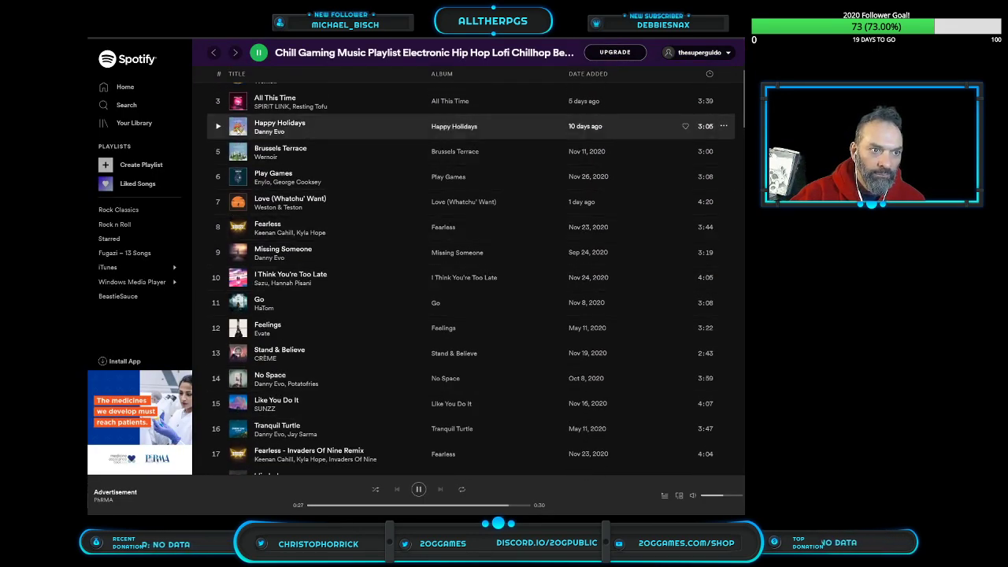
pyautogui.click(331, 128)
pyautogui.scroll(3, 349, 315)
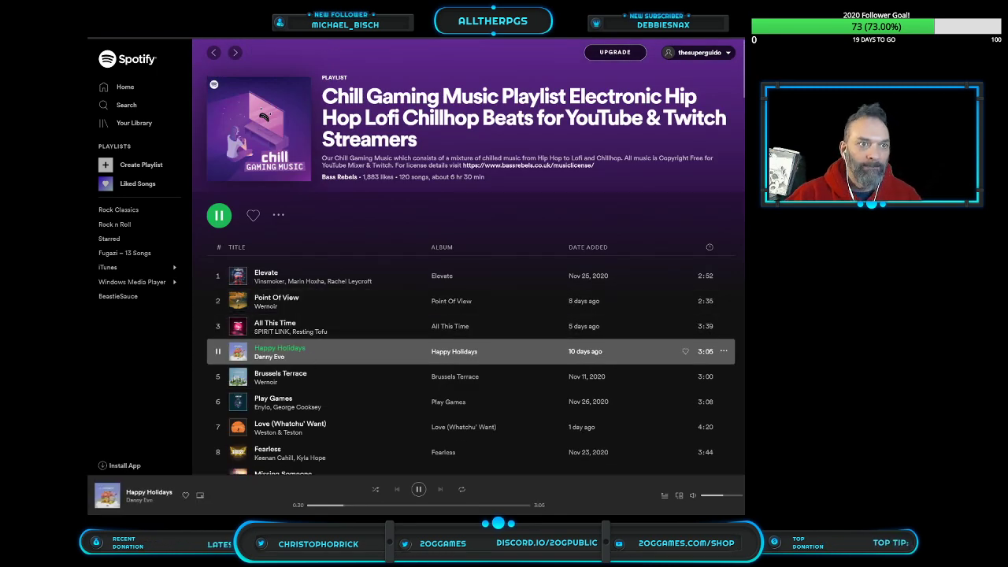
pyautogui.hotkey('alt', 'Tab')
pyautogui.hotkey('alt', 'Tab')
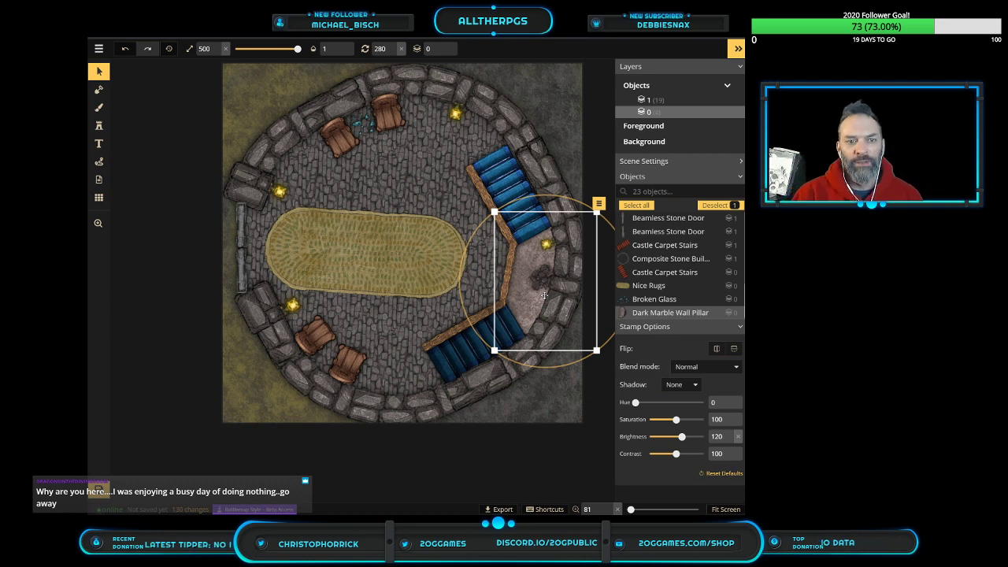
# Save the map under the name "Promontory Tower Level 1"
pyautogui.click(452, 253)
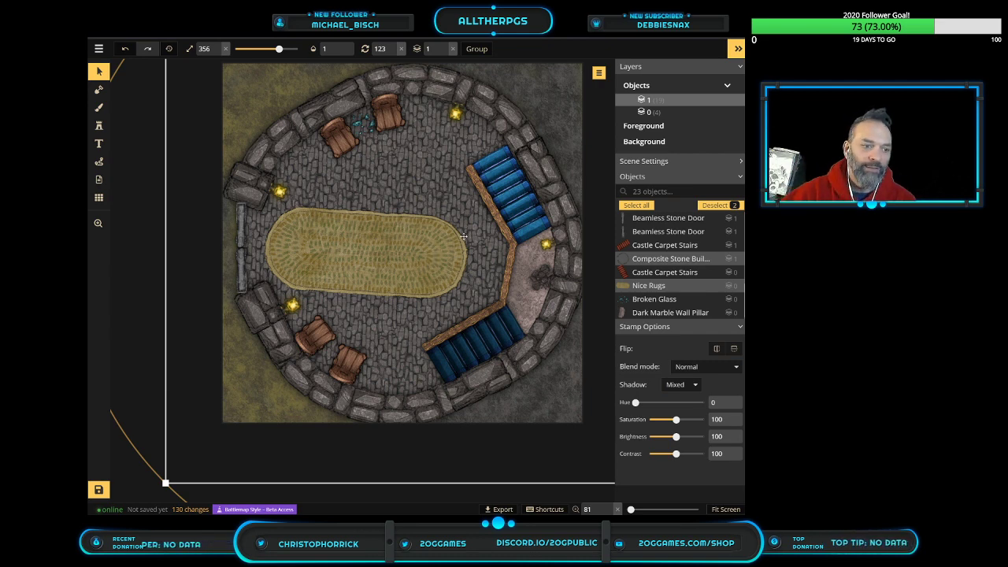
pyautogui.click(98, 490)
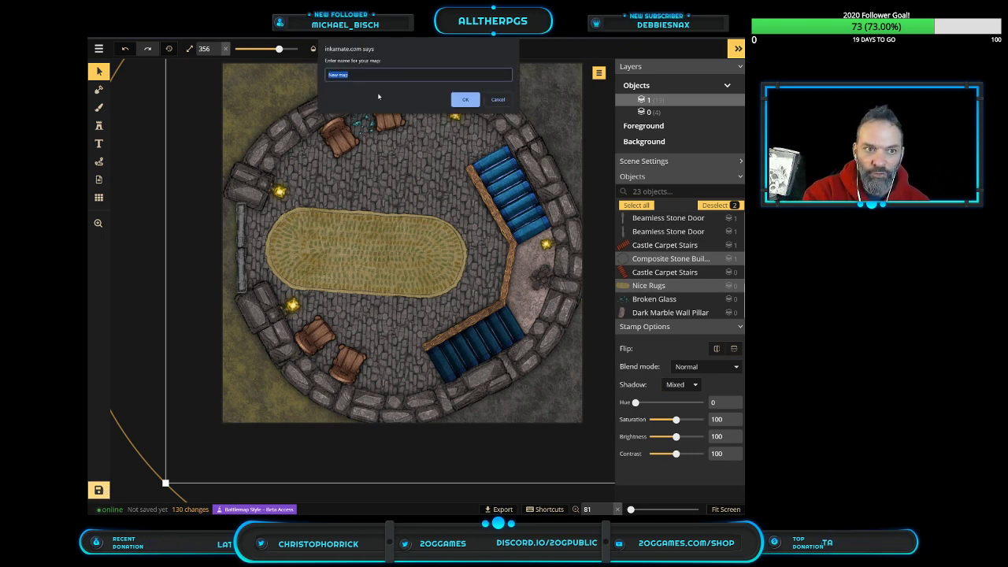
pyautogui.write('Ro')
pyautogui.write('omontory Tower Level 1')
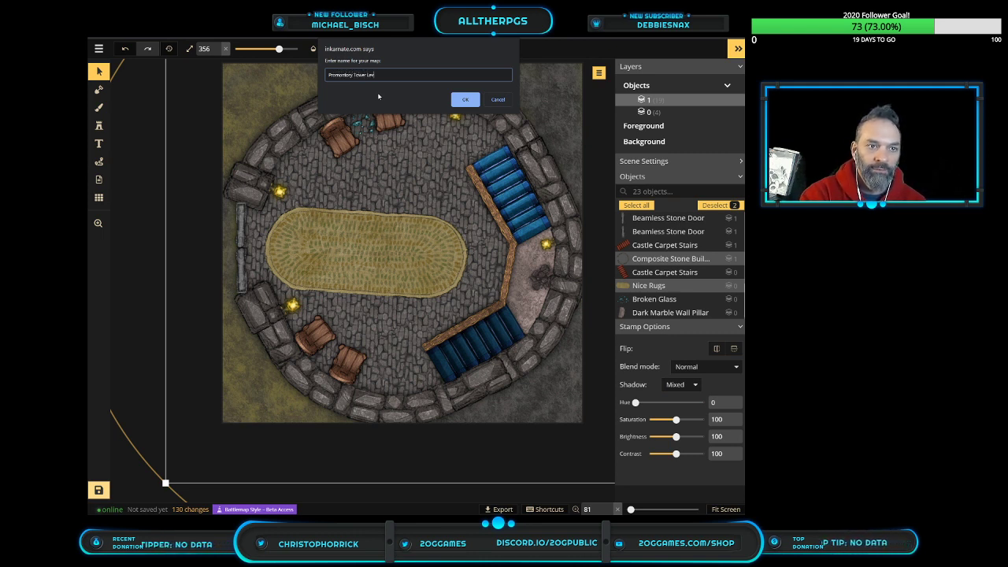
pyautogui.click(464, 100)
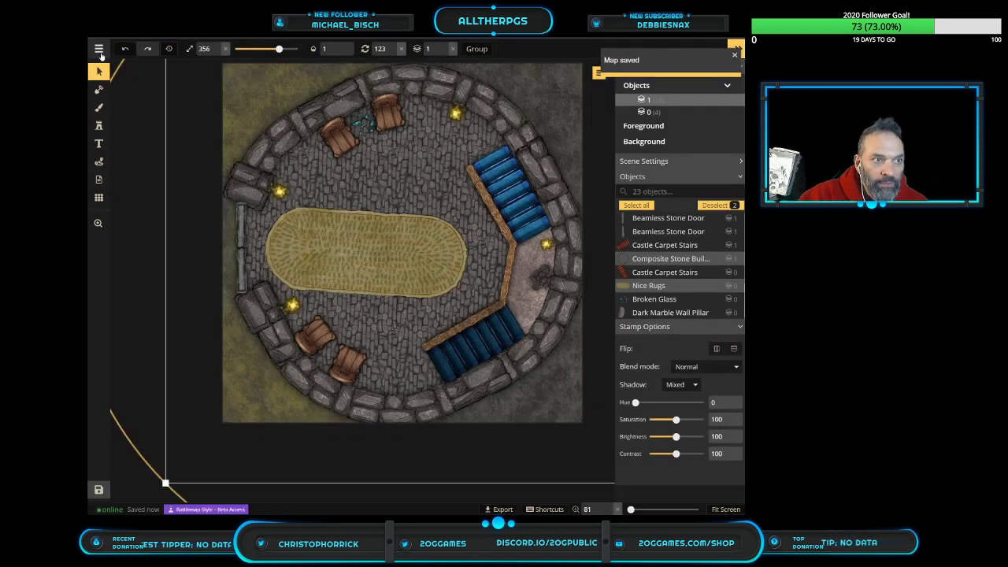
pyautogui.click(99, 50)
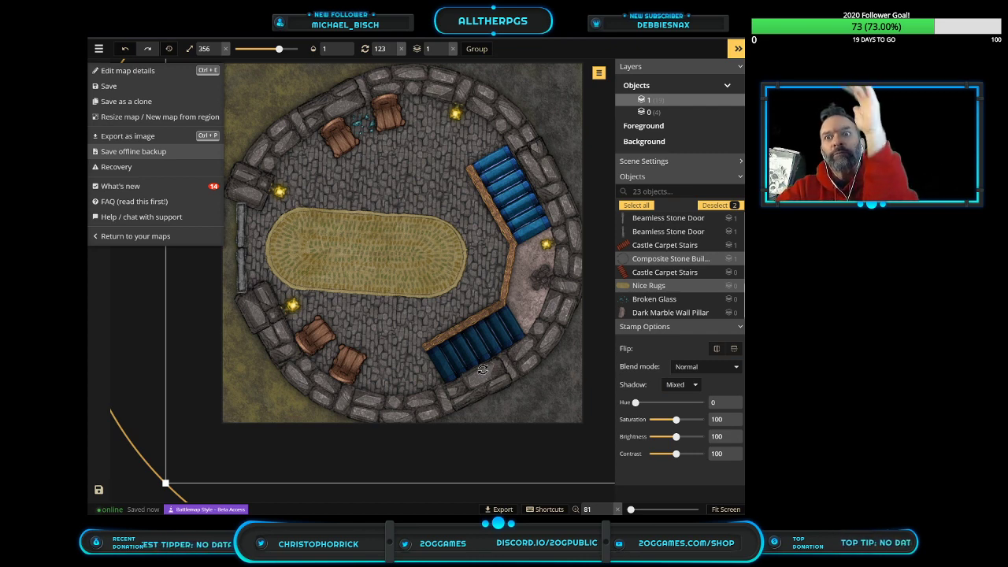
pyautogui.click(373, 400)
pyautogui.scroll(-2, 372, 400)
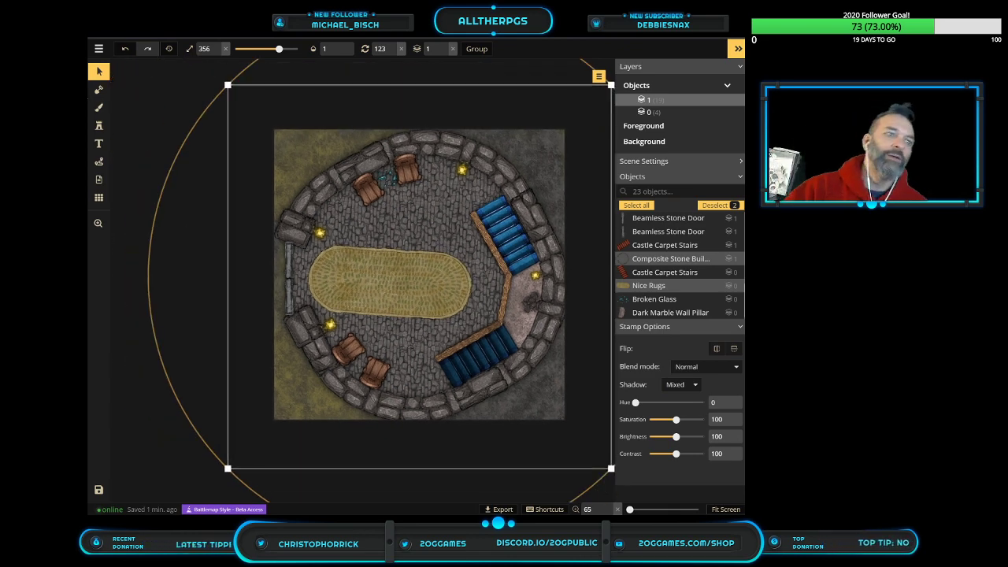
# Return to the list of maps and open the Promontory Tower map to view the tower on the cliff
pyautogui.click(100, 49)
pyautogui.click(126, 238)
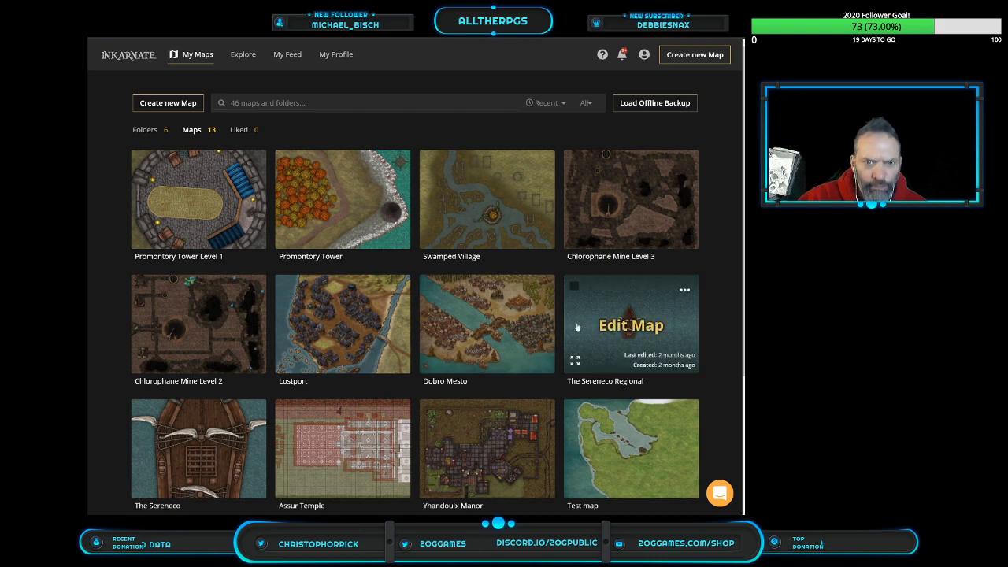
pyautogui.scroll(-2, 393, 333)
pyautogui.scroll(2, 393, 333)
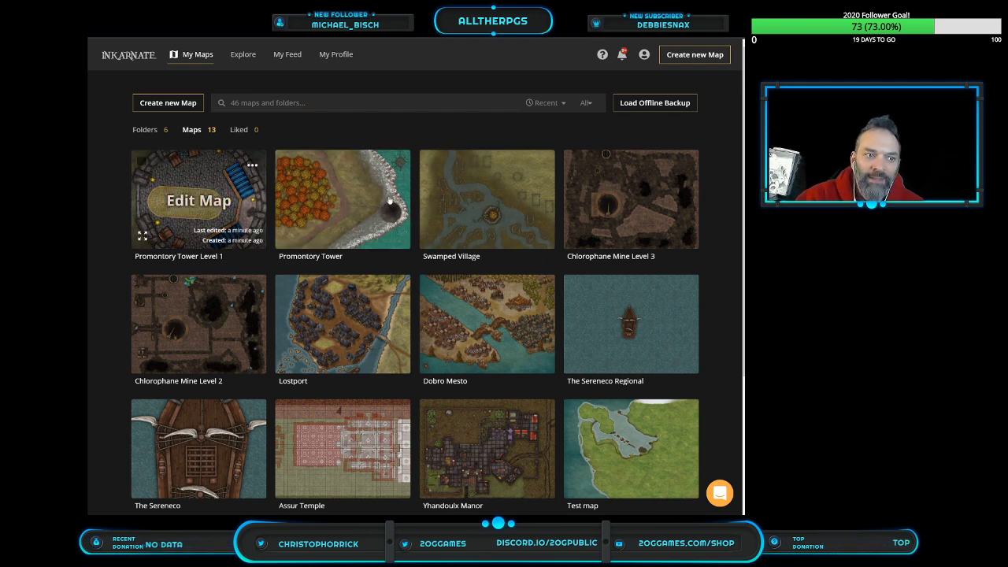
pyautogui.click(359, 200)
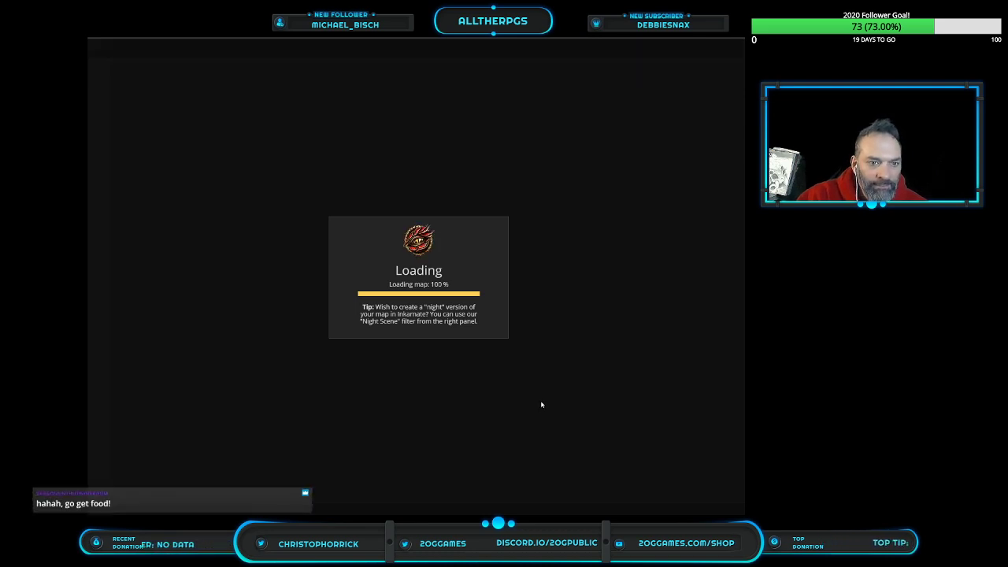
pyautogui.scroll(-1, 198, 469)
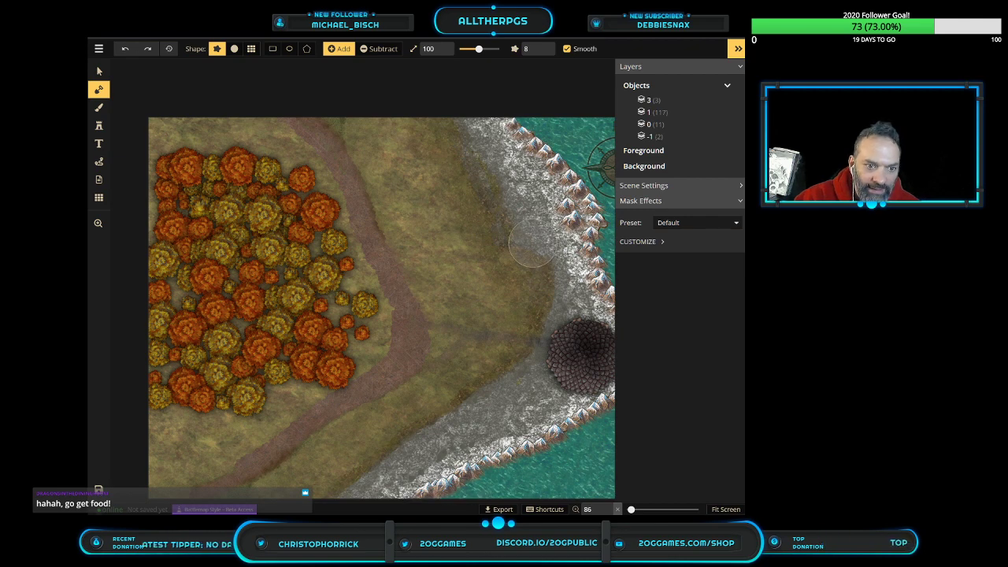
pyautogui.moveTo(568, 364); pyautogui.dragTo(593, 362)
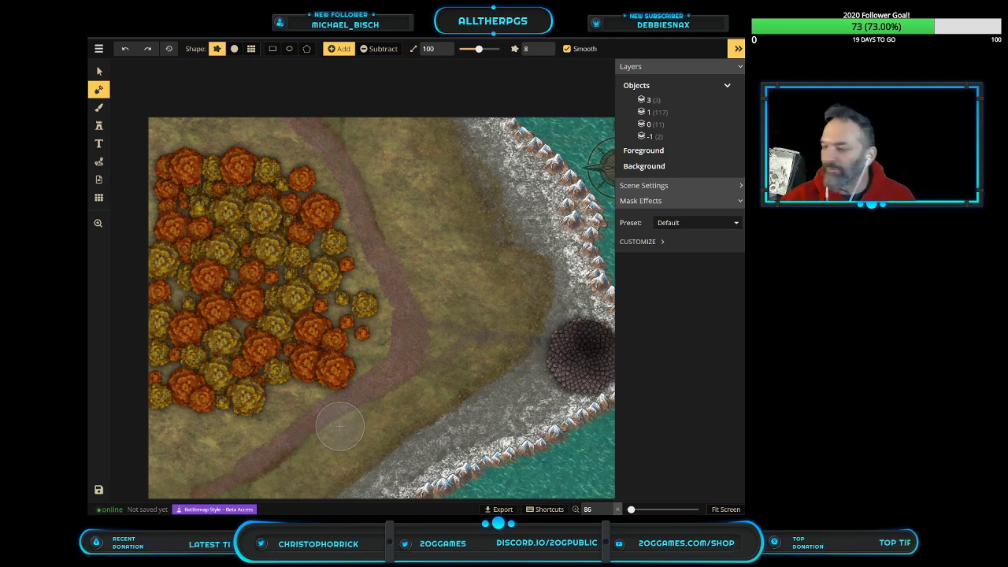
# Leave the Promontory Tower map and look through the saved folders and maps
pyautogui.click(100, 50)
pyautogui.click(130, 237)
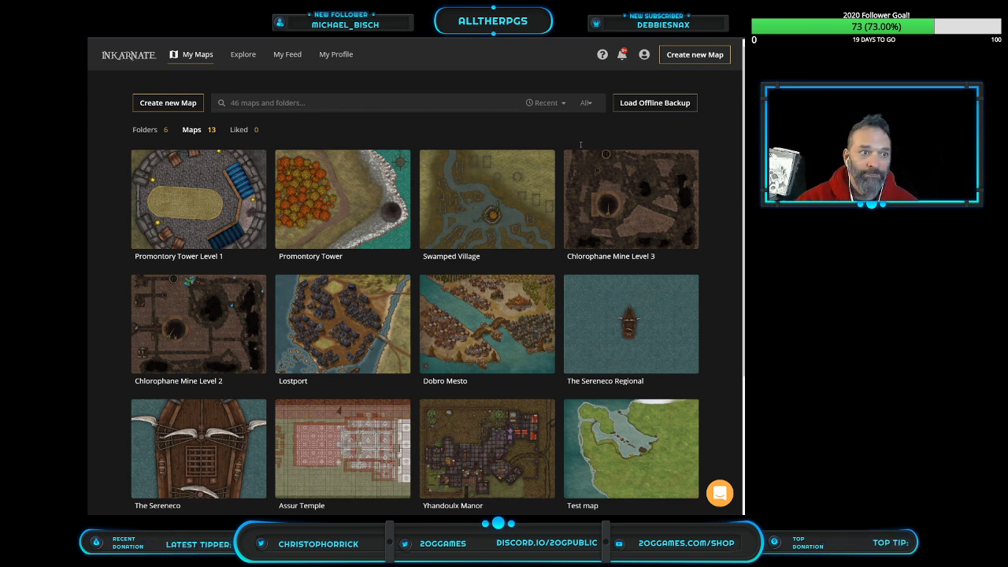
pyautogui.scroll(-2, 181, 158)
pyautogui.click(142, 114)
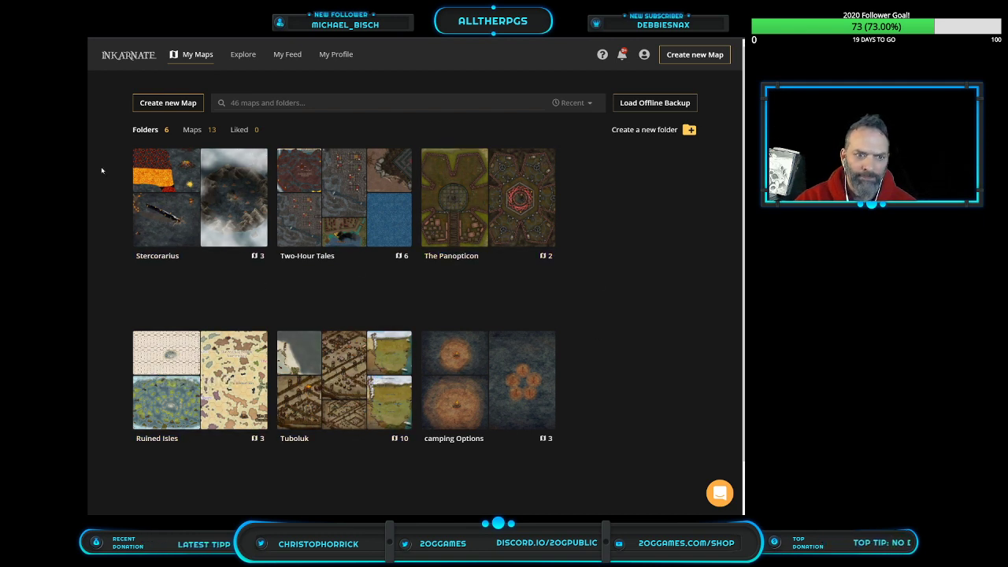
pyautogui.click(193, 130)
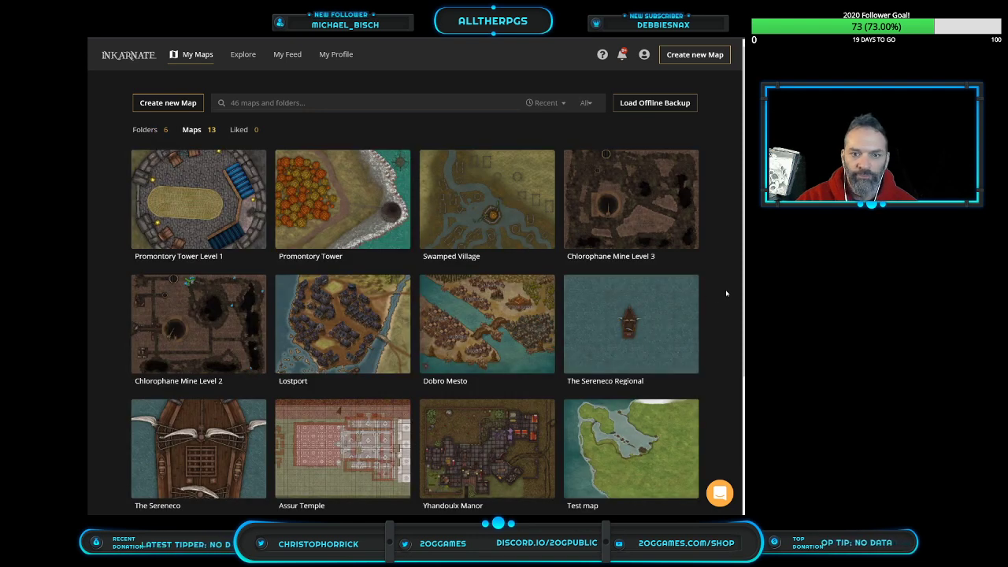